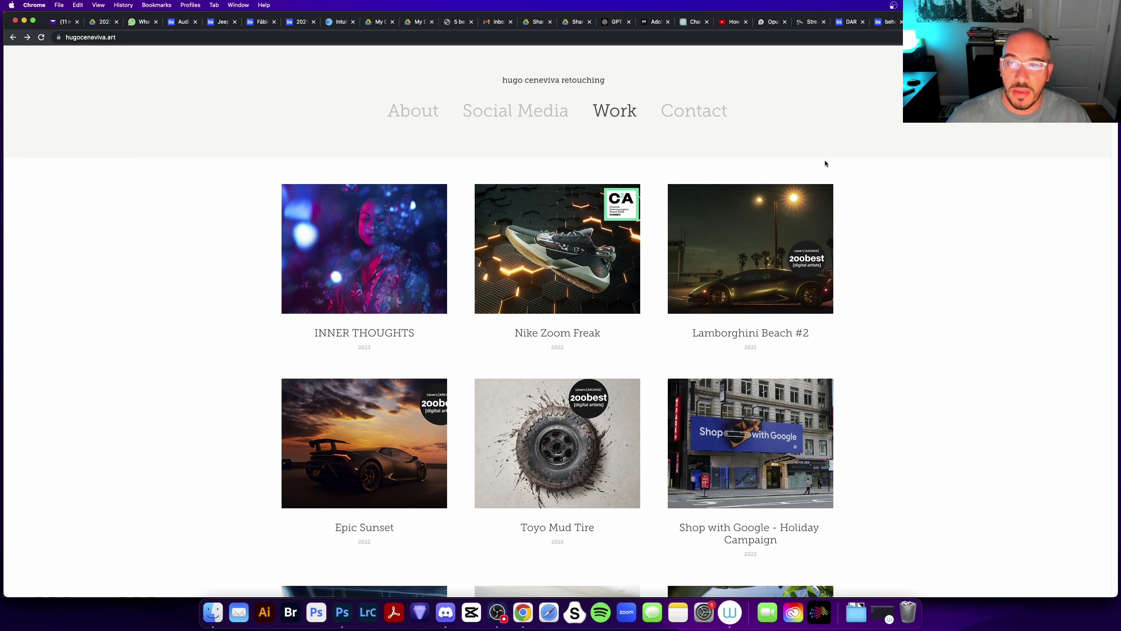
# - Switch from the Chrome portfolio page to Photoshop, showing the balaclava night-desert composite
pyautogui.click(344, 605)
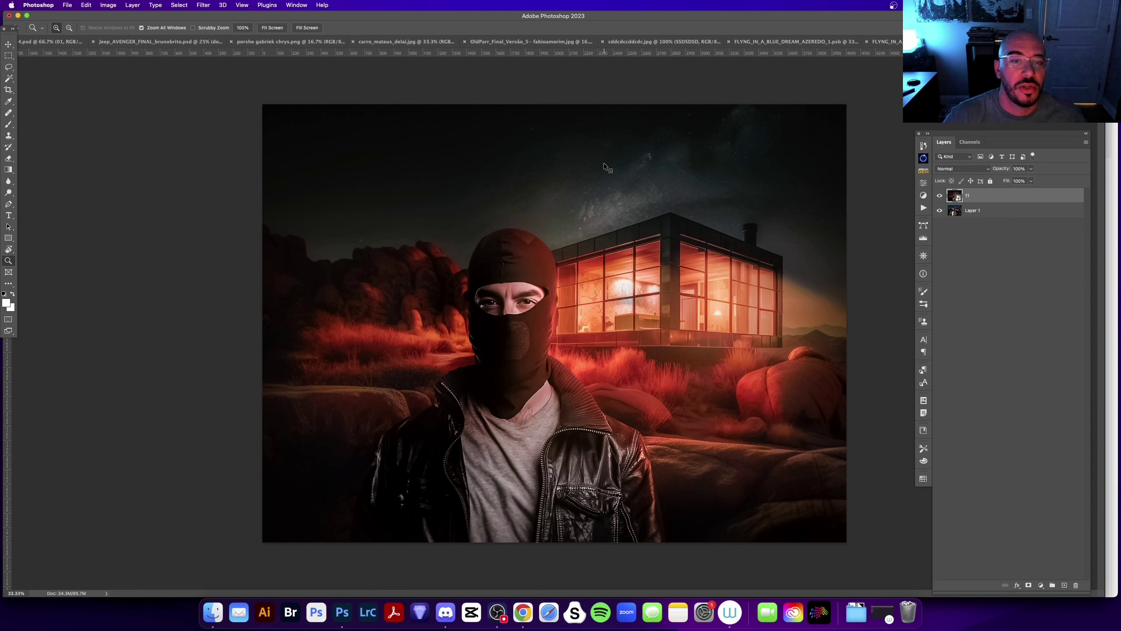
# - Cycle through the horse-jump, Porsche, red SUV, Old Parr, melatonin and red-plane documents back to the balaclava composite
pyautogui.hotkey('ctrl', 'Tab')
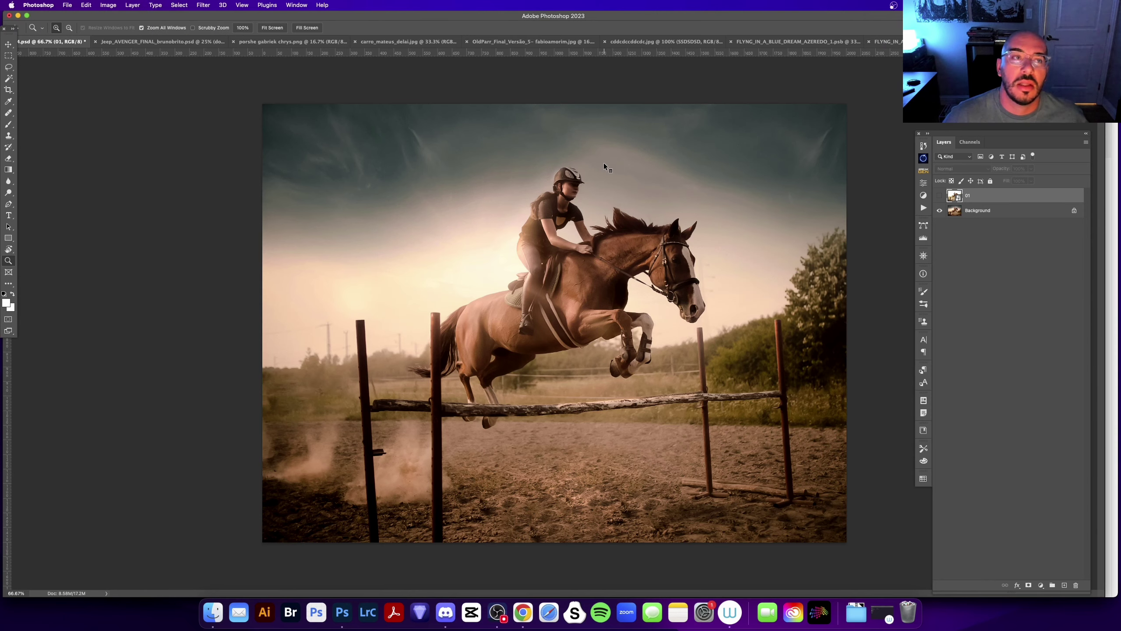
pyautogui.hotkey('ctrl', 'Tab')
pyautogui.hotkey('ctrl', 'Tab')
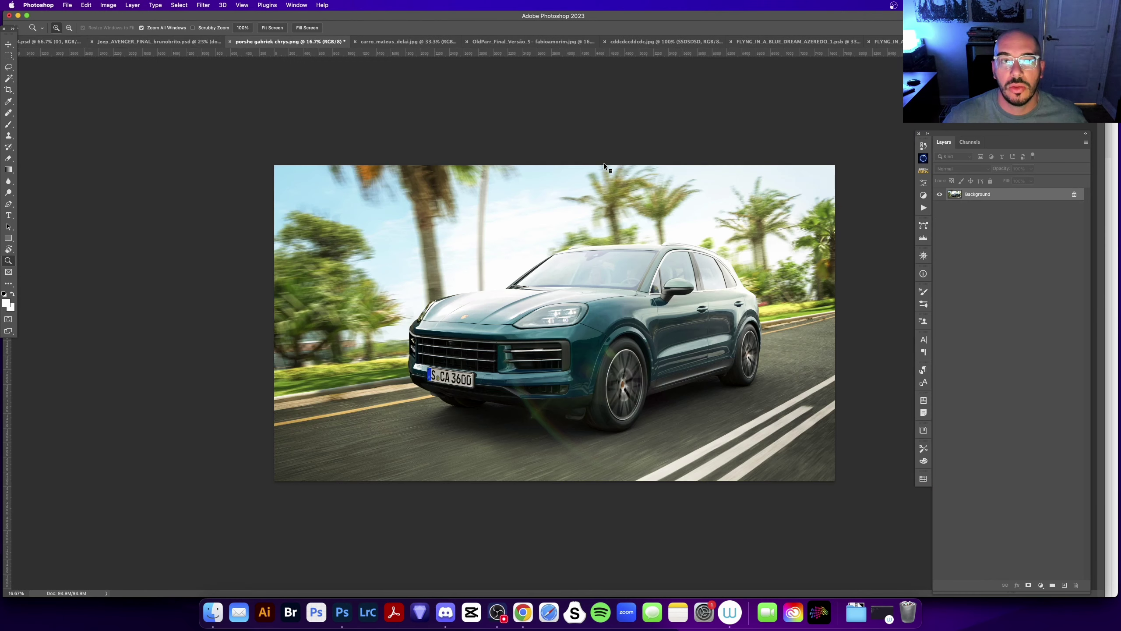
pyautogui.hotkey('ctrl', 'Tab')
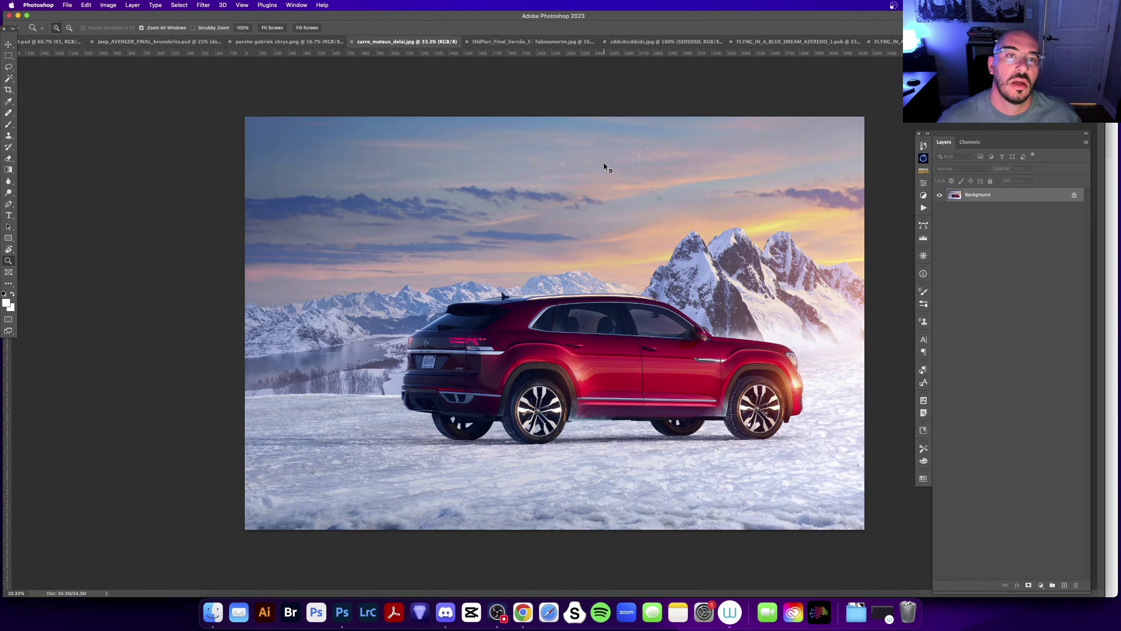
pyautogui.hotkey('ctrl', 'Tab')
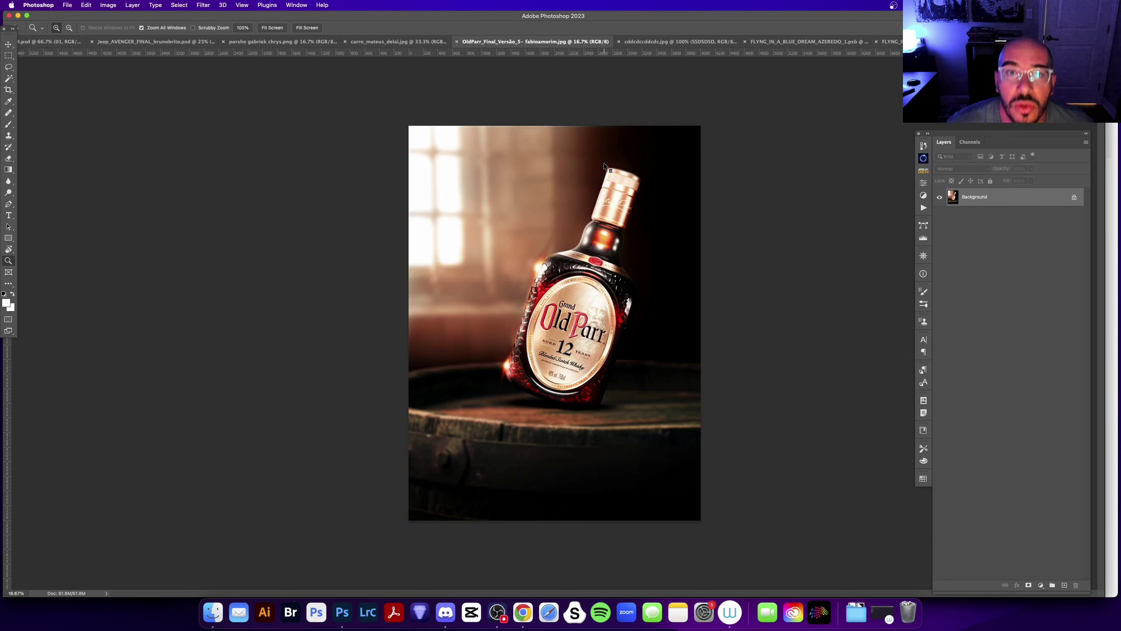
pyautogui.hotkey('ctrl', 'Tab')
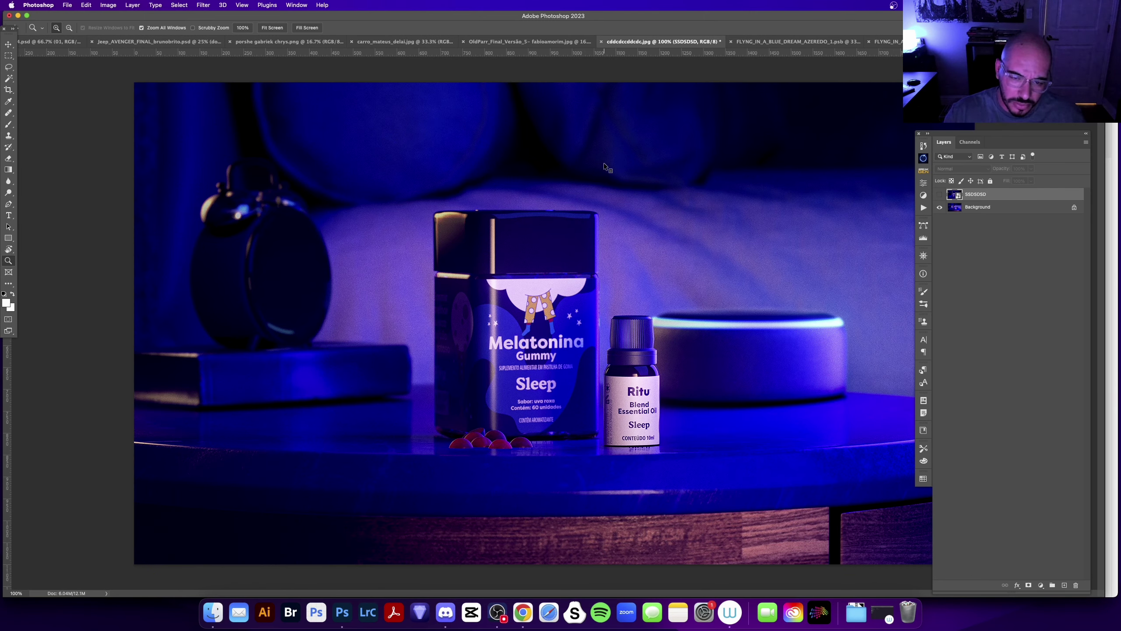
pyautogui.hotkey('ctrl', 'Tab')
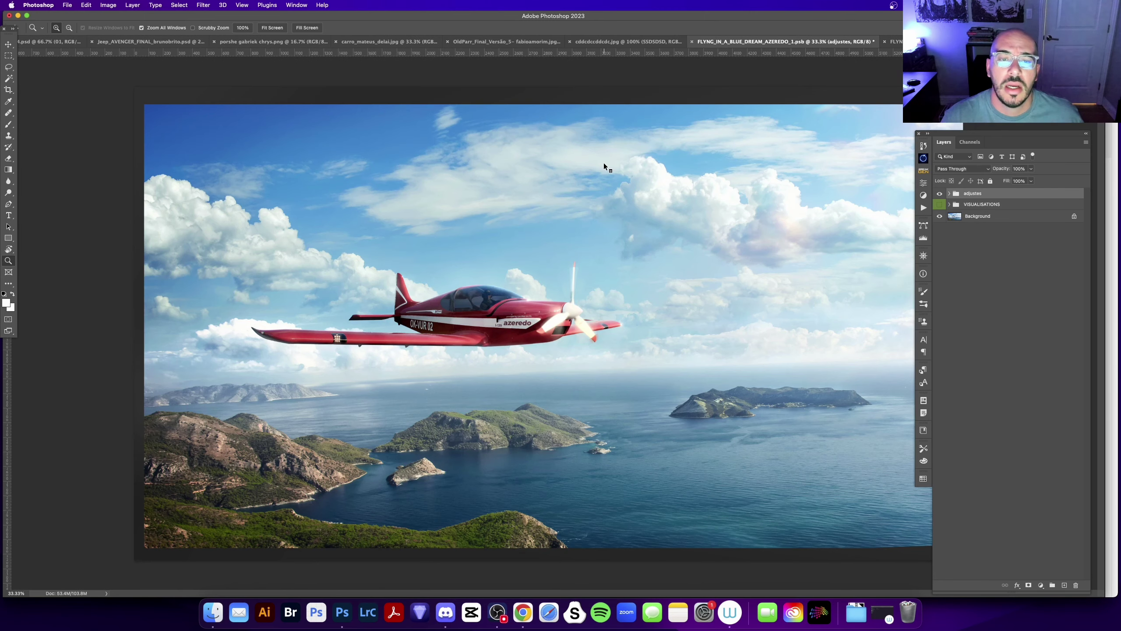
pyautogui.hotkey('ctrl', 'Tab')
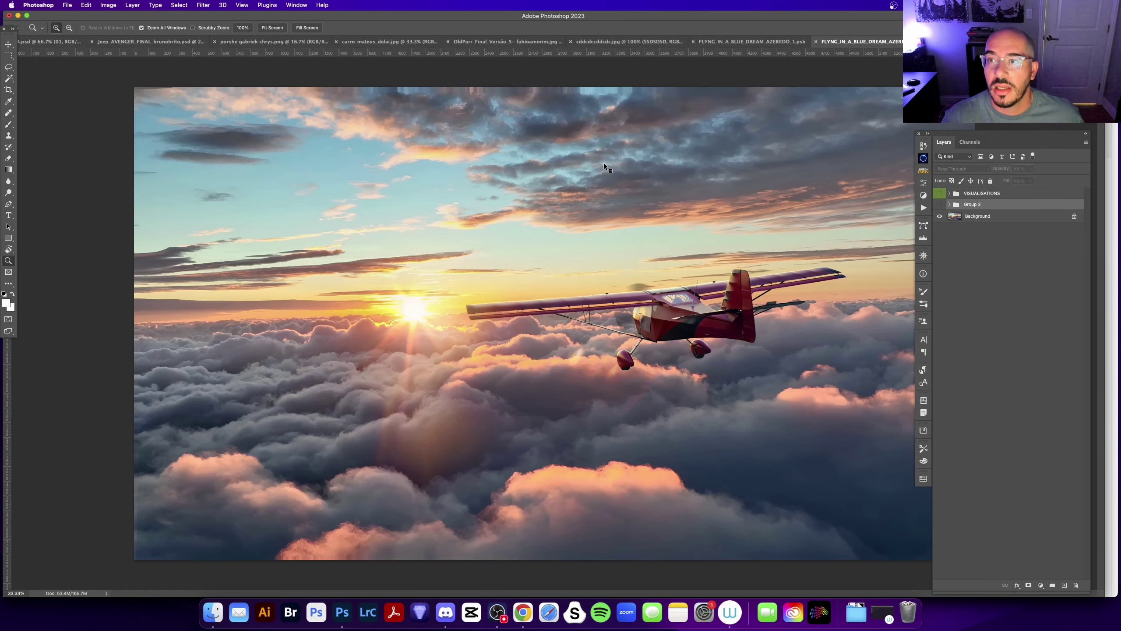
pyautogui.hotkey('ctrl', 'Tab')
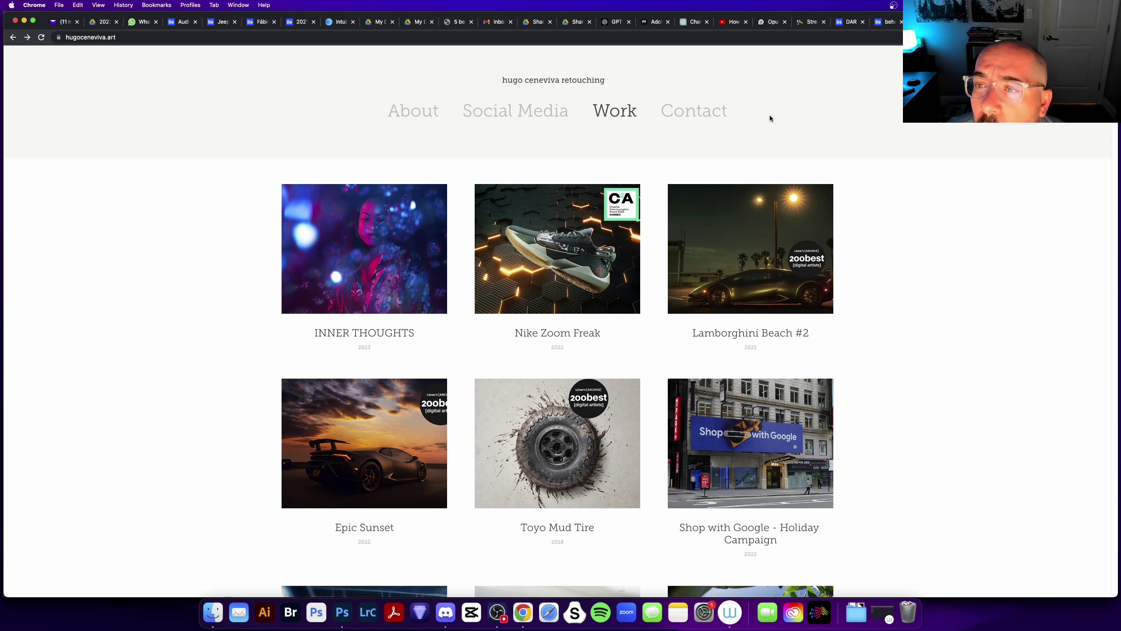
# - In Behance, open the NIKE MILES MORALES project from the profile and view its image full-screen
pyautogui.click(884, 24)
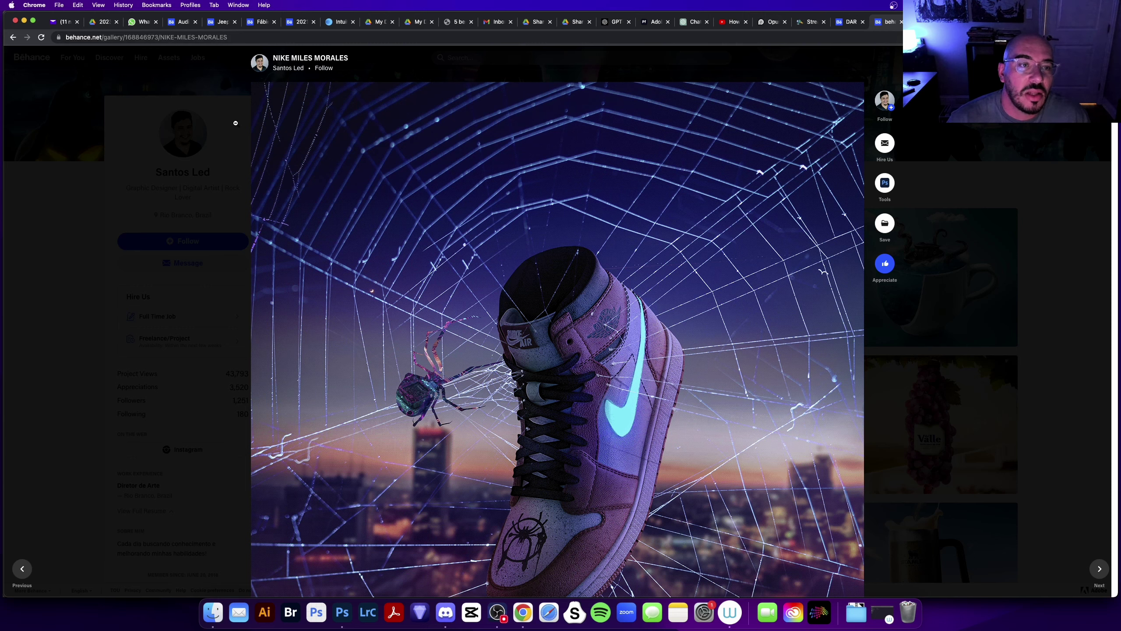
pyautogui.click(231, 155)
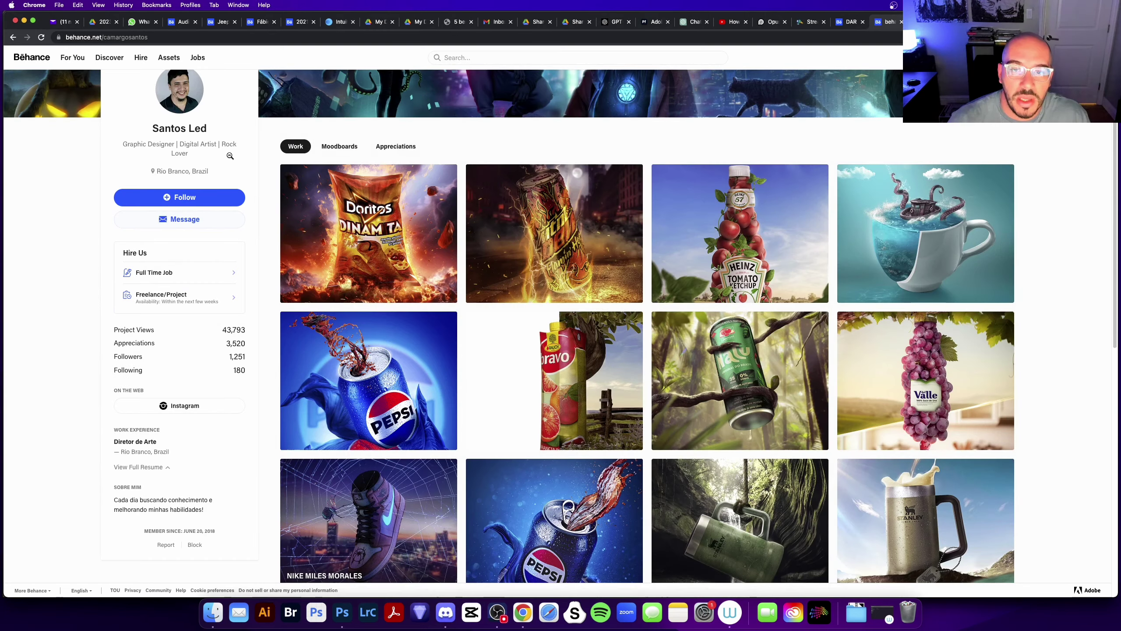
pyautogui.scroll(2, 271, 332)
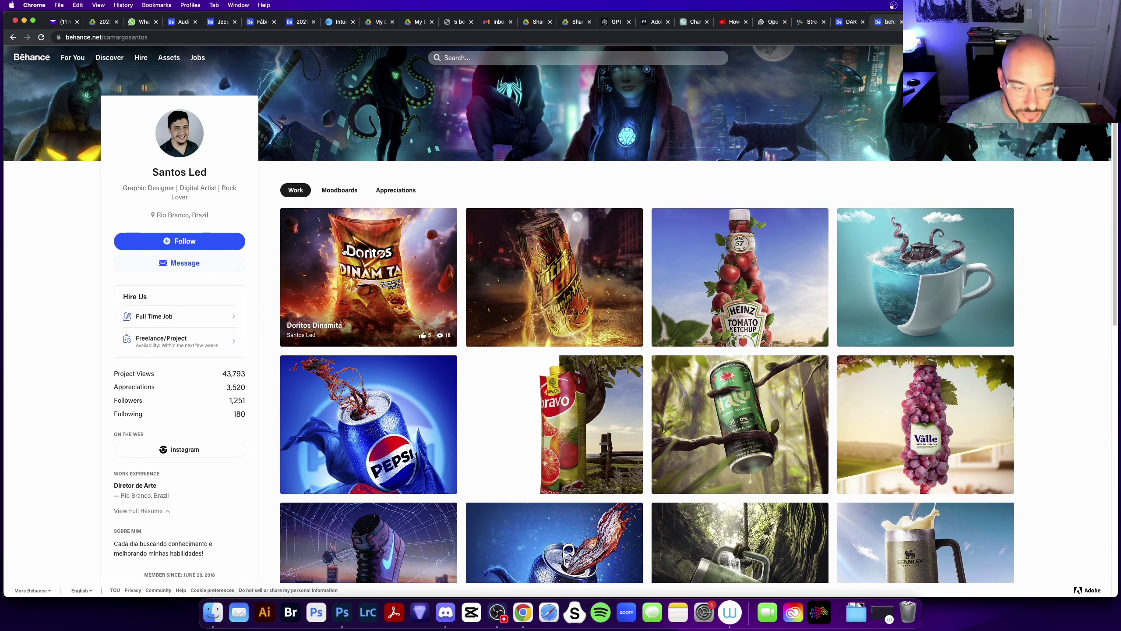
pyautogui.click(396, 525)
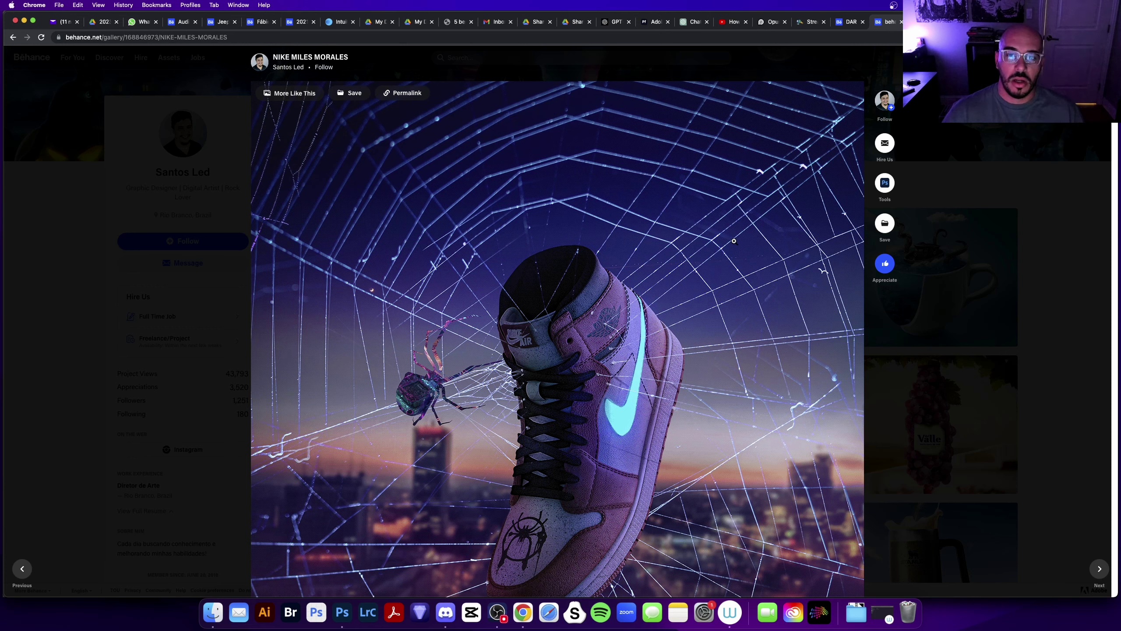
pyautogui.click(768, 235)
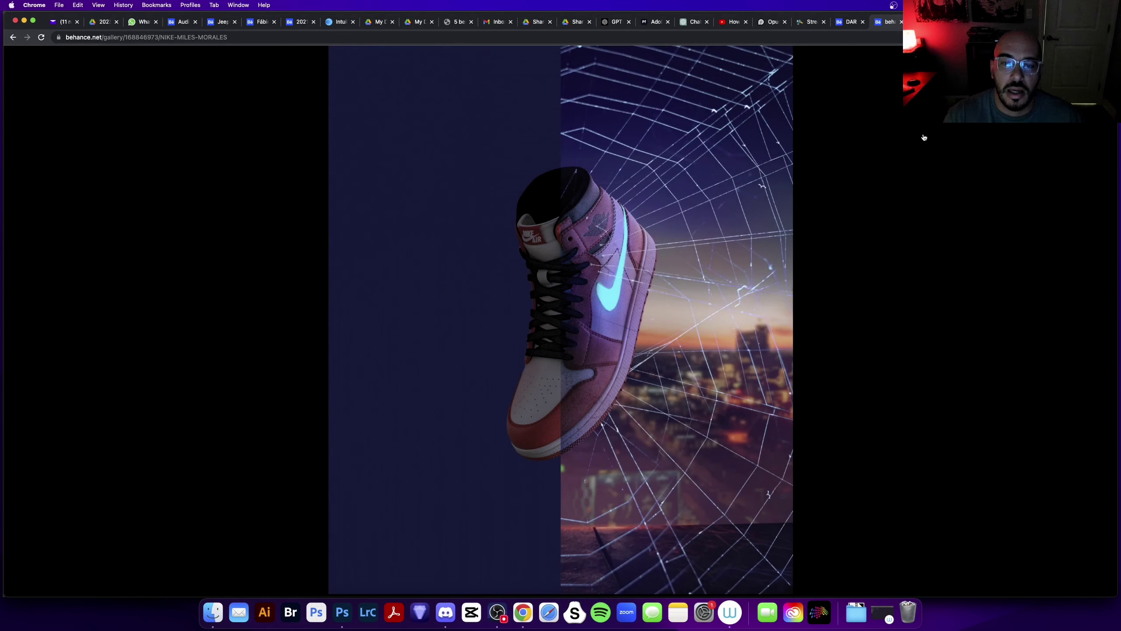
# - Watch the Nike project's video, then enlarge and close the full Spider-Man poster
pyautogui.click(923, 138)
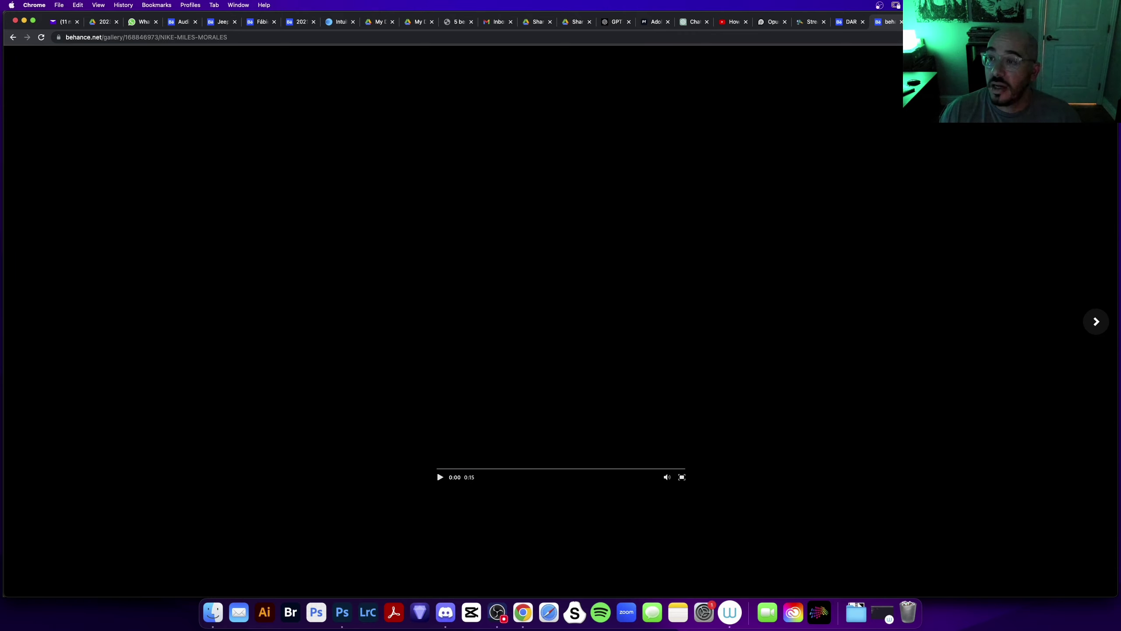
pyautogui.press('Escape')
pyautogui.click(486, 291)
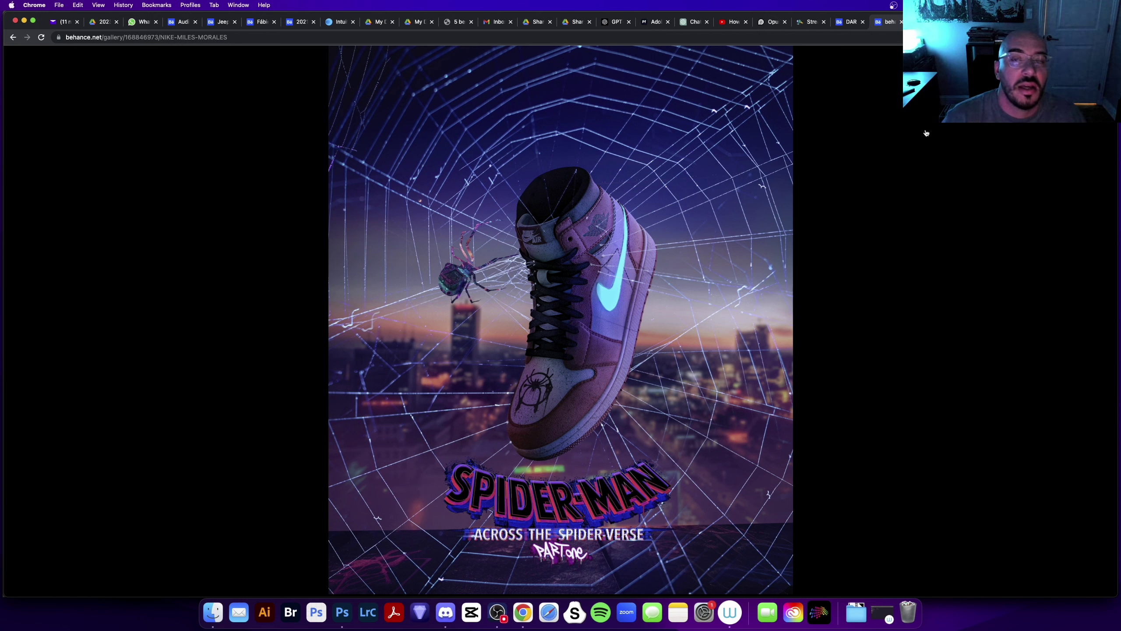
pyautogui.moveTo(560, 315)
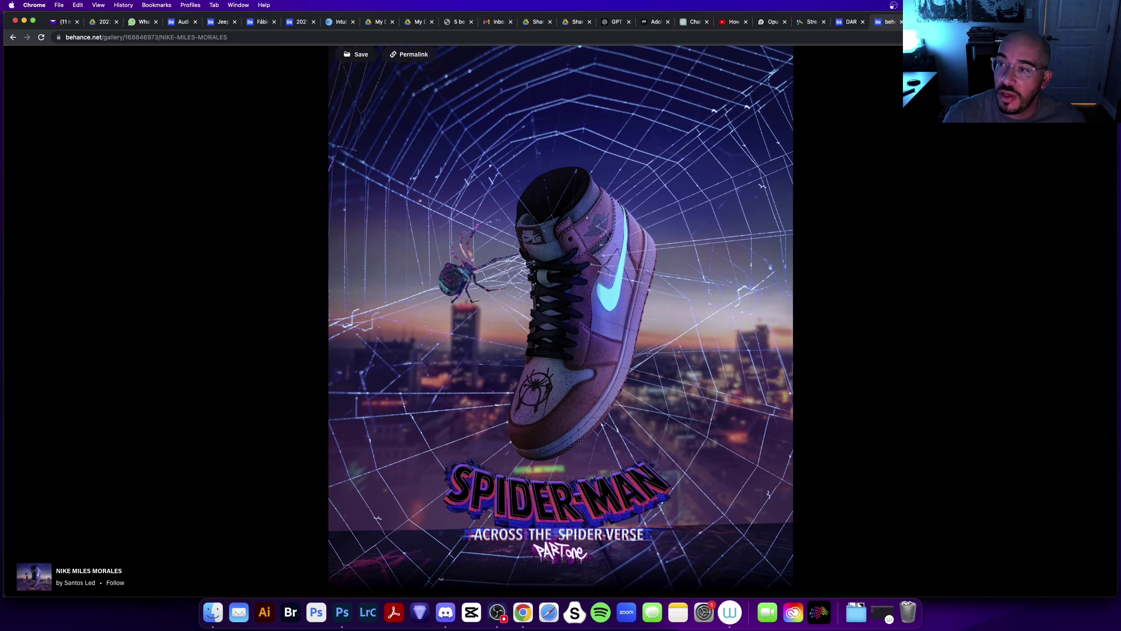
pyautogui.click(286, 73)
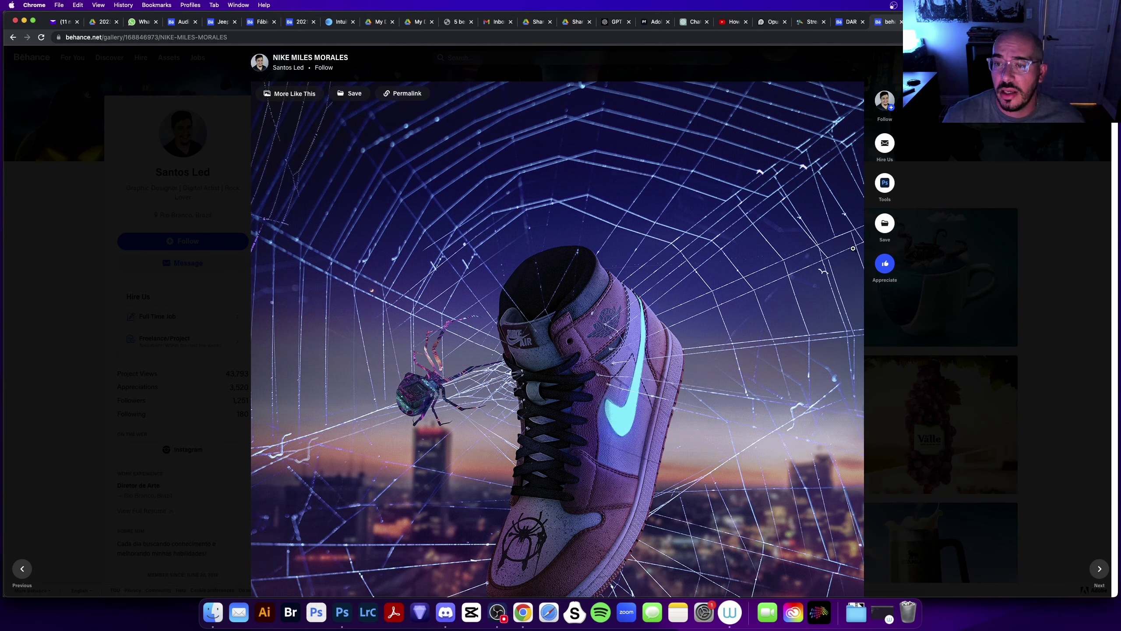
# - Appreciate the NIKE MILES MORALES project, scroll through it, and close it
pyautogui.click(886, 265)
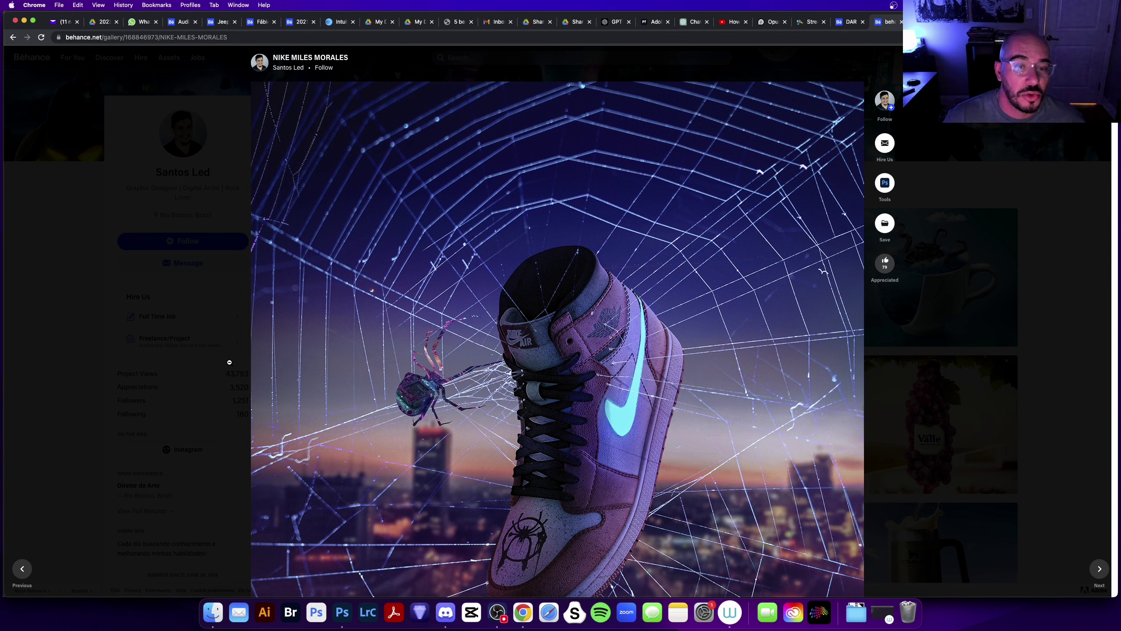
pyautogui.scroll(-4, 230, 361)
pyautogui.scroll(-3, 233, 383)
pyautogui.scroll(-7, 236, 405)
pyautogui.scroll(-2, 238, 427)
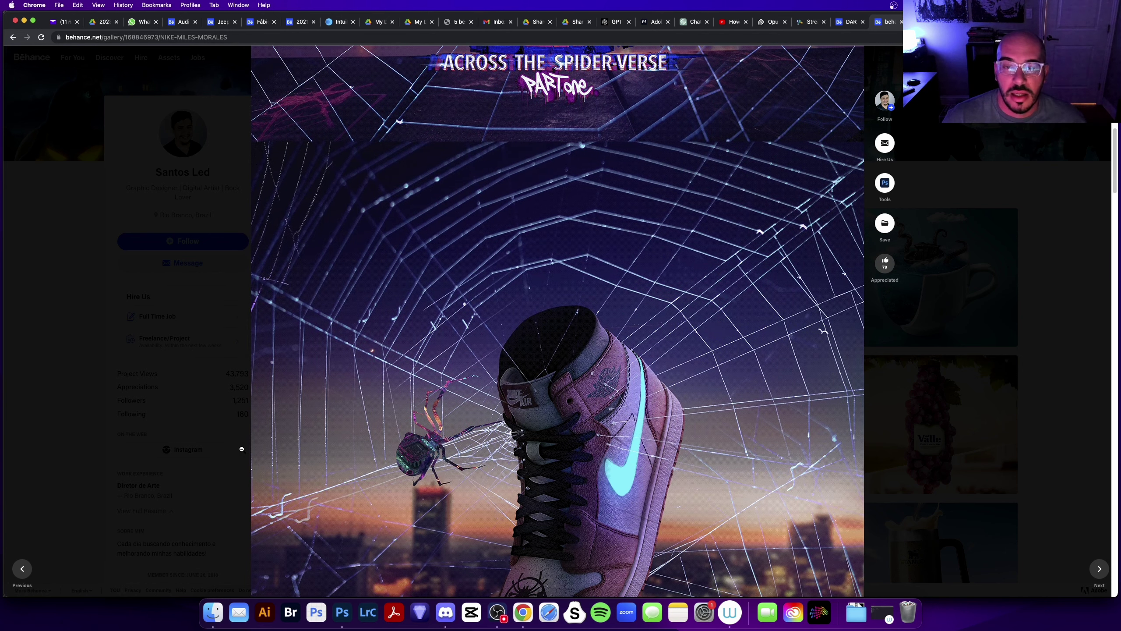
pyautogui.scroll(-8, 242, 449)
pyautogui.scroll(-5, 242, 449)
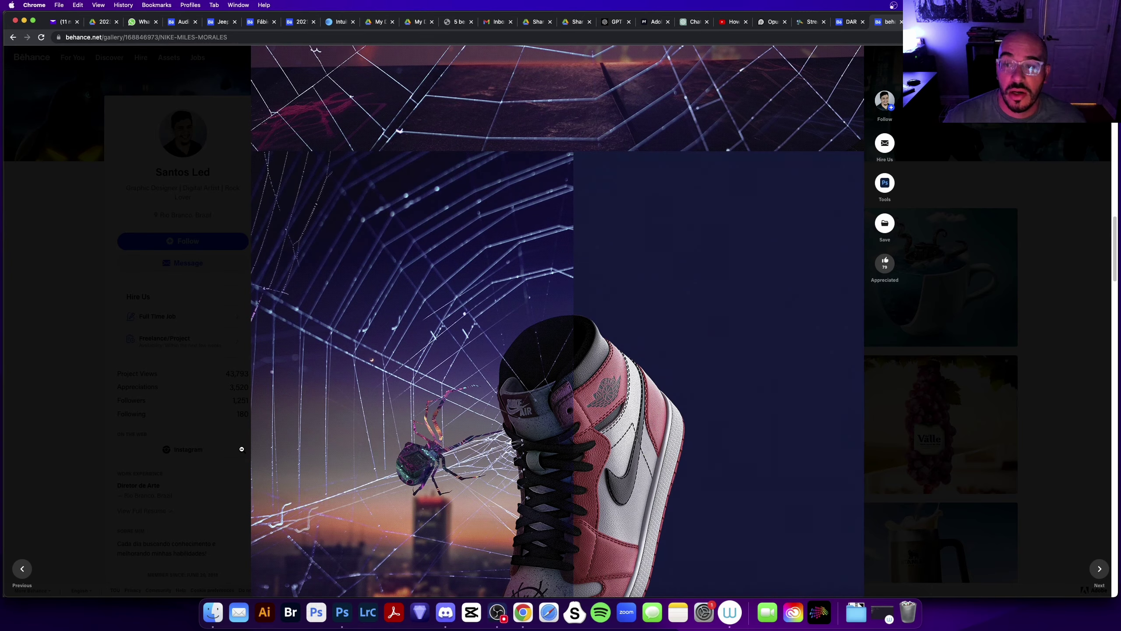
pyautogui.click(1049, 173)
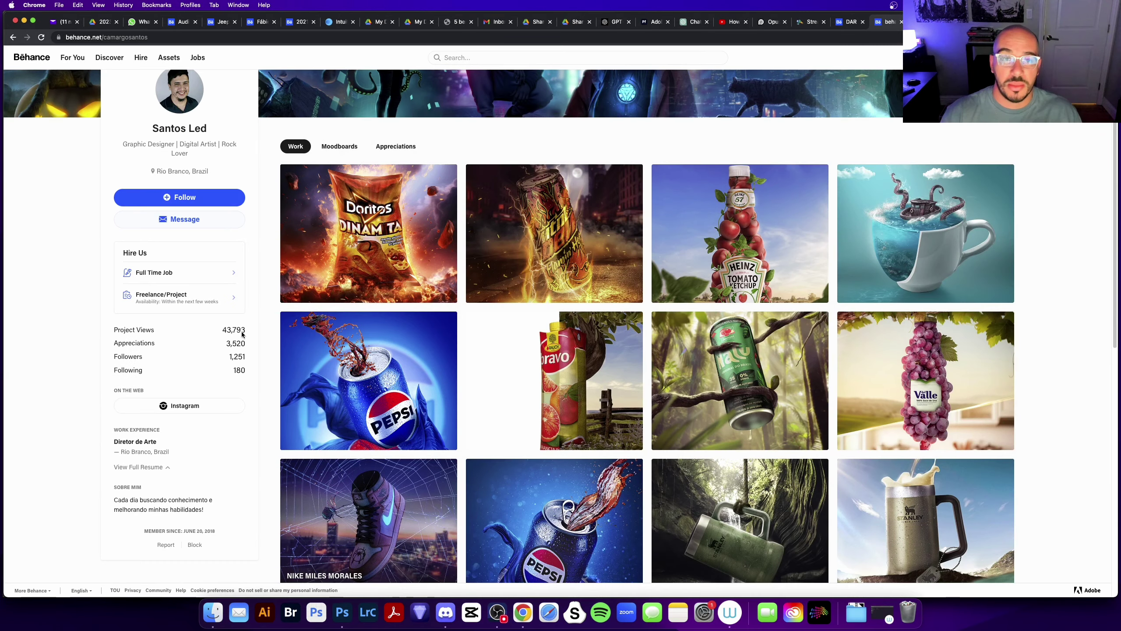
# - Scroll through the designer's profile grid of product artwork
pyautogui.scroll(-3, 253, 336)
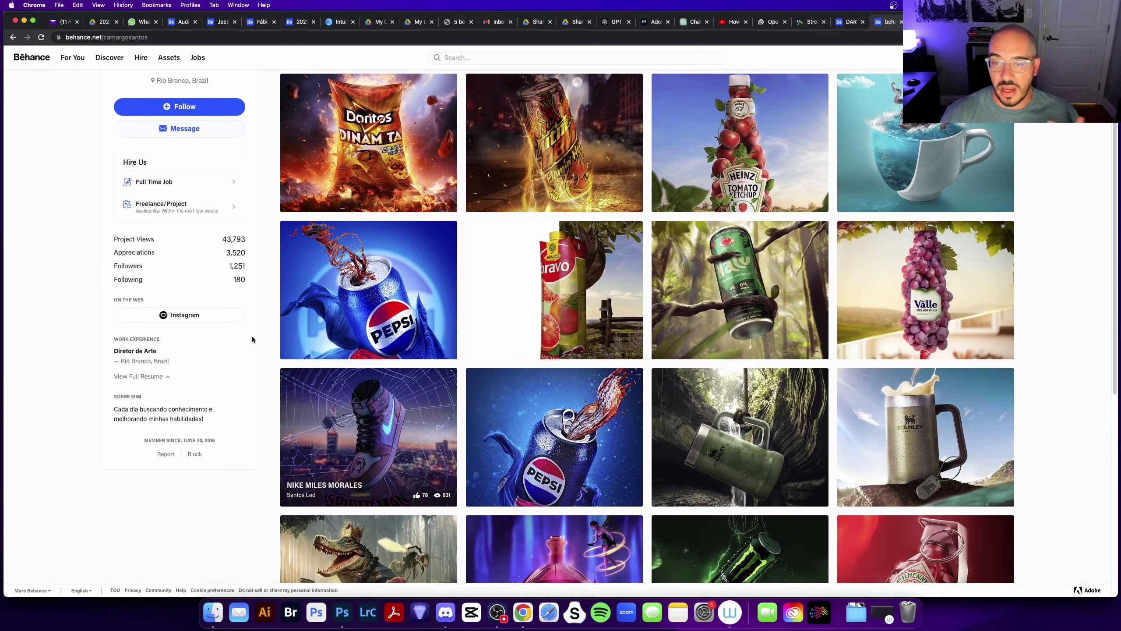
pyautogui.scroll(-3, 252, 337)
pyautogui.scroll(-5, 253, 337)
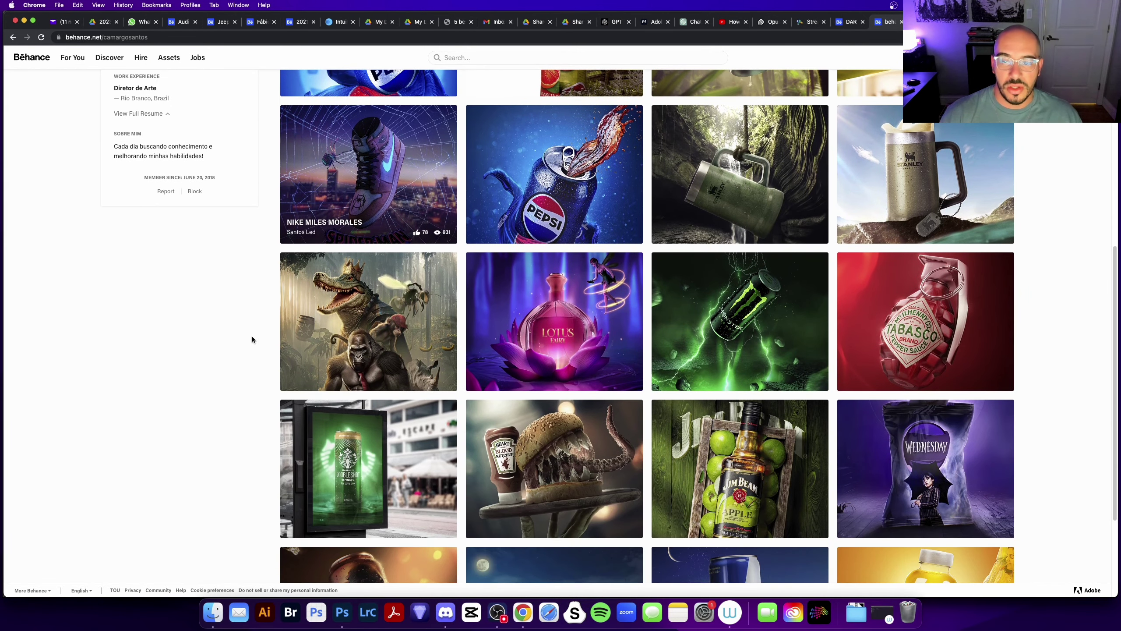
pyautogui.scroll(-4, 253, 337)
pyautogui.scroll(-3, 243, 313)
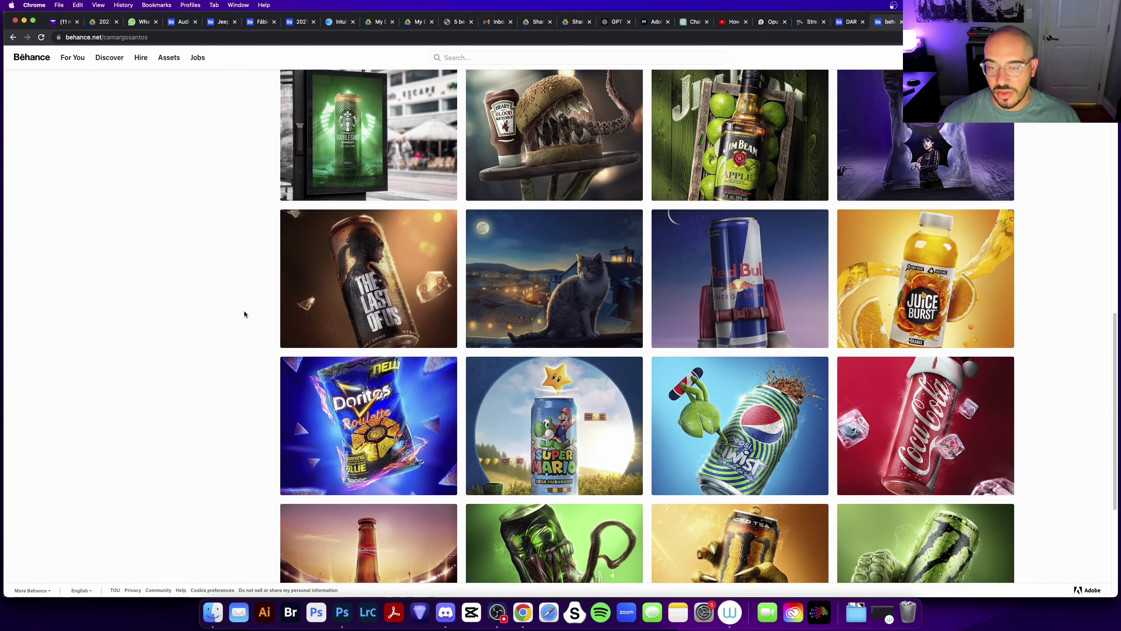
pyautogui.scroll(-3, 244, 313)
pyautogui.scroll(3, 244, 313)
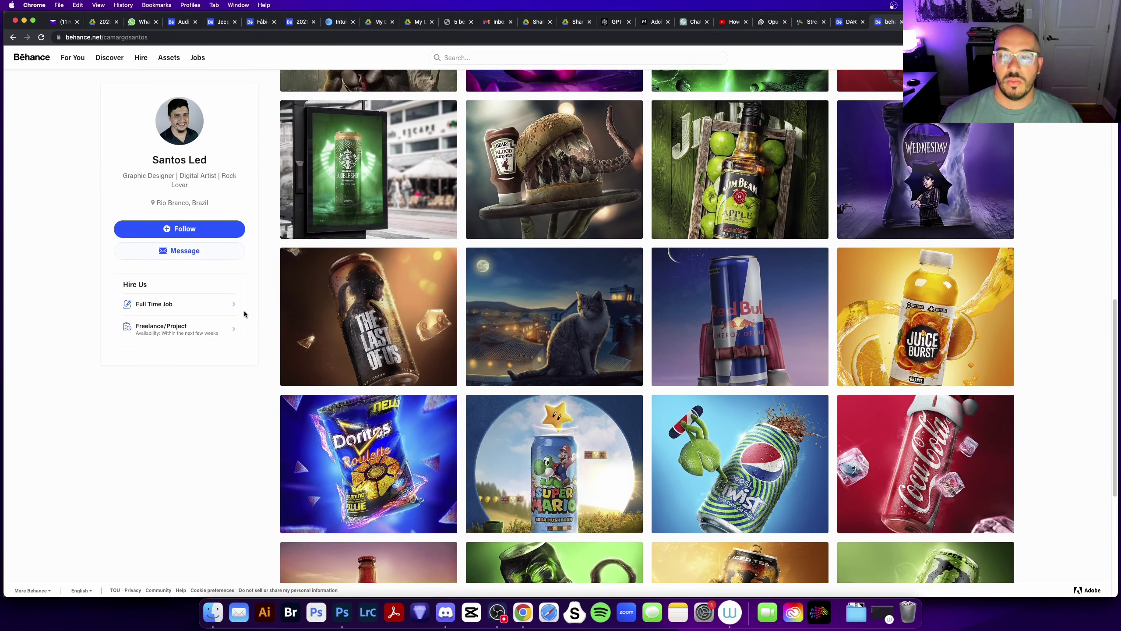
pyautogui.scroll(4, 244, 314)
pyautogui.scroll(3, 243, 314)
pyautogui.scroll(5, 243, 310)
pyautogui.scroll(5, 243, 310)
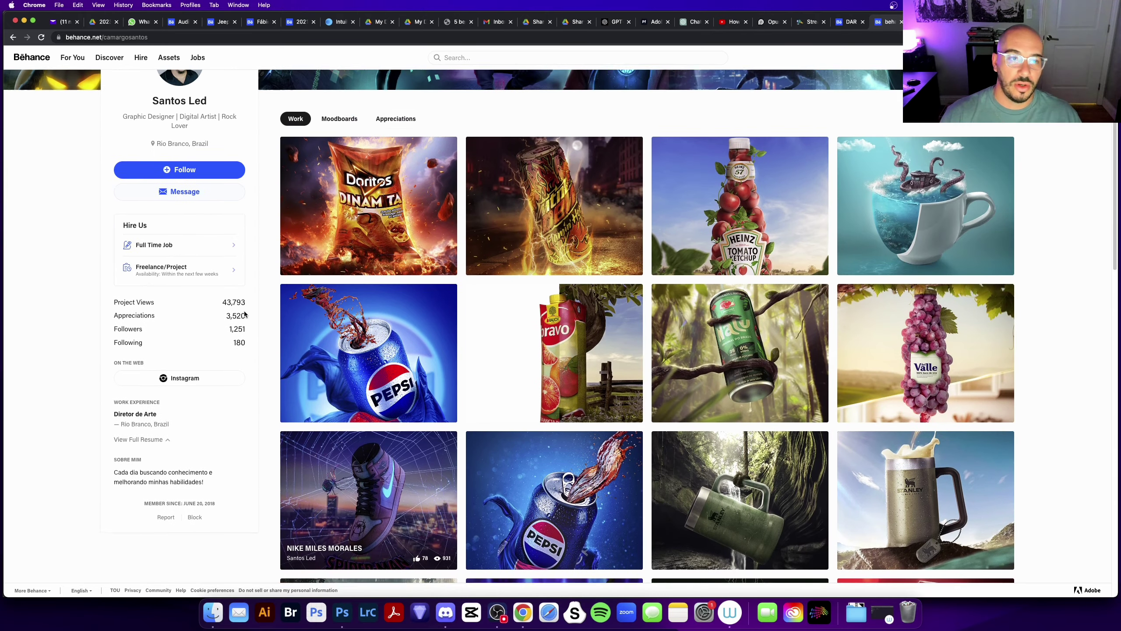
pyautogui.scroll(2, 254, 300)
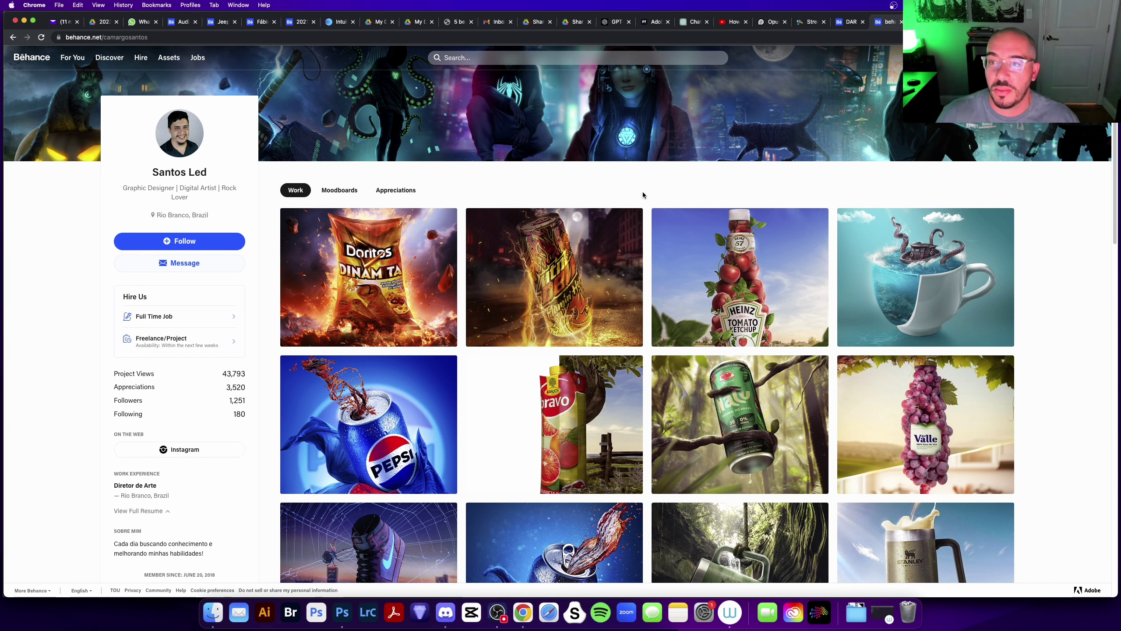
pyautogui.scroll(-2, 320, 345)
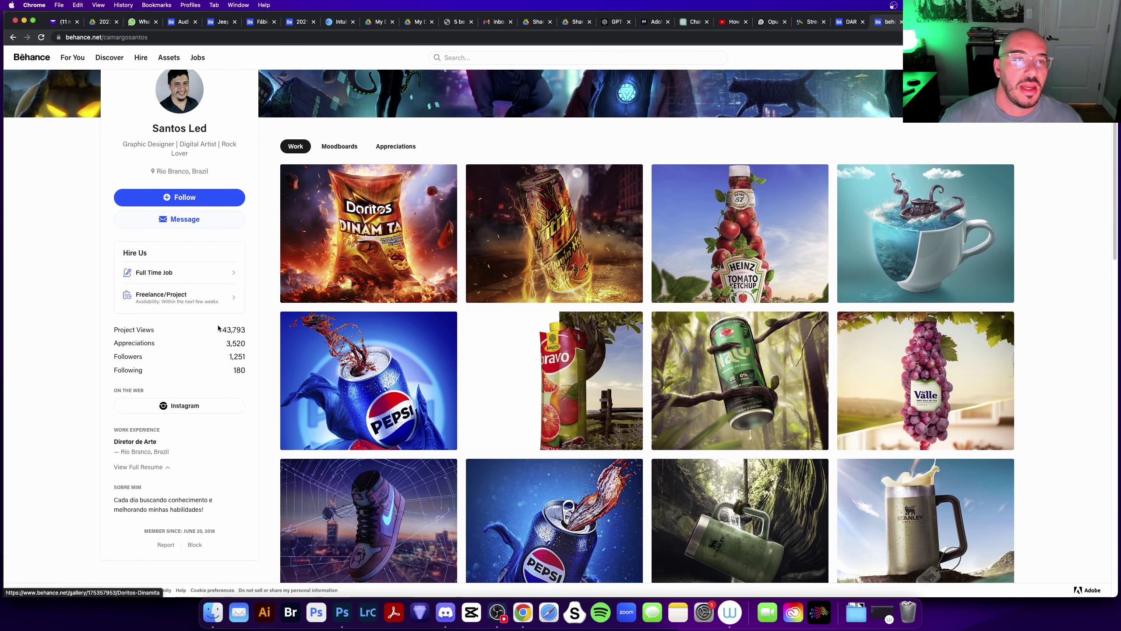
pyautogui.scroll(-1, 275, 349)
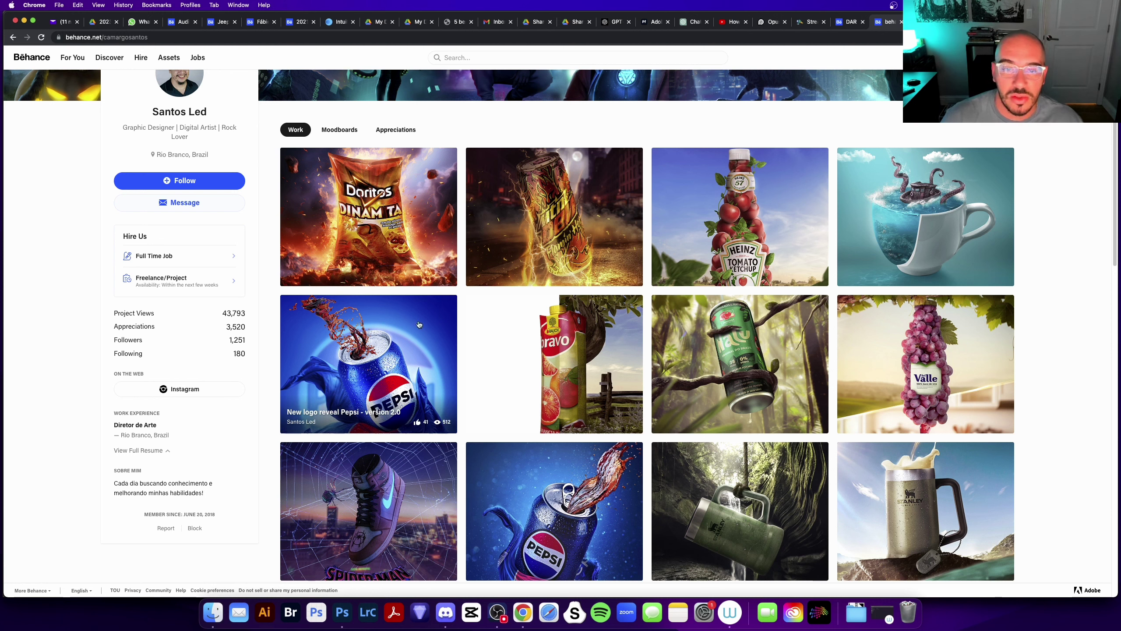
pyautogui.scroll(-3, 335, 376)
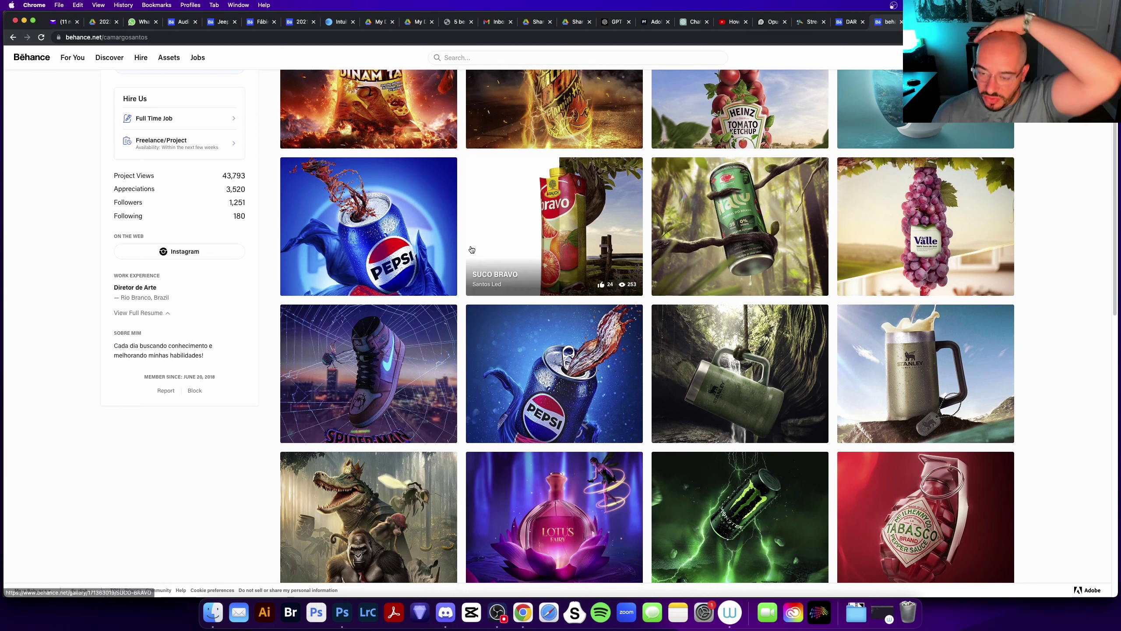
pyautogui.scroll(-2, 211, 281)
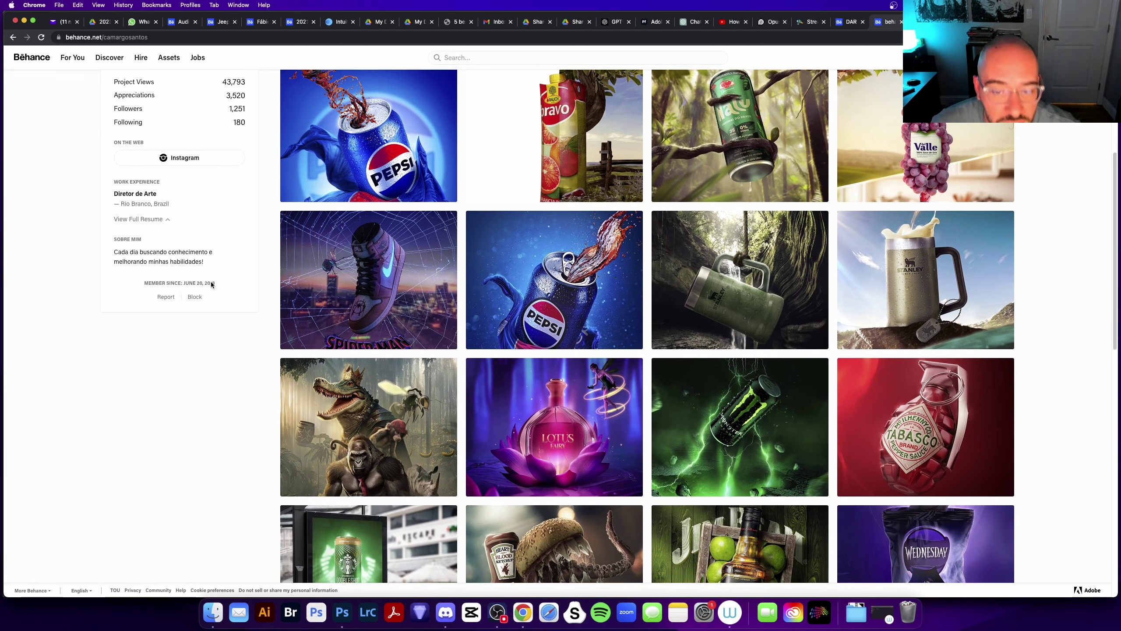
pyautogui.scroll(-1, 211, 281)
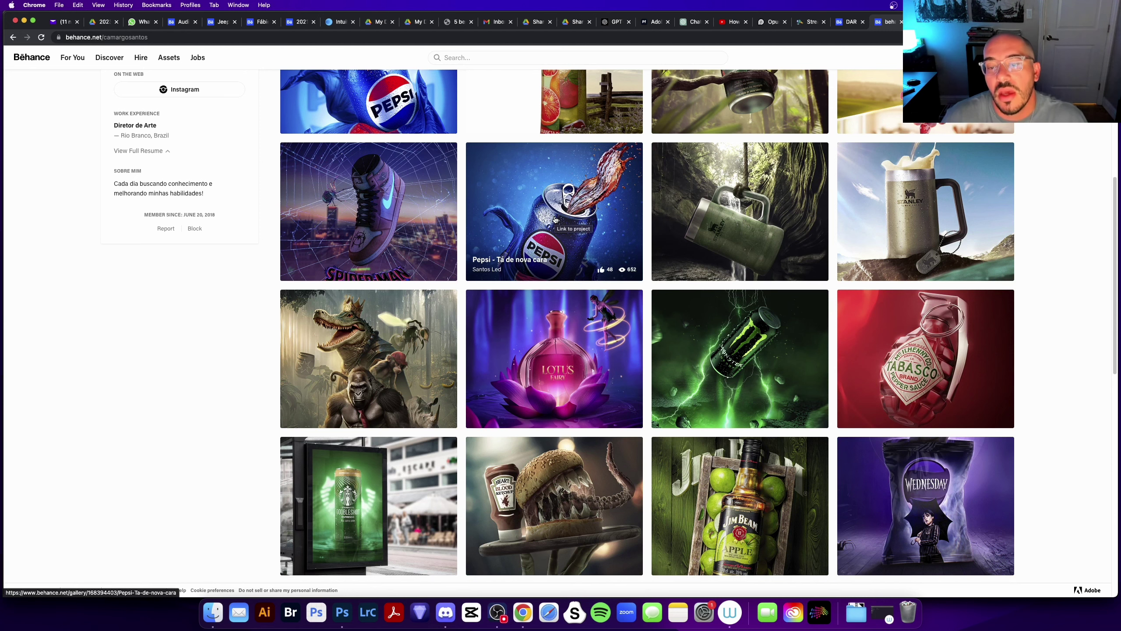
pyautogui.scroll(-1, 555, 219)
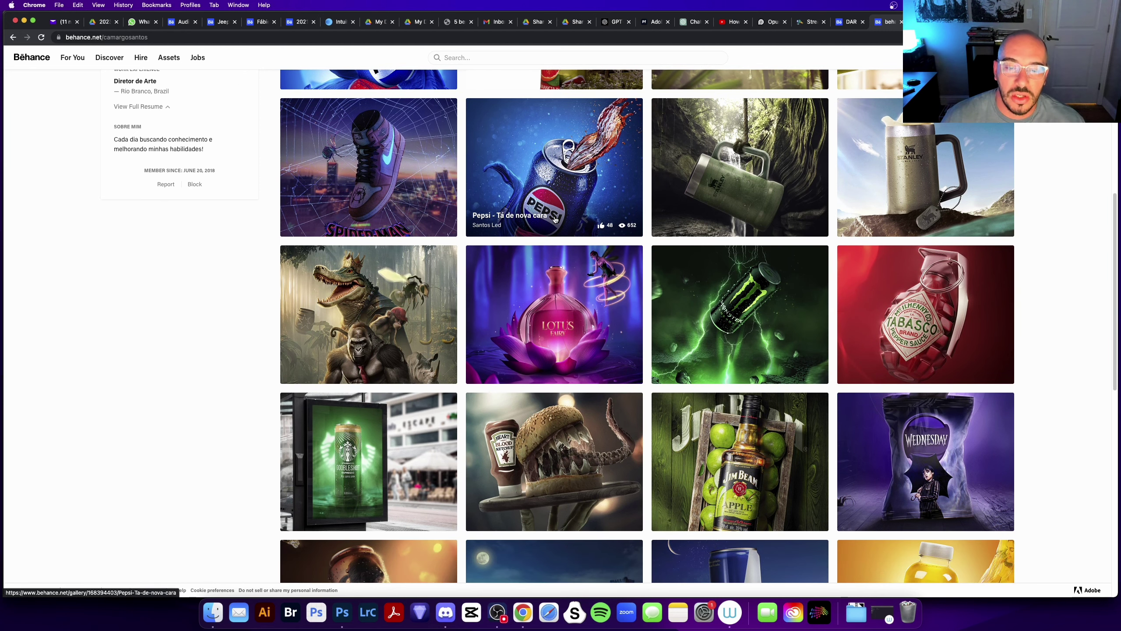
pyautogui.scroll(-4, 555, 219)
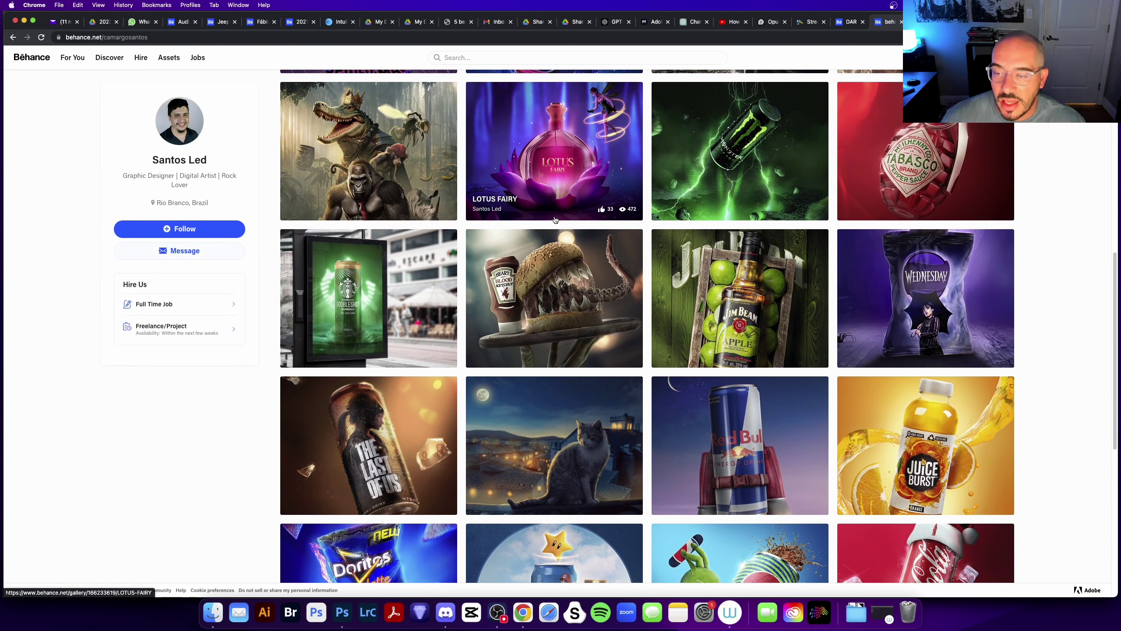
pyautogui.scroll(-4, 556, 219)
pyautogui.scroll(-10, 555, 219)
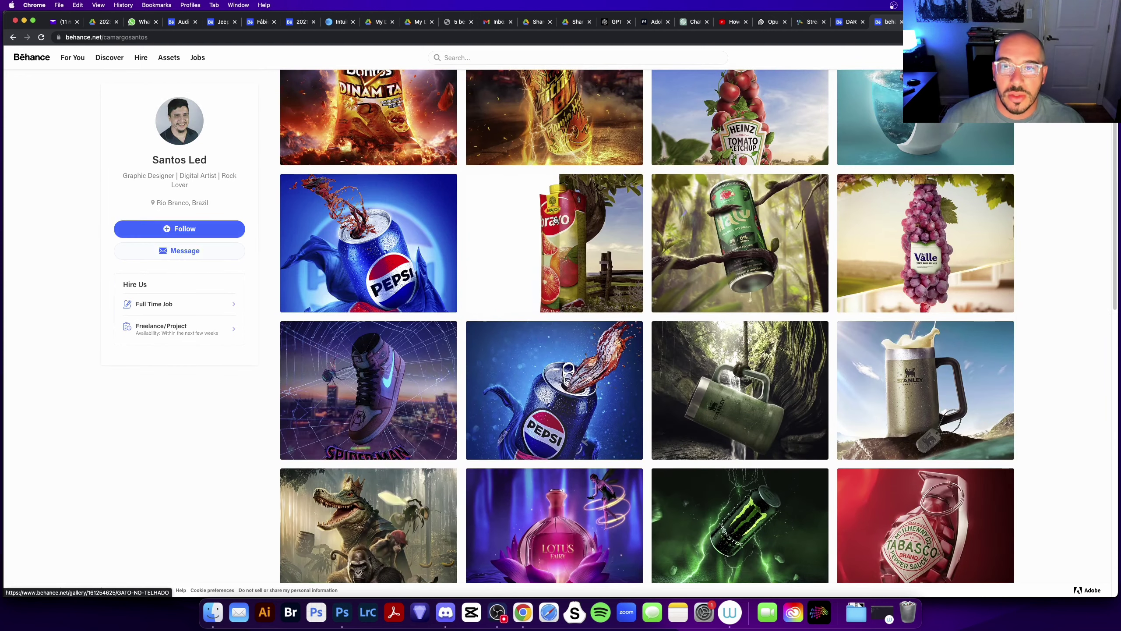
# - From the Amarula project, go to the creator's profile and open VOLVO S90 - Campaign
pyautogui.click(422, 202)
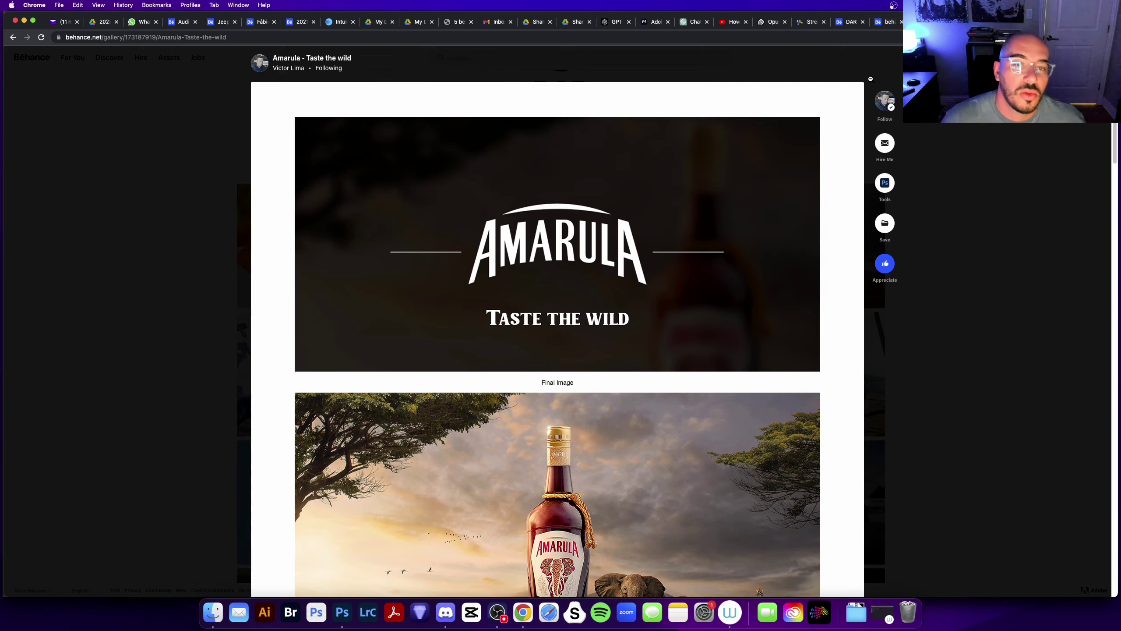
pyautogui.click(283, 69)
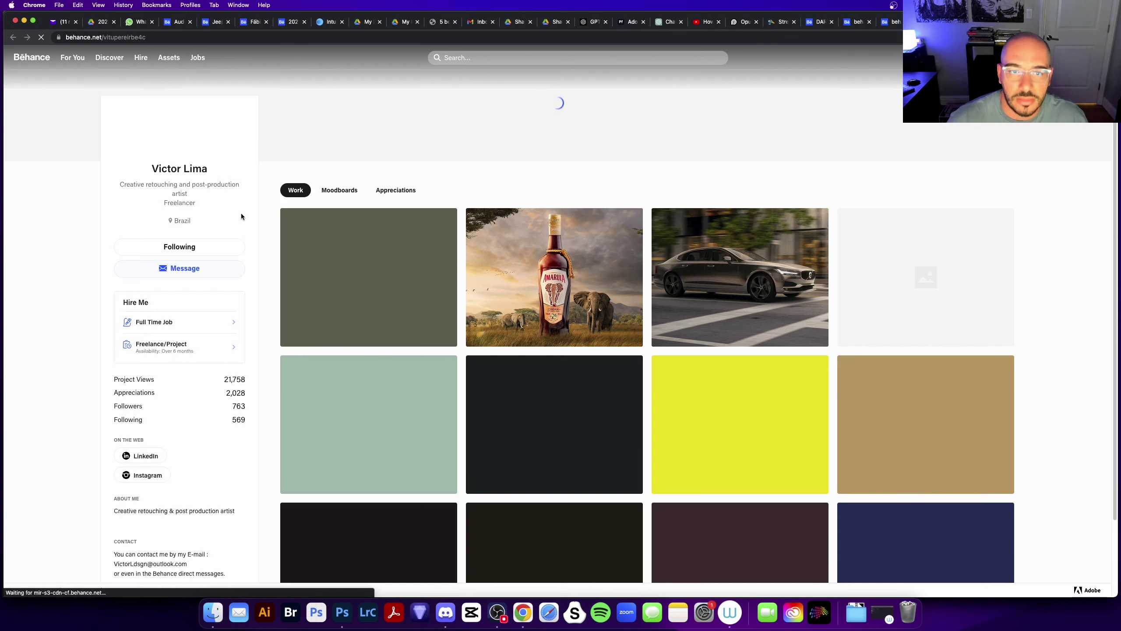
pyautogui.click(743, 241)
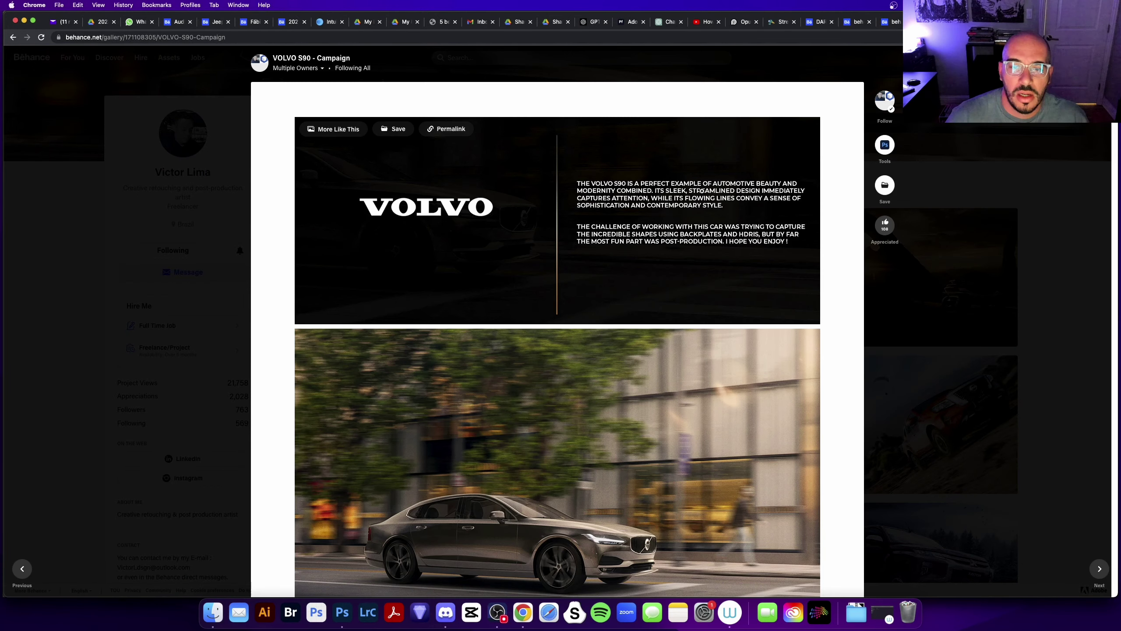
# - Scroll through the VOLVO S90 - Campaign project's images
pyautogui.scroll(-3, 705, 222)
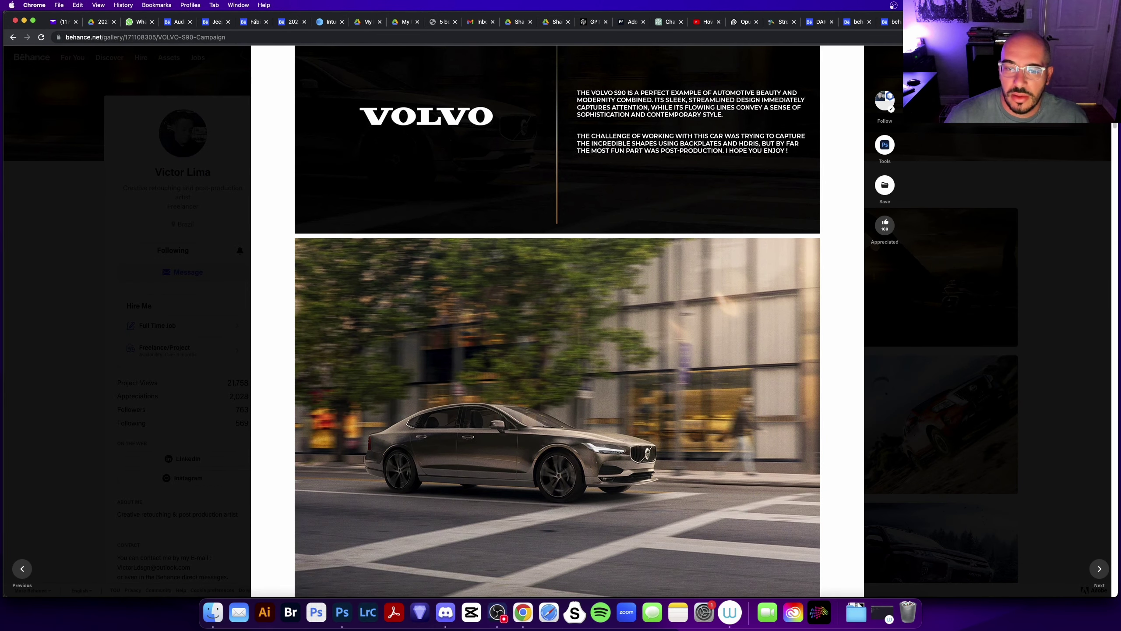
pyautogui.scroll(-10, 628, 330)
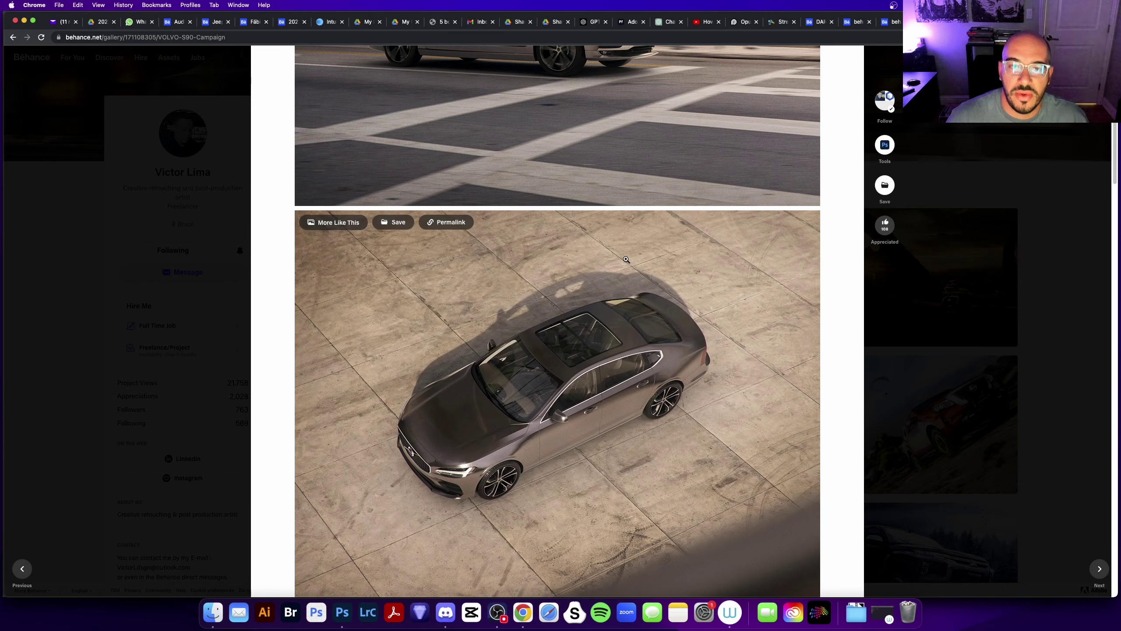
pyautogui.scroll(-5, 625, 257)
pyautogui.scroll(-5, 625, 257)
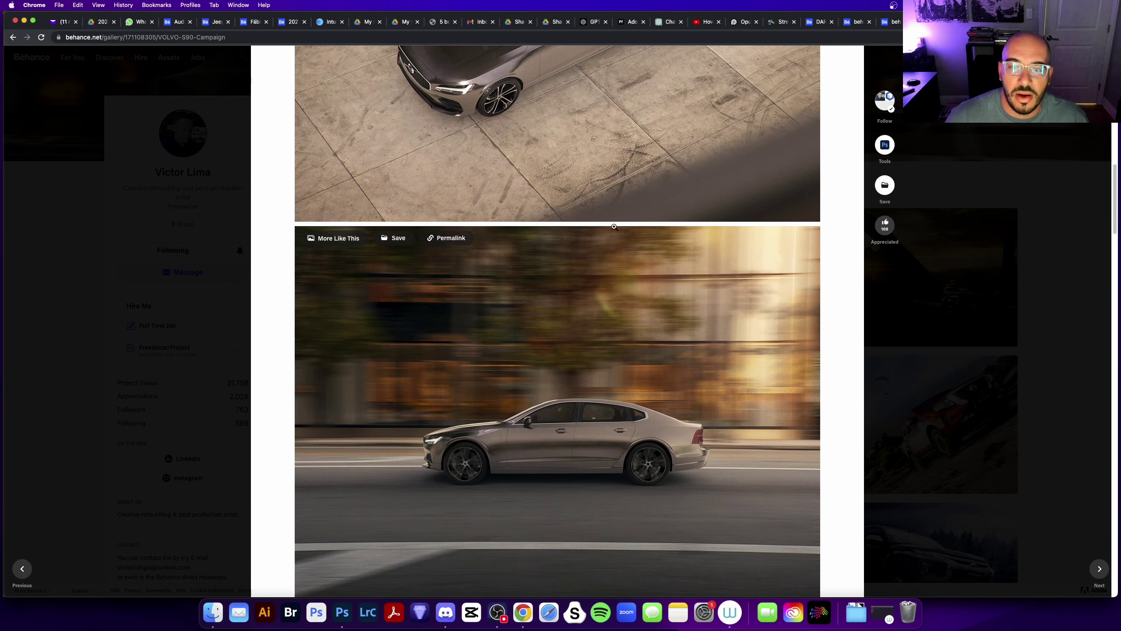
pyautogui.scroll(5, 614, 227)
pyautogui.scroll(5, 622, 252)
pyautogui.scroll(3, 632, 275)
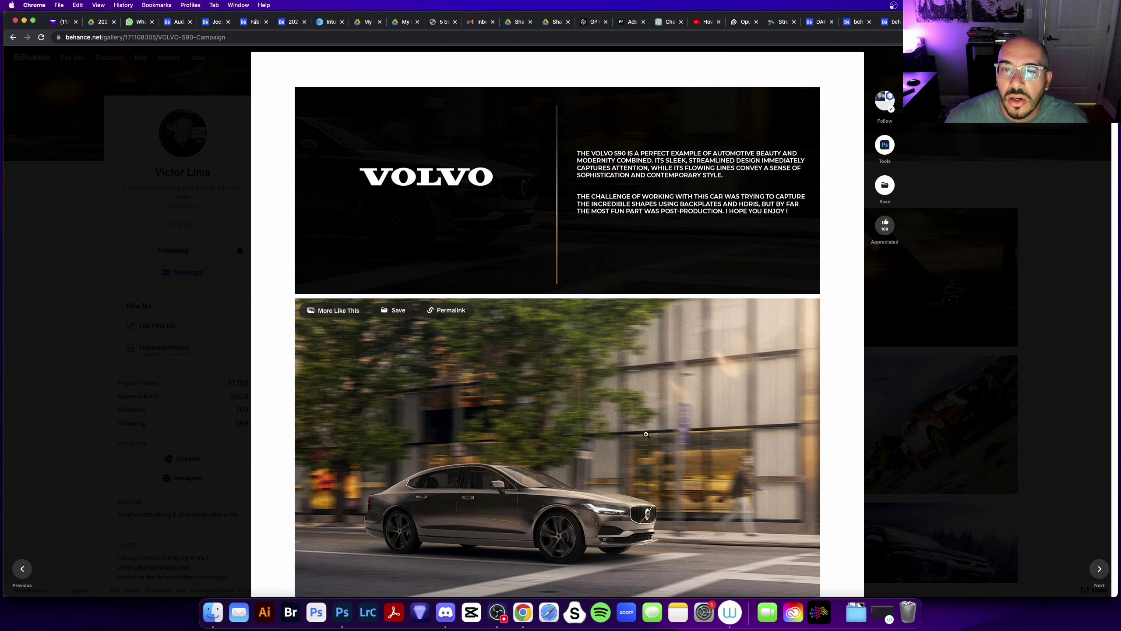
pyautogui.scroll(-5, 645, 434)
pyautogui.scroll(-8, 646, 434)
pyautogui.scroll(-10, 646, 434)
pyautogui.scroll(-1, 645, 434)
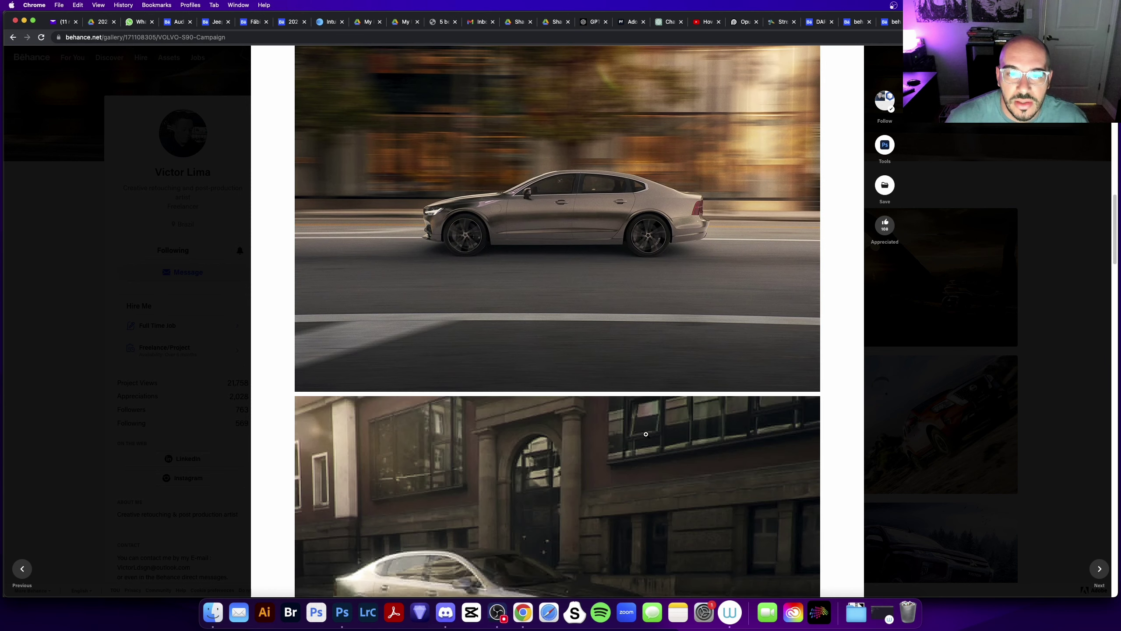
pyautogui.scroll(-8, 646, 434)
pyautogui.scroll(-4, 646, 434)
pyautogui.scroll(-4, 646, 434)
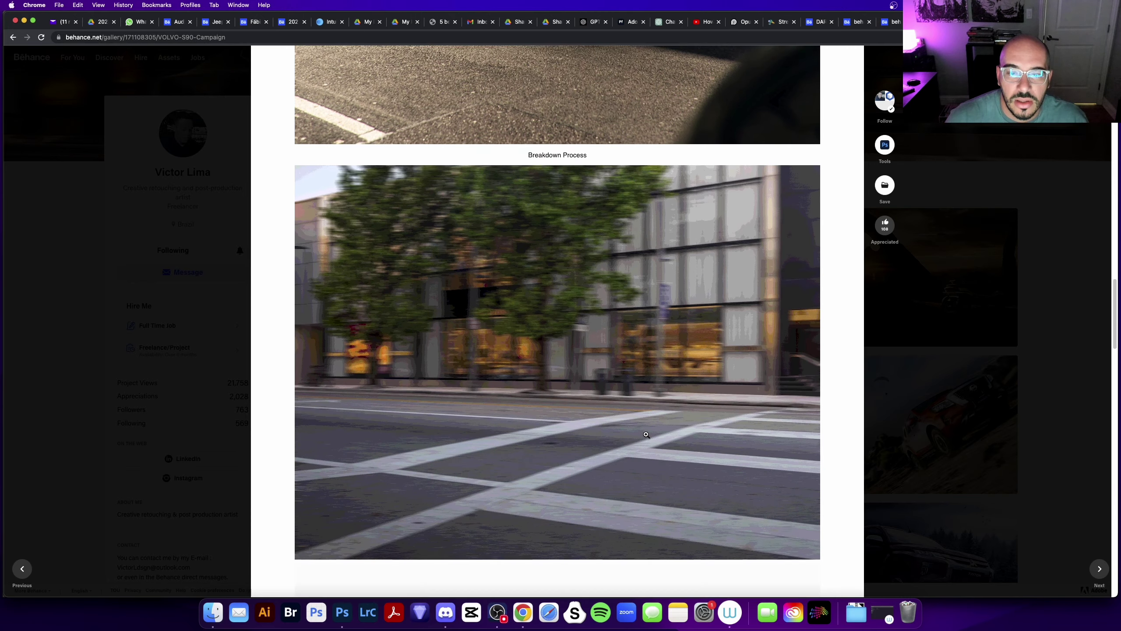
pyautogui.scroll(-2, 646, 434)
pyautogui.scroll(-2, 638, 220)
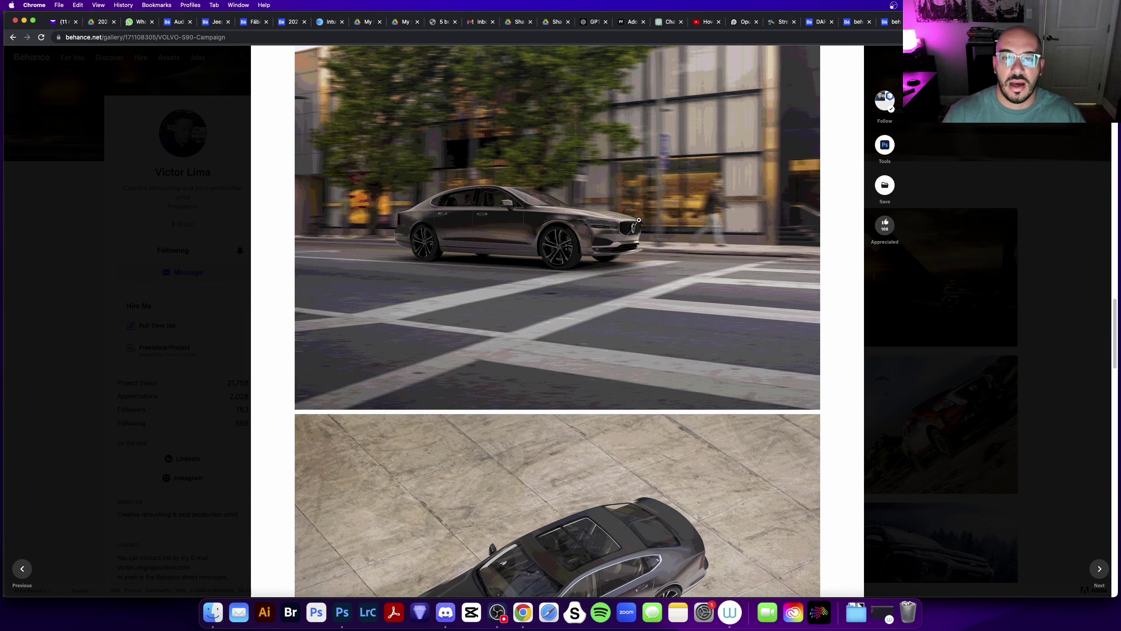
pyautogui.scroll(3, 638, 219)
pyautogui.scroll(1, 639, 220)
pyautogui.scroll(1, 638, 220)
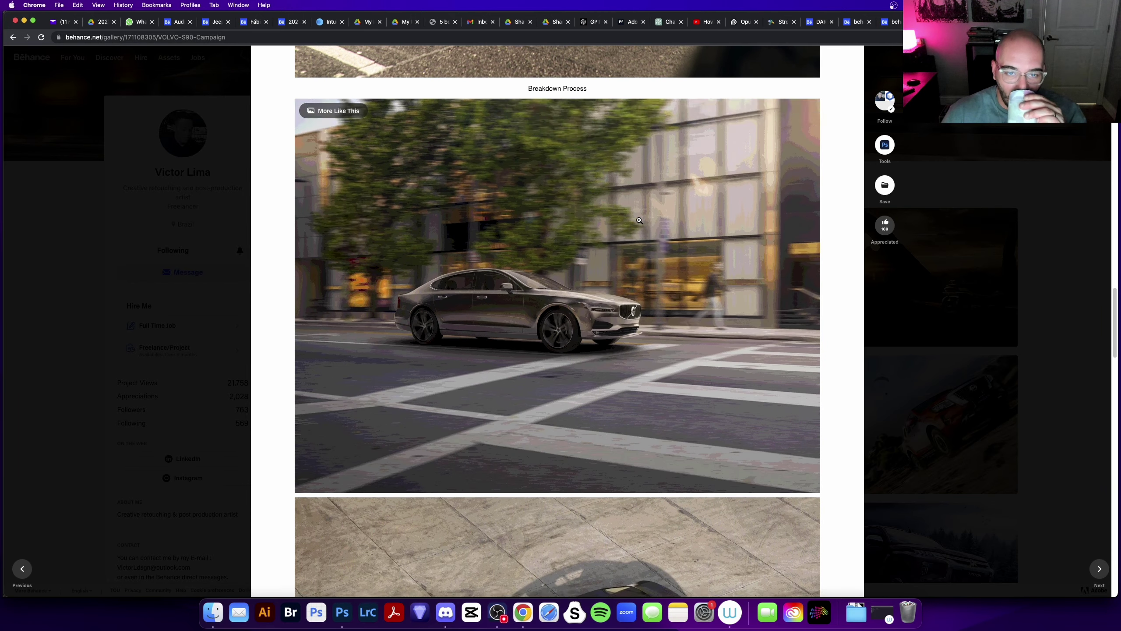
pyautogui.scroll(-3, 638, 220)
pyautogui.scroll(-5, 638, 220)
pyautogui.scroll(-5, 639, 219)
pyautogui.scroll(-6, 638, 220)
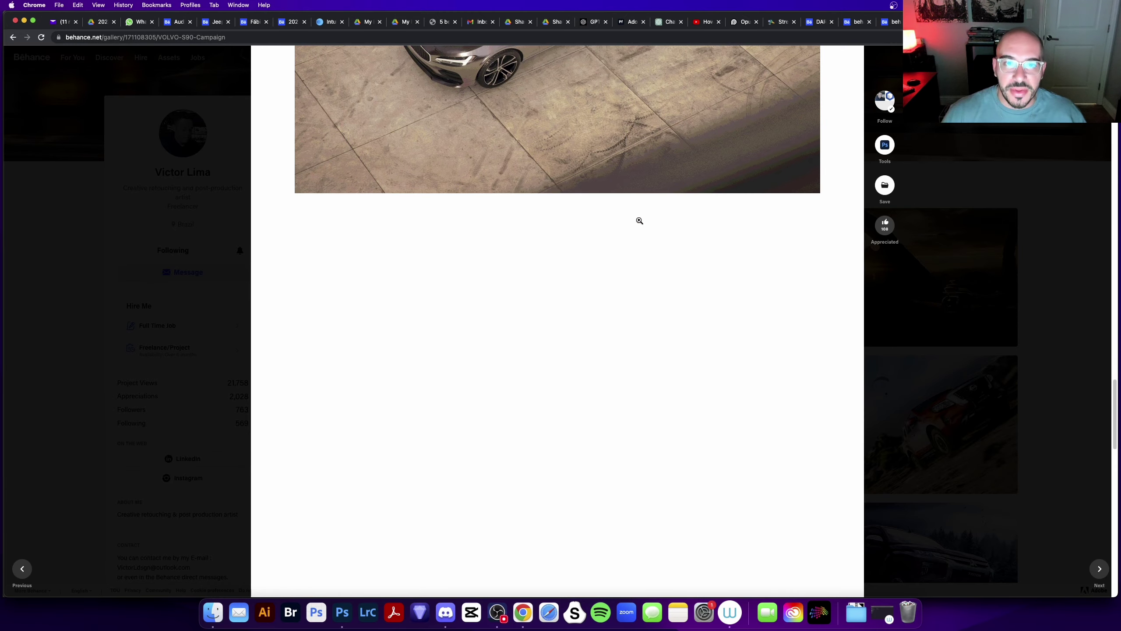
pyautogui.scroll(-5, 639, 220)
pyautogui.scroll(-1, 639, 221)
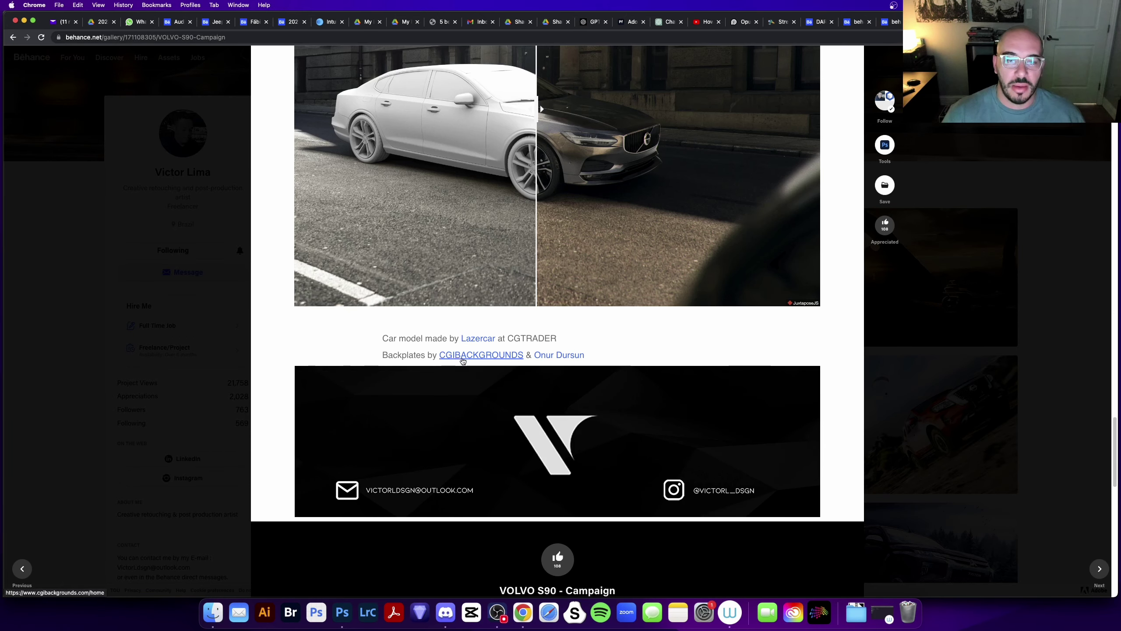
pyautogui.scroll(3, 469, 355)
pyautogui.scroll(2, 555, 329)
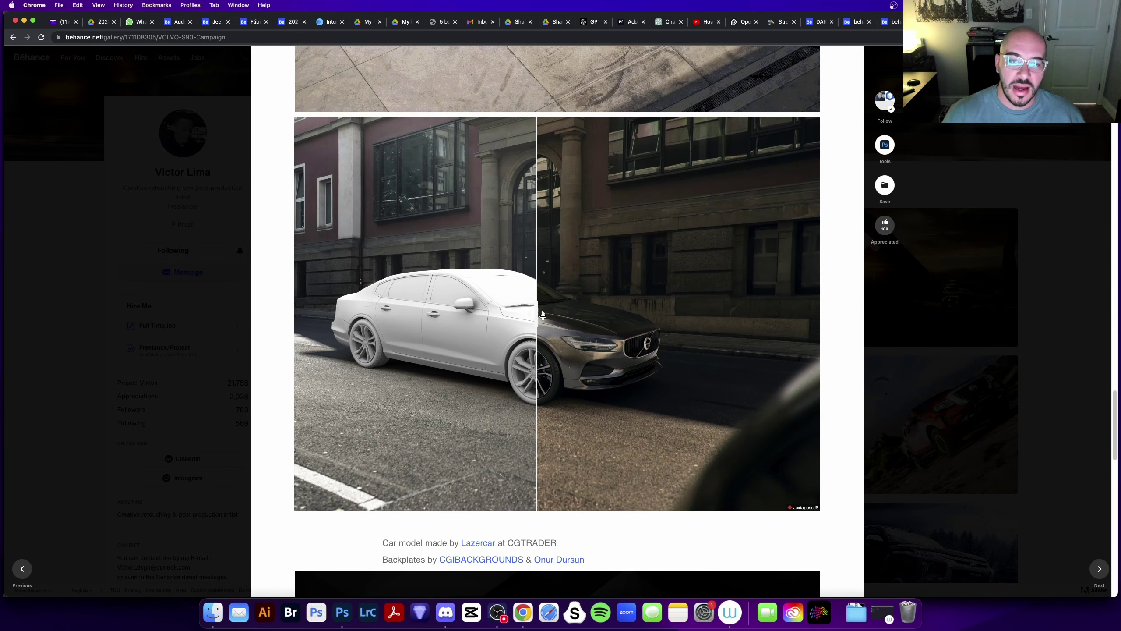
# - Drag the before/after slider to compare the untextured car render, then close the project
pyautogui.moveTo(542, 315)
pyautogui.mouseDown()
pyautogui.moveTo(776, 311)
pyautogui.moveTo(261, 335)
pyautogui.moveTo(800, 375)
pyautogui.mouseUp()
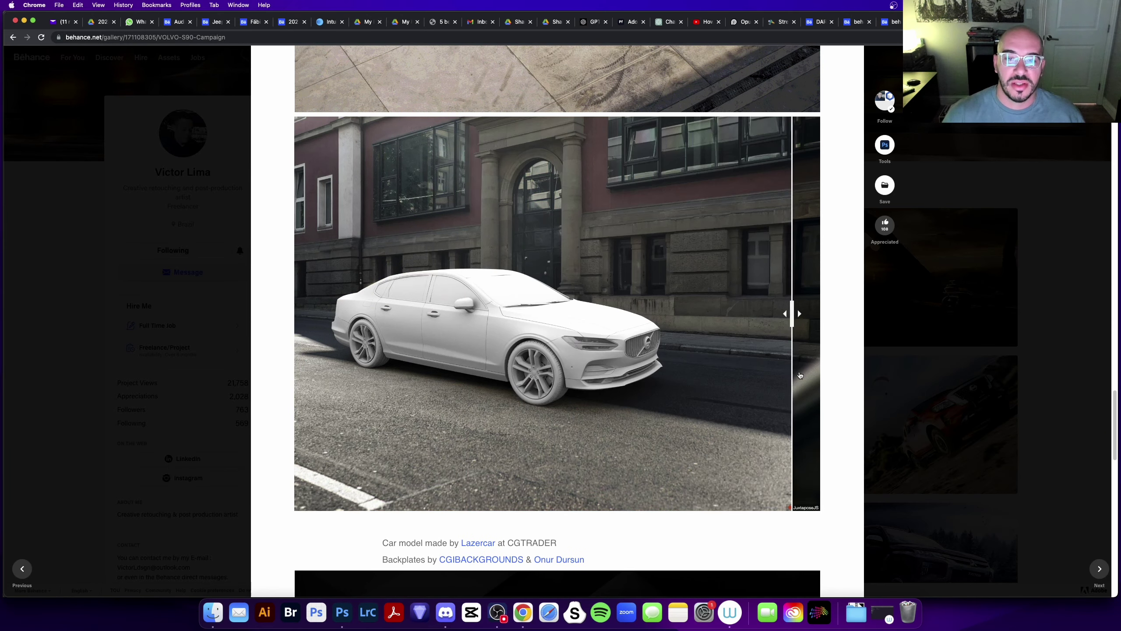
pyautogui.scroll(6, 502, 256)
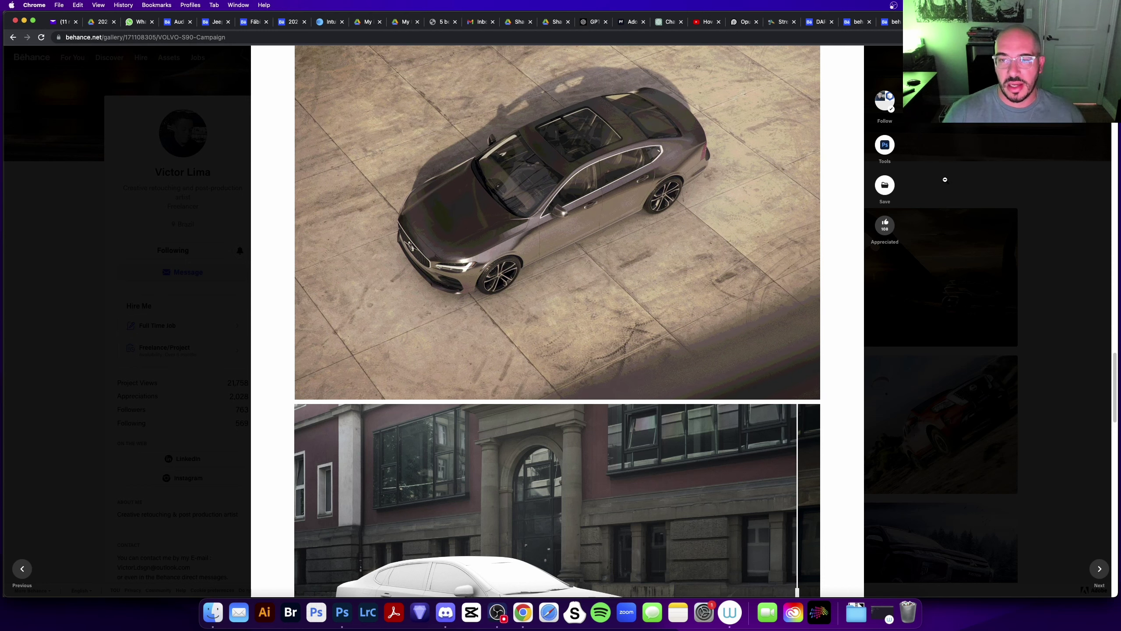
pyautogui.click(944, 179)
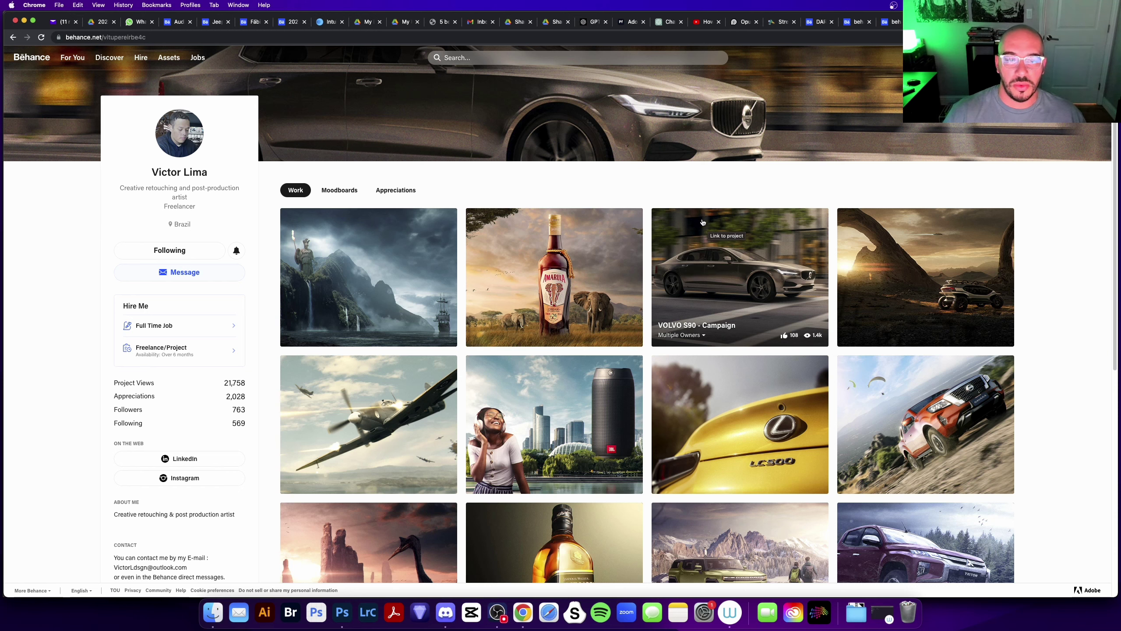
# - Open Amarula - Taste the wild and enlarge its bottle-on-savanna artwork full-screen
pyautogui.click(562, 239)
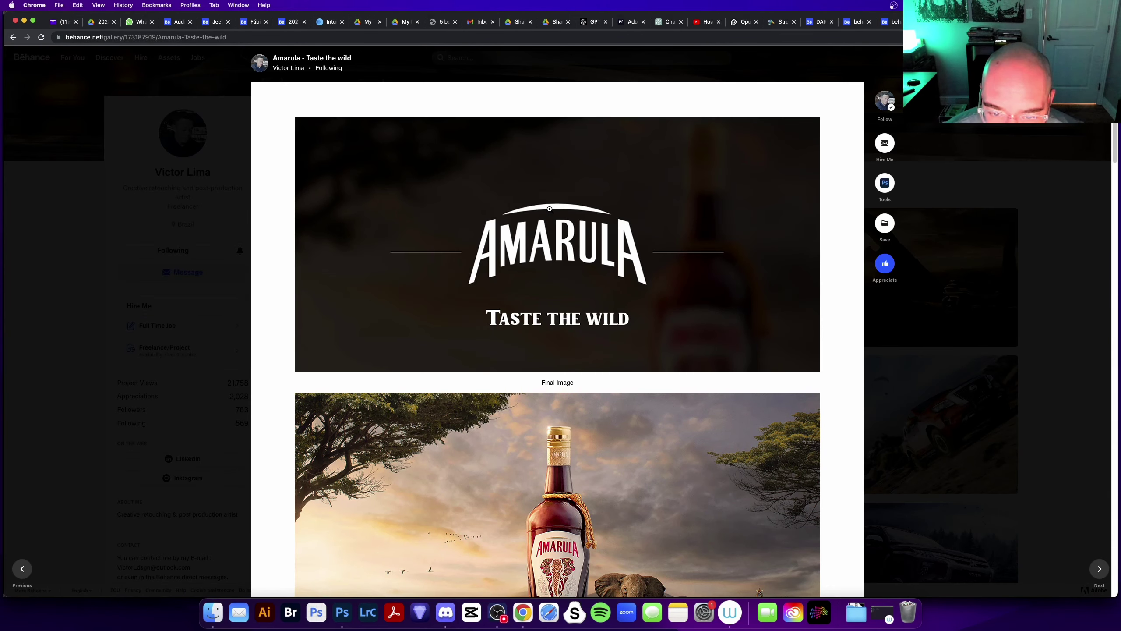
pyautogui.scroll(-5, 329, 211)
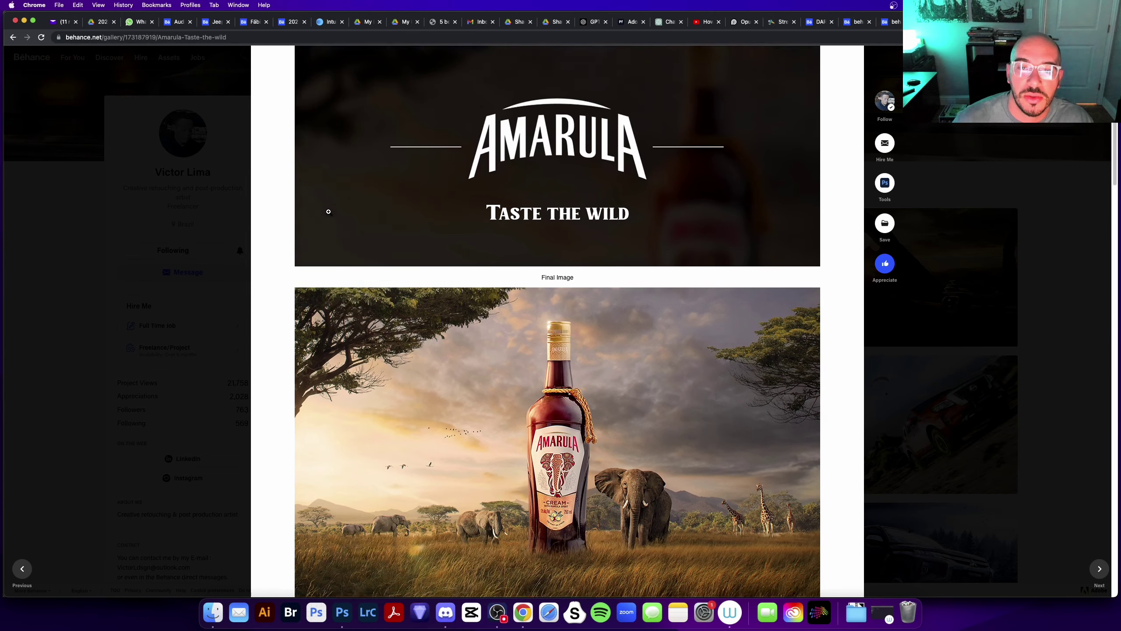
pyautogui.click(579, 261)
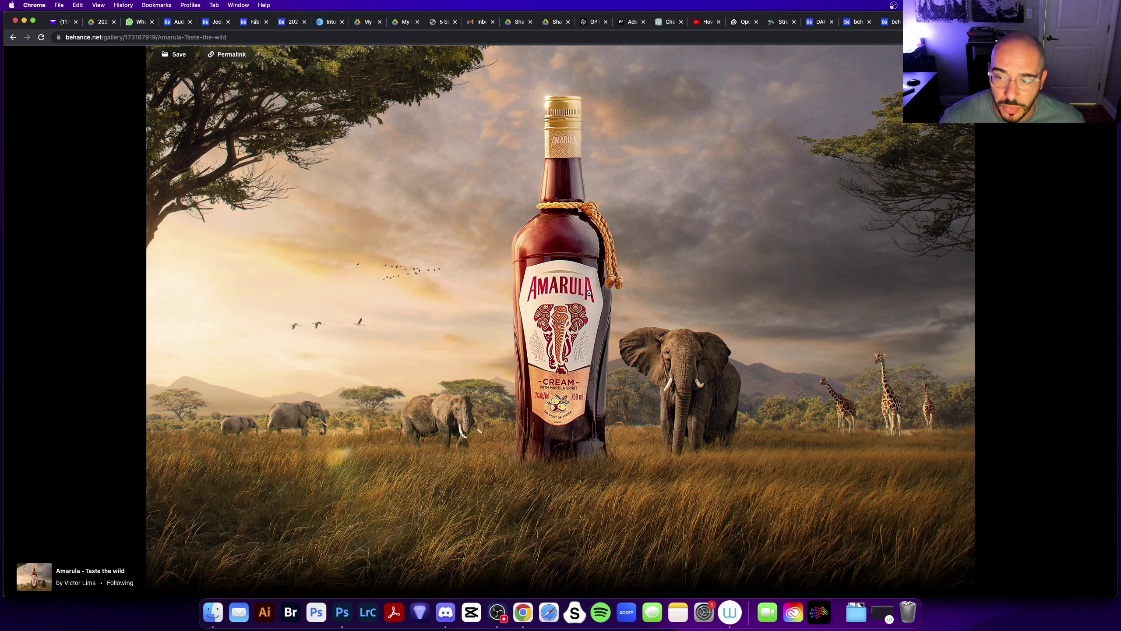
pyautogui.moveTo(887, 388)
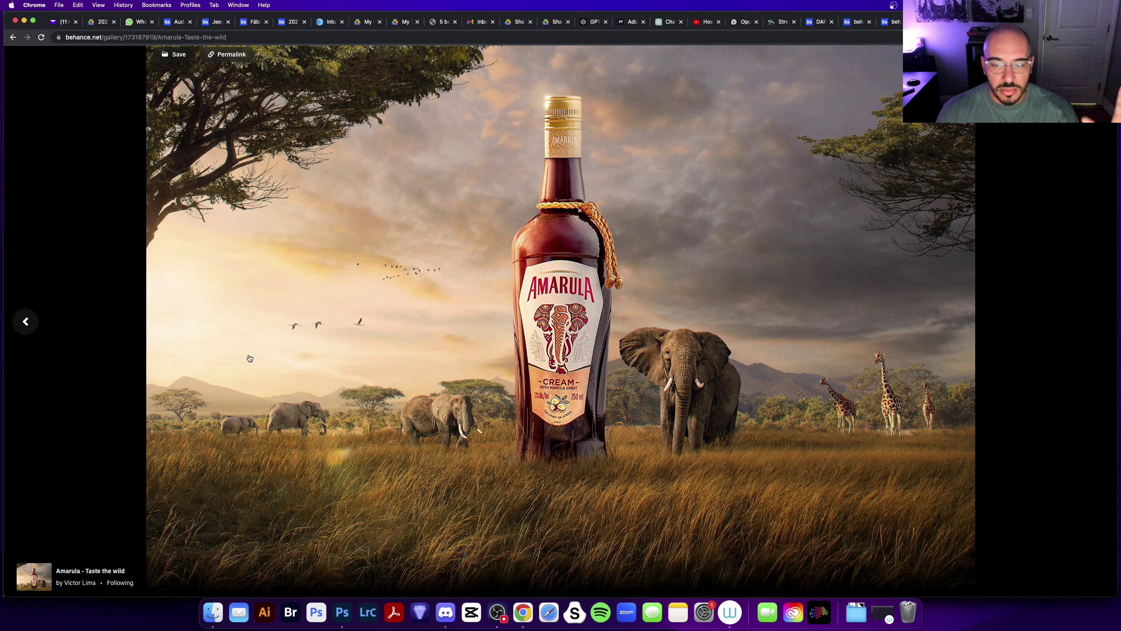
pyautogui.moveTo(557, 438)
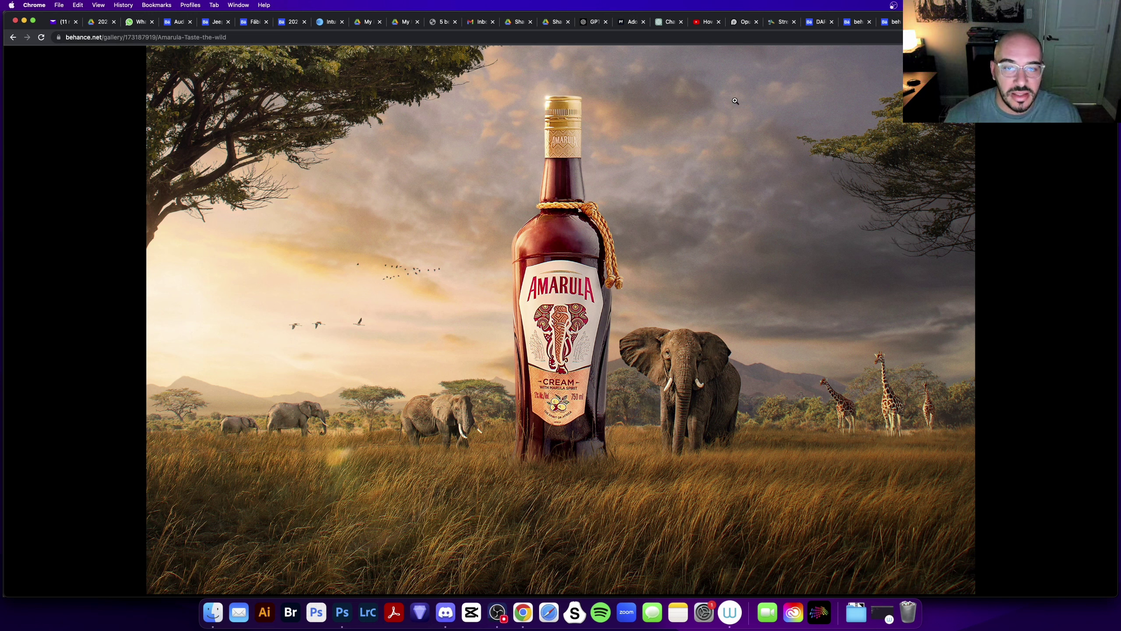
pyautogui.moveTo(632, 309)
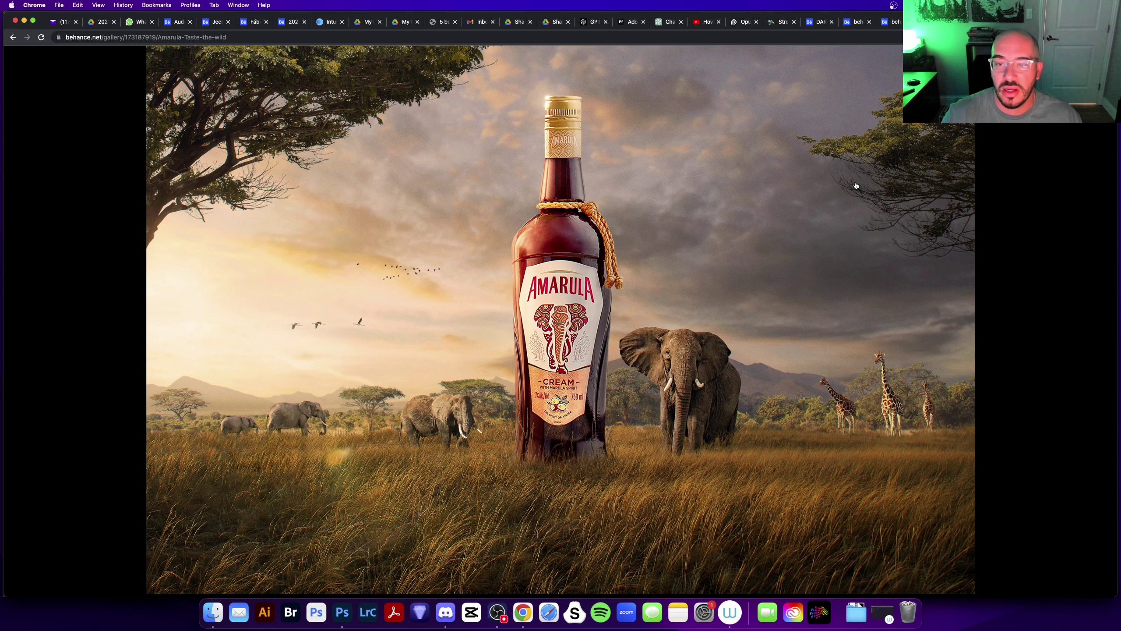
pyautogui.moveTo(793, 124)
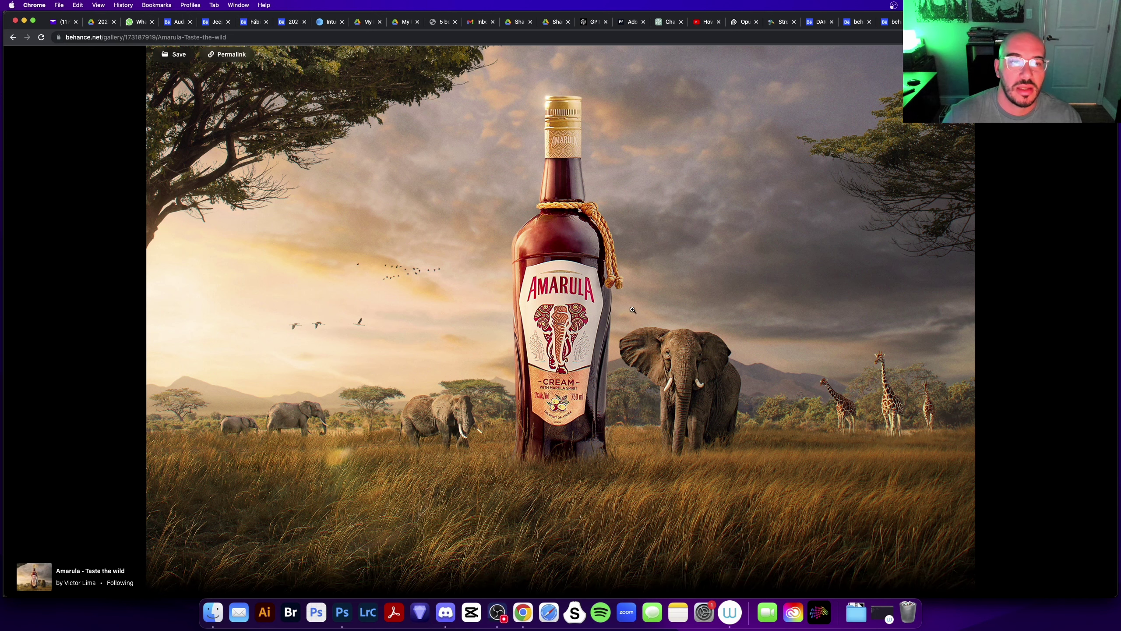
# - Flip between images, zoom in and out on the Amarula artwork, and advance to the next image
pyautogui.press('Right')
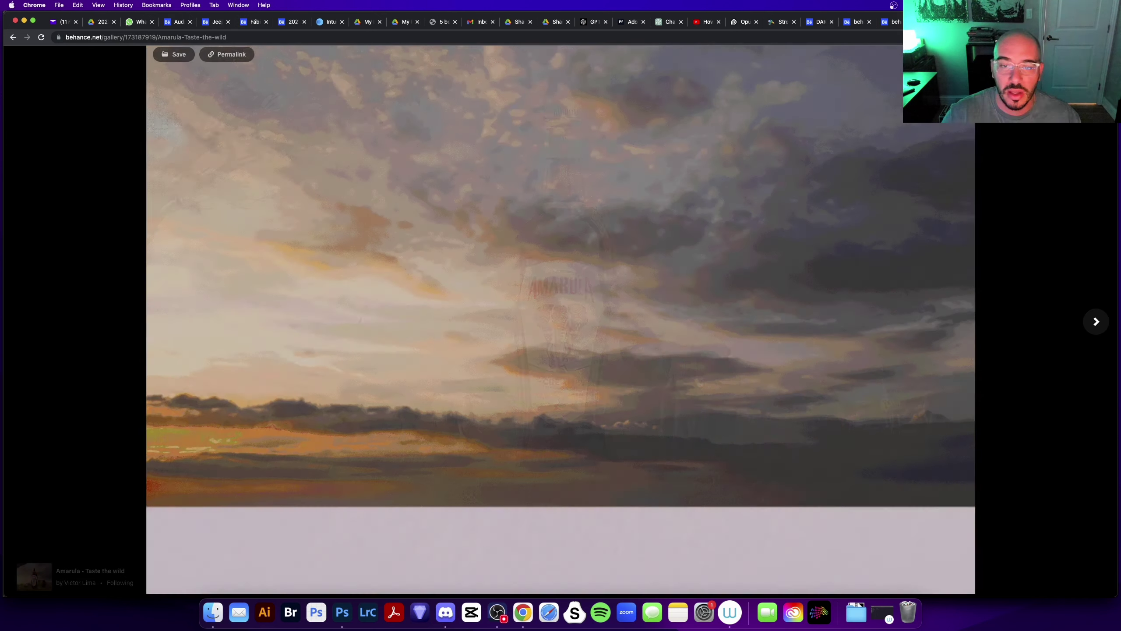
pyautogui.press('Left')
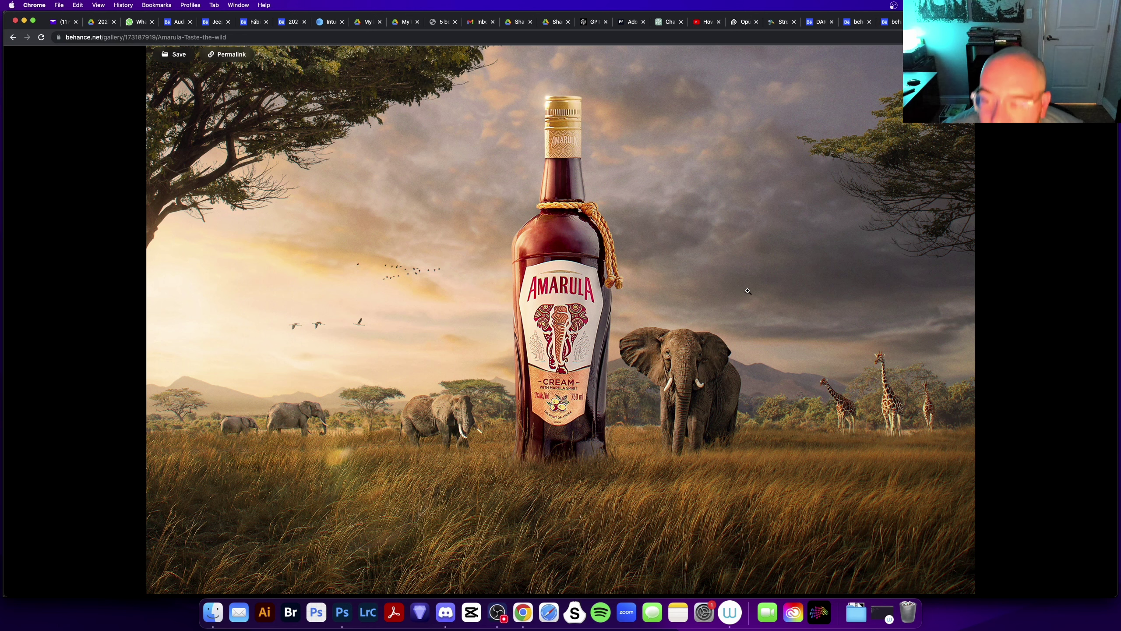
pyautogui.click(608, 420)
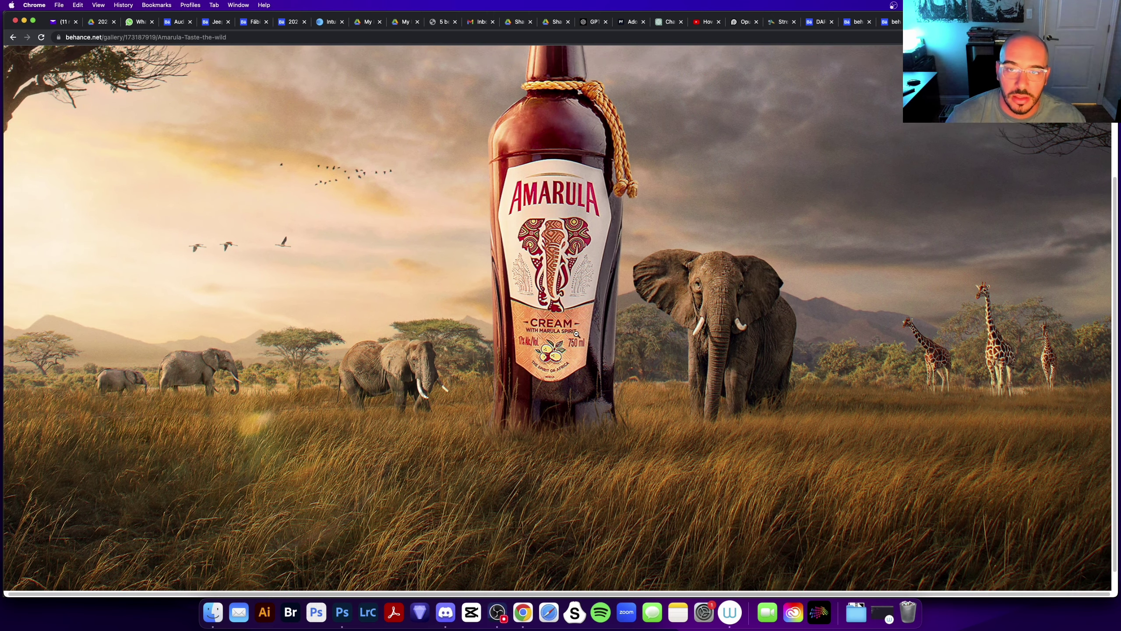
pyautogui.click(578, 338)
pyautogui.click(978, 246)
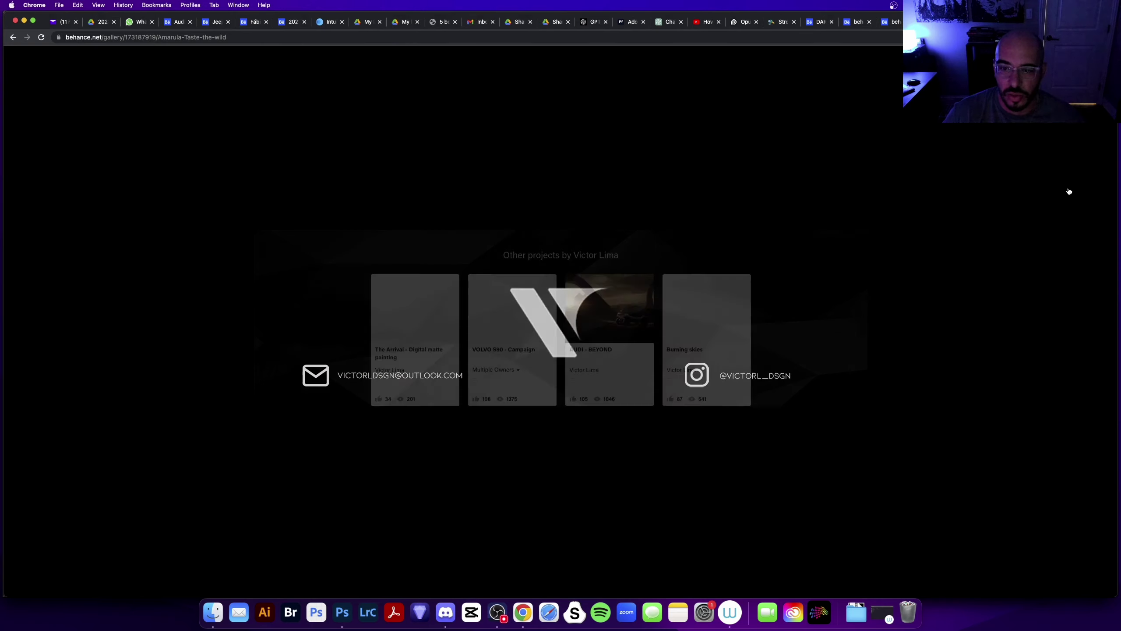
# - Exit the lightbox, scroll the Amarula project, appreciate it, and close it to the profile
pyautogui.press('Escape')
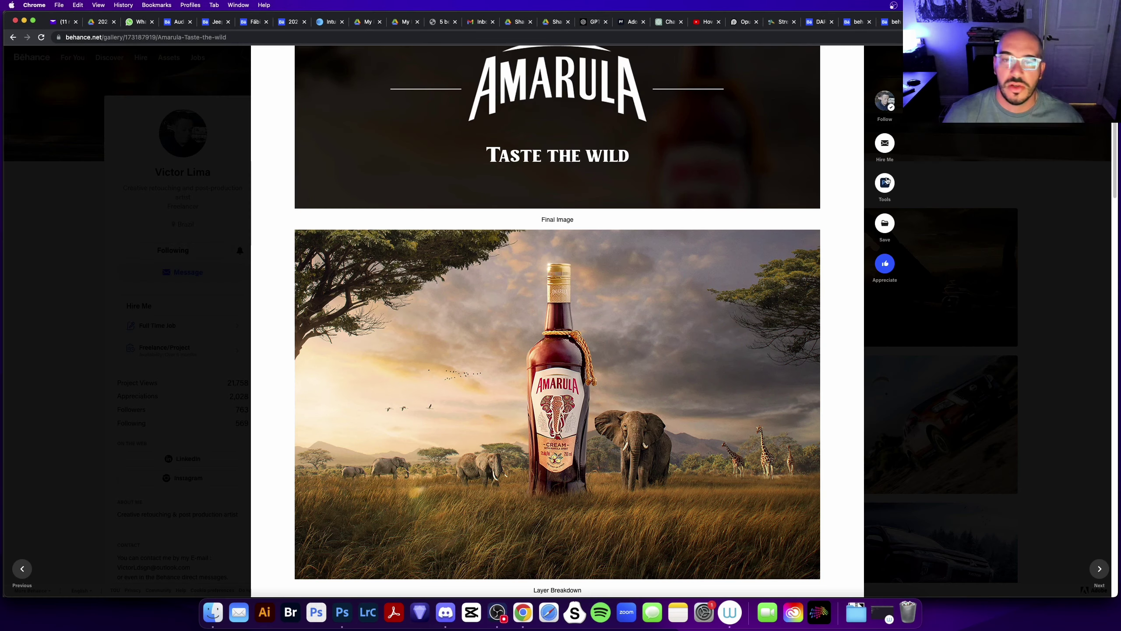
pyautogui.scroll(-2, 489, 292)
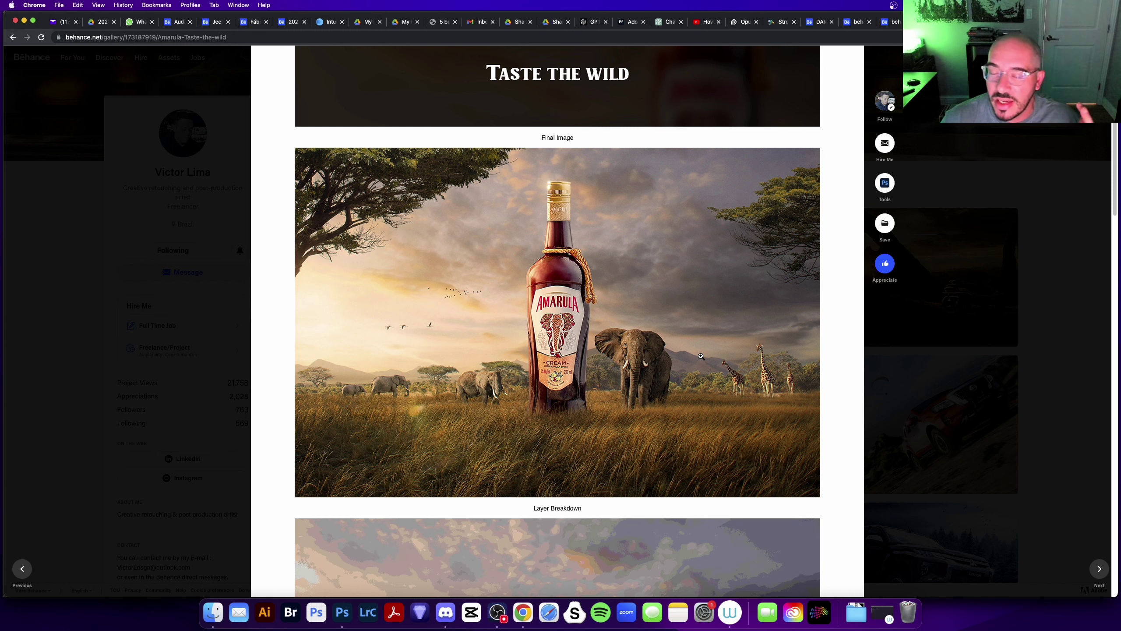
pyautogui.moveTo(621, 240)
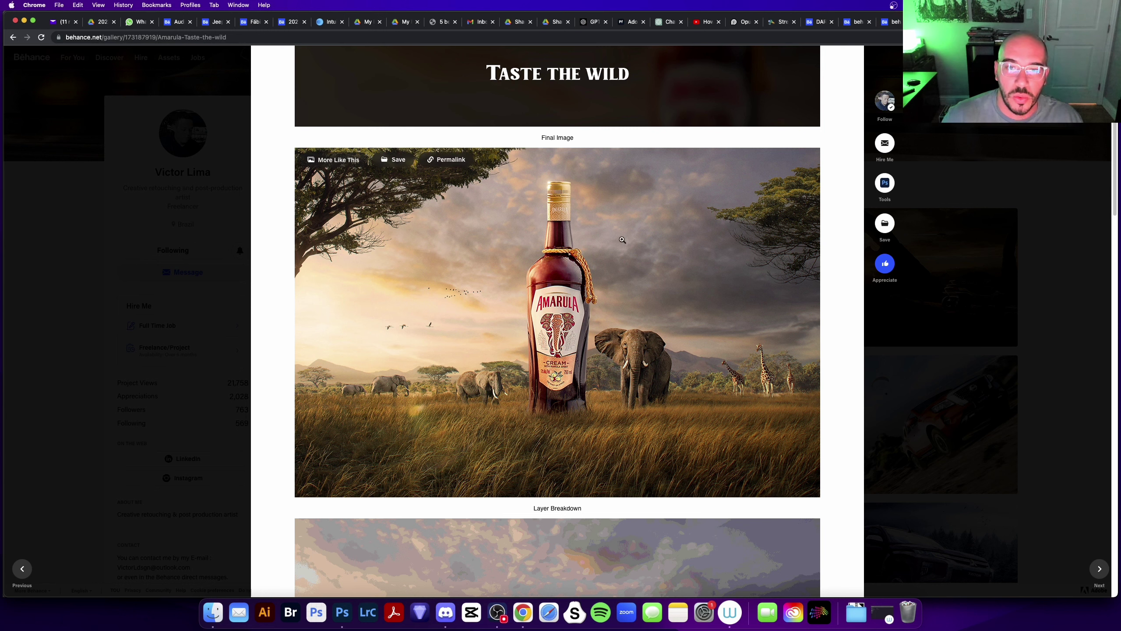
pyautogui.scroll(1, 653, 258)
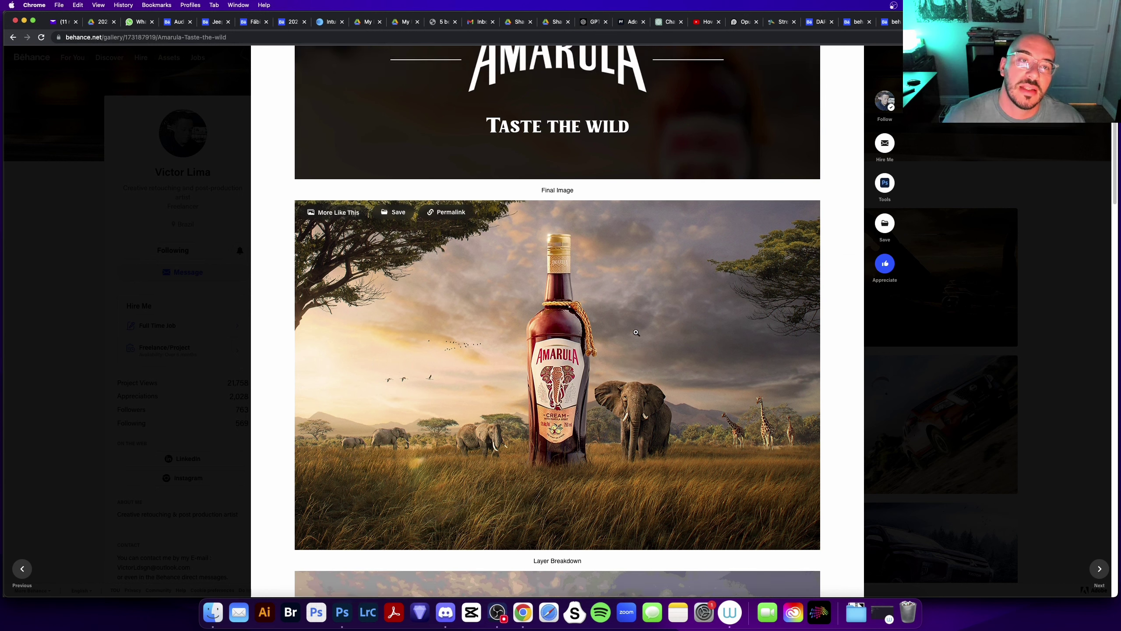
pyautogui.scroll(5, 673, 425)
pyautogui.moveTo(557, 106)
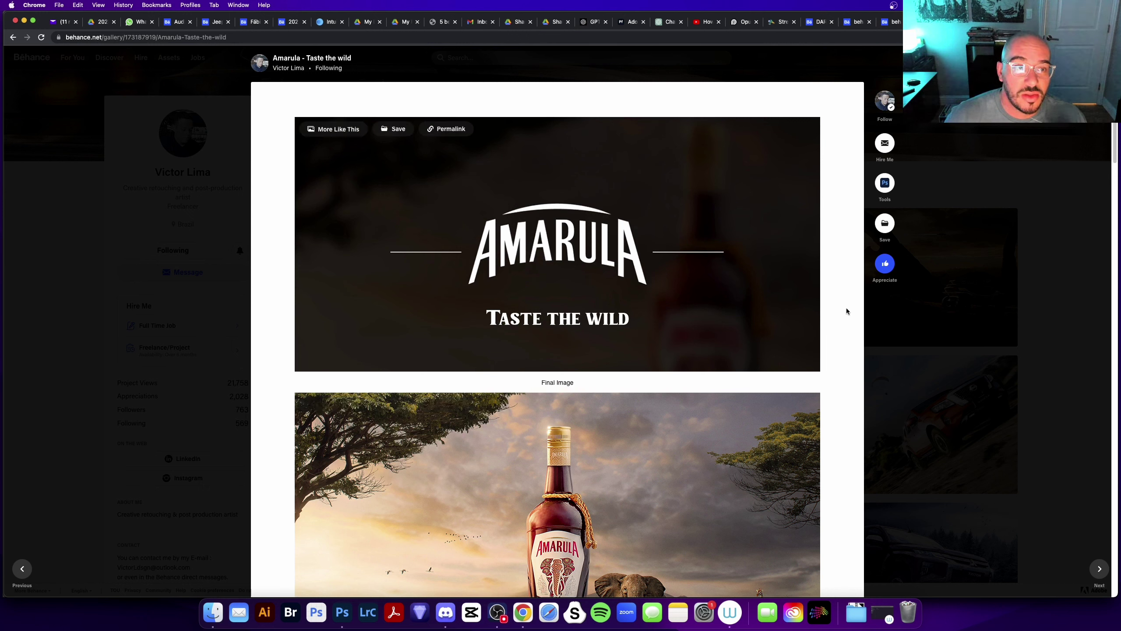
pyautogui.click(885, 264)
pyautogui.click(933, 181)
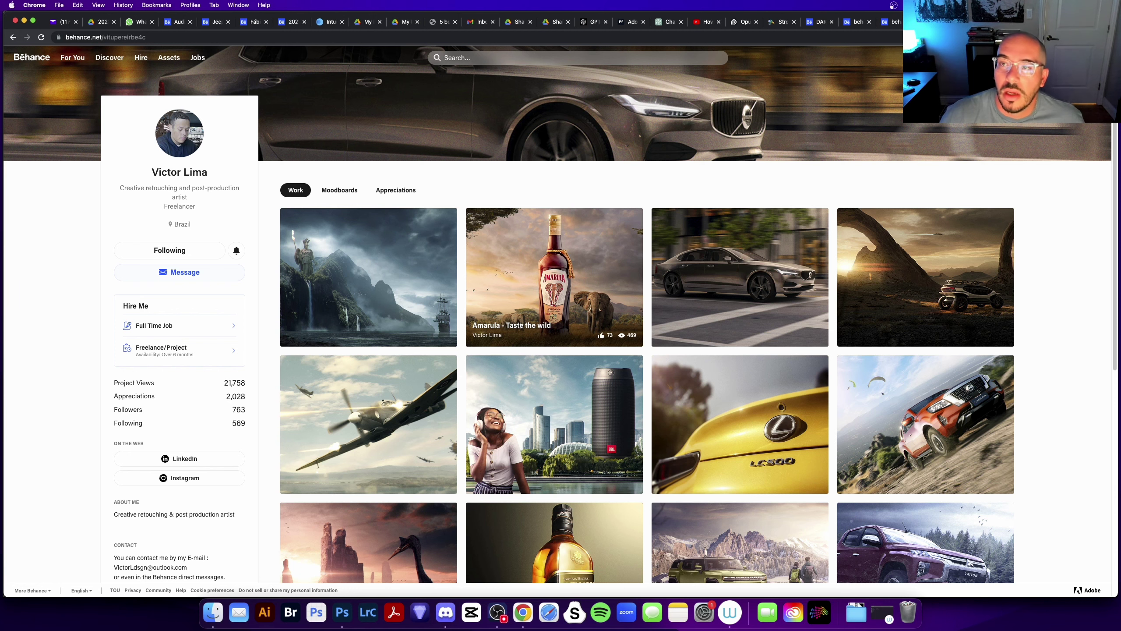
# - Close the Amarula tab and appreciate the Ford Expedition project
pyautogui.click(554, 277)
pyautogui.press('super+w')
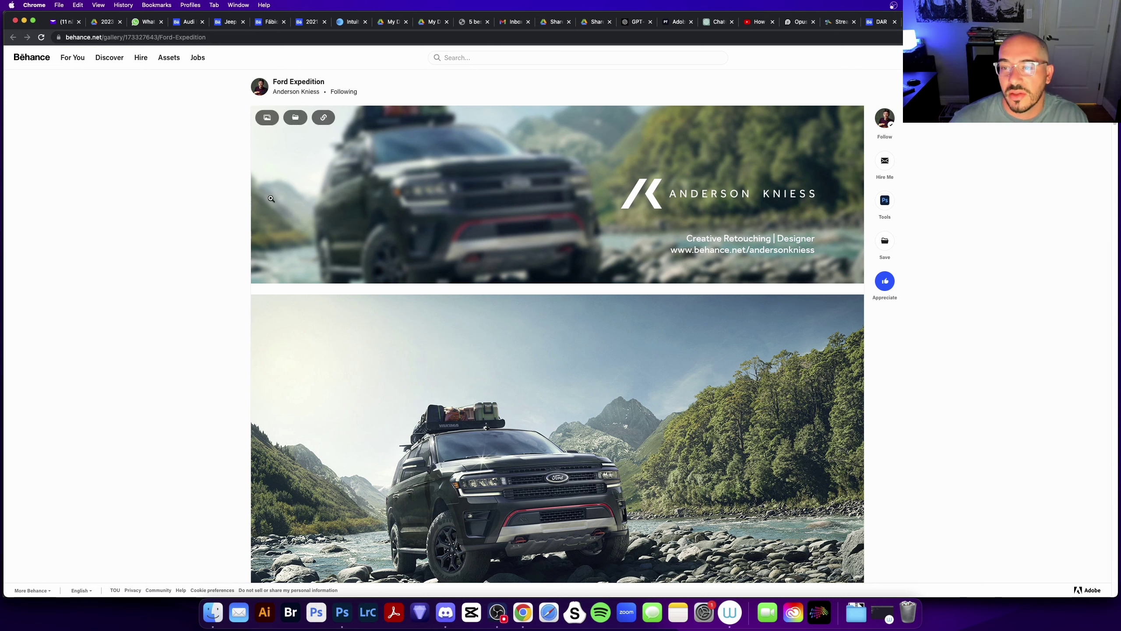
pyautogui.click(885, 282)
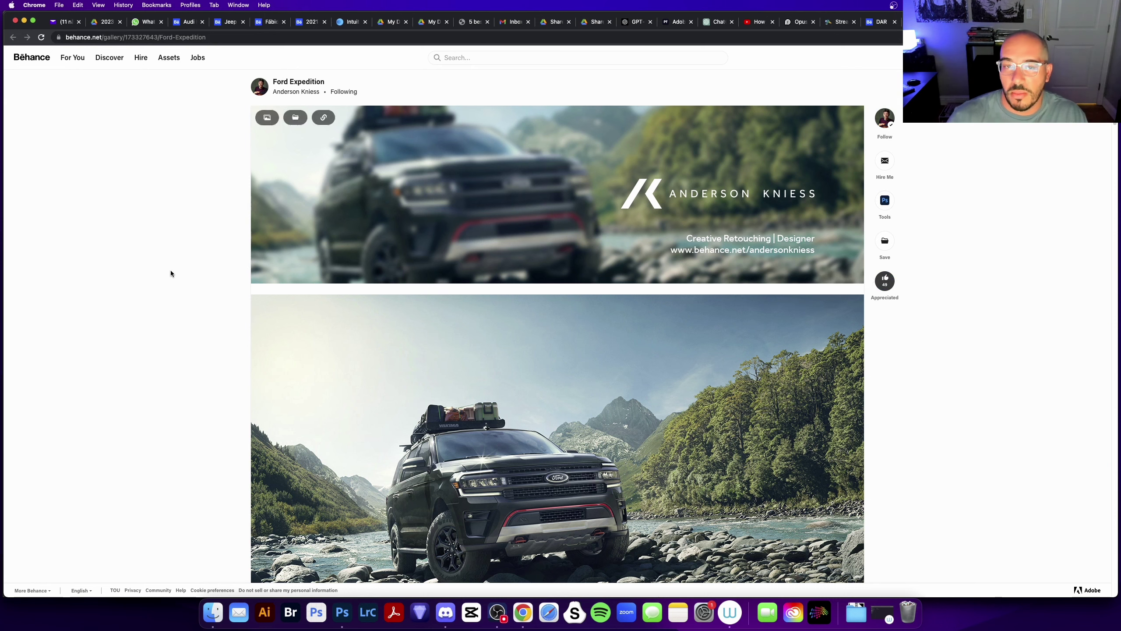
pyautogui.scroll(-3, 195, 300)
pyautogui.scroll(3, 195, 302)
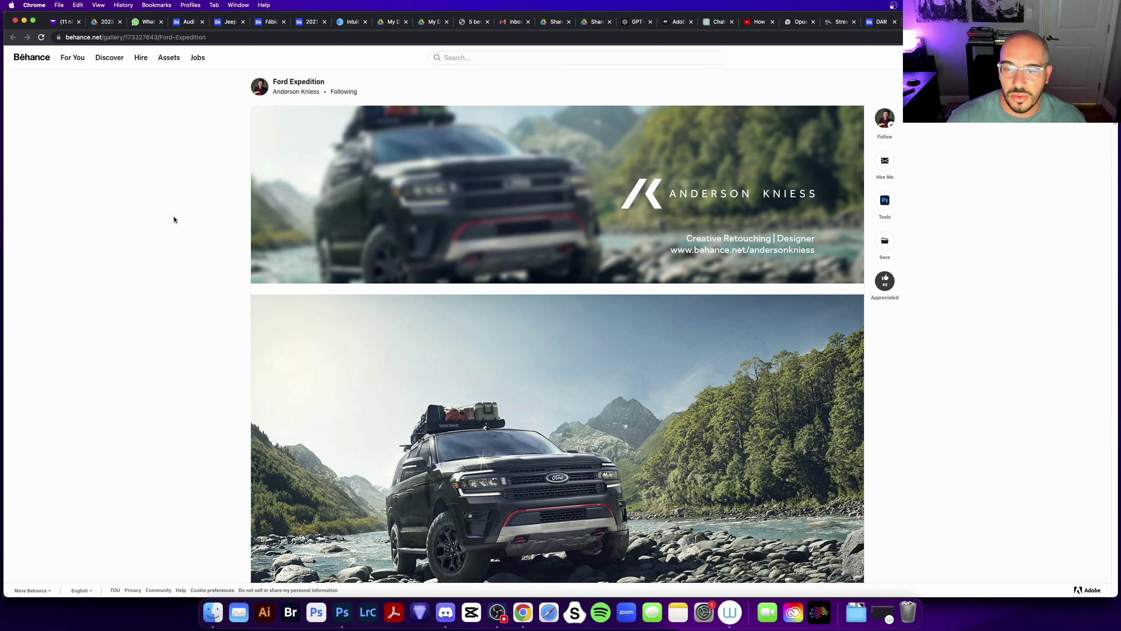
pyautogui.scroll(-2, 170, 256)
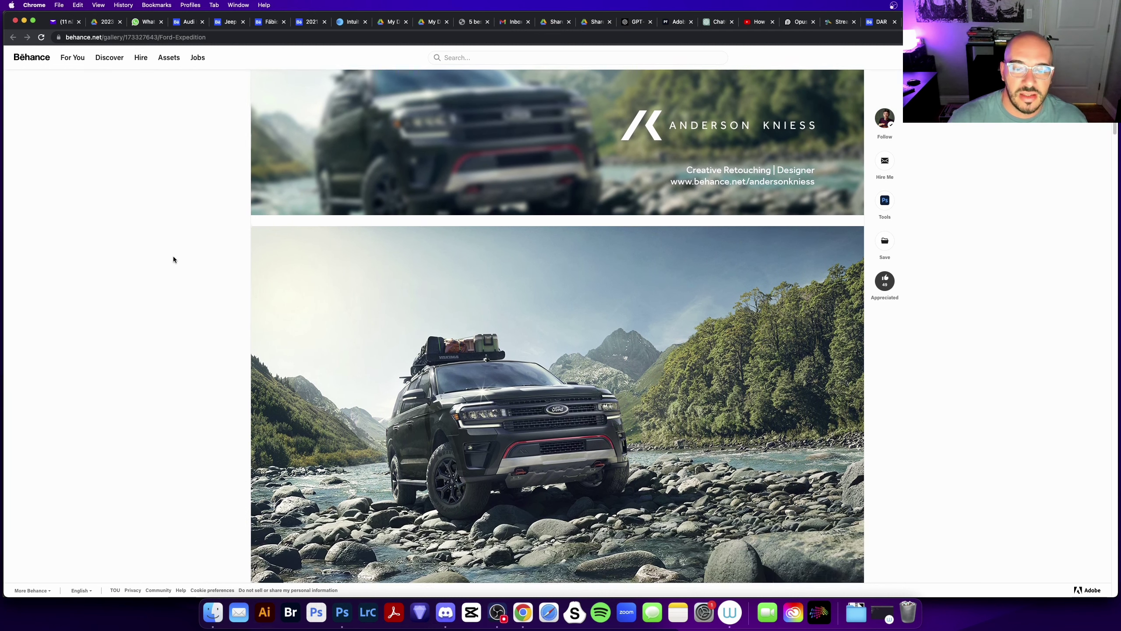
pyautogui.scroll(1, 173, 260)
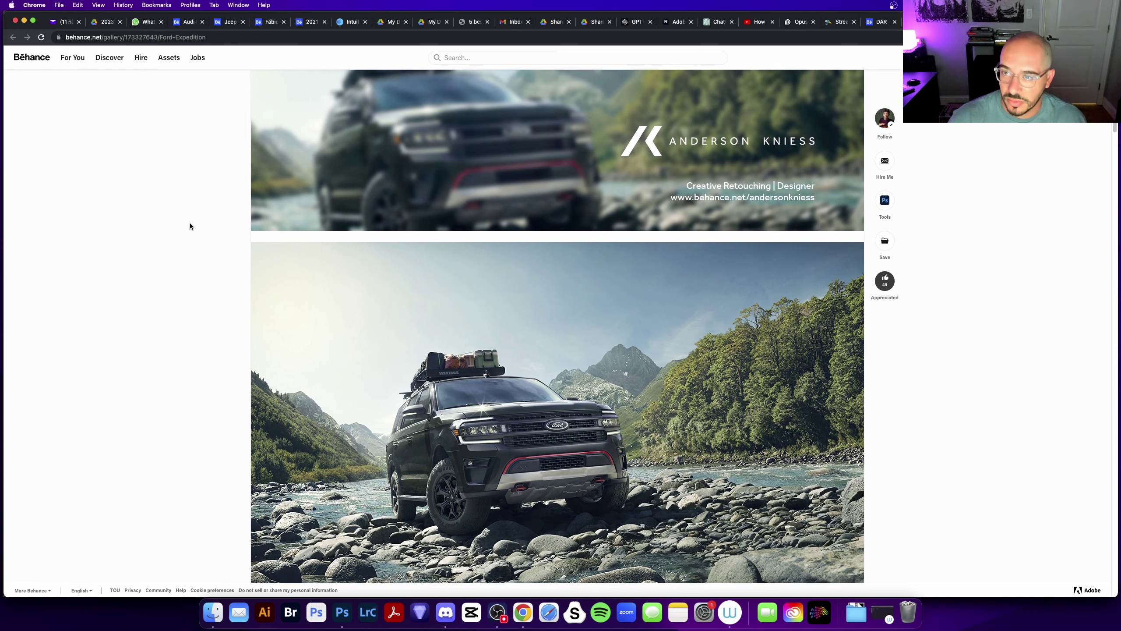
# - View the Ford SUV-in-a-rocky-river image full-screen, then close it
pyautogui.click(690, 263)
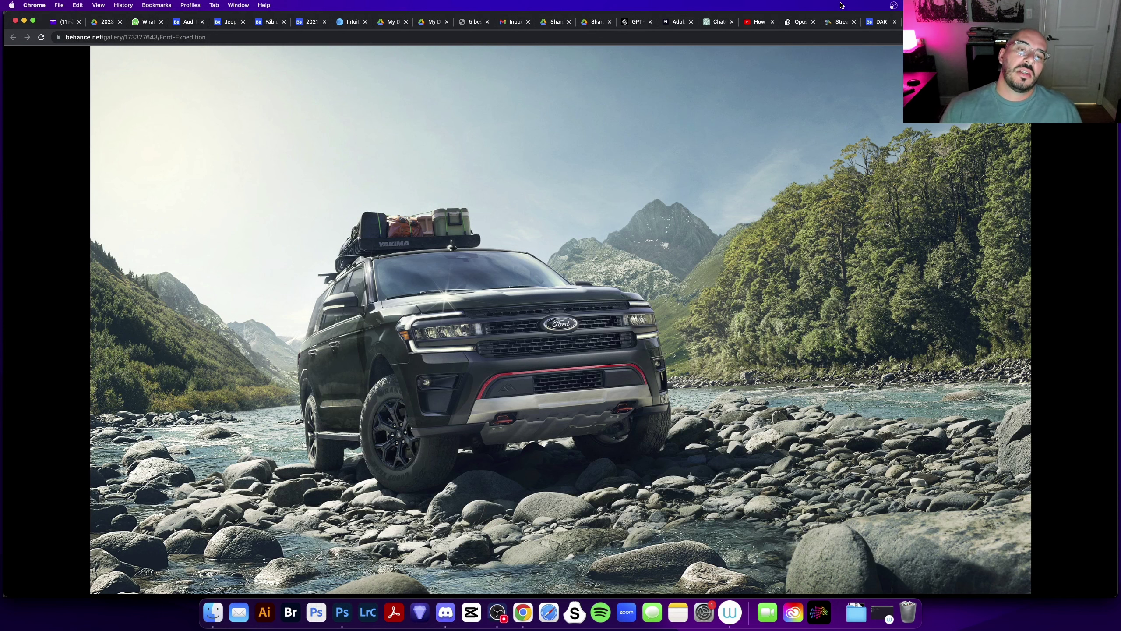
pyautogui.click(640, 229)
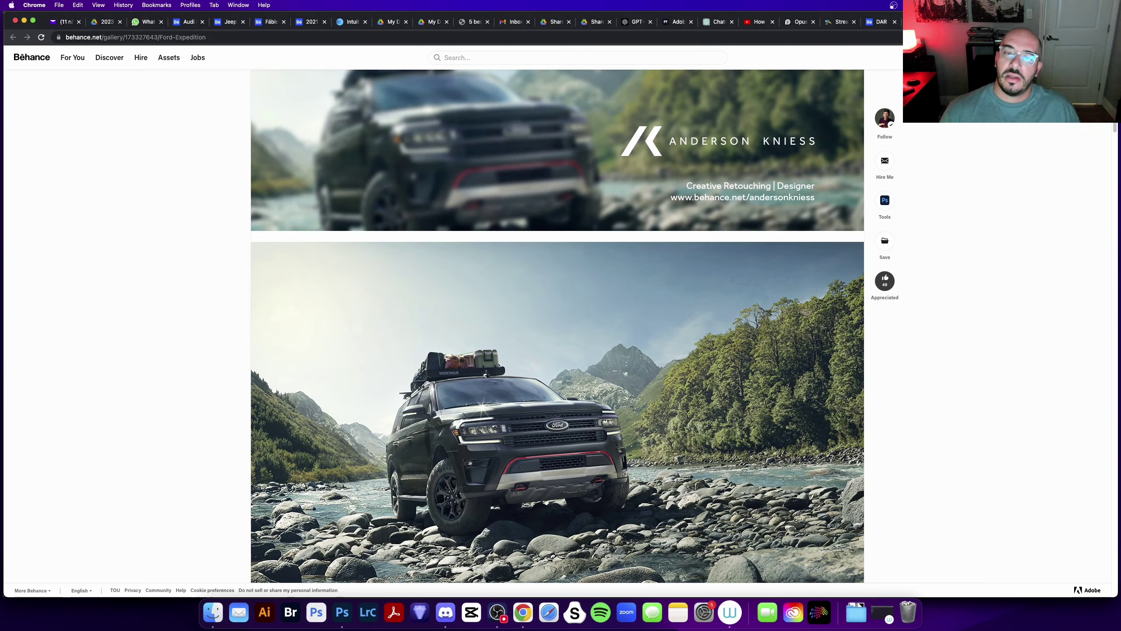
pyautogui.scroll(2, 283, 313)
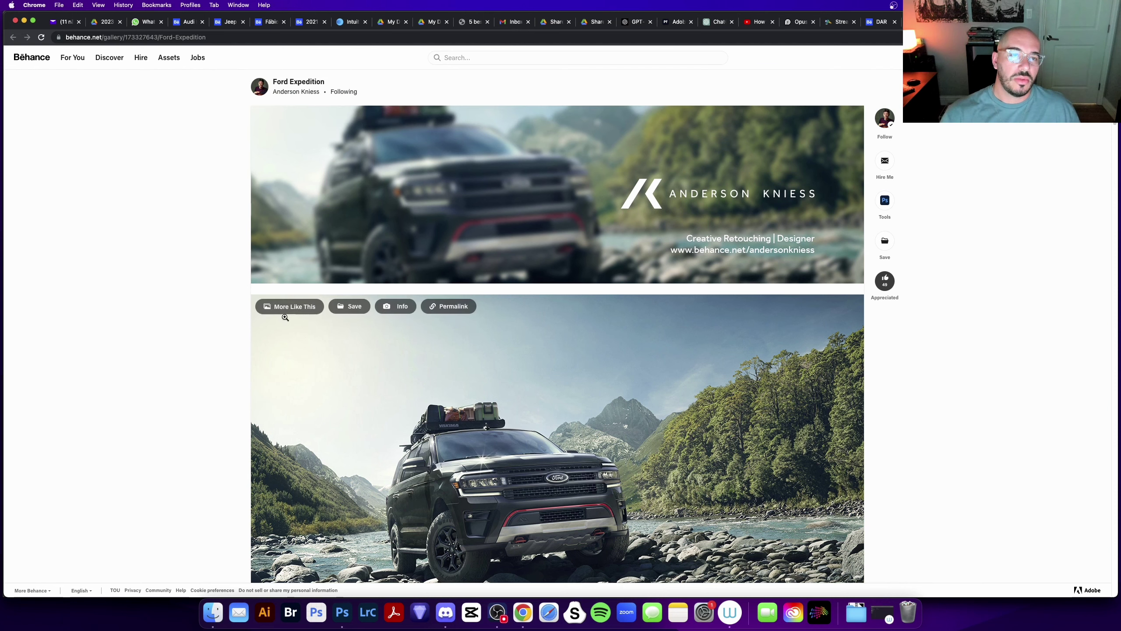
pyautogui.rightClick(259, 90)
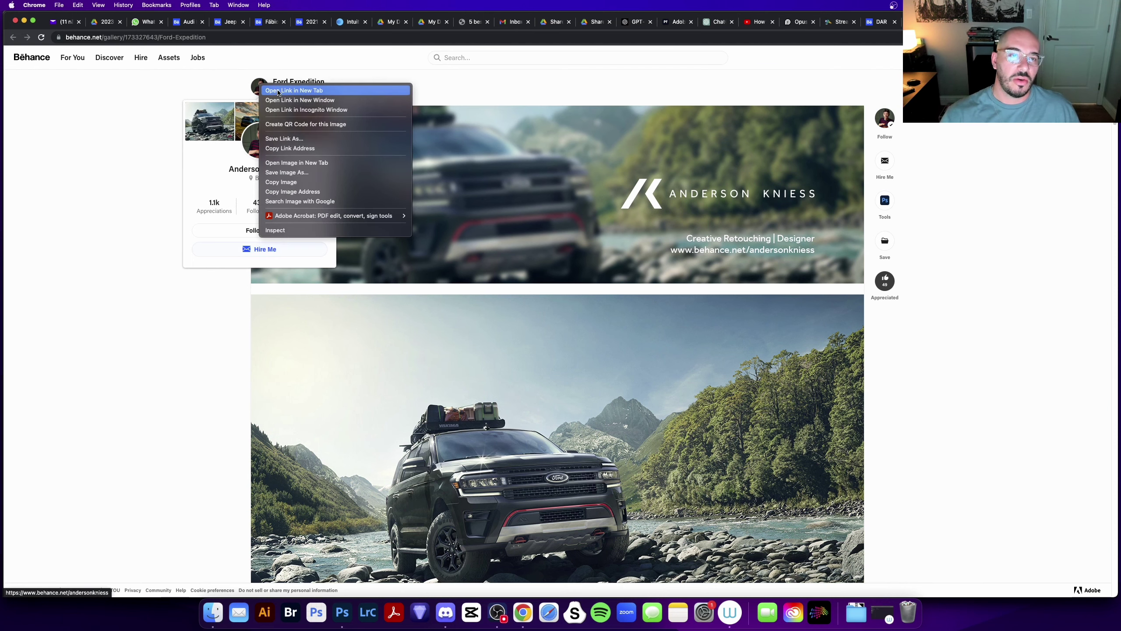
pyautogui.click(282, 92)
pyautogui.click(287, 92)
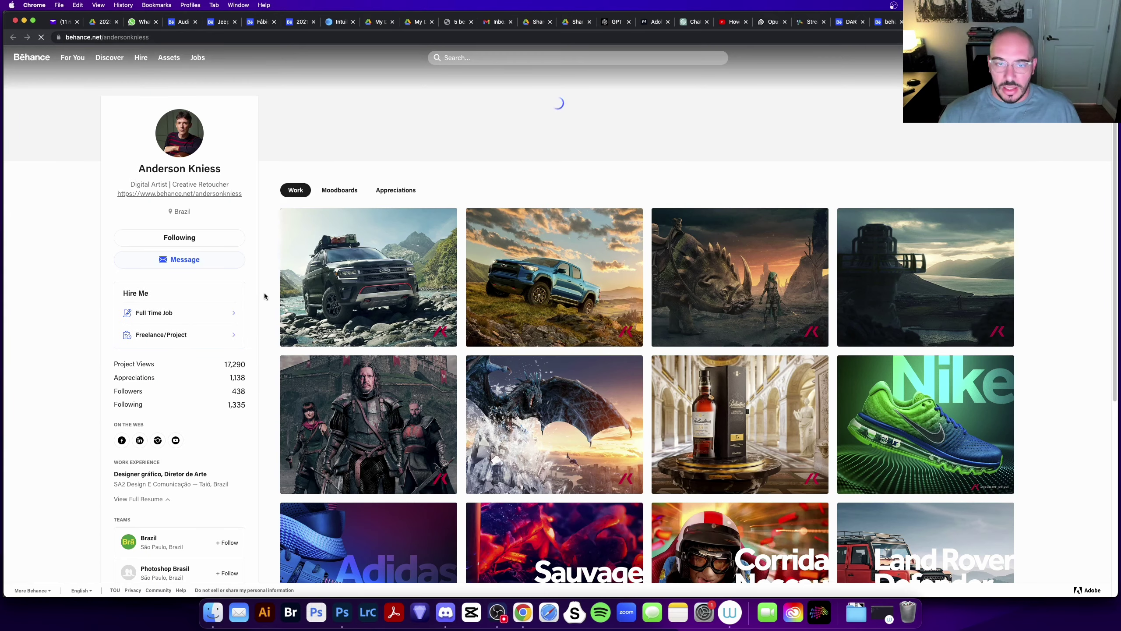
pyautogui.scroll(-2, 268, 331)
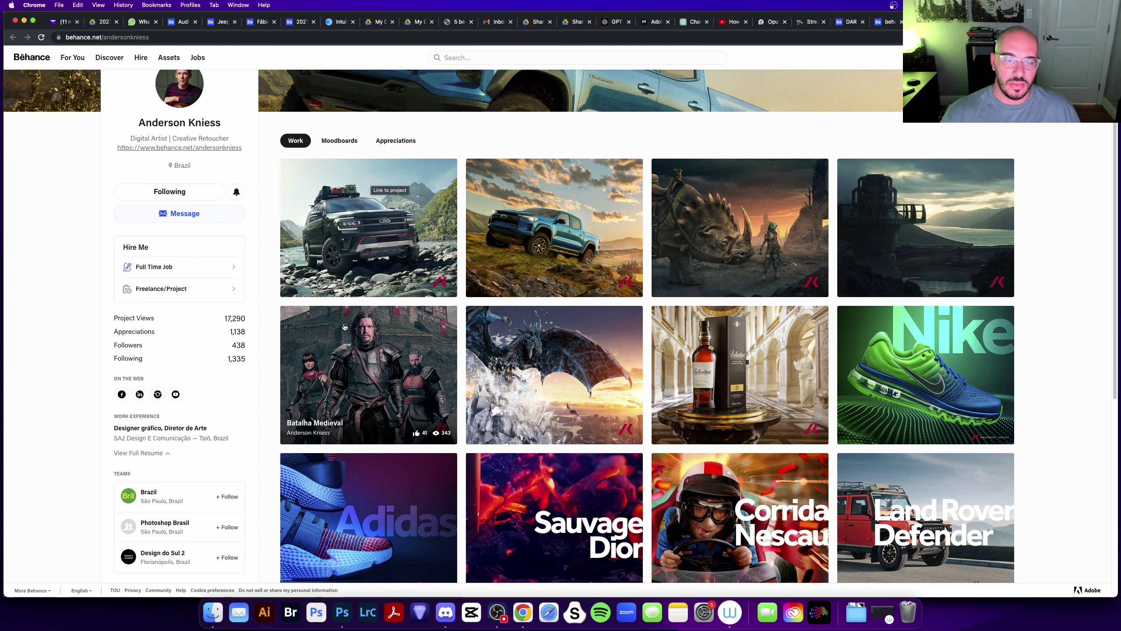
pyautogui.scroll(-5, 353, 334)
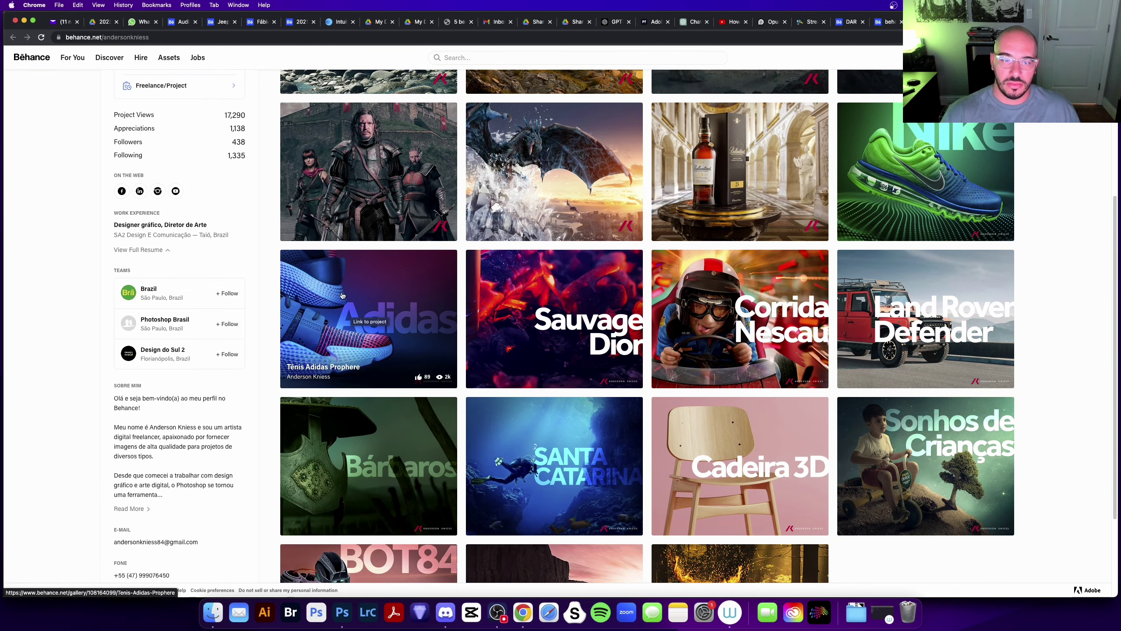
pyautogui.scroll(1, 333, 314)
pyautogui.scroll(-3, 333, 313)
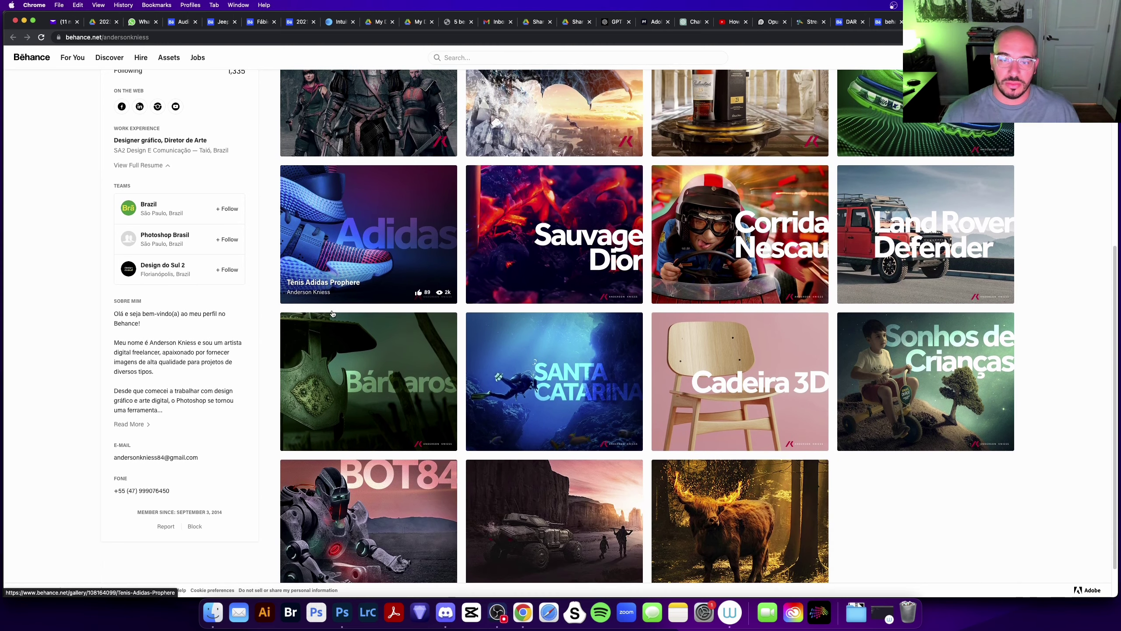
pyautogui.scroll(3, 333, 314)
pyautogui.scroll(1, 358, 323)
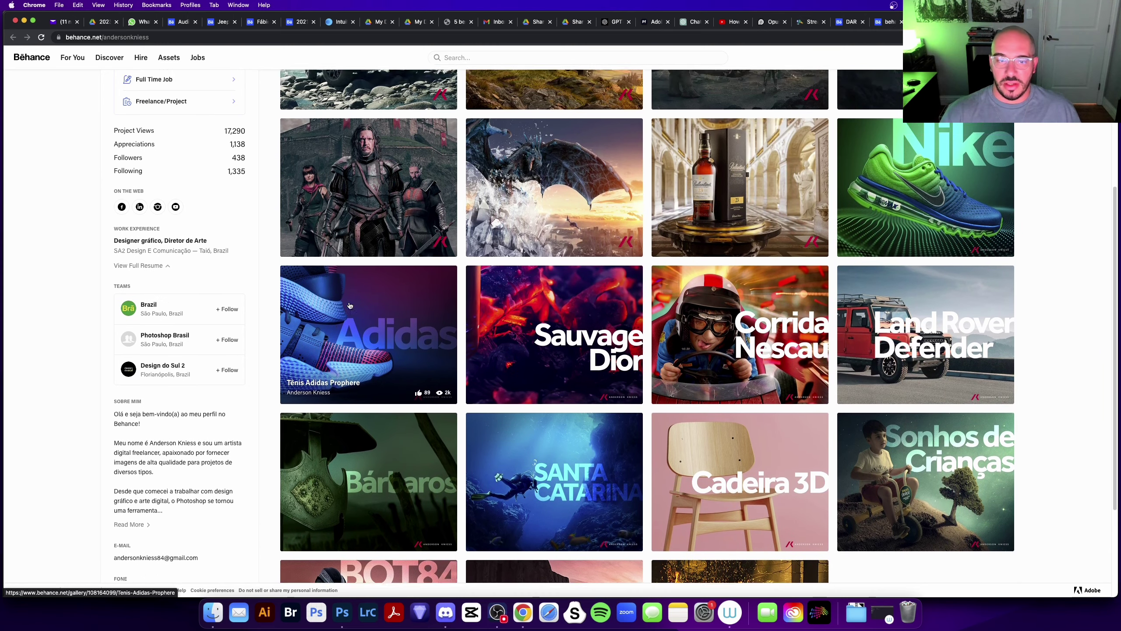
pyautogui.scroll(4, 349, 311)
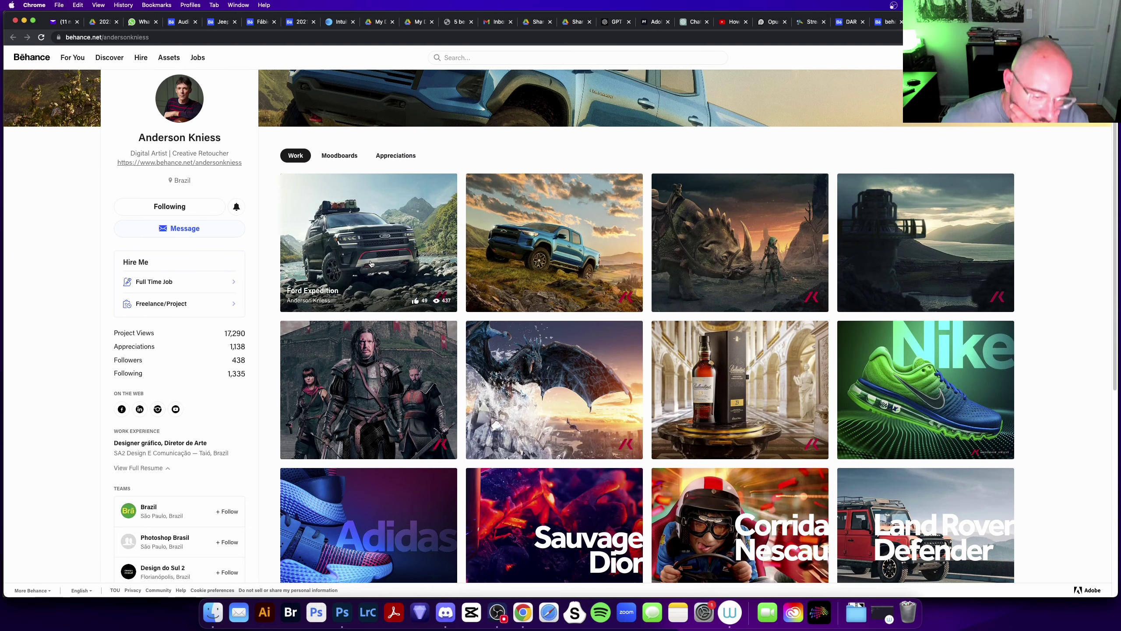
pyautogui.scroll(-3, 355, 314)
pyautogui.scroll(4, 370, 278)
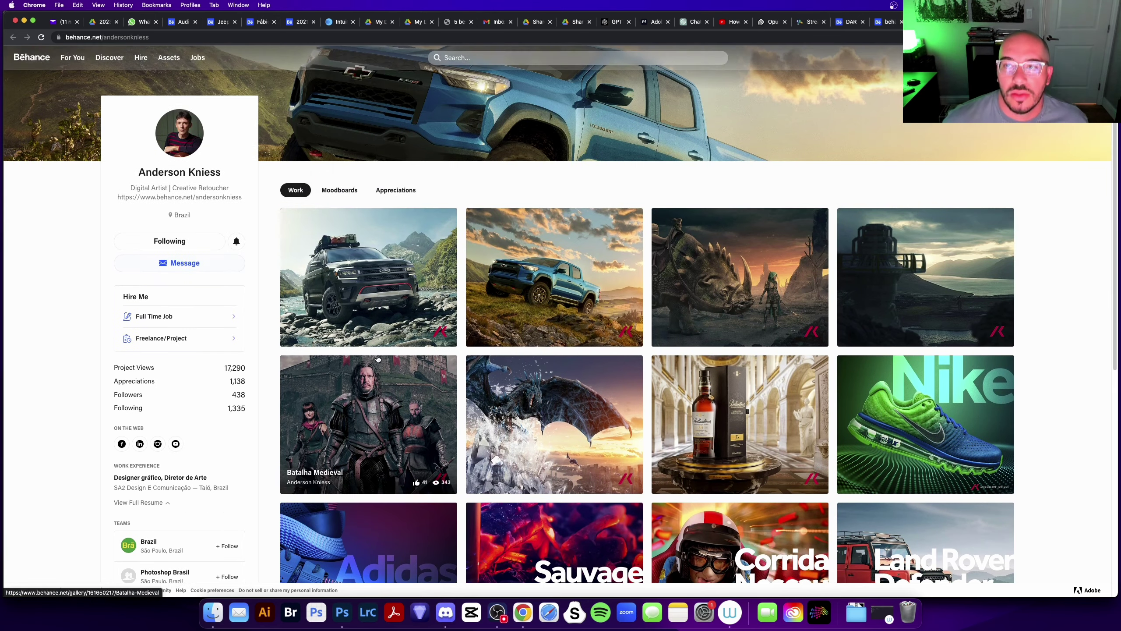
# - Step full screen through the Ford Expedition colour, black-and-white and billboard images to the breakdown video
pyautogui.click(371, 278)
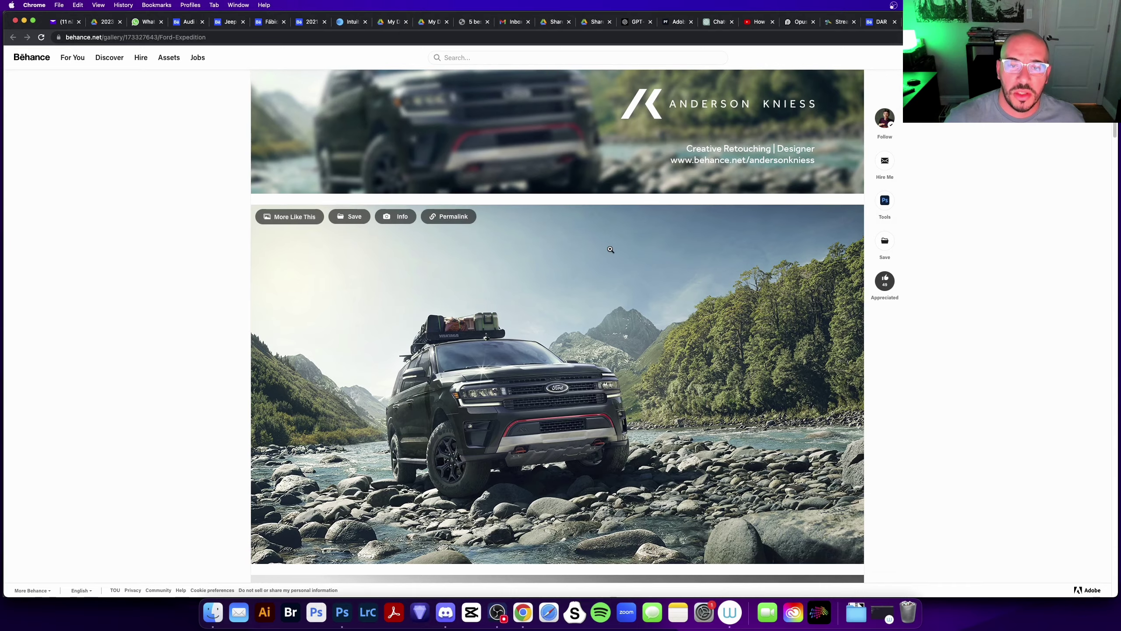
pyautogui.click(610, 250)
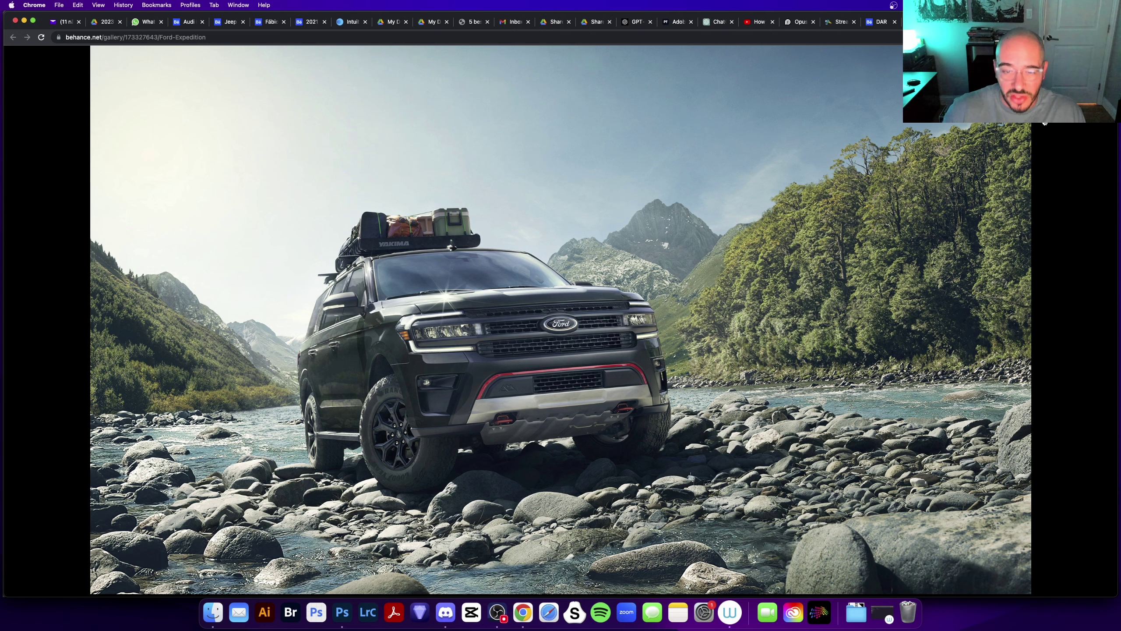
pyautogui.press('Right')
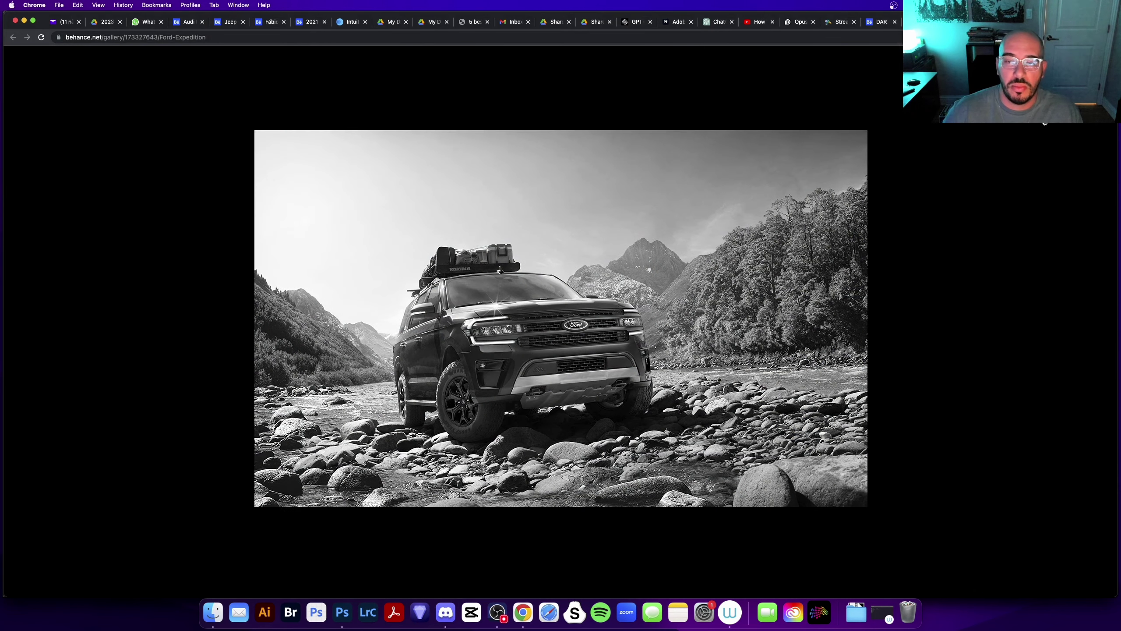
pyautogui.press('Left')
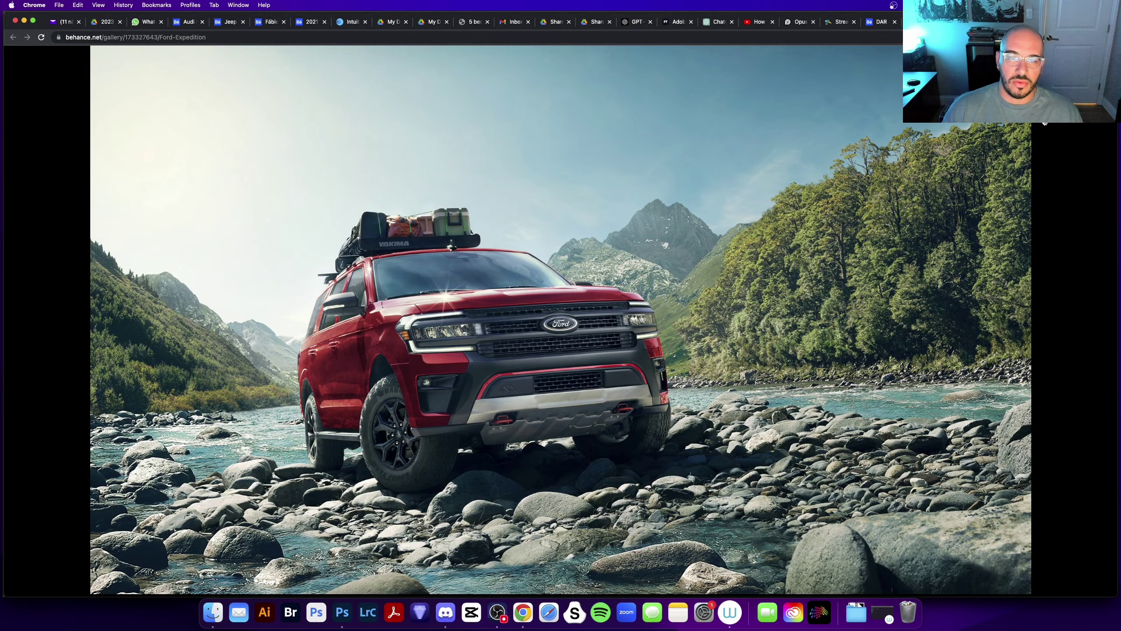
pyautogui.press('Right')
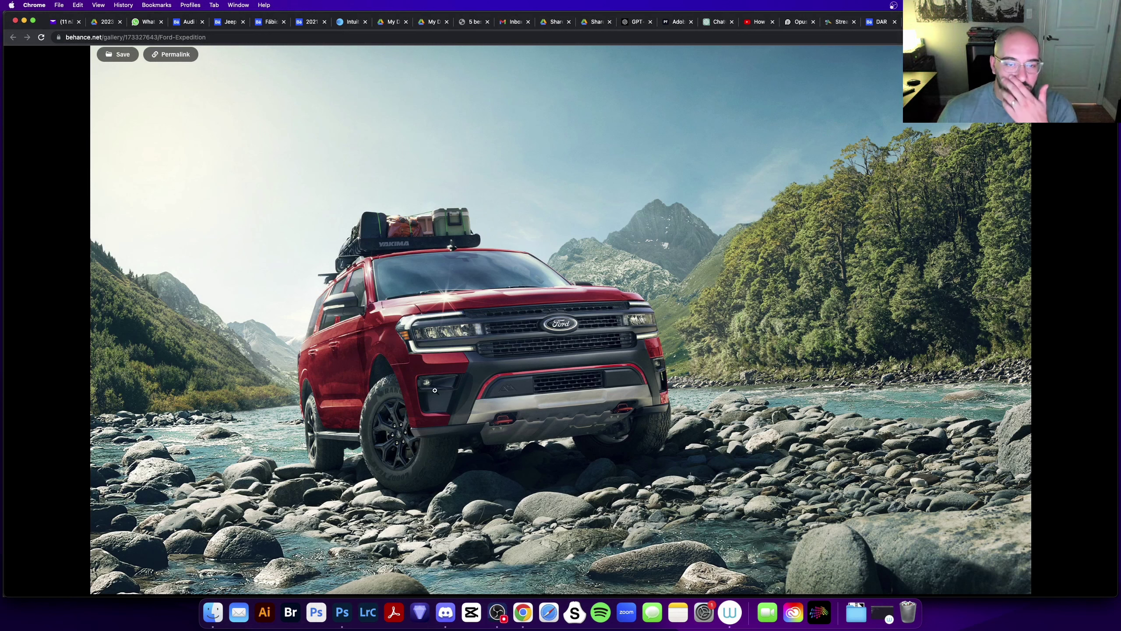
pyautogui.moveTo(798, 121)
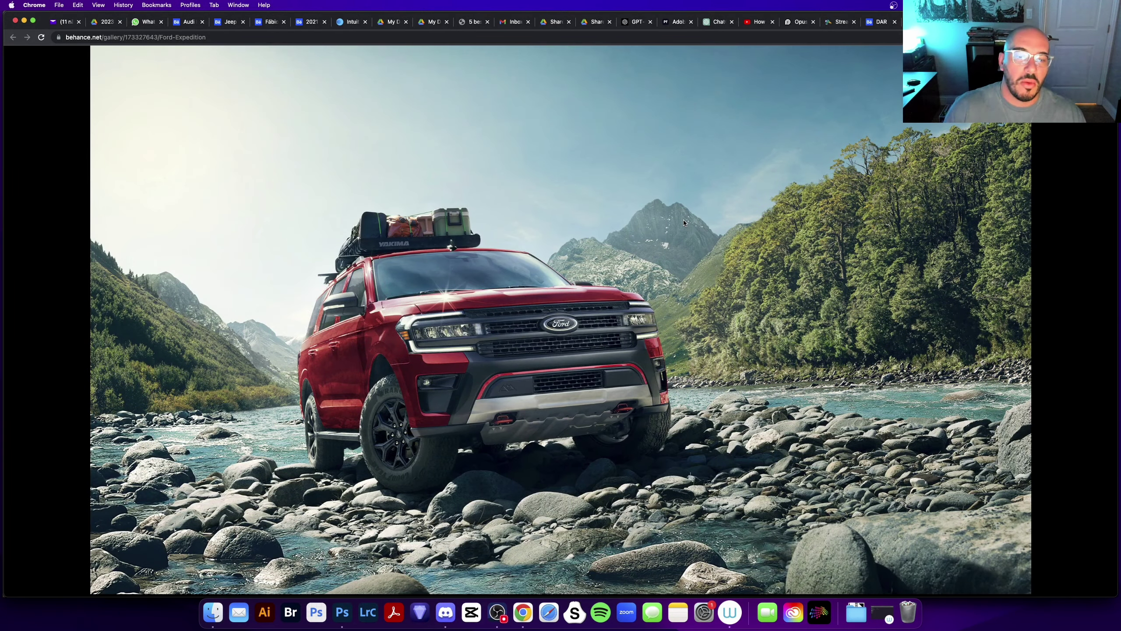
pyautogui.moveTo(561, 320)
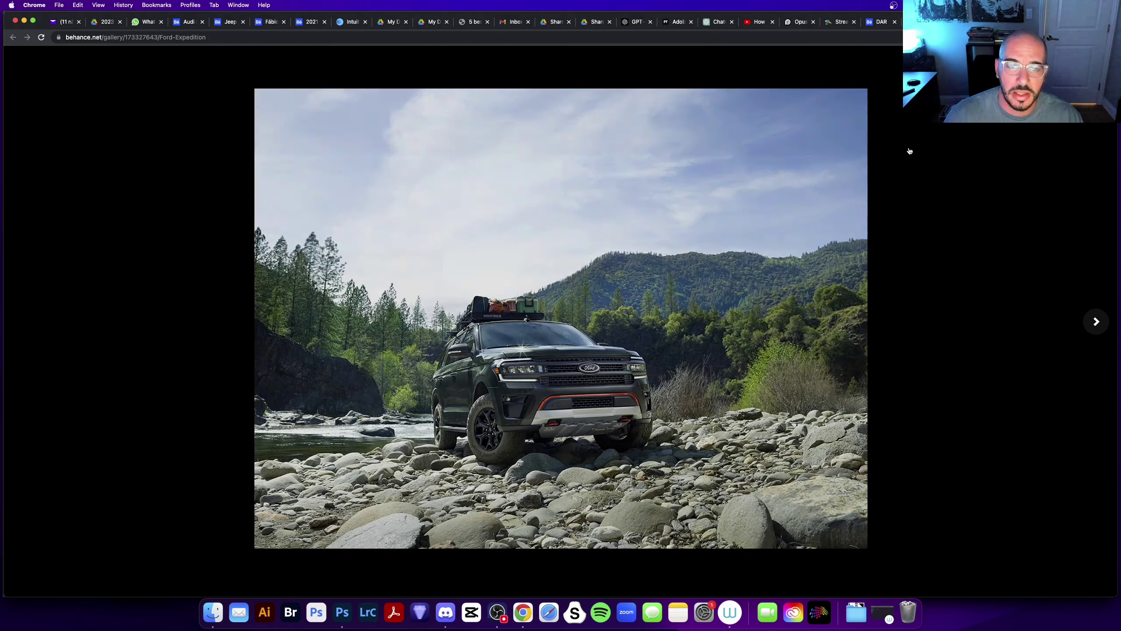
pyautogui.click(909, 151)
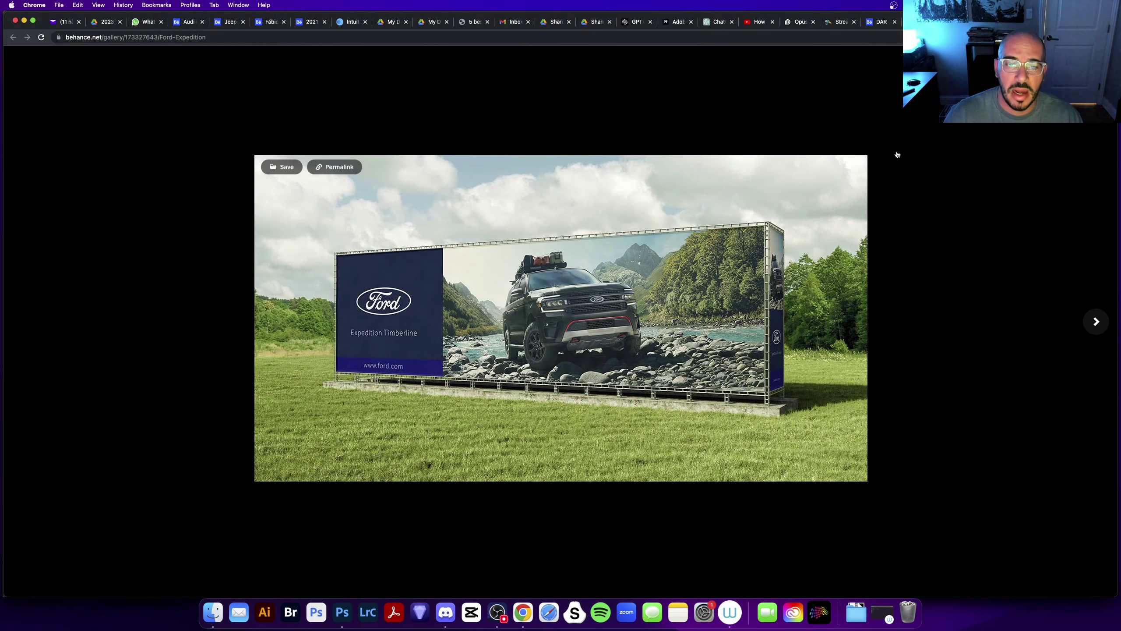
pyautogui.click(900, 144)
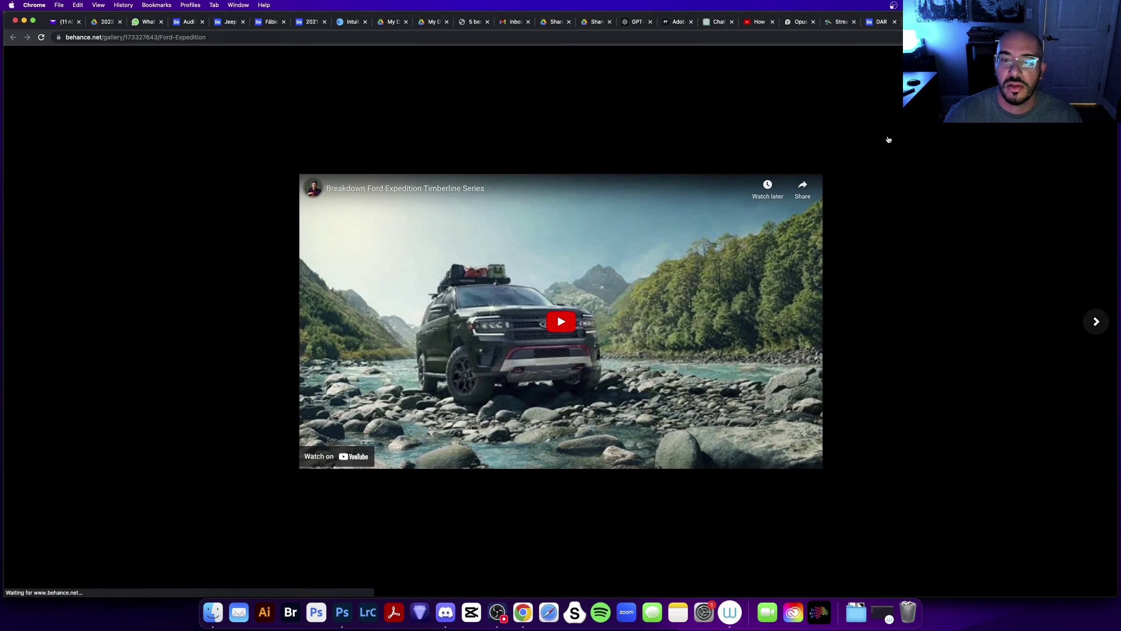
# - Play the Ford breakdown video with the volume raised, pause it at 0:28, and close the viewer
pyautogui.click(569, 315)
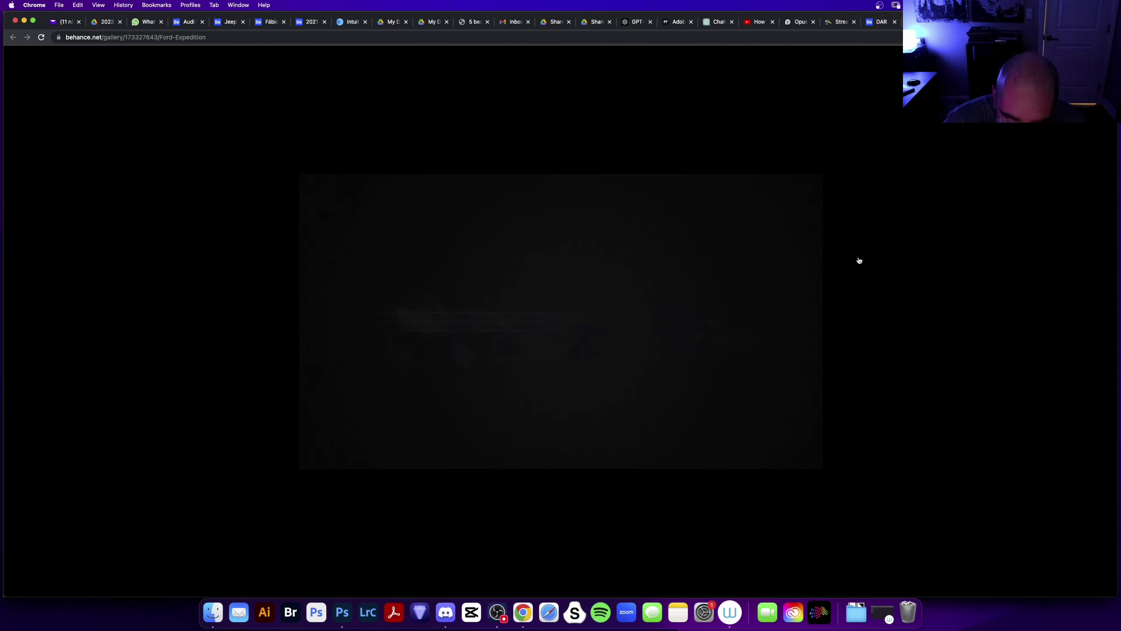
pyautogui.press('XF86AudioRaiseVolume')
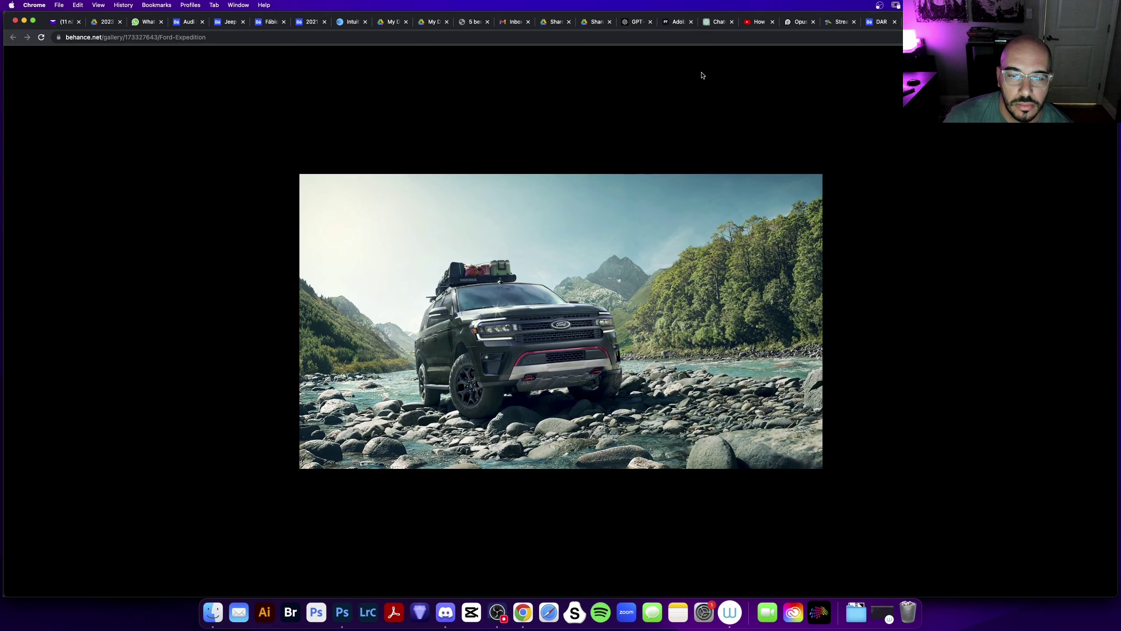
pyautogui.moveTo(560, 350)
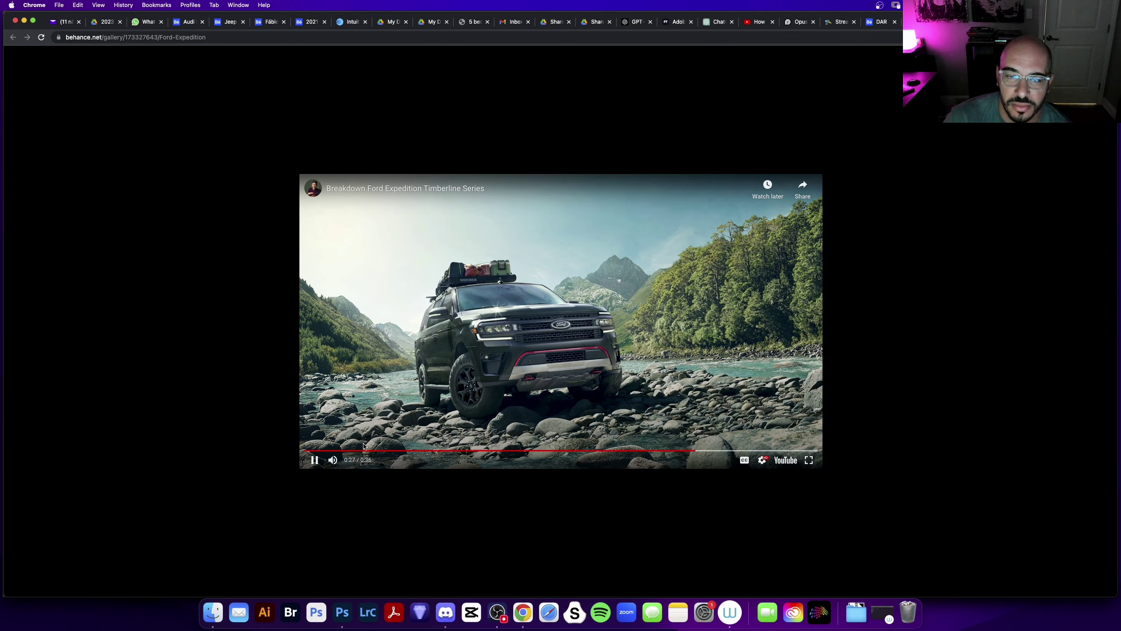
pyautogui.click(534, 307)
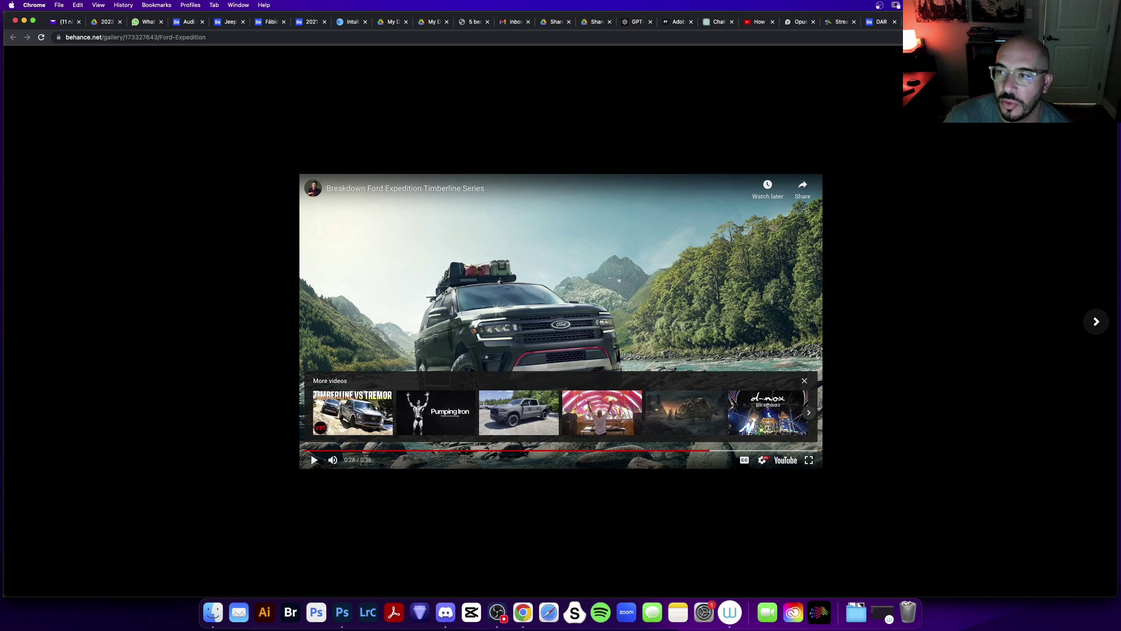
pyautogui.click(1008, 152)
# - Visit the author's profile, close it back to the Ford Expedition gallery, then show all windows
pyautogui.scroll(-15, 516, 439)
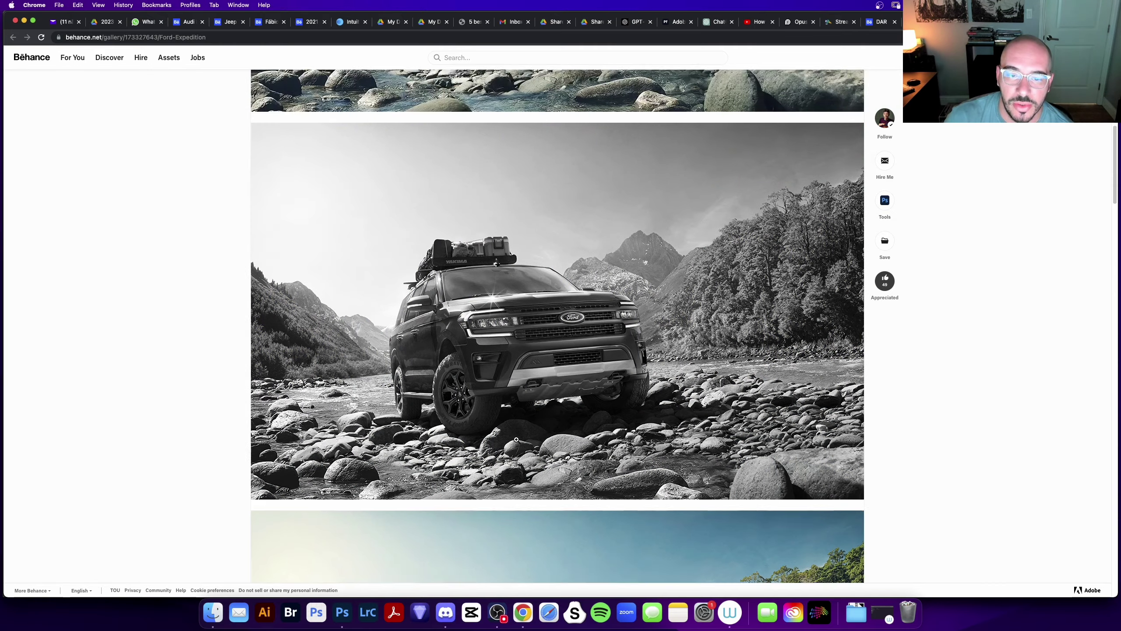
pyautogui.moveTo(558, 330)
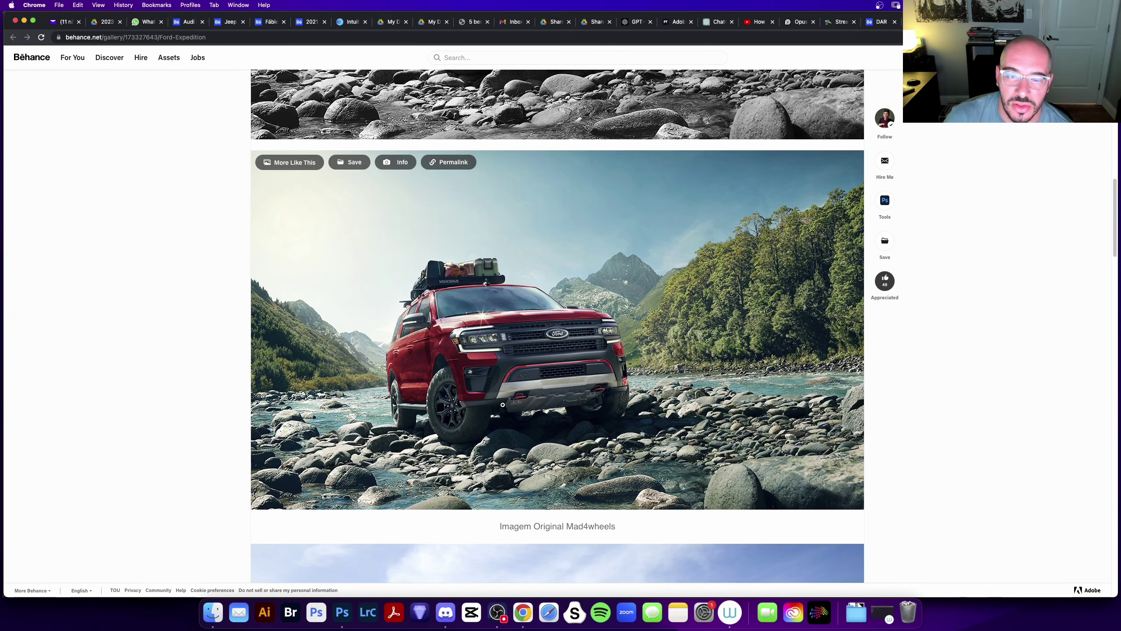
pyautogui.scroll(8, 502, 405)
pyautogui.scroll(4, 503, 405)
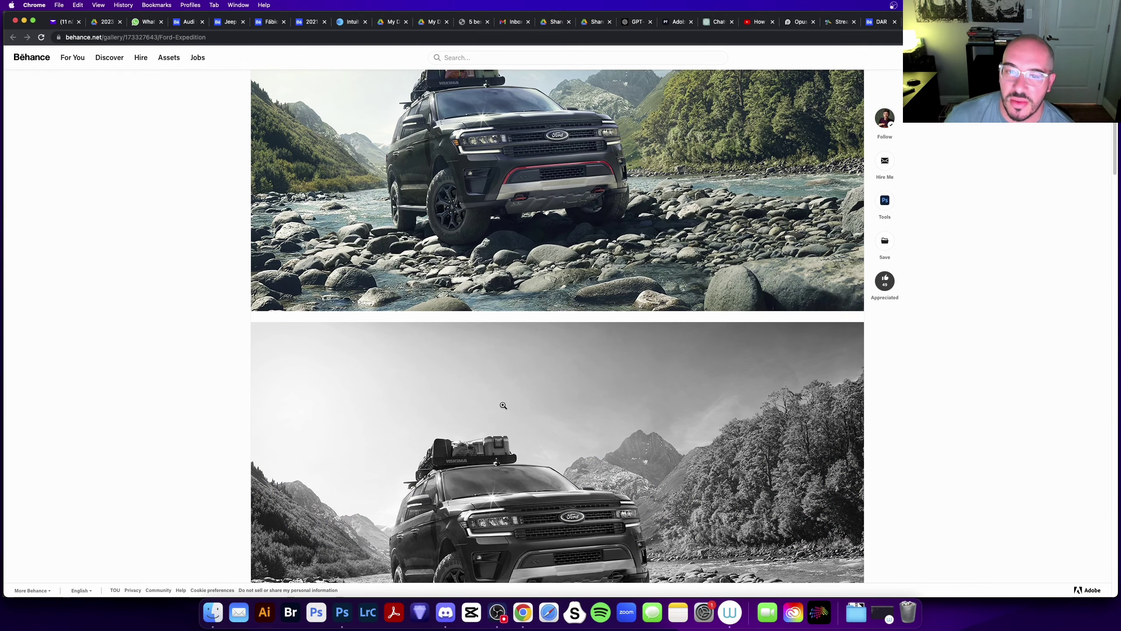
pyautogui.scroll(8, 501, 404)
pyautogui.scroll(-2, 499, 403)
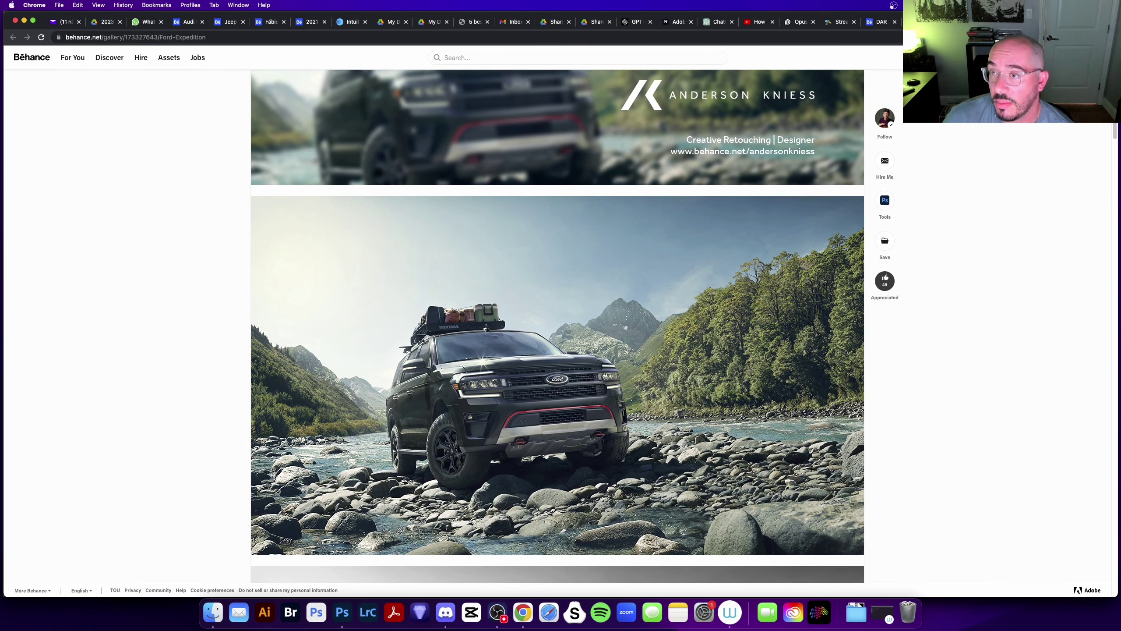
pyautogui.scroll(2, 512, 315)
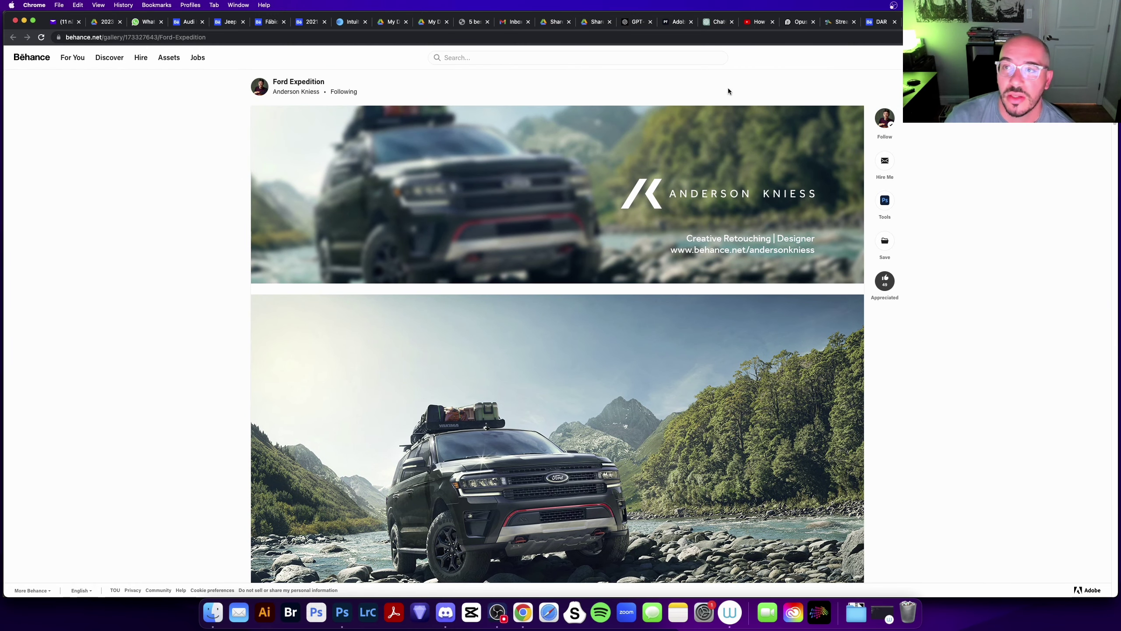
pyautogui.click(289, 93)
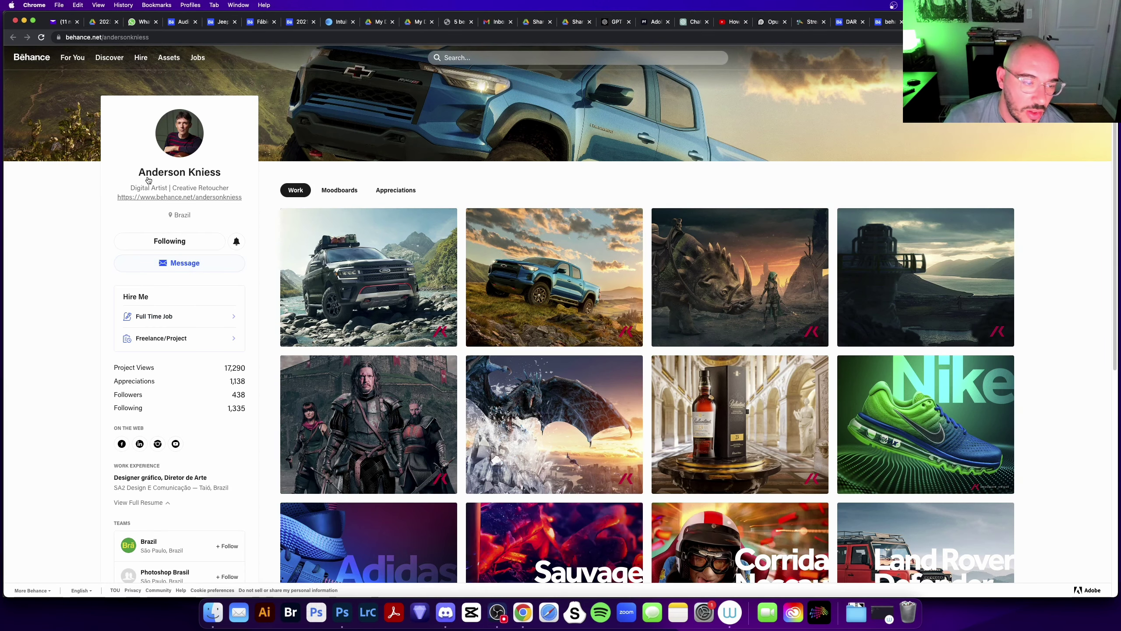
pyautogui.press('super+w')
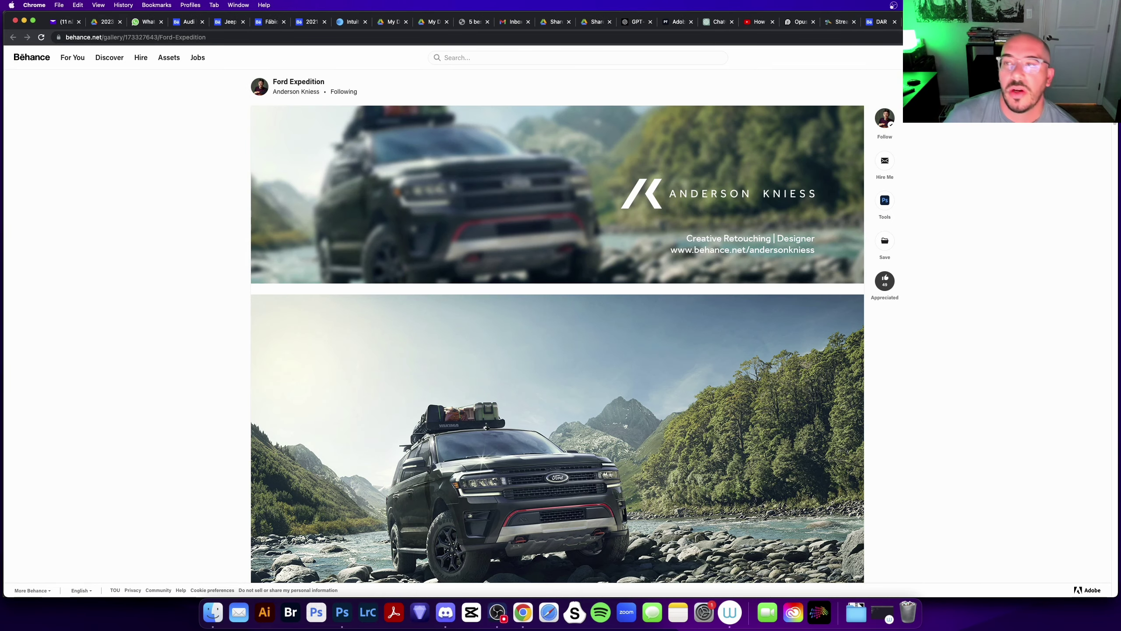
pyautogui.hotkey('ctrl', 'Up')
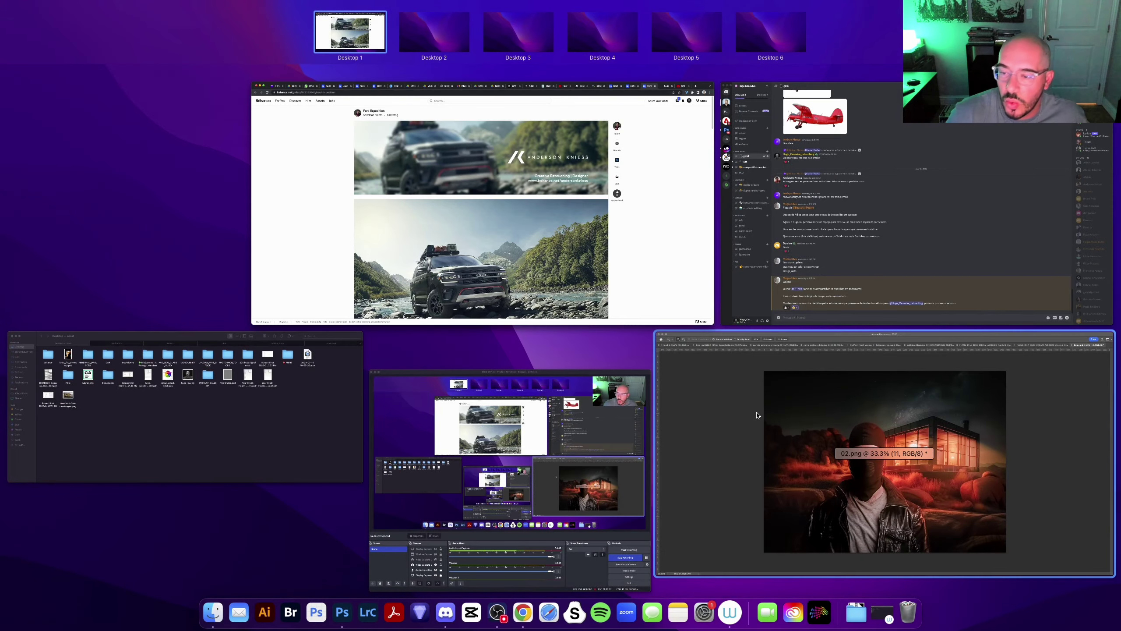
# - Bring Photoshop forward, hide layer 11 and view the blue night-desert composite full screen
pyautogui.click(757, 416)
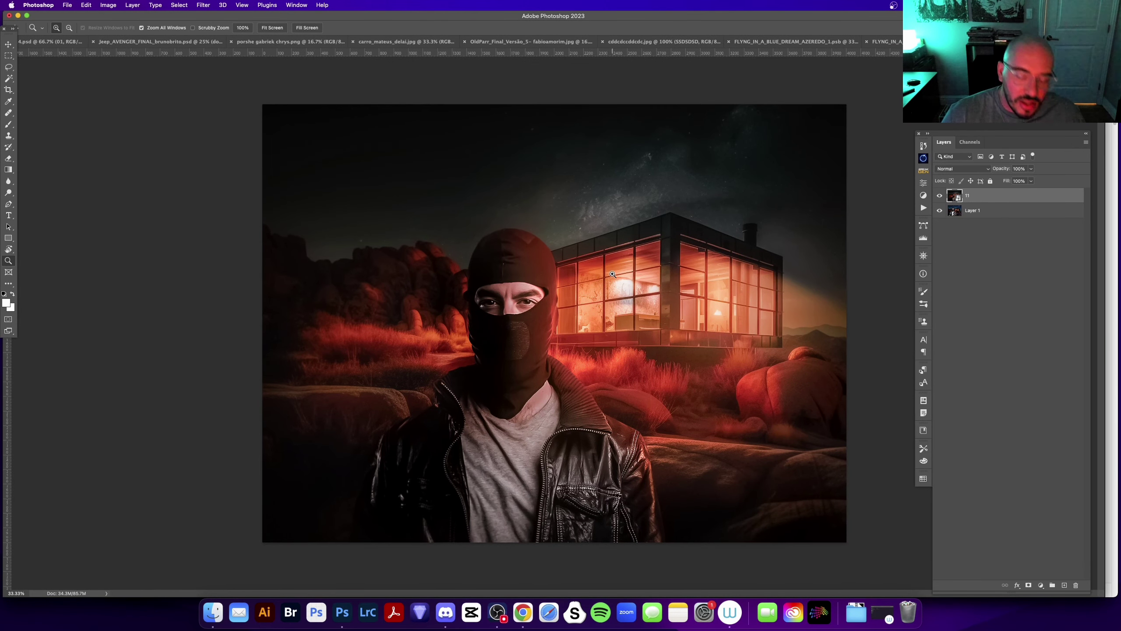
pyautogui.press('f')
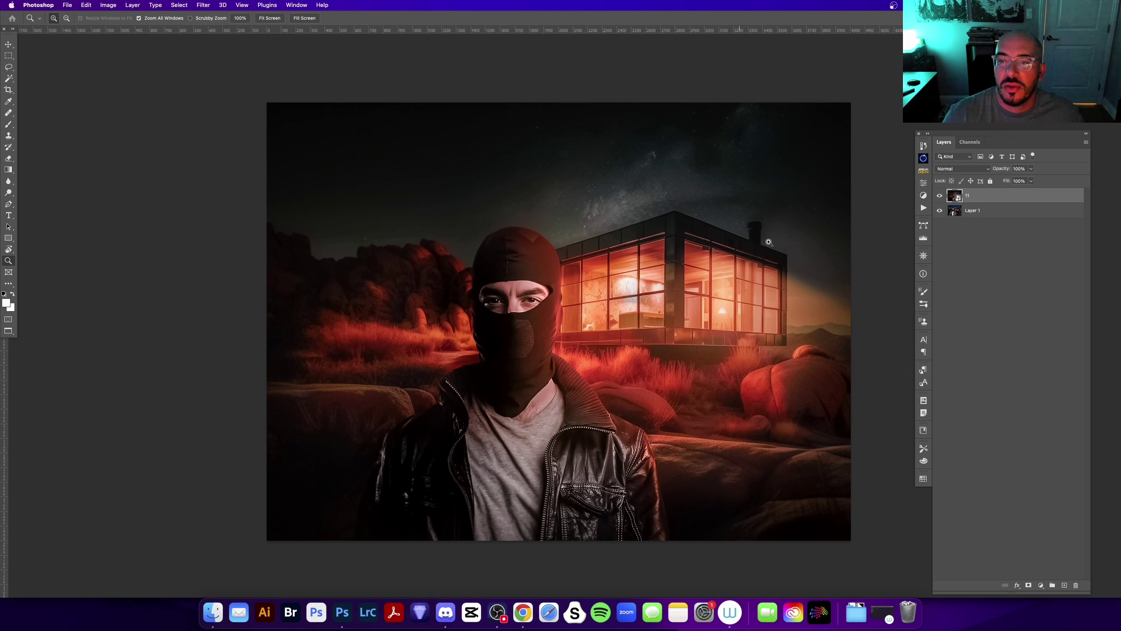
pyautogui.click(940, 196)
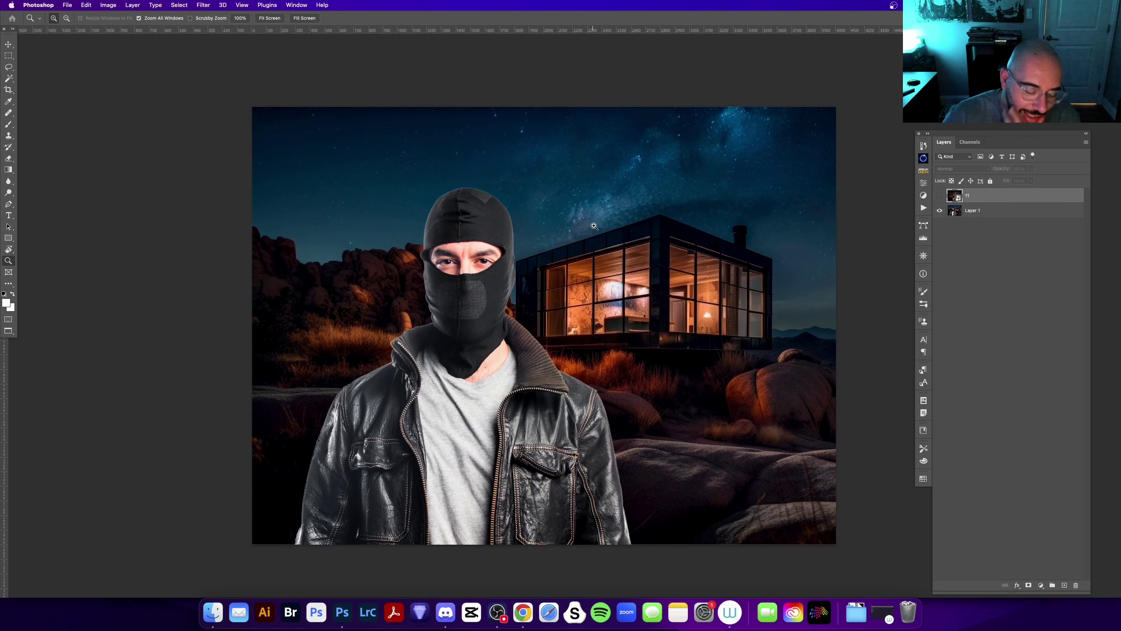
pyautogui.press('f')
pyautogui.press('f')
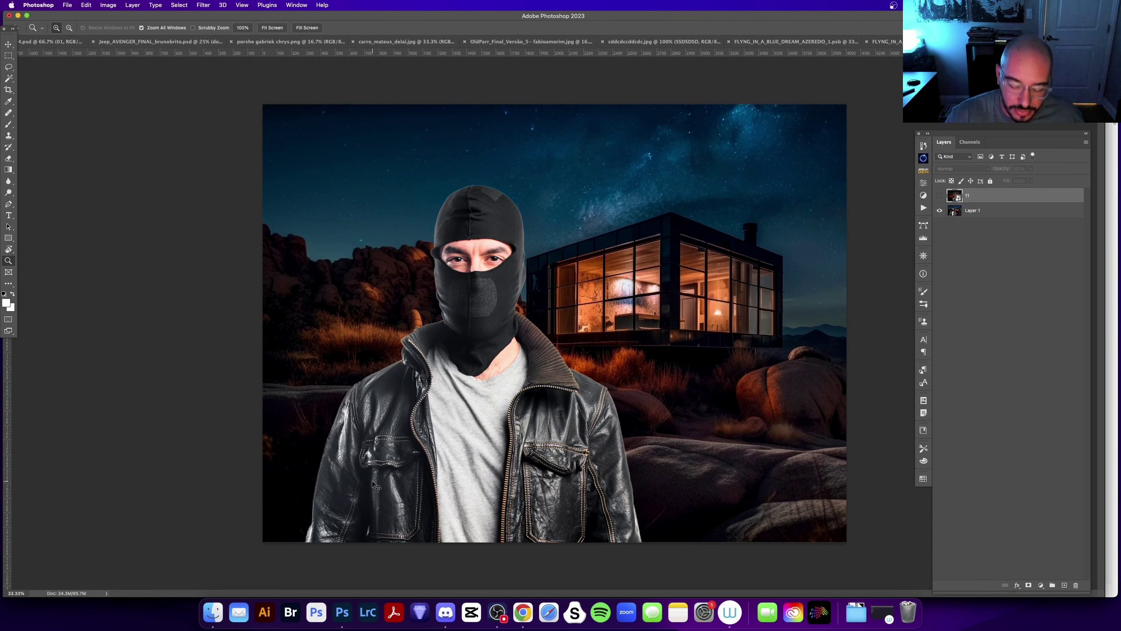
pyautogui.press('super+plus')
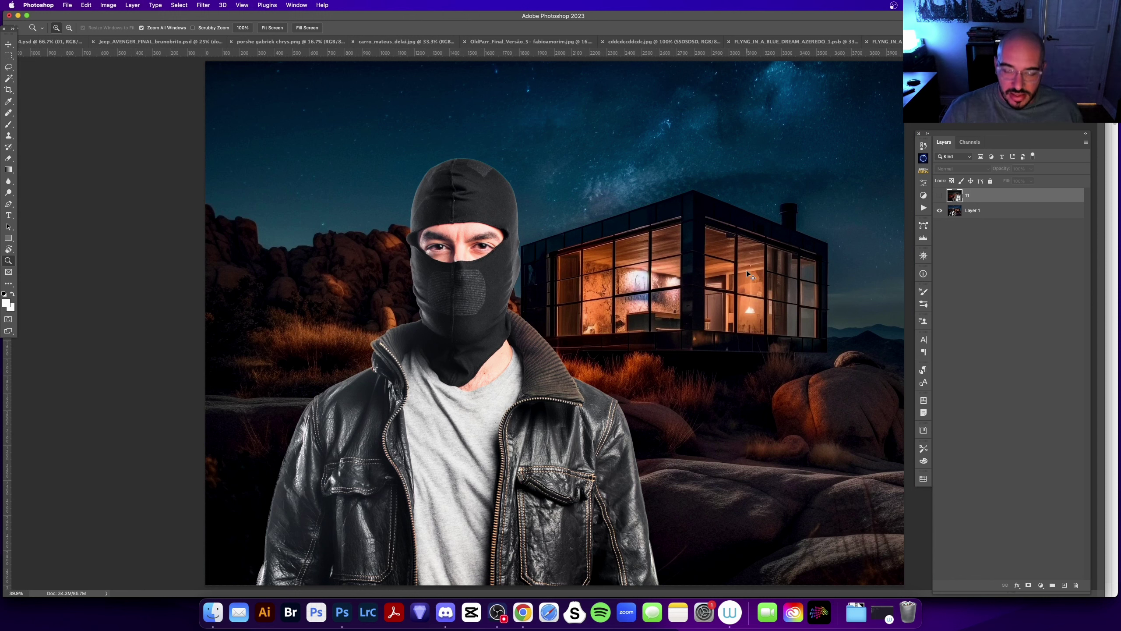
pyautogui.press('super+minus')
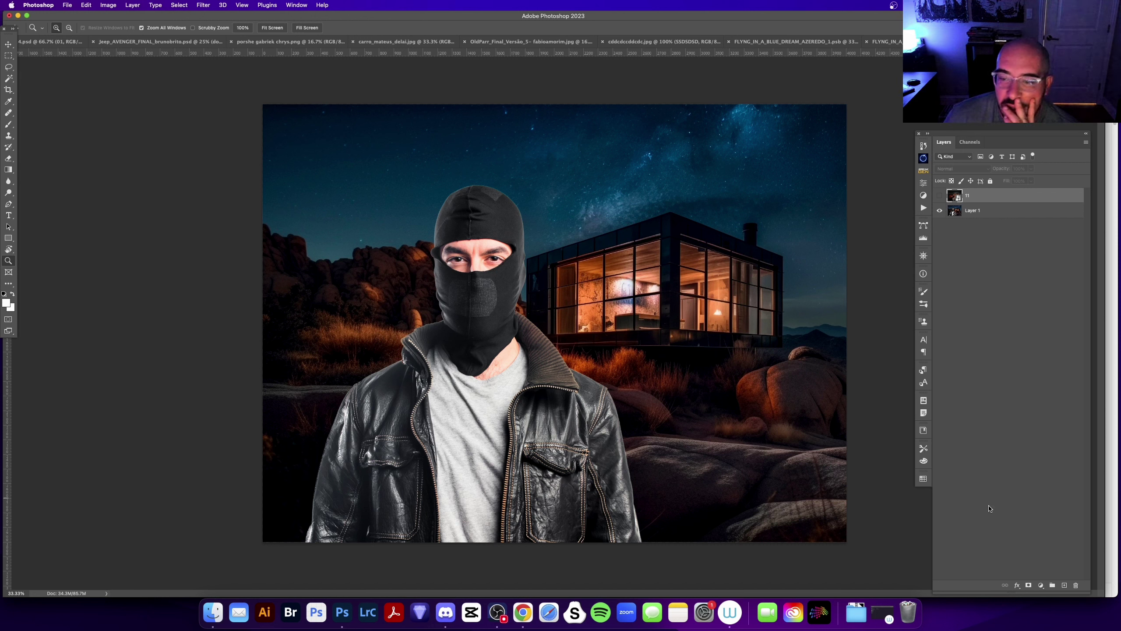
# - On a new layer with a small white brush, stroke outlines along the man's left side
pyautogui.click(1064, 585)
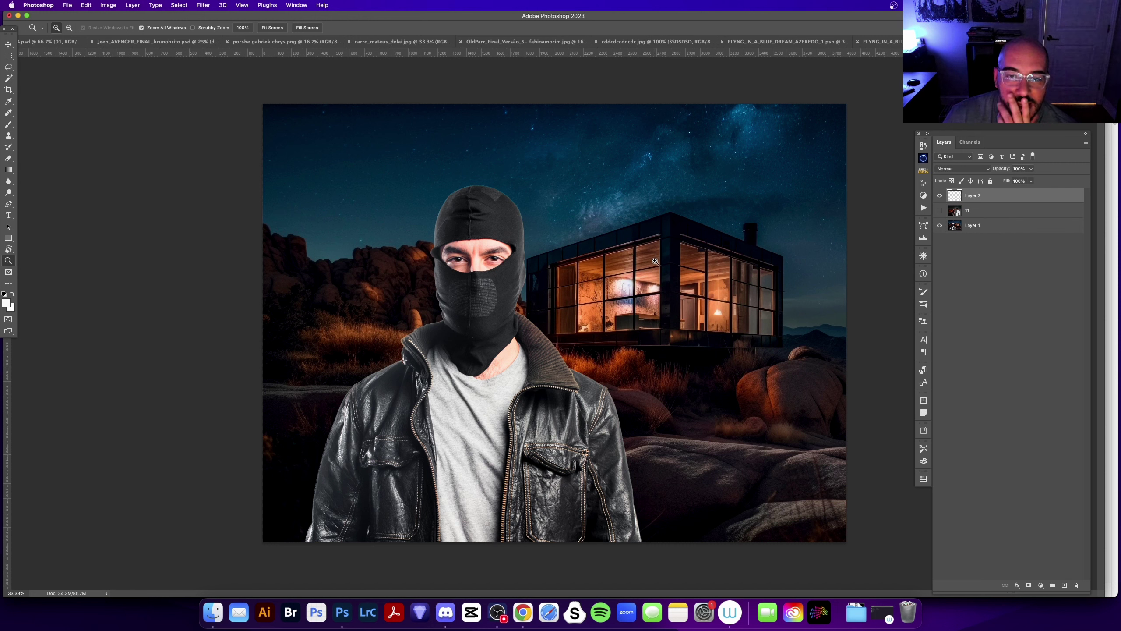
pyautogui.press('b')
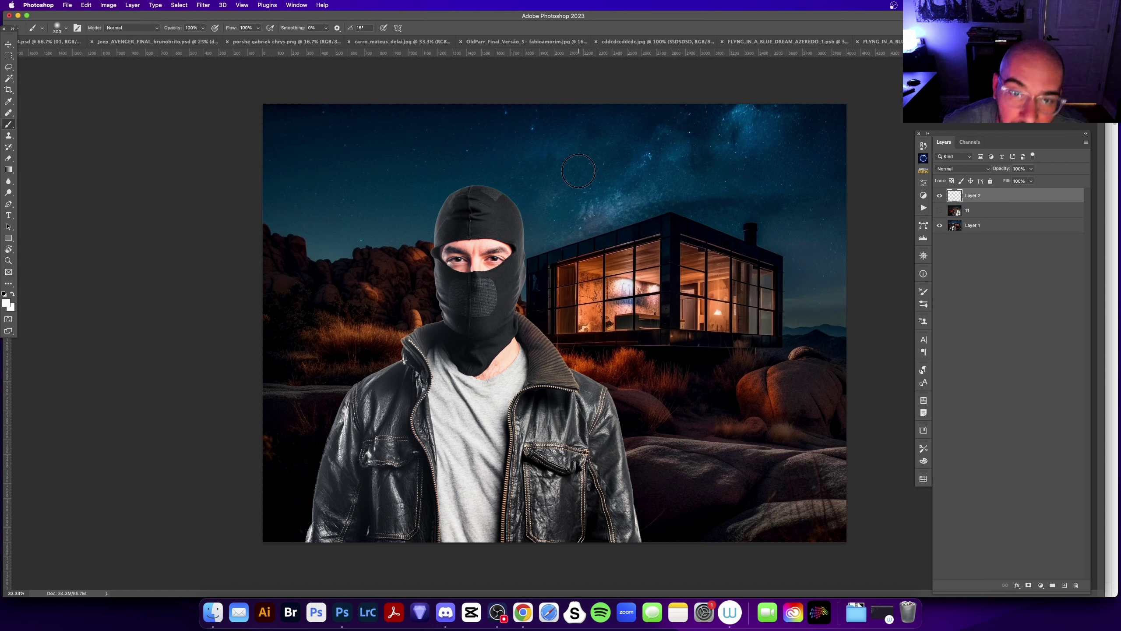
pyautogui.press('[')
pyautogui.press('[')
pyautogui.press('[')
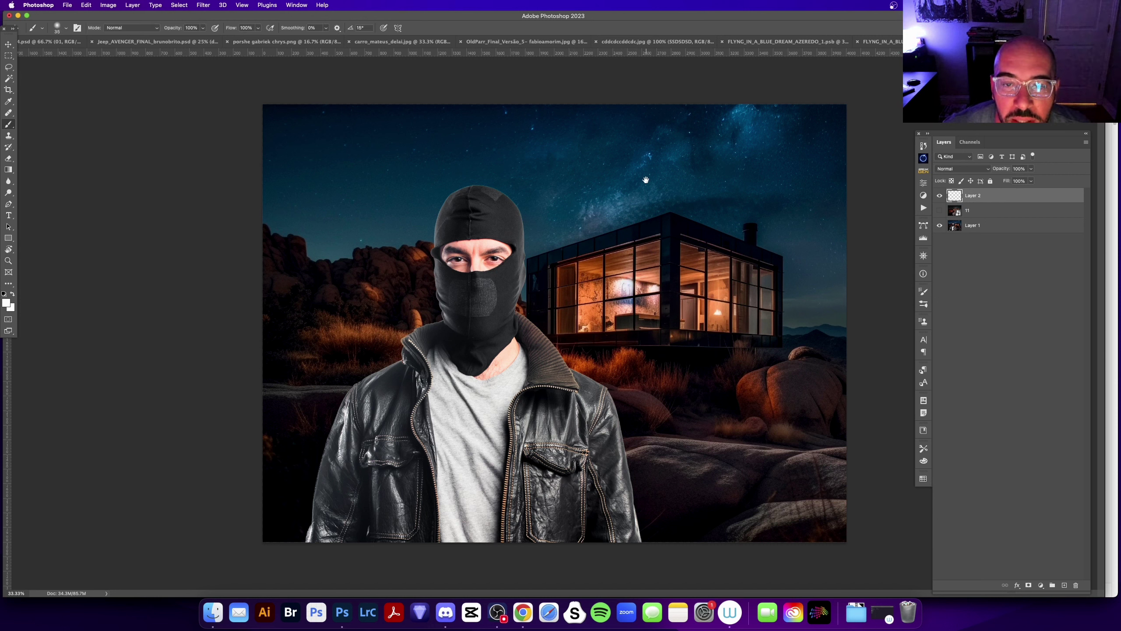
pyautogui.click(943, 213)
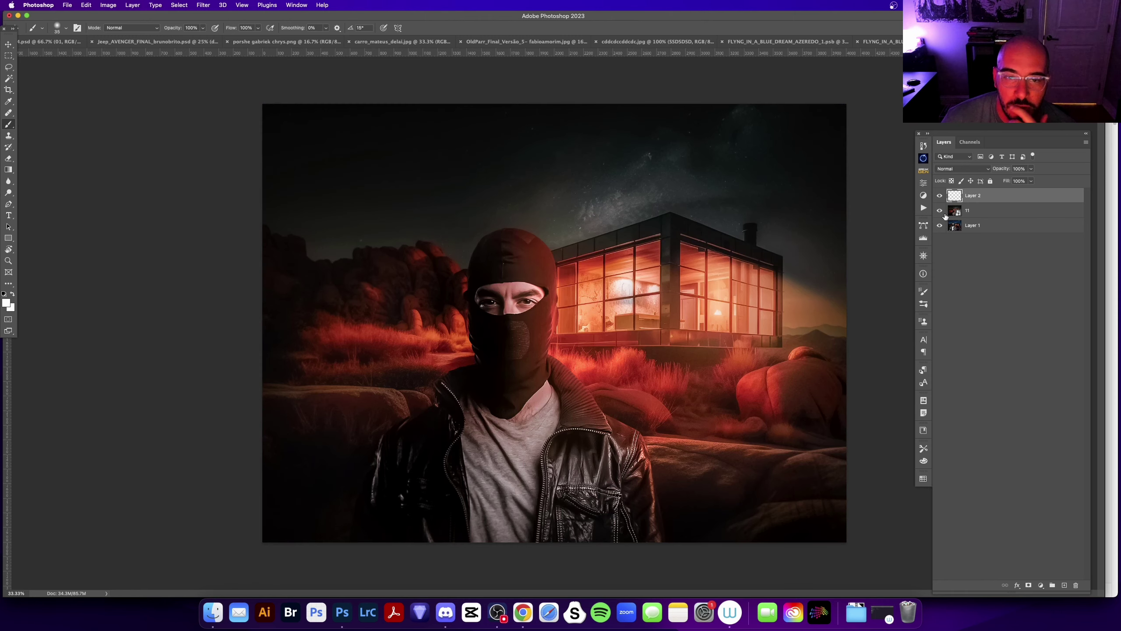
pyautogui.click(940, 211)
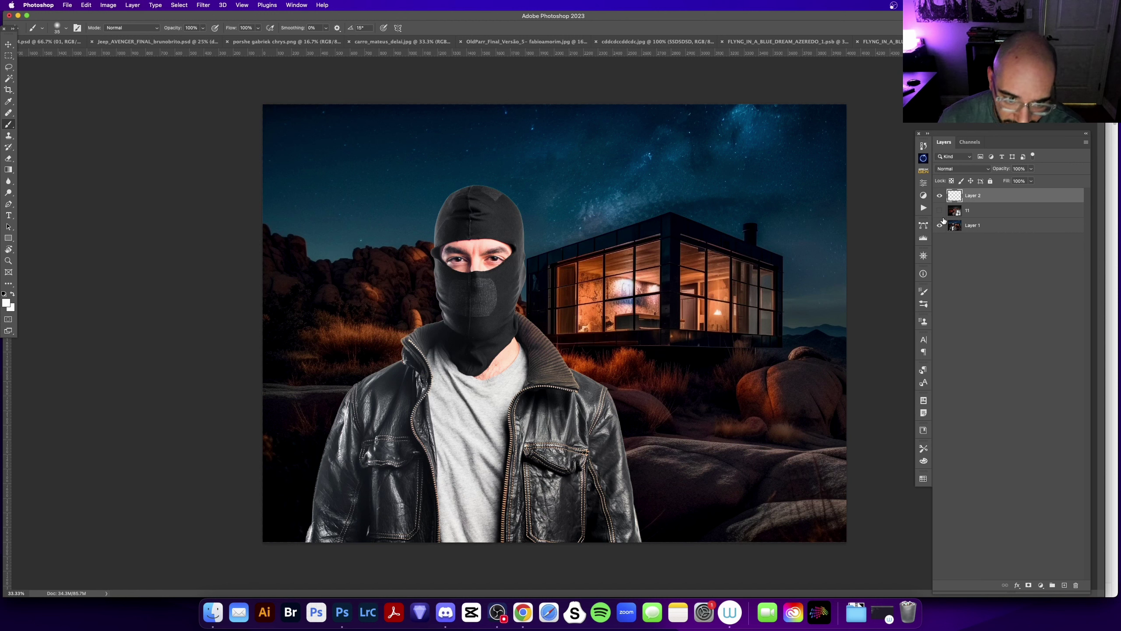
pyautogui.click(940, 211)
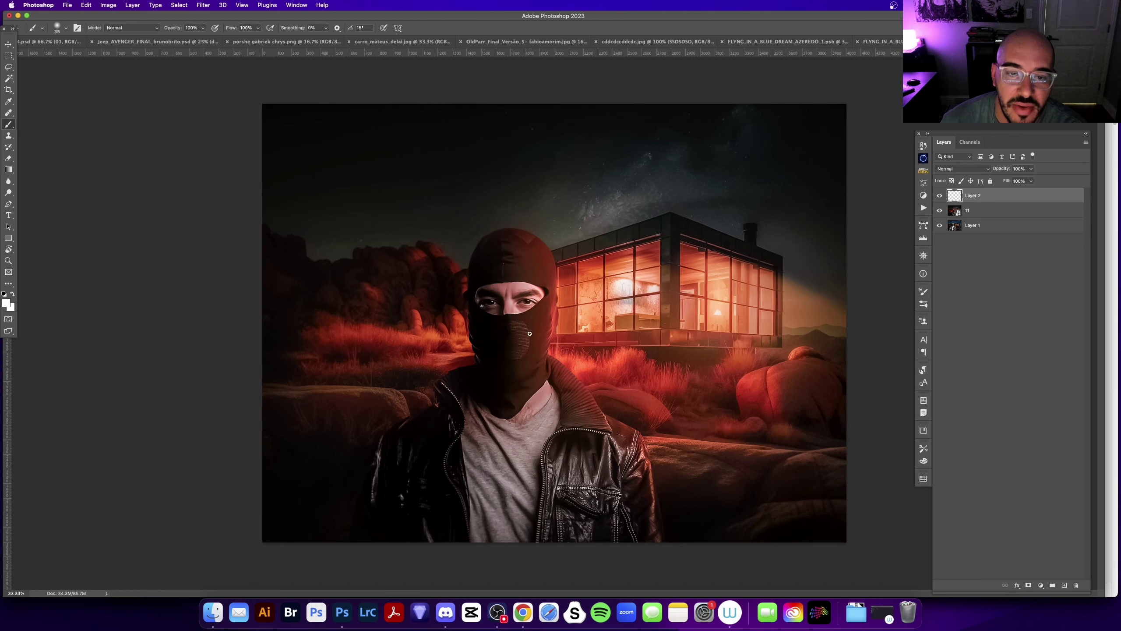
pyautogui.moveTo(496, 235)
pyautogui.mouseDown()
pyautogui.moveTo(486, 393)
pyautogui.moveTo(457, 541)
pyautogui.mouseUp()
pyautogui.moveTo(351, 541)
pyautogui.mouseDown()
pyautogui.moveTo(396, 405)
pyautogui.moveTo(486, 236)
pyautogui.mouseUp()
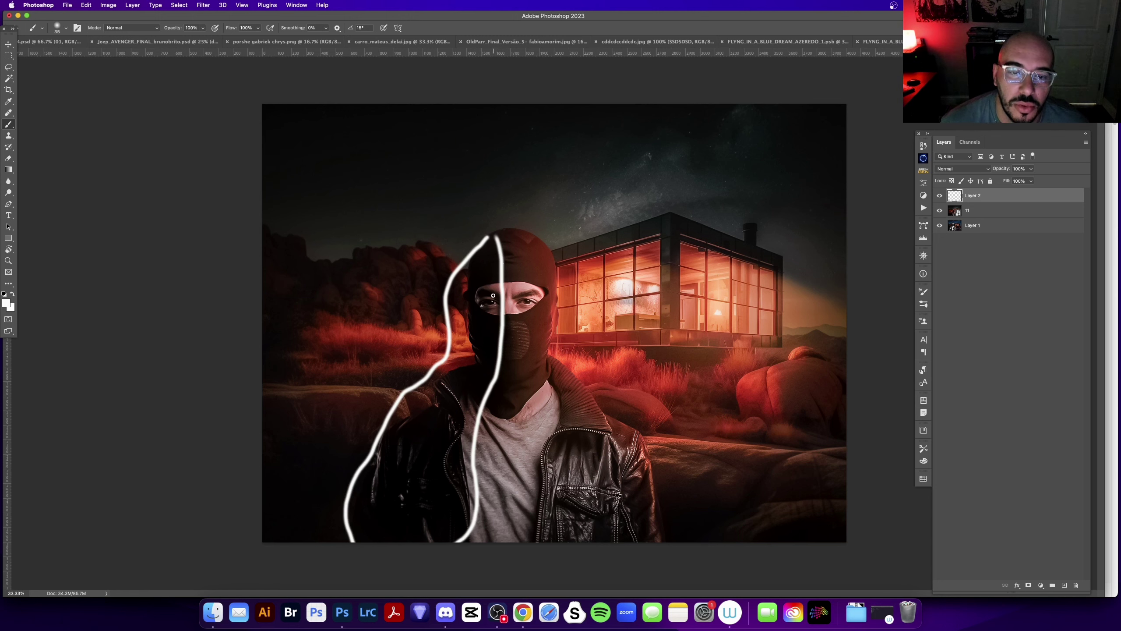
# - Zoom in on the balaclava and hide Layer 2's white annotation strokes
pyautogui.press('z')
pyautogui.click(482, 297)
pyautogui.click(940, 195)
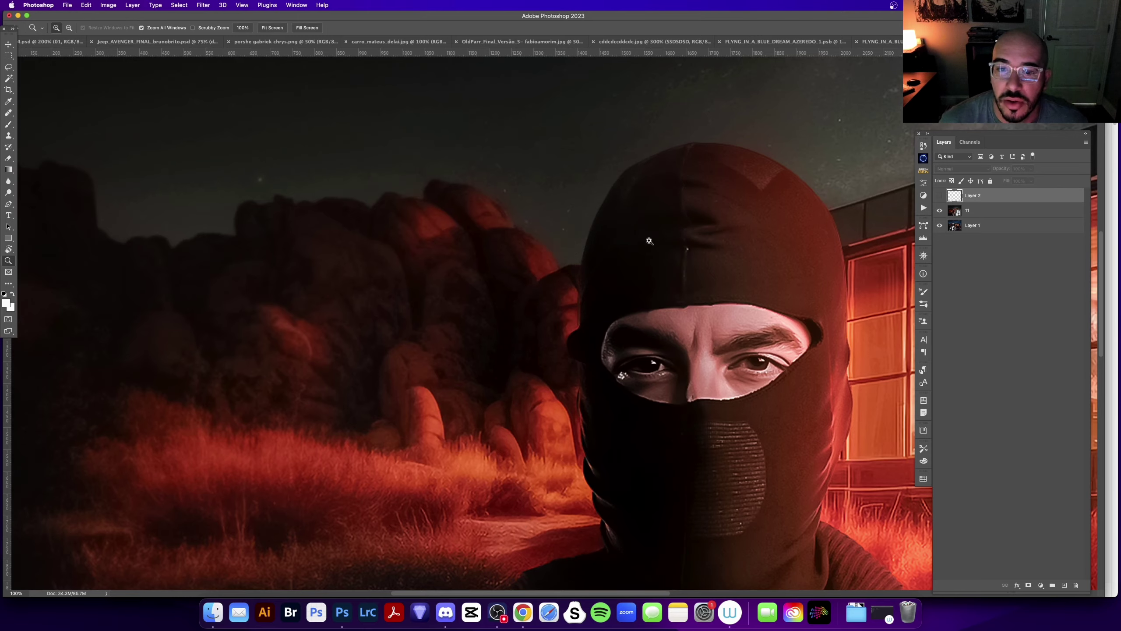
pyautogui.click(648, 238)
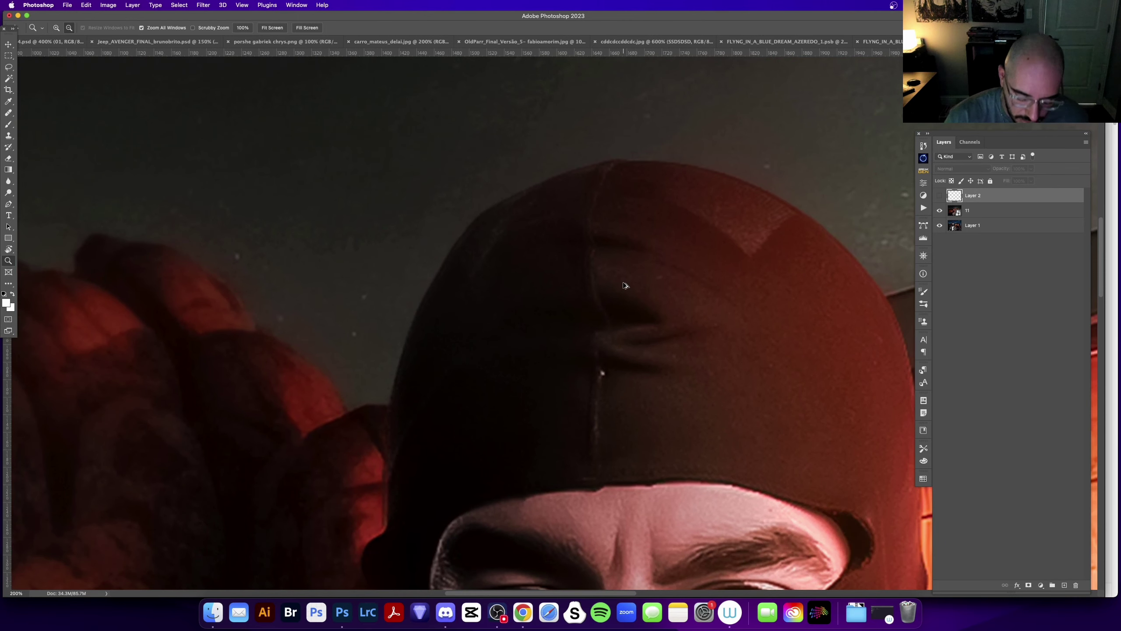
pyautogui.press('super+alt+i')
pyautogui.click(688, 315)
pyautogui.press('z')
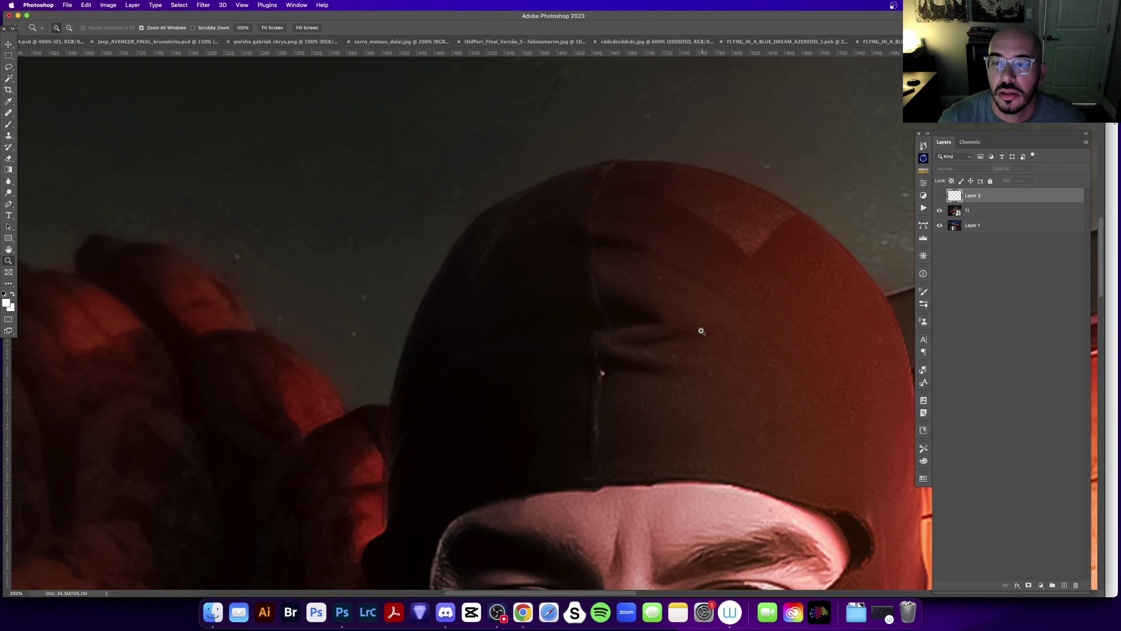
pyautogui.hscroll(5, 738, 256)
pyautogui.scroll(-3, 737, 256)
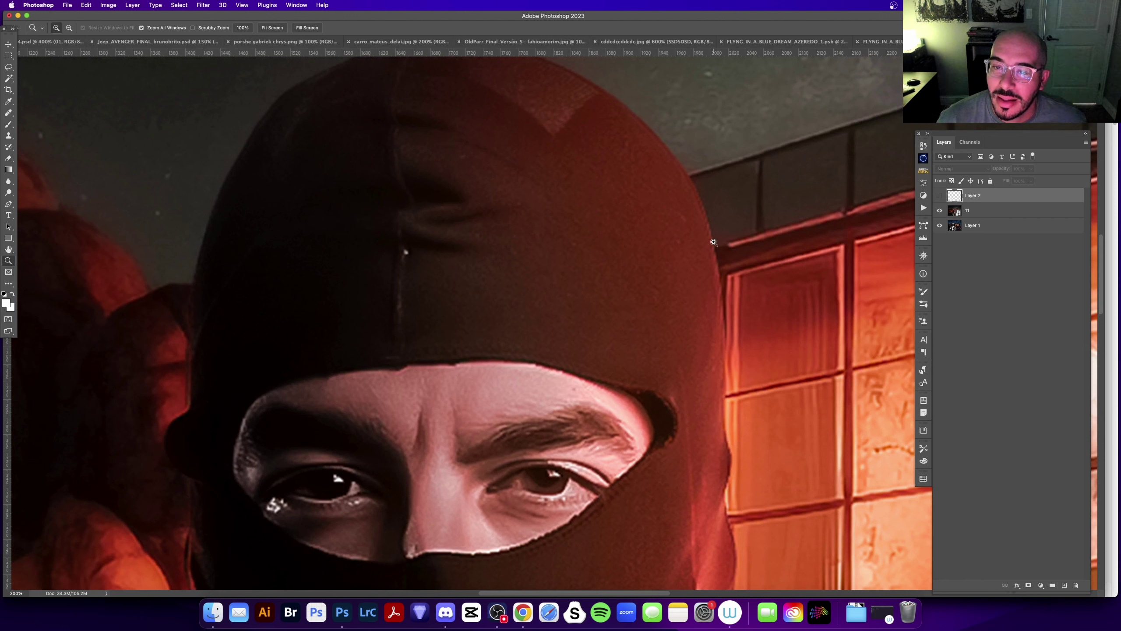
# - Add a new empty Layer 3 and switch to a finer brush
pyautogui.press('b')
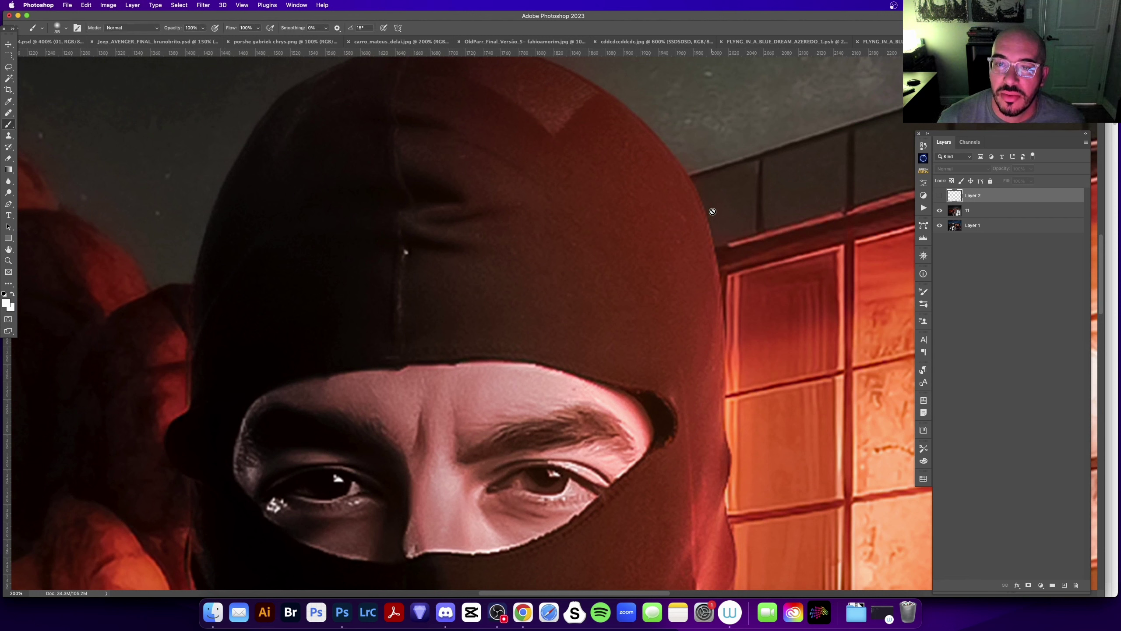
pyautogui.click(940, 195)
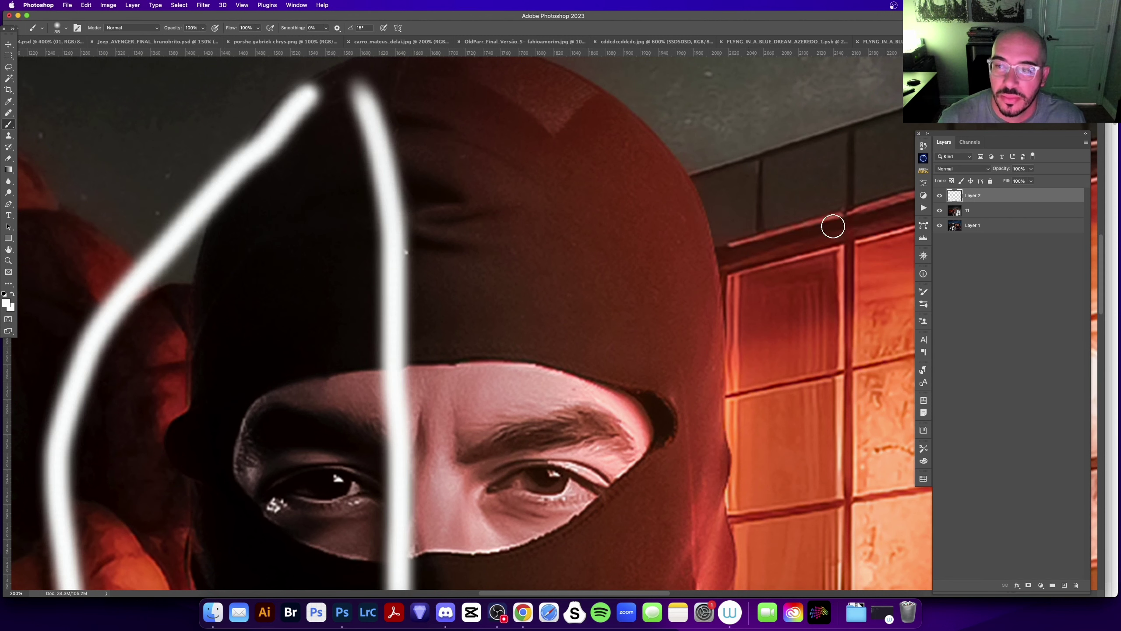
pyautogui.click(939, 195)
pyautogui.click(1064, 584)
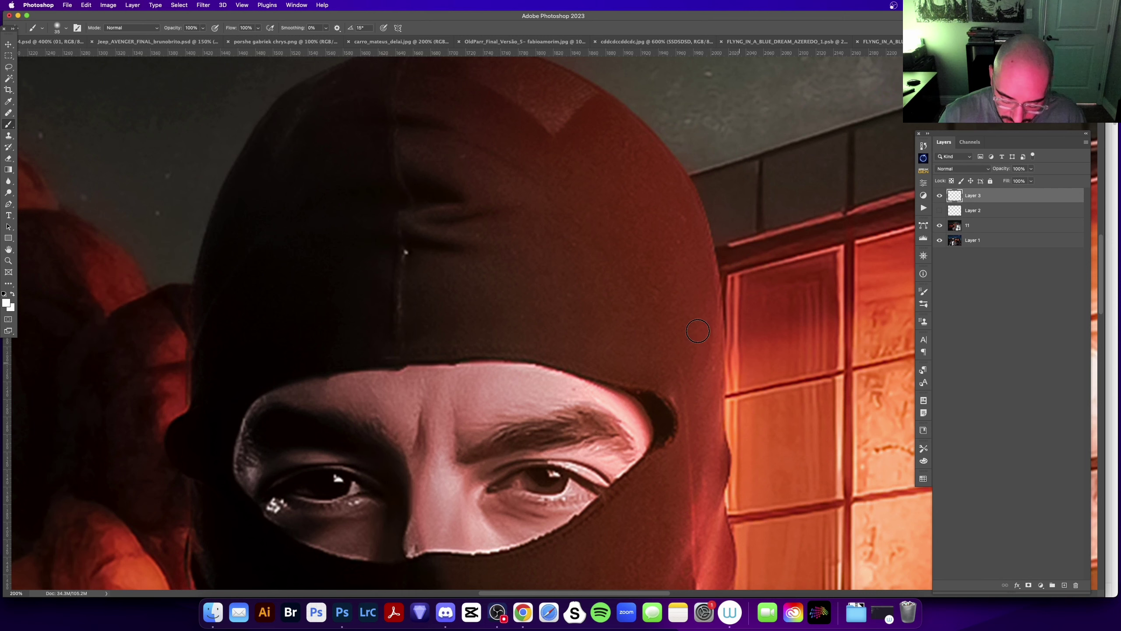
pyautogui.press('[')
pyautogui.press('[')
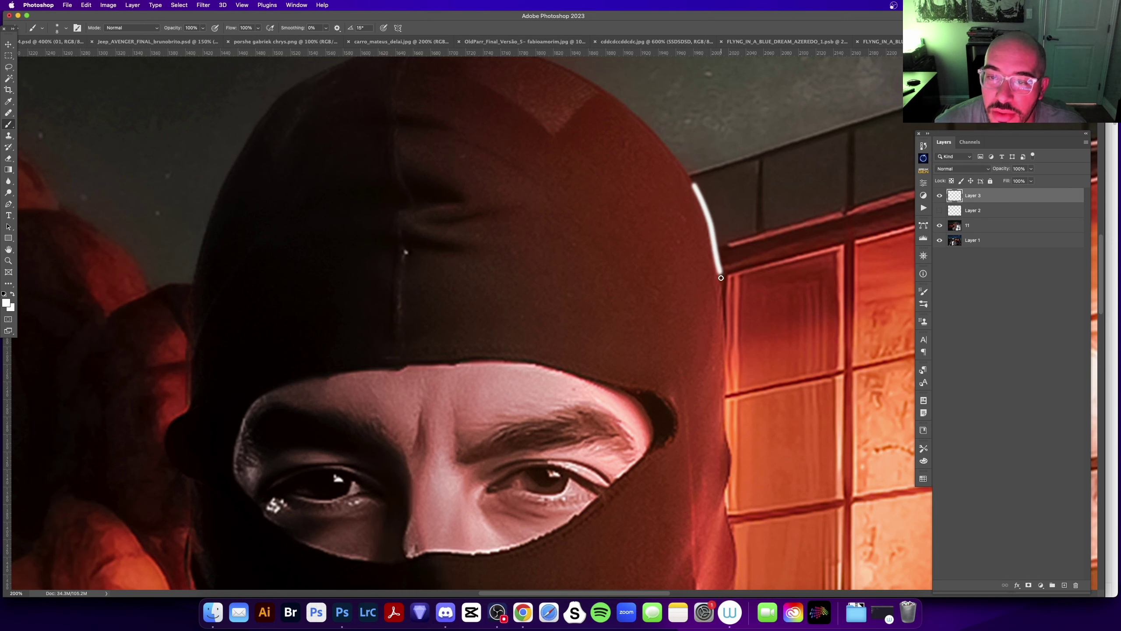
pyautogui.scroll(-10, 728, 375)
pyautogui.scroll(-10, 745, 445)
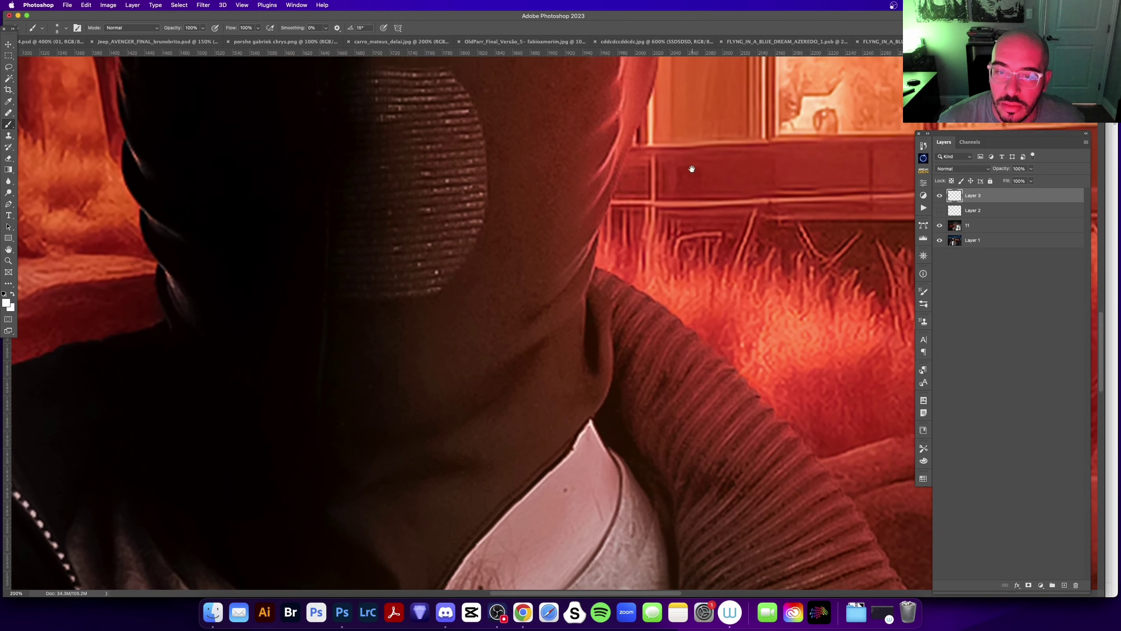
pyautogui.hscroll(10, 728, 451)
pyautogui.scroll(-10, 703, 459)
pyautogui.hscroll(10, 703, 459)
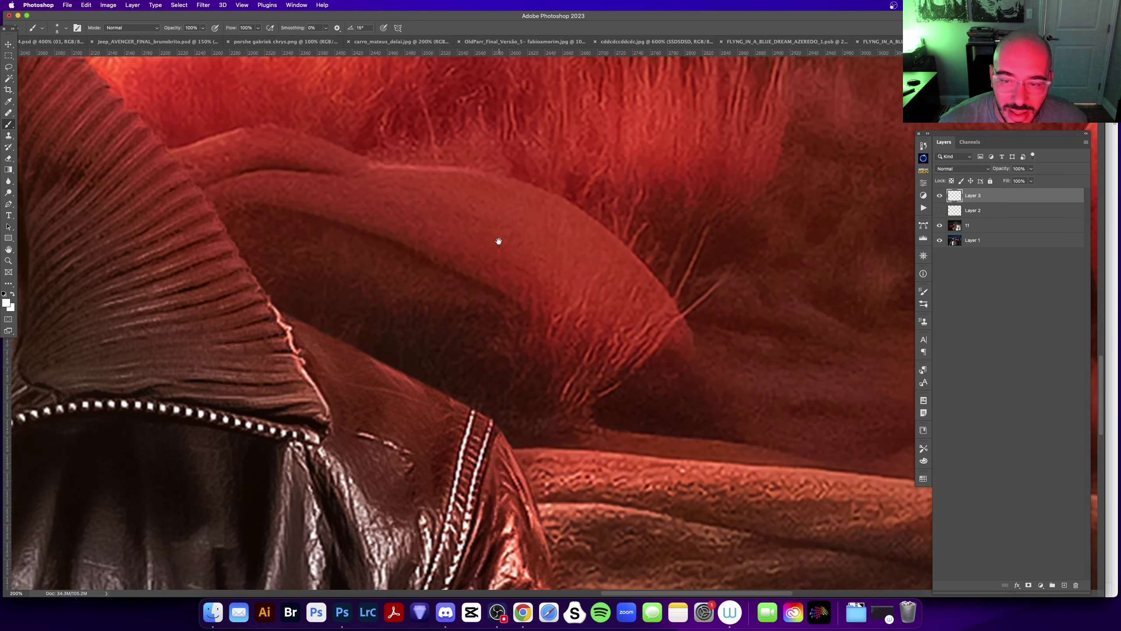
# - Zoom in and pan to the jacket collar below the man's jaw
pyautogui.moveTo(499, 325); pyautogui.dragTo(554, 278)
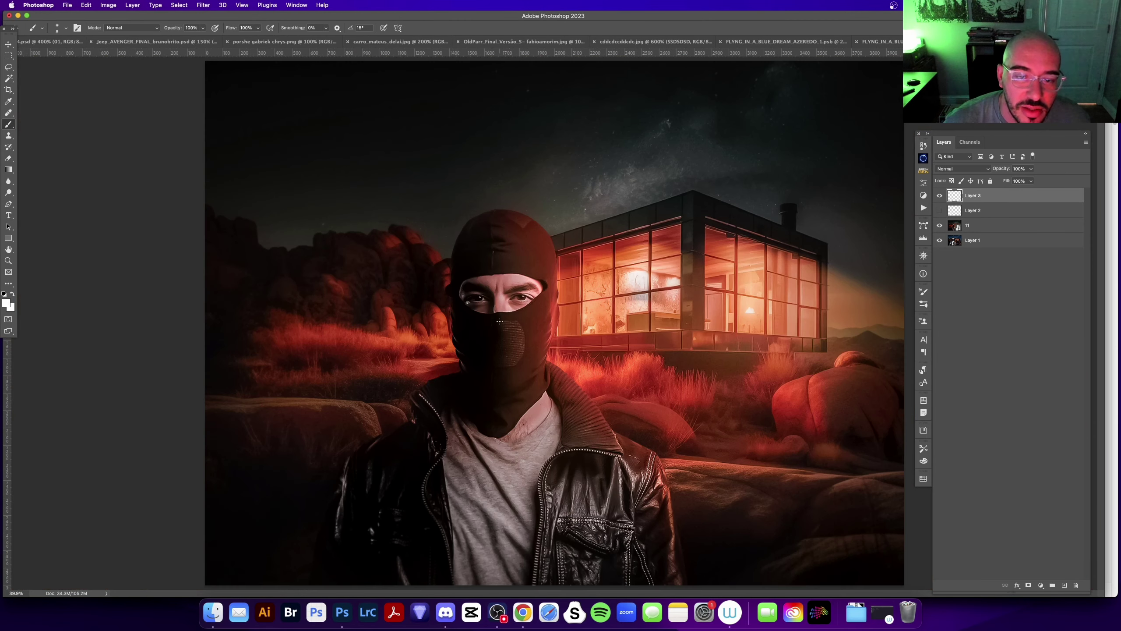
pyautogui.press('z')
pyautogui.scroll(5, 554, 278)
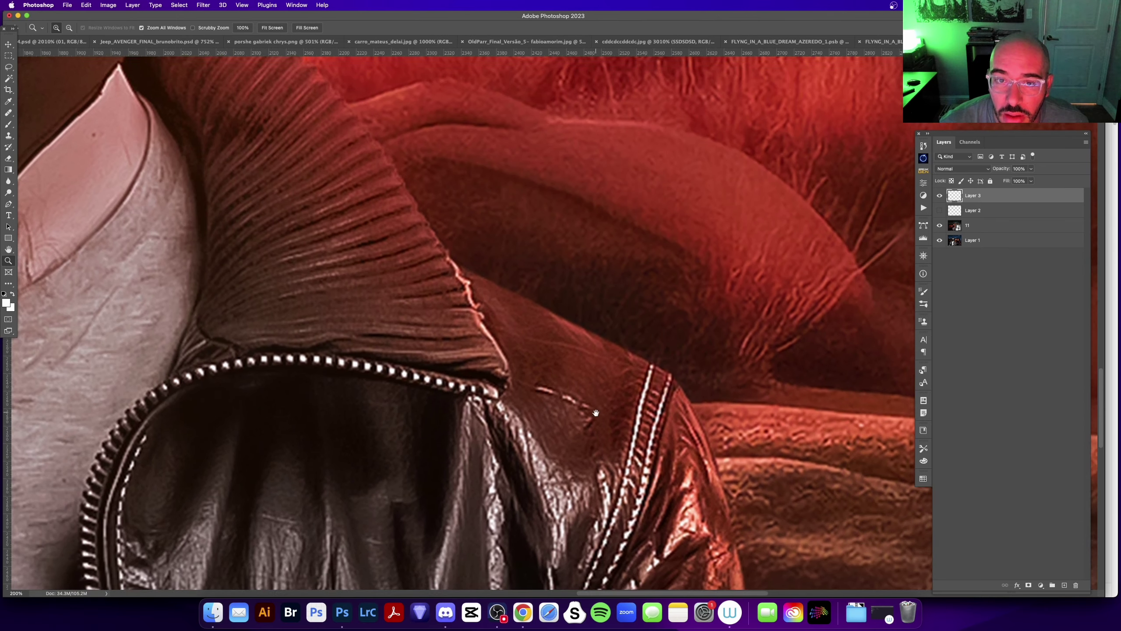
pyautogui.scroll(-10, 552, 331)
pyautogui.hscroll(3, 551, 361)
pyautogui.scroll(-10, 550, 360)
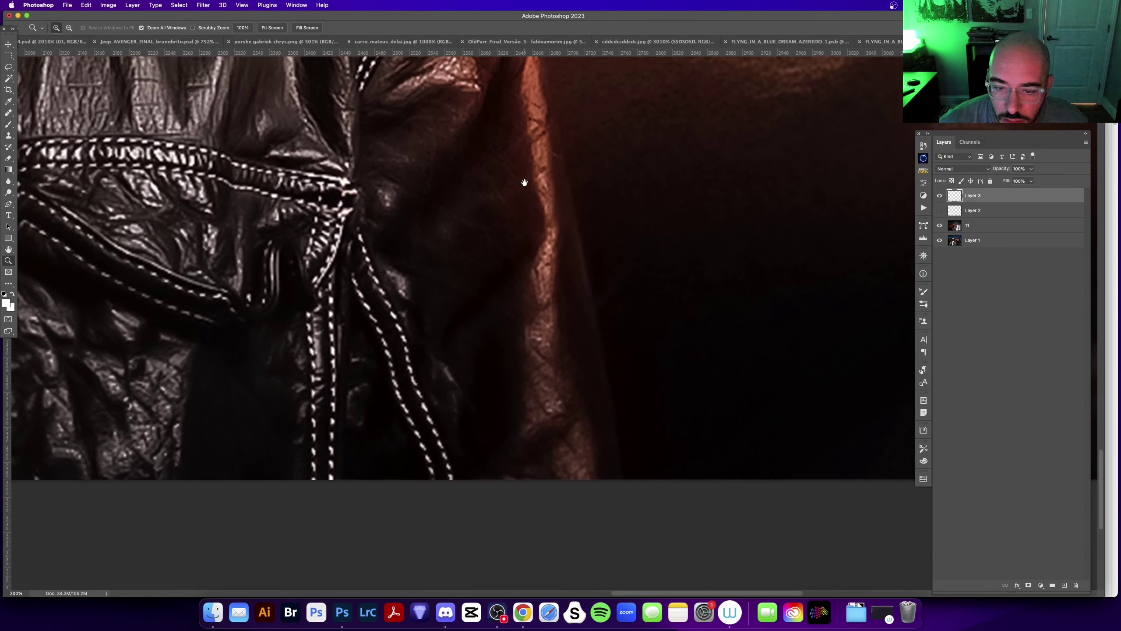
pyautogui.hscroll(-10, 466, 300)
pyautogui.hscroll(-5, 815, 304)
pyautogui.hscroll(-5, 815, 304)
pyautogui.scroll(3, 815, 304)
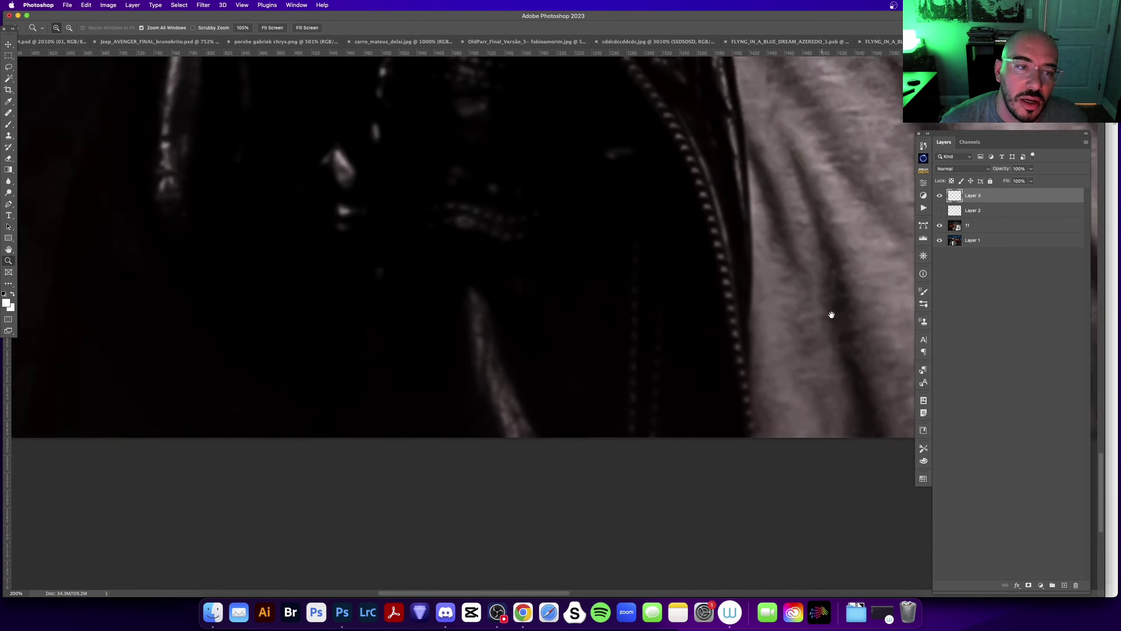
pyautogui.hscroll(-5, 790, 255)
pyautogui.scroll(5, 791, 255)
pyautogui.scroll(5, 573, 372)
pyautogui.hscroll(10, 573, 371)
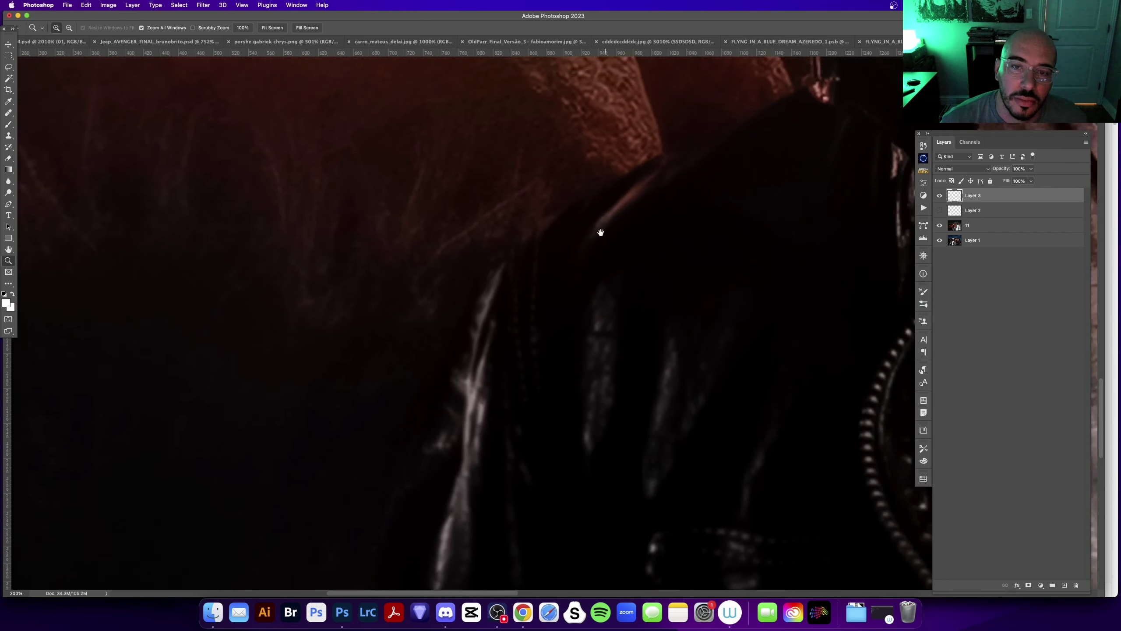
pyautogui.scroll(5, 470, 393)
pyautogui.hscroll(5, 434, 396)
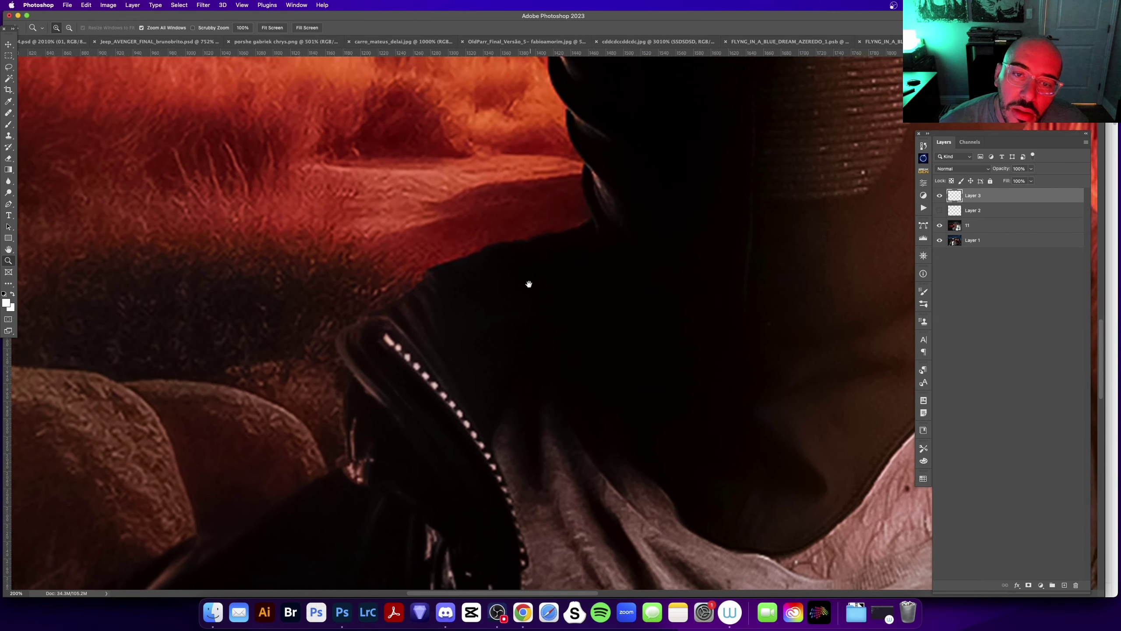
pyautogui.scroll(3, 514, 338)
# - Paint a thin white glow line along the collar edge, then fit the image in view
pyautogui.press('b')
pyautogui.moveTo(375, 366); pyautogui.dragTo(463, 312)
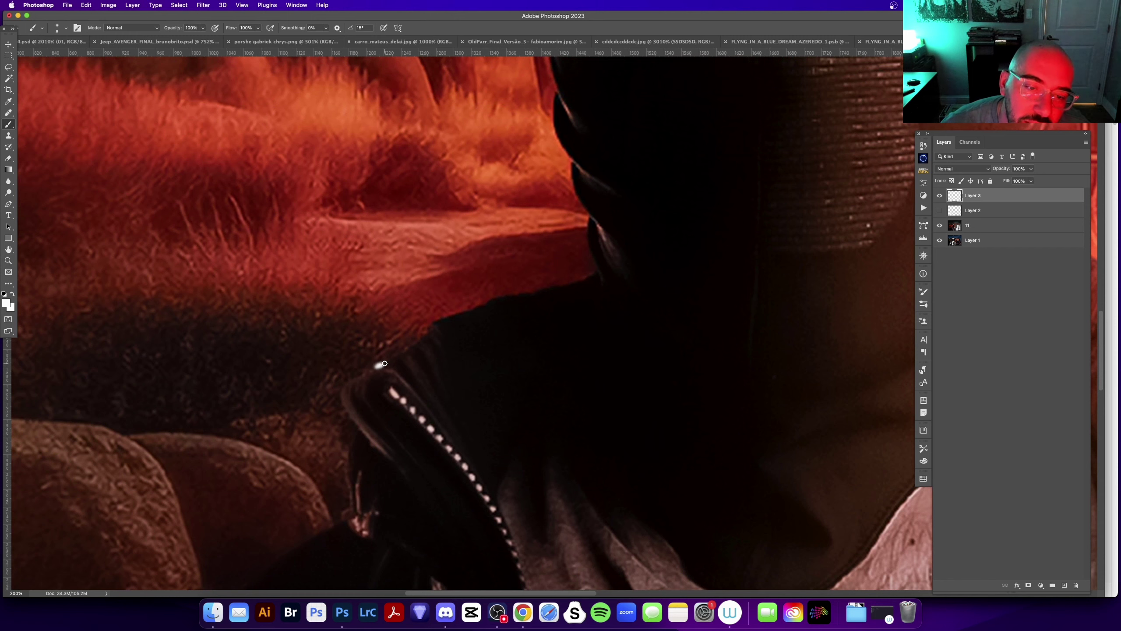
pyautogui.scroll(5, 462, 312)
pyautogui.scroll(3, 450, 376)
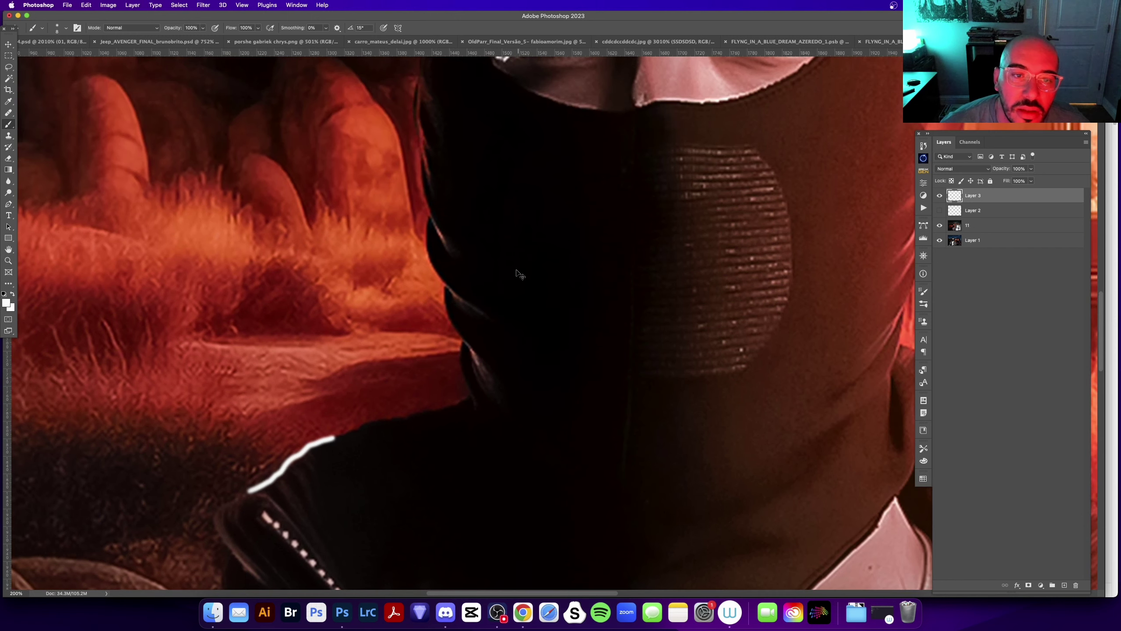
pyautogui.scroll(5, 518, 268)
pyautogui.scroll(3, 512, 296)
pyautogui.scroll(5, 443, 208)
pyautogui.hscroll(5, 443, 208)
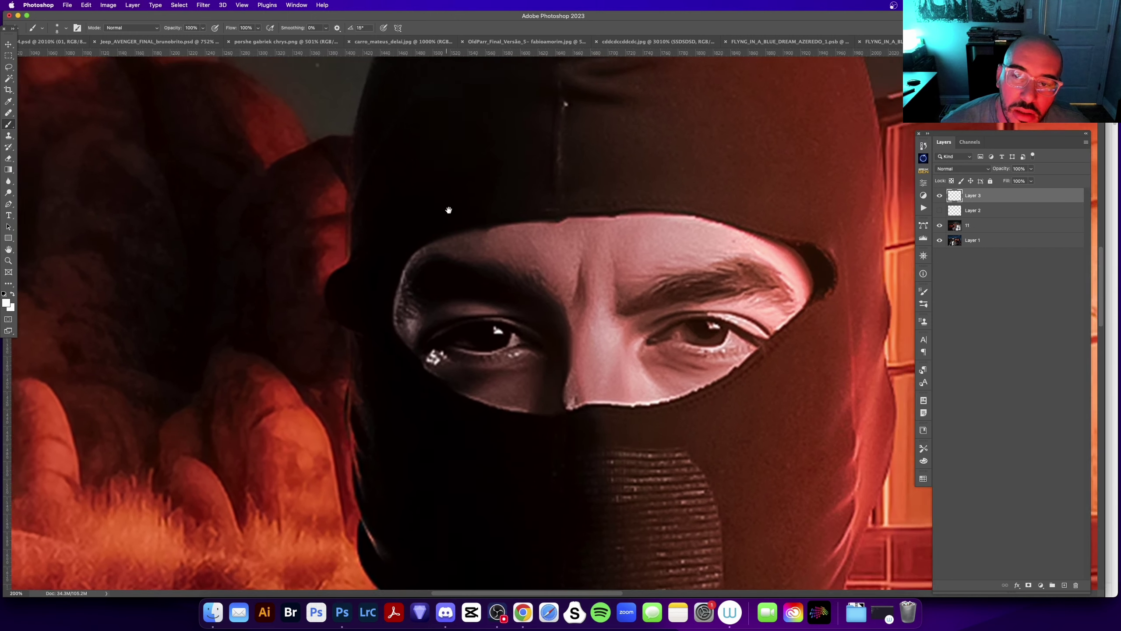
pyautogui.scroll(3, 486, 230)
pyautogui.scroll(5, 478, 186)
pyautogui.hscroll(3, 477, 186)
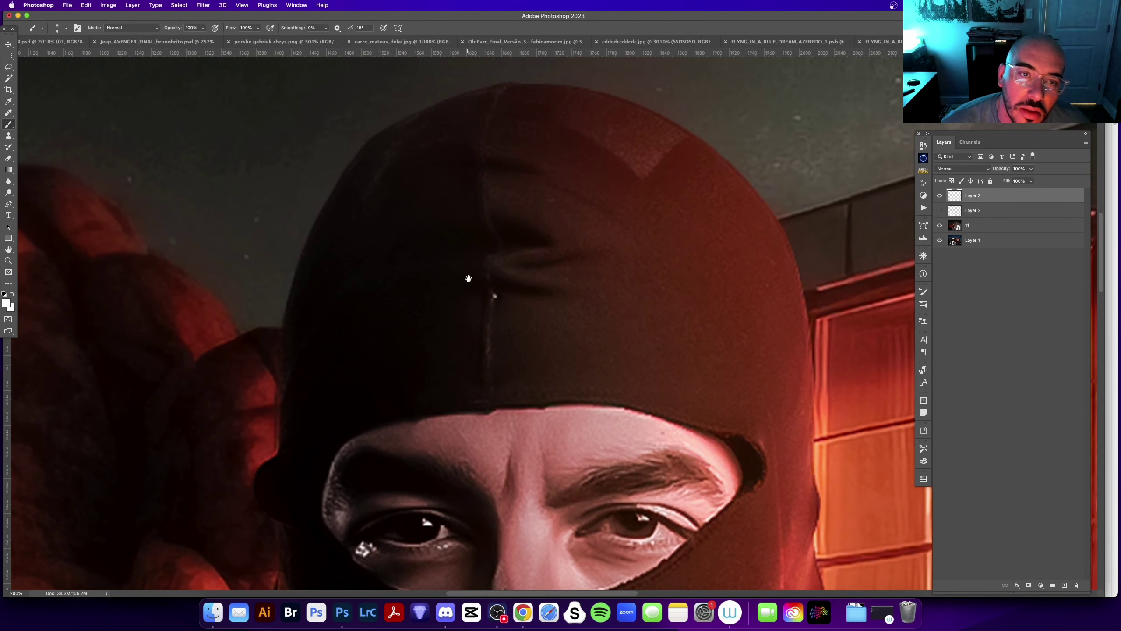
pyautogui.scroll(2, 490, 203)
pyautogui.scroll(-3, 501, 303)
pyautogui.hscroll(3, 500, 303)
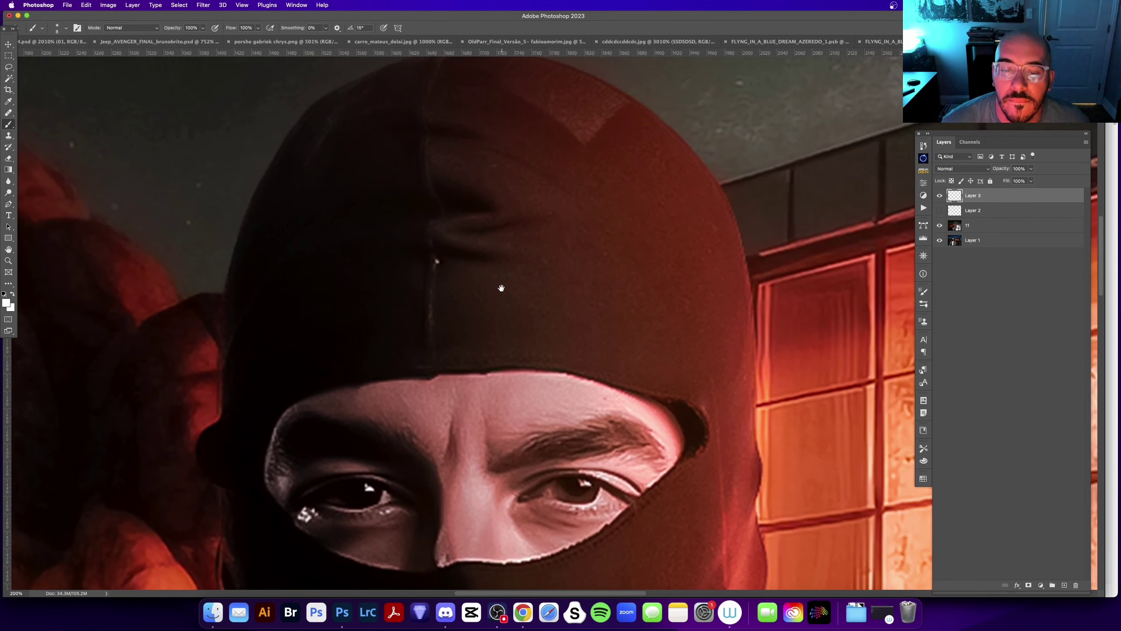
pyautogui.press('z')
pyautogui.press('super+minus')
pyautogui.press('super+minus')
pyautogui.press('super+minus')
pyautogui.press('super+minus')
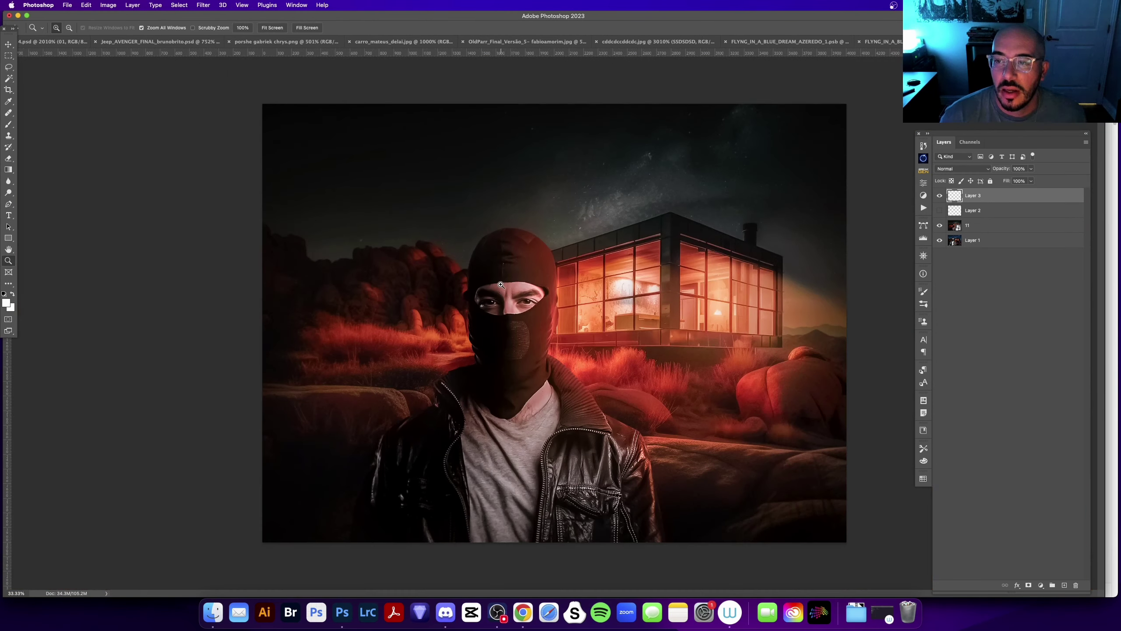
pyautogui.click(942, 225)
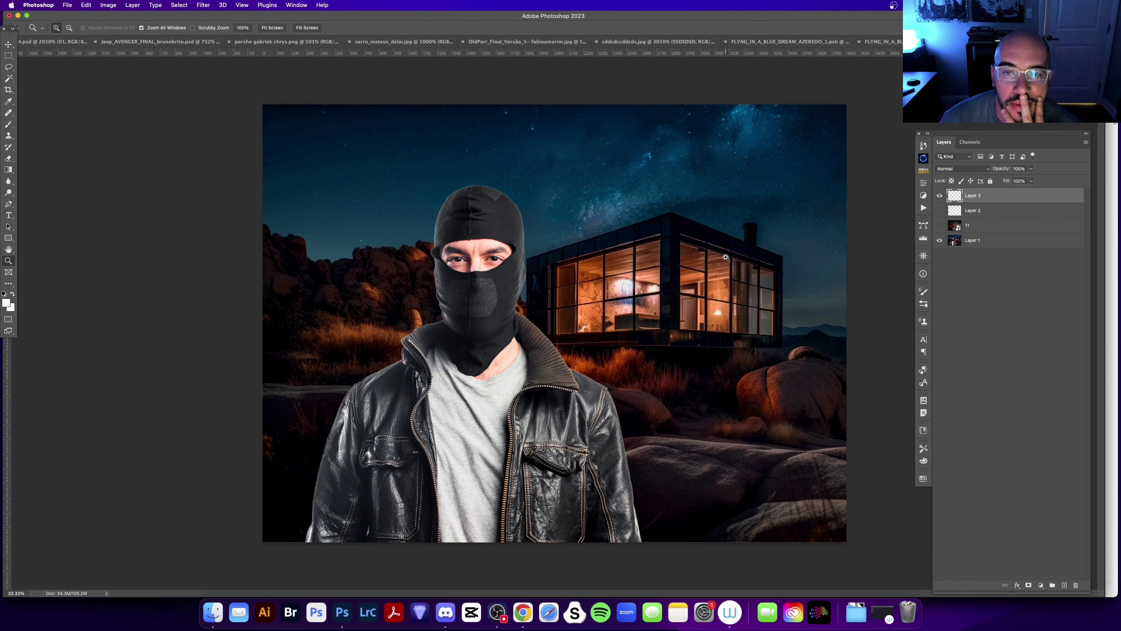
pyautogui.click(940, 226)
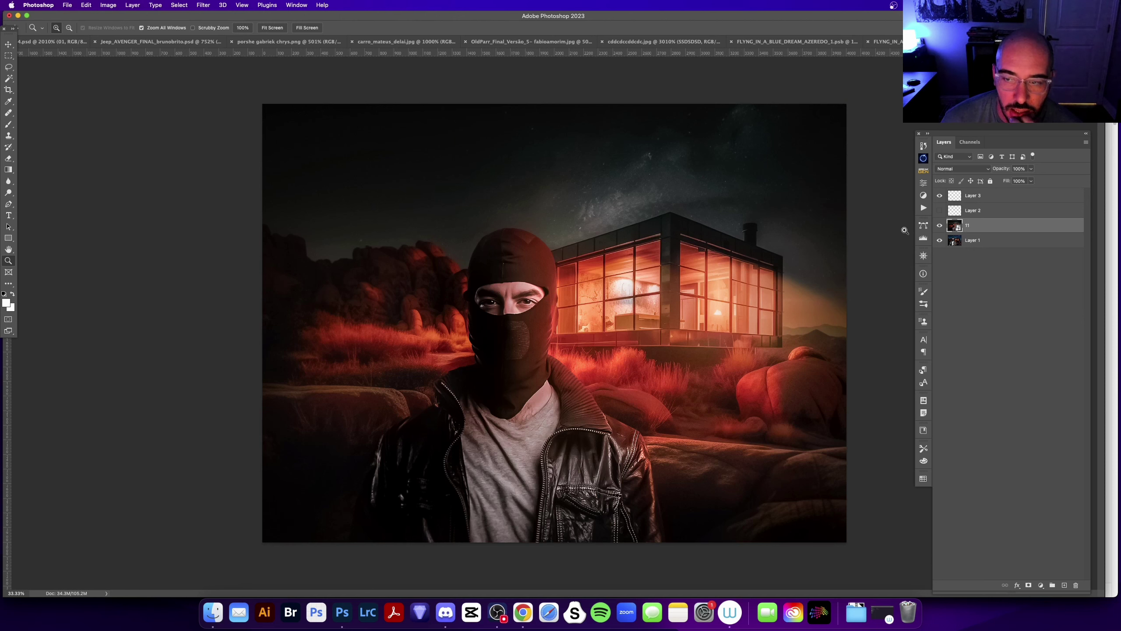
pyautogui.click(941, 226)
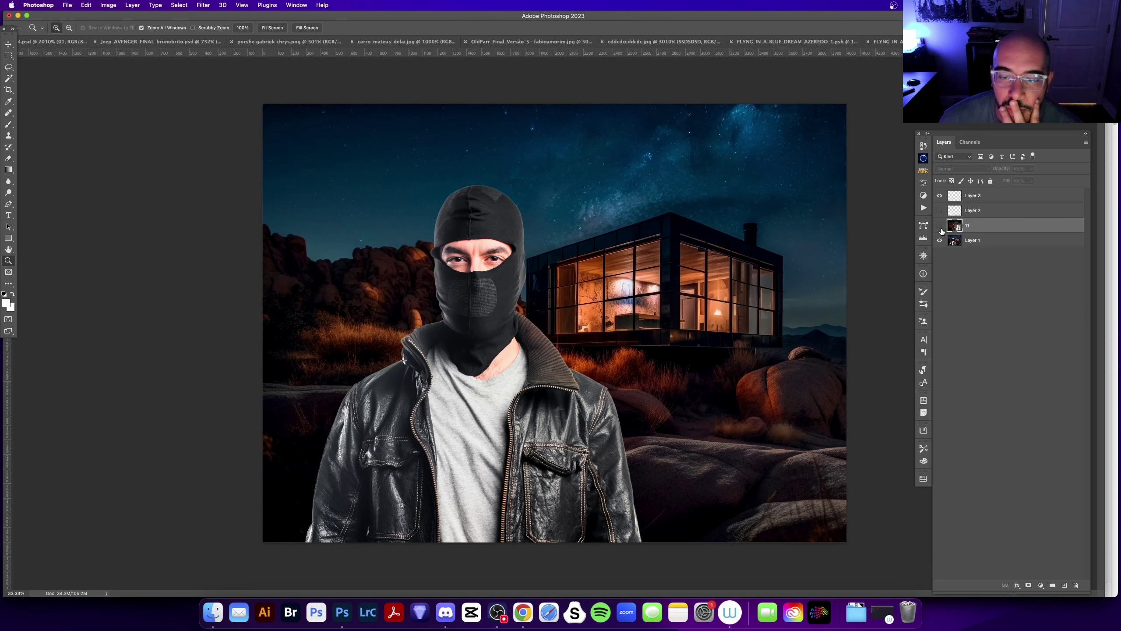
pyautogui.click(940, 226)
pyautogui.click(940, 226)
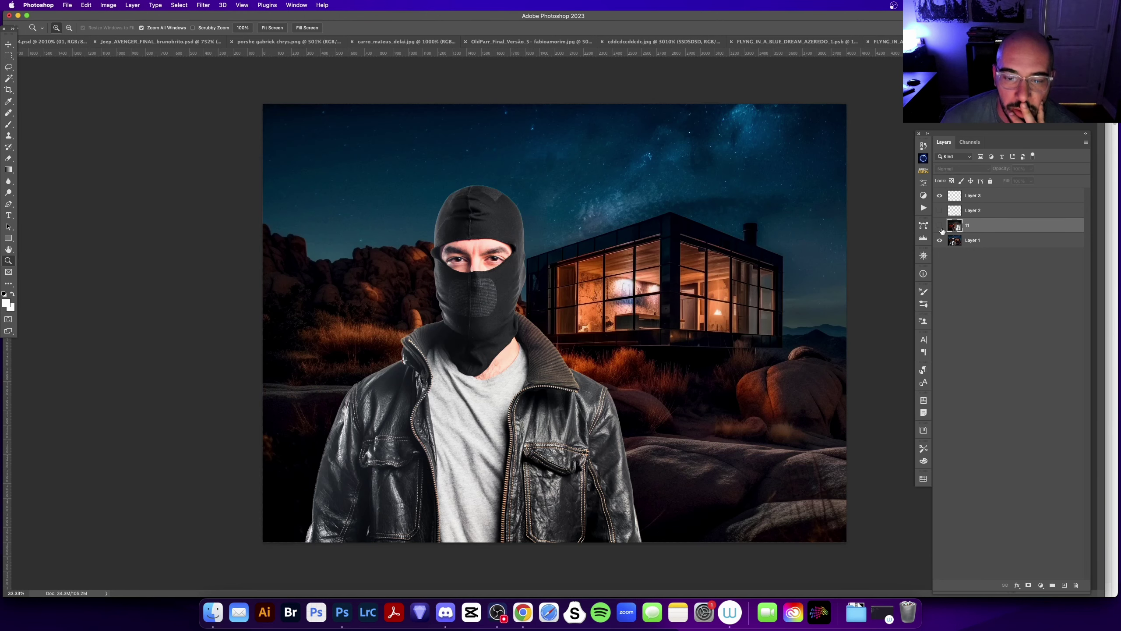
pyautogui.click(940, 227)
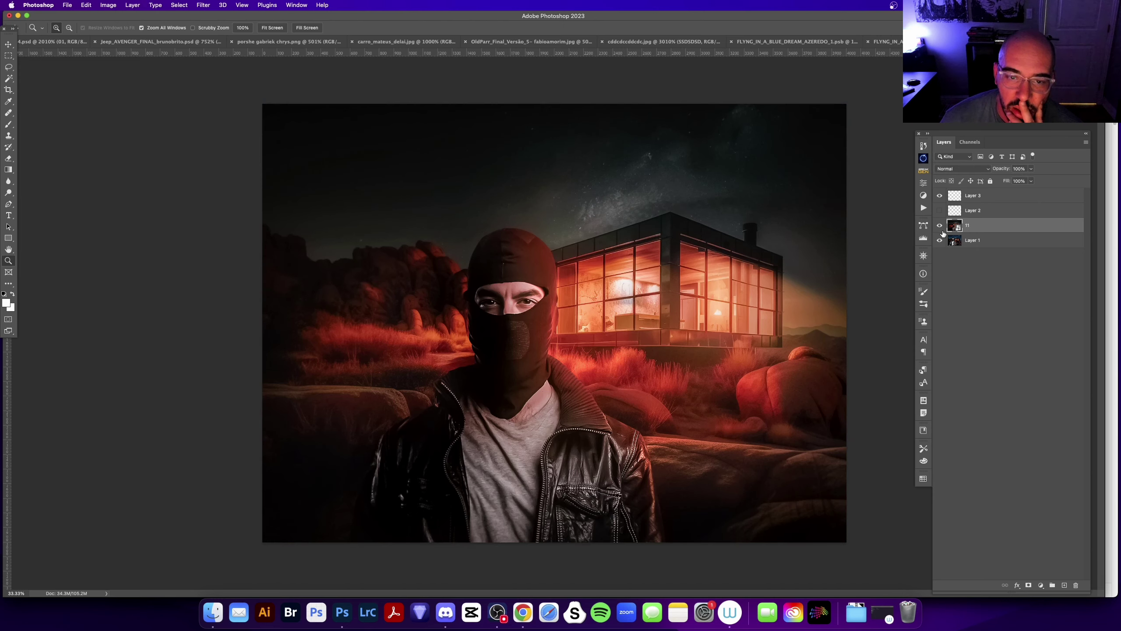
pyautogui.click(940, 210)
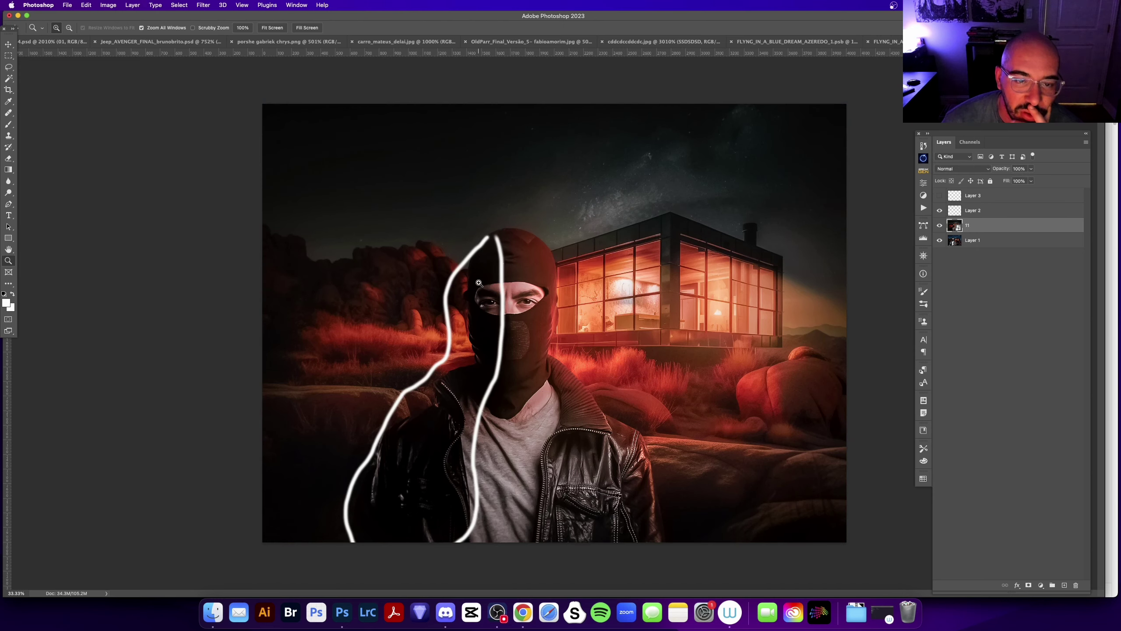
pyautogui.click(425, 469)
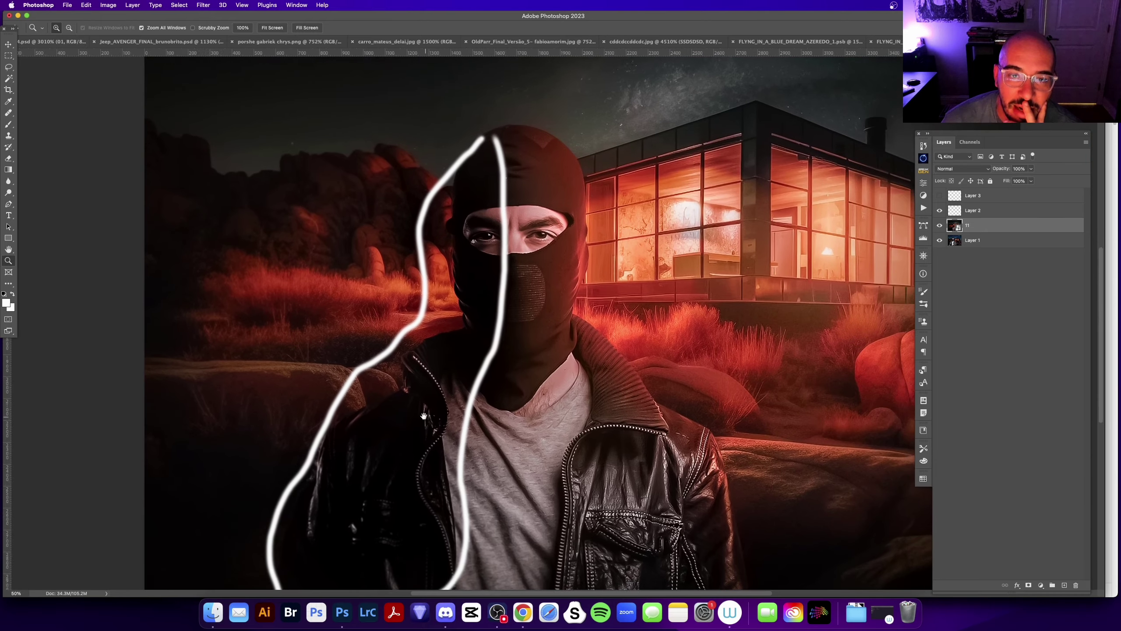
pyautogui.keyDown('alt'); pyautogui.click(424, 416); pyautogui.keyUp('alt')
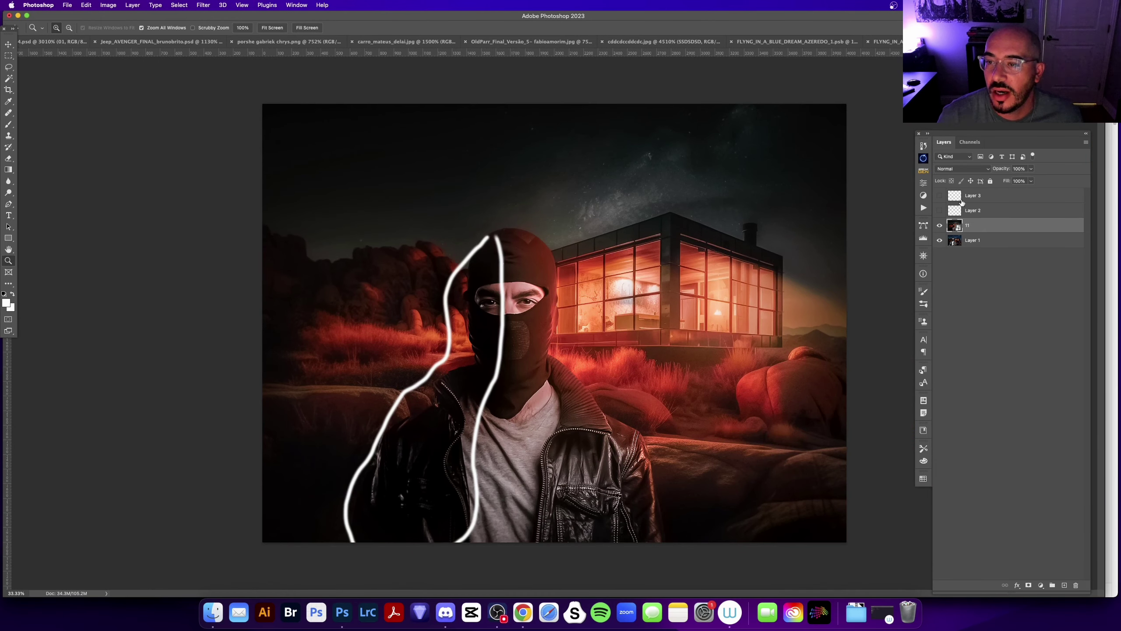
pyautogui.click(962, 196)
pyautogui.moveTo(1042, 591); pyautogui.dragTo(1054, 580)
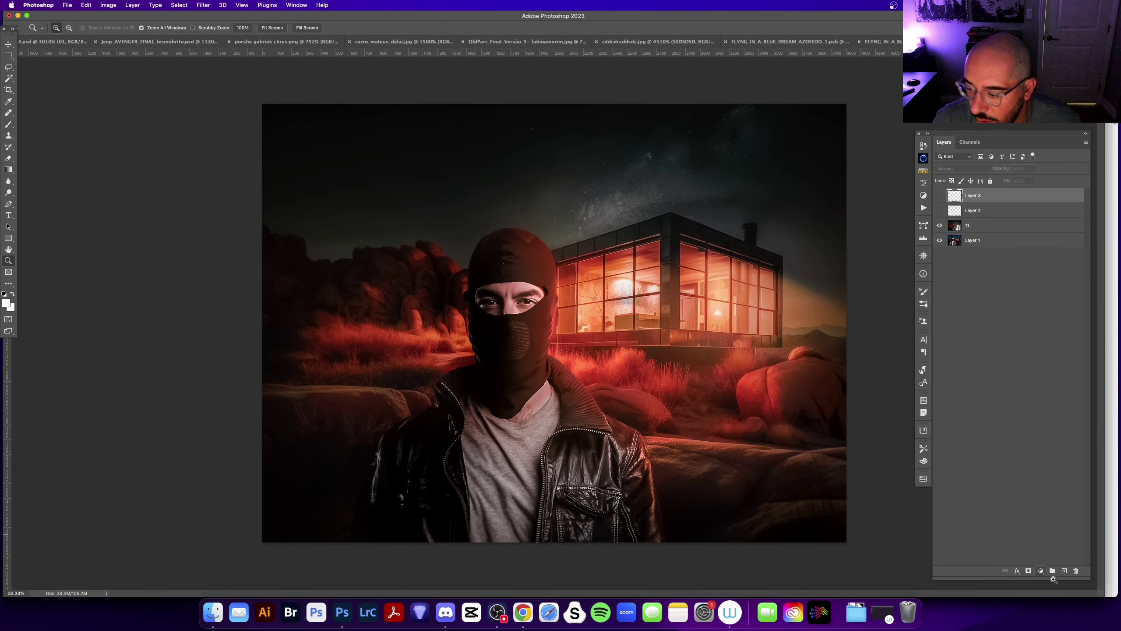
# - Add a Hue/Saturation adjustment layer at Saturation -100, discarding a mistaken Color Balance layer
pyautogui.click(1041, 571)
pyautogui.click(1051, 528)
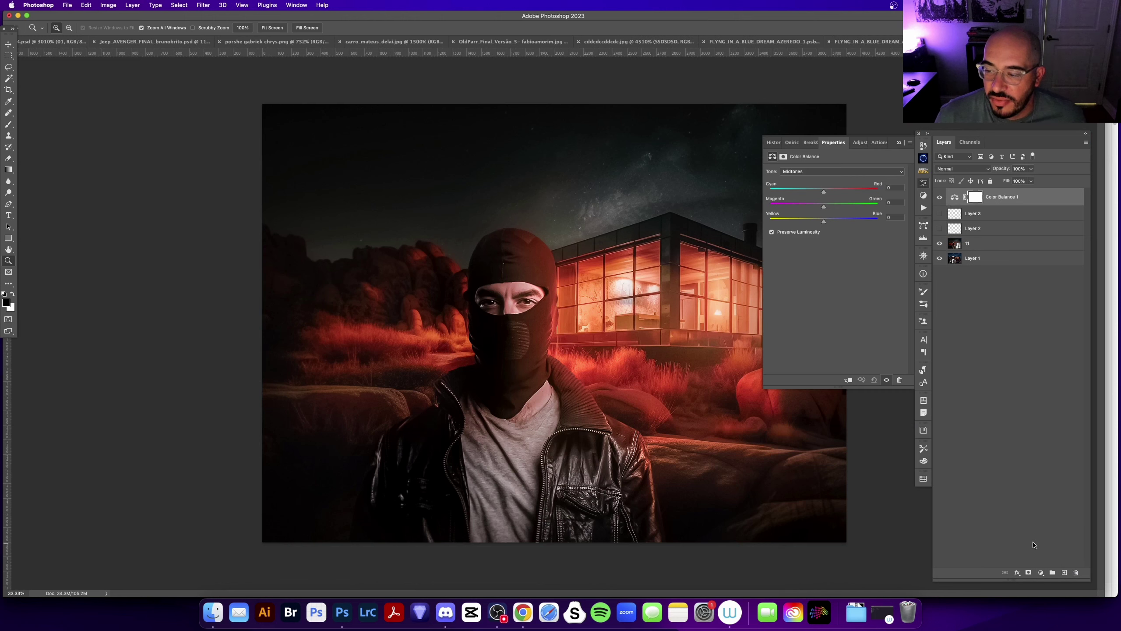
pyautogui.press('BackSpace')
pyautogui.click(1041, 572)
pyautogui.click(1059, 521)
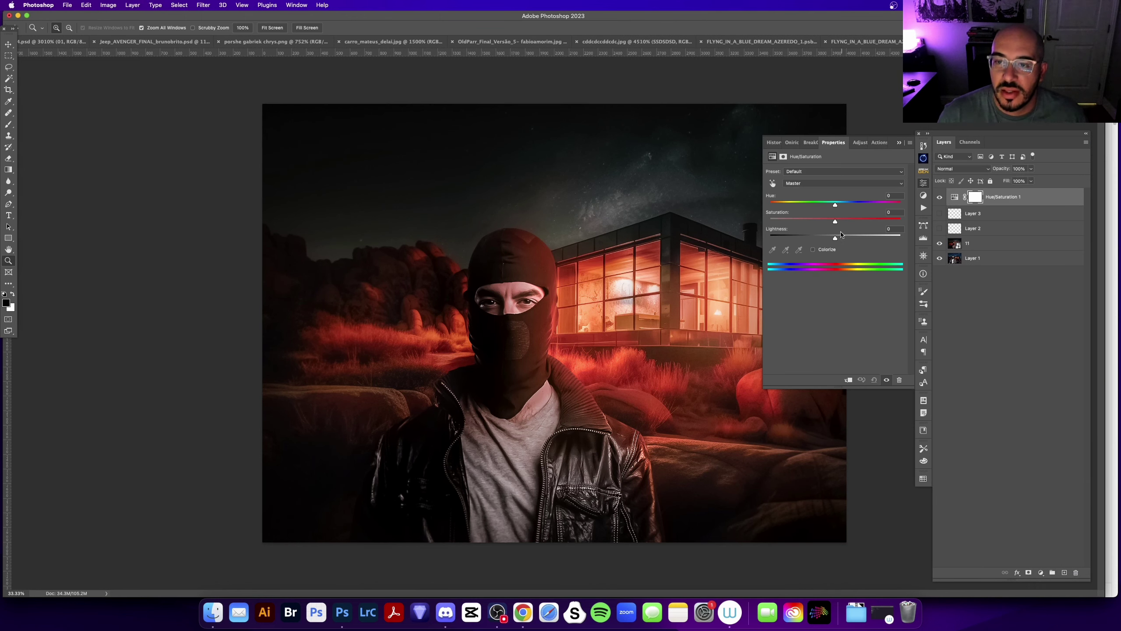
pyautogui.moveTo(834, 221); pyautogui.dragTo(770, 221)
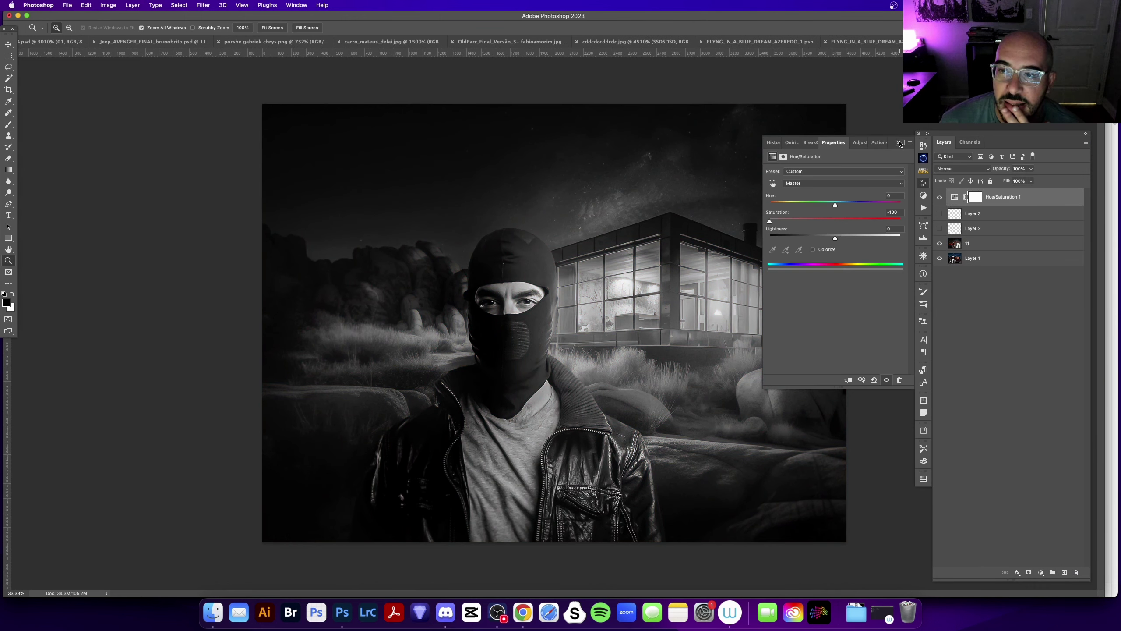
pyautogui.click(900, 144)
# - Hide layer 11 and toggle the desaturation to compare black-and-white against colour
pyautogui.click(940, 228)
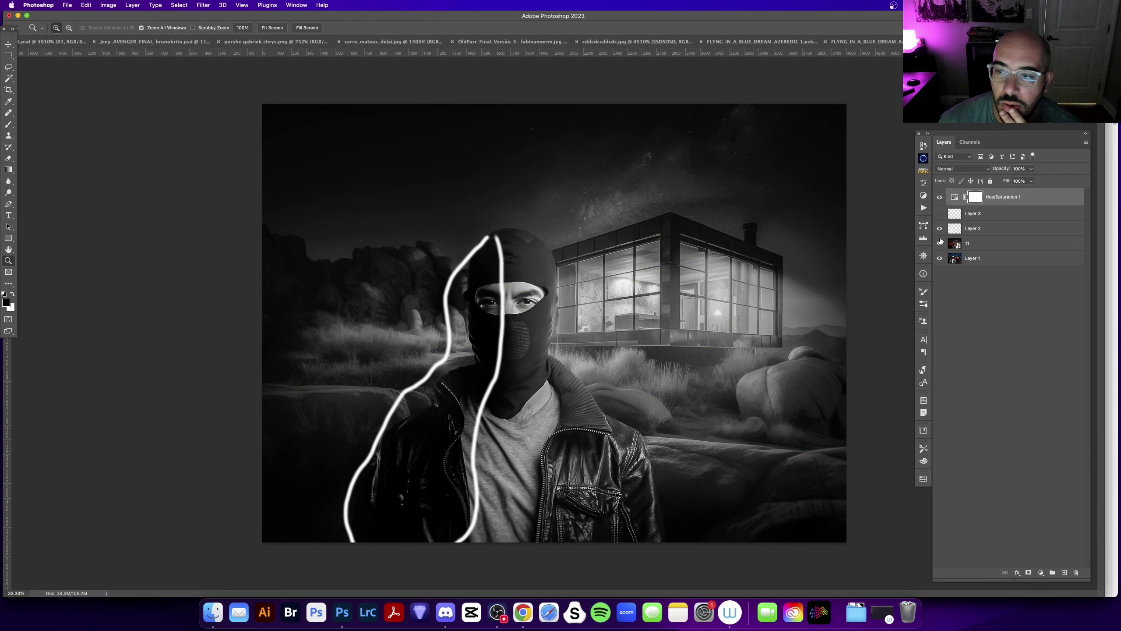
pyautogui.click(940, 228)
pyautogui.click(940, 243)
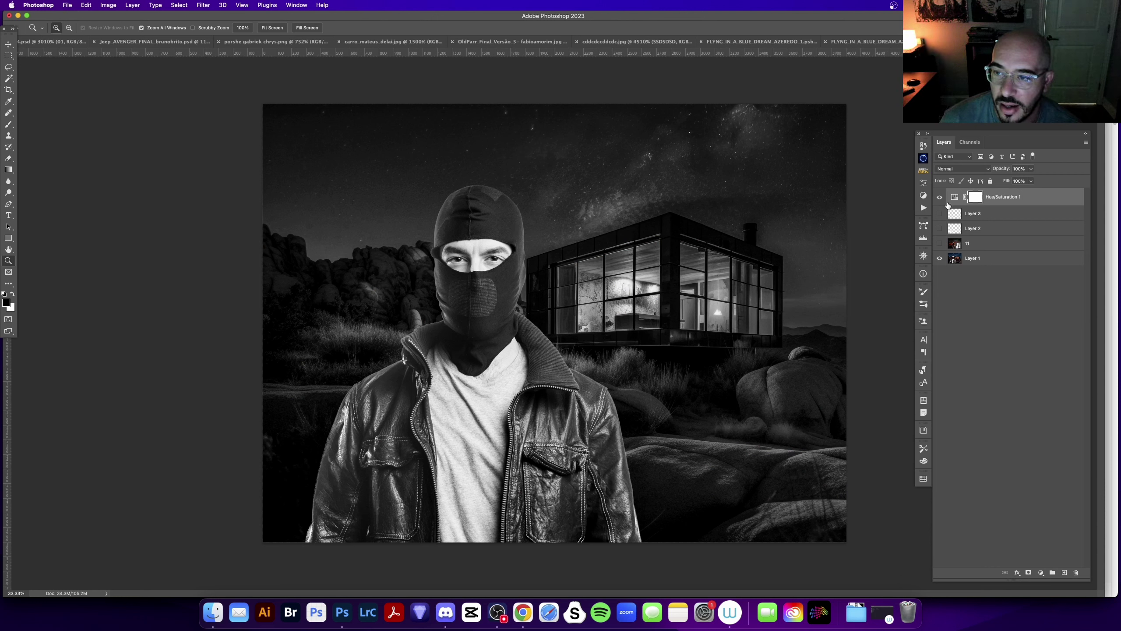
pyautogui.click(940, 197)
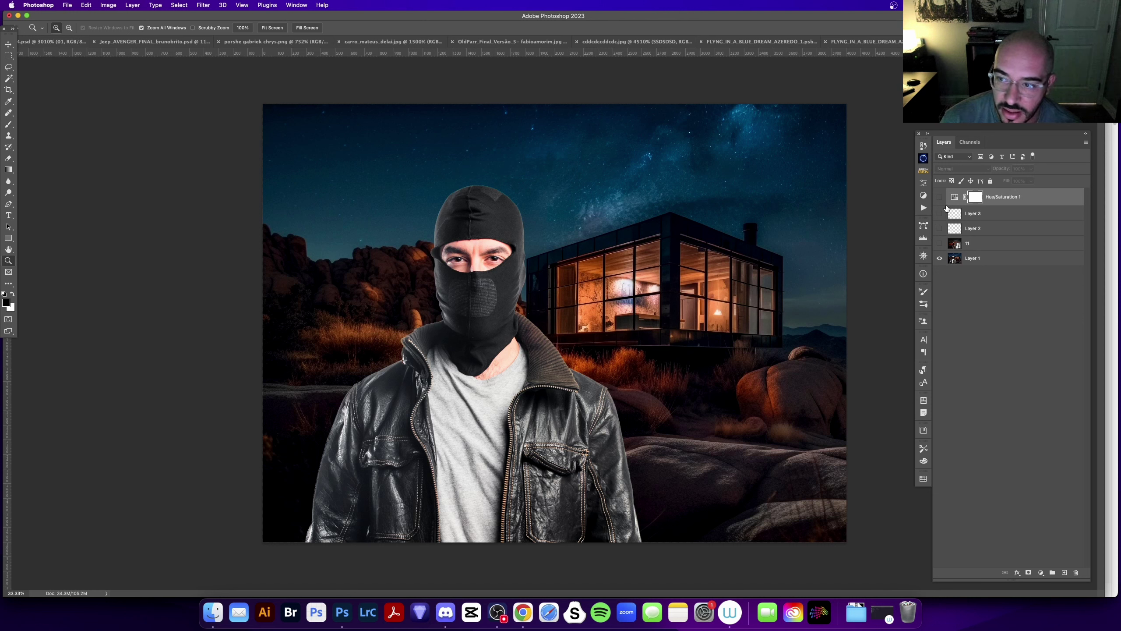
pyautogui.click(940, 197)
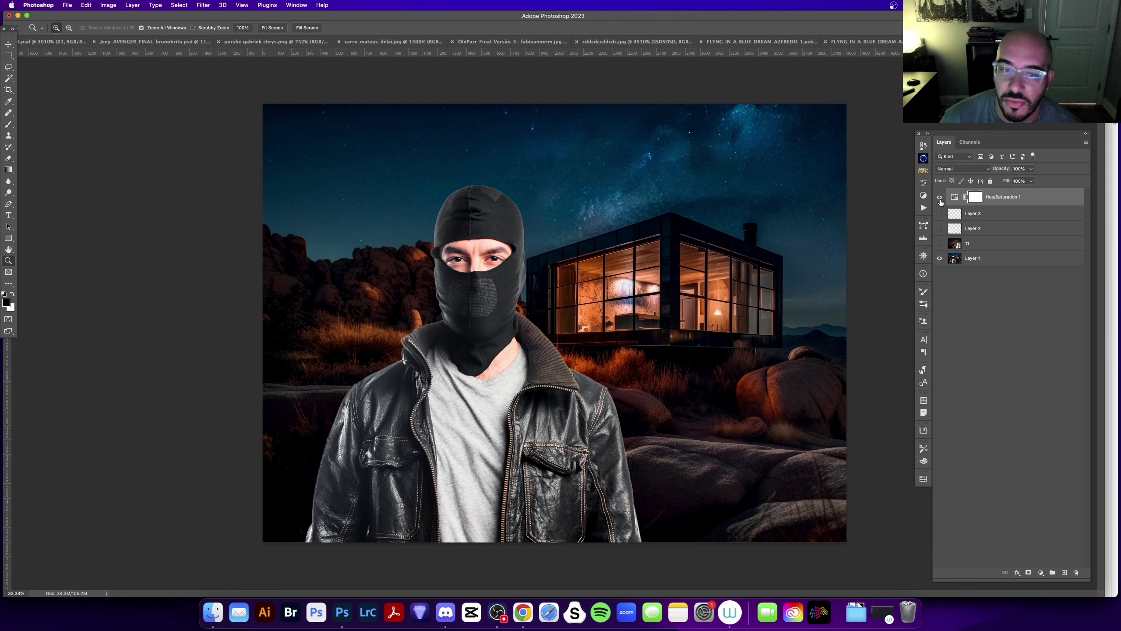
# - Zoom in to inspect the balaclava eye opening and the house beside the man
pyautogui.click(483, 320)
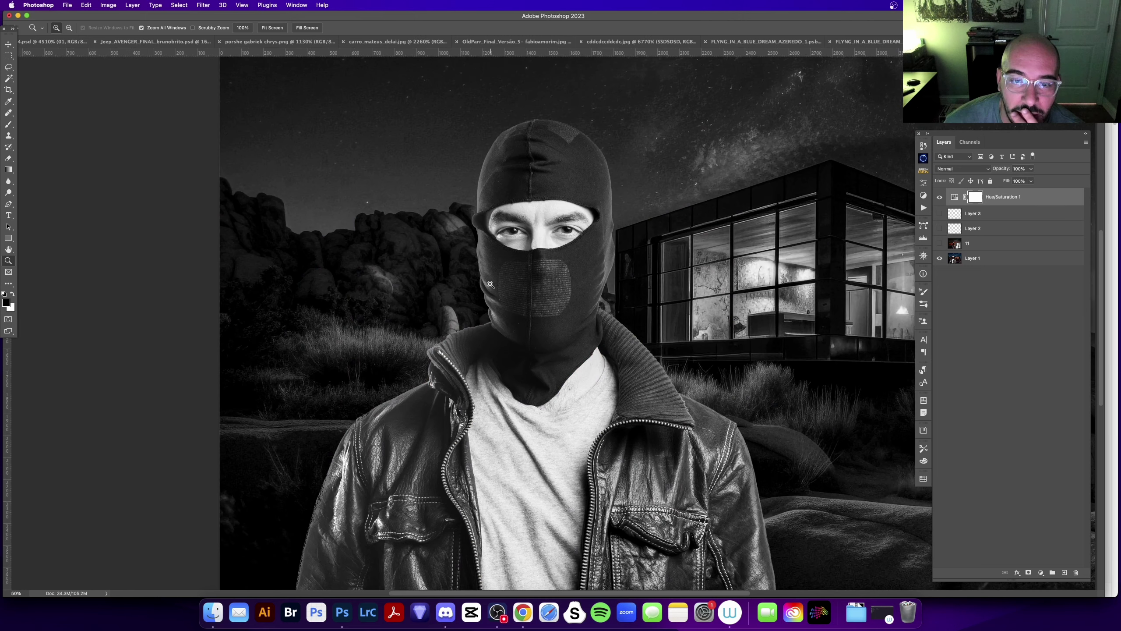
pyautogui.moveTo(541, 259); pyautogui.dragTo(498, 261)
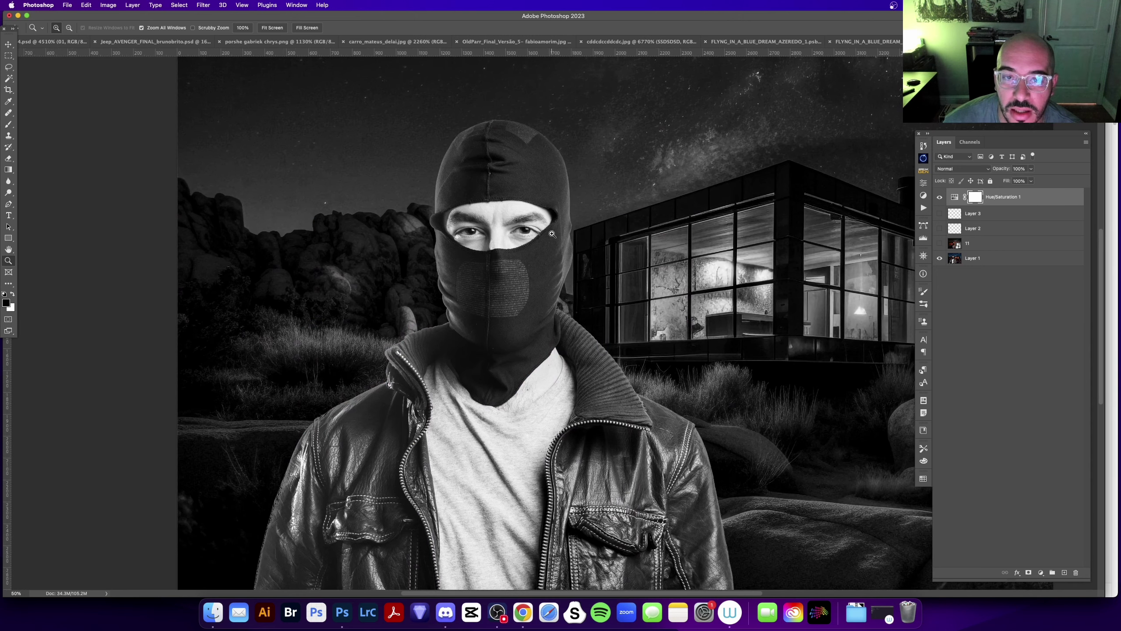
pyautogui.click(551, 234)
pyautogui.click(500, 241)
pyautogui.click(405, 234)
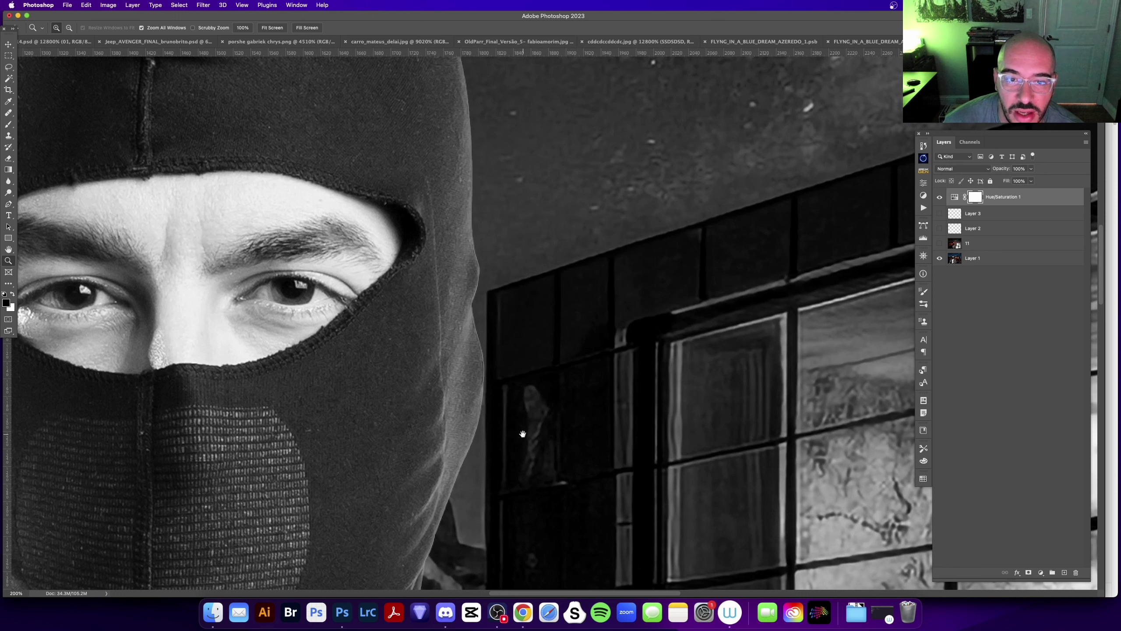
pyautogui.moveTo(523, 434)
pyautogui.mouseDown()
pyautogui.moveTo(592, 294)
pyautogui.moveTo(537, 309)
pyautogui.mouseUp()
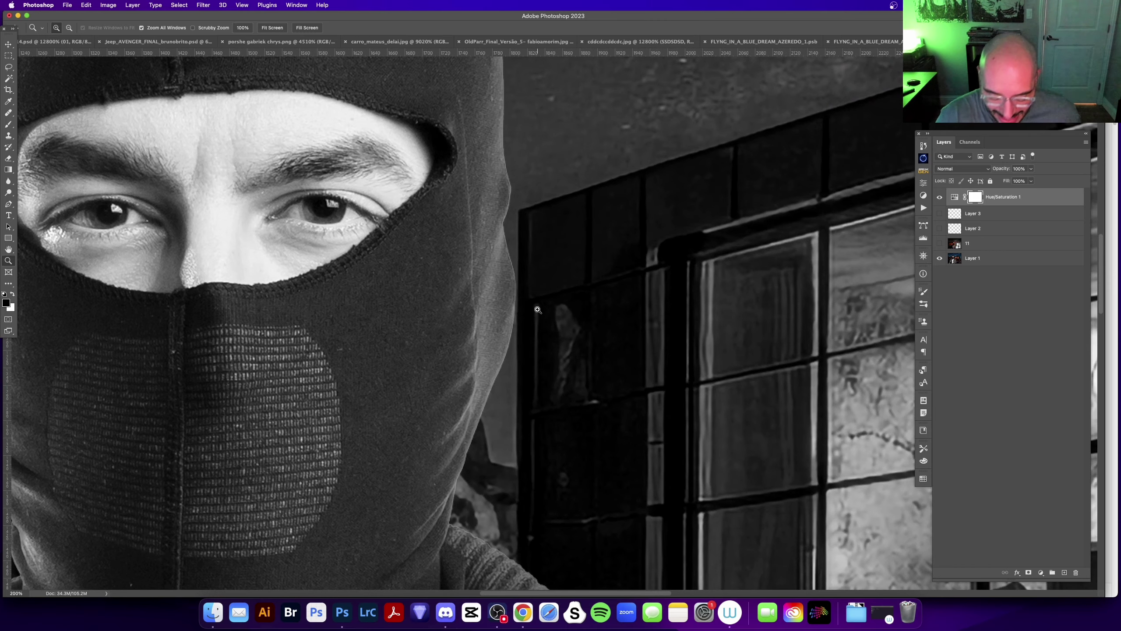
pyautogui.press('super+0')
pyautogui.click(578, 289)
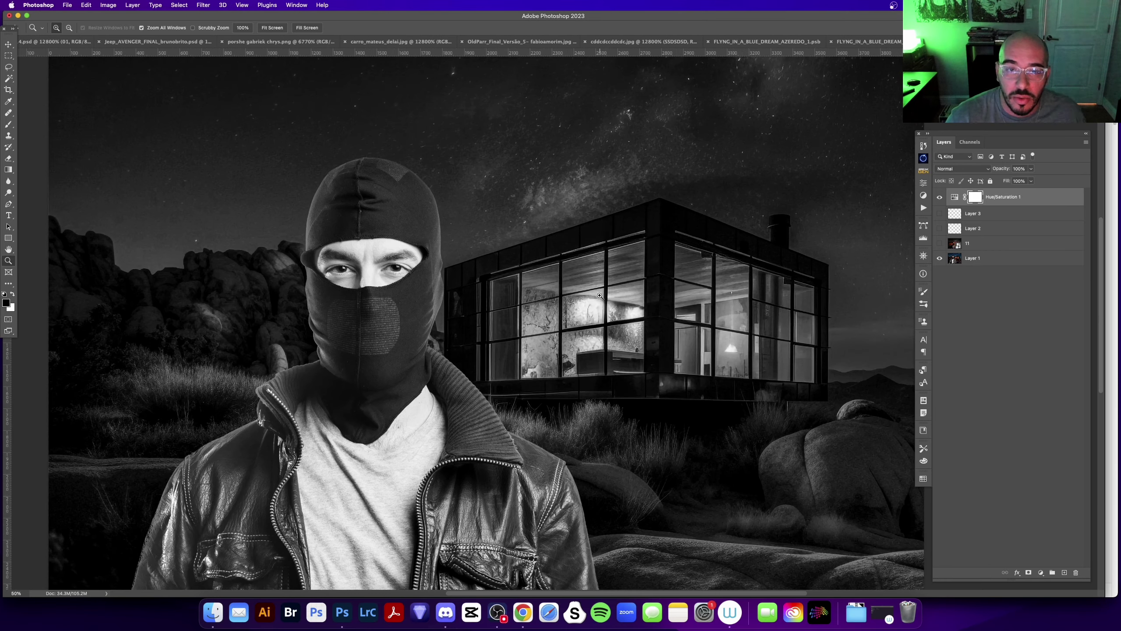
pyautogui.moveTo(592, 326)
pyautogui.mouseDown()
pyautogui.moveTo(602, 174)
pyautogui.moveTo(637, 191)
pyautogui.mouseUp()
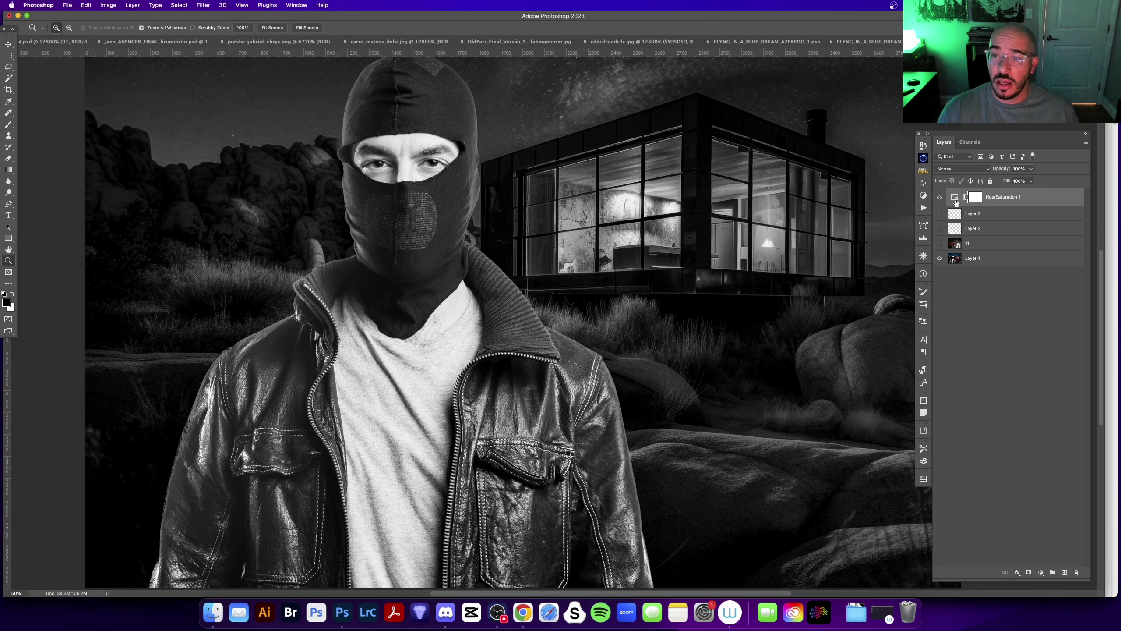
# - Fit the image, show layer 11 and hide Hue/Saturation 1 for the full-colour red grade
pyautogui.click(940, 198)
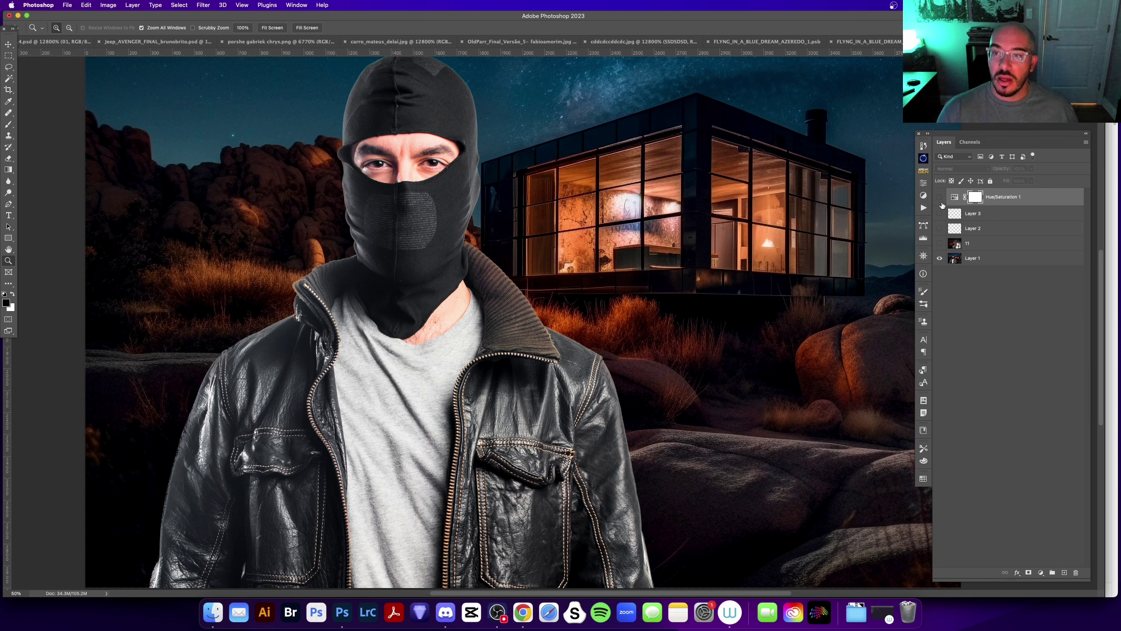
pyautogui.click(940, 197)
pyautogui.press('super+minus')
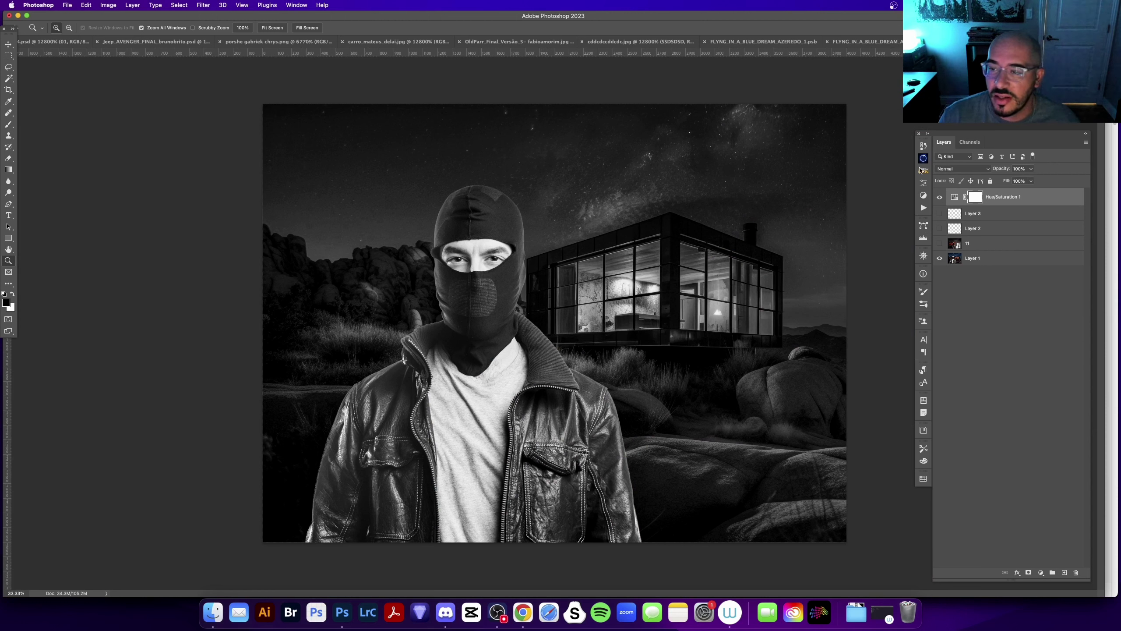
pyautogui.click(940, 243)
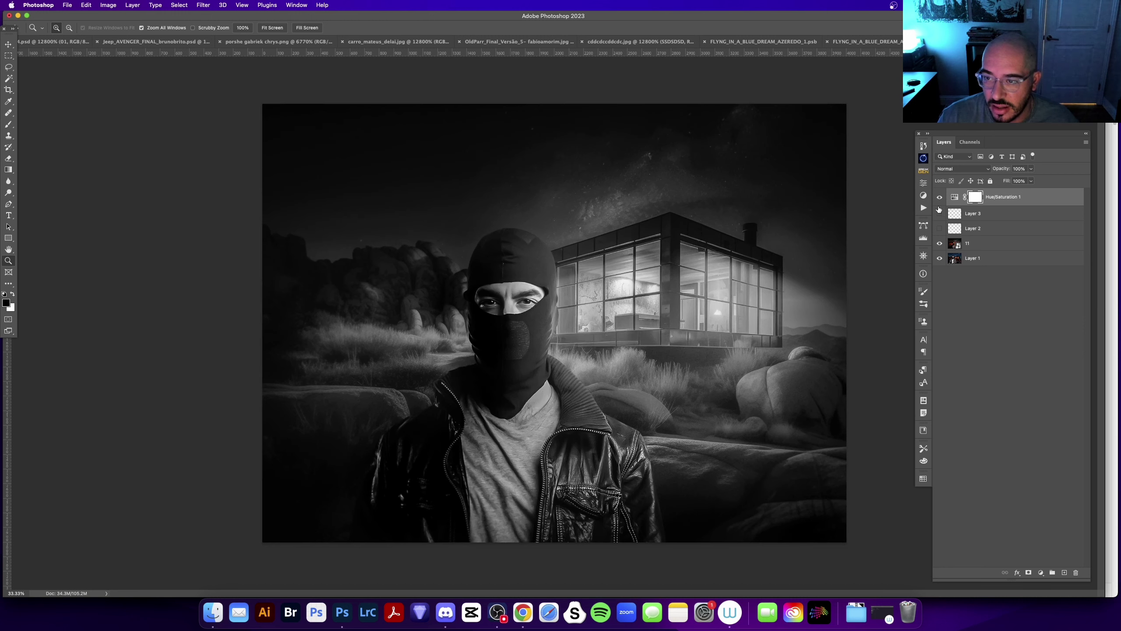
pyautogui.click(941, 197)
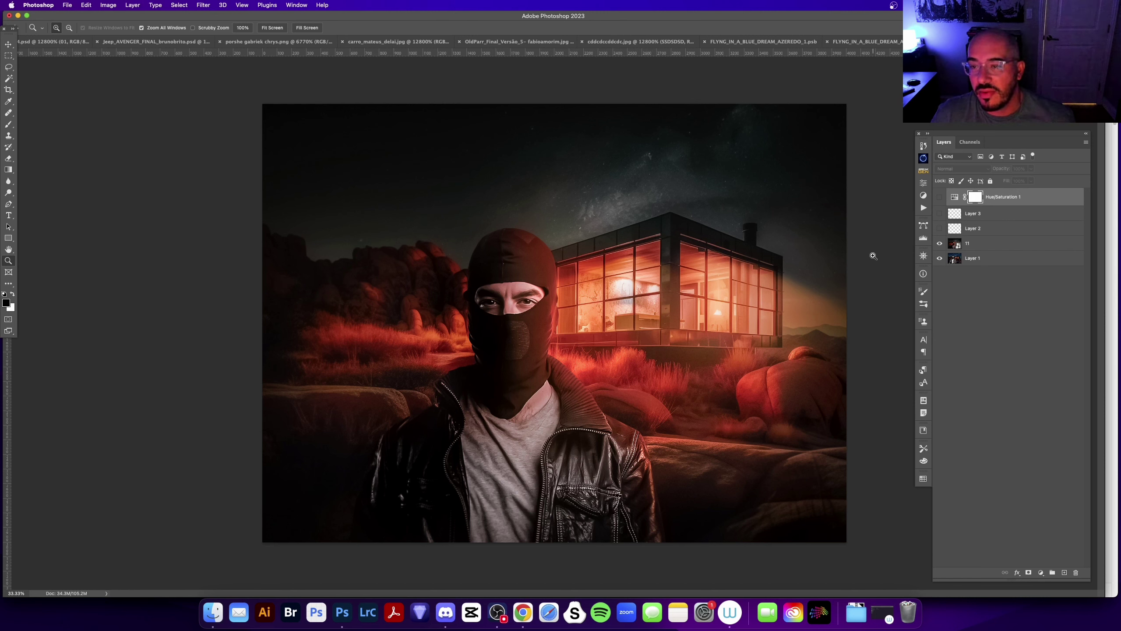
# - Add a Curves adjustment above layer 11 and marquee a rectangle over the torso and grass
pyautogui.click(977, 245)
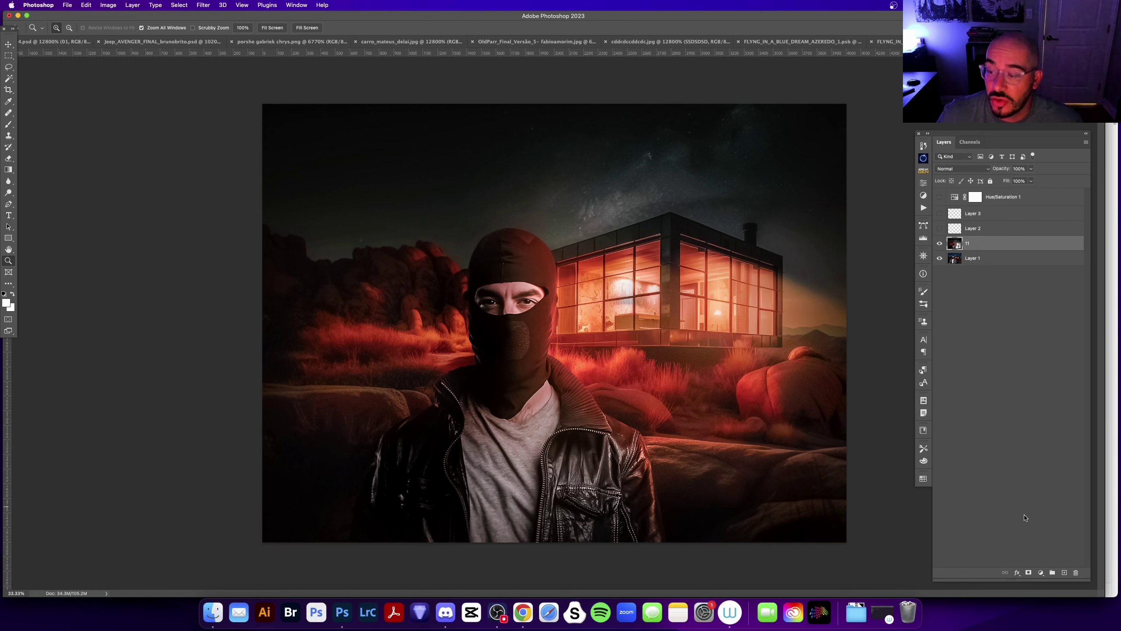
pyautogui.click(1041, 573)
pyautogui.click(1058, 499)
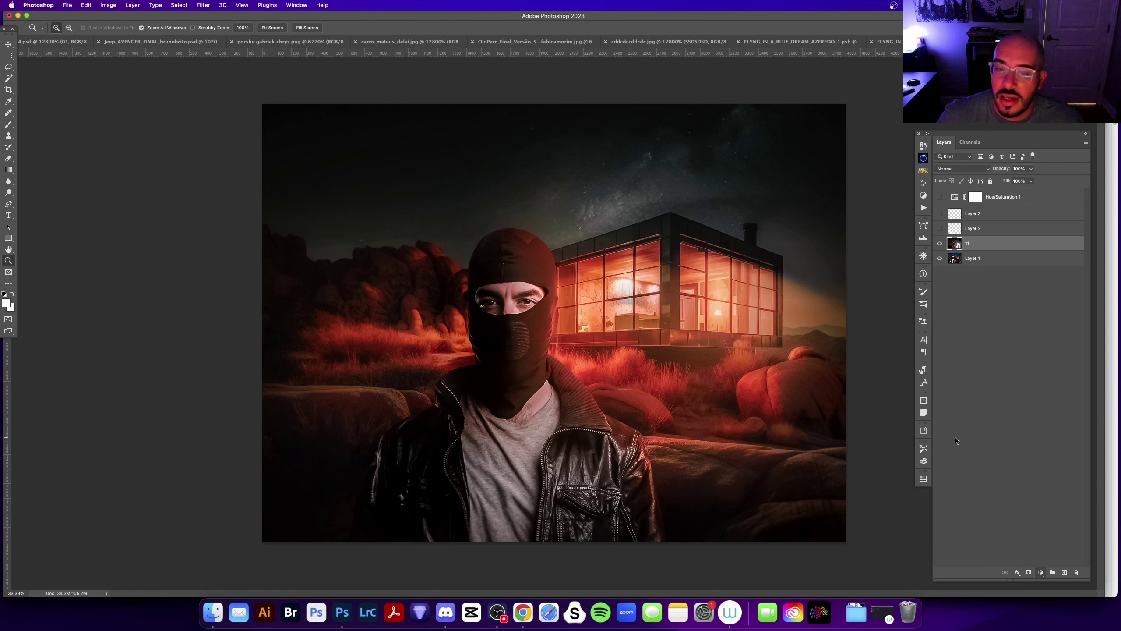
pyautogui.press('m')
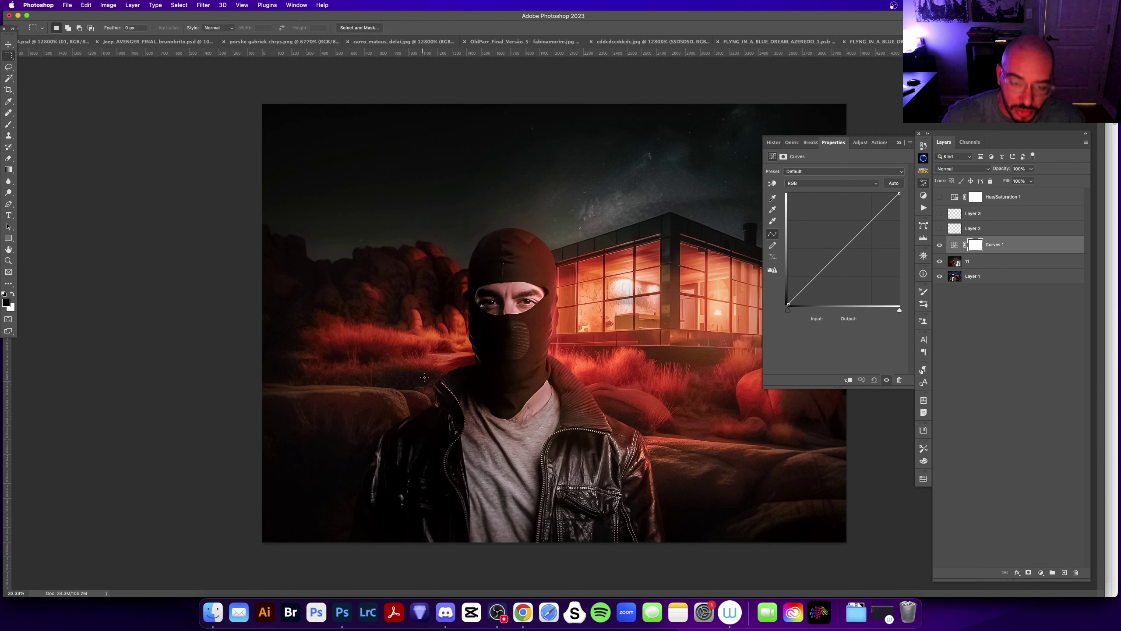
pyautogui.moveTo(343, 317); pyautogui.dragTo(694, 542)
# - Replace the Curves layer's default mask with one made from the rectangle, and check the mask
pyautogui.rightClick(976, 248)
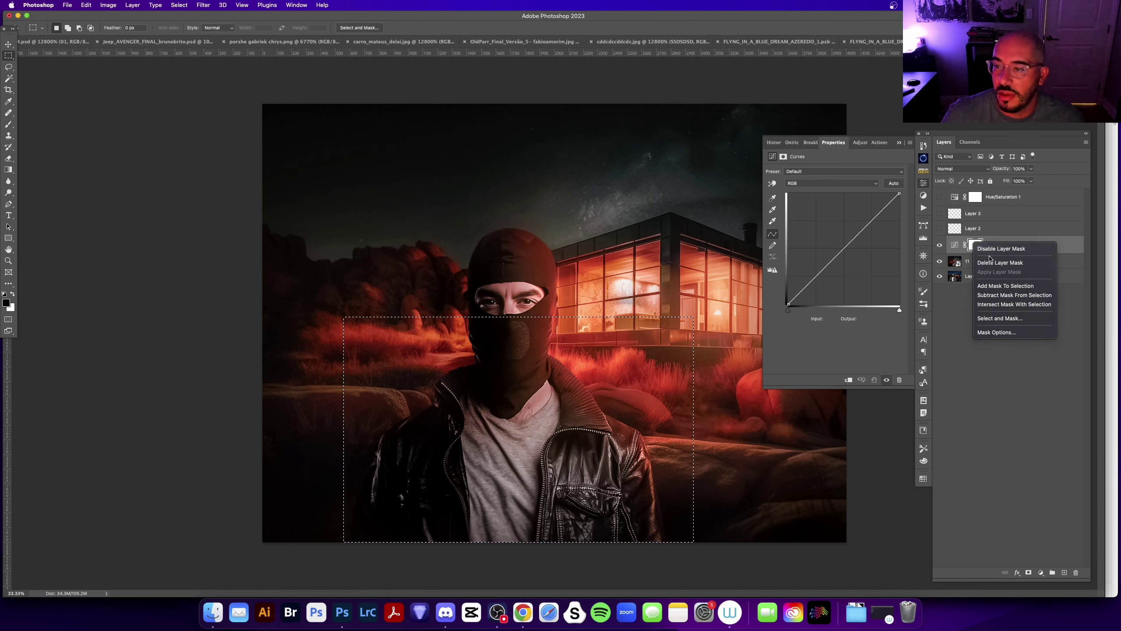
pyautogui.press('Escape')
pyautogui.rightClick(978, 248)
pyautogui.click(993, 265)
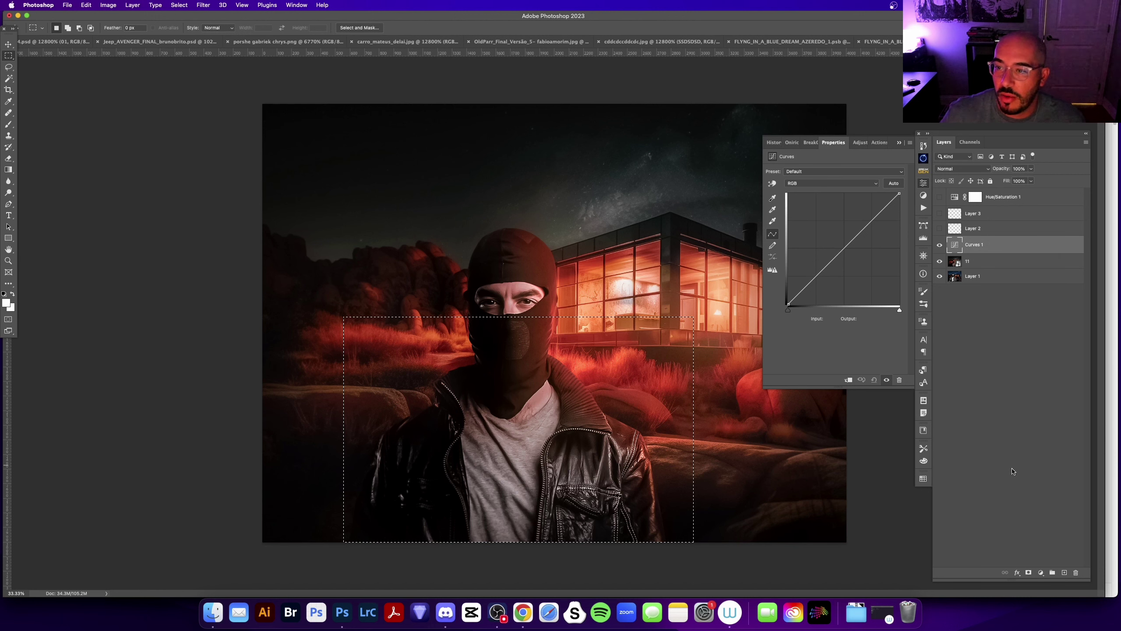
pyautogui.click(1029, 572)
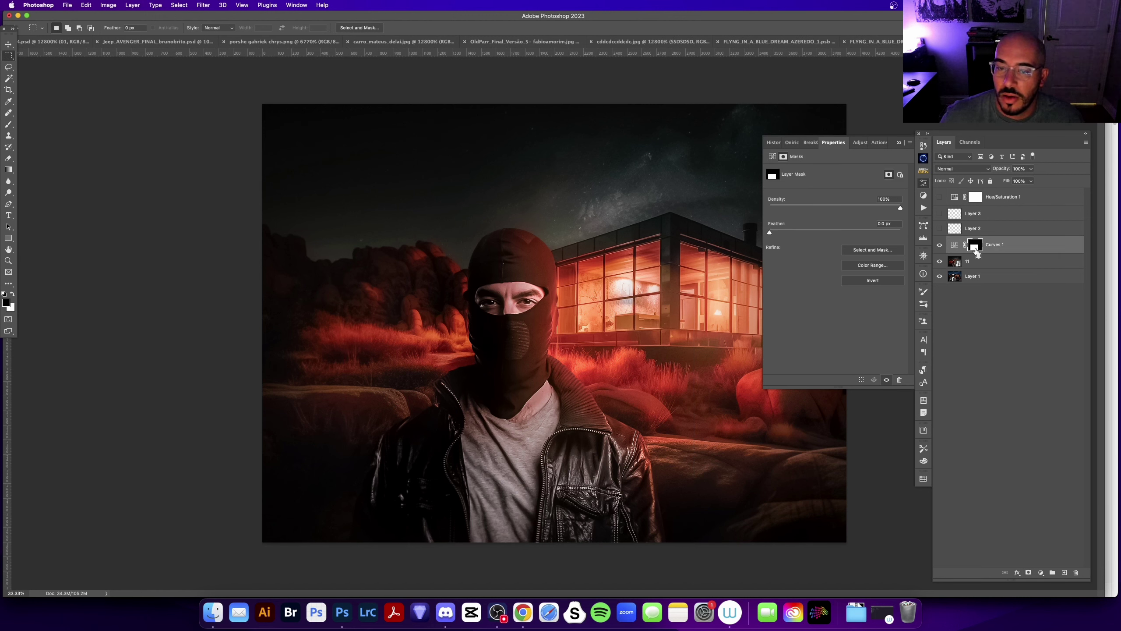
pyautogui.keyDown('super'); pyautogui.click(975, 246); pyautogui.keyUp('super')
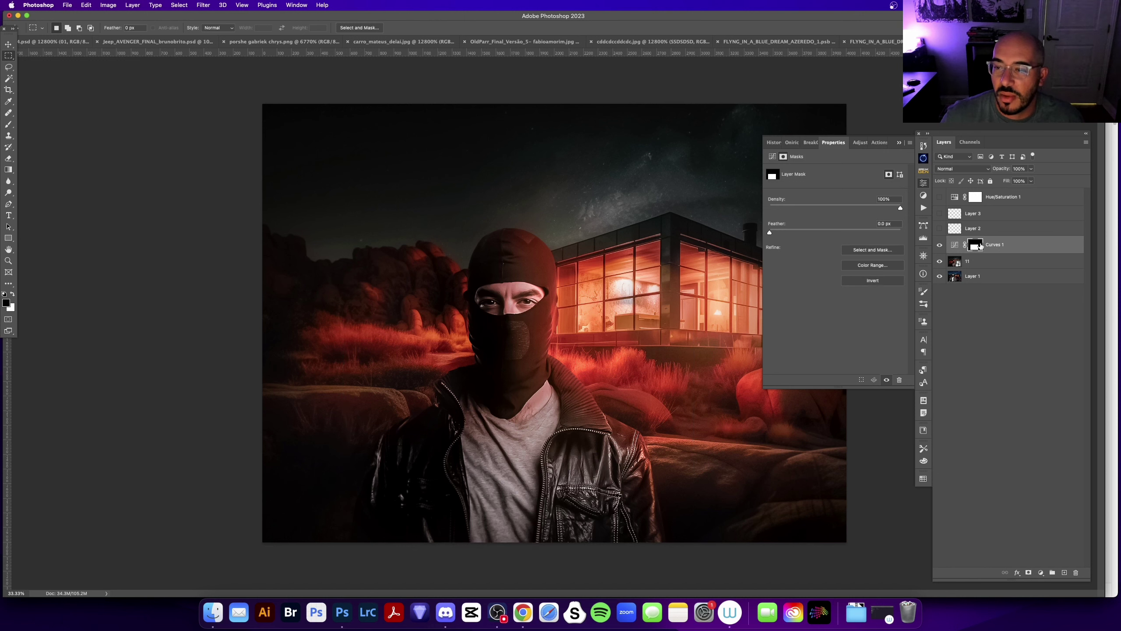
pyautogui.keyDown('alt'); pyautogui.click(974, 247); pyautogui.keyUp('alt')
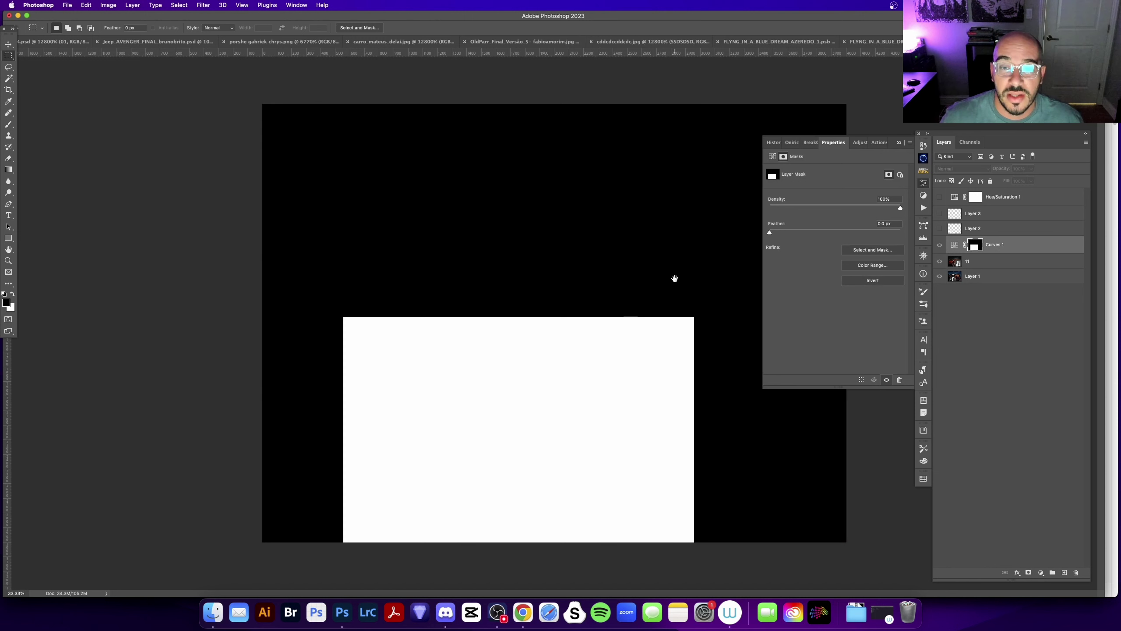
pyautogui.click(899, 143)
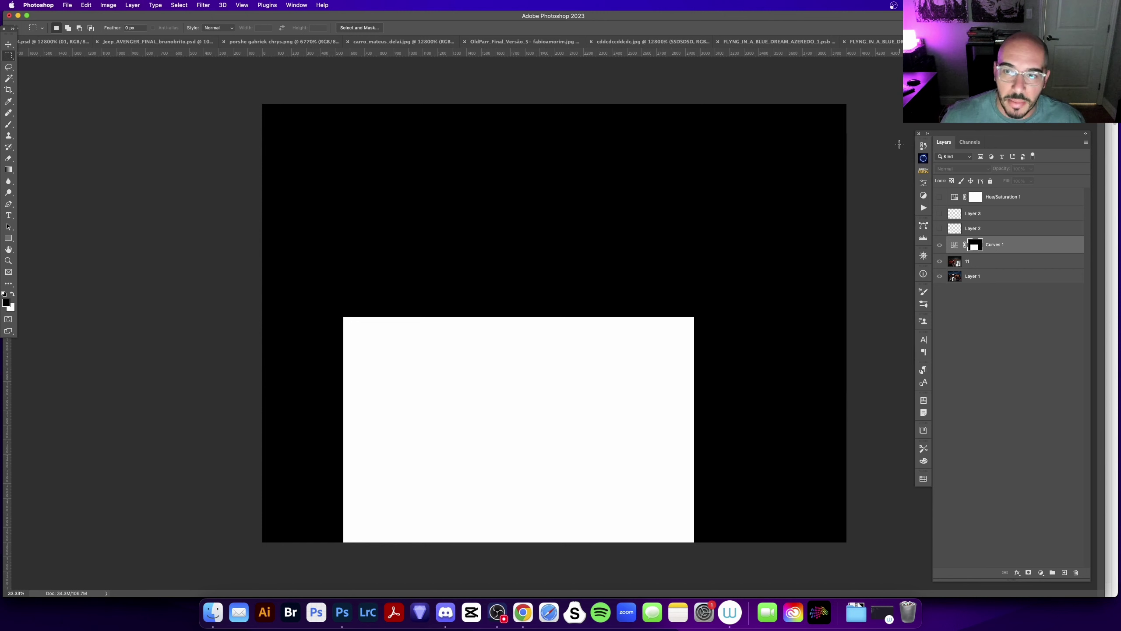
pyautogui.keyDown('alt'); pyautogui.click(974, 247); pyautogui.keyUp('alt')
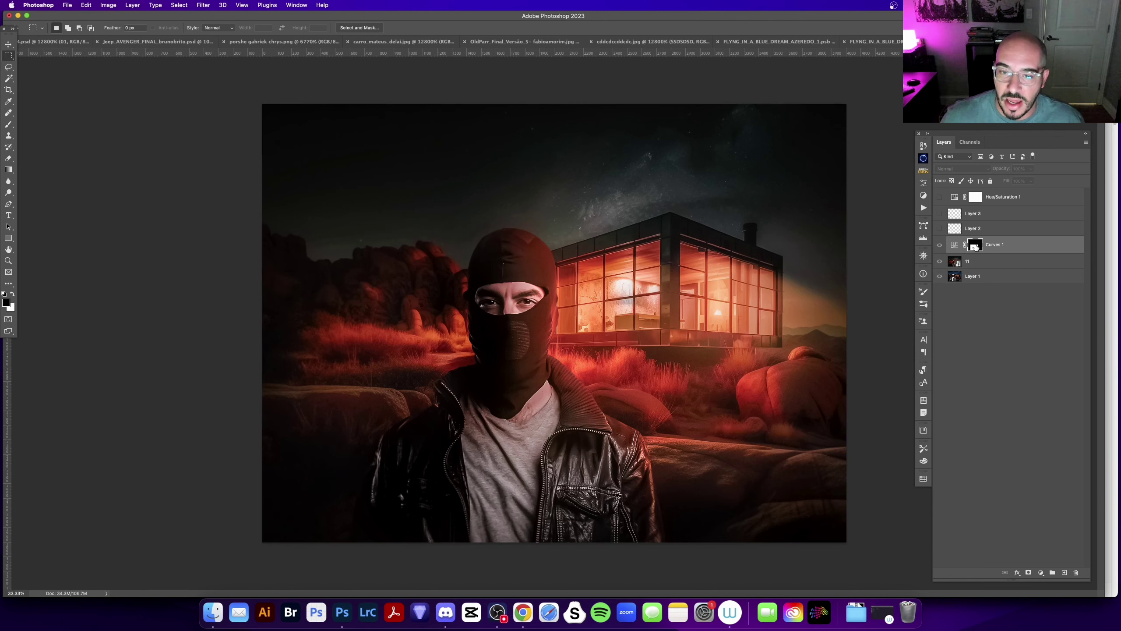
pyautogui.click(137, 11)
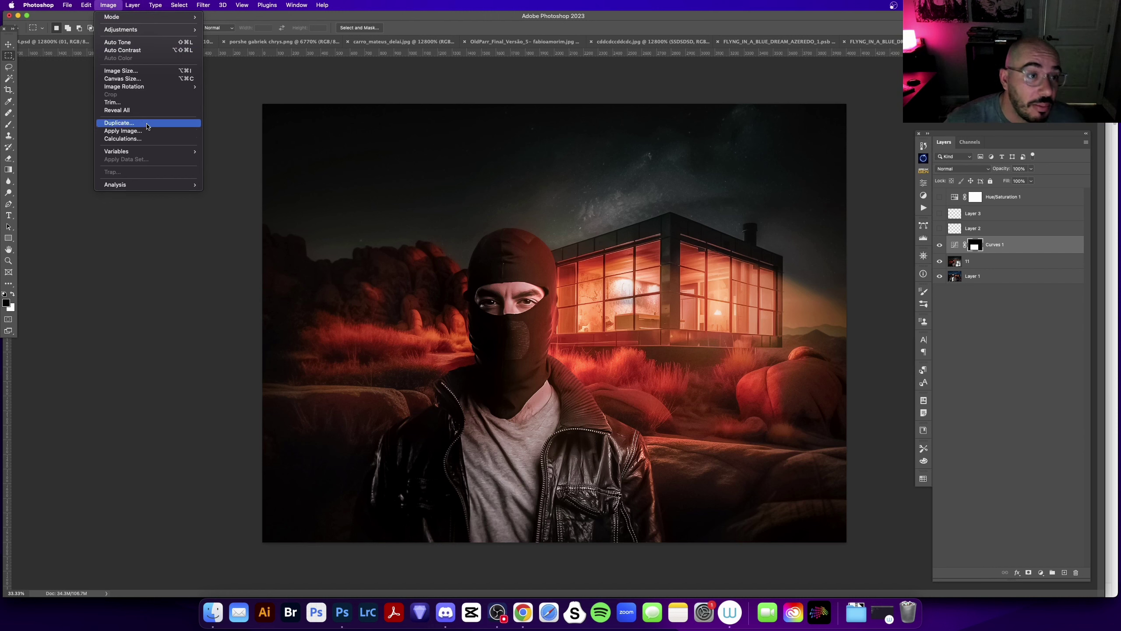
# - Apply the image onto the Curves 1 mask and view the mask alone, zoomed in
pyautogui.click(672, 256)
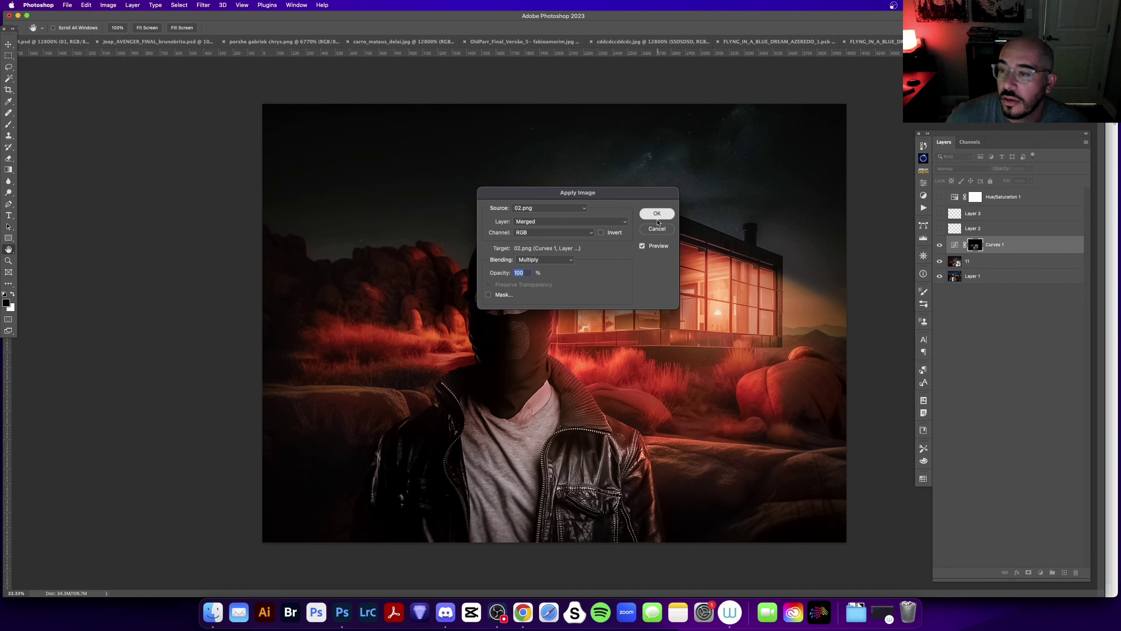
pyautogui.click(658, 221)
pyautogui.keyDown('alt'); pyautogui.click(976, 248); pyautogui.keyUp('alt')
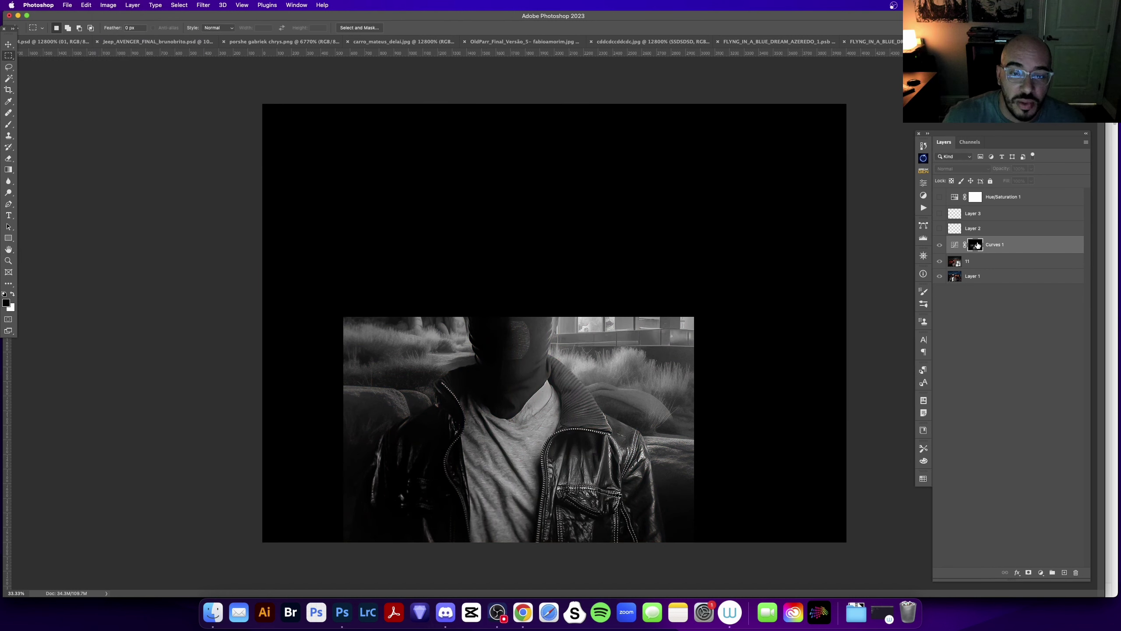
pyautogui.press('z')
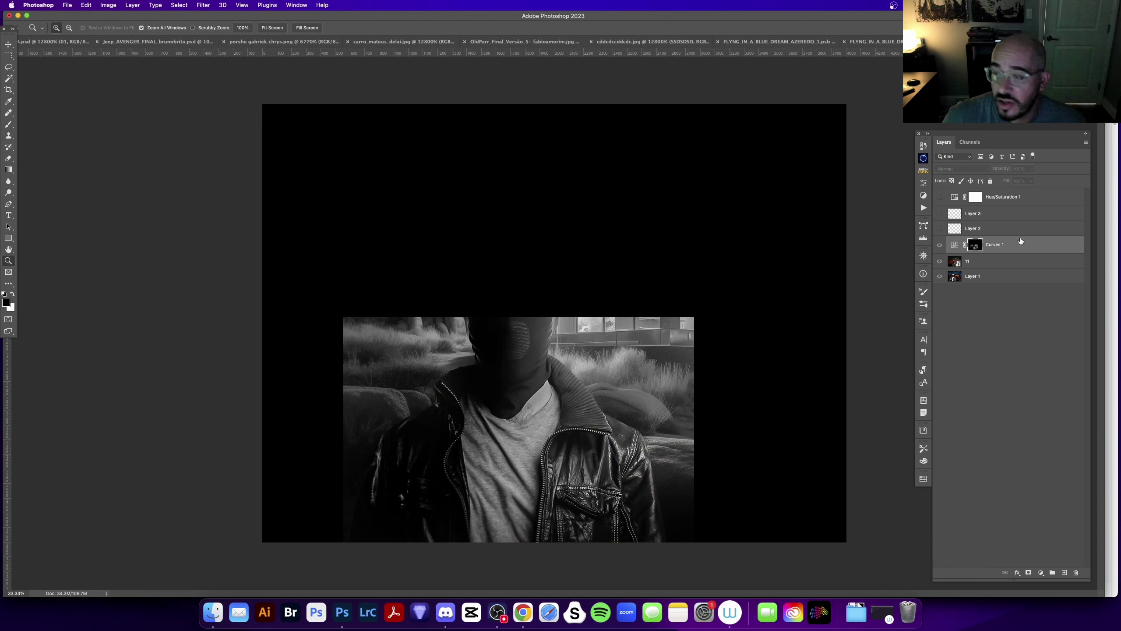
pyautogui.press('super+equal')
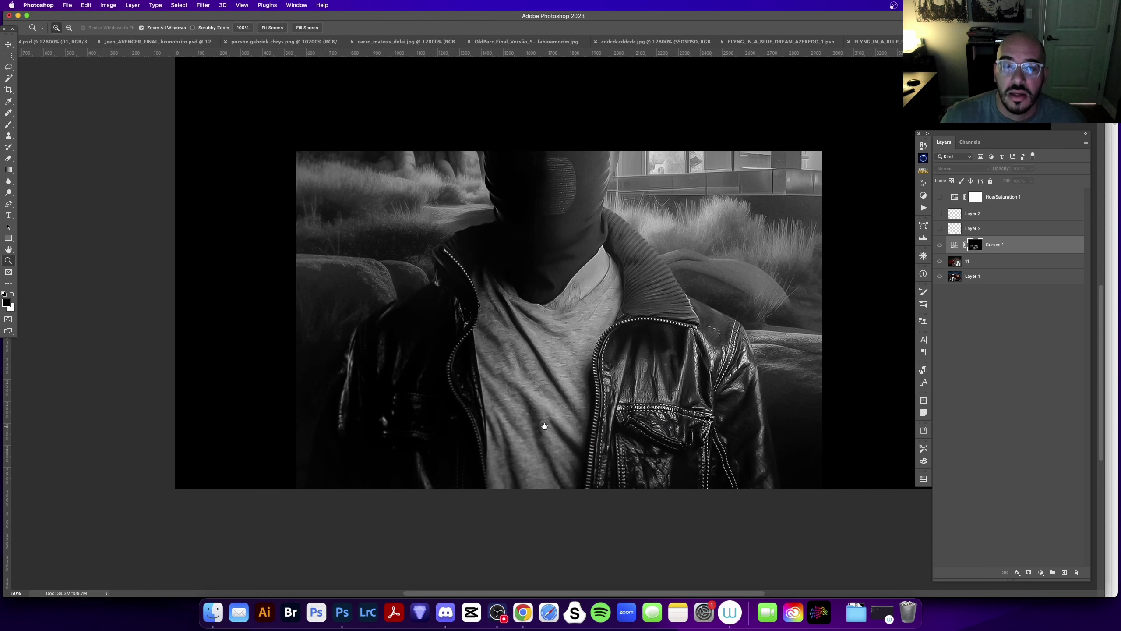
pyautogui.moveTo(545, 426); pyautogui.dragTo(514, 451)
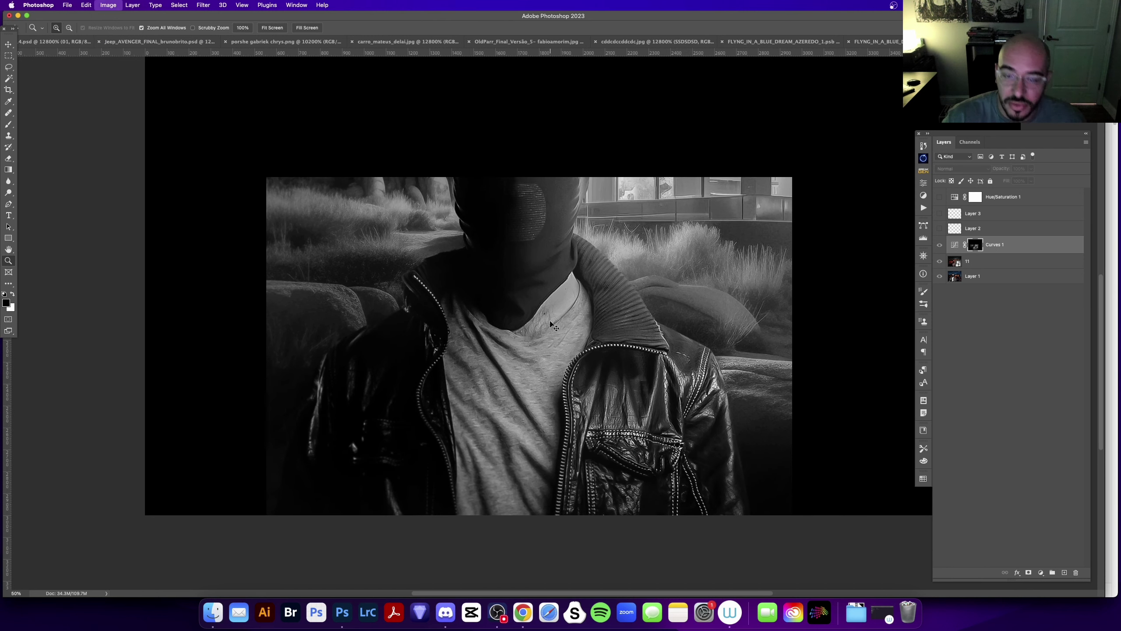
# - Brighten the Curves 1 mask with Levels by pulling the highlight and midtone sliders in
pyautogui.press('super+l')
pyautogui.moveTo(837, 62); pyautogui.dragTo(892, 97)
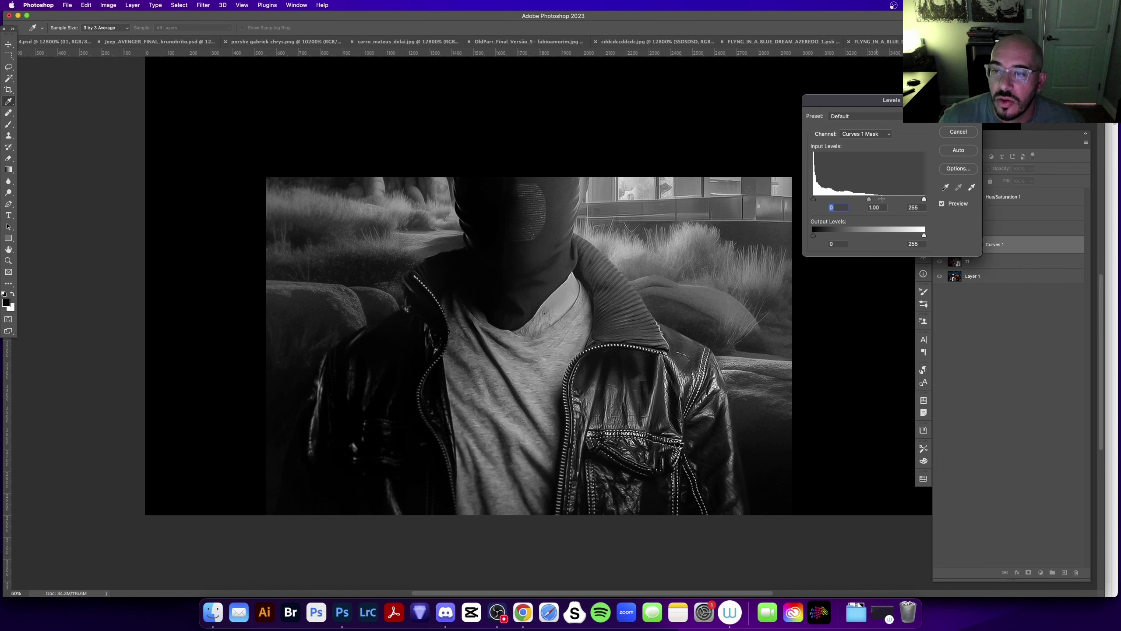
pyautogui.moveTo(923, 199); pyautogui.dragTo(869, 199)
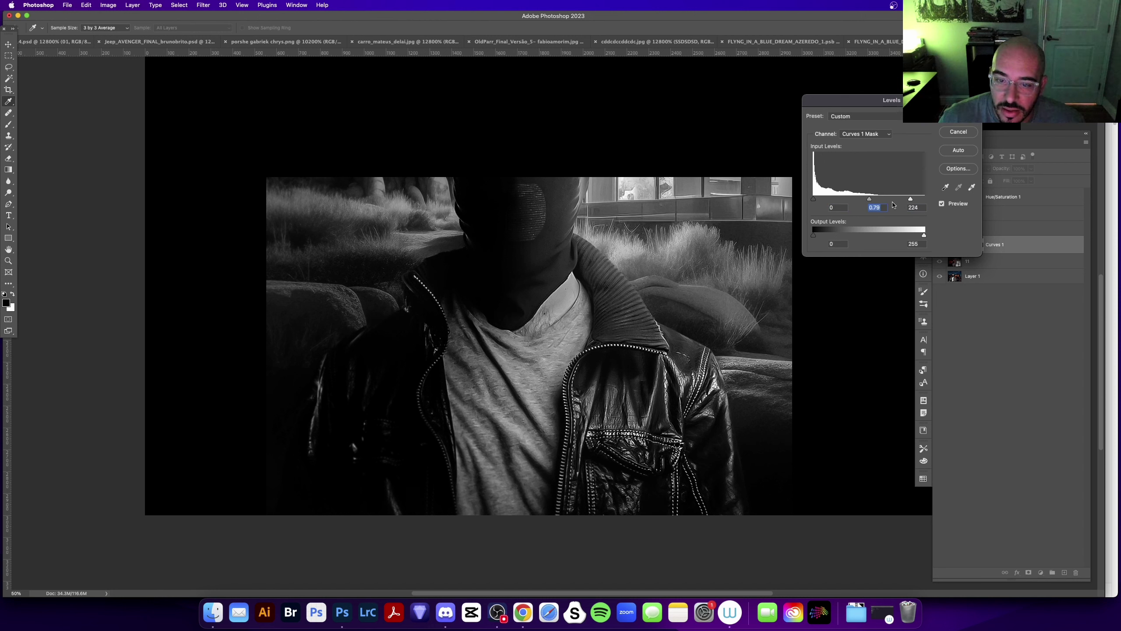
pyautogui.moveTo(909, 199); pyautogui.dragTo(870, 200)
pyautogui.click(869, 200)
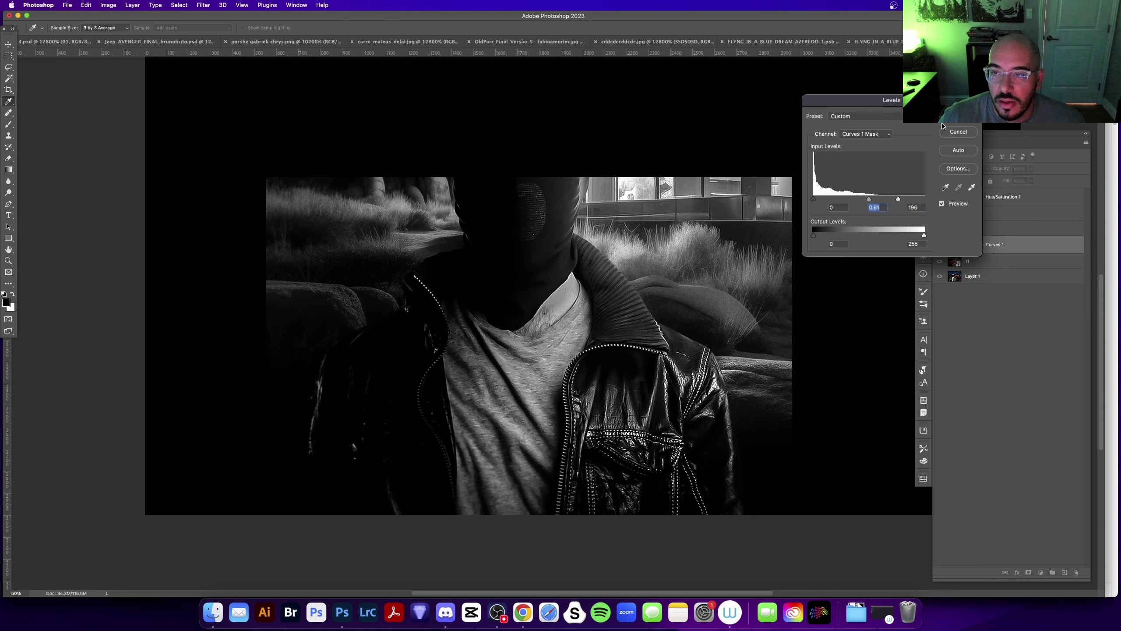
pyautogui.click(956, 116)
pyautogui.press('z')
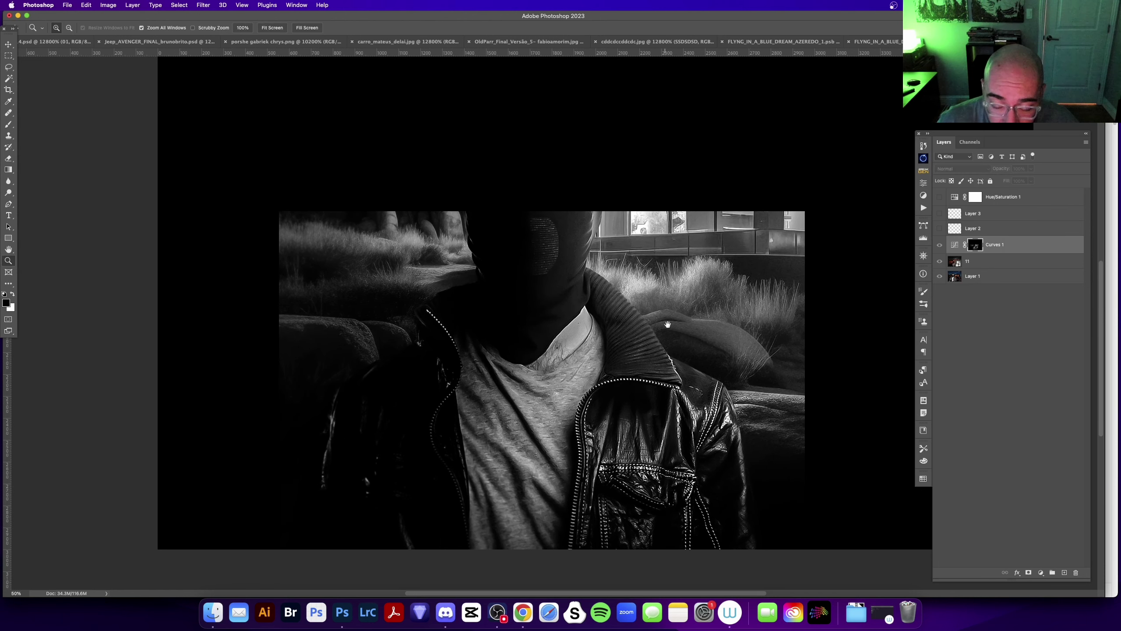
pyautogui.moveTo(671, 325); pyautogui.dragTo(643, 314)
# - Return to the composite and put Curves 1 into a new Group 1 with a layer mask
pyautogui.keyDown('alt'); pyautogui.click(980, 246); pyautogui.keyUp('alt')
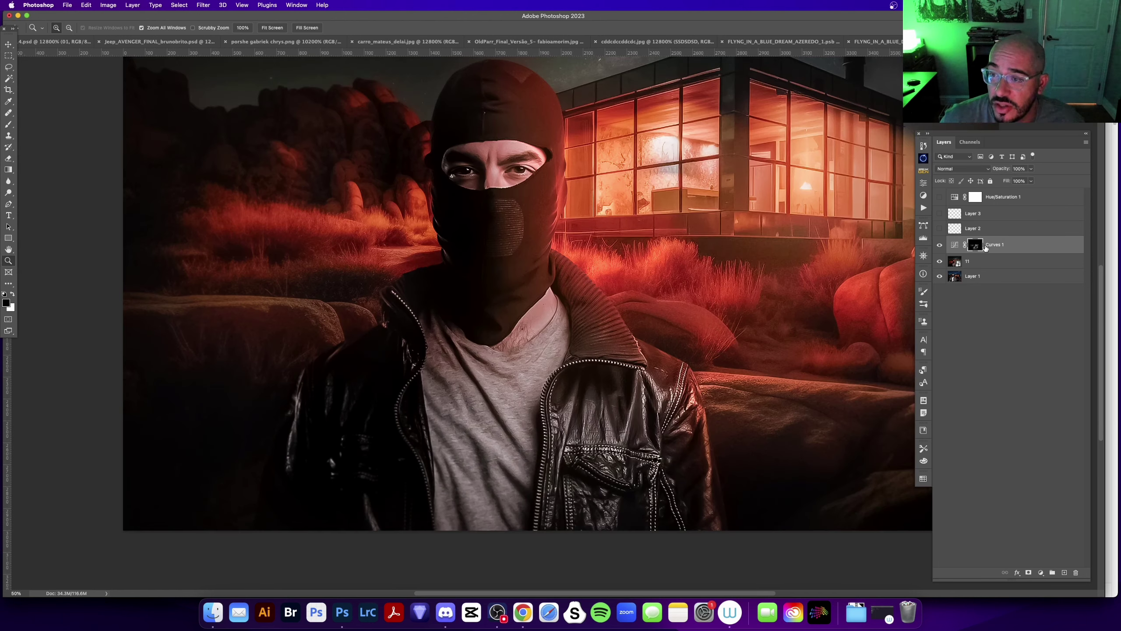
pyautogui.hotkey('ctrl', 'g')
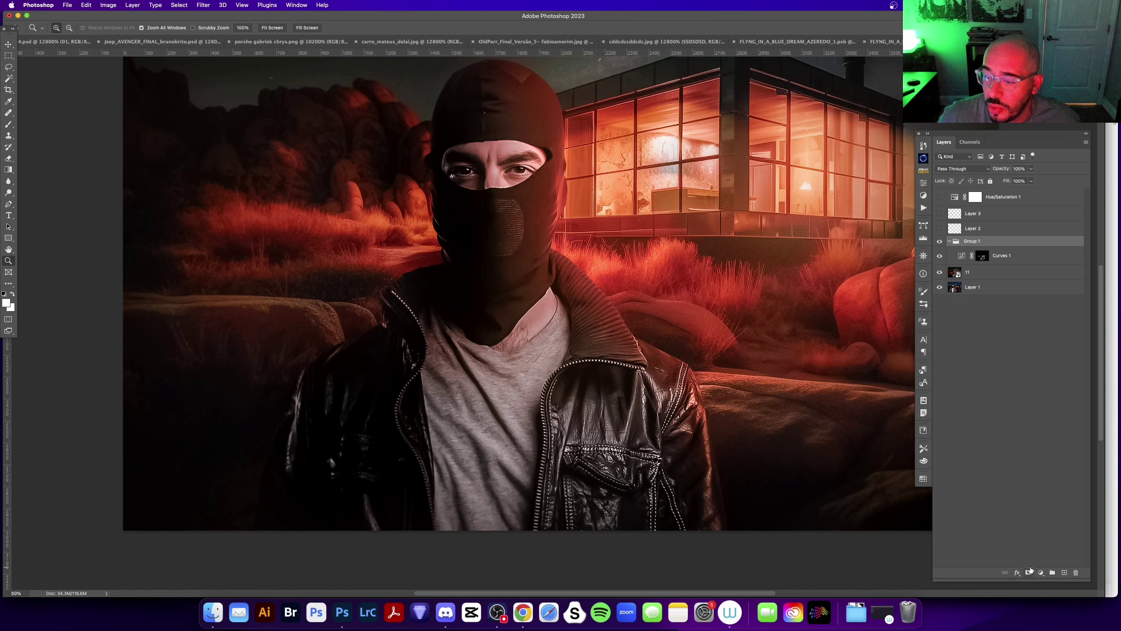
pyautogui.click(1028, 573)
# - Reshape Curves 1 to darken the masked area, adjusting the red and blue channel curves
pyautogui.doubleClick(958, 259)
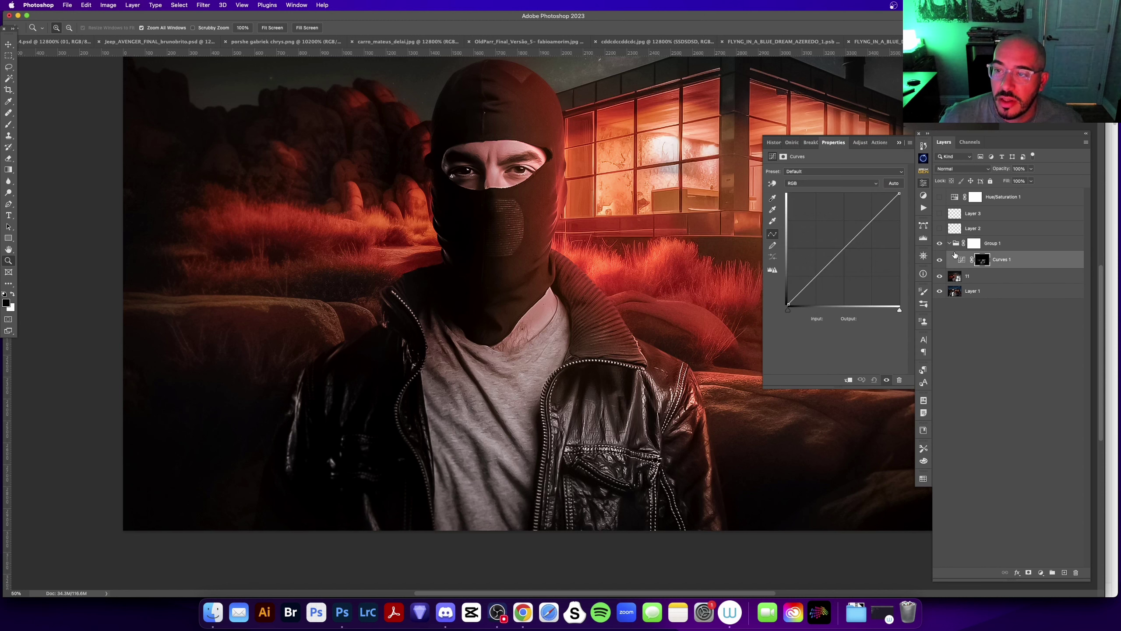
pyautogui.moveTo(839, 248); pyautogui.dragTo(860, 266)
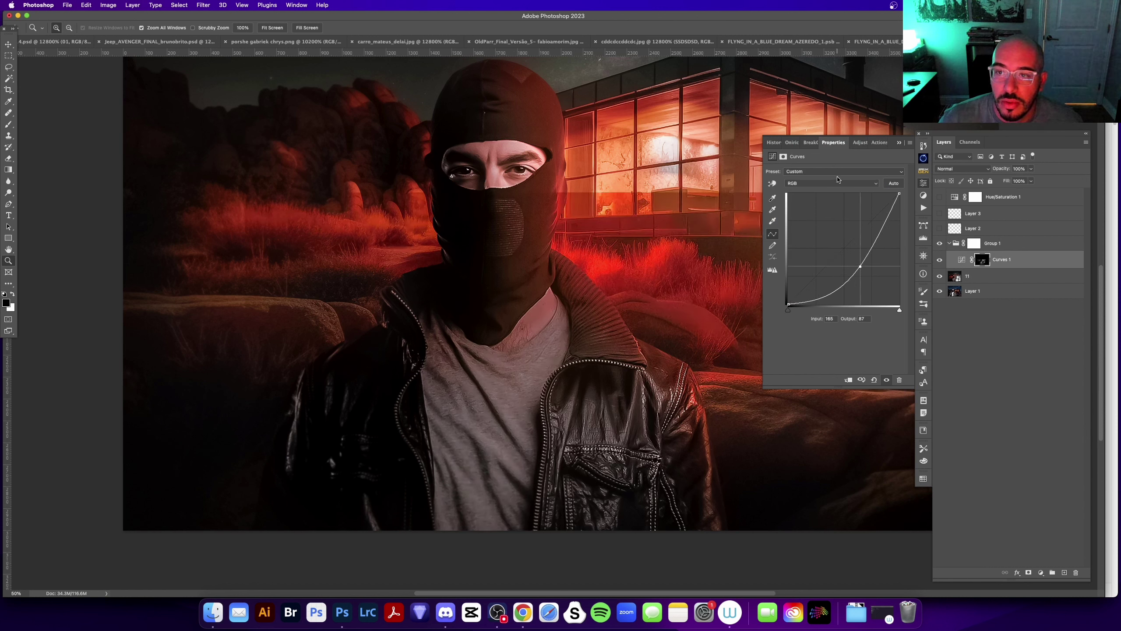
pyautogui.click(838, 182)
pyautogui.click(836, 193)
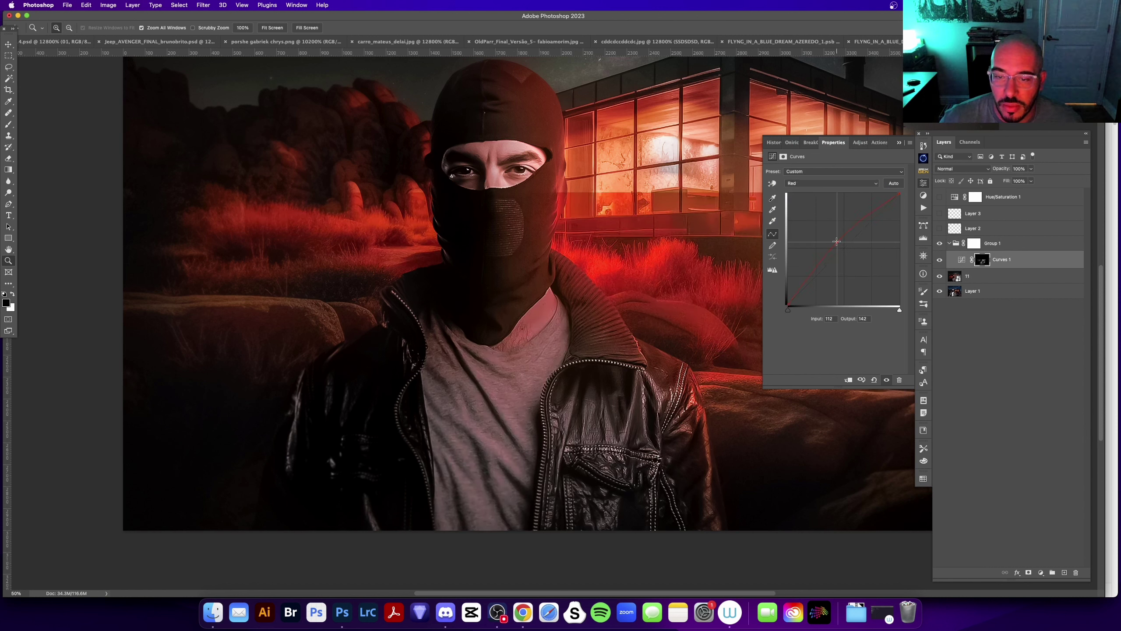
pyautogui.press('Delete')
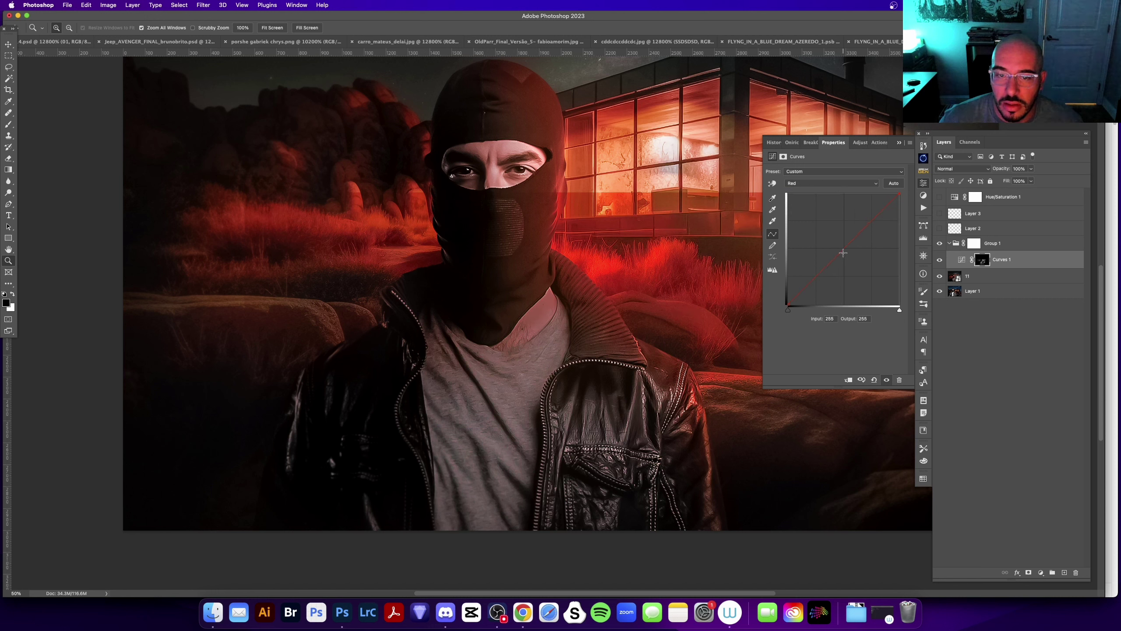
pyautogui.click(842, 251)
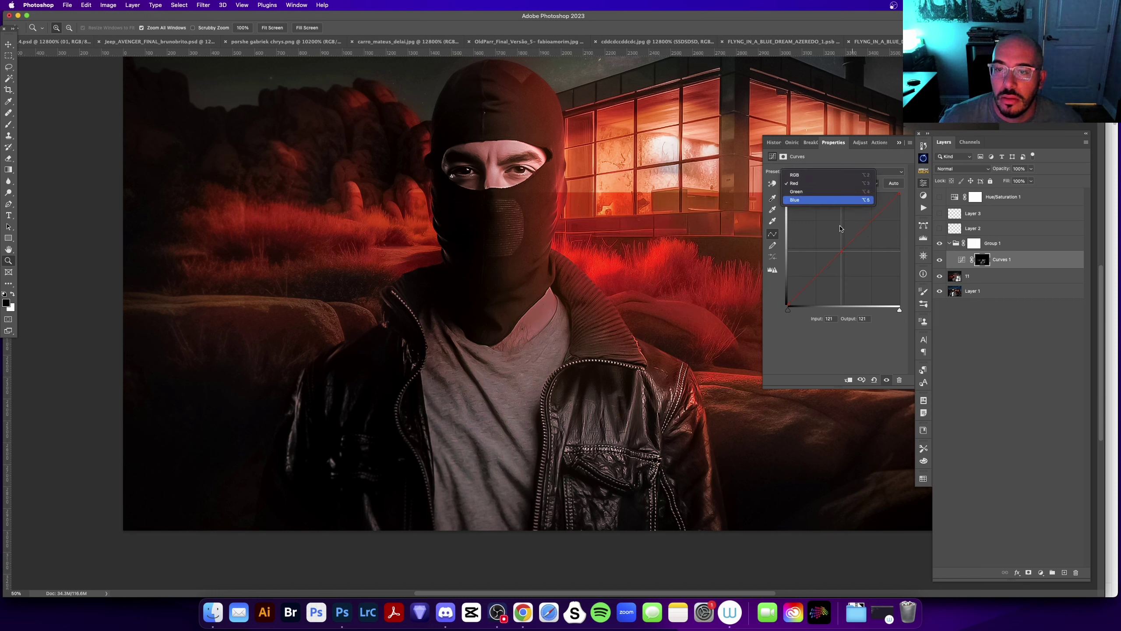
pyautogui.moveTo(842, 251); pyautogui.dragTo(840, 259)
# - Select Group 1's layer mask and turn it solid black
pyautogui.click(980, 244)
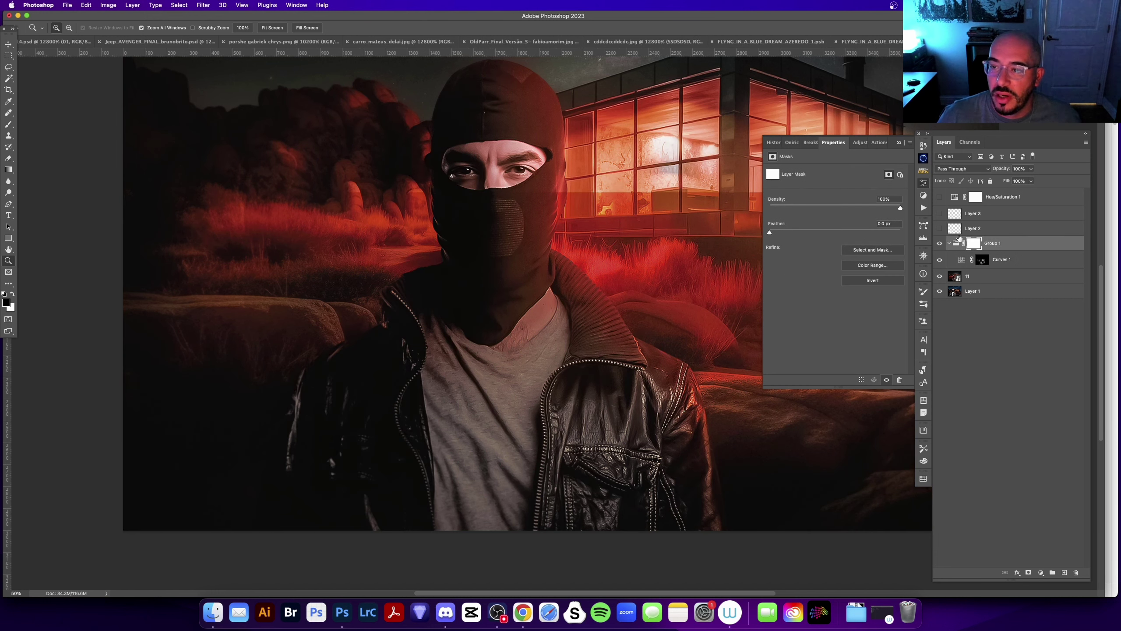
pyautogui.click(974, 244)
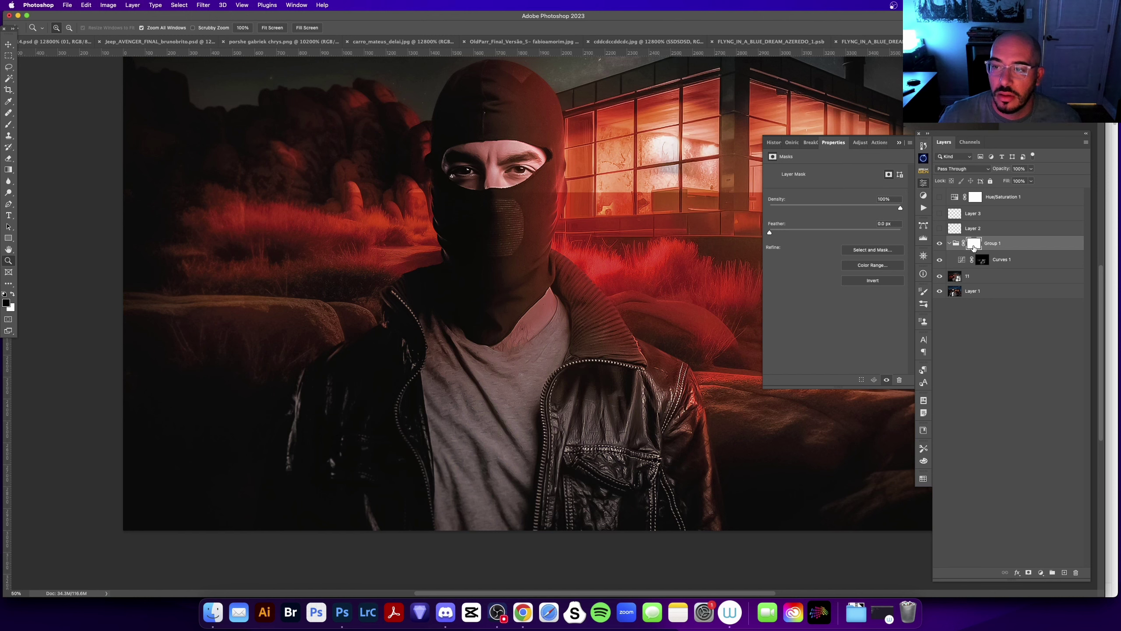
pyautogui.rightClick(976, 248)
pyautogui.click(999, 262)
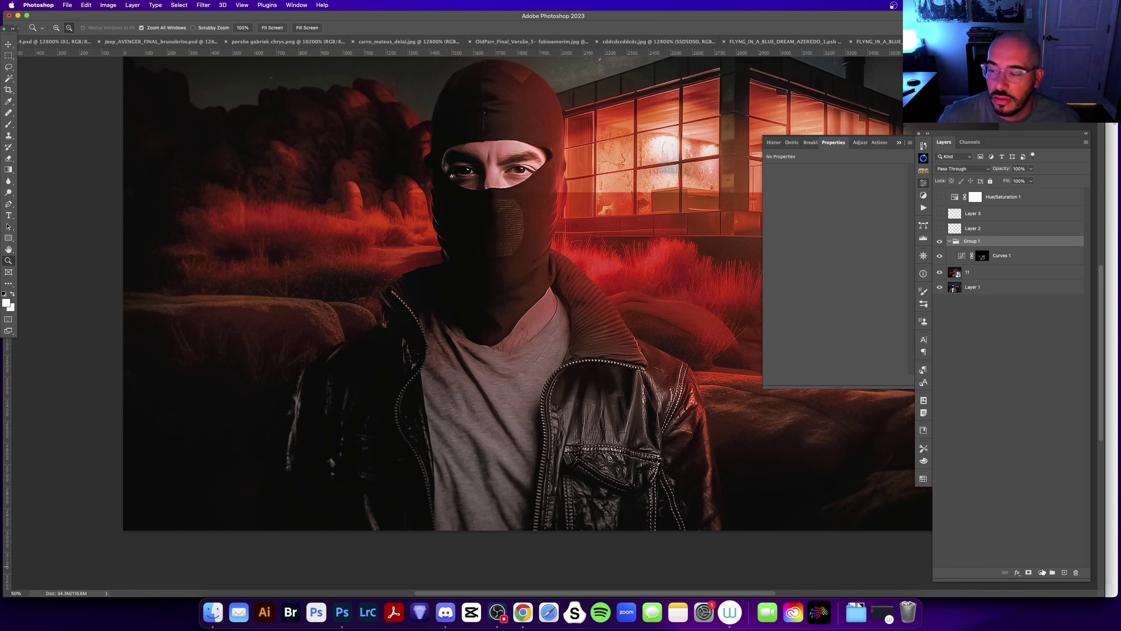
# - Set up a 300 px Brush with white foreground for painting on Group 1's mask
pyautogui.keyDown('alt'); pyautogui.click(1028, 573); pyautogui.keyUp('alt')
pyautogui.press('b')
pyautogui.press('x')
pyautogui.scroll(2, 522, 325)
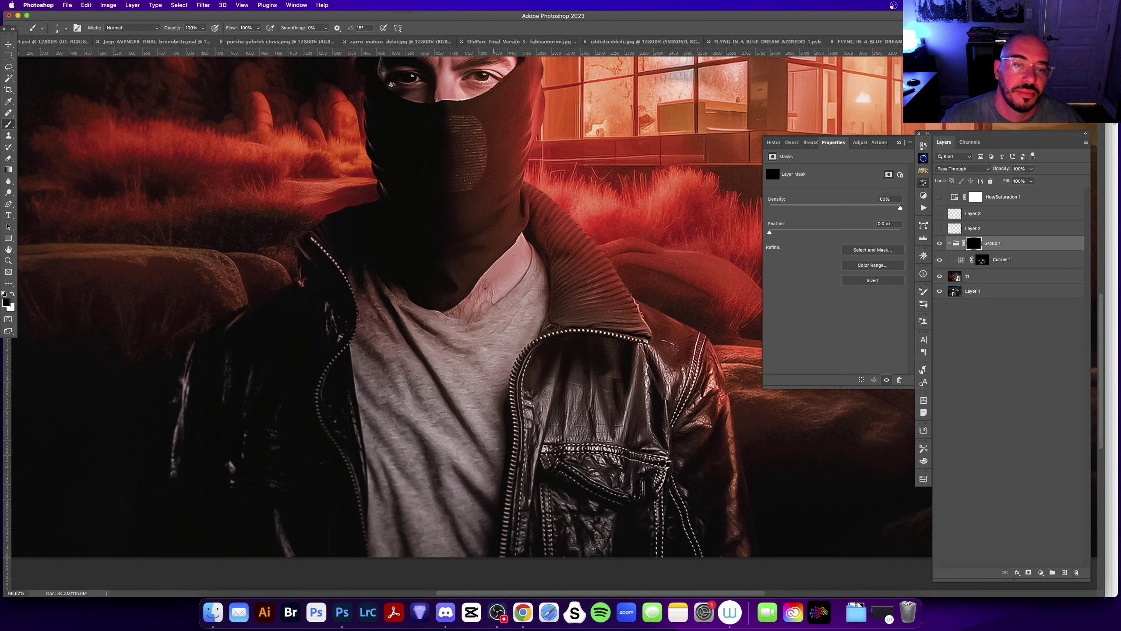
pyautogui.press('p')
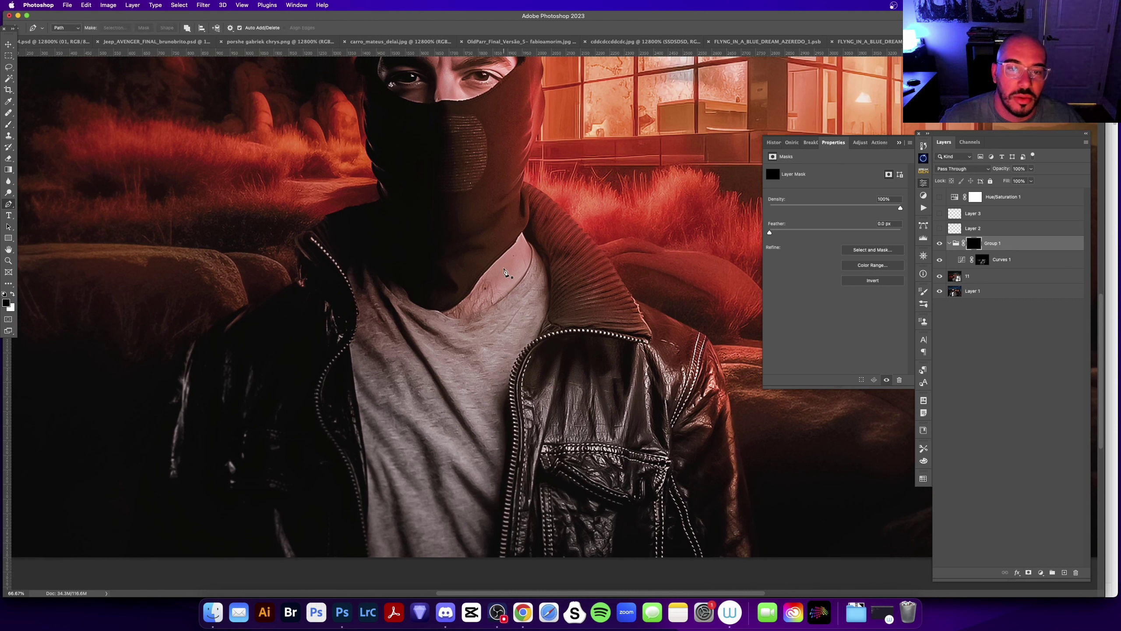
pyautogui.press('b')
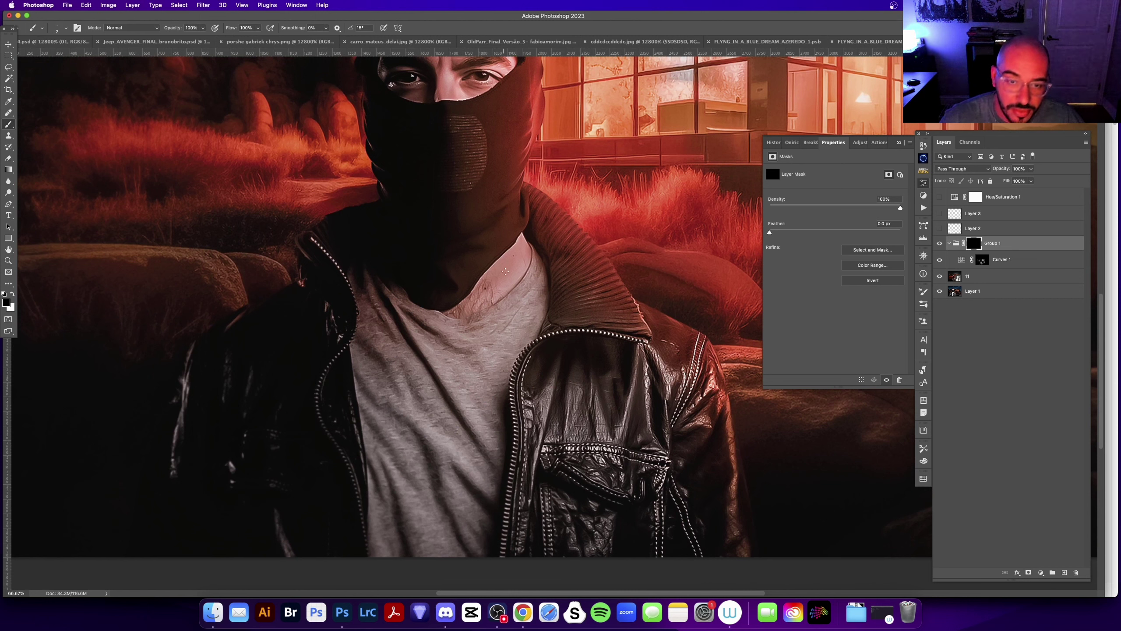
pyautogui.press(']')
pyautogui.press(']')
pyautogui.press(']')
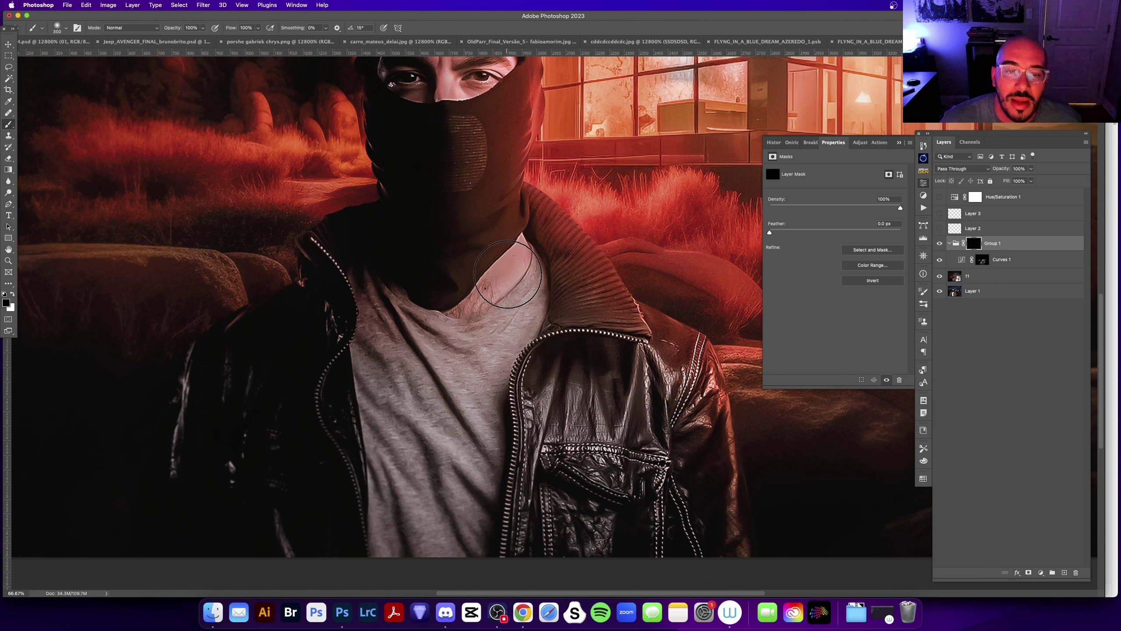
pyautogui.press('x')
# - Paint white over the neck and both jacket sides, then lower brush opacity to 30%
pyautogui.moveTo(486, 287)
pyautogui.mouseDown()
pyautogui.moveTo(502, 281)
pyautogui.moveTo(388, 331)
pyautogui.mouseUp()
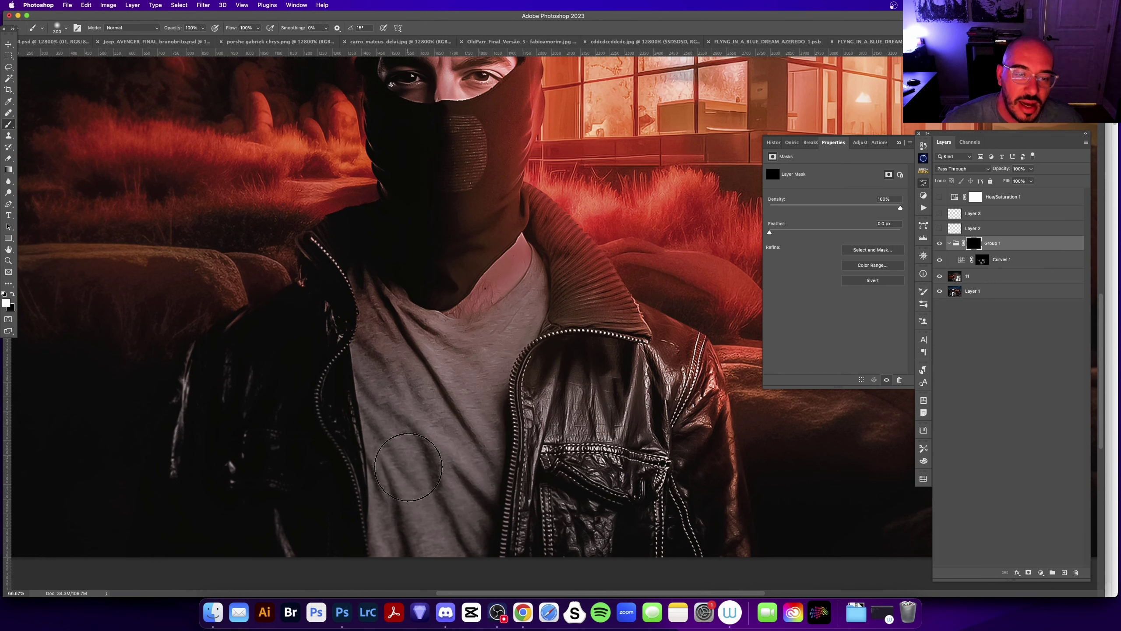
pyautogui.moveTo(290, 404); pyautogui.dragTo(309, 344)
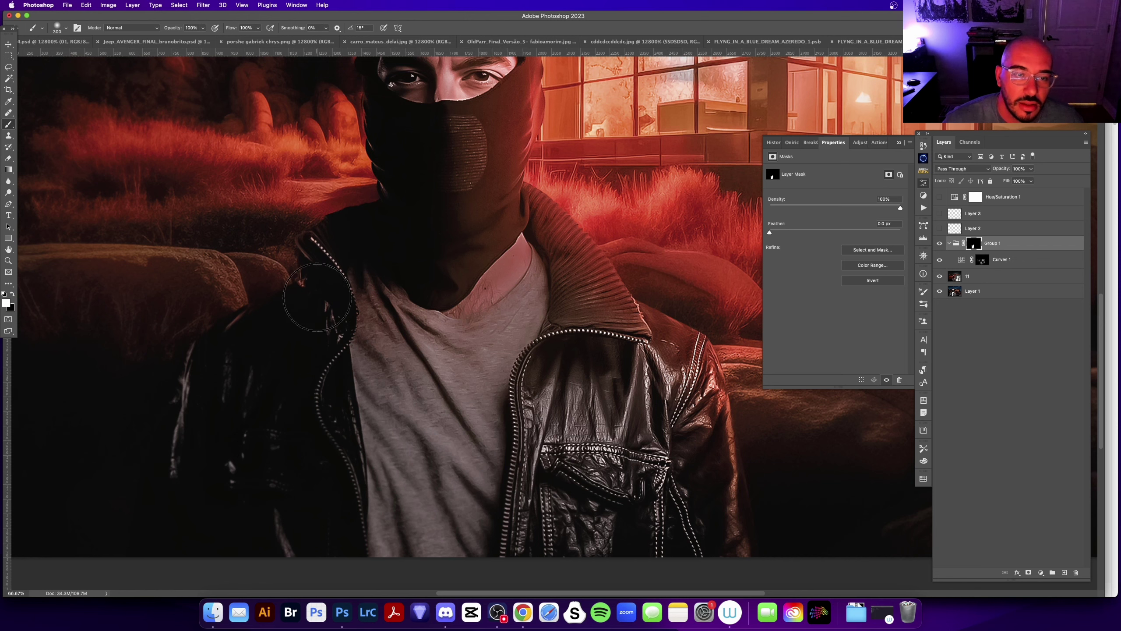
pyautogui.moveTo(585, 378); pyautogui.dragTo(570, 409)
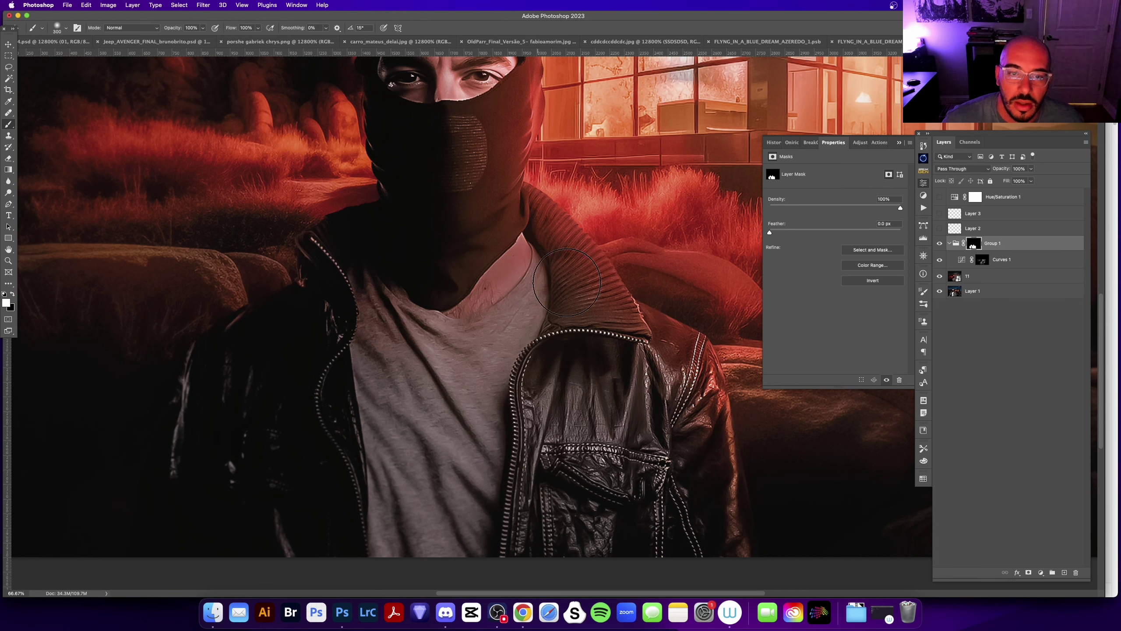
pyautogui.moveTo(602, 263); pyautogui.dragTo(614, 258)
pyautogui.press('3')
pyautogui.press('x')
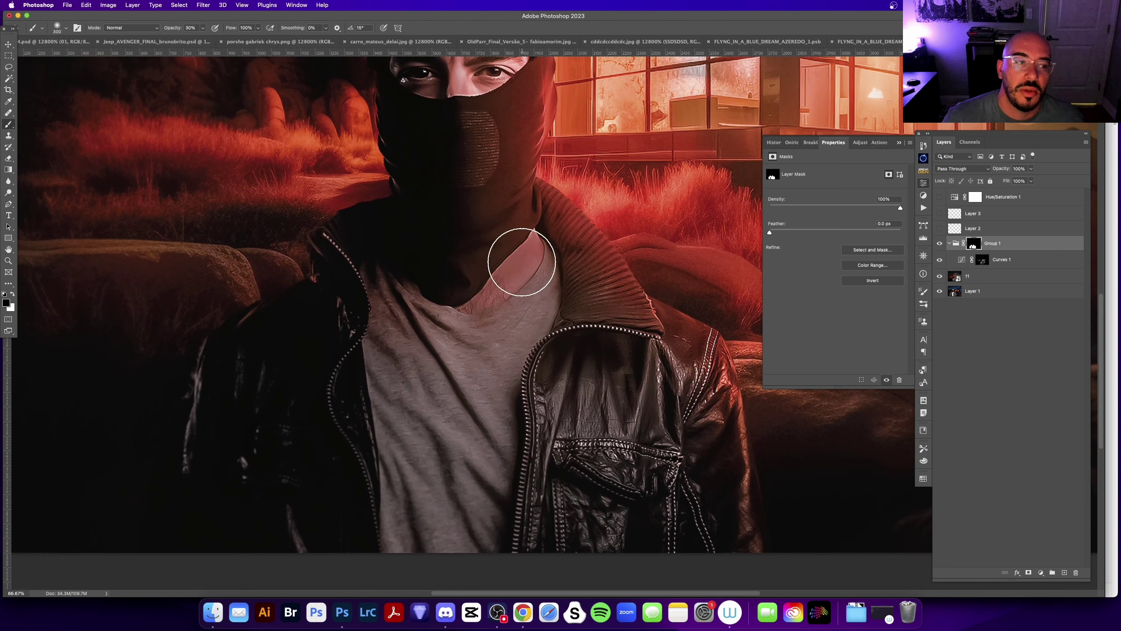
pyautogui.press('x')
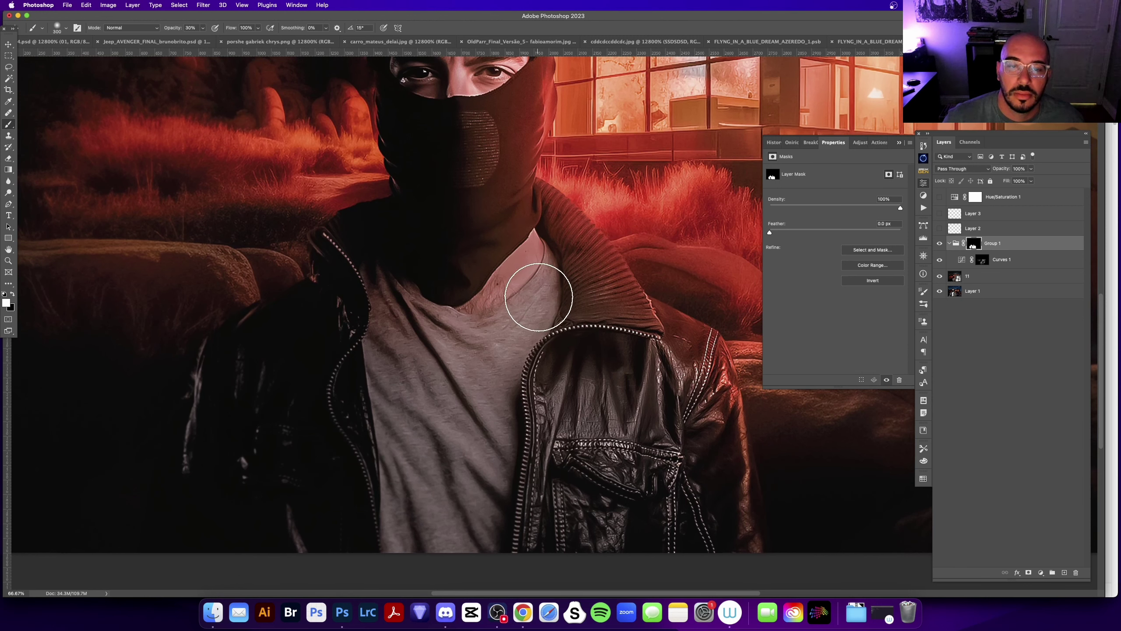
pyautogui.press('z')
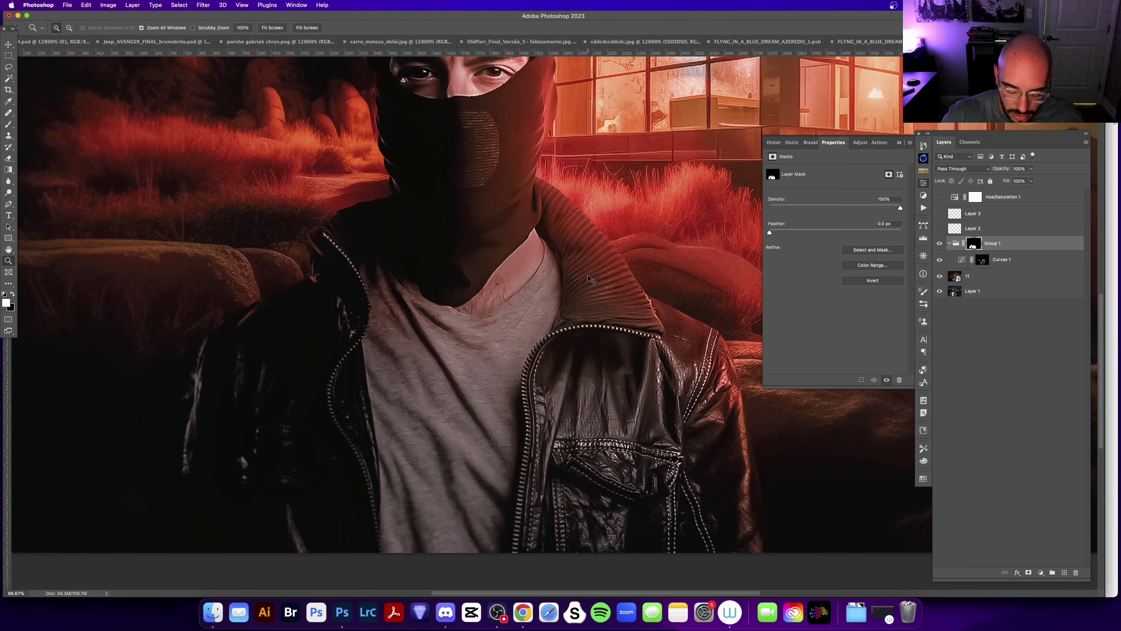
pyautogui.press('super+minus')
pyautogui.press('super+minus')
# - Toggle Group 1 off and on to compare, then zoom to 100% on the jacket
pyautogui.click(940, 243)
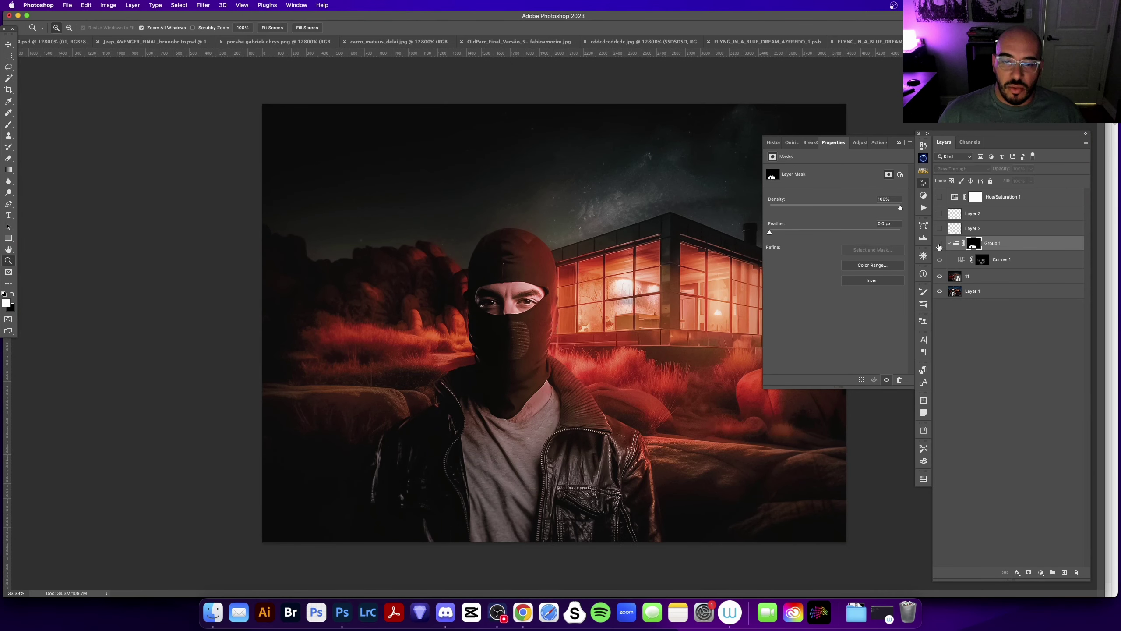
pyautogui.click(940, 244)
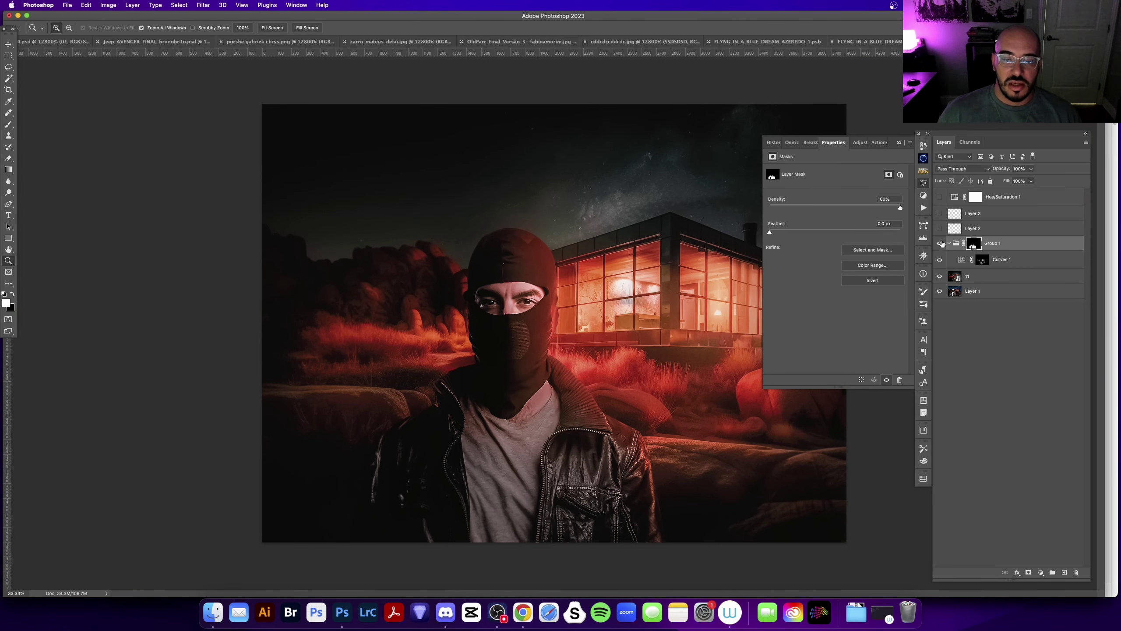
pyautogui.click(589, 508)
pyautogui.moveTo(588, 493); pyautogui.dragTo(621, 581)
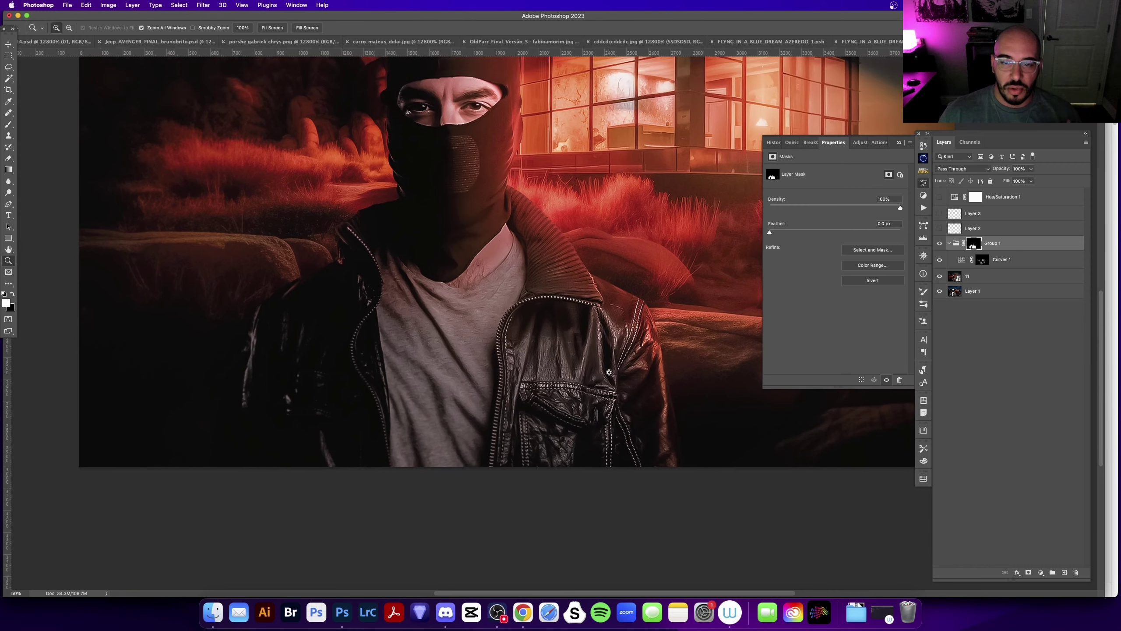
pyautogui.click(624, 333)
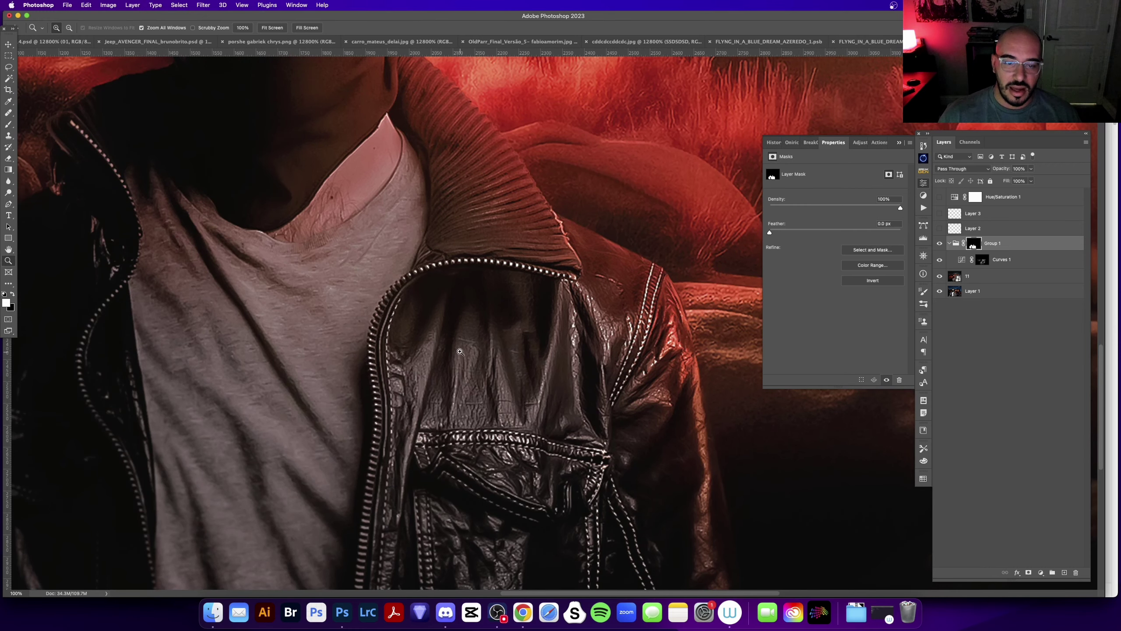
# - Zoom back out to 33.33% and close the Properties panel
pyautogui.scroll(-2, 480, 398)
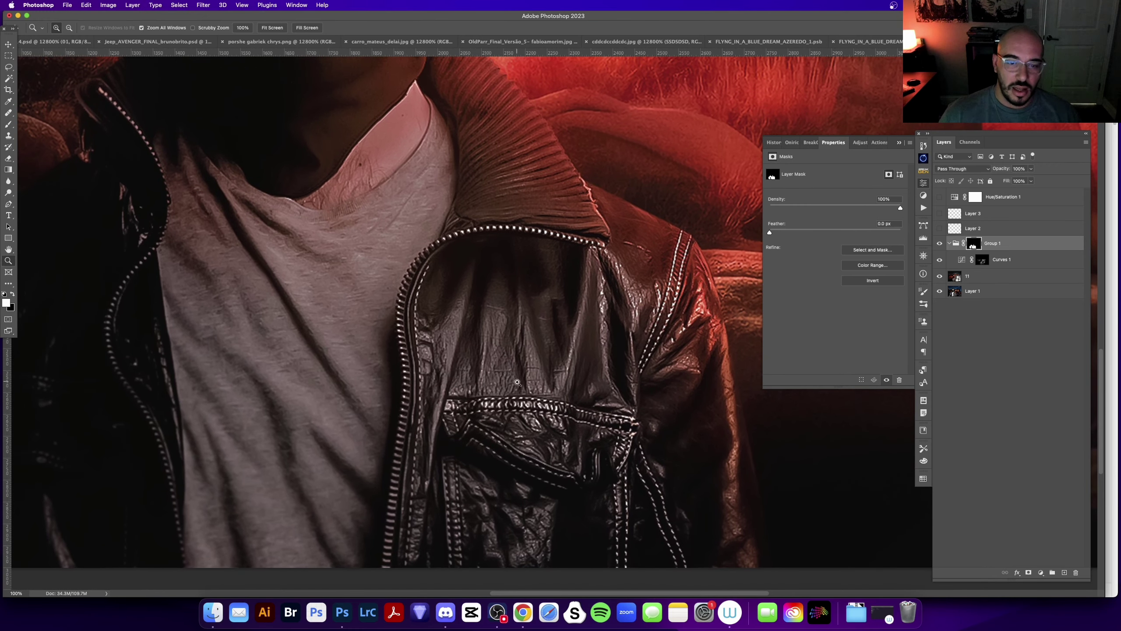
pyautogui.scroll(5, 471, 348)
pyautogui.scroll(2, 483, 325)
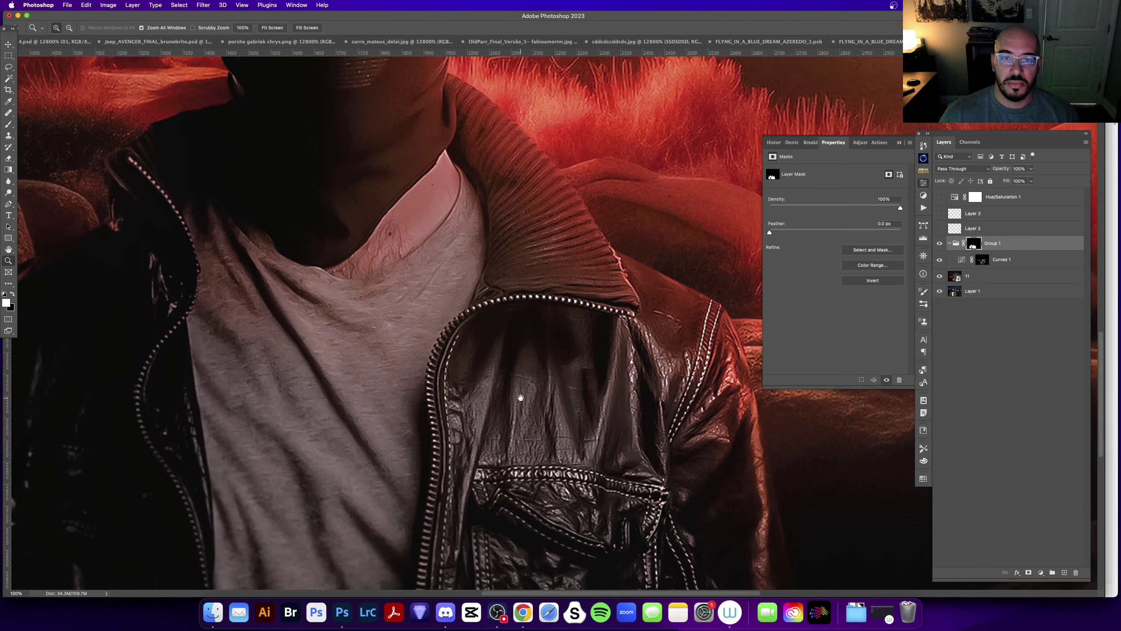
pyautogui.hotkey('ctrl', '0')
pyautogui.hotkey('ctrl', '-')
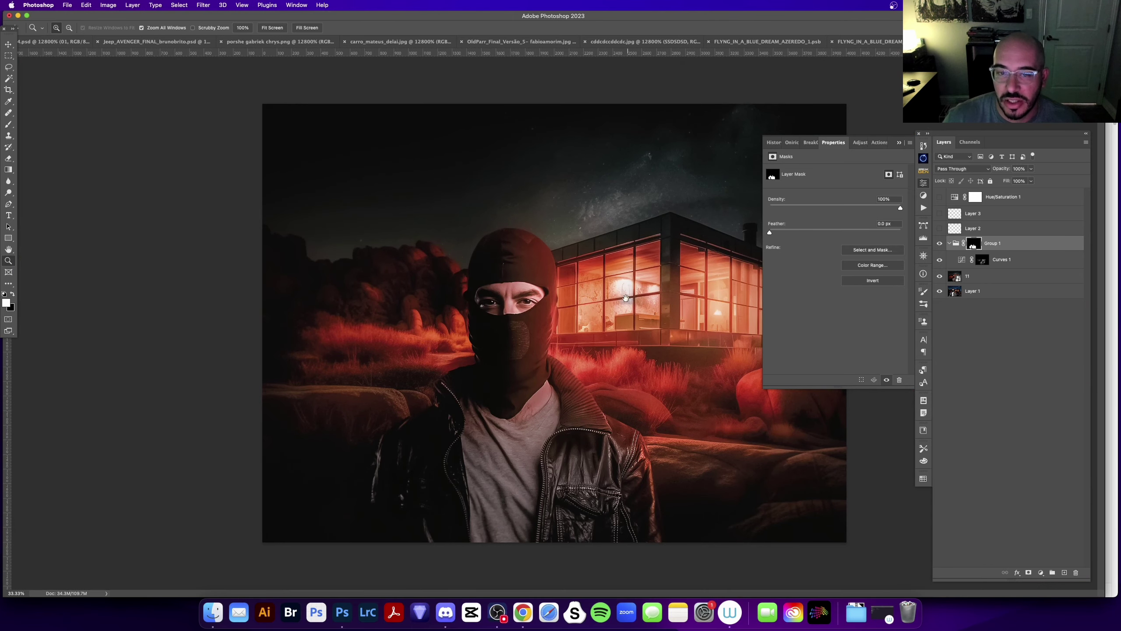
pyautogui.click(910, 141)
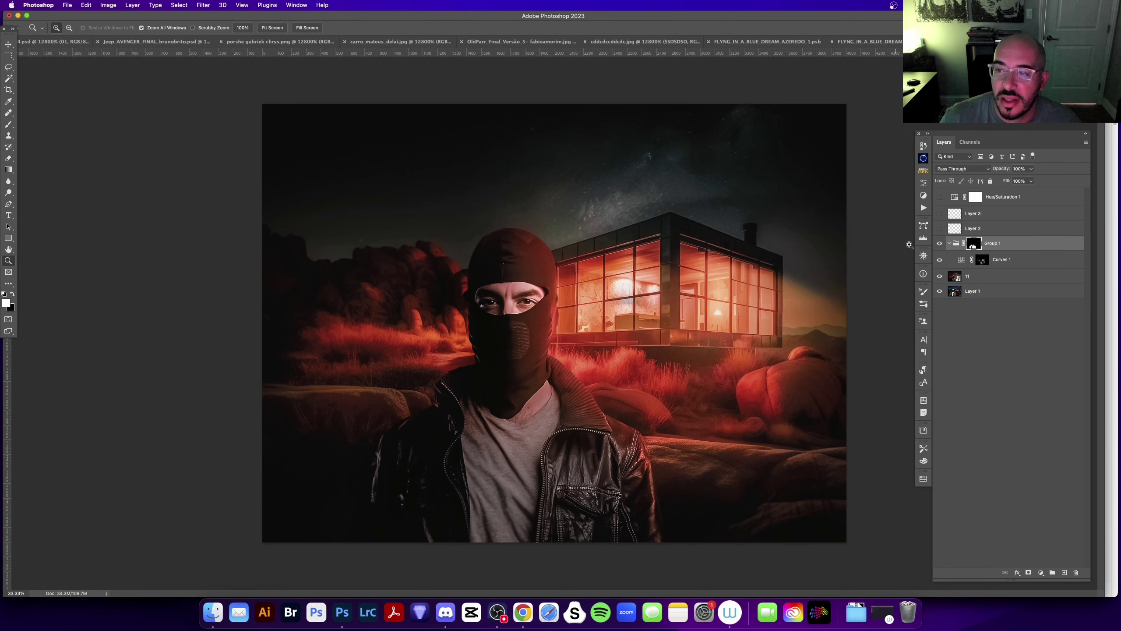
# - Turn on the black-and-white Hue/Saturation 1 layer and toggle layer 11 to compare with Layer 1
pyautogui.click(941, 196)
pyautogui.click(438, 431)
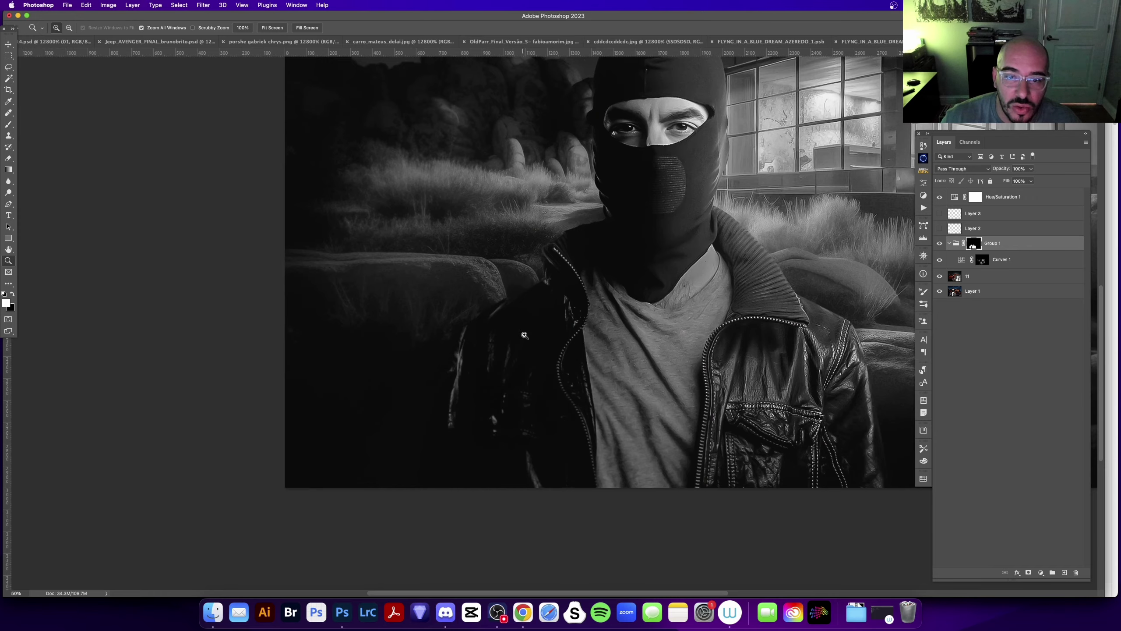
pyautogui.scroll(10, 524, 335)
pyautogui.hscroll(6, 524, 335)
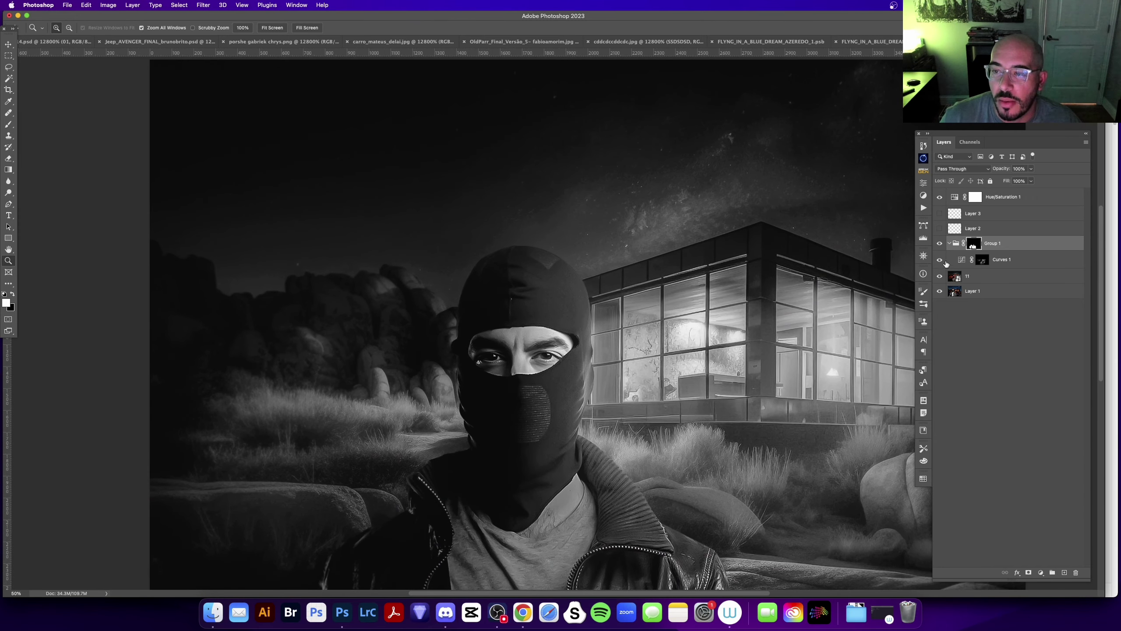
pyautogui.click(940, 277)
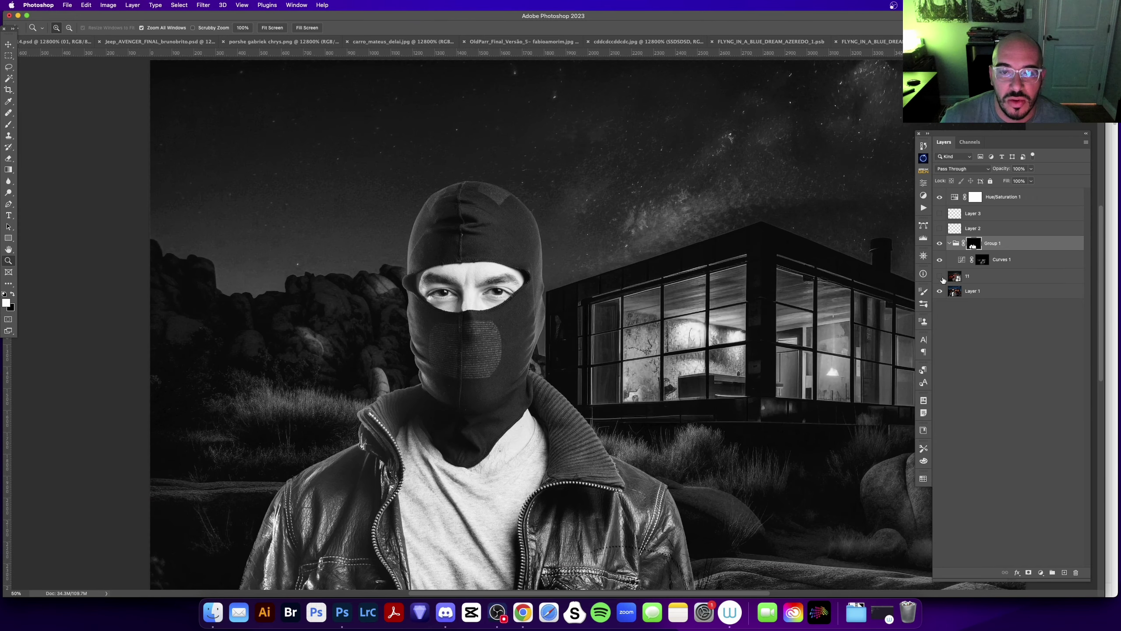
pyautogui.scroll(-2, 691, 302)
pyautogui.hscroll(4, 691, 303)
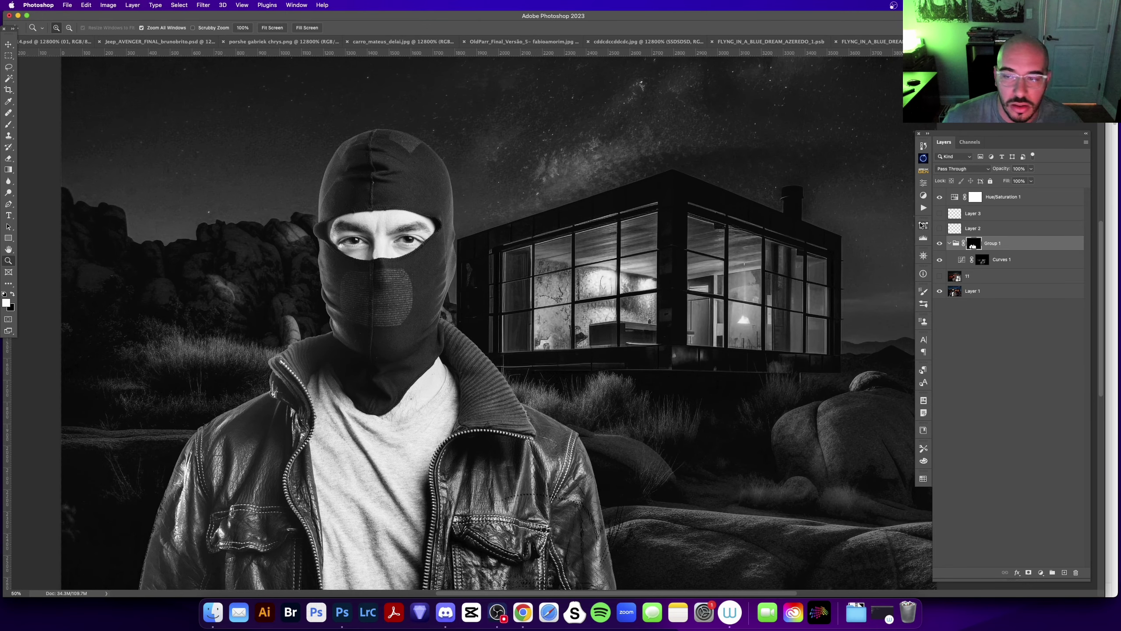
pyautogui.click(940, 276)
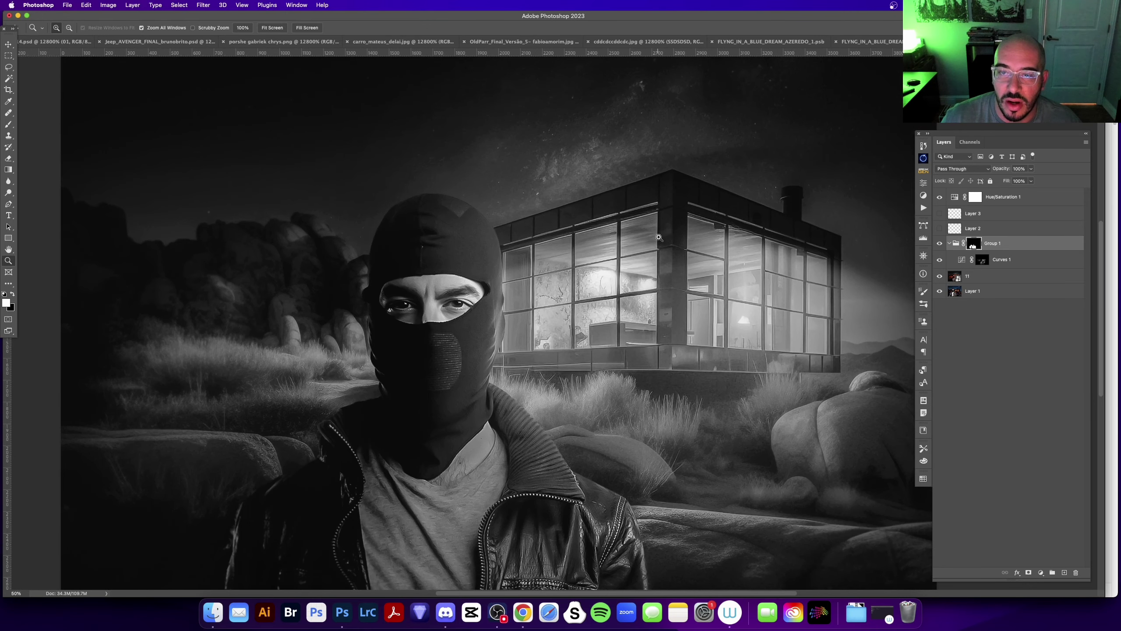
pyautogui.press('super+minus')
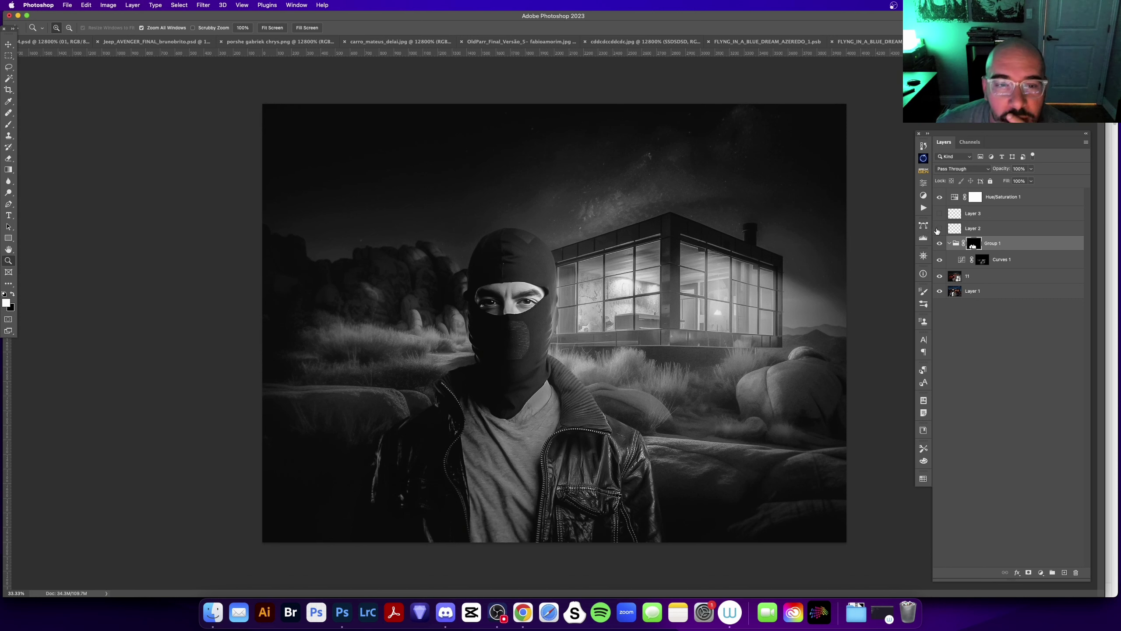
pyautogui.click(940, 277)
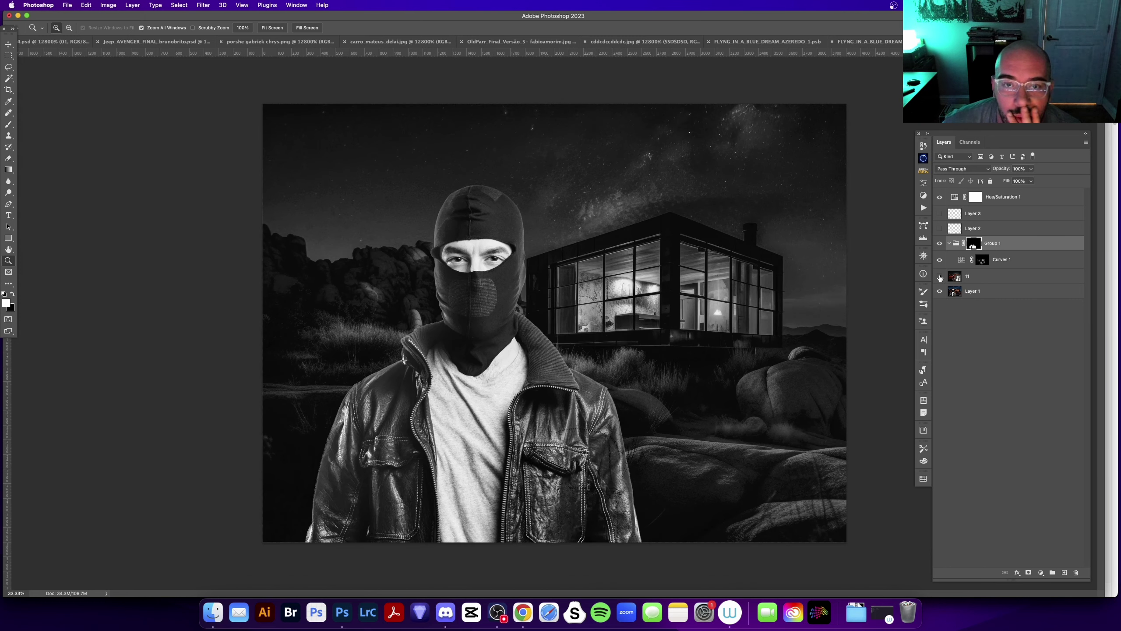
pyautogui.click(940, 276)
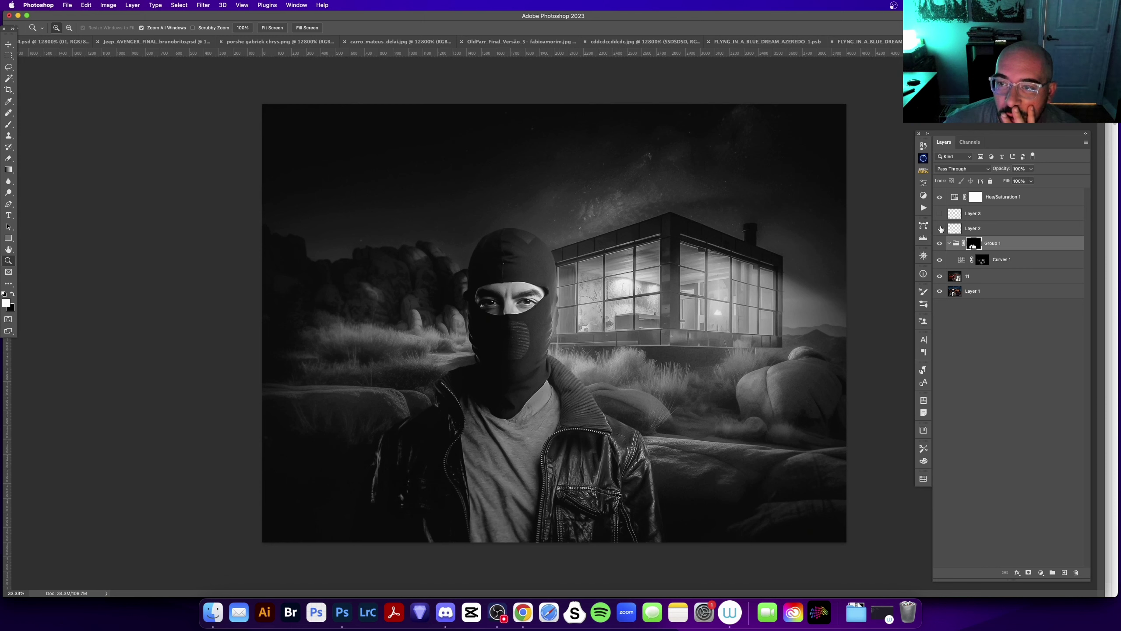
# - Add a Curves adjustment layer directly above layer 11
pyautogui.click(978, 274)
pyautogui.click(1041, 572)
pyautogui.click(1064, 495)
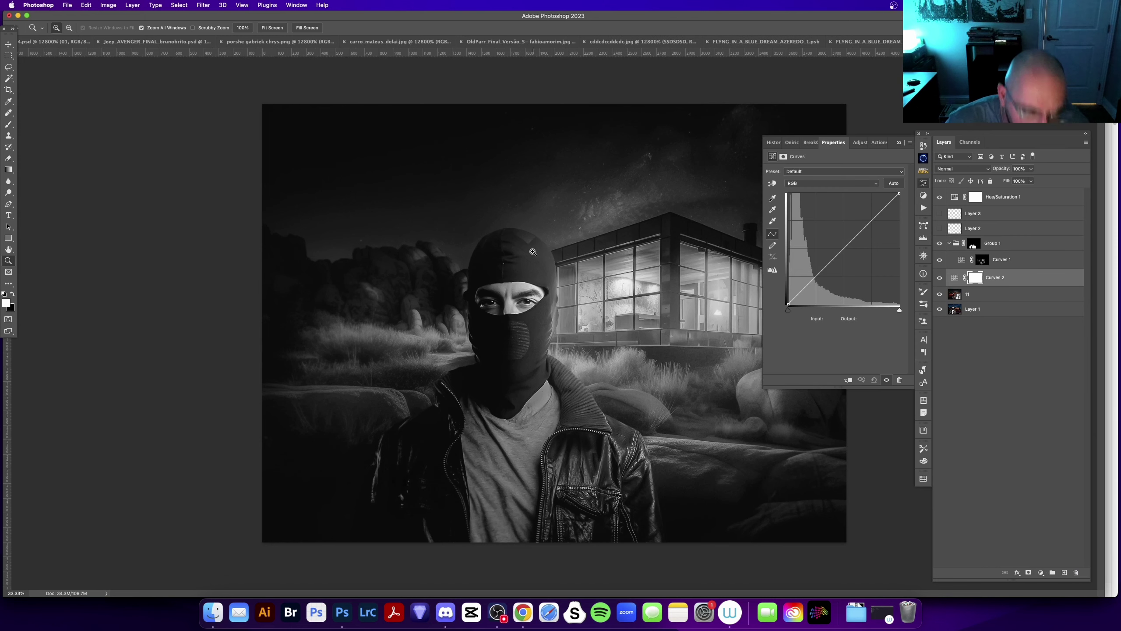
# - Shape Curves 2 with a slight highlight lift and a shadow-darkening point
pyautogui.press('f')
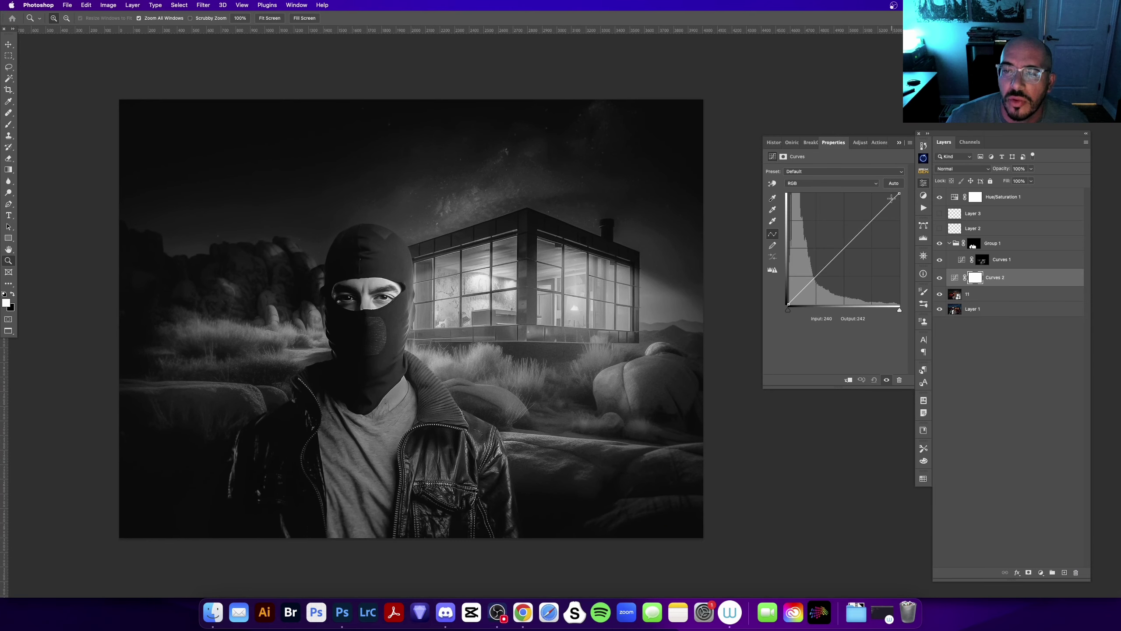
pyautogui.moveTo(891, 198); pyautogui.dragTo(890, 200)
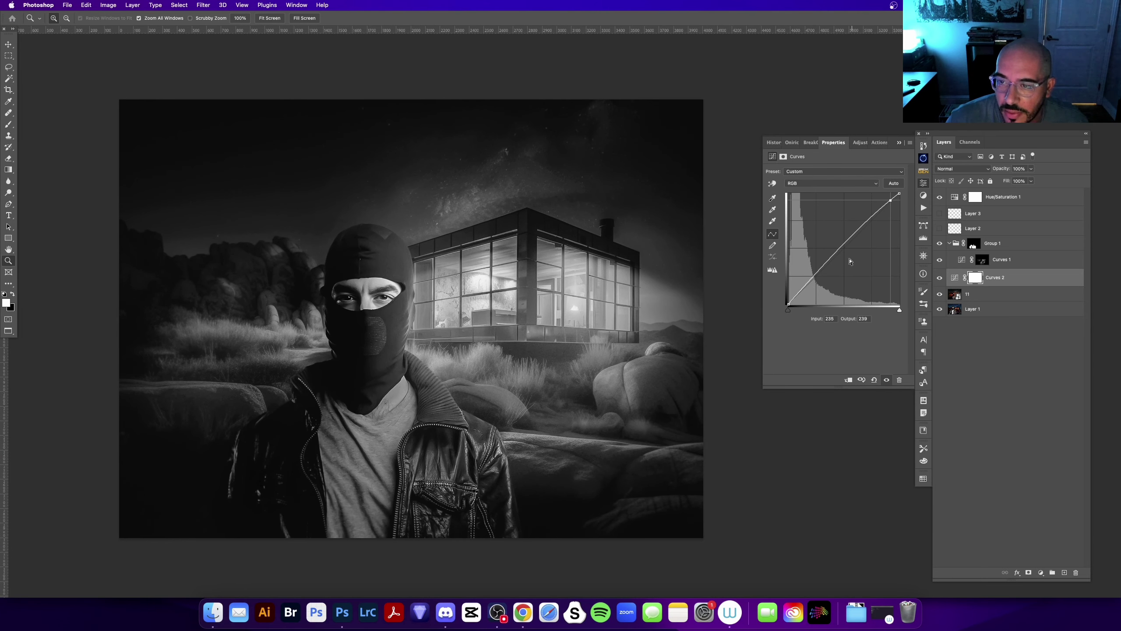
pyautogui.moveTo(804, 288); pyautogui.dragTo(811, 286)
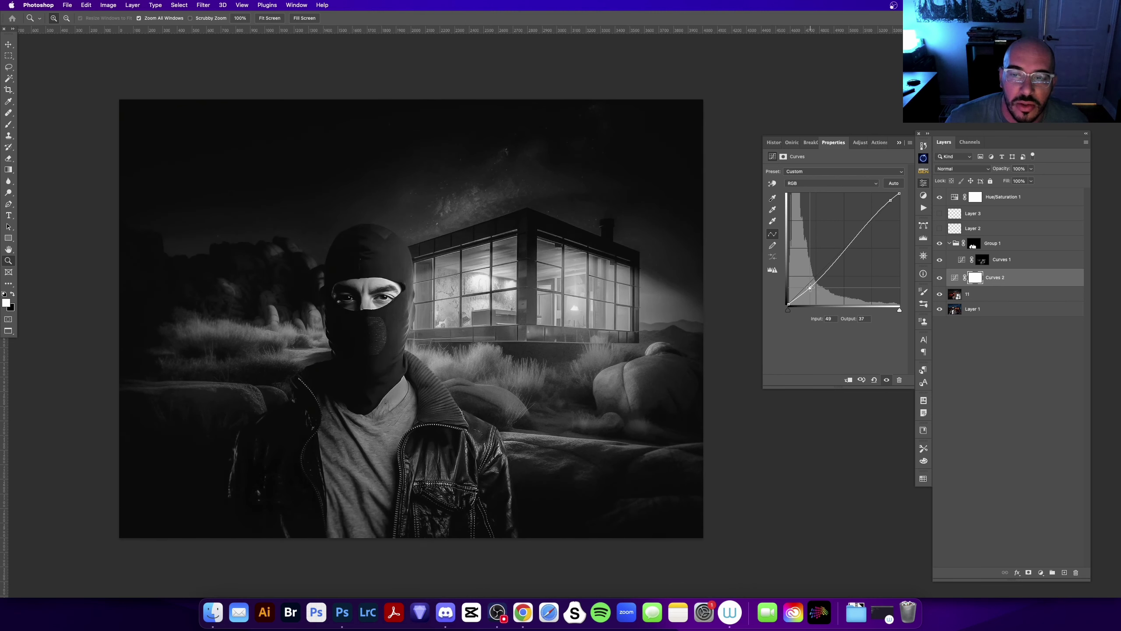
pyautogui.hscroll(-3, 799, 270)
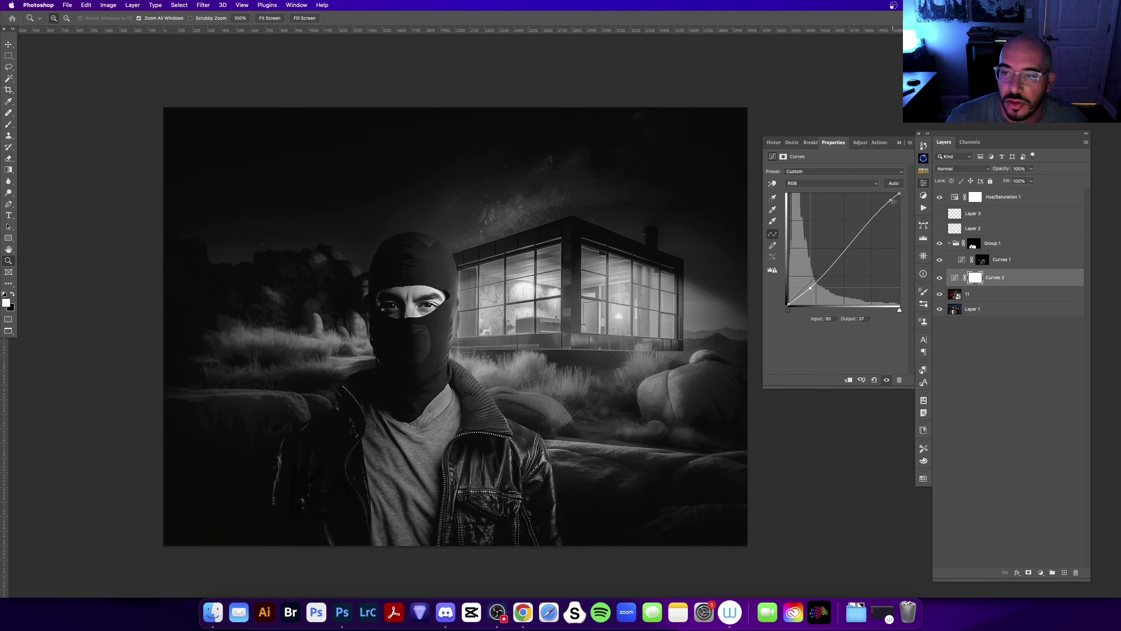
pyautogui.keyDown('super'); pyautogui.click(811, 288); pyautogui.keyUp('super')
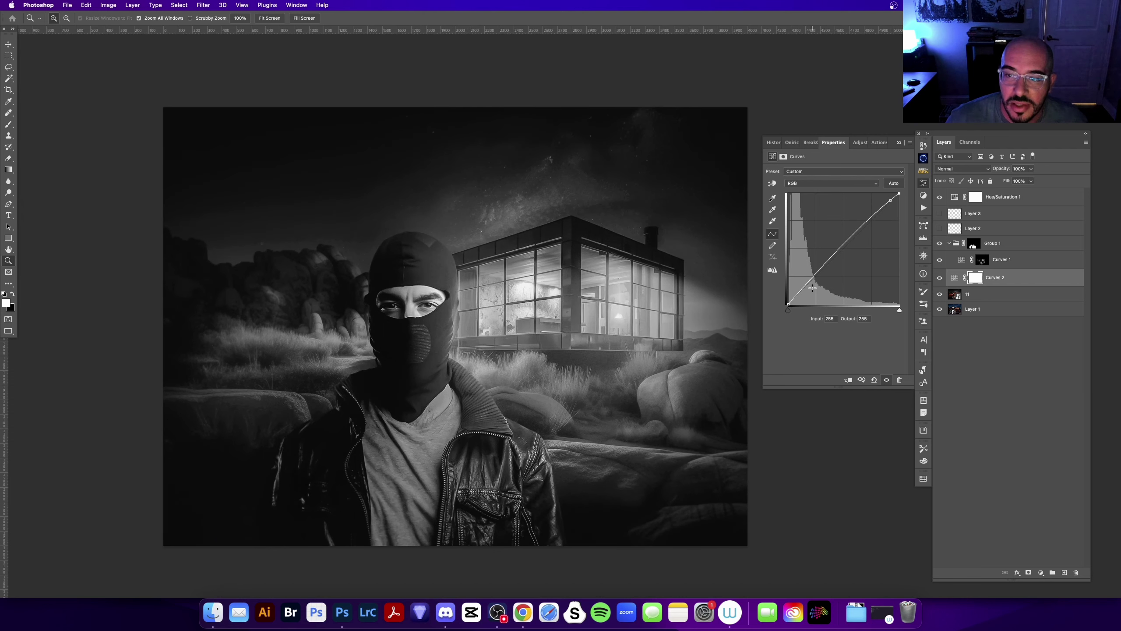
pyautogui.press('super+z')
pyautogui.moveTo(810, 291); pyautogui.dragTo(813, 293)
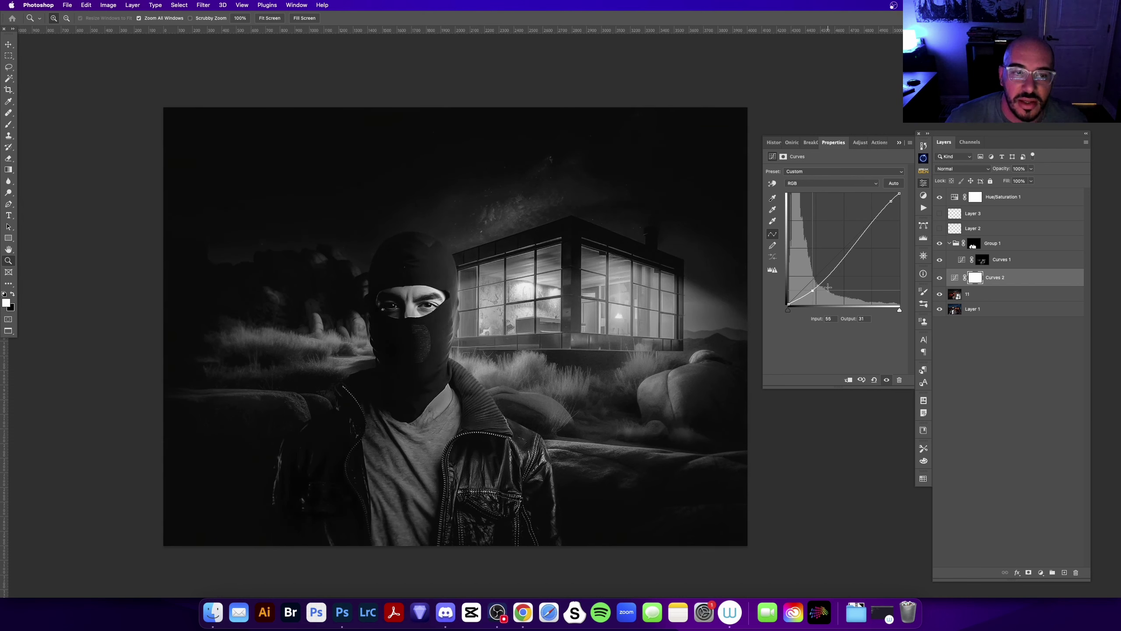
# - Clip Curves 2 to the layer below, hide Hue/Saturation 1, and hide Curves 2 to compare
pyautogui.keyDown('alt'); pyautogui.click(949, 285); pyautogui.keyUp('alt')
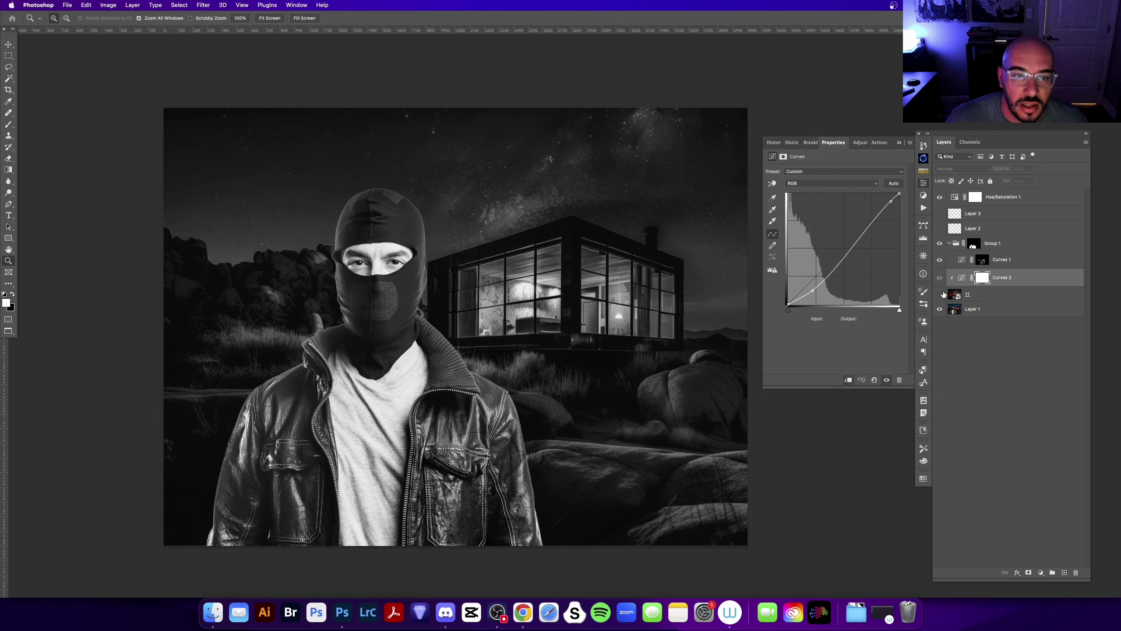
pyautogui.moveTo(689, 315); pyautogui.dragTo(718, 322)
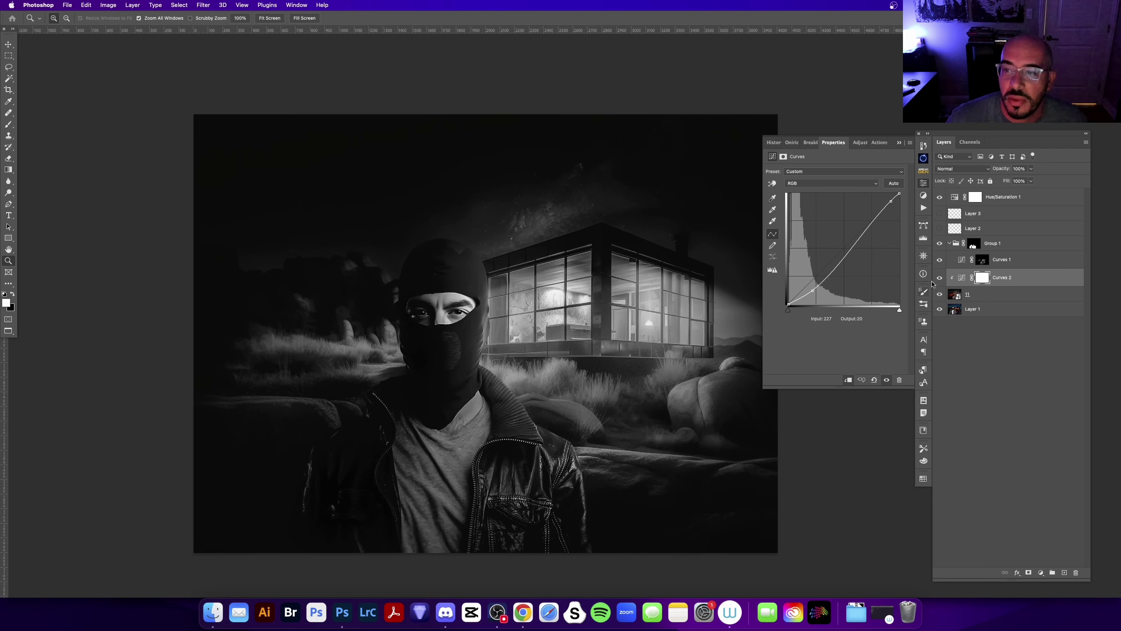
pyautogui.click(939, 197)
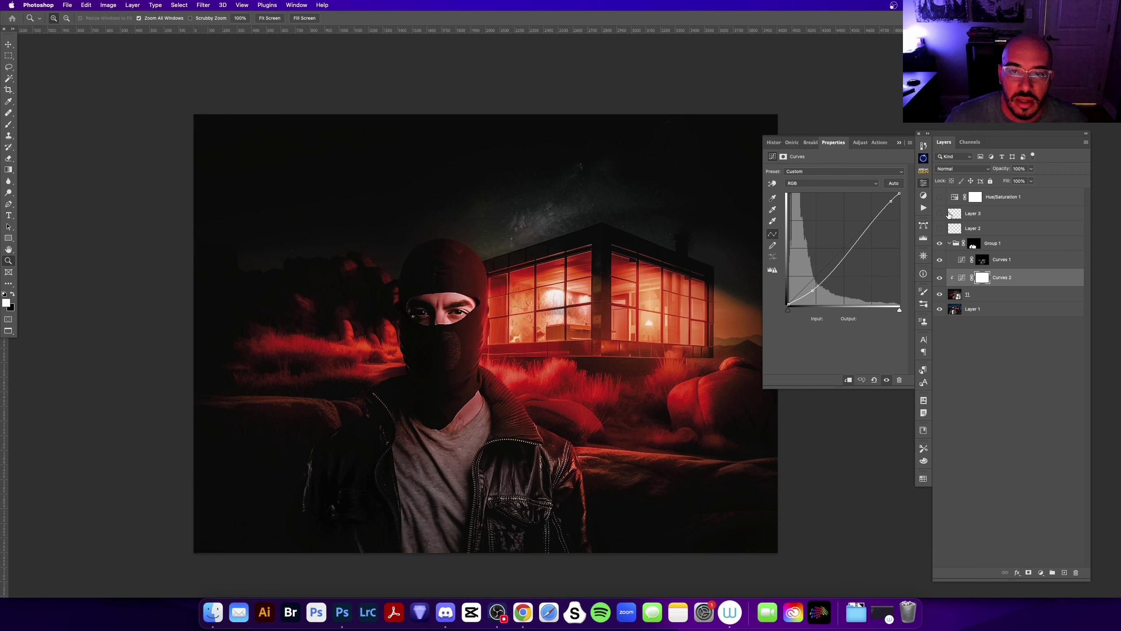
pyautogui.moveTo(363, 331); pyautogui.dragTo(369, 337)
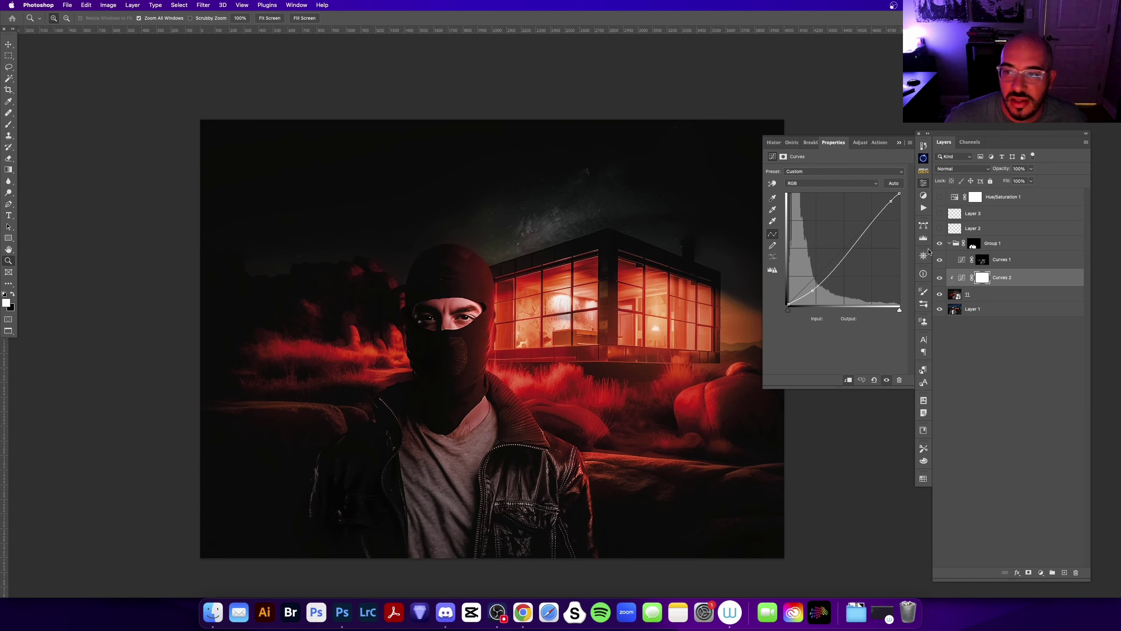
pyautogui.click(940, 277)
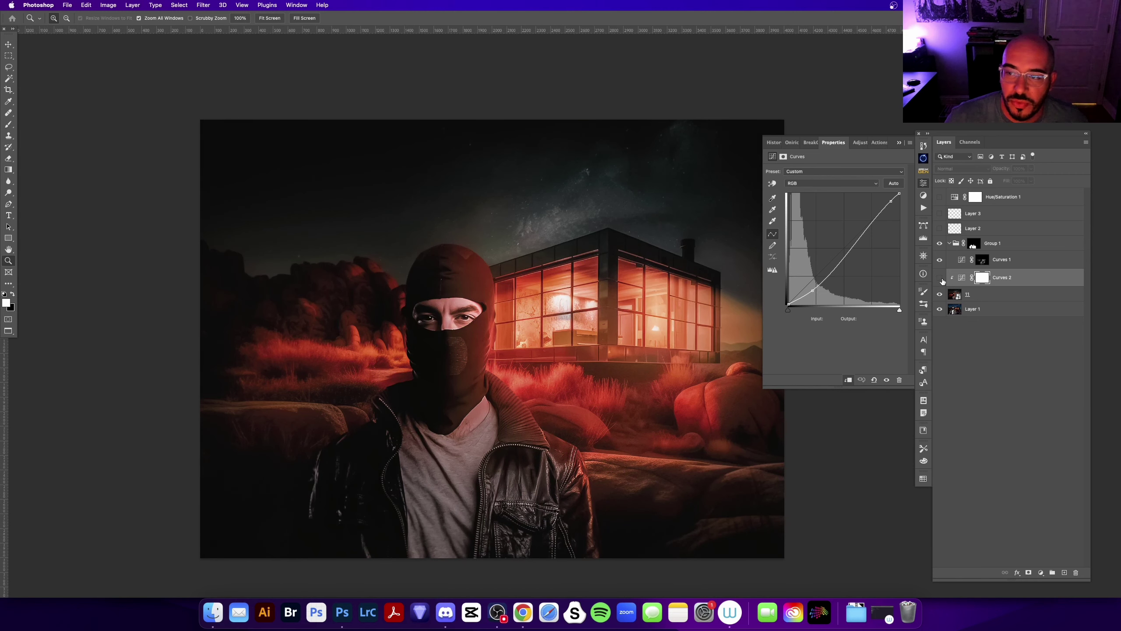
# - Delete Curves 2, then hide layer 11 and zoom into the left rocks to see original colours
pyautogui.press('BackSpace')
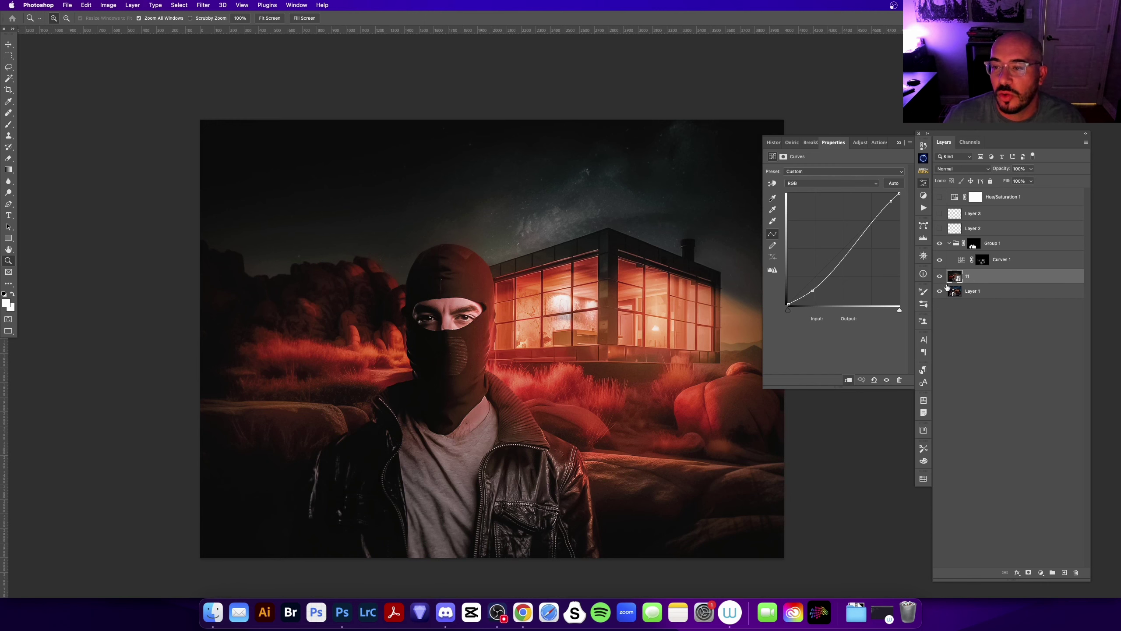
pyautogui.click(940, 275)
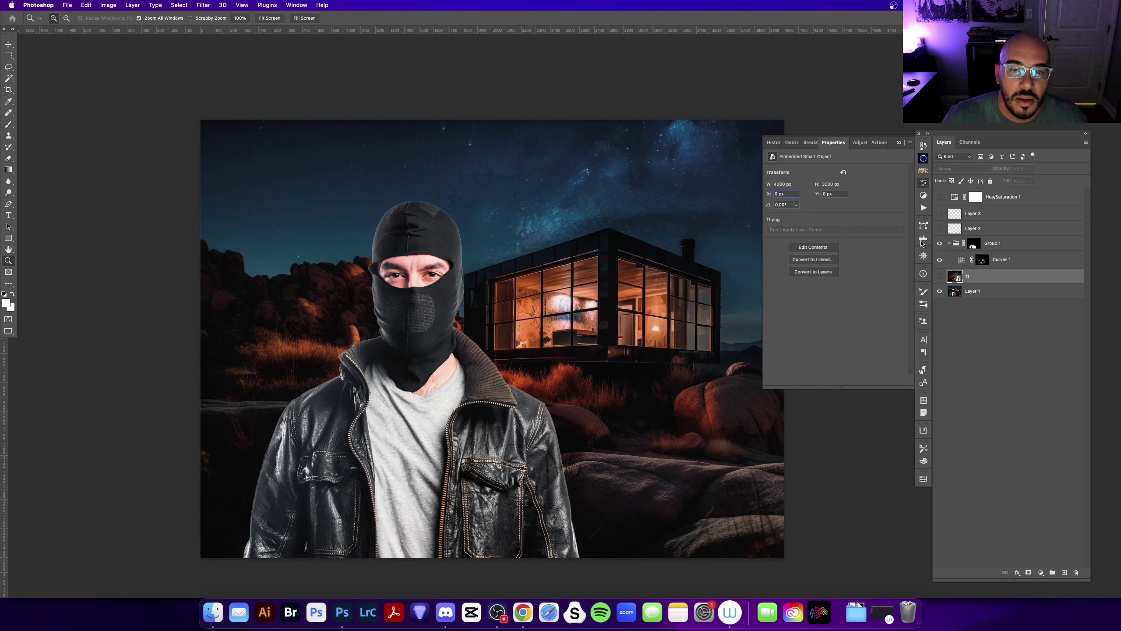
pyautogui.click(388, 272)
pyautogui.moveTo(290, 293); pyautogui.dragTo(505, 399)
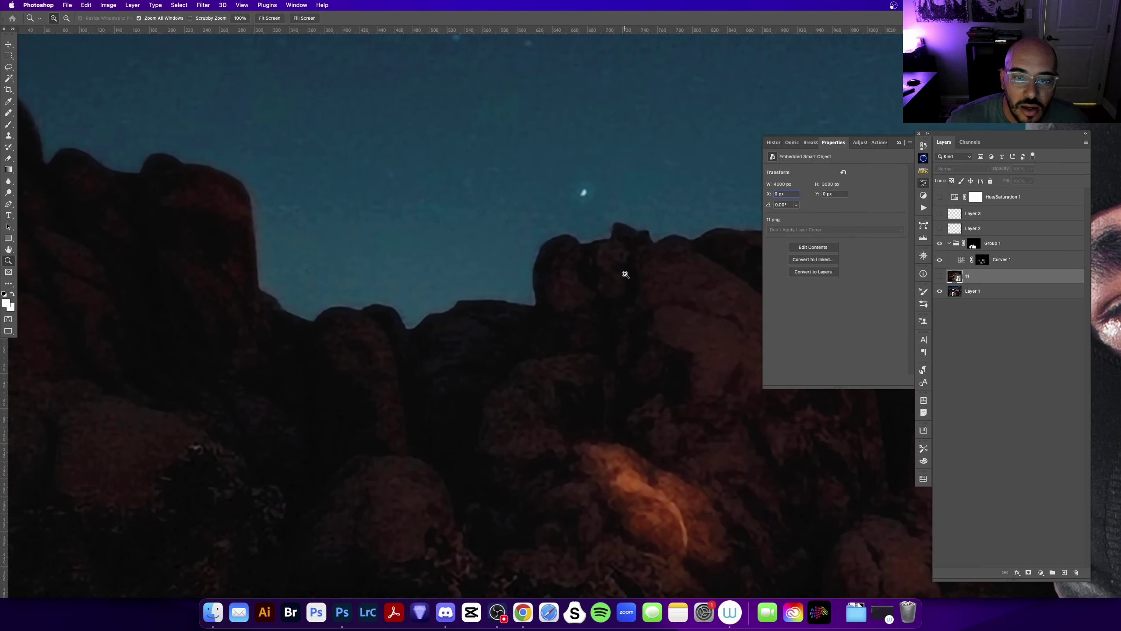
pyautogui.press('super+minus')
pyautogui.press('super+minus')
pyautogui.press('super+minus')
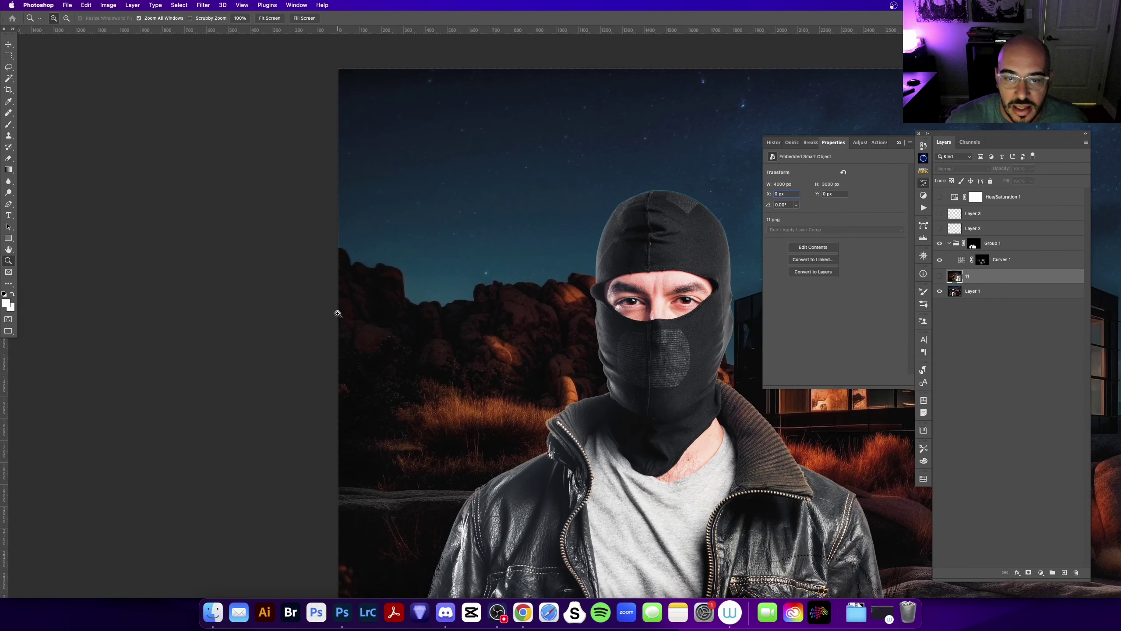
pyautogui.hscroll(5, 626, 289)
pyautogui.hscroll(2, 609, 271)
pyautogui.hscroll(2, 595, 254)
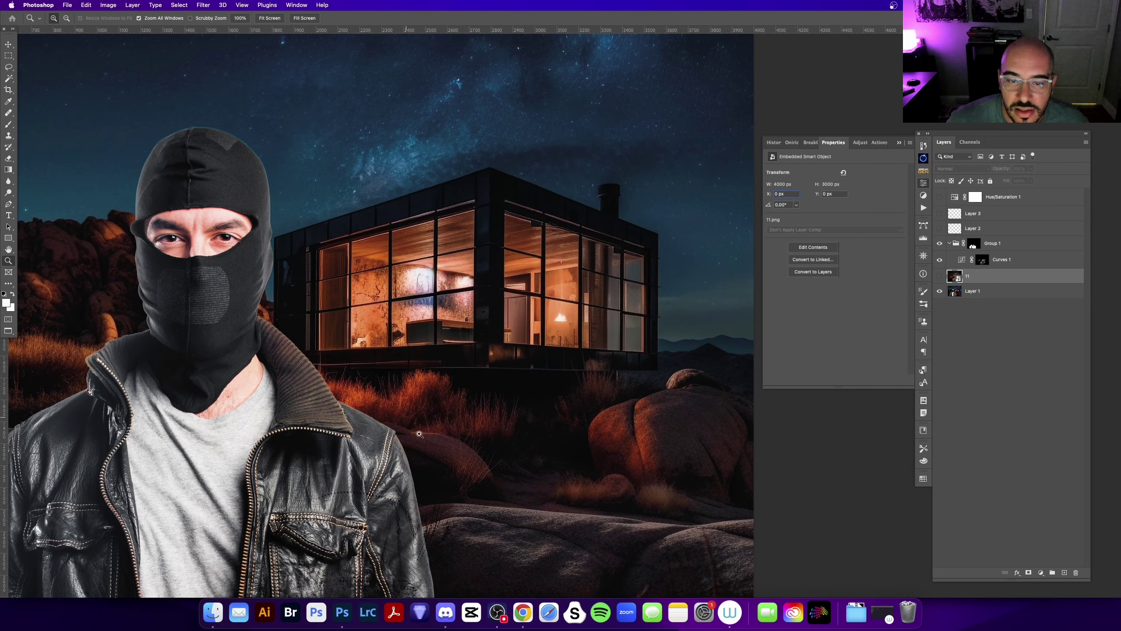
pyautogui.click(940, 276)
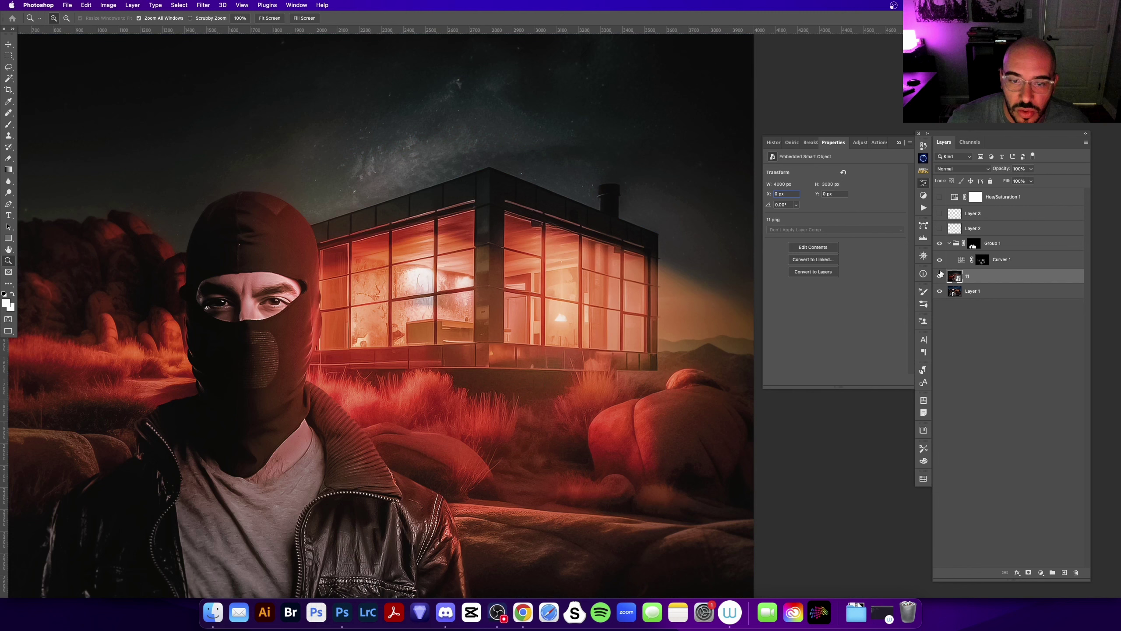
# - Collapse the Properties panel, fit the image, and compare black-and-white and ungraded views
pyautogui.click(899, 143)
pyautogui.hscroll(-5, 624, 339)
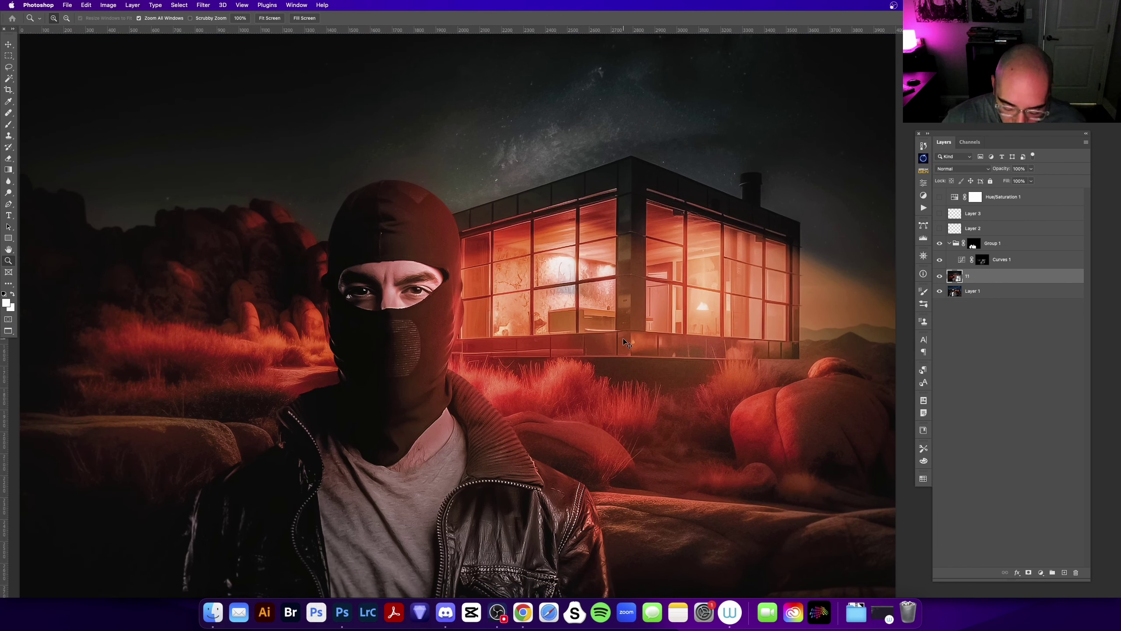
pyautogui.keyDown('alt'); pyautogui.click(624, 338); pyautogui.keyUp('alt')
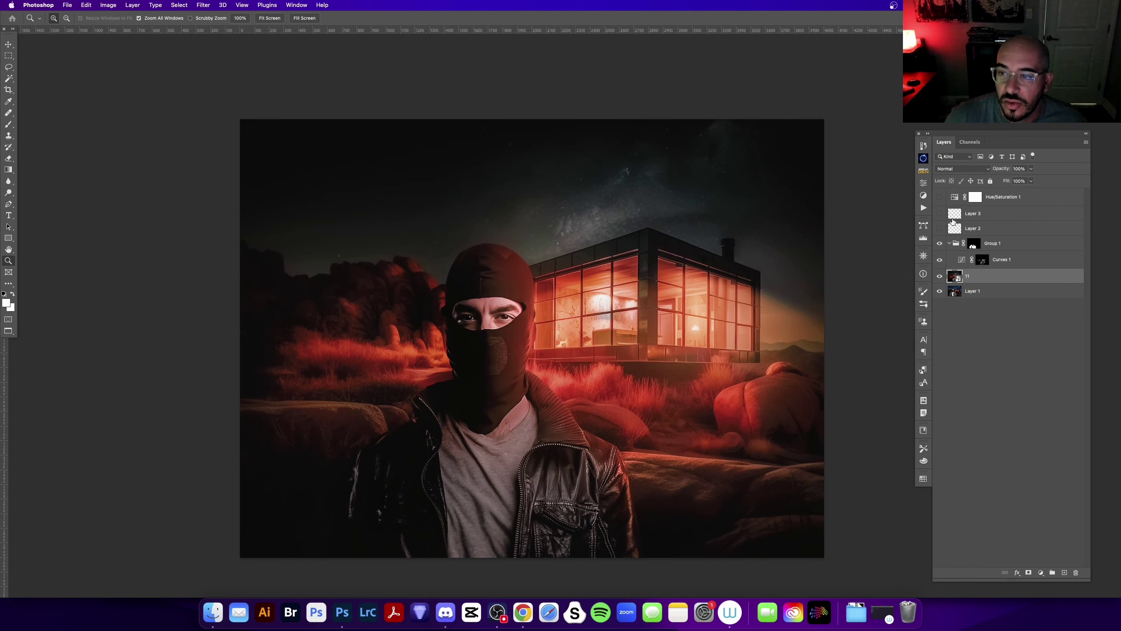
pyautogui.click(939, 197)
pyautogui.click(941, 276)
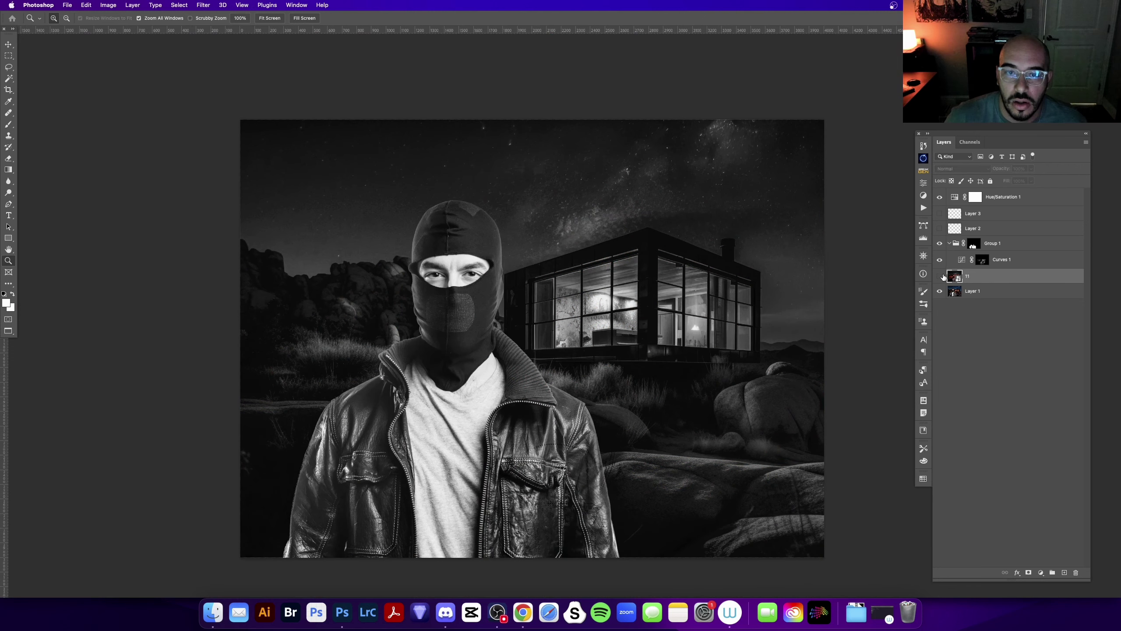
pyautogui.click(940, 197)
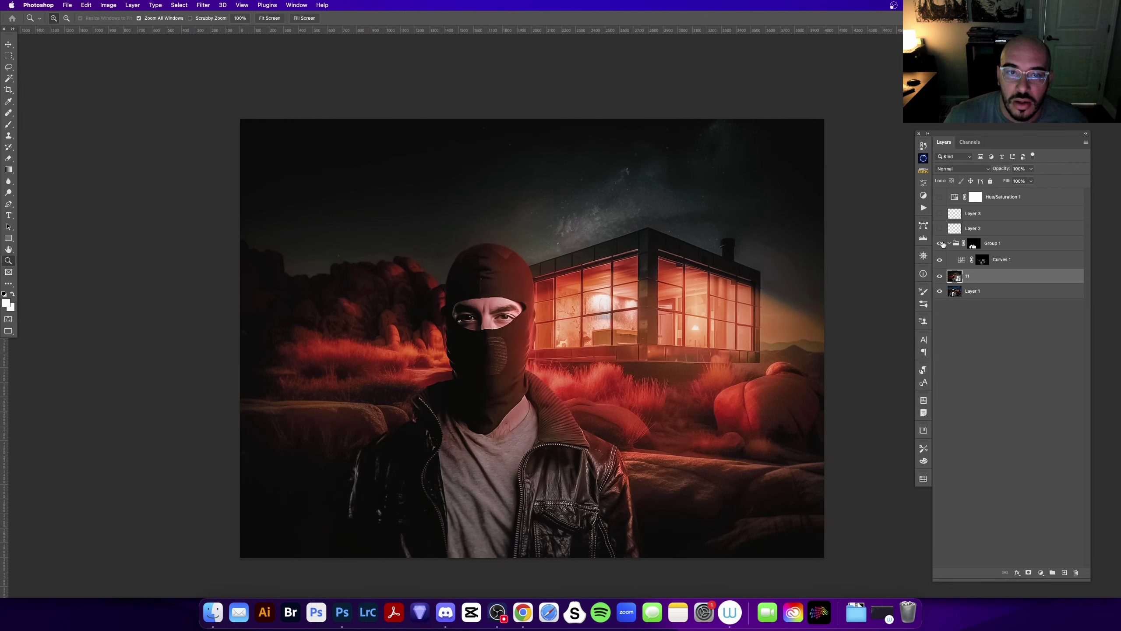
pyautogui.click(940, 276)
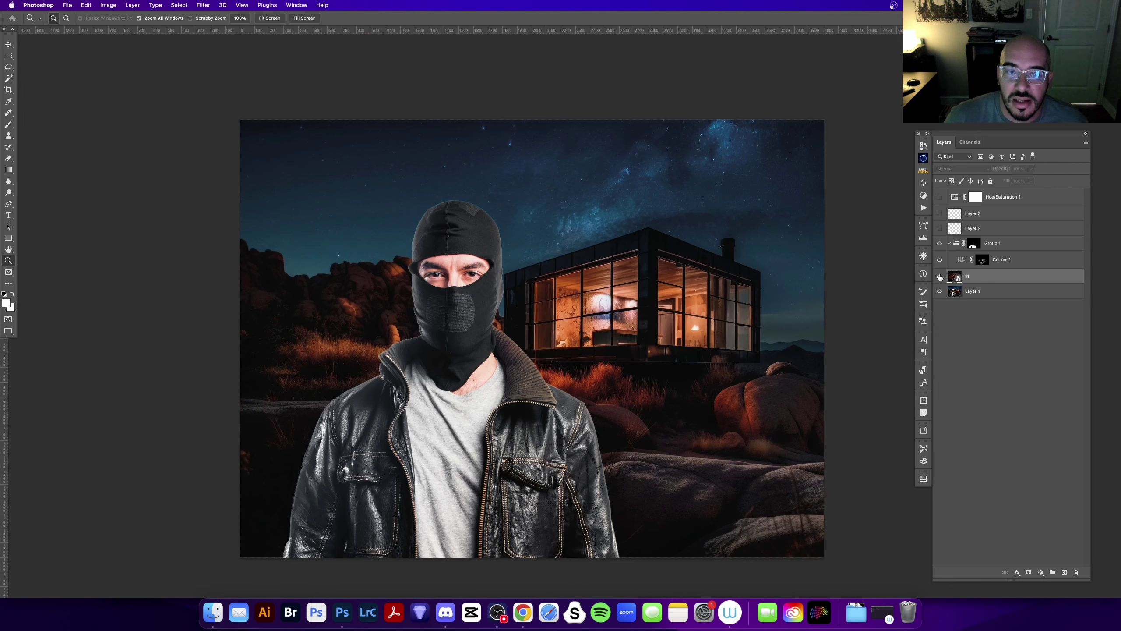
pyautogui.click(940, 276)
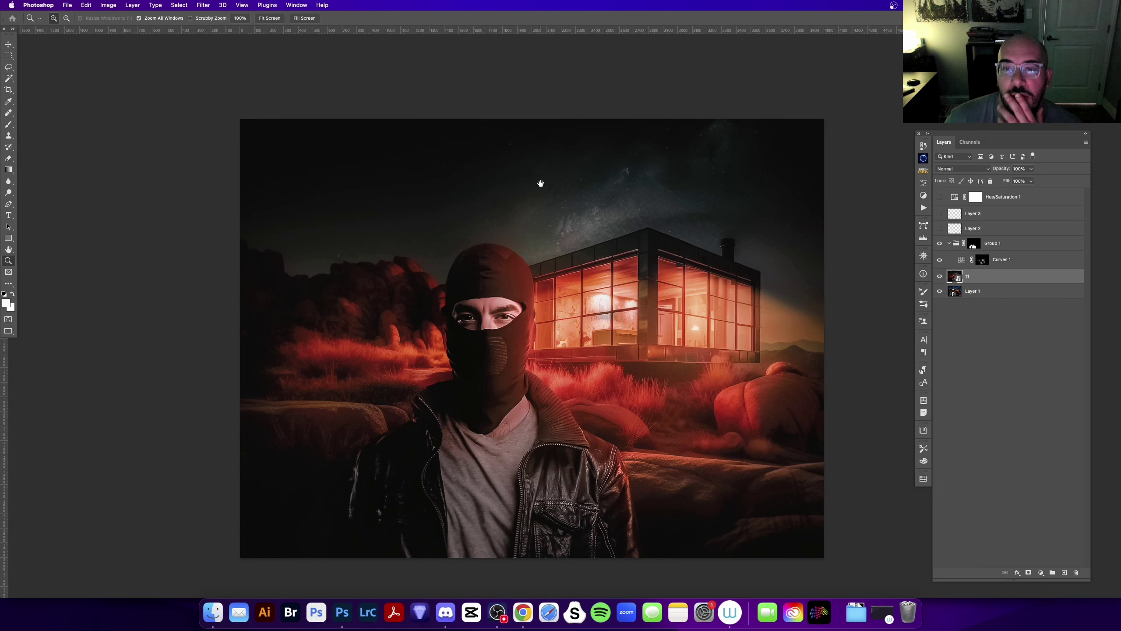
# - Toggle layer 11's red grade off and on again to compare before and after
pyautogui.hscroll(-3, 556, 186)
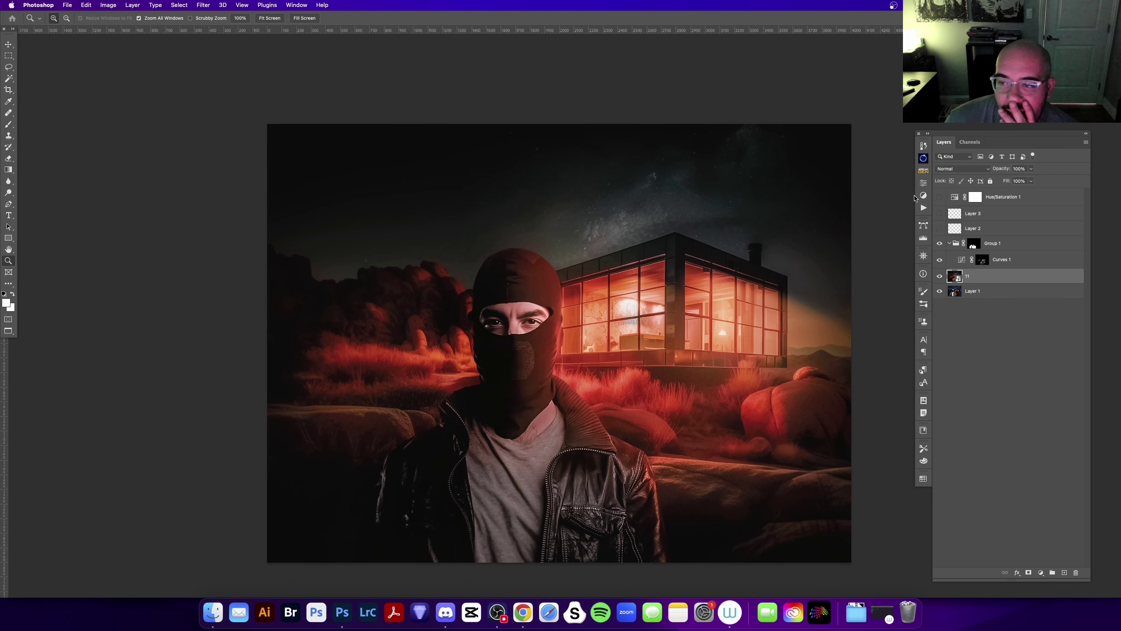
pyautogui.click(941, 276)
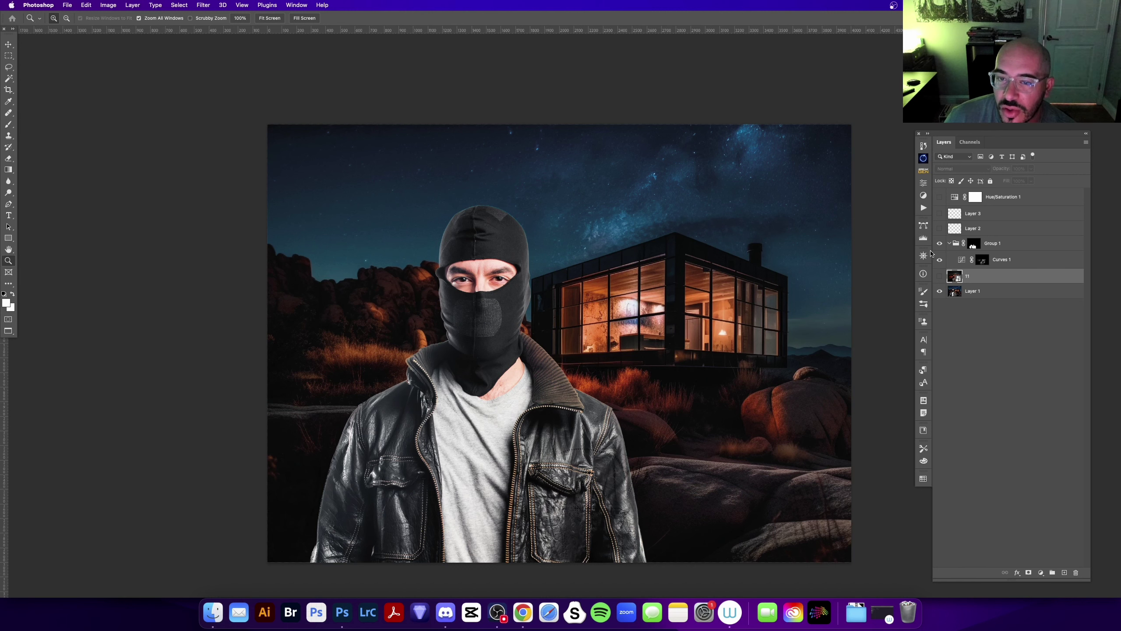
pyautogui.click(939, 277)
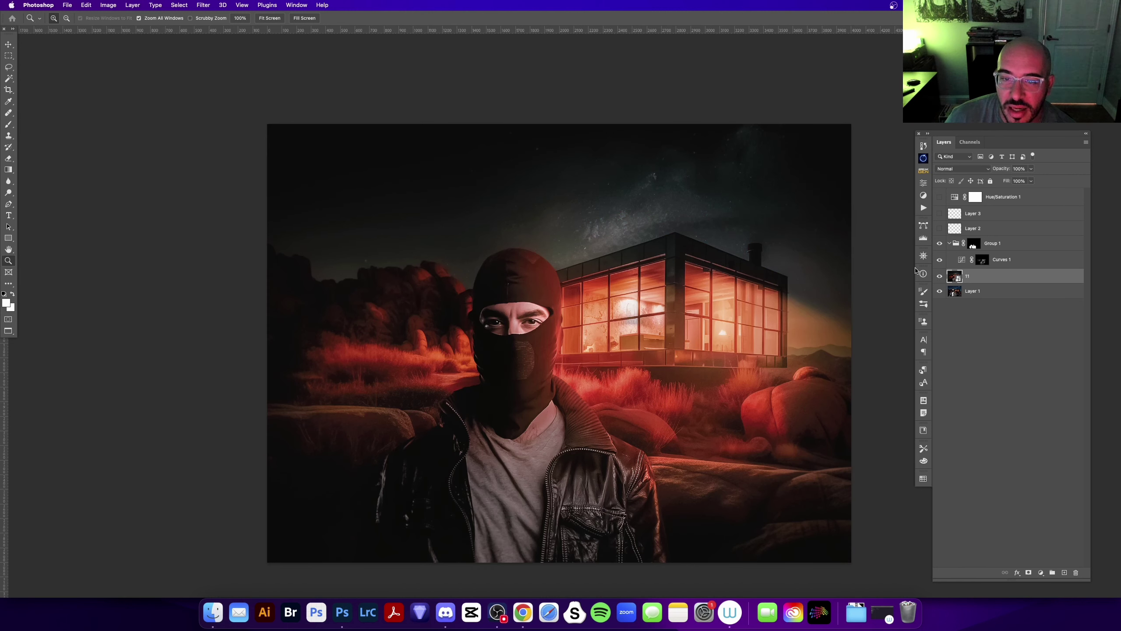
pyautogui.scroll(-2, 612, 373)
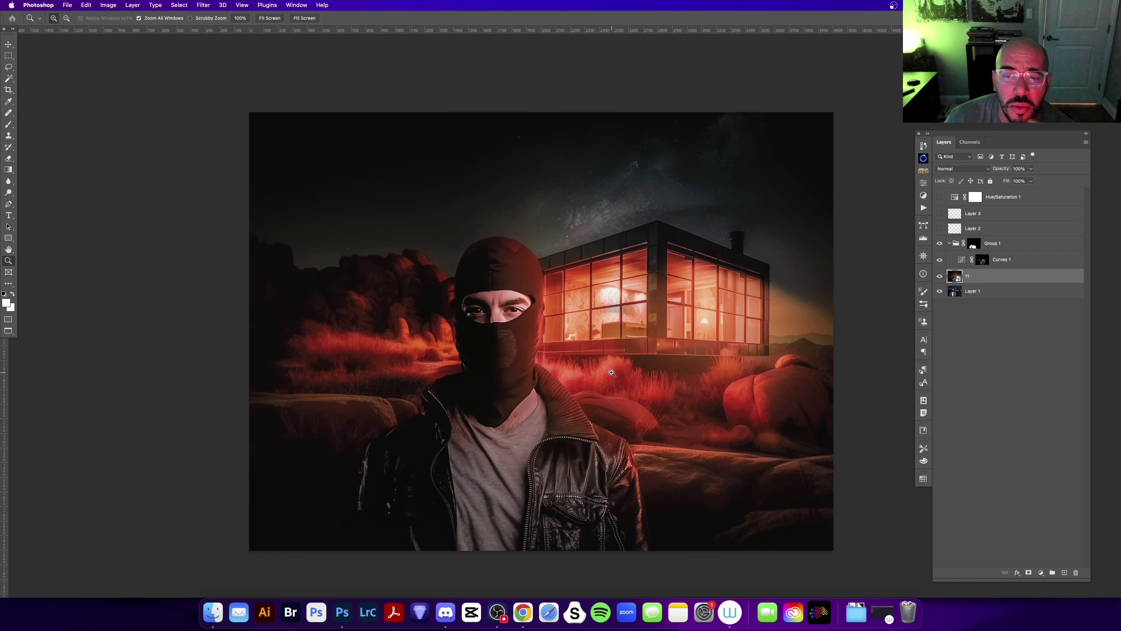
pyautogui.click(940, 277)
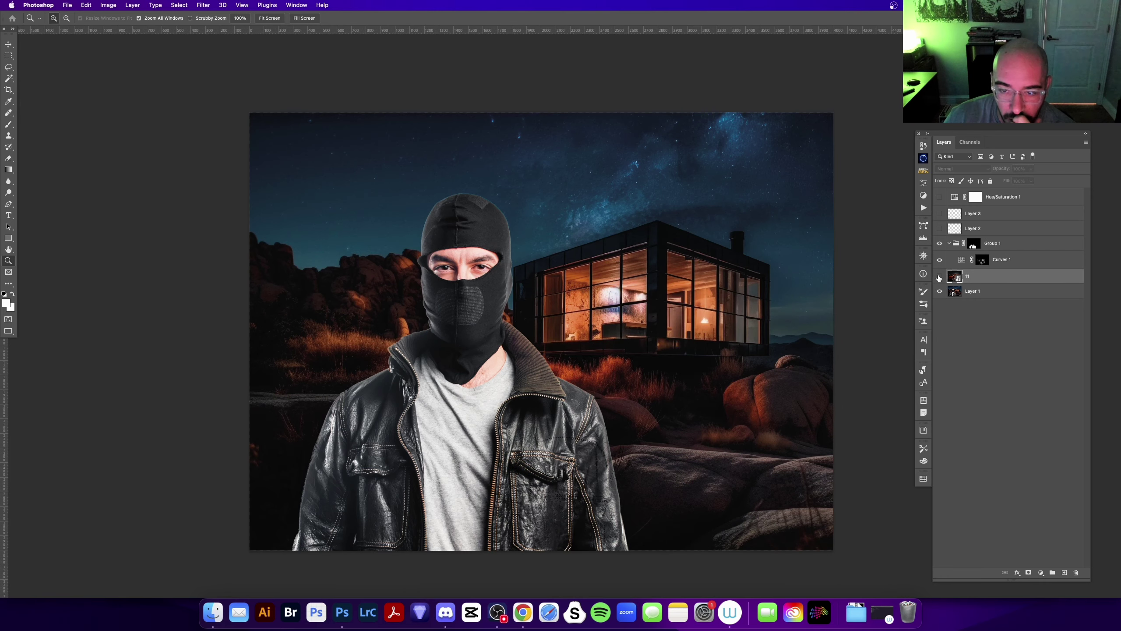
pyautogui.click(939, 276)
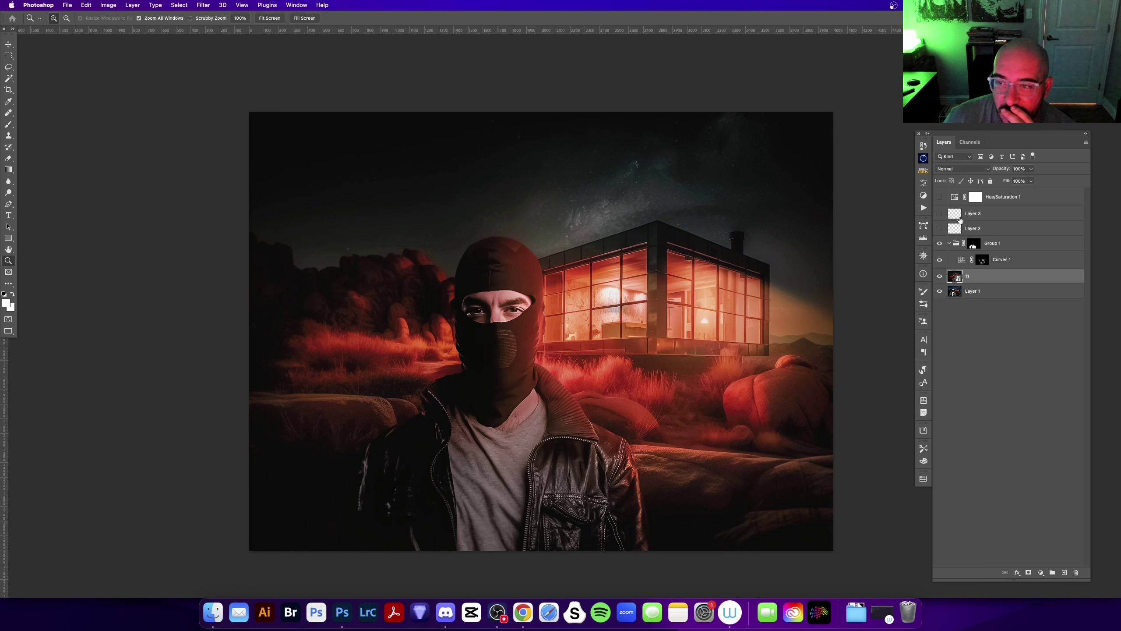
# - On Layer 3, with a smaller full-opacity brush, mark the collar glow area with a white line
pyautogui.press('b')
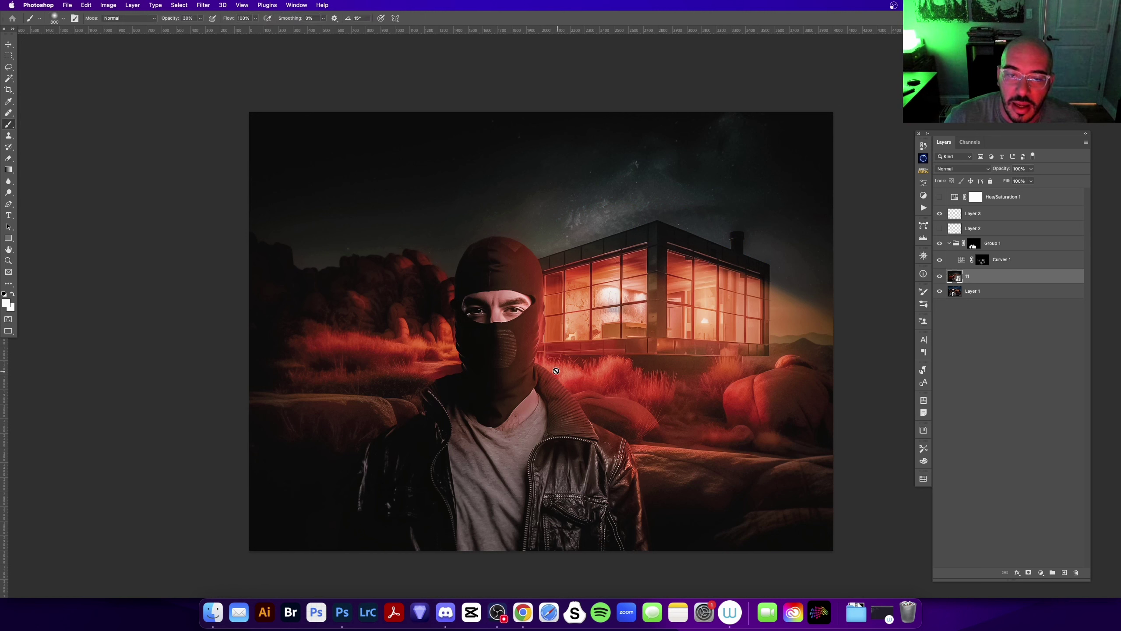
pyautogui.click(946, 217)
pyautogui.press('[')
pyautogui.press('[')
pyautogui.press('[')
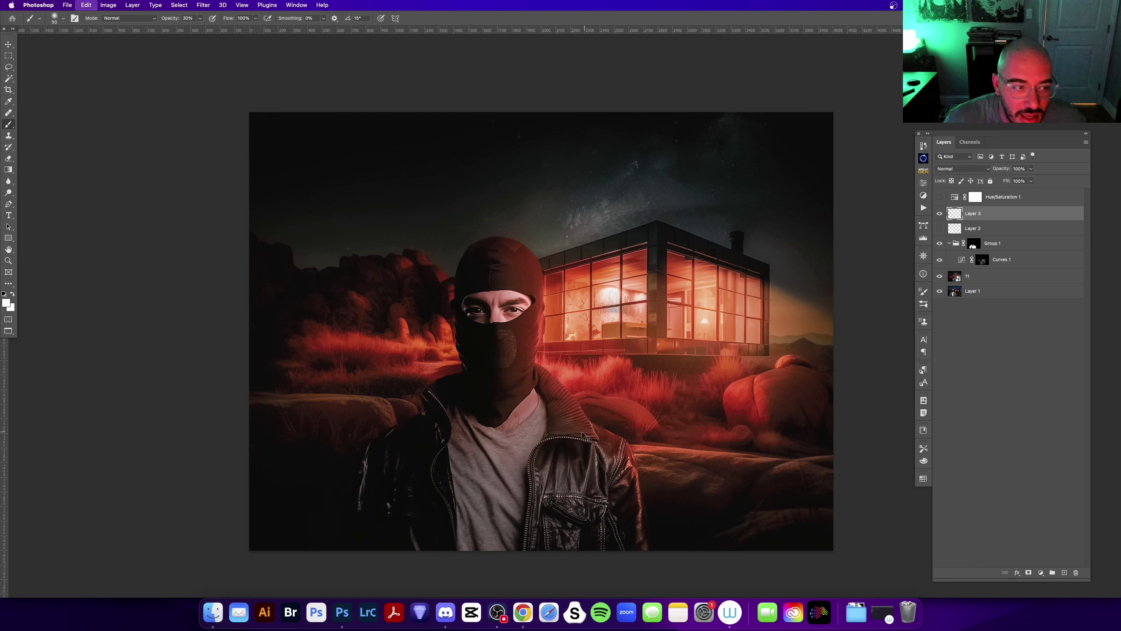
pyautogui.press('[')
pyautogui.press('[')
pyautogui.press('[')
pyautogui.press('0')
pyautogui.moveTo(537, 362); pyautogui.dragTo(595, 421)
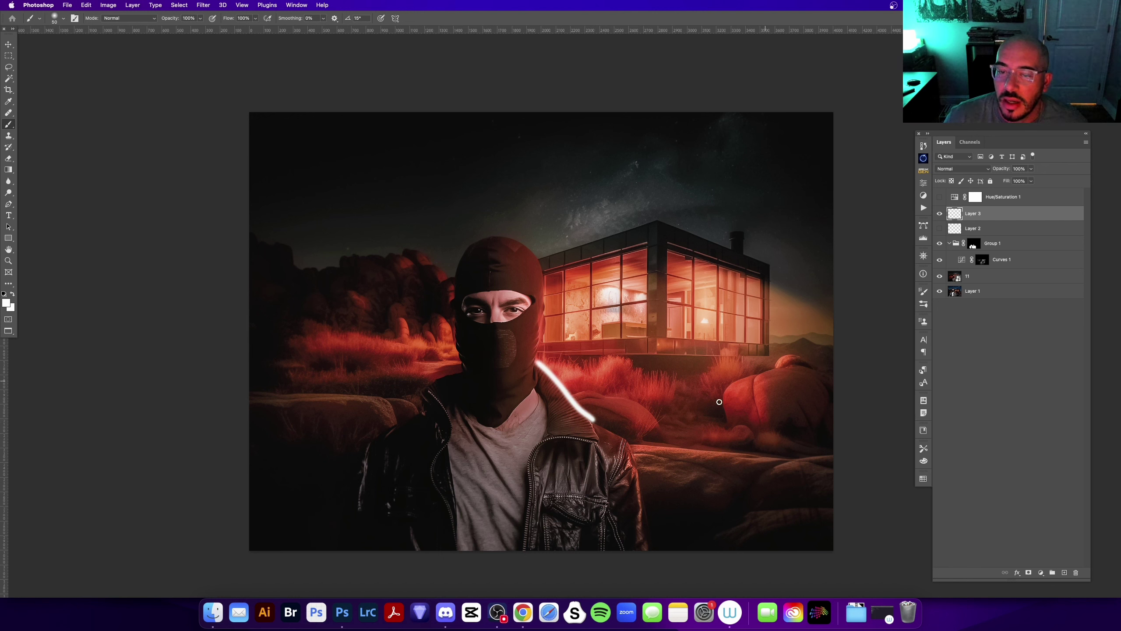
pyautogui.hotkey('ctrl', 'z')
pyautogui.moveTo(565, 403); pyautogui.dragTo(793, 386)
pyautogui.hotkey('ctrl', 'z')
pyautogui.moveTo(533, 365)
pyautogui.mouseDown()
pyautogui.moveTo(642, 436)
pyautogui.moveTo(819, 396)
pyautogui.moveTo(653, 358)
pyautogui.moveTo(538, 348)
pyautogui.mouseUp()
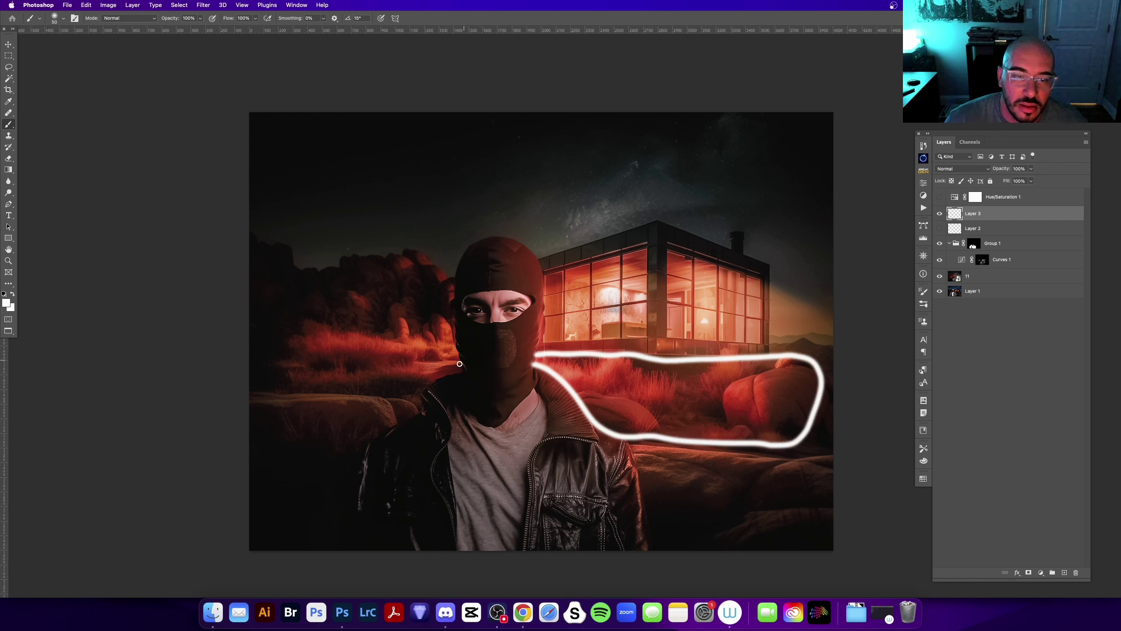
# - Compare with the red grade off, then circle the grass left of the man in white
pyautogui.click(941, 276)
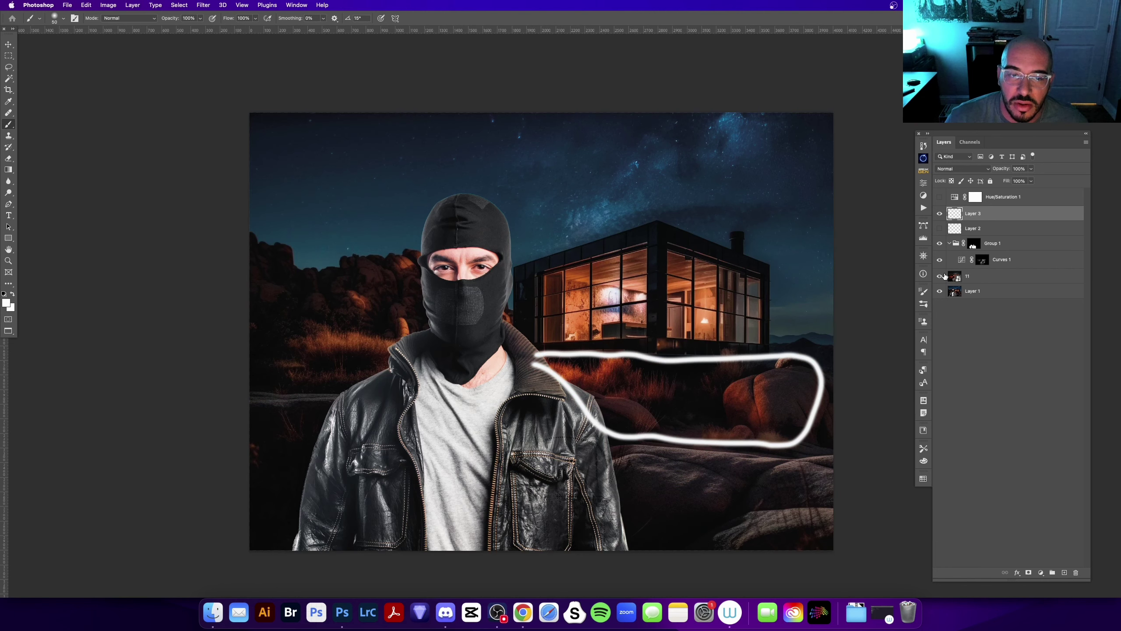
pyautogui.click(942, 276)
pyautogui.moveTo(457, 312)
pyautogui.mouseDown()
pyautogui.moveTo(377, 316)
pyautogui.moveTo(439, 389)
pyautogui.mouseUp()
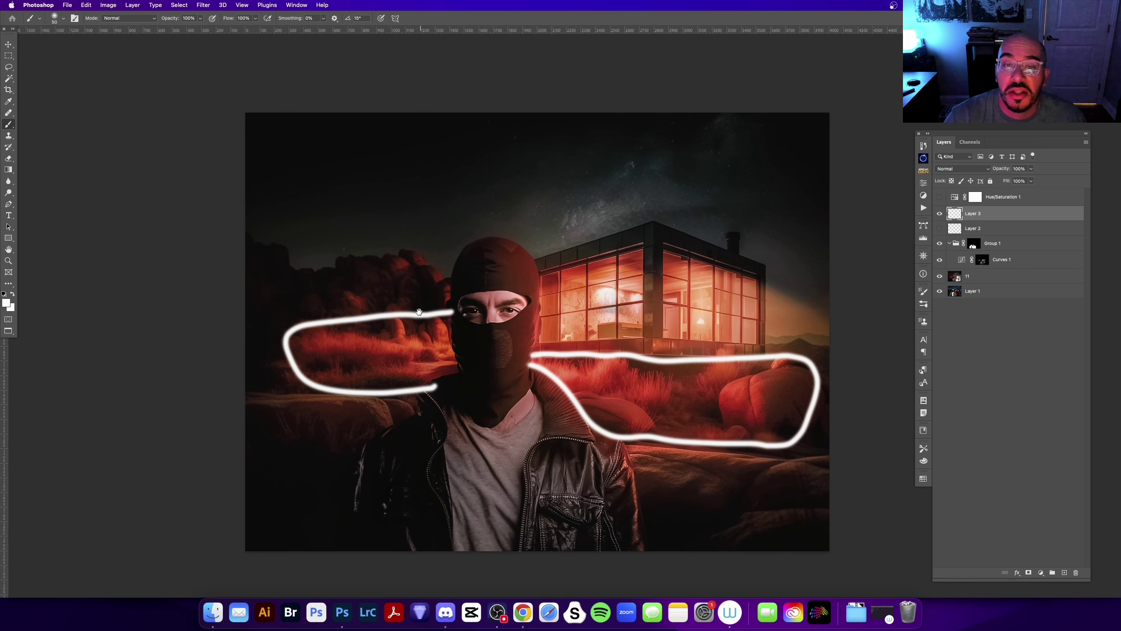
pyautogui.moveTo(427, 312); pyautogui.dragTo(382, 312)
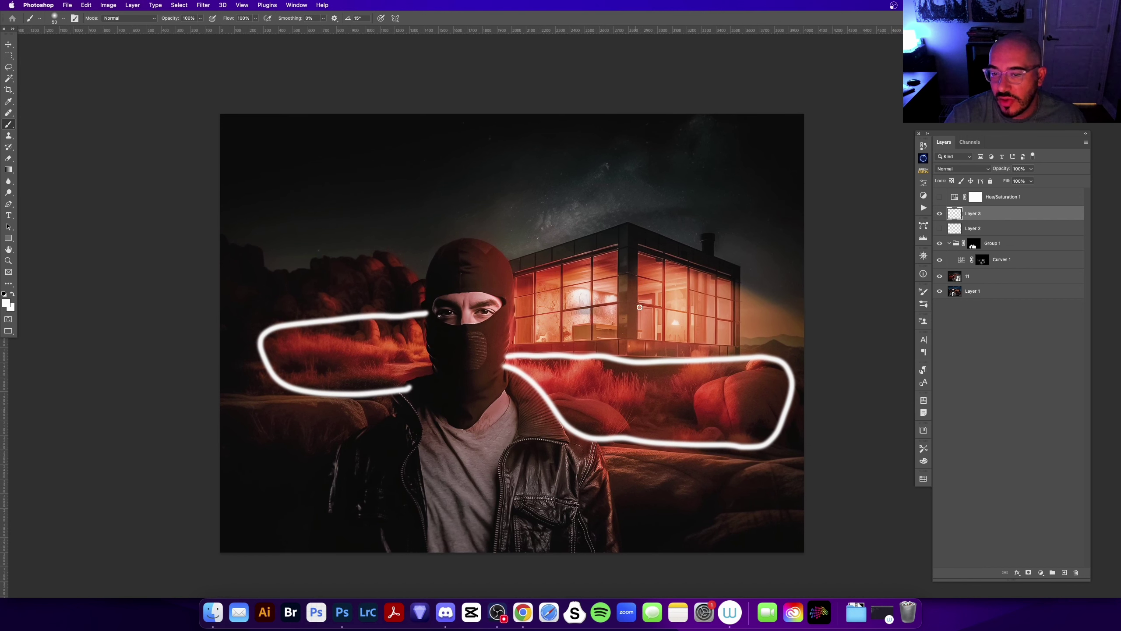
# - Toggle the subject adjustments and layer 11's red grade to compare against the blue night image
pyautogui.click(939, 245)
pyautogui.click(940, 244)
pyautogui.click(940, 276)
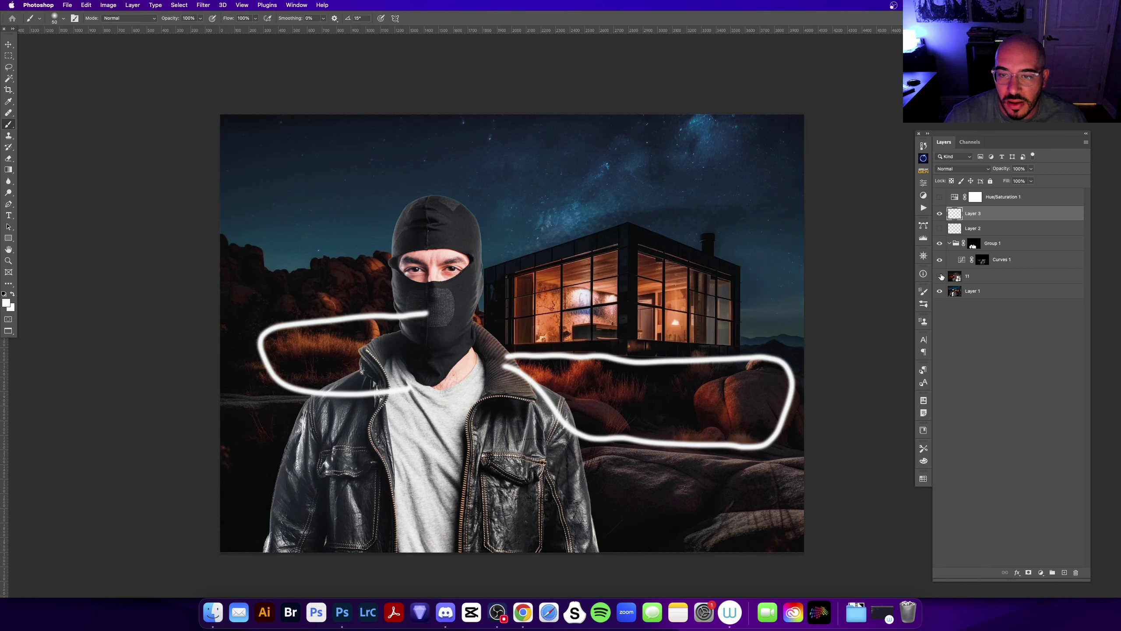
pyautogui.click(940, 276)
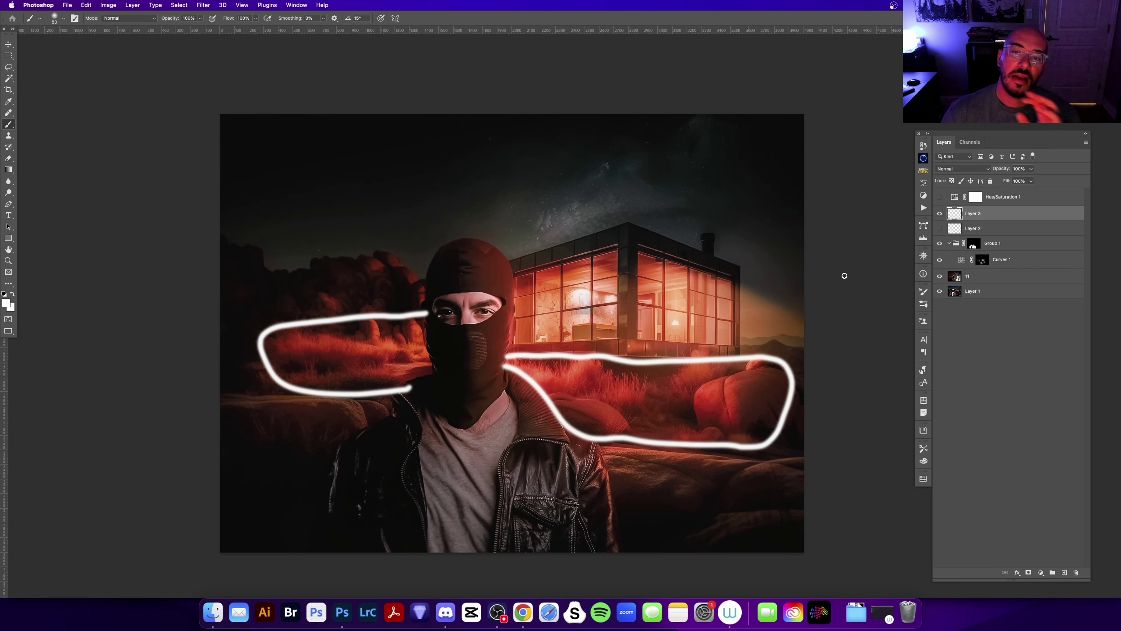
pyautogui.click(940, 276)
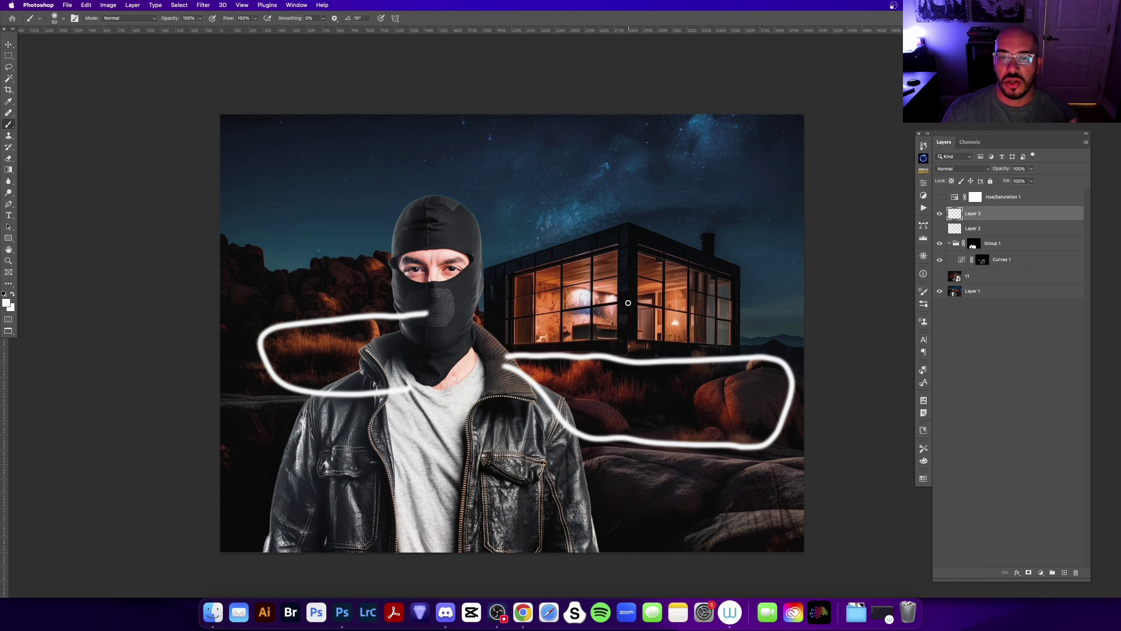
pyautogui.hscroll(2, 610, 296)
pyautogui.scroll(1, 610, 296)
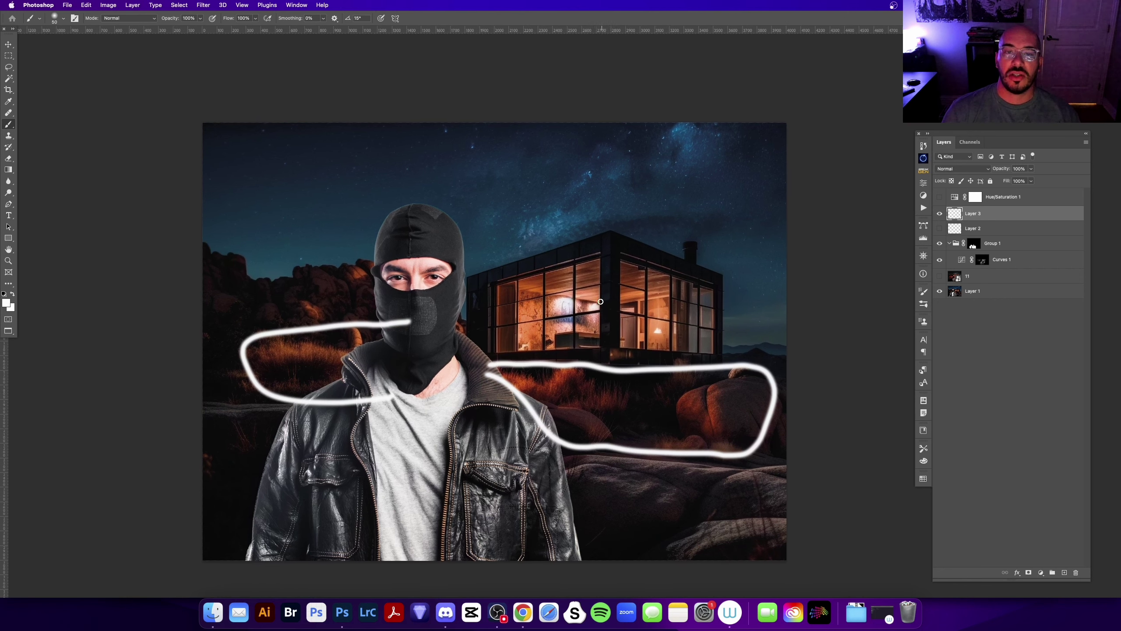
pyautogui.click(940, 276)
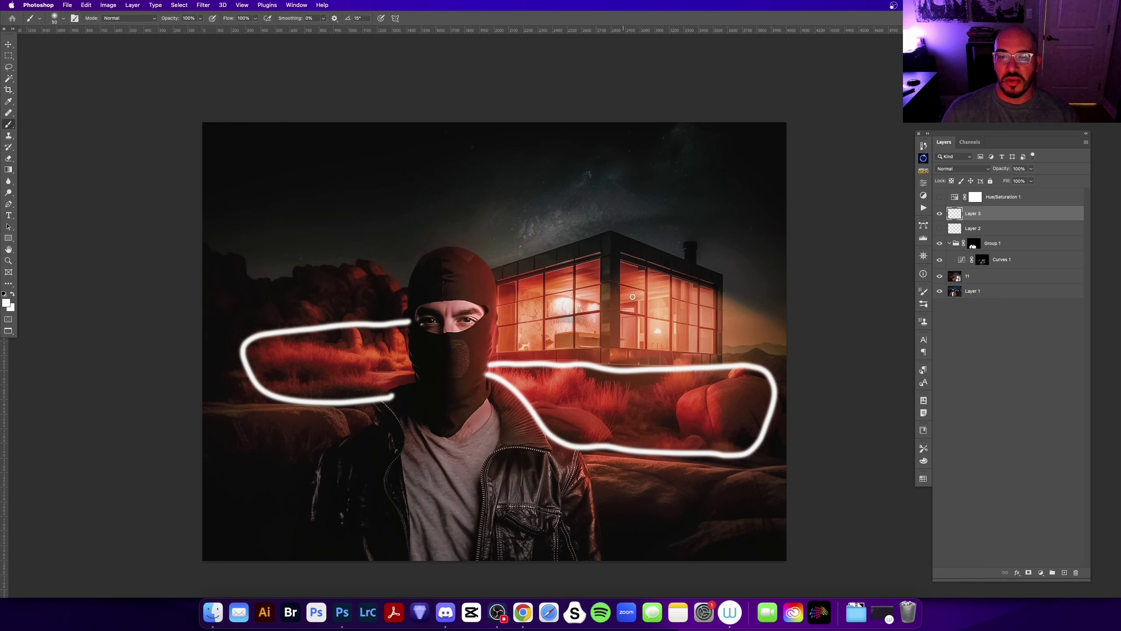
pyautogui.click(943, 276)
# - Try and undo glow markings near the house, then hide Layer 3's white markings
pyautogui.moveTo(719, 292); pyautogui.dragTo(806, 355)
pyautogui.press('super+z')
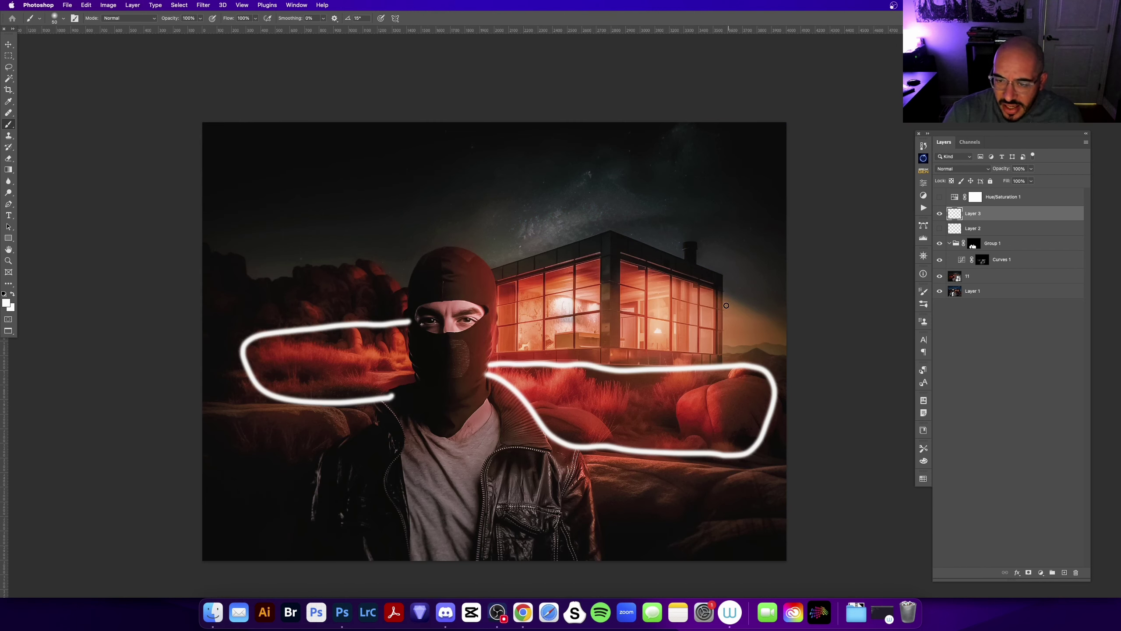
pyautogui.moveTo(722, 295)
pyautogui.mouseDown()
pyautogui.moveTo(746, 337)
pyautogui.moveTo(781, 353)
pyautogui.mouseUp()
pyautogui.press('super+z')
pyautogui.hscroll(-2, 777, 310)
pyautogui.moveTo(648, 157)
pyautogui.mouseDown()
pyautogui.moveTo(611, 274)
pyautogui.moveTo(622, 355)
pyautogui.mouseUp()
pyautogui.press('super+z')
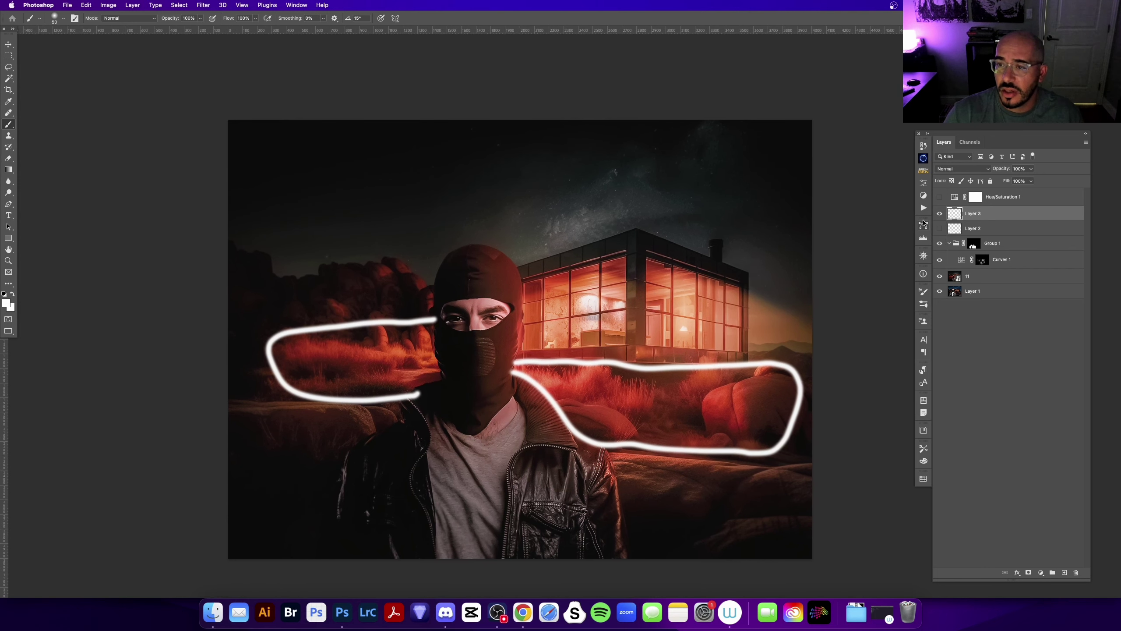
pyautogui.scroll(-2, 723, 280)
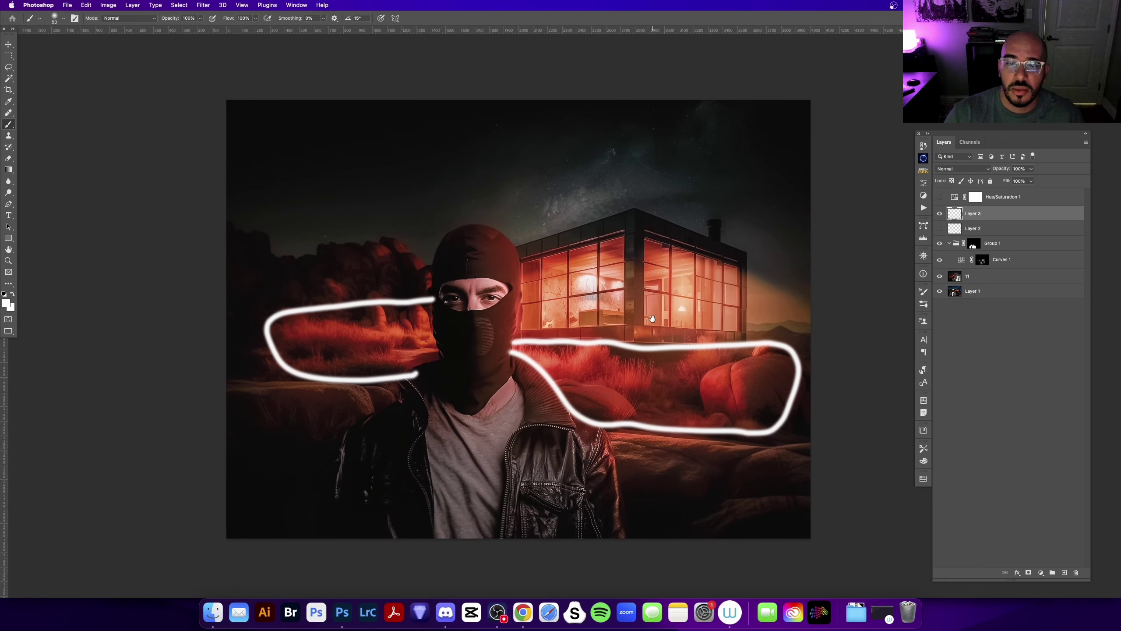
pyautogui.click(940, 214)
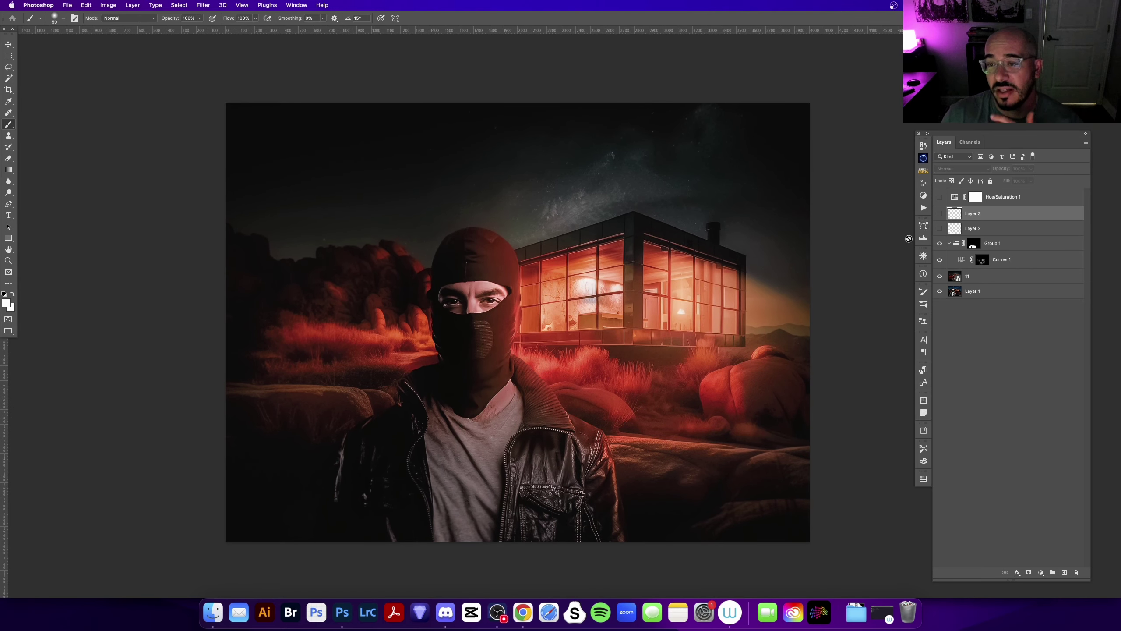
pyautogui.moveTo(549, 259); pyautogui.dragTo(529, 259)
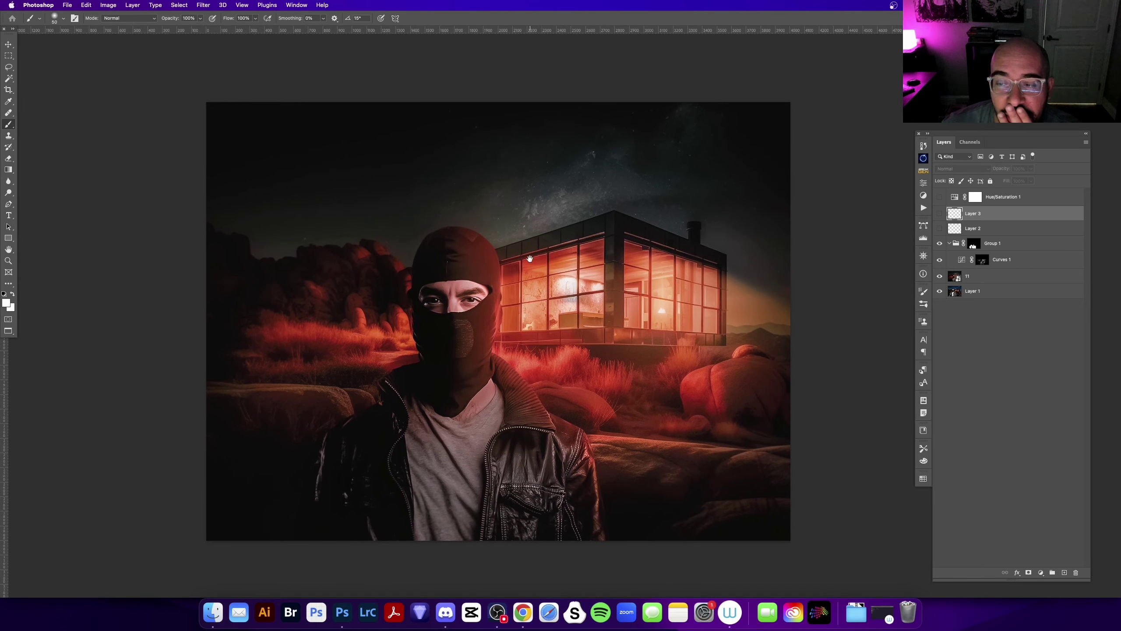
# - Hide and restore layer 11's dark red grade to compare it with the plain night sky
pyautogui.click(924, 292)
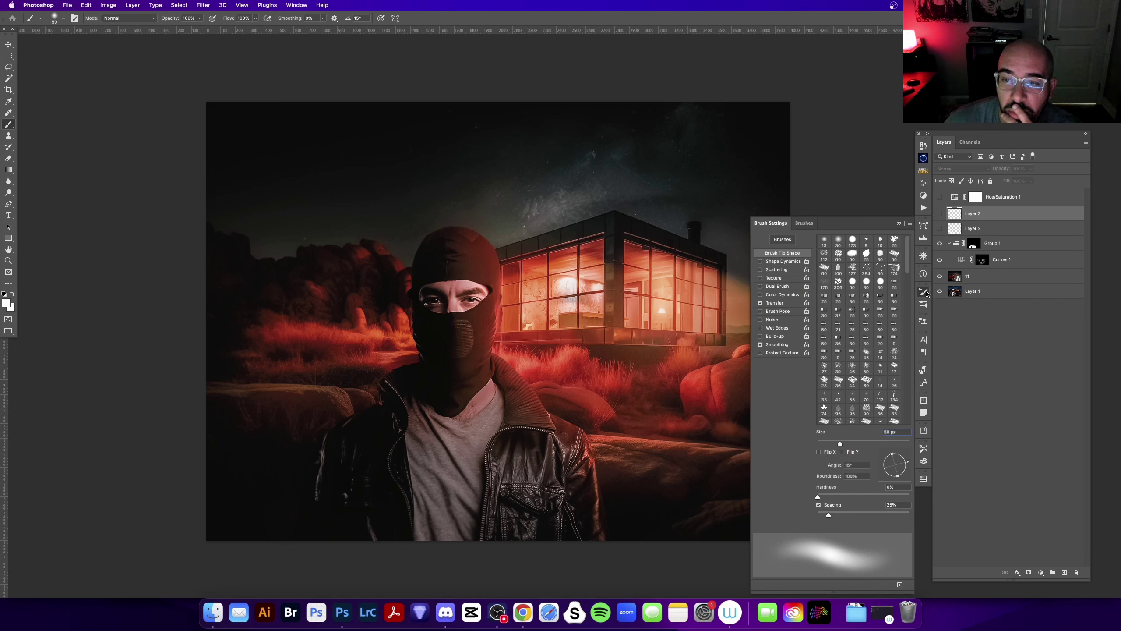
pyautogui.click(898, 224)
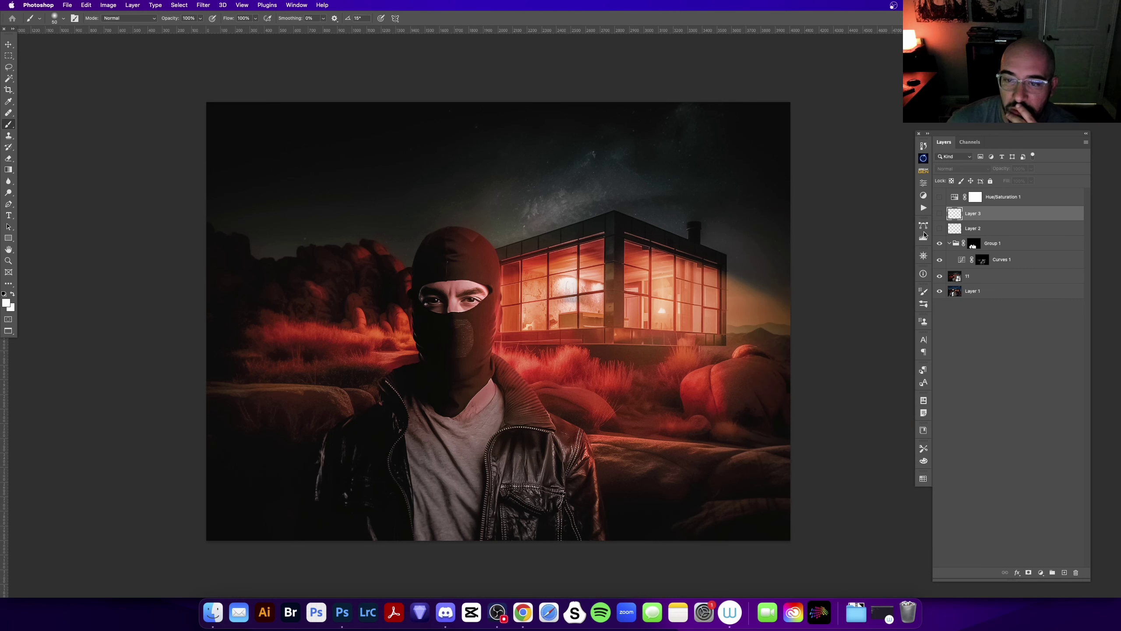
pyautogui.click(939, 277)
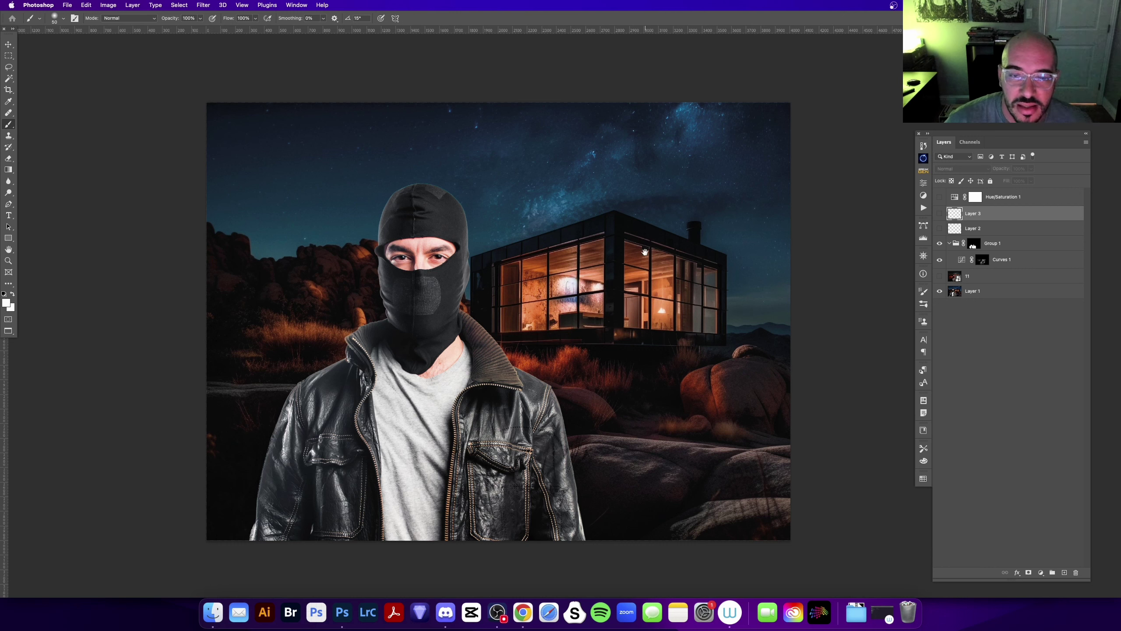
pyautogui.hscroll(-2, 882, 217)
pyautogui.click(939, 276)
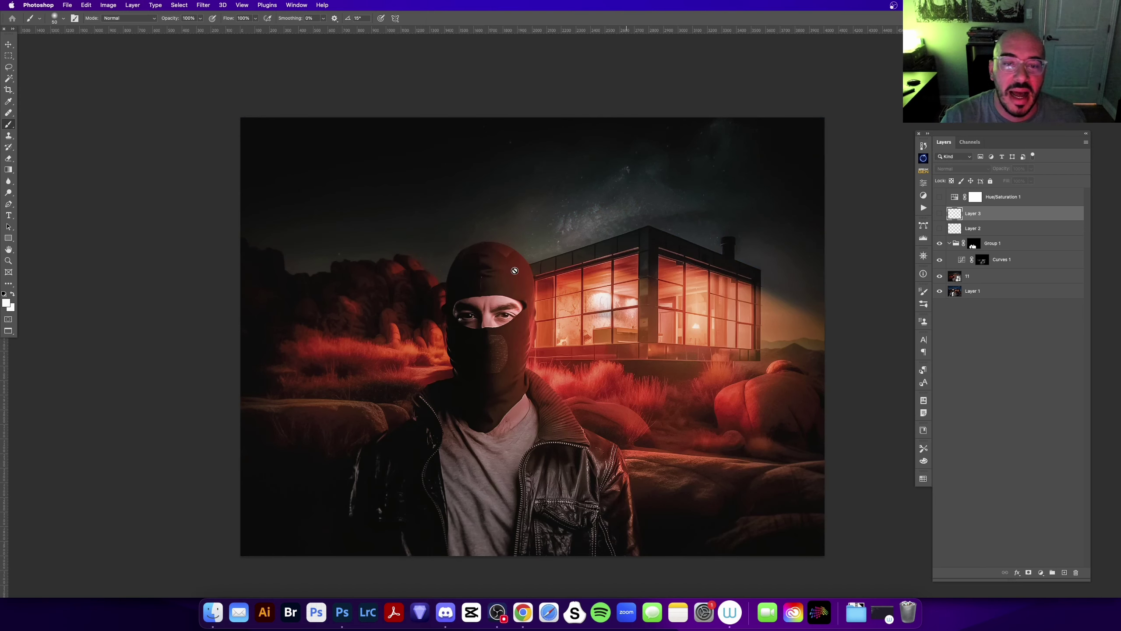
pyautogui.hscroll(2, 505, 279)
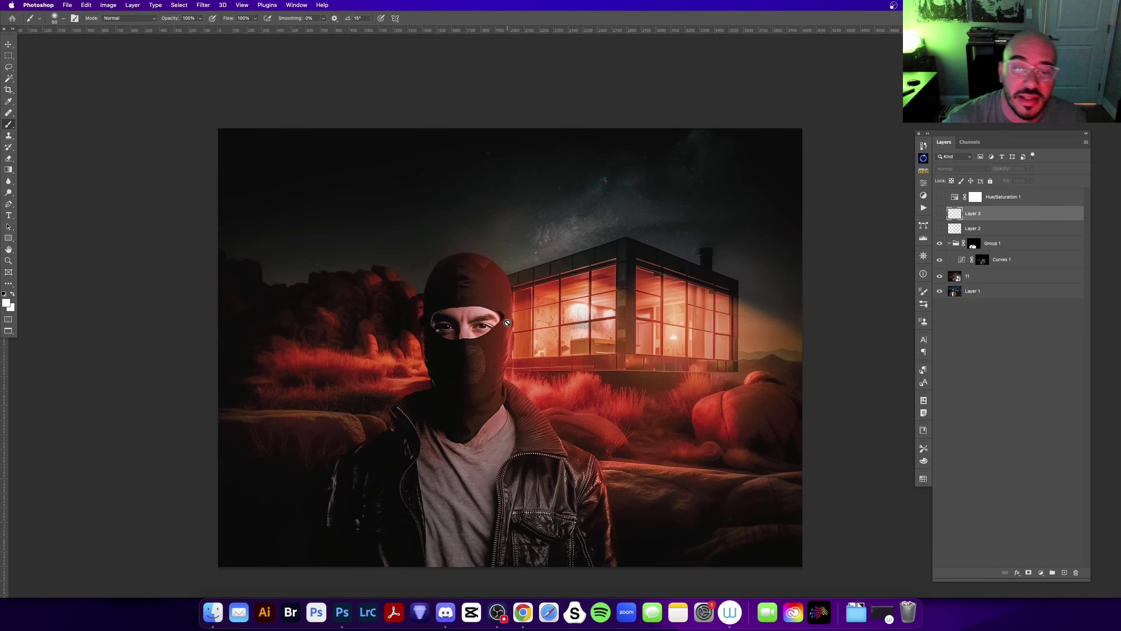
# - Target the Hue/Saturation 1 mask, then close the 02.png composite
pyautogui.moveTo(709, 239); pyautogui.dragTo(711, 210)
pyautogui.click(1004, 198)
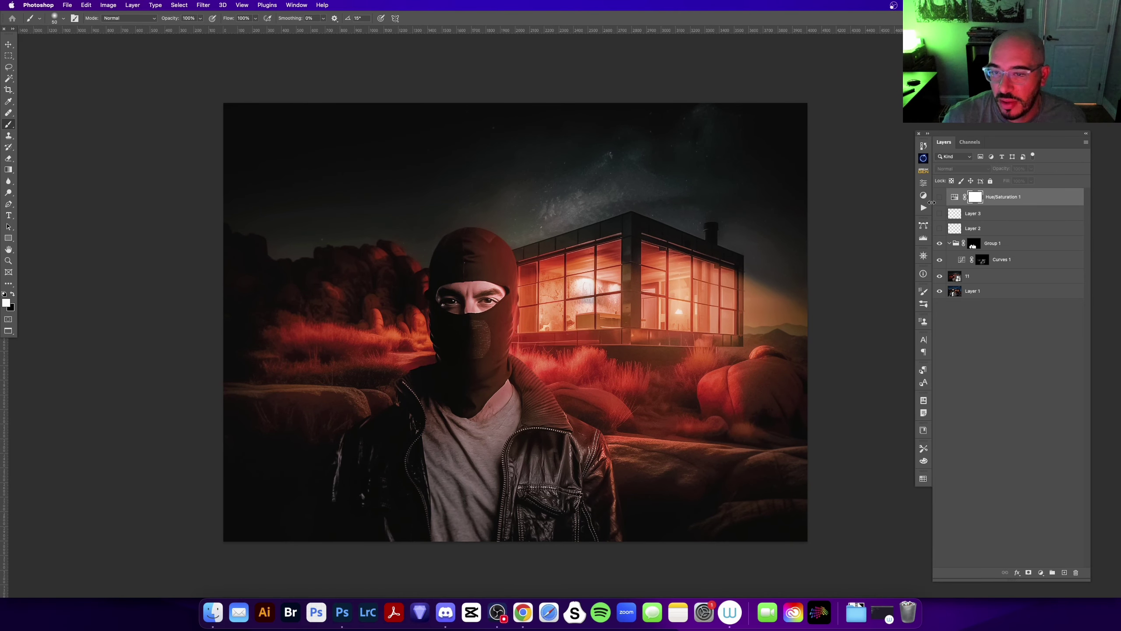
pyautogui.scroll(2, 563, 199)
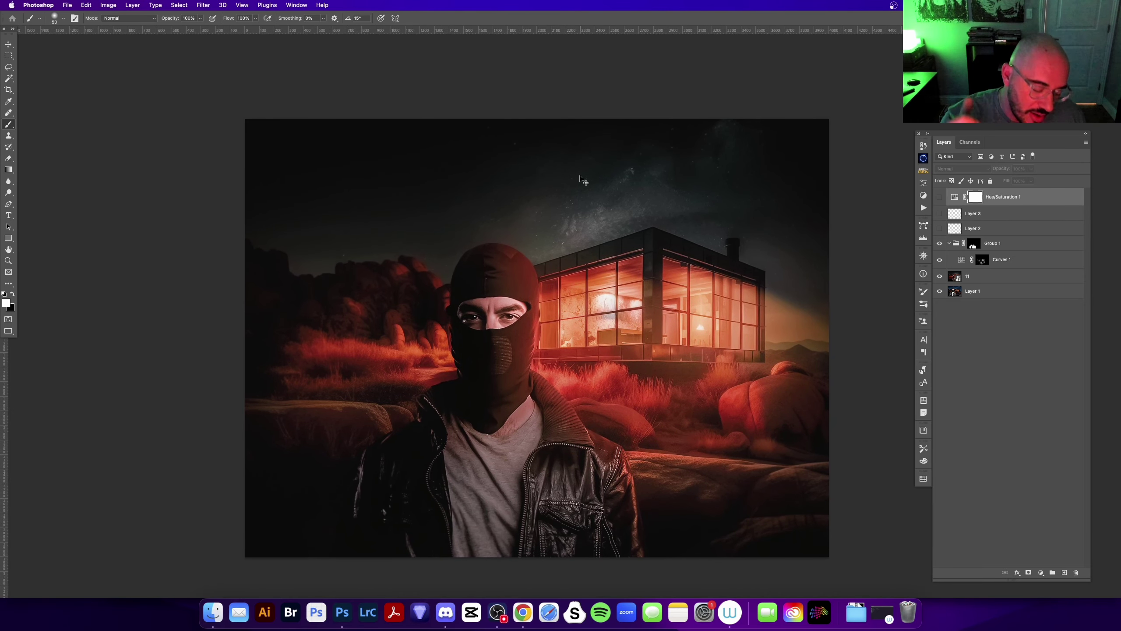
pyautogui.press('super+w')
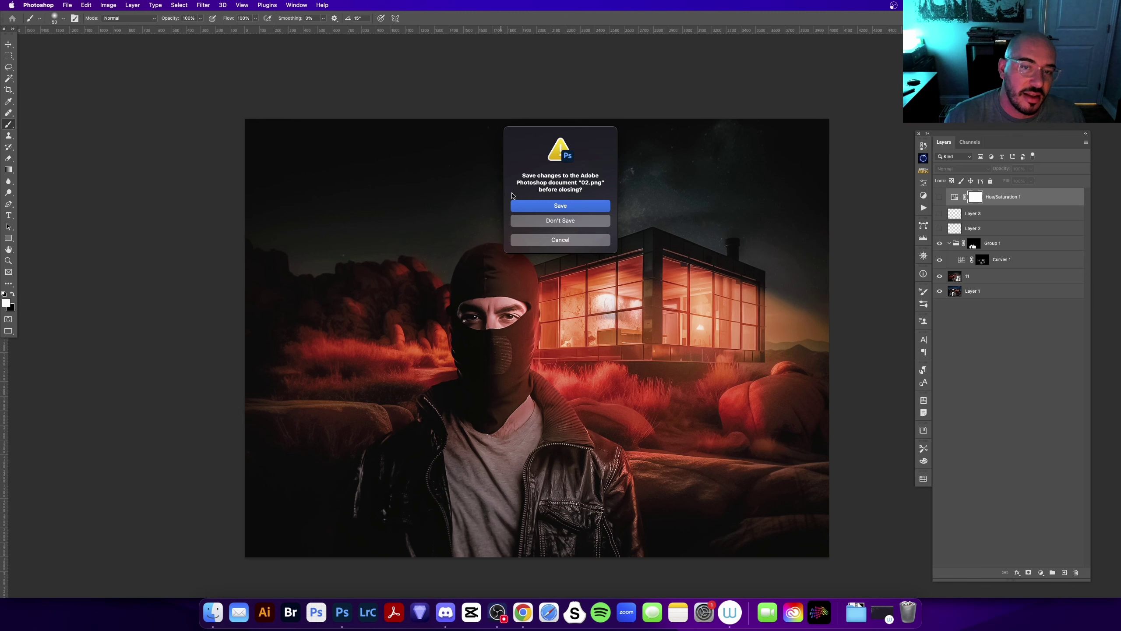
# - Close the composite without saving and show the horse-jump image fitted in full-screen mode
pyautogui.click(568, 221)
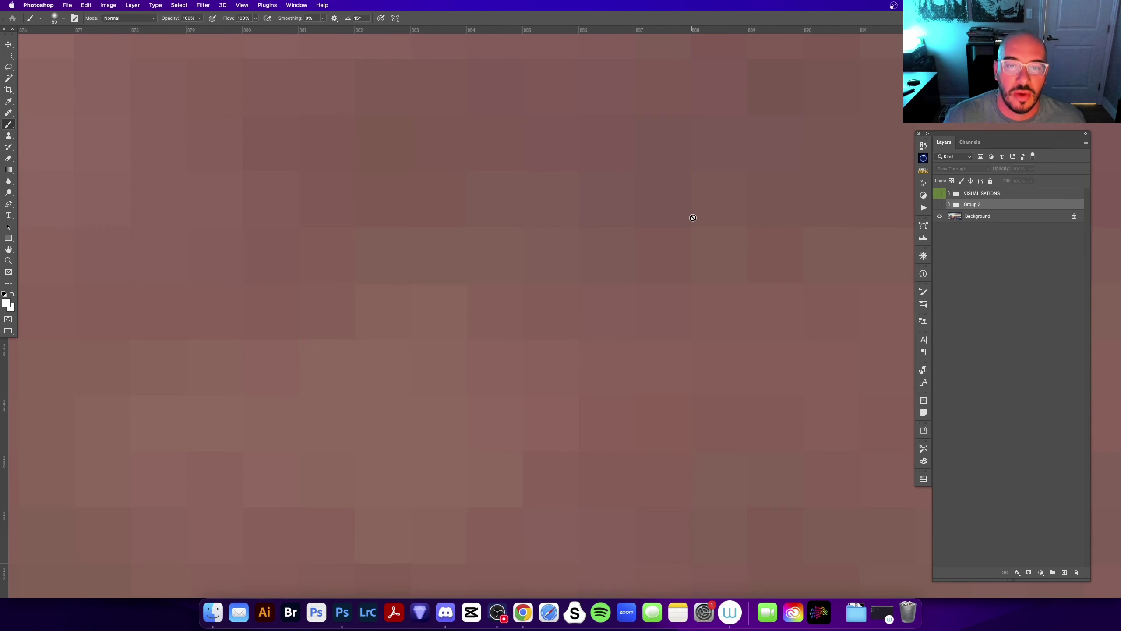
pyautogui.press('z')
pyautogui.press('super+0')
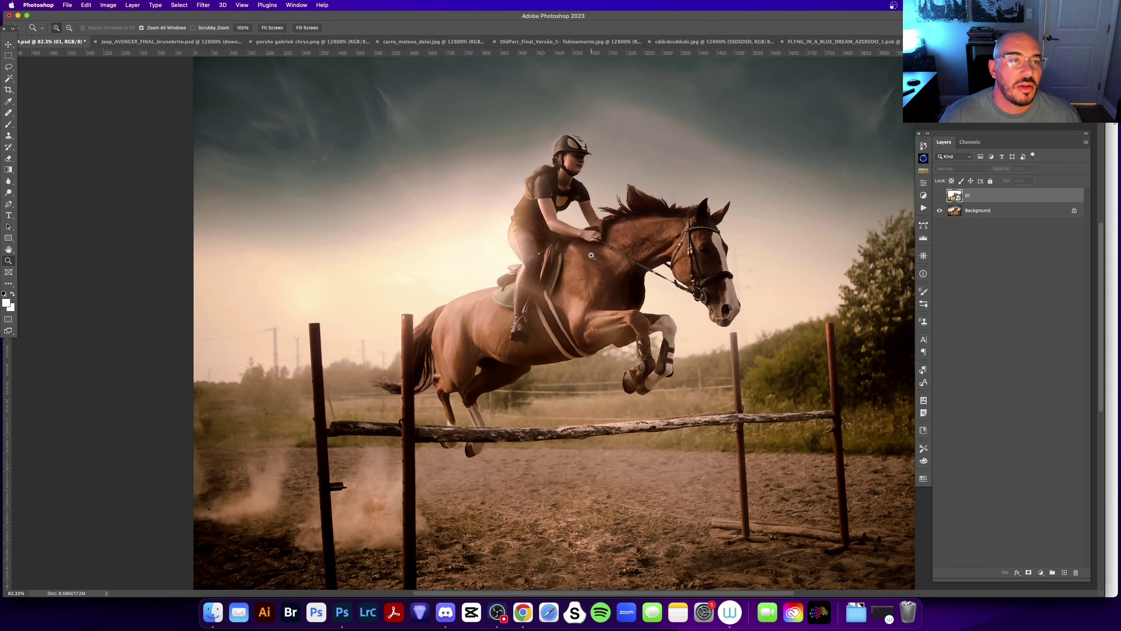
pyautogui.press('f')
# - Toggle layer 01 to compare the moody horse-jump grade with the bright original photo
pyautogui.moveTo(630, 202); pyautogui.dragTo(614, 211)
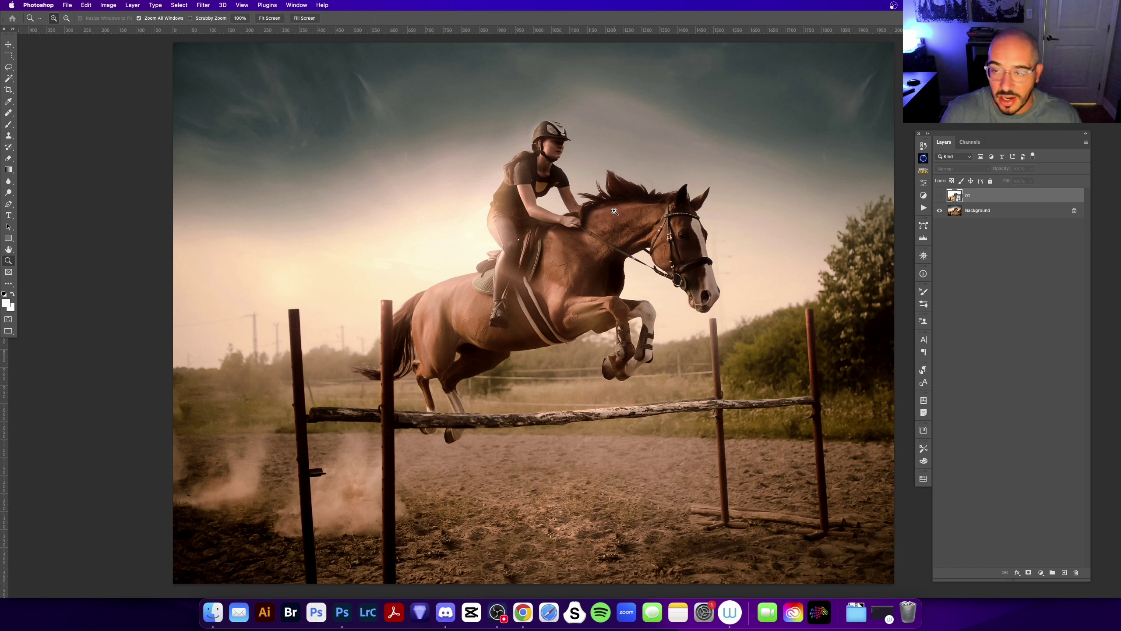
pyautogui.hscroll(2, 582, 227)
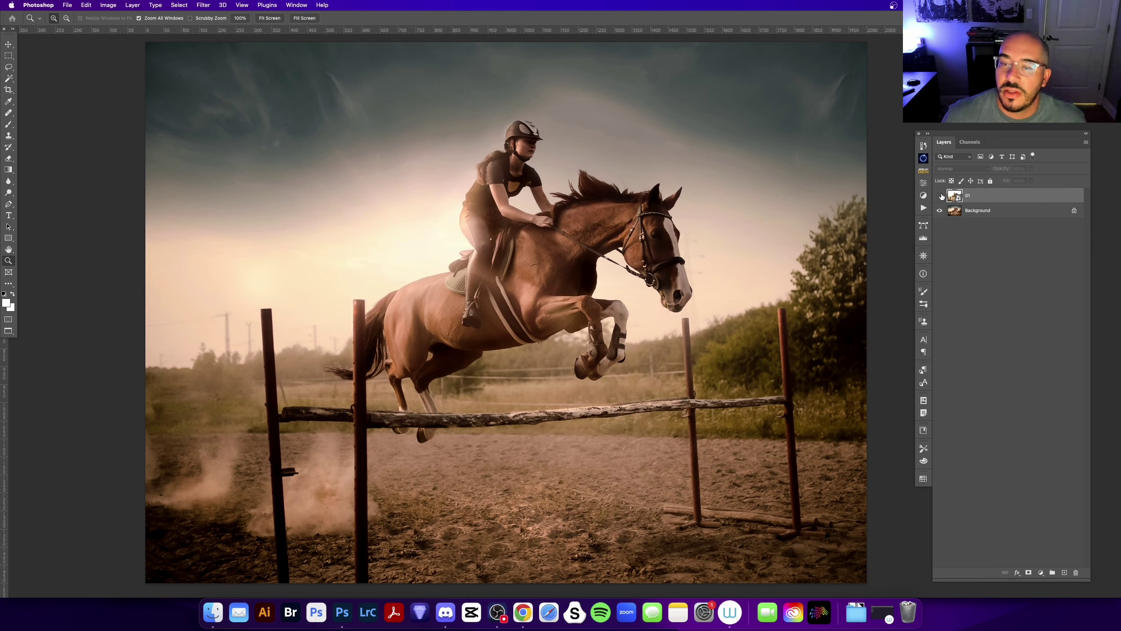
pyautogui.click(939, 196)
pyautogui.hscroll(1, 572, 263)
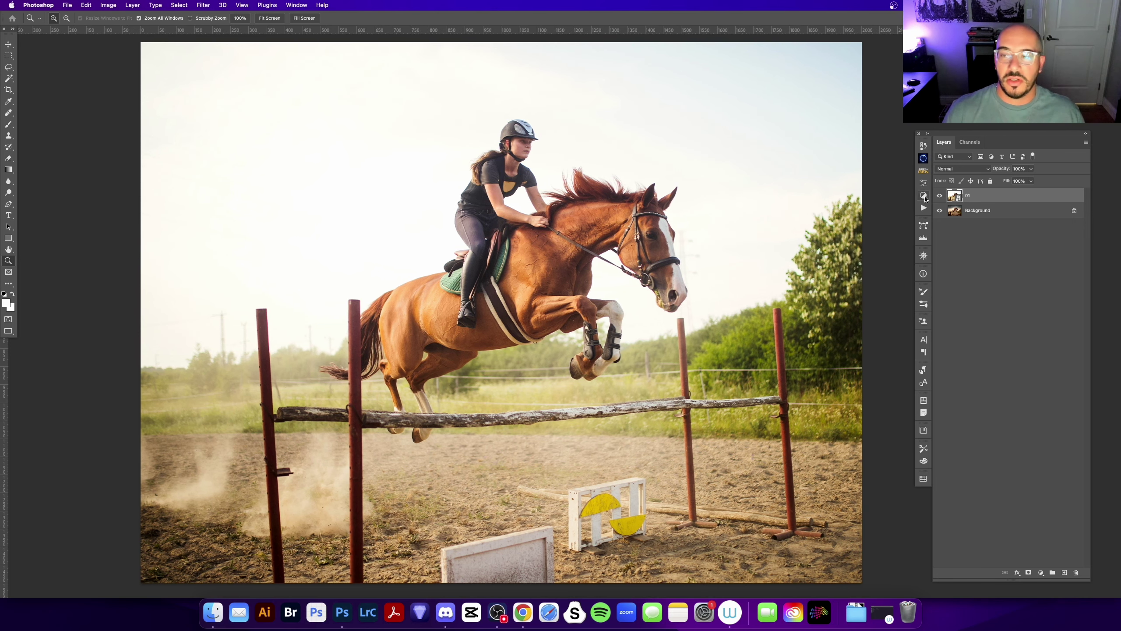
pyautogui.click(940, 196)
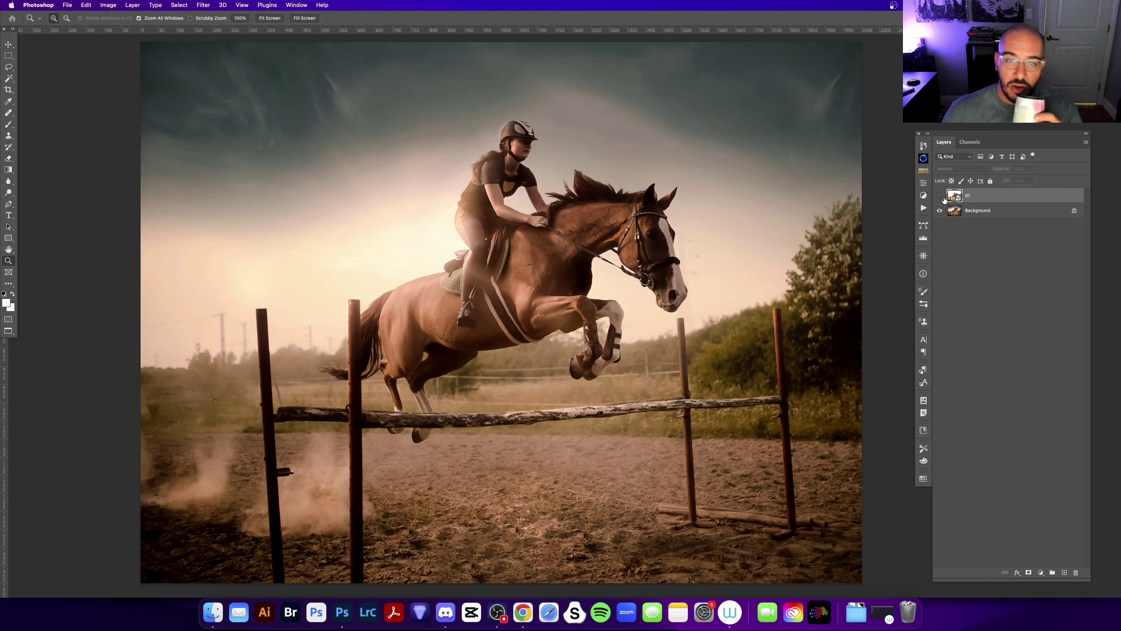
pyautogui.click(943, 200)
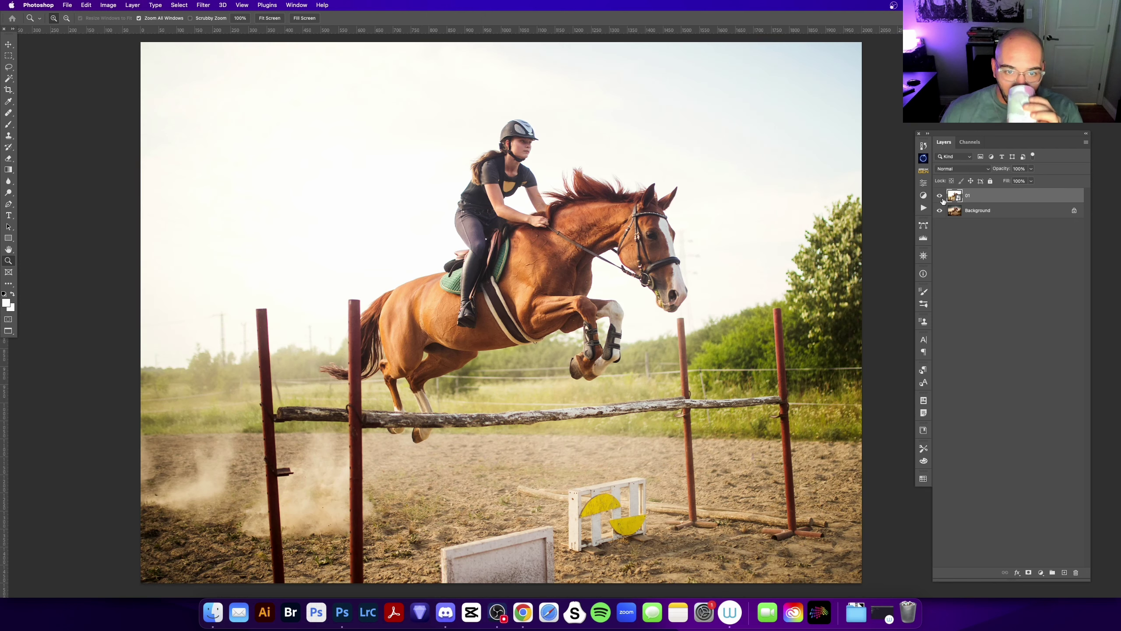
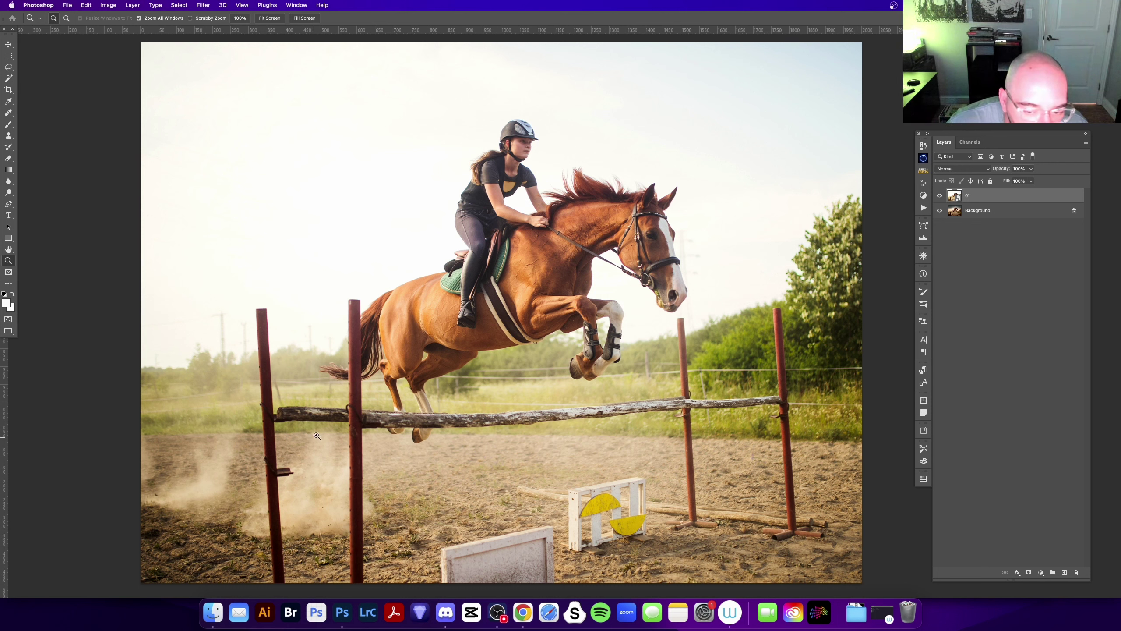
# - Add a new empty layer above 01, then try a brush stroke around the jump block and undo it
pyautogui.click(1065, 573)
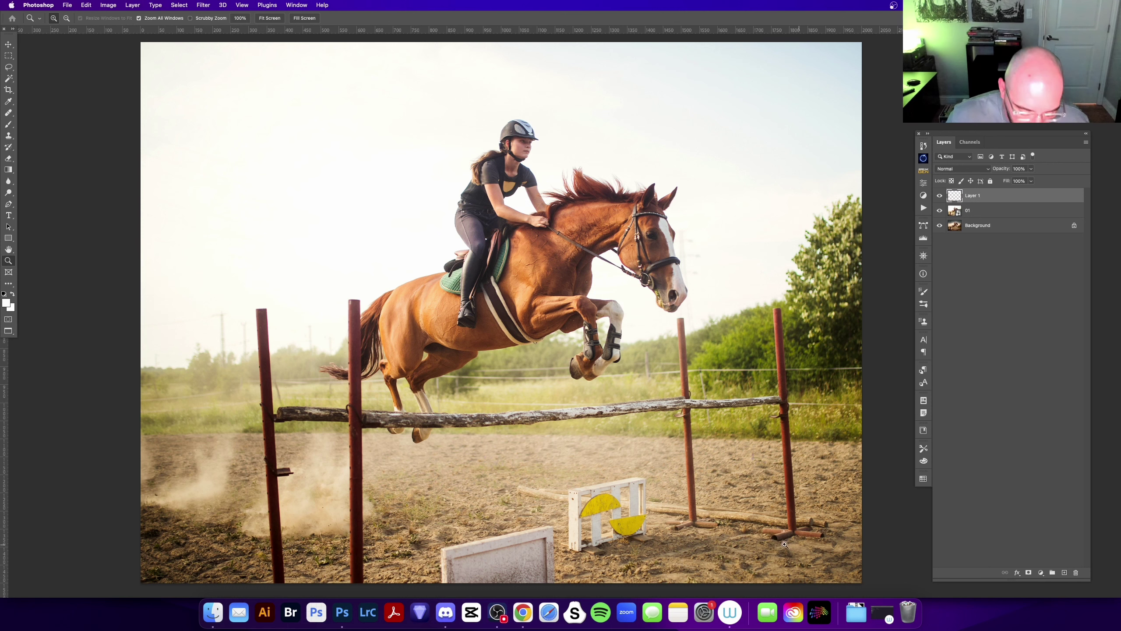
pyautogui.press('b')
pyautogui.moveTo(572, 530); pyautogui.dragTo(702, 513)
pyautogui.press('cmd+z')
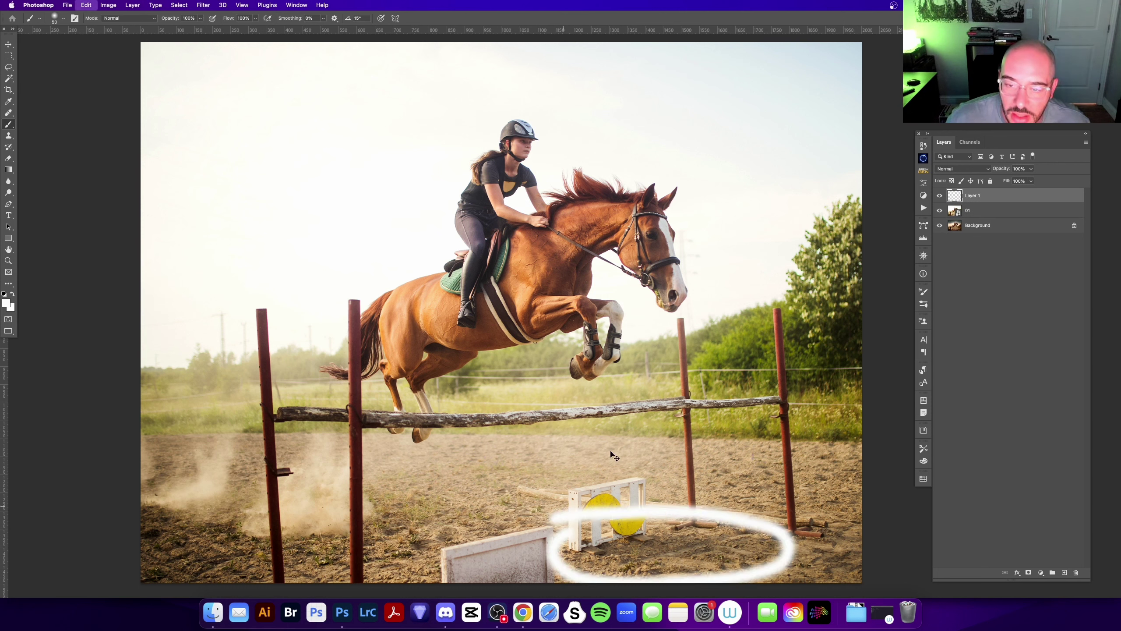
# - Adjust the brush size up and back down to 30
pyautogui.press(']')
pyautogui.hscroll(1, 505, 234)
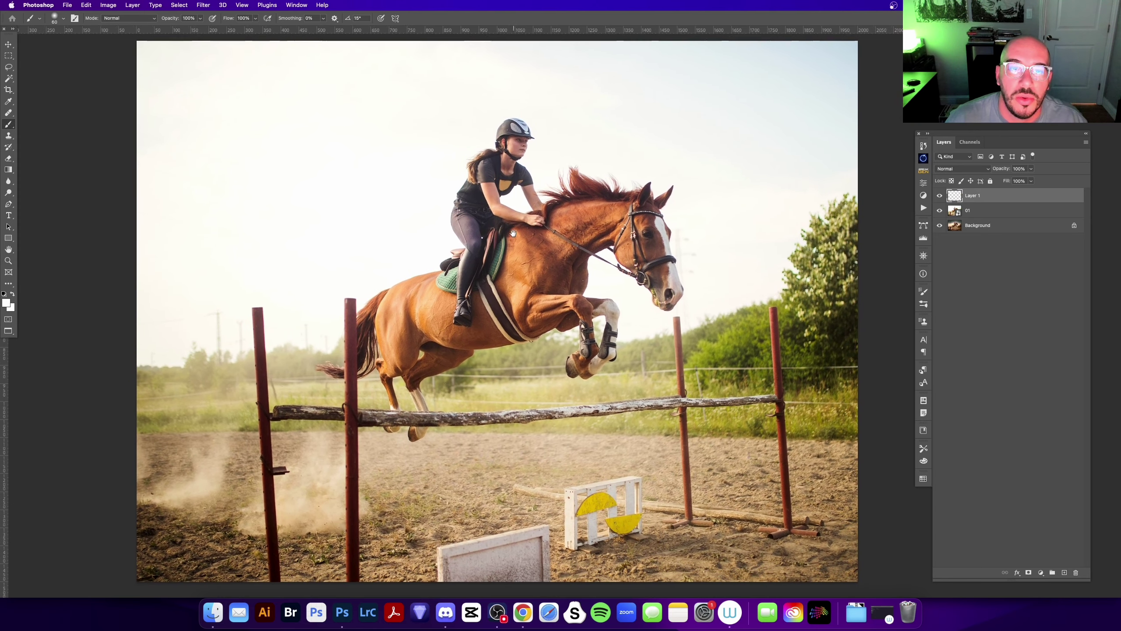
pyautogui.scroll(1, 512, 225)
pyautogui.press('[')
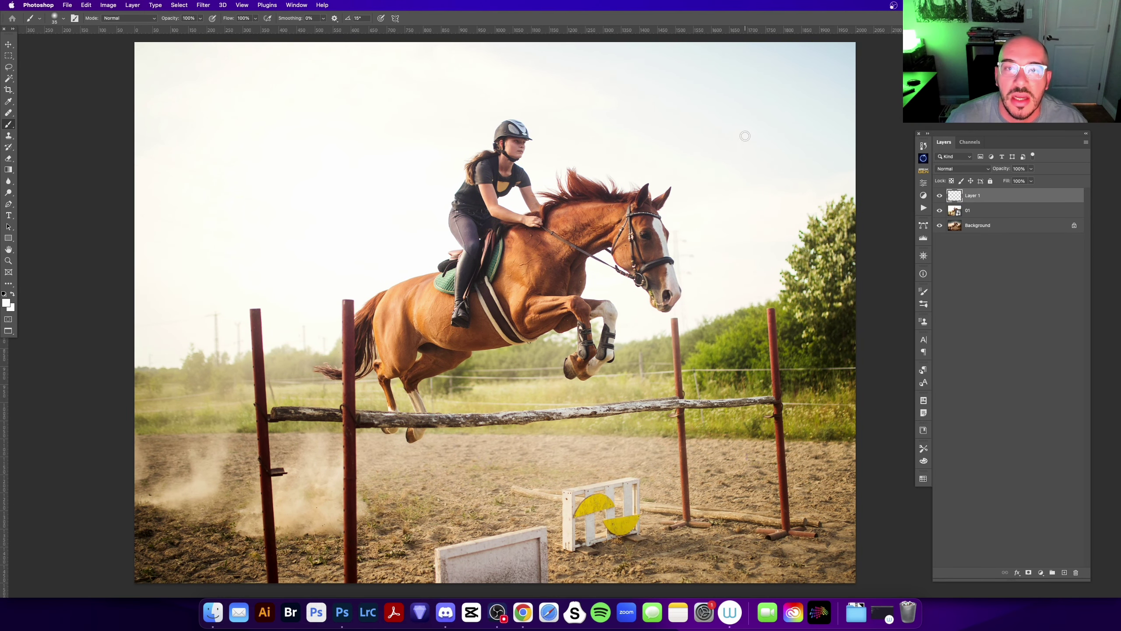
pyautogui.hscroll(-1, 737, 139)
pyautogui.press('[')
pyautogui.press('[')
pyautogui.hscroll(-1, 746, 148)
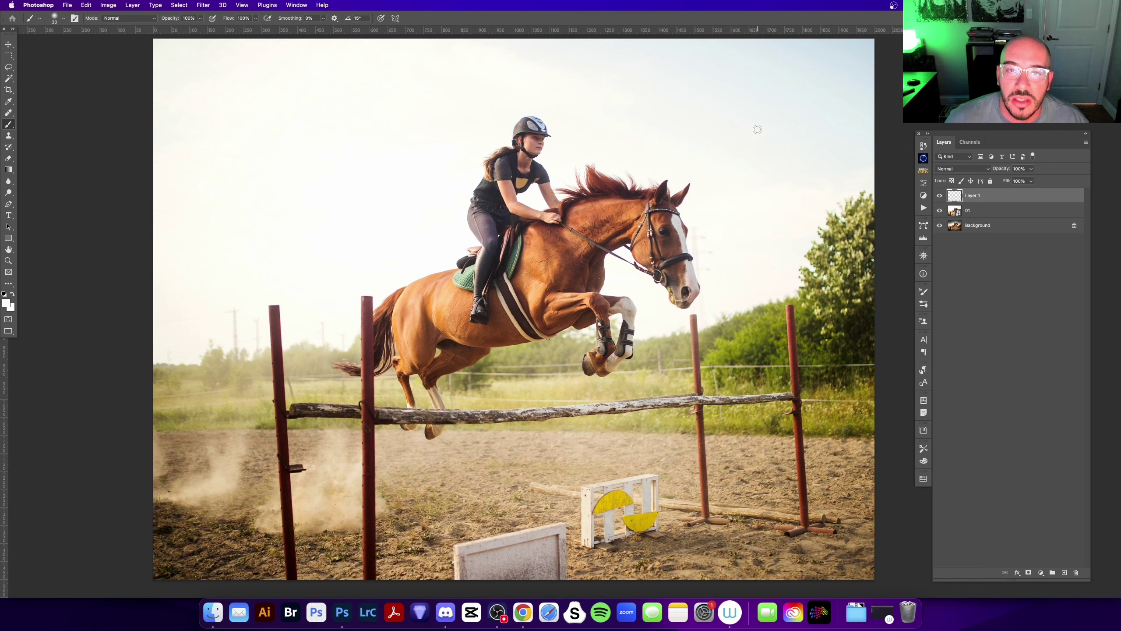
pyautogui.press('z')
pyautogui.click(539, 114)
pyautogui.scroll(3, 529, 177)
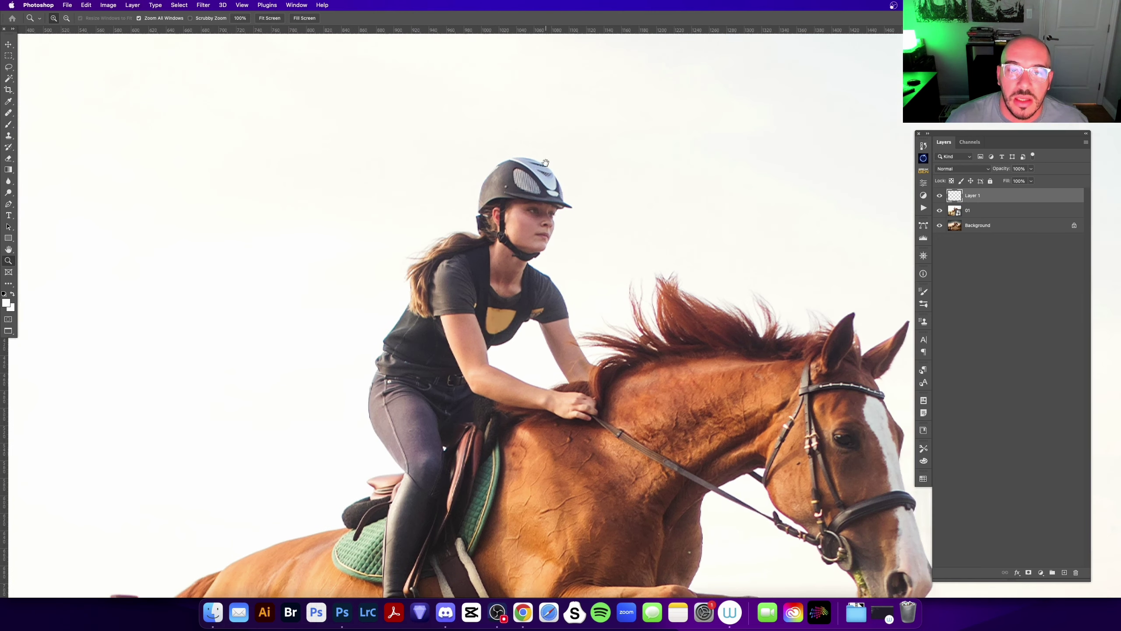
pyautogui.moveTo(509, 216); pyautogui.dragTo(533, 217)
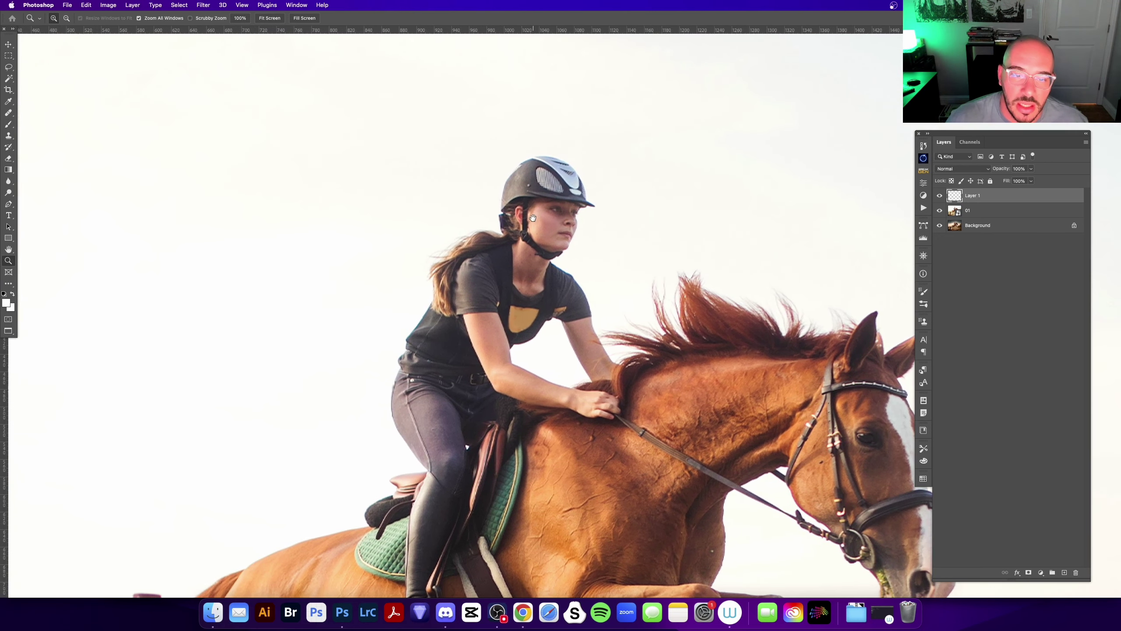
pyautogui.moveTo(456, 278); pyautogui.dragTo(469, 301)
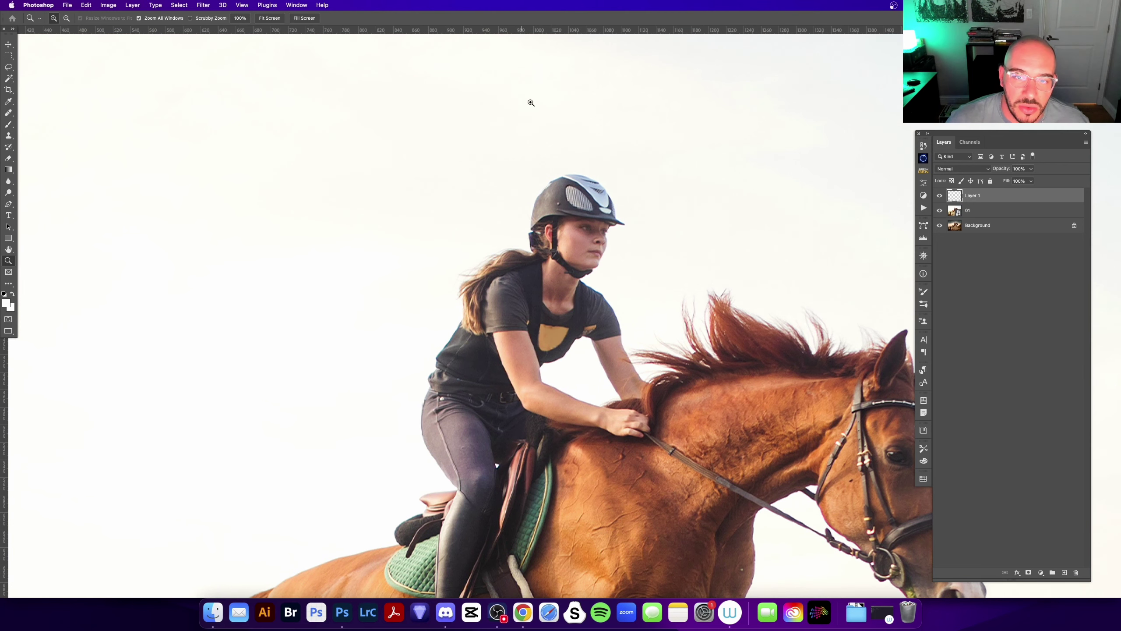
pyautogui.moveTo(479, 374); pyautogui.dragTo(488, 314)
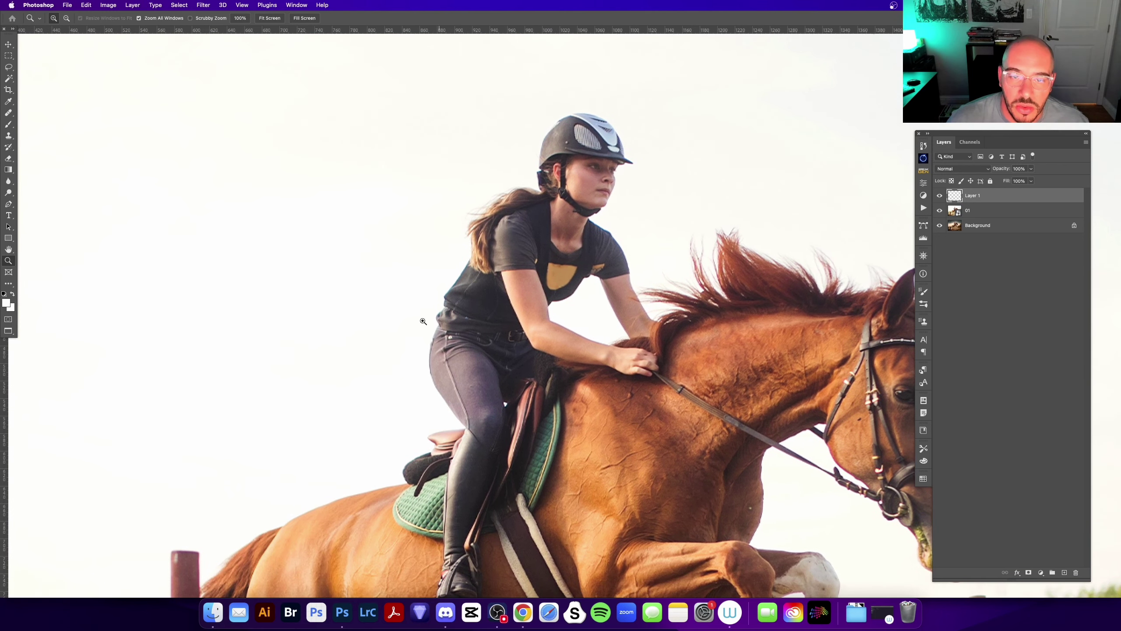
pyautogui.press('b')
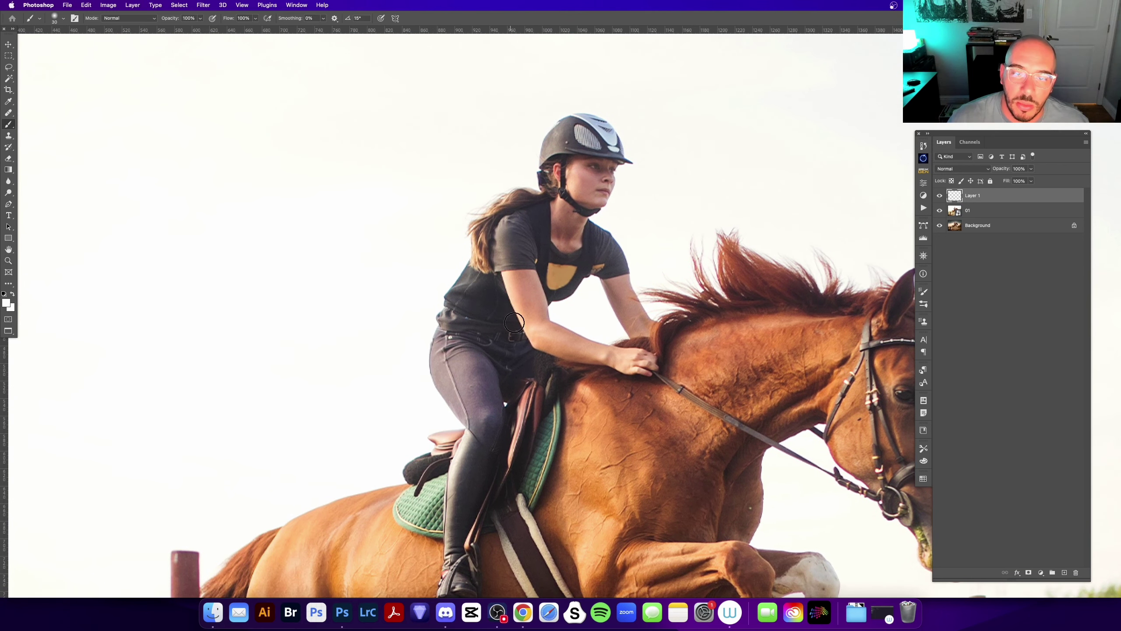
pyautogui.press('super+minus')
pyautogui.press('z')
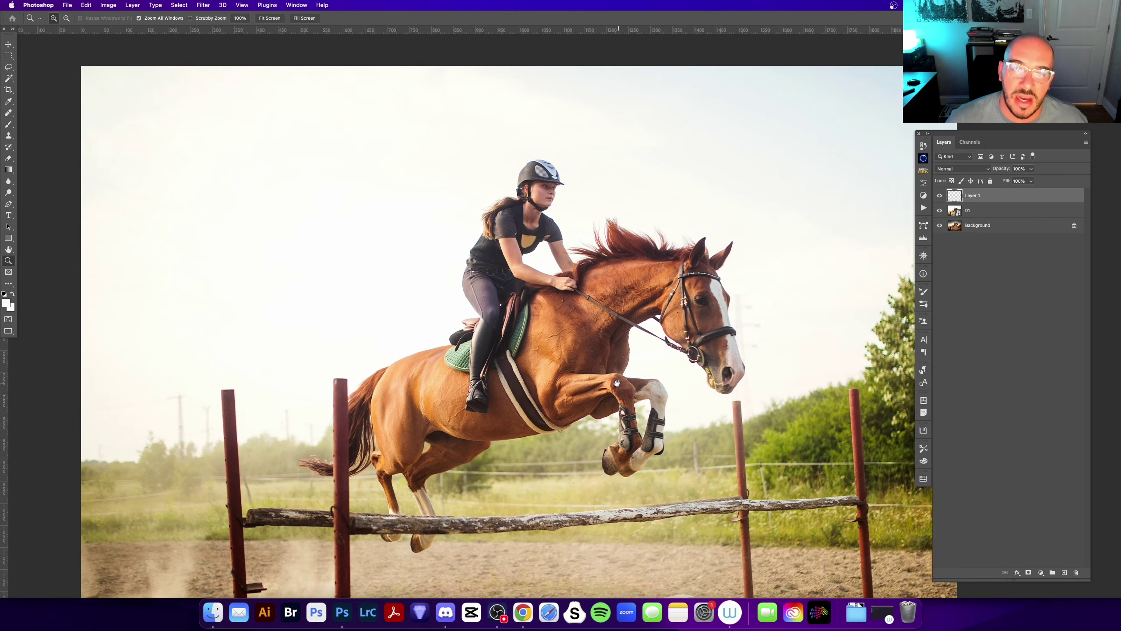
pyautogui.press('super+minus')
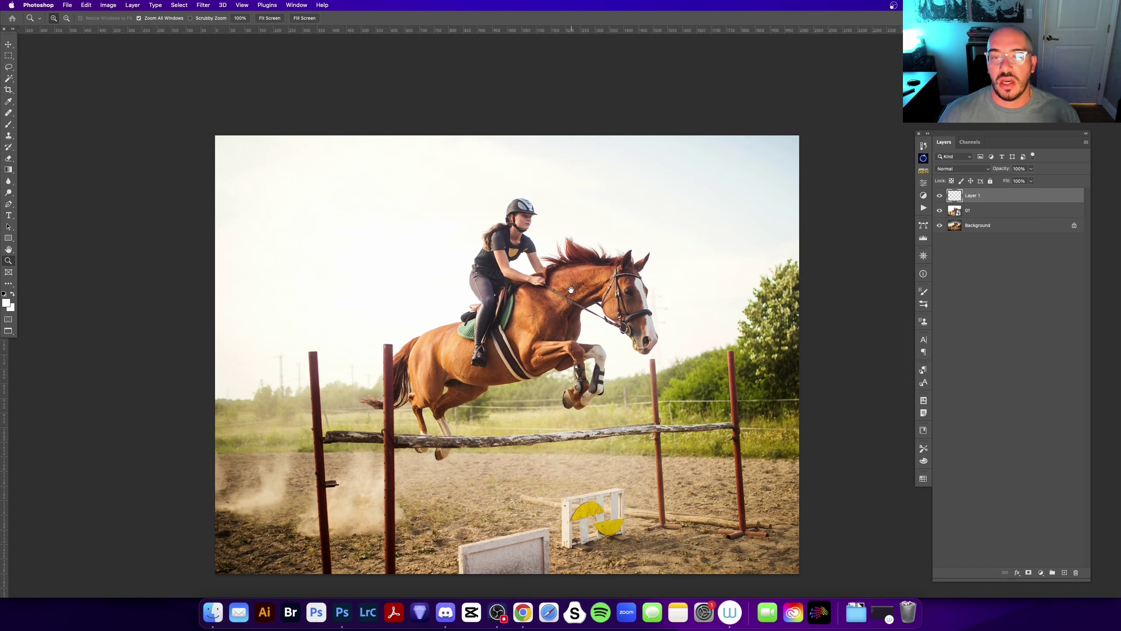
pyautogui.moveTo(571, 290); pyautogui.dragTo(594, 258)
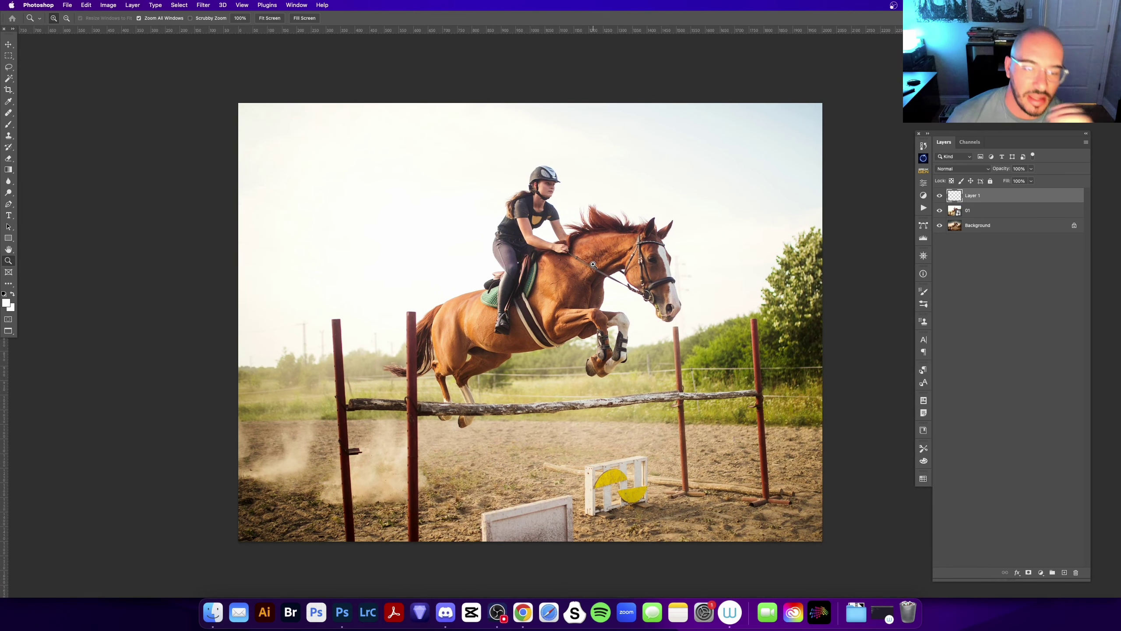
pyautogui.hscroll(3, 512, 239)
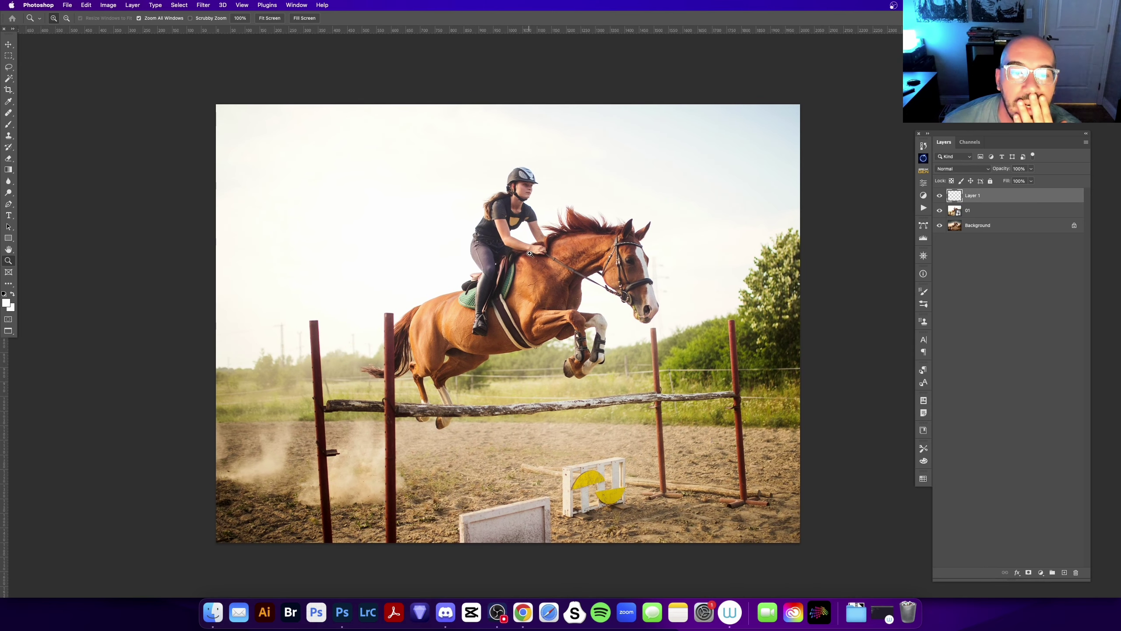
pyautogui.moveTo(497, 221); pyautogui.dragTo(518, 253)
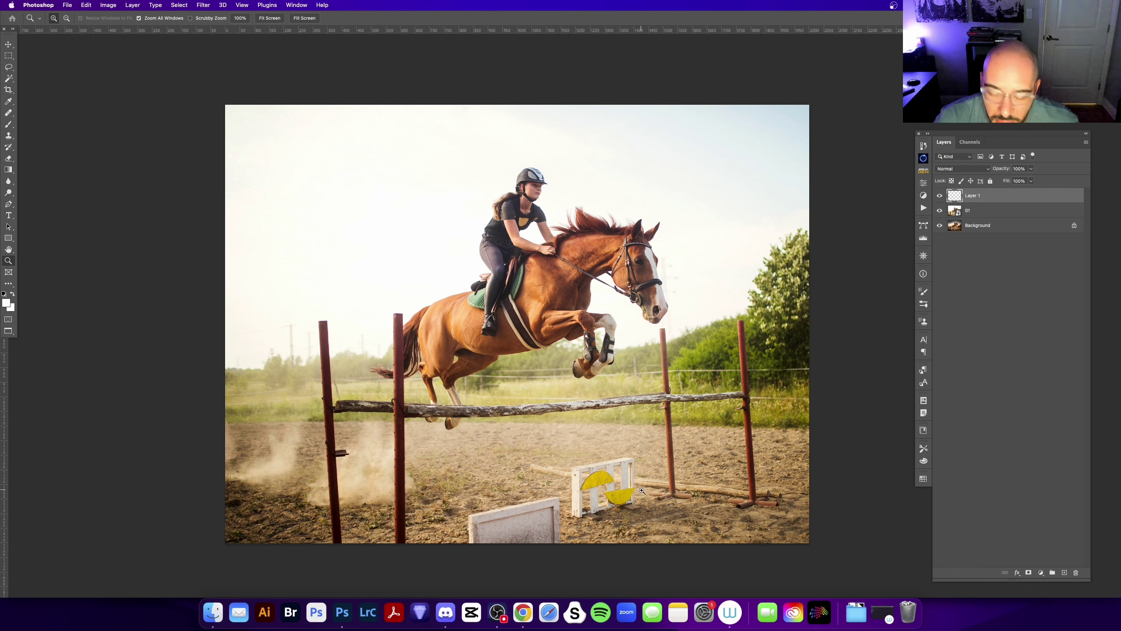
pyautogui.press('b')
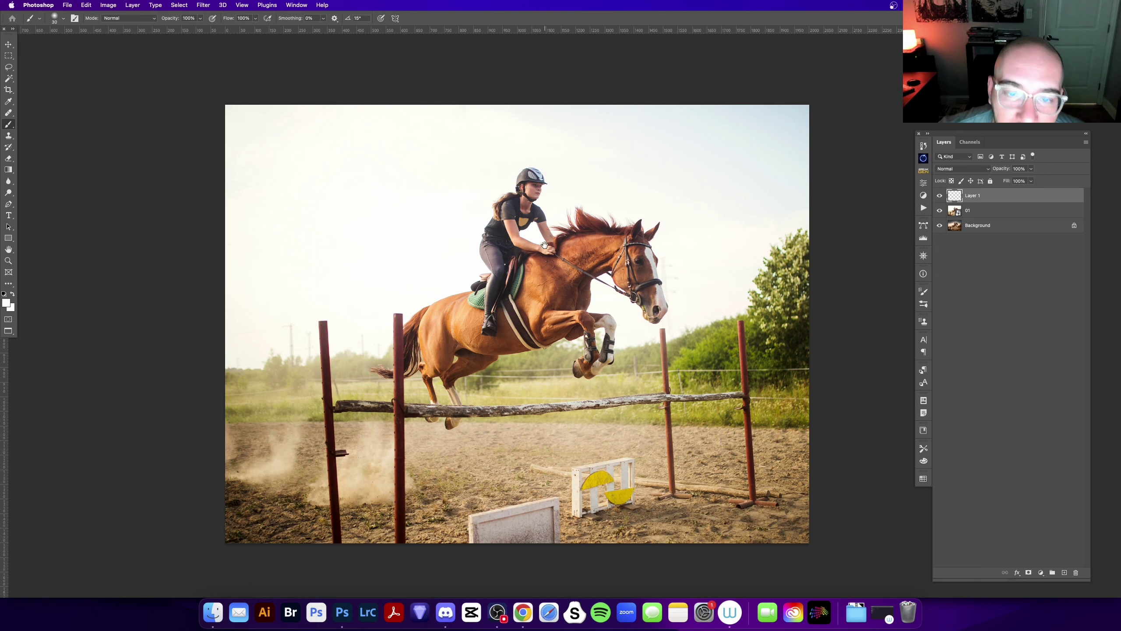
pyautogui.moveTo(543, 245); pyautogui.dragTo(551, 236)
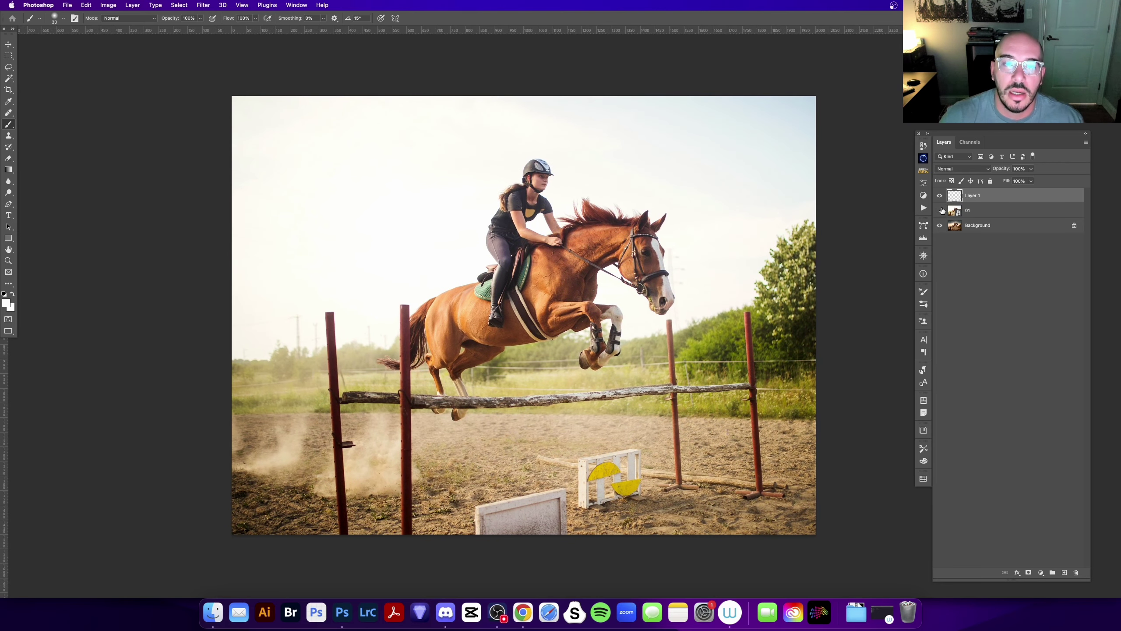
# - Toggle the 01 layer to compare the teal-sky edit with the original bright photo
pyautogui.click(941, 210)
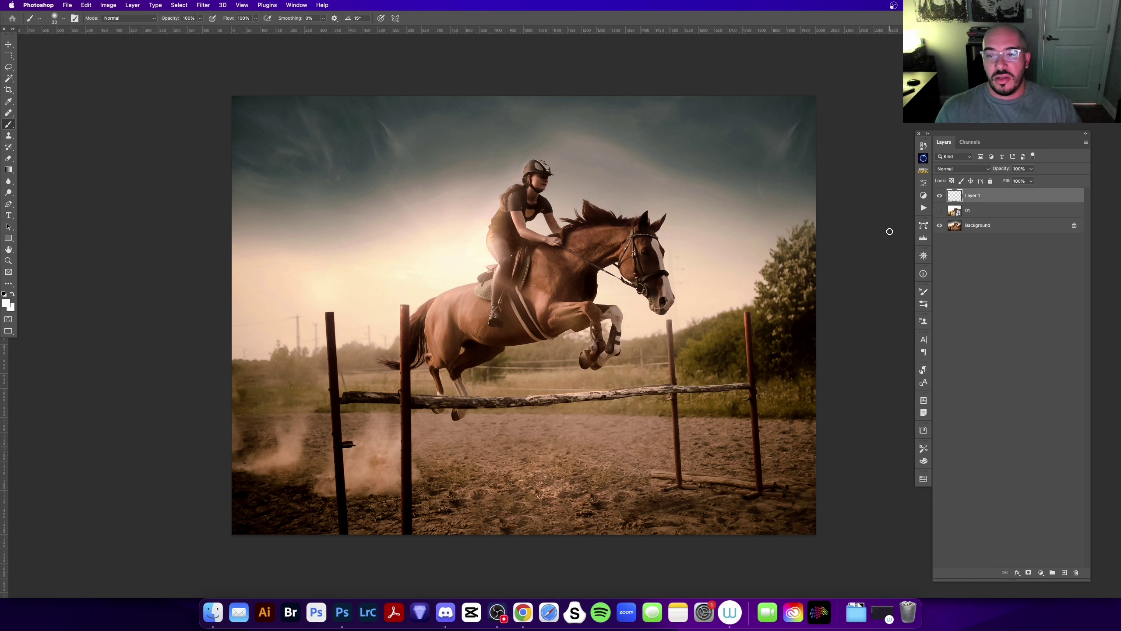
pyautogui.click(941, 212)
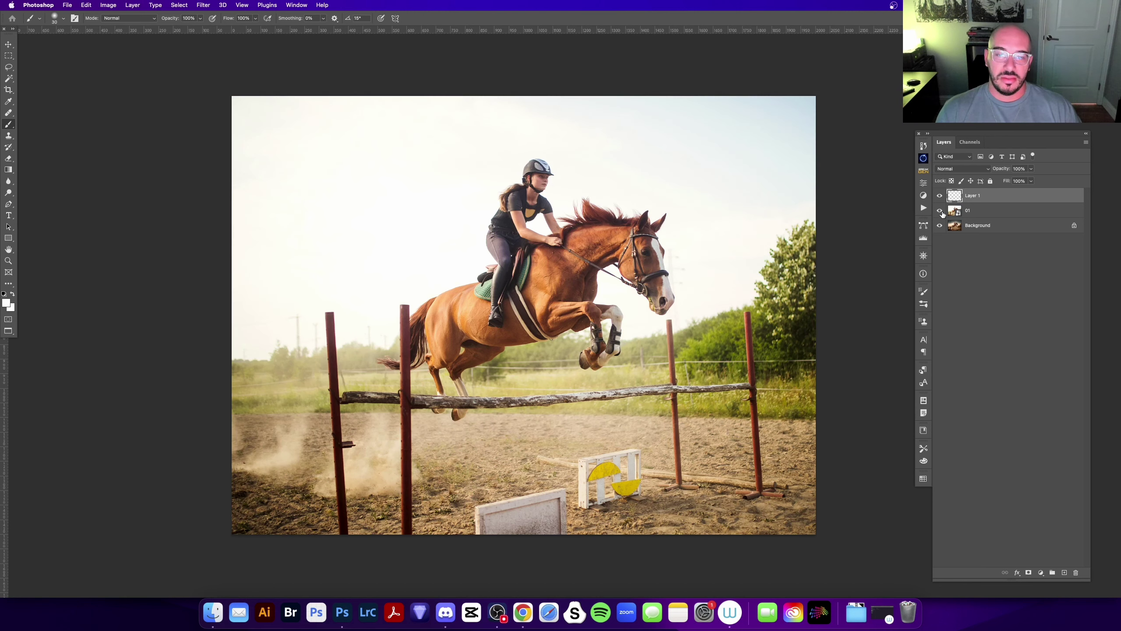
pyautogui.click(941, 212)
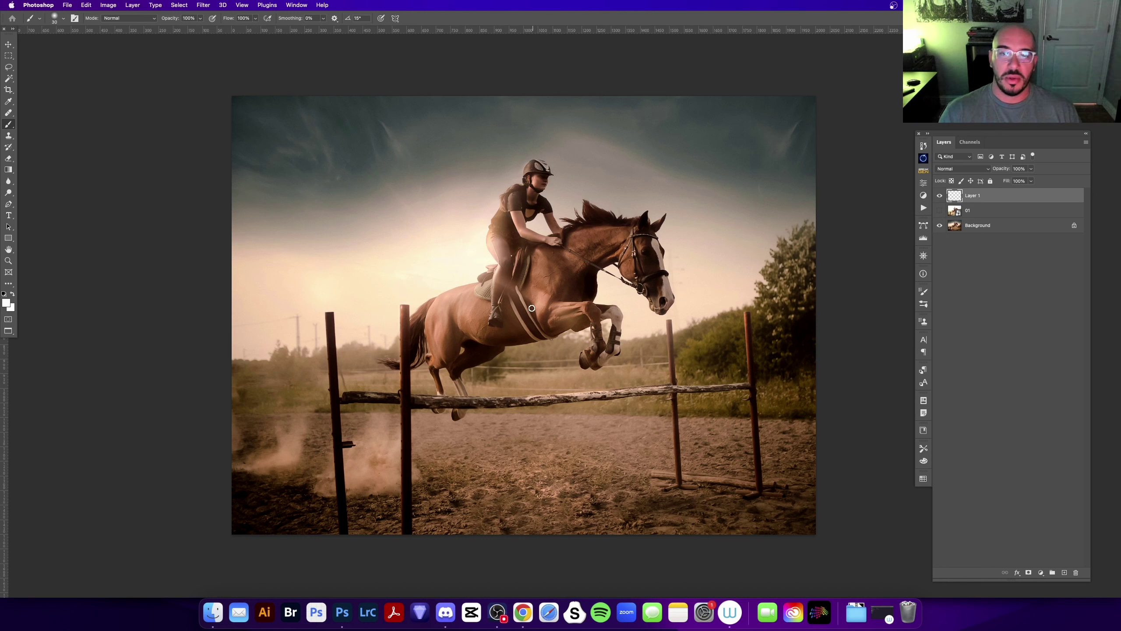
# - Duplicate Background above 01, test it at 40% opacity, then restore it to 100%
pyautogui.click(964, 232)
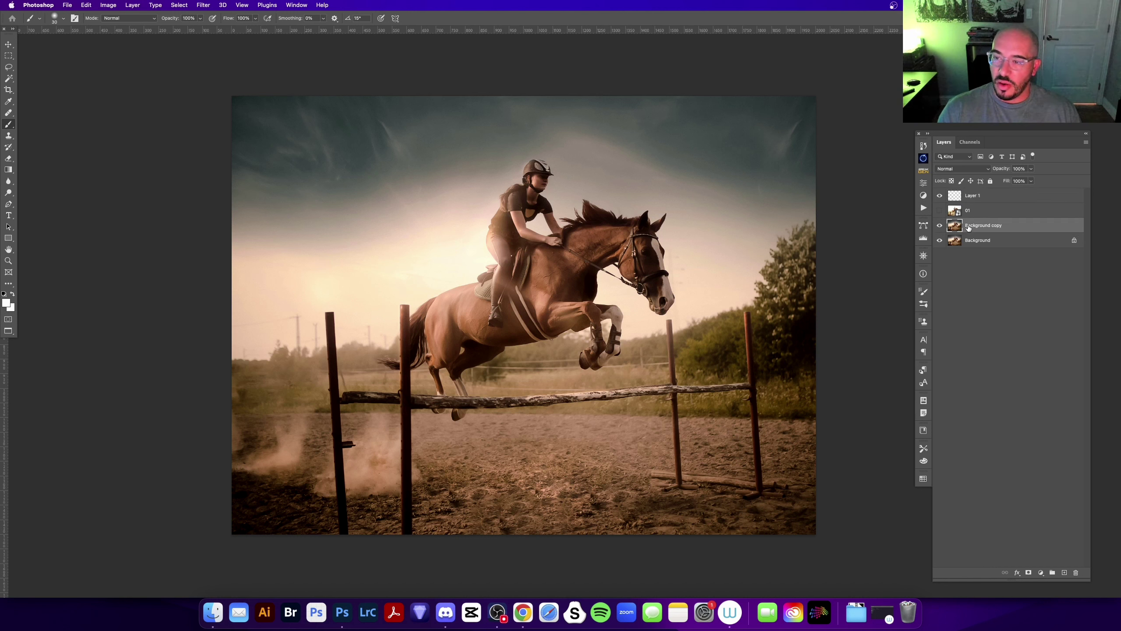
pyautogui.moveTo(965, 225); pyautogui.dragTo(963, 208)
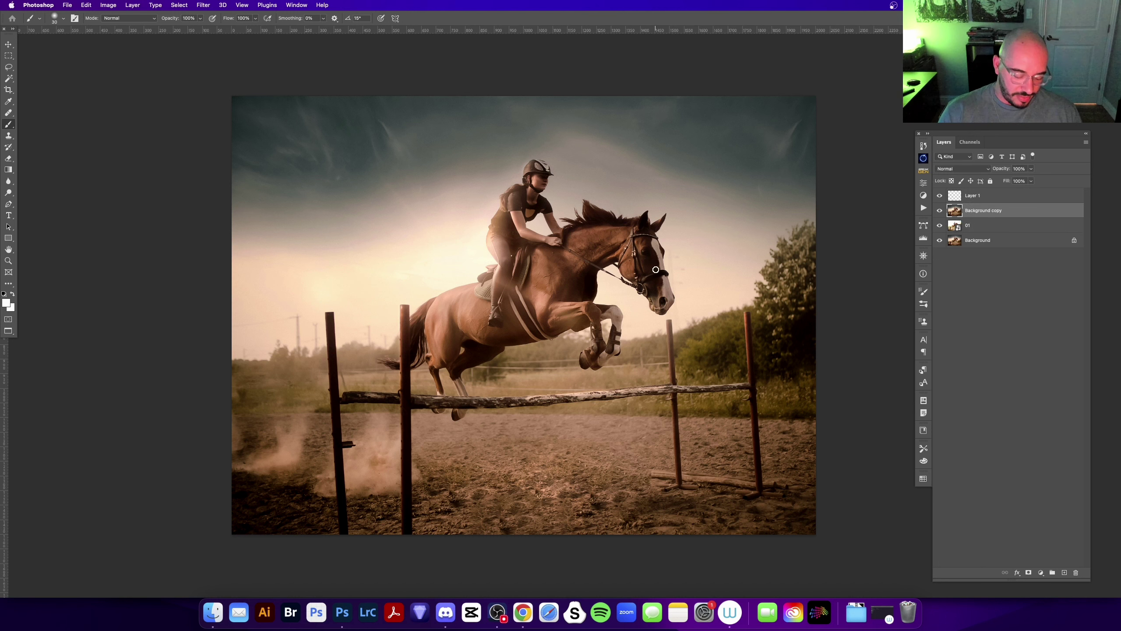
pyautogui.press('z')
pyautogui.press('4')
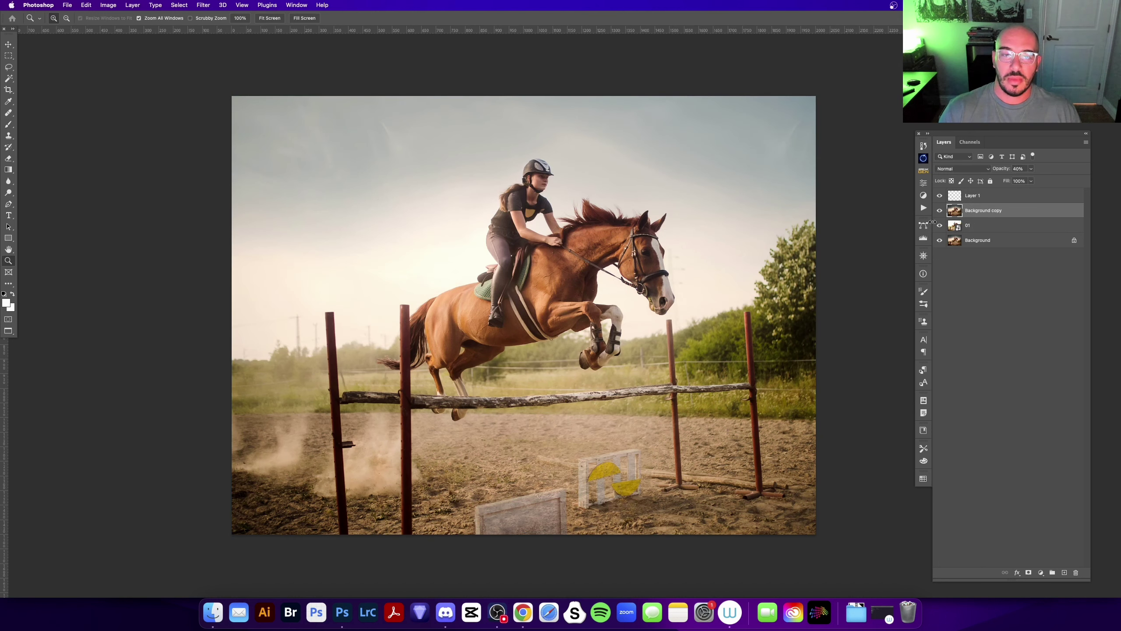
pyautogui.click(939, 211)
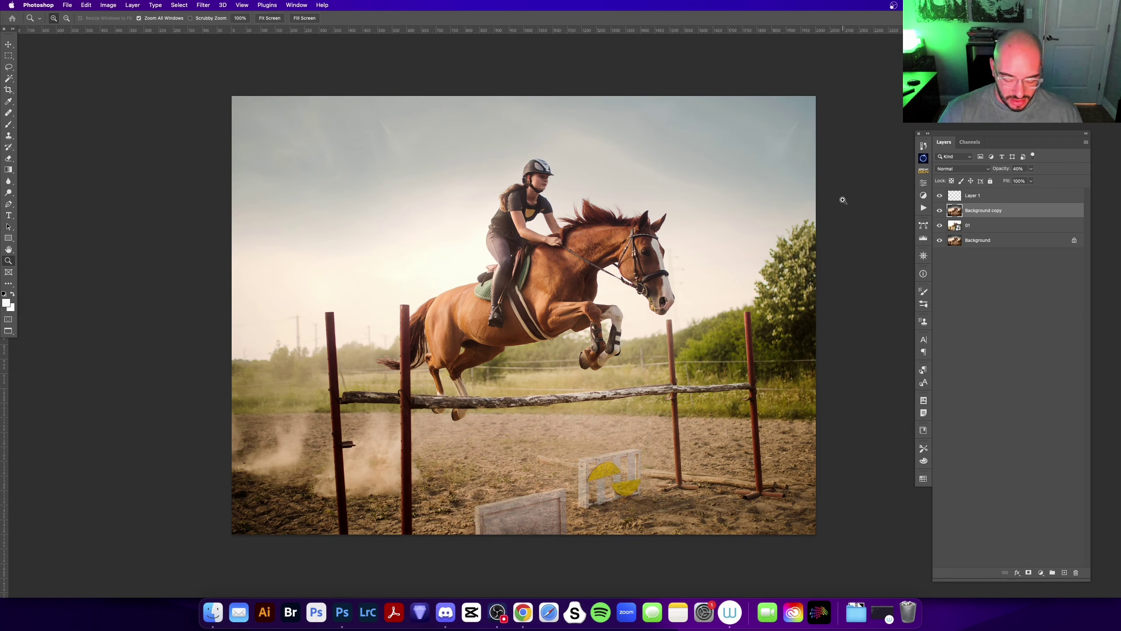
pyautogui.press('v')
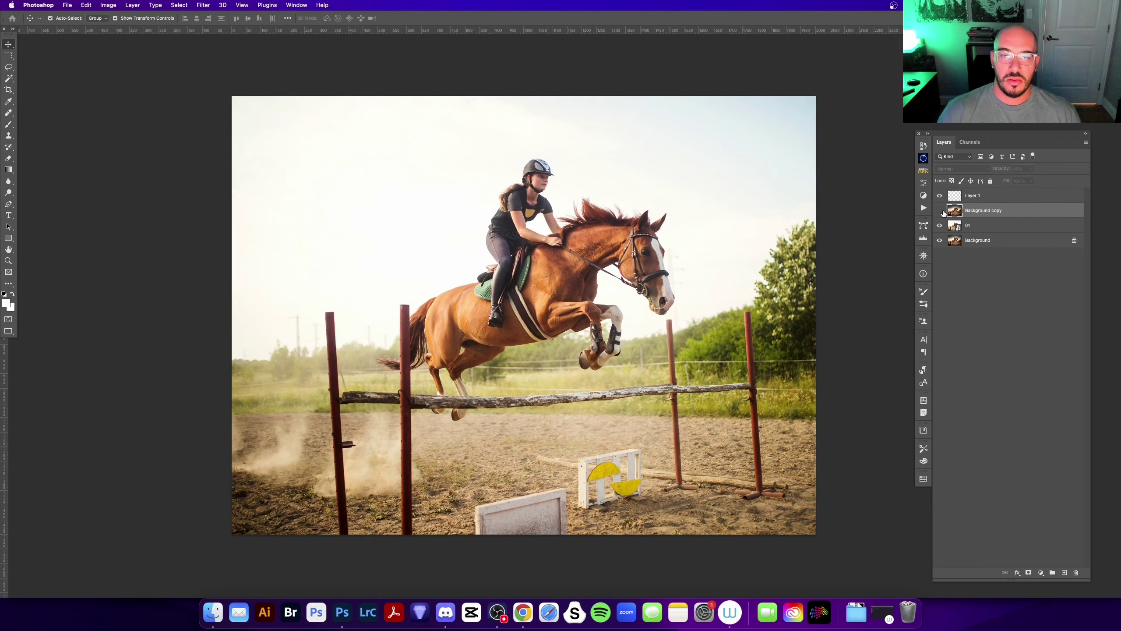
pyautogui.click(939, 211)
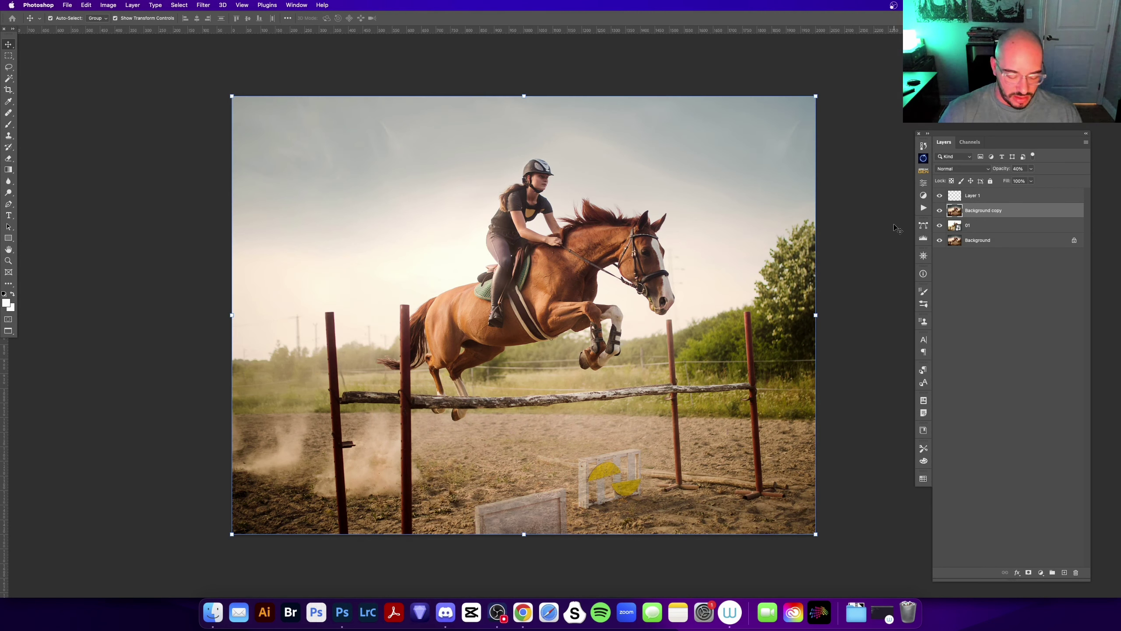
pyautogui.press('0')
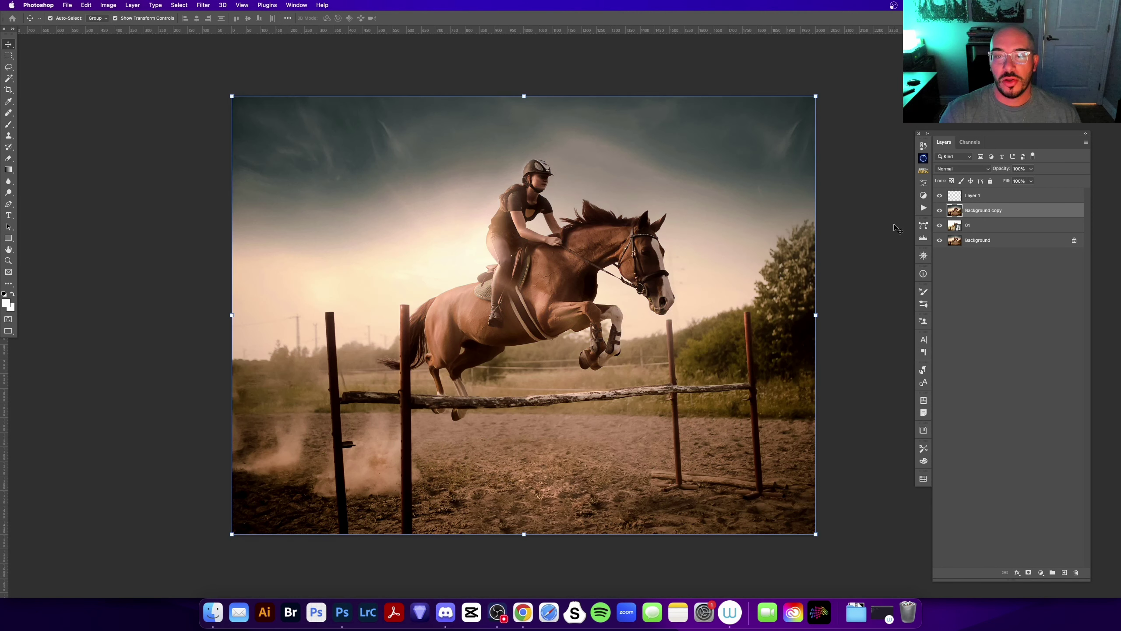
pyautogui.press('z')
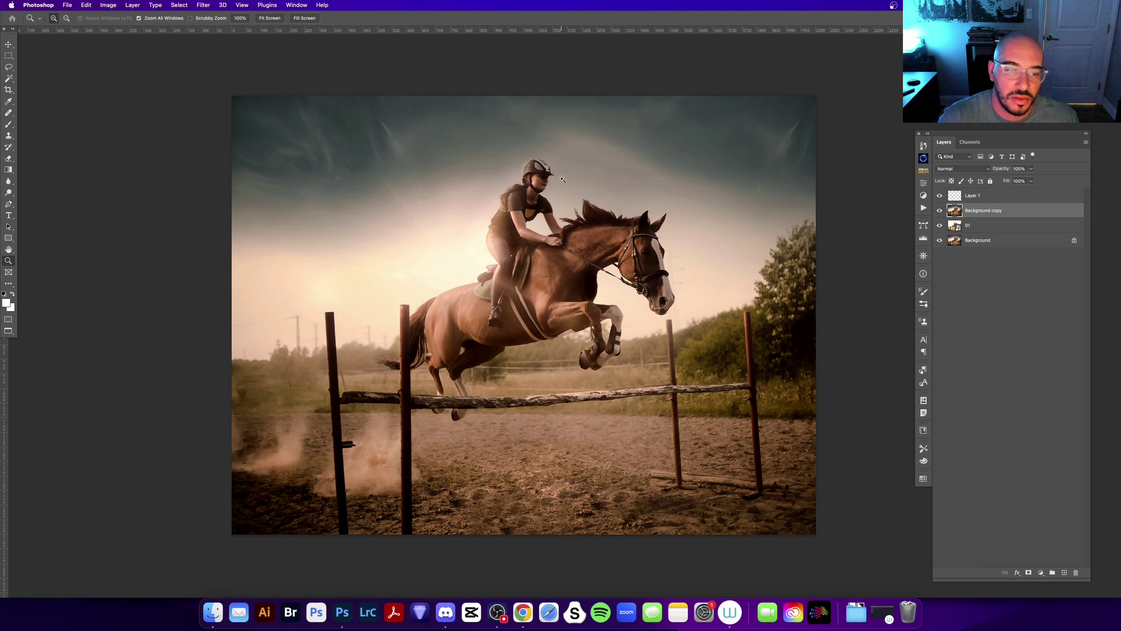
# - Zoom in on the horse's head and rider, toggling the graded copy to compare
pyautogui.click(553, 259)
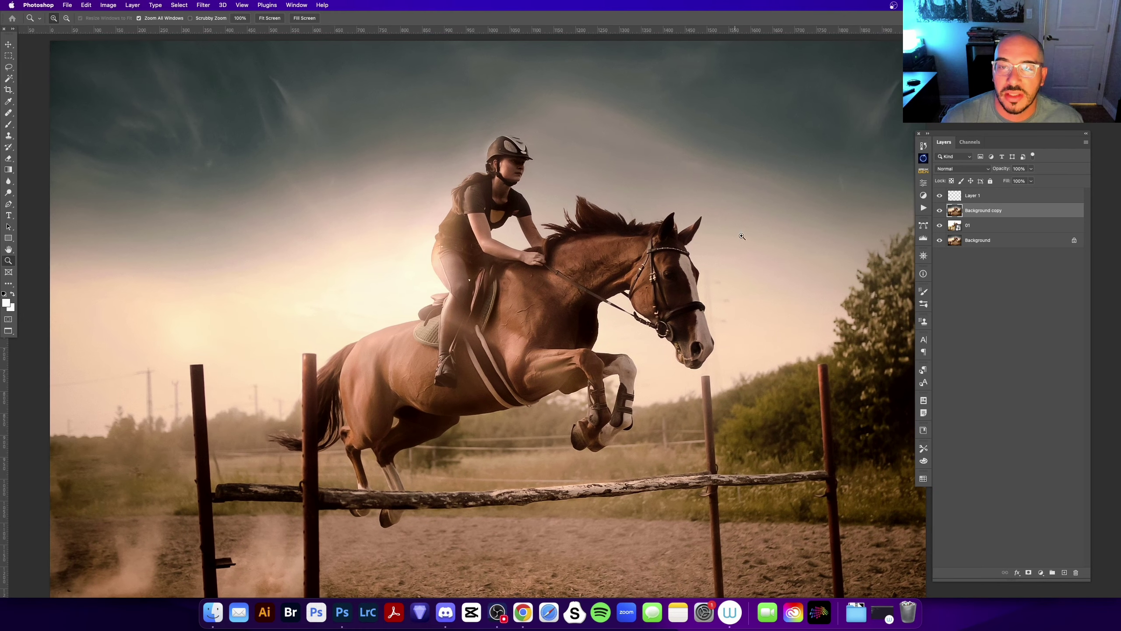
pyautogui.click(694, 235)
pyautogui.click(661, 207)
pyautogui.moveTo(470, 188); pyautogui.dragTo(587, 324)
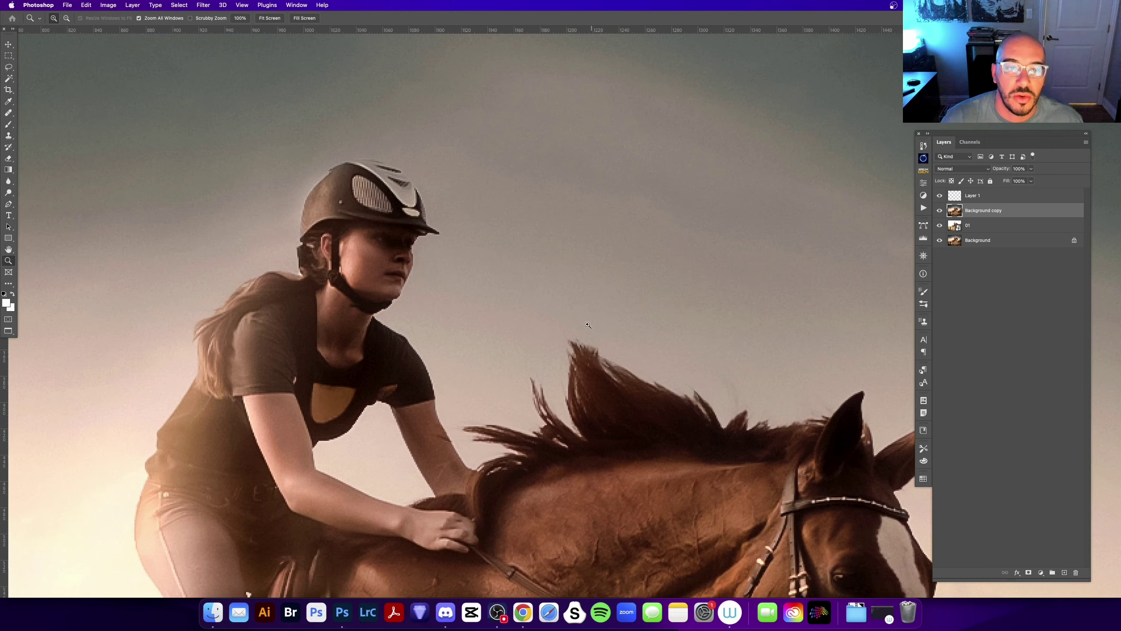
pyautogui.moveTo(383, 235); pyautogui.dragTo(357, 154)
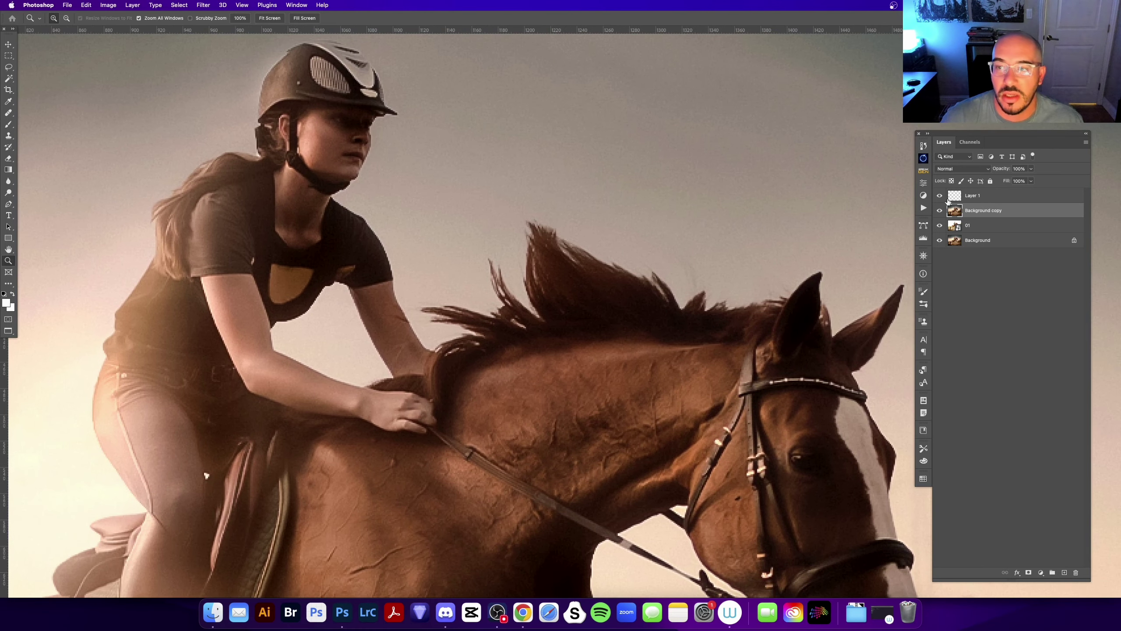
pyautogui.click(939, 212)
pyautogui.click(940, 212)
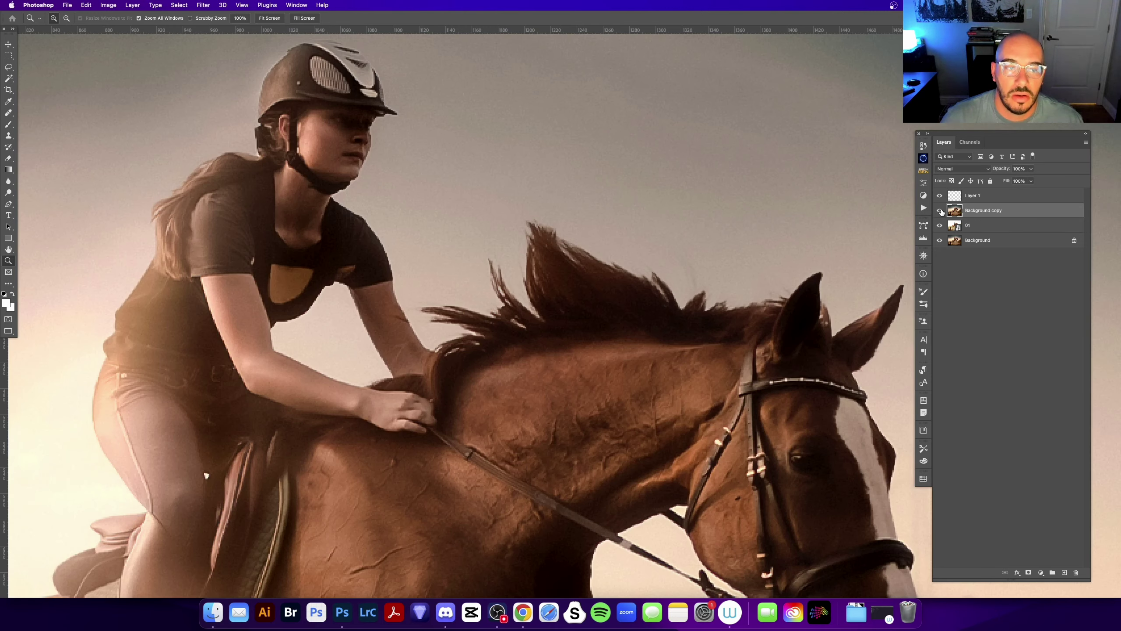
pyautogui.click(940, 211)
pyautogui.moveTo(838, 425); pyautogui.dragTo(662, 271)
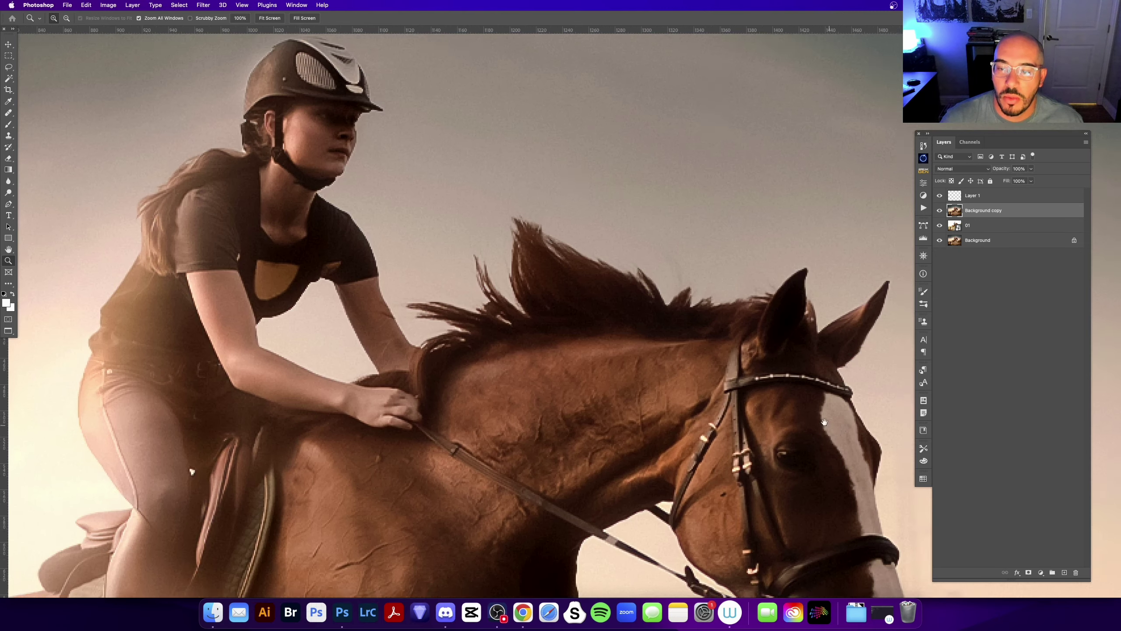
pyautogui.press('super+minus')
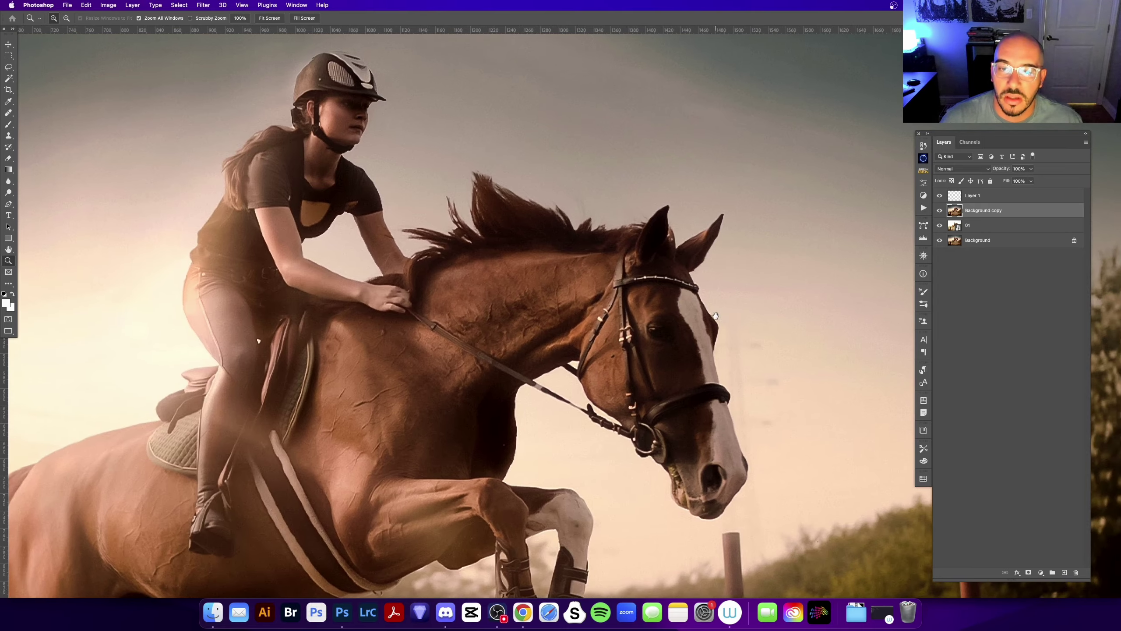
# - Compare the grade against the original around the rider, then fit the whole image on screen
pyautogui.click(940, 212)
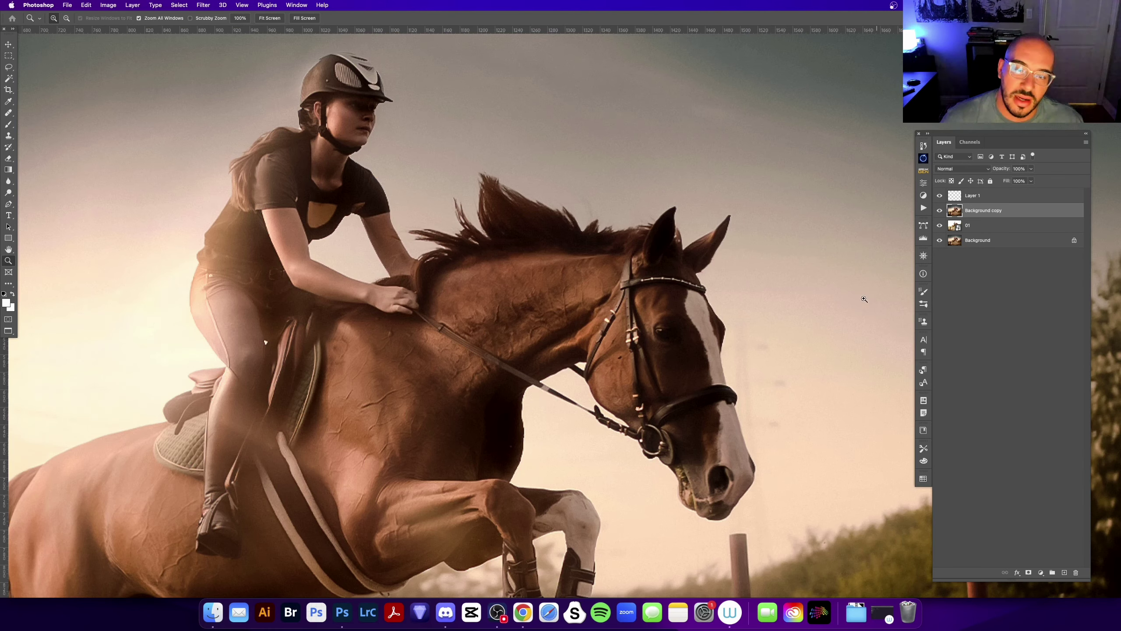
pyautogui.moveTo(508, 413); pyautogui.dragTo(594, 373)
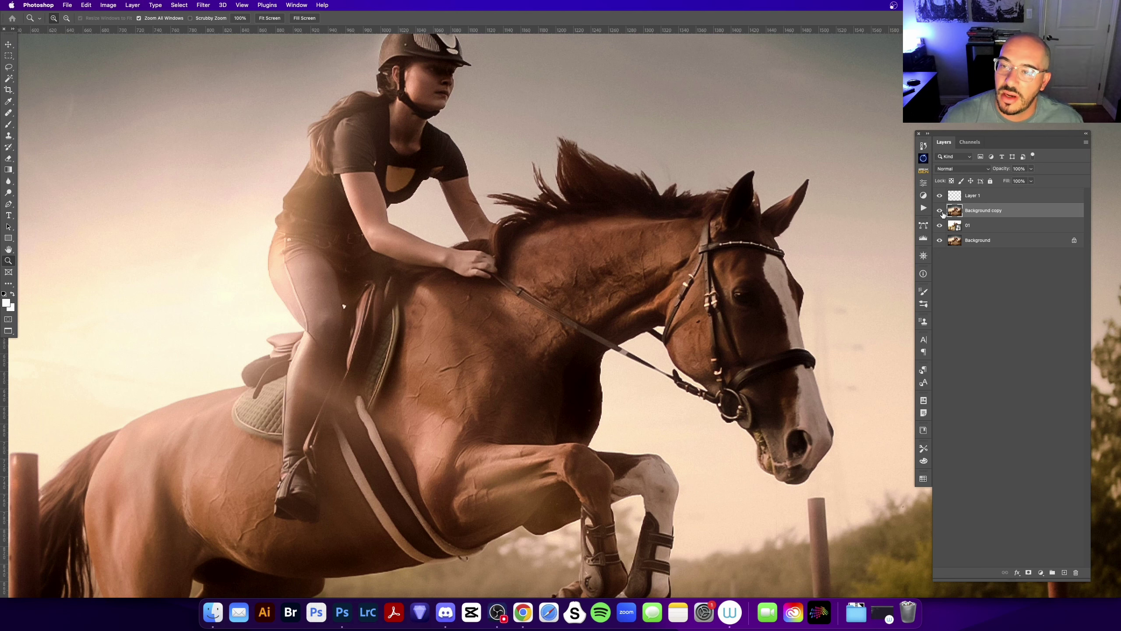
pyautogui.click(940, 211)
pyautogui.moveTo(431, 319); pyautogui.dragTo(621, 308)
pyautogui.moveTo(494, 191); pyautogui.dragTo(517, 223)
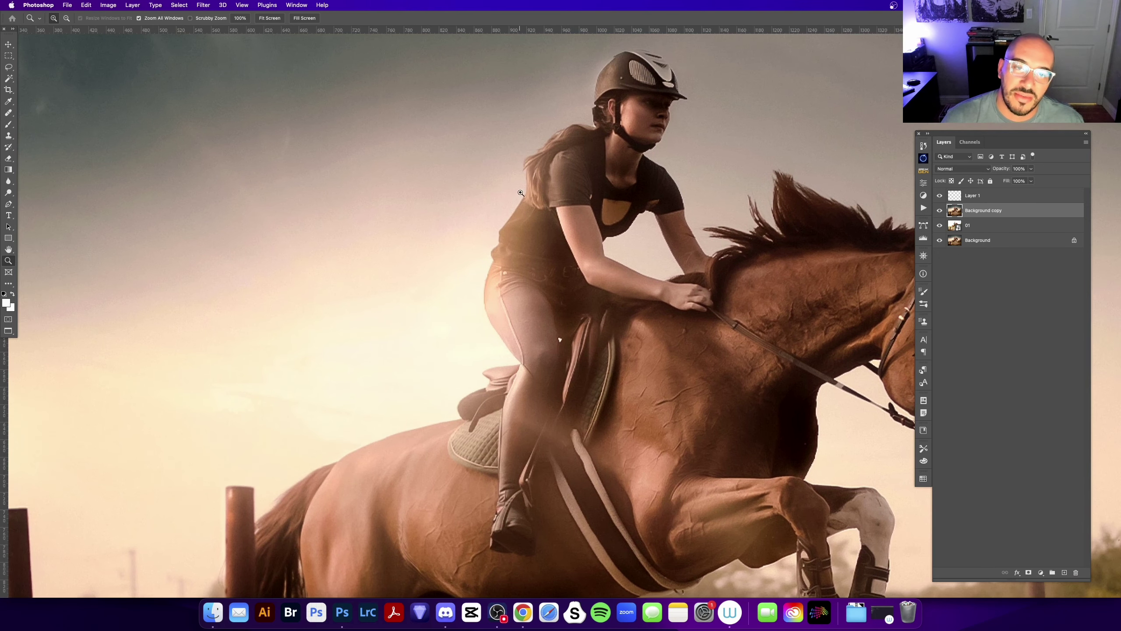
pyautogui.moveTo(506, 332); pyautogui.dragTo(497, 332)
pyautogui.press('super+0')
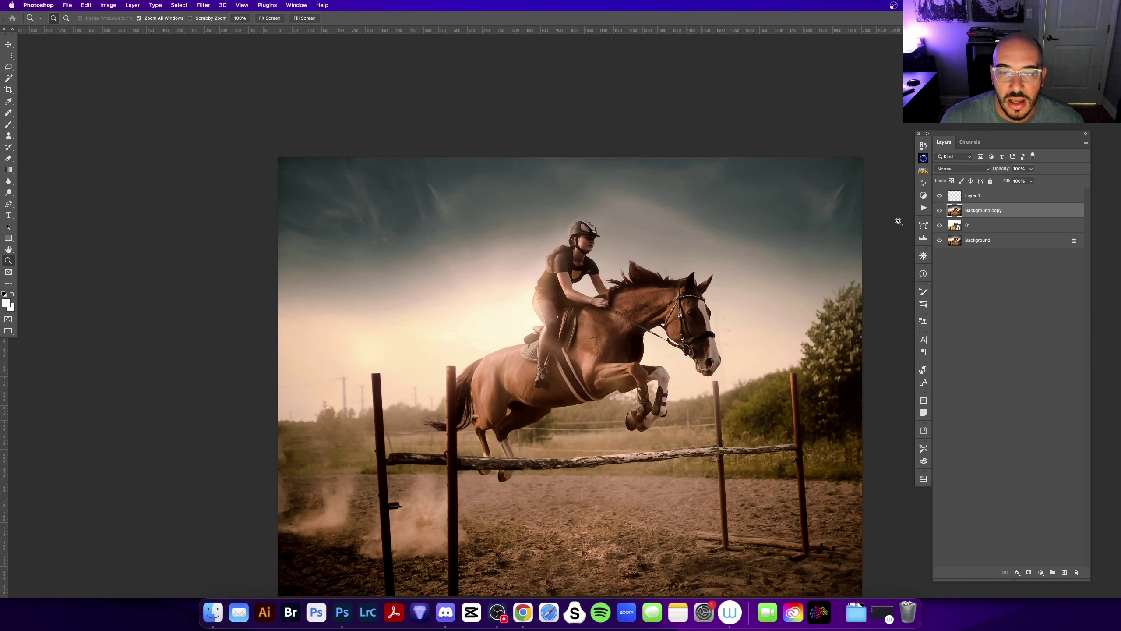
# - Hide the graded copy, inspect the original rider and fence, and turn on the 01 layer
pyautogui.click(939, 210)
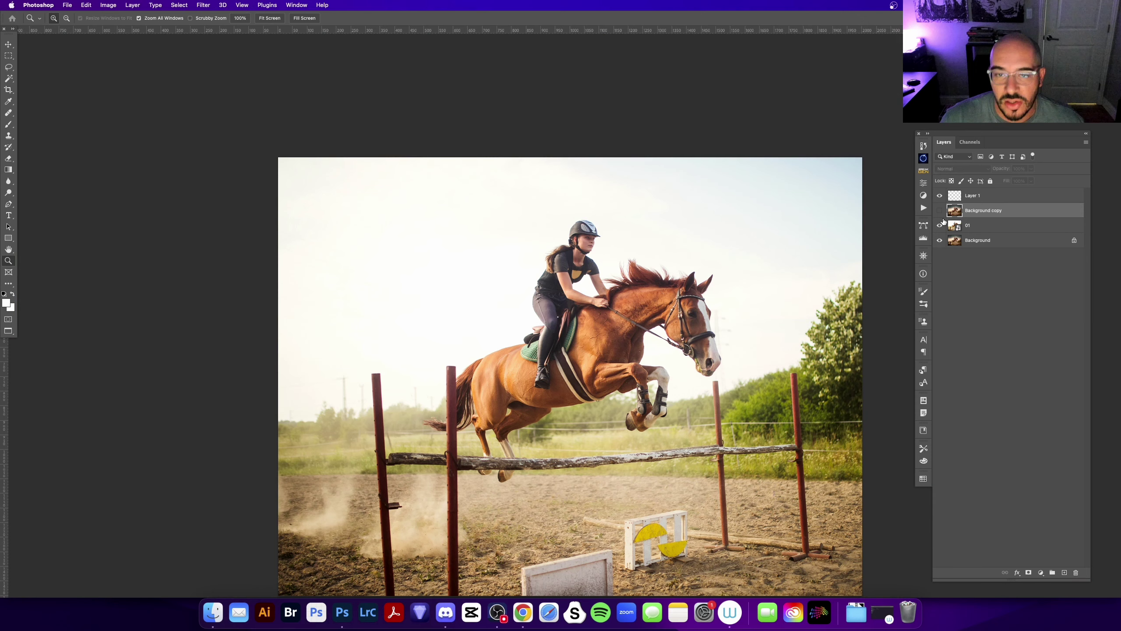
pyautogui.click(561, 261)
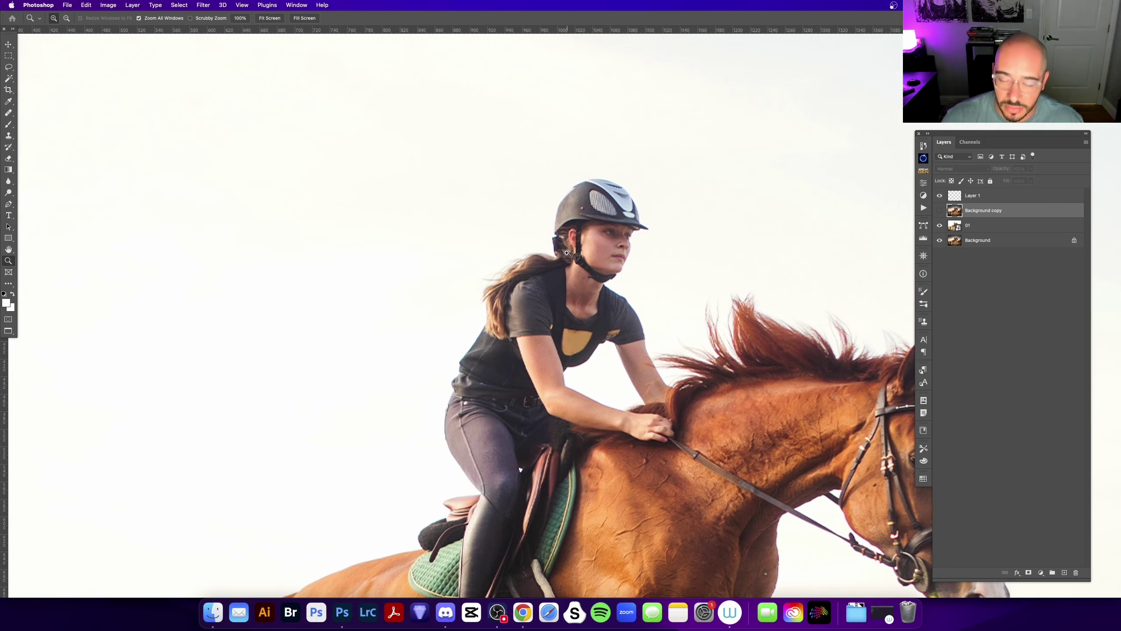
pyautogui.moveTo(575, 446); pyautogui.dragTo(548, 262)
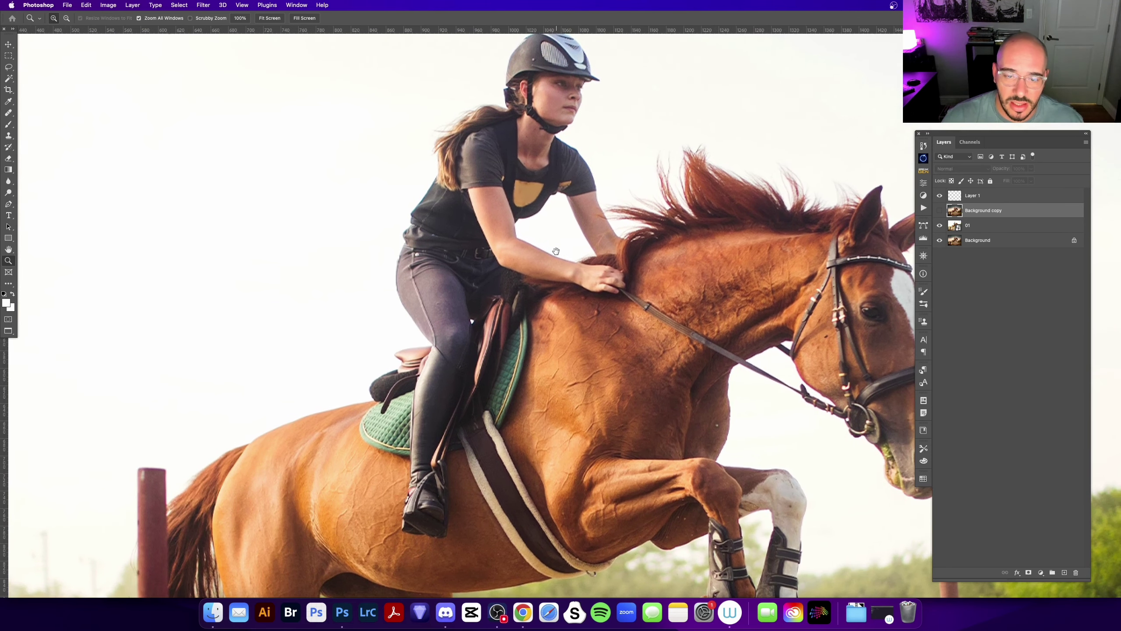
pyautogui.keyDown('alt'); pyautogui.click(551, 251); pyautogui.keyUp('alt')
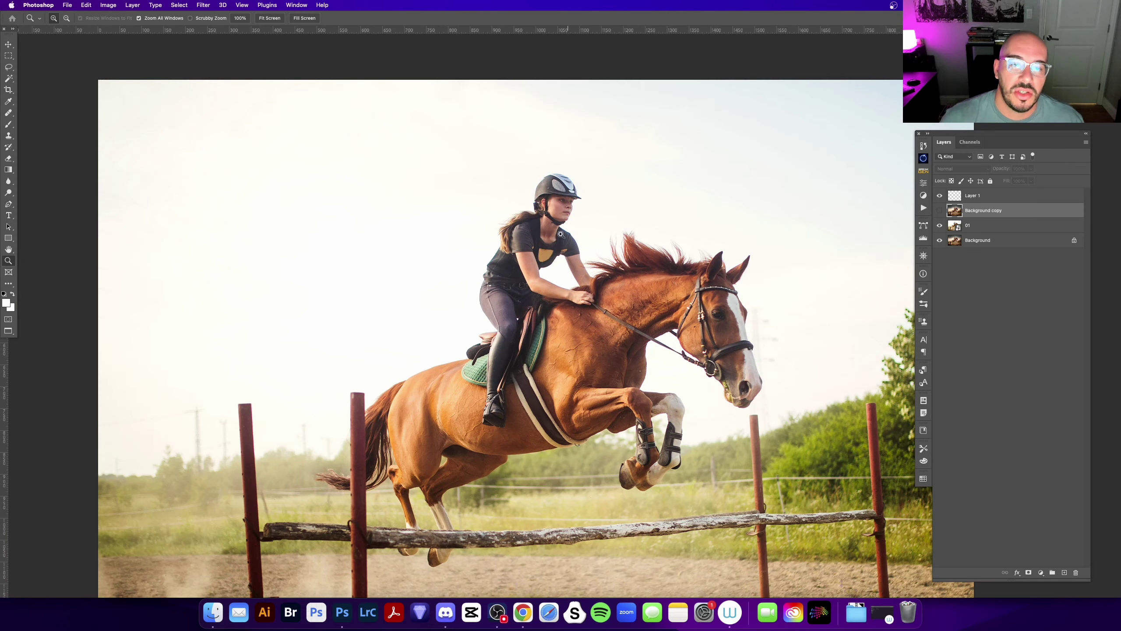
pyautogui.click(940, 225)
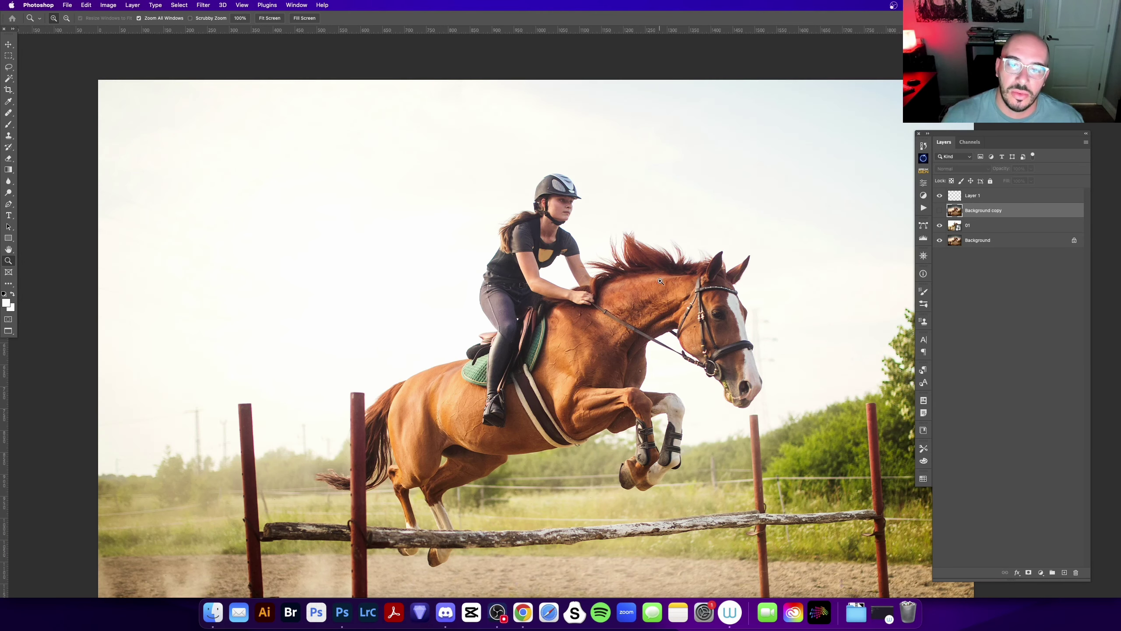
# - Make Layer 1 active, paint white test strokes across the horse, undo them and zoom out
pyautogui.hotkey('alt', ']')
pyautogui.press('k')
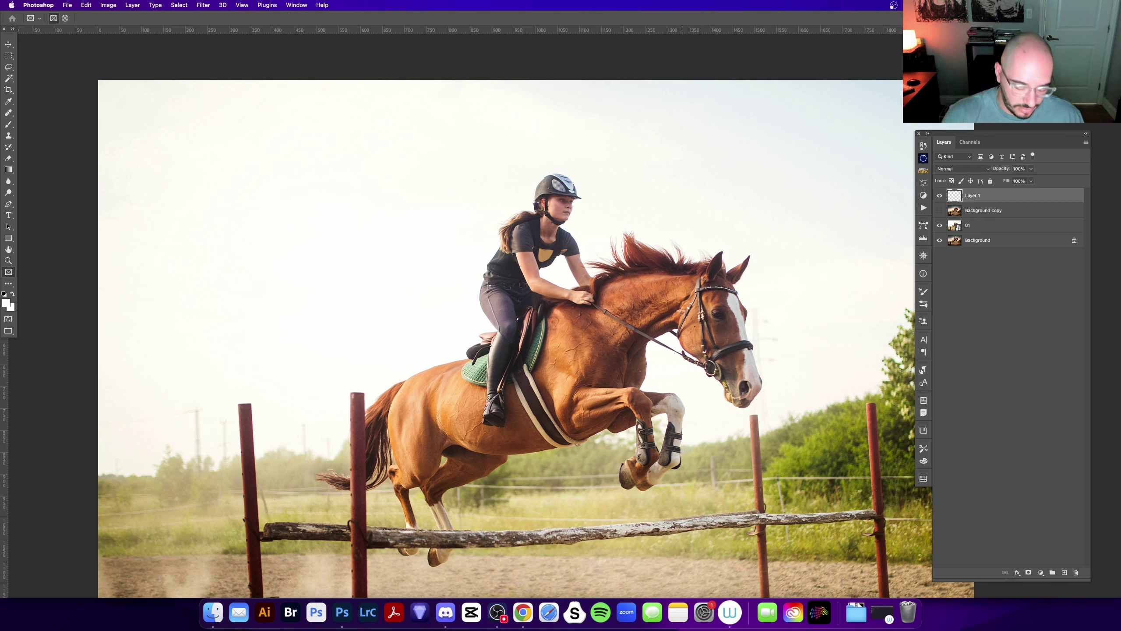
pyautogui.press('b')
pyautogui.moveTo(706, 287)
pyautogui.mouseDown()
pyautogui.moveTo(600, 386)
pyautogui.moveTo(397, 442)
pyautogui.mouseUp()
pyautogui.moveTo(490, 292); pyautogui.dragTo(497, 379)
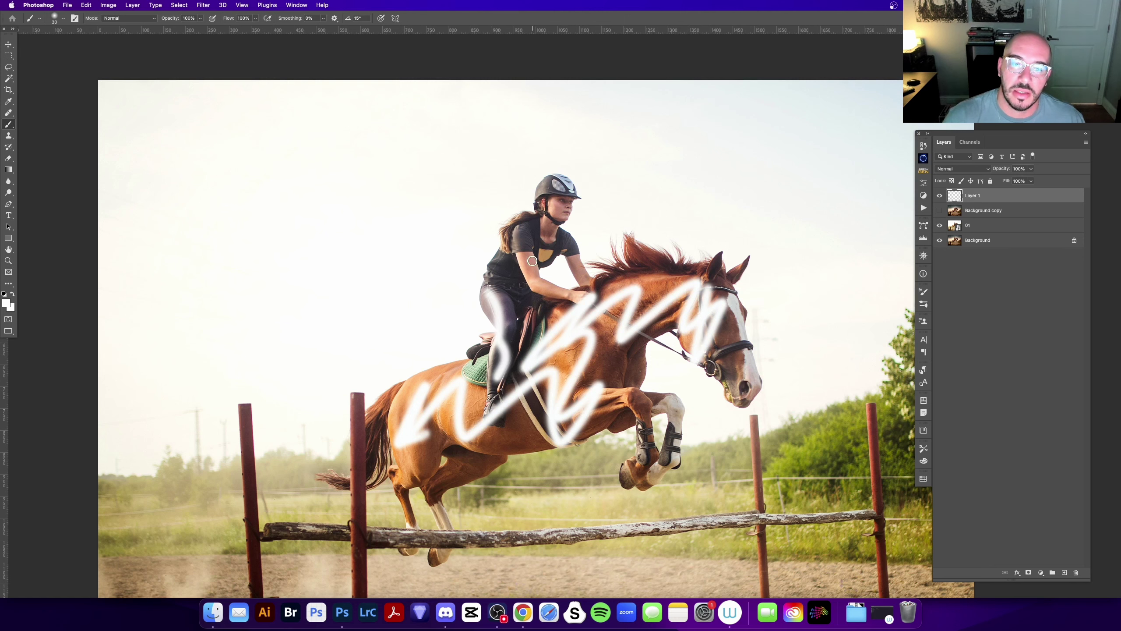
pyautogui.moveTo(518, 242); pyautogui.dragTo(561, 301)
pyautogui.press('super+z')
pyautogui.press('super+z')
pyautogui.press('super+z')
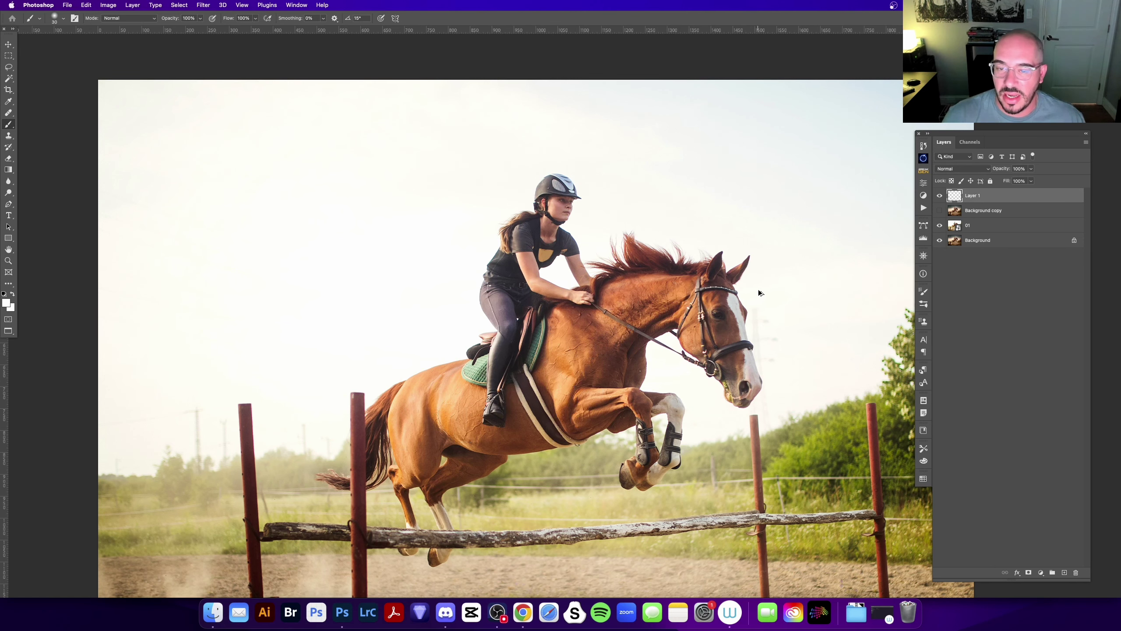
pyautogui.press('z')
pyautogui.keyDown('alt'); pyautogui.click(583, 202); pyautogui.keyUp('alt')
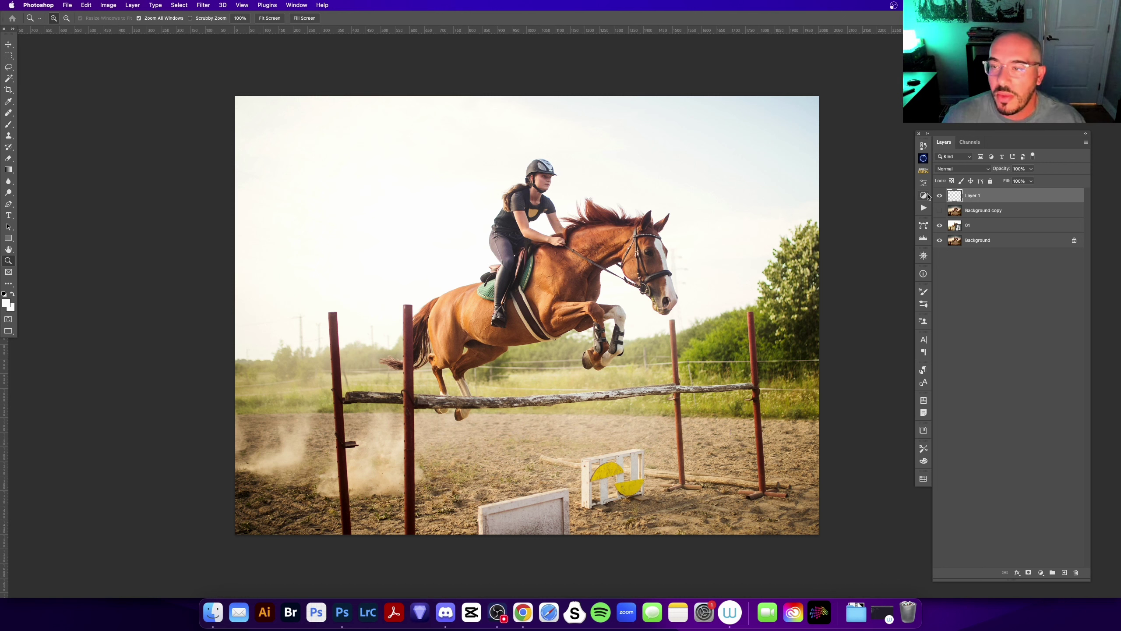
# - Turn the graded copy back on, paint and undo a white zigzag across the sky
pyautogui.click(940, 210)
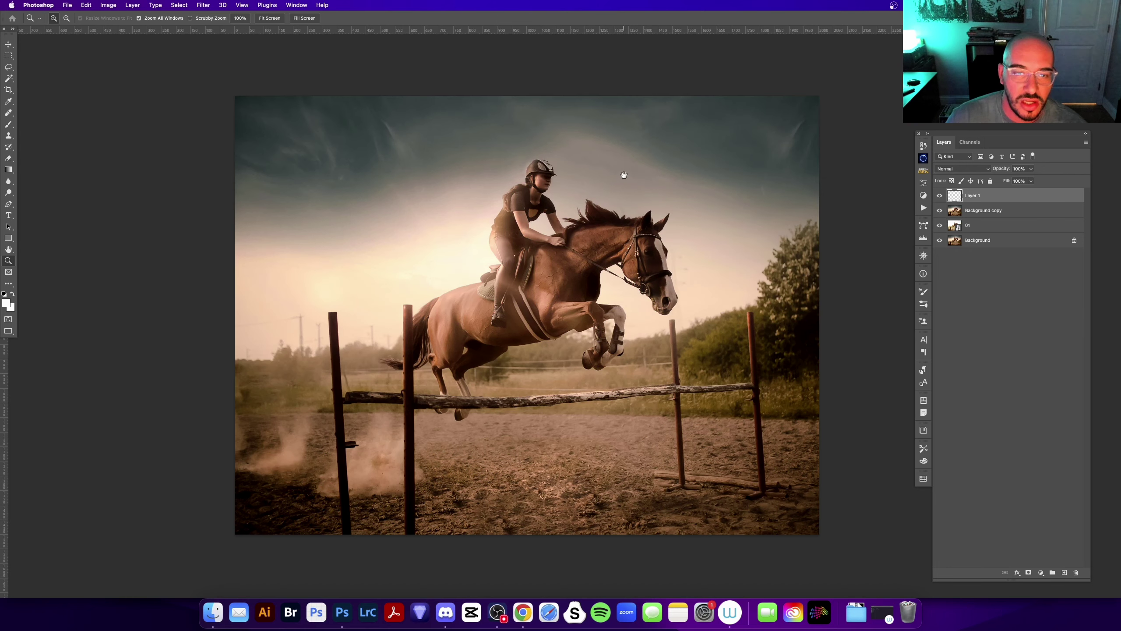
pyautogui.moveTo(618, 177); pyautogui.dragTo(611, 184)
pyautogui.press('b')
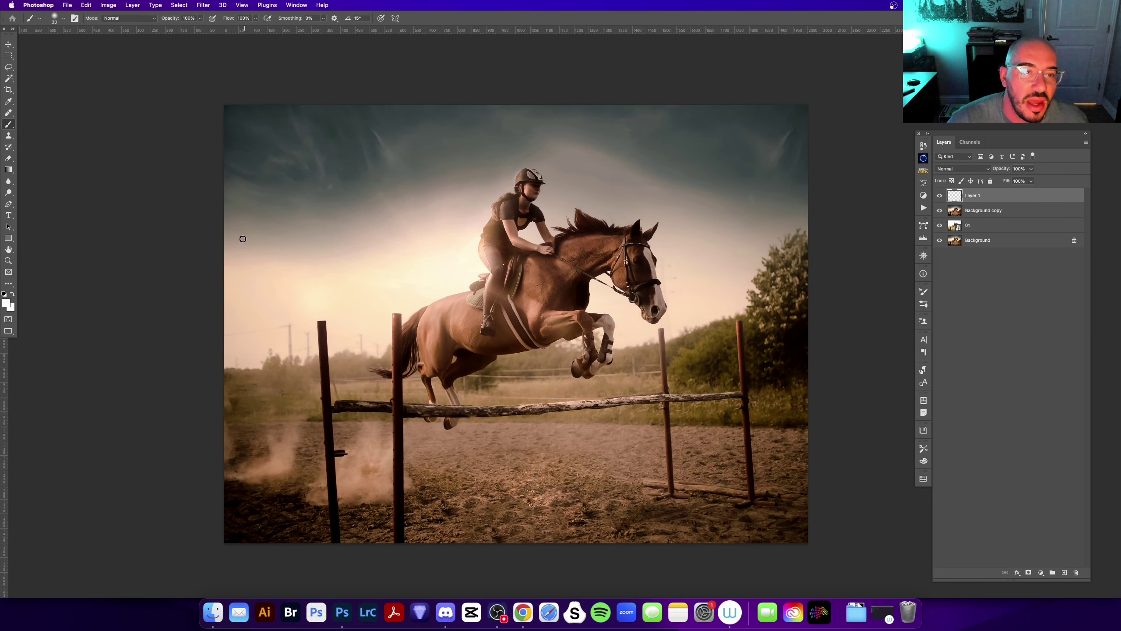
pyautogui.moveTo(233, 227)
pyautogui.mouseDown()
pyautogui.moveTo(283, 286)
pyautogui.moveTo(407, 272)
pyautogui.moveTo(584, 168)
pyautogui.moveTo(754, 208)
pyautogui.mouseUp()
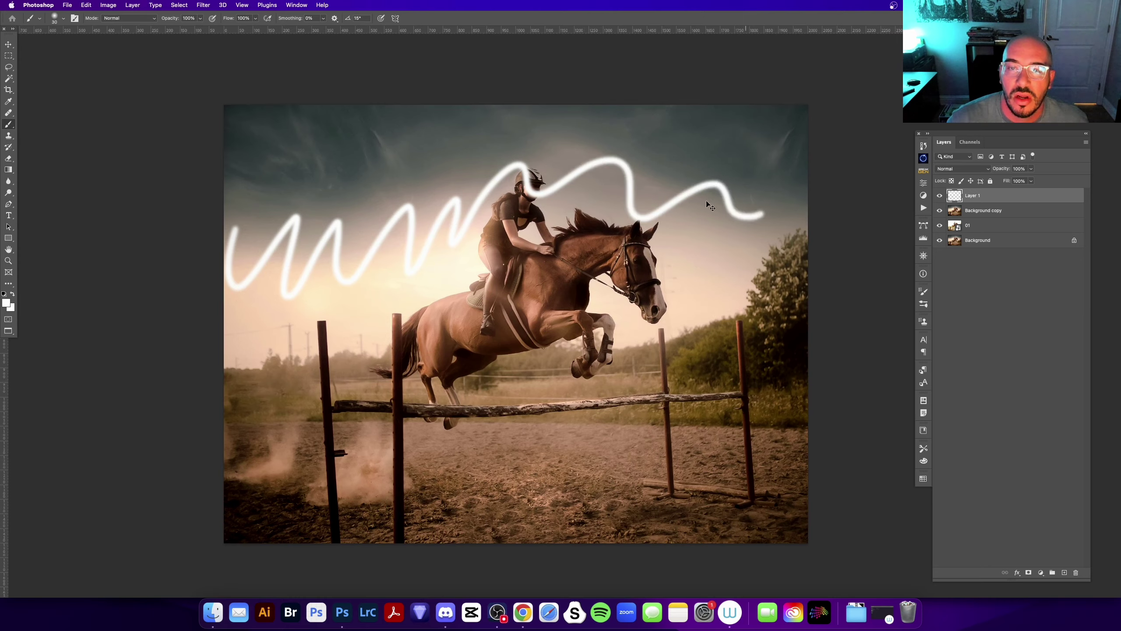
pyautogui.press('super+z')
pyautogui.press('z')
pyautogui.click(354, 213)
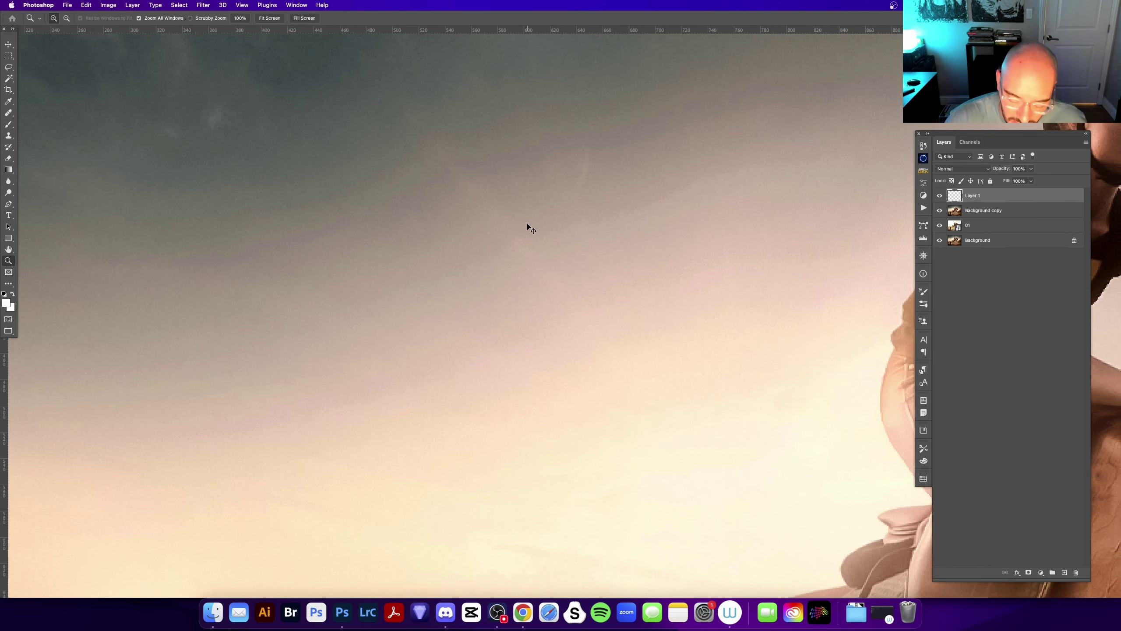
pyautogui.press('super+0')
# - Zoom in on the rider, then paint and undo two white strokes beside them
pyautogui.click(463, 299)
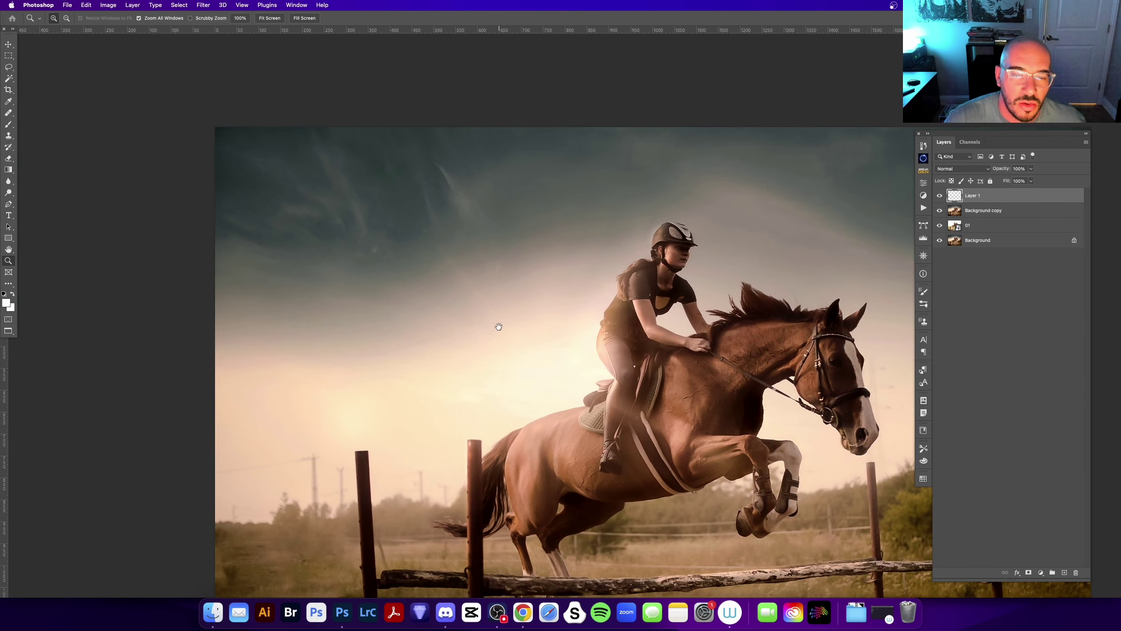
pyautogui.moveTo(499, 327); pyautogui.dragTo(441, 322)
pyautogui.click(507, 333)
pyautogui.press('b')
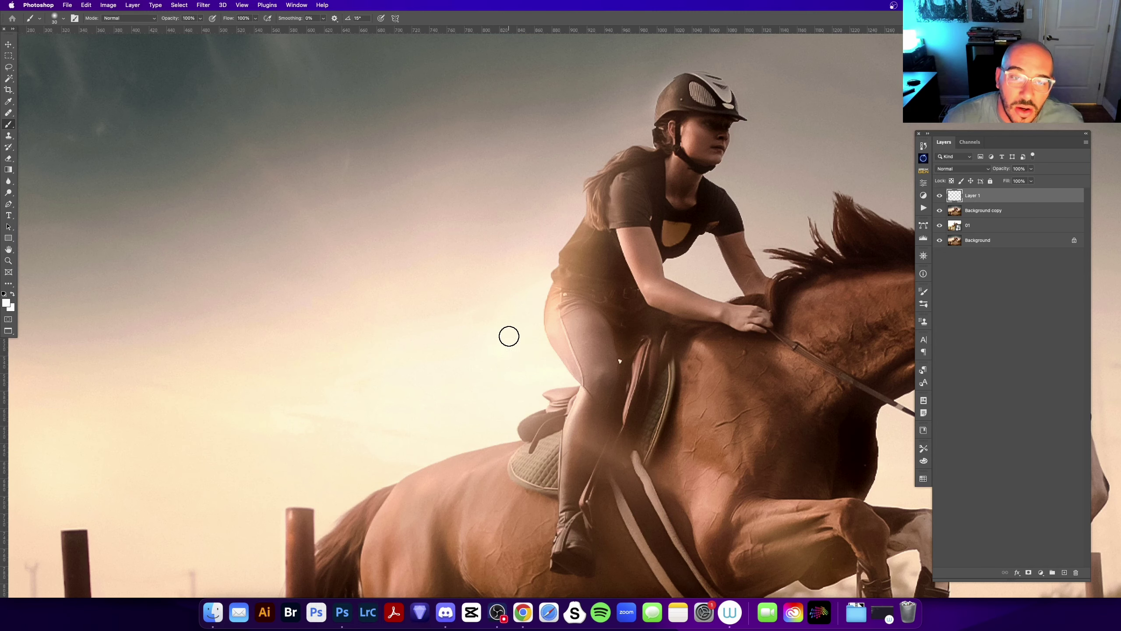
pyautogui.moveTo(528, 309); pyautogui.dragTo(525, 424)
pyautogui.press('super+z')
pyautogui.moveTo(521, 315); pyautogui.dragTo(402, 415)
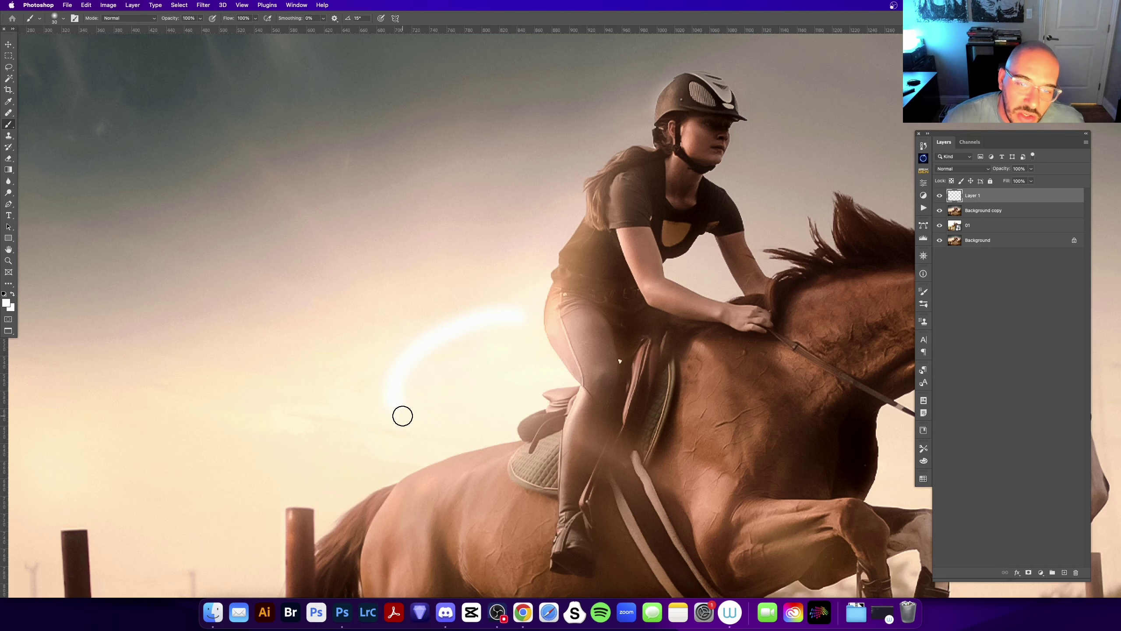
pyautogui.press('super+z')
pyautogui.hscroll(5, 606, 346)
pyautogui.scroll(-2, 606, 346)
pyautogui.press('z')
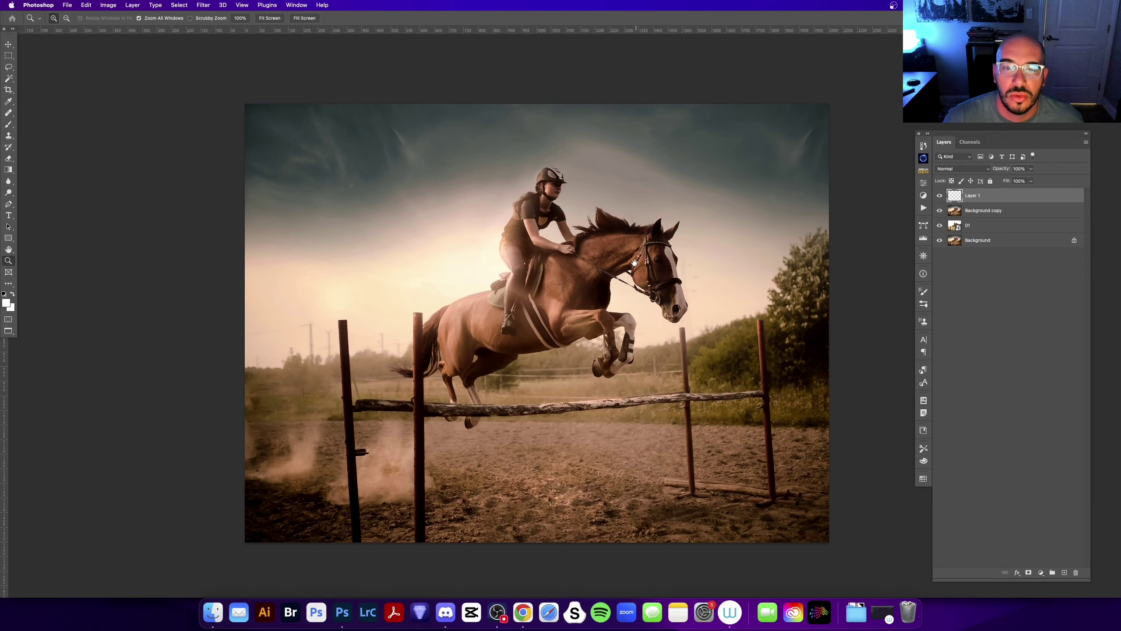
# - Zoom in on the rail, ground and pole base, toggling the grade to compare
pyautogui.click(580, 510)
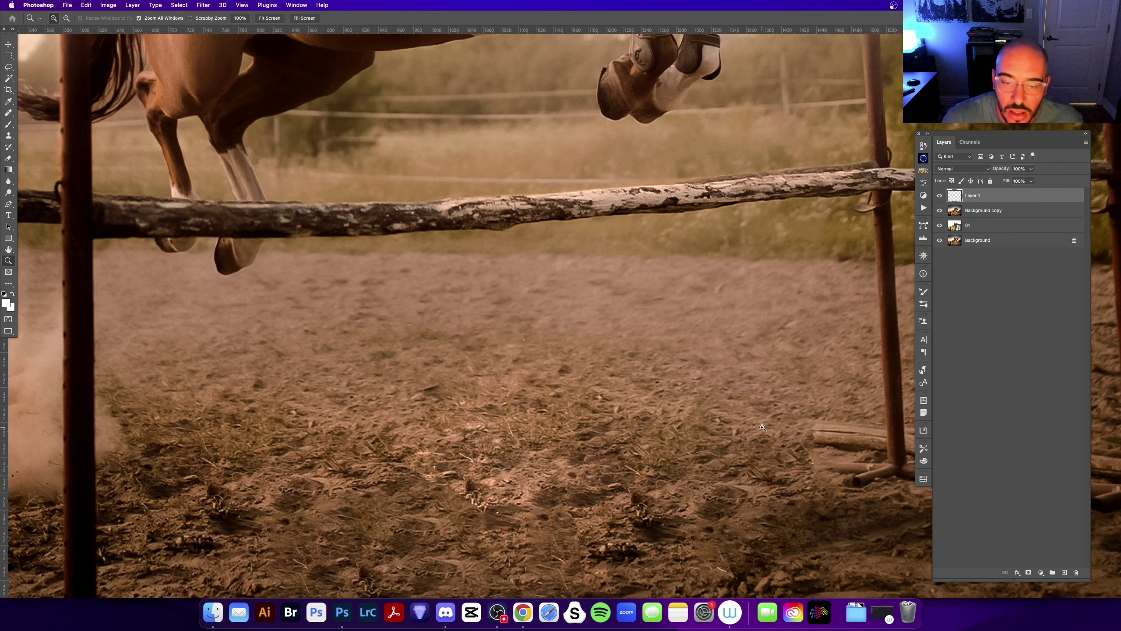
pyautogui.click(940, 211)
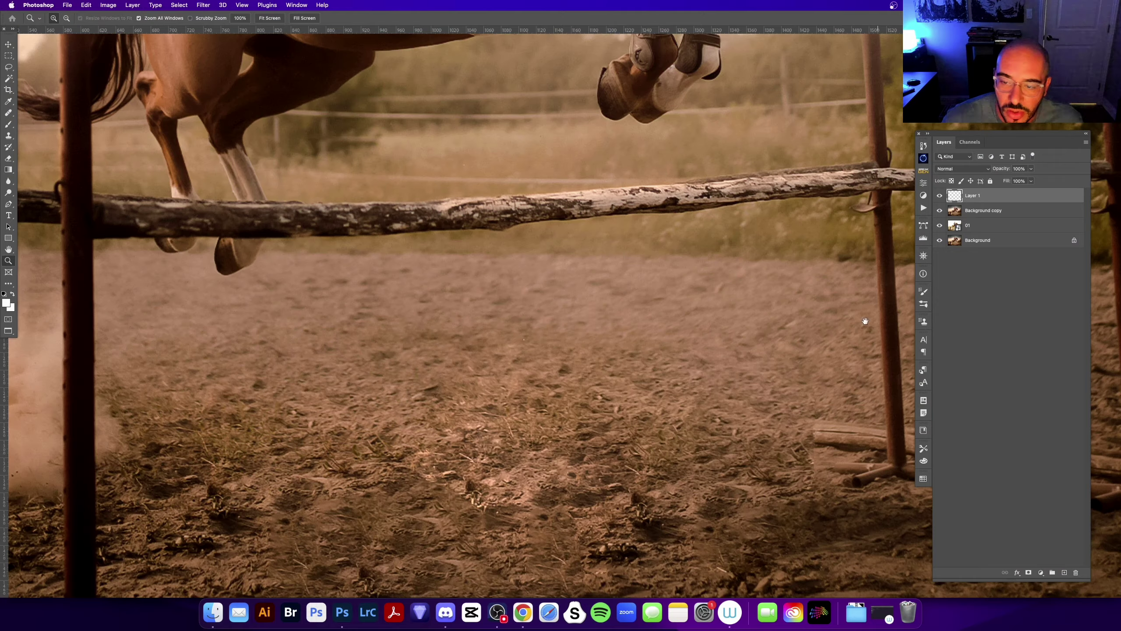
pyautogui.scroll(-5, 753, 326)
pyautogui.hscroll(4, 753, 326)
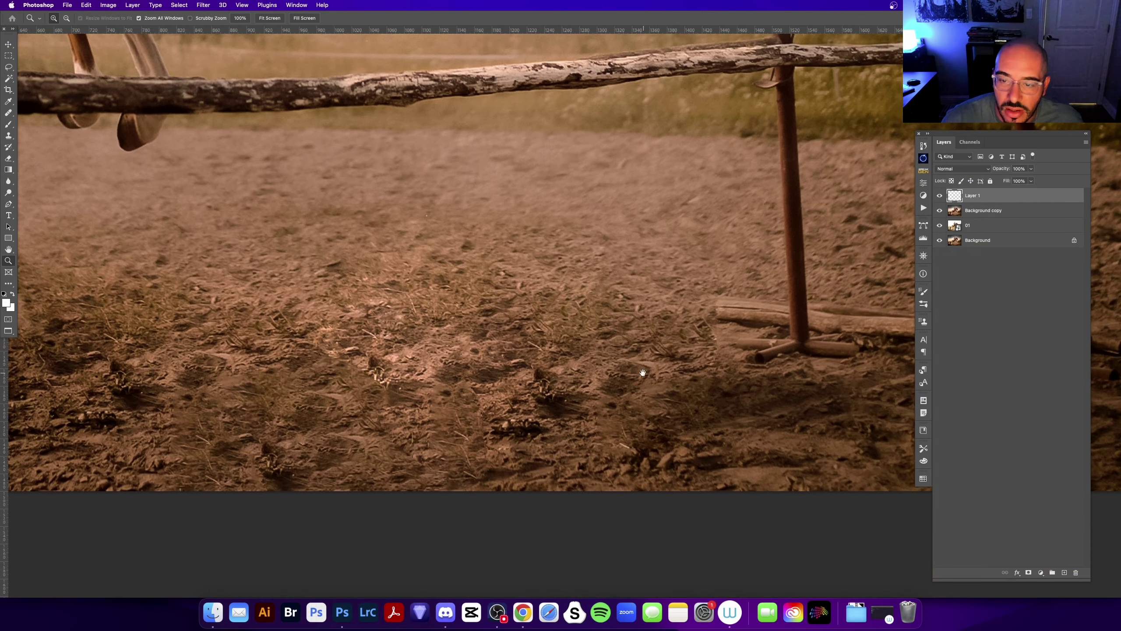
pyautogui.click(734, 317)
pyautogui.hscroll(3, 611, 357)
pyautogui.scroll(2, 611, 358)
# - Shrink the brush and circle the rail end in white, then undo that loop
pyautogui.press('b')
pyautogui.press('[')
pyautogui.press('[')
pyautogui.press('[')
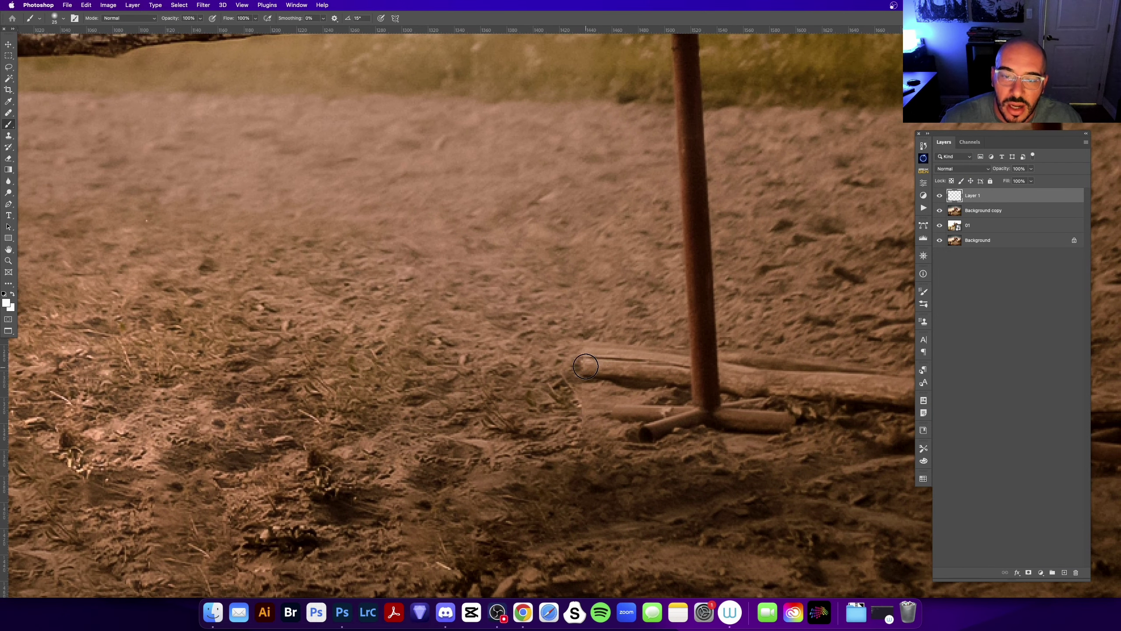
pyautogui.moveTo(578, 333); pyautogui.dragTo(590, 366)
pyautogui.scroll(-2, 590, 366)
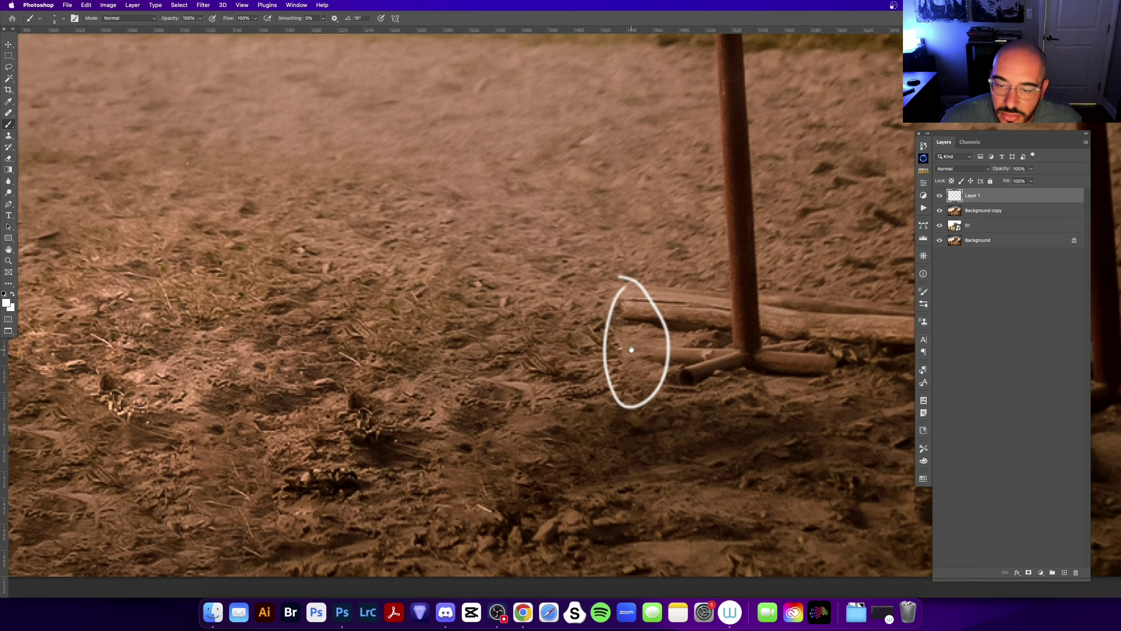
pyautogui.press('super+z')
pyautogui.scroll(3, 546, 394)
pyautogui.scroll(-5, 547, 394)
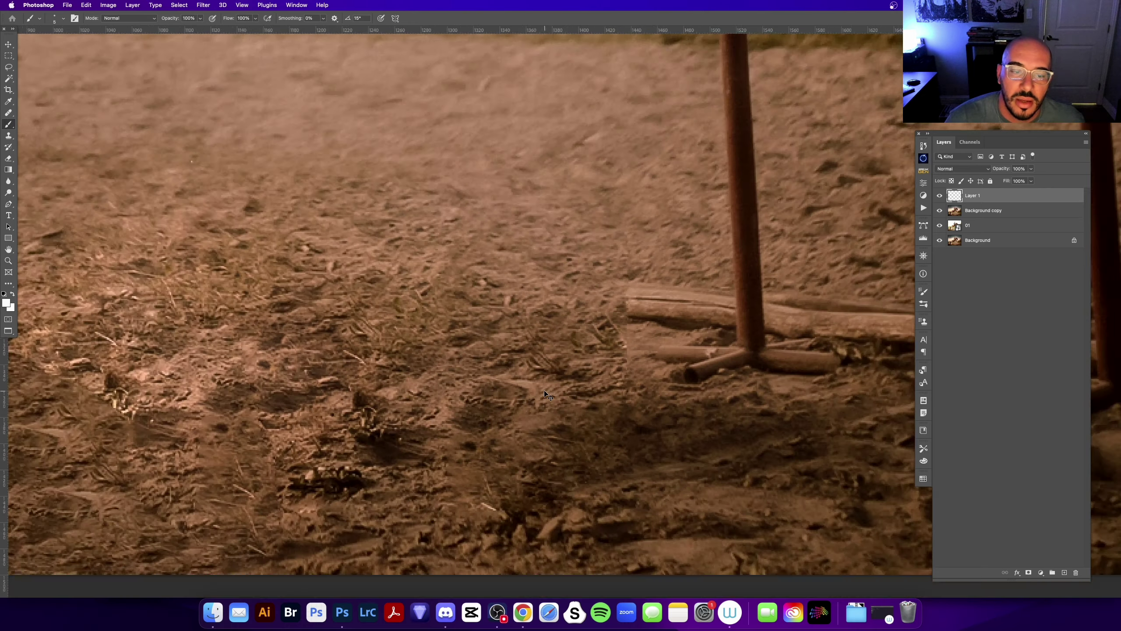
pyautogui.scroll(-5, 552, 395)
pyautogui.press('z')
pyautogui.scroll(1, 566, 396)
# - Zoom in on the ground, circle a spot in white, and toggle the graded copy to check it
pyautogui.click(565, 397)
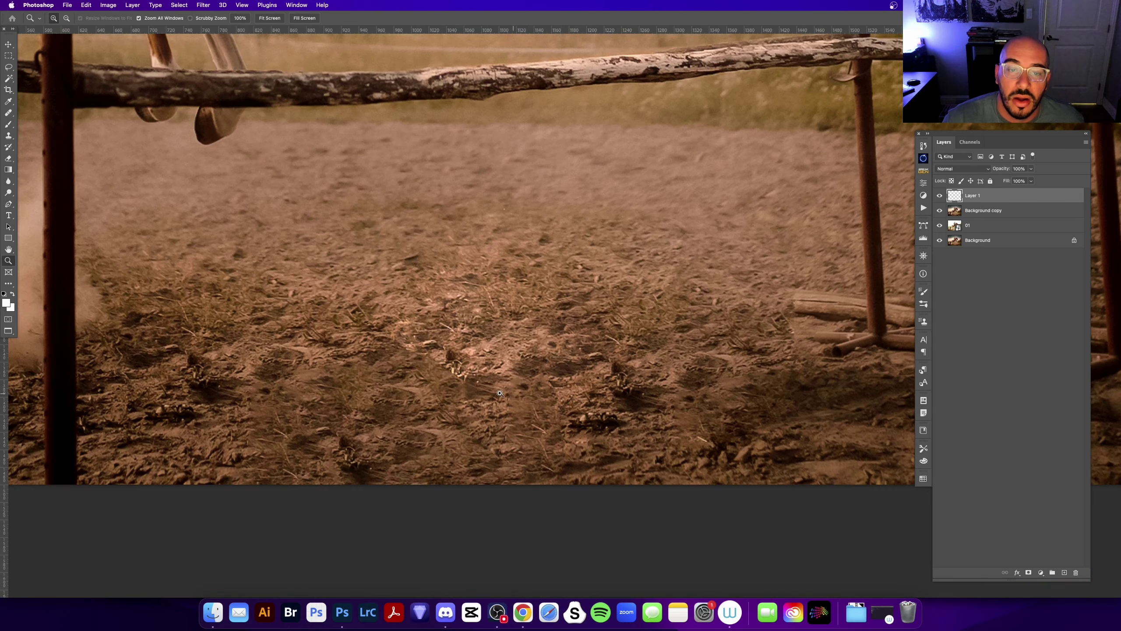
pyautogui.scroll(-5, 399, 347)
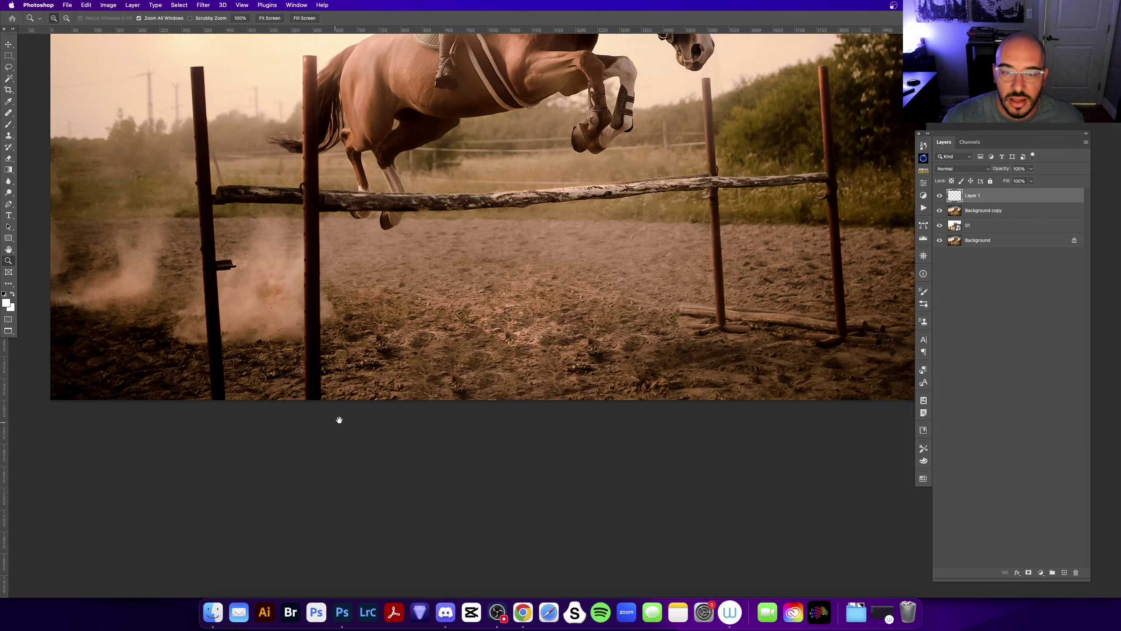
pyautogui.press('b')
pyautogui.moveTo(487, 333)
pyautogui.mouseDown()
pyautogui.moveTo(550, 337)
pyautogui.moveTo(494, 348)
pyautogui.mouseUp()
pyautogui.click(940, 210)
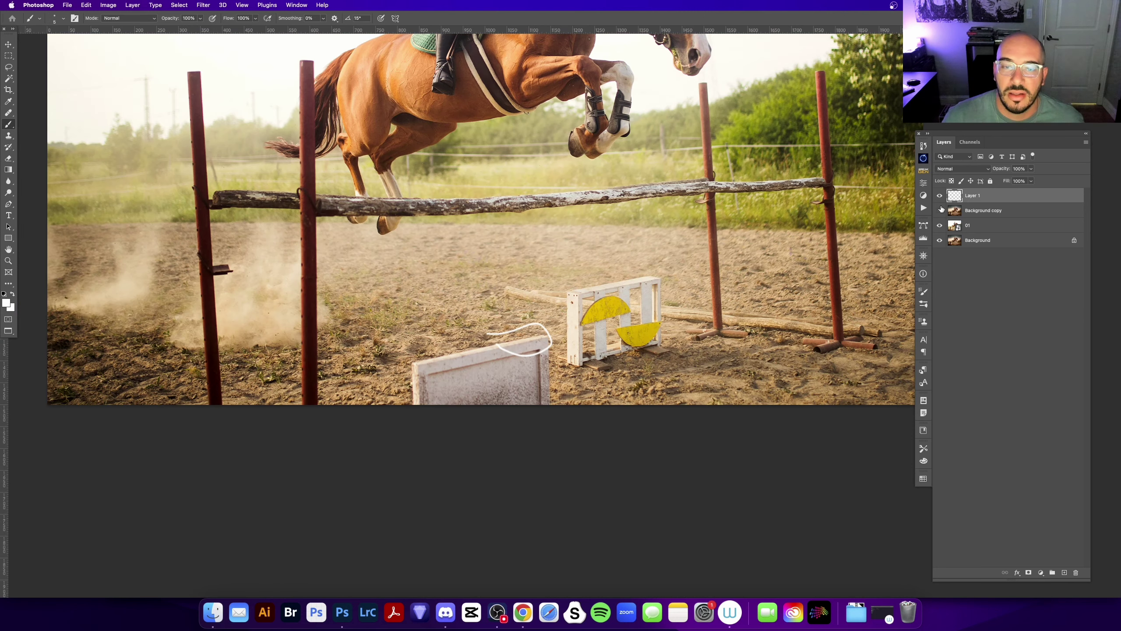
pyautogui.click(940, 210)
pyautogui.scroll(1, 512, 388)
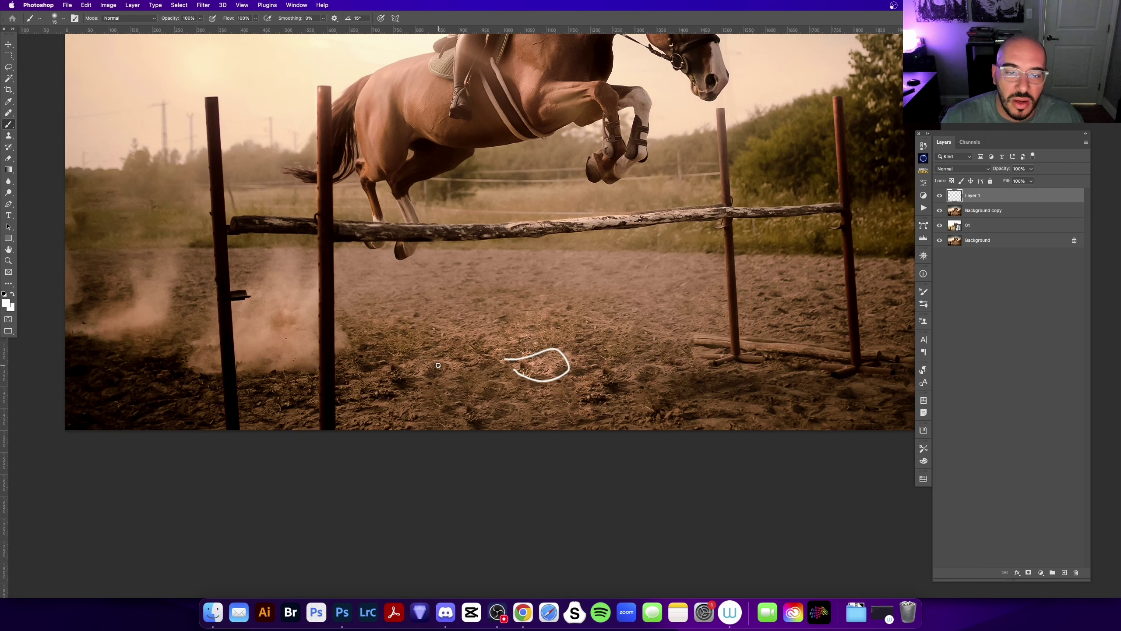
# - Enlarge the brush slightly and circle a second and third spot on the ground
pyautogui.press(']')
pyautogui.moveTo(438, 364); pyautogui.dragTo(432, 358)
pyautogui.moveTo(653, 361); pyautogui.dragTo(649, 360)
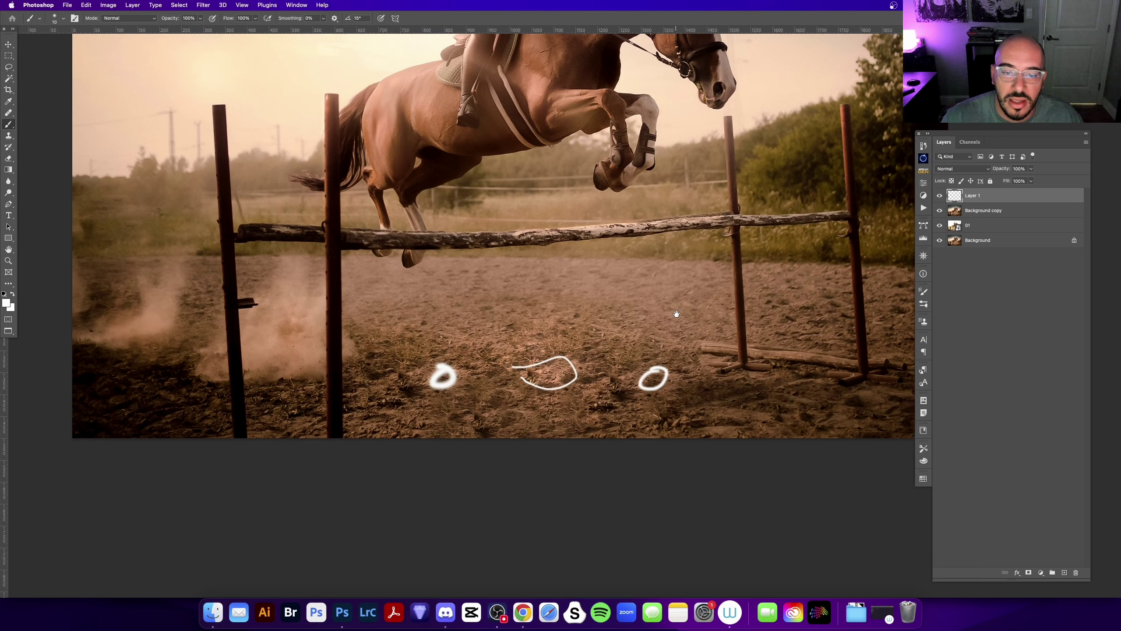
pyautogui.scroll(2, 676, 349)
pyautogui.scroll(-3, 596, 350)
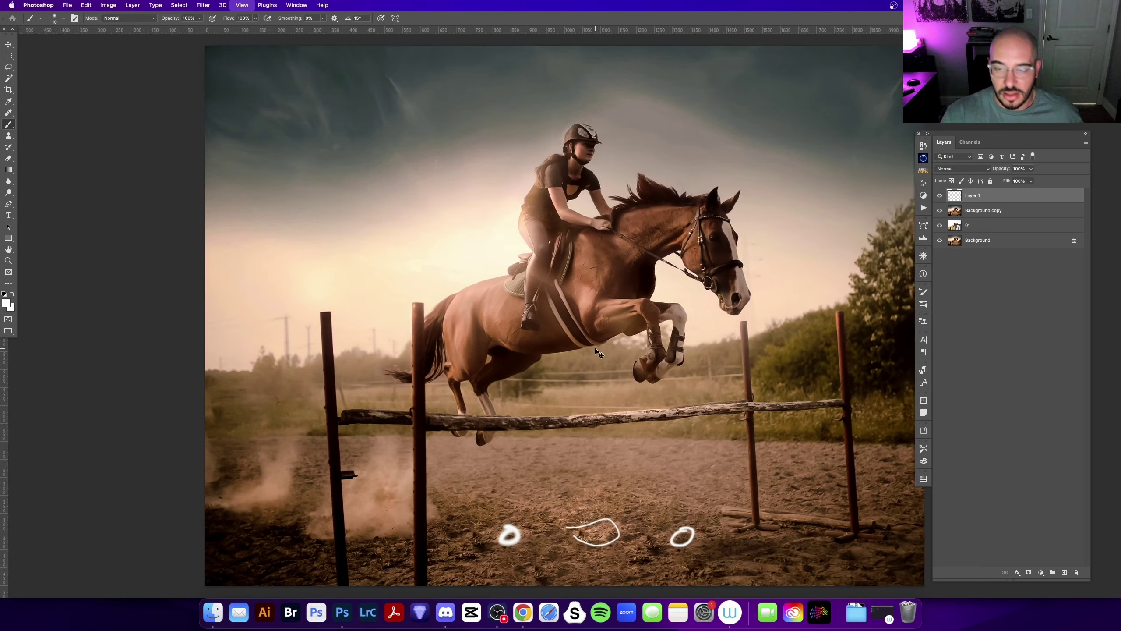
# - Delete the layer of white marks and pan around the clean graded image
pyautogui.press('Delete')
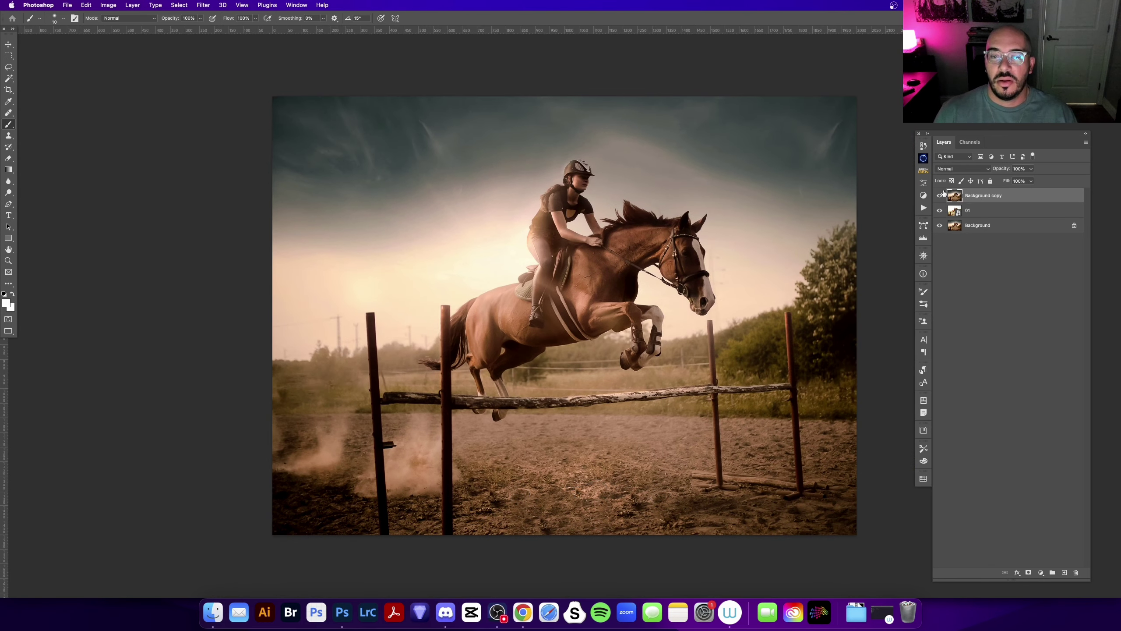
pyautogui.hscroll(2, 506, 260)
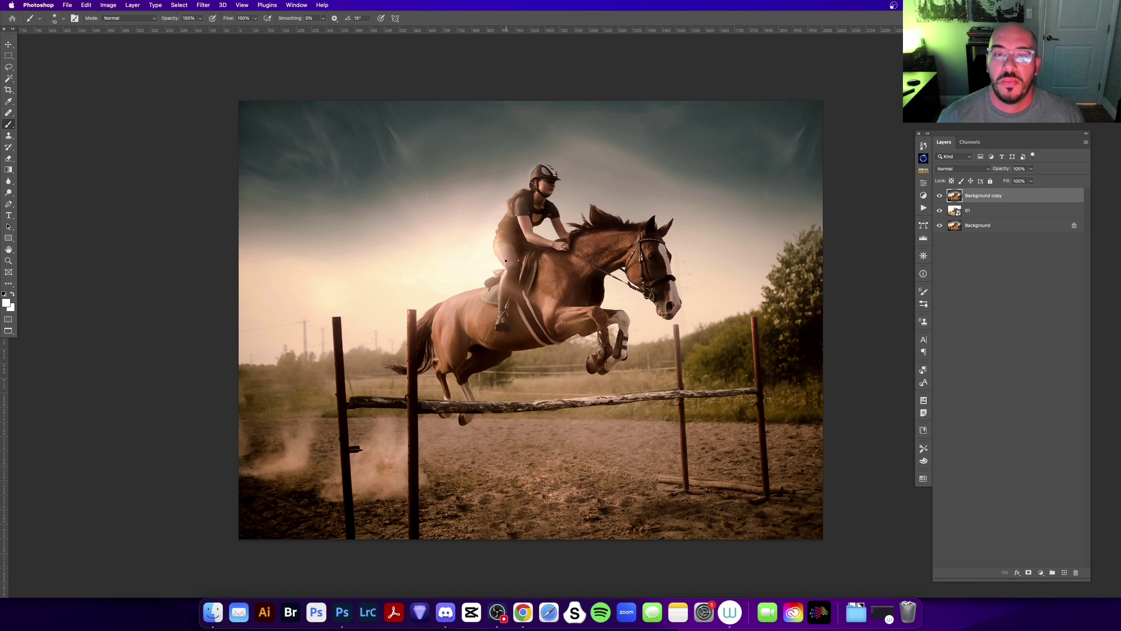
pyautogui.hscroll(2, 522, 308)
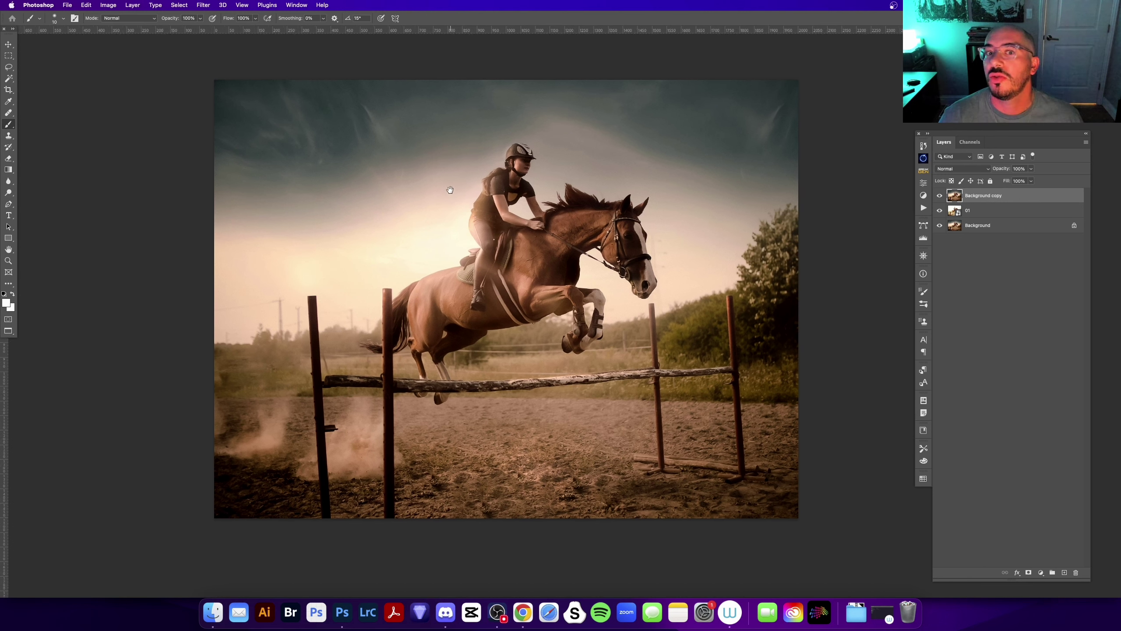
pyautogui.moveTo(463, 223); pyautogui.dragTo(454, 205)
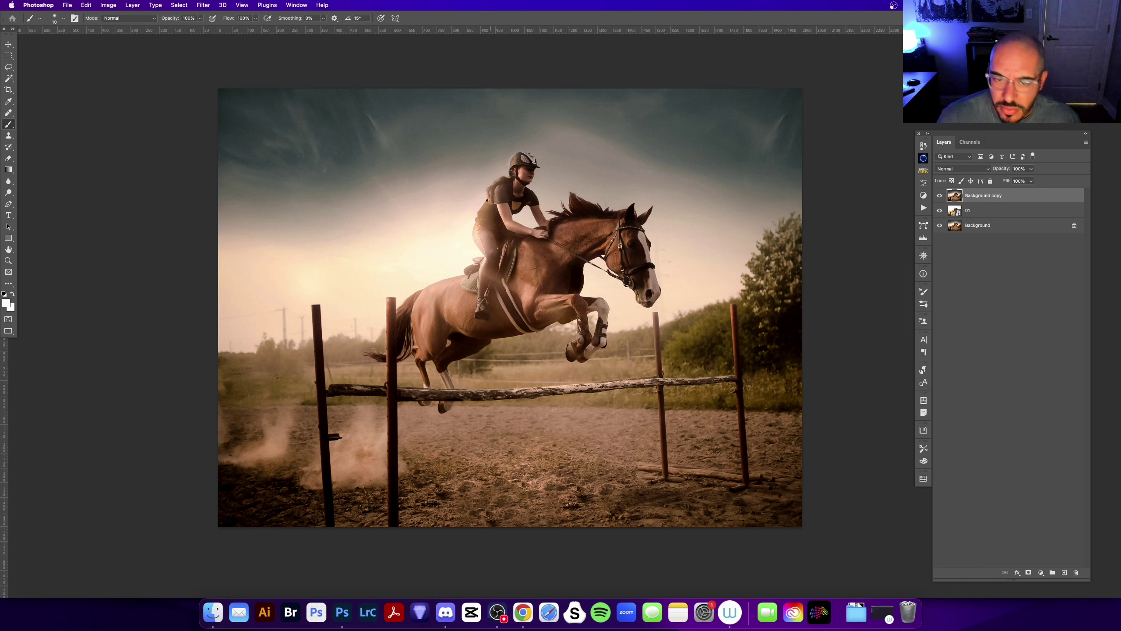
pyautogui.hscroll(-2, 486, 201)
pyautogui.scroll(-2, 507, 229)
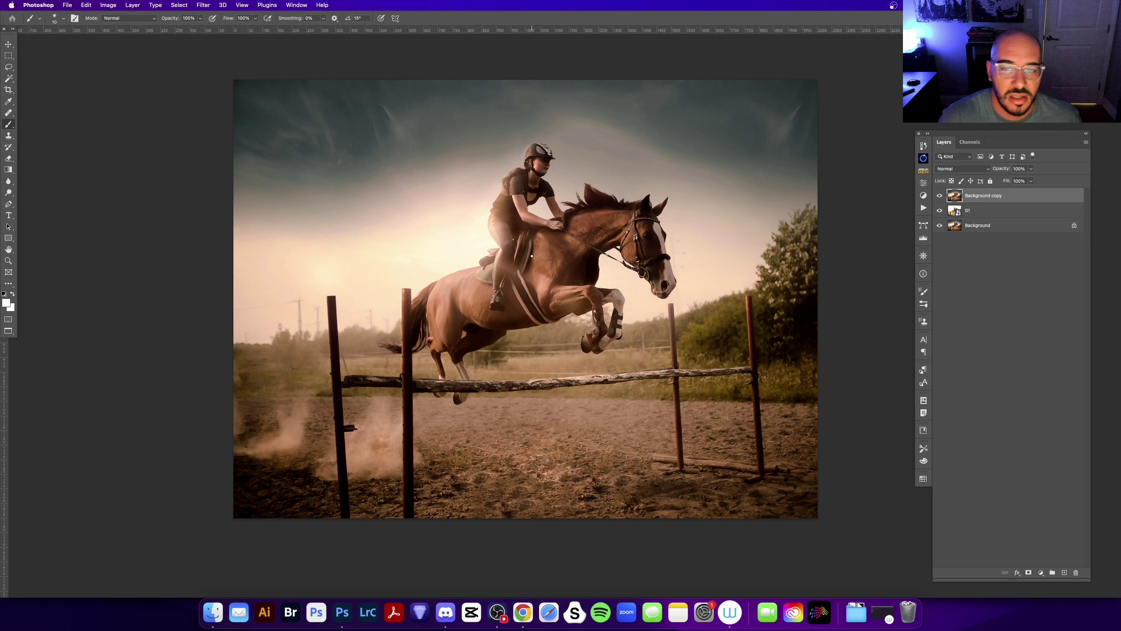
pyautogui.scroll(2, 622, 213)
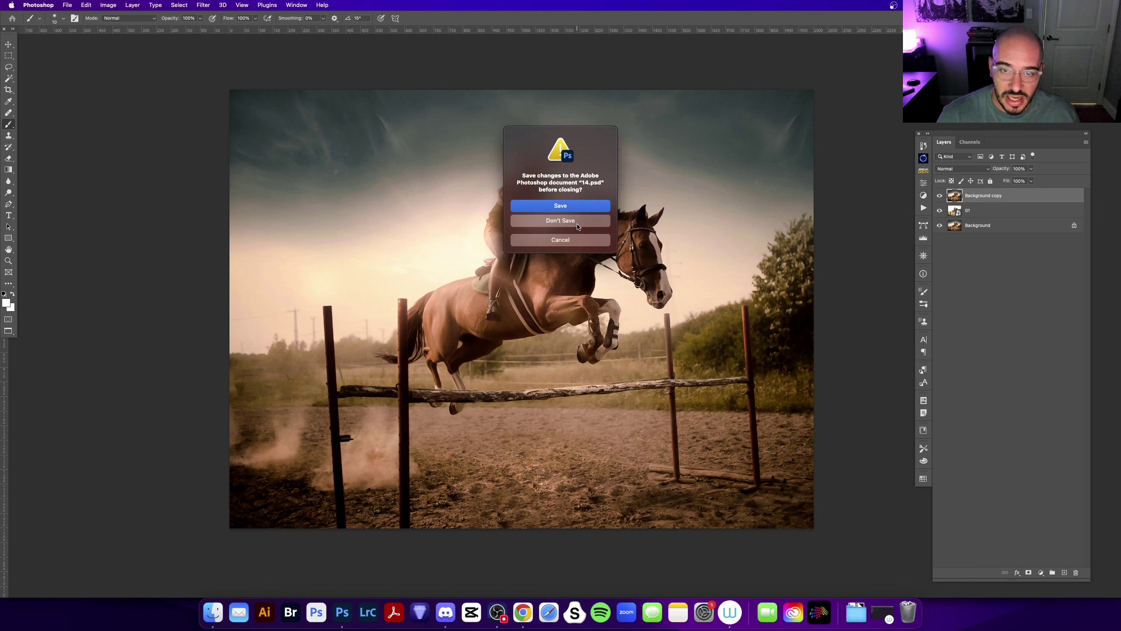
# - Close the horse-jump image without saving changes
pyautogui.click(585, 222)
pyautogui.press('z')
pyautogui.scroll(-3, 591, 226)
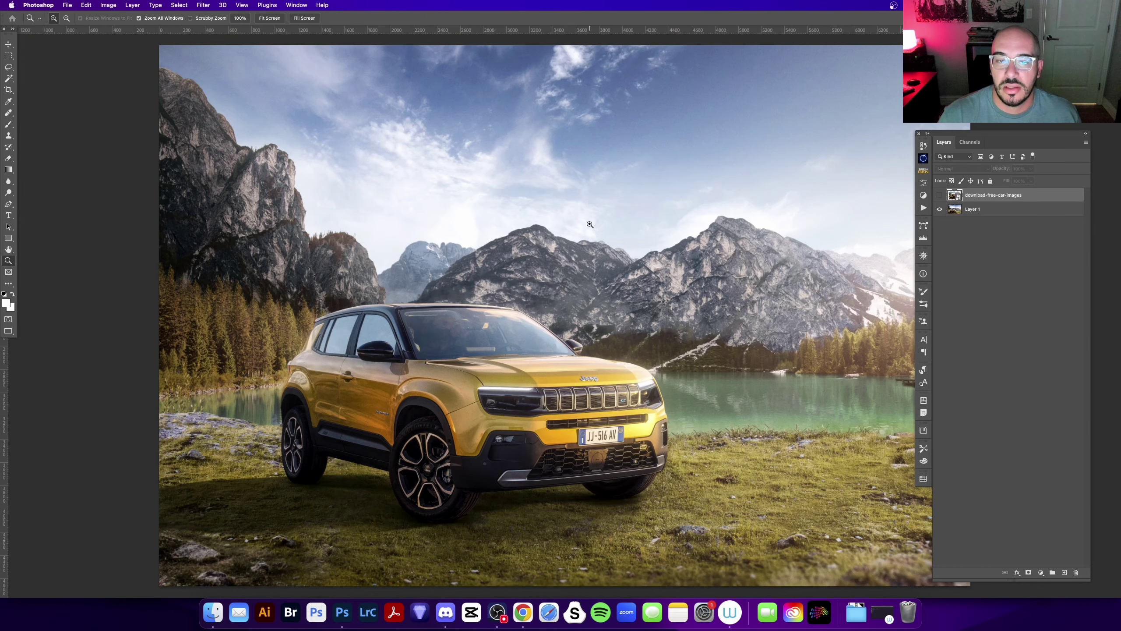
# - Cycle screen modes on the Jeep composite and return to standard view, then switch to Chrome
pyautogui.press('f')
pyautogui.press('f')
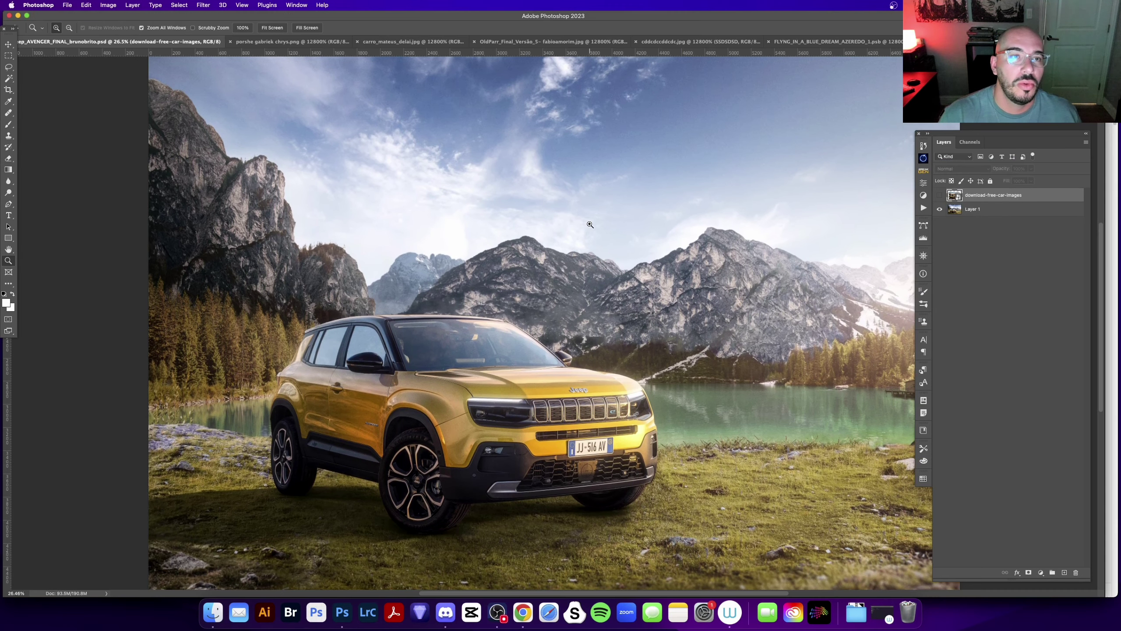
pyautogui.press('f')
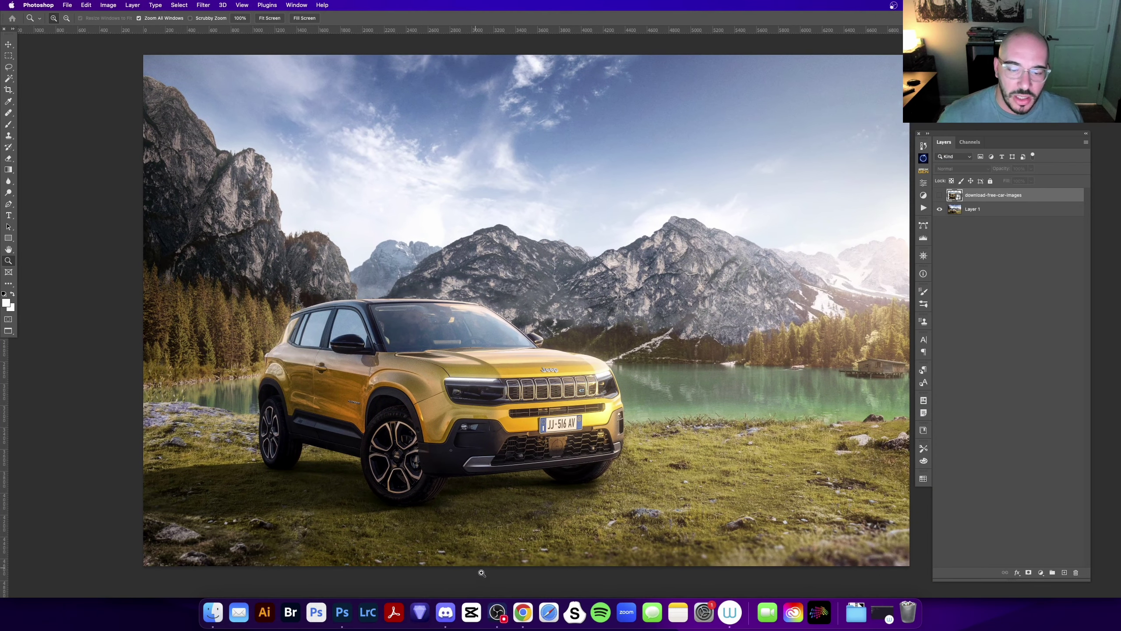
pyautogui.click(522, 612)
# - Open the Jeep Avenger project page on Behance and appreciate it
pyautogui.click(229, 22)
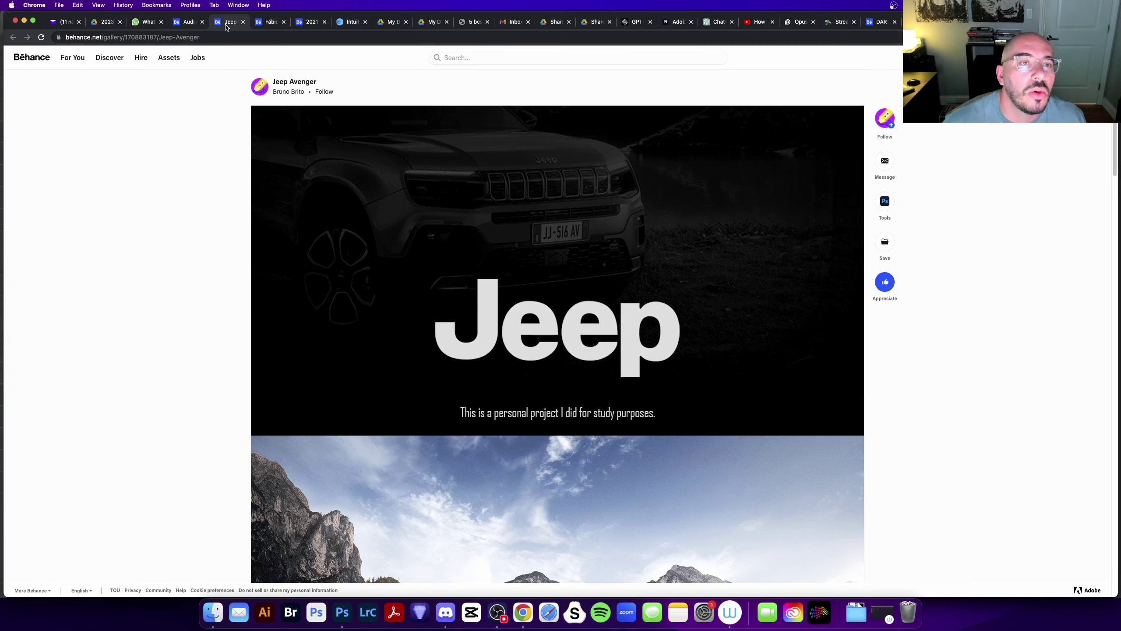
pyautogui.scroll(-3, 332, 291)
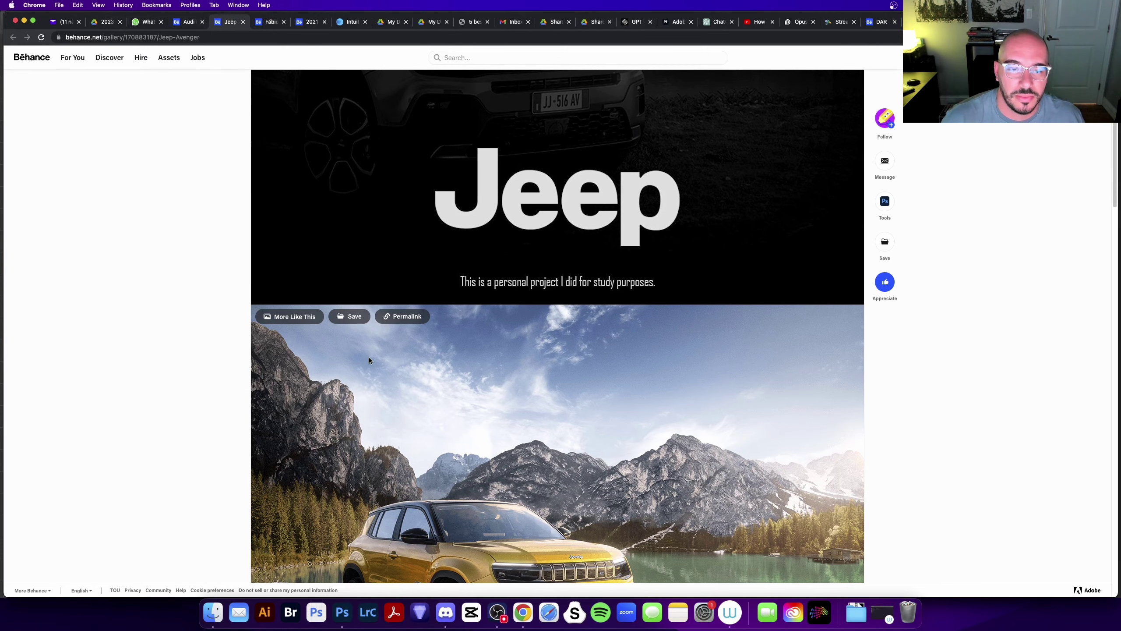
pyautogui.scroll(3, 562, 257)
pyautogui.scroll(-5, 525, 295)
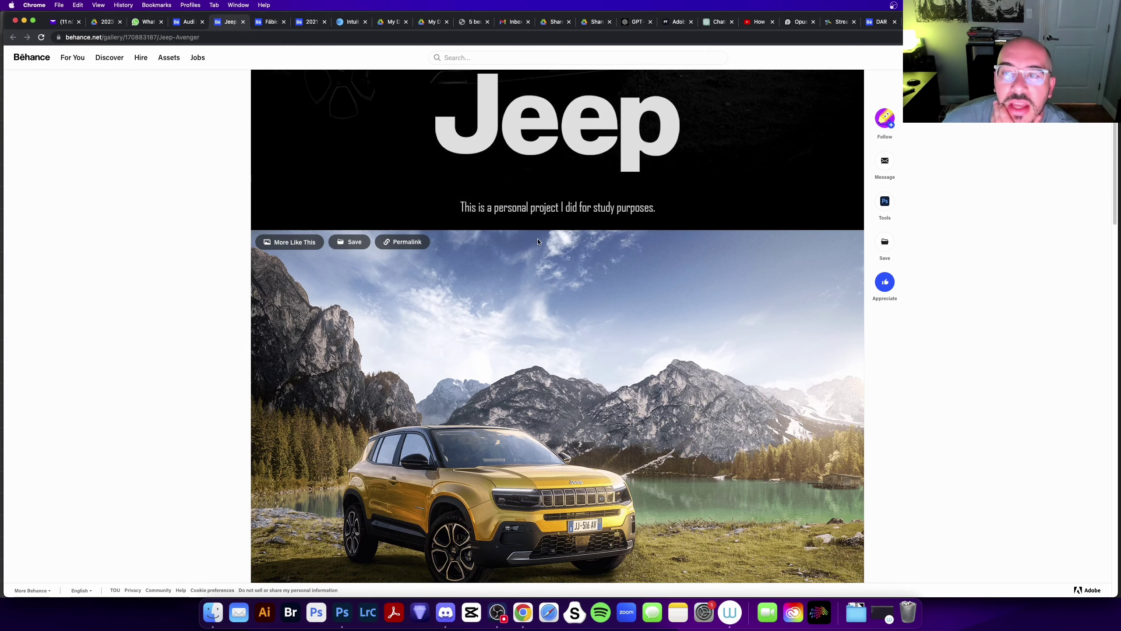
pyautogui.click(885, 281)
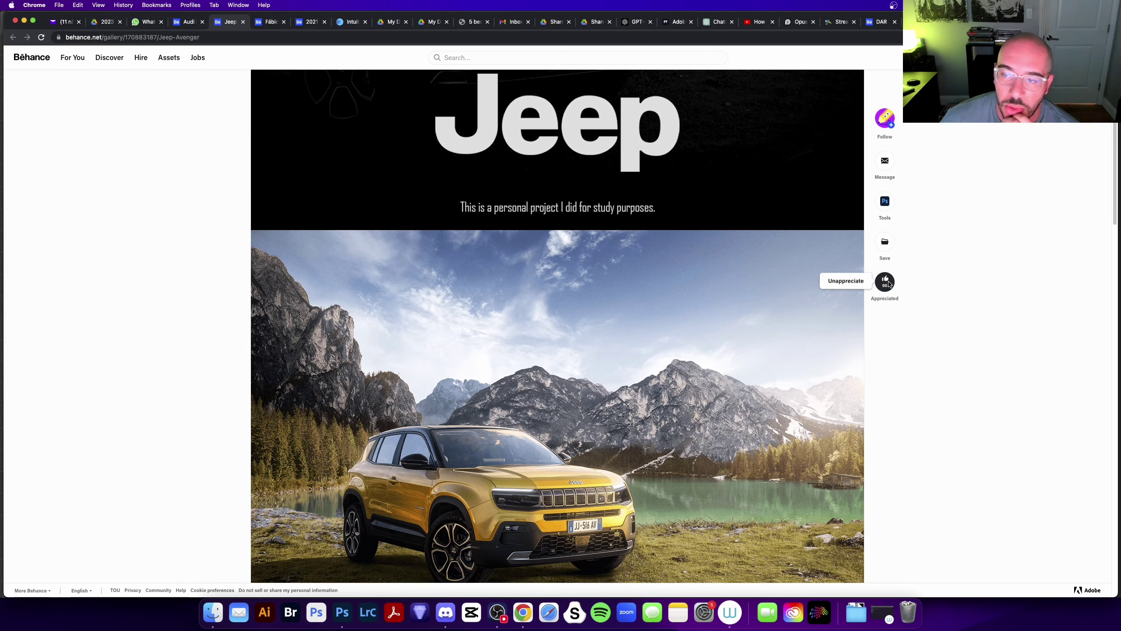
# - View the Jeep lake images full size, paging through them, then close the viewer
pyautogui.click(452, 303)
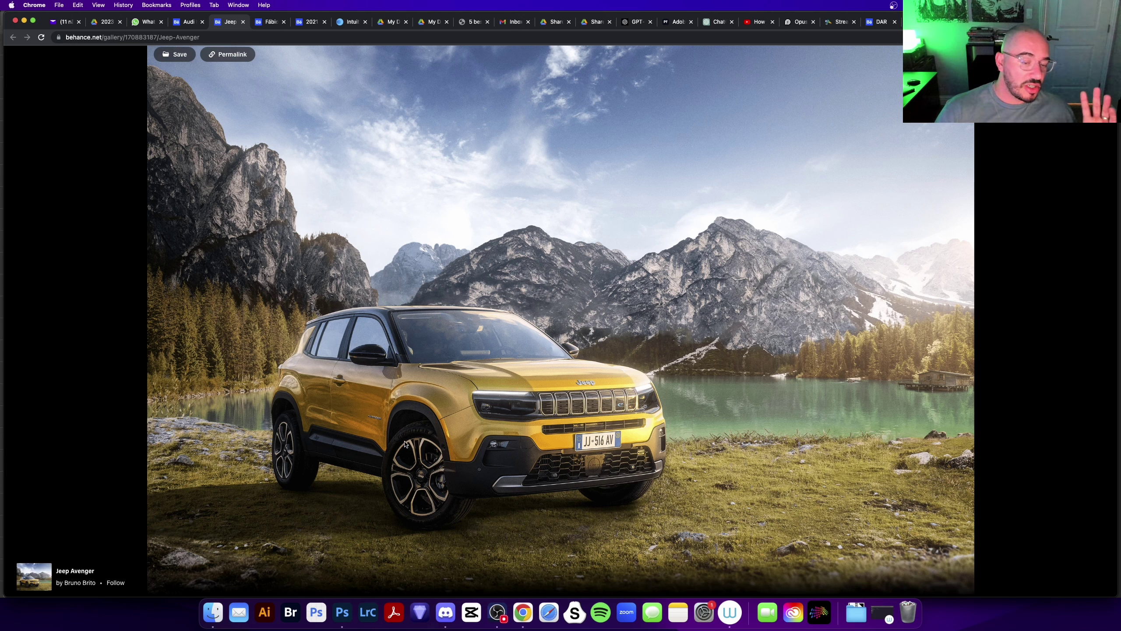
pyautogui.moveTo(1007, 211)
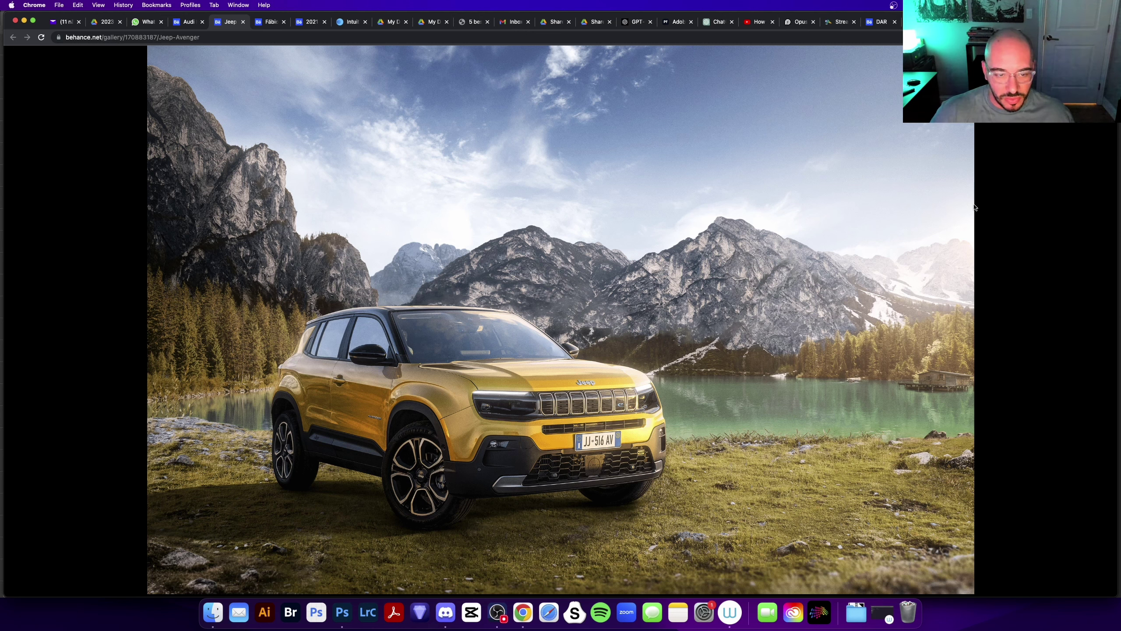
pyautogui.click(975, 207)
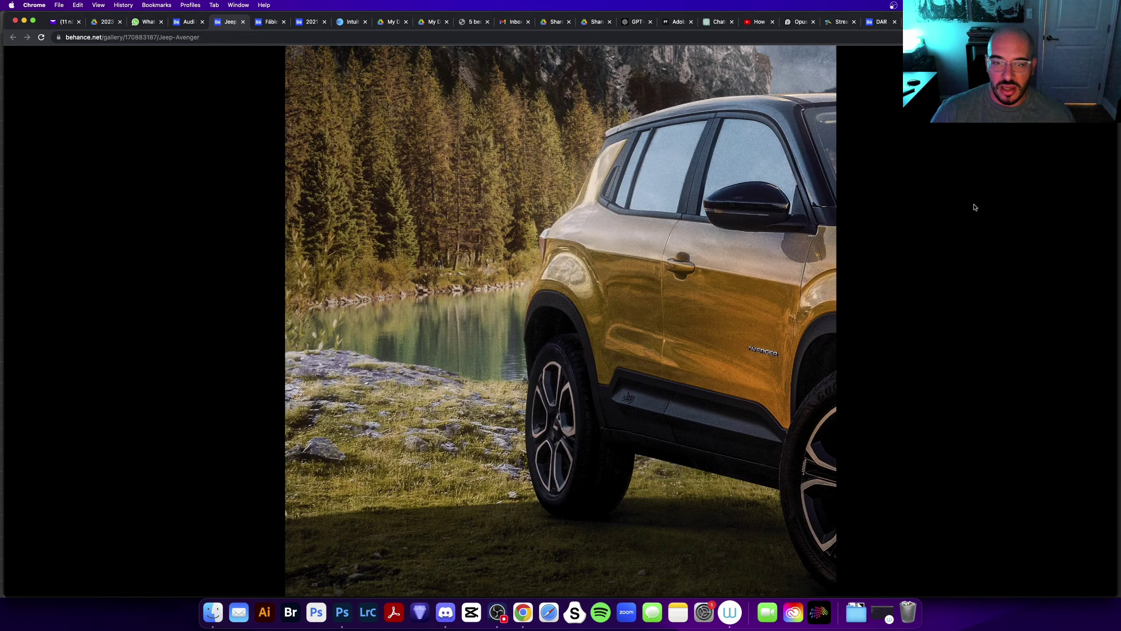
pyautogui.click(974, 207)
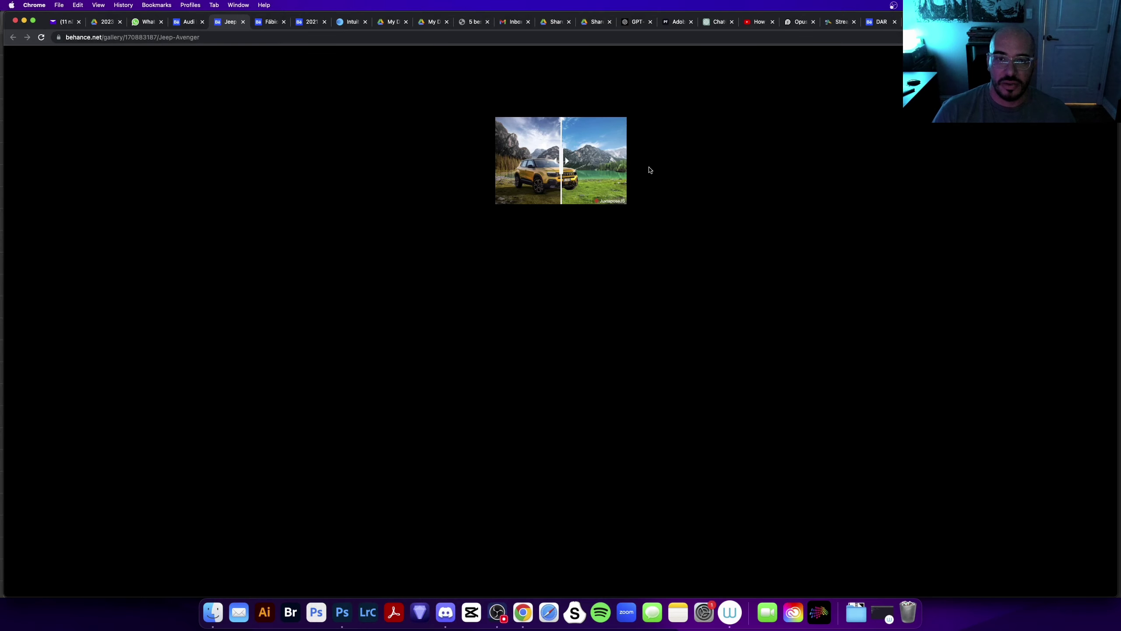
pyautogui.press('Escape')
# - Wipe the Jeep before/after slider back and forth, then scroll to the appreciate and Follow section
pyautogui.scroll(-3, 551, 395)
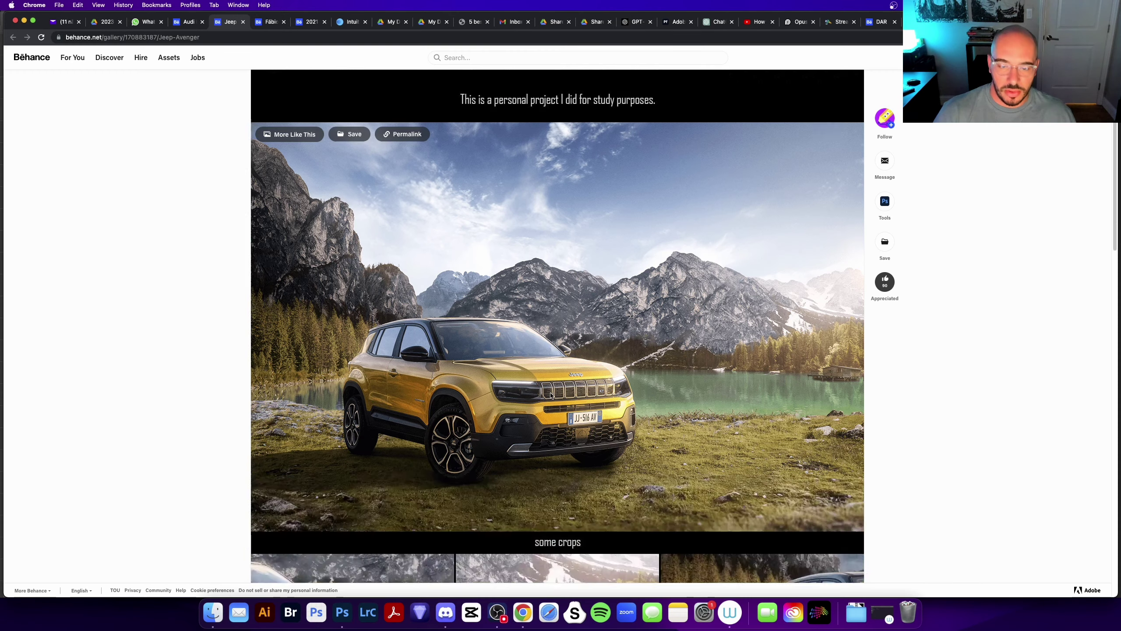
pyautogui.scroll(-10, 551, 395)
pyautogui.scroll(-4, 551, 396)
pyautogui.scroll(2, 597, 373)
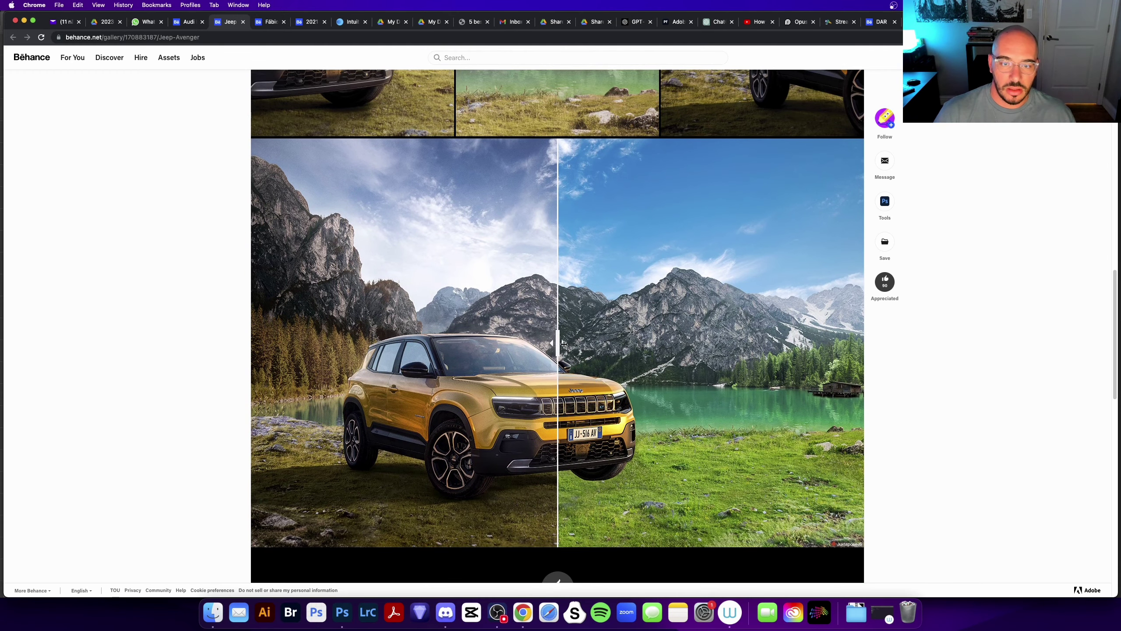
pyautogui.moveTo(564, 344); pyautogui.dragTo(249, 334)
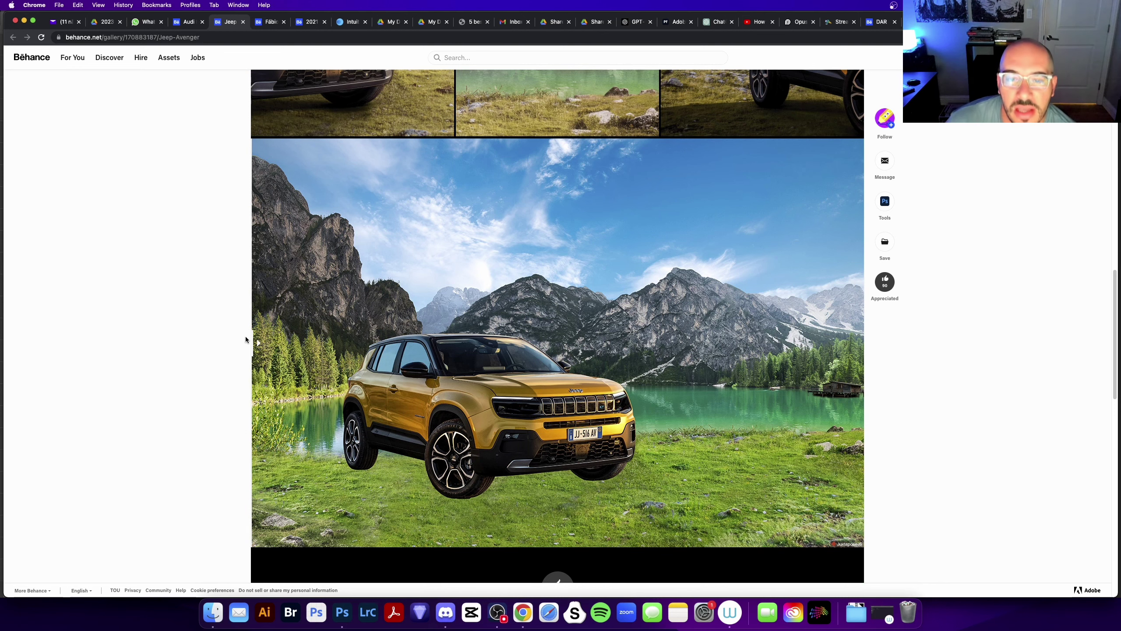
pyautogui.moveTo(246, 339)
pyautogui.mouseDown()
pyautogui.moveTo(877, 350)
pyautogui.moveTo(892, 424)
pyautogui.moveTo(688, 440)
pyautogui.moveTo(908, 435)
pyautogui.moveTo(262, 527)
pyautogui.mouseUp()
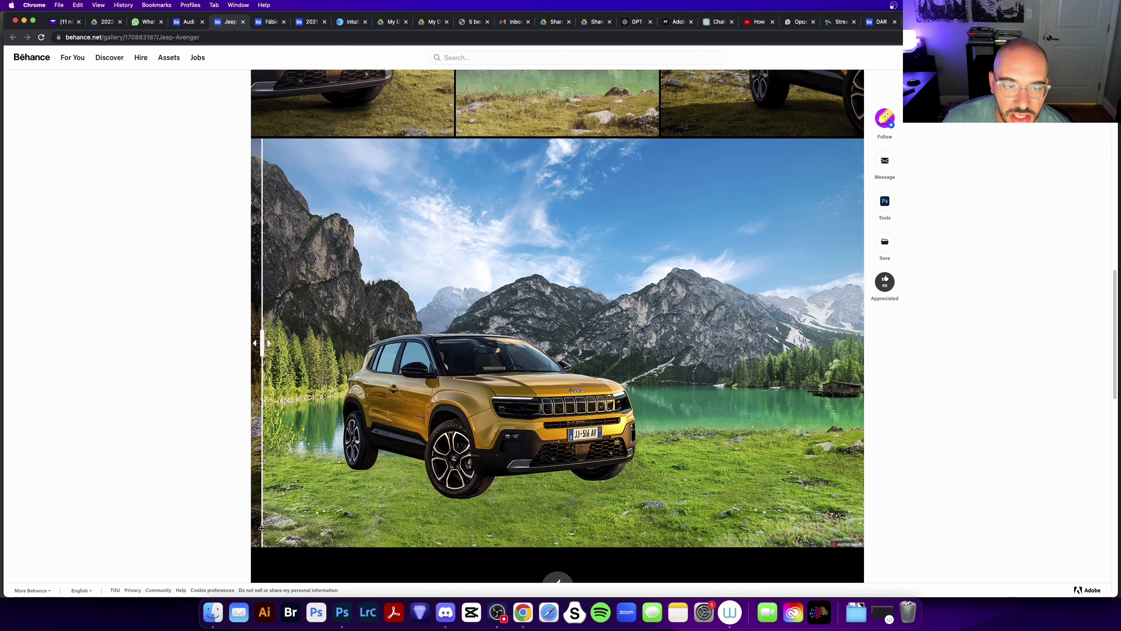
pyautogui.moveTo(262, 527)
pyautogui.mouseDown()
pyautogui.moveTo(652, 505)
pyautogui.moveTo(762, 260)
pyautogui.moveTo(939, 249)
pyautogui.mouseUp()
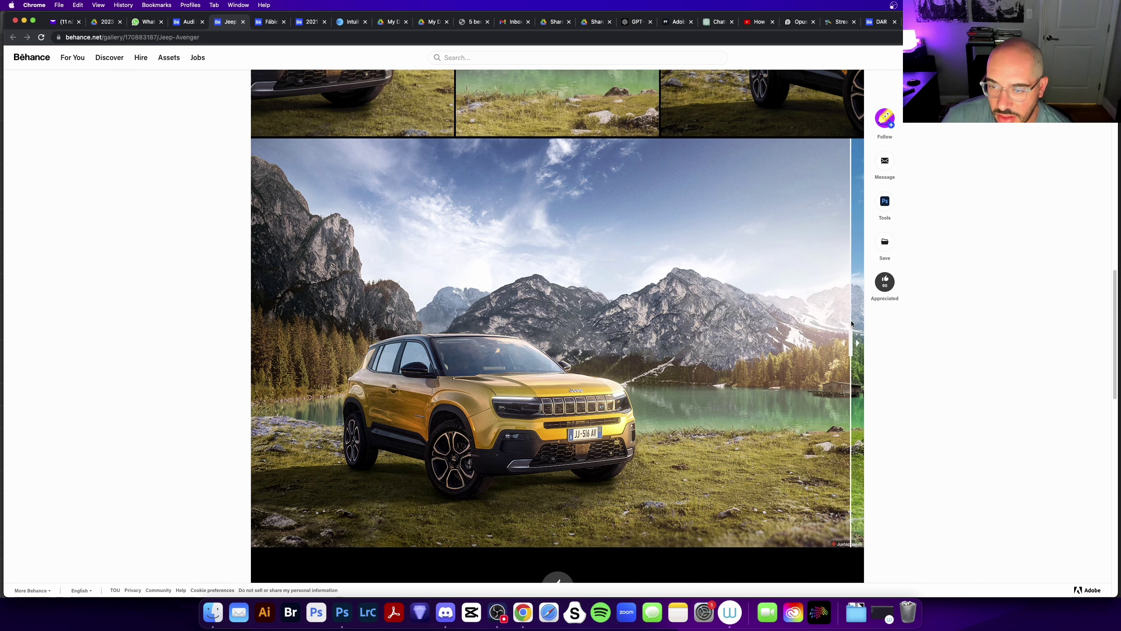
pyautogui.moveTo(883, 327); pyautogui.dragTo(408, 472)
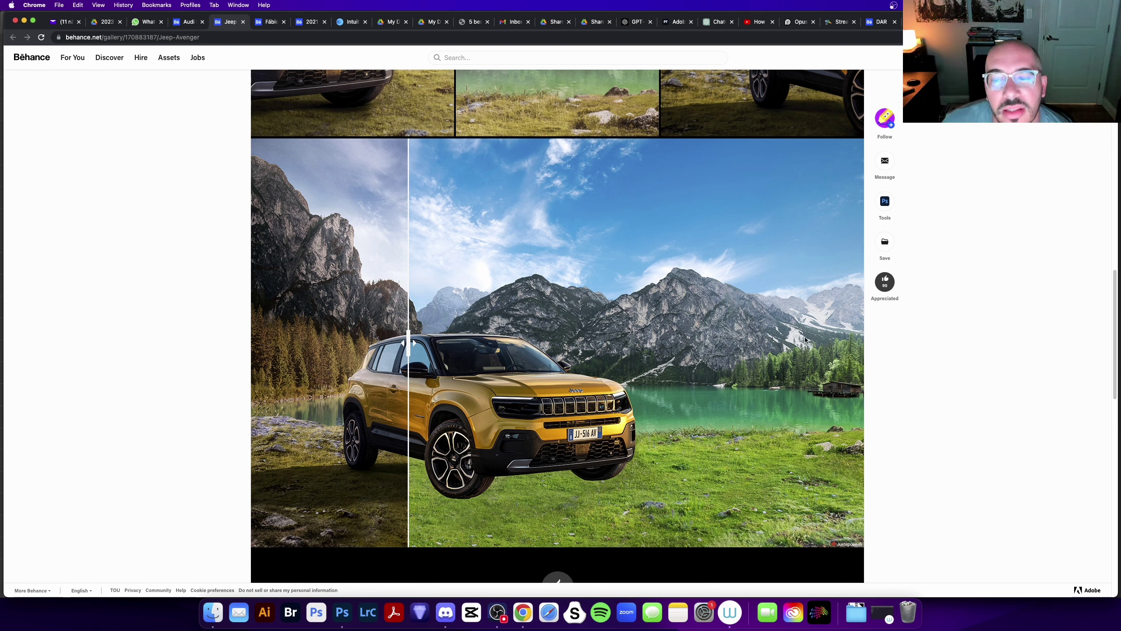
pyautogui.moveTo(403, 343)
pyautogui.mouseDown()
pyautogui.moveTo(763, 338)
pyautogui.moveTo(257, 425)
pyautogui.mouseUp()
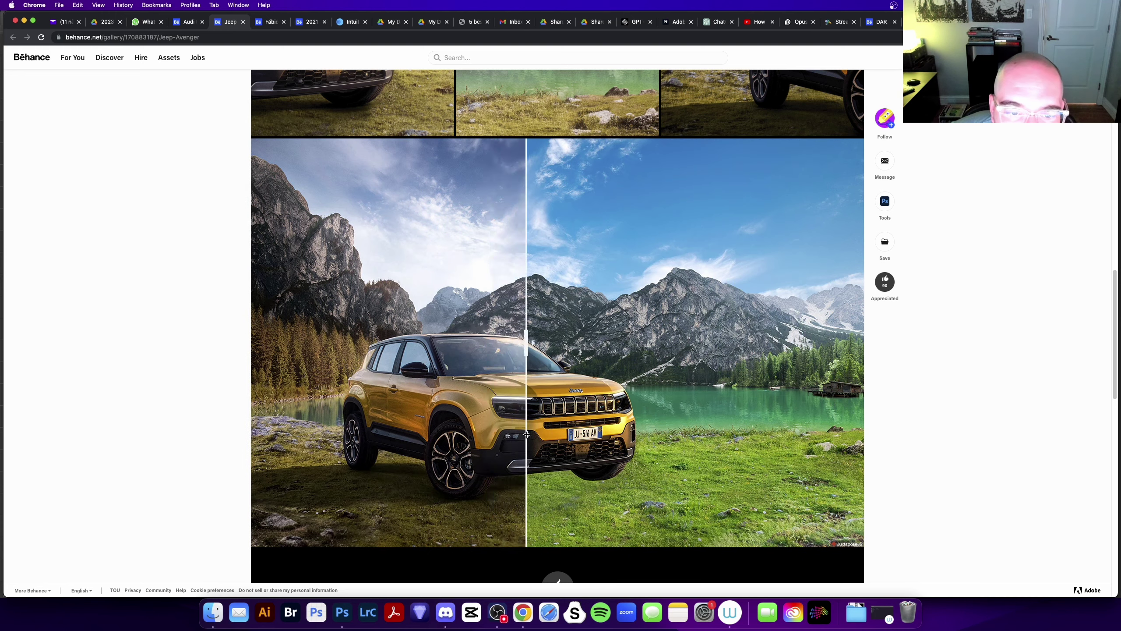
pyautogui.moveTo(256, 425)
pyautogui.mouseDown()
pyautogui.moveTo(860, 459)
pyautogui.moveTo(739, 472)
pyautogui.moveTo(886, 472)
pyautogui.moveTo(808, 508)
pyautogui.moveTo(851, 530)
pyautogui.moveTo(697, 542)
pyautogui.moveTo(668, 513)
pyautogui.moveTo(242, 447)
pyautogui.moveTo(400, 464)
pyautogui.moveTo(456, 470)
pyautogui.moveTo(237, 490)
pyautogui.moveTo(353, 468)
pyautogui.moveTo(268, 462)
pyautogui.moveTo(410, 435)
pyautogui.moveTo(250, 441)
pyautogui.moveTo(449, 437)
pyautogui.mouseUp()
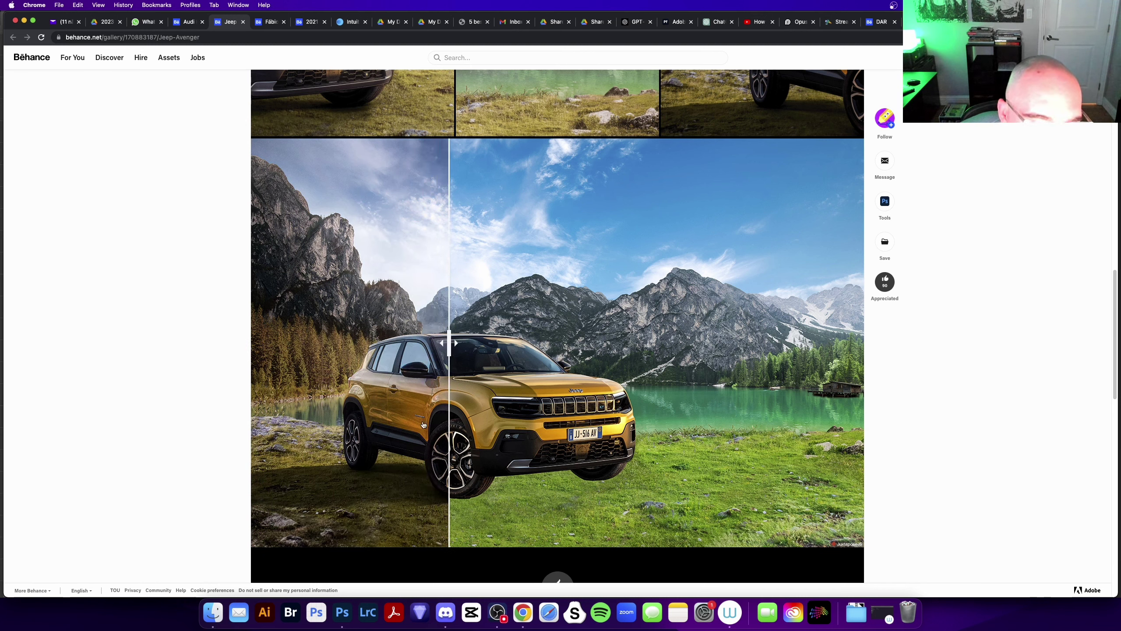
pyautogui.scroll(-3, 727, 341)
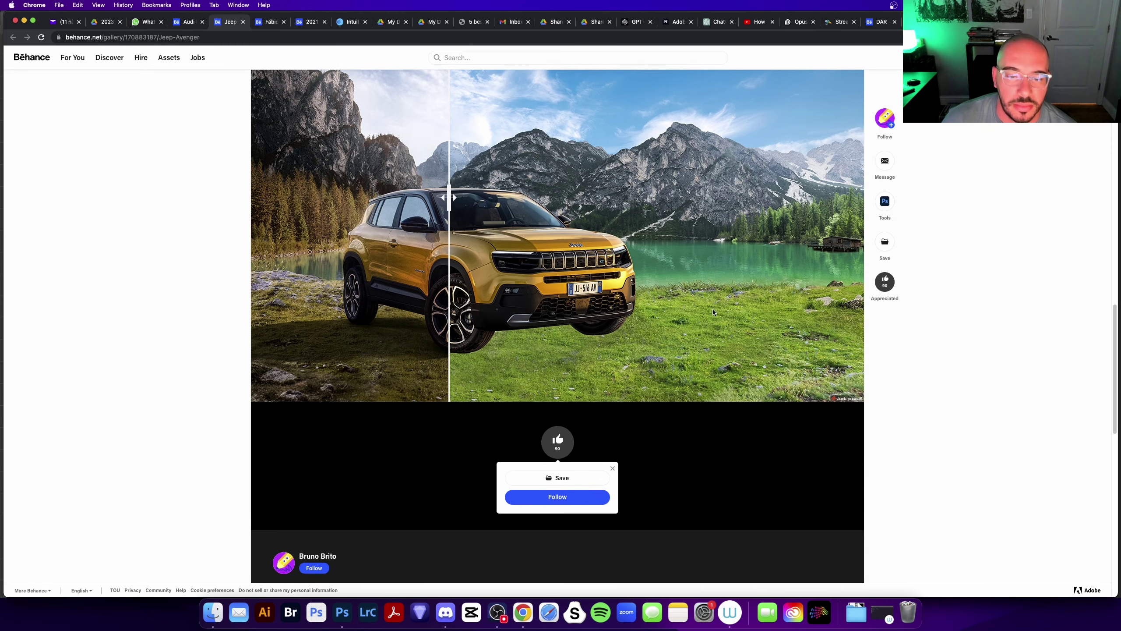
# - In the Jeep composite, toggle the download-free-car-images layer off and on to compare it with the lake scene
pyautogui.click(213, 610)
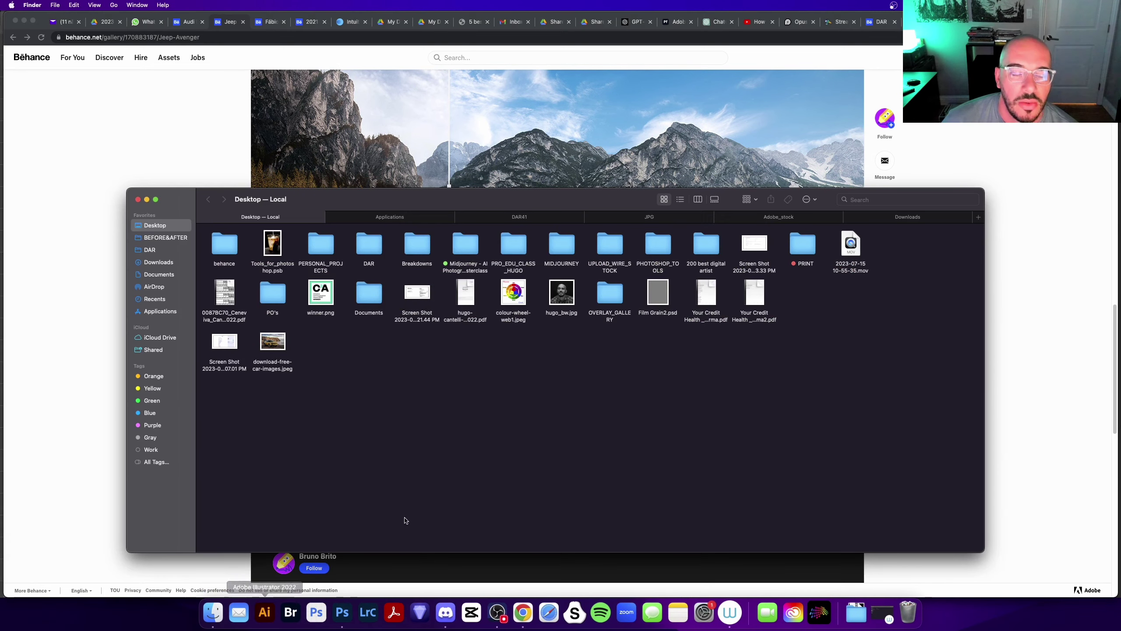
pyautogui.click(343, 612)
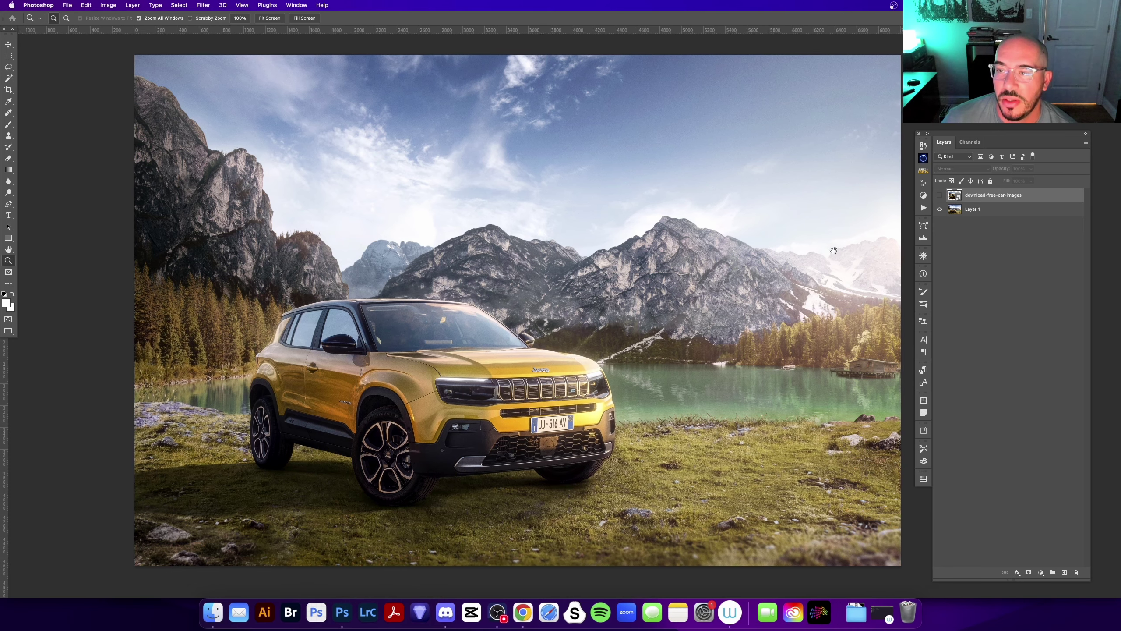
pyautogui.click(940, 195)
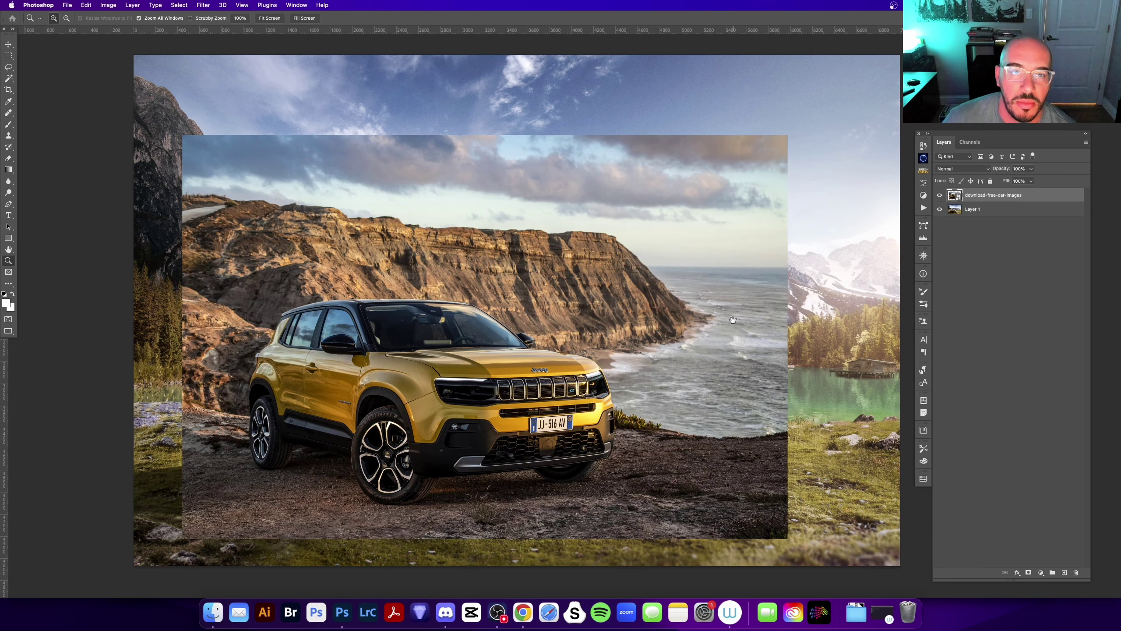
pyautogui.moveTo(732, 319); pyautogui.dragTo(729, 318)
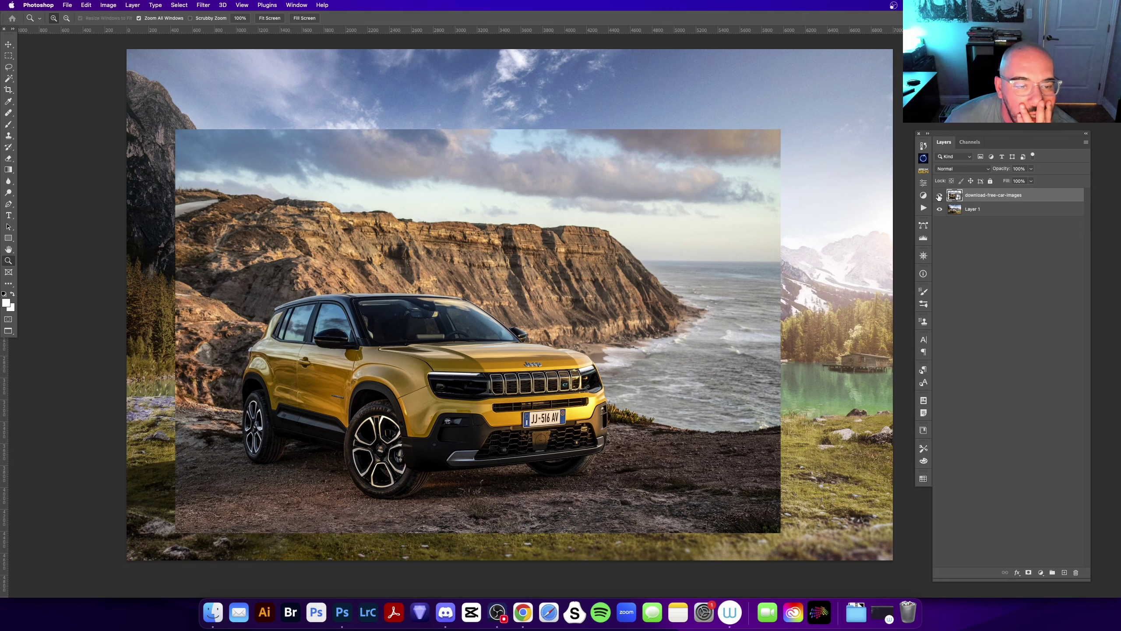
pyautogui.click(940, 196)
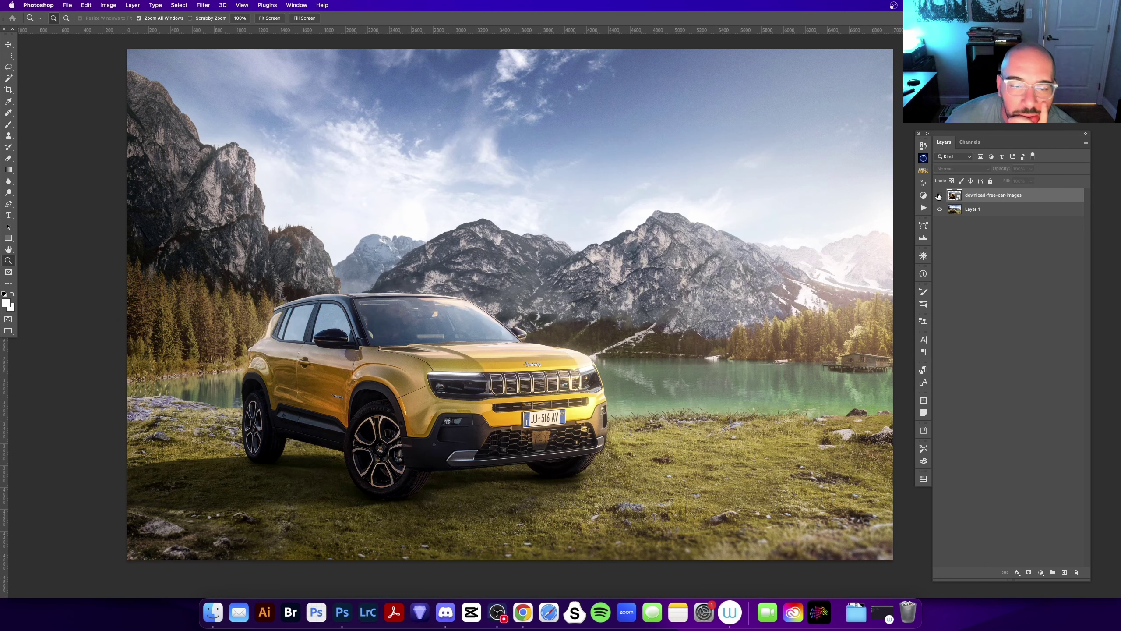
pyautogui.moveTo(493, 424); pyautogui.dragTo(505, 424)
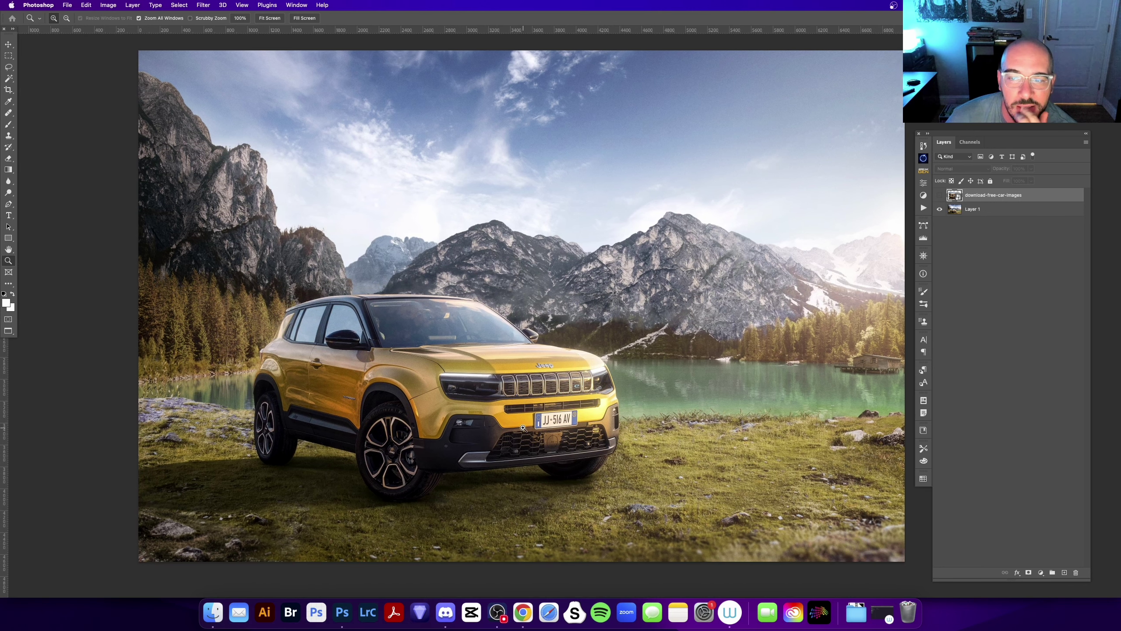
pyautogui.moveTo(719, 354); pyautogui.dragTo(700, 358)
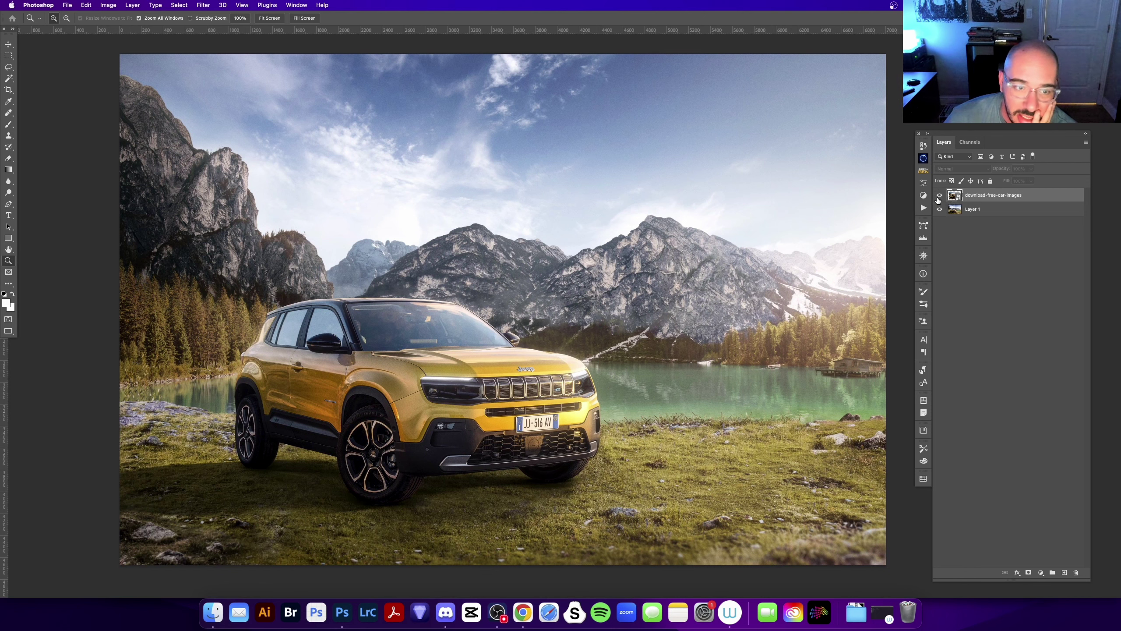
pyautogui.click(939, 197)
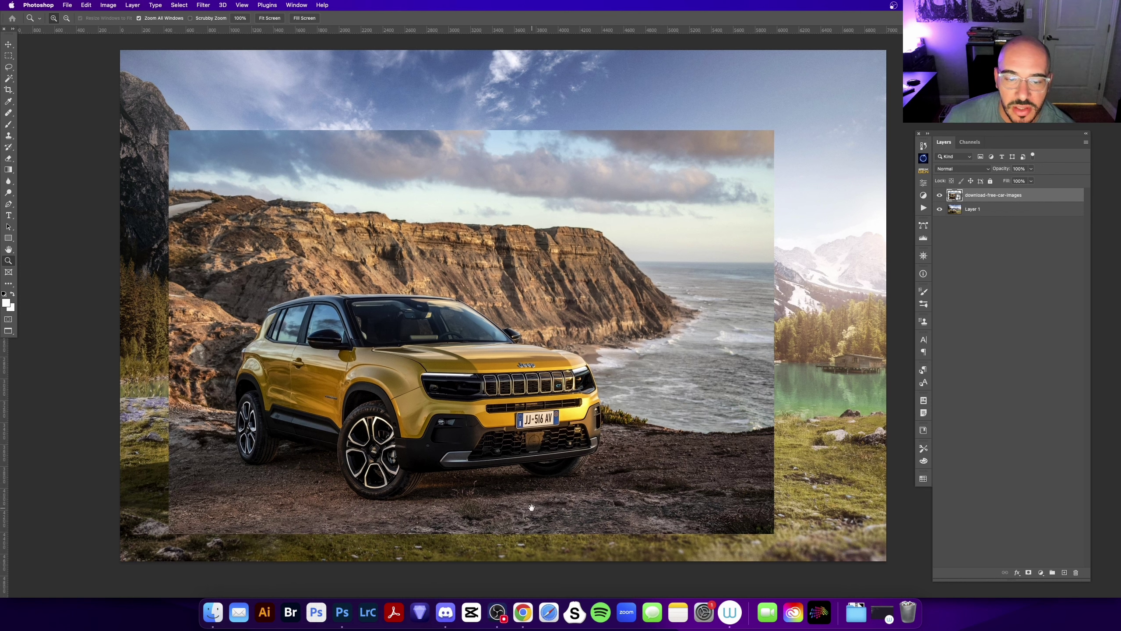
pyautogui.hscroll(-3, 519, 503)
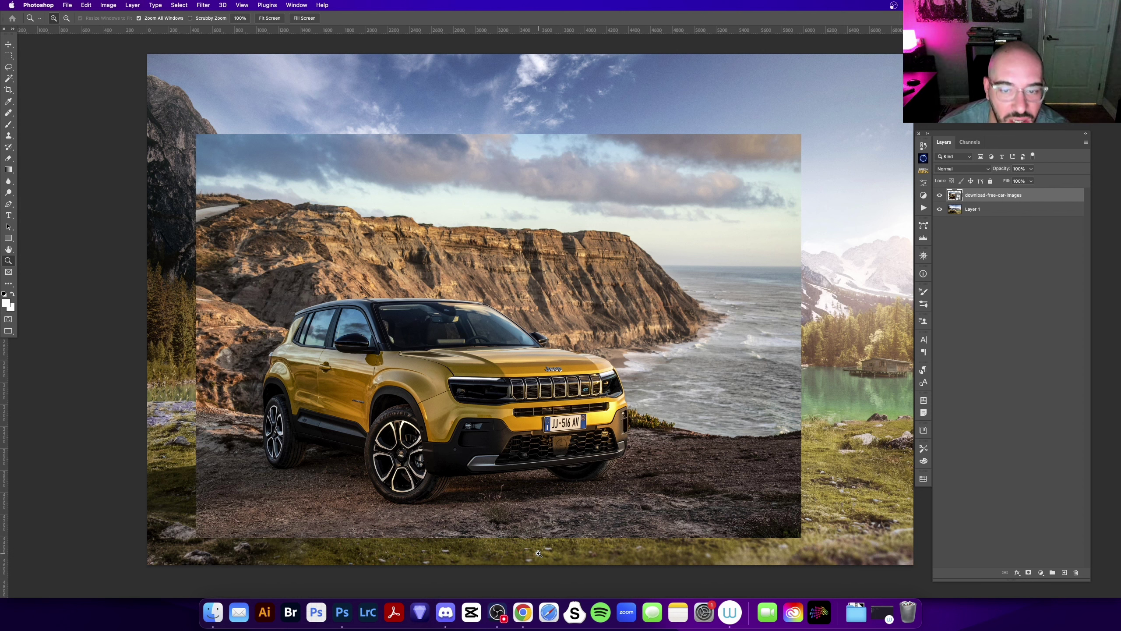
# - Add a new empty layer and set up a white Brush at size 35
pyautogui.click(1064, 573)
pyautogui.press('d')
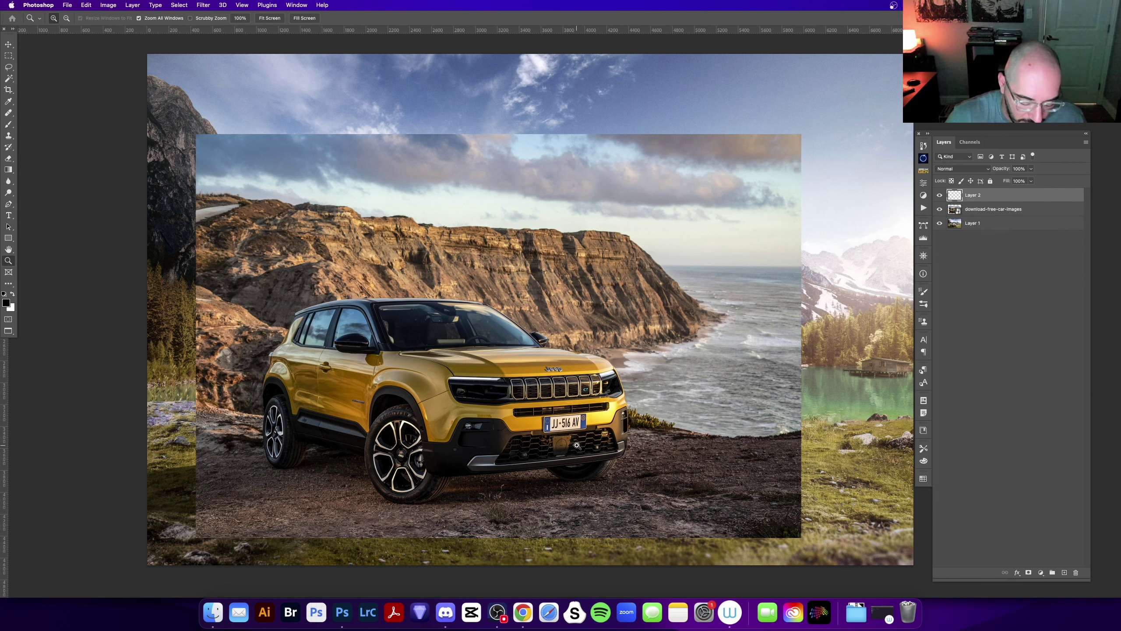
pyautogui.press('x')
pyautogui.press('m')
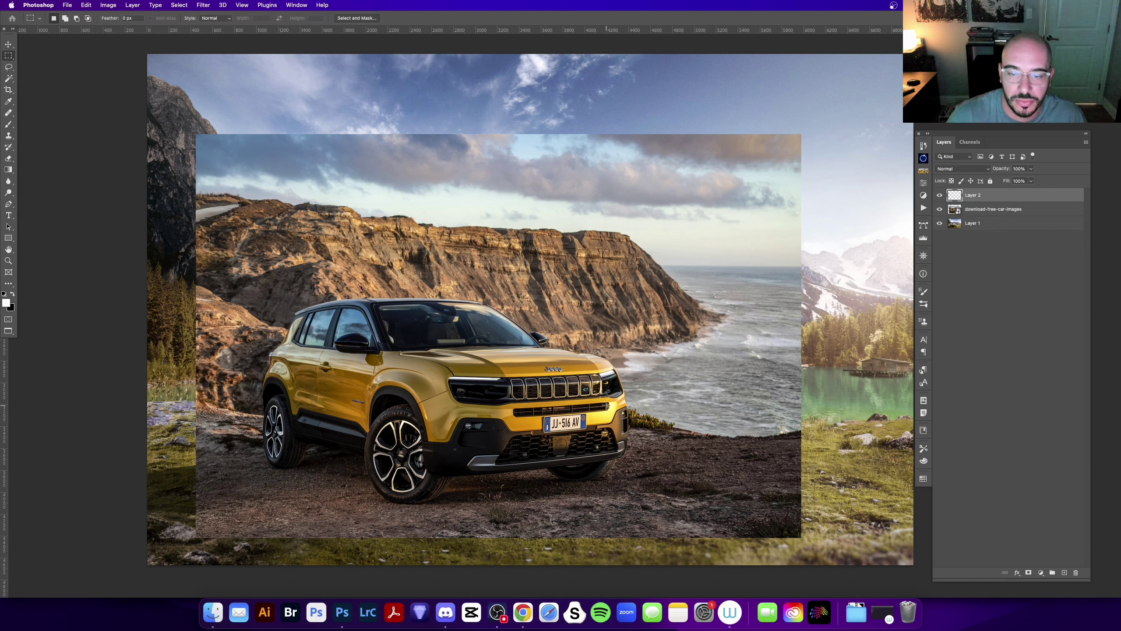
pyautogui.press('b')
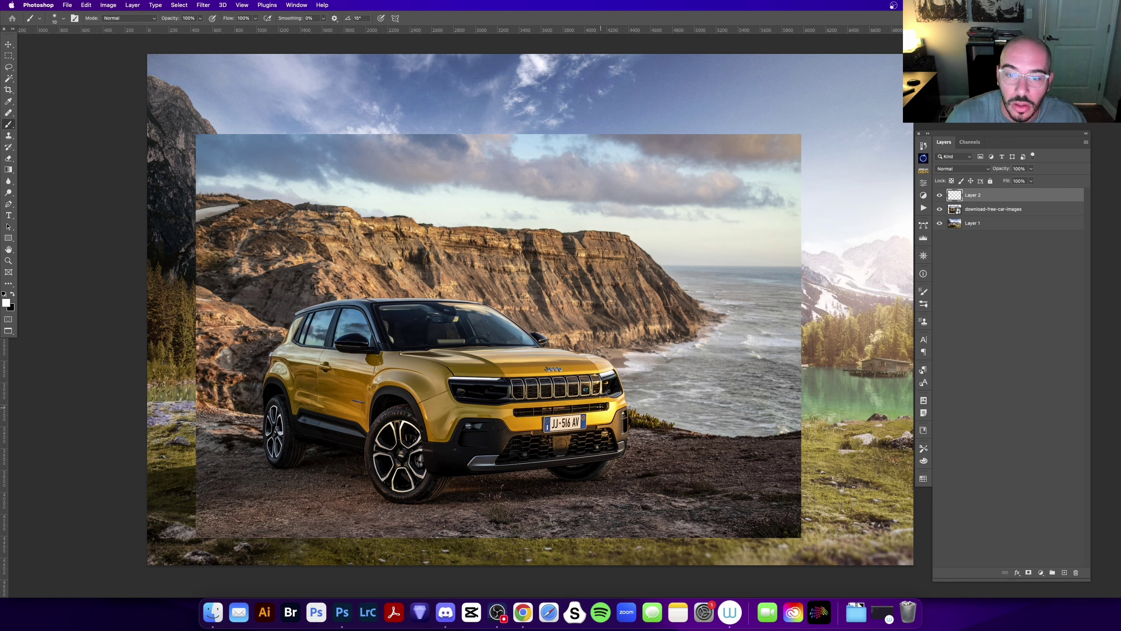
pyautogui.press(']')
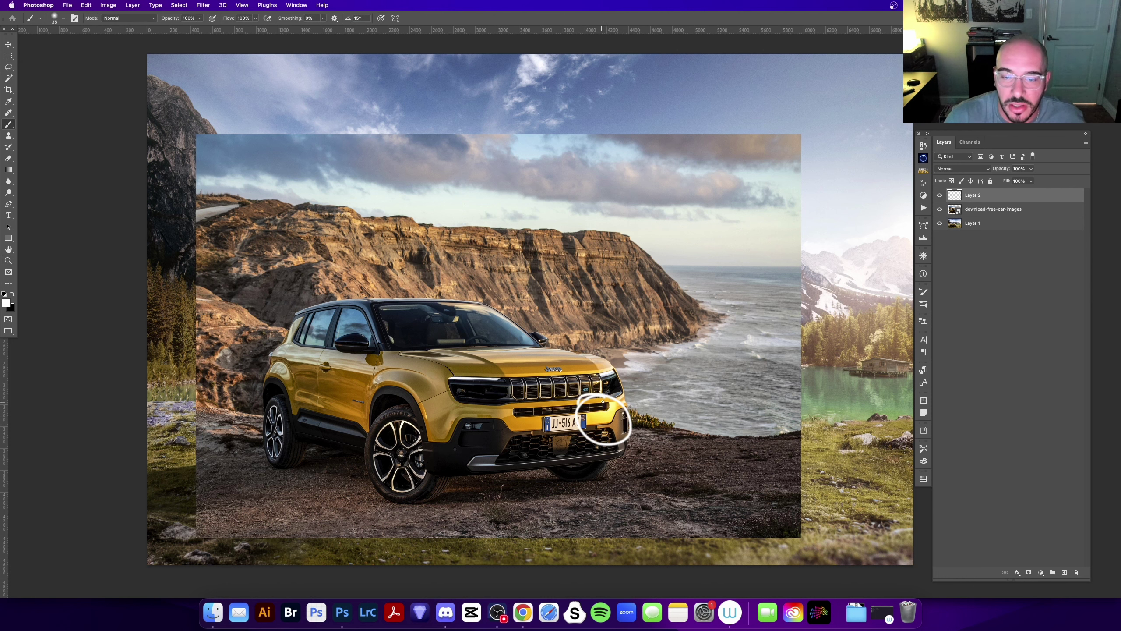
# - Paint trial white strokes on the window, sky, cliffs and grass, undoing all but the side-window streak
pyautogui.moveTo(676, 326); pyautogui.dragTo(691, 339)
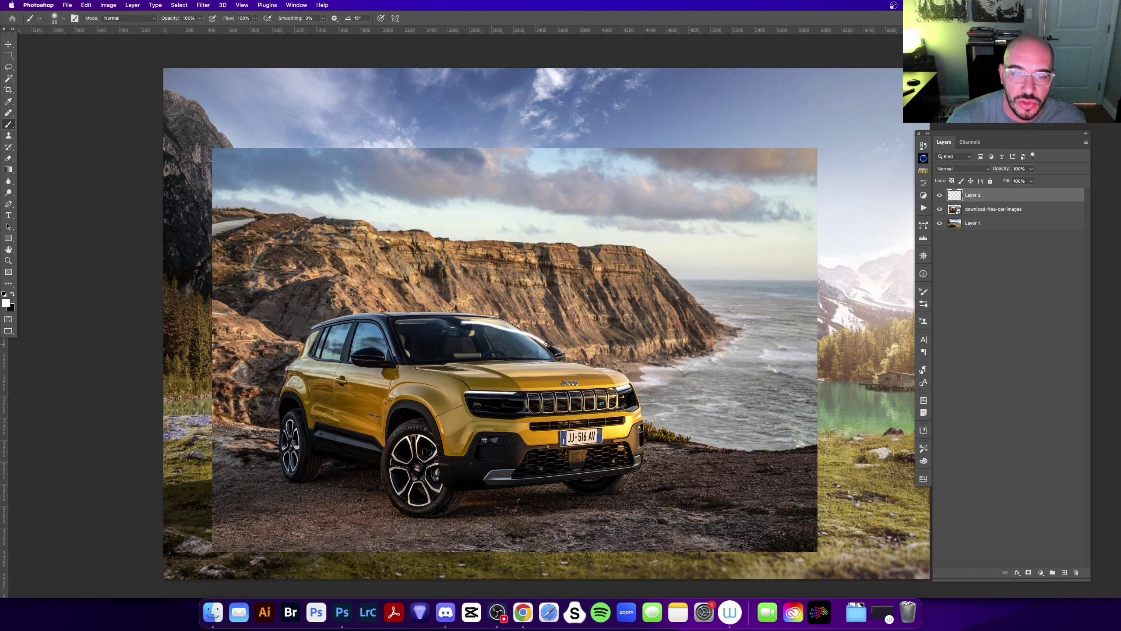
pyautogui.press('super+z')
pyautogui.press('super+z')
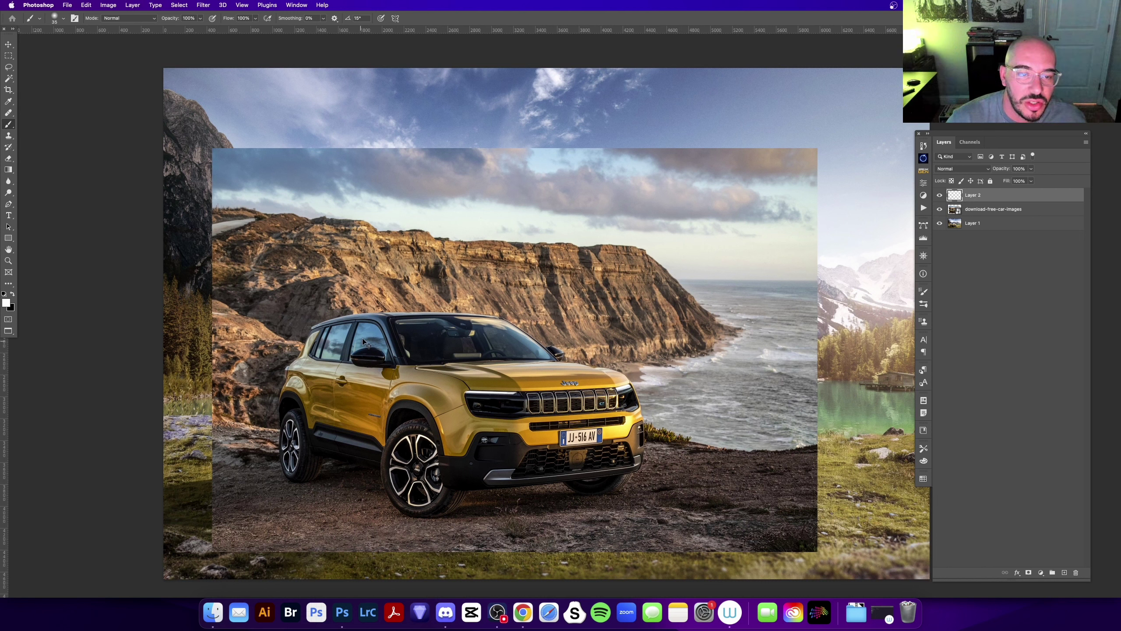
pyautogui.press('super+z')
pyautogui.press('super+z')
pyautogui.moveTo(340, 329)
pyautogui.mouseDown()
pyautogui.moveTo(332, 354)
pyautogui.moveTo(361, 354)
pyautogui.mouseUp()
pyautogui.moveTo(385, 217); pyautogui.dragTo(702, 205)
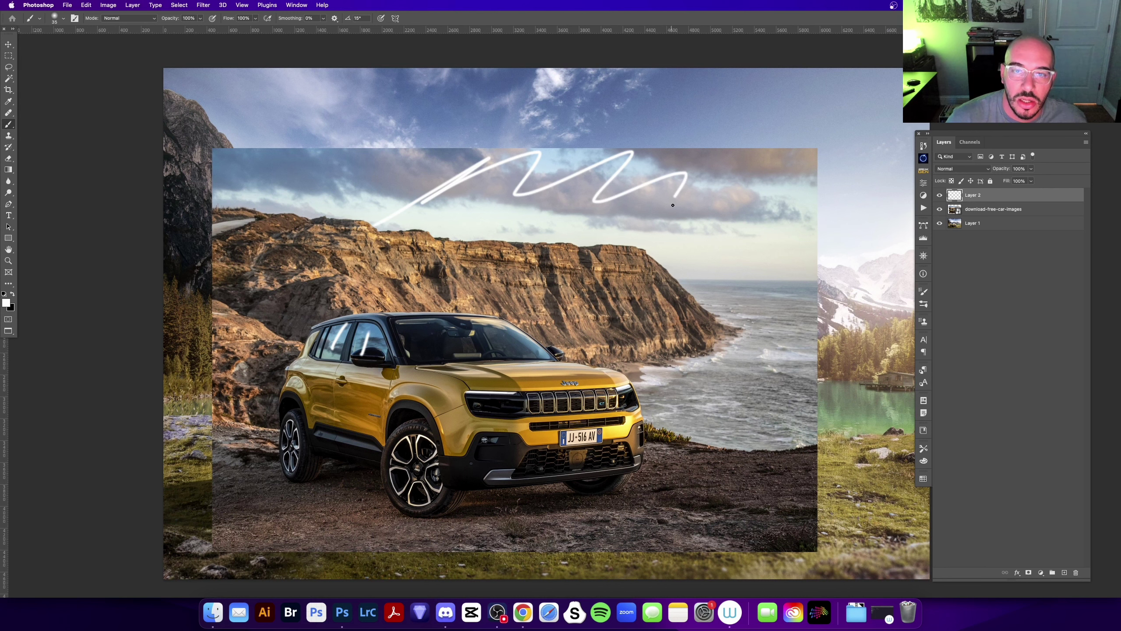
pyautogui.press('super+z')
pyautogui.press('super+z')
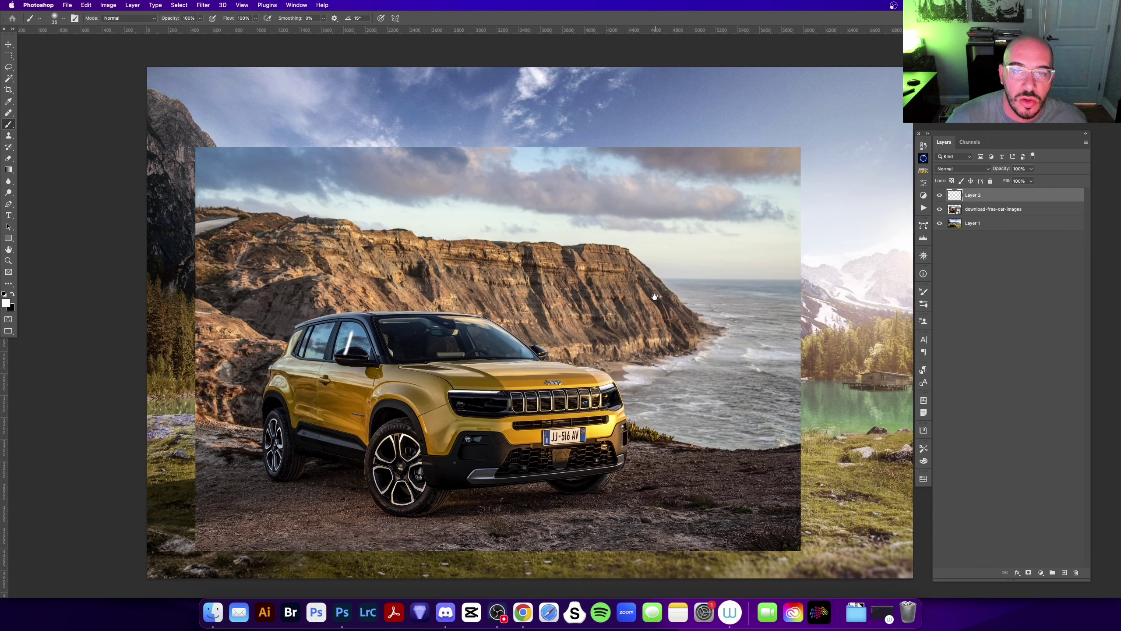
pyautogui.moveTo(693, 302); pyautogui.dragTo(668, 300)
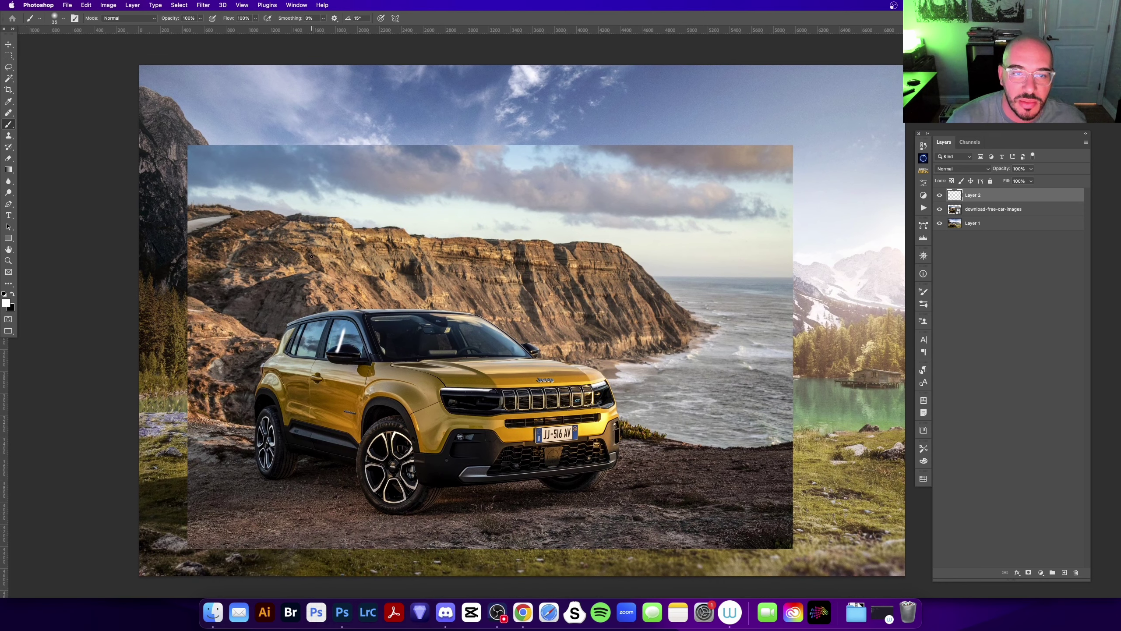
pyautogui.moveTo(312, 256); pyautogui.dragTo(539, 260)
pyautogui.press('super+z')
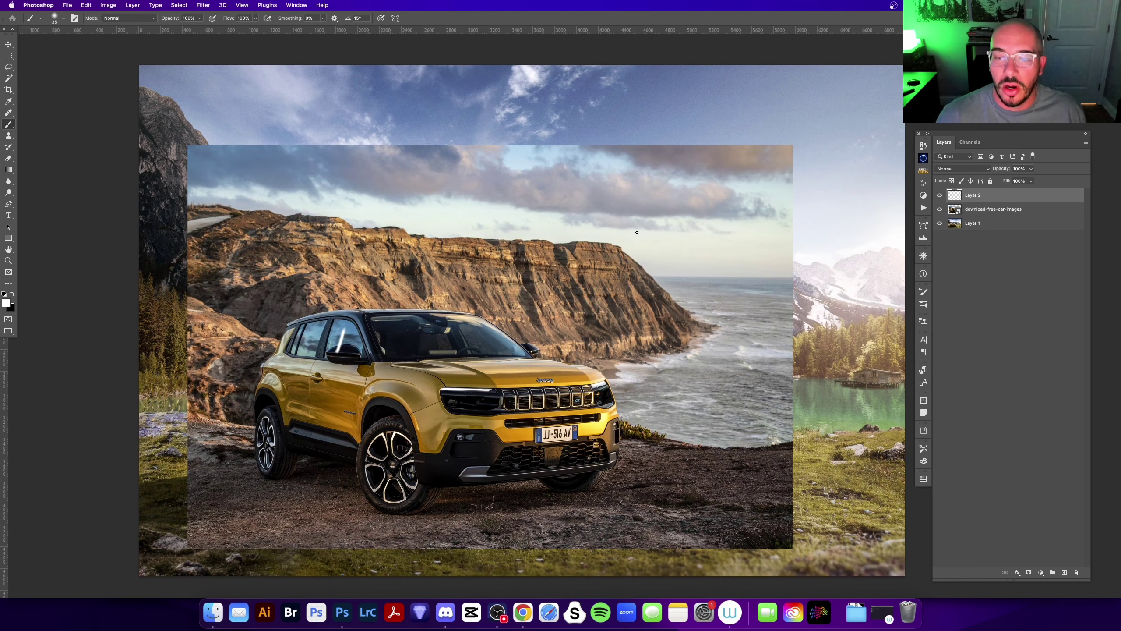
pyautogui.moveTo(627, 413); pyautogui.dragTo(659, 444)
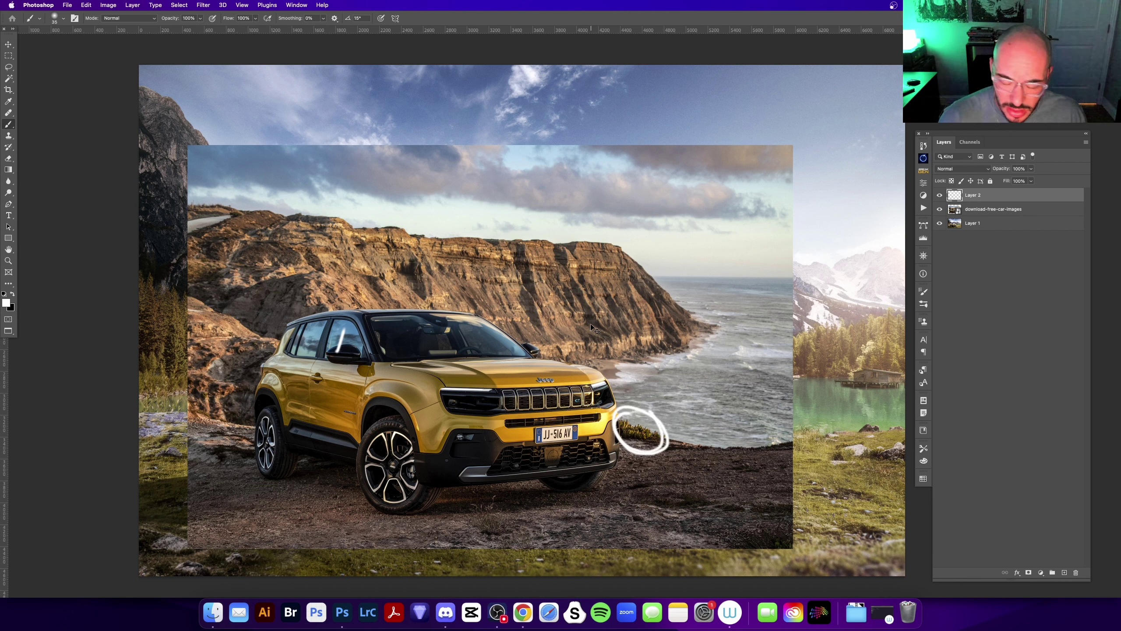
pyautogui.press('super+z')
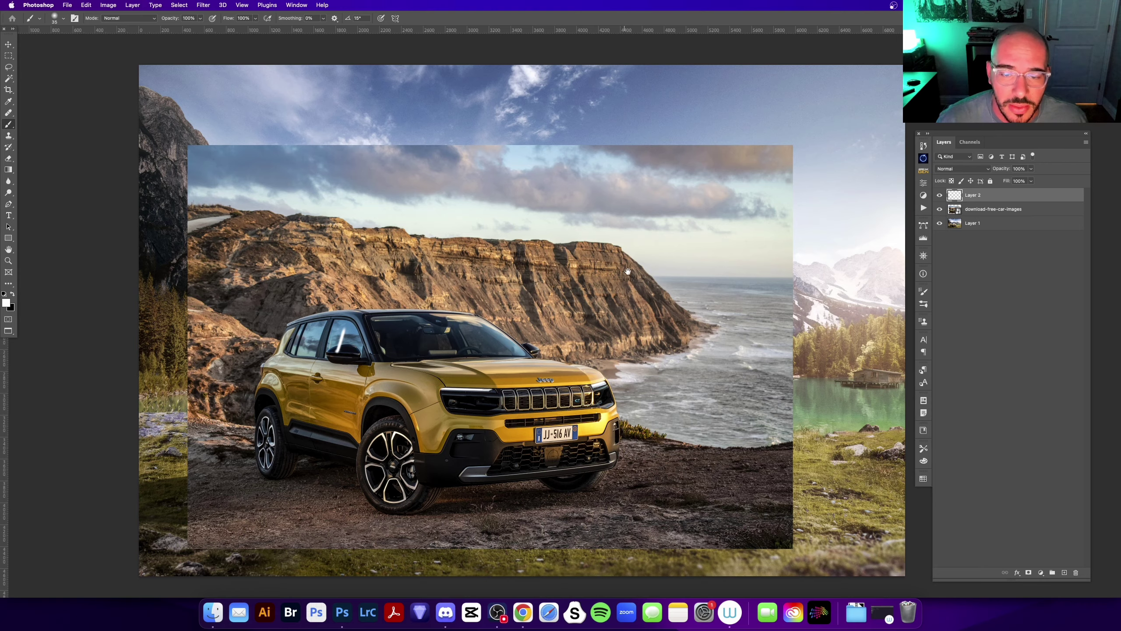
pyautogui.moveTo(627, 271); pyautogui.dragTo(652, 257)
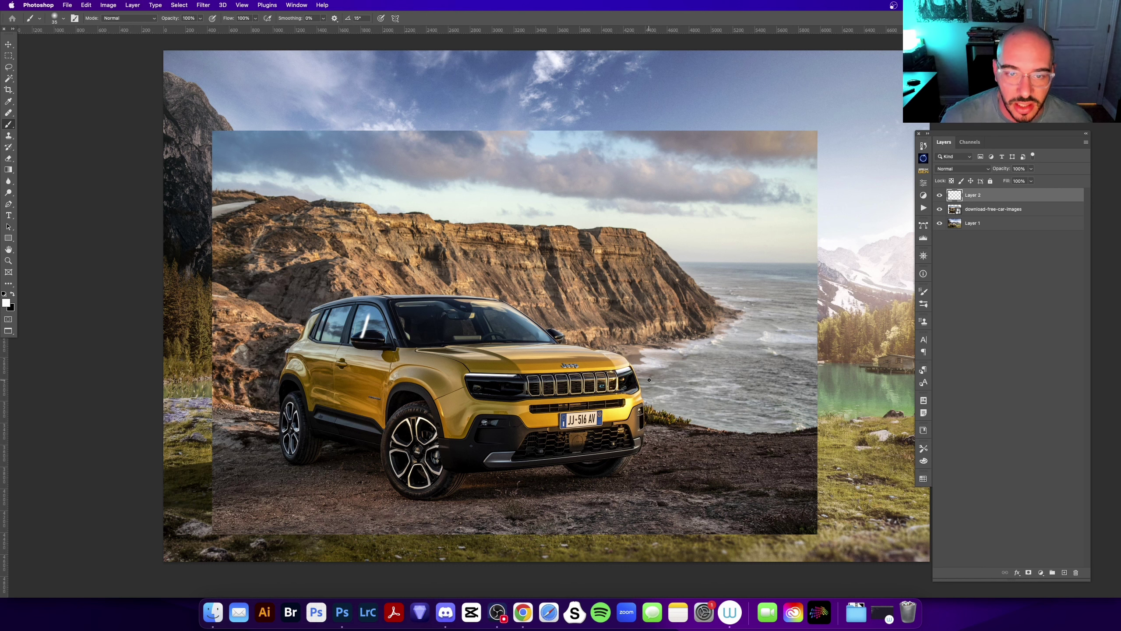
# - Hide the download-free-car-images layer to reveal the lake composite
pyautogui.press('z')
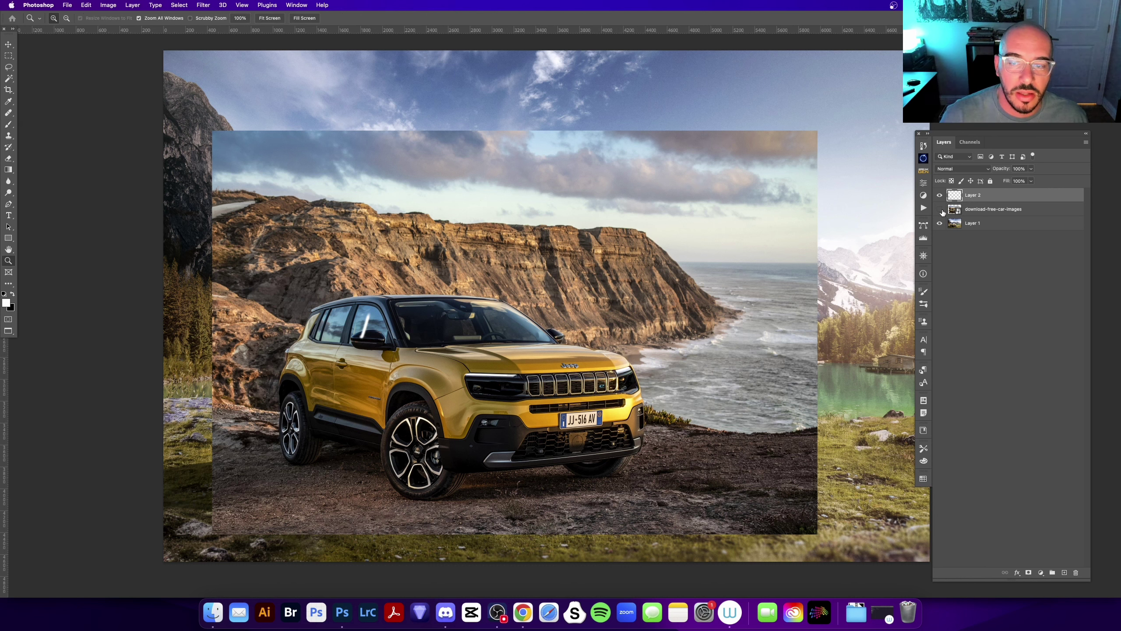
pyautogui.click(941, 210)
pyautogui.moveTo(675, 262); pyautogui.dragTo(633, 263)
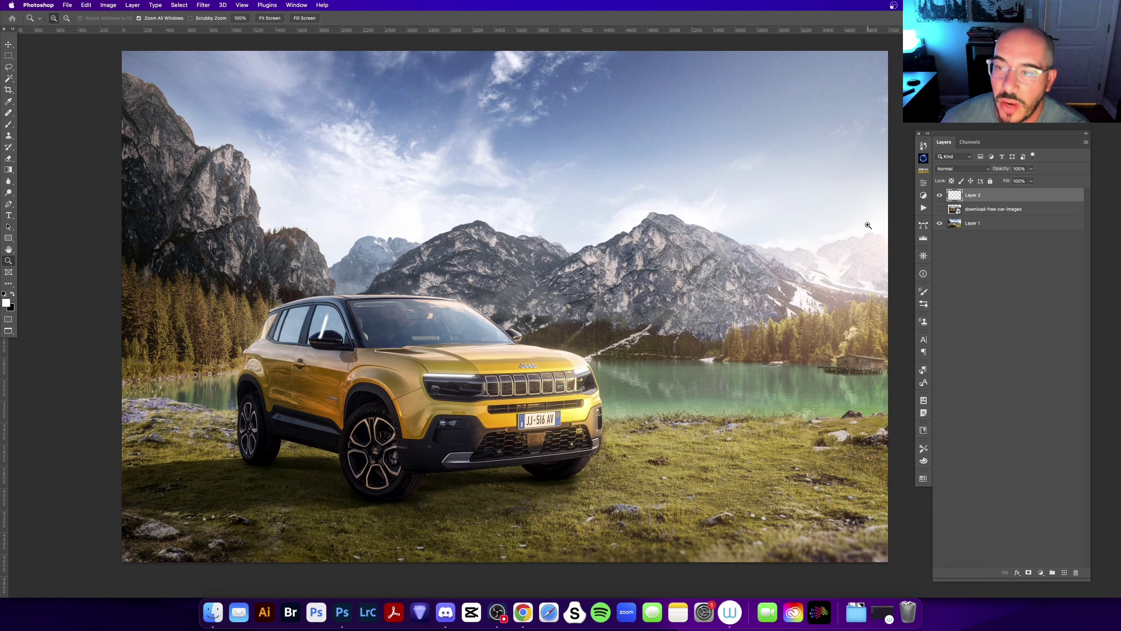
pyautogui.moveTo(569, 324); pyautogui.dragTo(560, 324)
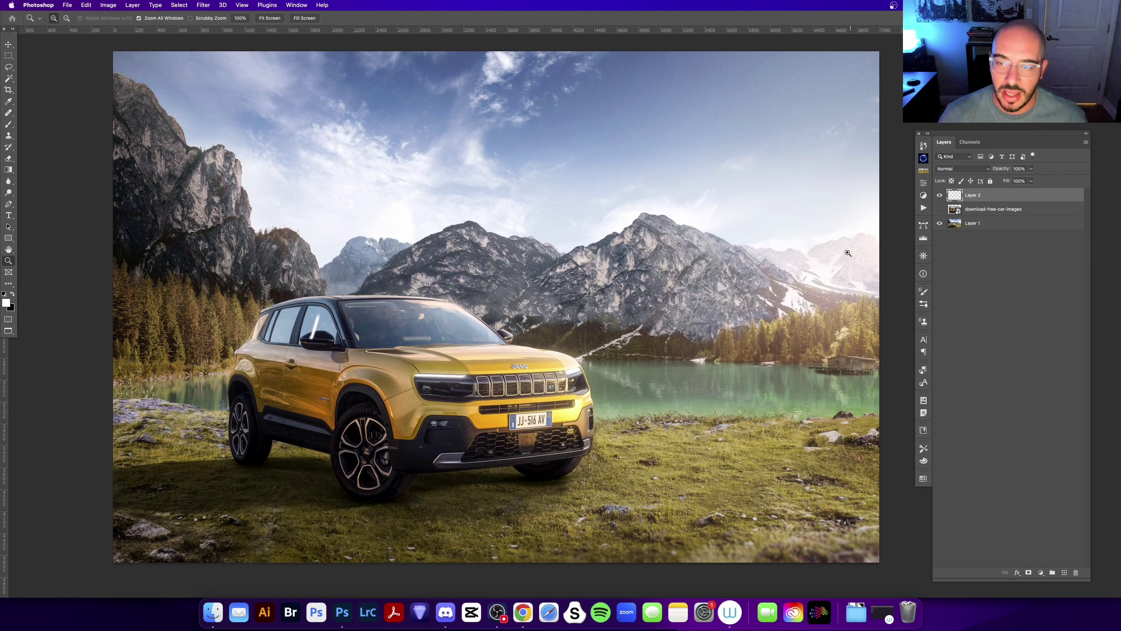
# - Paint a trial black loop in the sky with the Brush and undo it
pyautogui.press('b')
pyautogui.moveTo(857, 153)
pyautogui.mouseDown()
pyautogui.moveTo(839, 309)
pyautogui.moveTo(863, 168)
pyautogui.mouseUp()
pyautogui.hotkey('ctrl', 'z')
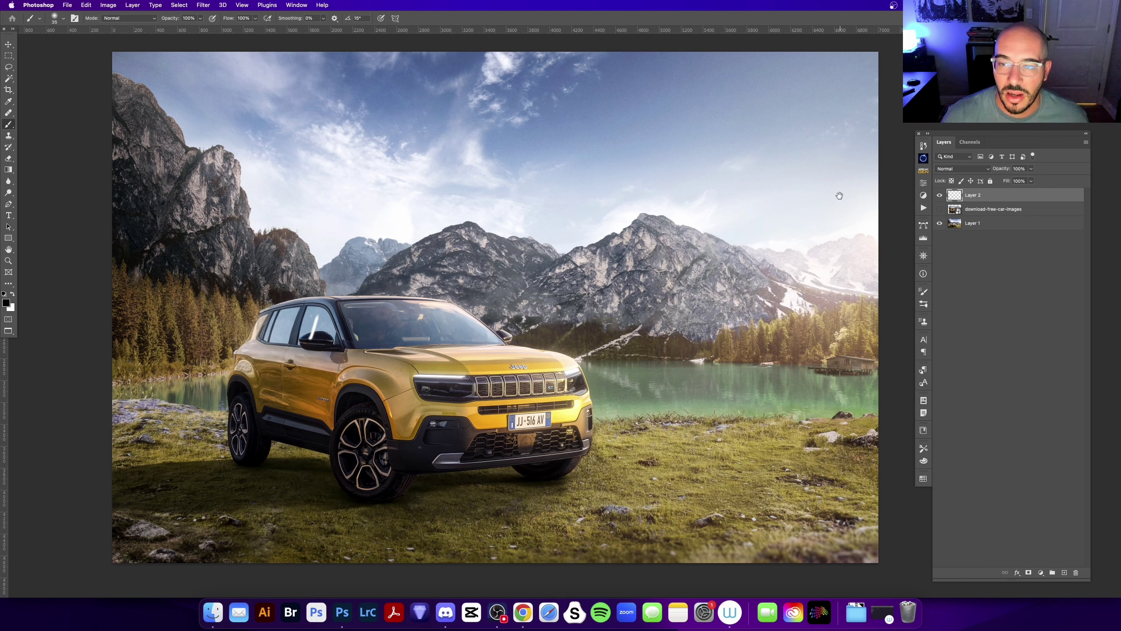
pyautogui.moveTo(827, 213); pyautogui.dragTo(842, 186)
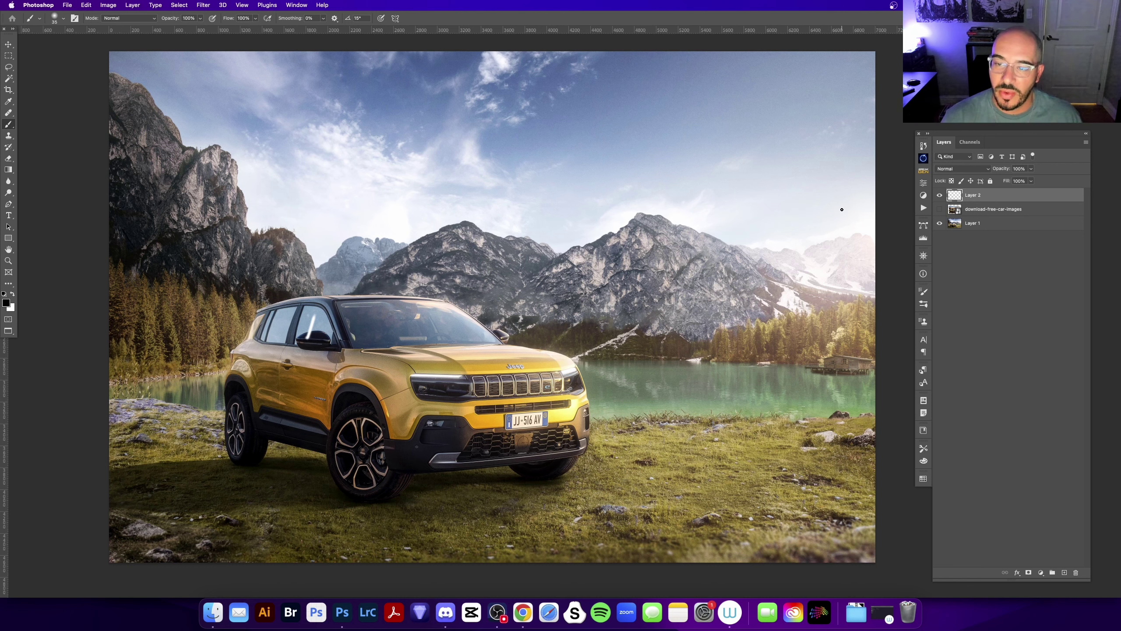
pyautogui.scroll(-2, 360, 258)
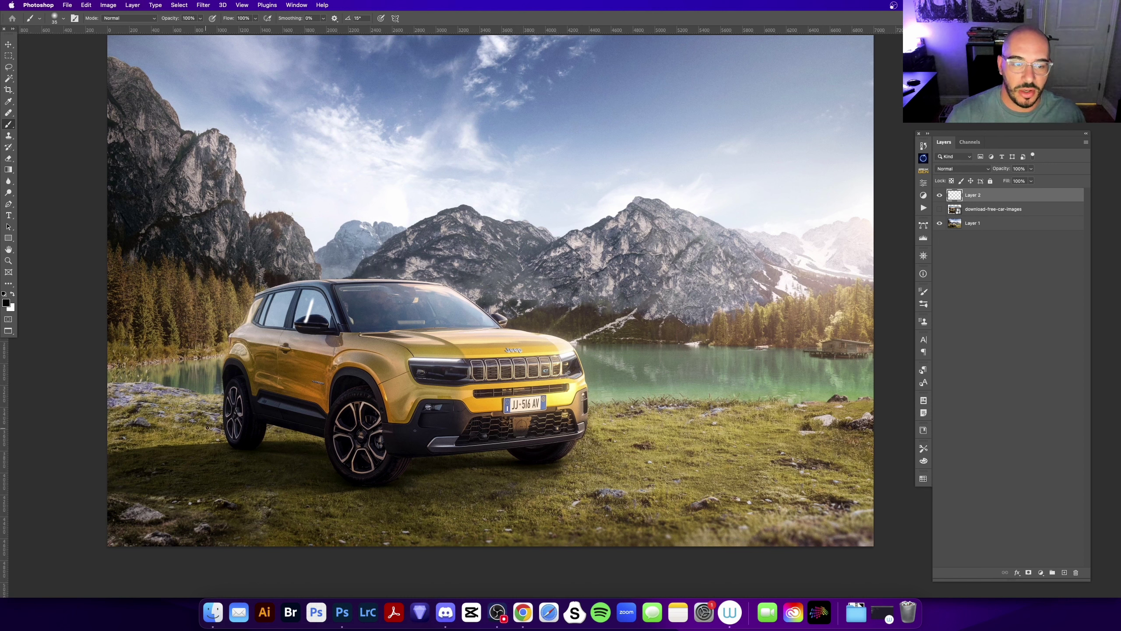
# - Undo dark marks on the grass, switch to white, and paint white guide lines across the grass
pyautogui.moveTo(227, 437); pyautogui.dragTo(111, 446)
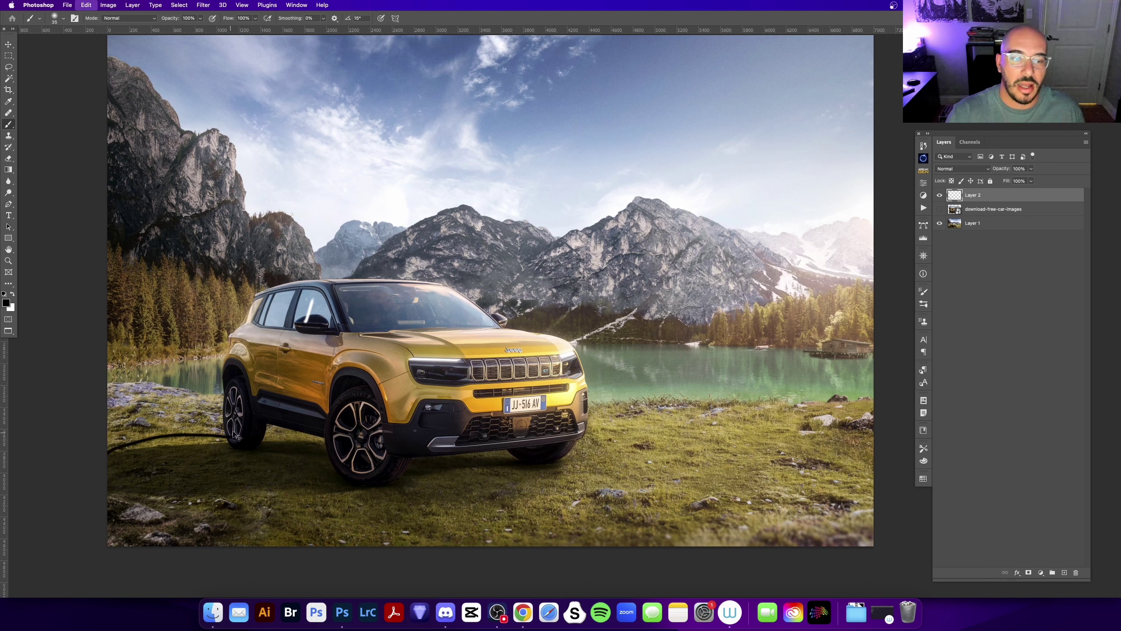
pyautogui.press('super+z')
pyautogui.moveTo(224, 441); pyautogui.dragTo(108, 459)
pyautogui.press('super+z')
pyautogui.press('x')
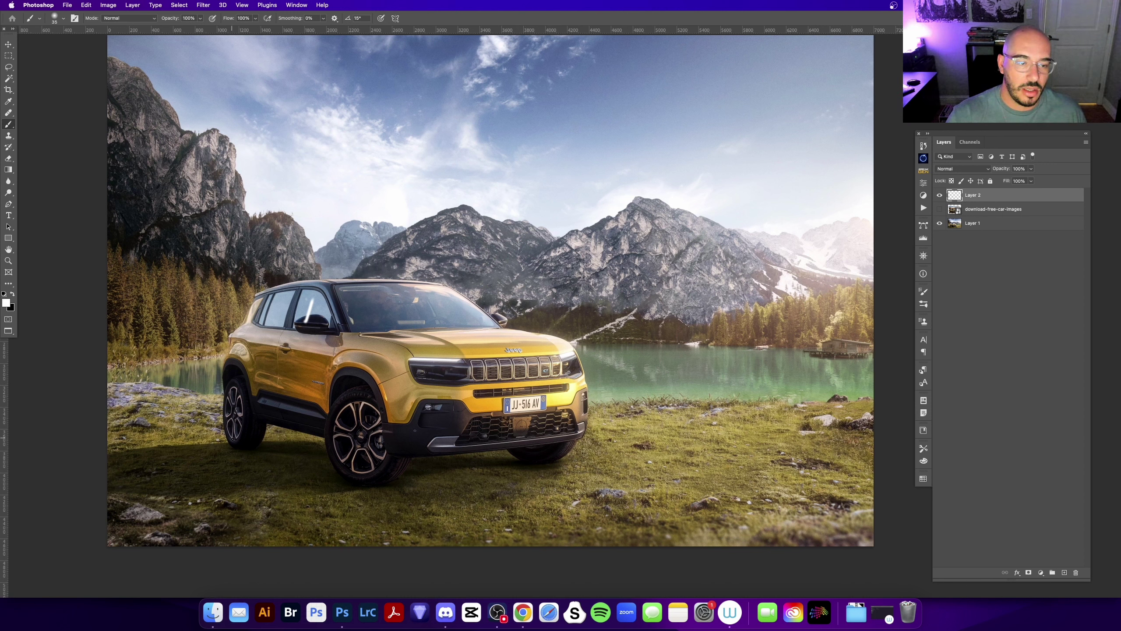
pyautogui.moveTo(228, 440)
pyautogui.mouseDown()
pyautogui.moveTo(106, 461)
pyautogui.moveTo(363, 491)
pyautogui.mouseUp()
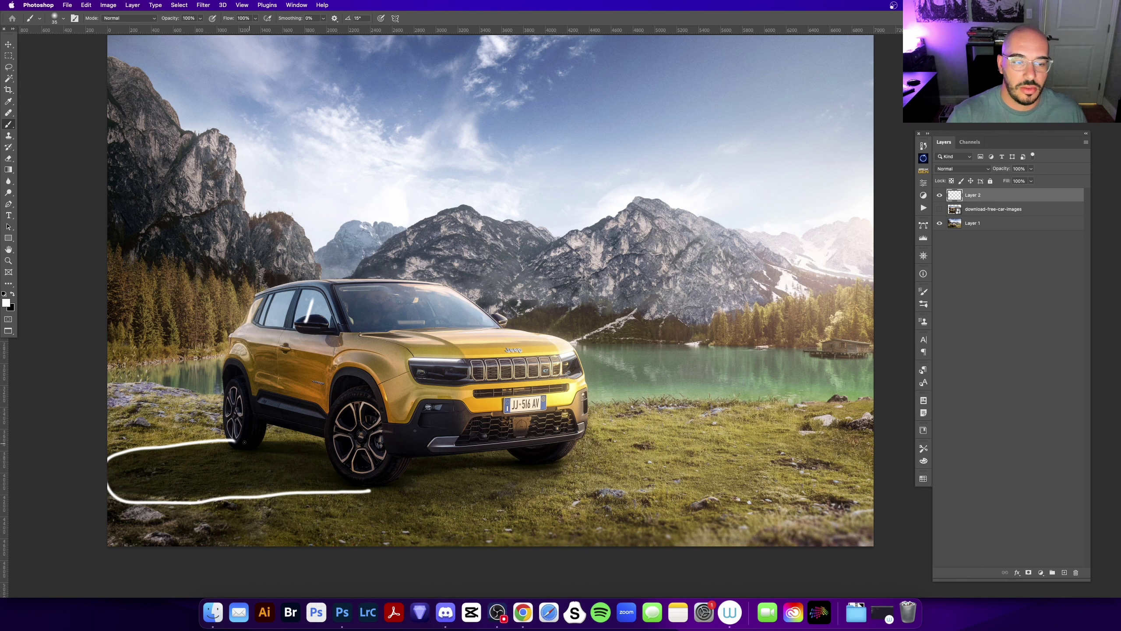
pyautogui.moveTo(234, 440); pyautogui.dragTo(362, 434)
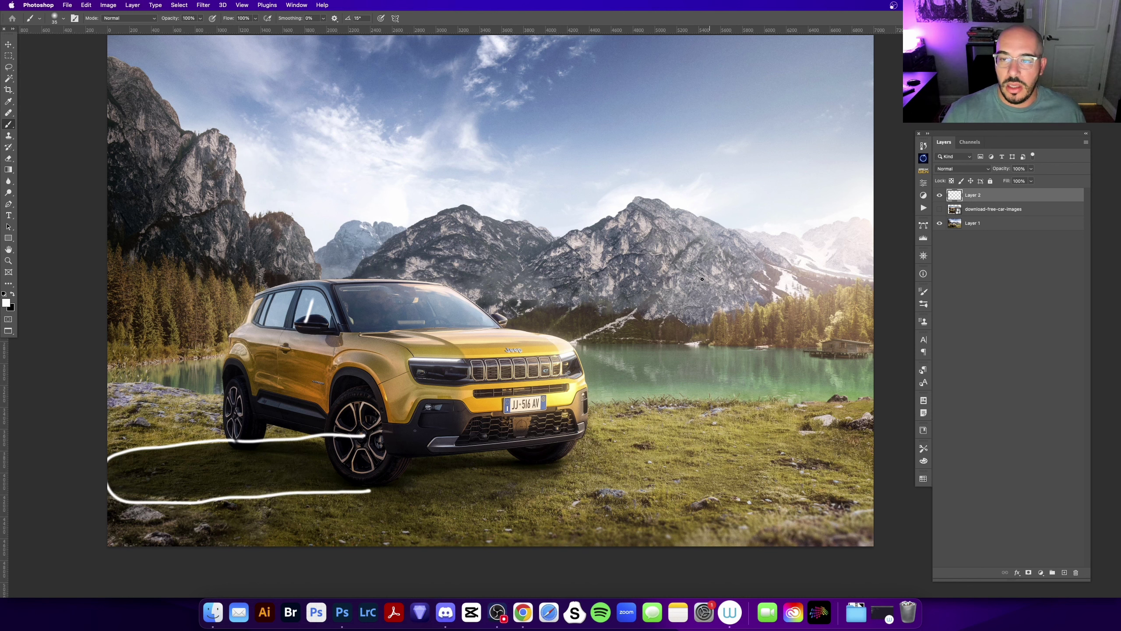
pyautogui.scroll(1, 702, 279)
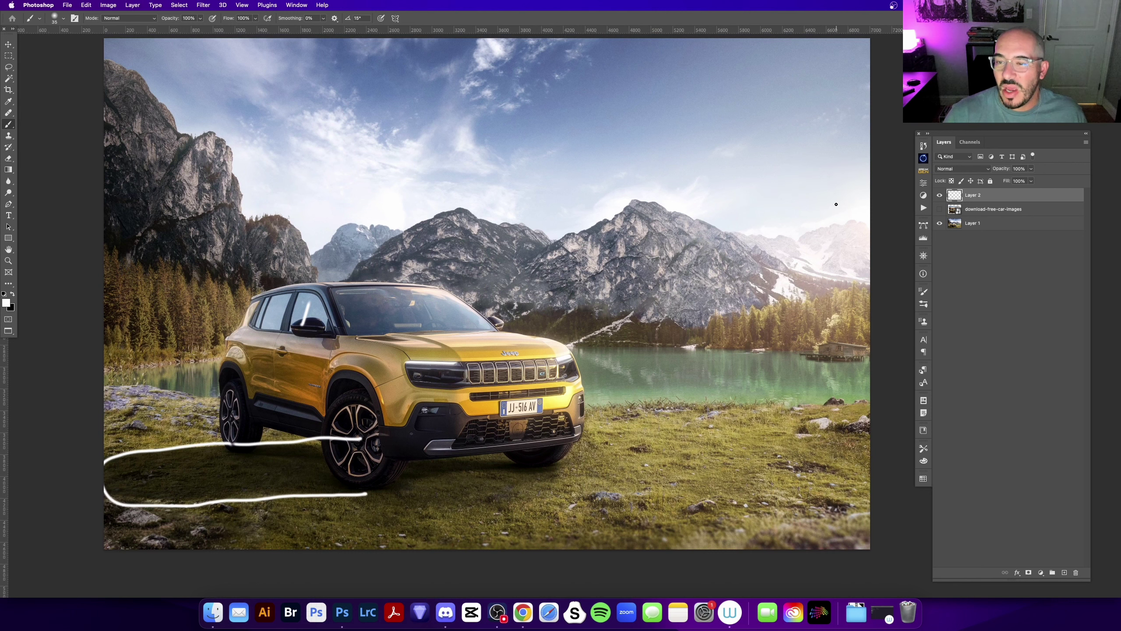
# - Briefly show the car photo, then outline the Jeep's rear and rear side windows in white
pyautogui.moveTo(839, 164); pyautogui.dragTo(835, 166)
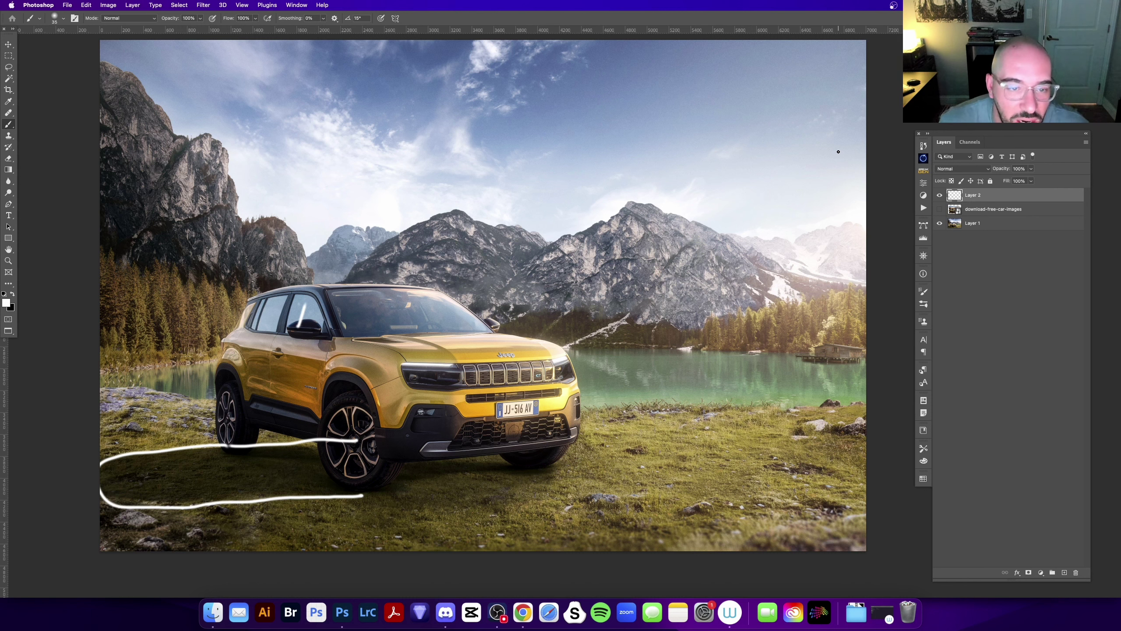
pyautogui.hscroll(1, 618, 278)
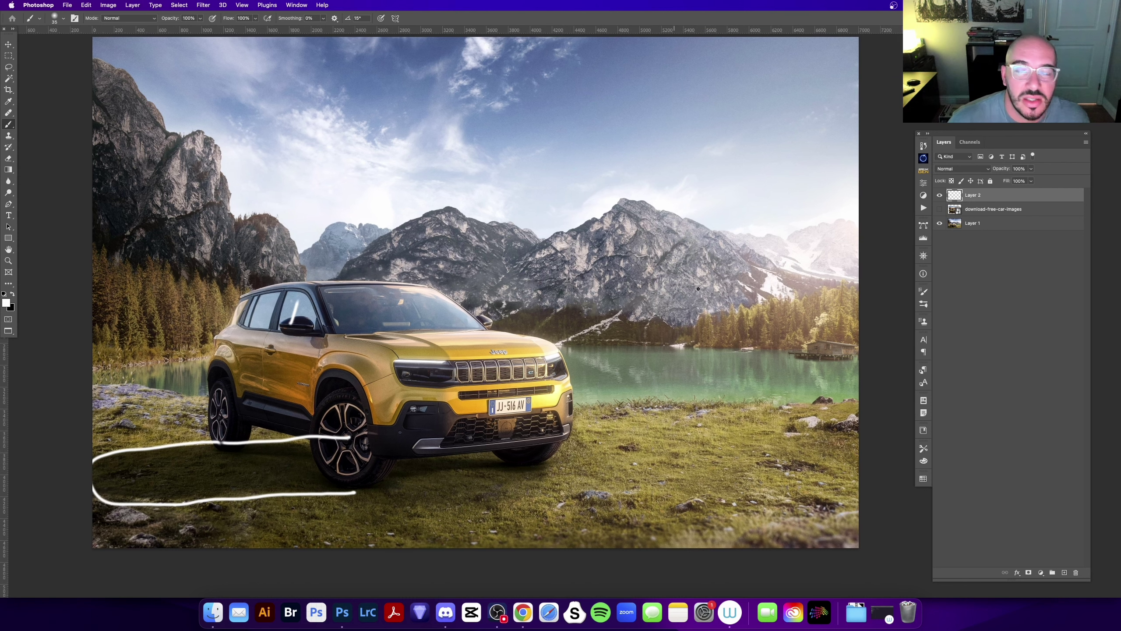
pyautogui.click(939, 209)
pyautogui.click(939, 209)
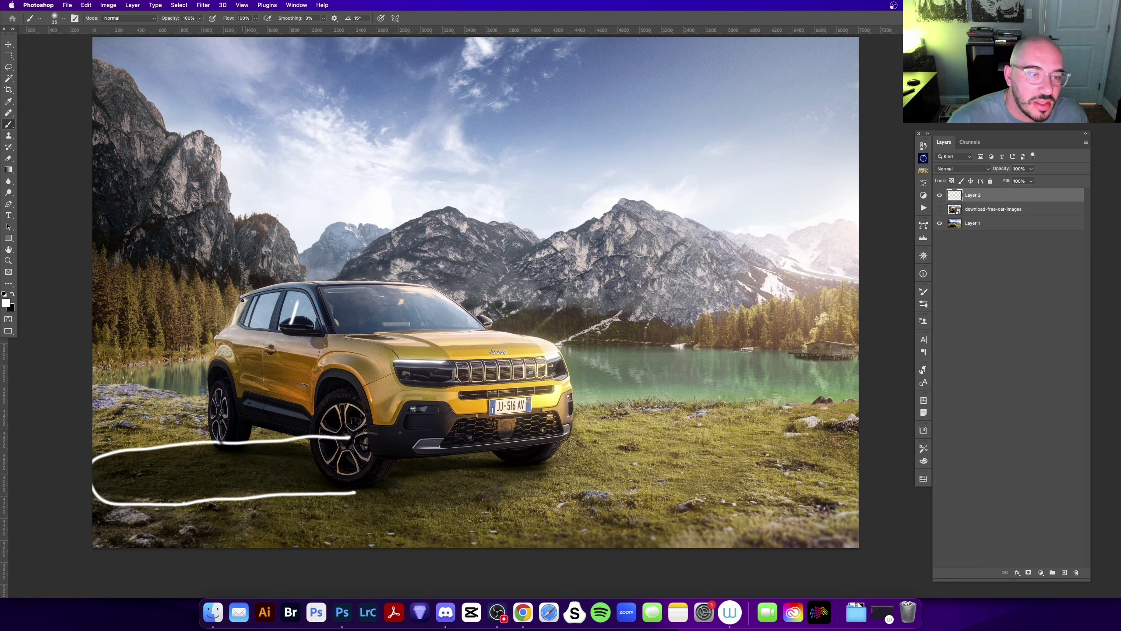
pyautogui.moveTo(242, 301); pyautogui.dragTo(256, 300)
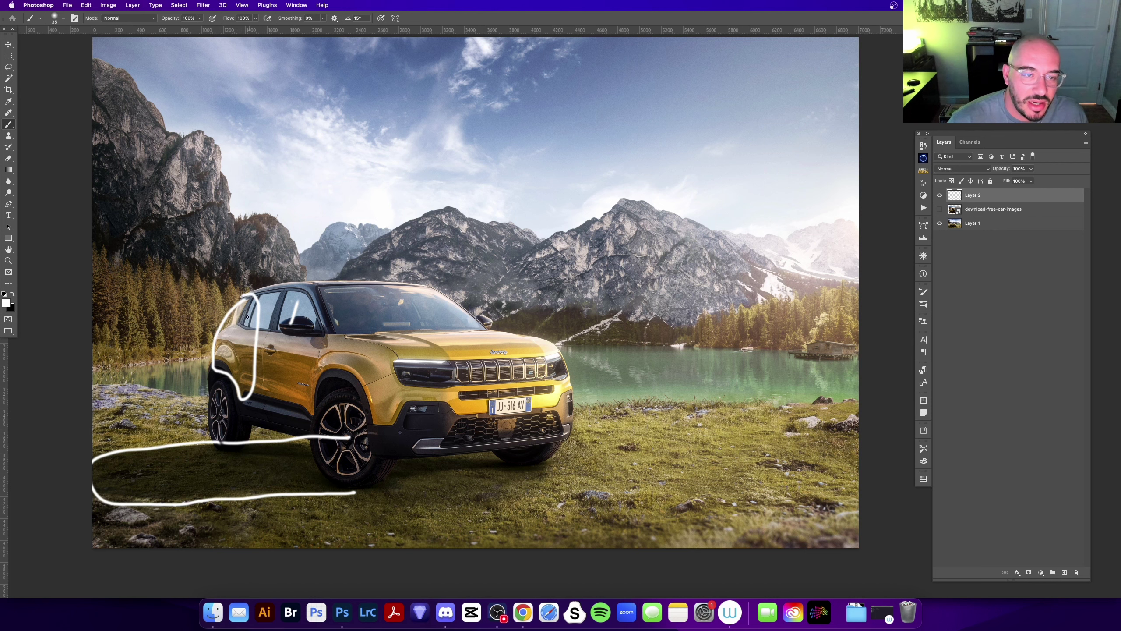
pyautogui.hscroll(-1, 481, 295)
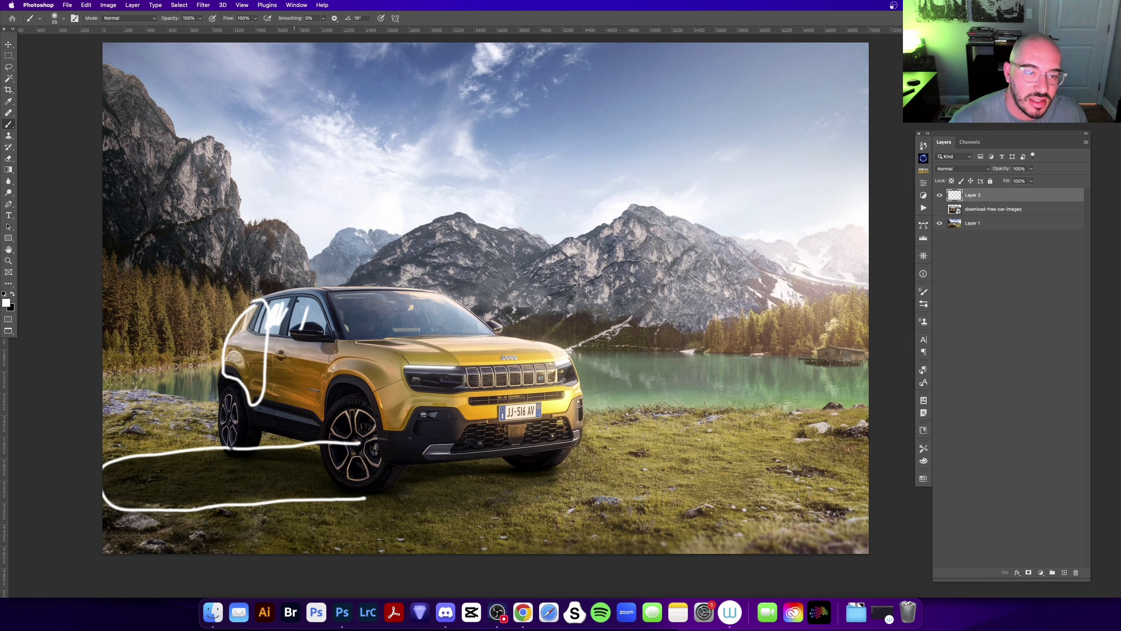
pyautogui.moveTo(297, 301); pyautogui.dragTo(310, 326)
pyautogui.hscroll(-1, 310, 325)
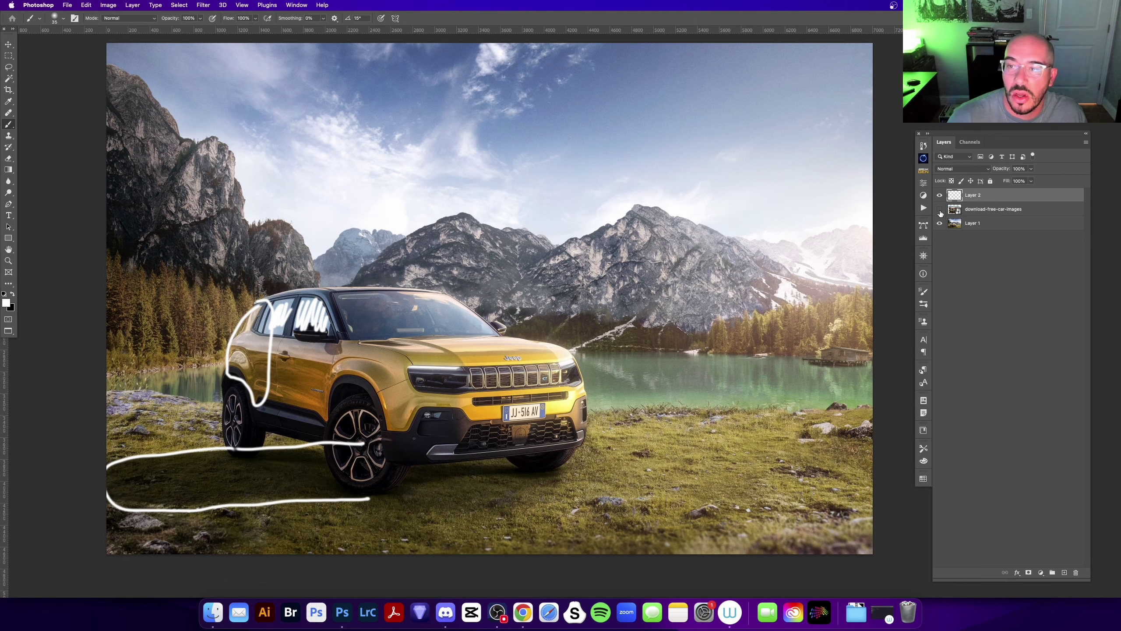
# - Compare the scene with the car photo and Layer 2 toggled, leaving Layer 2 hidden
pyautogui.click(940, 209)
pyautogui.click(940, 196)
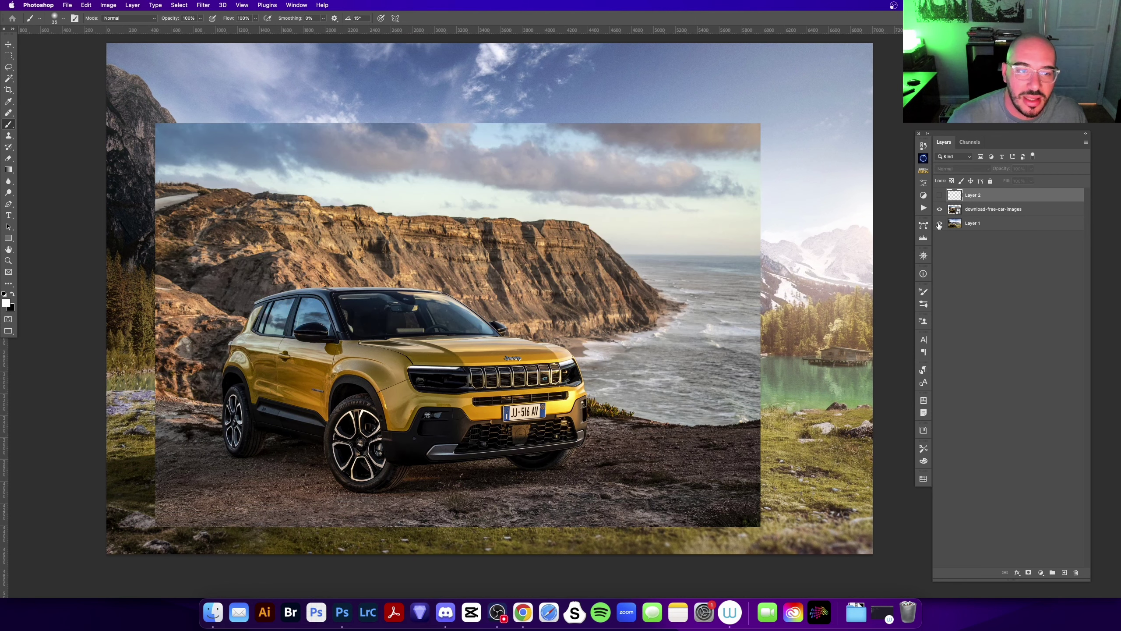
pyautogui.click(939, 209)
pyautogui.click(940, 207)
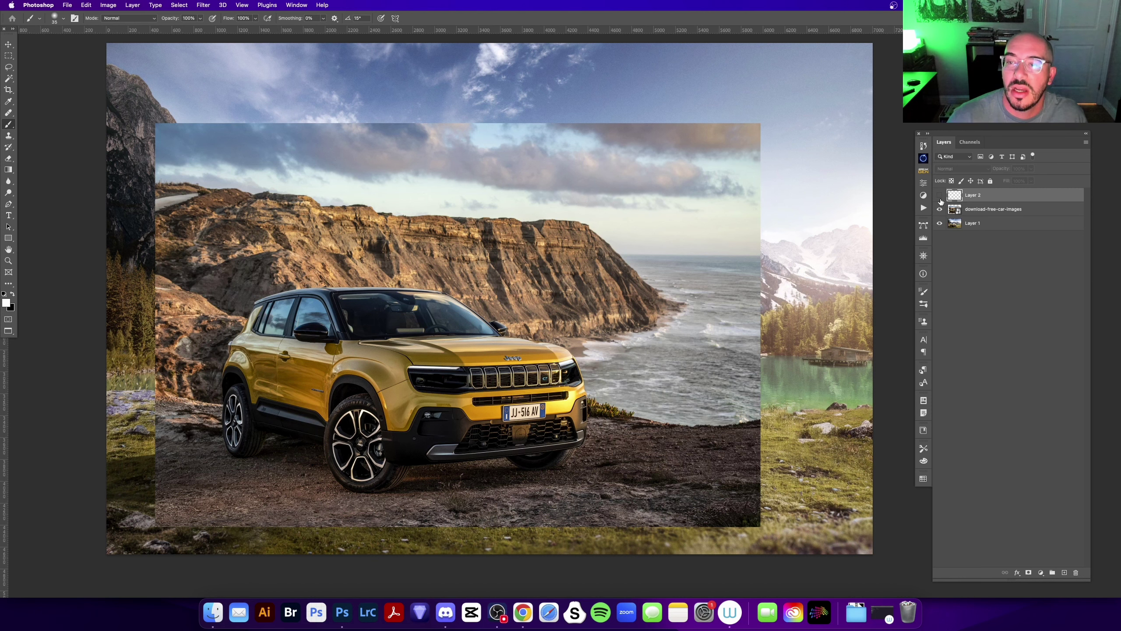
pyautogui.click(940, 209)
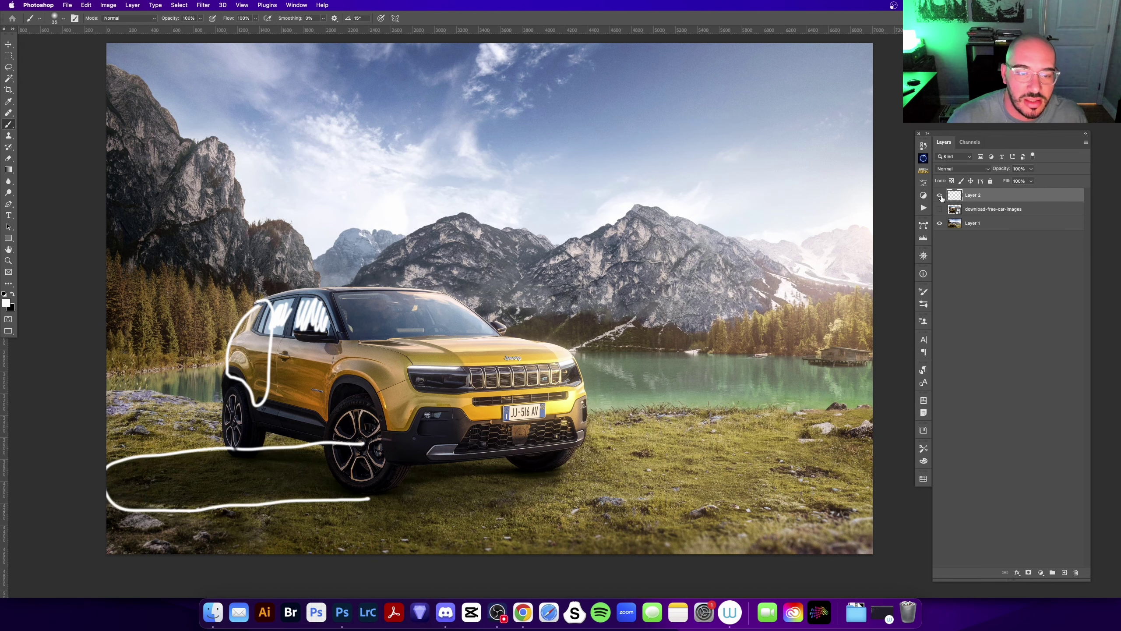
pyautogui.click(939, 195)
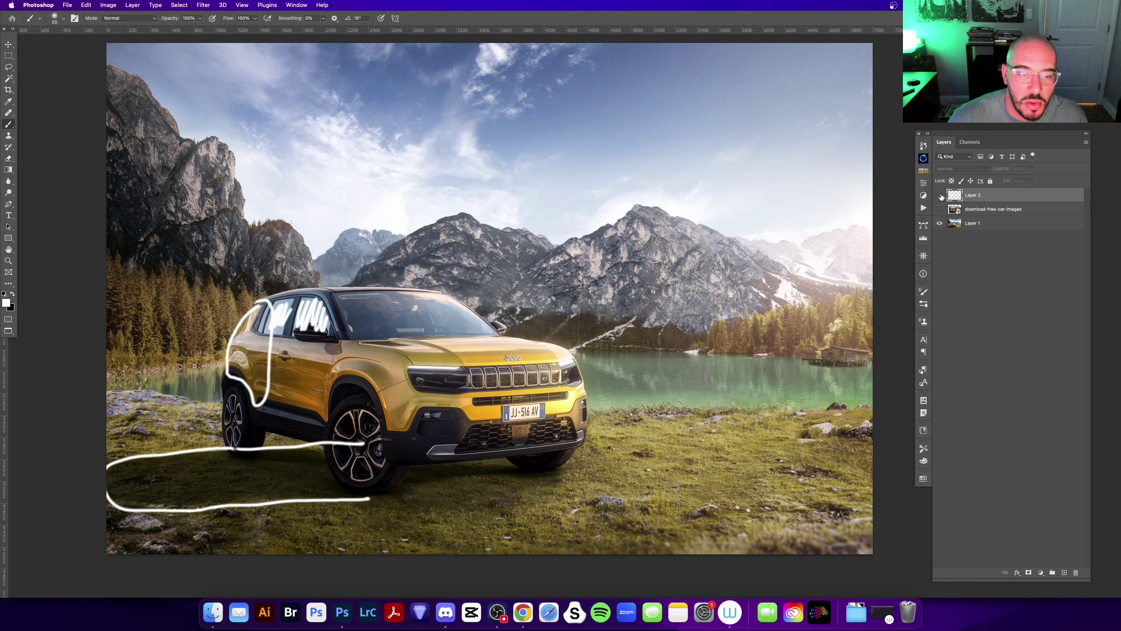
# - Add Layer 3 and circle the Jeep's grille in white with a smaller brush
pyautogui.click(1064, 572)
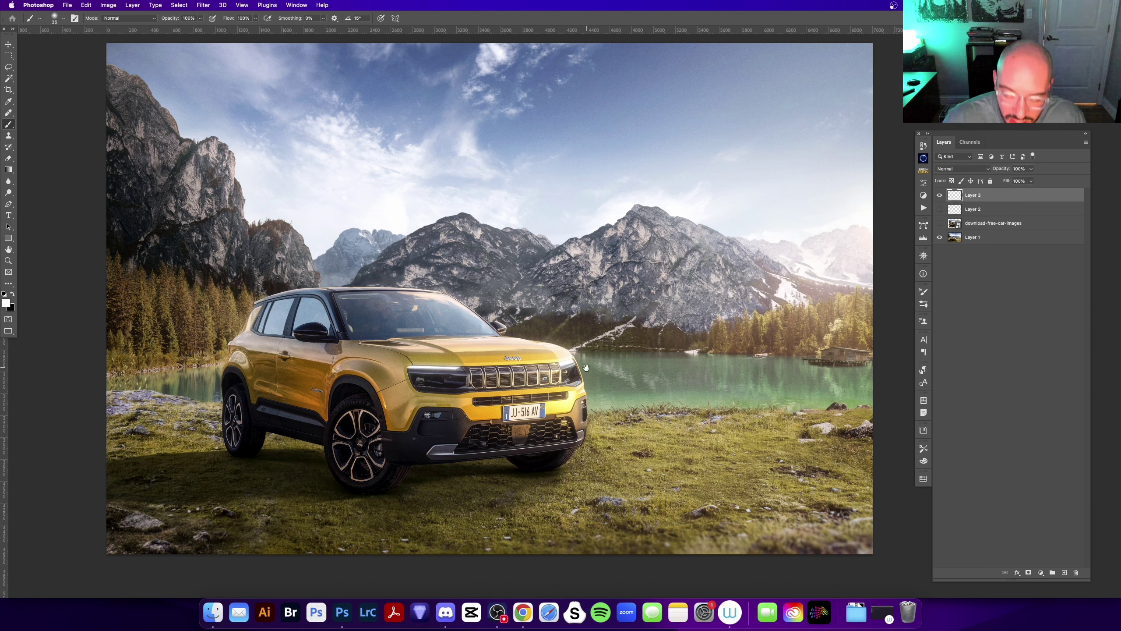
pyautogui.press('[')
pyautogui.moveTo(547, 337)
pyautogui.mouseDown()
pyautogui.moveTo(535, 419)
pyautogui.moveTo(538, 326)
pyautogui.mouseUp()
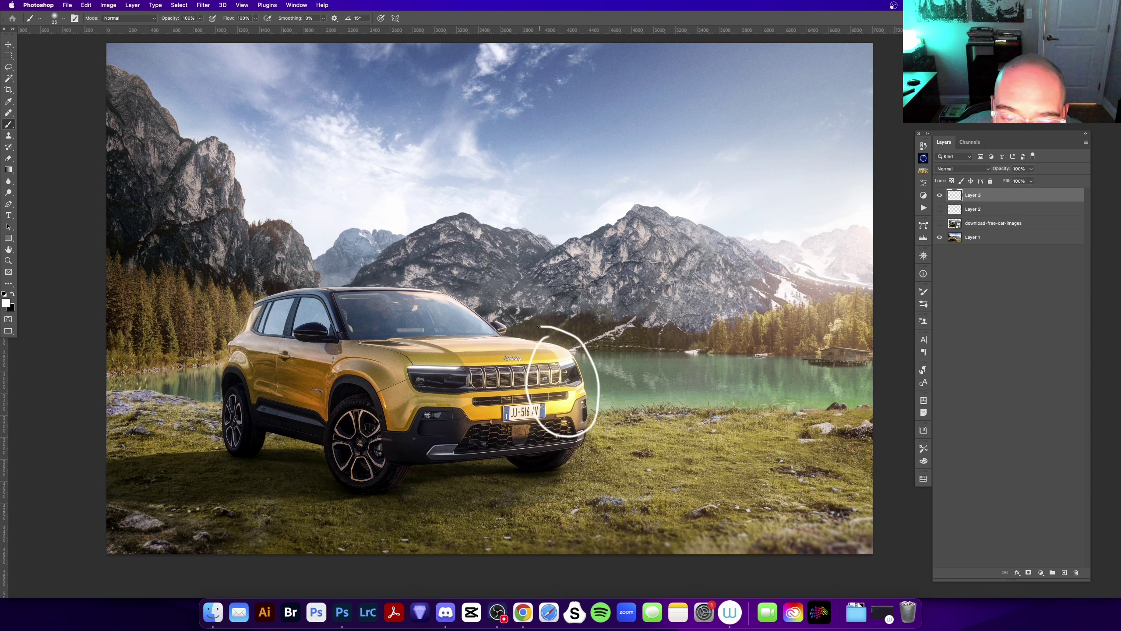
pyautogui.press('[')
pyautogui.press('[')
pyautogui.press('[')
pyautogui.hscroll(-3, 554, 360)
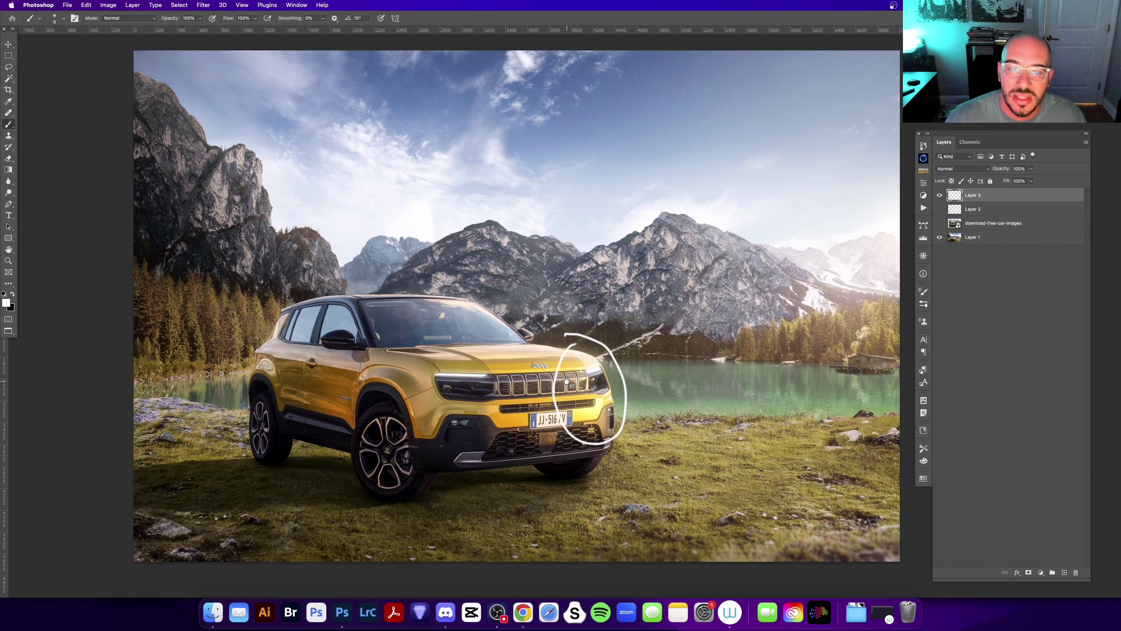
pyautogui.press('p')
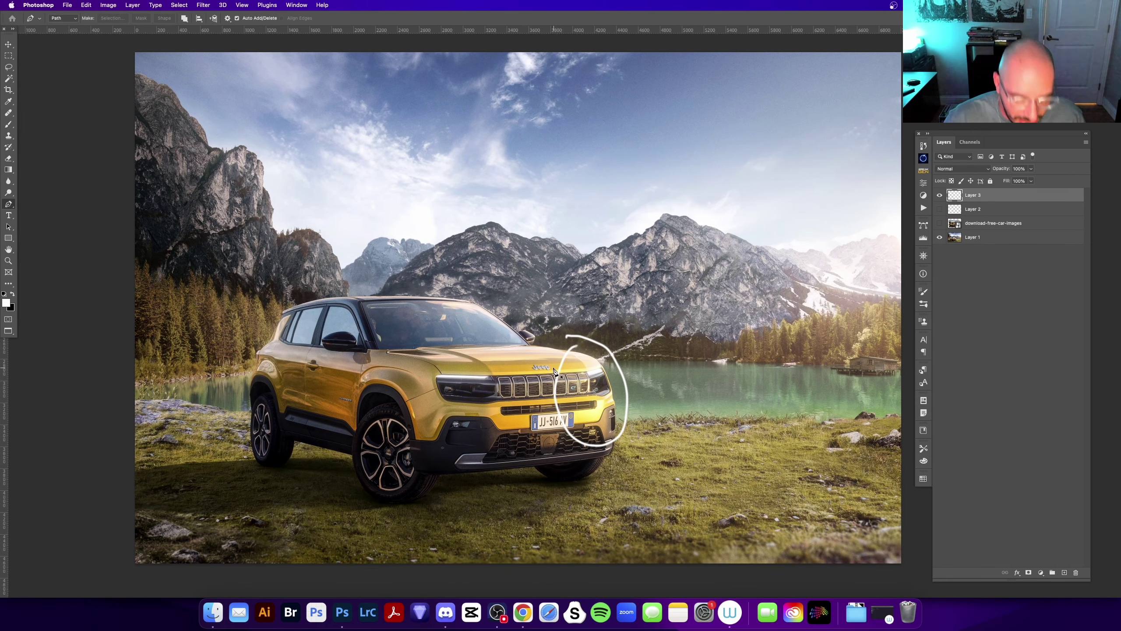
pyautogui.press('b')
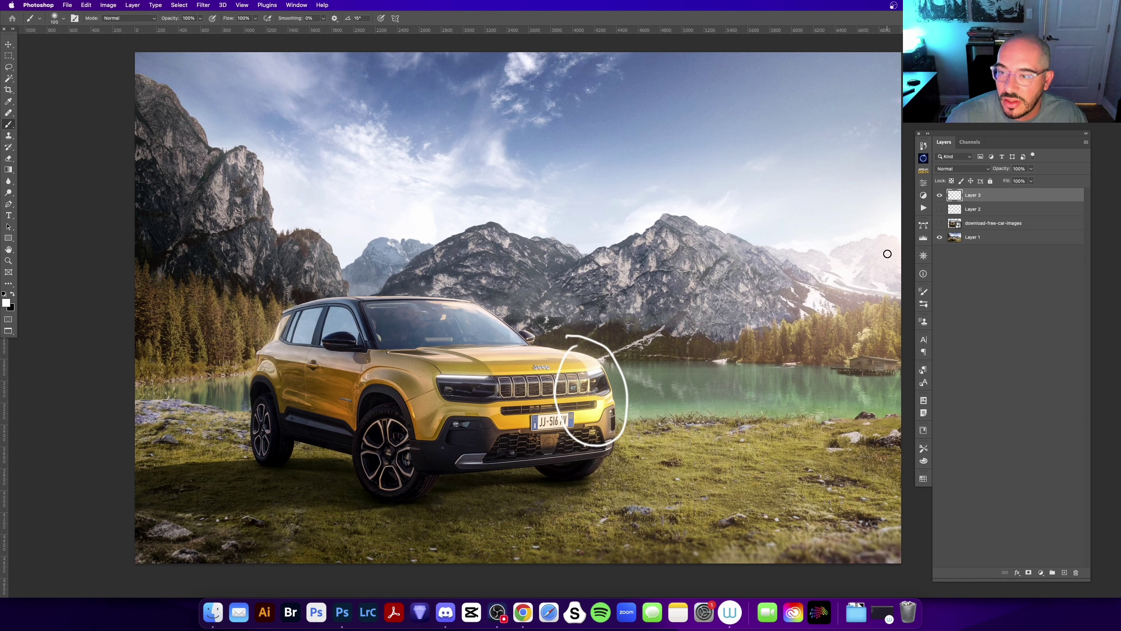
# - Paint a trial white stroke across the lake and undo it
pyautogui.moveTo(860, 326); pyautogui.dragTo(841, 330)
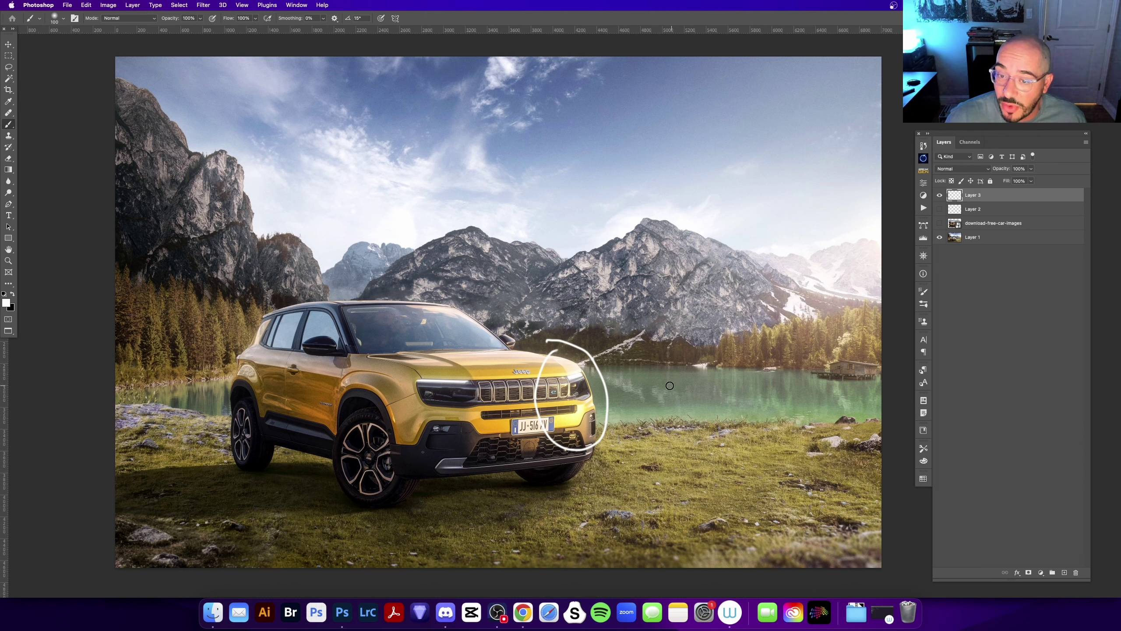
pyautogui.moveTo(631, 422); pyautogui.dragTo(807, 377)
pyautogui.press('super+z')
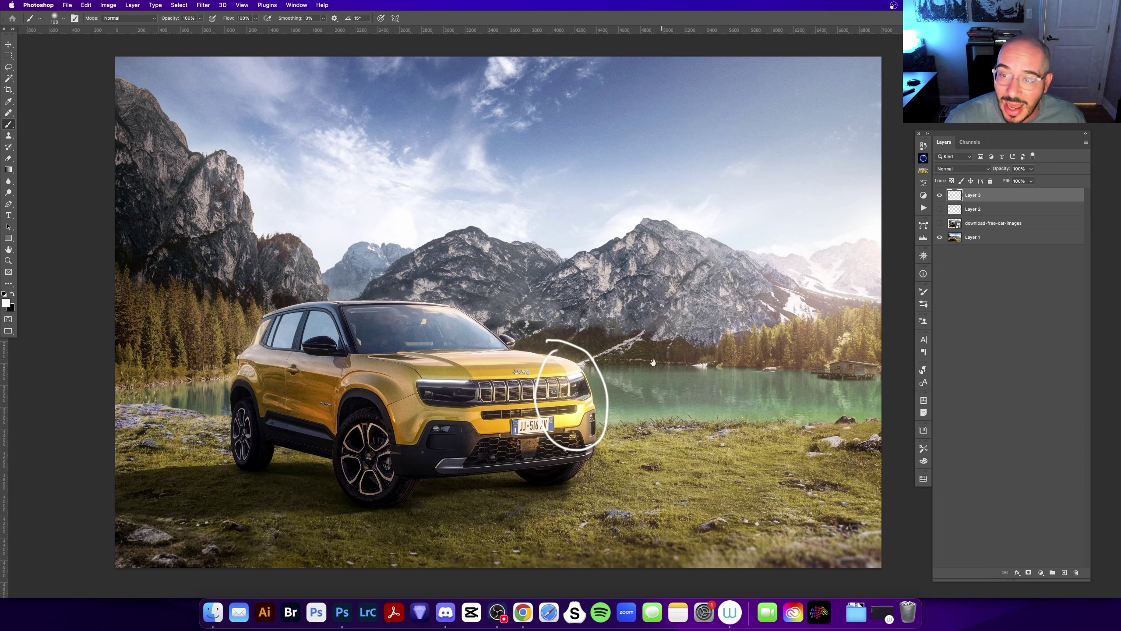
pyautogui.moveTo(634, 405)
pyautogui.mouseDown()
pyautogui.moveTo(664, 418)
pyautogui.moveTo(692, 392)
pyautogui.mouseUp()
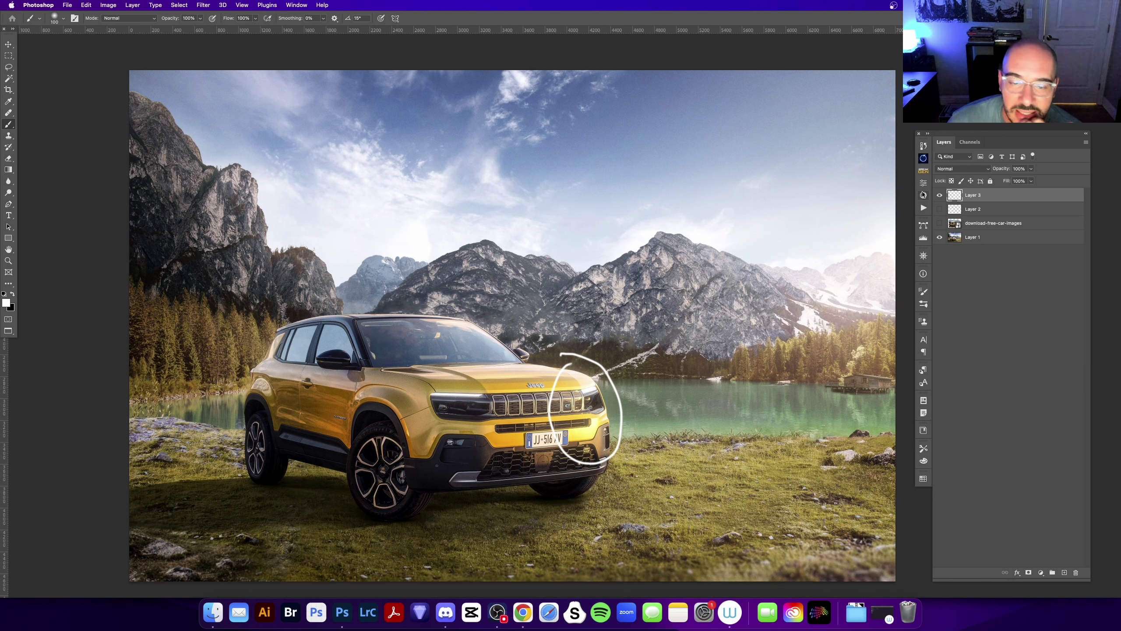
pyautogui.moveTo(649, 223); pyautogui.dragTo(628, 231)
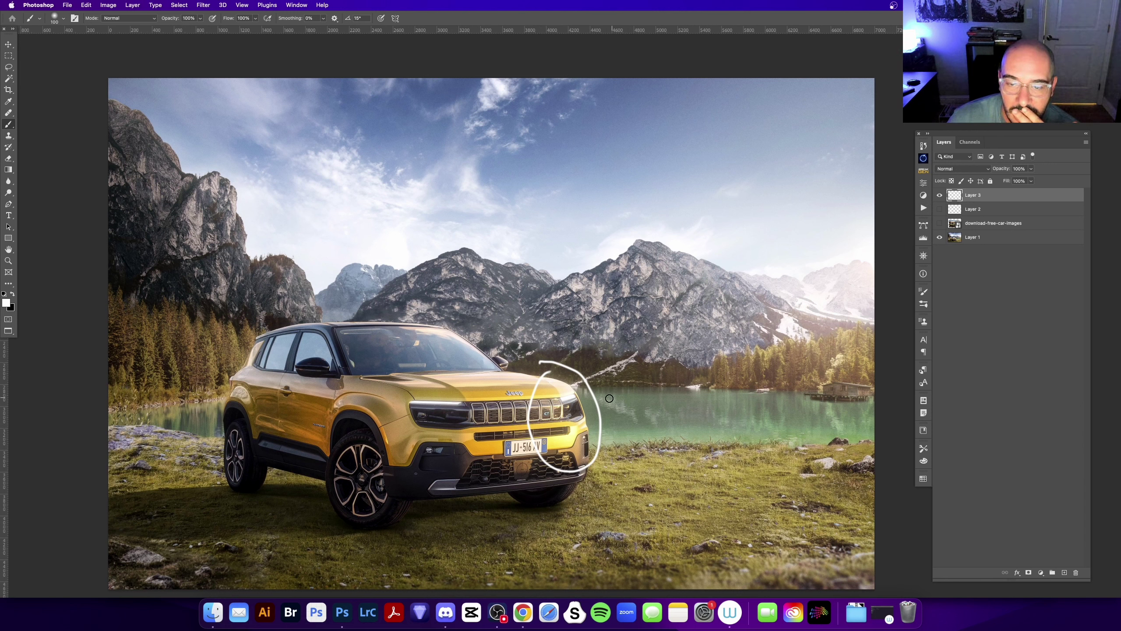
# - Paint white rays in the sky and from the headlight, then undo them and the grille circle
pyautogui.moveTo(697, 205)
pyautogui.mouseDown()
pyautogui.moveTo(858, 236)
pyautogui.moveTo(680, 294)
pyautogui.mouseUp()
pyautogui.moveTo(854, 261)
pyautogui.mouseDown()
pyautogui.moveTo(707, 353)
pyautogui.moveTo(815, 424)
pyautogui.mouseUp()
pyautogui.moveTo(722, 261)
pyautogui.mouseDown()
pyautogui.moveTo(525, 404)
pyautogui.moveTo(762, 296)
pyautogui.mouseUp()
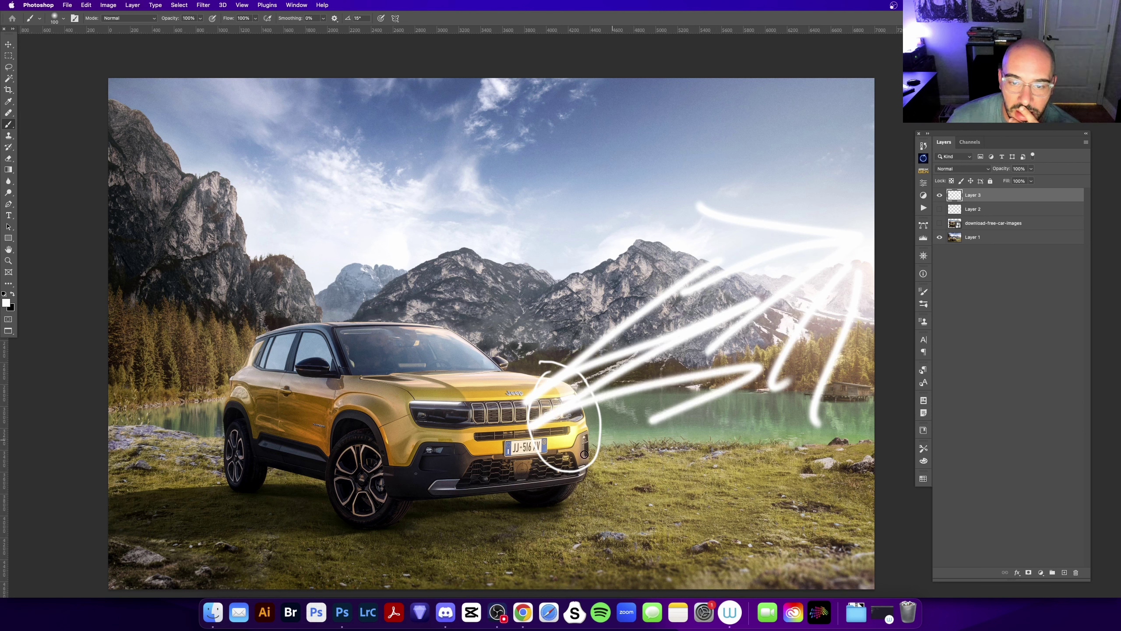
pyautogui.moveTo(528, 431); pyautogui.dragTo(765, 360)
pyautogui.moveTo(573, 464); pyautogui.dragTo(828, 360)
pyautogui.moveTo(311, 490)
pyautogui.mouseDown()
pyautogui.moveTo(204, 513)
pyautogui.moveTo(408, 475)
pyautogui.mouseUp()
pyautogui.hotkey('ctrl', 'z')
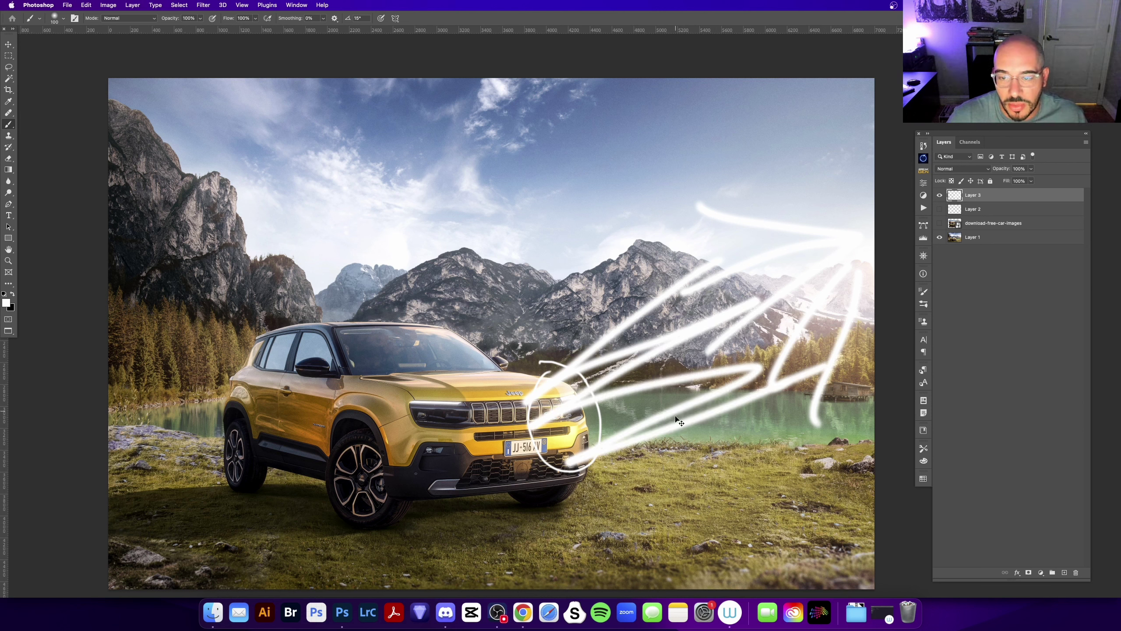
pyautogui.hotkey('ctrl', 'z')
pyautogui.hotkey('ctrl', 'z')
pyautogui.hotkey('ctrl', 'z')
pyautogui.hotkey('ctrl', 'z')
pyautogui.hotkey('ctrl', 'z')
pyautogui.hotkey('ctrl', 'z')
pyautogui.hotkey('ctrl', 'z')
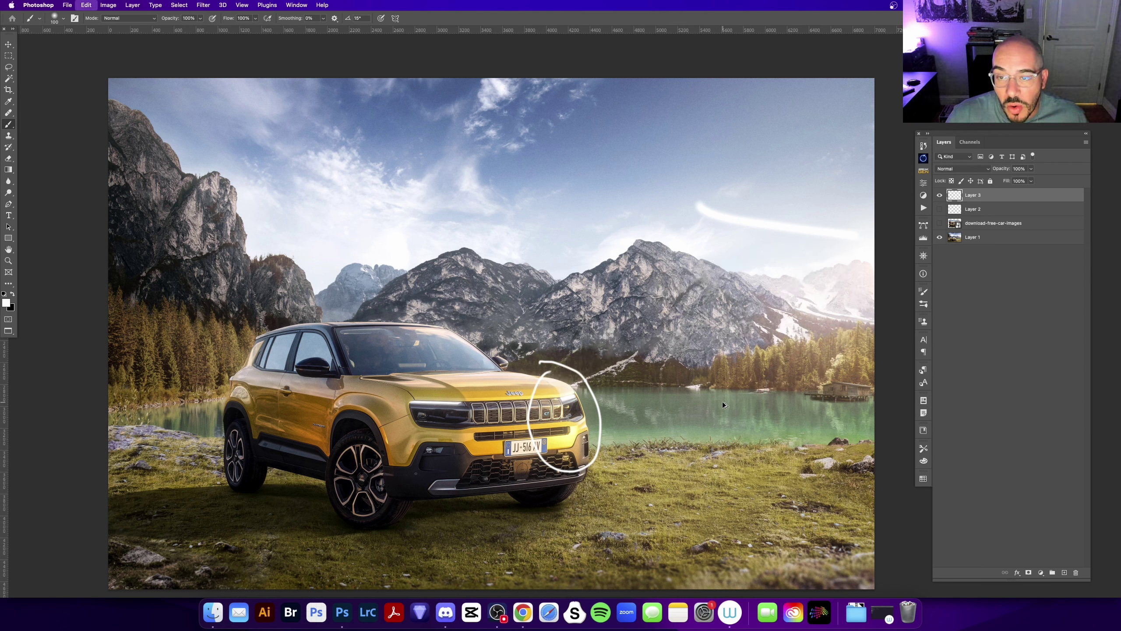
pyautogui.hotkey('ctrl', 'z')
pyautogui.hotkey('ctrl', 'z')
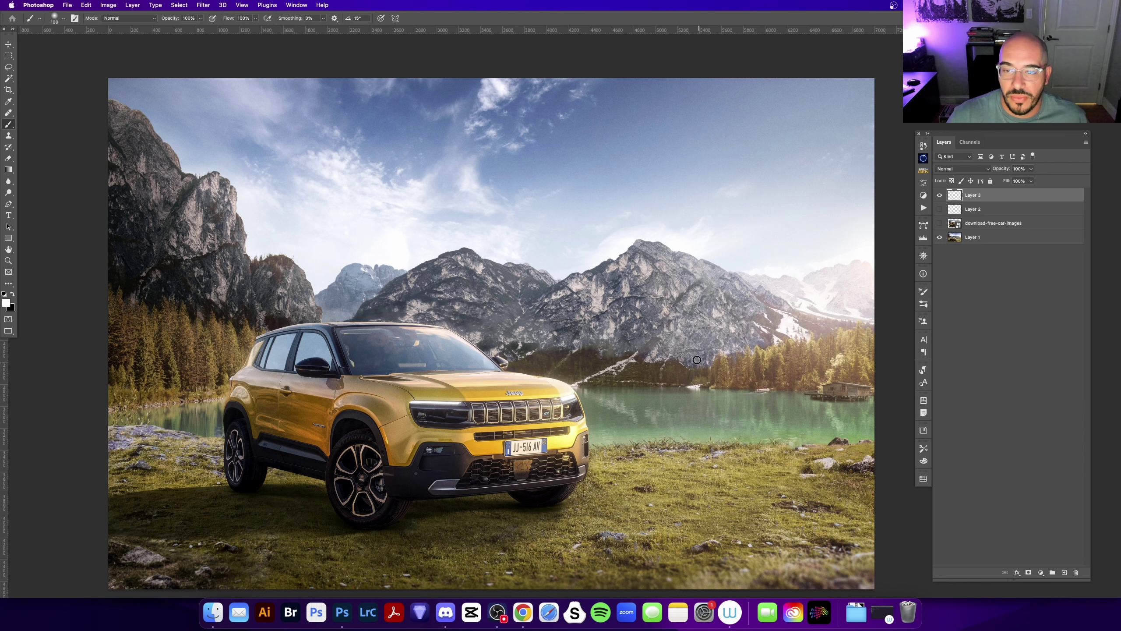
# - Paint and undo trial white strokes over the sky, mountains and lower-left grass
pyautogui.hscroll(-2, 794, 310)
pyautogui.moveTo(862, 233); pyautogui.dragTo(826, 218)
pyautogui.hotkey('ctrl', 'z')
pyautogui.hotkey('ctrl', 'z')
pyautogui.hotkey('ctrl', 'z')
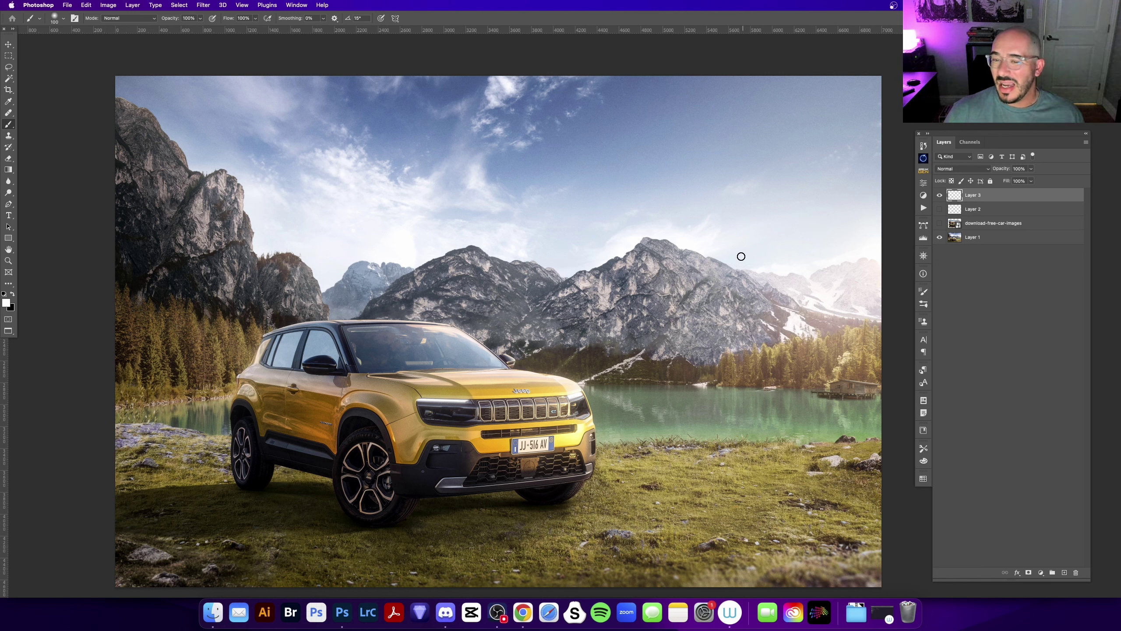
pyautogui.moveTo(750, 264); pyautogui.dragTo(833, 356)
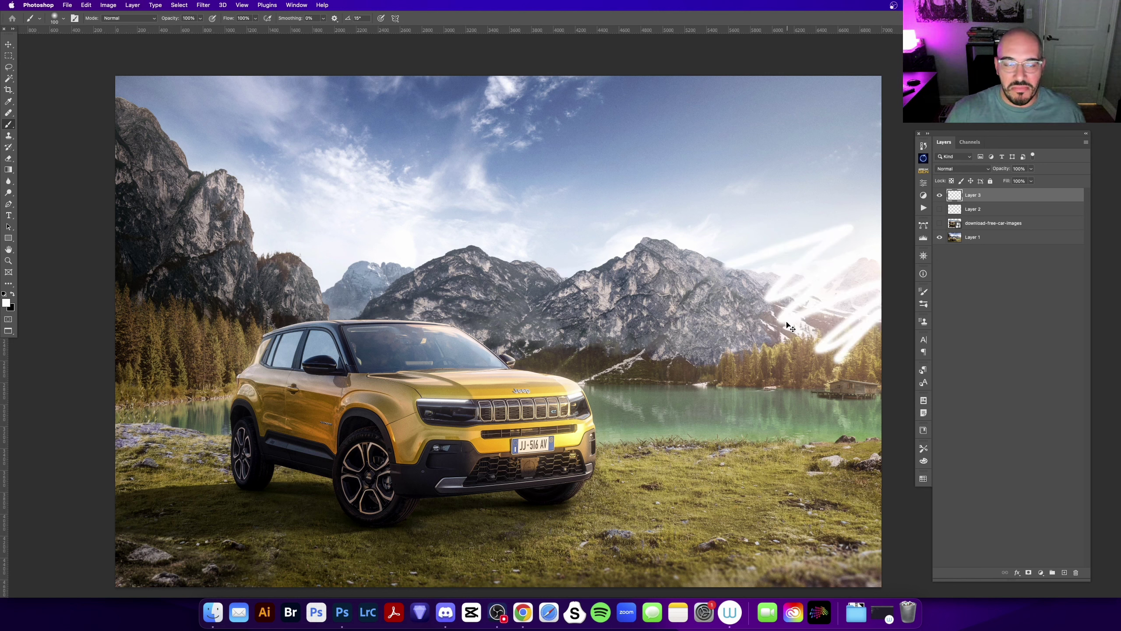
pyautogui.hotkey('ctrl', 'z')
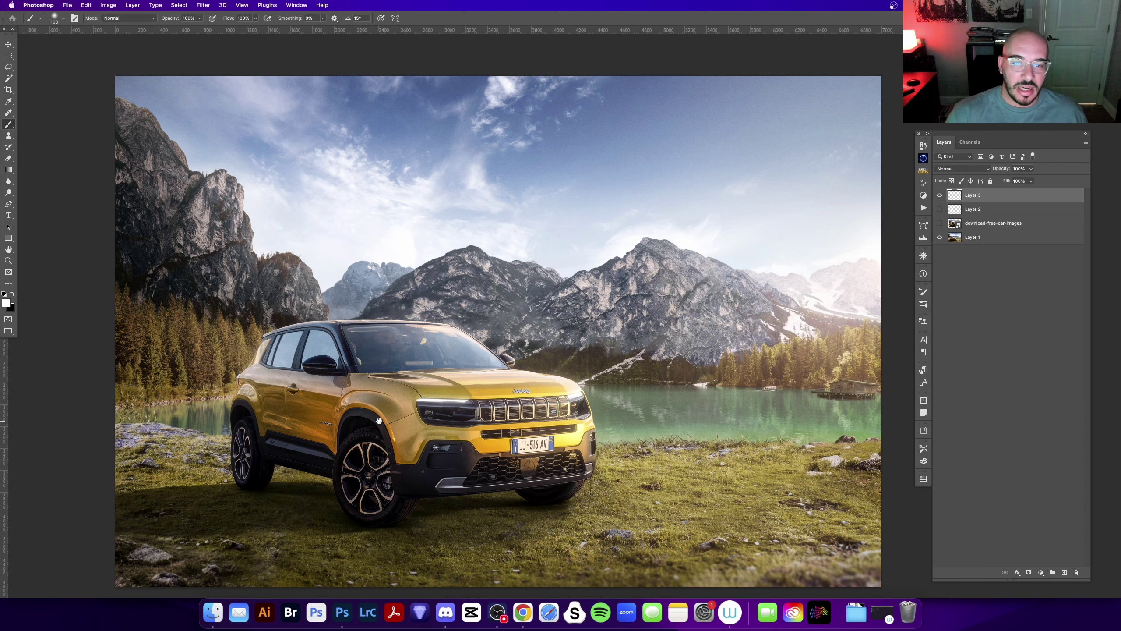
pyautogui.moveTo(379, 420); pyautogui.dragTo(385, 412)
pyautogui.moveTo(239, 465); pyautogui.dragTo(135, 521)
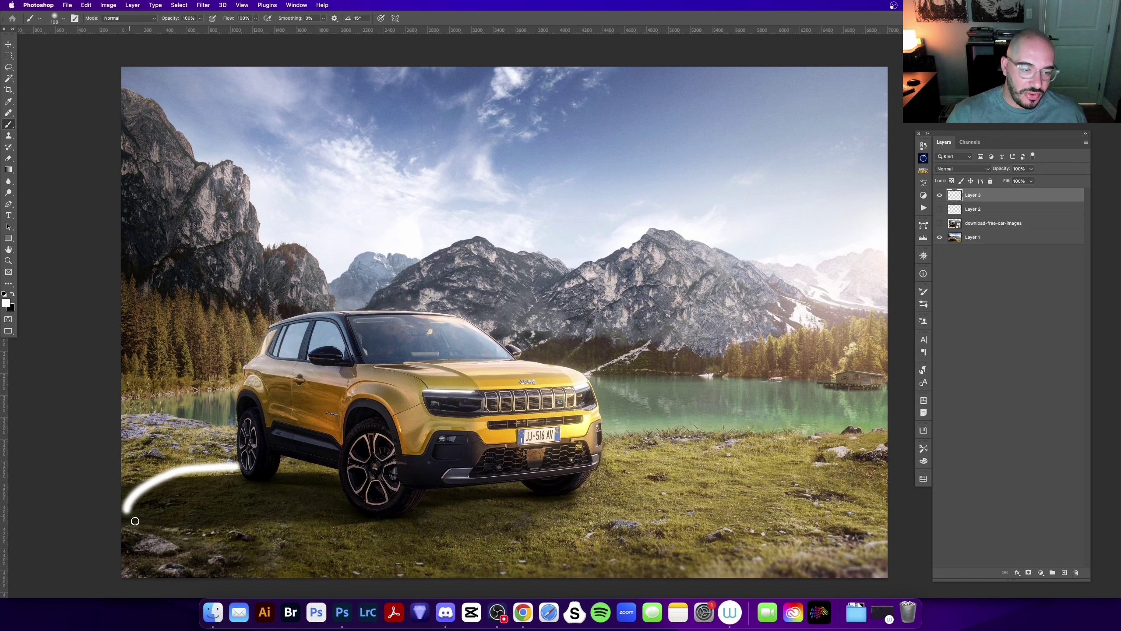
pyautogui.hotkey('ctrl', 'z')
# - Toggle the car photo layer to compare, then zoom in on the lower-left grass and inspect
pyautogui.click(940, 223)
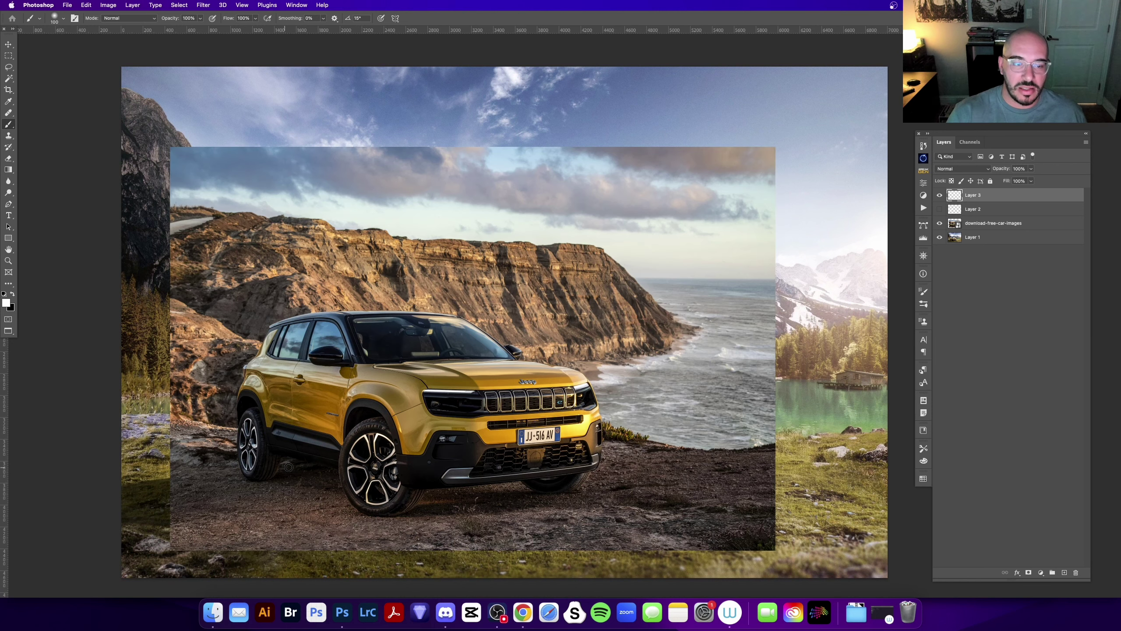
pyautogui.click(940, 222)
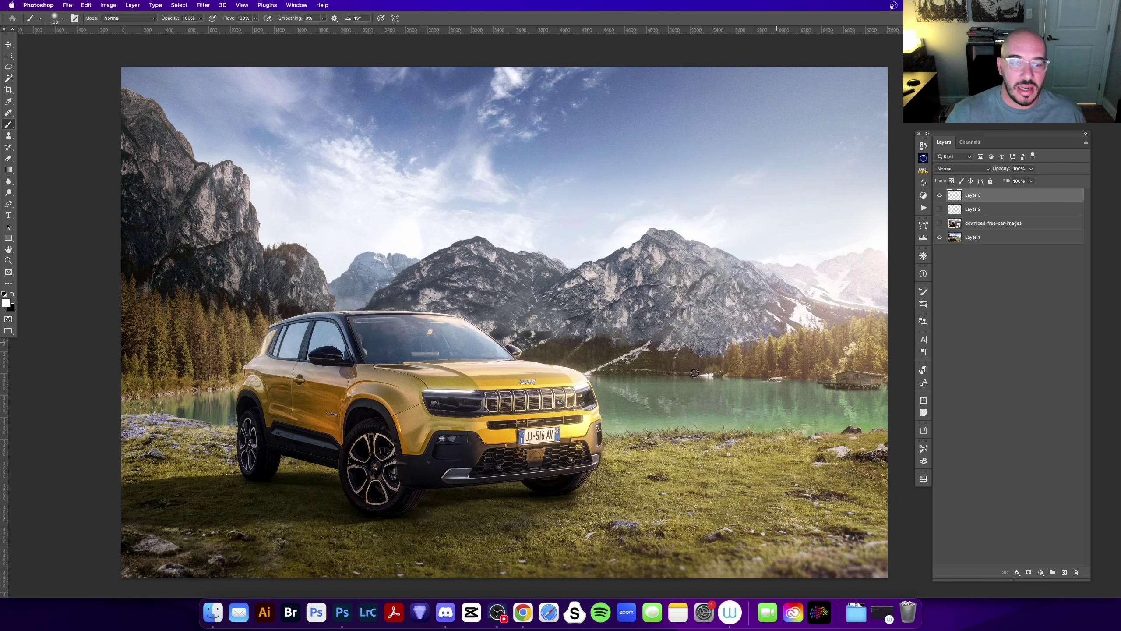
pyautogui.press('z')
pyautogui.click(309, 490)
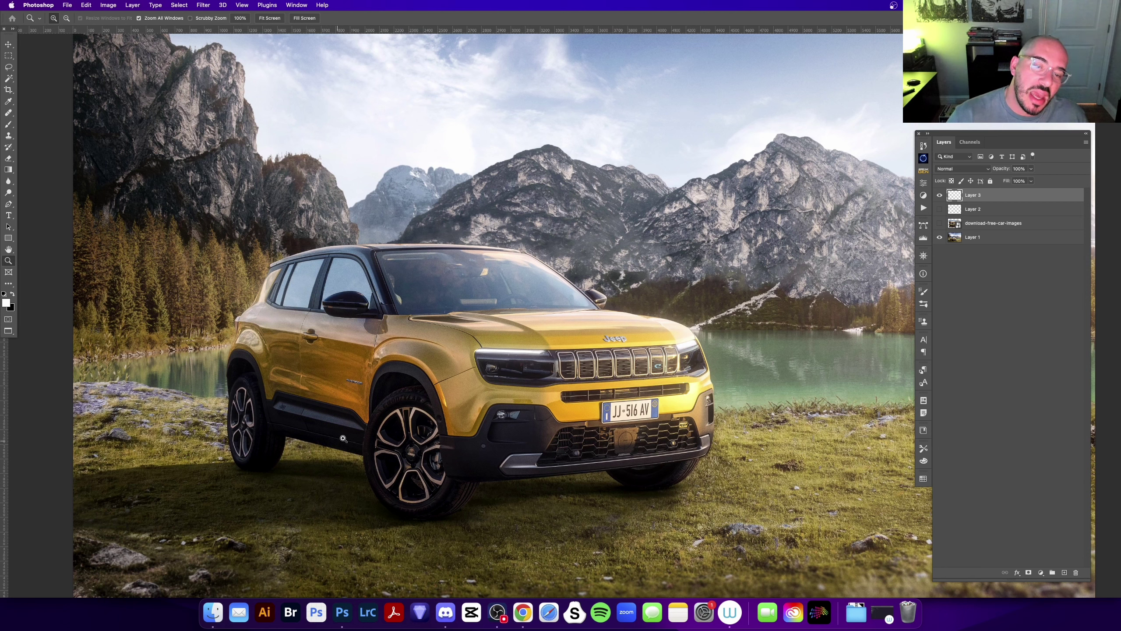
pyautogui.hscroll(2, 517, 293)
pyautogui.hscroll(-3, 530, 318)
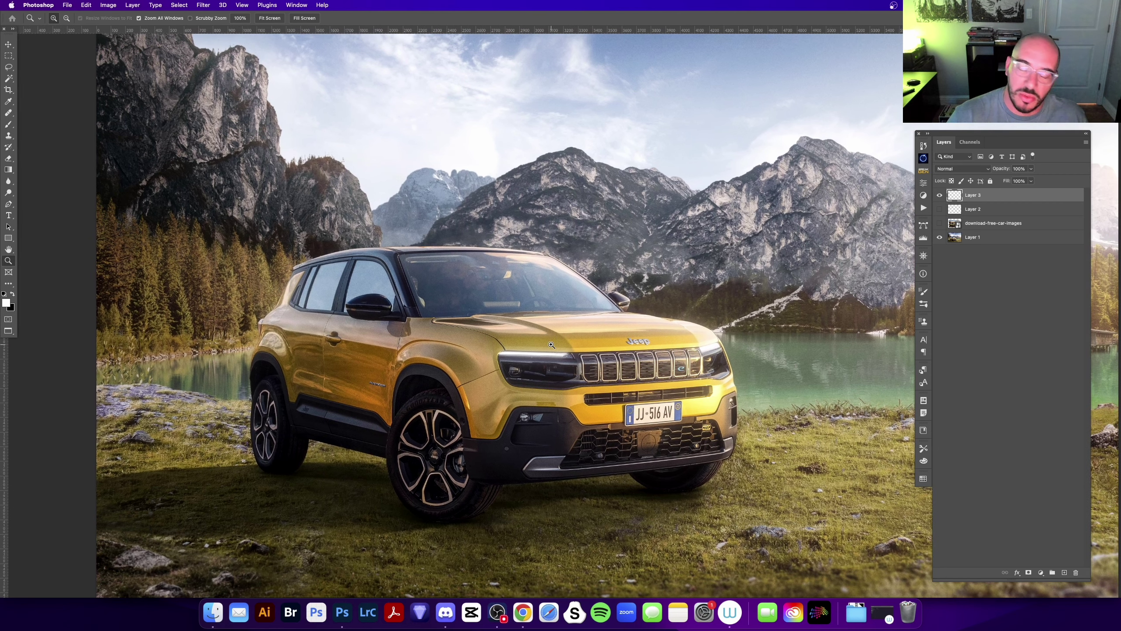
pyautogui.scroll(-3, 552, 349)
pyautogui.hscroll(2, 552, 349)
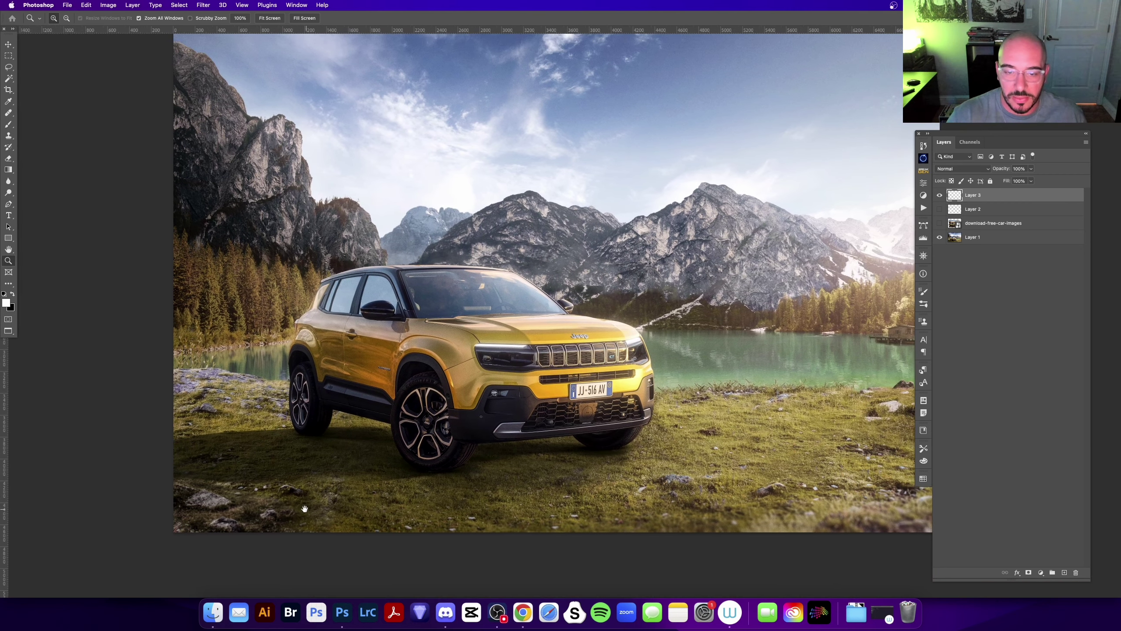
pyautogui.hscroll(2, 511, 324)
pyautogui.scroll(2, 510, 325)
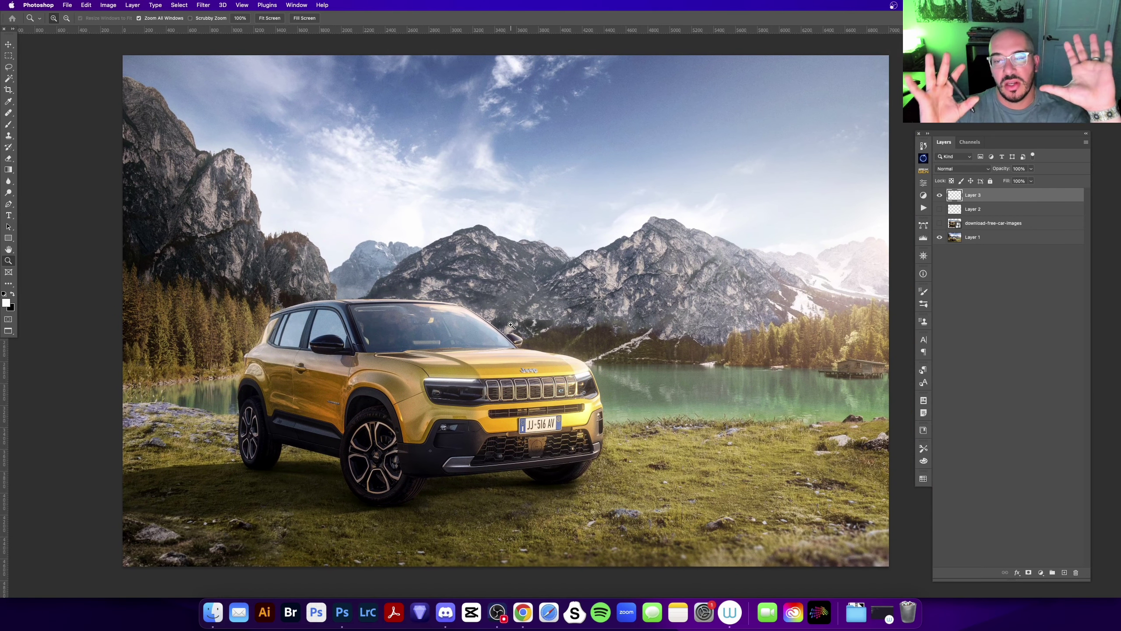
# - Hide Layer 3 and add a Curves adjustment layer
pyautogui.click(941, 194)
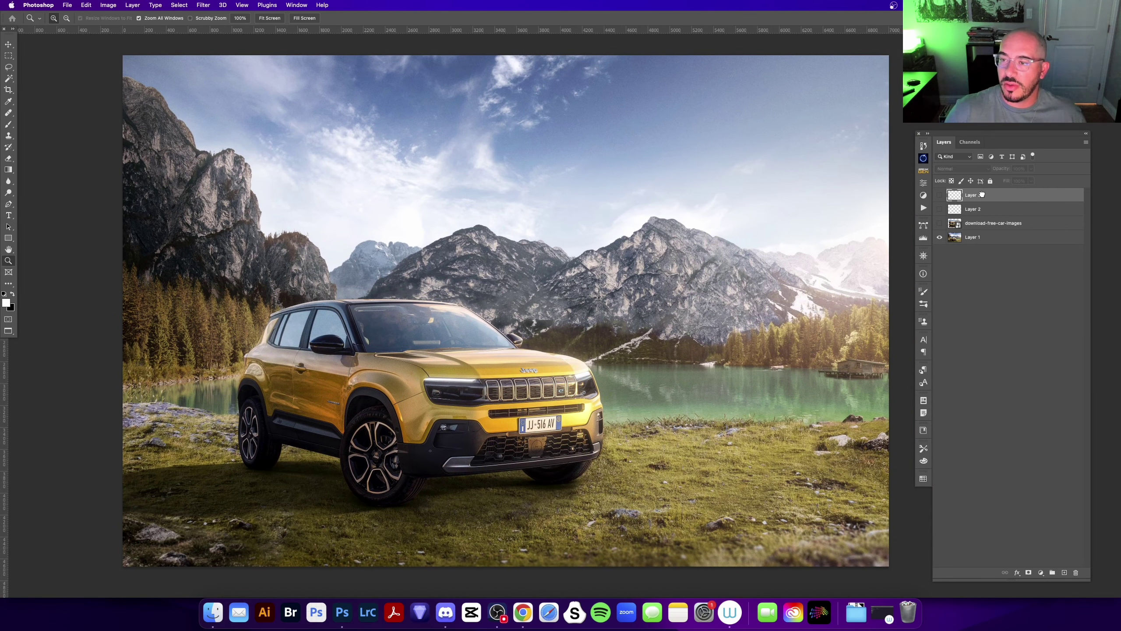
pyautogui.click(1040, 572)
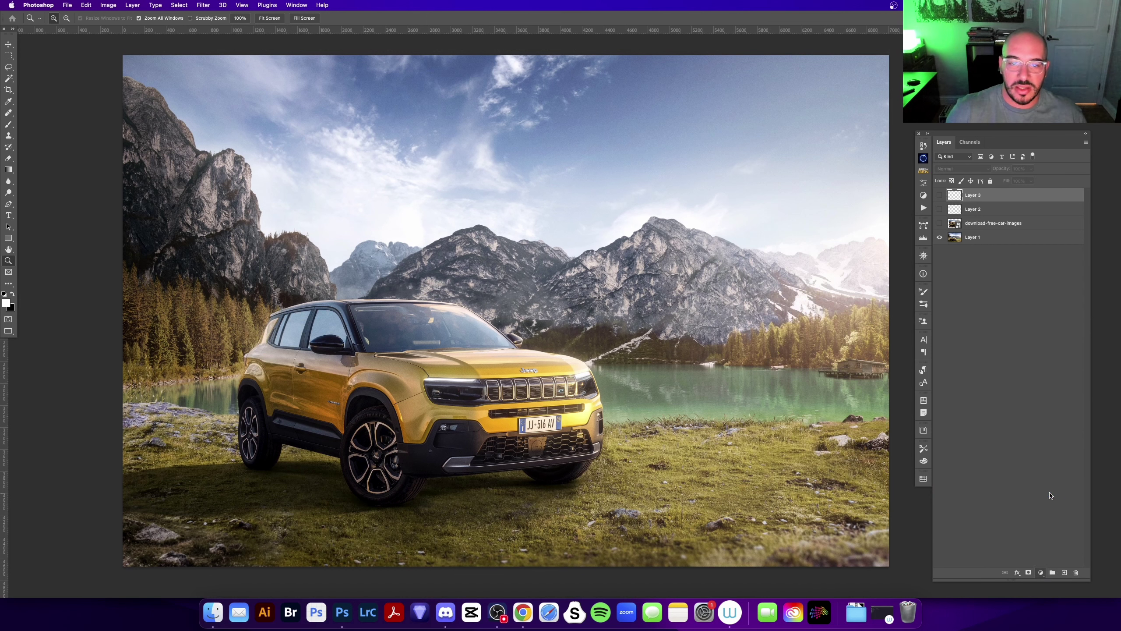
pyautogui.click(1057, 495)
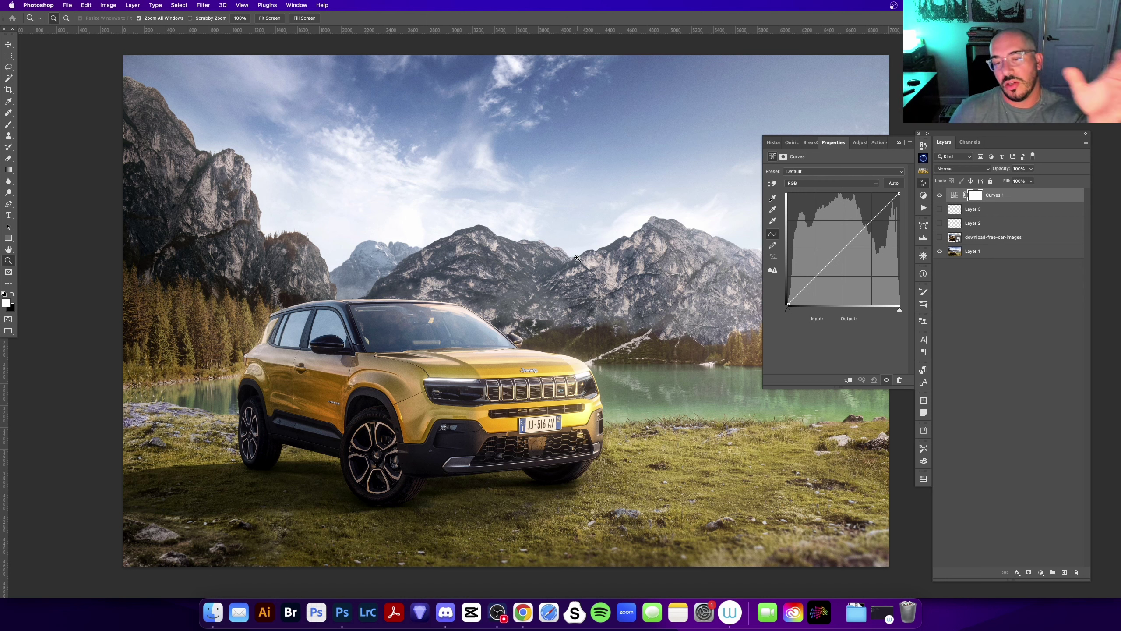
# - Fill the Curves 1 mask via Image > Apply Image using the merged layer, then select Layer 3
pyautogui.click(174, 4)
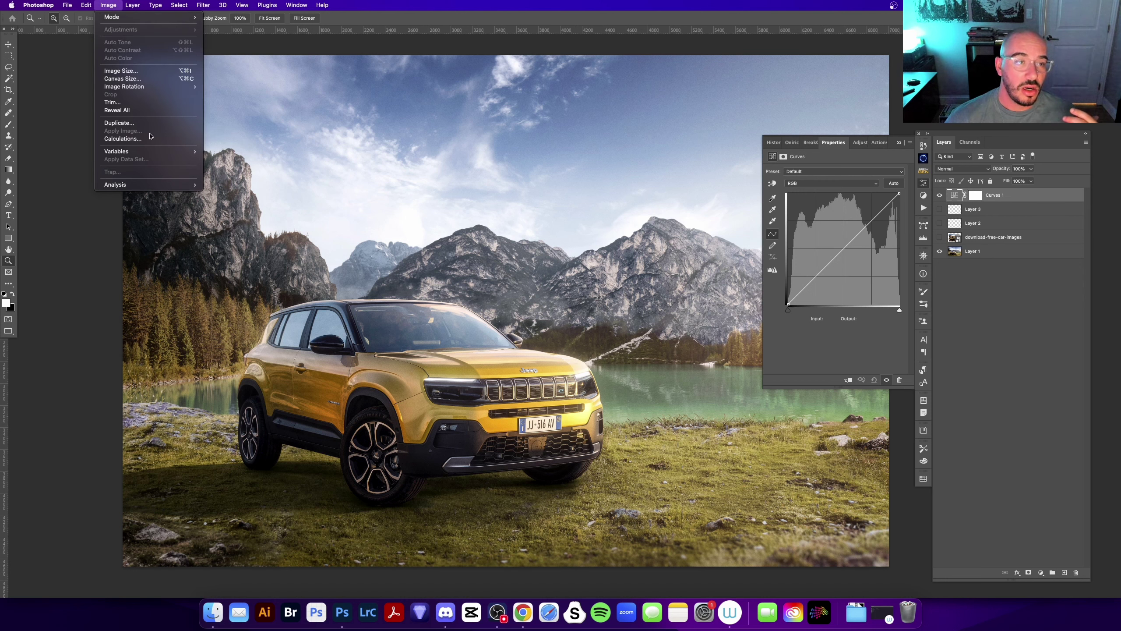
pyautogui.click(998, 191)
pyautogui.click(976, 199)
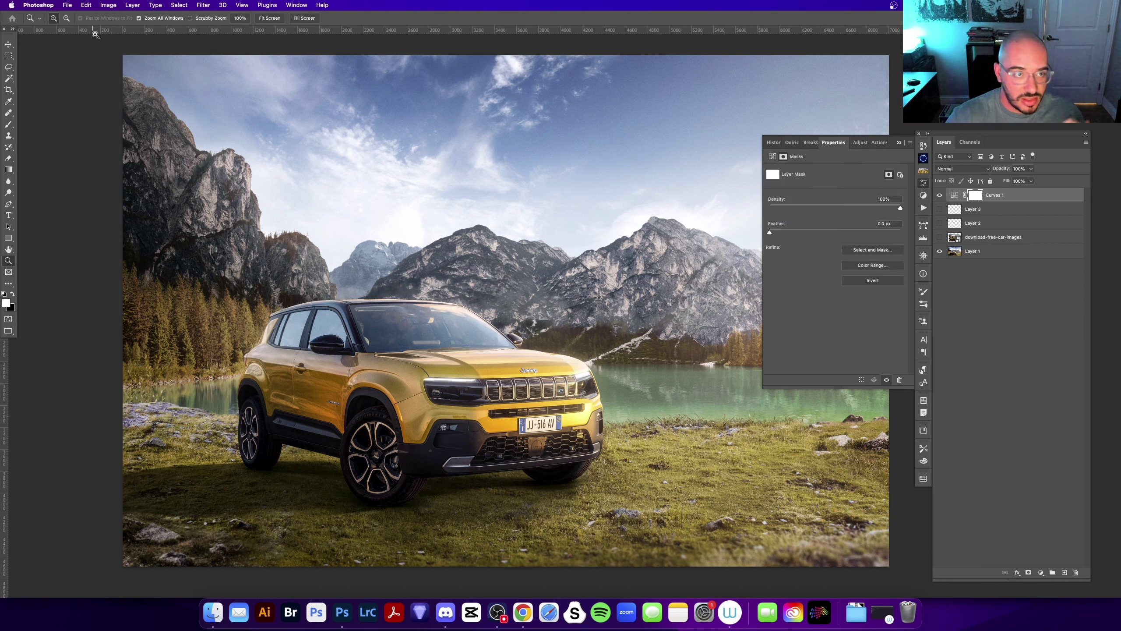
pyautogui.click(108, 5)
pyautogui.click(152, 132)
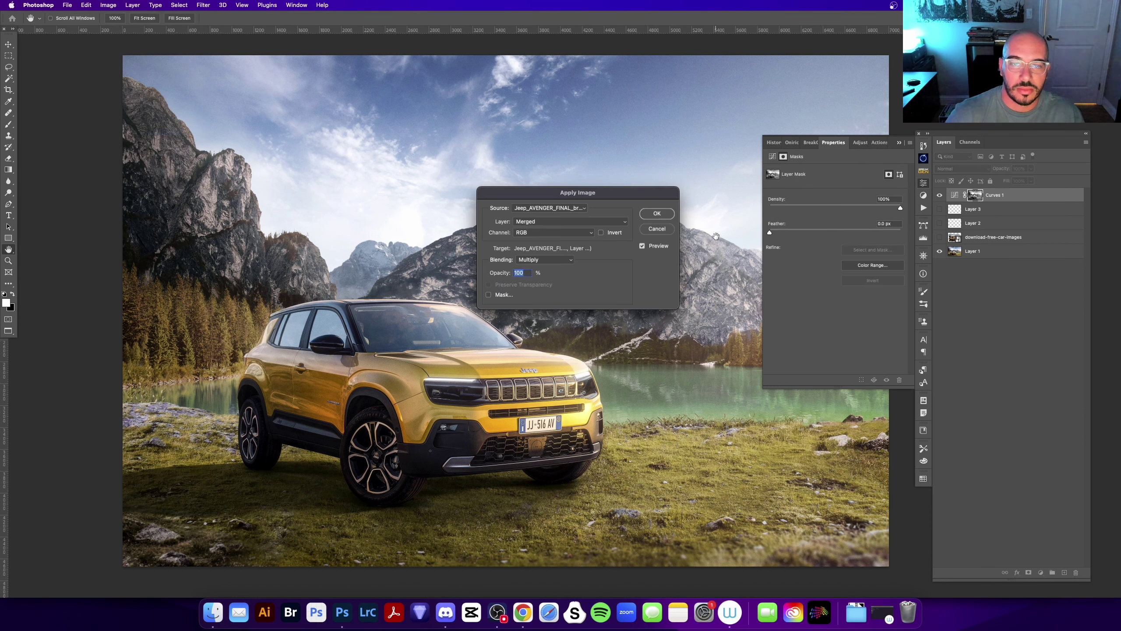
pyautogui.click(652, 227)
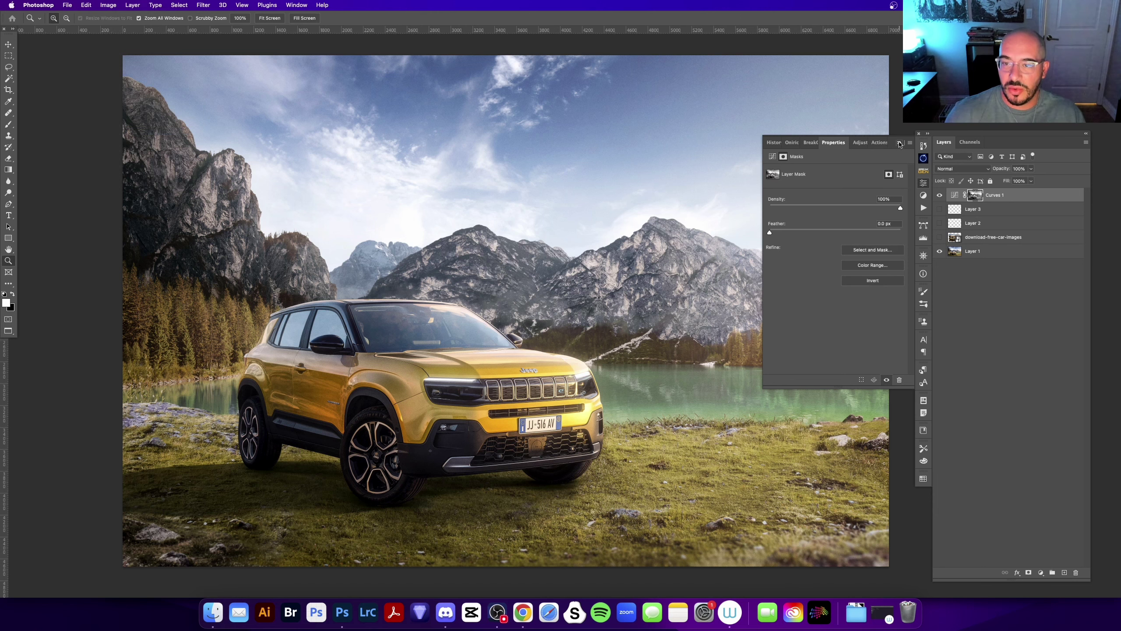
pyautogui.moveTo(615, 317); pyautogui.dragTo(627, 314)
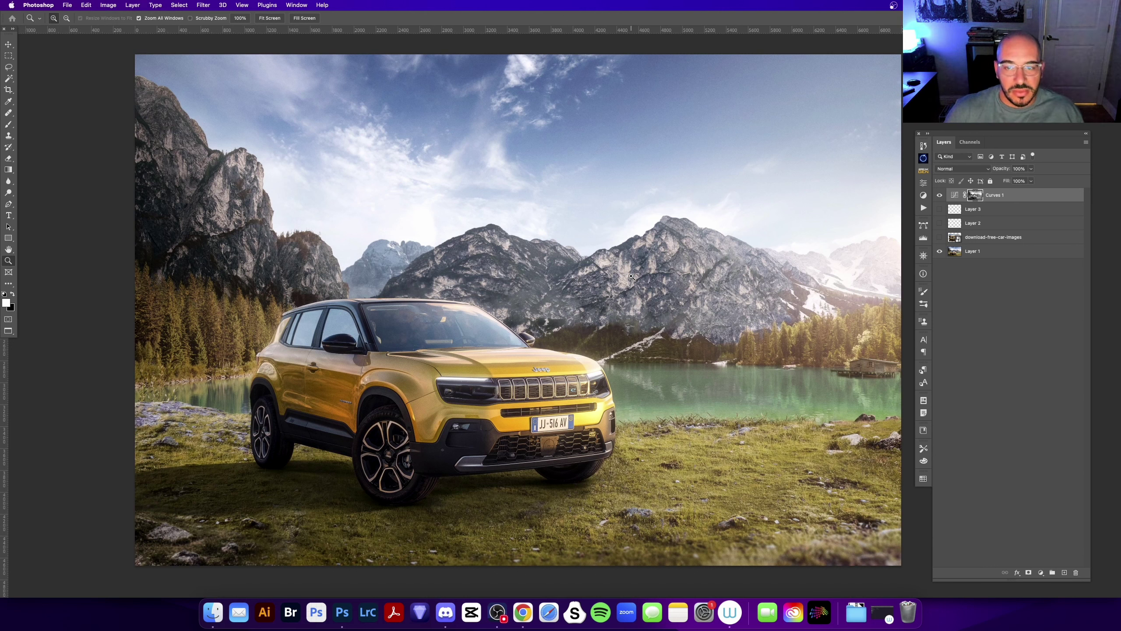
pyautogui.click(1010, 212)
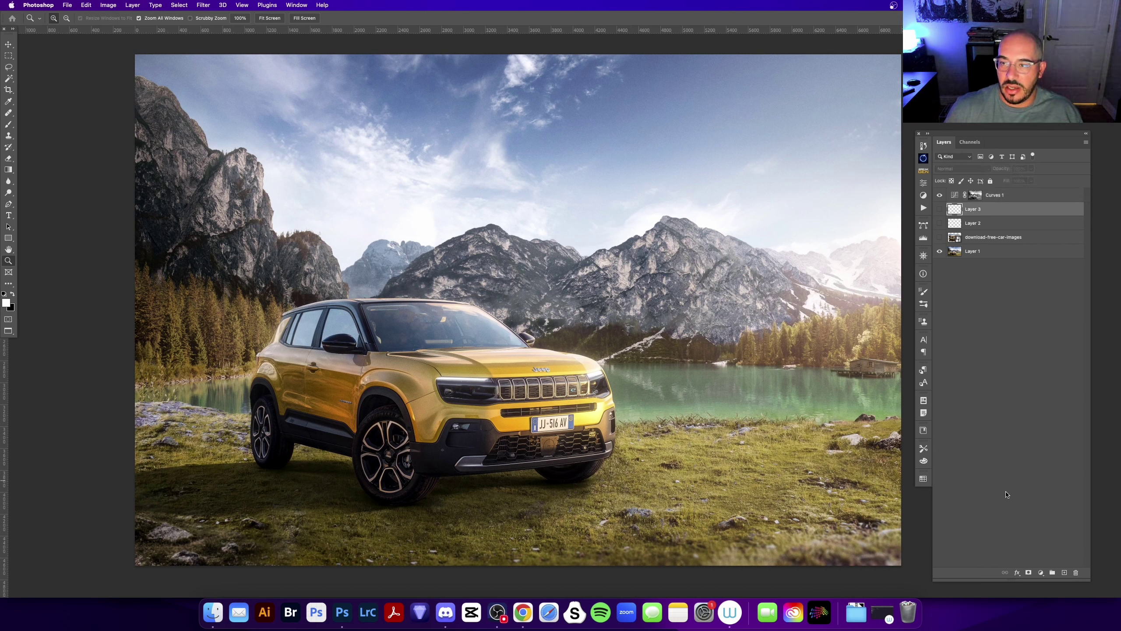
# - Add a Selective Color adjustment and shift the Greens' Magenta and Black amounts
pyautogui.click(1043, 572)
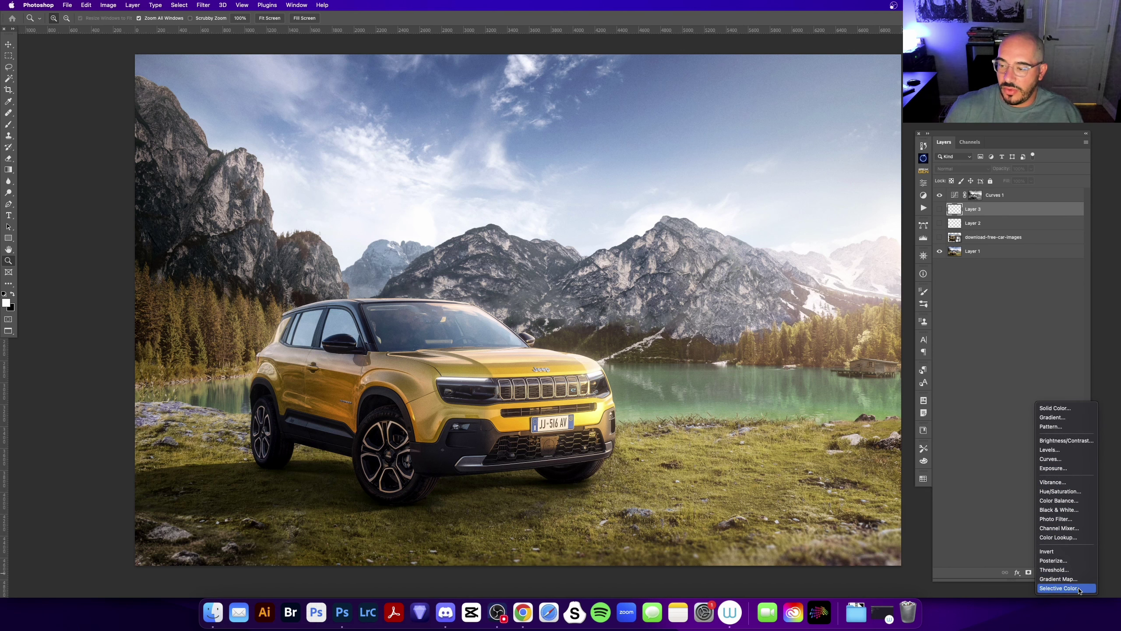
pyautogui.click(1078, 589)
pyautogui.moveTo(392, 297); pyautogui.dragTo(394, 299)
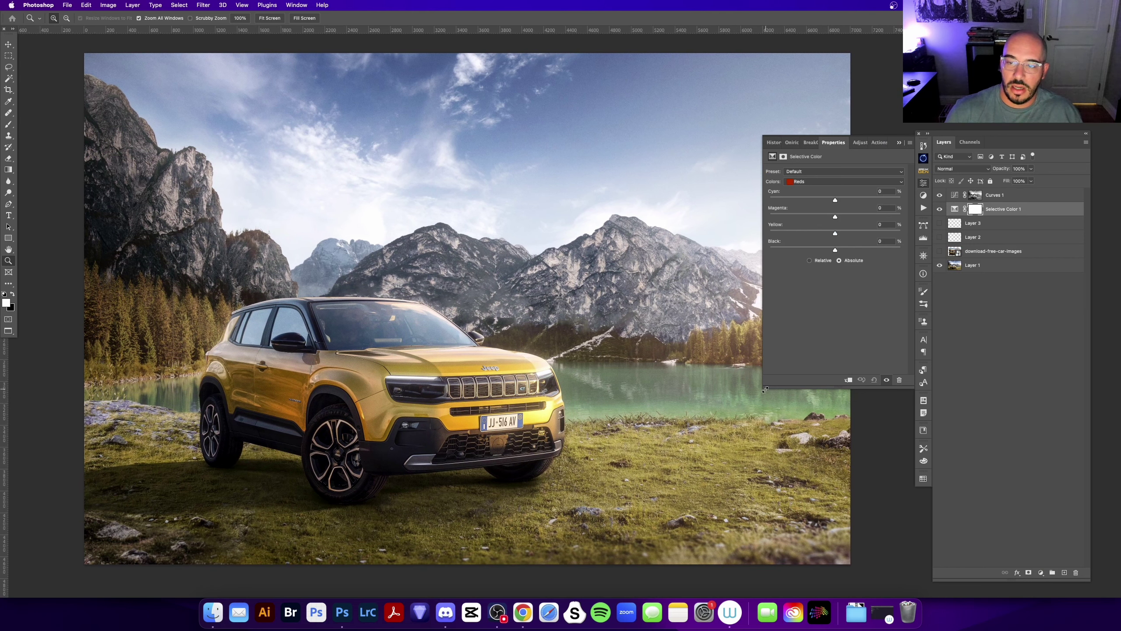
pyautogui.moveTo(765, 389); pyautogui.dragTo(782, 379)
pyautogui.click(831, 187)
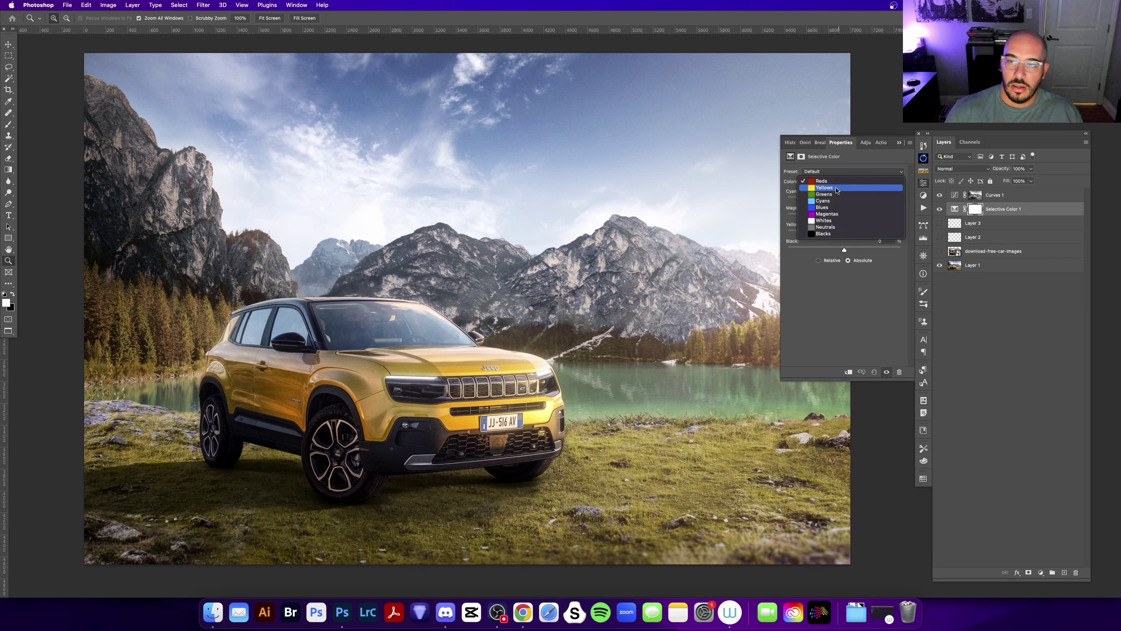
pyautogui.click(845, 202)
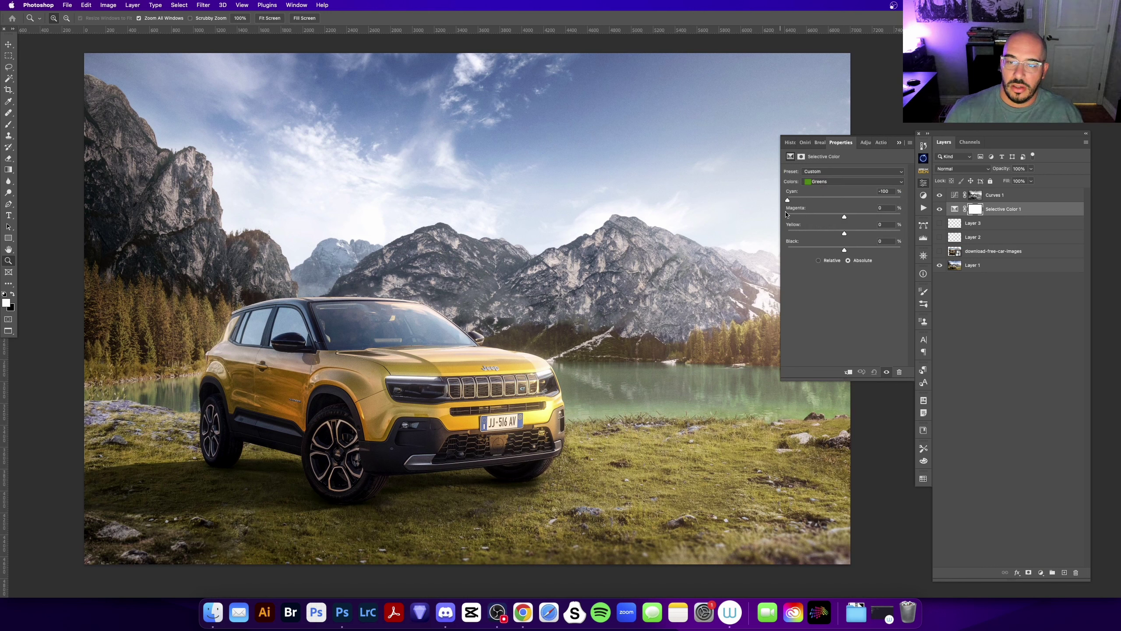
pyautogui.moveTo(844, 216); pyautogui.dragTo(846, 232)
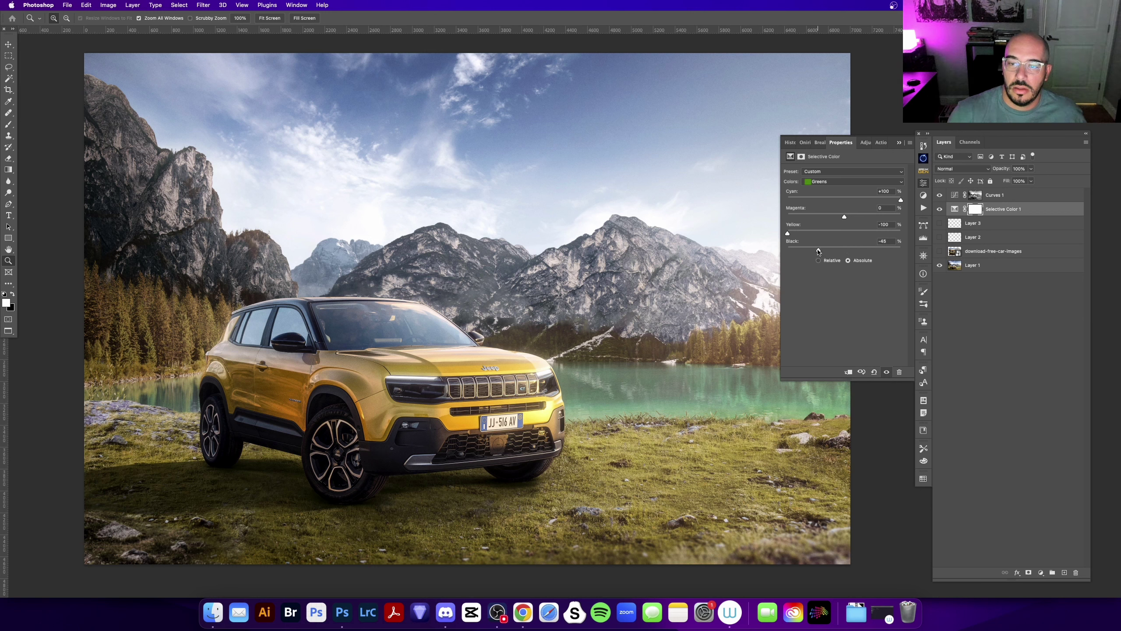
pyautogui.moveTo(818, 250)
pyautogui.mouseDown()
pyautogui.moveTo(868, 249)
pyautogui.moveTo(864, 217)
pyautogui.mouseUp()
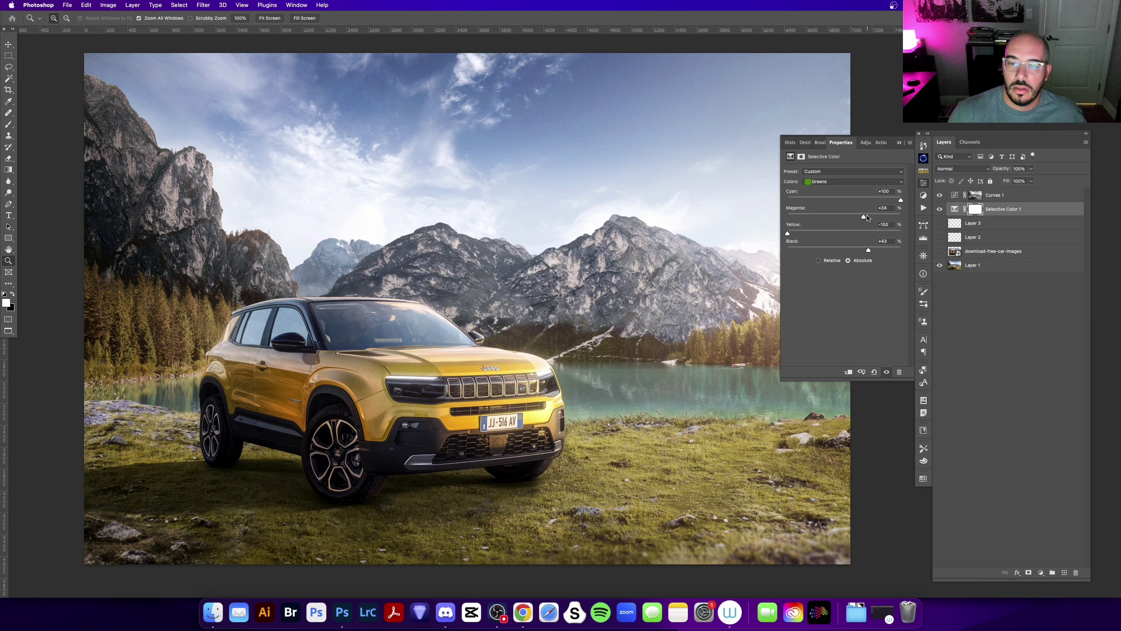
# - Add cyan to the Yellows, then toggle the Selective Color layer to compare
pyautogui.click(835, 185)
pyautogui.click(835, 171)
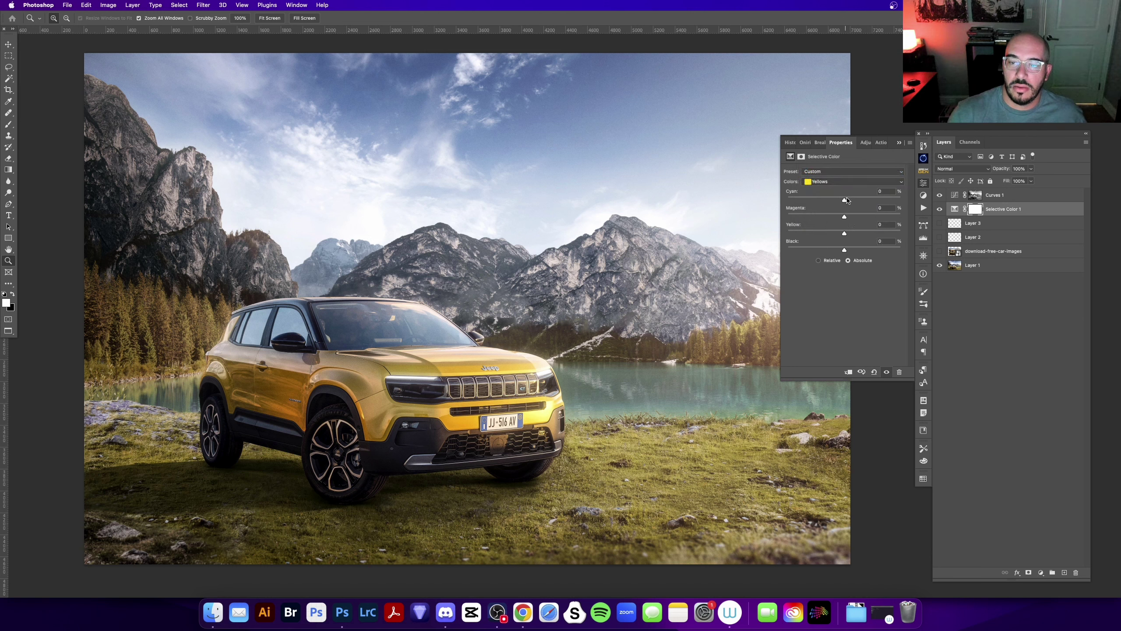
pyautogui.moveTo(845, 200); pyautogui.dragTo(854, 217)
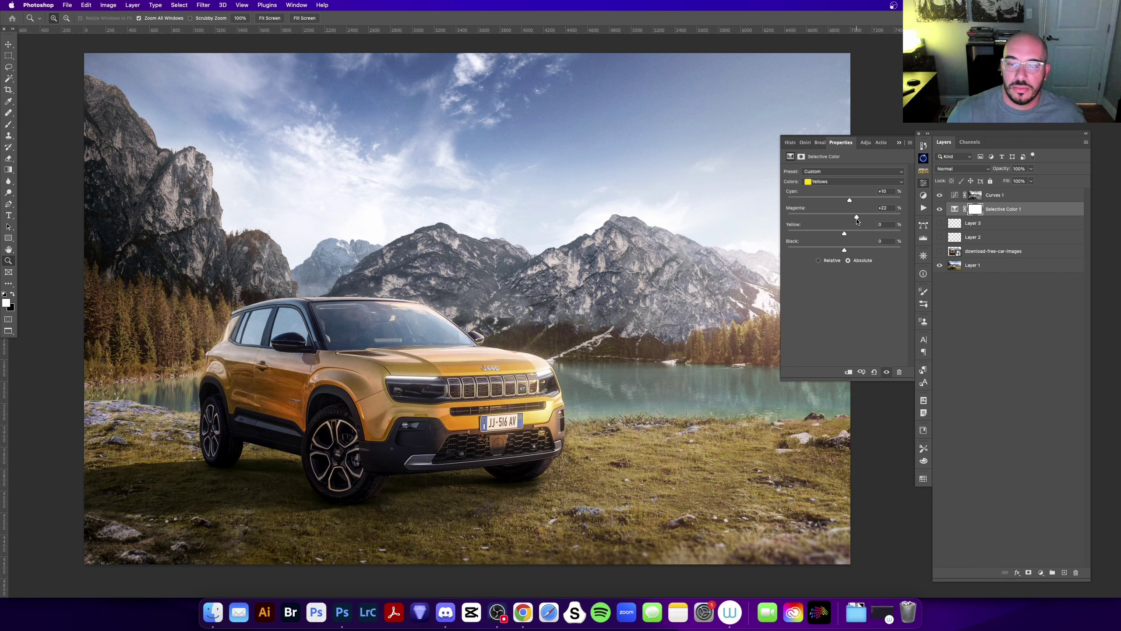
pyautogui.click(899, 144)
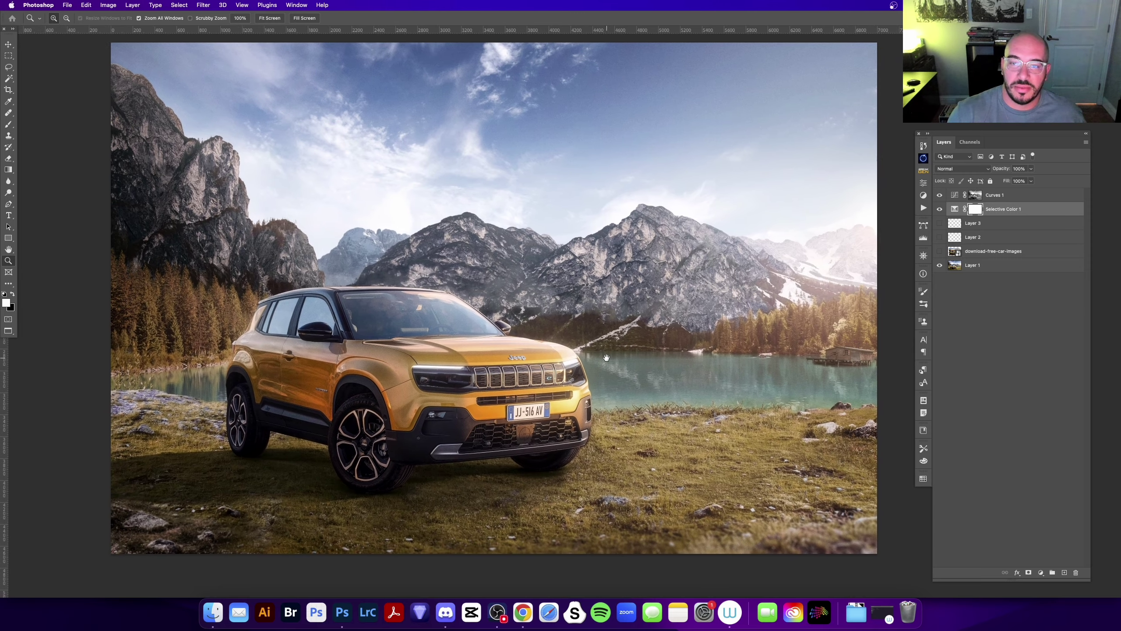
pyautogui.click(940, 209)
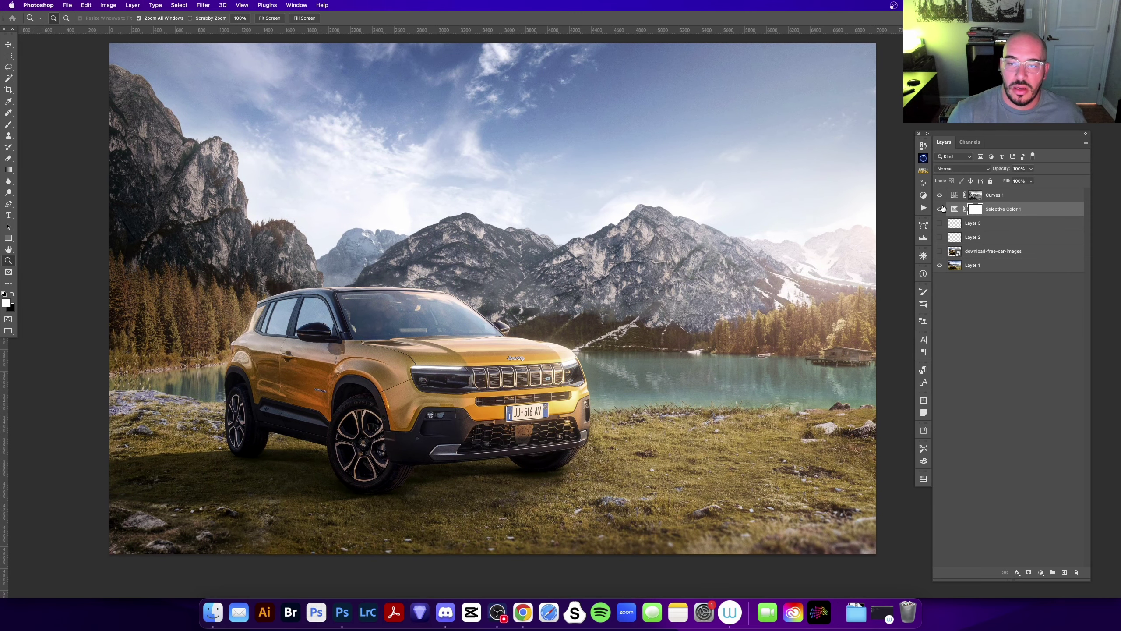
pyautogui.click(941, 209)
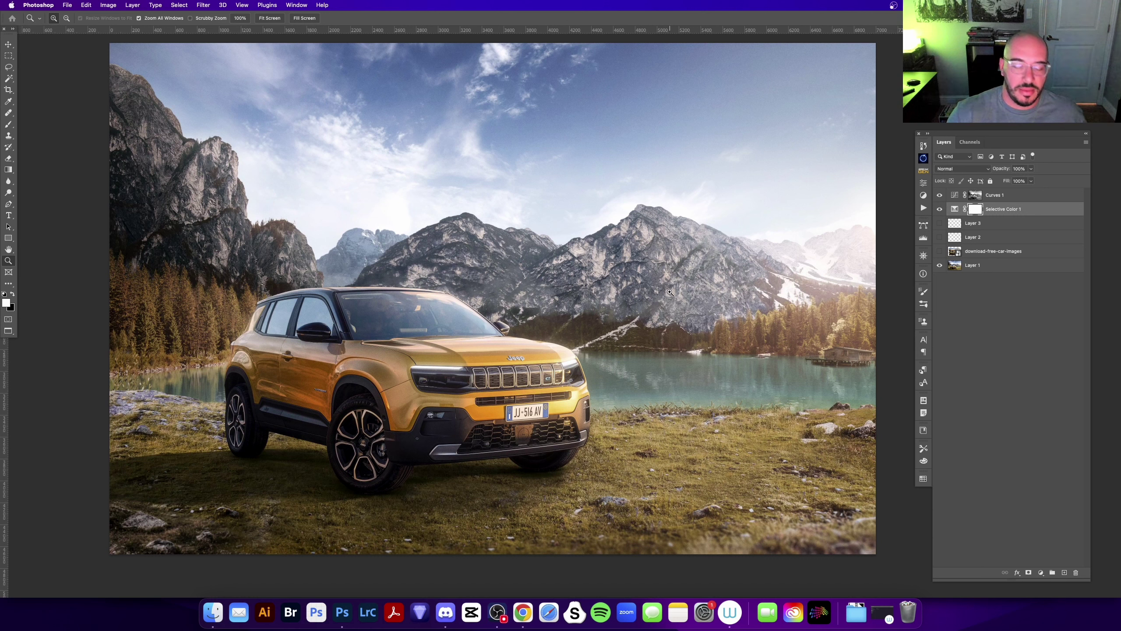
pyautogui.press('v')
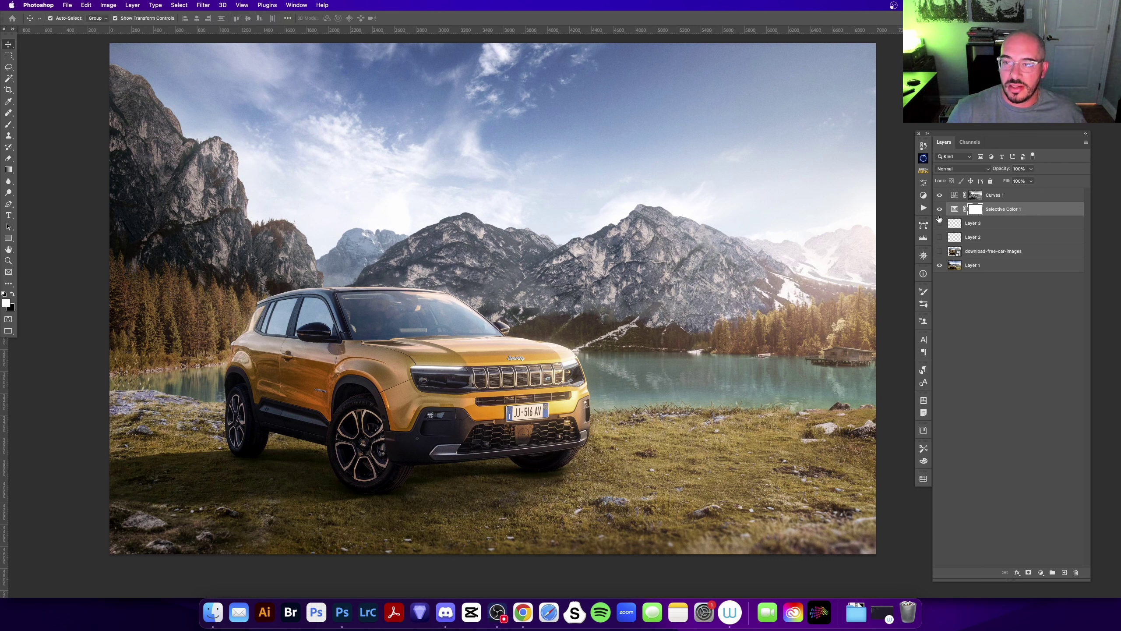
pyautogui.click(940, 209)
# - Apply Levels to the Curves 1 mask with midtone 0.79 and white input 239
pyautogui.click(970, 199)
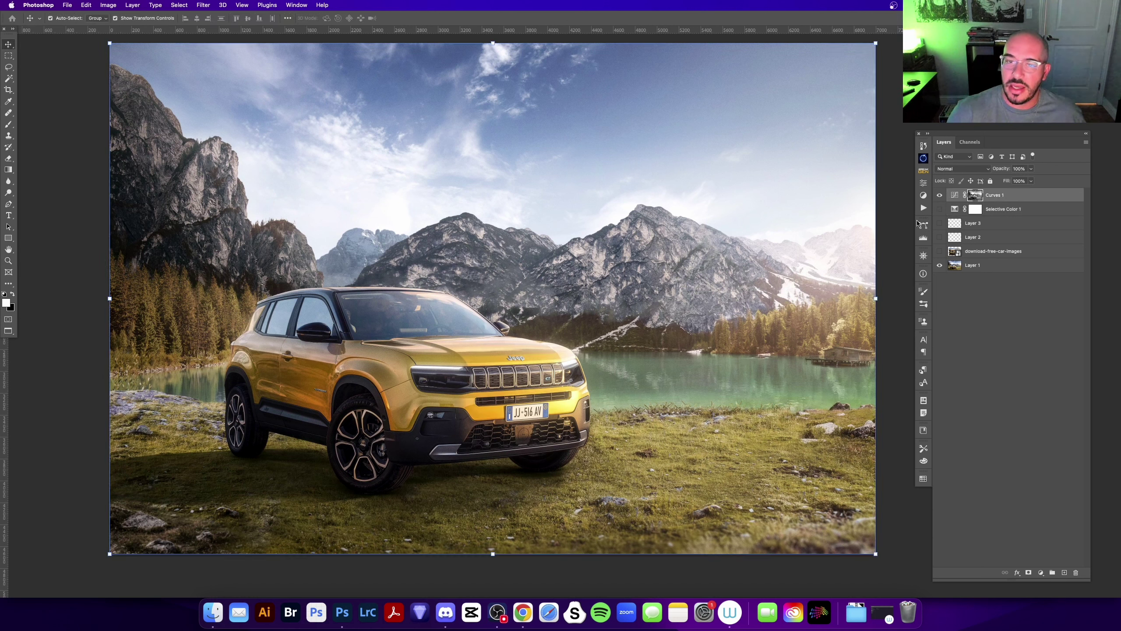
pyautogui.keyDown('alt'); pyautogui.click(976, 200); pyautogui.keyUp('alt')
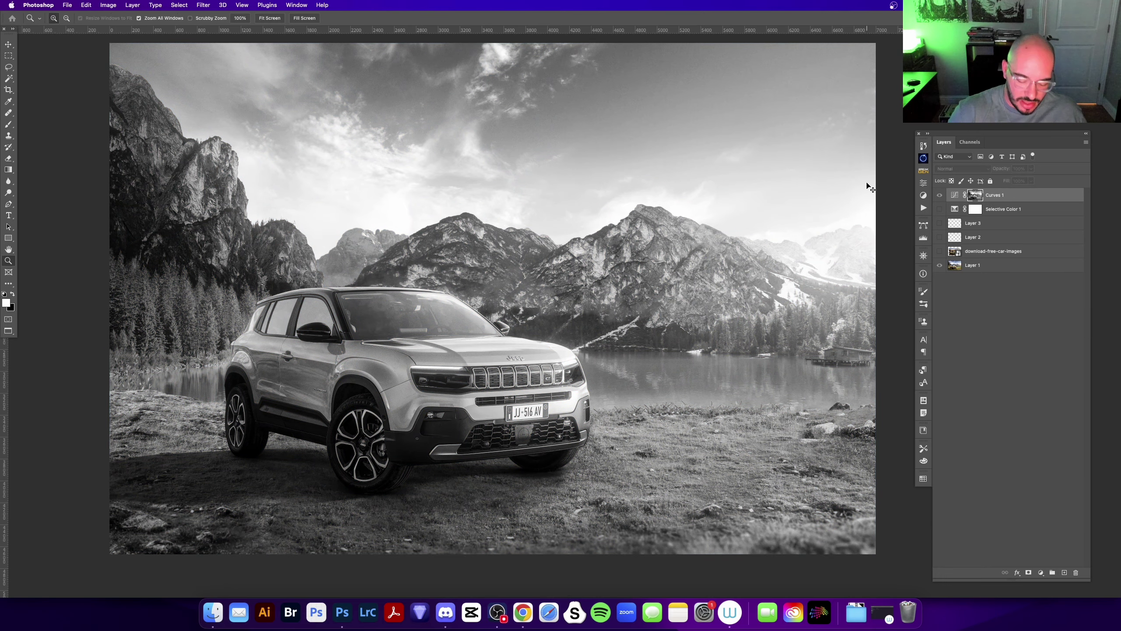
pyautogui.hotkey('ctrl', 'l')
pyautogui.moveTo(869, 199); pyautogui.dragTo(878, 200)
pyautogui.moveTo(838, 99); pyautogui.dragTo(916, 75)
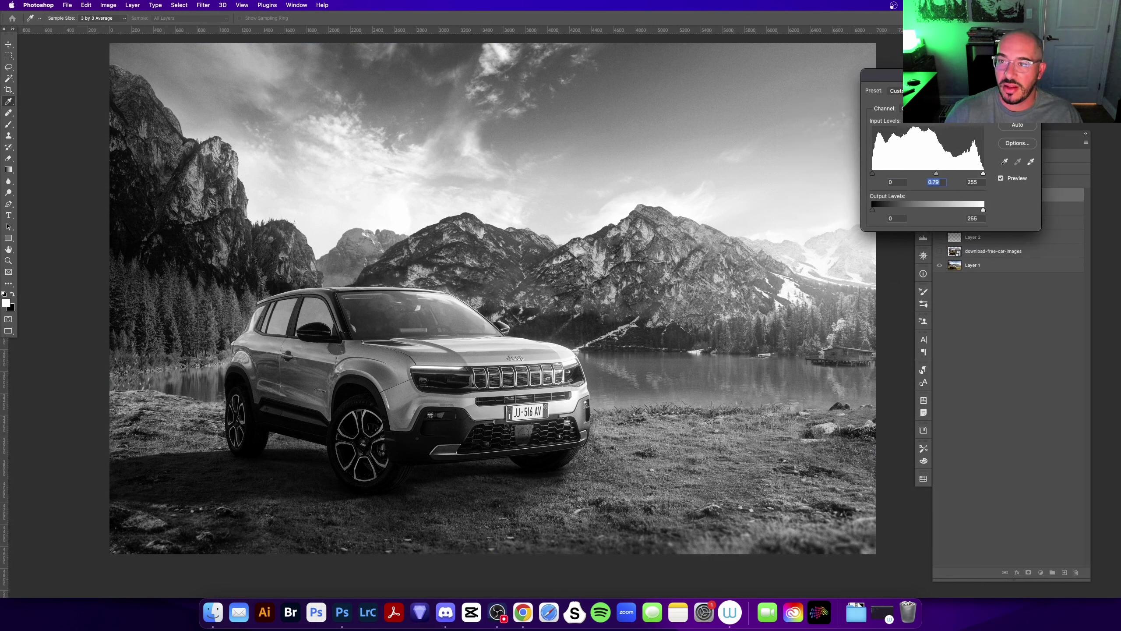
pyautogui.moveTo(1003, 175); pyautogui.dragTo(995, 174)
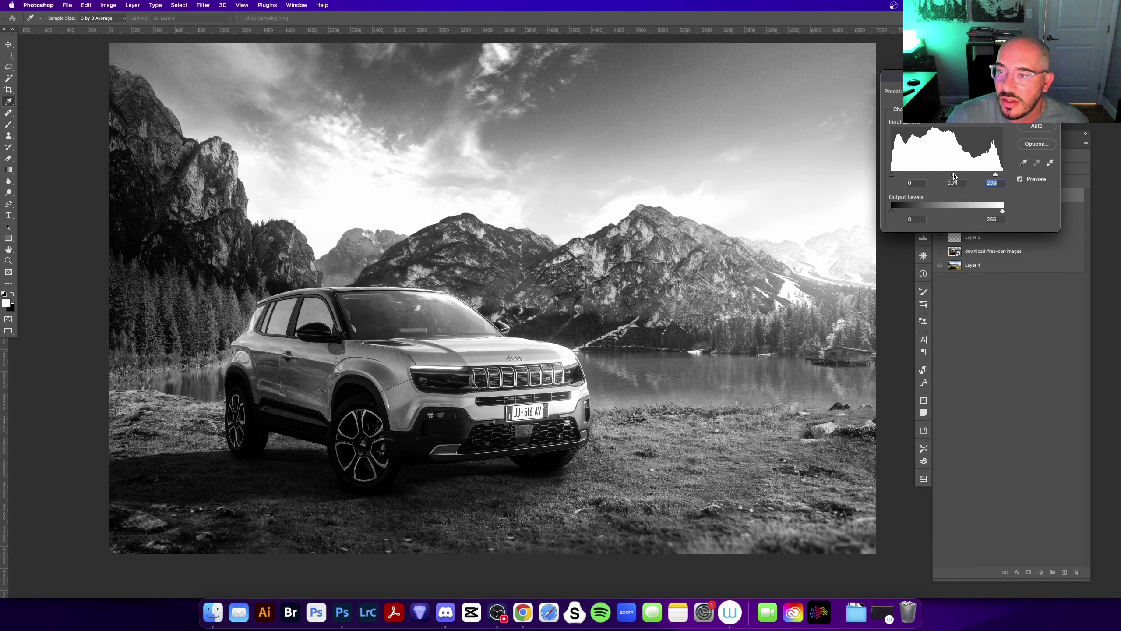
pyautogui.press('Return')
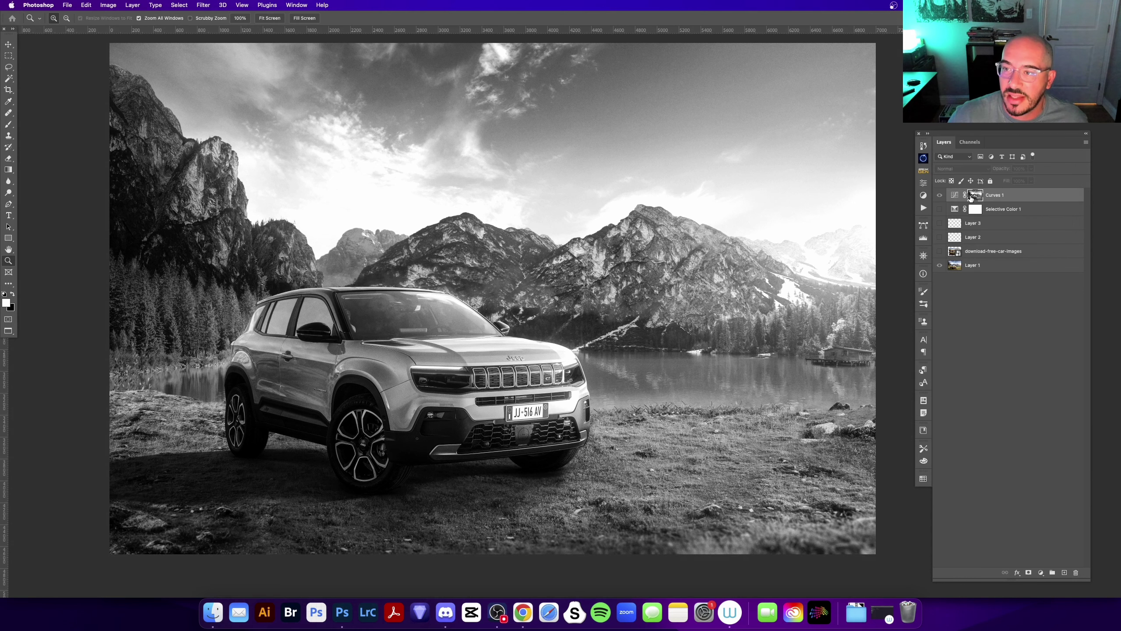
pyautogui.keyDown('alt'); pyautogui.click(974, 194); pyautogui.keyUp('alt')
pyautogui.moveTo(533, 308)
pyautogui.mouseDown()
pyautogui.moveTo(512, 327)
pyautogui.moveTo(524, 309)
pyautogui.mouseUp()
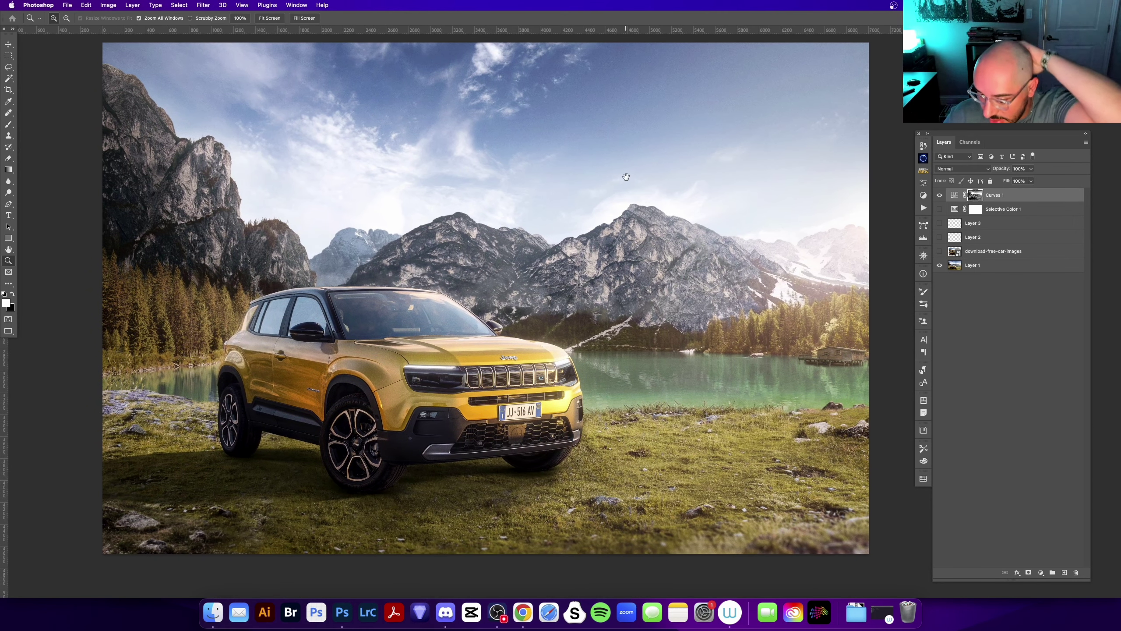
pyautogui.moveTo(626, 176); pyautogui.dragTo(624, 203)
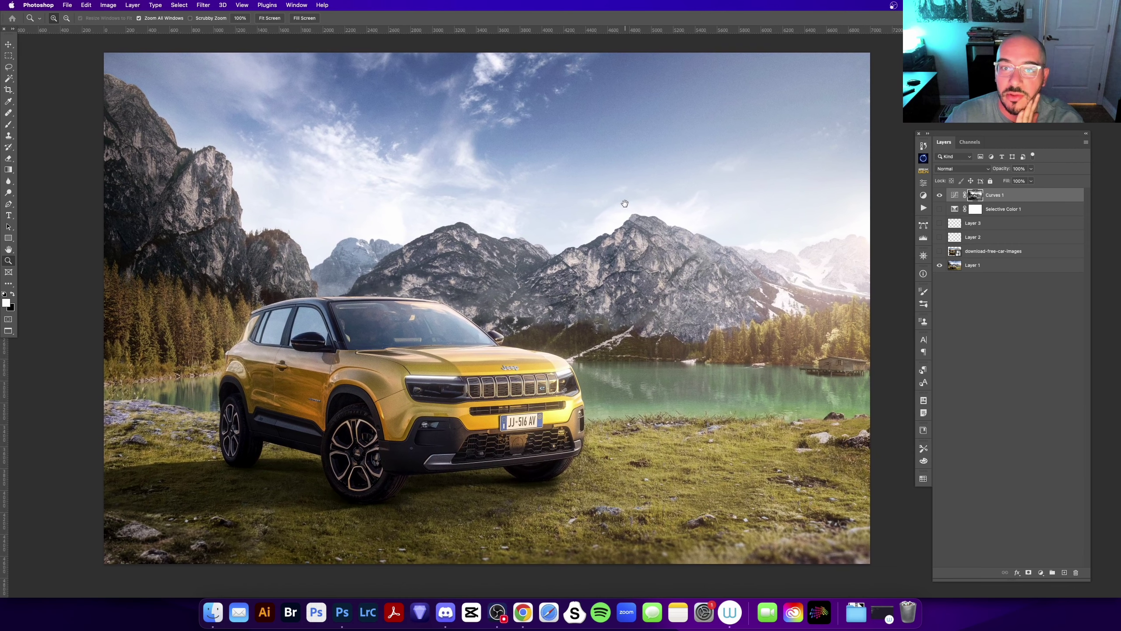
pyautogui.moveTo(615, 233); pyautogui.dragTo(612, 228)
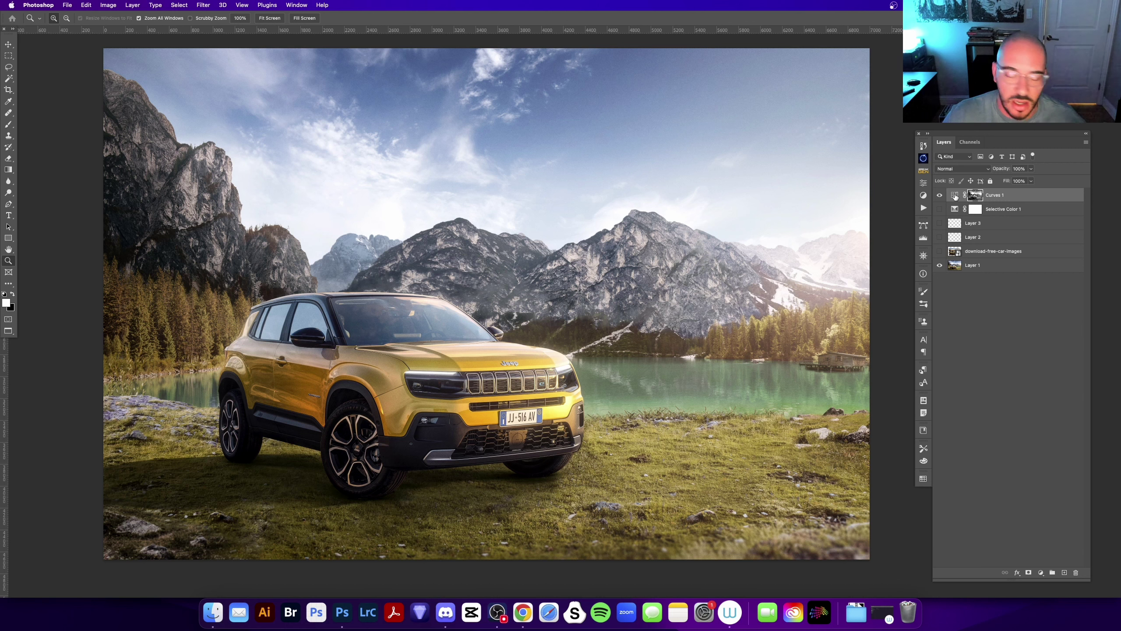
# - Lower a Curves 1 point from about input 147 to 107, then toggle the layer to compare
pyautogui.click(954, 195)
pyautogui.hscroll(2, 493, 322)
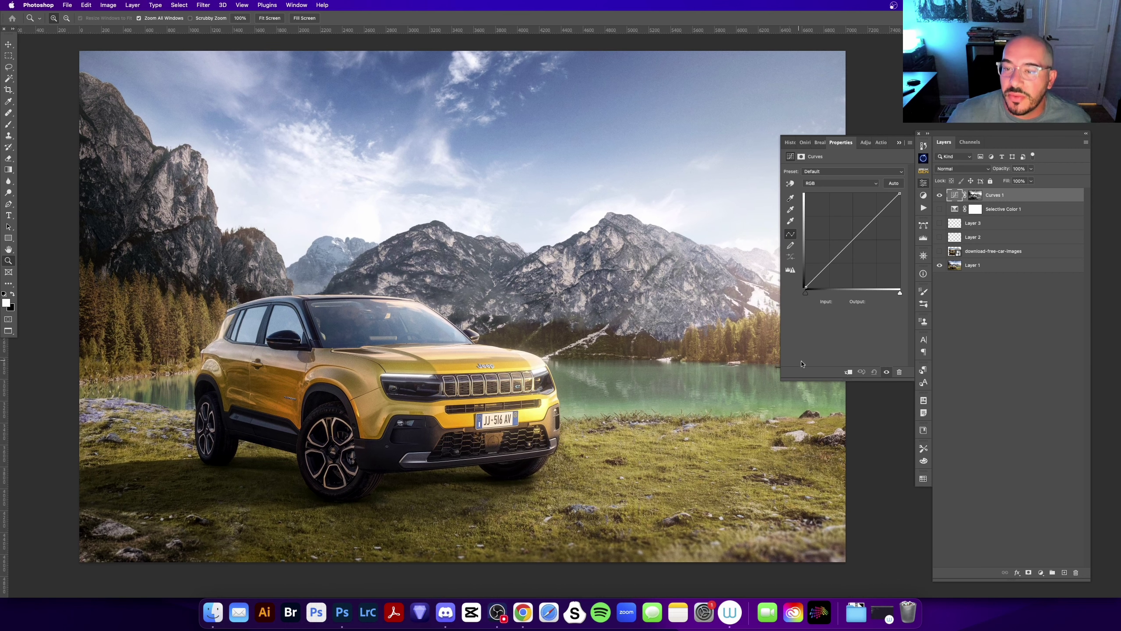
pyautogui.moveTo(787, 382); pyautogui.dragTo(769, 370)
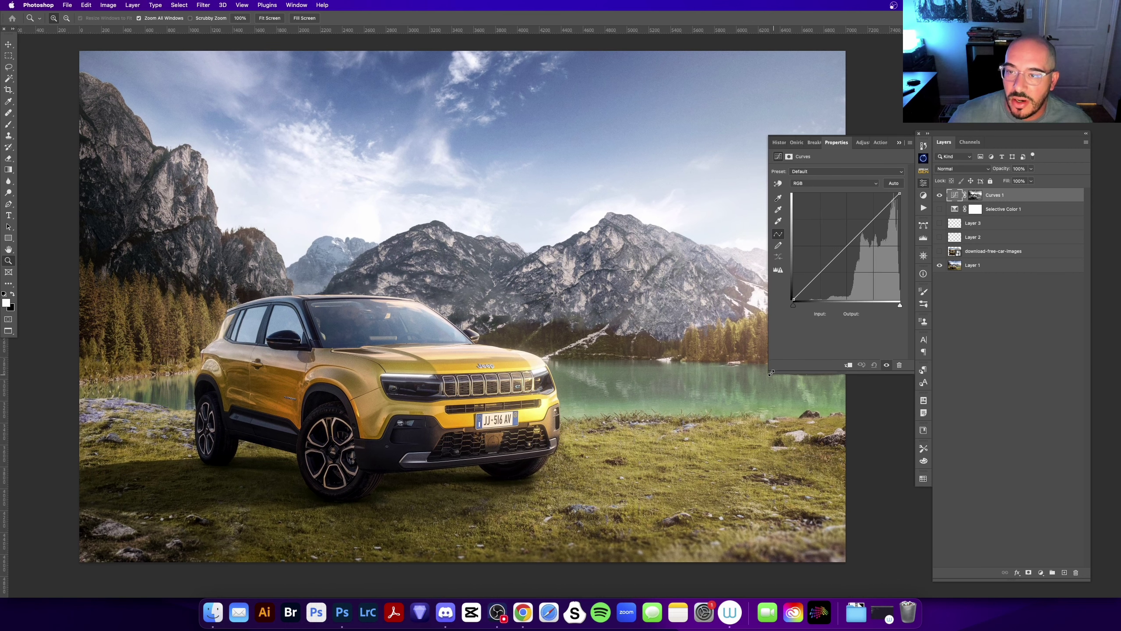
pyautogui.hscroll(-2, 564, 264)
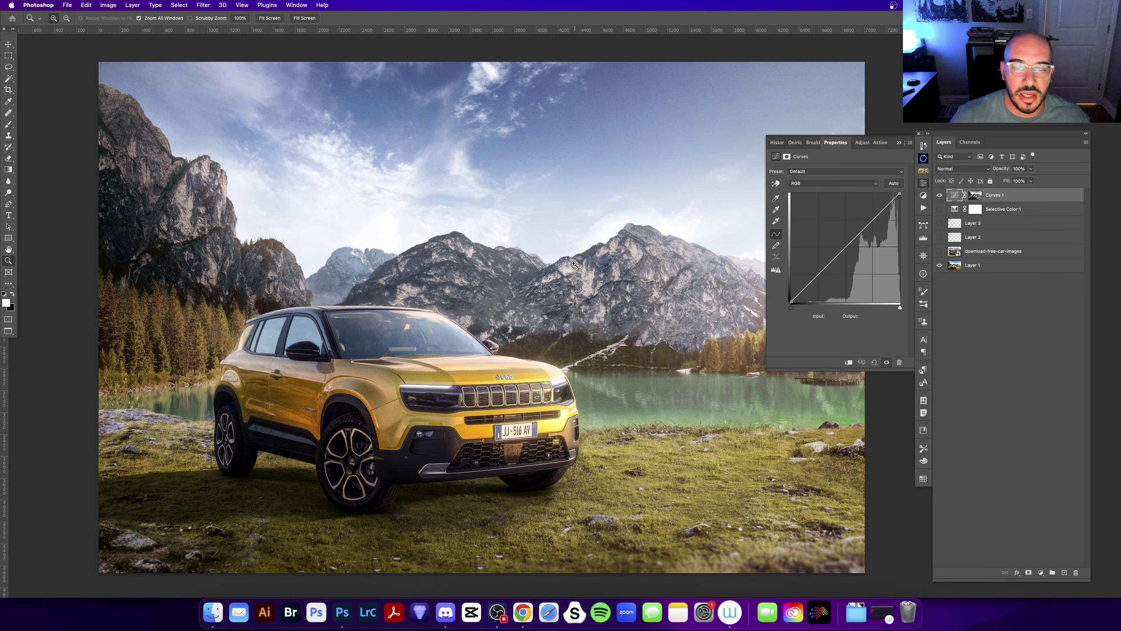
pyautogui.moveTo(840, 252); pyautogui.dragTo(852, 255)
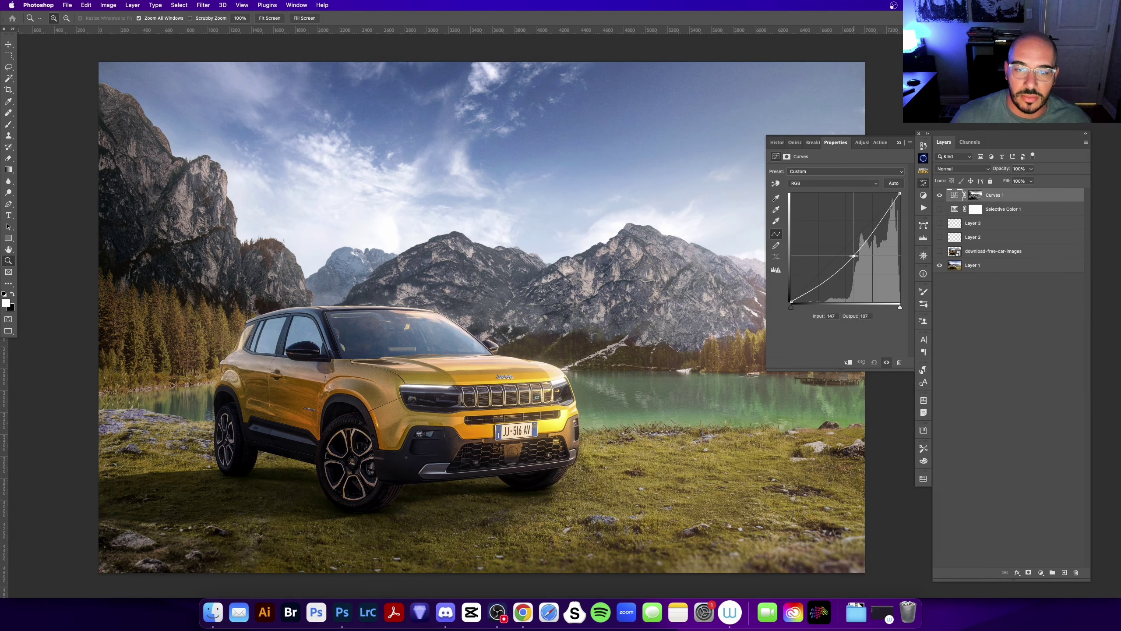
pyautogui.click(899, 143)
pyautogui.scroll(-1, 429, 423)
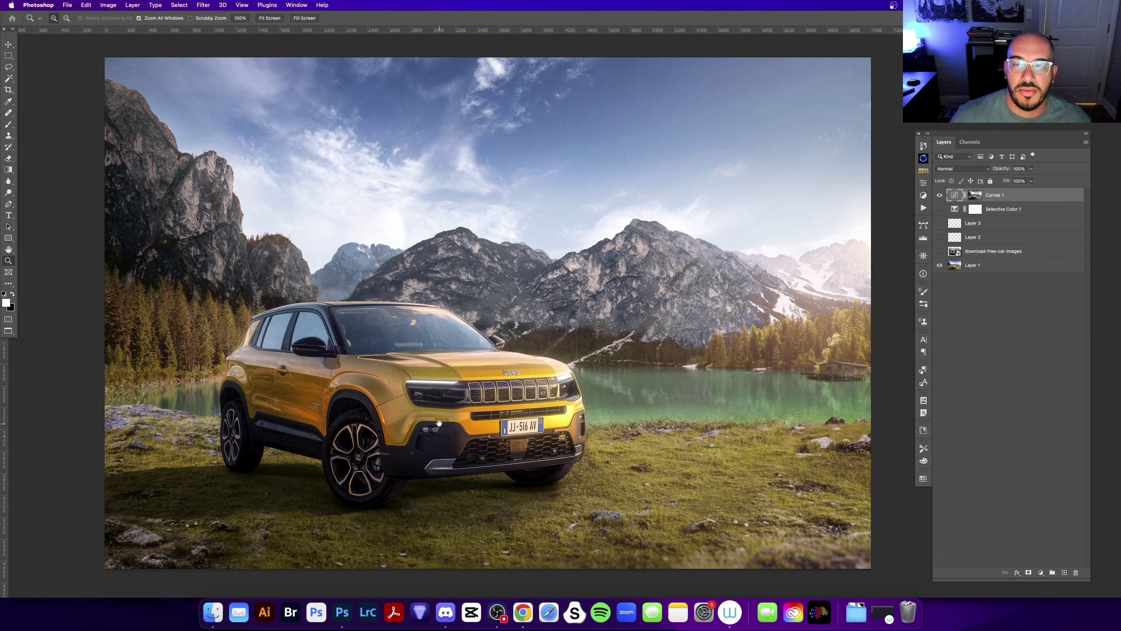
pyautogui.click(943, 197)
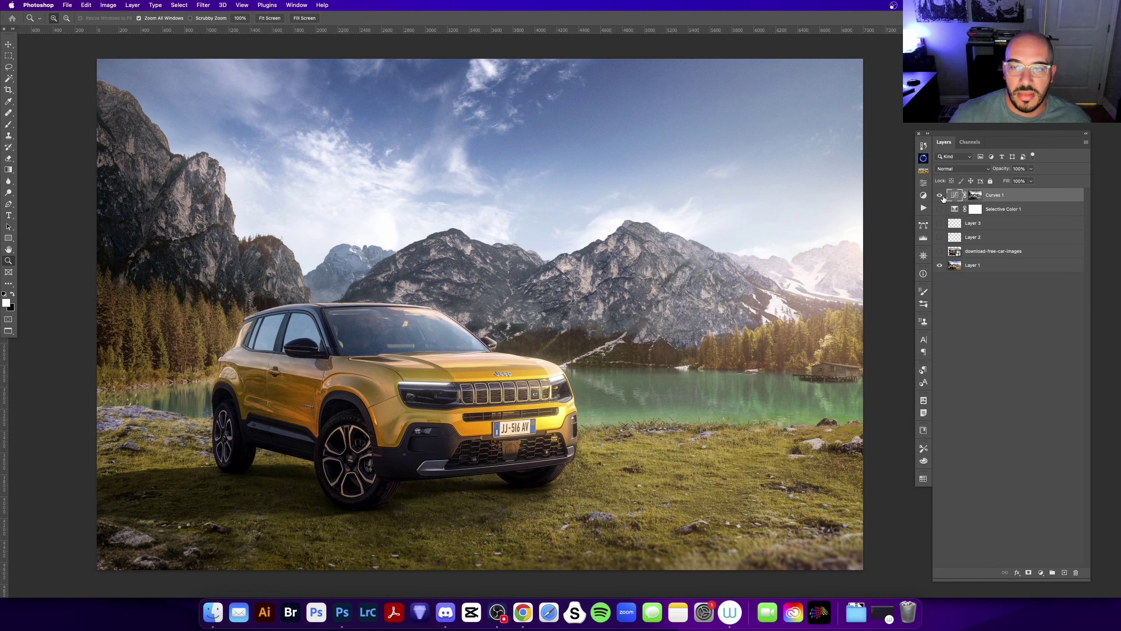
pyautogui.scroll(-1, 825, 274)
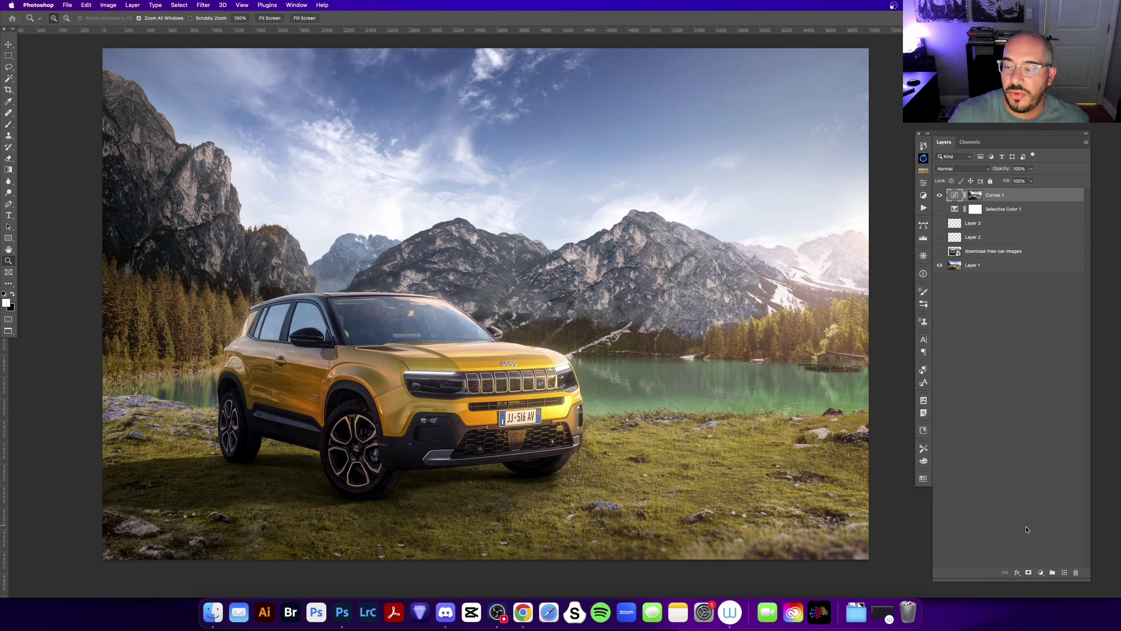
# - Add a Curves 2 adjustment and fill its mask using Image > Apply Image
pyautogui.click(1041, 574)
pyautogui.click(1055, 495)
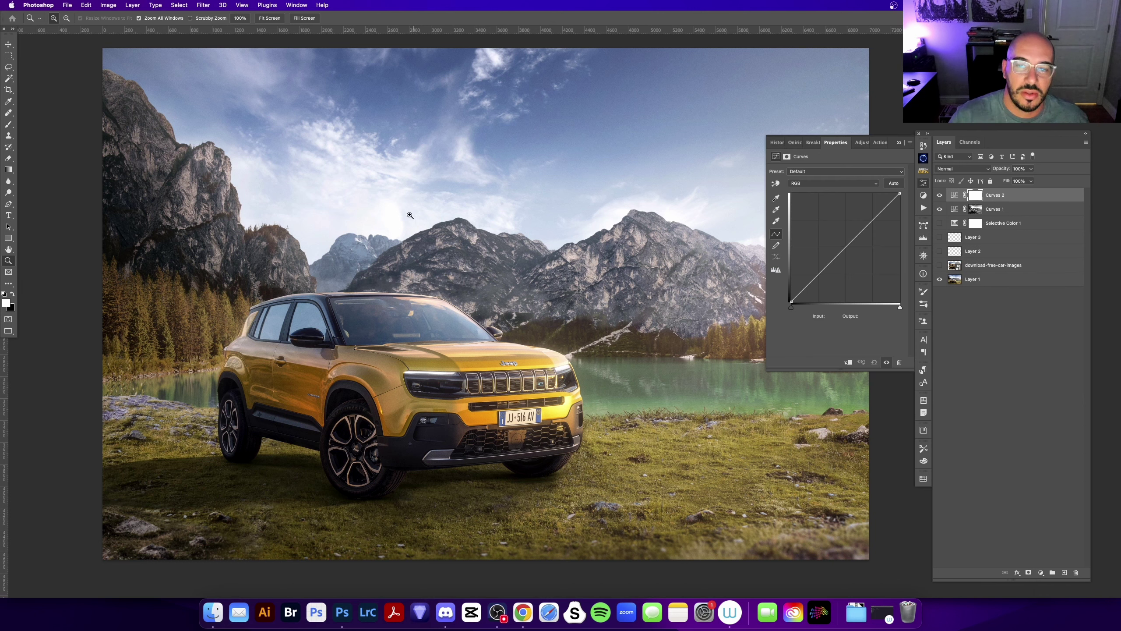
pyautogui.click(975, 195)
pyautogui.click(108, 5)
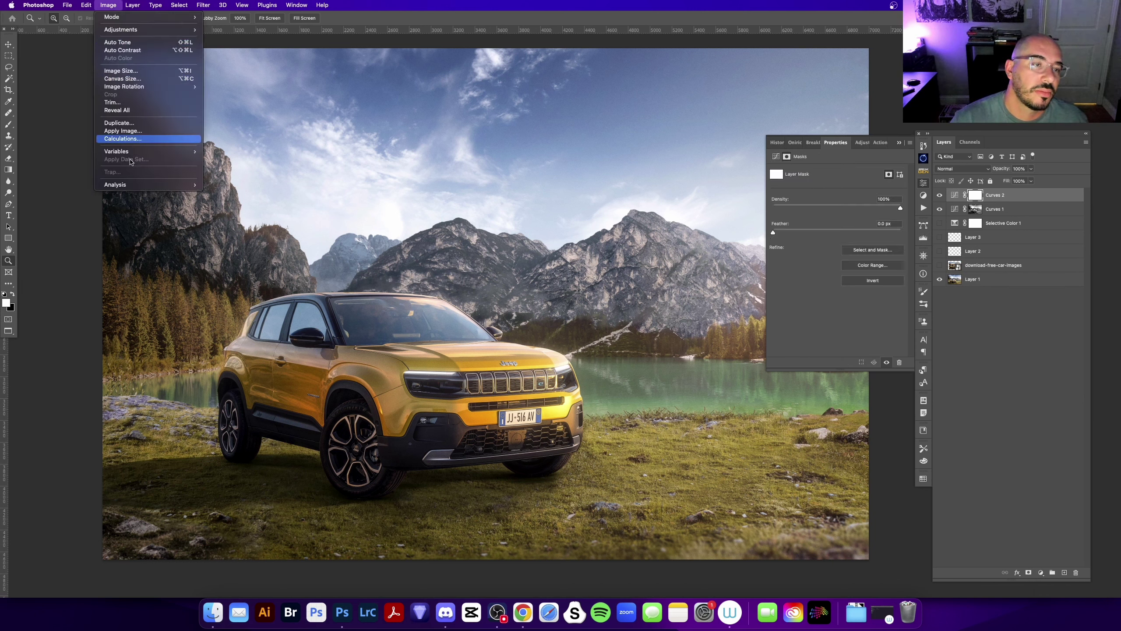
pyautogui.click(123, 131)
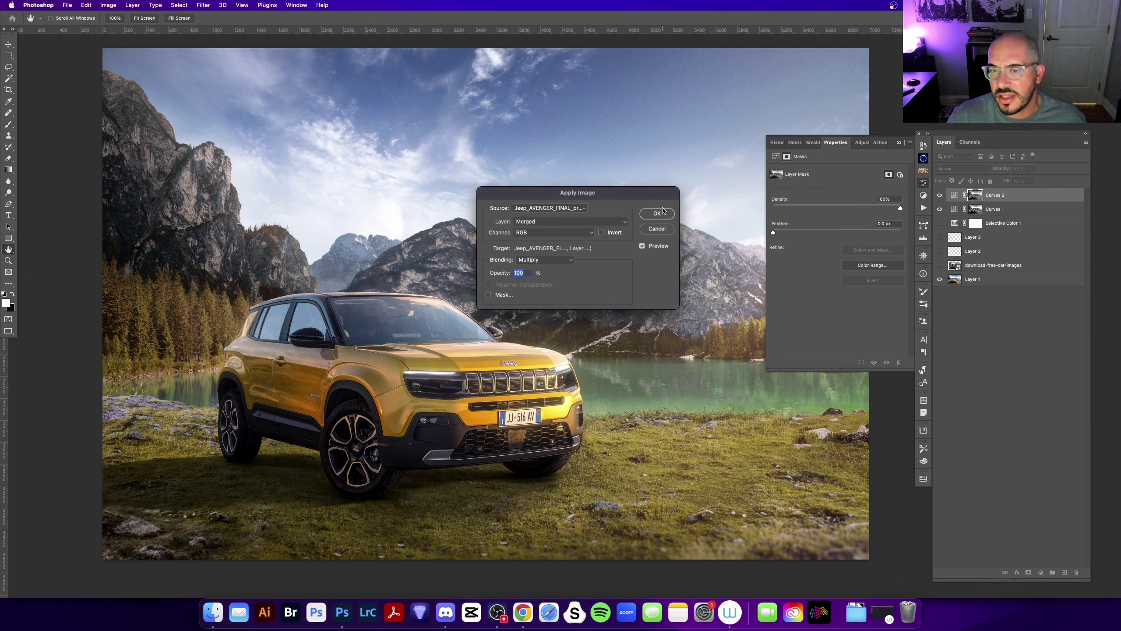
pyautogui.press('Return')
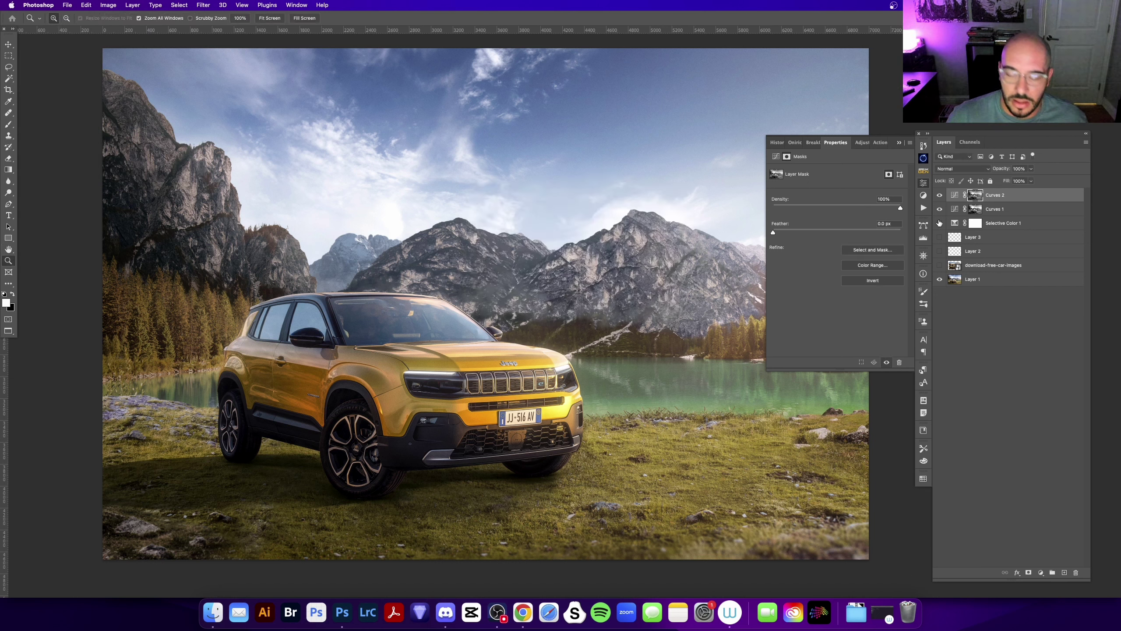
# - Darken the Curves 2 mask with Levels, then raise a midtone curve point to brighten shadows
pyautogui.keyDown('alt'); pyautogui.click(975, 197); pyautogui.keyUp('alt')
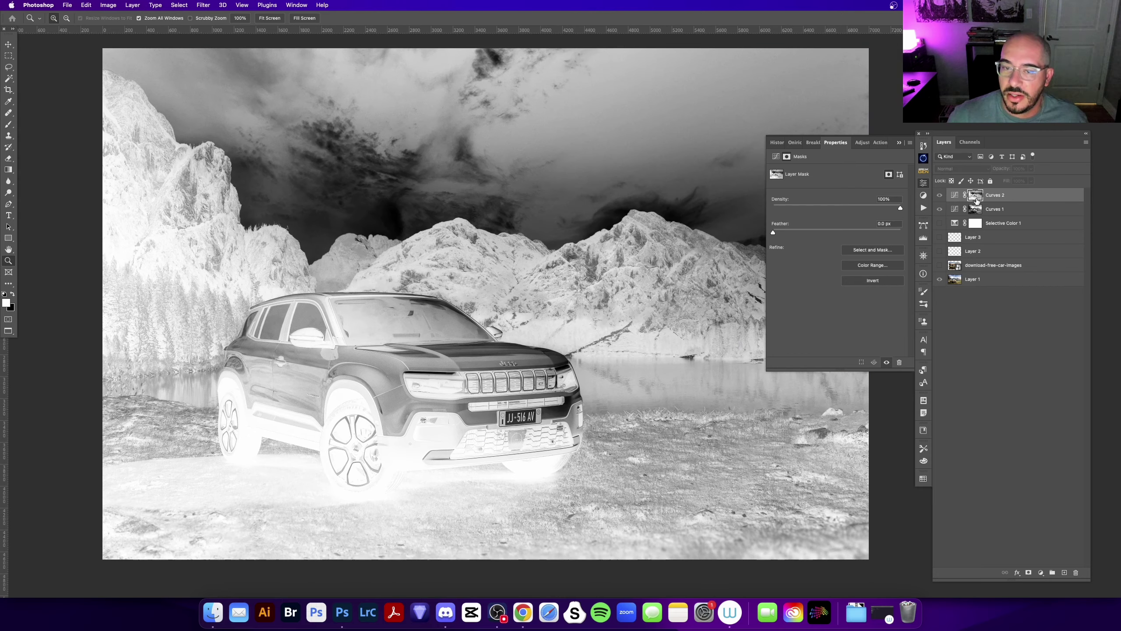
pyautogui.hotkey('ctrl', 'l')
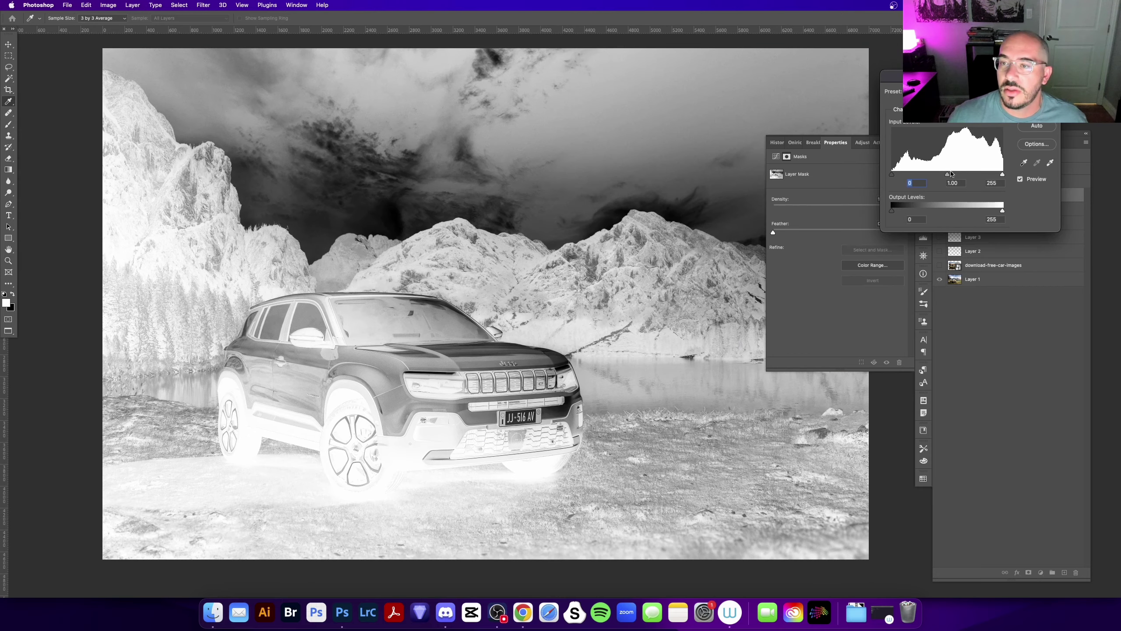
pyautogui.moveTo(951, 173); pyautogui.dragTo(995, 176)
pyautogui.press('Return')
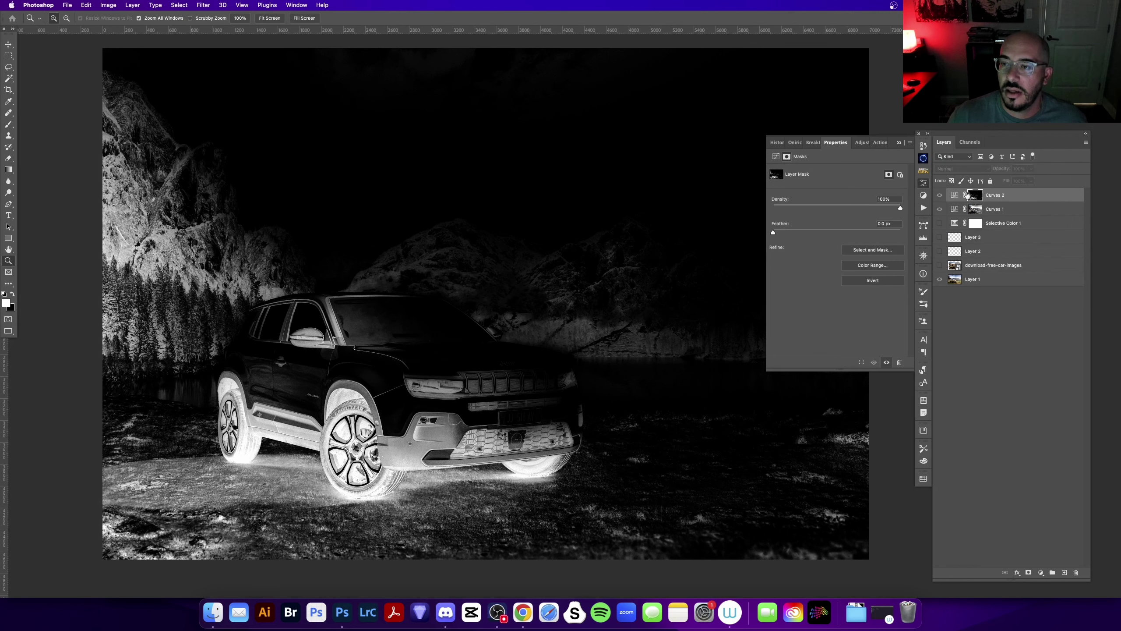
pyautogui.click(955, 195)
pyautogui.moveTo(837, 249); pyautogui.dragTo(833, 248)
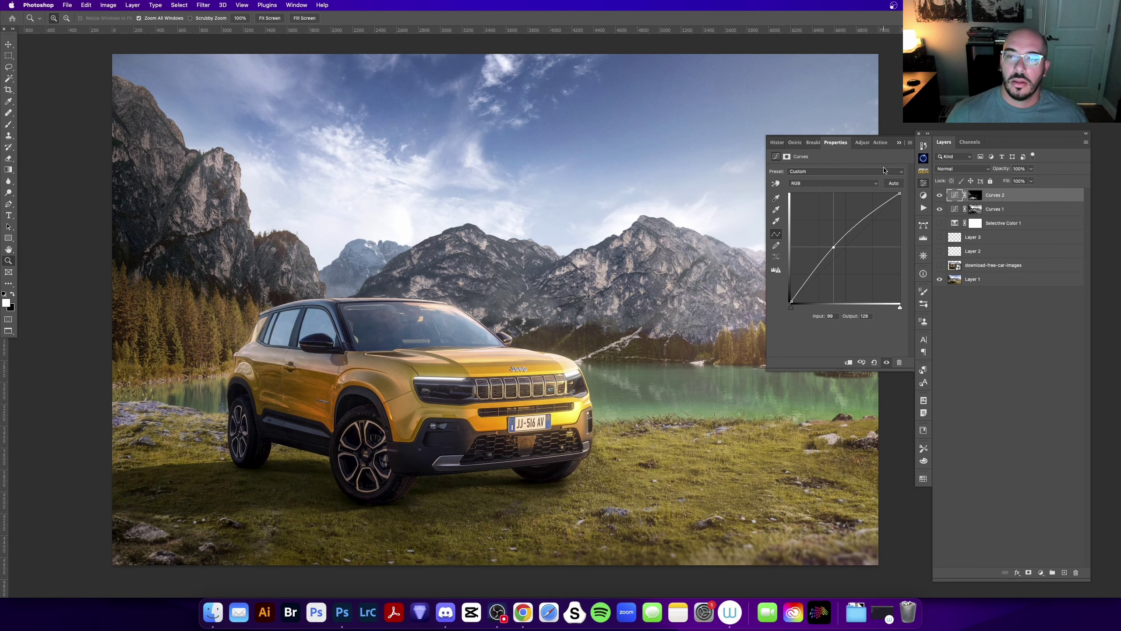
pyautogui.click(899, 143)
pyautogui.keyDown('alt'); pyautogui.click(619, 316); pyautogui.keyUp('alt')
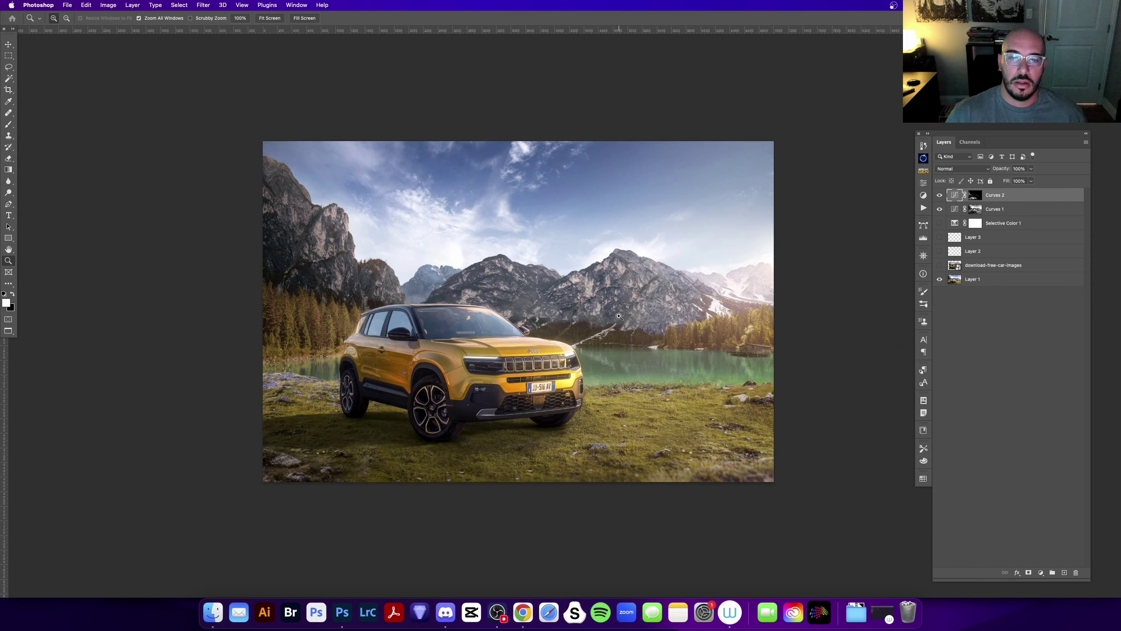
# - Move the download-free-car-images layer to the top, keep it hidden, and hide Curves 1
pyautogui.click(939, 195)
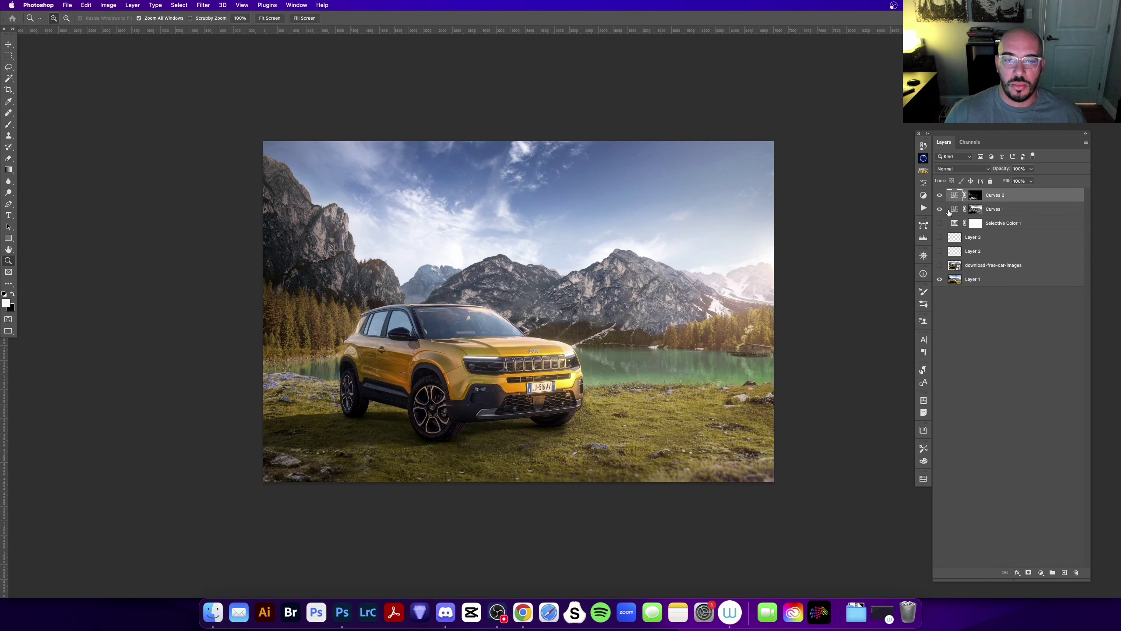
pyautogui.click(975, 267)
pyautogui.moveTo(983, 265); pyautogui.dragTo(971, 195)
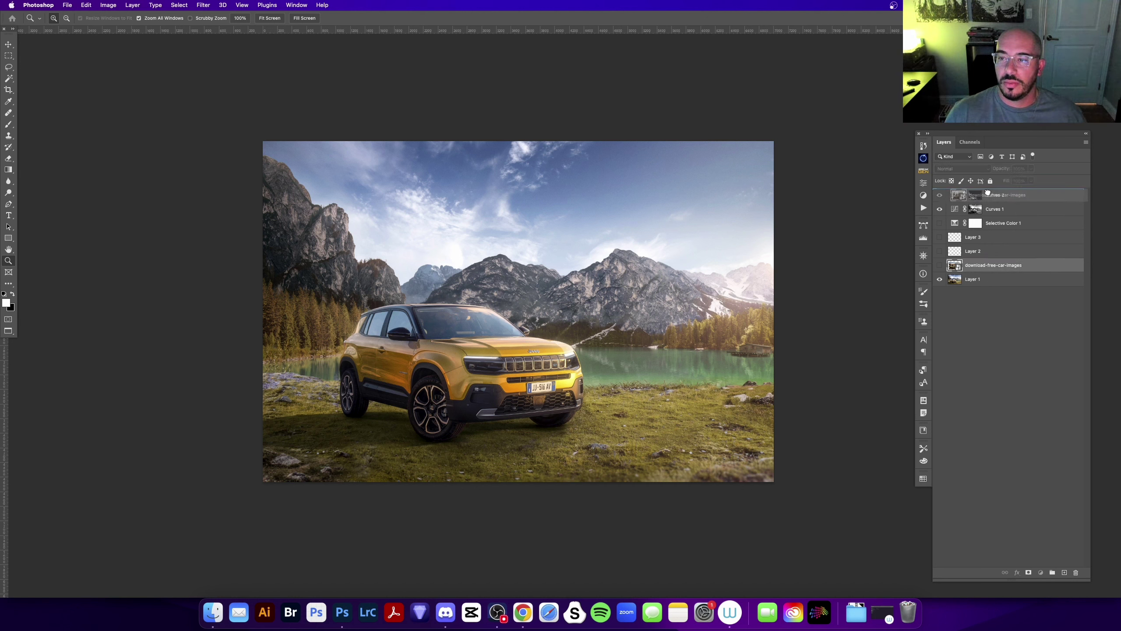
pyautogui.click(939, 194)
pyautogui.click(940, 197)
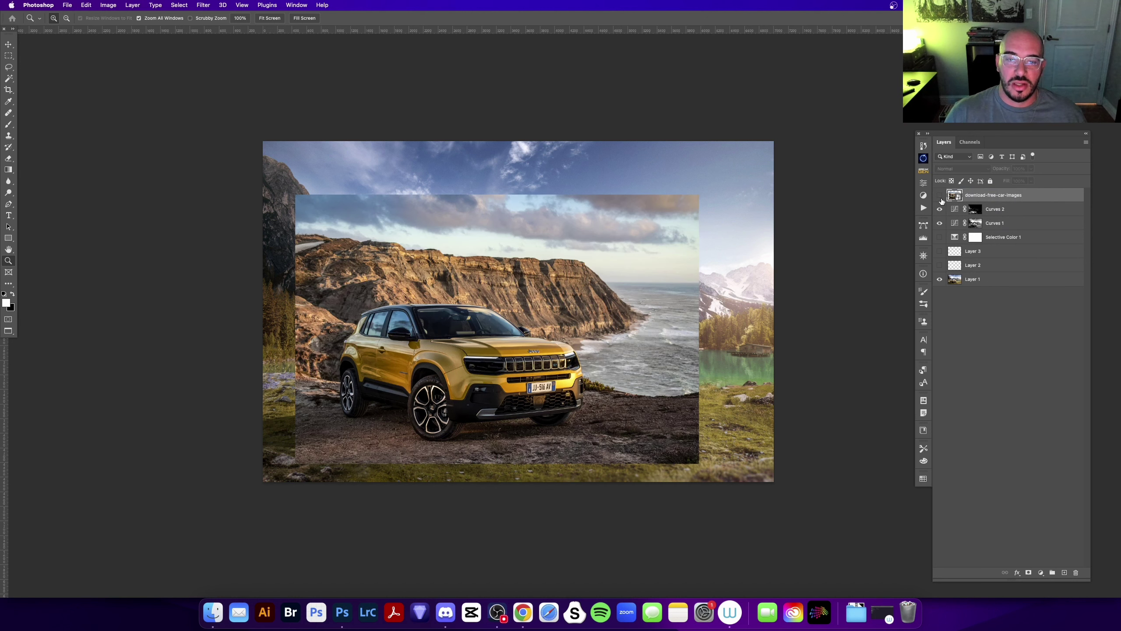
pyautogui.click(941, 223)
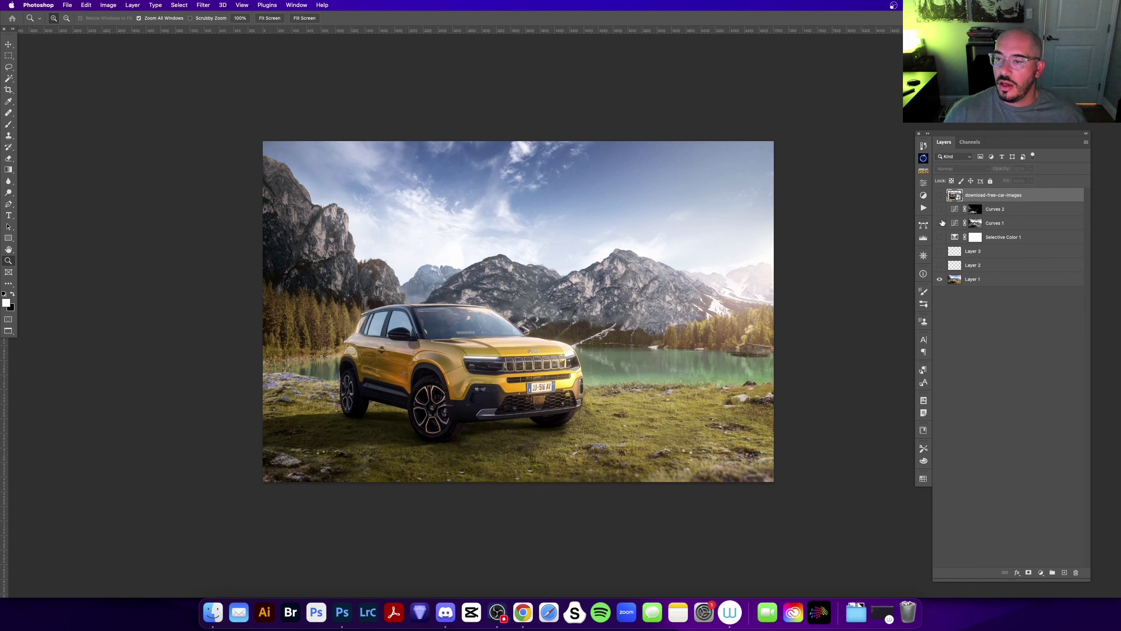
# - Refit the zoom on the scene and close the Jeep document with Cmd+W
pyautogui.click(460, 256)
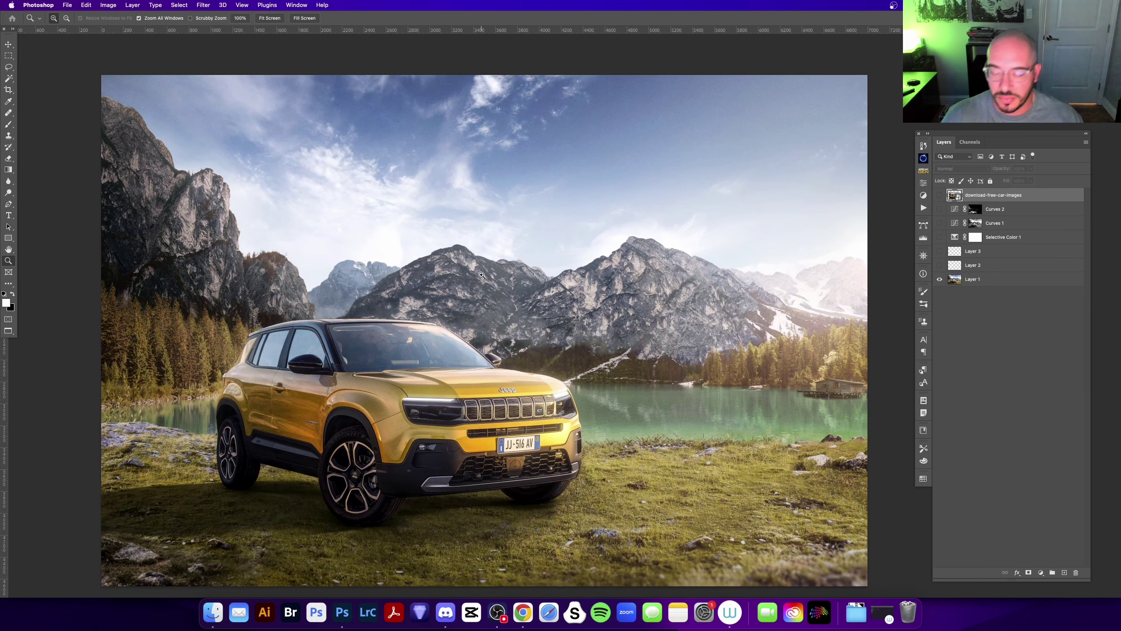
pyautogui.press('super+minus')
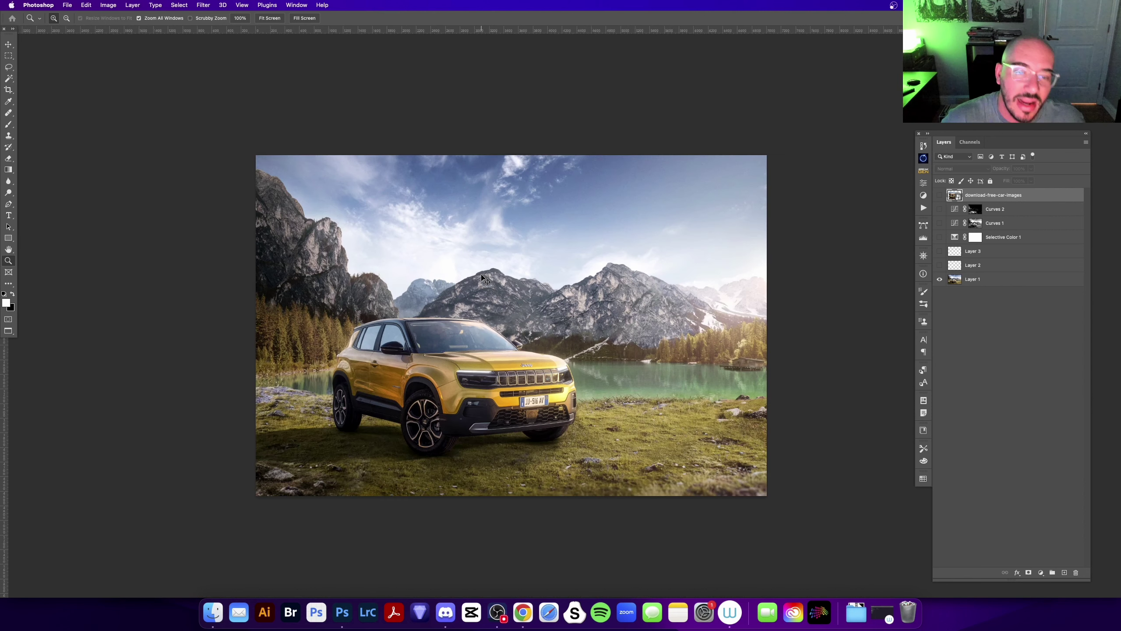
pyautogui.press('super+plus')
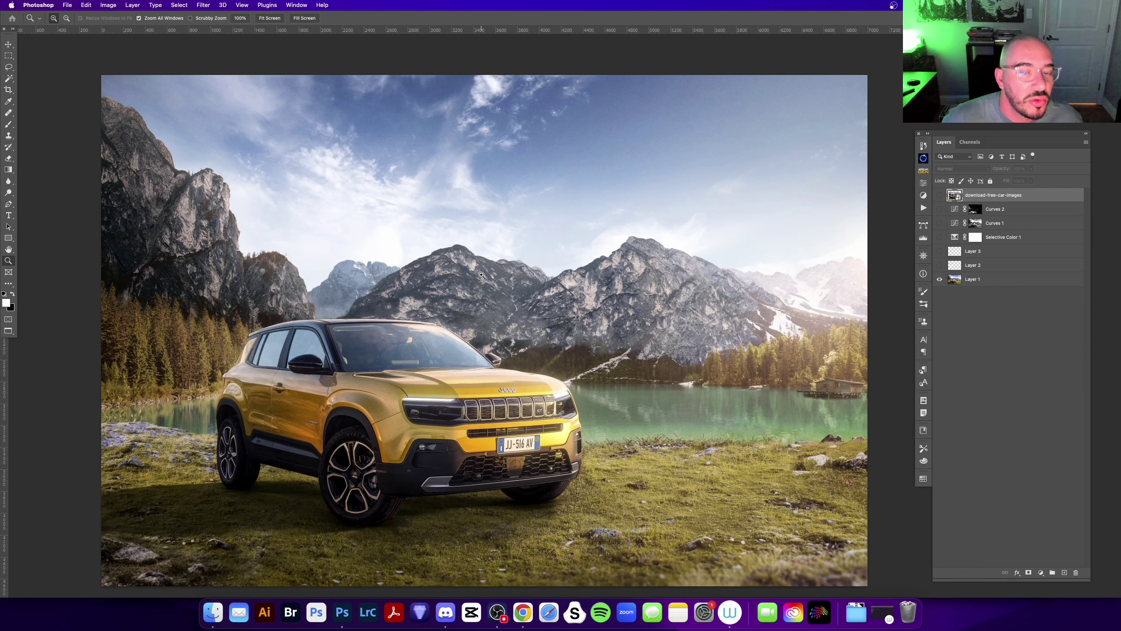
pyautogui.scroll(-2, 602, 223)
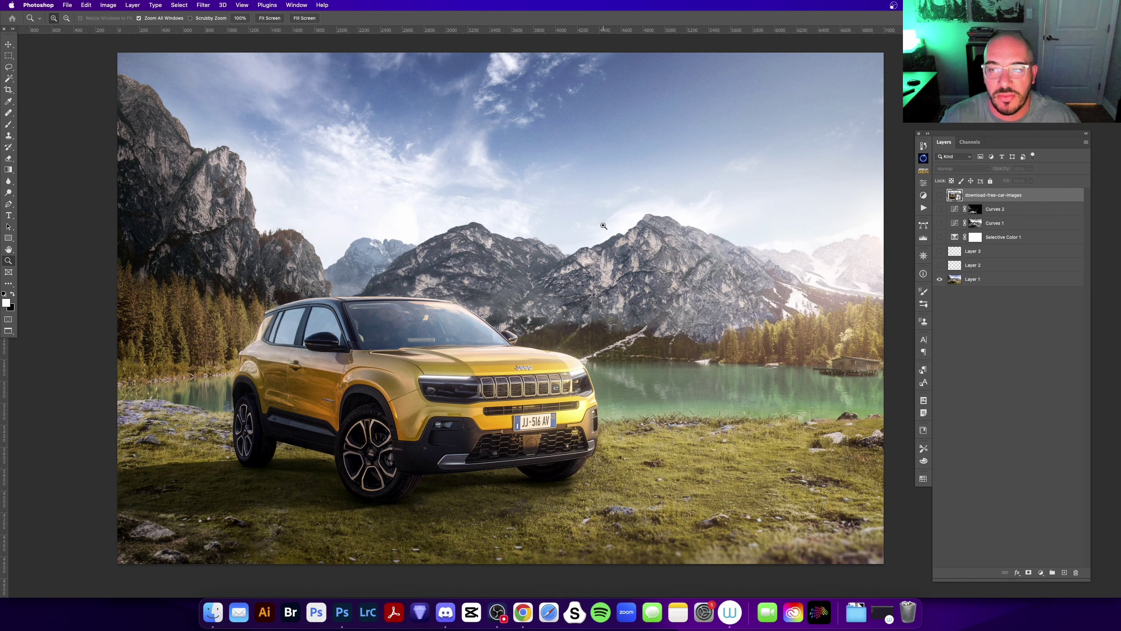
pyautogui.press('super+w')
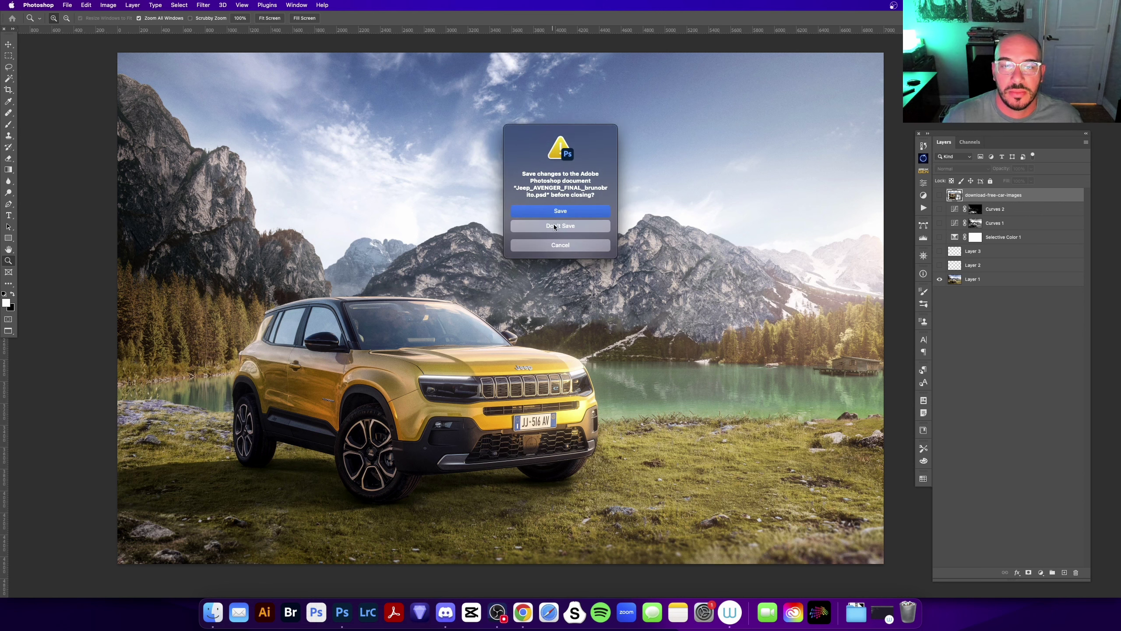
# - Close the Jeep composite without saving and the airplane file, then add Layer 1 above Background
pyautogui.click(560, 241)
pyautogui.press('super+w')
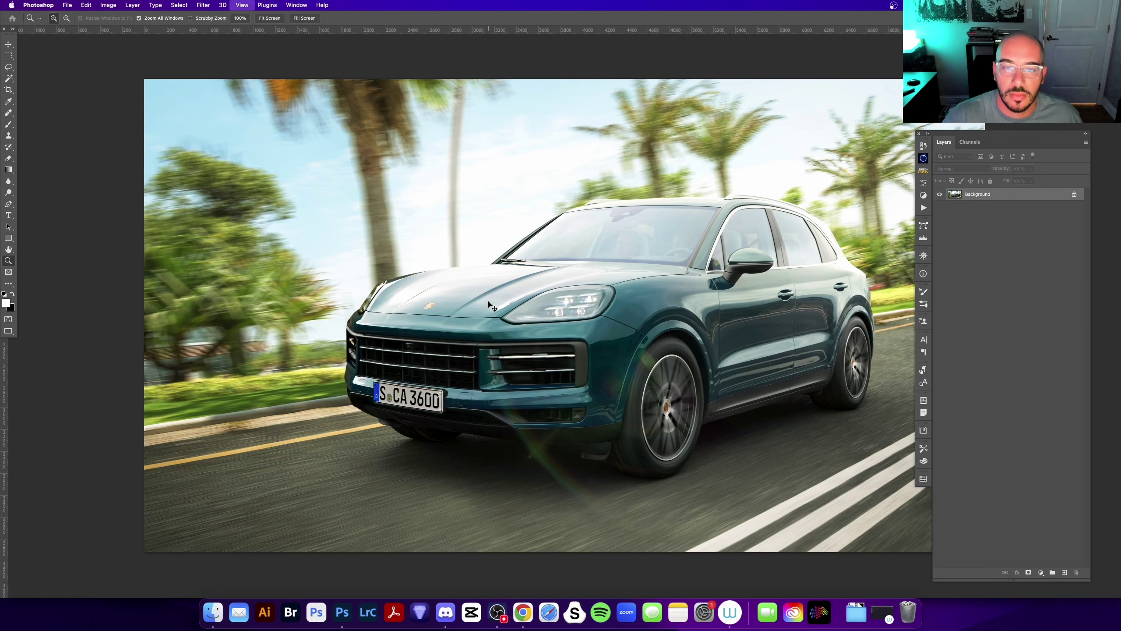
pyautogui.moveTo(544, 278); pyautogui.dragTo(522, 270)
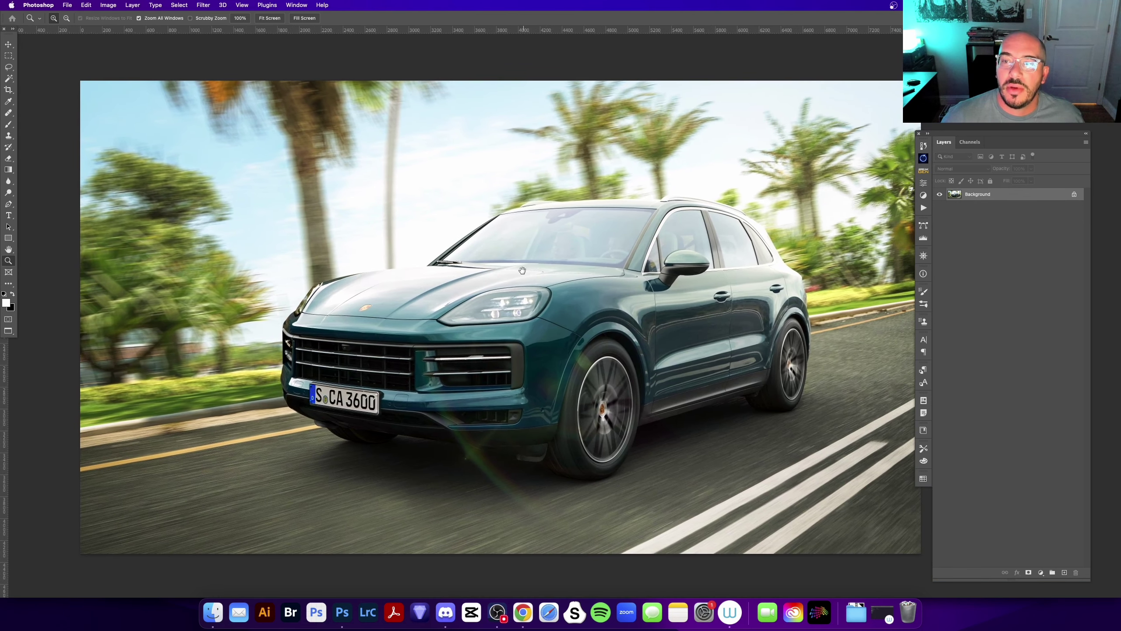
pyautogui.click(1064, 572)
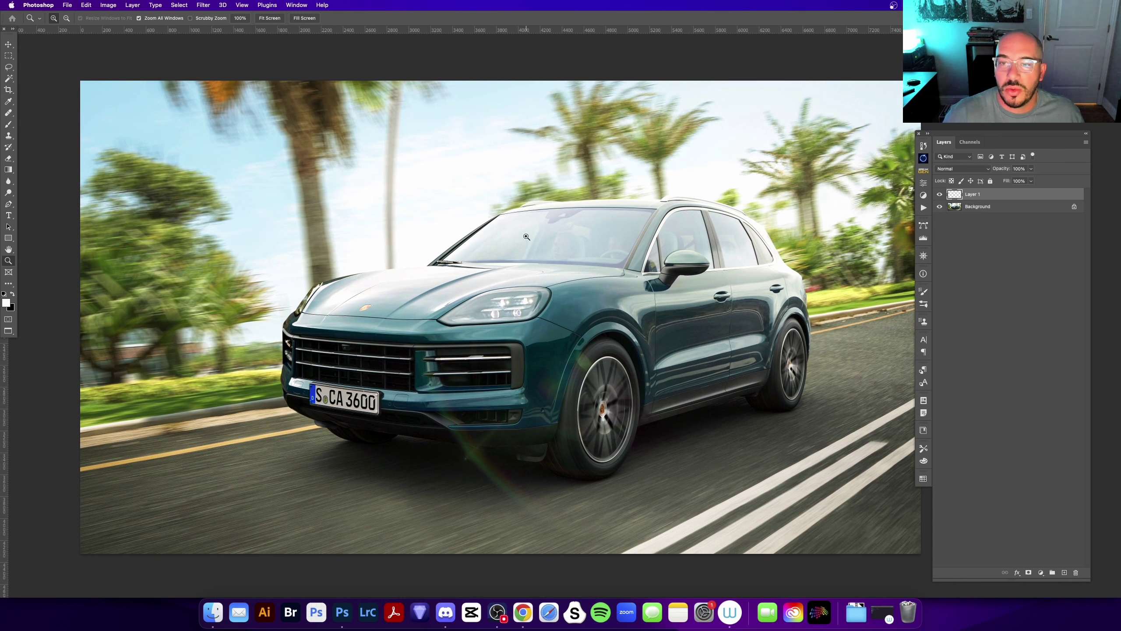
pyautogui.moveTo(576, 208); pyautogui.dragTo(549, 209)
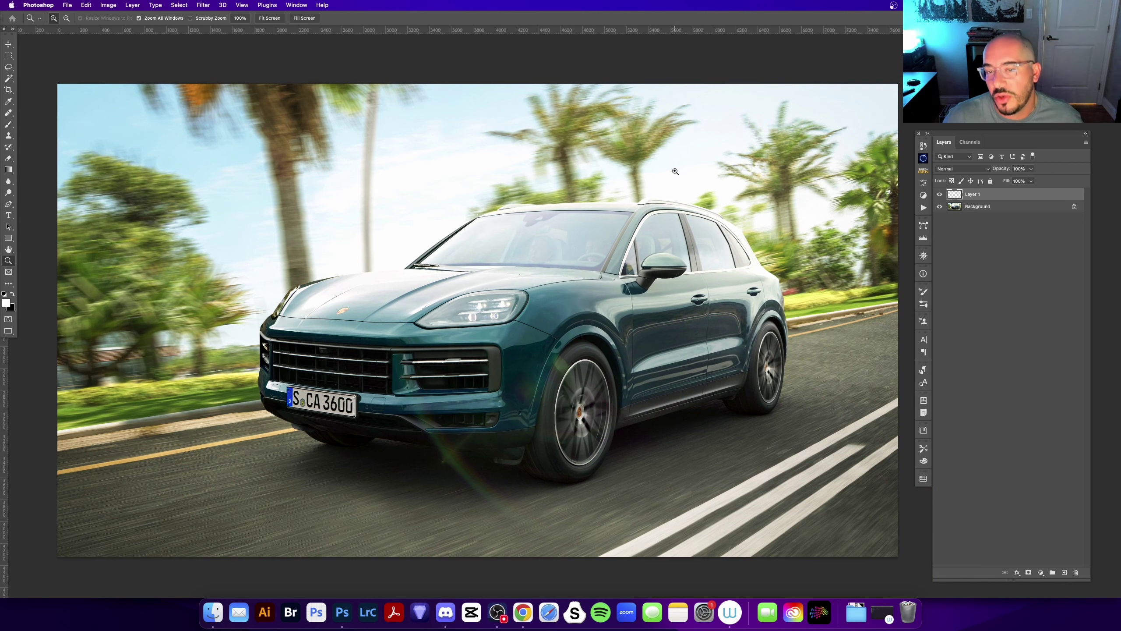
# - Zoom in on the Porsche's front bumper and pan around the dark underside and blurred front wheel
pyautogui.click(264, 380)
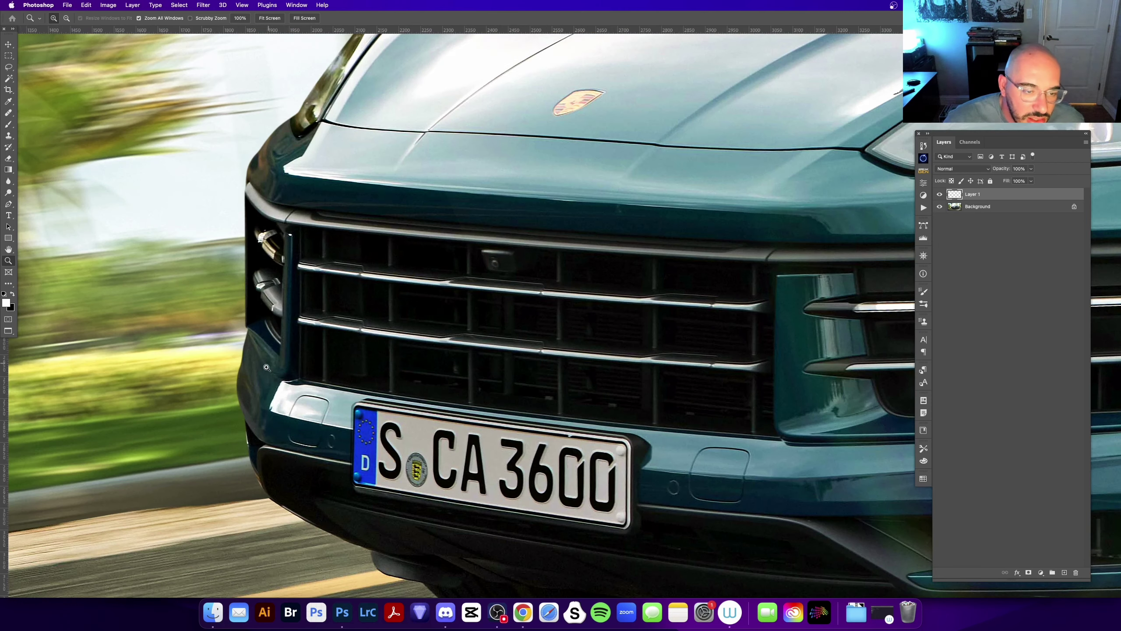
pyautogui.moveTo(300, 456); pyautogui.dragTo(278, 339)
pyautogui.scroll(2, 366, 389)
pyautogui.scroll(2, 675, 423)
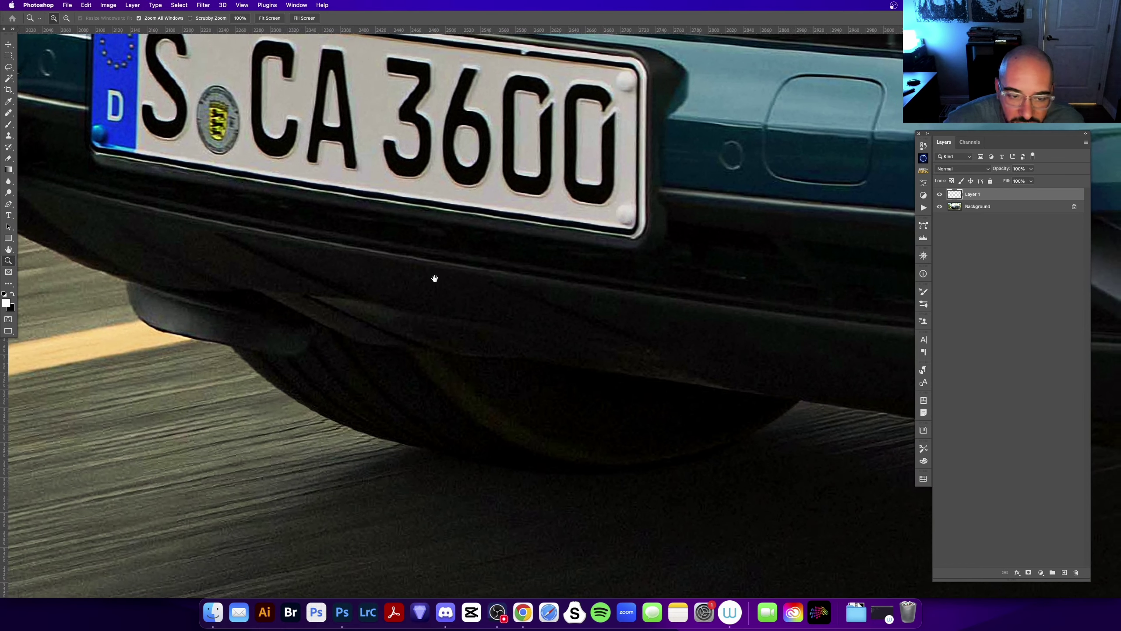
pyautogui.scroll(2, 436, 278)
pyautogui.moveTo(701, 408)
pyautogui.mouseDown()
pyautogui.moveTo(653, 418)
pyautogui.moveTo(205, 283)
pyautogui.mouseUp()
pyautogui.moveTo(736, 363); pyautogui.dragTo(282, 278)
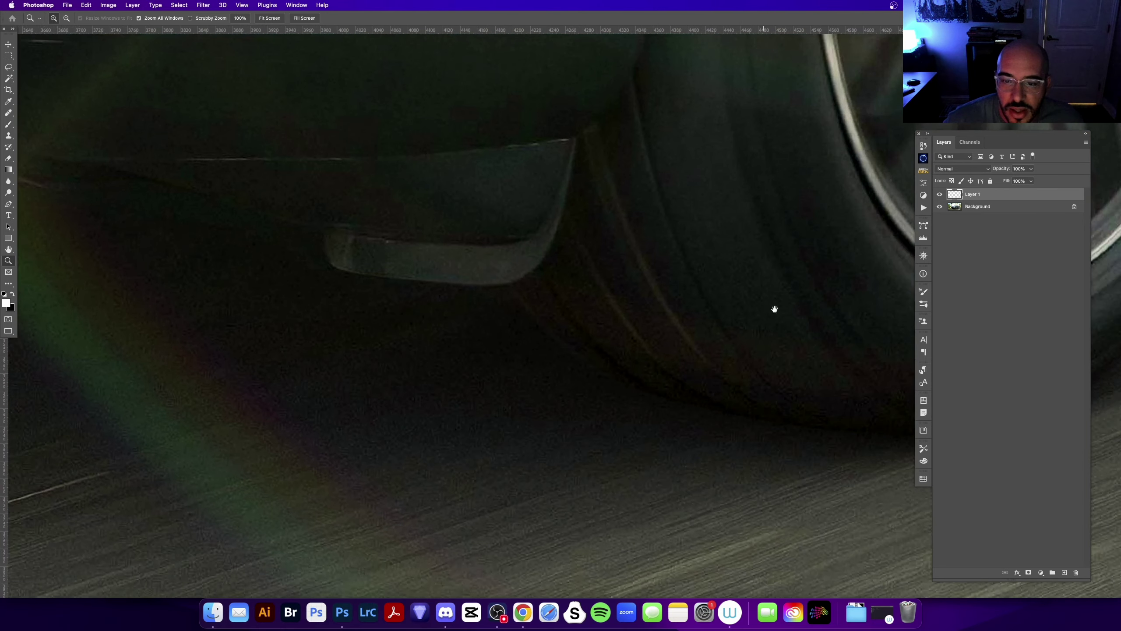
pyautogui.moveTo(774, 309); pyautogui.dragTo(242, 318)
pyautogui.moveTo(556, 218); pyautogui.dragTo(425, 341)
pyautogui.hscroll(3, 425, 341)
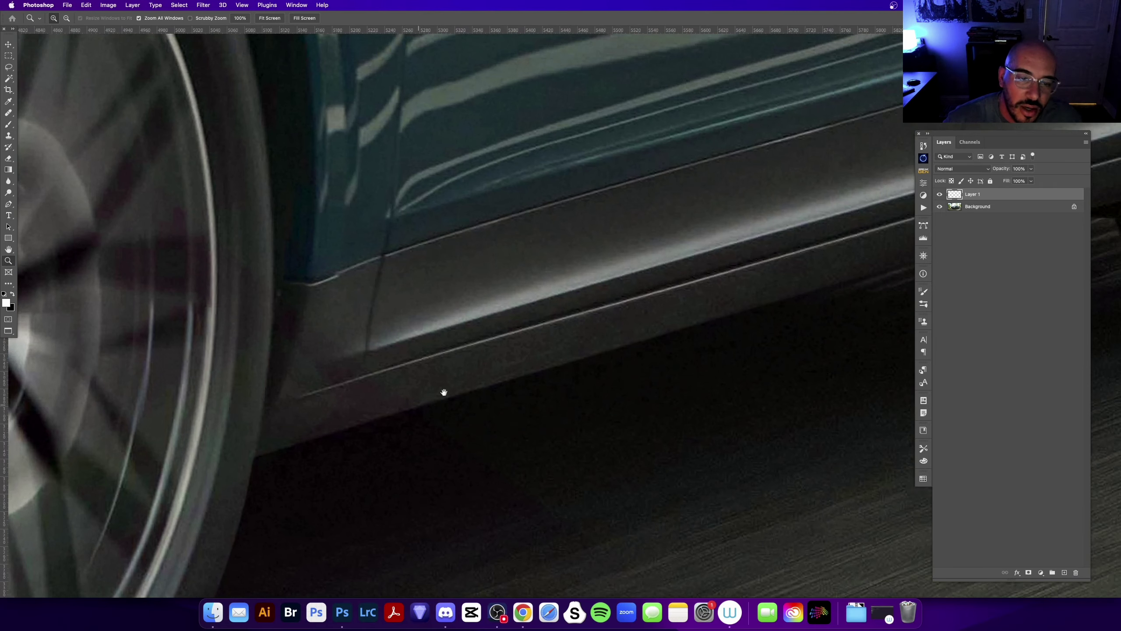
pyautogui.hscroll(5, 443, 392)
pyautogui.hscroll(3, 212, 388)
pyautogui.hscroll(3, 543, 308)
pyautogui.scroll(2, 529, 255)
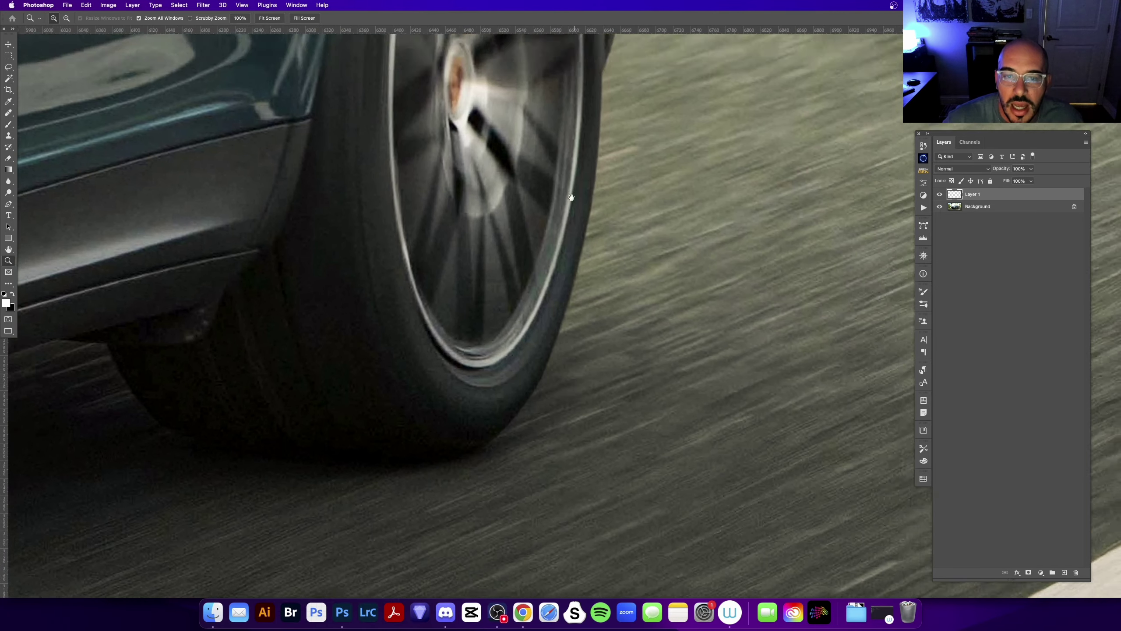
pyautogui.scroll(5, 530, 248)
pyautogui.scroll(5, 531, 234)
pyautogui.scroll(5, 535, 217)
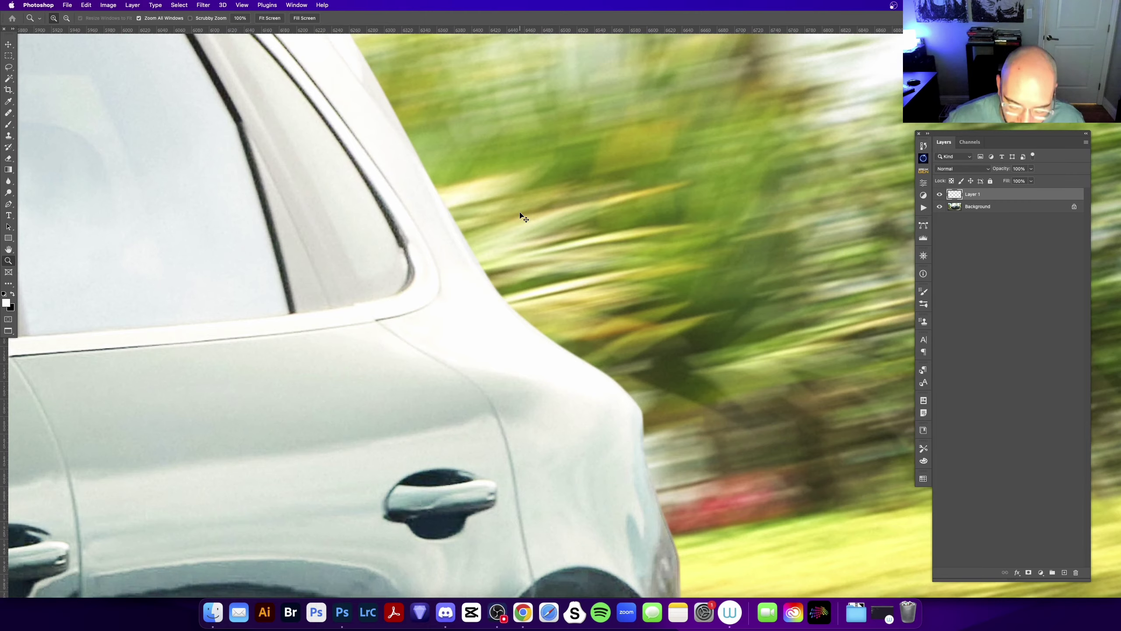
pyautogui.scroll(-3, 525, 217)
pyautogui.scroll(-3, 525, 217)
pyautogui.scroll(-2, 720, 371)
pyautogui.hscroll(-1, 719, 371)
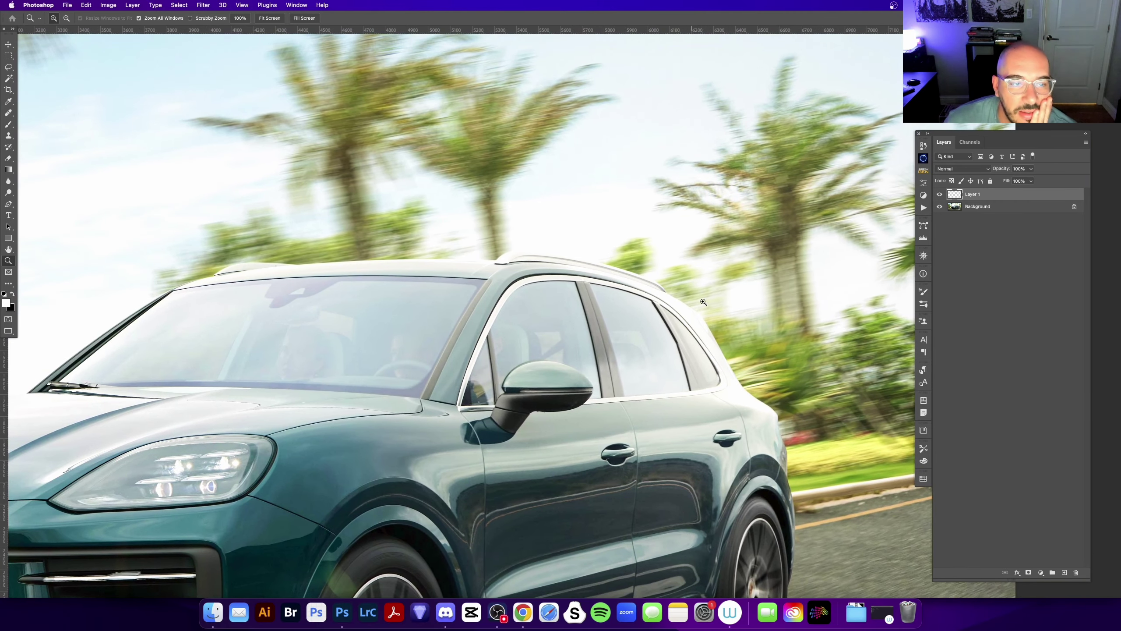
pyautogui.scroll(2, 553, 247)
pyautogui.scroll(2, 566, 243)
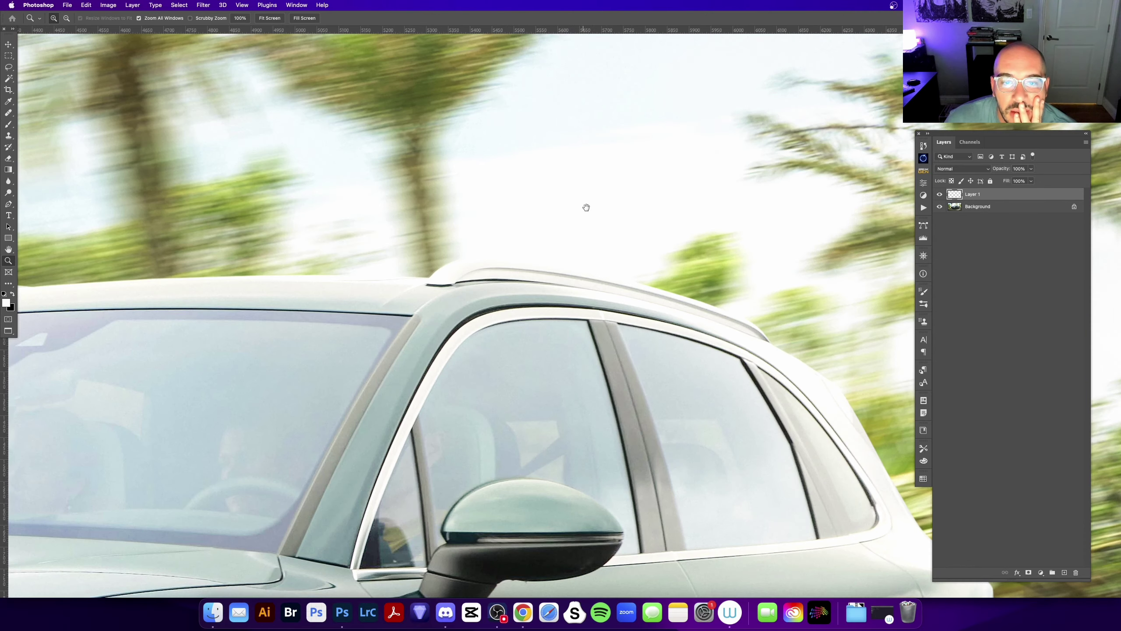
pyautogui.scroll(1, 586, 205)
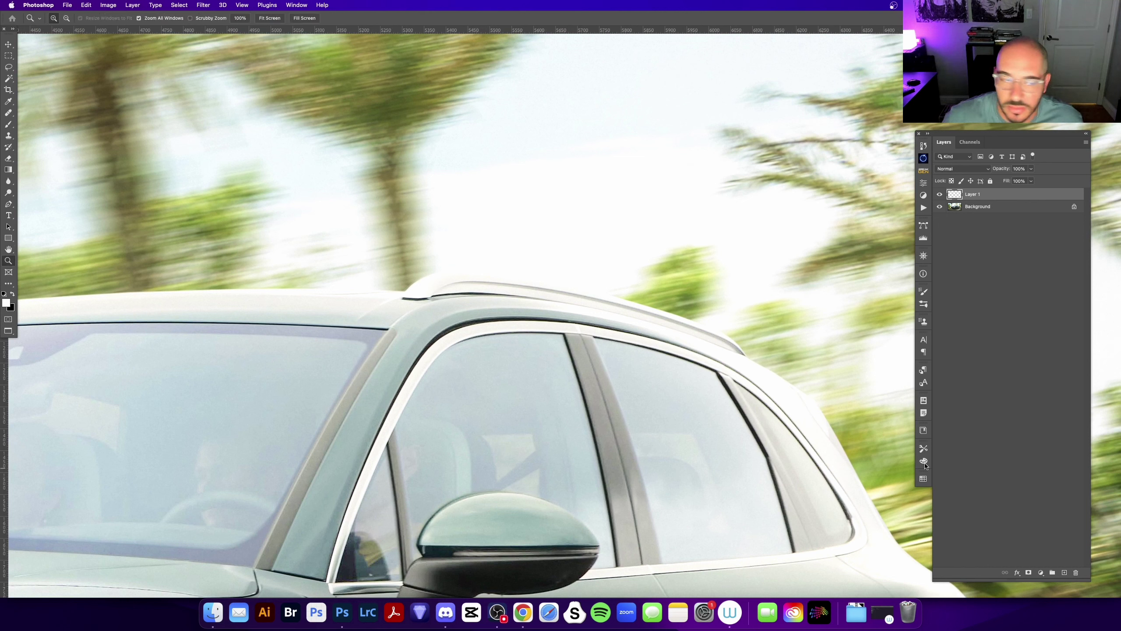
pyautogui.press('x')
pyautogui.press('b')
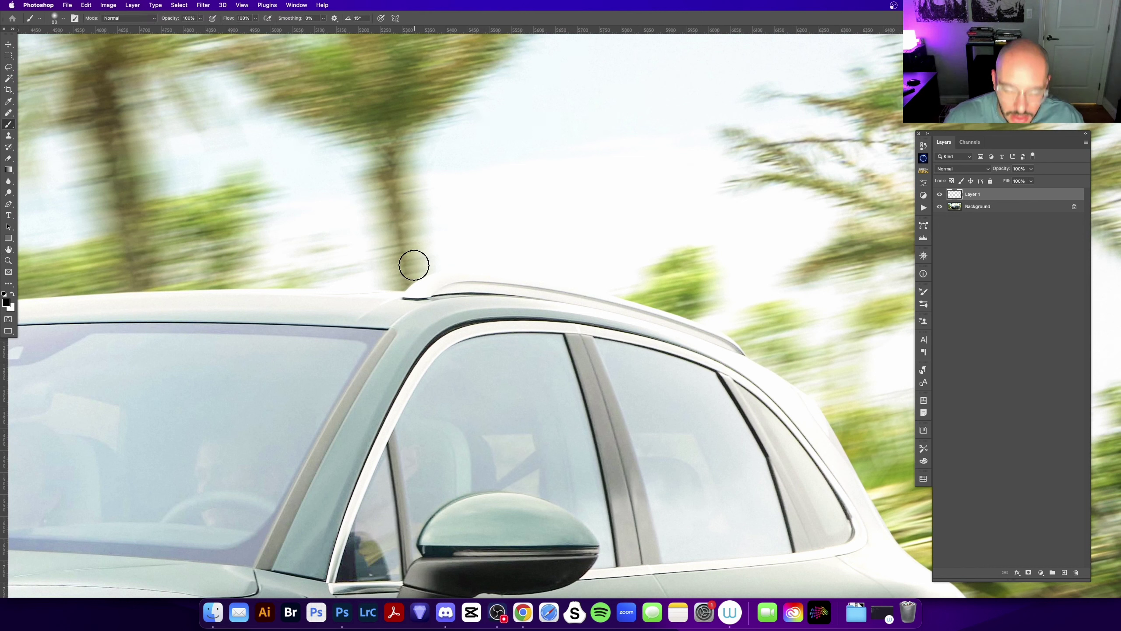
pyautogui.press('[')
pyautogui.moveTo(436, 293); pyautogui.dragTo(629, 303)
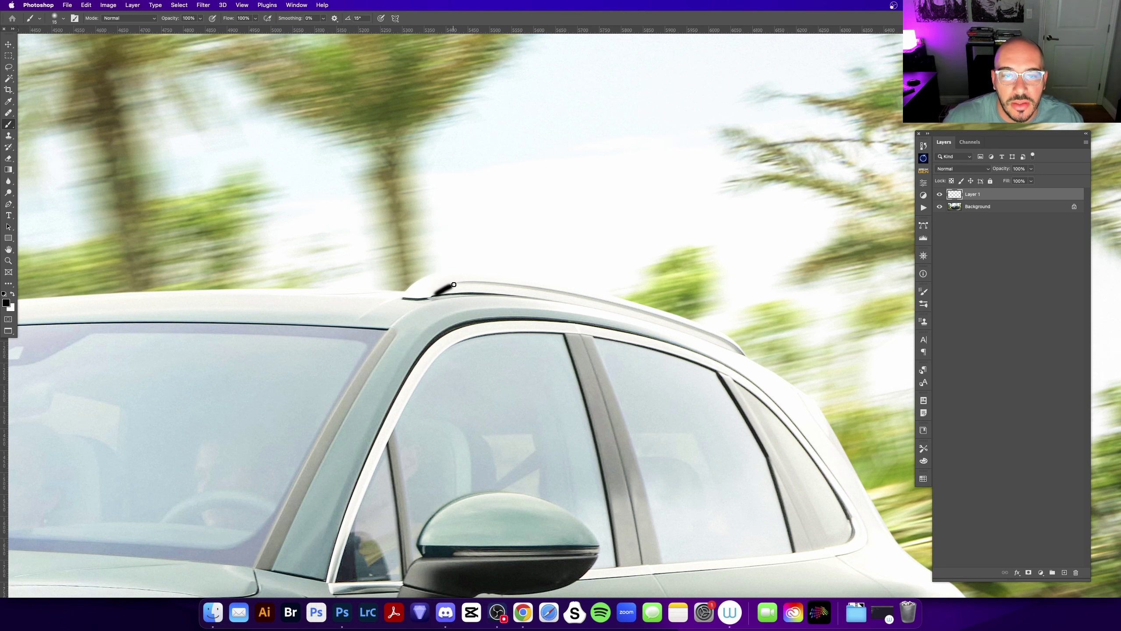
pyautogui.hotkey('ctrl', 'z')
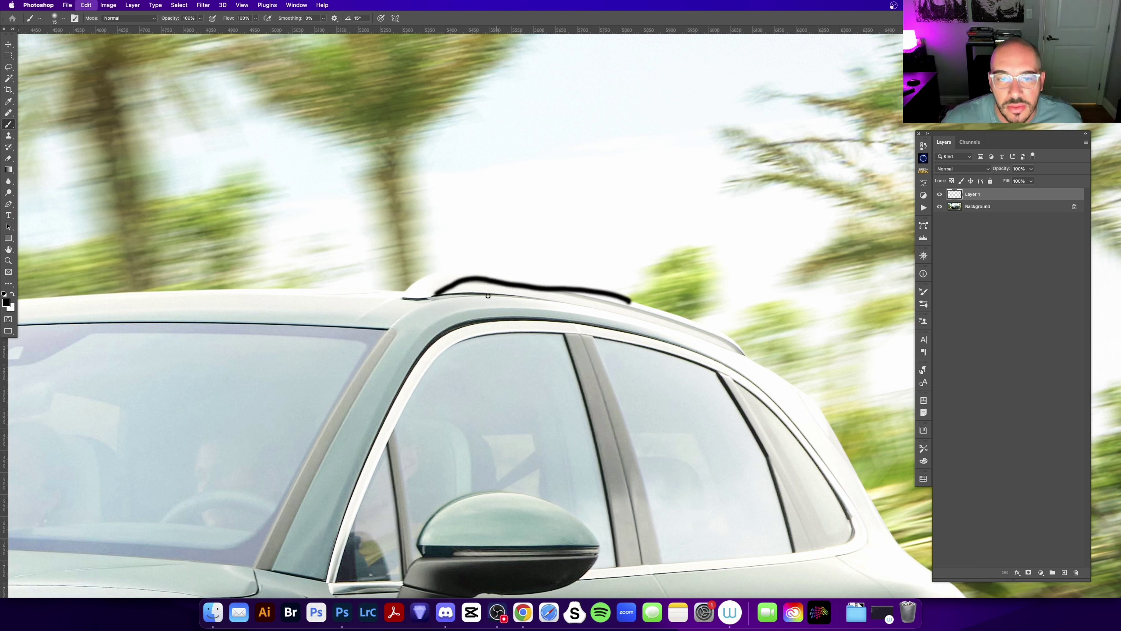
pyautogui.moveTo(437, 294); pyautogui.dragTo(629, 303)
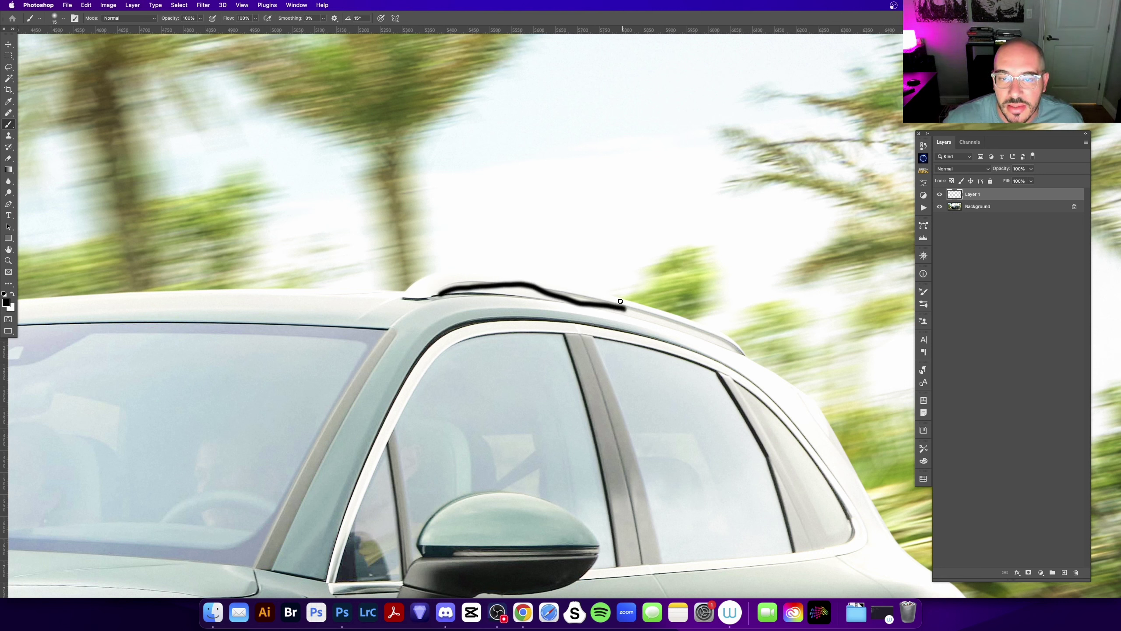
pyautogui.hotkey('ctrl', 'z')
pyautogui.moveTo(442, 293)
pyautogui.mouseDown()
pyautogui.moveTo(554, 293)
pyautogui.moveTo(675, 321)
pyautogui.moveTo(450, 289)
pyautogui.mouseUp()
pyautogui.hscroll(-2, 731, 255)
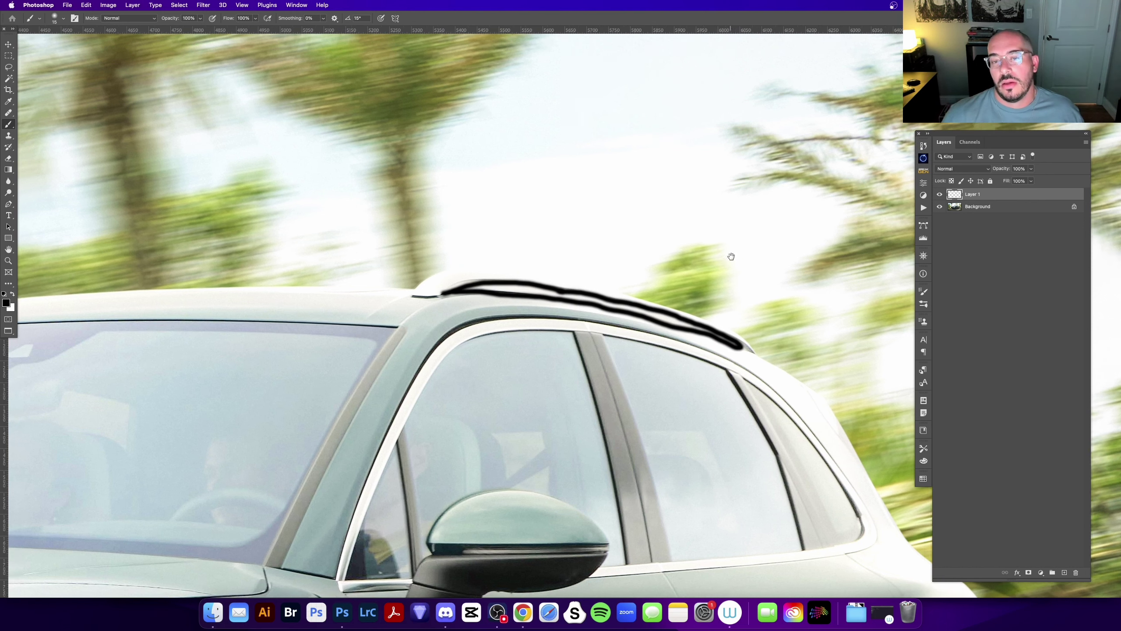
pyautogui.press('cmd+z')
pyautogui.press('cmd+z')
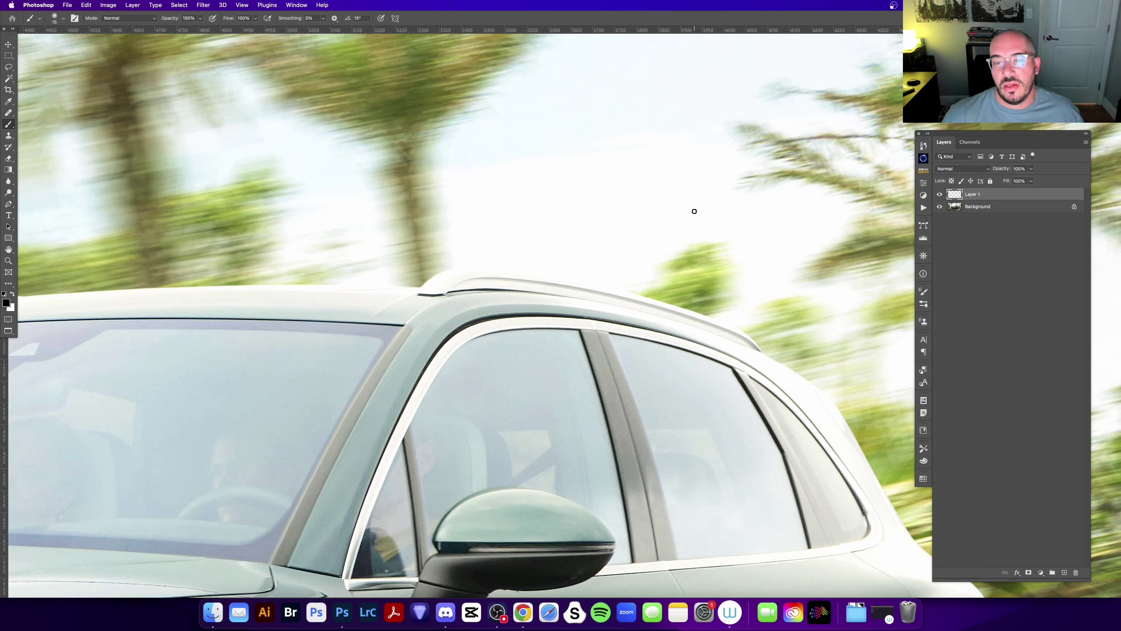
pyautogui.hscroll(-1, 621, 259)
pyautogui.scroll(4, 442, 309)
pyautogui.hscroll(-10, 441, 309)
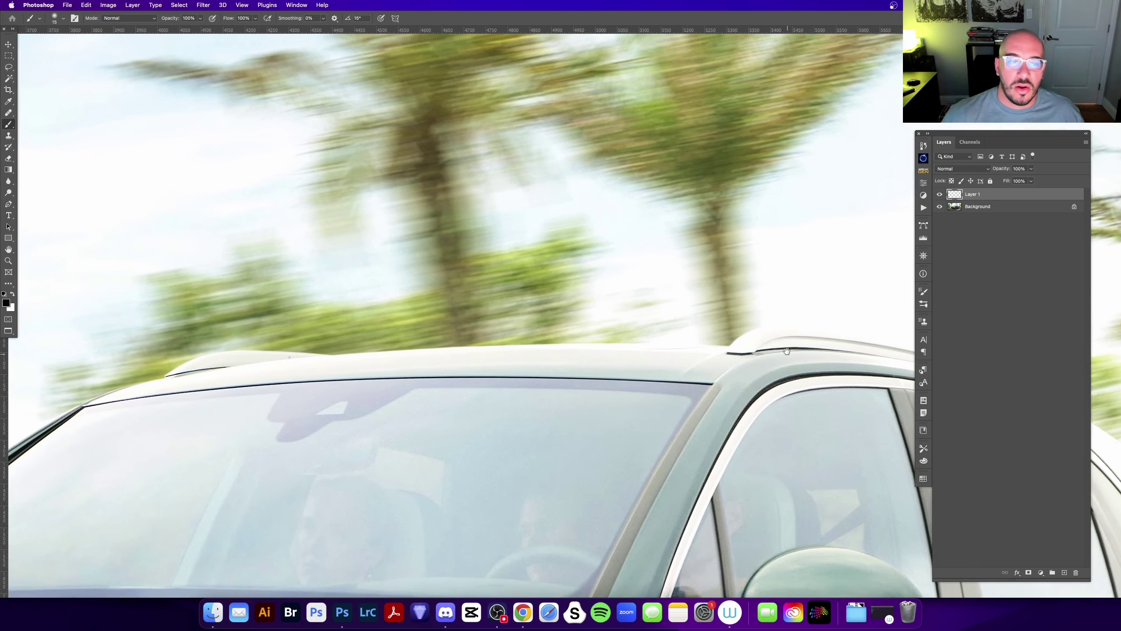
pyautogui.hscroll(-3, 368, 364)
pyautogui.press('cmd+minus')
pyautogui.press('cmd+minus')
pyautogui.press('cmd+minus')
pyautogui.press('cmd+minus')
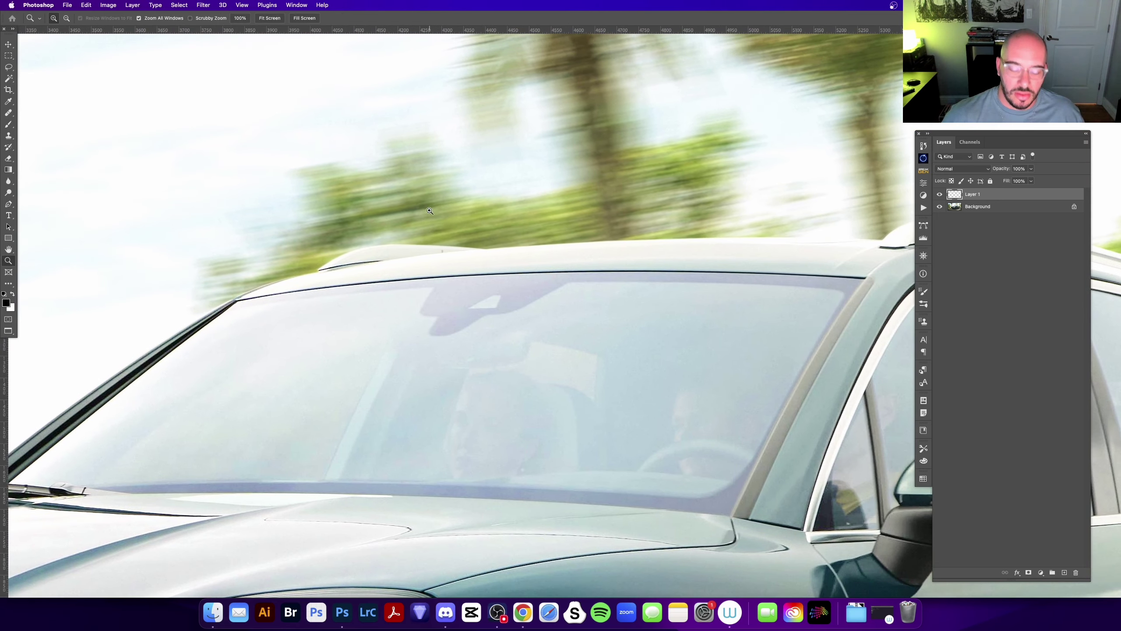
pyautogui.press('cmd+minus')
pyautogui.press('cmd+minus')
pyautogui.press('cmd+0')
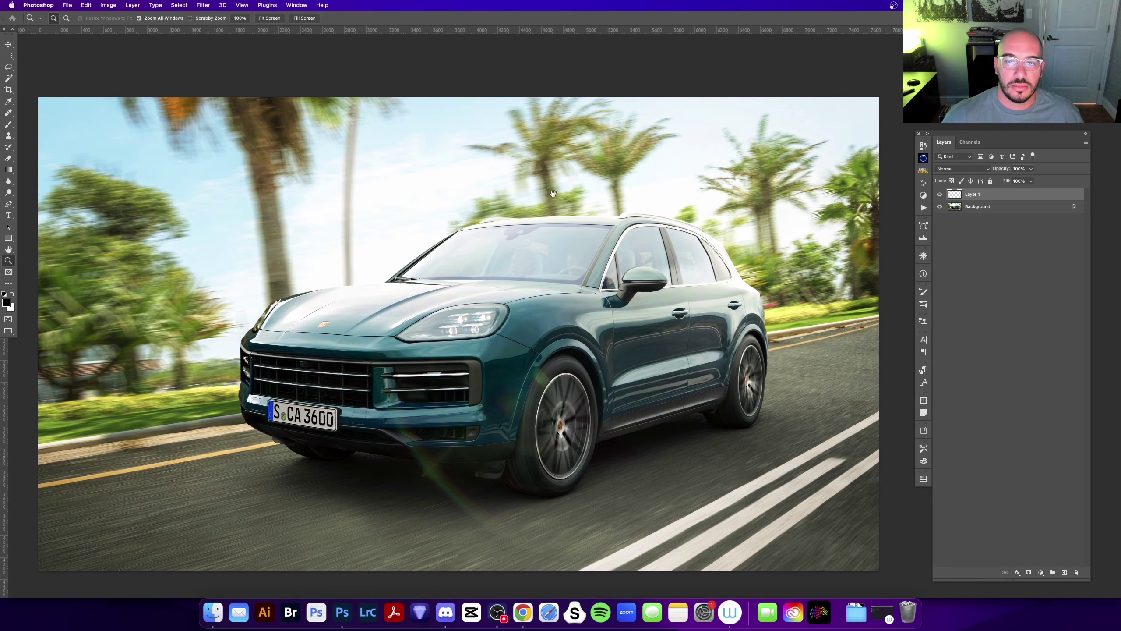
pyautogui.moveTo(553, 218); pyautogui.dragTo(585, 232)
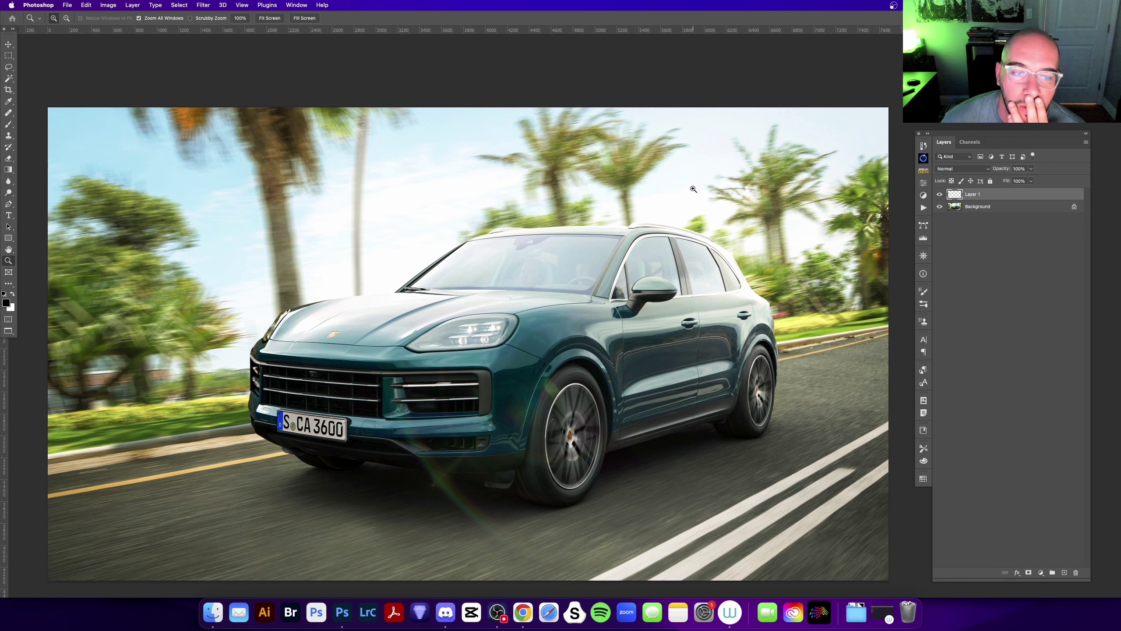
pyautogui.hscroll(2, 702, 201)
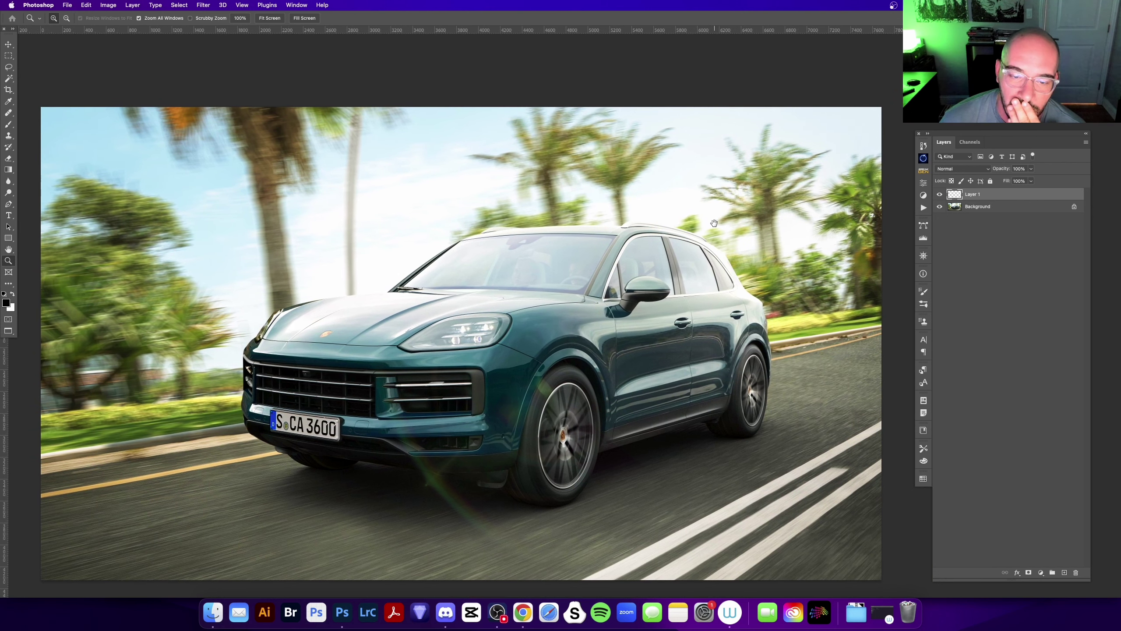
pyautogui.scroll(5, 185, 373)
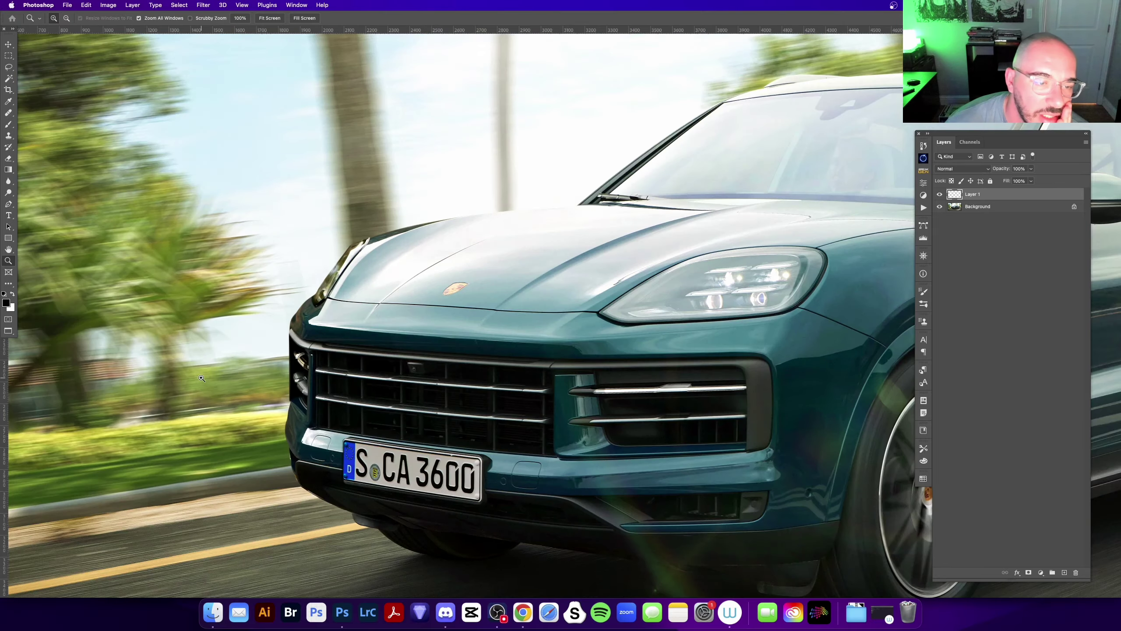
pyautogui.scroll(-5, 385, 323)
pyautogui.scroll(3, 432, 430)
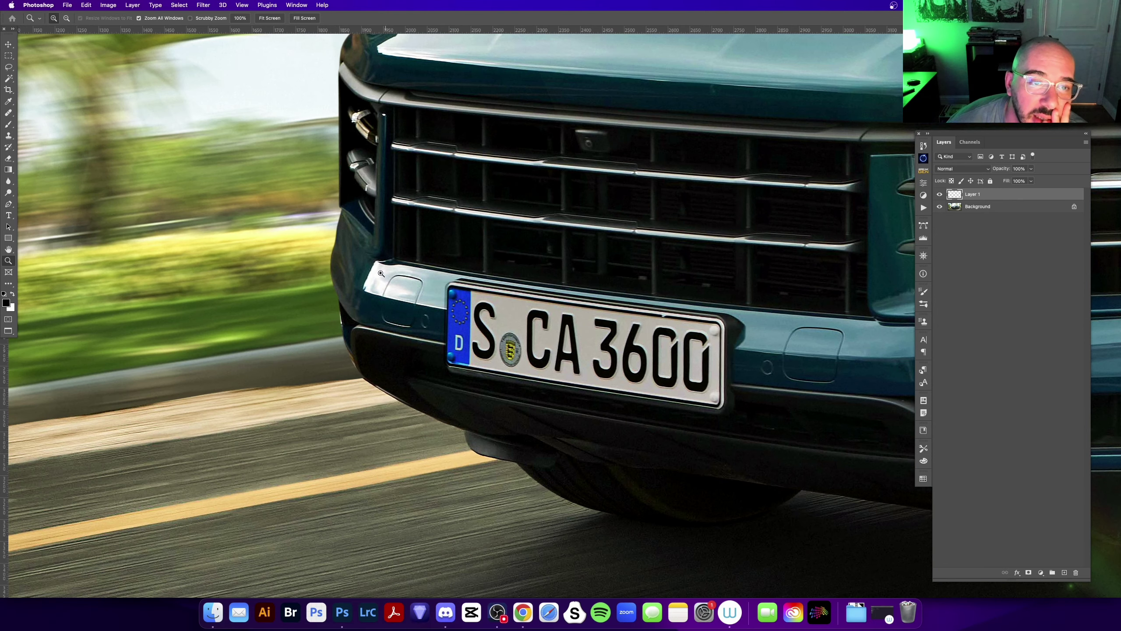
pyautogui.scroll(-3, 428, 398)
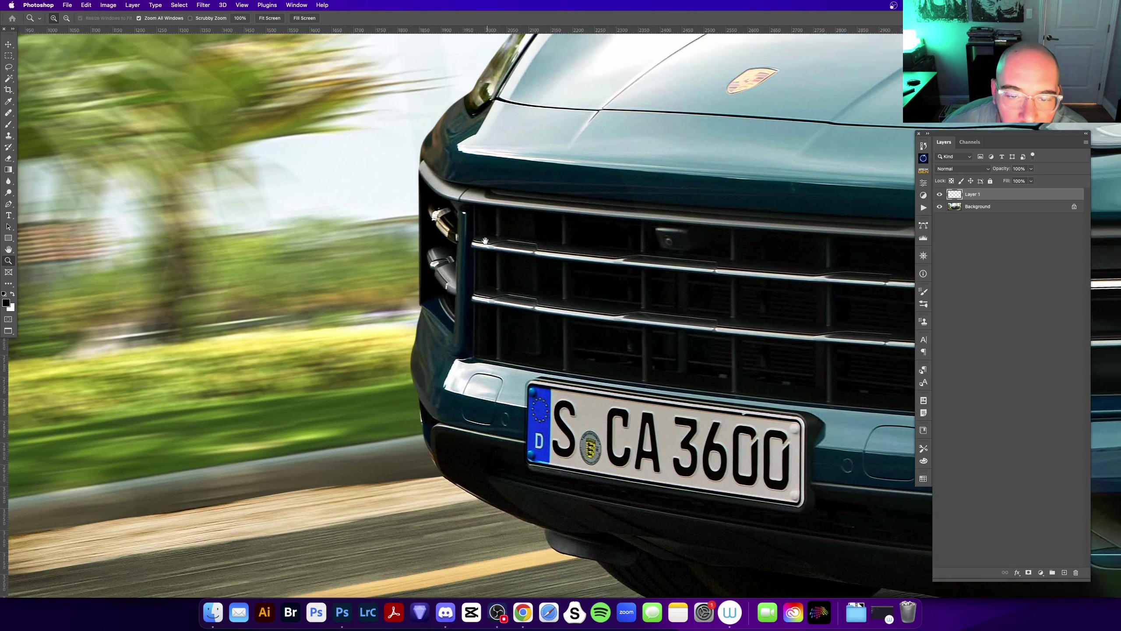
pyautogui.scroll(10, 618, 220)
pyautogui.moveTo(720, 239); pyautogui.dragTo(448, 285)
pyautogui.moveTo(733, 180); pyautogui.dragTo(431, 292)
pyautogui.hscroll(5, 464, 296)
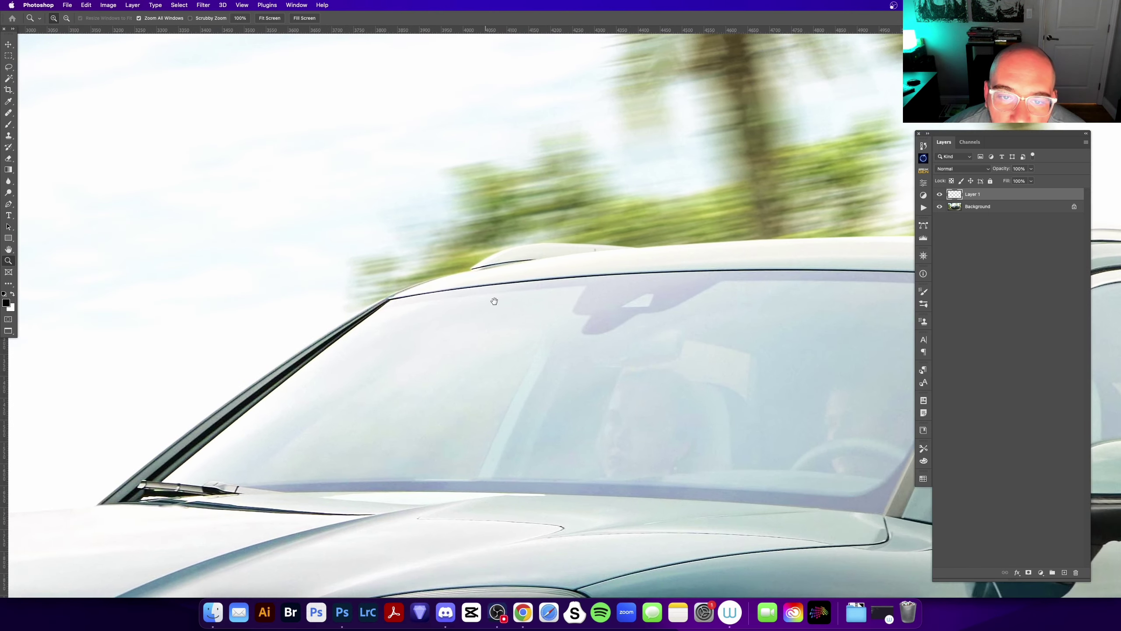
pyautogui.hscroll(5, 552, 286)
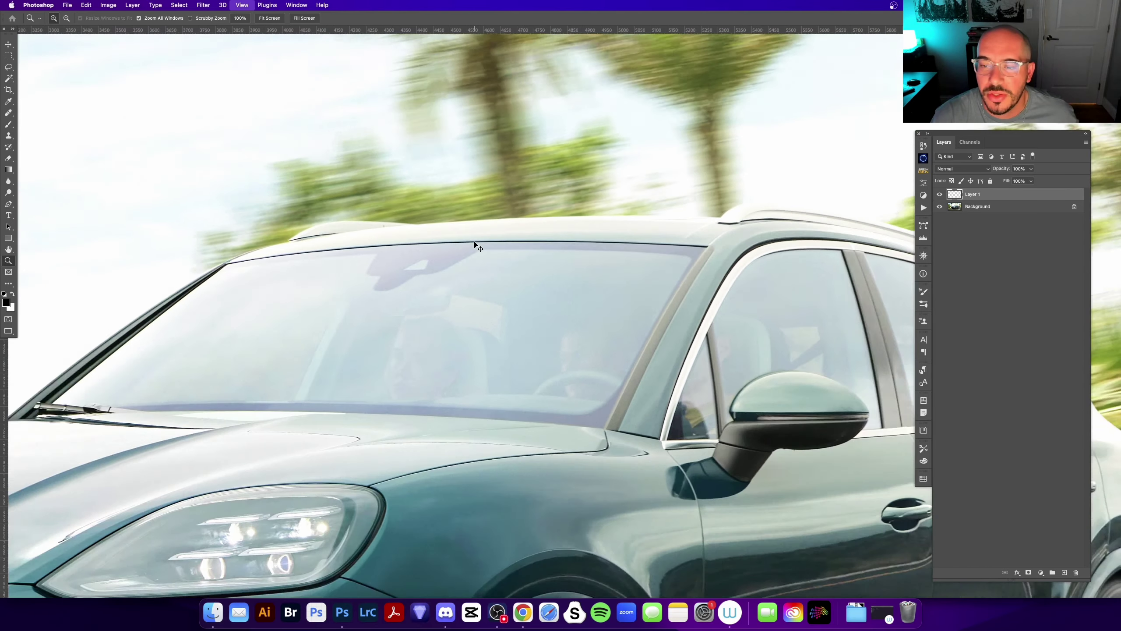
pyautogui.press('super+0')
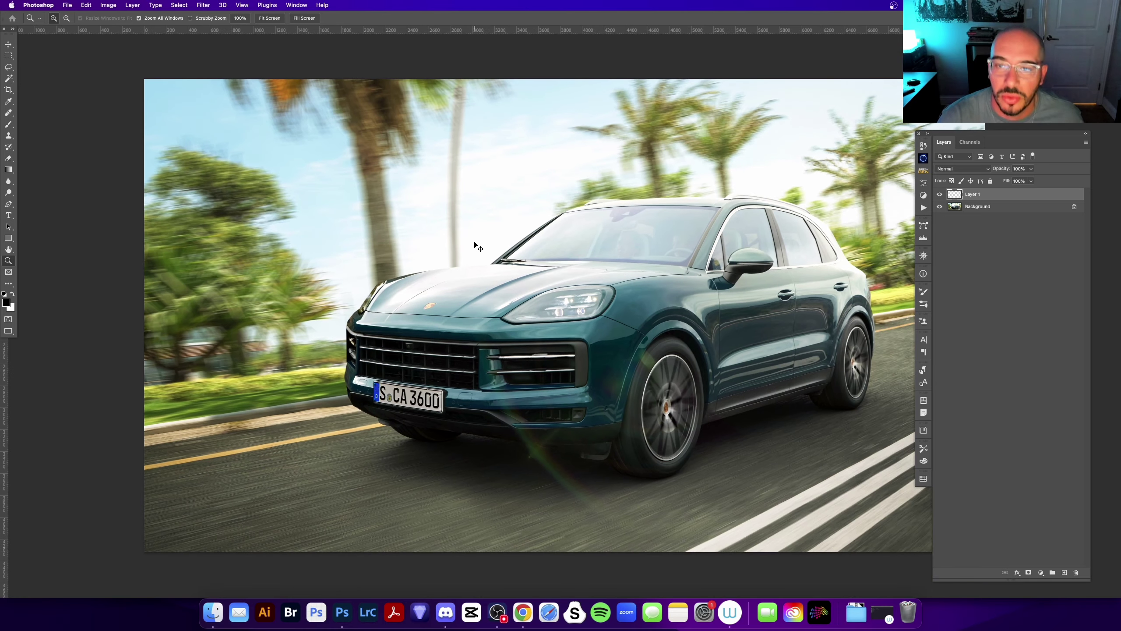
pyautogui.press('super+0')
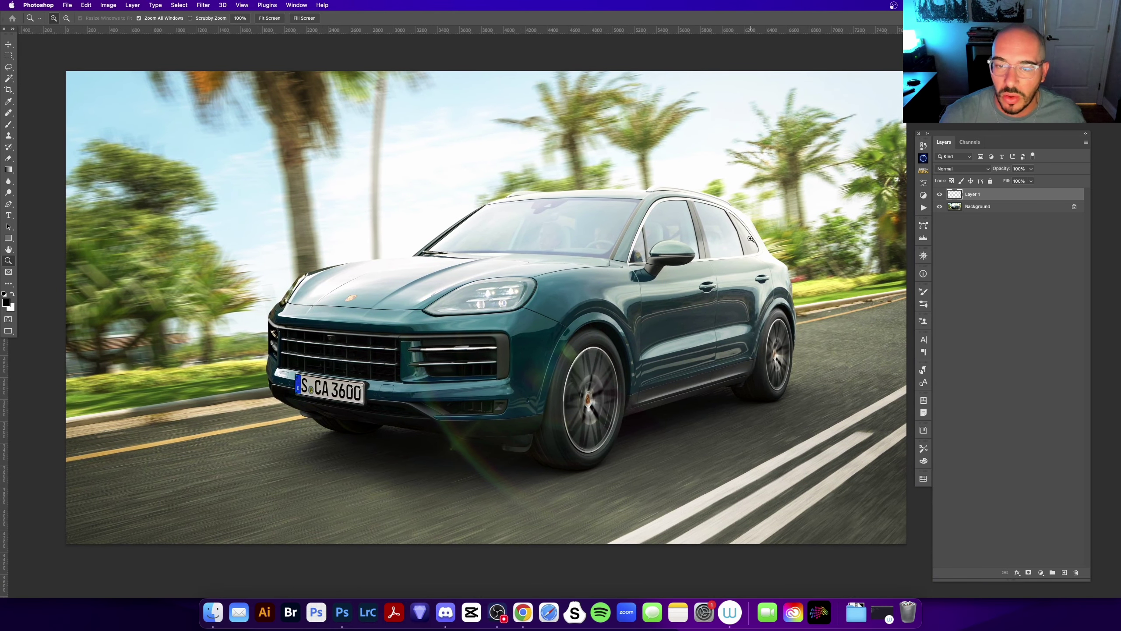
pyautogui.click(753, 220)
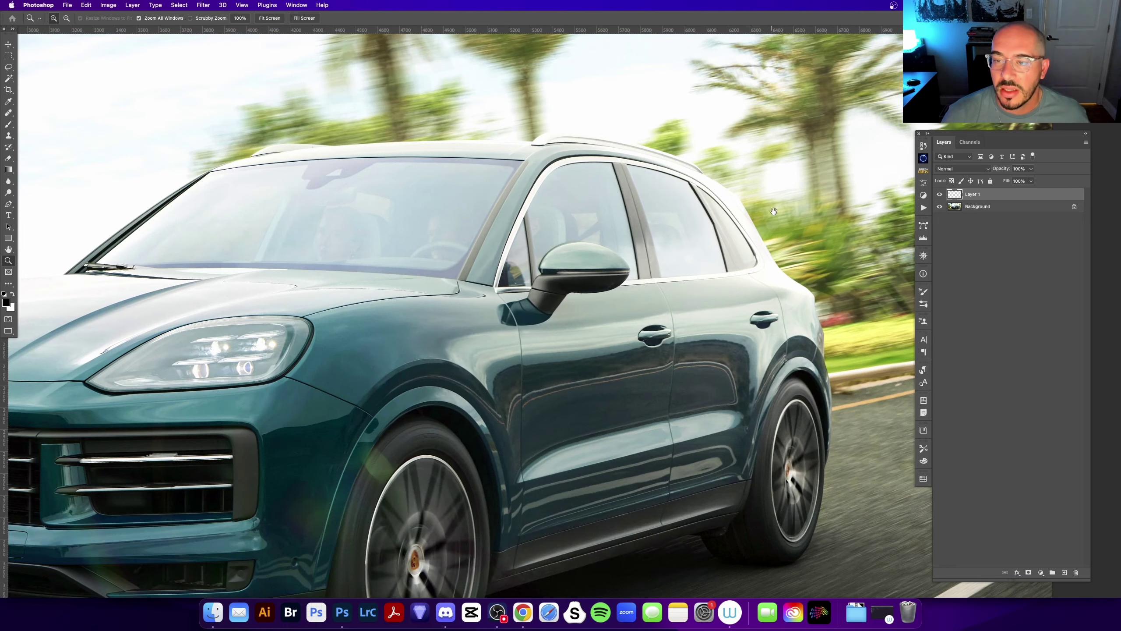
pyautogui.press('b')
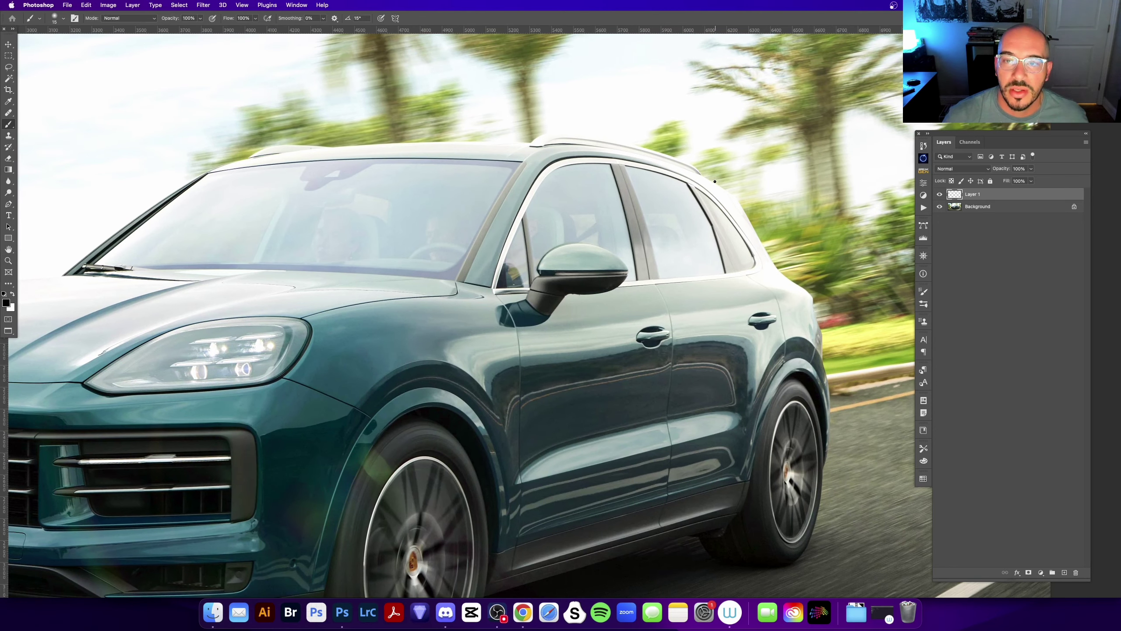
pyautogui.moveTo(690, 173); pyautogui.dragTo(806, 276)
pyautogui.scroll(3, 799, 287)
pyautogui.hscroll(-3, 798, 288)
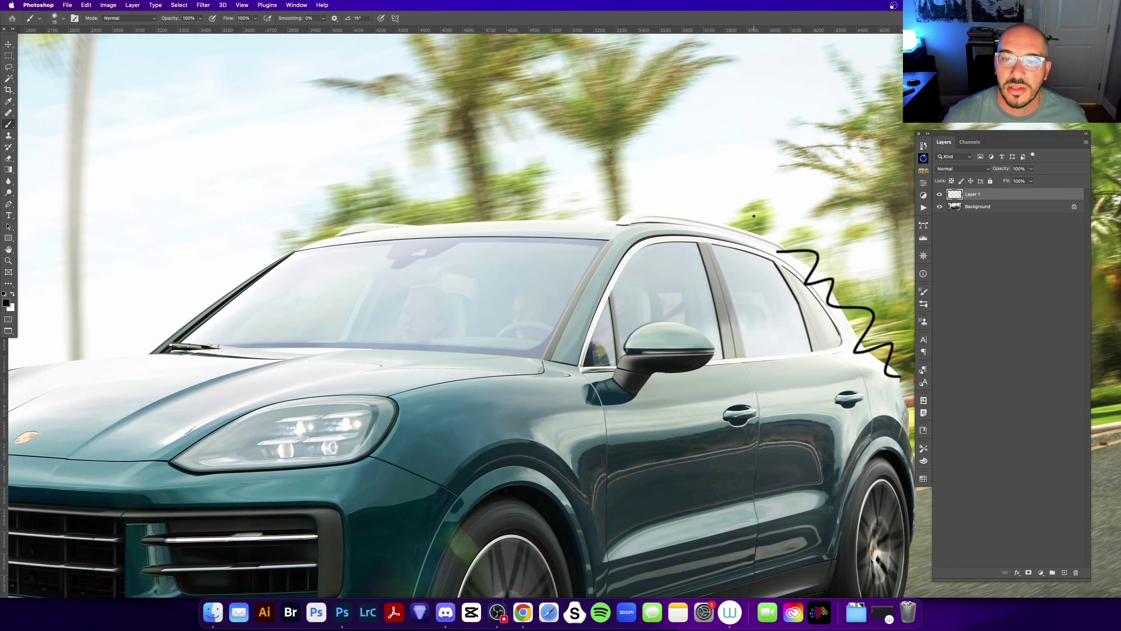
pyautogui.moveTo(754, 229)
pyautogui.mouseDown()
pyautogui.moveTo(442, 218)
pyautogui.moveTo(348, 233)
pyautogui.mouseUp()
pyautogui.hscroll(-3, 361, 317)
pyautogui.scroll(-1, 361, 316)
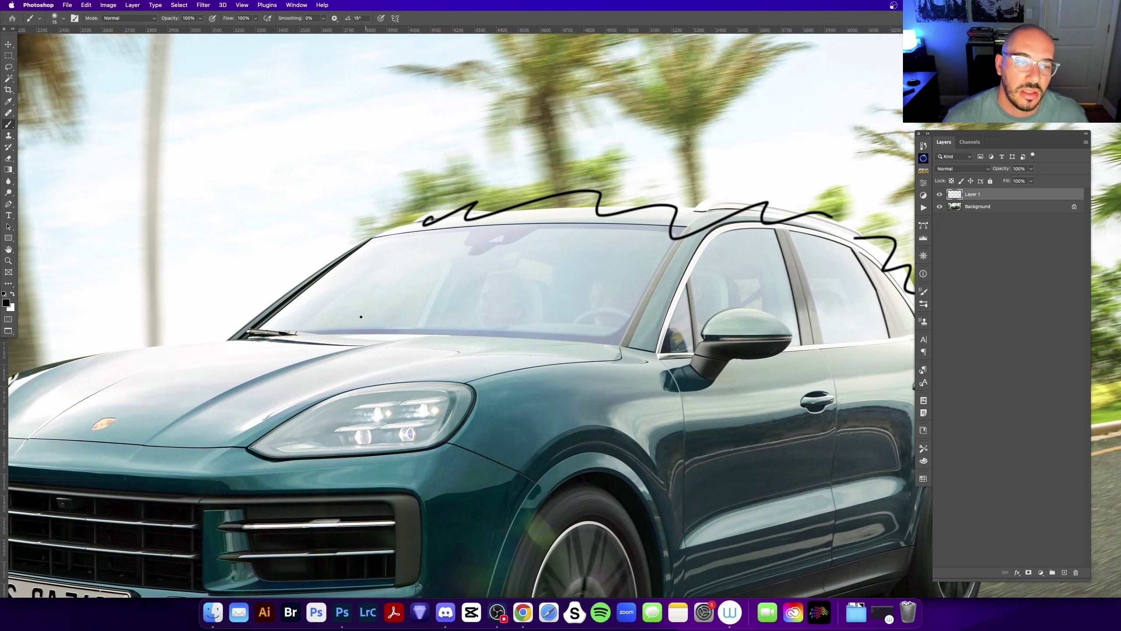
pyautogui.press(']')
pyautogui.moveTo(86, 384); pyautogui.dragTo(470, 353)
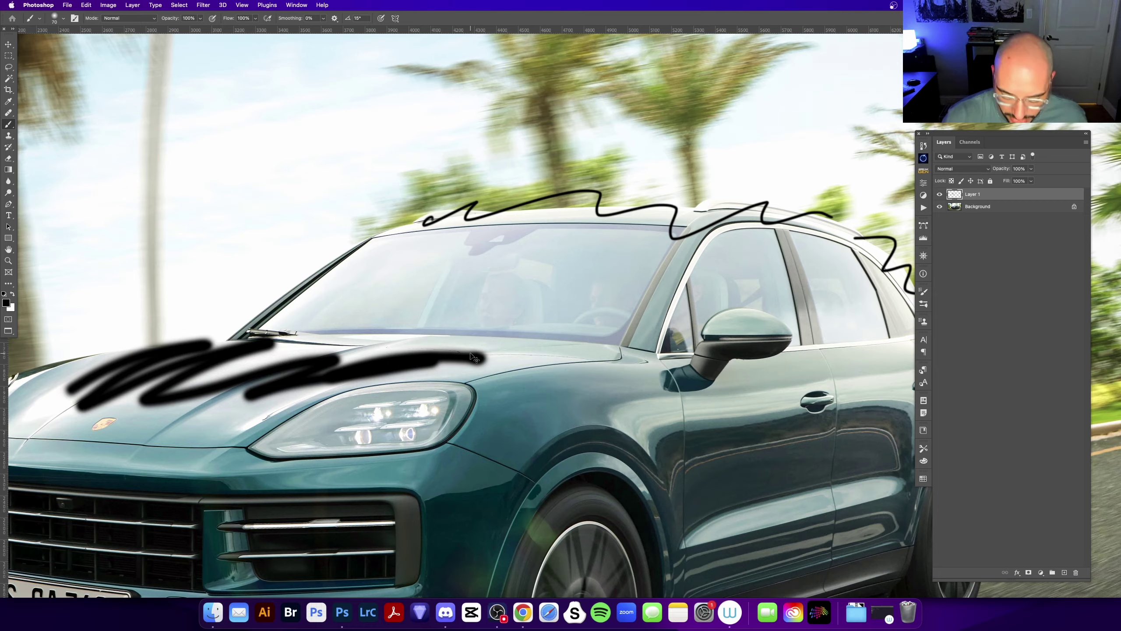
pyautogui.hotkey('ctrl', '0')
pyautogui.hotkey('ctrl', 'z')
pyautogui.hotkey('ctrl', 'z')
pyautogui.hotkey('ctrl', 'z')
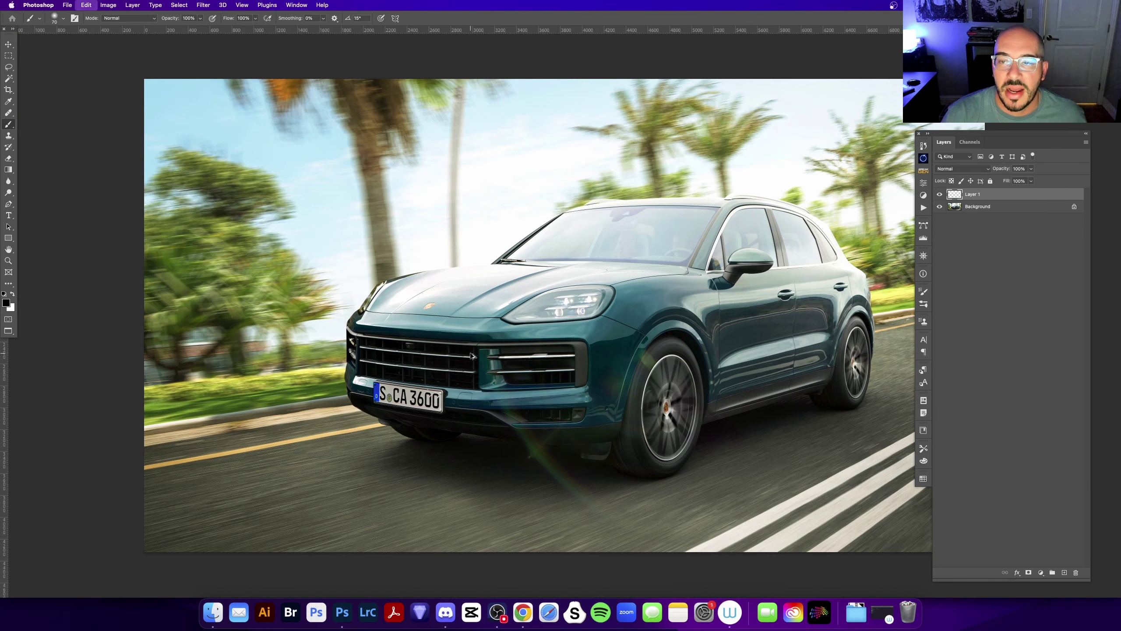
pyautogui.moveTo(596, 210); pyautogui.dragTo(555, 215)
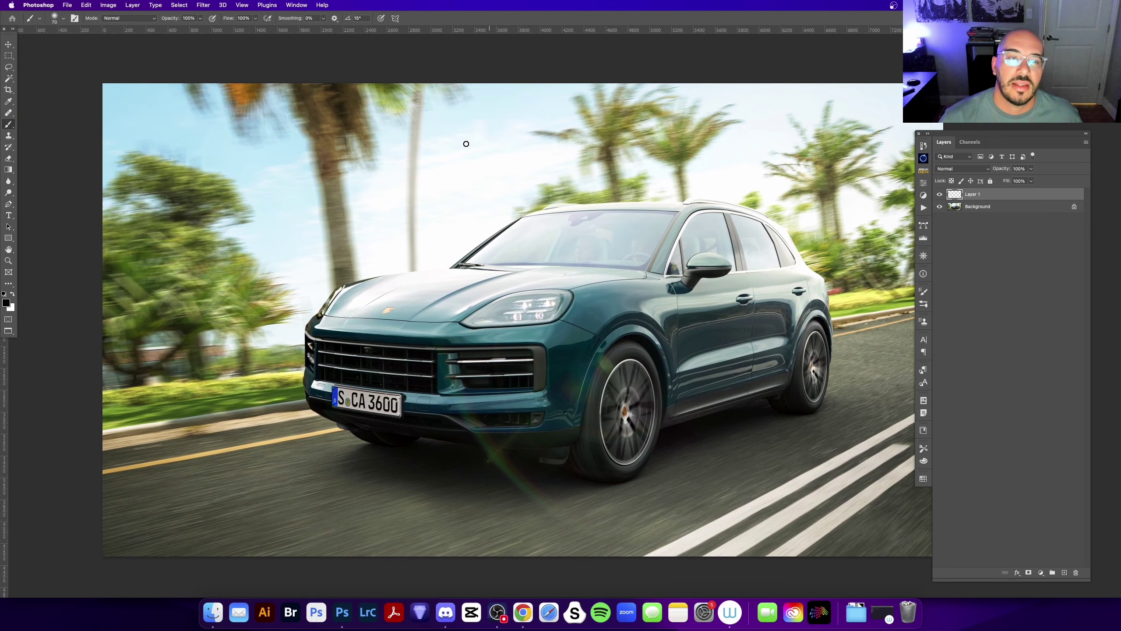
pyautogui.moveTo(140, 130)
pyautogui.mouseDown()
pyautogui.moveTo(190, 116)
pyautogui.moveTo(161, 92)
pyautogui.moveTo(165, 133)
pyautogui.mouseUp()
pyautogui.hotkey('ctrl', 'z')
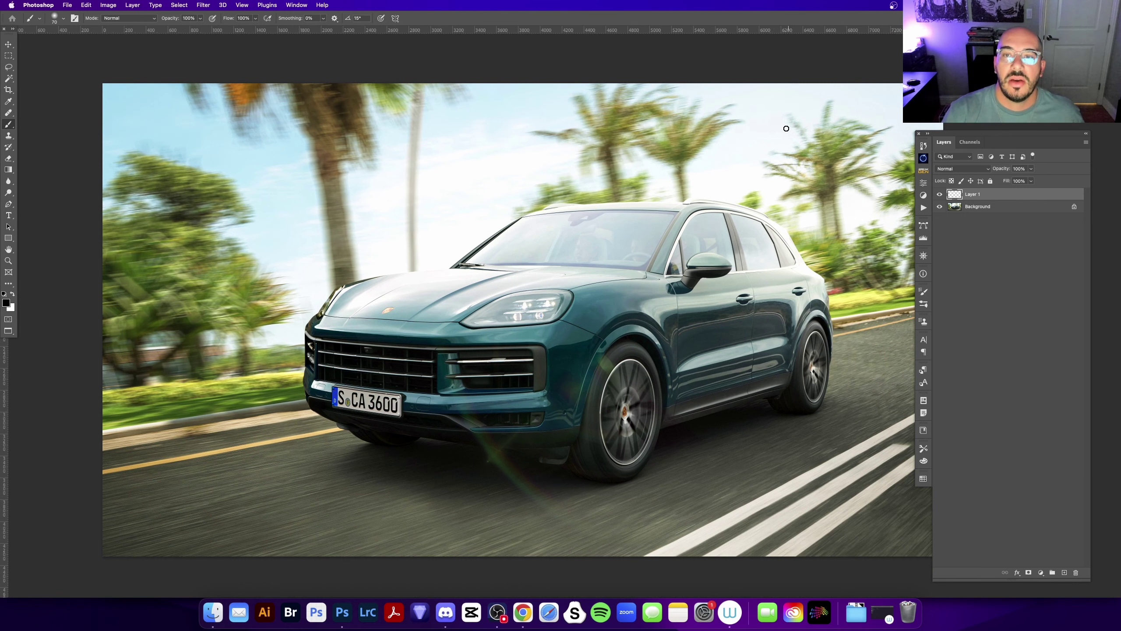
pyautogui.moveTo(758, 156); pyautogui.dragTo(745, 165)
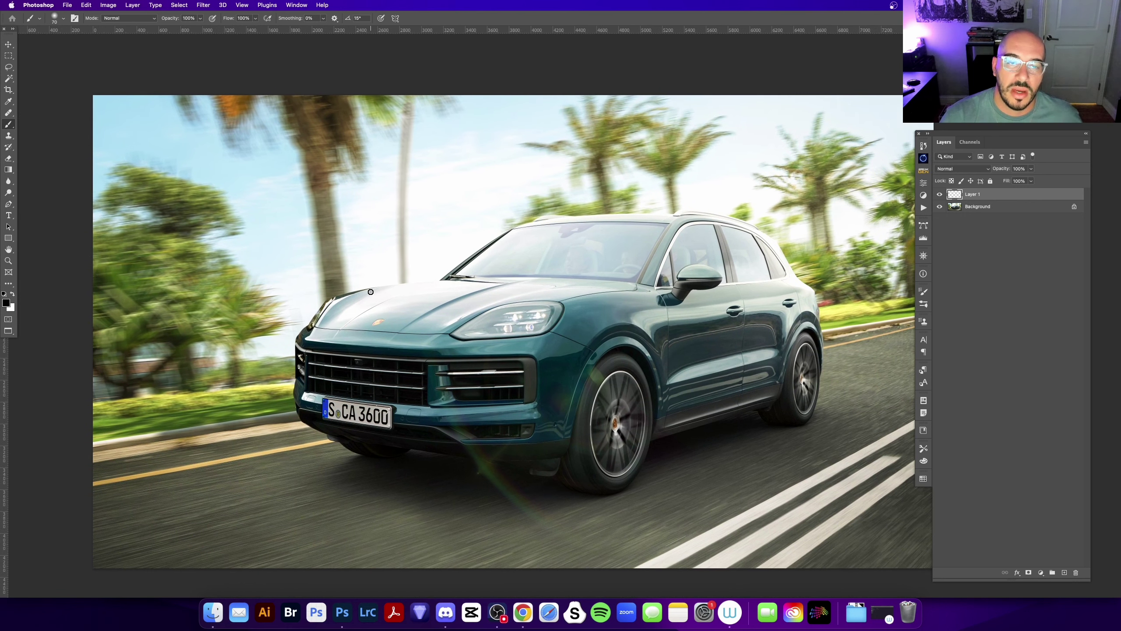
pyautogui.moveTo(371, 292); pyautogui.dragTo(514, 314)
pyautogui.hotkey('ctrl', 'z')
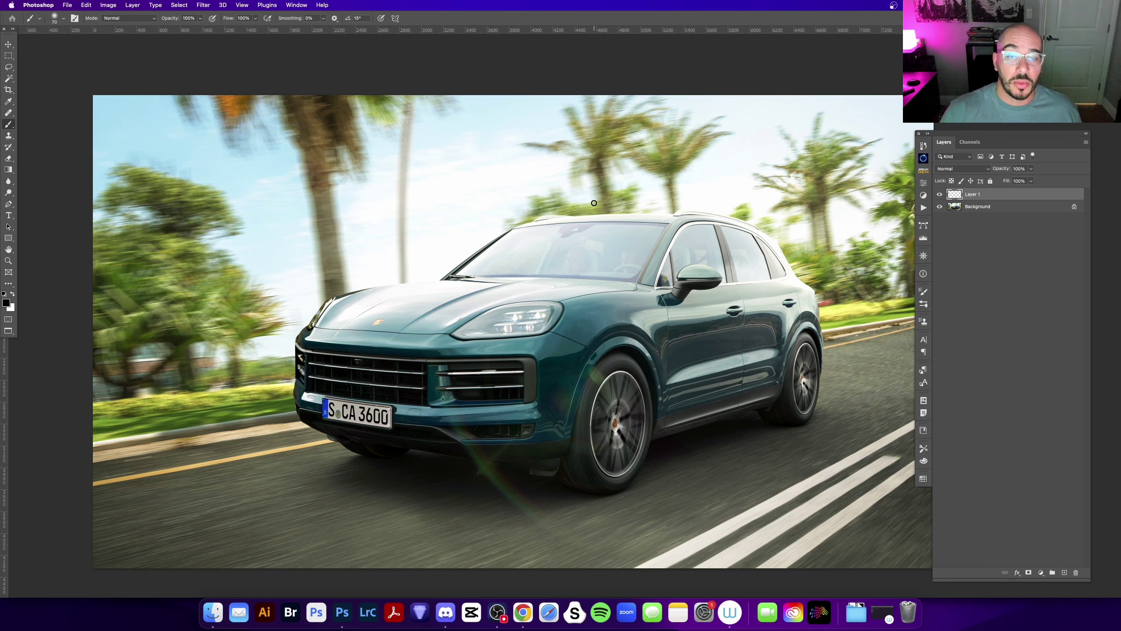
pyautogui.moveTo(537, 279); pyautogui.dragTo(579, 268)
pyautogui.press('z')
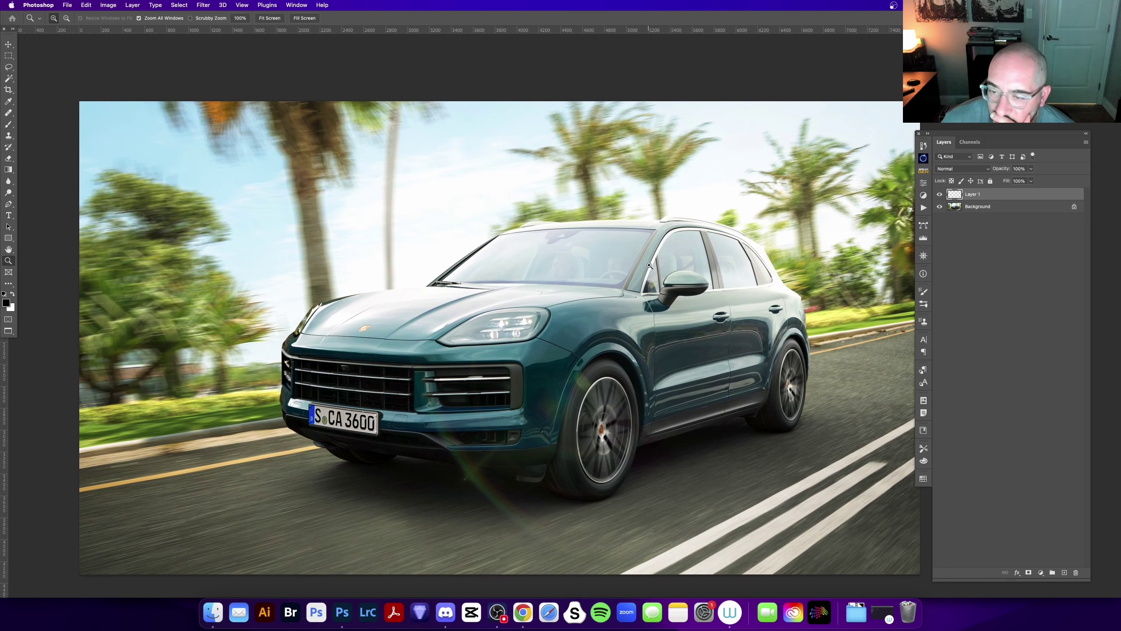
pyautogui.scroll(-2, 490, 358)
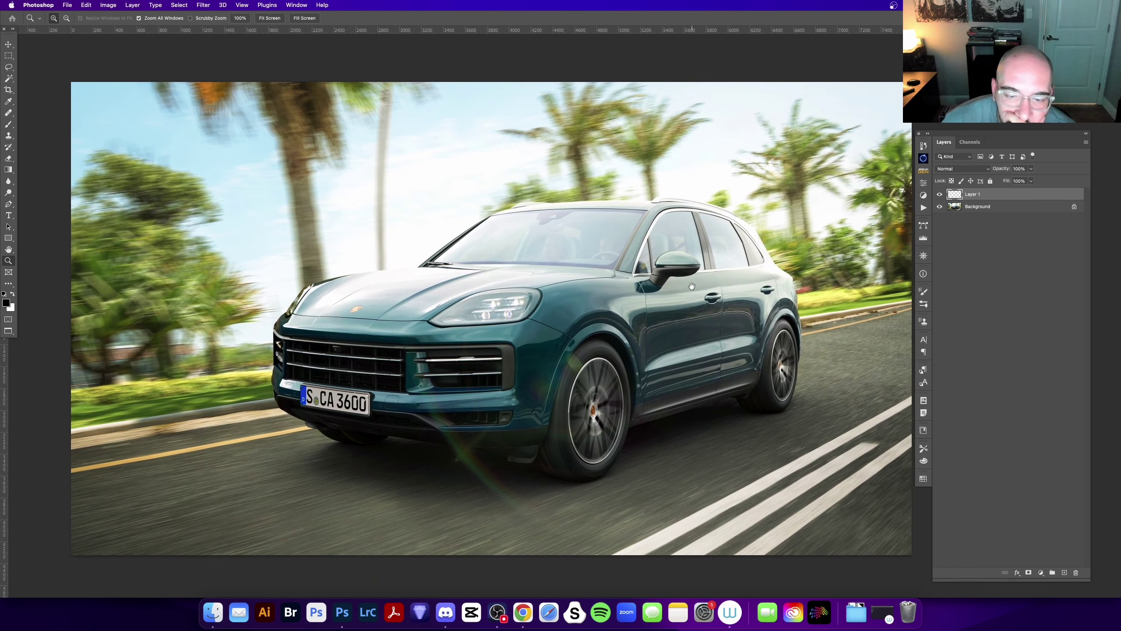
pyautogui.click(329, 454)
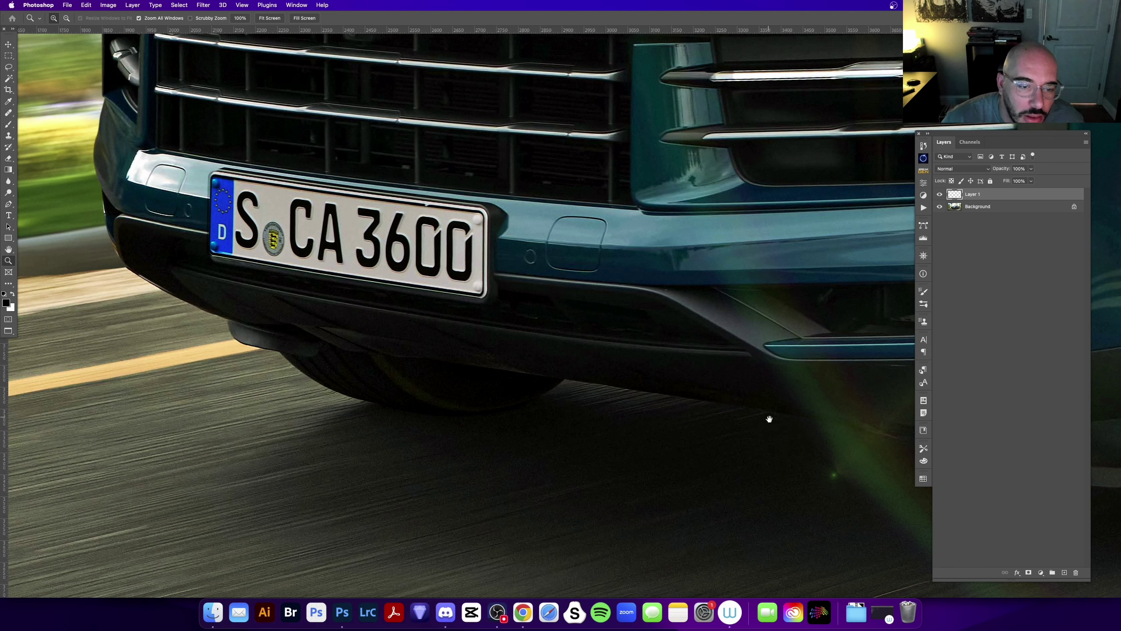
pyautogui.click(318, 401)
pyautogui.press('b')
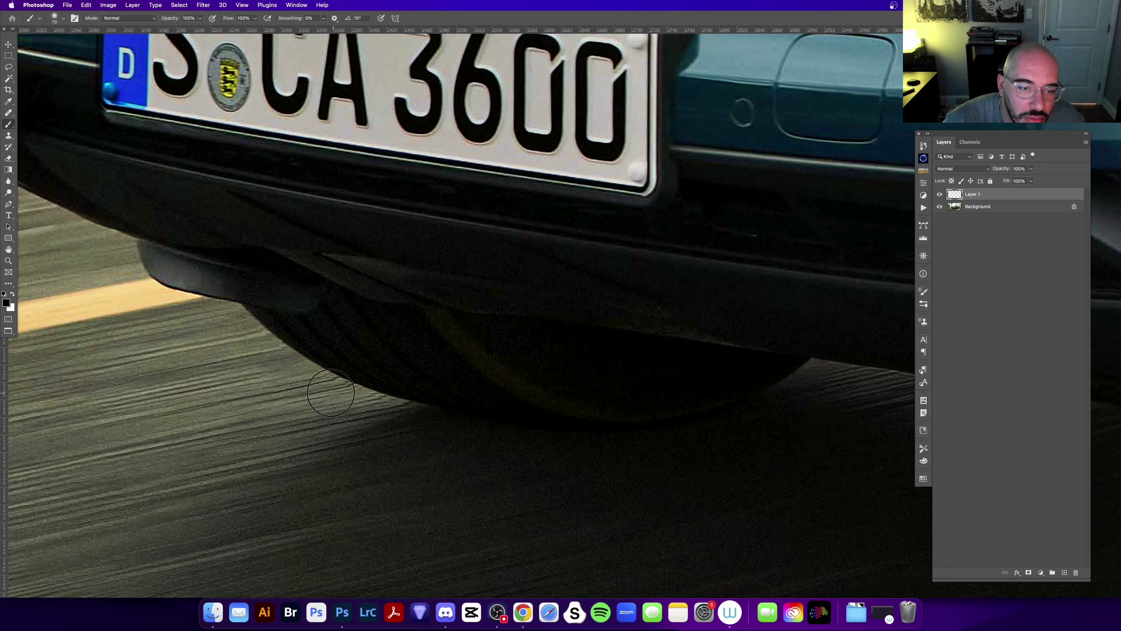
pyautogui.press('p')
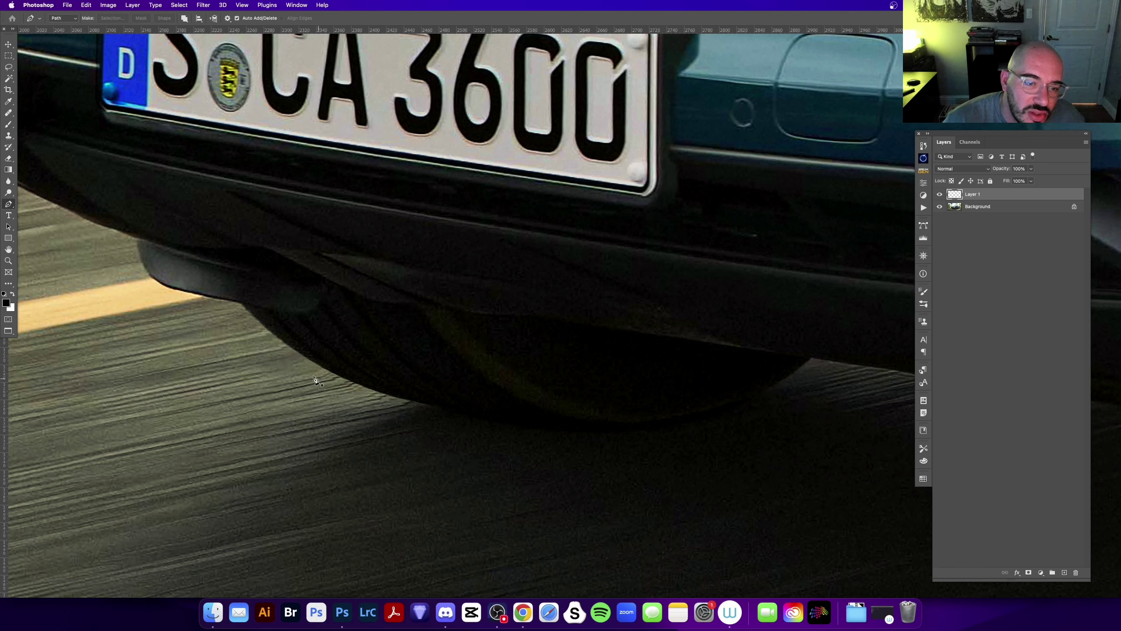
pyautogui.hscroll(-5, 296, 397)
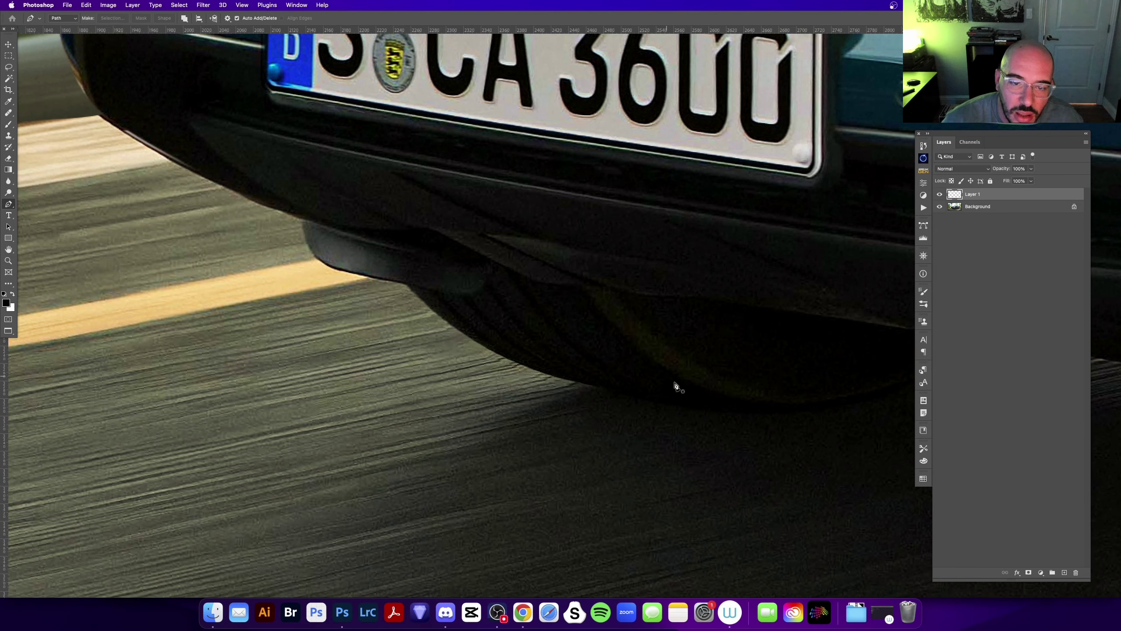
pyautogui.moveTo(674, 385); pyautogui.dragTo(290, 343)
pyautogui.moveTo(528, 333); pyautogui.dragTo(408, 356)
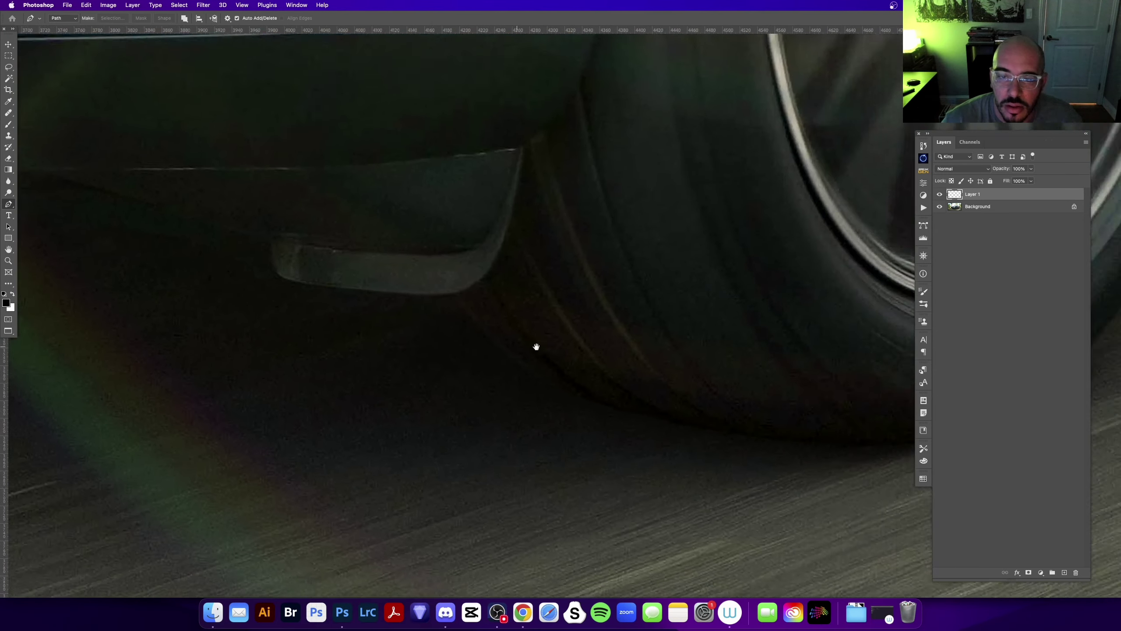
pyautogui.moveTo(536, 347); pyautogui.dragTo(426, 334)
pyautogui.moveTo(778, 359); pyautogui.dragTo(500, 387)
pyautogui.press('z')
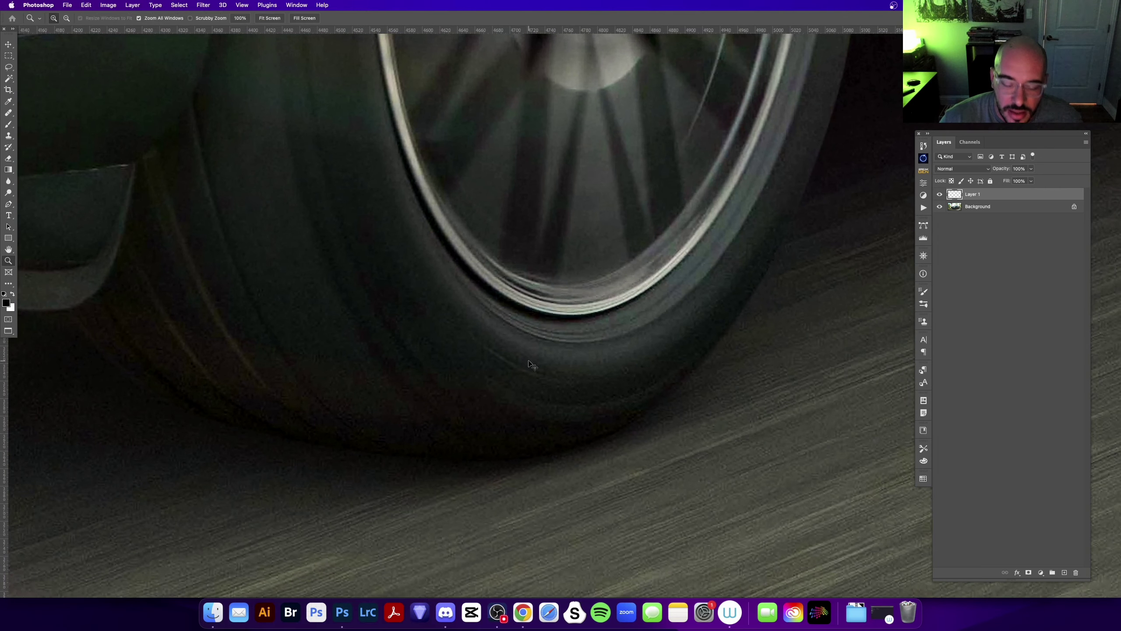
pyautogui.keyDown('alt'); pyautogui.click(533, 365); pyautogui.keyUp('alt')
pyautogui.press('super+alt+i')
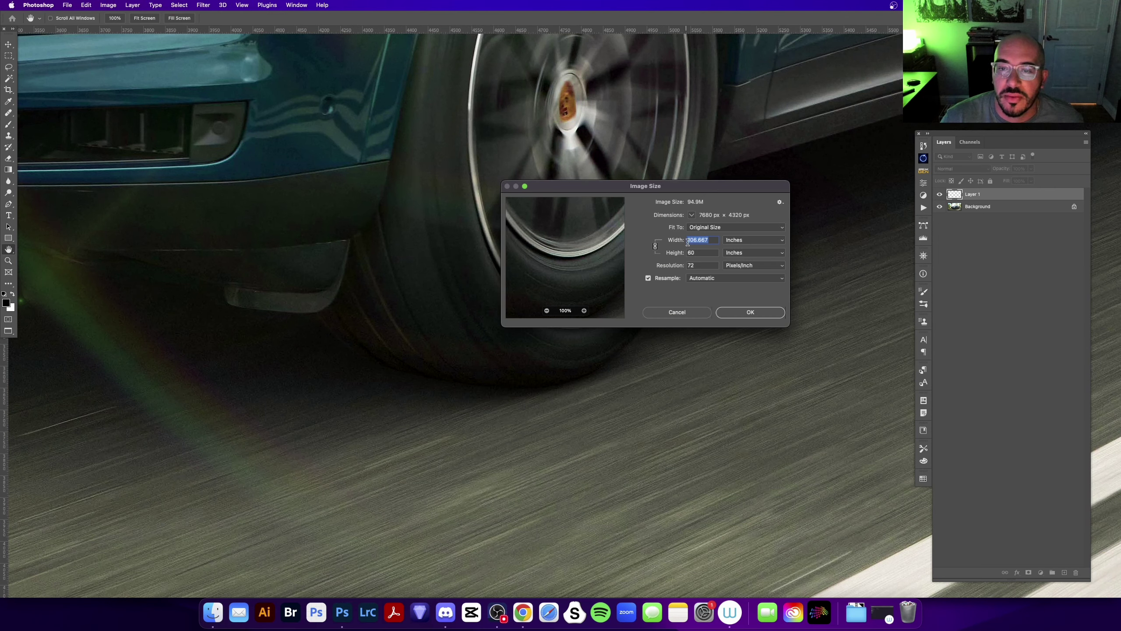
pyautogui.click(689, 314)
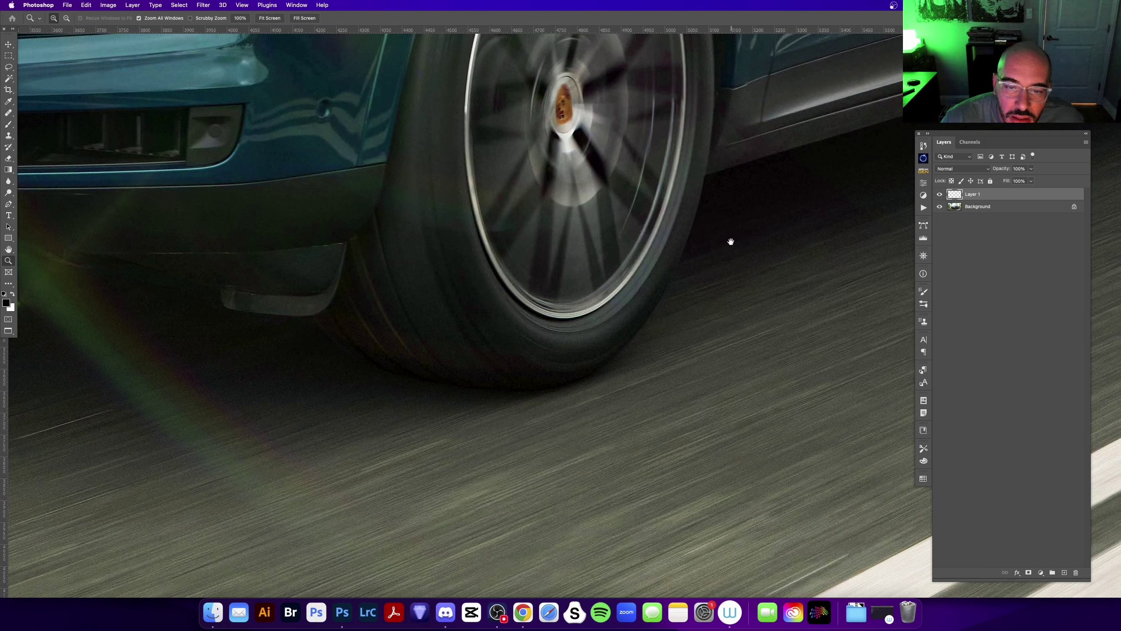
pyautogui.moveTo(735, 239); pyautogui.dragTo(348, 523)
pyautogui.moveTo(793, 376); pyautogui.dragTo(488, 357)
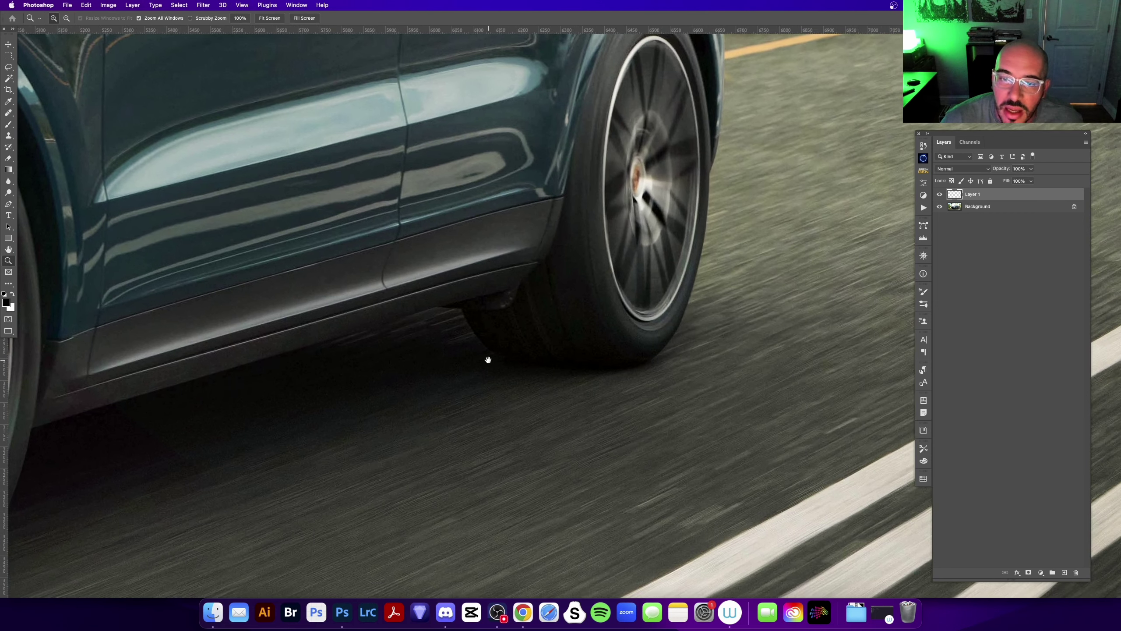
pyautogui.click(616, 356)
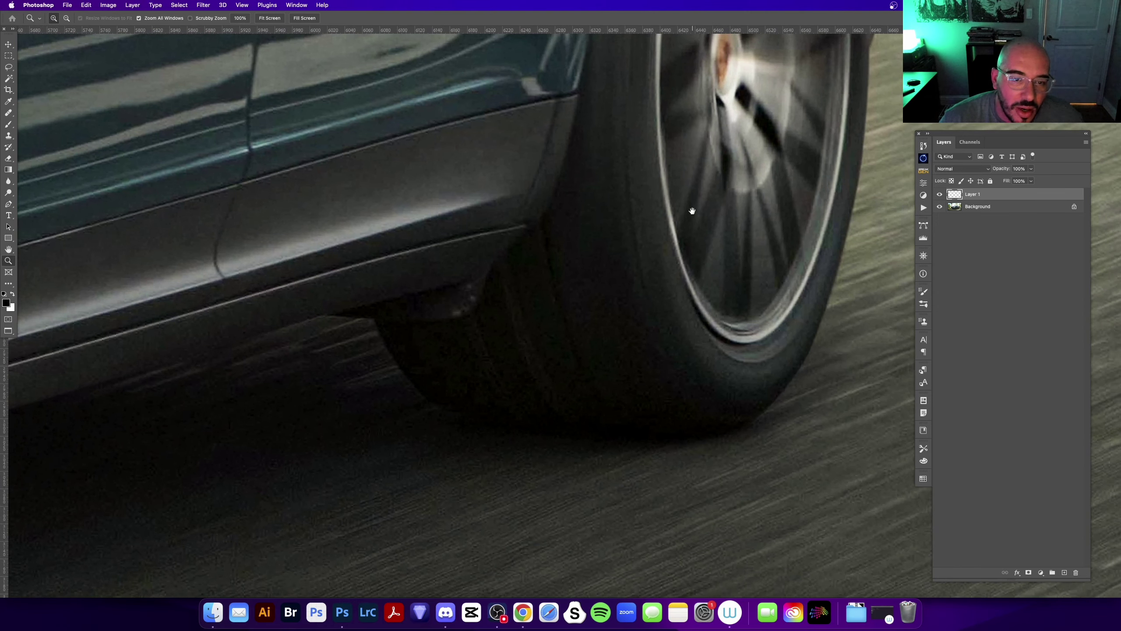
pyautogui.moveTo(781, 106)
pyautogui.mouseDown()
pyautogui.moveTo(562, 195)
pyautogui.moveTo(586, 294)
pyautogui.mouseUp()
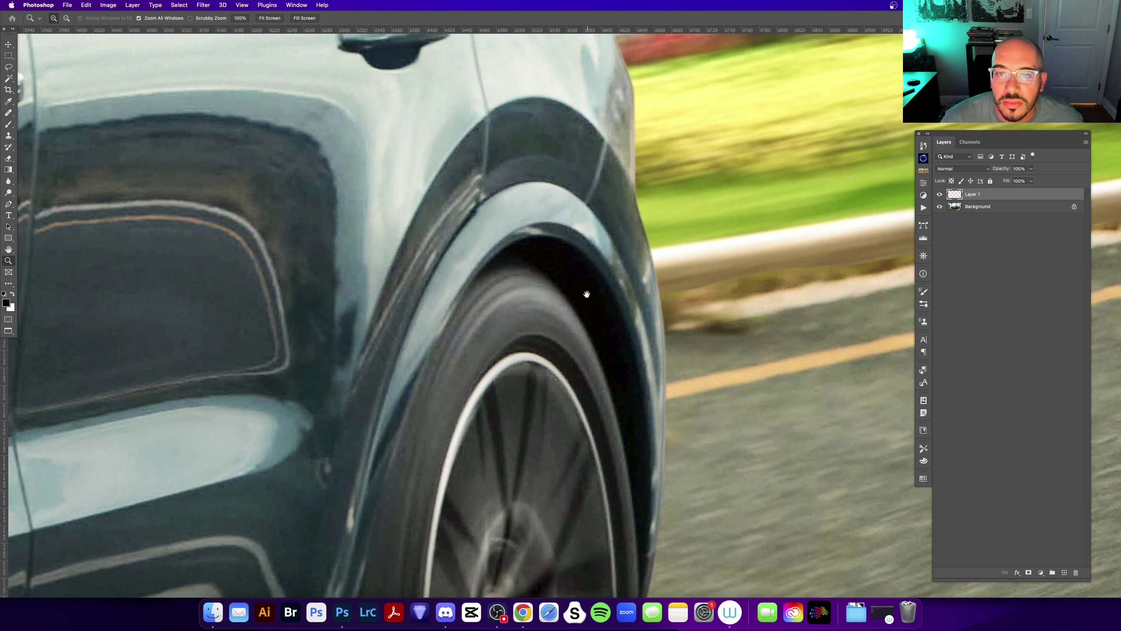
pyautogui.press('super+0')
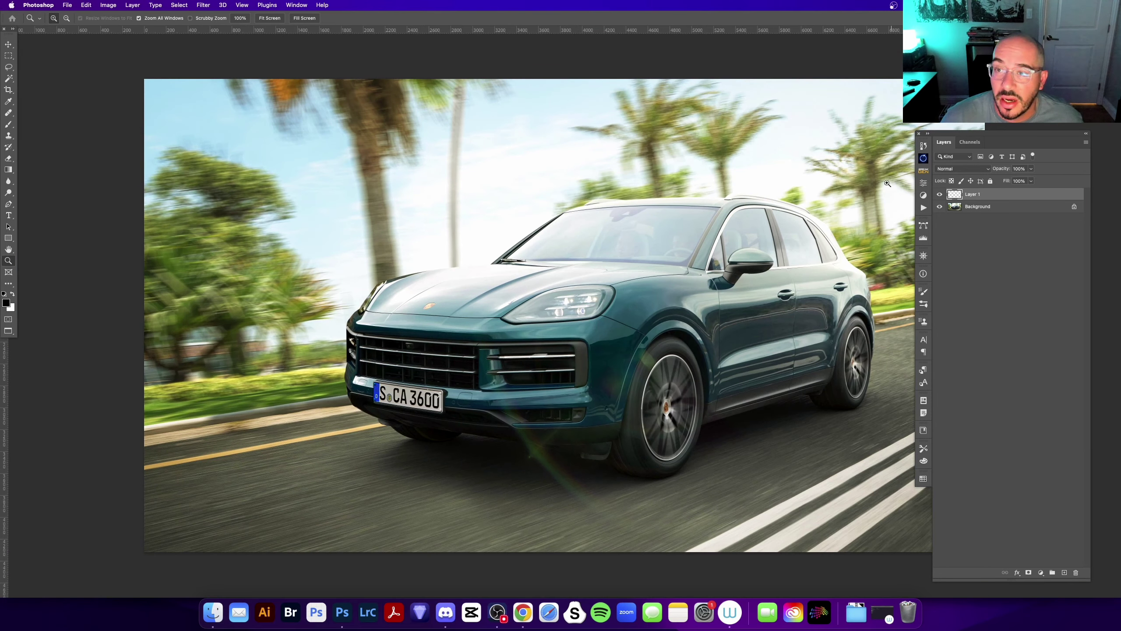
pyautogui.scroll(-2, 562, 350)
pyautogui.moveTo(562, 351); pyautogui.dragTo(530, 359)
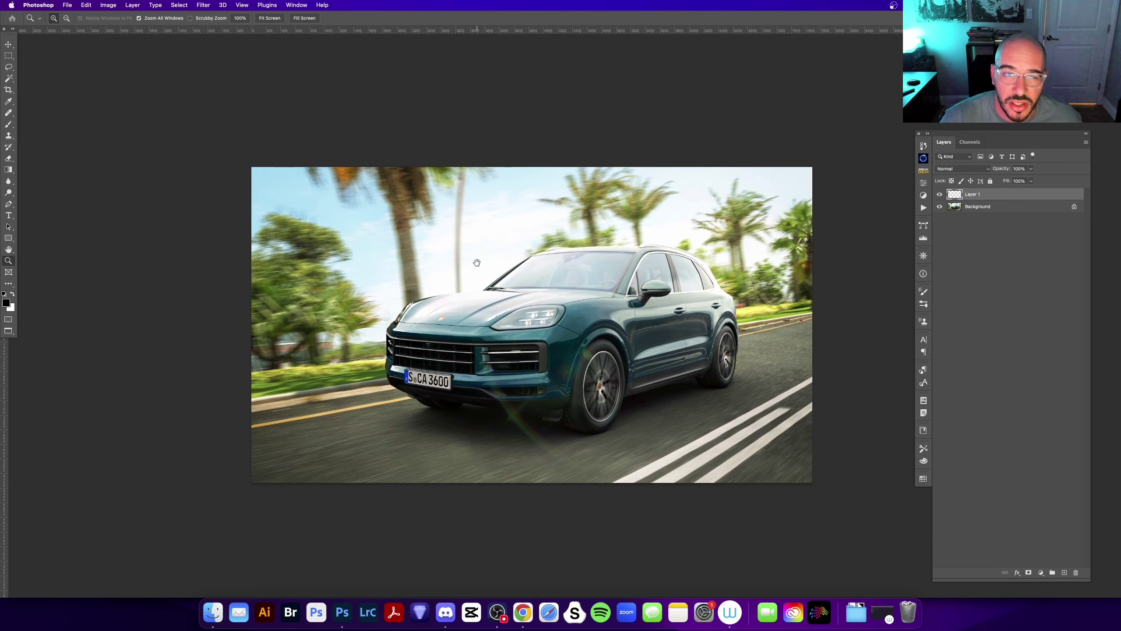
pyautogui.scroll(3, 445, 248)
pyautogui.scroll(-1, 445, 248)
pyautogui.hscroll(1, 445, 247)
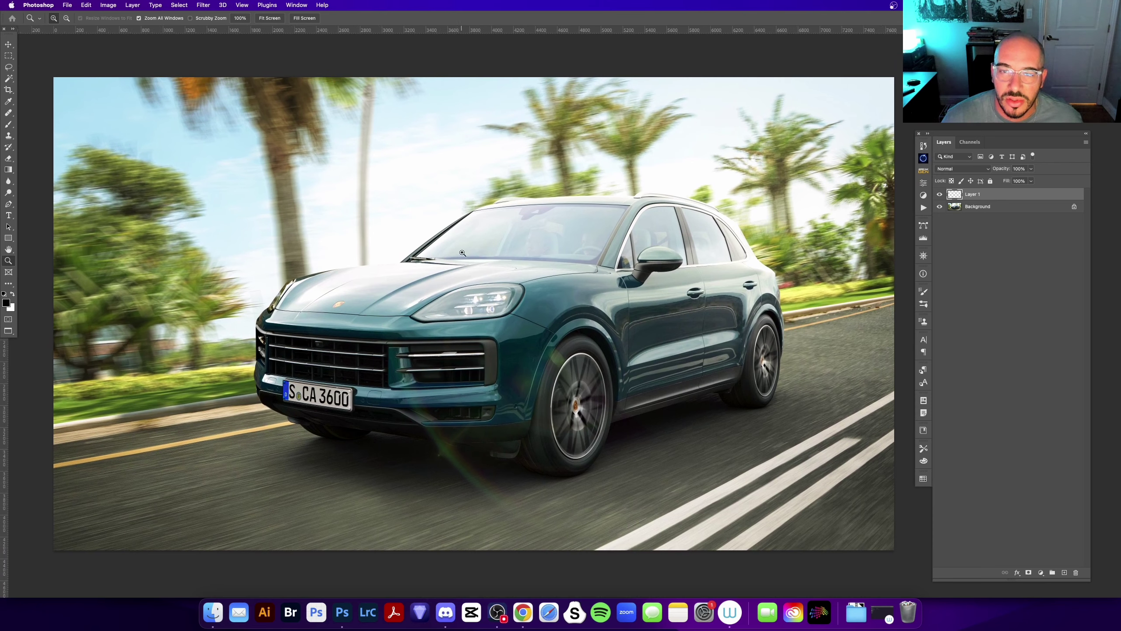
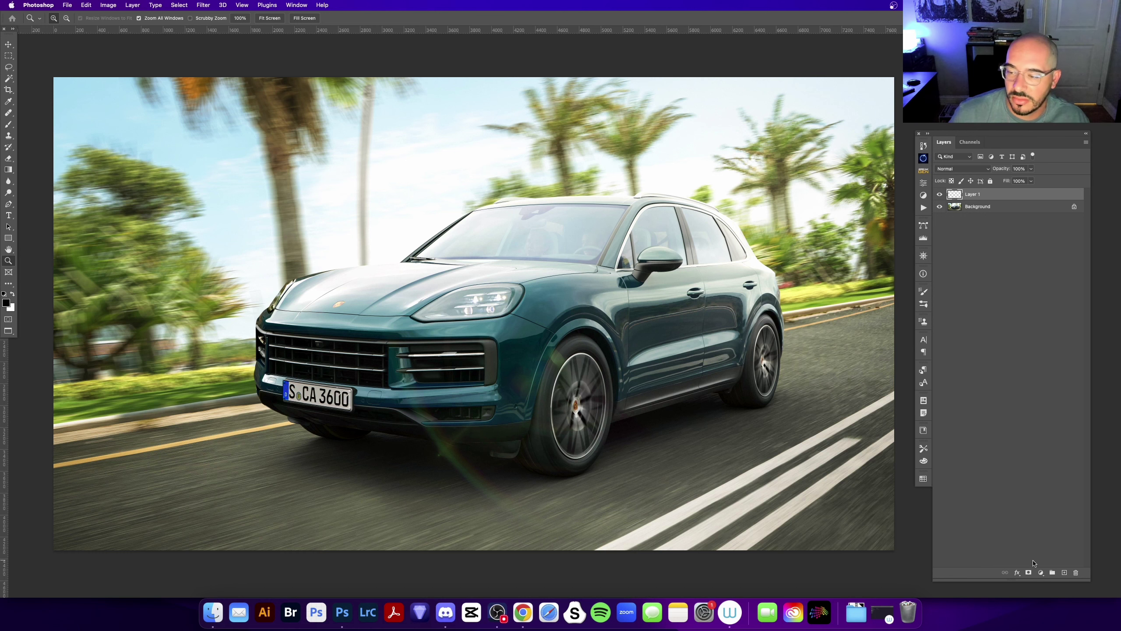
# - Add a Hue/Saturation adjustment layer and lower the saturation of the Yellows range
pyautogui.click(1041, 572)
pyautogui.click(1063, 528)
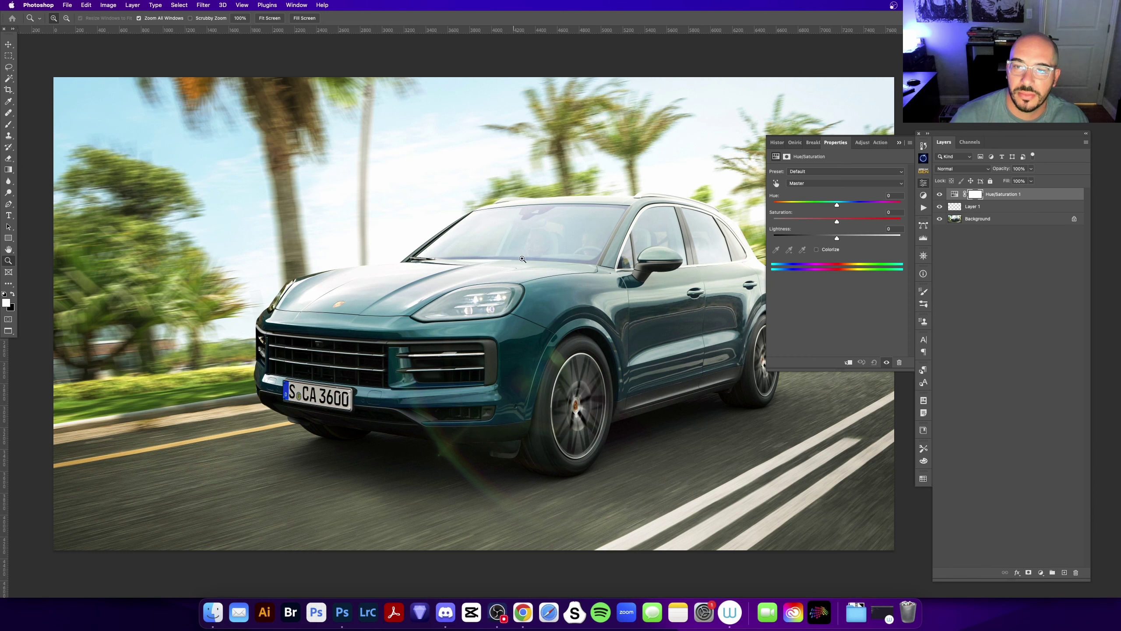
pyautogui.hscroll(3, 522, 259)
pyautogui.click(843, 183)
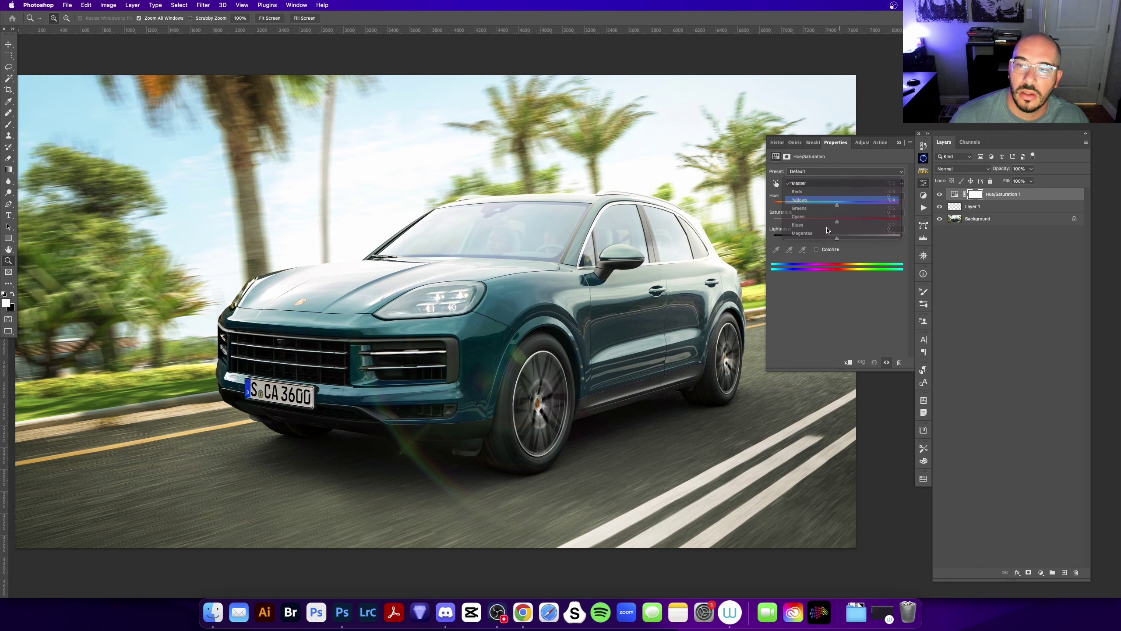
pyautogui.press('Return')
pyautogui.hscroll(-3, 824, 222)
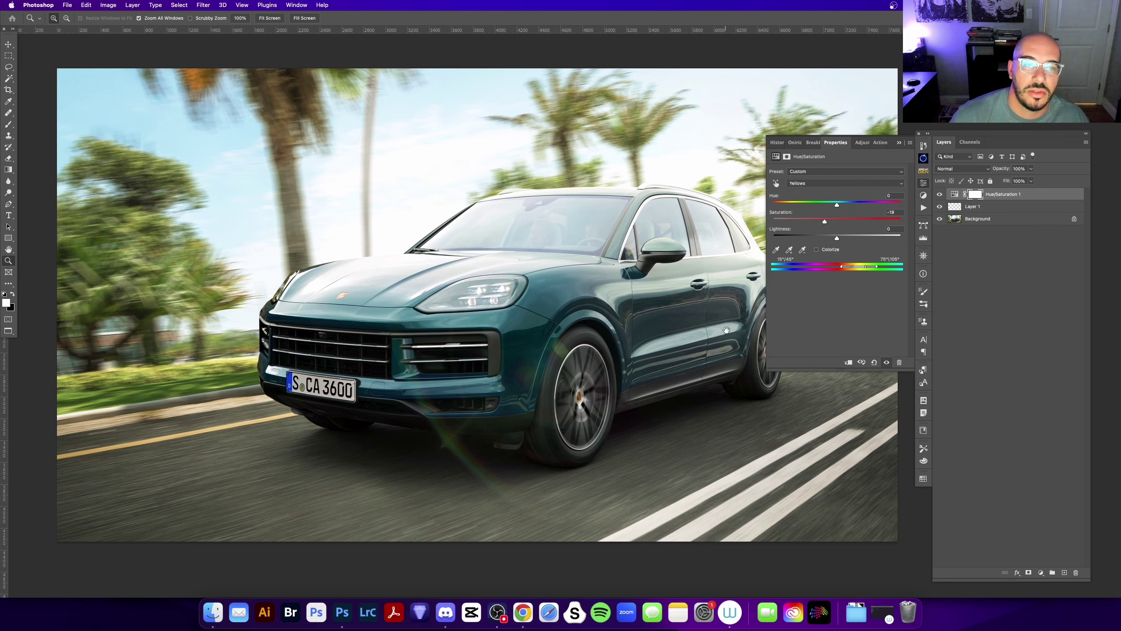
pyautogui.click(898, 144)
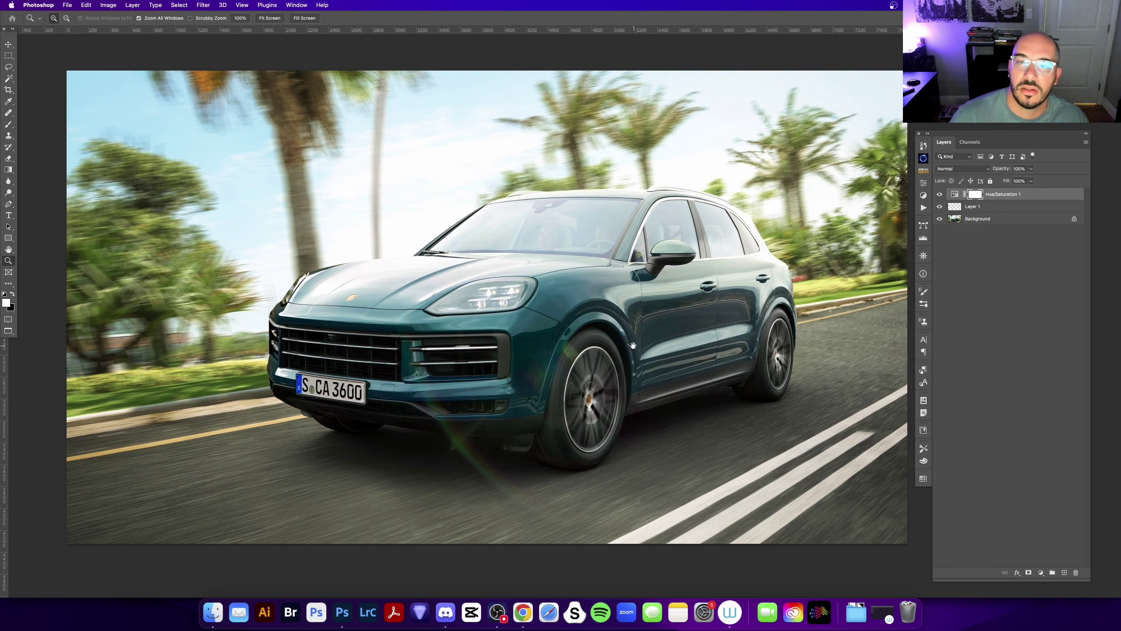
# - Reopen the Hue/Saturation adjustment and lower the Cyans saturation to mute the teal paint
pyautogui.click(941, 194)
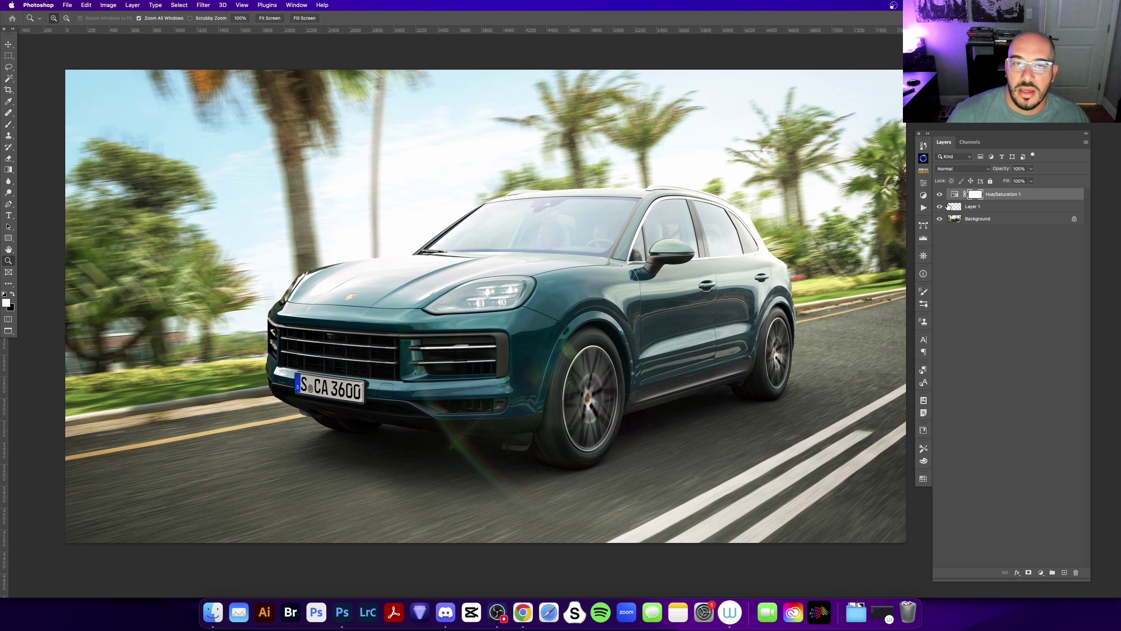
pyautogui.doubleClick(954, 195)
pyautogui.click(801, 183)
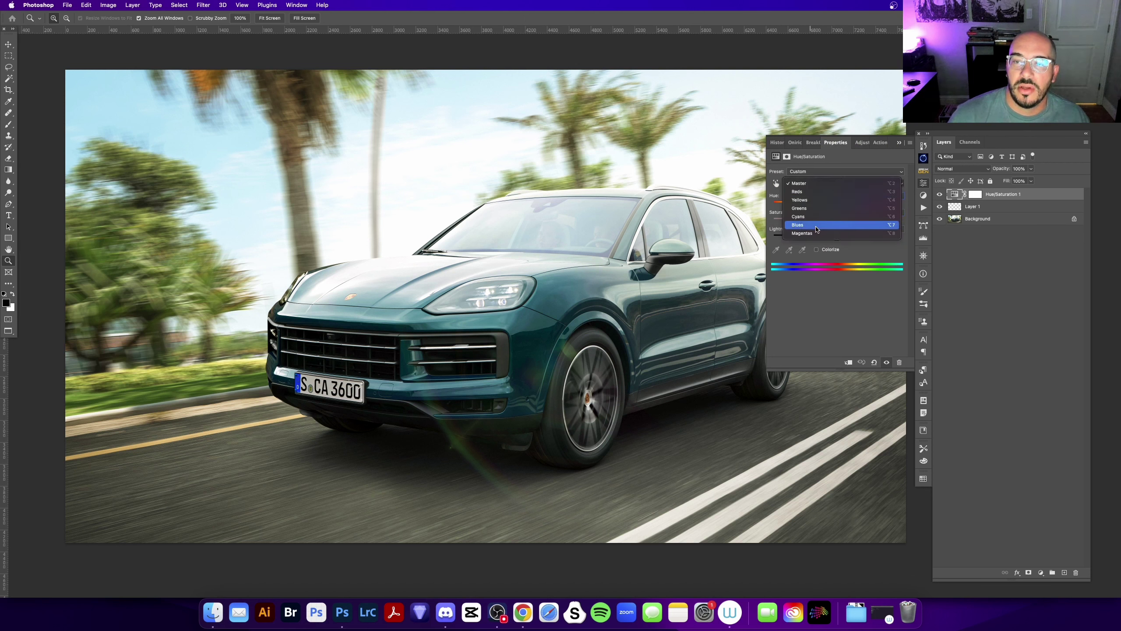
pyautogui.click(818, 217)
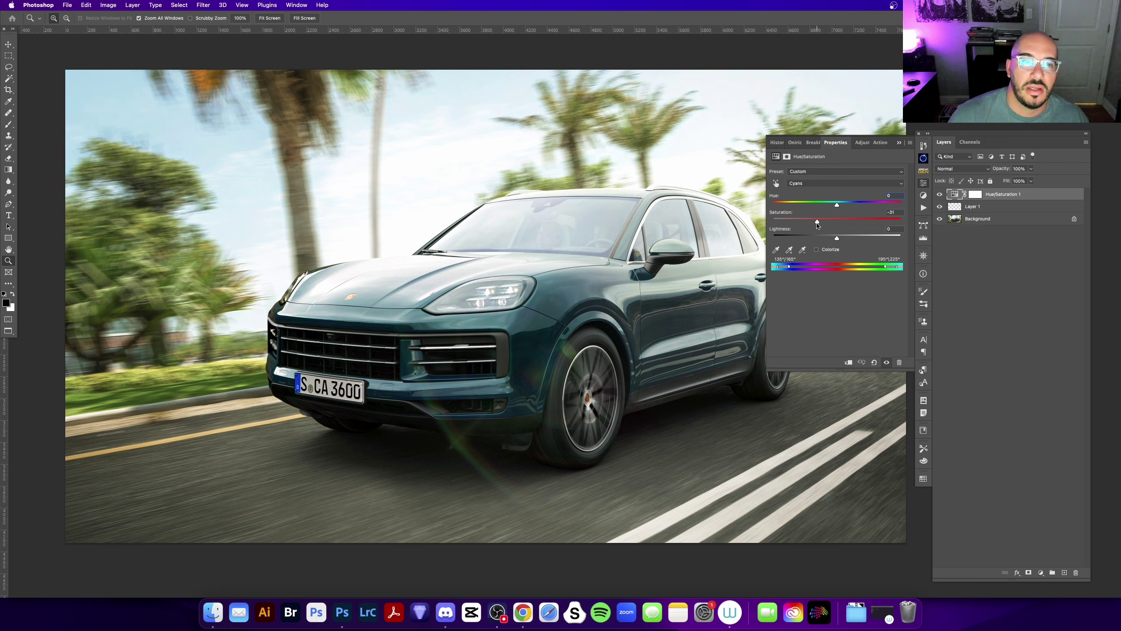
pyautogui.click(898, 144)
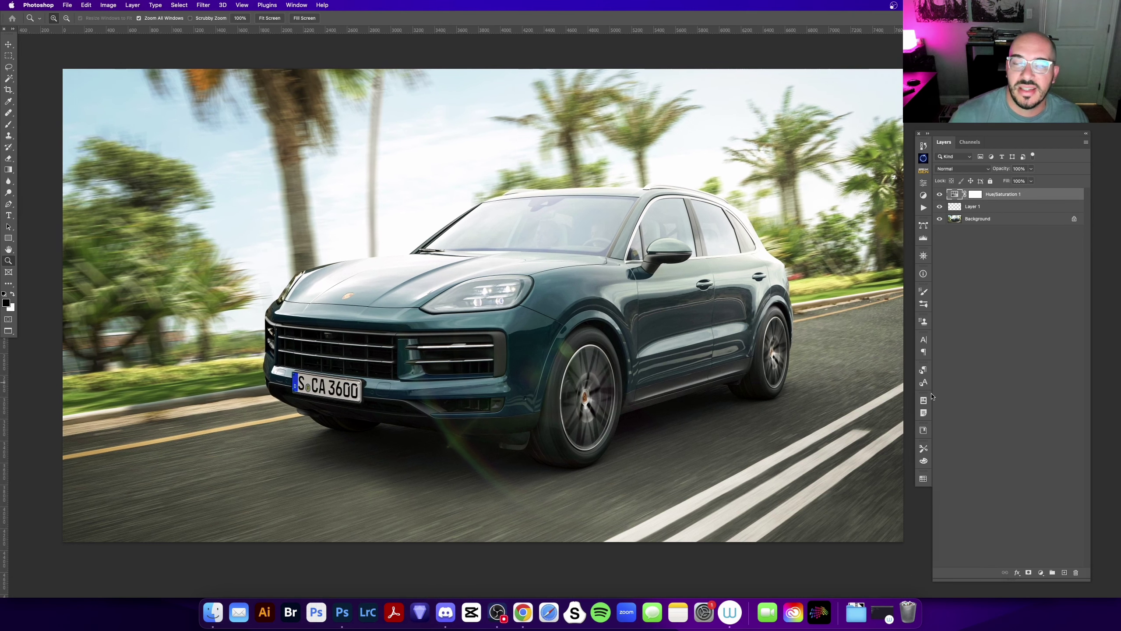
pyautogui.click(1041, 572)
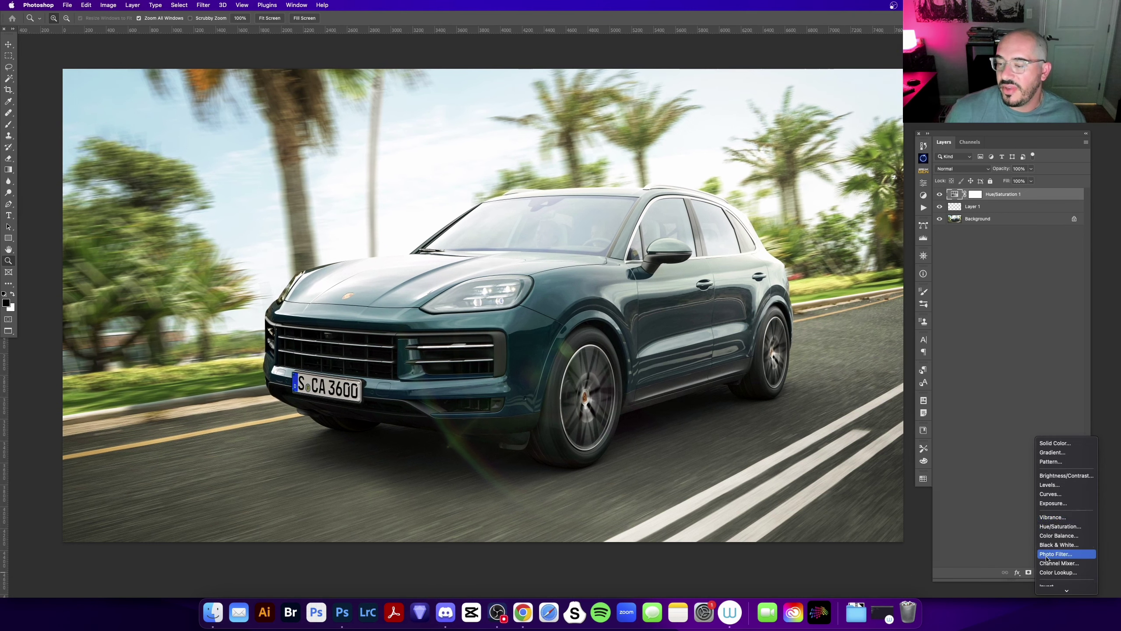
# - Add a Curves layer, apply the photo onto its mask, and boost the mask's contrast with Levels
pyautogui.click(1050, 494)
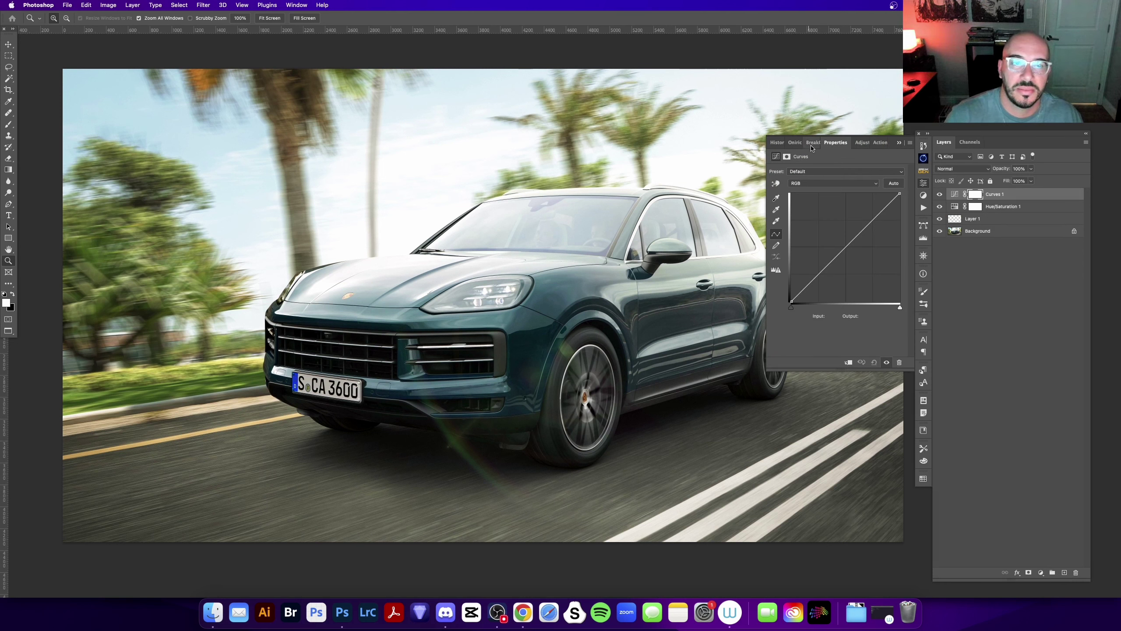
pyautogui.click(970, 197)
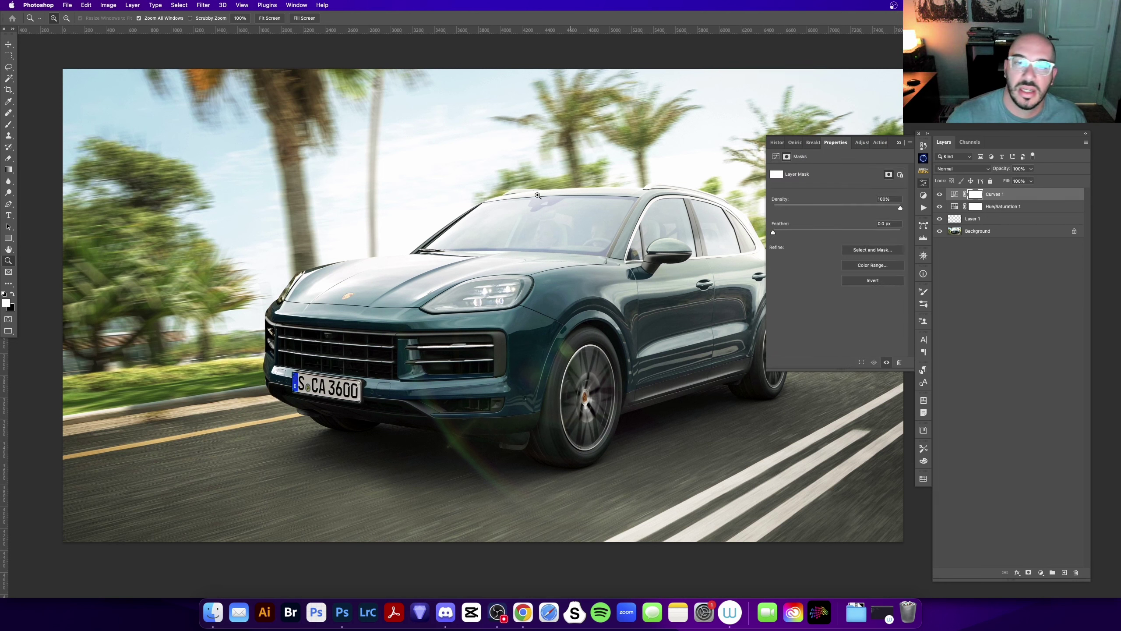
pyautogui.click(108, 5)
pyautogui.click(145, 130)
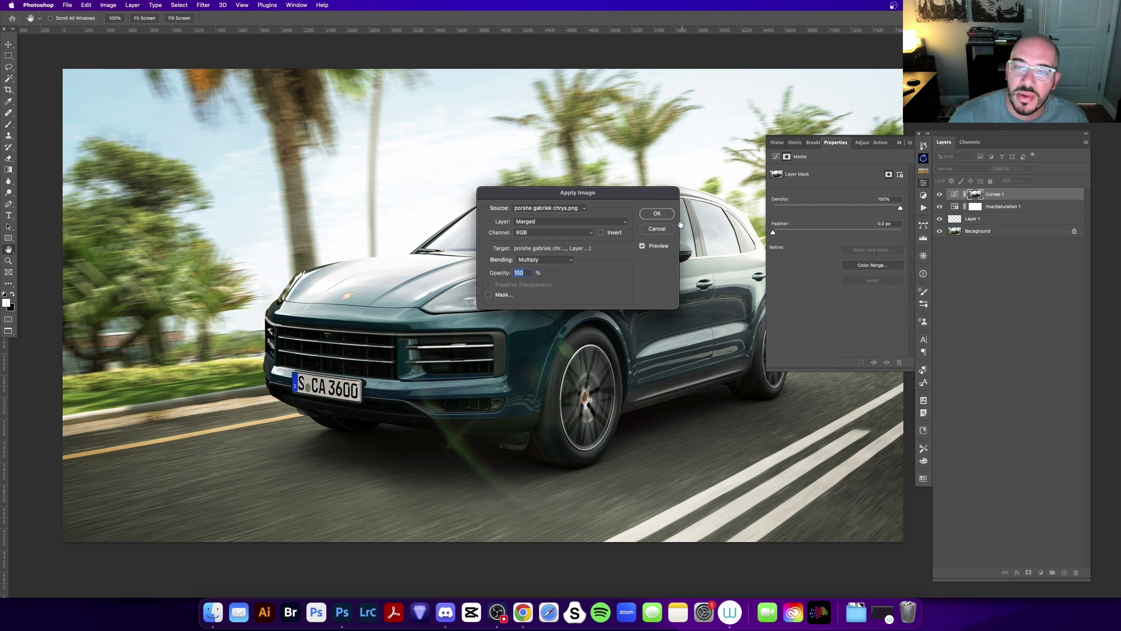
pyautogui.press('Return')
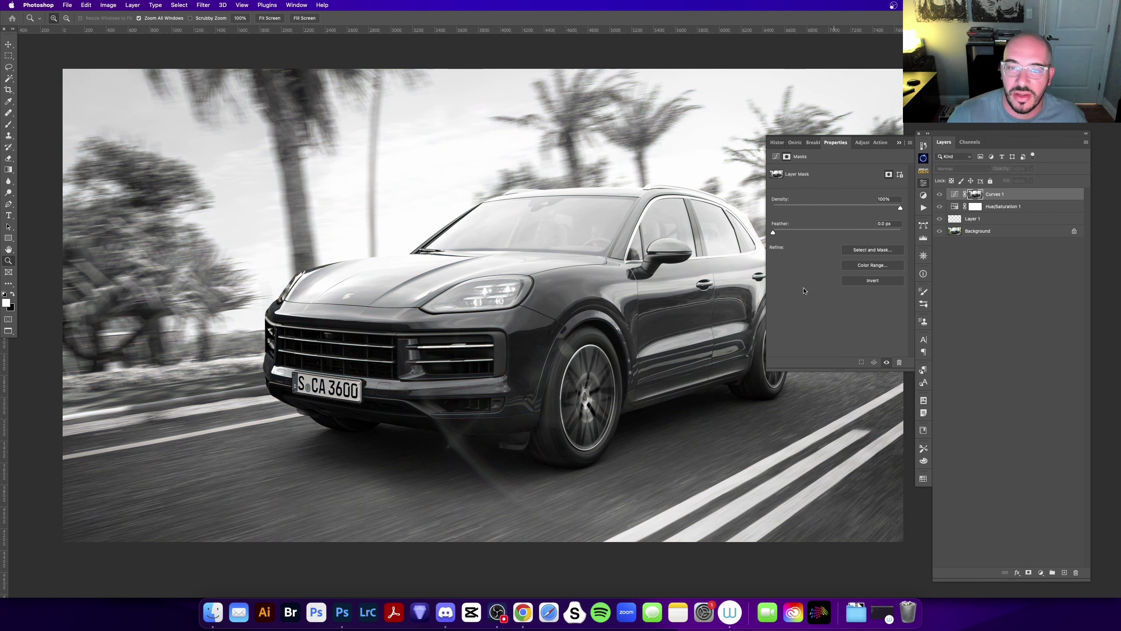
pyautogui.hotkey('ctrl', 'l')
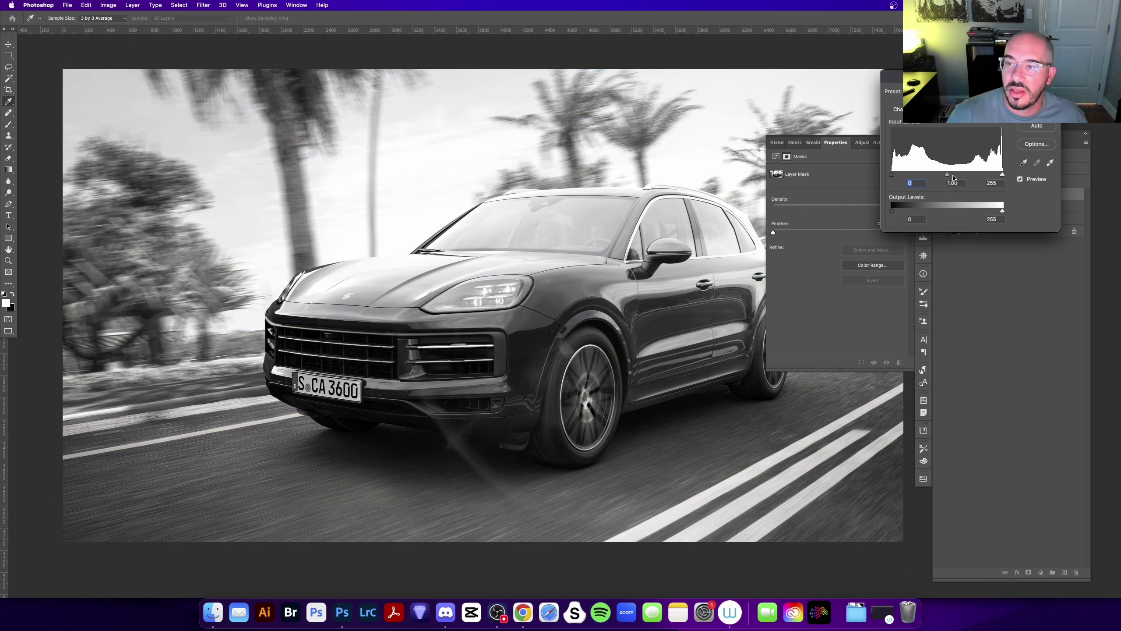
pyautogui.moveTo(947, 175); pyautogui.dragTo(980, 175)
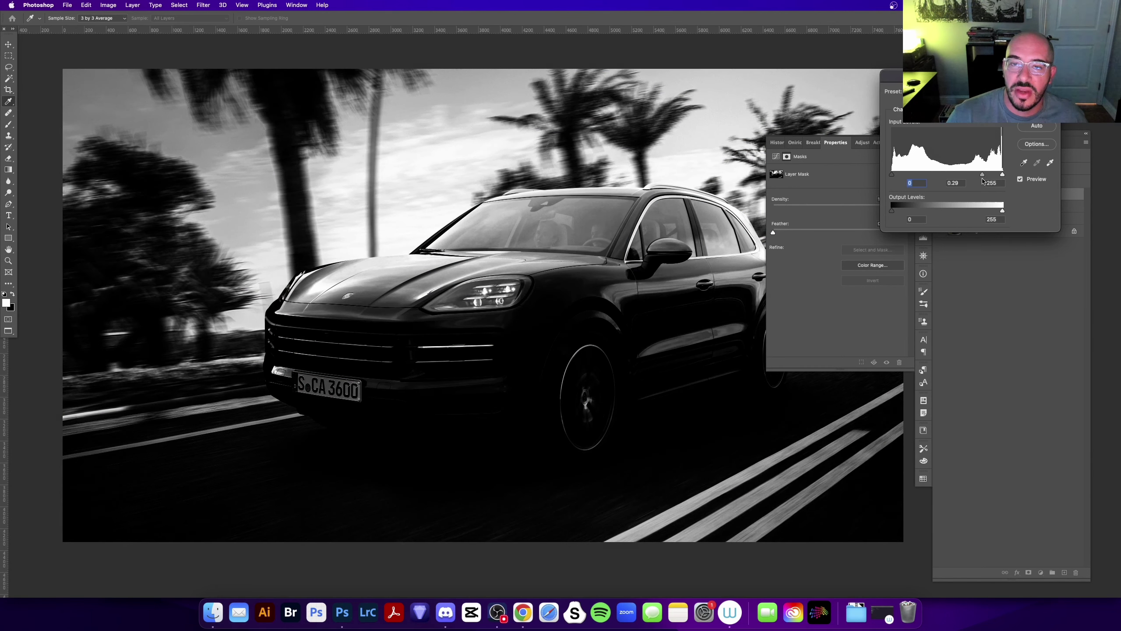
pyautogui.press('Return')
# - Shape the composite, Red and Blue curves of the Curves adjustment
pyautogui.keyDown('alt'); pyautogui.click(975, 195); pyautogui.keyUp('alt')
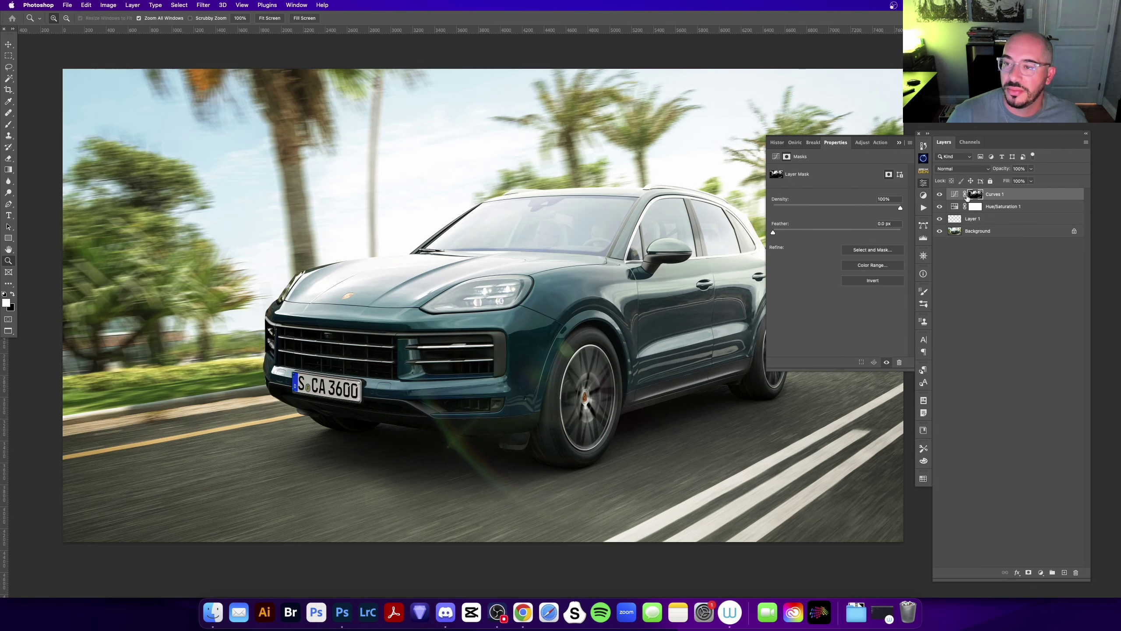
pyautogui.click(953, 194)
pyautogui.hscroll(3, 520, 394)
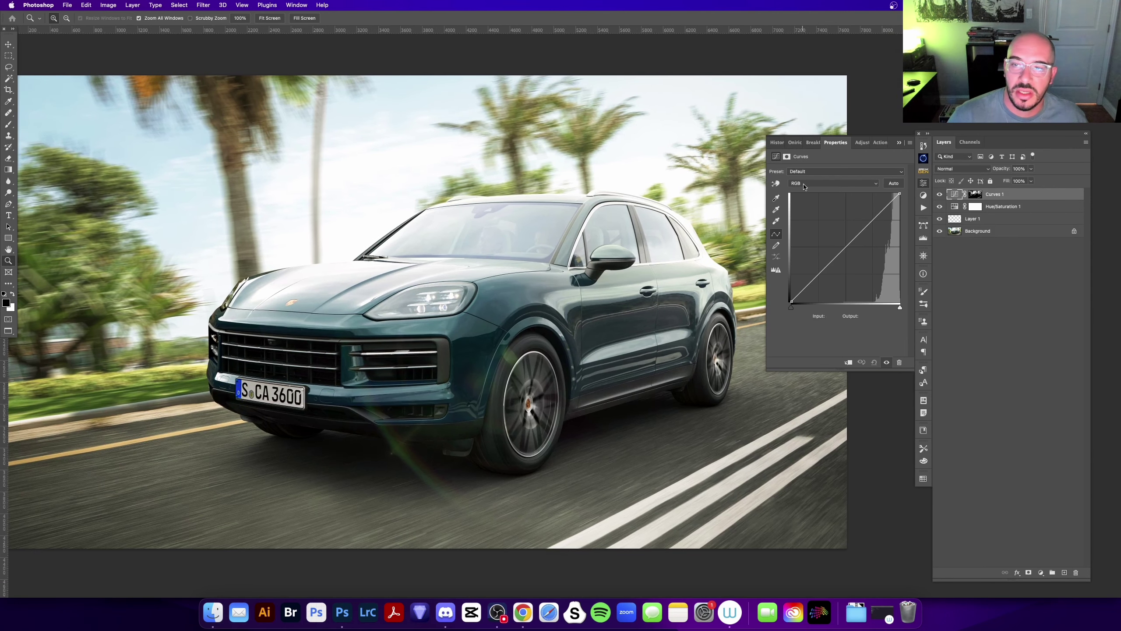
pyautogui.click(832, 183)
pyautogui.click(837, 268)
pyautogui.moveTo(838, 256); pyautogui.dragTo(865, 259)
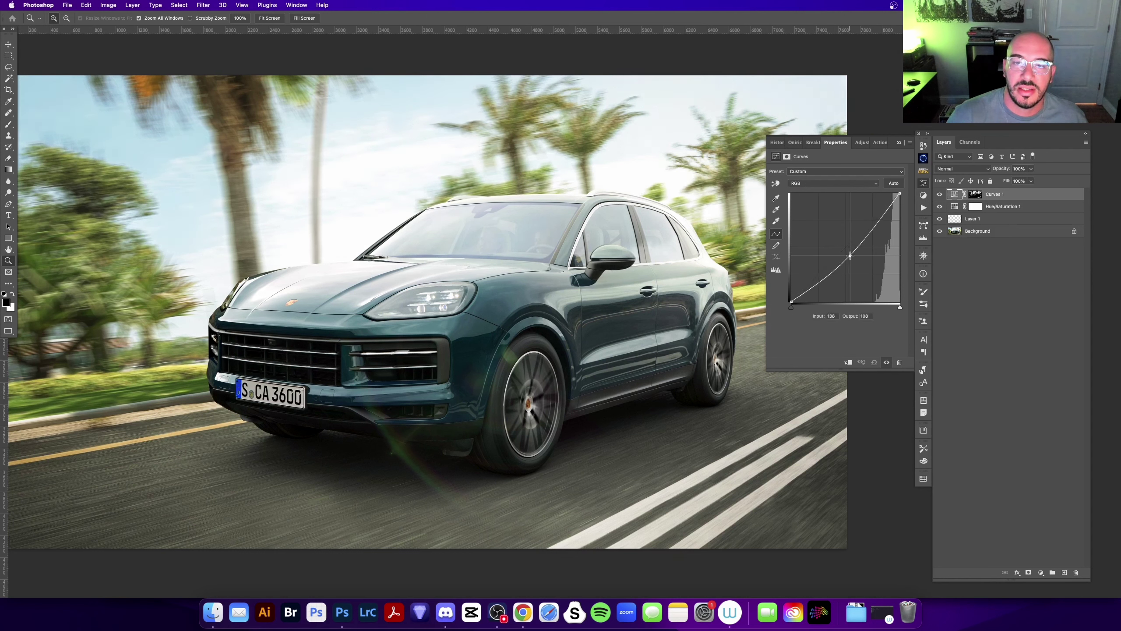
pyautogui.click(832, 182)
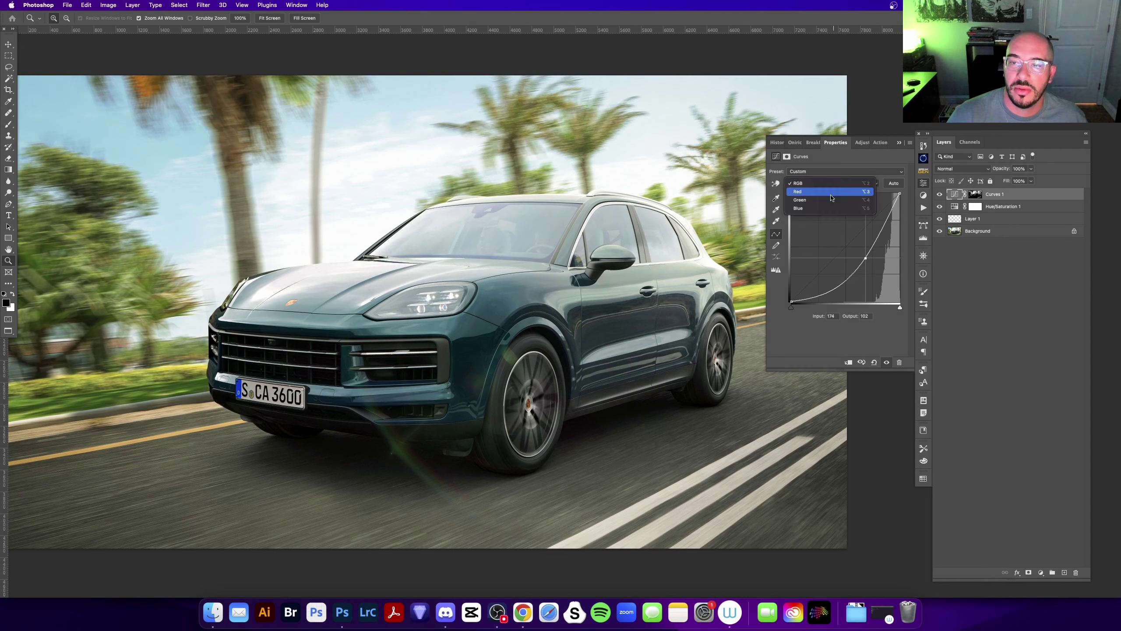
pyautogui.click(807, 194)
pyautogui.moveTo(842, 247); pyautogui.dragTo(846, 252)
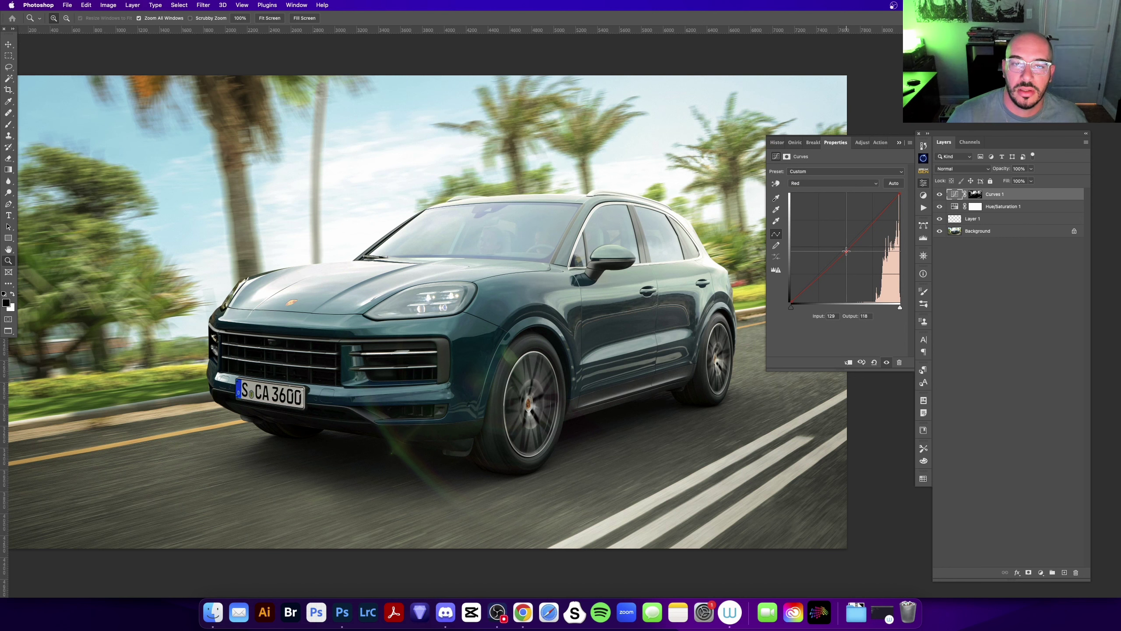
pyautogui.click(832, 182)
pyautogui.click(812, 204)
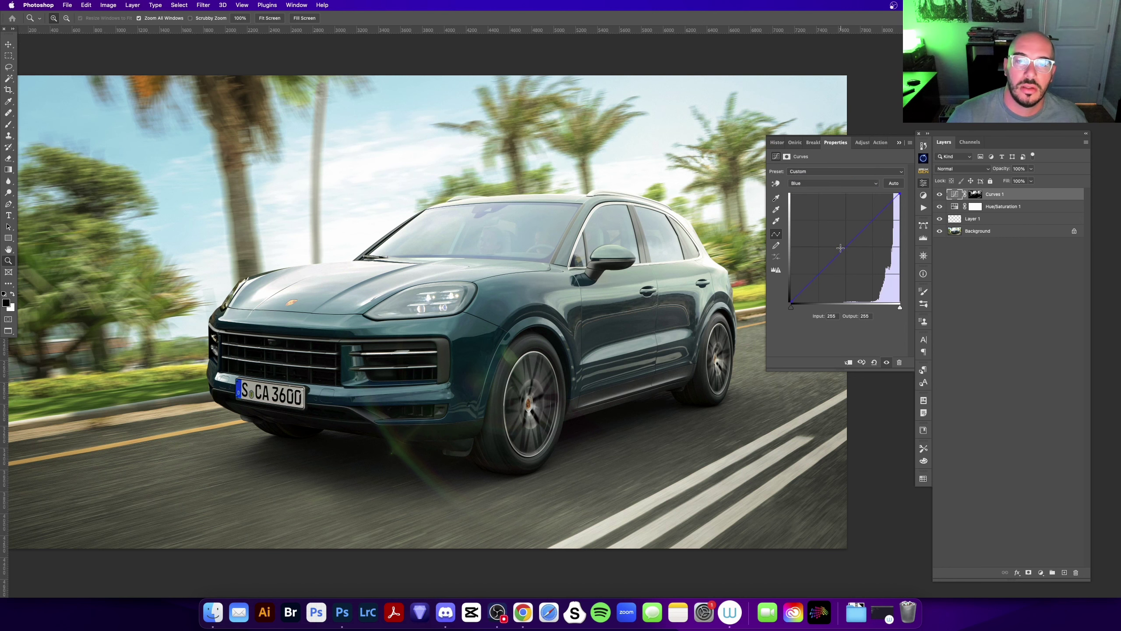
pyautogui.click(842, 251)
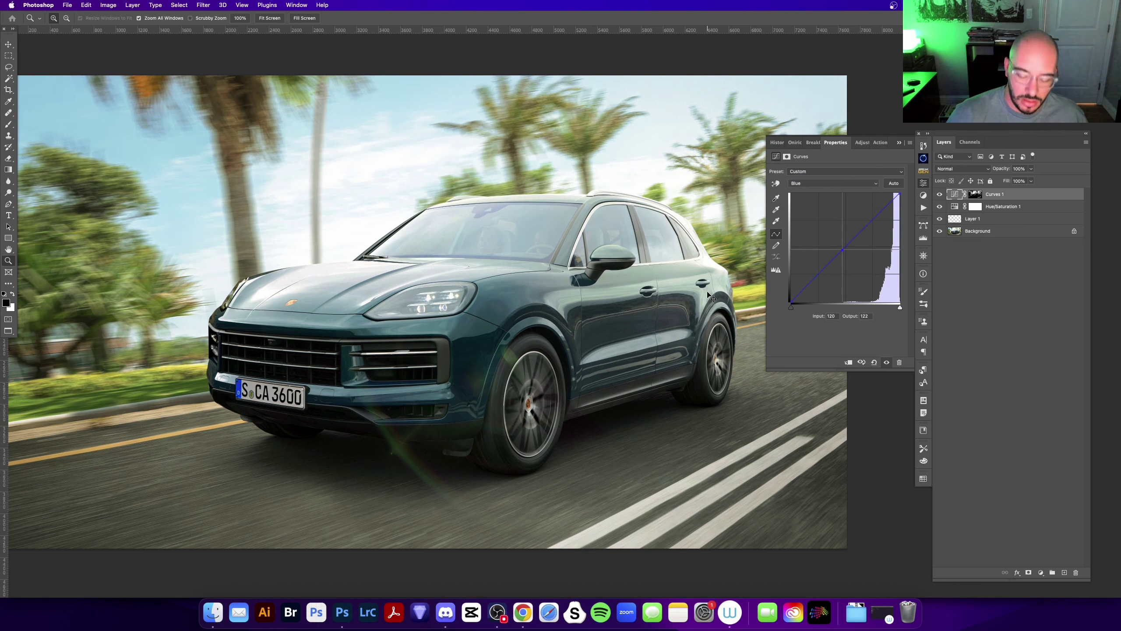
# - Zoom in on the rear window and steepen the RGB curve for more contrast
pyautogui.keyDown('alt'); pyautogui.click(662, 256); pyautogui.keyUp('alt')
pyautogui.click(608, 214)
pyautogui.click(608, 214)
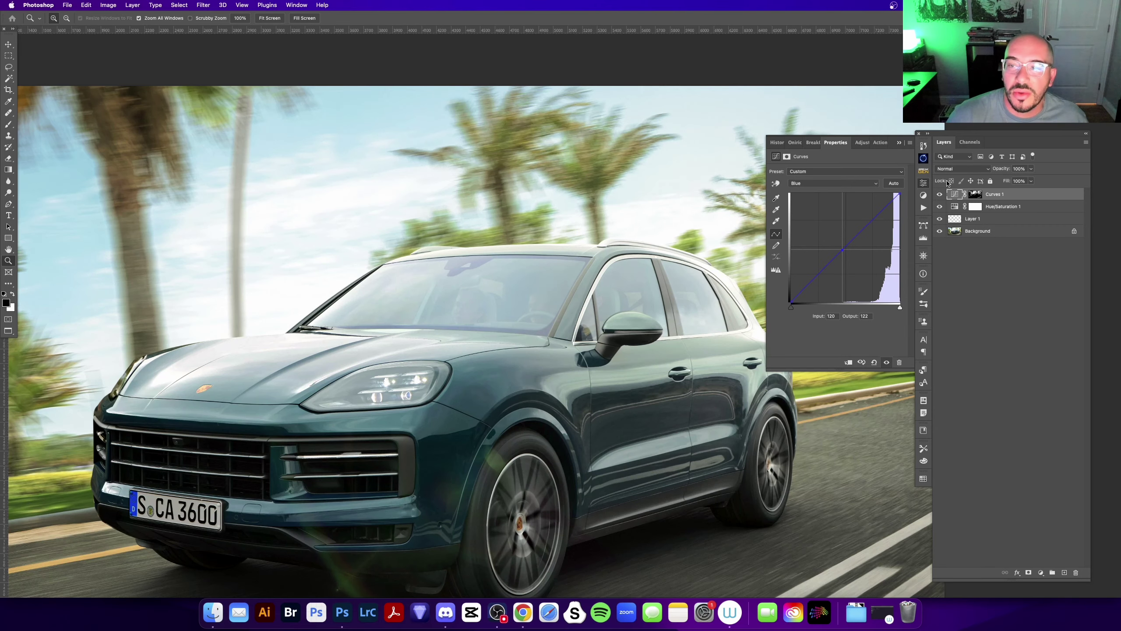
pyautogui.click(721, 290)
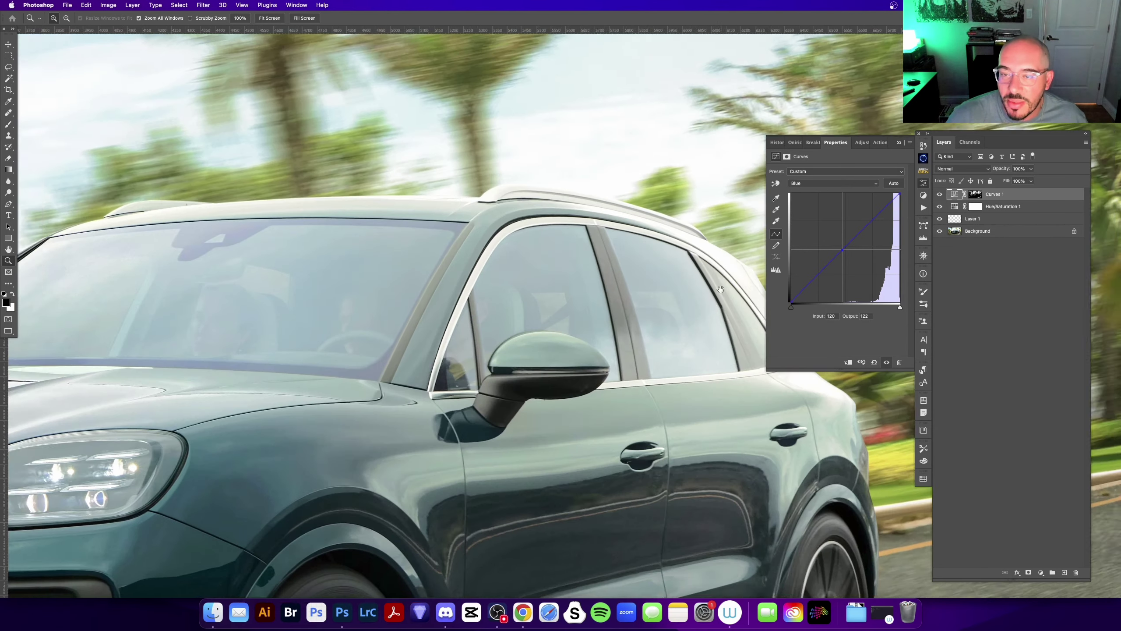
pyautogui.moveTo(721, 289); pyautogui.dragTo(504, 271)
pyautogui.click(567, 331)
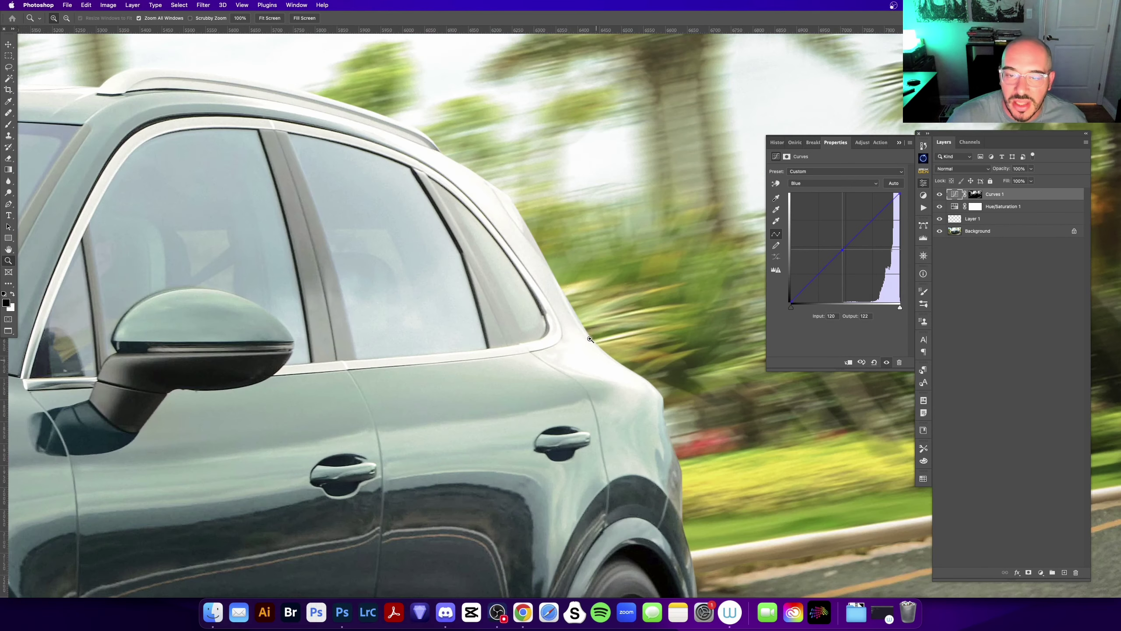
pyautogui.click(955, 199)
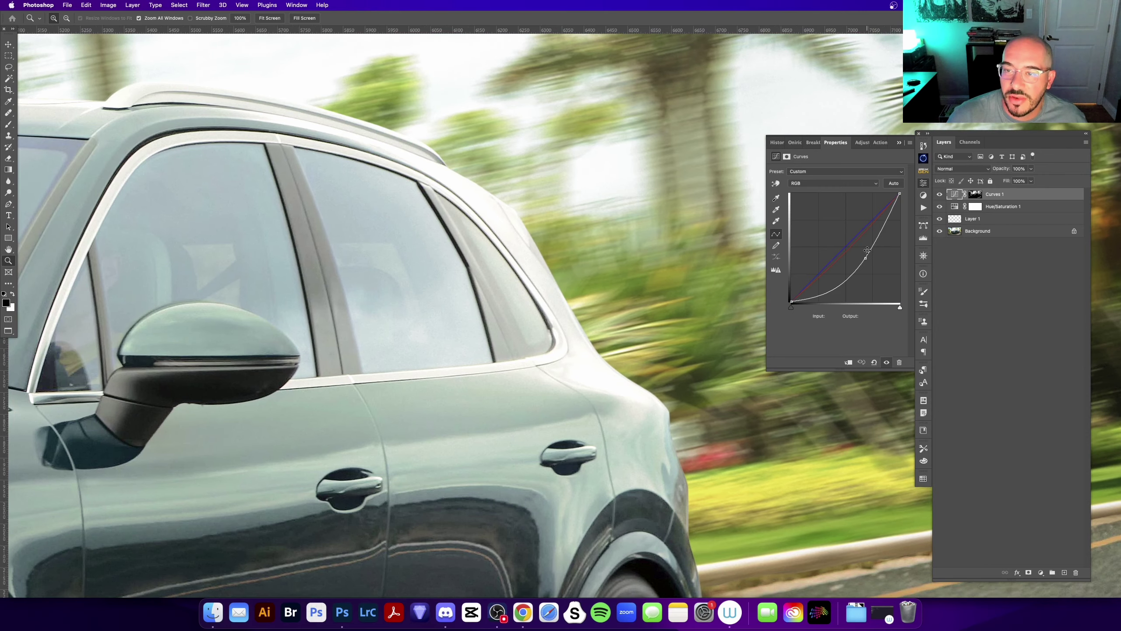
pyautogui.moveTo(866, 261); pyautogui.dragTo(885, 273)
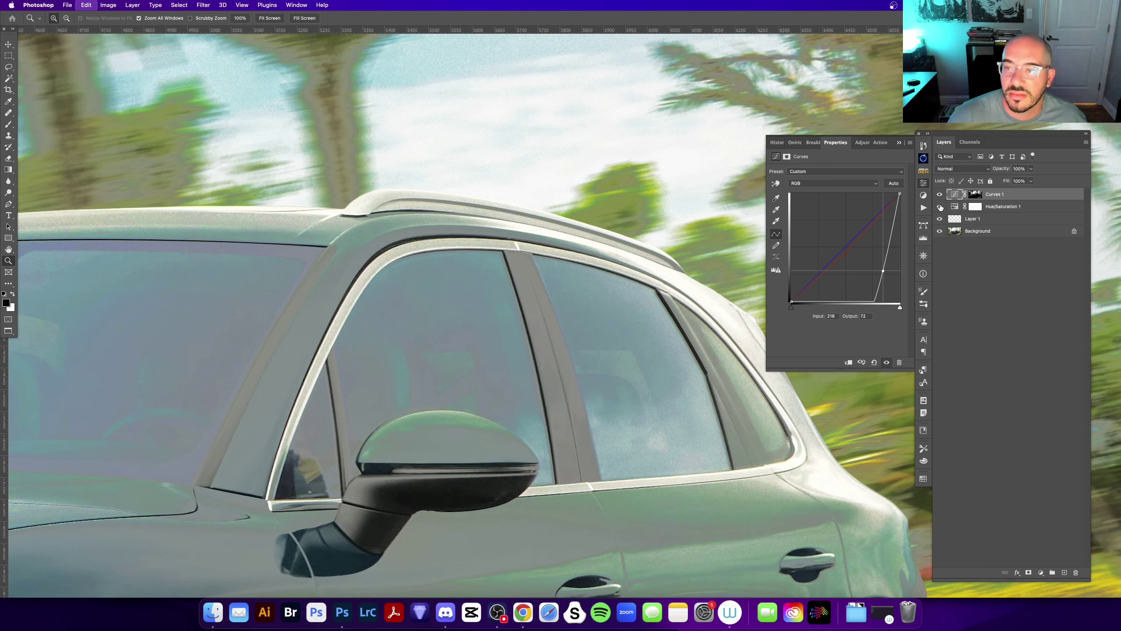
# - Compare before and after, then raise the RGB curve to input 55, output 158
pyautogui.click(940, 195)
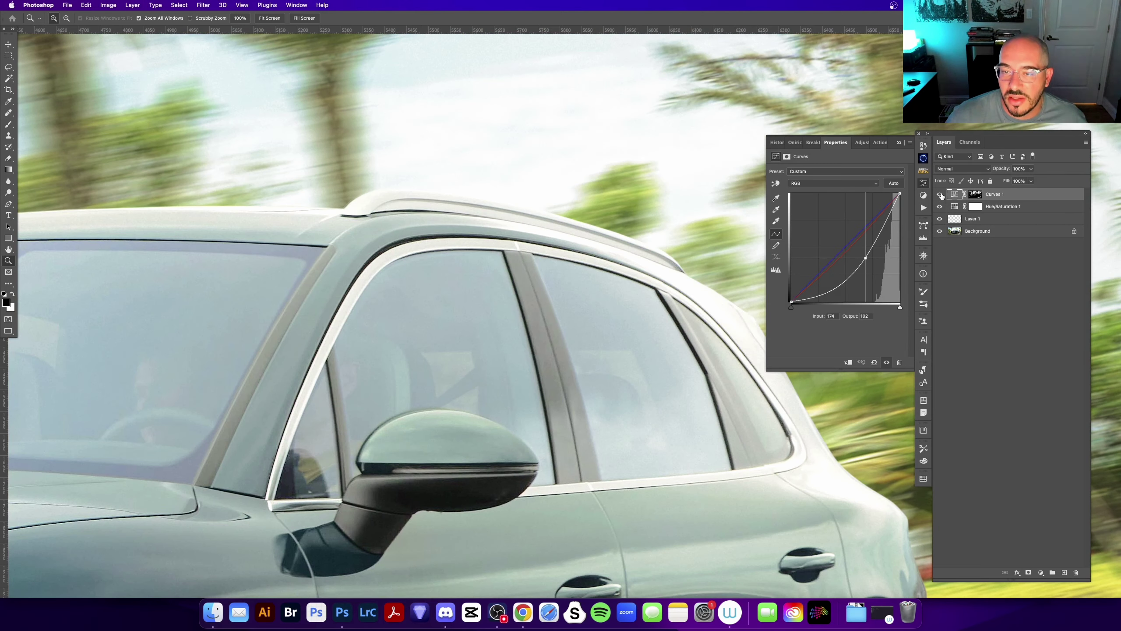
pyautogui.click(940, 195)
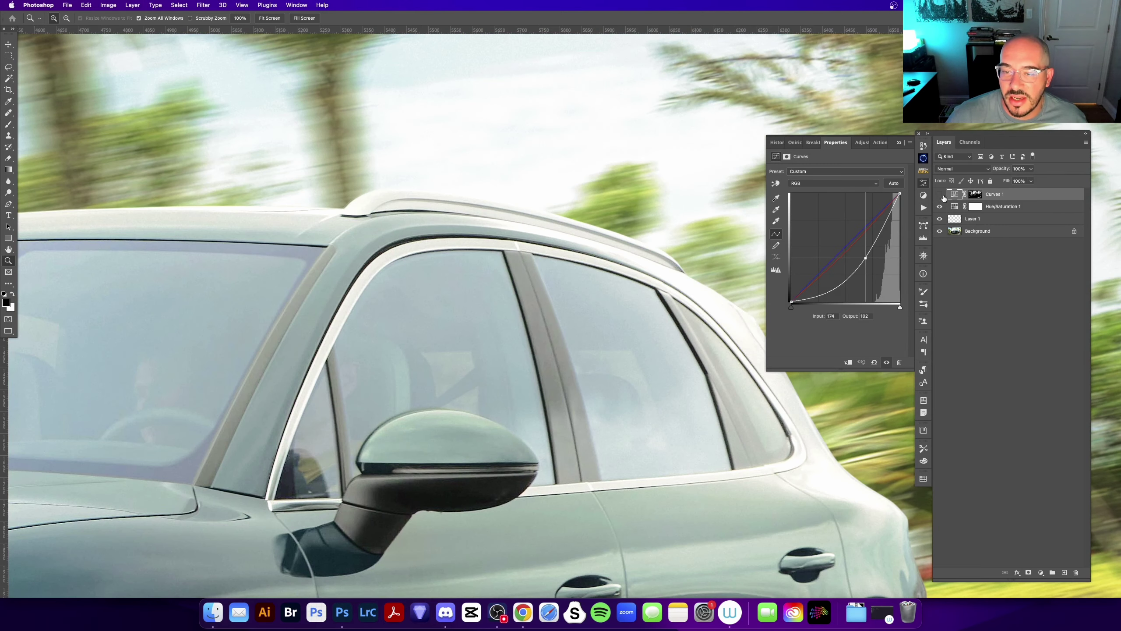
pyautogui.click(940, 195)
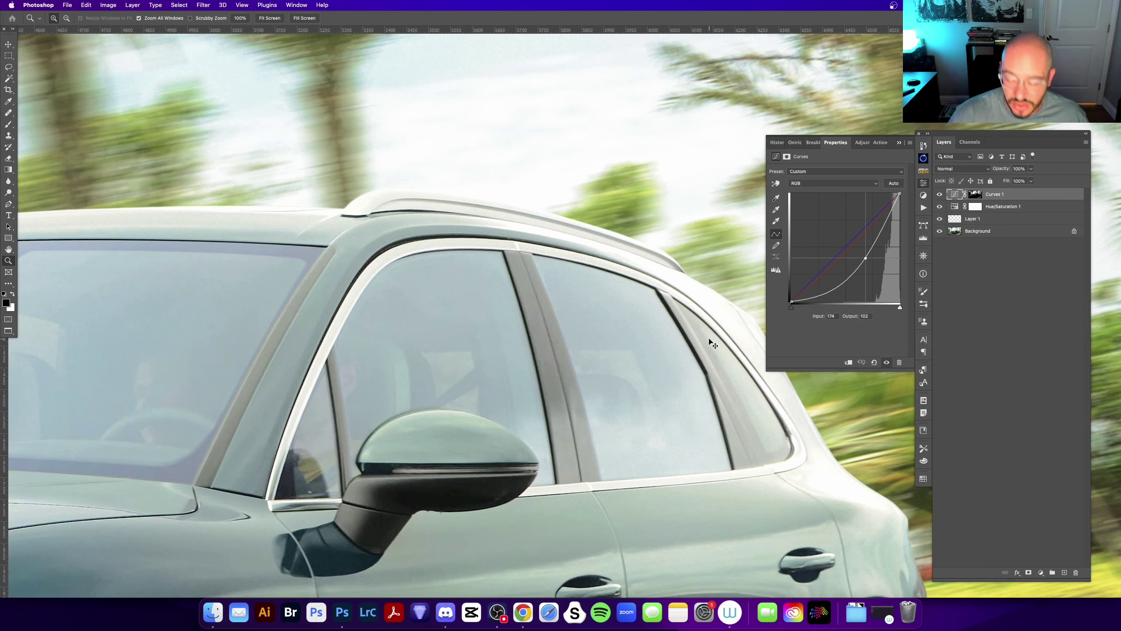
pyautogui.moveTo(713, 343); pyautogui.dragTo(496, 303)
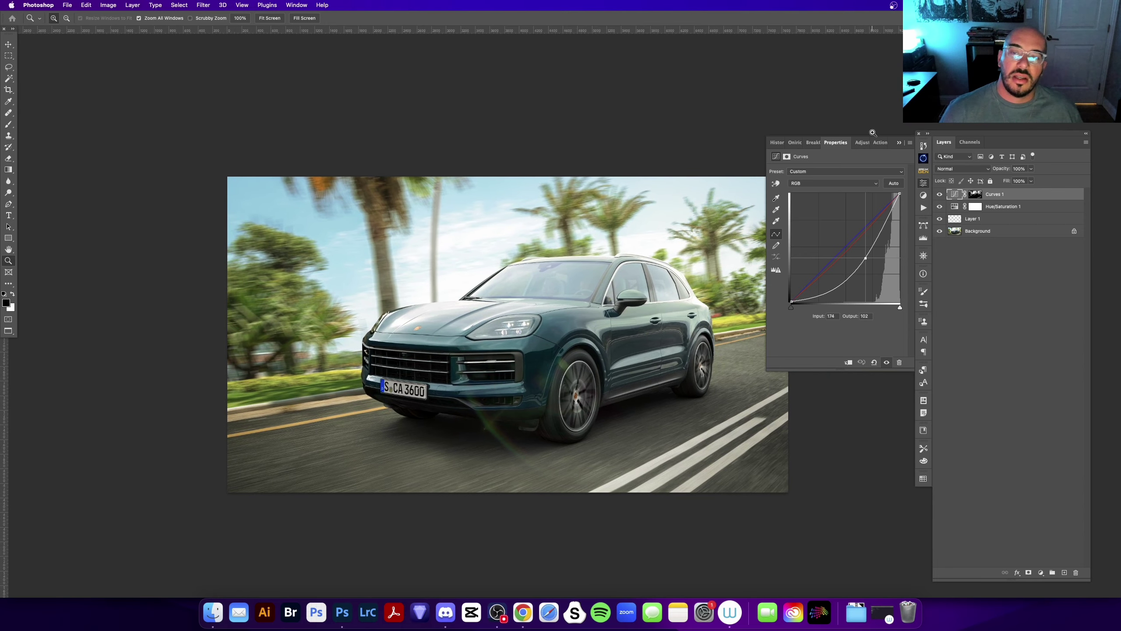
pyautogui.moveTo(861, 254); pyautogui.dragTo(820, 230)
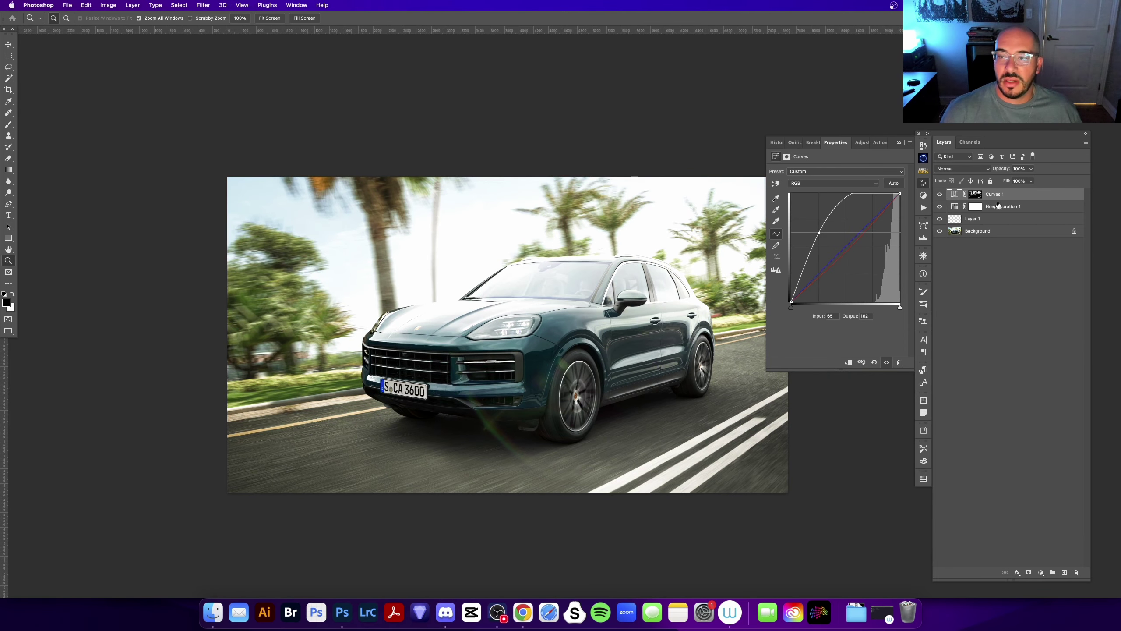
pyautogui.click(975, 195)
# - Group Curves 1, add a group mask, and paint black over the car windows with a 1200 brush
pyautogui.press('super+g')
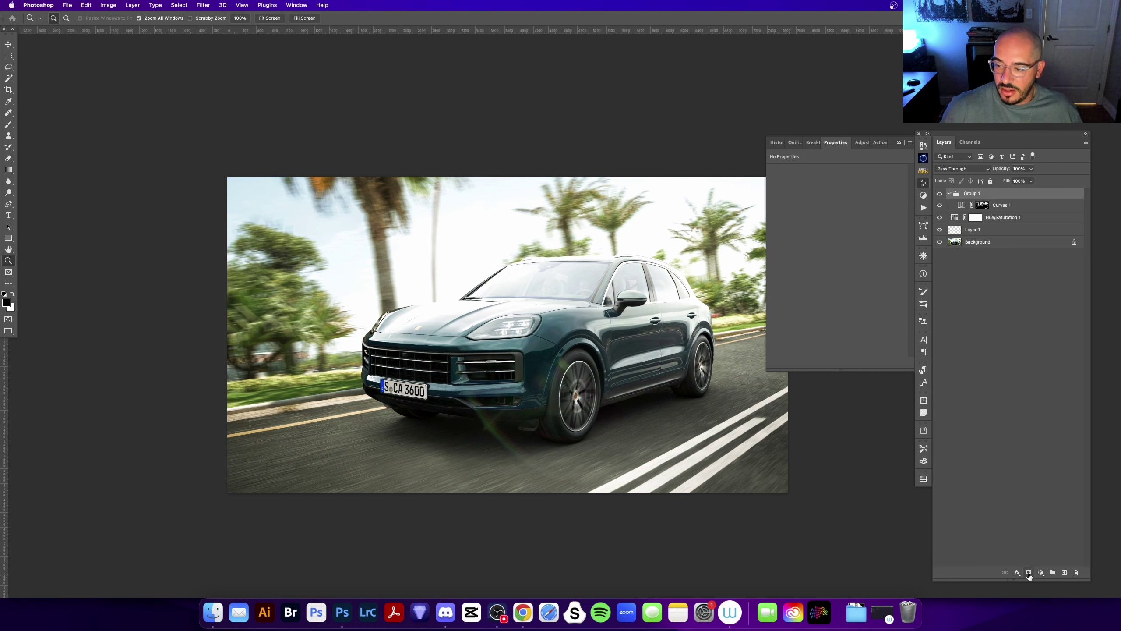
pyautogui.click(1029, 573)
pyautogui.press('b')
pyautogui.press('x')
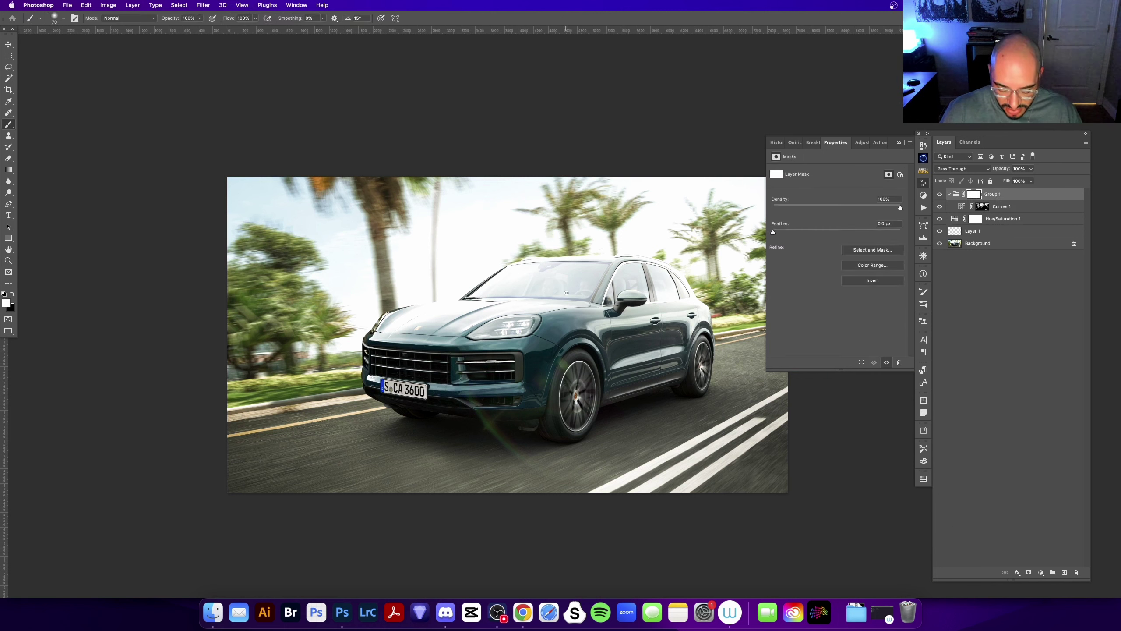
pyautogui.press('x')
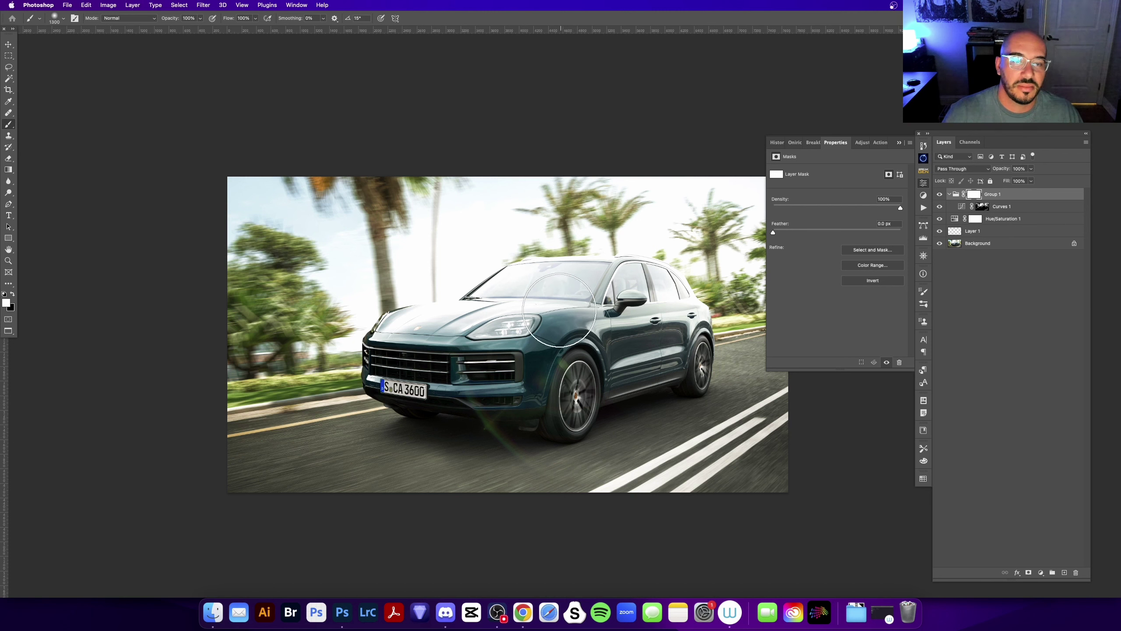
pyautogui.press(']')
pyautogui.press(']')
pyautogui.press(']')
pyautogui.moveTo(573, 283); pyautogui.dragTo(667, 287)
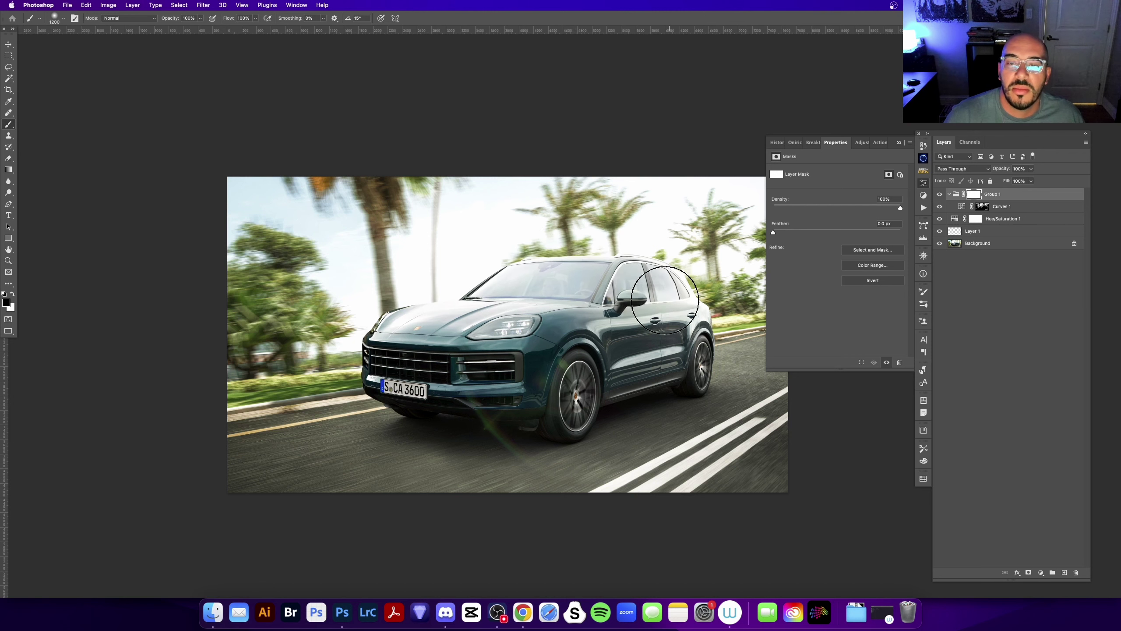
pyautogui.hscroll(2, 434, 397)
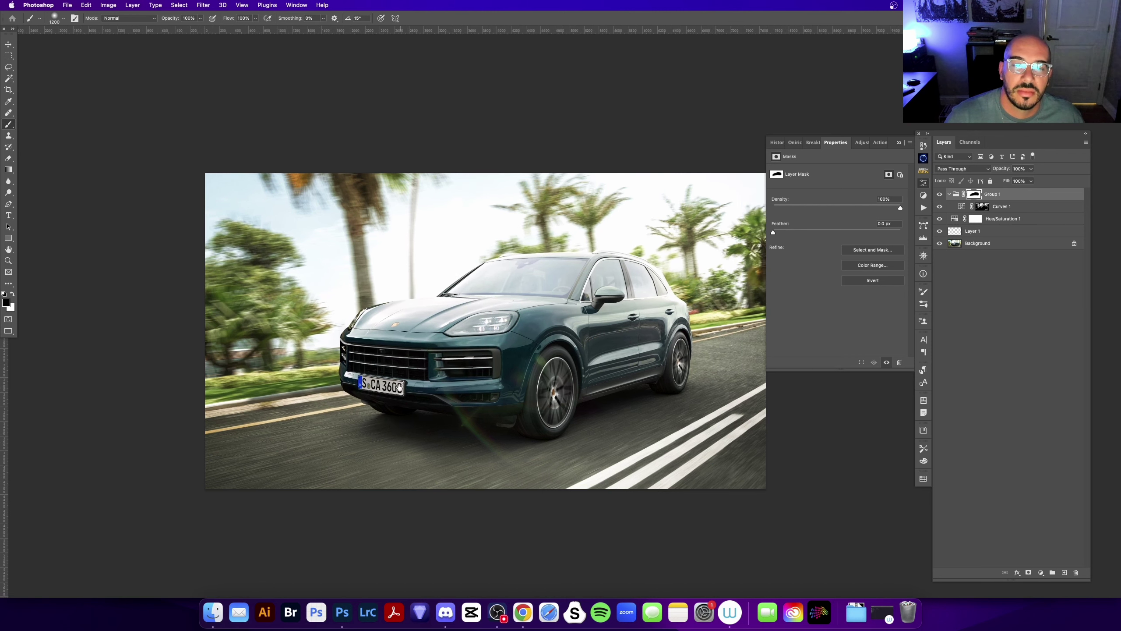
pyautogui.click(922, 146)
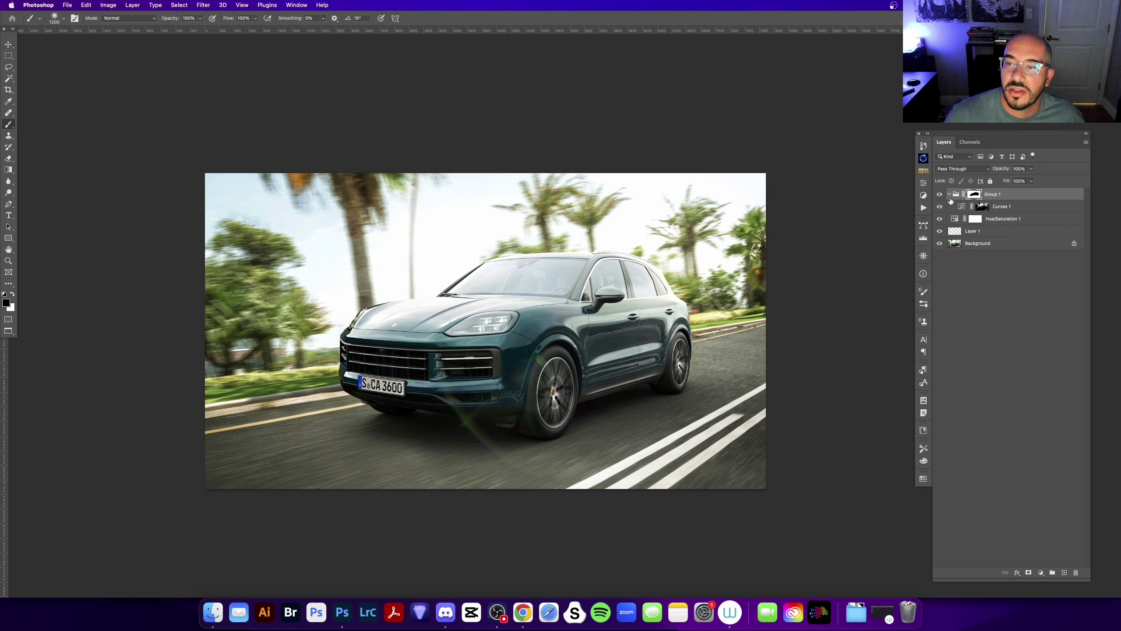
# - Add a Levels layer with output black 20 above Group 1, then collapse the group
pyautogui.click(1040, 572)
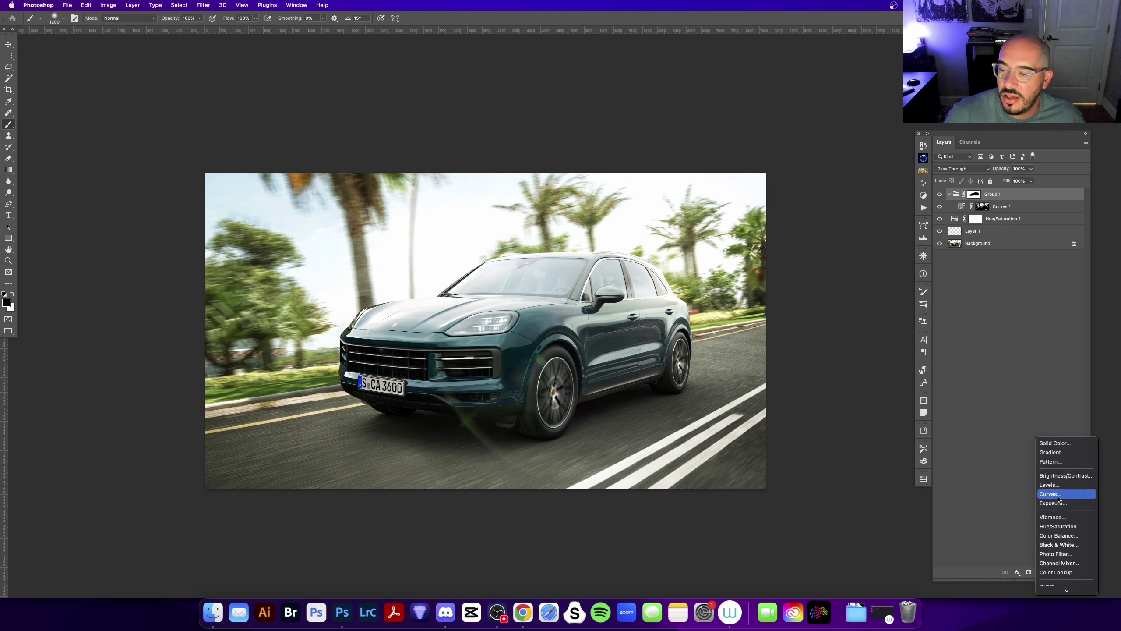
pyautogui.click(1059, 481)
pyautogui.hscroll(1, 356, 374)
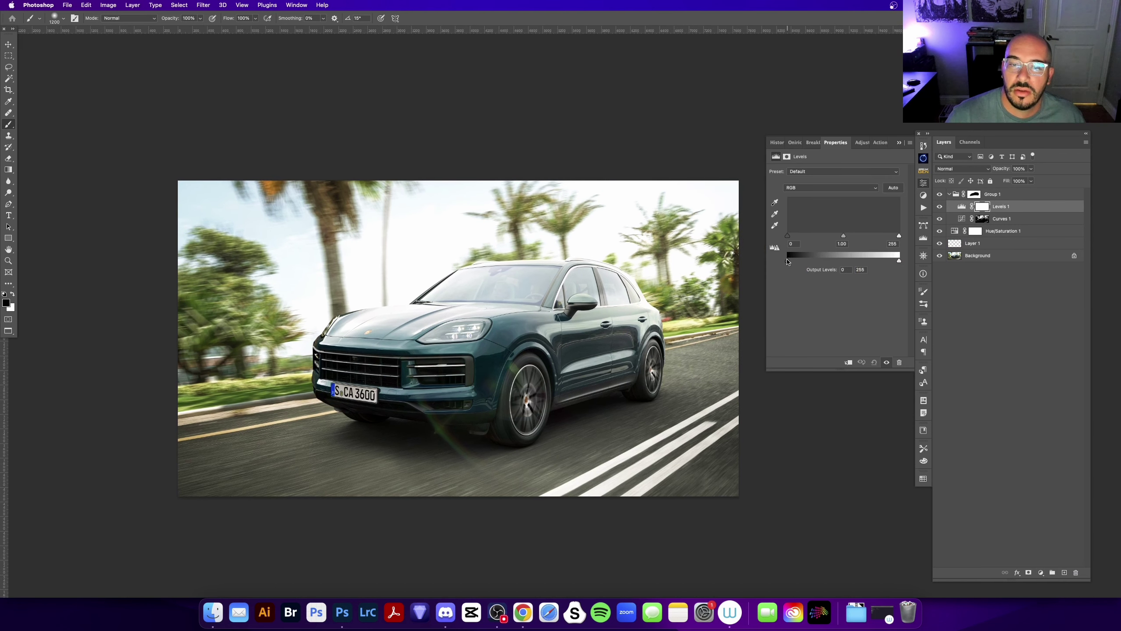
pyautogui.moveTo(787, 261); pyautogui.dragTo(796, 260)
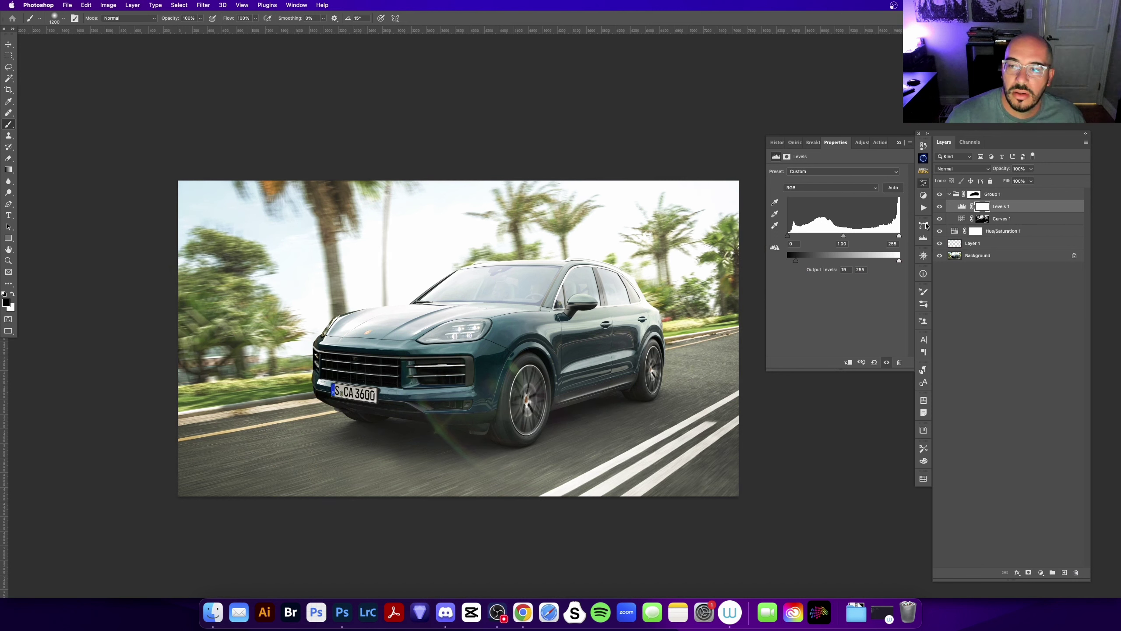
pyautogui.moveTo(1001, 207); pyautogui.dragTo(993, 194)
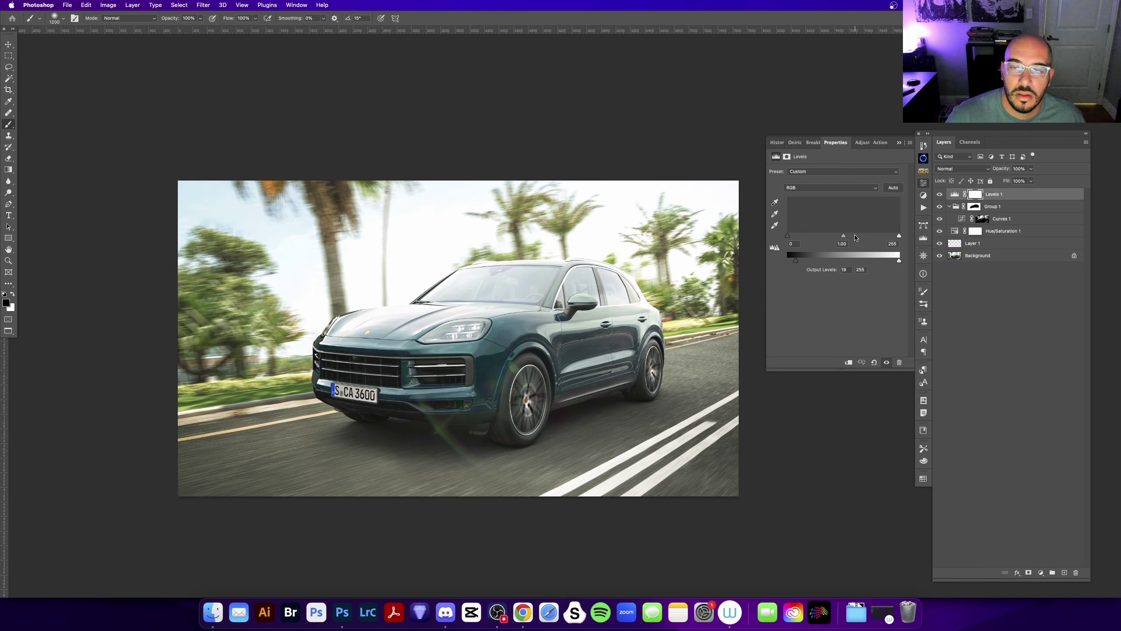
pyautogui.click(940, 194)
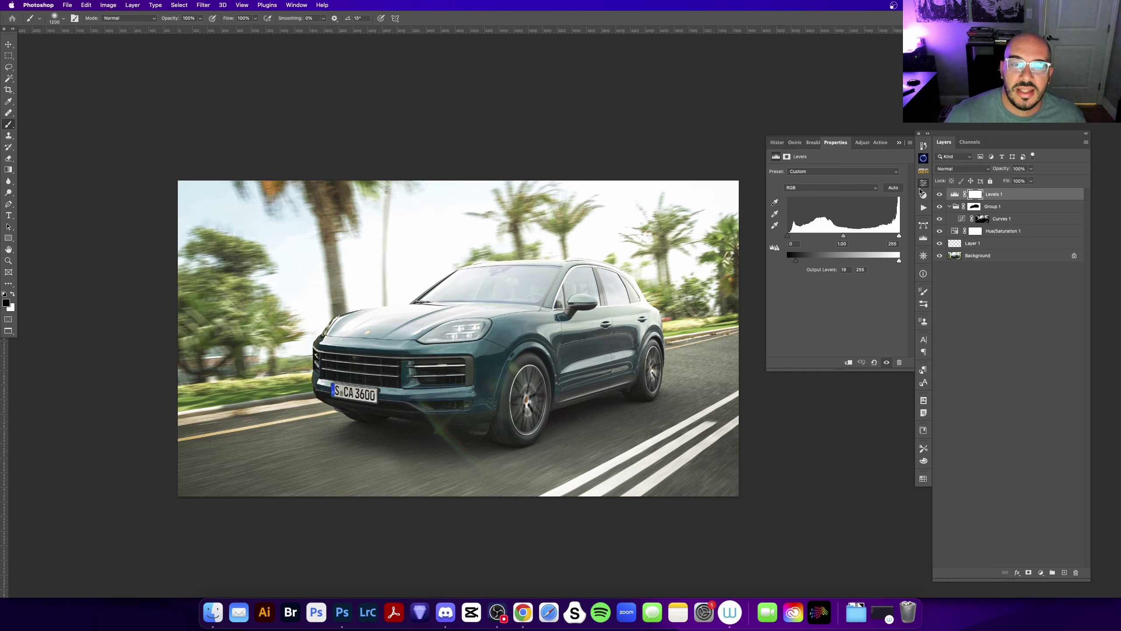
pyautogui.hscroll(-3, 435, 412)
pyautogui.scroll(2, 534, 459)
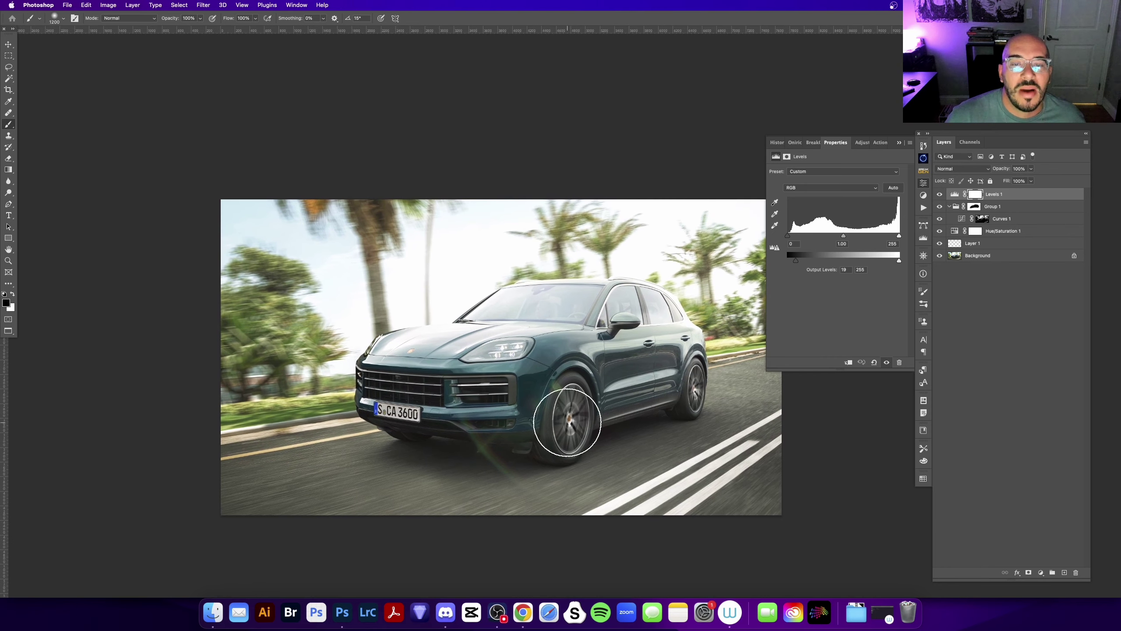
pyautogui.click(901, 145)
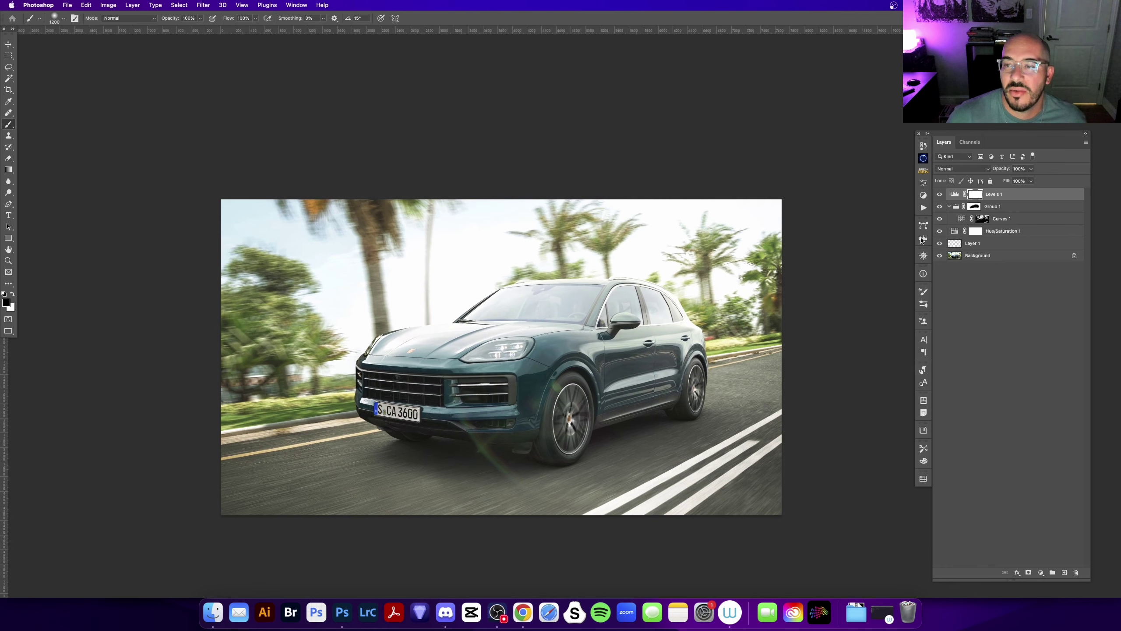
pyautogui.click(949, 207)
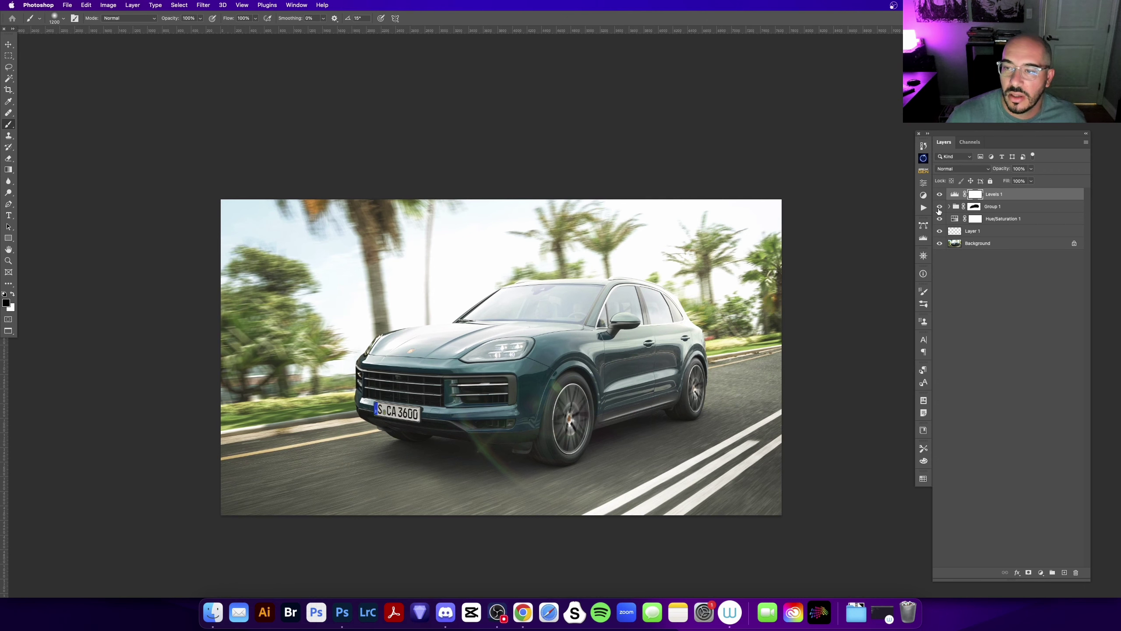
# - Zoom in to inspect the windshield and lower front, then return to the full image
pyautogui.press('z')
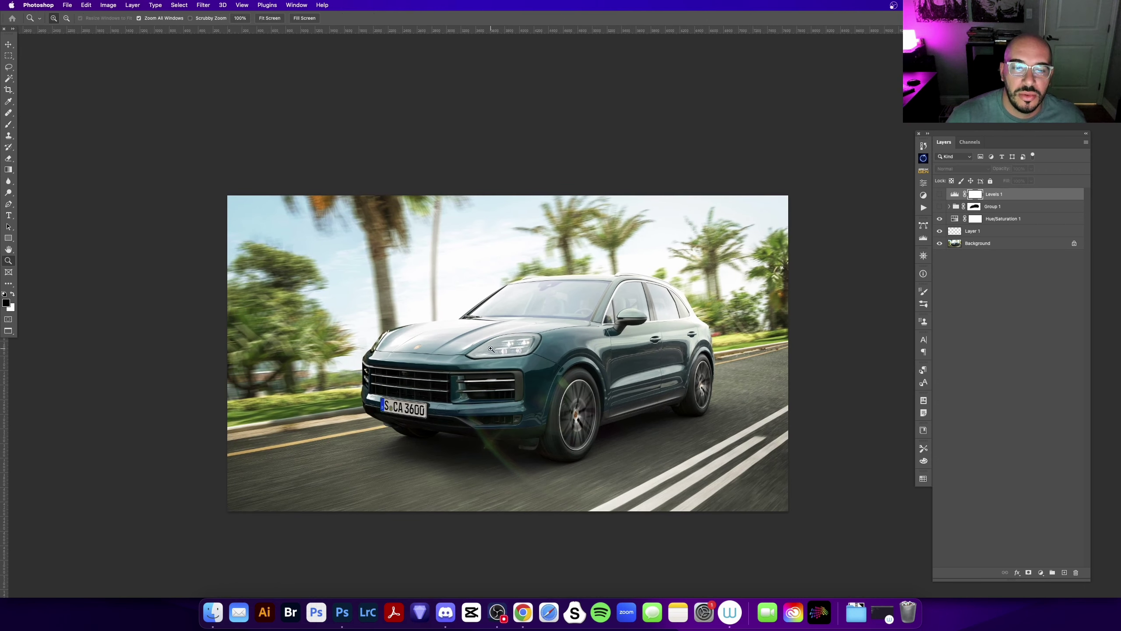
pyautogui.click(527, 325)
pyautogui.click(622, 305)
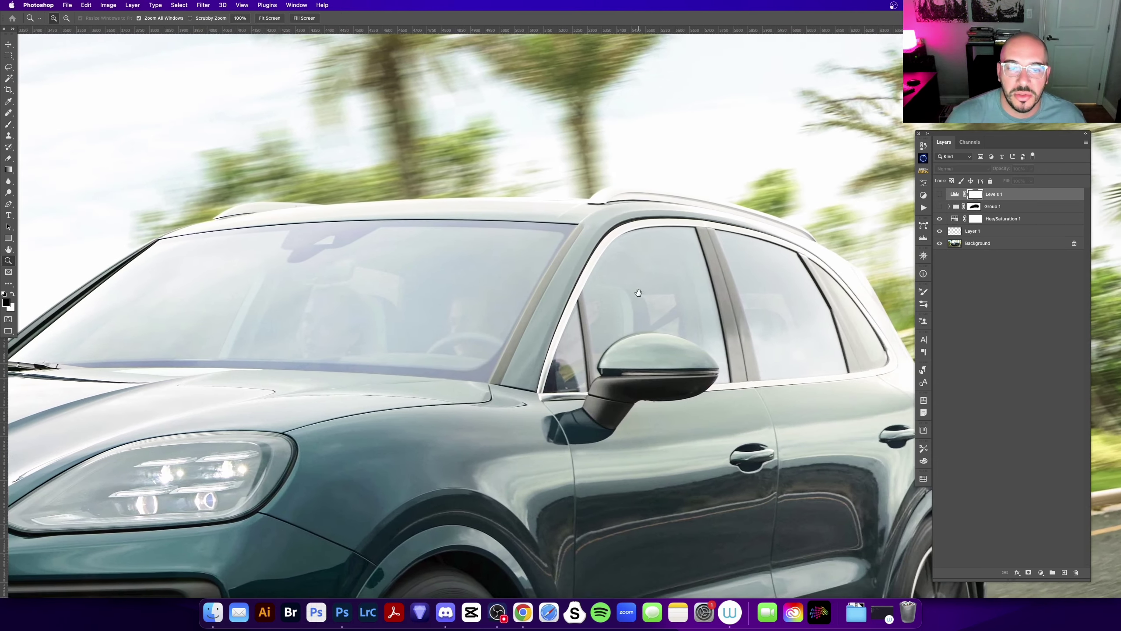
pyautogui.keyDown('alt'); pyautogui.click(560, 257); pyautogui.keyUp('alt')
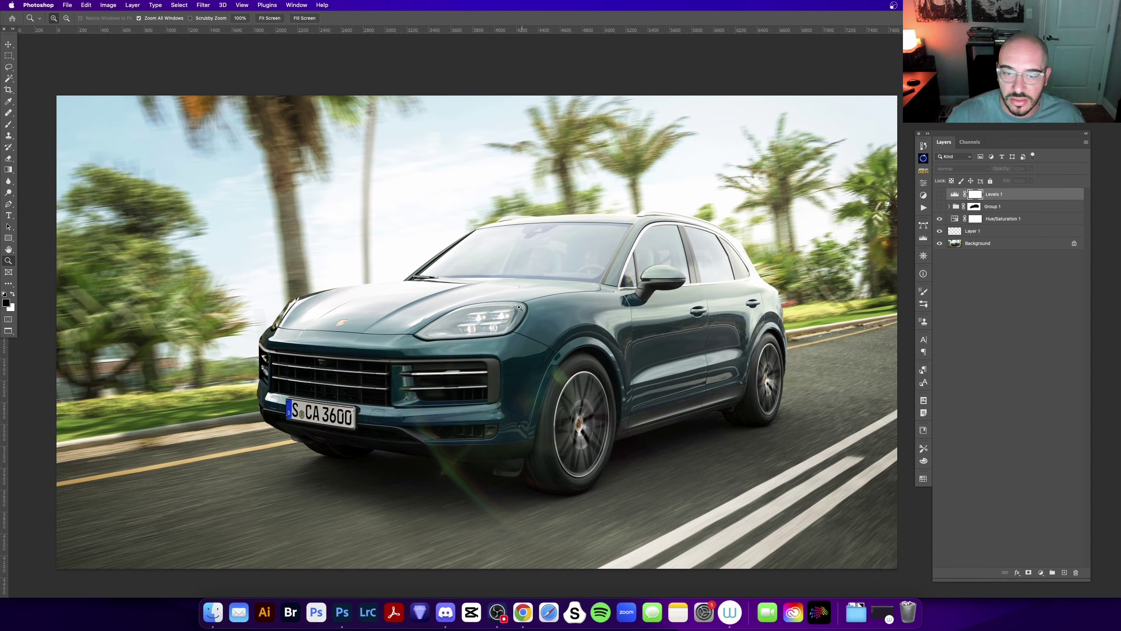
pyautogui.click(469, 483)
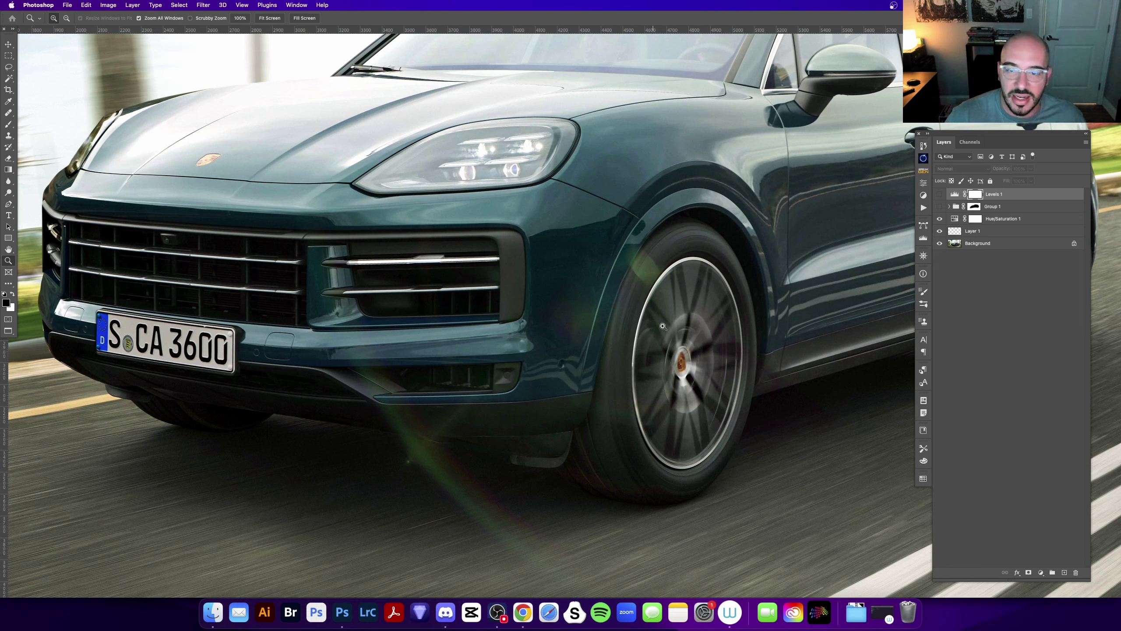
pyautogui.press('super+minus')
pyautogui.press('super+minus')
pyautogui.press('super+minus')
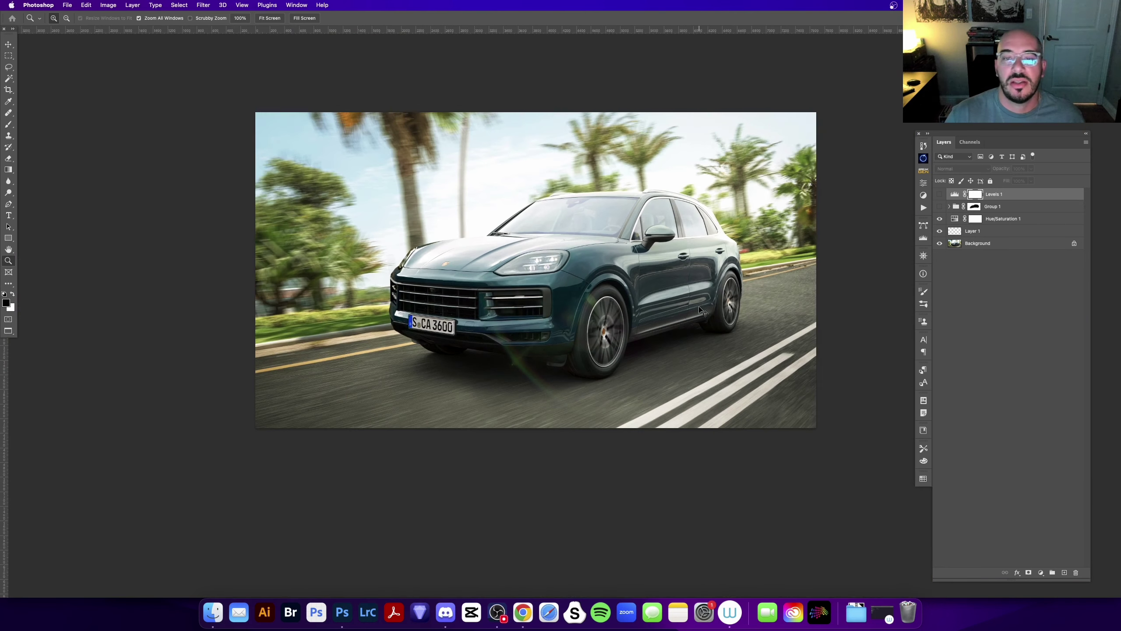
pyautogui.moveTo(570, 190); pyautogui.dragTo(599, 268)
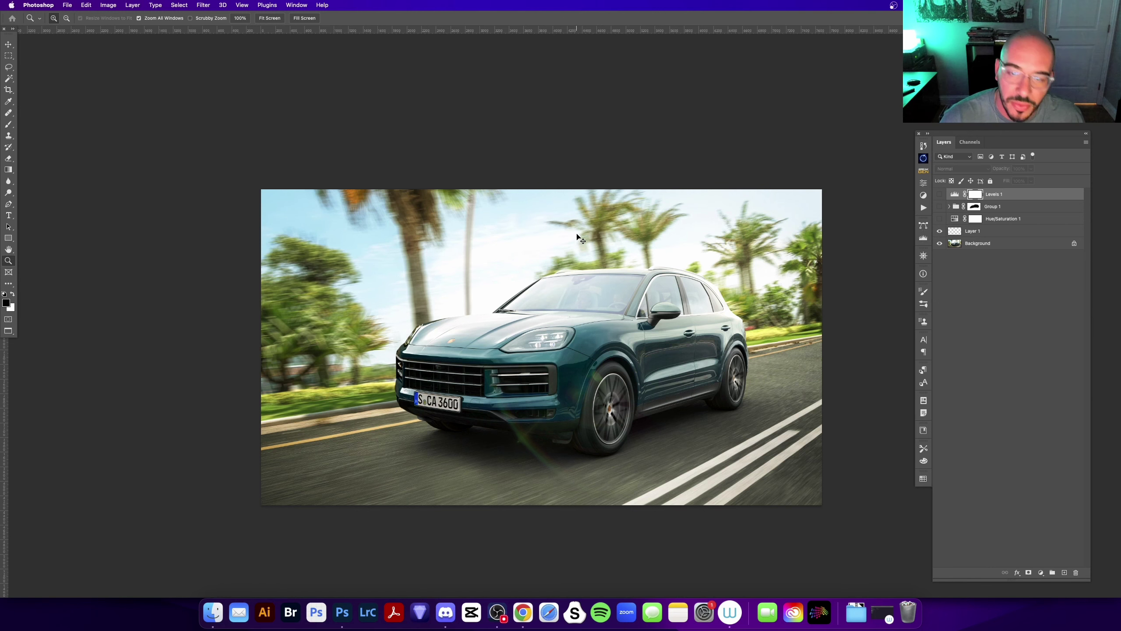
# - Close the car, orange and other documents without saving until the Old Parr image remains
pyautogui.press('super+w')
pyautogui.click(561, 226)
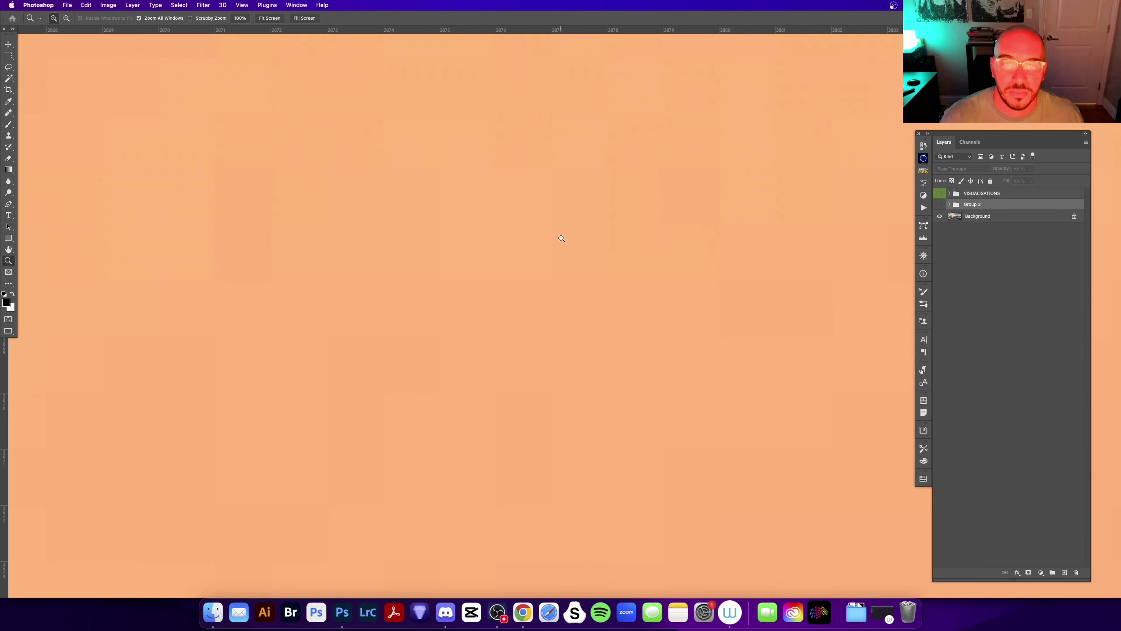
pyautogui.press('super+w')
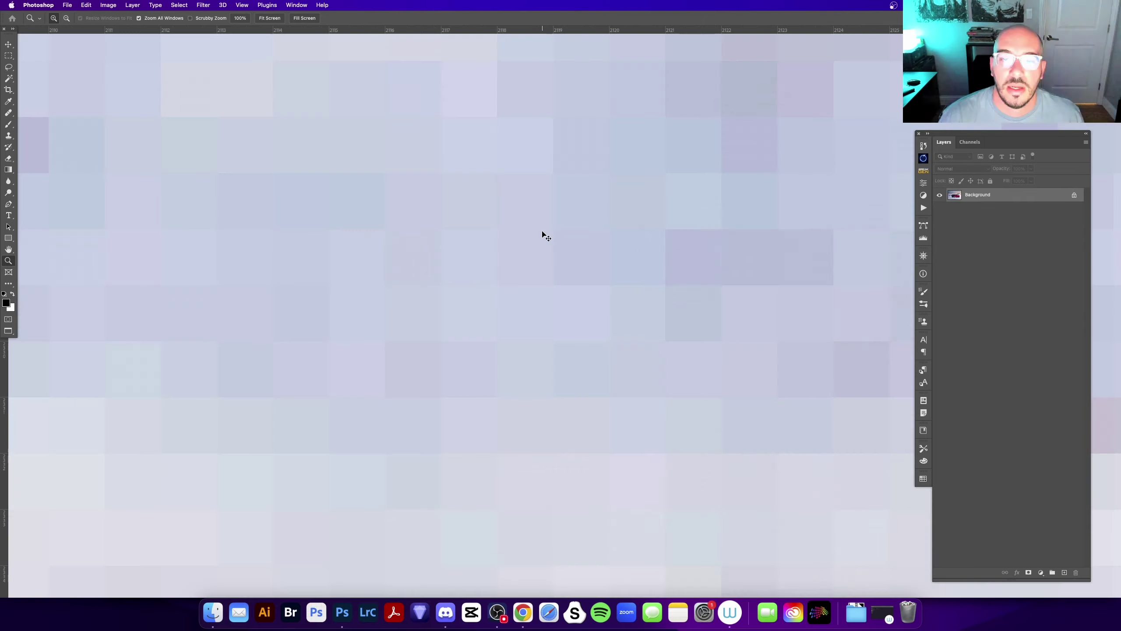
pyautogui.press('super+w')
pyautogui.press('super+w')
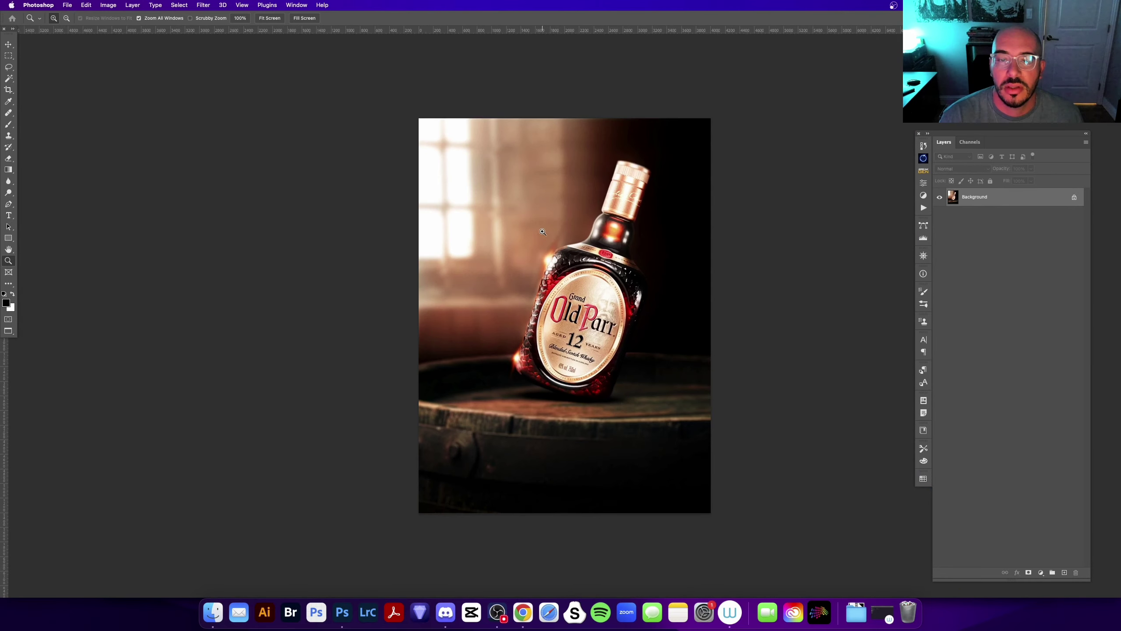
pyautogui.press('super+w')
pyautogui.press('super+w')
pyautogui.press('super+w')
pyautogui.press('super+w')
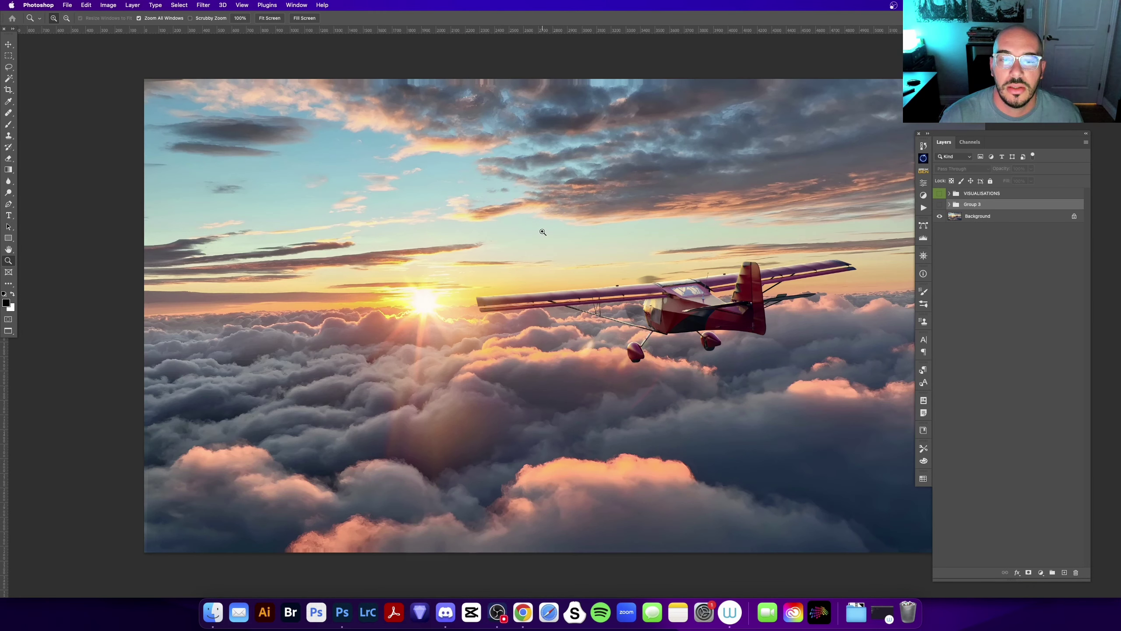
pyautogui.hotkey('ctrl', 'Tab')
pyautogui.hotkey('ctrl', 'Tab')
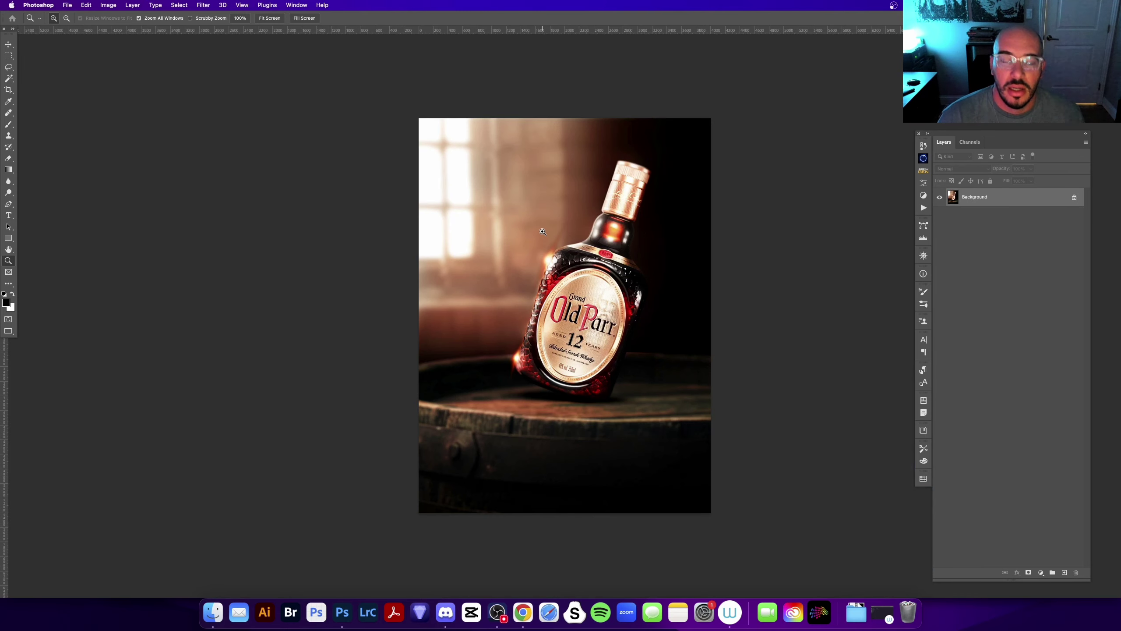
# - Switch to full screen with menu bar, fit the bottle in view, and add Layer 1
pyautogui.press('f')
pyautogui.press('f')
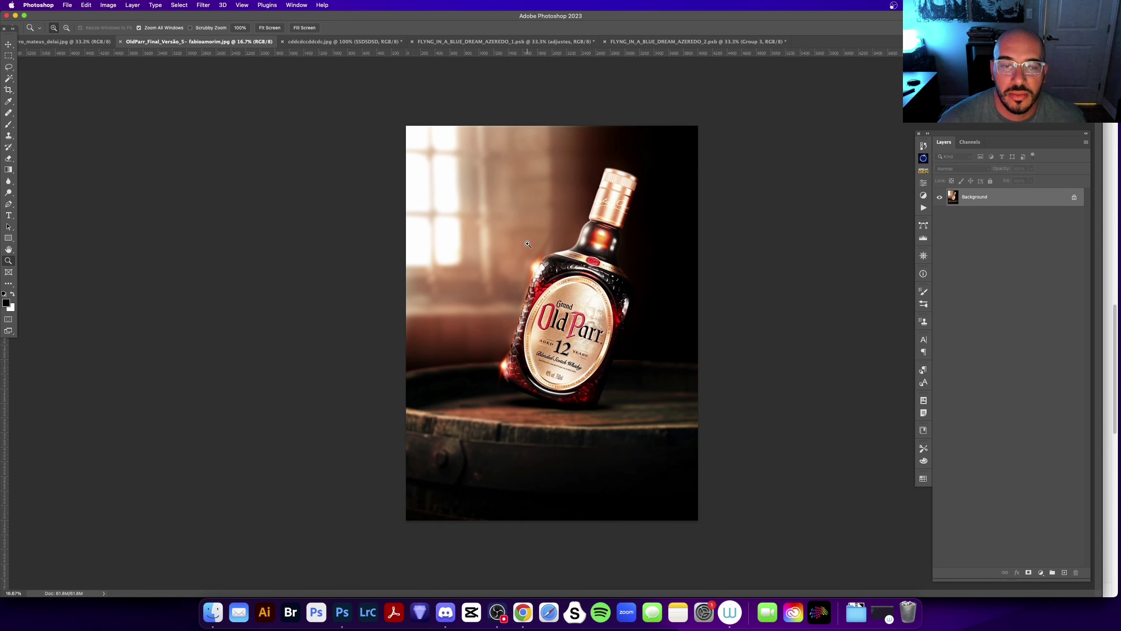
pyautogui.press('f')
pyautogui.click(566, 229)
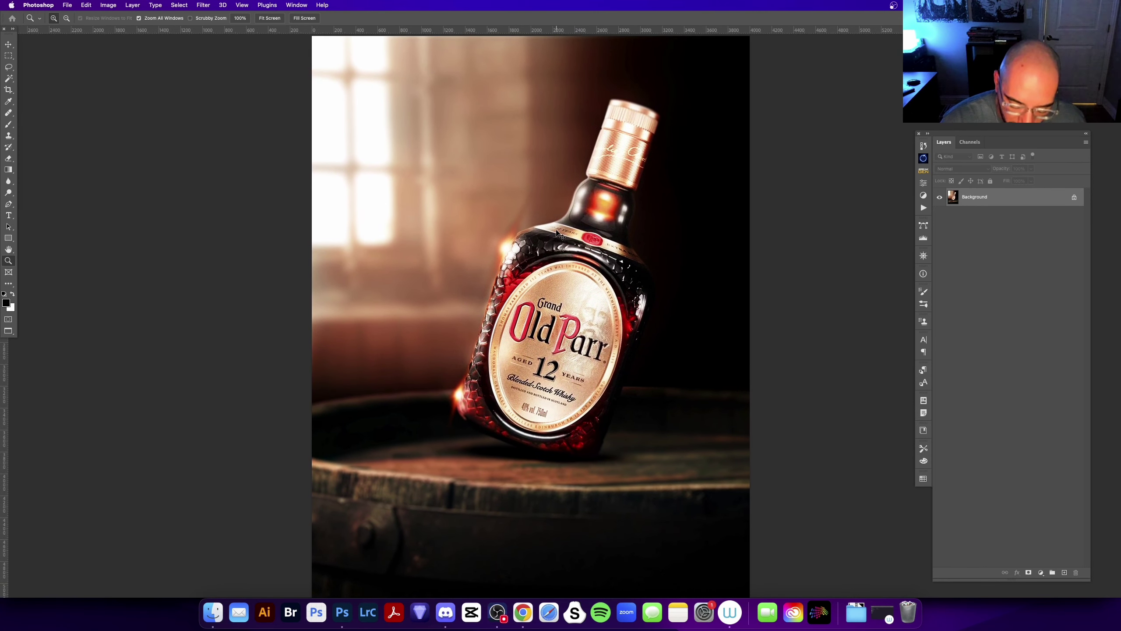
pyautogui.press('cmd+minus')
pyautogui.click(1064, 572)
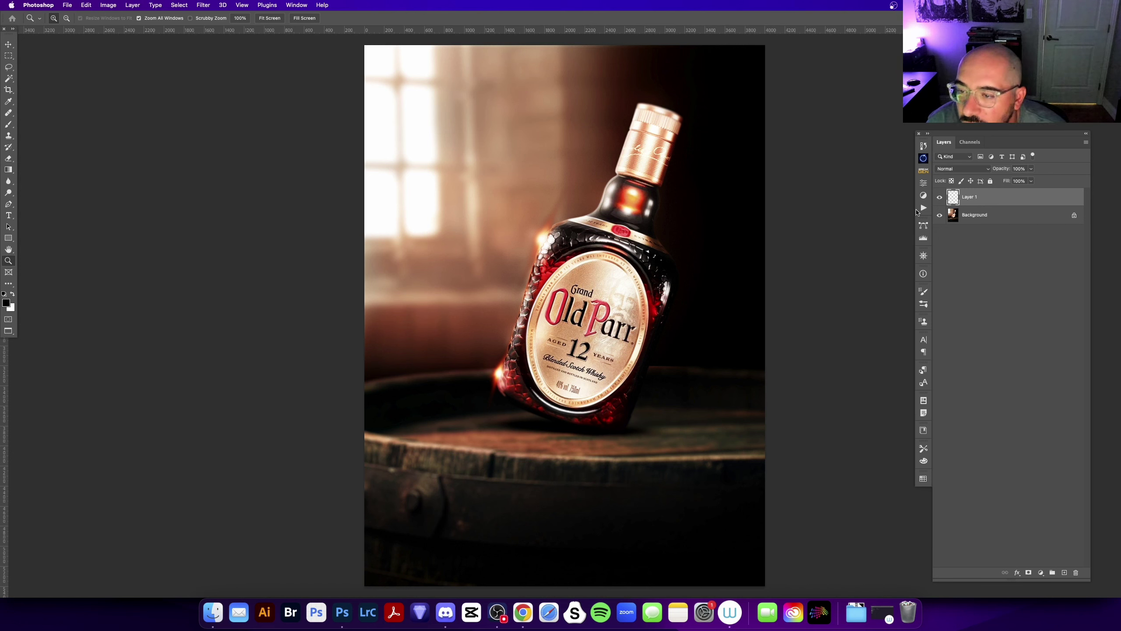
# - Detach the Histogram panel into a floating panel and reposition it
pyautogui.click(923, 239)
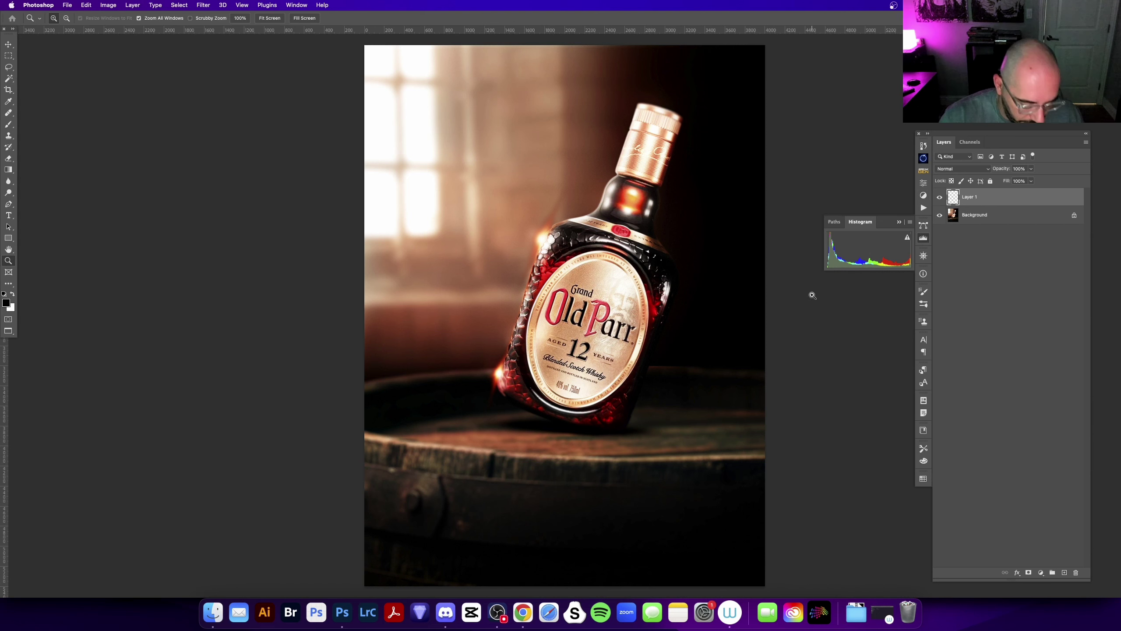
pyautogui.press('v')
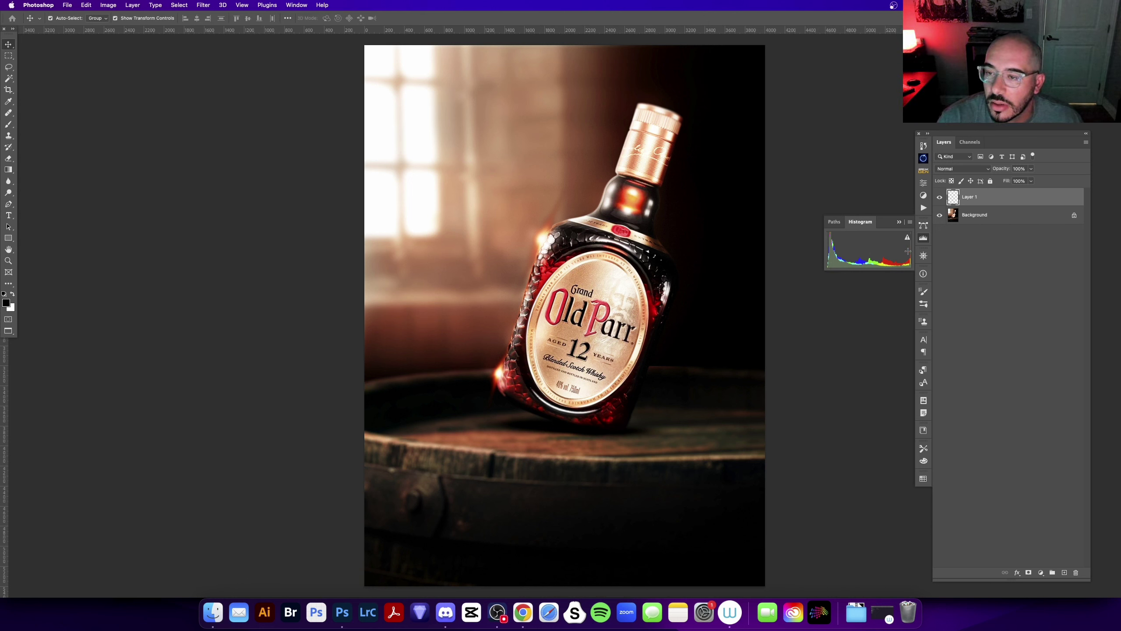
pyautogui.moveTo(859, 222); pyautogui.dragTo(846, 94)
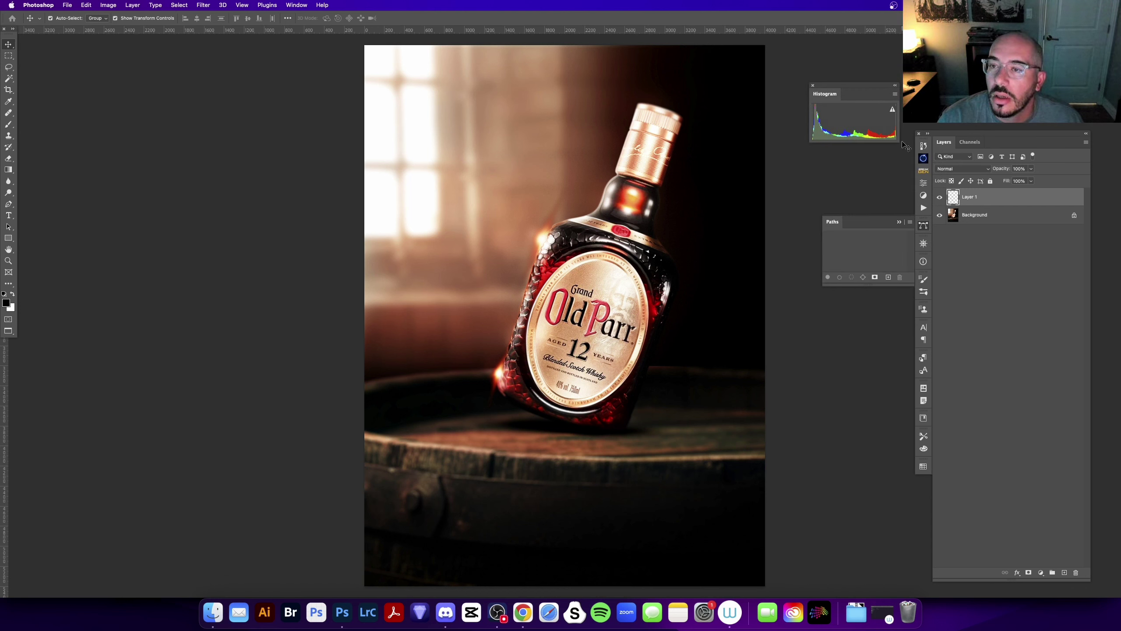
pyautogui.moveTo(830, 94)
pyautogui.mouseDown()
pyautogui.moveTo(926, 115)
pyautogui.moveTo(866, 225)
pyautogui.mouseUp()
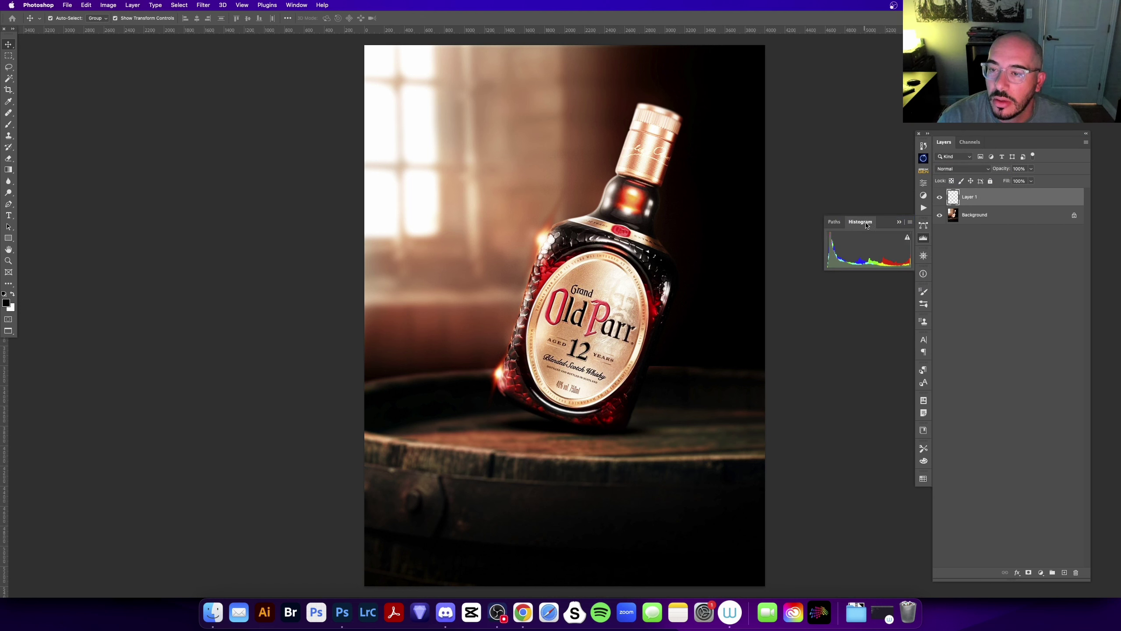
# - Try the expanded and per-channel RGB histogram views, then refresh from uncached data
pyautogui.click(909, 222)
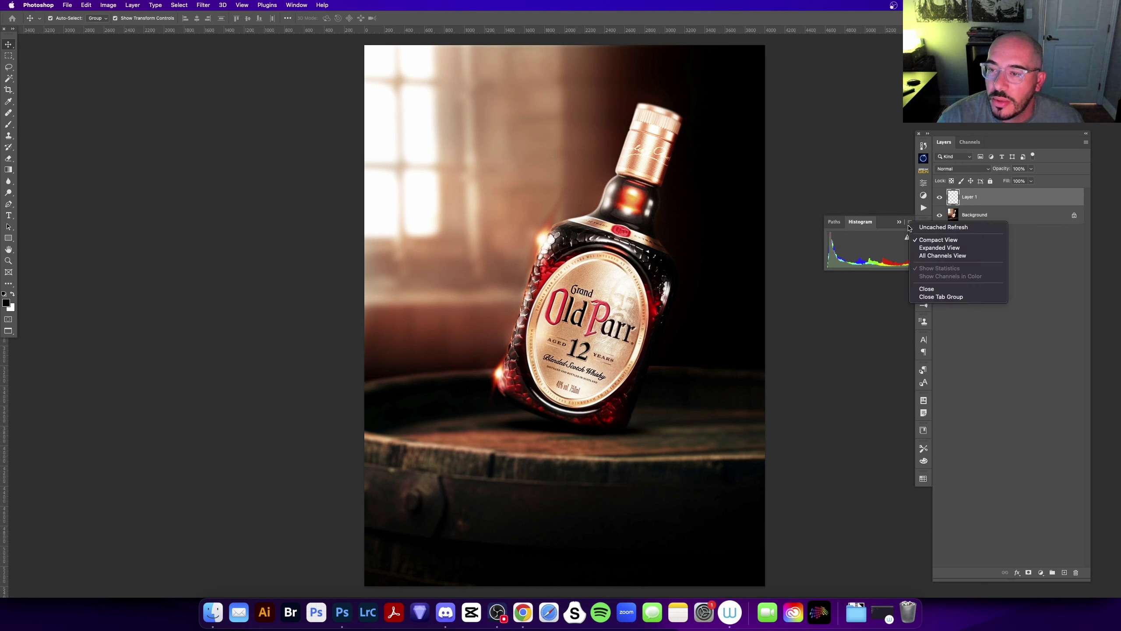
pyautogui.click(923, 248)
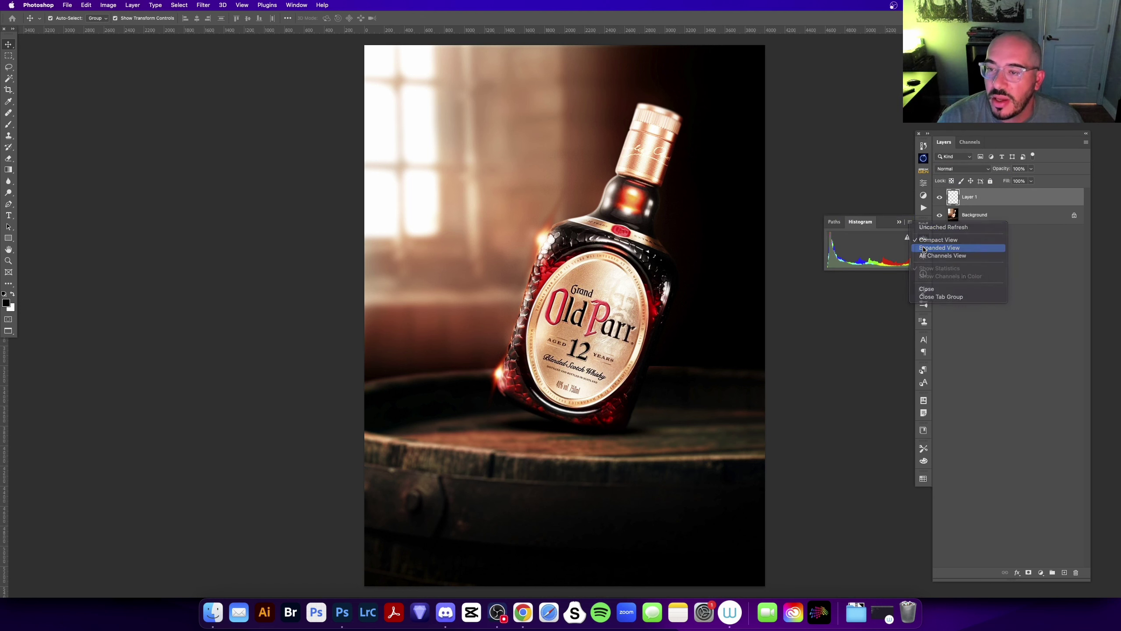
pyautogui.click(909, 222)
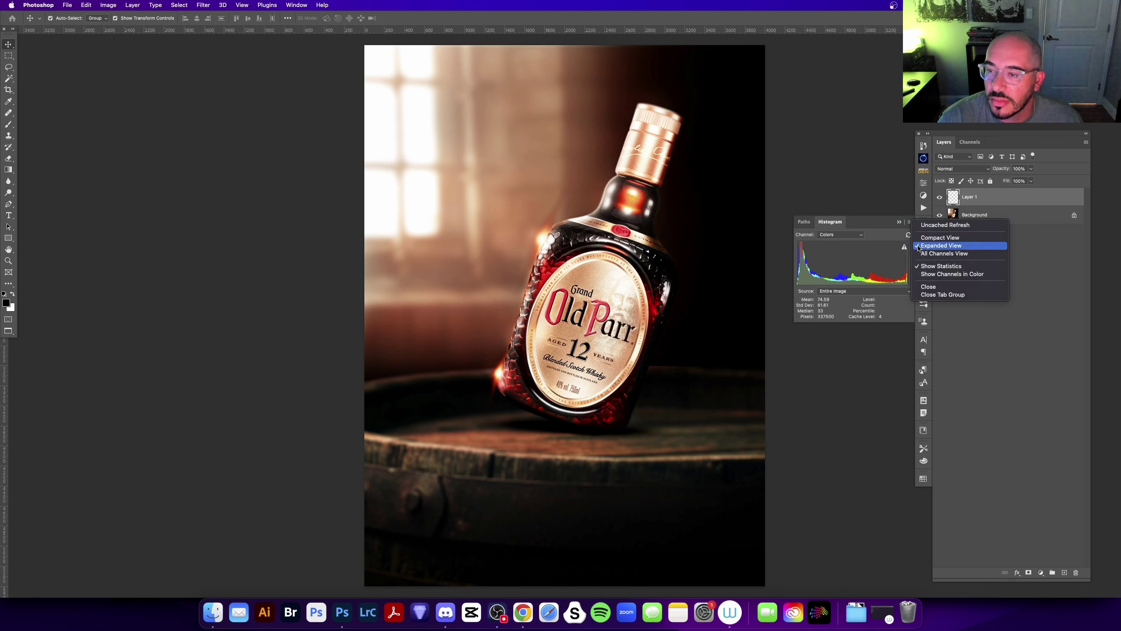
pyautogui.click(928, 255)
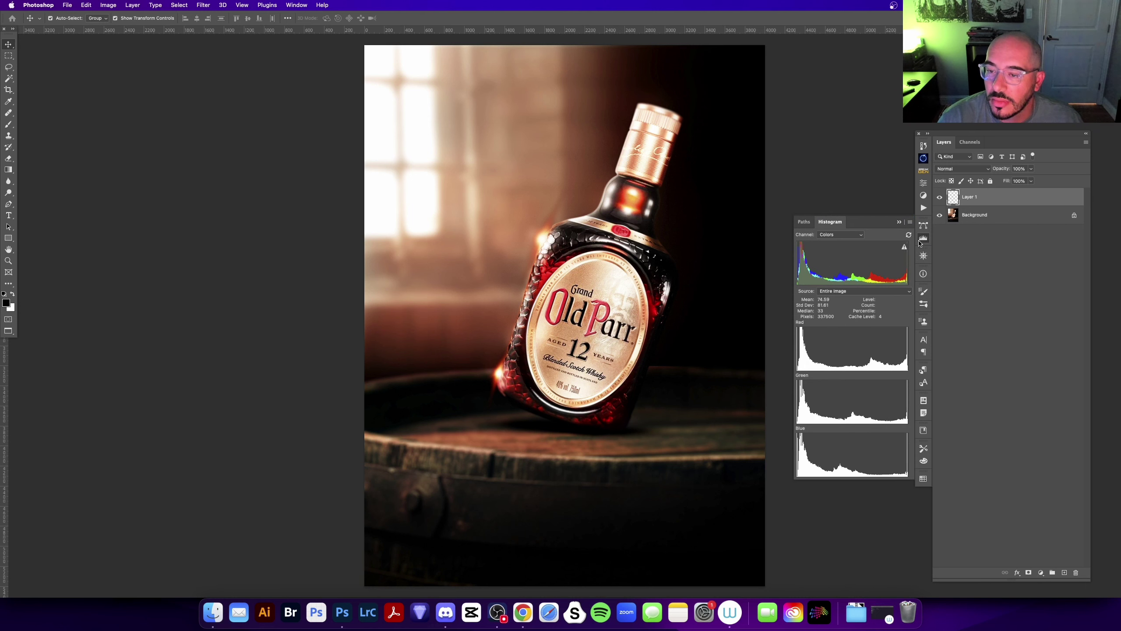
pyautogui.click(909, 222)
pyautogui.click(926, 255)
pyautogui.click(910, 222)
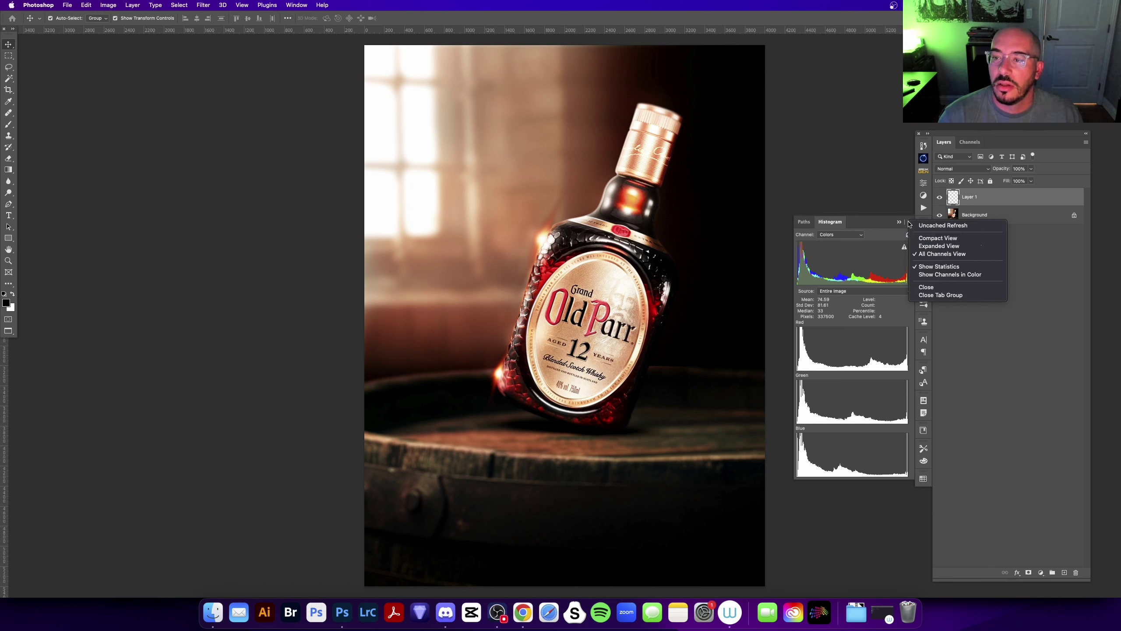
pyautogui.click(918, 246)
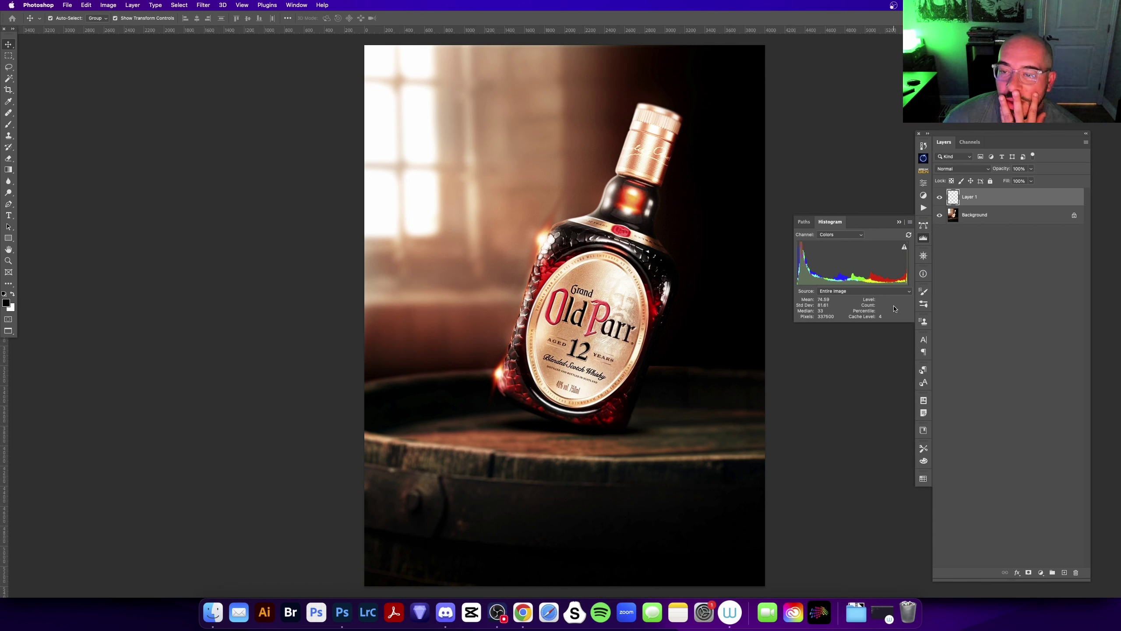
pyautogui.click(905, 249)
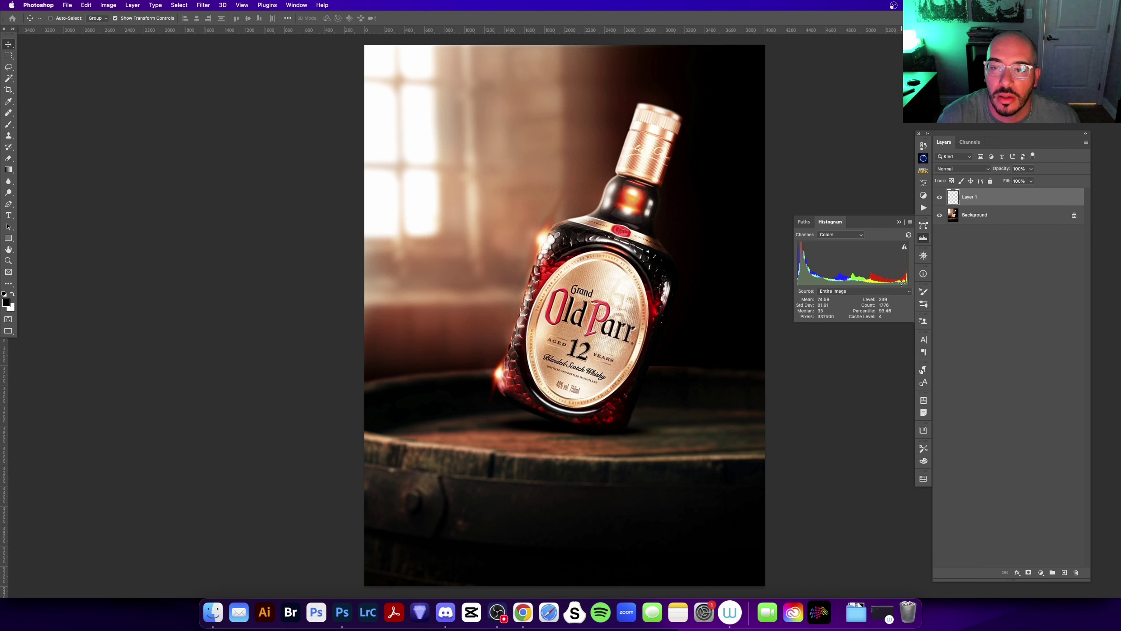
# - Delete the empty Layer 1, close the Histogram, and add a Levels adjustment layer
pyautogui.press('Delete')
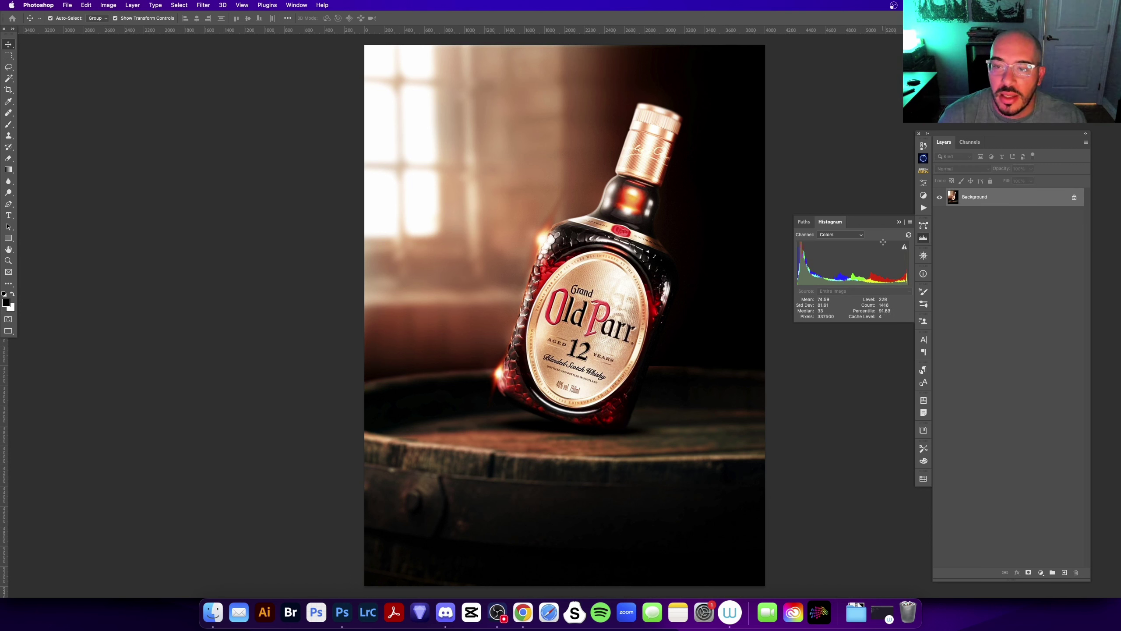
pyautogui.click(898, 222)
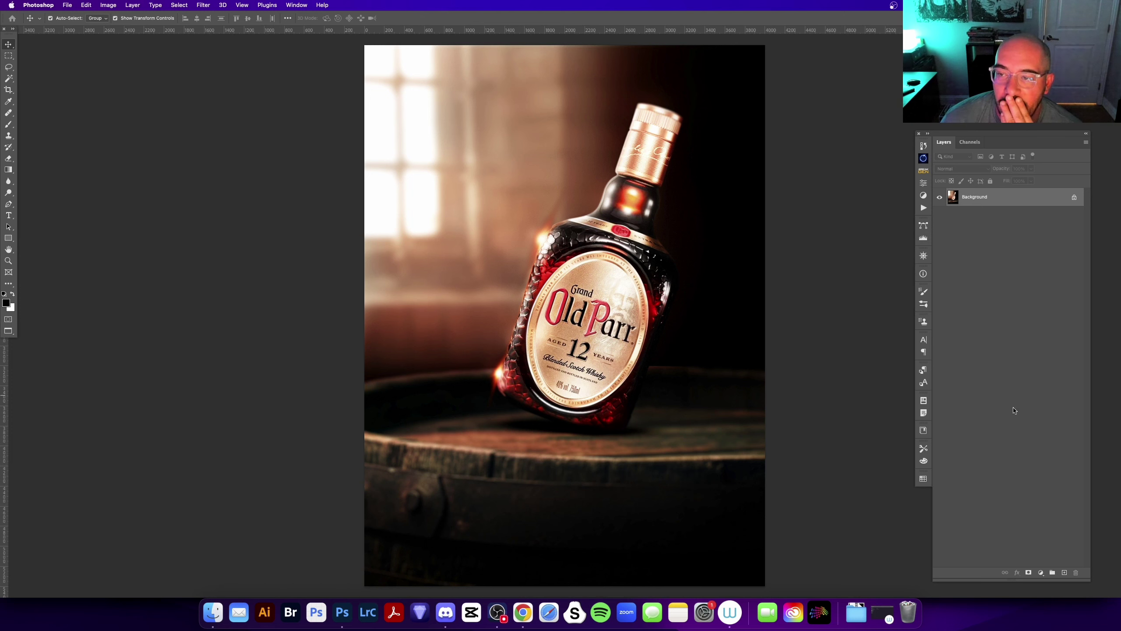
pyautogui.click(1042, 572)
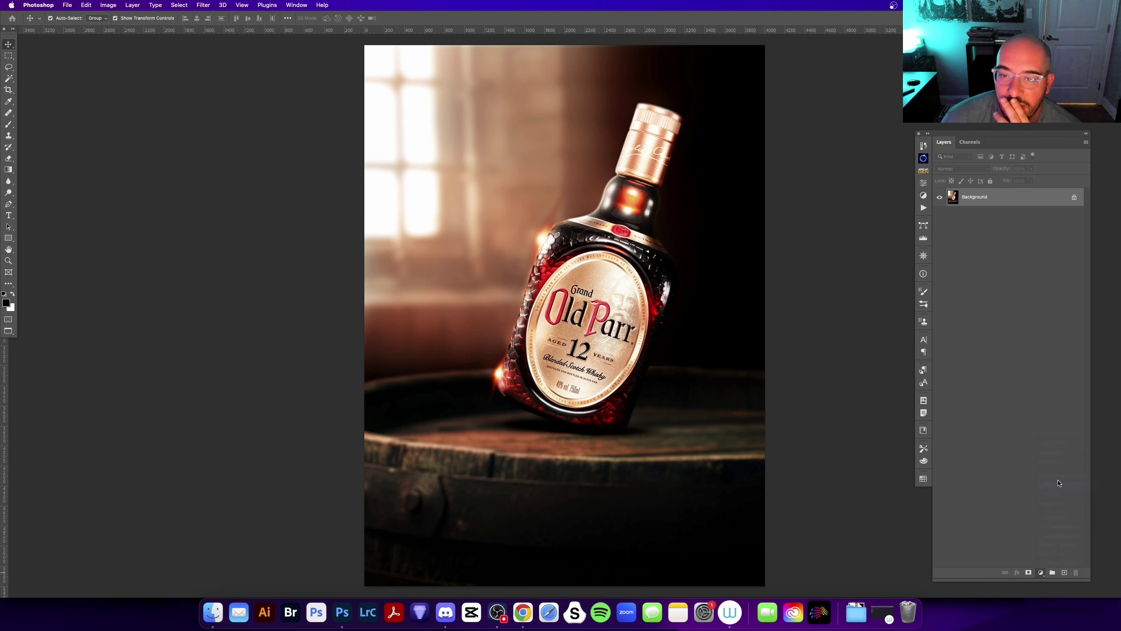
pyautogui.click(1059, 485)
# - Set the Levels white input to 255 and test the black slider, leaving it at 0
pyautogui.hscroll(3, 485, 327)
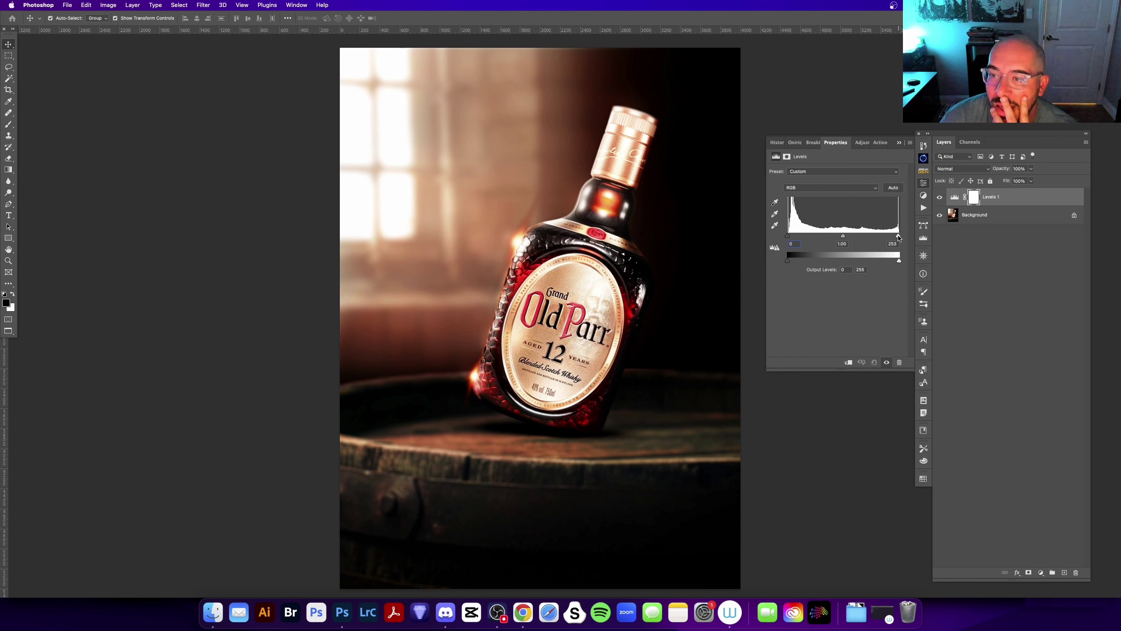
pyautogui.moveTo(898, 238); pyautogui.dragTo(905, 239)
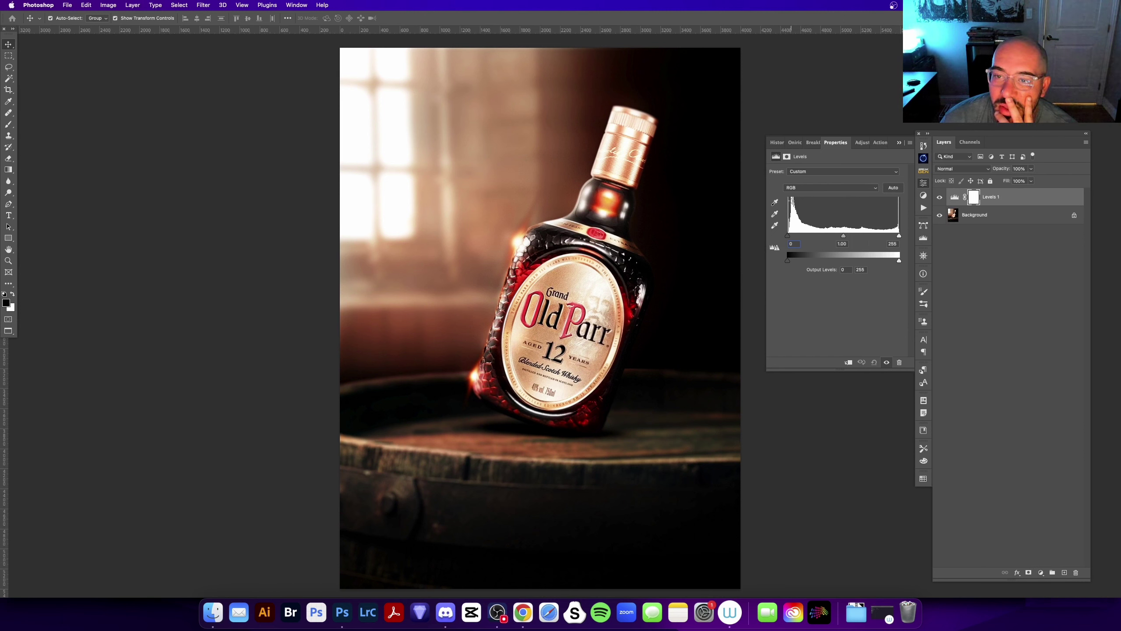
pyautogui.moveTo(790, 239)
pyautogui.mouseDown()
pyautogui.moveTo(777, 240)
pyautogui.moveTo(792, 261)
pyautogui.moveTo(782, 265)
pyautogui.mouseUp()
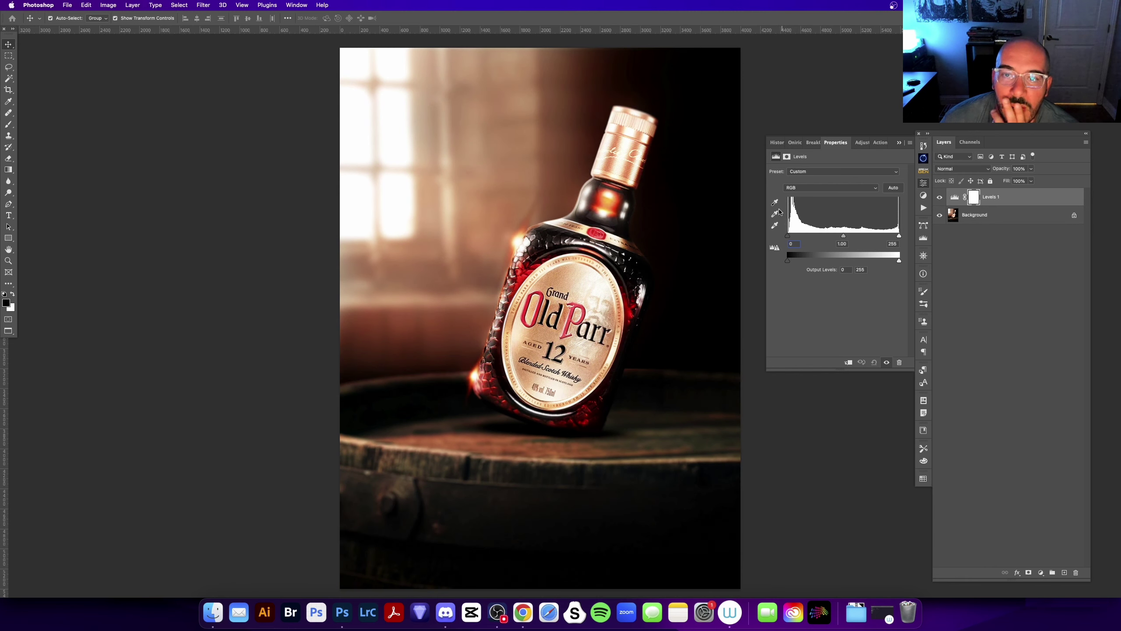
pyautogui.hscroll(3, 590, 332)
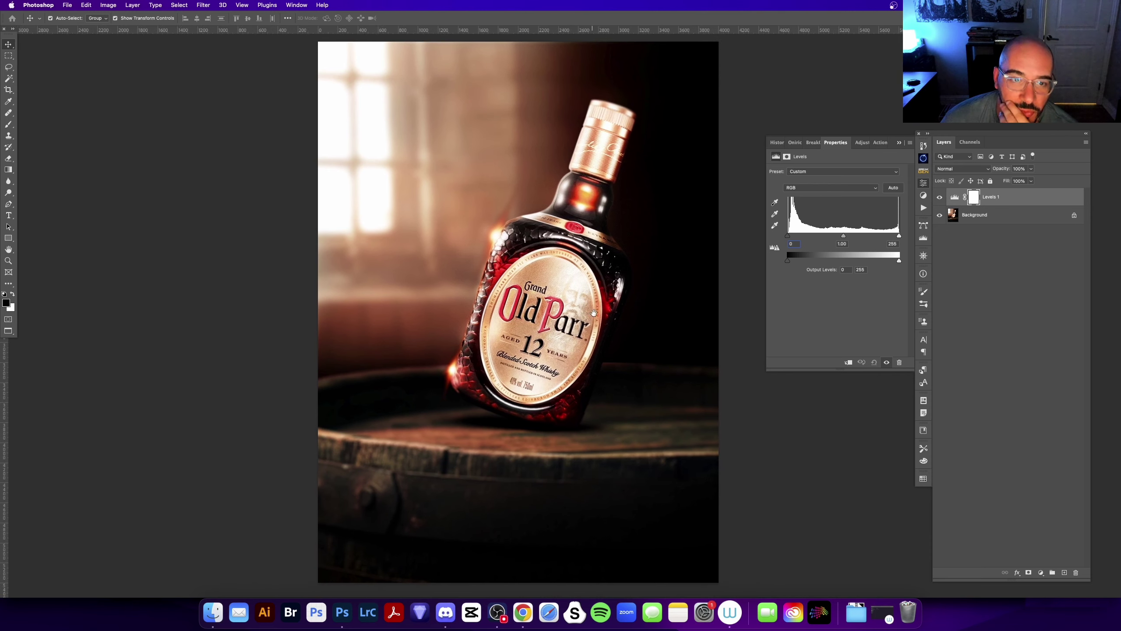
pyautogui.scroll(1, 599, 325)
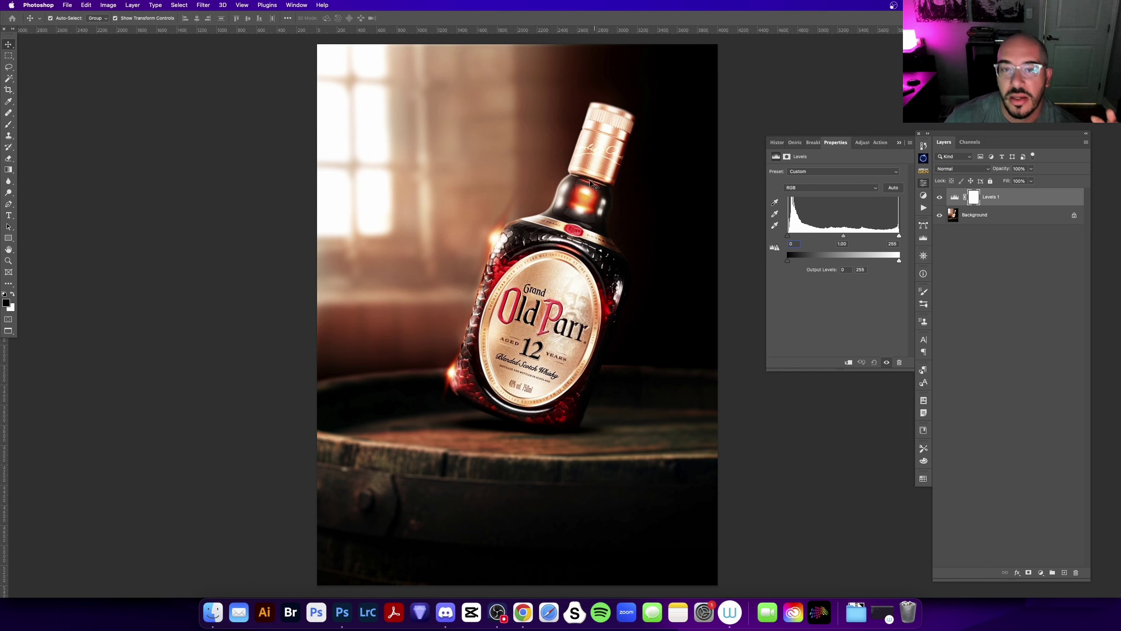
pyautogui.scroll(2, 669, 181)
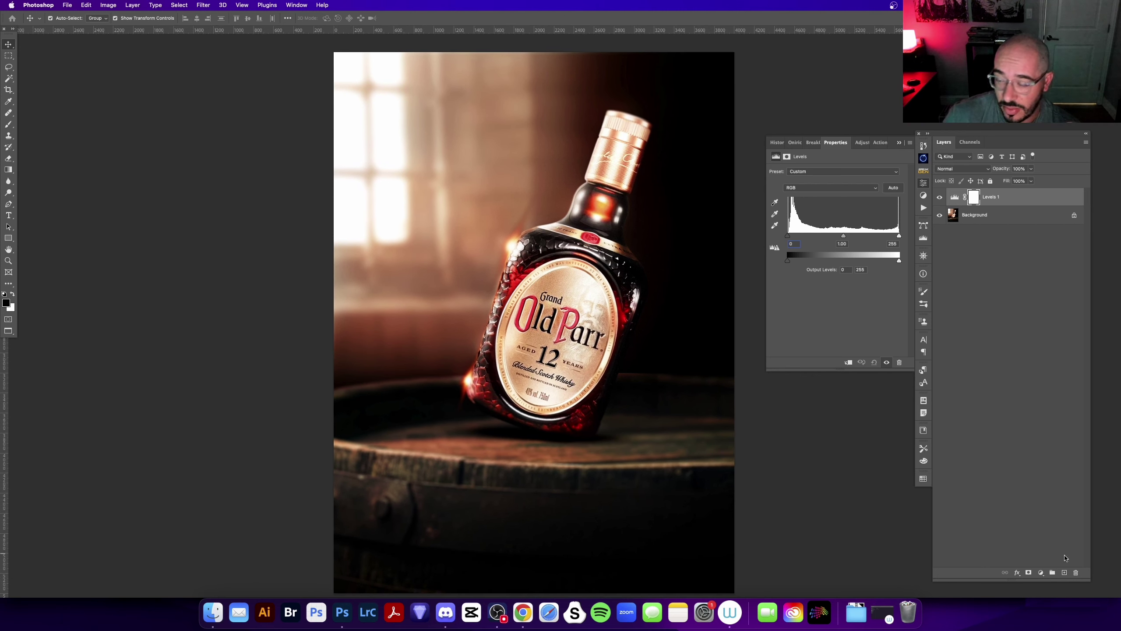
# - Add a new Layer 1 above Levels 1 and set up a 50-pixel black brush
pyautogui.click(1064, 572)
pyautogui.press('b')
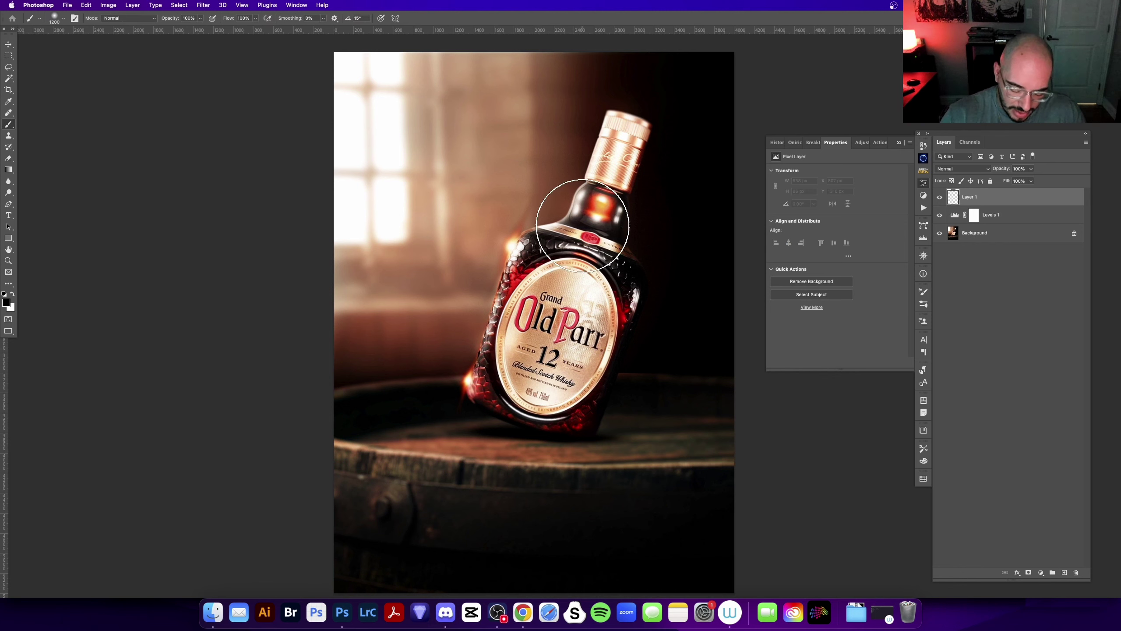
pyautogui.press('[')
pyautogui.press('[')
pyautogui.press('[')
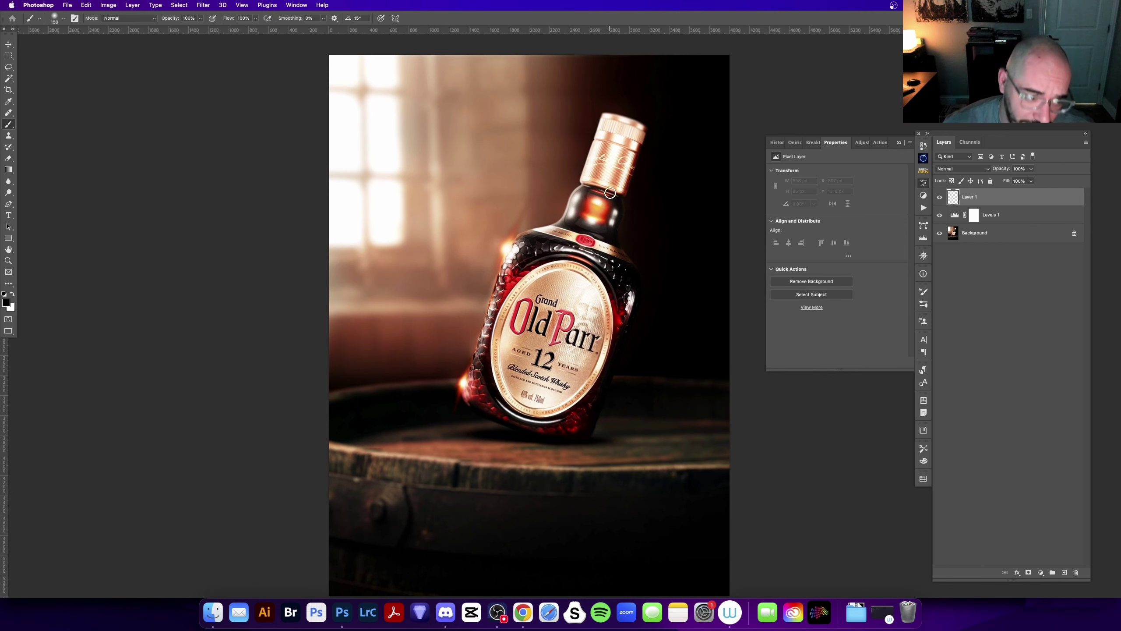
pyautogui.press('[')
pyautogui.press('[')
pyautogui.press('[')
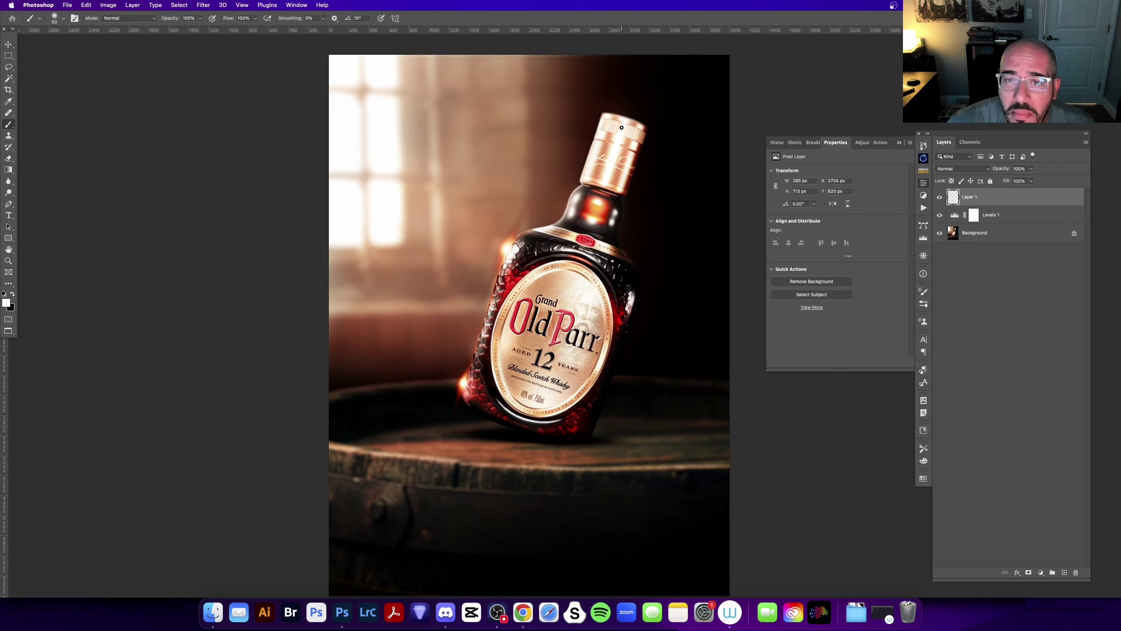
pyautogui.press('x')
# - Paint black marks on the bottle neck and left shoulder, undoing the last one
pyautogui.moveTo(622, 127); pyautogui.dragTo(621, 167)
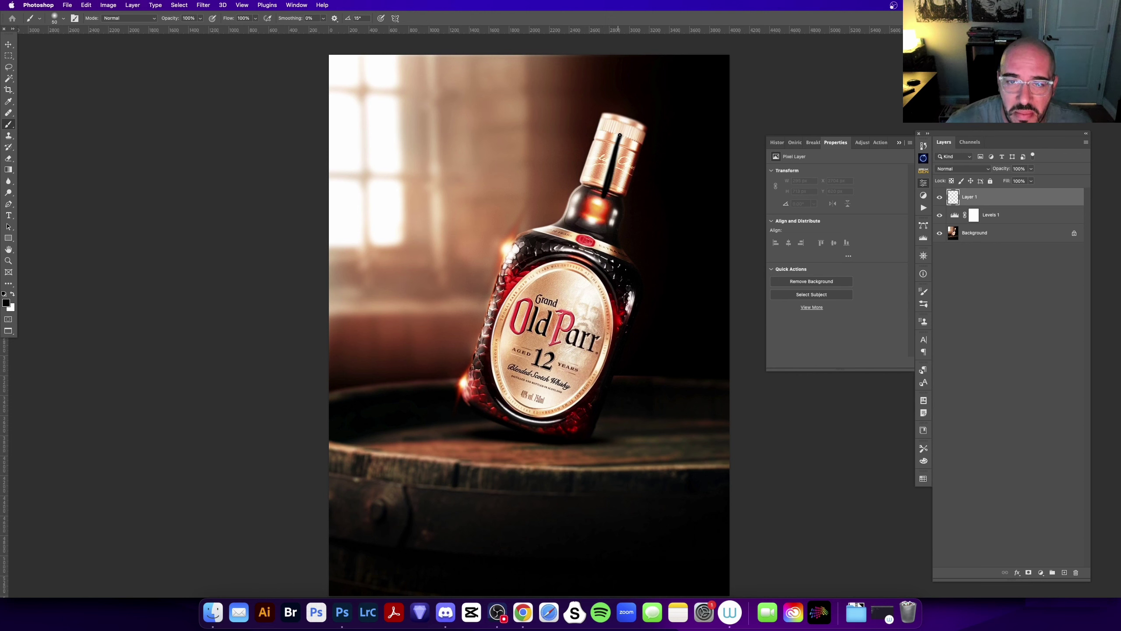
pyautogui.moveTo(500, 243); pyautogui.dragTo(502, 243)
pyautogui.click(505, 248)
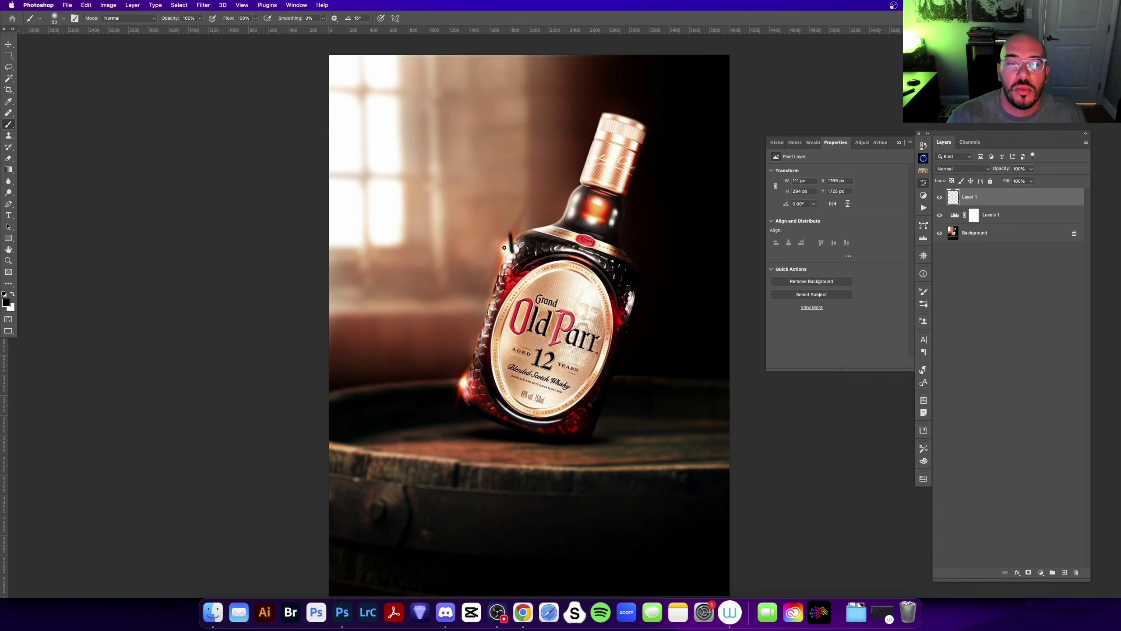
pyautogui.press('super+z')
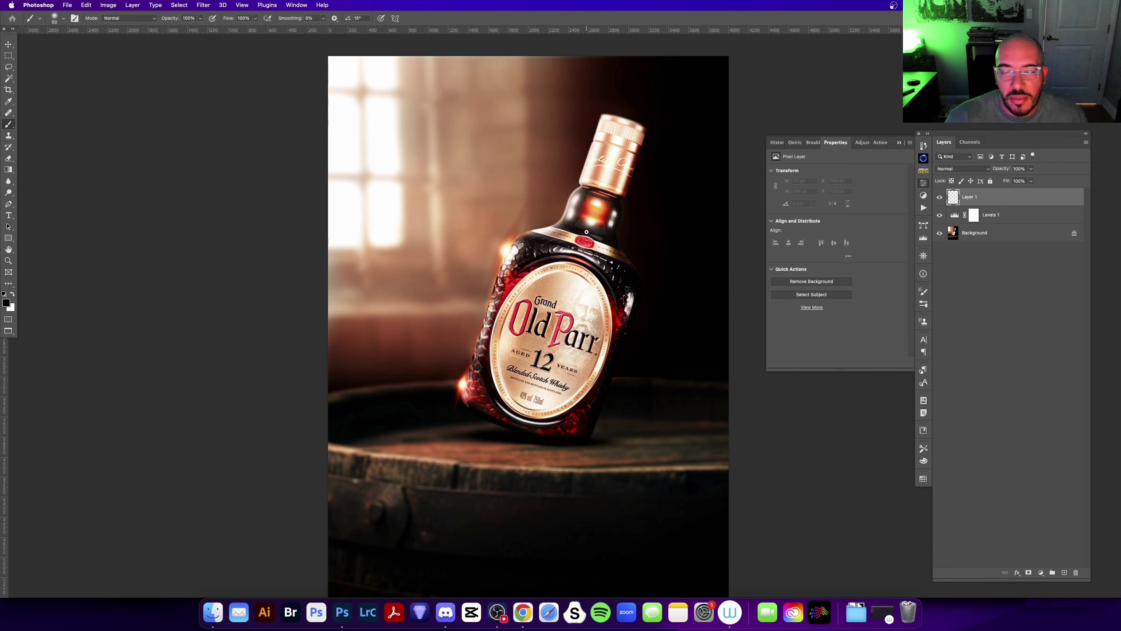
pyautogui.moveTo(590, 237); pyautogui.dragTo(598, 239)
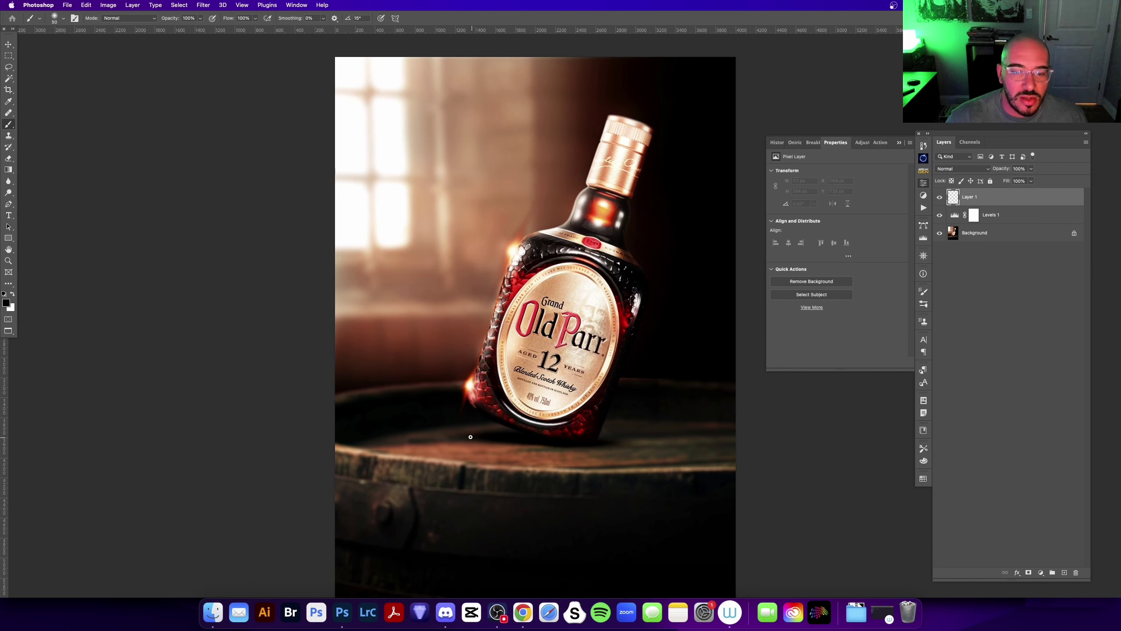
# - Circle the bottle base in white, then try and undo strokes along the cap and neck
pyautogui.press('x')
pyautogui.moveTo(458, 444); pyautogui.dragTo(474, 431)
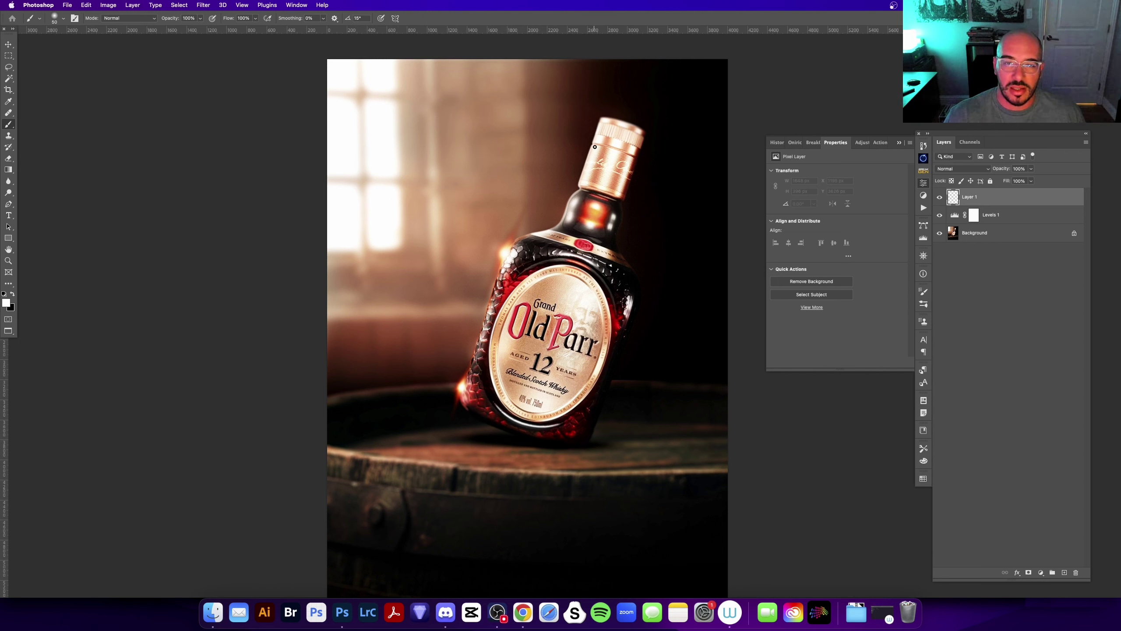
pyautogui.moveTo(606, 118); pyautogui.dragTo(596, 185)
pyautogui.press('super+z')
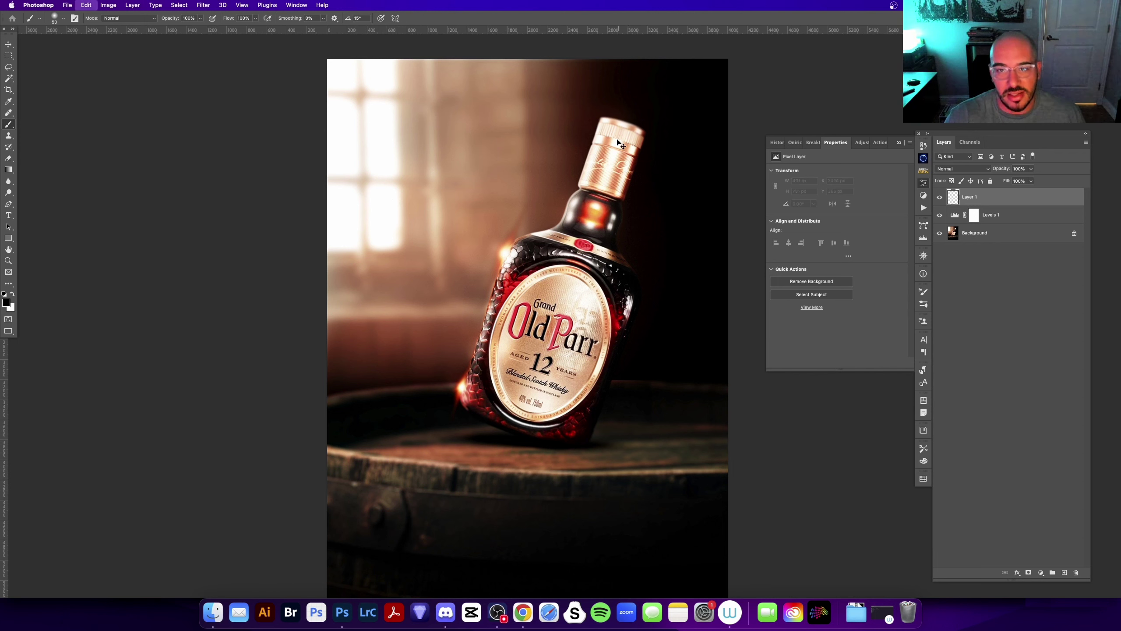
pyautogui.moveTo(620, 129); pyautogui.dragTo(594, 194)
pyautogui.press('super+z')
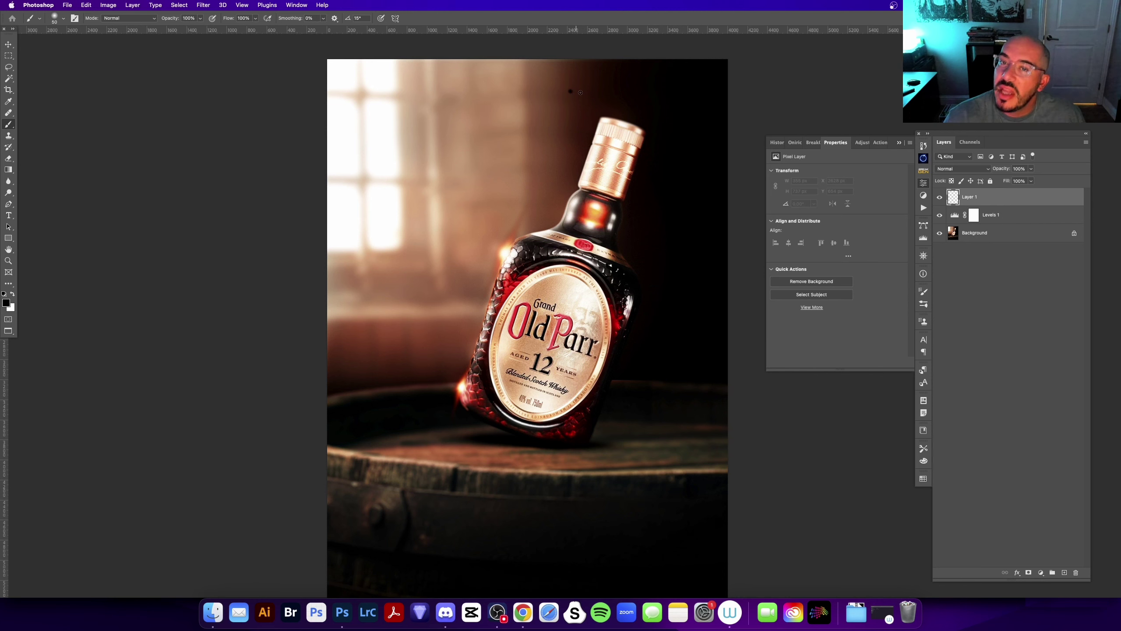
# - Paint a white arrow above the bottle, then undo it
pyautogui.press('x')
pyautogui.moveTo(535, 104)
pyautogui.mouseDown()
pyautogui.moveTo(674, 104)
pyautogui.moveTo(665, 106)
pyautogui.mouseUp()
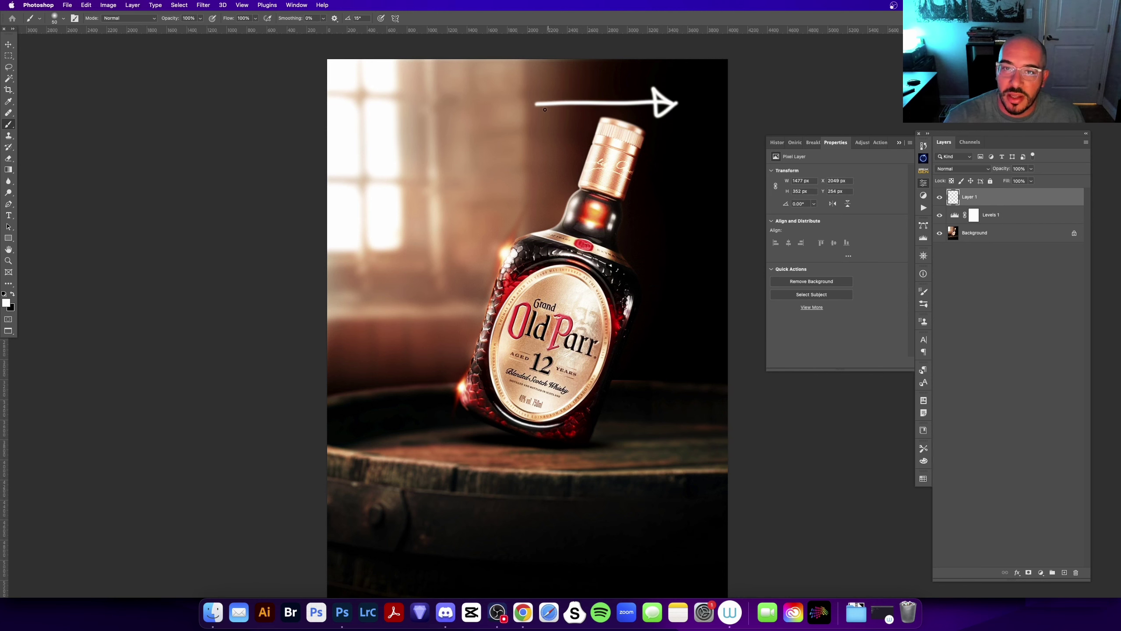
pyautogui.scroll(-1, 635, 312)
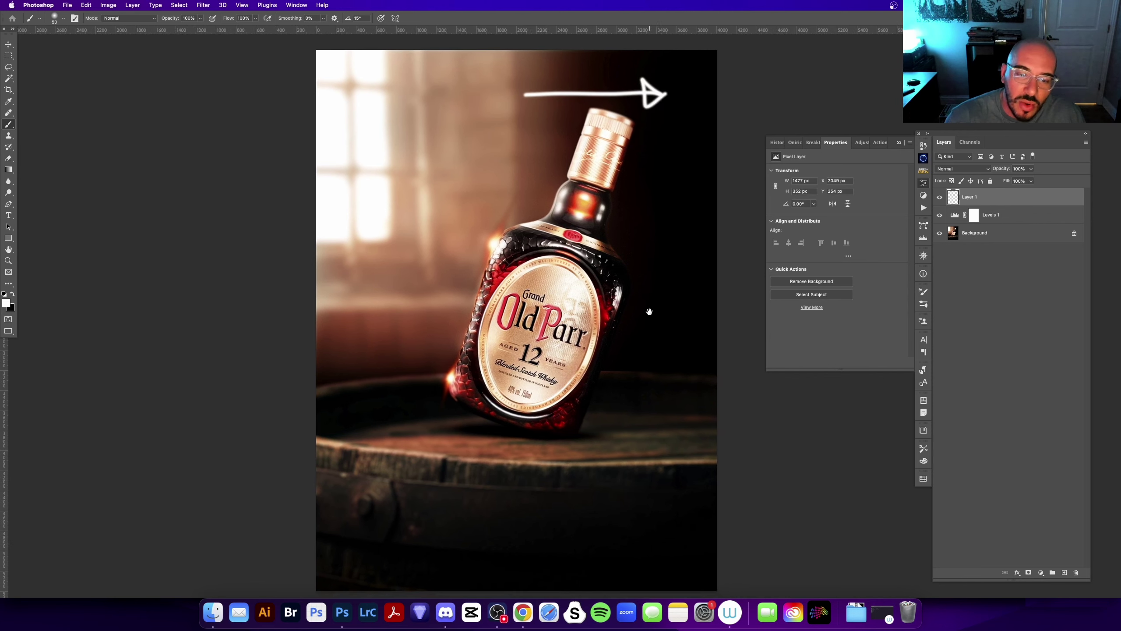
pyautogui.press('super+z')
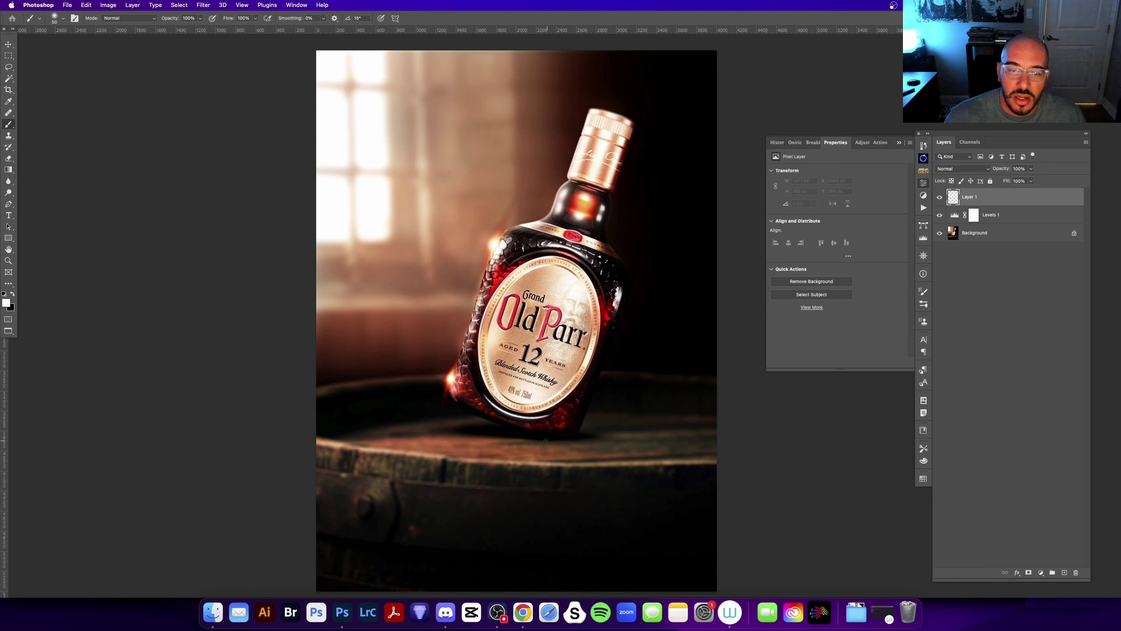
pyautogui.scroll(-1, 518, 384)
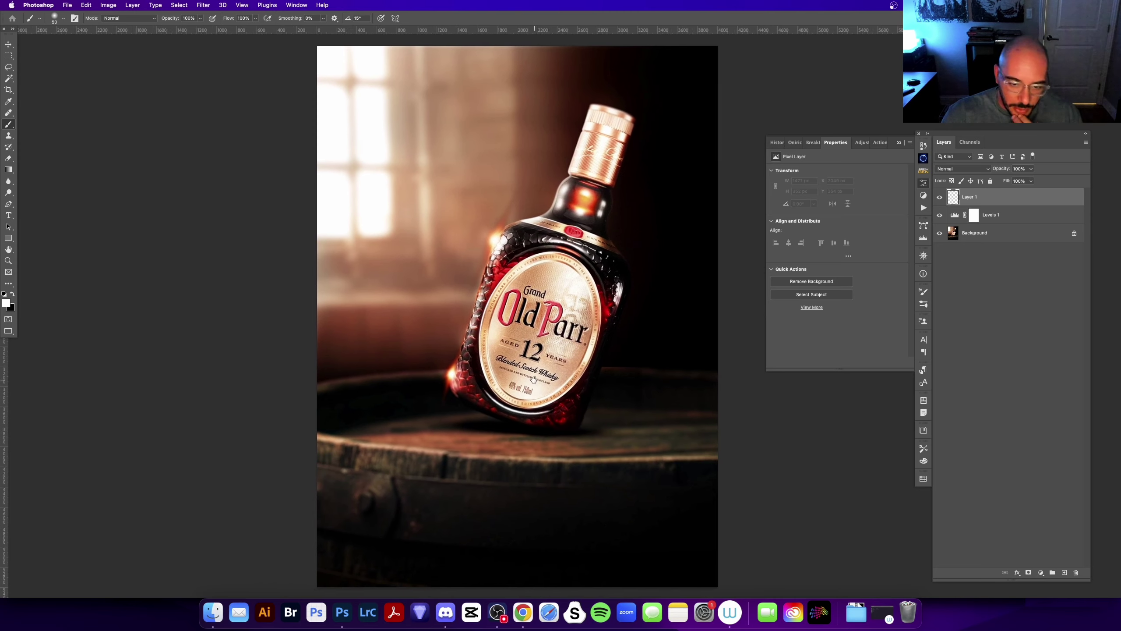
pyautogui.scroll(-2, 529, 349)
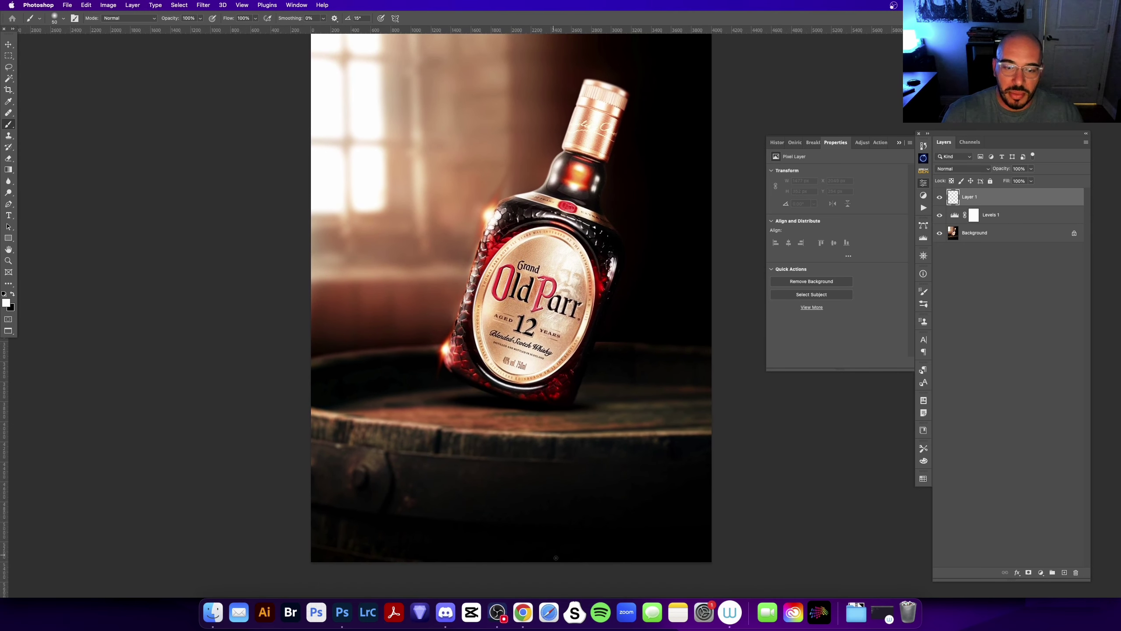
# - Zoom in on the lower bottle and pan across the barrel and lower label
pyautogui.press('z')
pyautogui.click(566, 555)
pyautogui.scroll(-2, 538, 556)
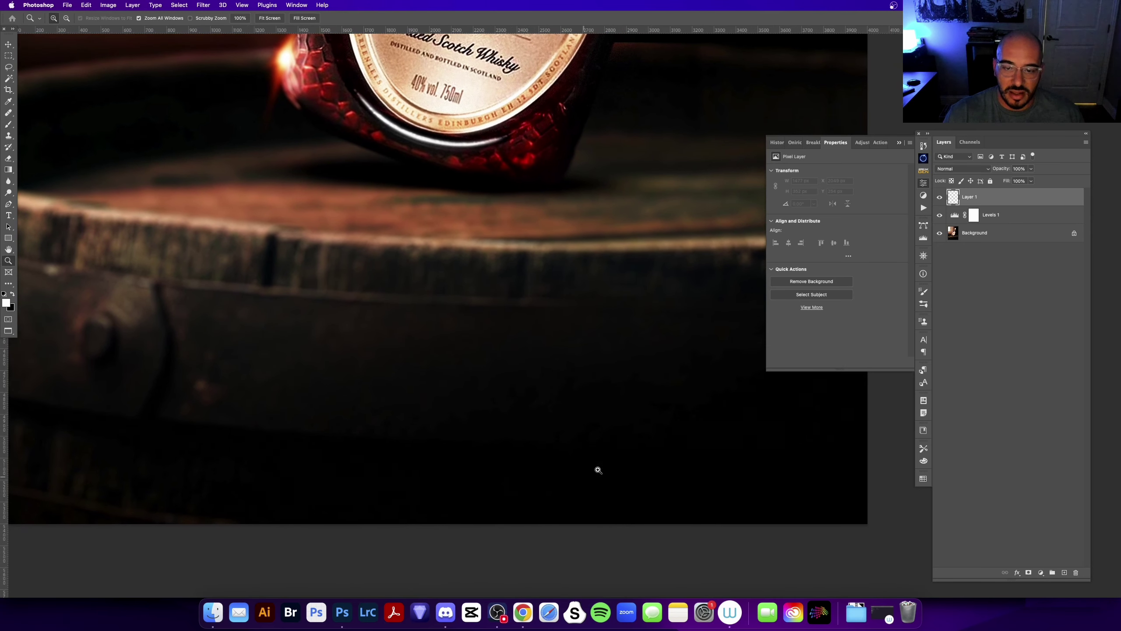
pyautogui.moveTo(670, 439); pyautogui.dragTo(553, 468)
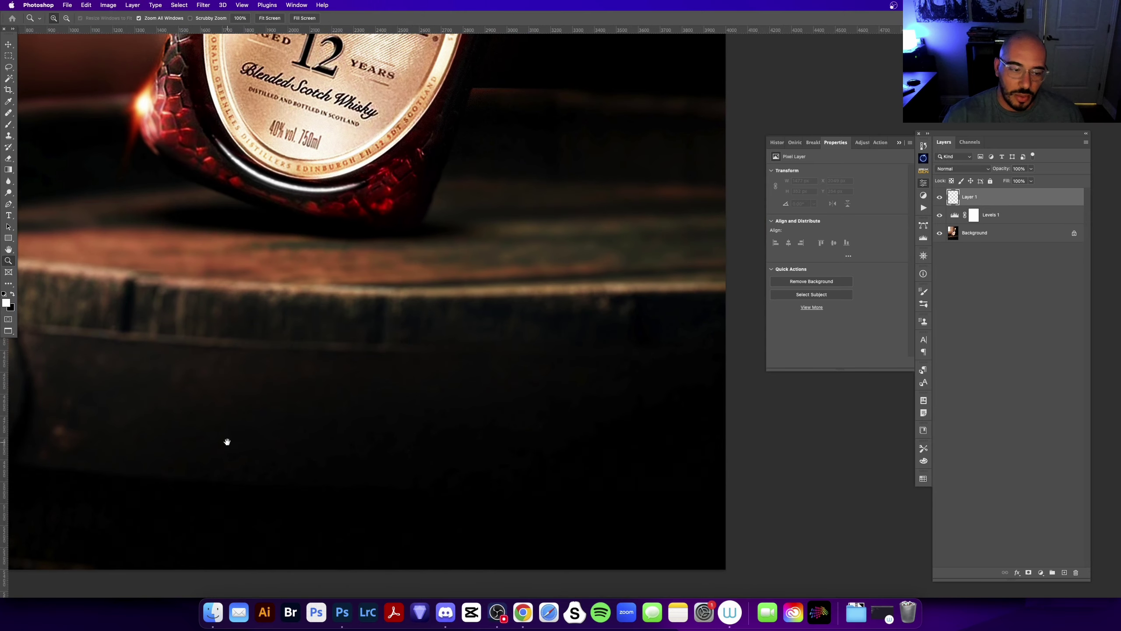
pyautogui.moveTo(227, 442); pyautogui.dragTo(475, 458)
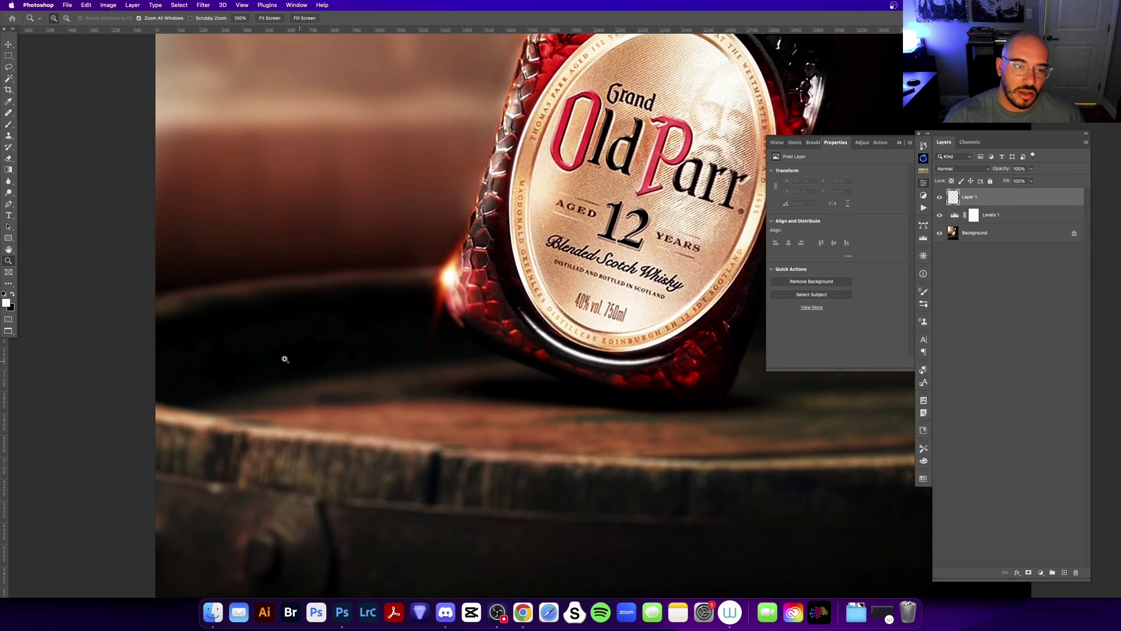
# - Zoom in on the bottle's left edge, label, neck and cap
pyautogui.click(236, 334)
pyautogui.moveTo(375, 318)
pyautogui.mouseDown()
pyautogui.moveTo(457, 309)
pyautogui.moveTo(539, 395)
pyautogui.moveTo(570, 337)
pyautogui.mouseUp()
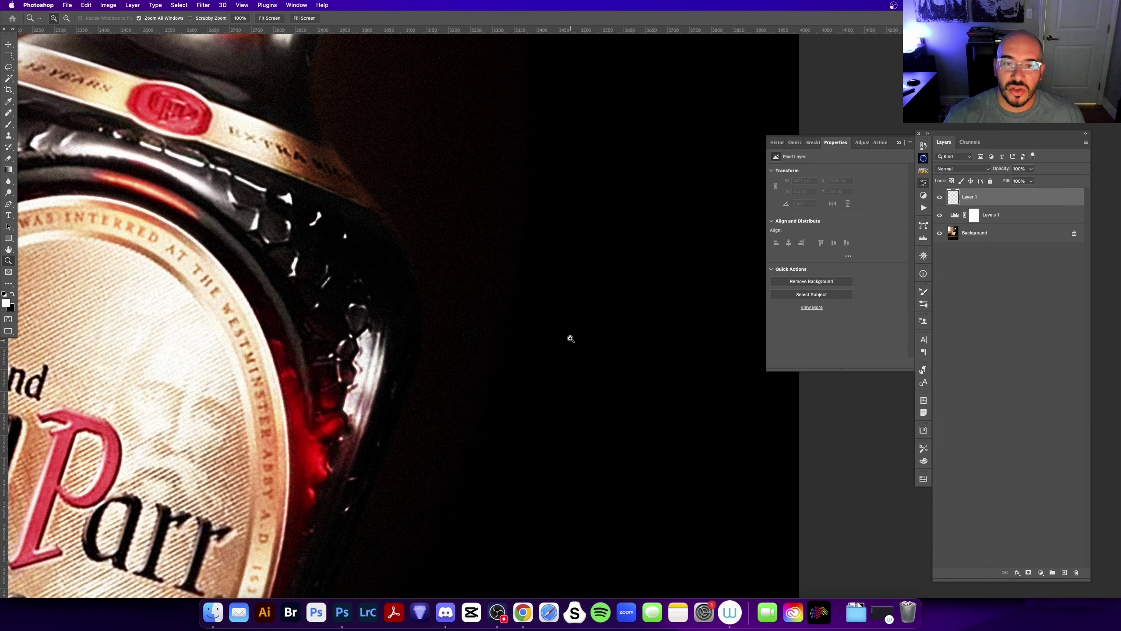
pyautogui.moveTo(566, 180); pyautogui.dragTo(569, 391)
pyautogui.moveTo(532, 210)
pyautogui.mouseDown()
pyautogui.moveTo(609, 333)
pyautogui.moveTo(575, 437)
pyautogui.mouseUp()
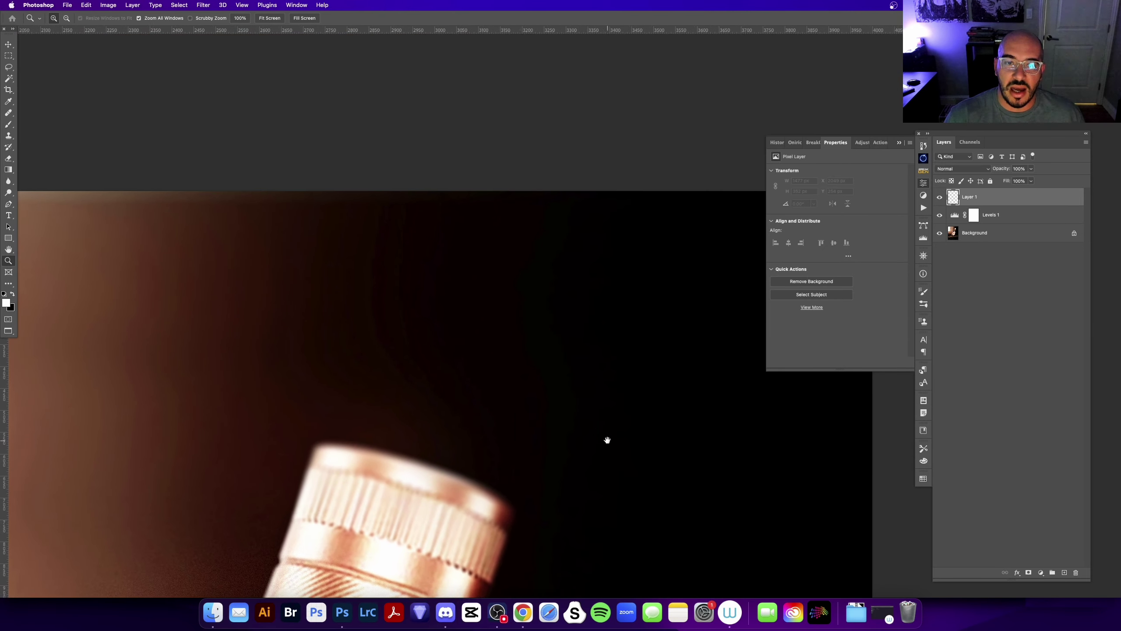
# - Collapse the Properties panel, inspect the cap closer, then fit the whole photo on screen
pyautogui.click(902, 147)
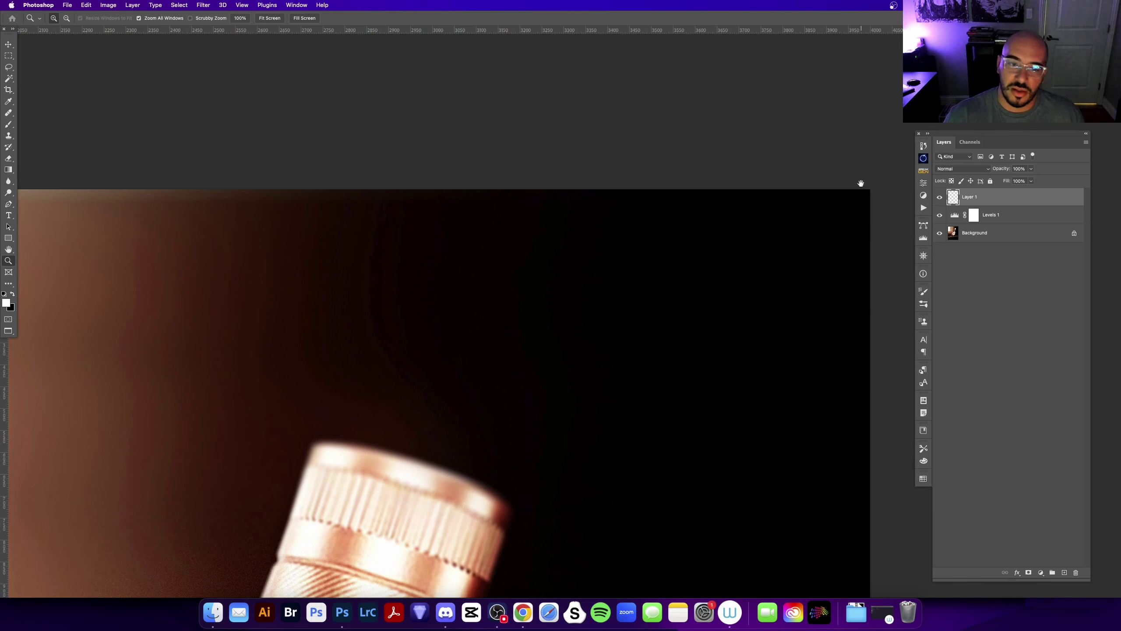
pyautogui.moveTo(518, 364); pyautogui.dragTo(748, 338)
pyautogui.moveTo(715, 266); pyautogui.dragTo(588, 200)
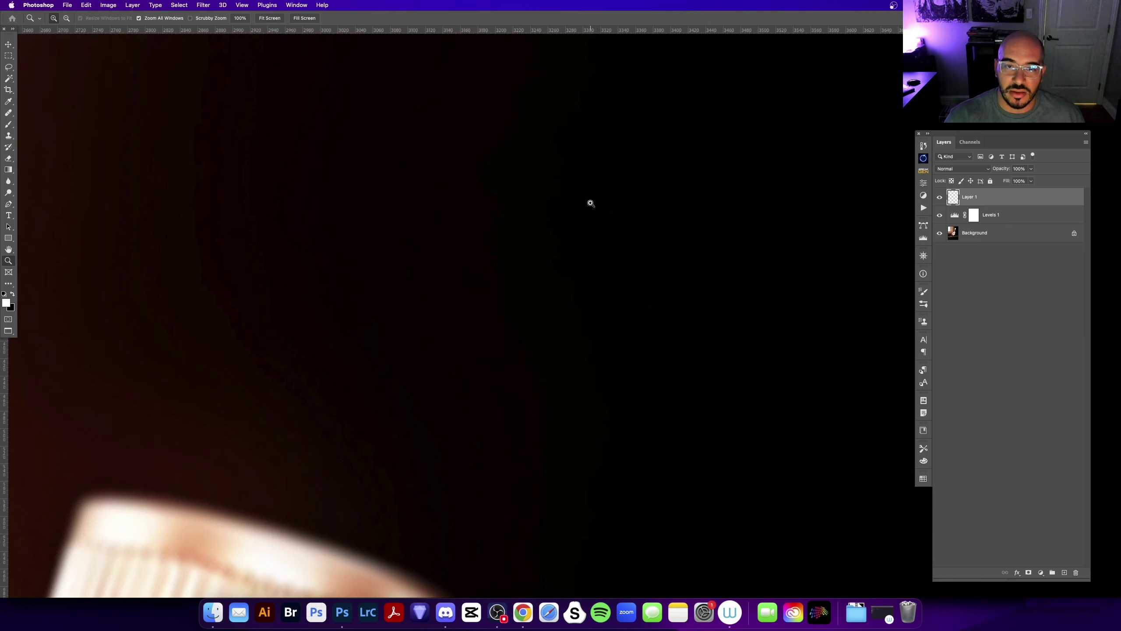
pyautogui.press('super+0')
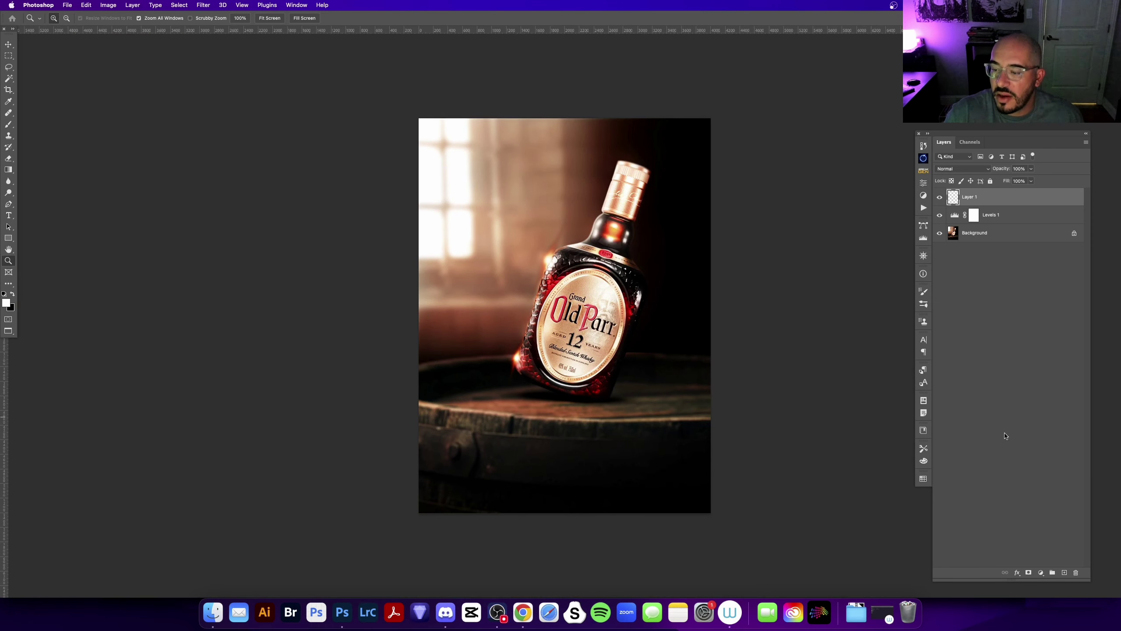
# - Toggle the Adjustments presets and Properties panels, ending with the fill/adjustment layer menu open
pyautogui.click(1041, 572)
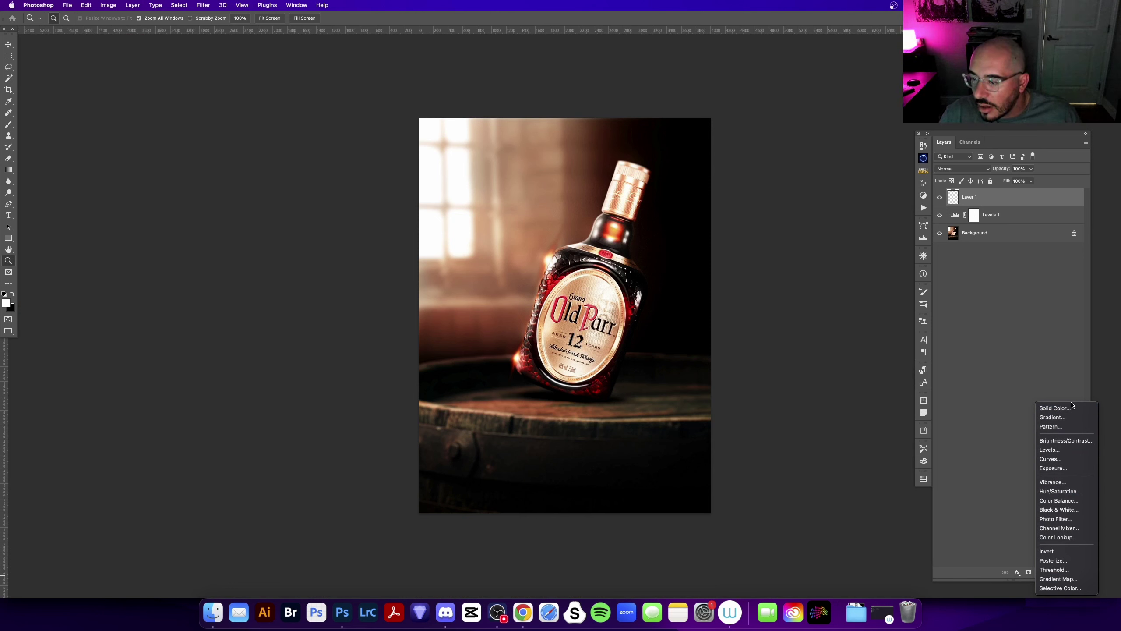
pyautogui.press('Escape')
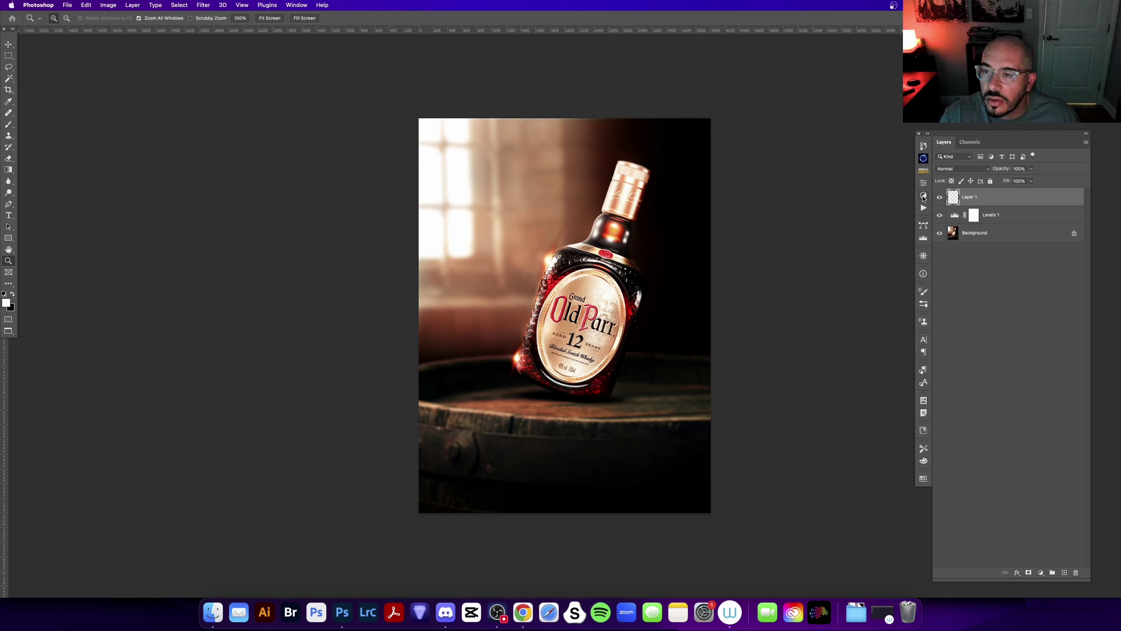
pyautogui.click(923, 196)
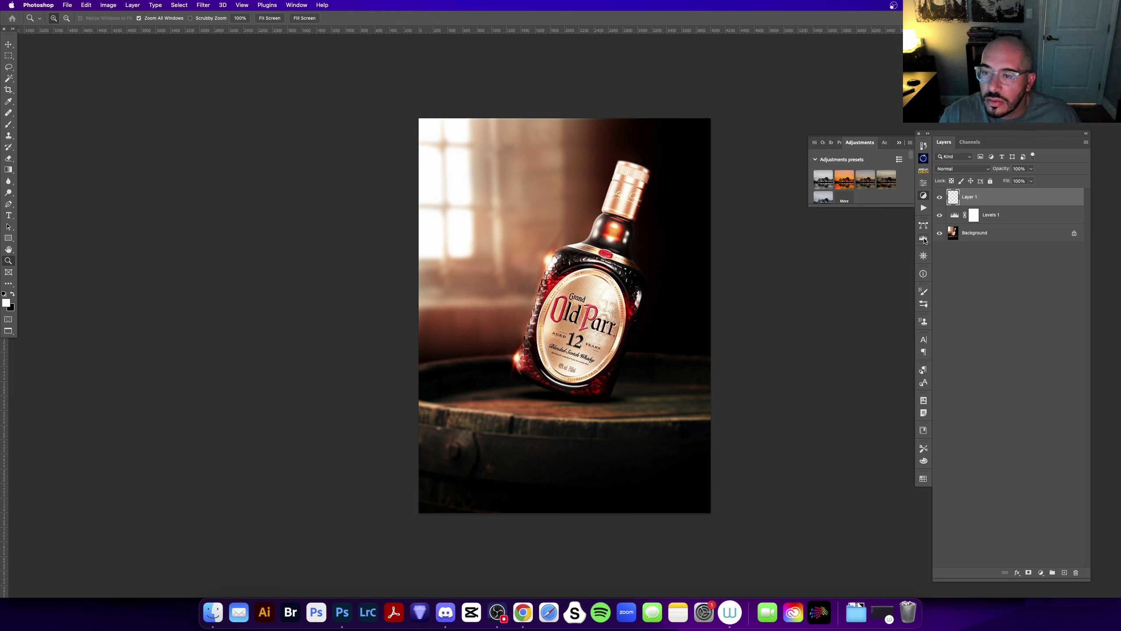
pyautogui.click(899, 143)
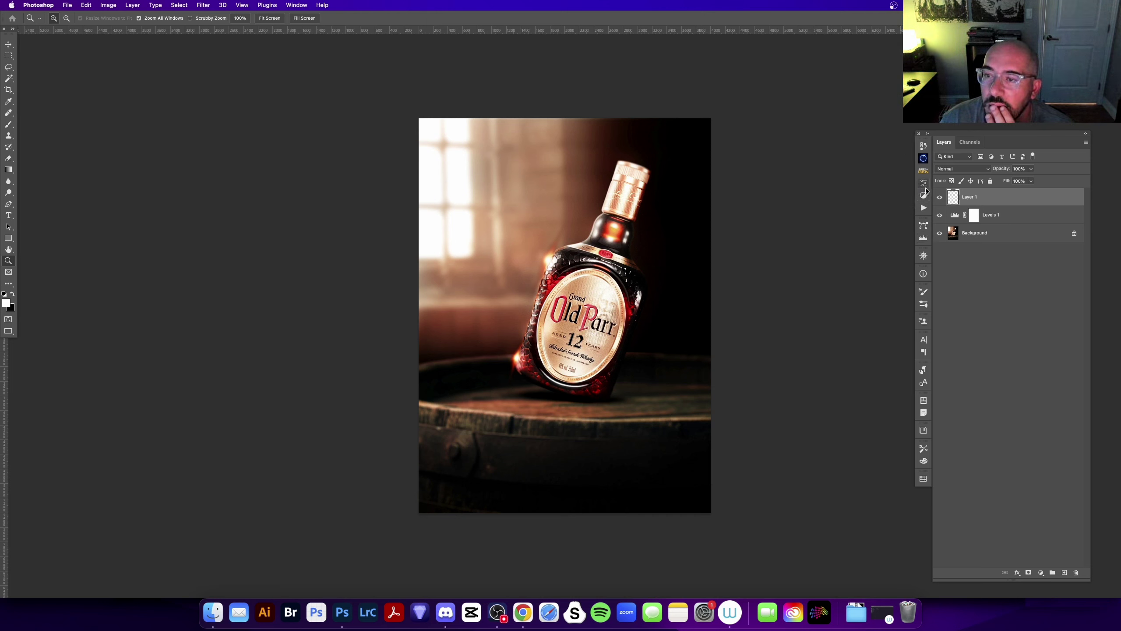
pyautogui.click(923, 185)
pyautogui.click(923, 185)
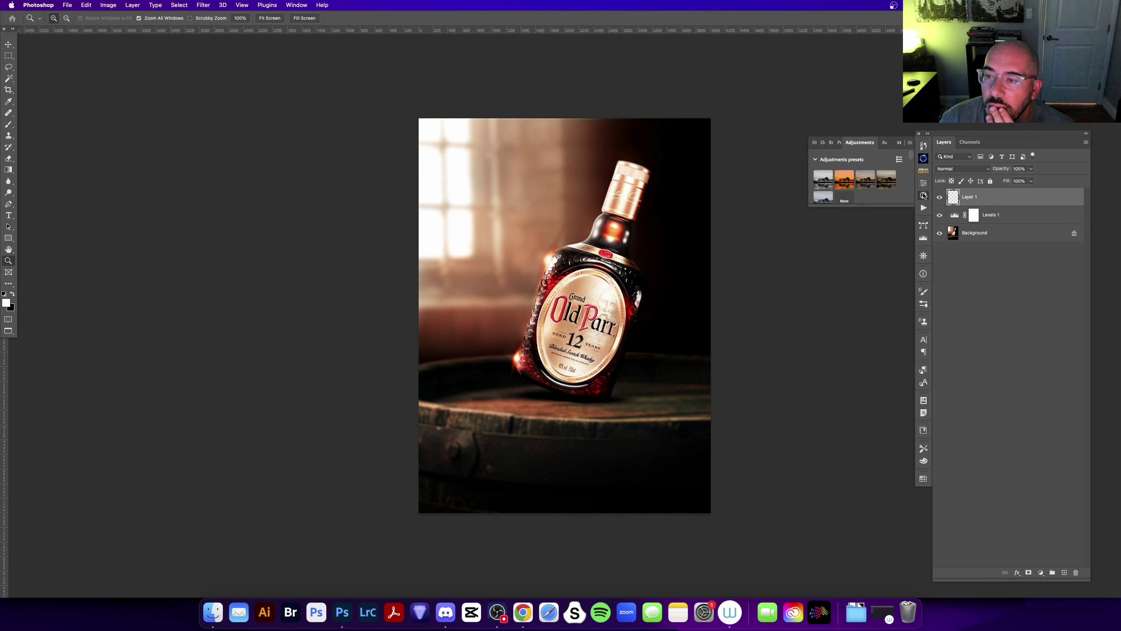
pyautogui.click(1041, 573)
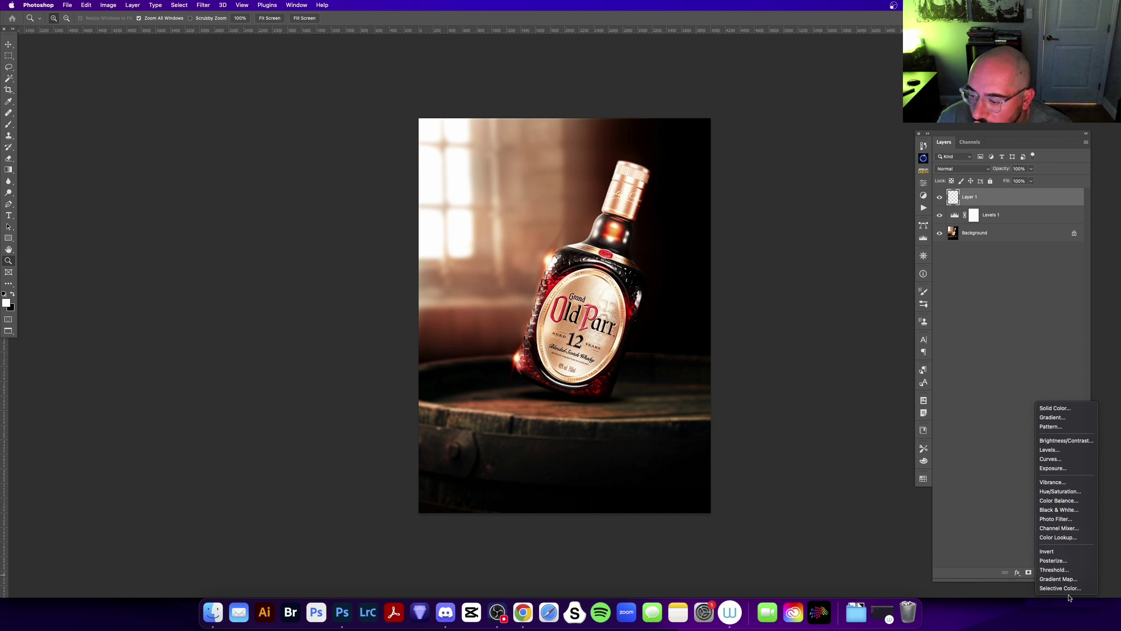
# - Add a Posterize adjustment layer with Levels set to 13
pyautogui.click(1053, 560)
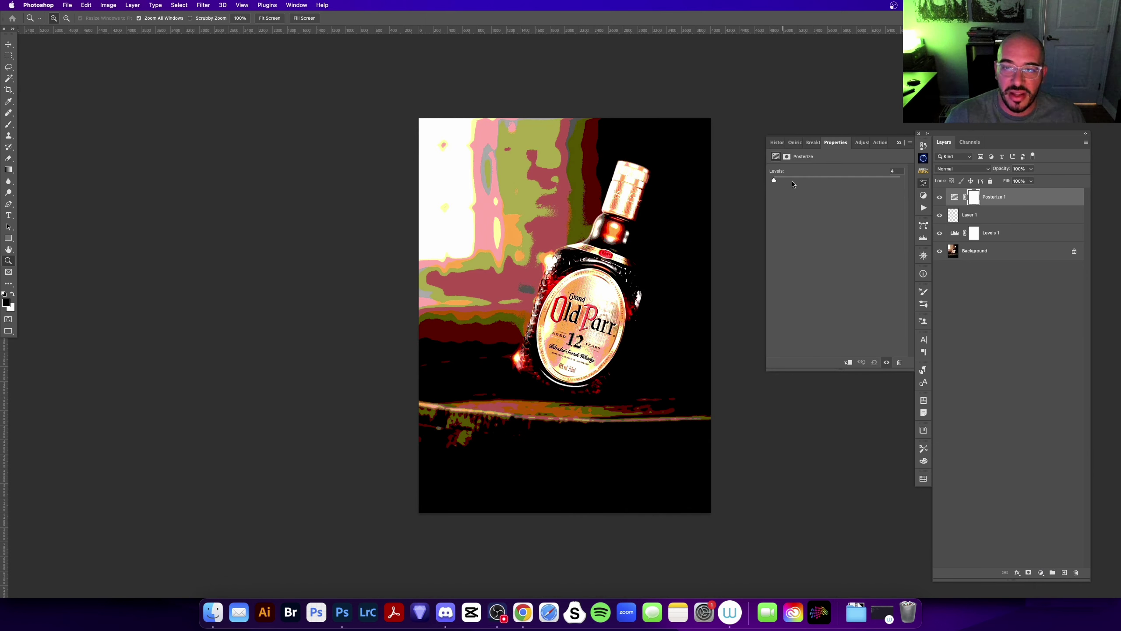
pyautogui.moveTo(774, 179); pyautogui.dragTo(822, 178)
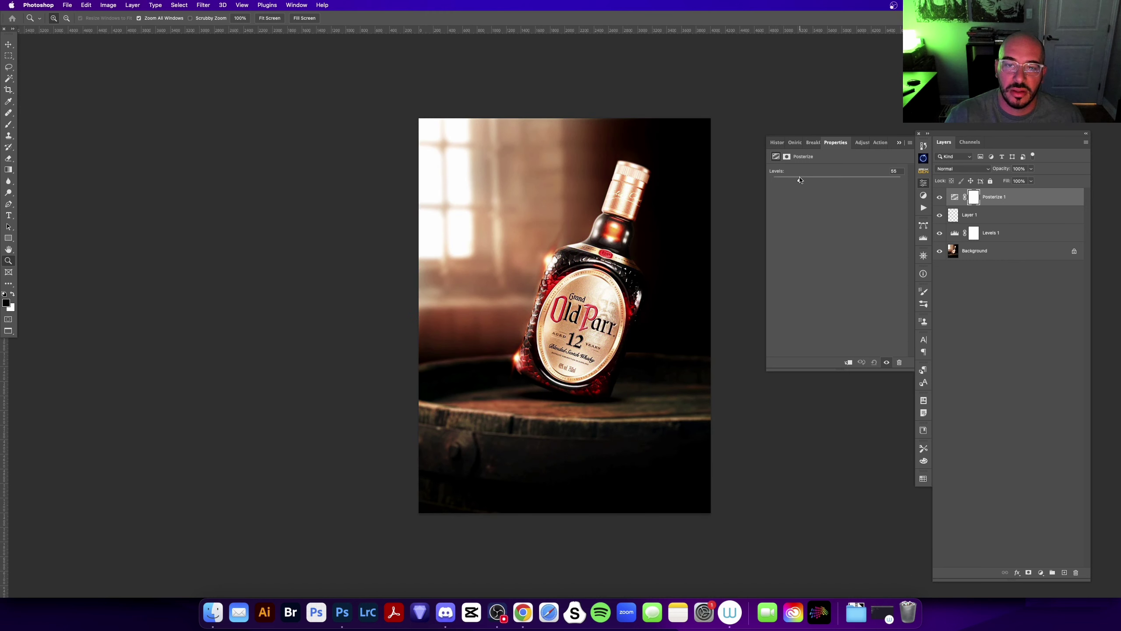
pyautogui.moveTo(800, 179); pyautogui.dragTo(779, 177)
pyautogui.click(585, 157)
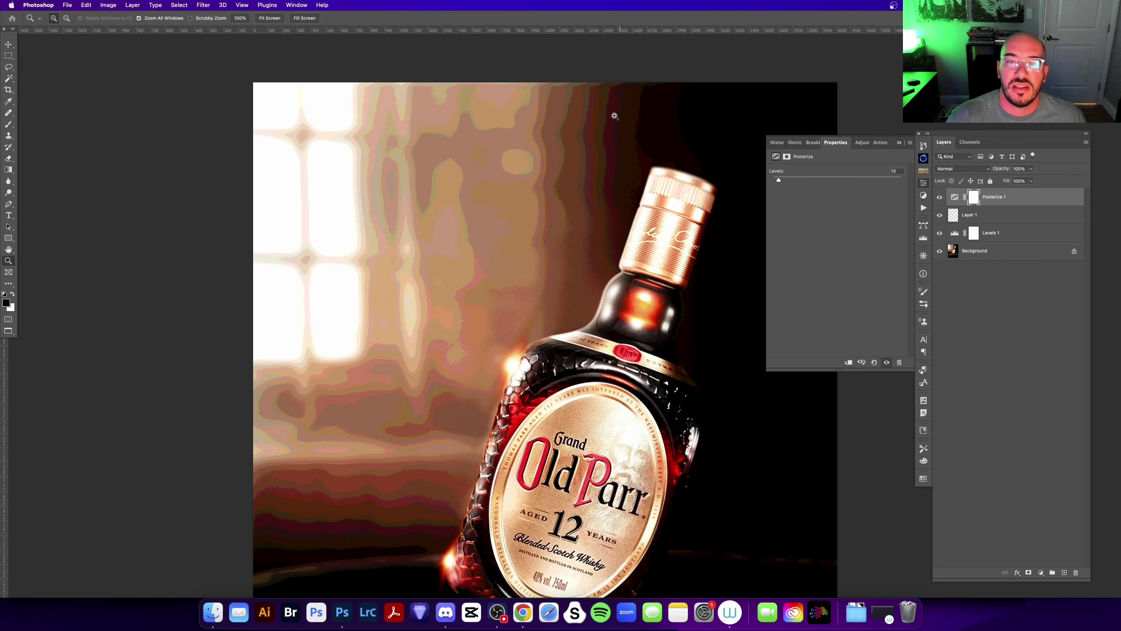
# - Hide the Posterize 1 layer and fit the whole image on screen
pyautogui.click(939, 197)
pyautogui.click(670, 175)
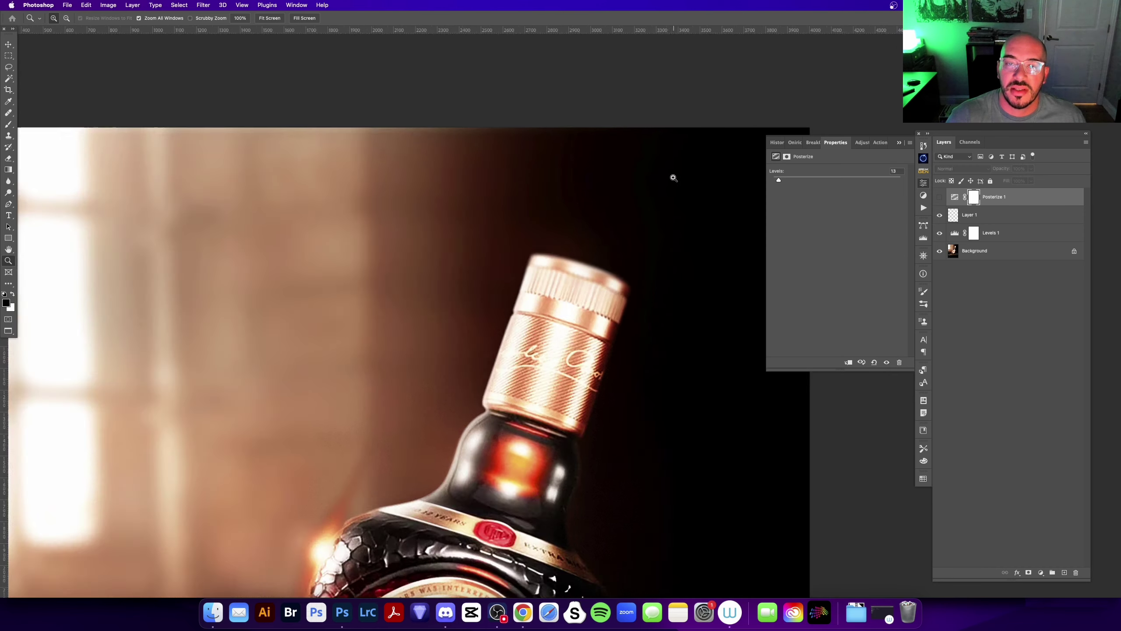
pyautogui.moveTo(670, 176); pyautogui.dragTo(642, 206)
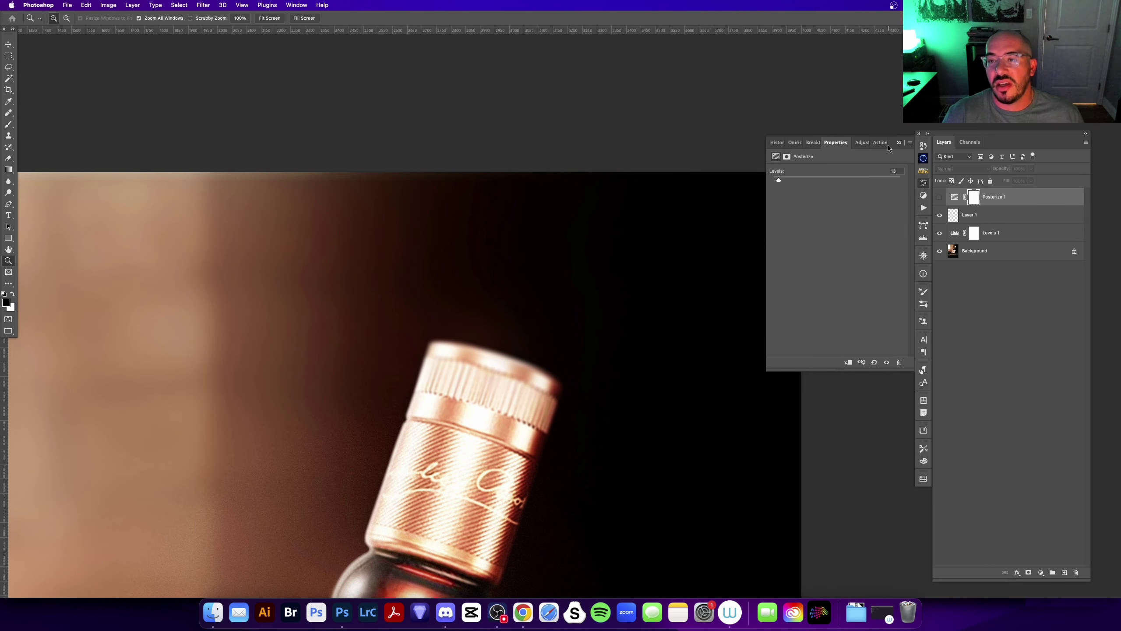
pyautogui.press('super+0')
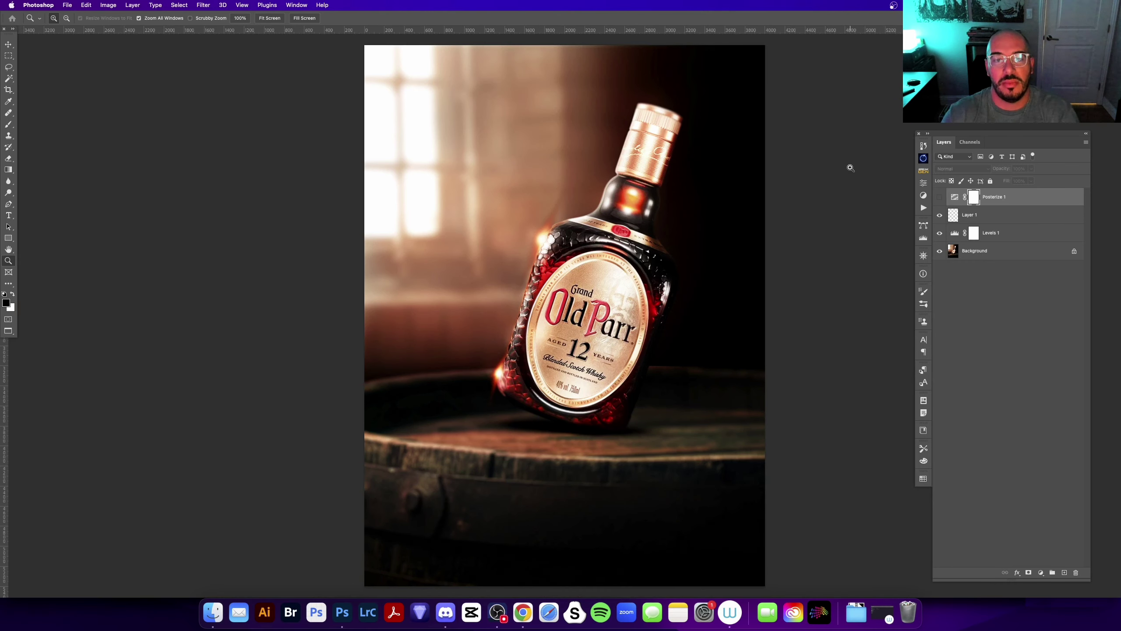
# - Zoom in on the bottle neck and shoulder, panning until the label fills the window
pyautogui.scroll(2, 750, 221)
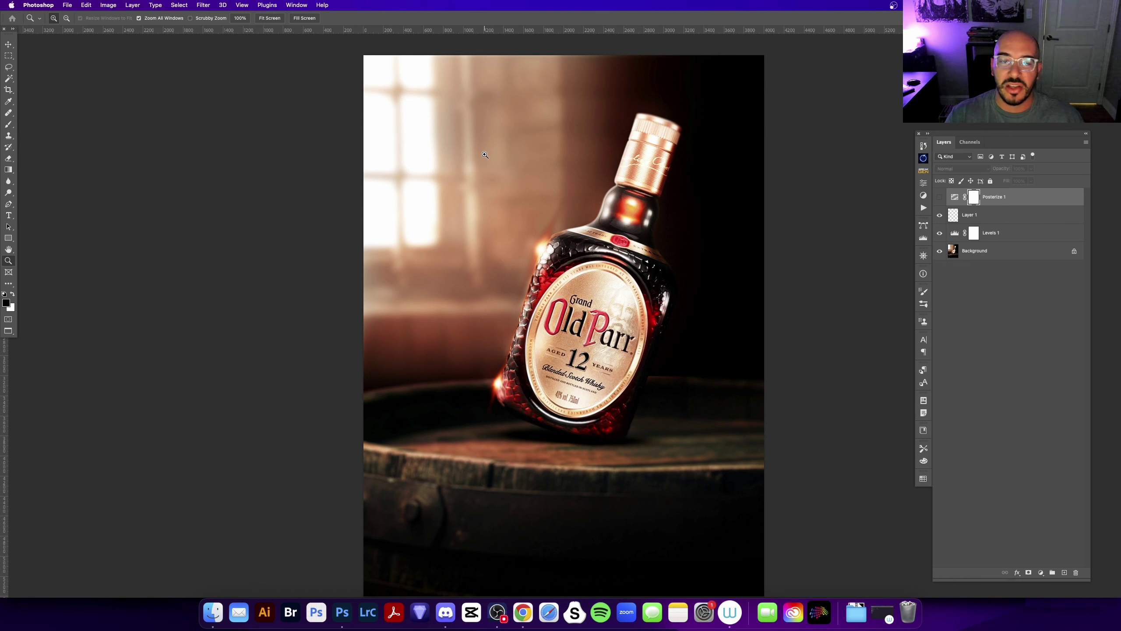
pyautogui.click(603, 235)
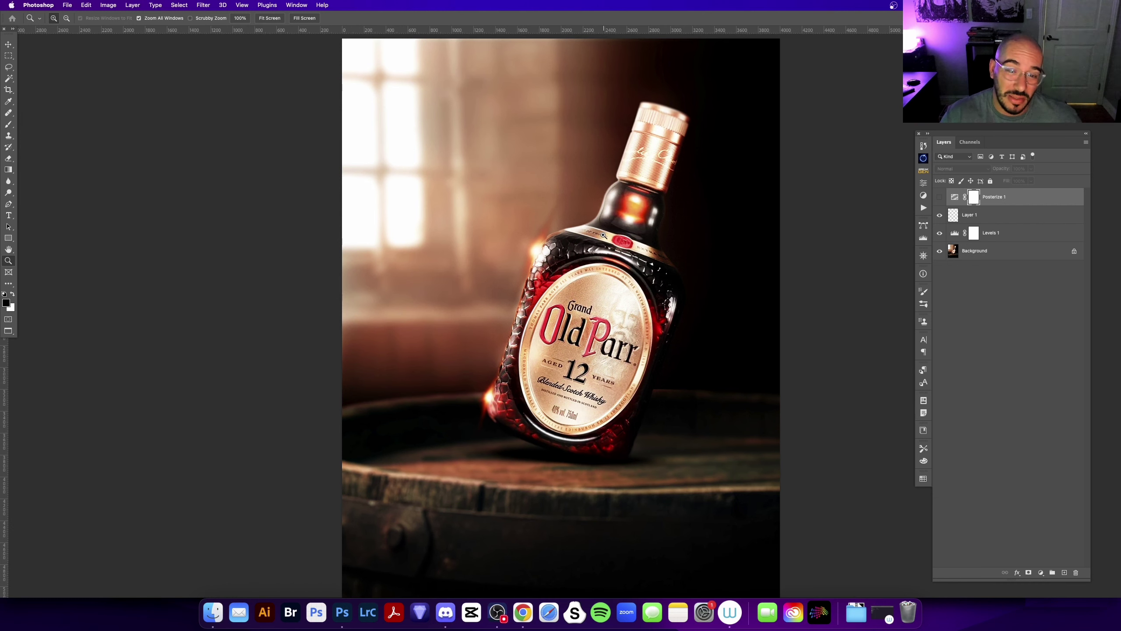
pyautogui.moveTo(619, 203); pyautogui.dragTo(592, 207)
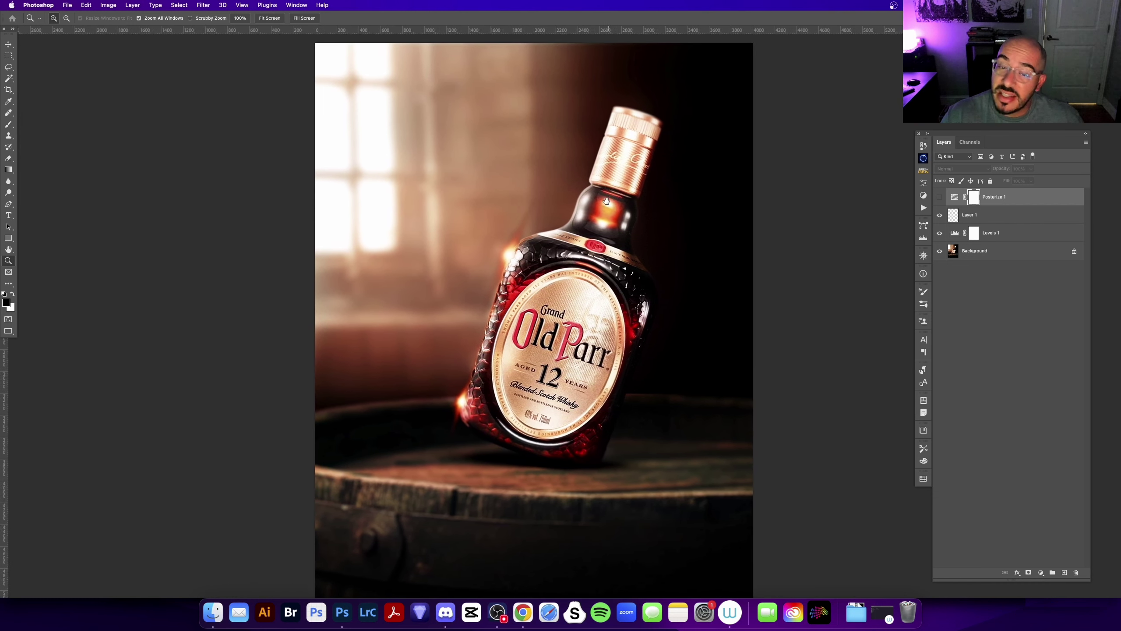
pyautogui.click(565, 212)
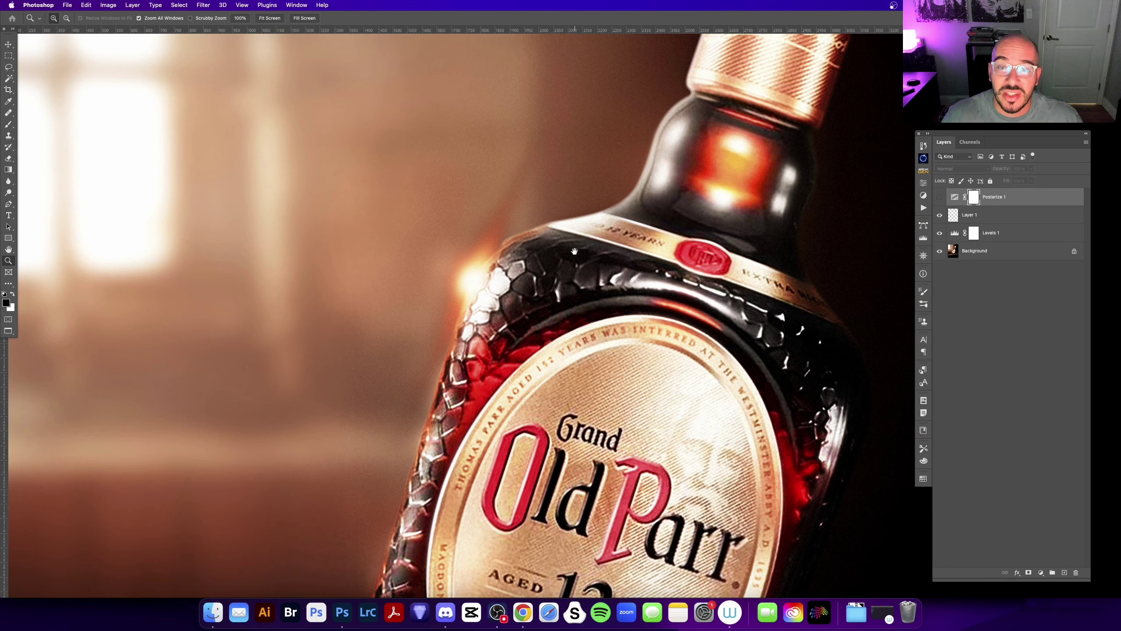
pyautogui.moveTo(574, 251); pyautogui.dragTo(509, 336)
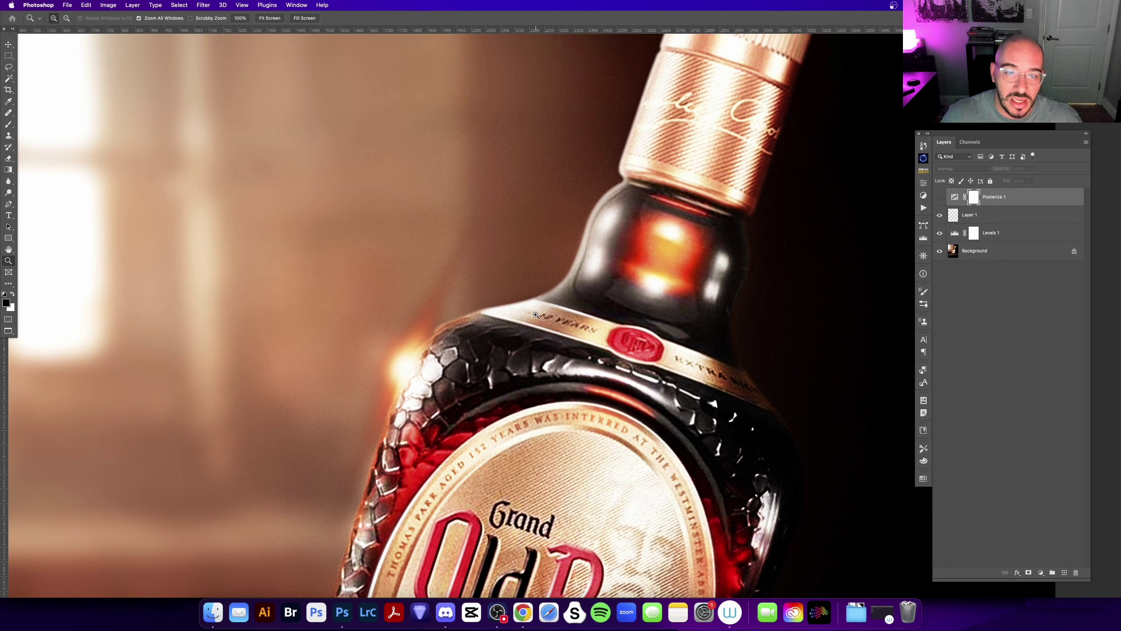
pyautogui.scroll(-5, 538, 318)
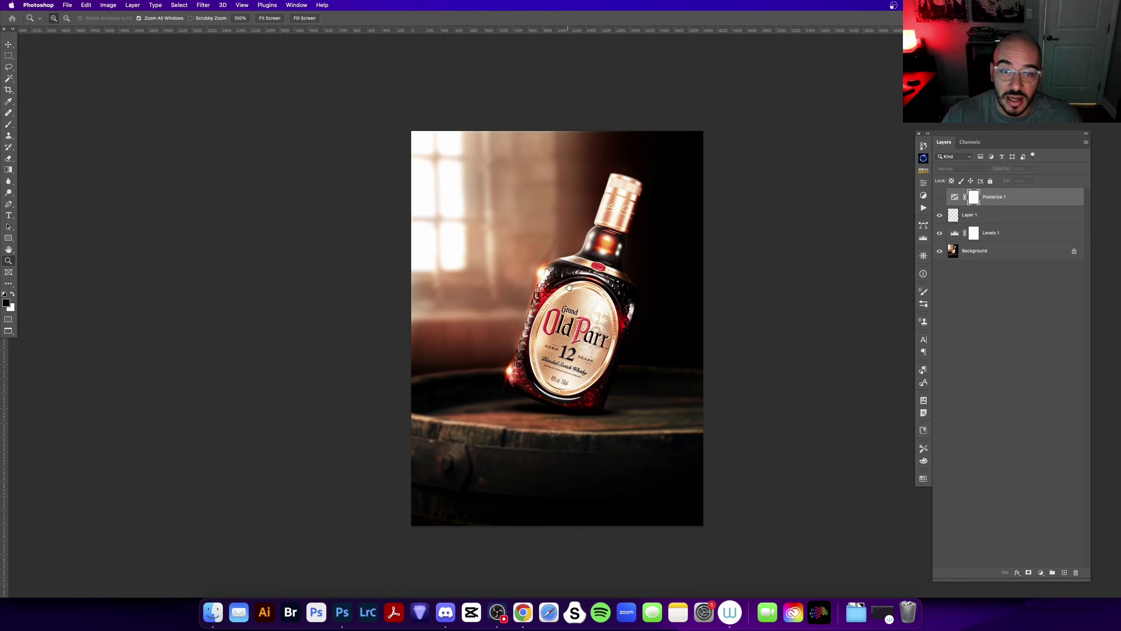
pyautogui.scroll(3, 570, 304)
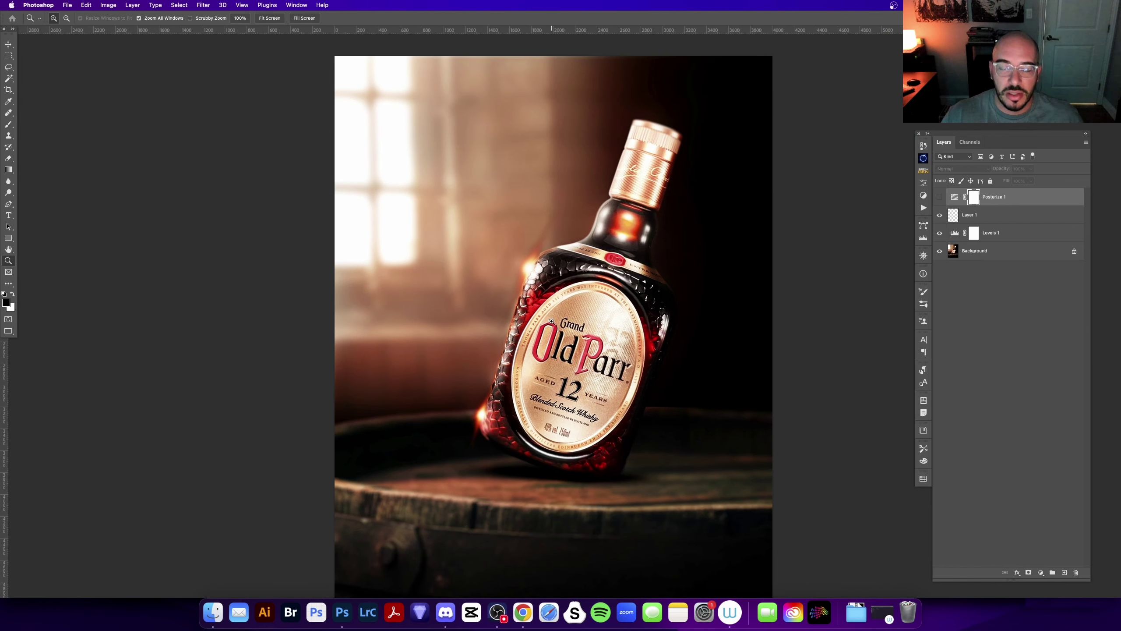
pyautogui.scroll(1, 552, 324)
pyautogui.scroll(-1, 553, 325)
pyautogui.scroll(-1, 553, 325)
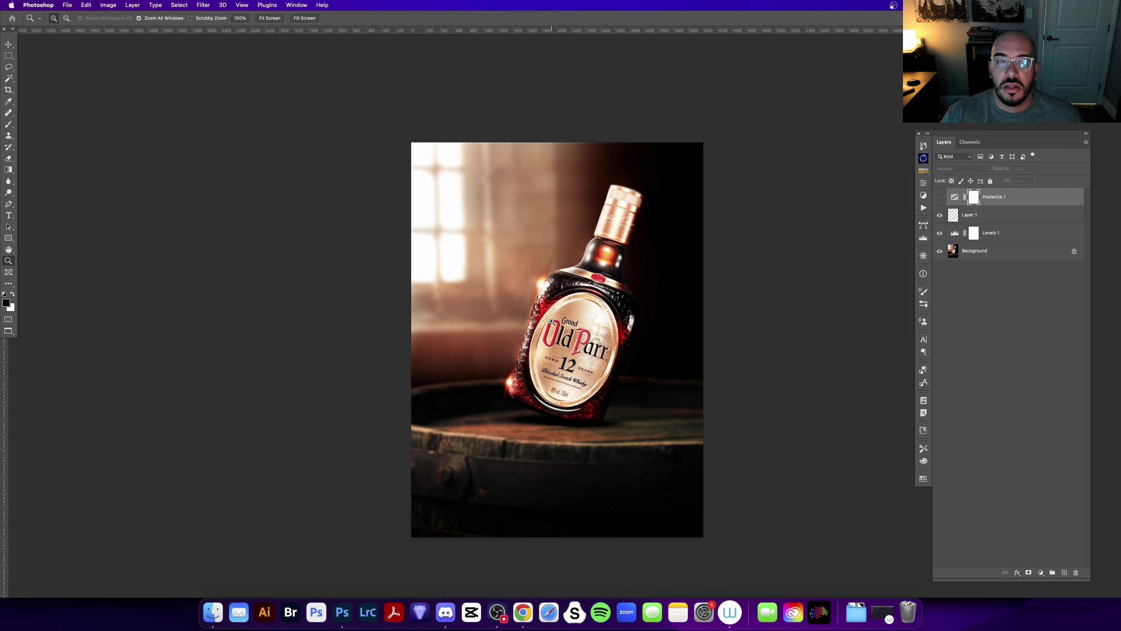
pyautogui.scroll(1, 552, 321)
pyautogui.moveTo(609, 311); pyautogui.dragTo(593, 299)
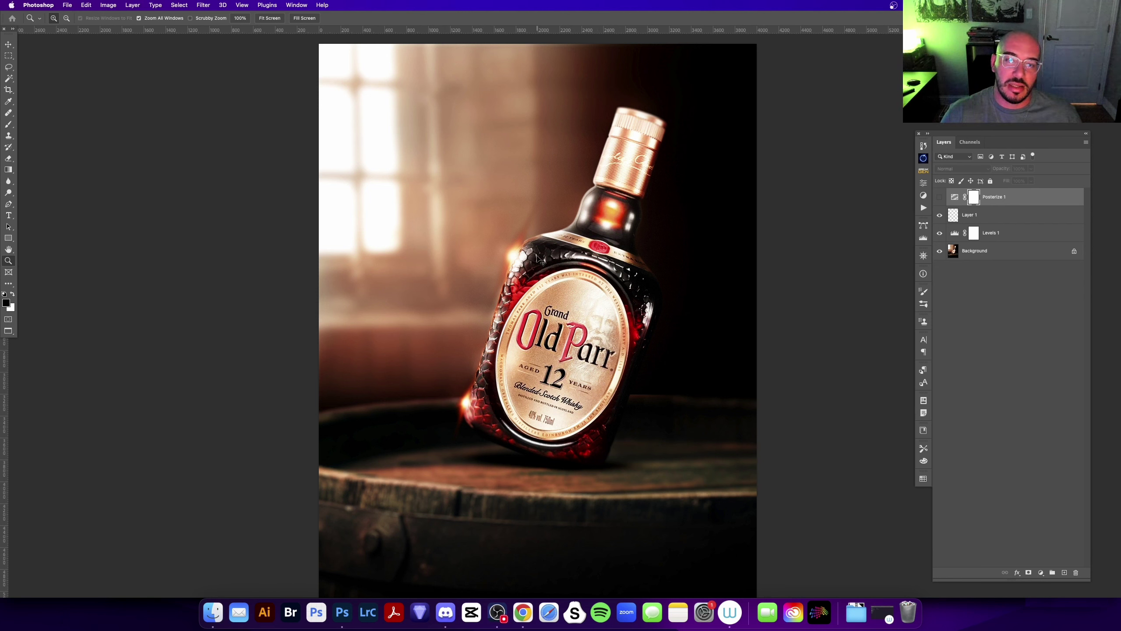
# - Close the Old Parr document without saving, fit the car photo, and switch to Chrome
pyautogui.press('super+w')
pyautogui.click(570, 225)
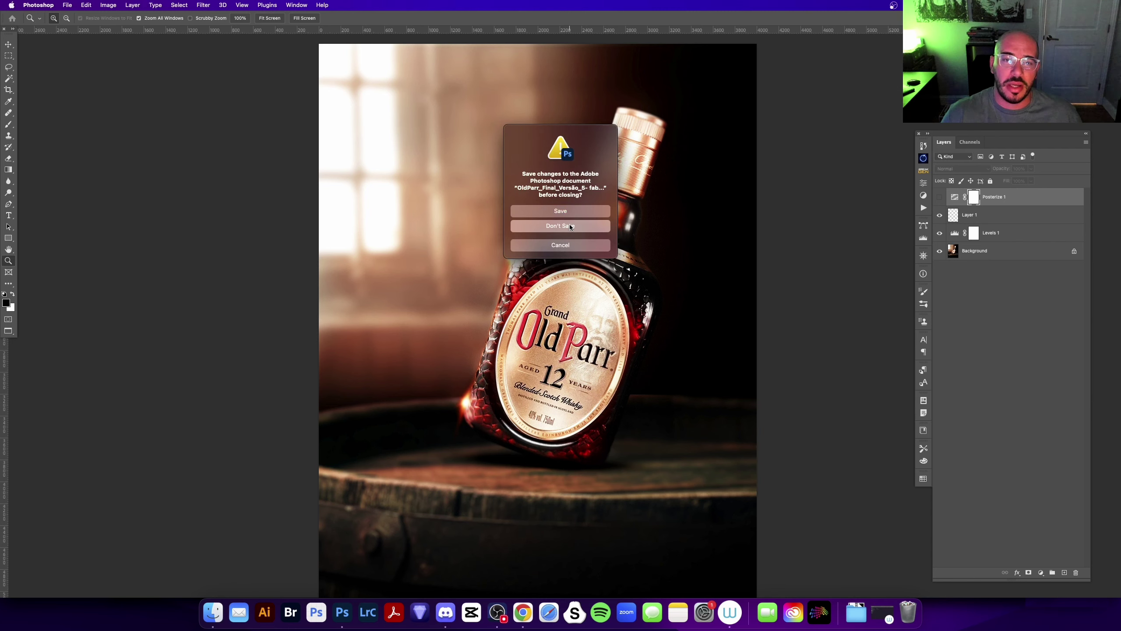
pyautogui.press('super+0')
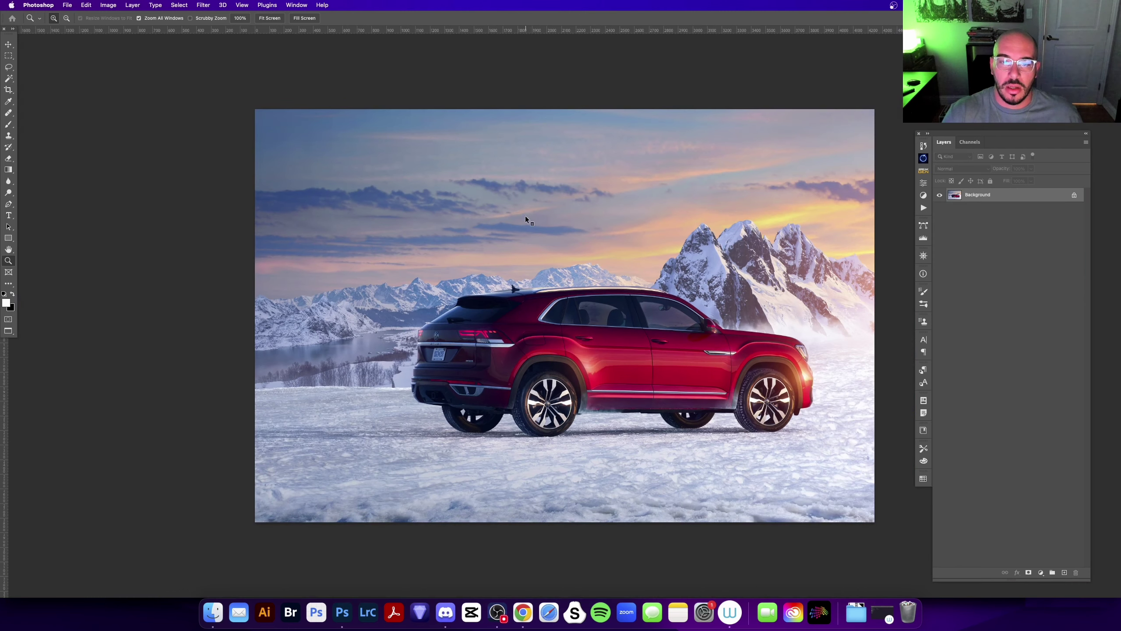
pyautogui.press('f')
pyautogui.press('f')
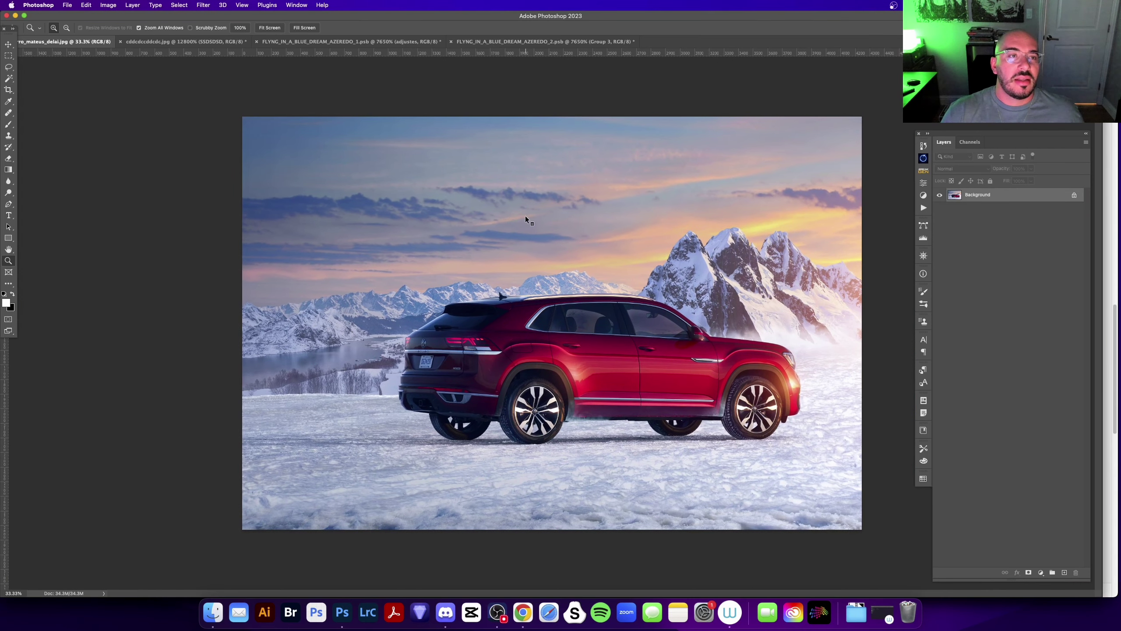
pyautogui.press('f')
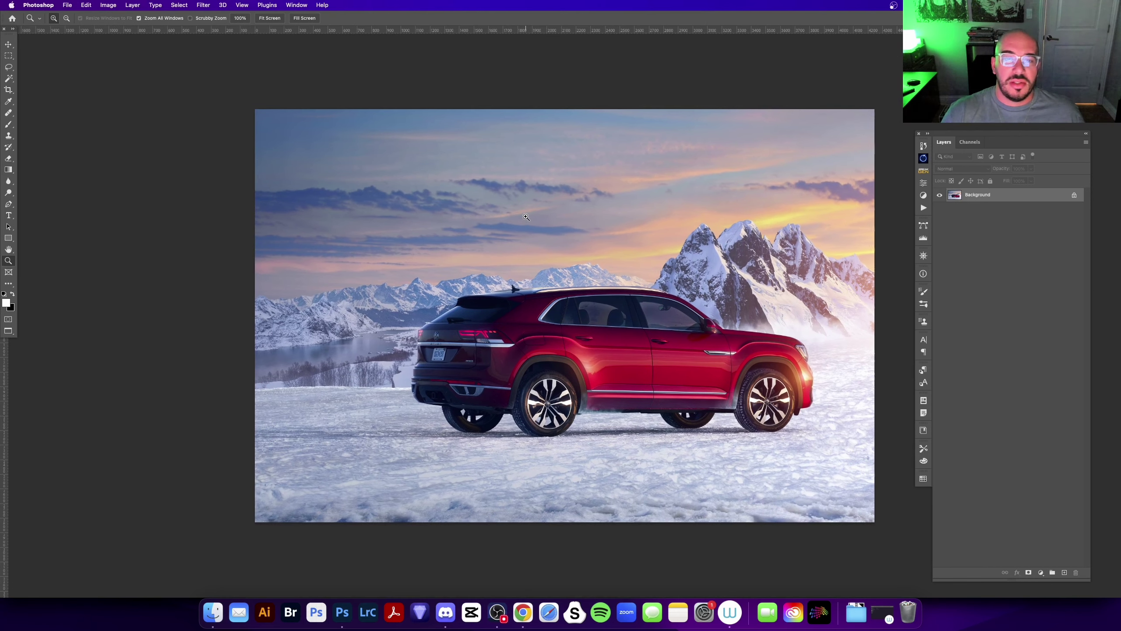
pyautogui.click(523, 612)
# - Open the Old Parr Study Project from the Behance profile and scroll through its before-and-after
pyautogui.click(271, 23)
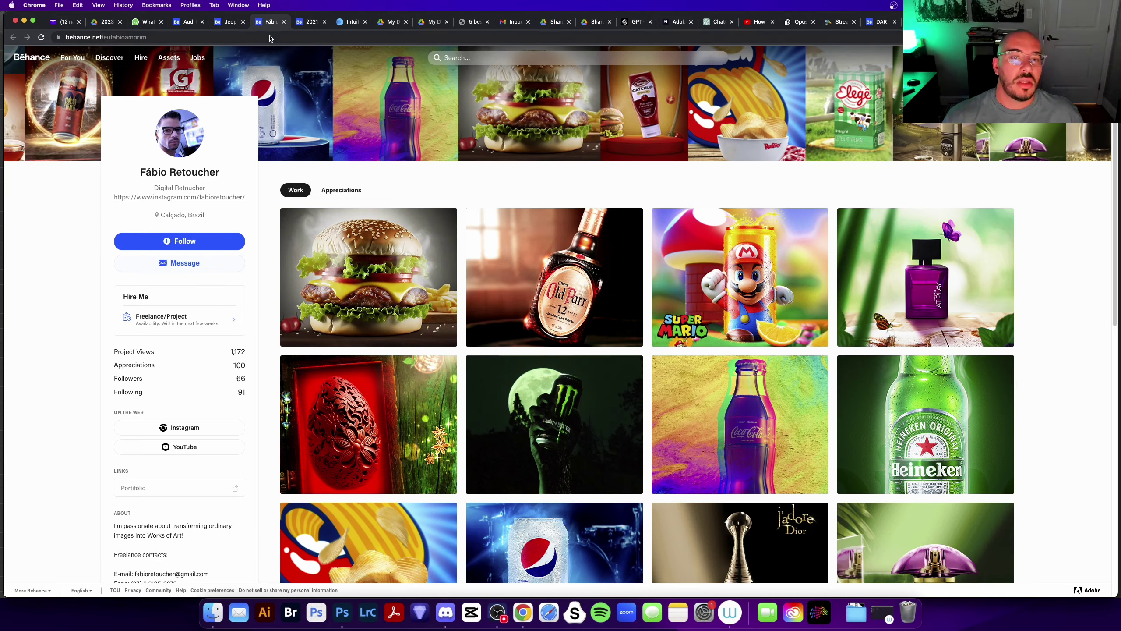
pyautogui.moveTo(554, 276)
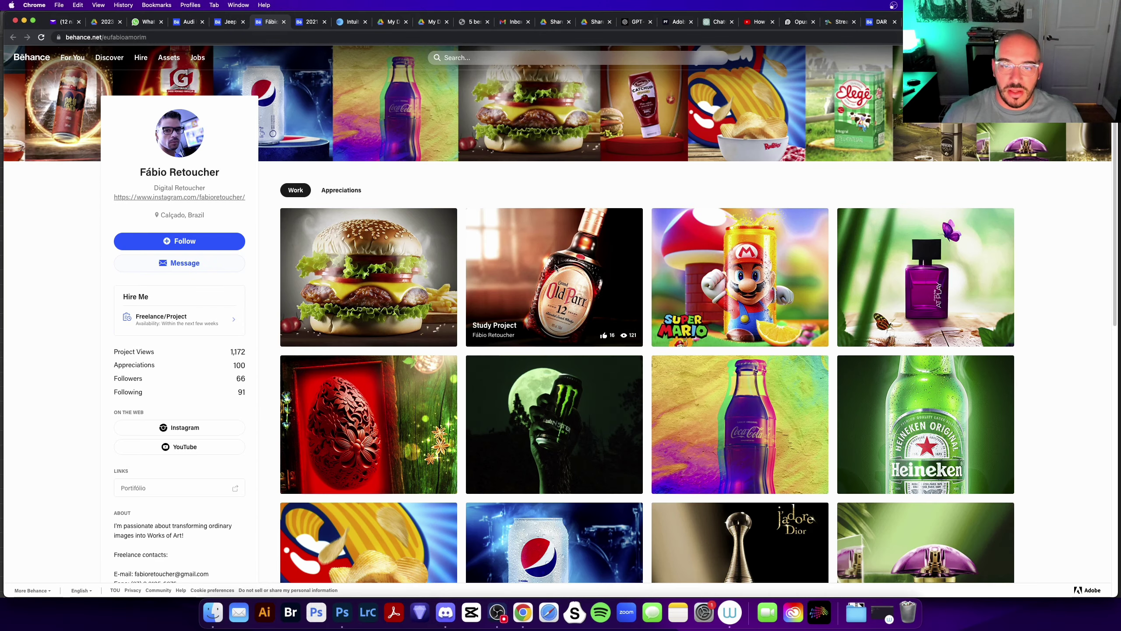
pyautogui.click(547, 264)
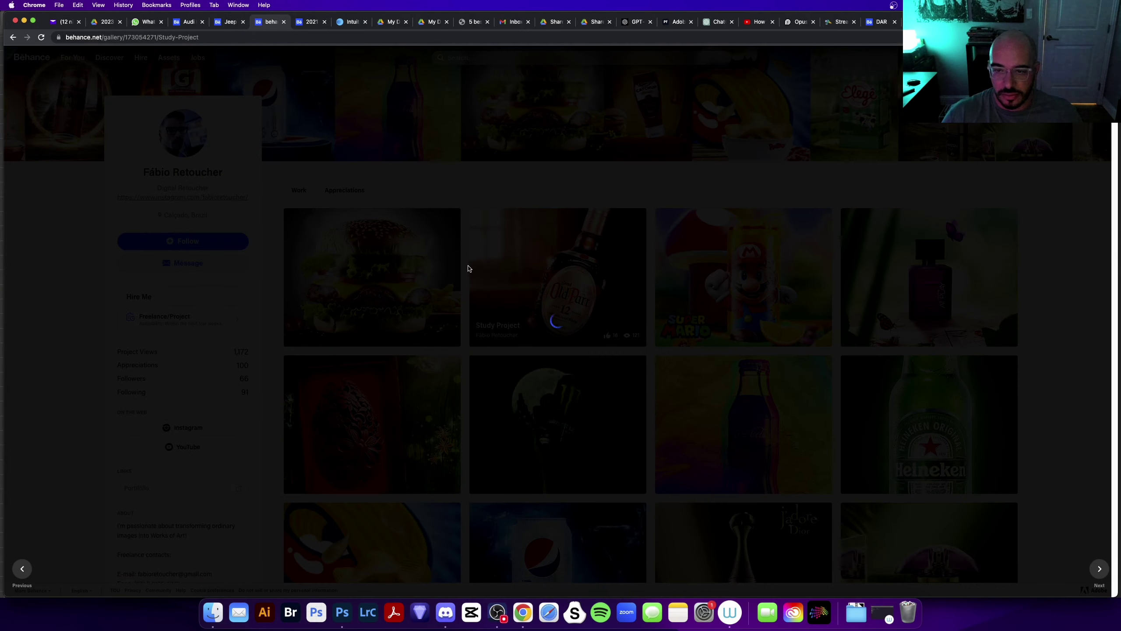
pyautogui.scroll(-2, 527, 261)
pyautogui.scroll(-5, 530, 273)
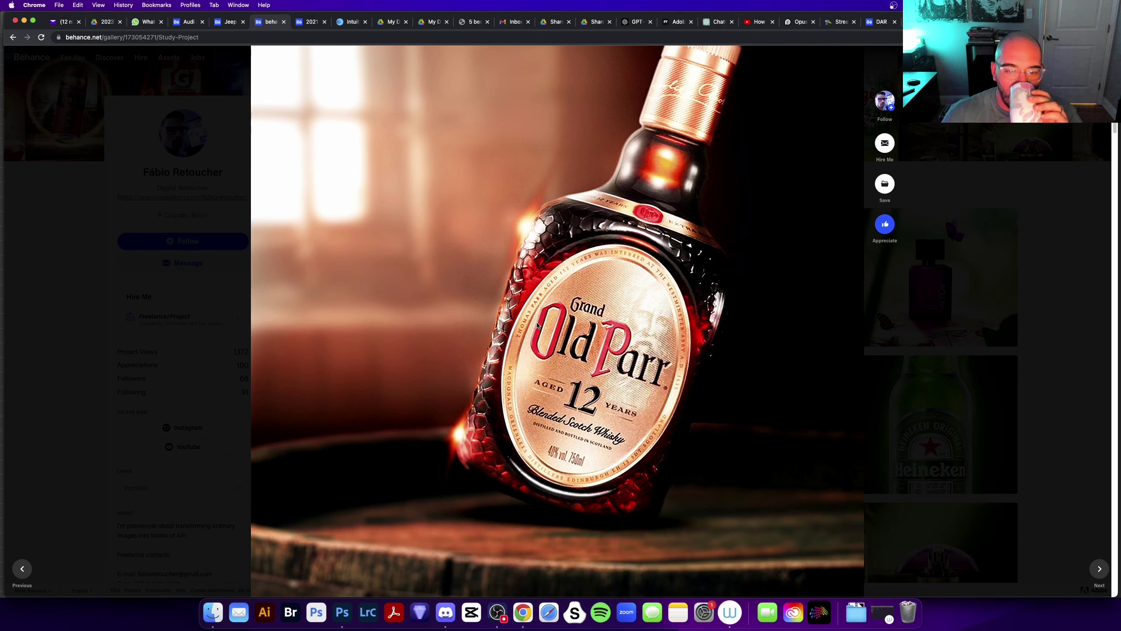
pyautogui.scroll(-5, 533, 301)
pyautogui.scroll(-5, 537, 326)
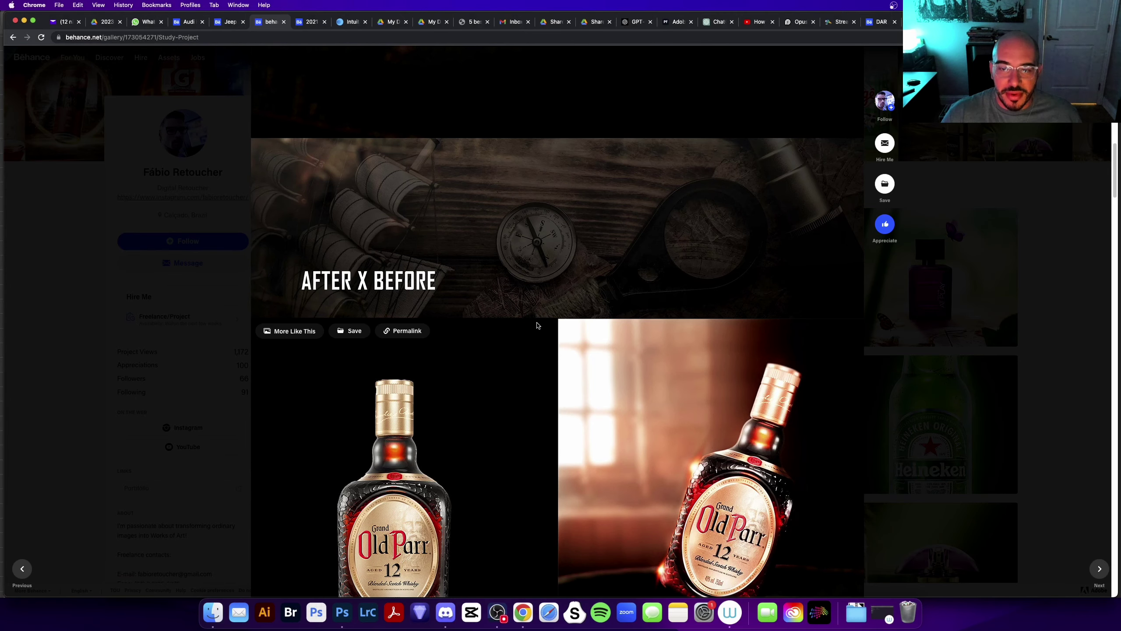
pyautogui.scroll(-5, 536, 326)
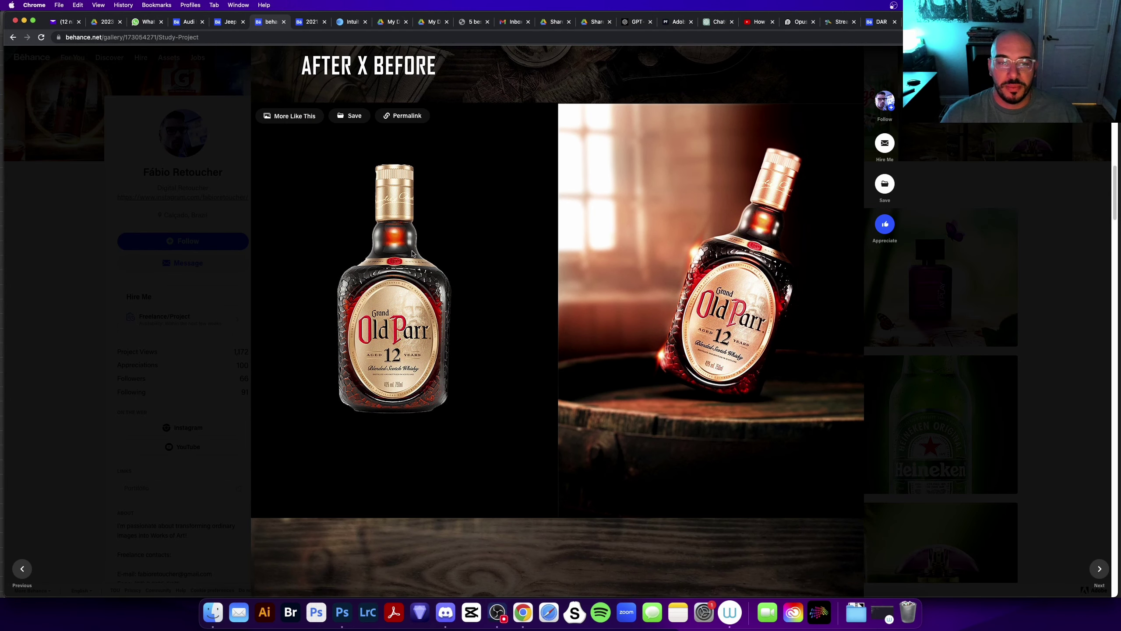
pyautogui.scroll(-3, 417, 402)
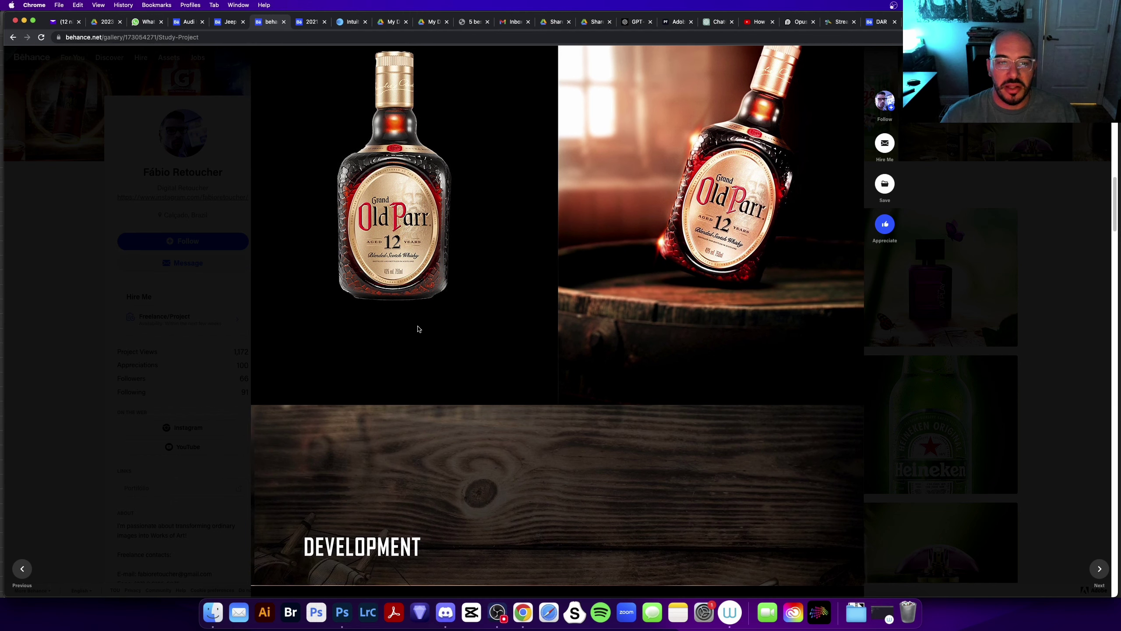
pyautogui.scroll(2, 409, 208)
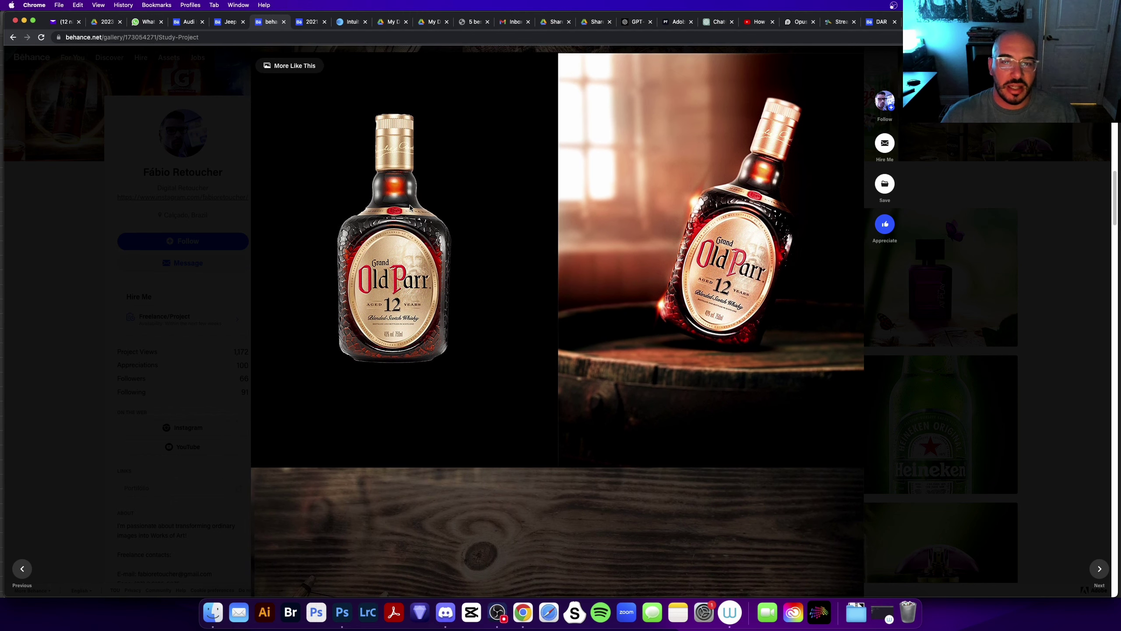
pyautogui.scroll(-10, 410, 320)
pyautogui.scroll(-5, 411, 319)
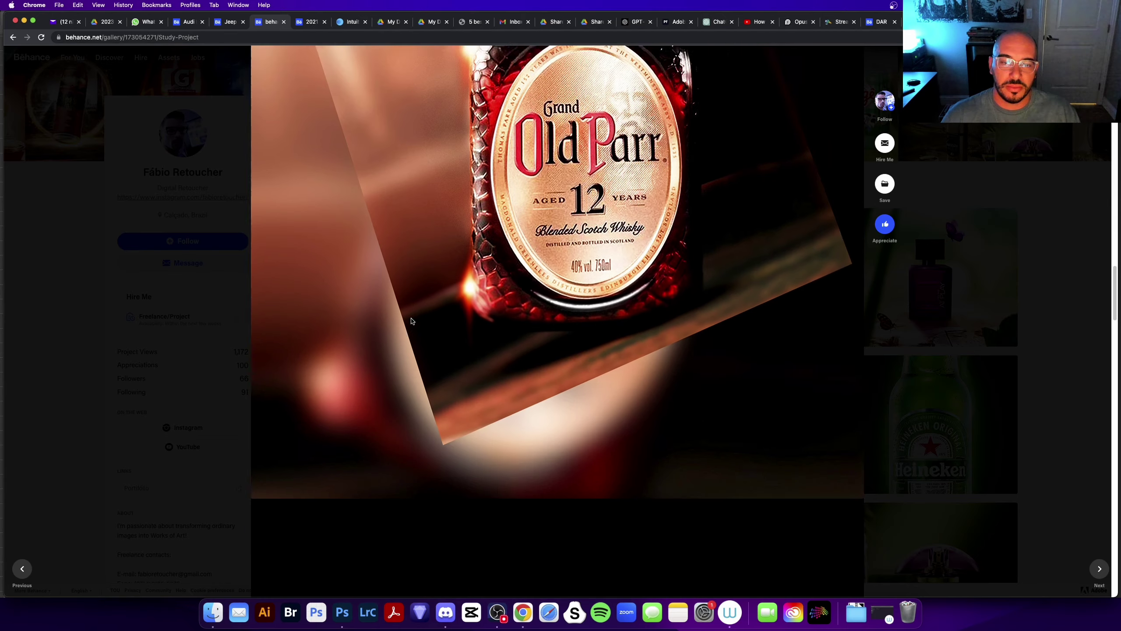
pyautogui.scroll(-5, 411, 319)
pyautogui.scroll(-4, 411, 319)
pyautogui.scroll(-2, 411, 320)
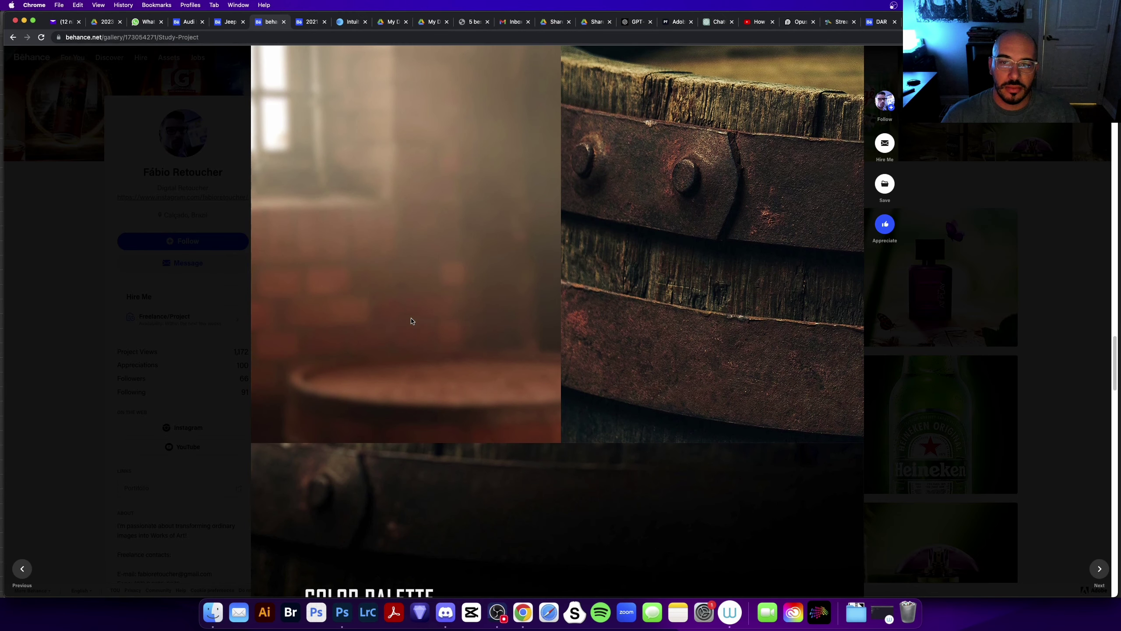
# - Browse the project's assets and colour palette sections, then close it back to the profile
pyautogui.scroll(3, 413, 309)
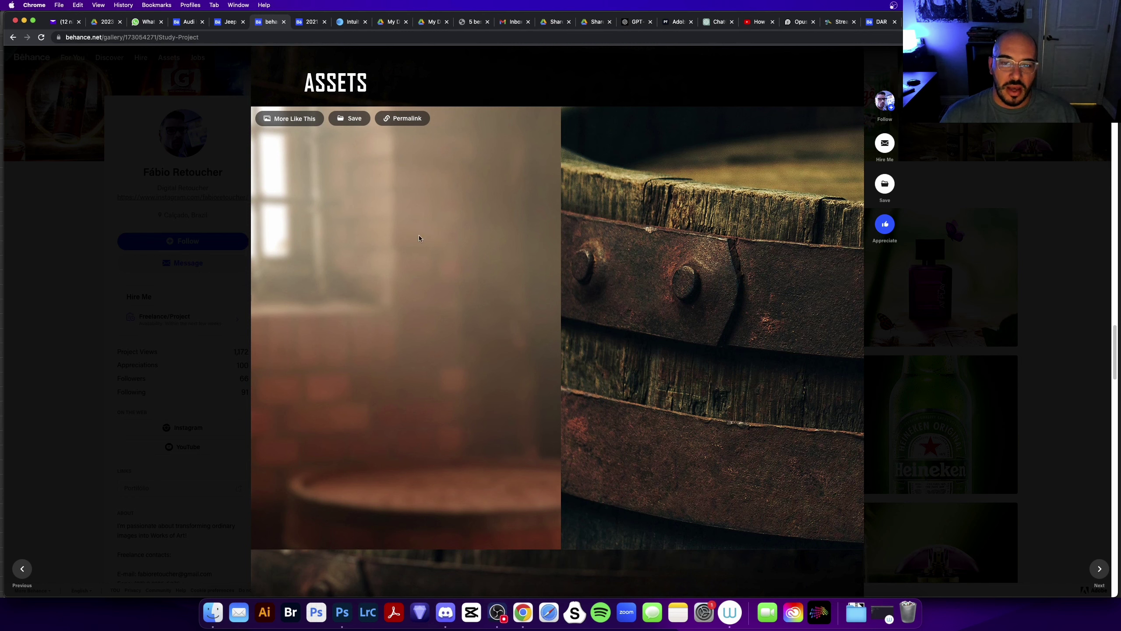
pyautogui.scroll(-10, 420, 376)
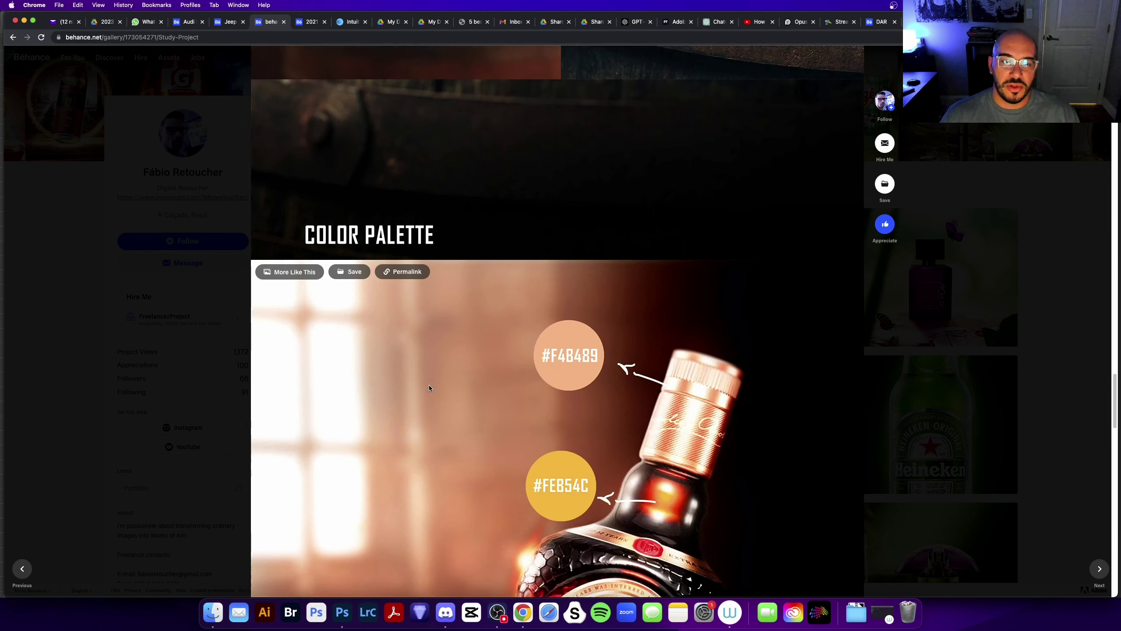
pyautogui.scroll(-3, 422, 331)
pyautogui.scroll(10, 399, 210)
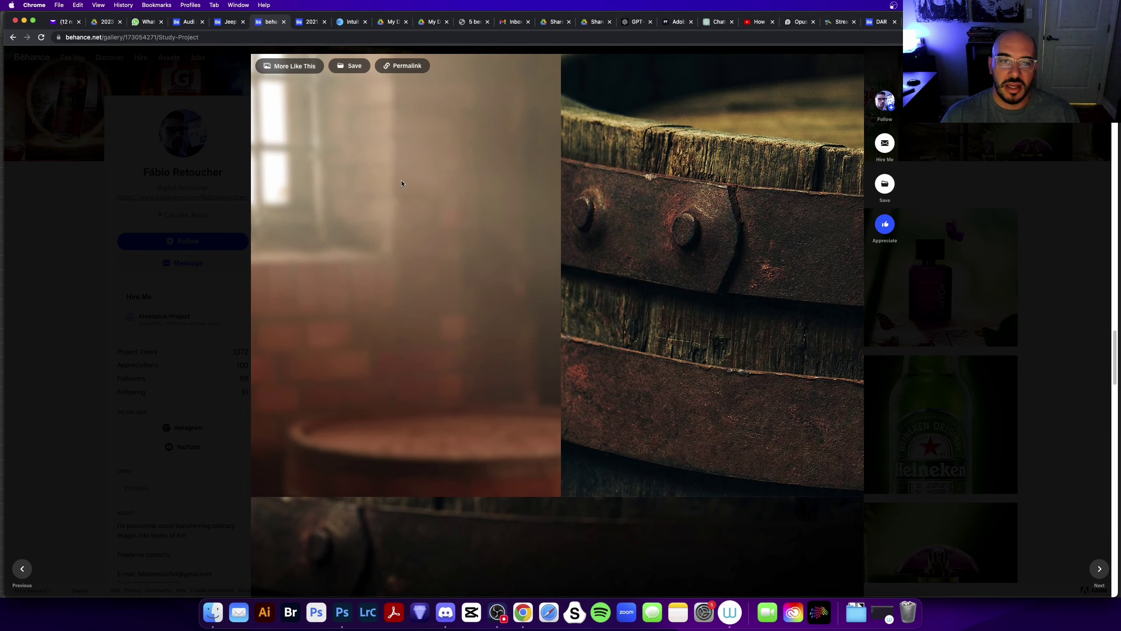
pyautogui.scroll(-10, 394, 325)
pyautogui.scroll(-5, 399, 284)
pyautogui.scroll(-5, 397, 288)
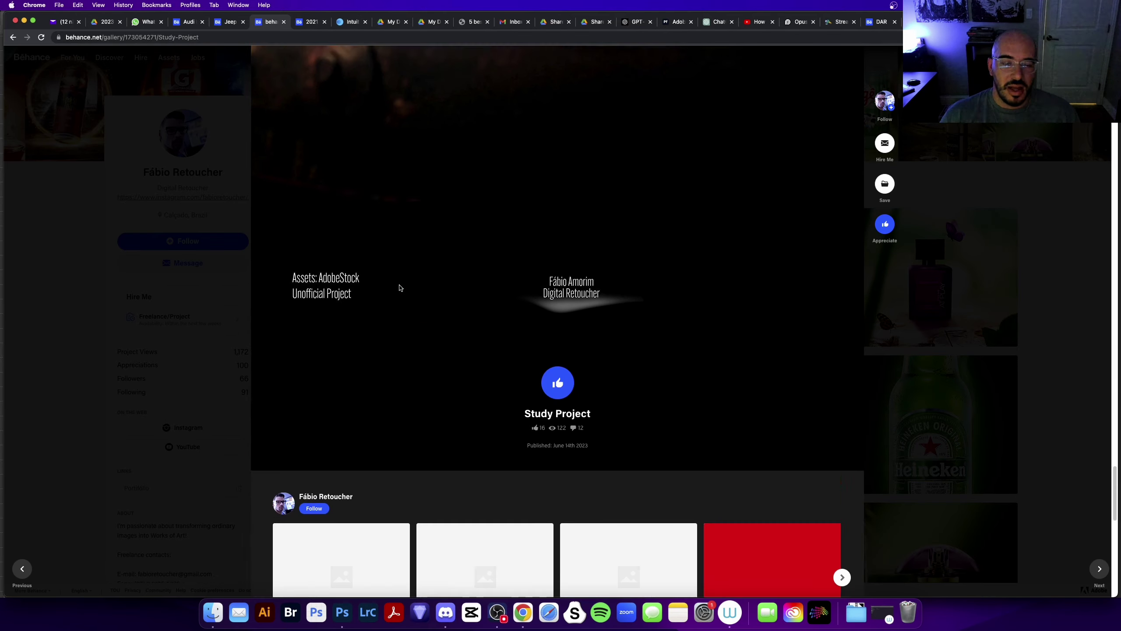
pyautogui.scroll(-5, 393, 300)
pyautogui.scroll(10, 388, 308)
pyautogui.scroll(5, 426, 380)
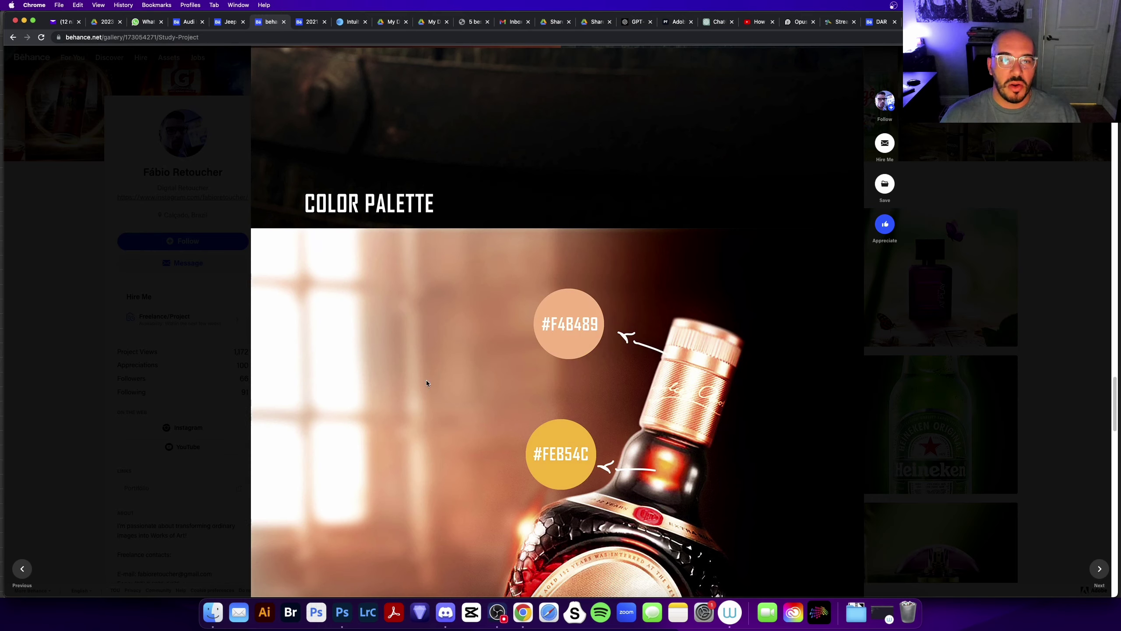
pyautogui.scroll(5, 441, 435)
pyautogui.scroll(5, 437, 398)
pyautogui.scroll(1, 420, 201)
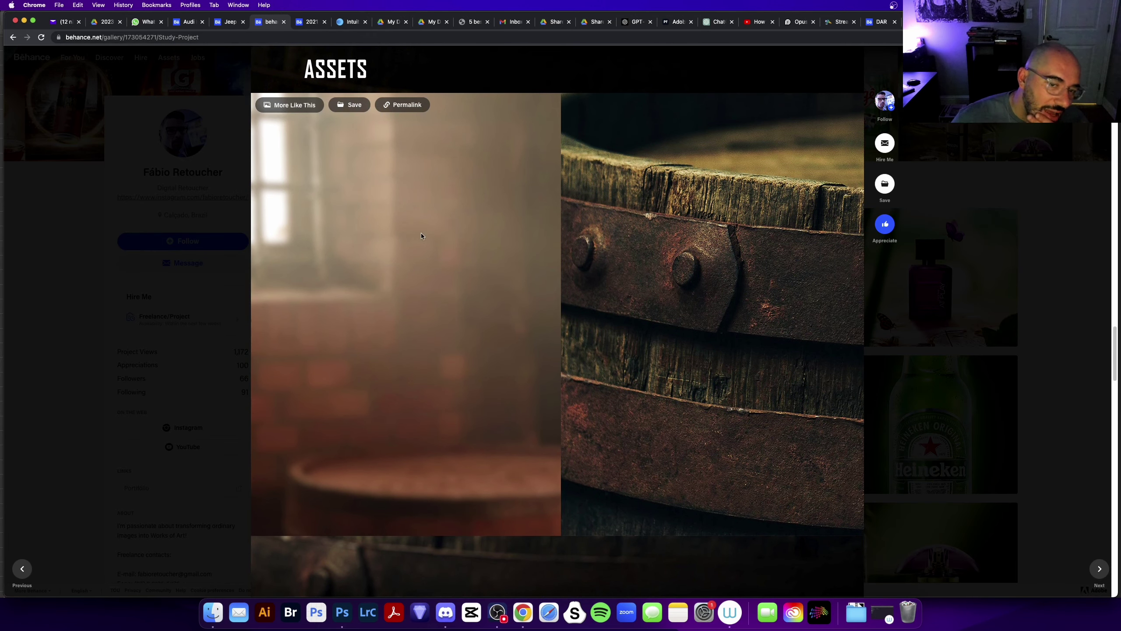
pyautogui.scroll(3, 412, 338)
pyautogui.scroll(-10, 411, 338)
pyautogui.scroll(5, 412, 338)
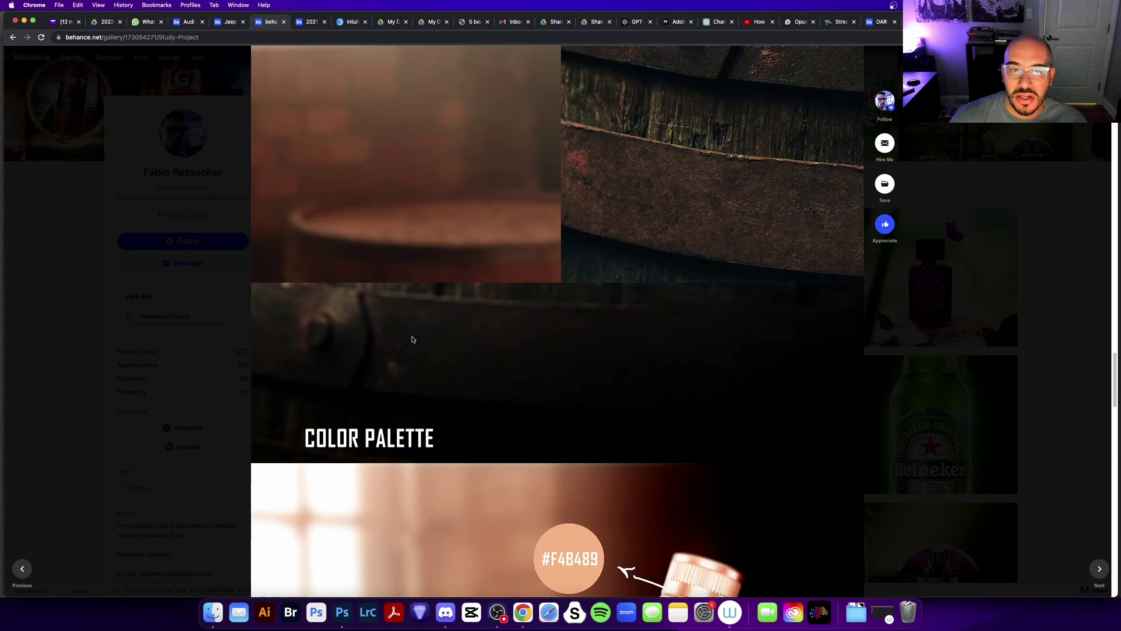
pyautogui.scroll(10, 412, 339)
pyautogui.scroll(5, 412, 338)
pyautogui.scroll(5, 412, 339)
pyautogui.scroll(5, 412, 338)
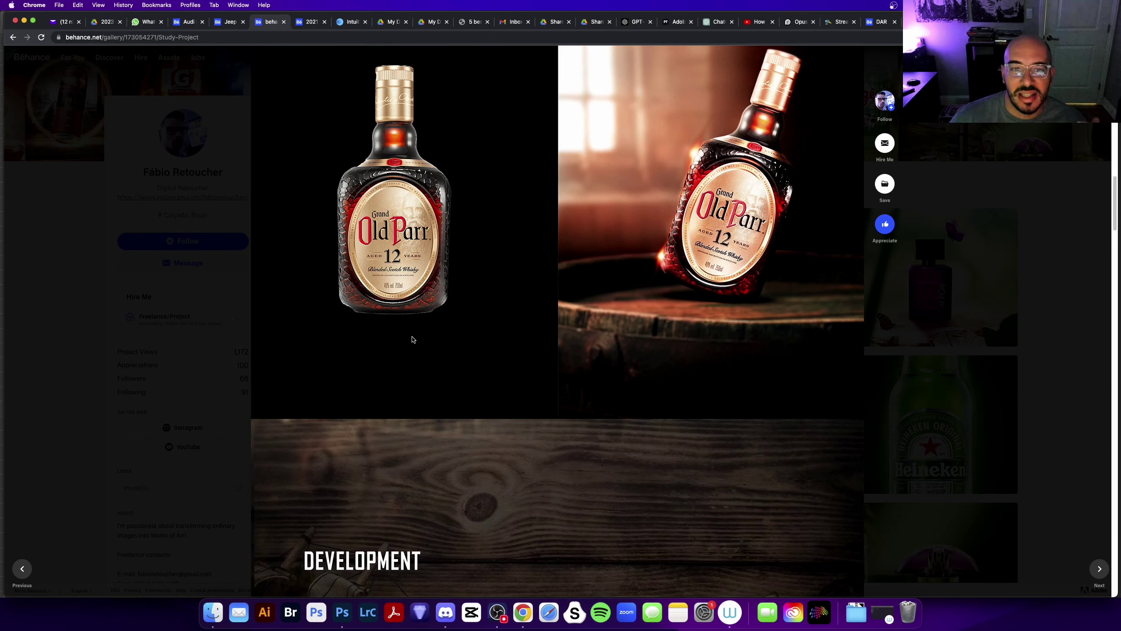
pyautogui.scroll(5, 412, 338)
pyautogui.scroll(3, 412, 338)
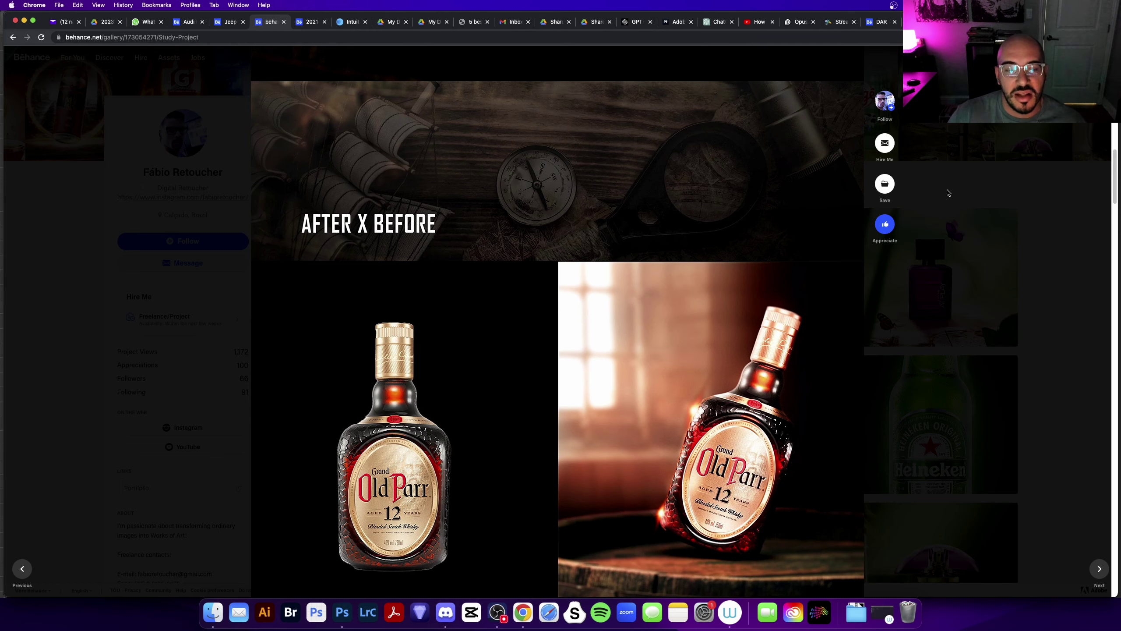
pyautogui.click(930, 178)
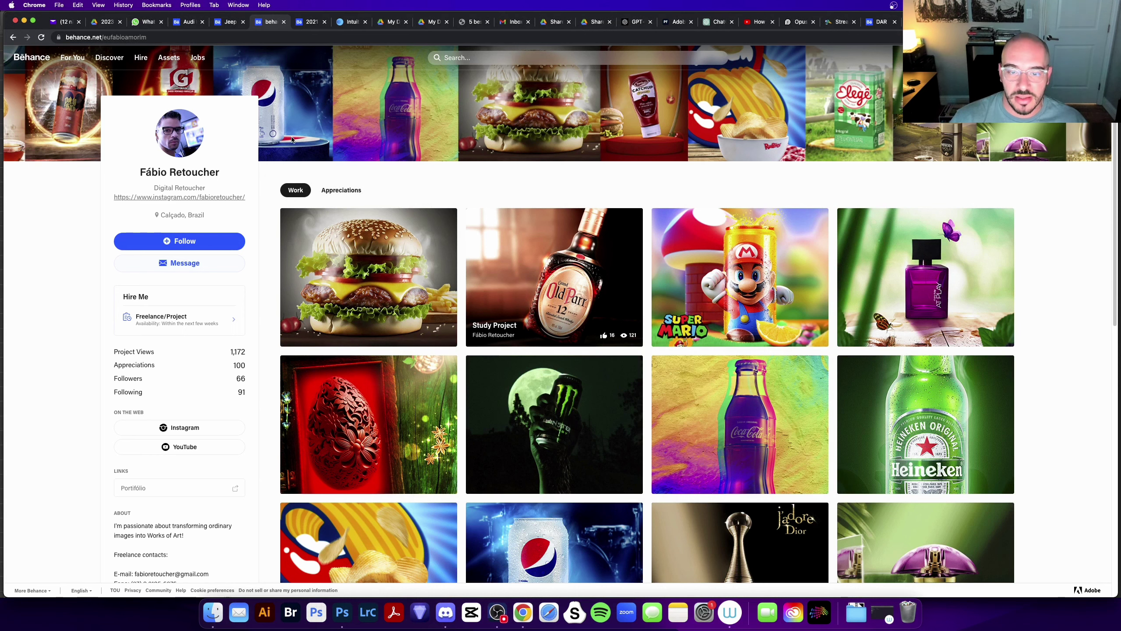
# - Scroll the retoucher's Behance gallery to reveal the Pepsi, Dior and Elegê composites
pyautogui.scroll(-5, 291, 177)
pyautogui.scroll(2, 298, 331)
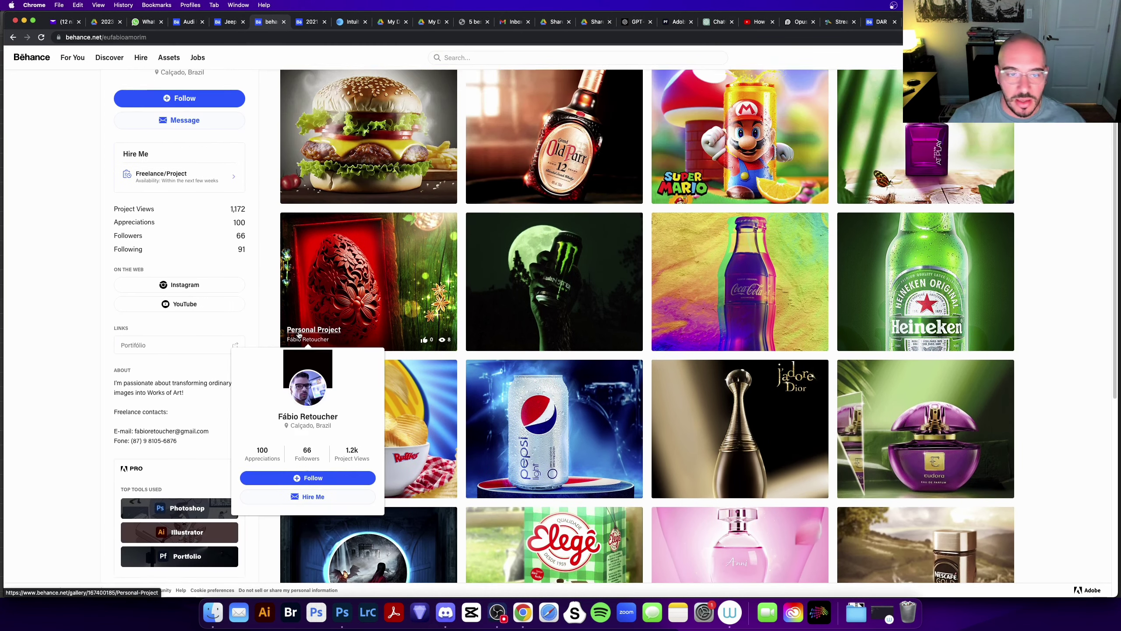
pyautogui.scroll(4, 282, 234)
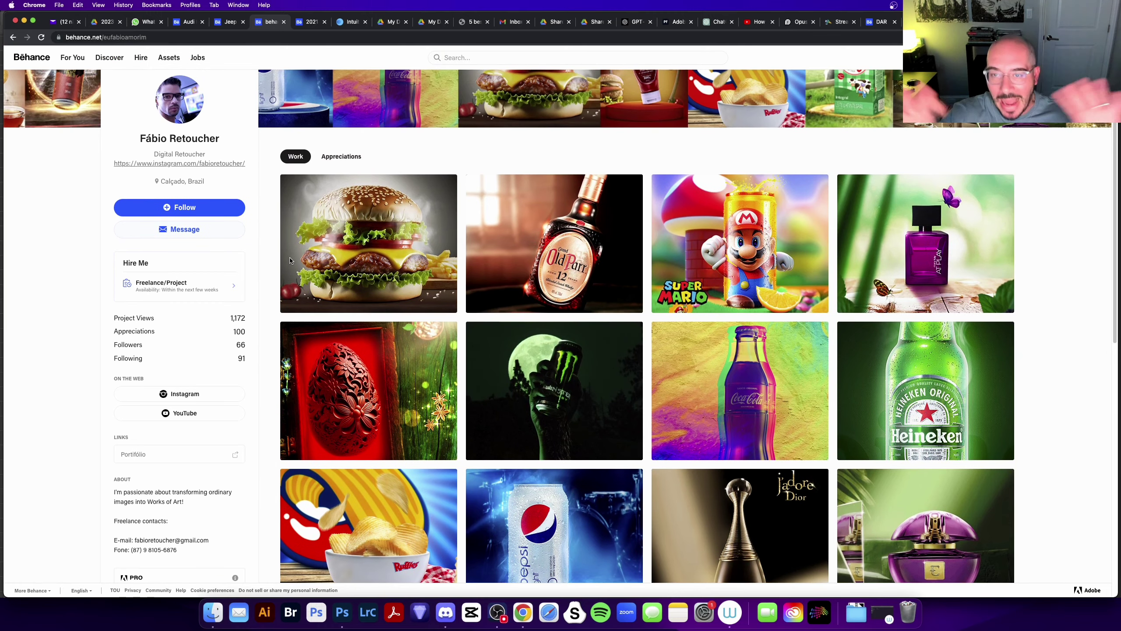
# - Switch to the 2021 Volkswagen Atlas Cross Sport tab and scroll to its title and red SUV image
pyautogui.click(308, 18)
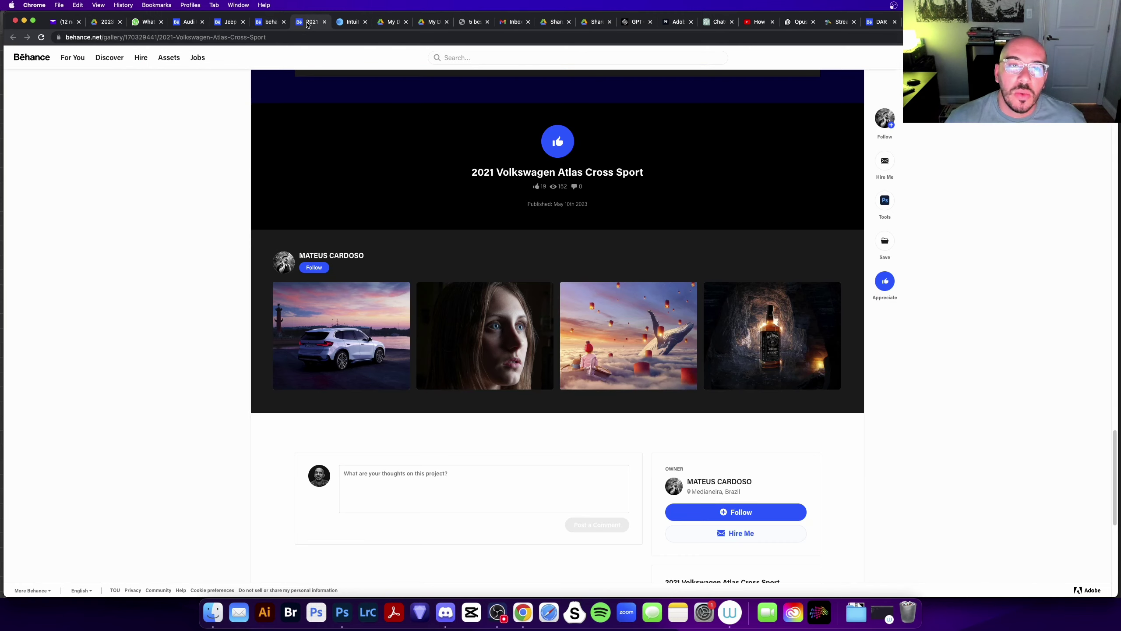
pyautogui.scroll(10, 222, 172)
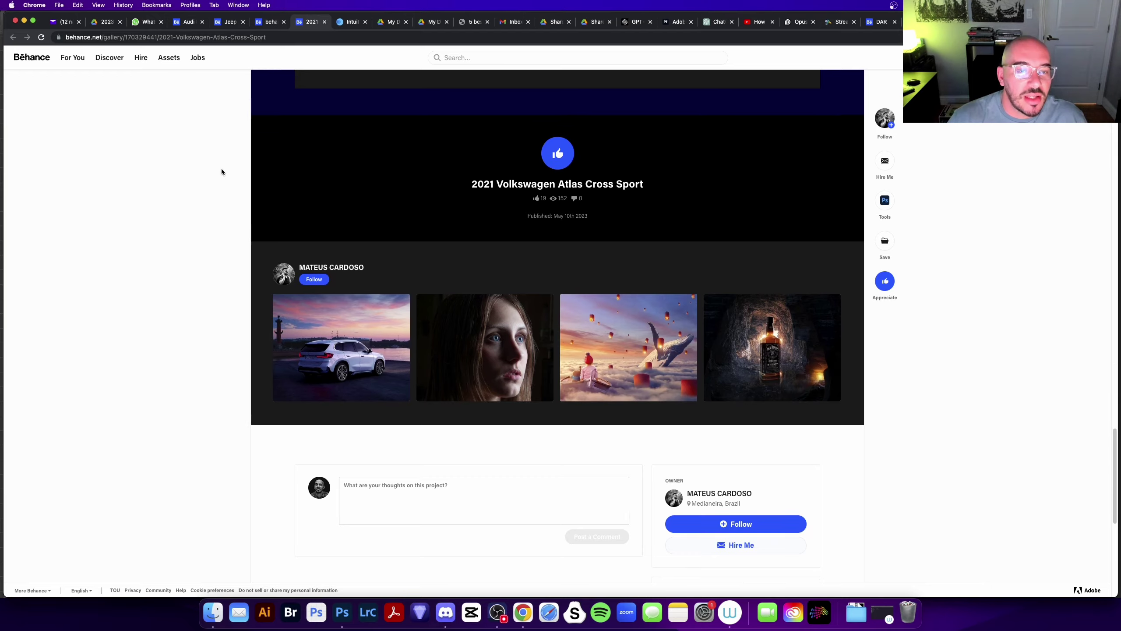
pyautogui.scroll(5, 222, 171)
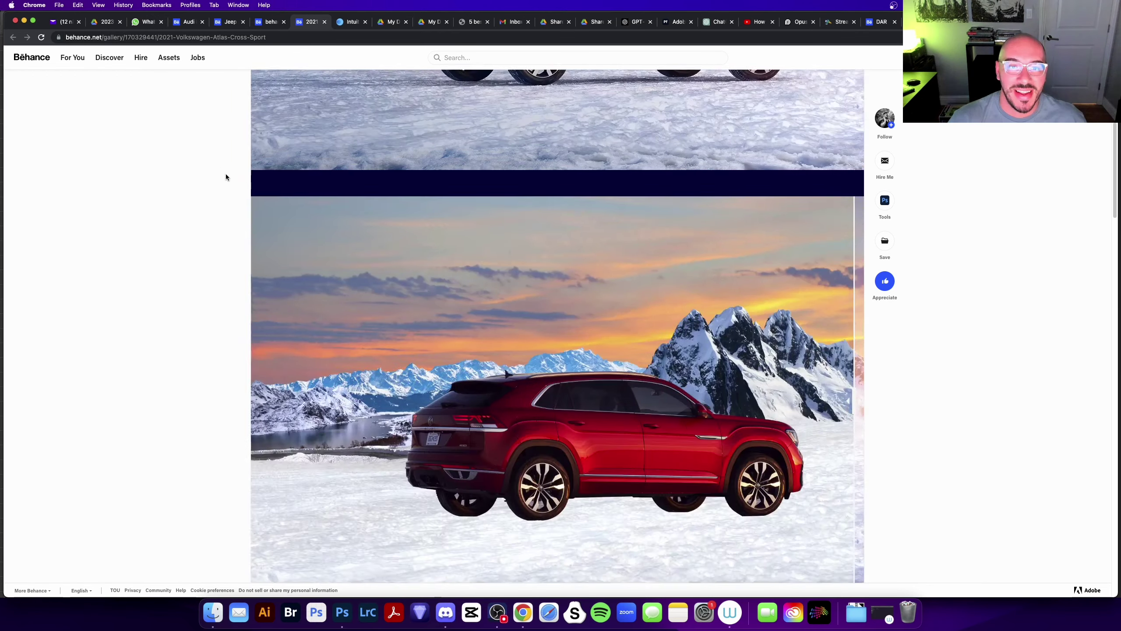
pyautogui.scroll(5, 225, 175)
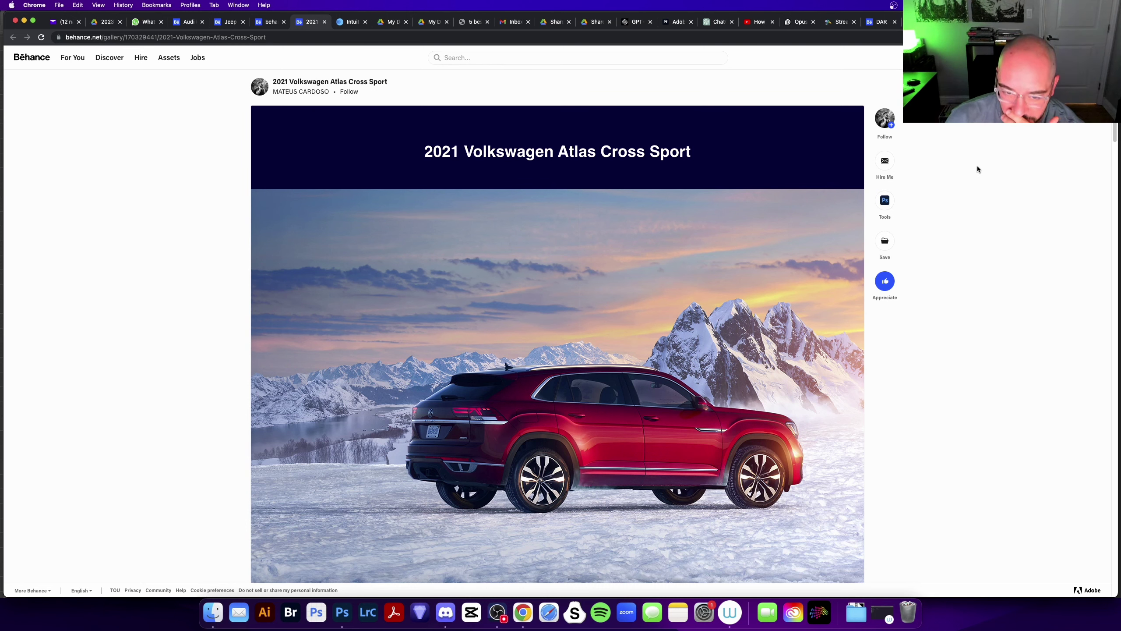
pyautogui.scroll(-1, 967, 205)
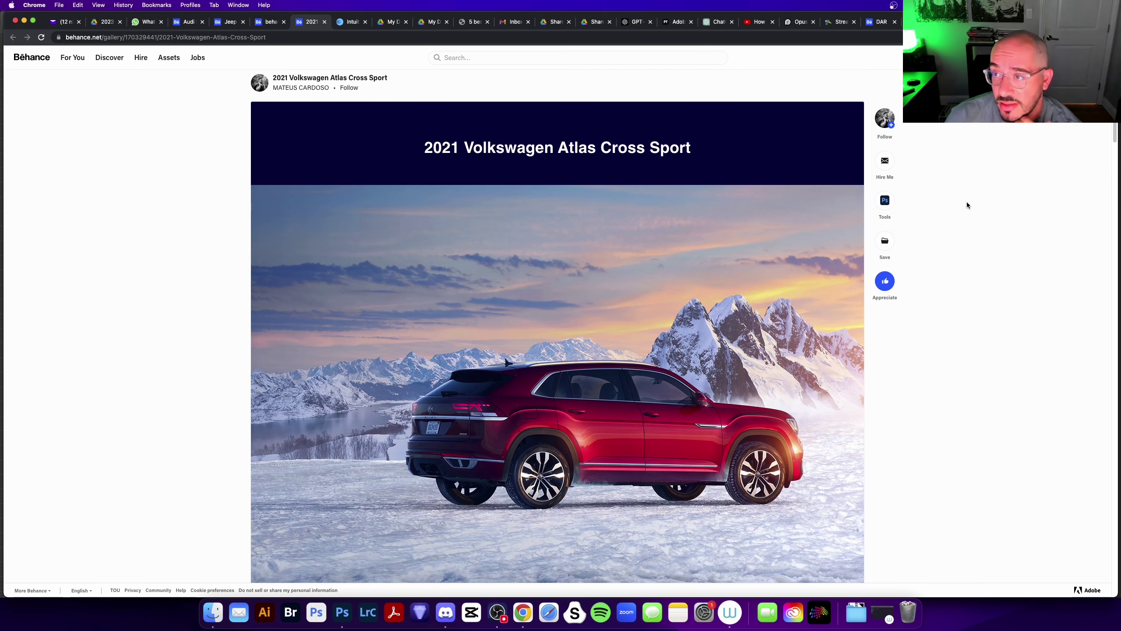
pyautogui.scroll(-2, 967, 205)
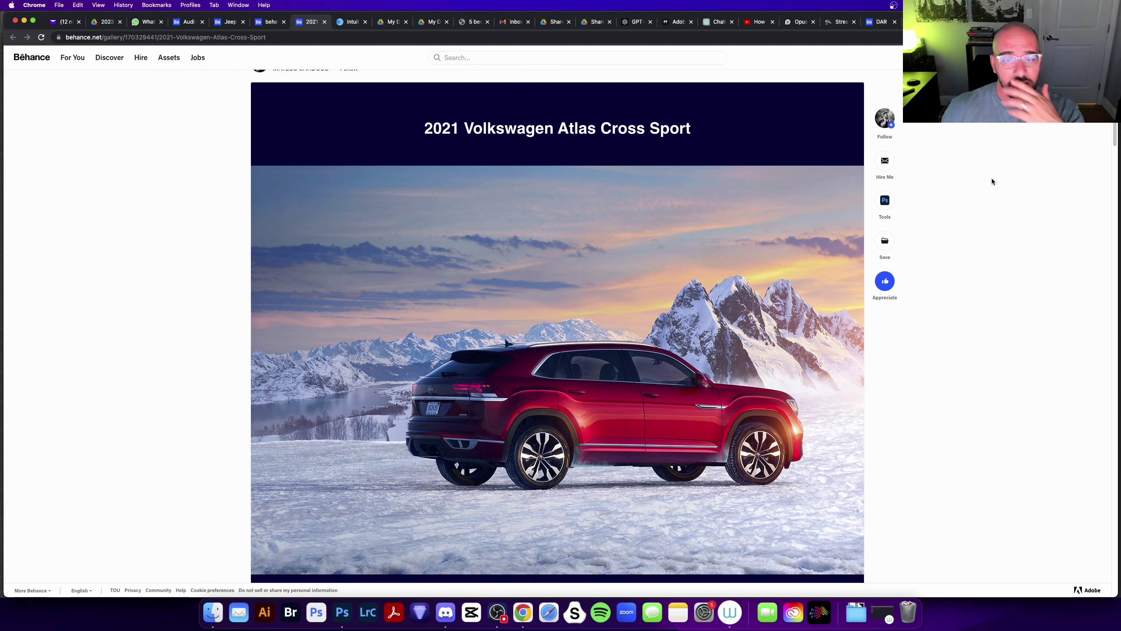
pyautogui.scroll(-2, 997, 181)
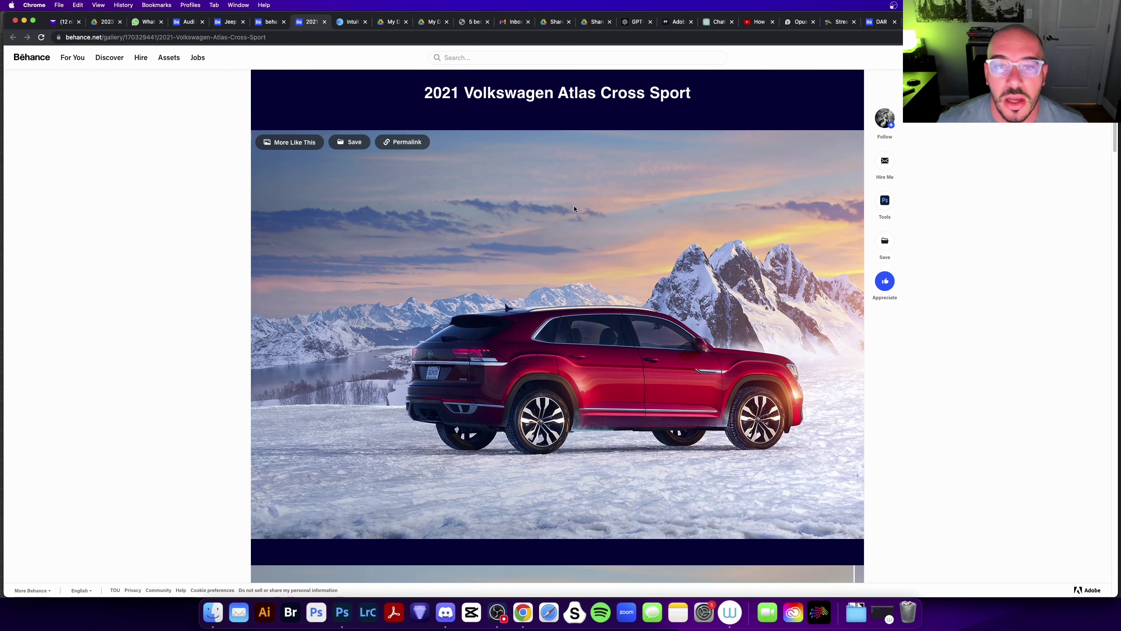
pyautogui.moveTo(565, 262)
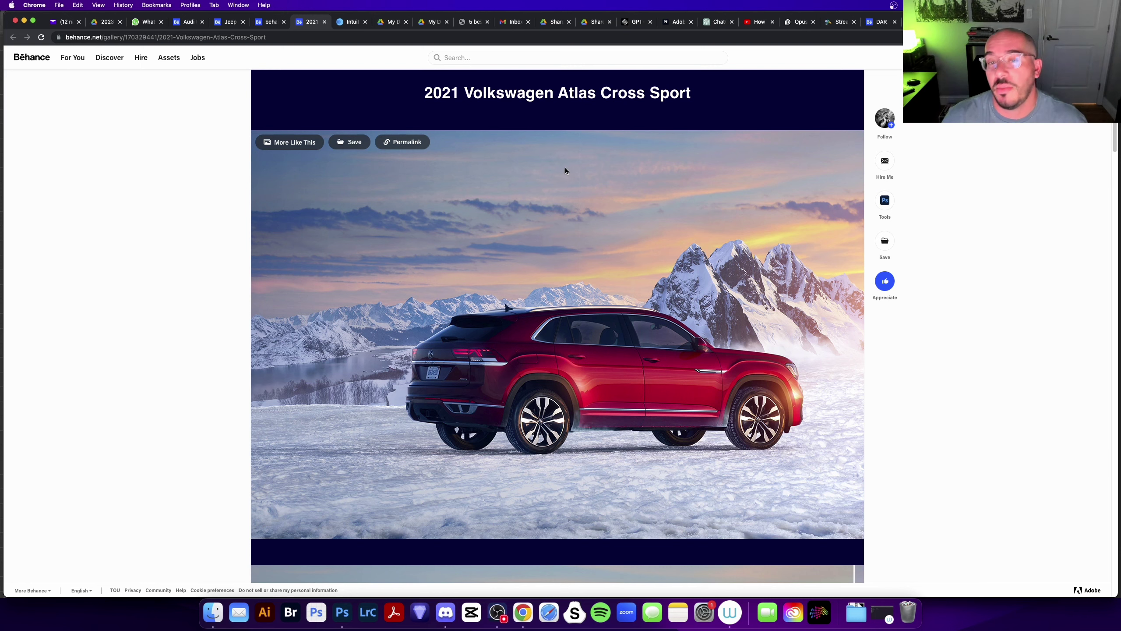
pyautogui.scroll(3, 559, 182)
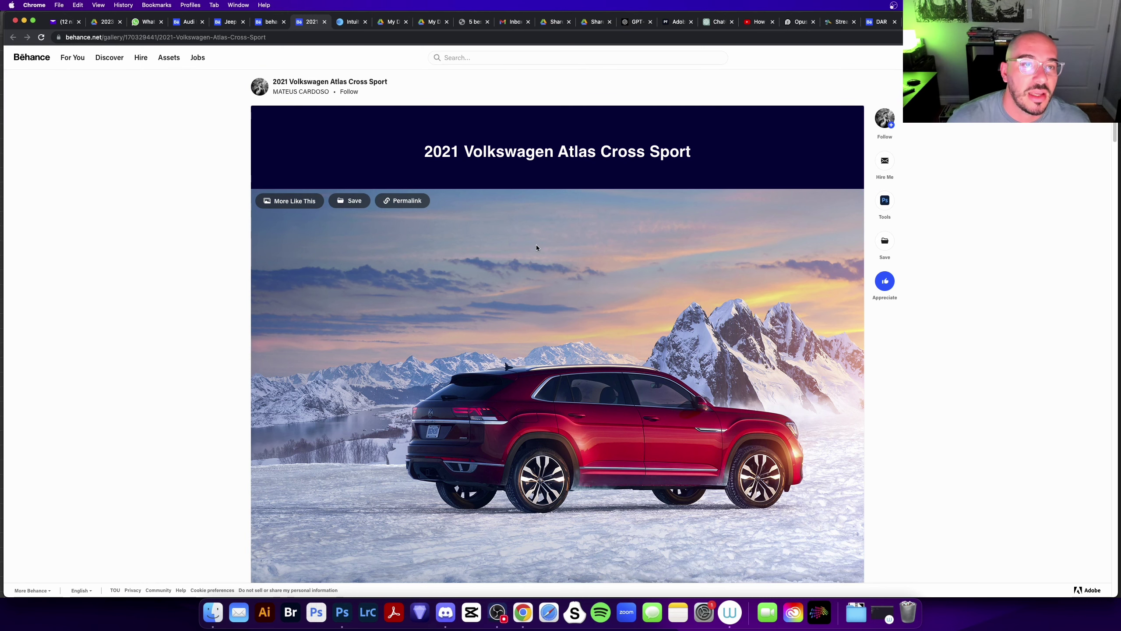
# - View the car image full screen in the lightbox, then exit it
pyautogui.click(572, 244)
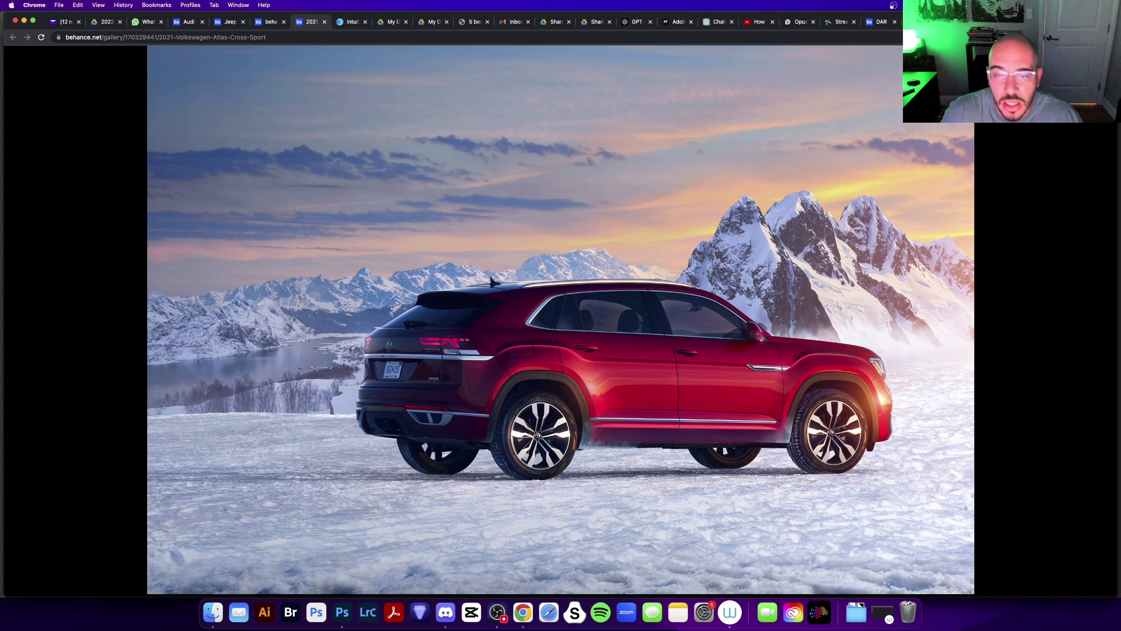
pyautogui.press('super+r')
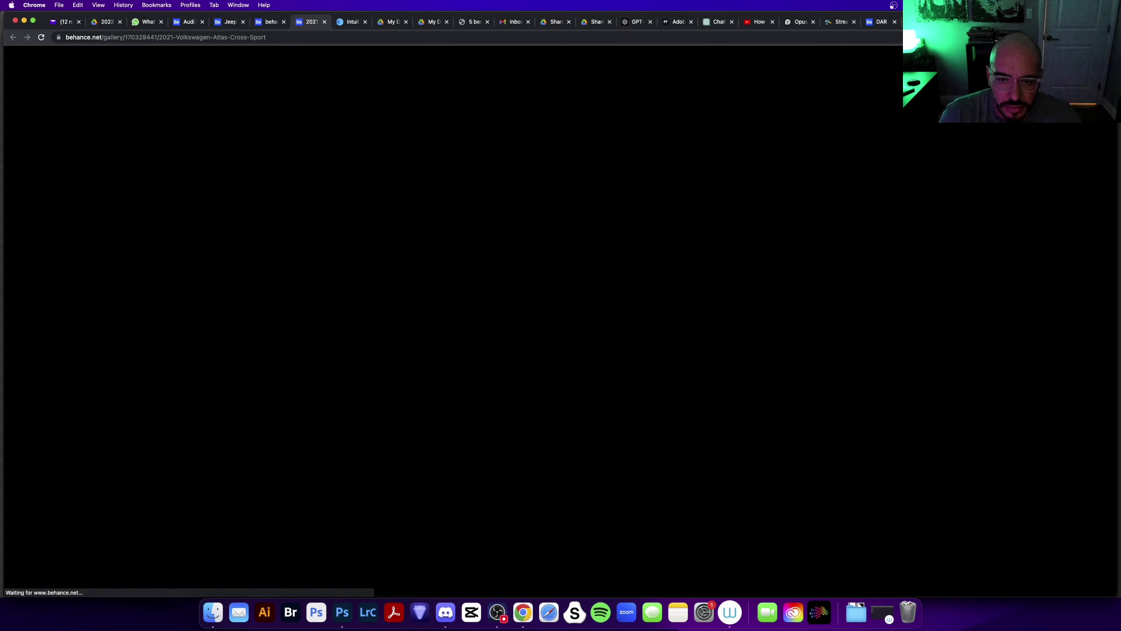
pyautogui.scroll(-3, 376, 454)
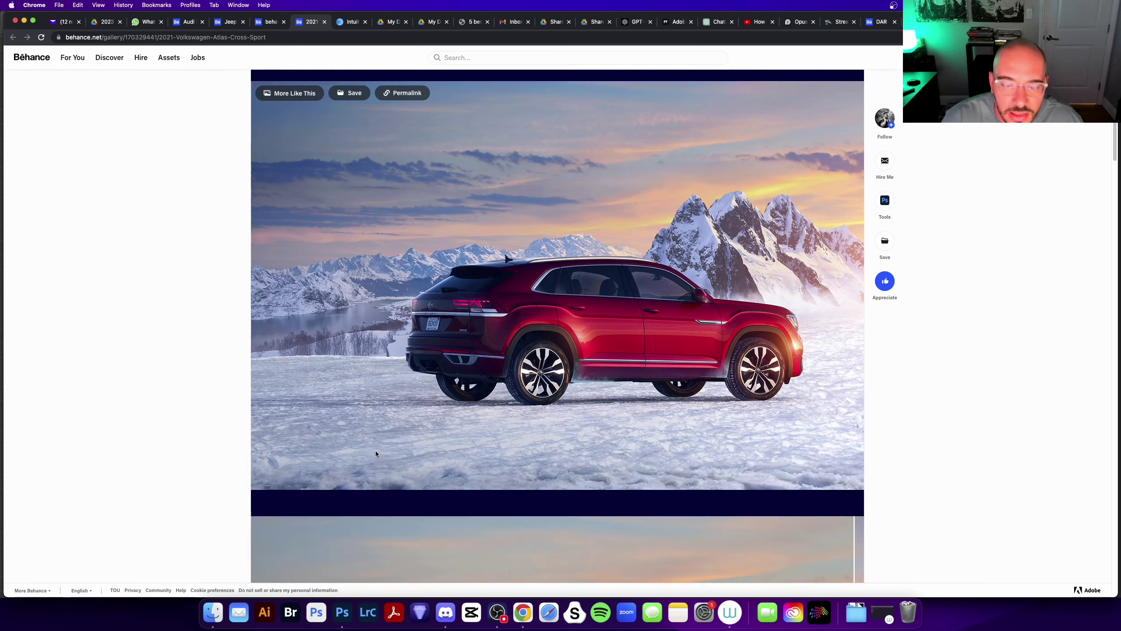
pyautogui.scroll(-10, 376, 454)
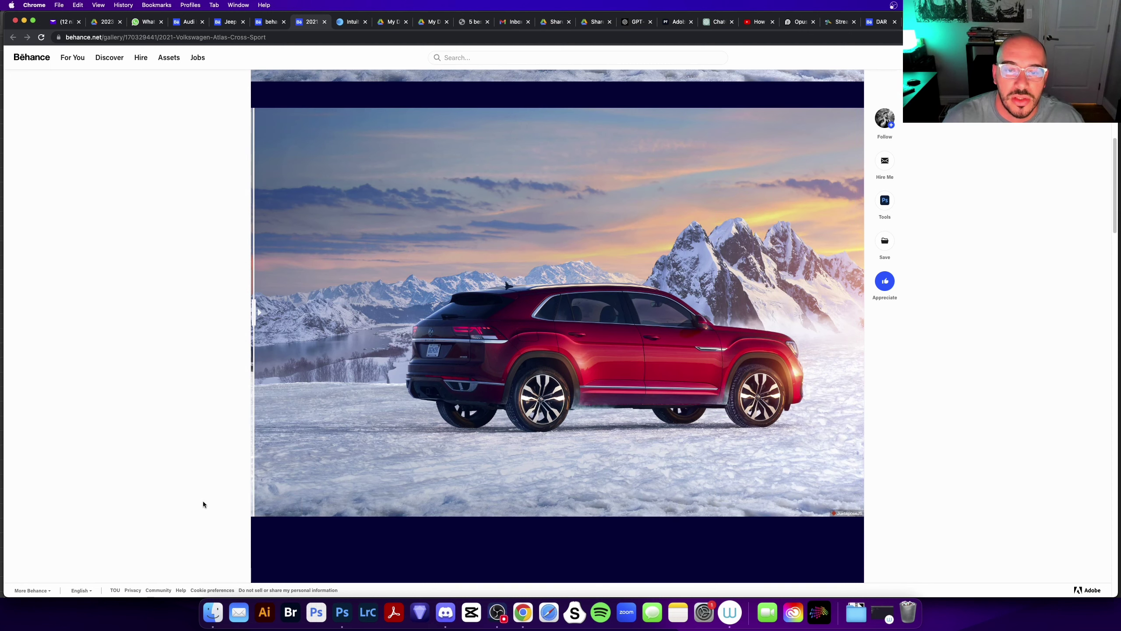
# - Drag the before/after slider to compare original and edited car, then scroll to the video
pyautogui.moveTo(252, 516); pyautogui.dragTo(930, 526)
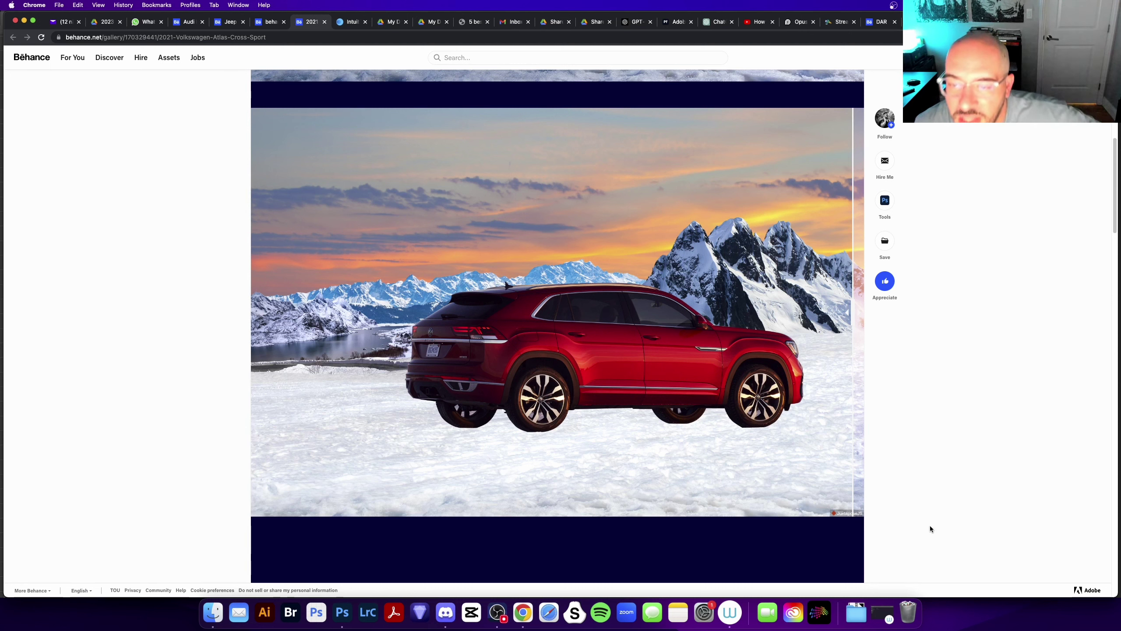
pyautogui.moveTo(853, 199); pyautogui.dragTo(949, 278)
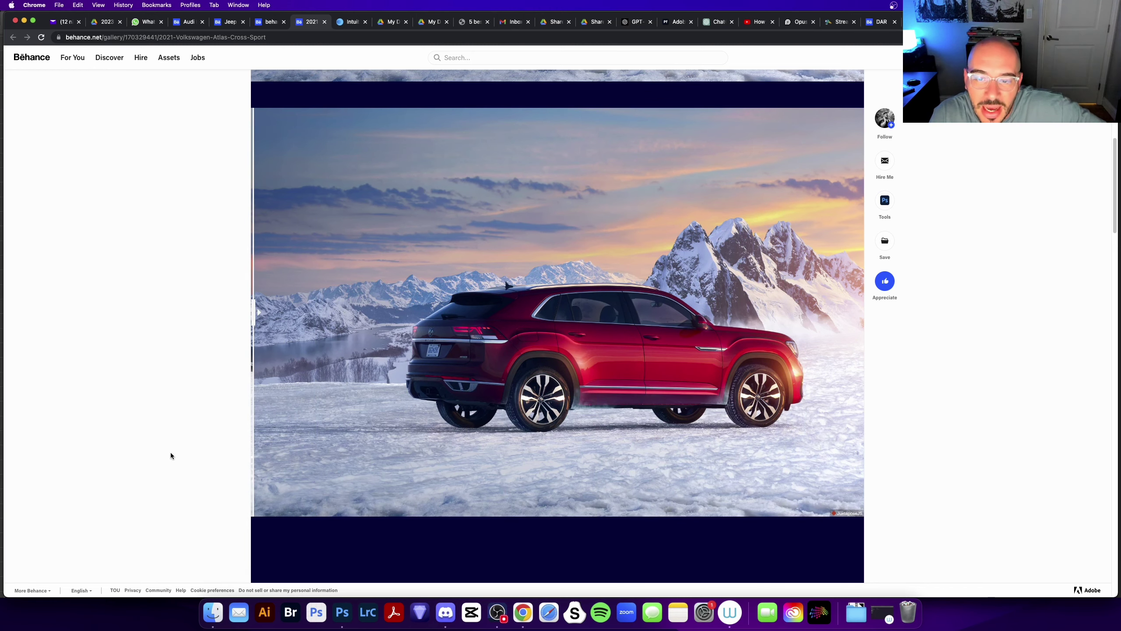
pyautogui.scroll(-3, 171, 456)
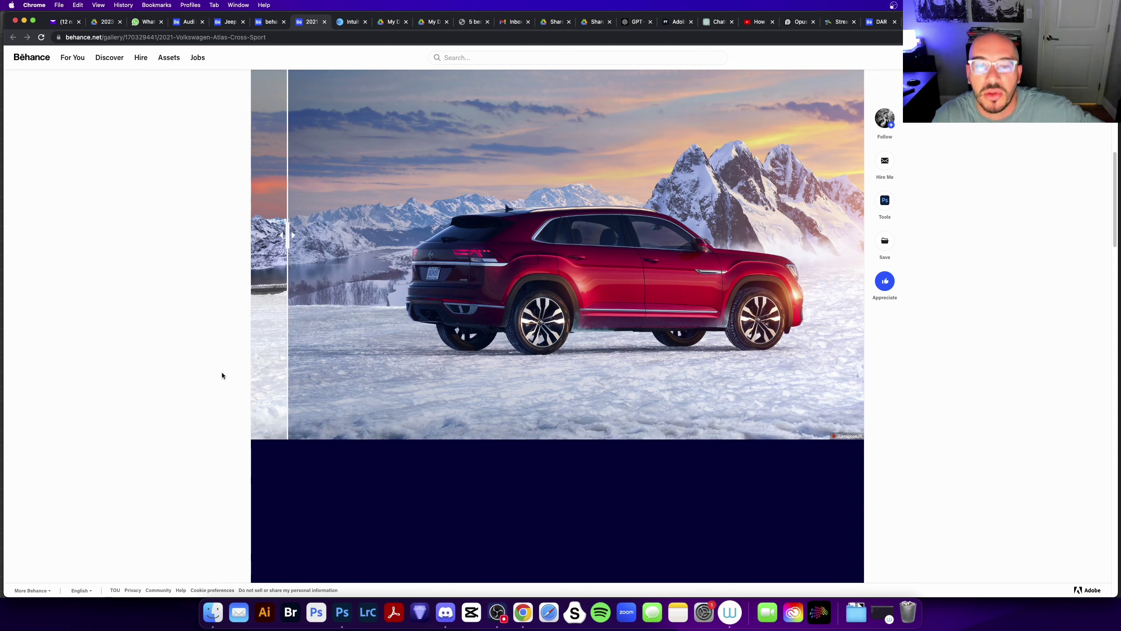
pyautogui.scroll(-10, 198, 421)
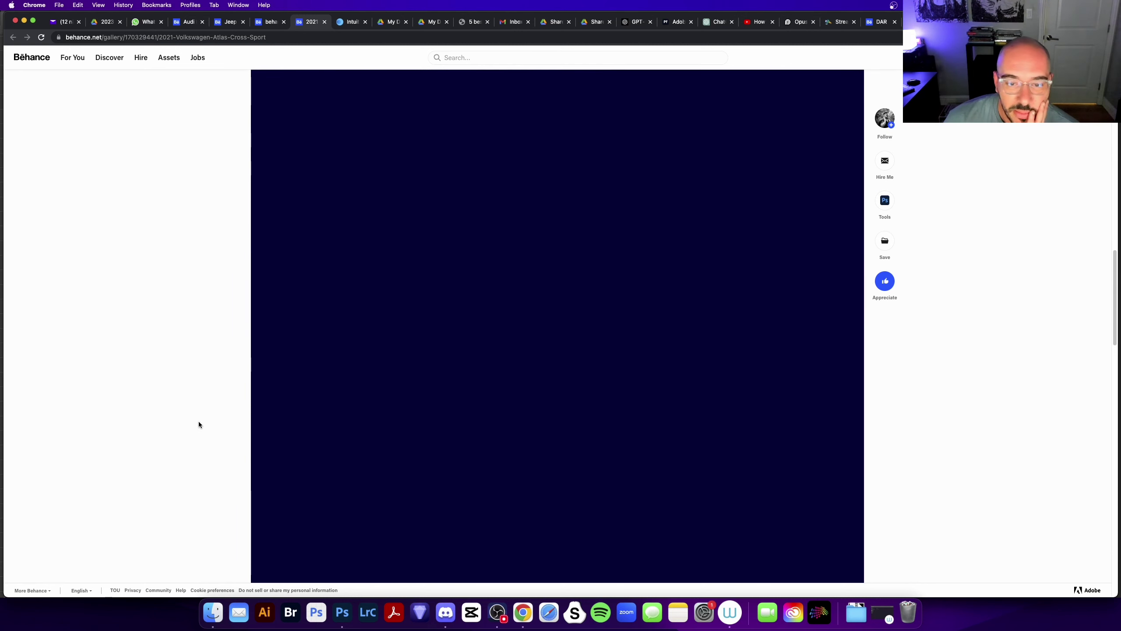
pyautogui.scroll(-4, 199, 424)
pyautogui.scroll(-7, 199, 424)
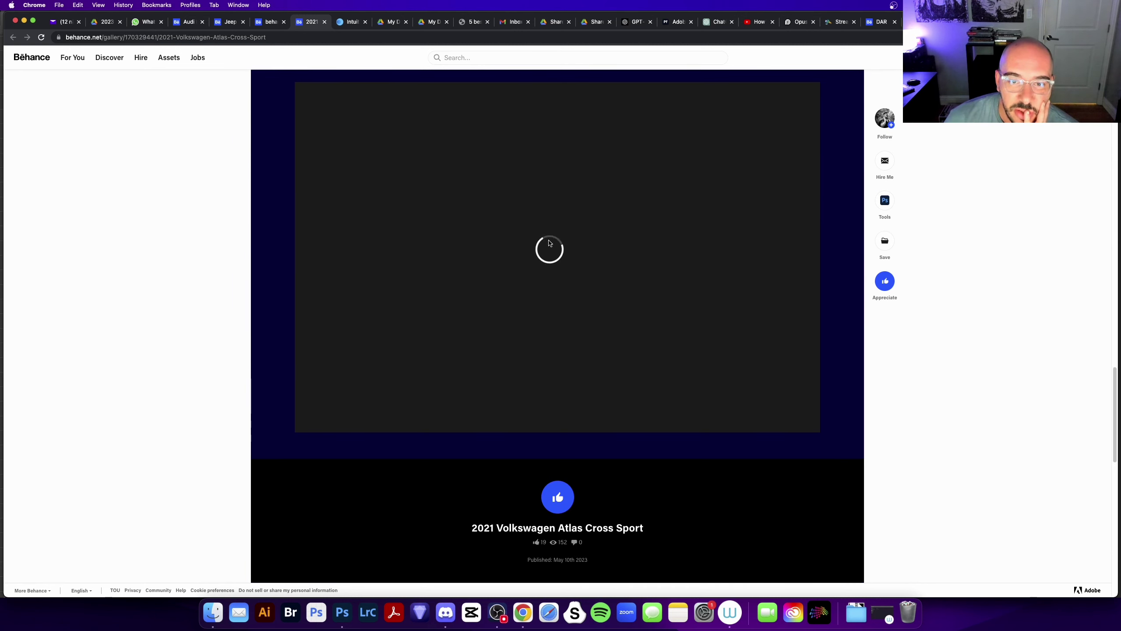
pyautogui.scroll(1, 609, 246)
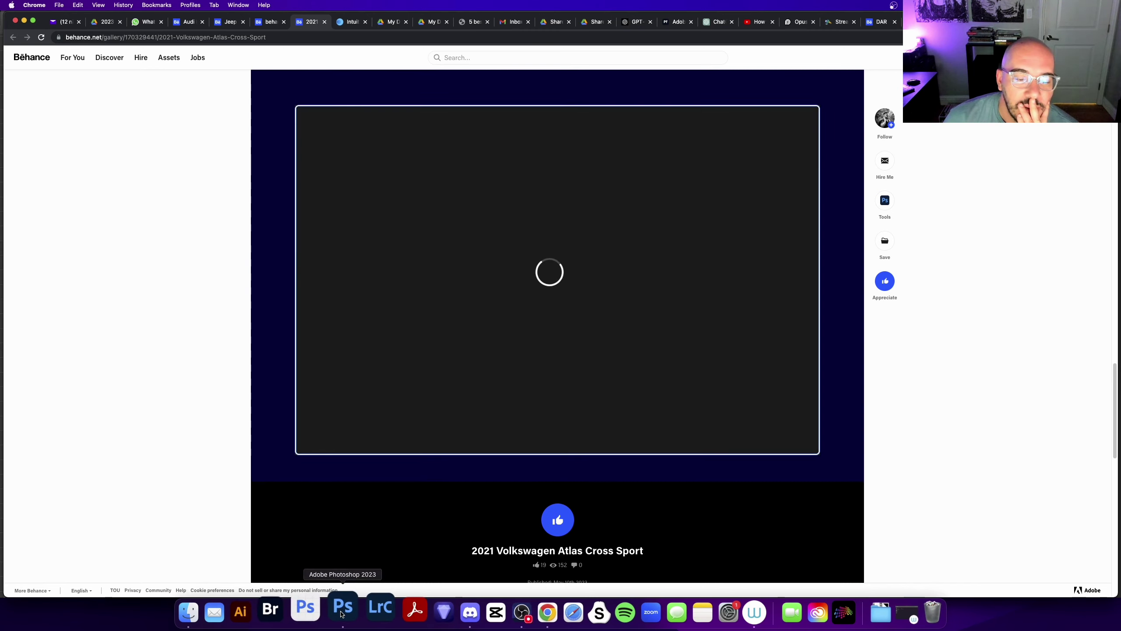
pyautogui.click(342, 611)
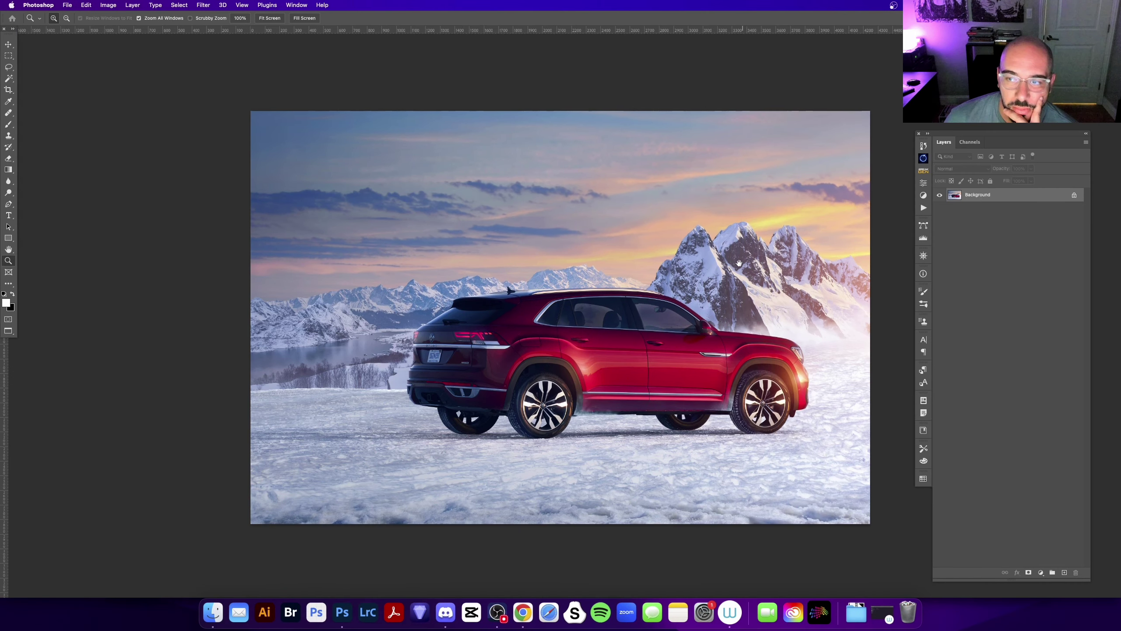
pyautogui.moveTo(739, 263); pyautogui.dragTo(718, 262)
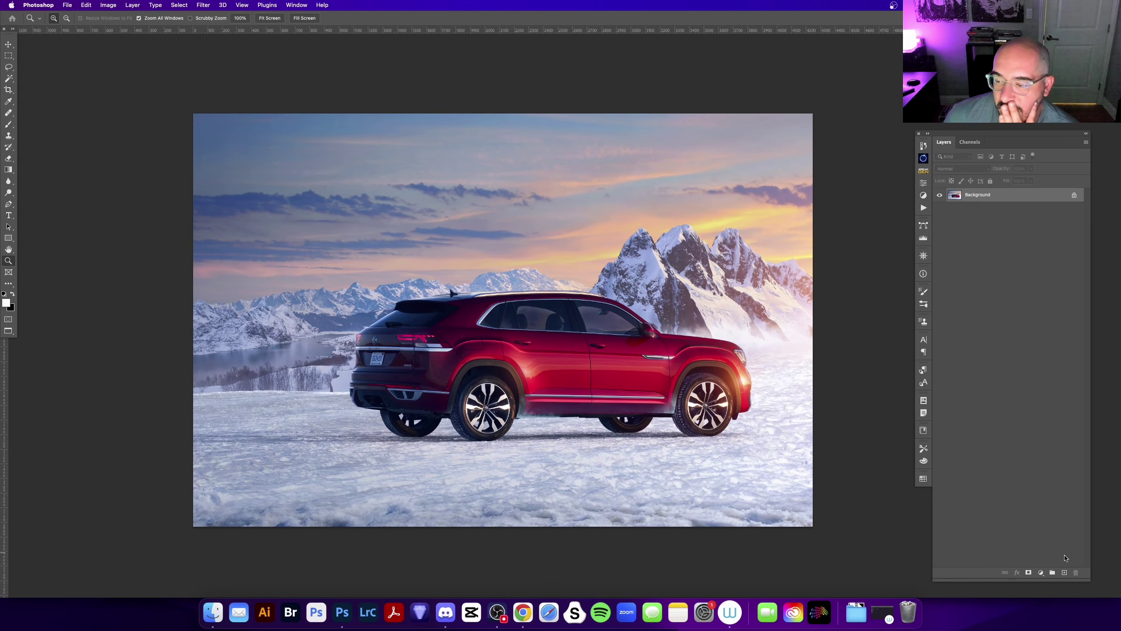
pyautogui.hscroll(2, 482, 292)
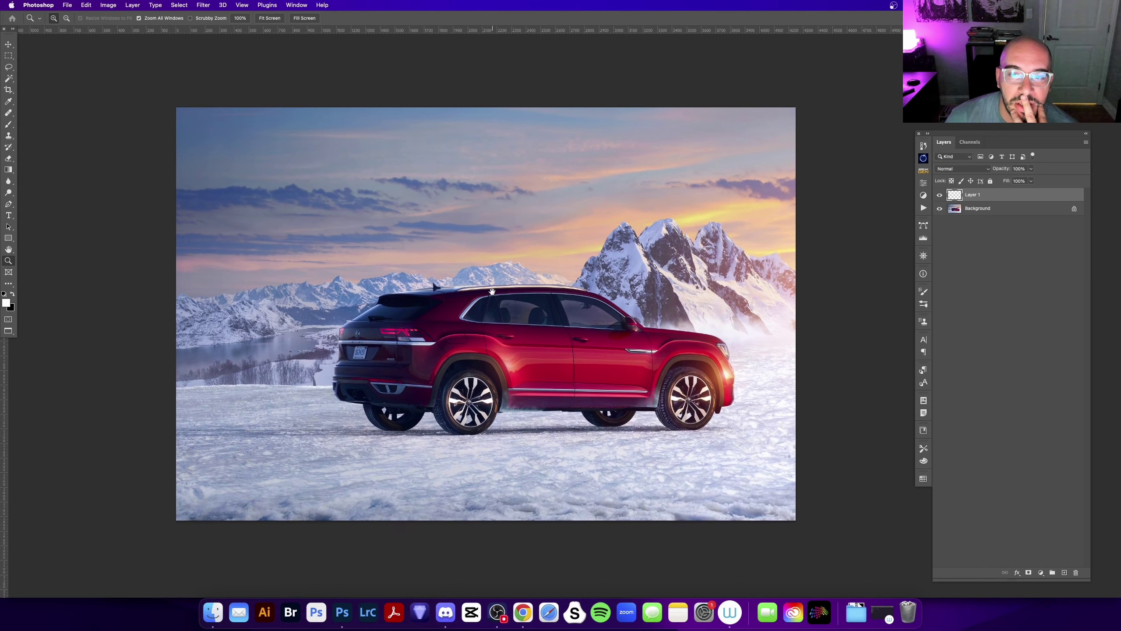
pyautogui.hscroll(-2, 502, 251)
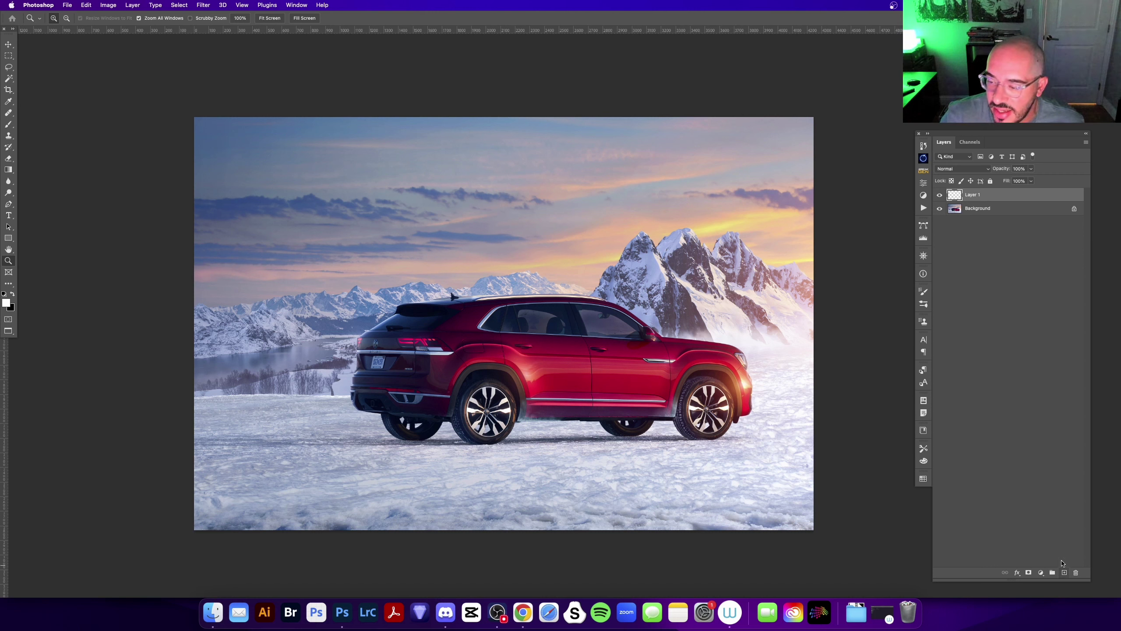
pyautogui.press('b')
pyautogui.moveTo(743, 364); pyautogui.dragTo(729, 389)
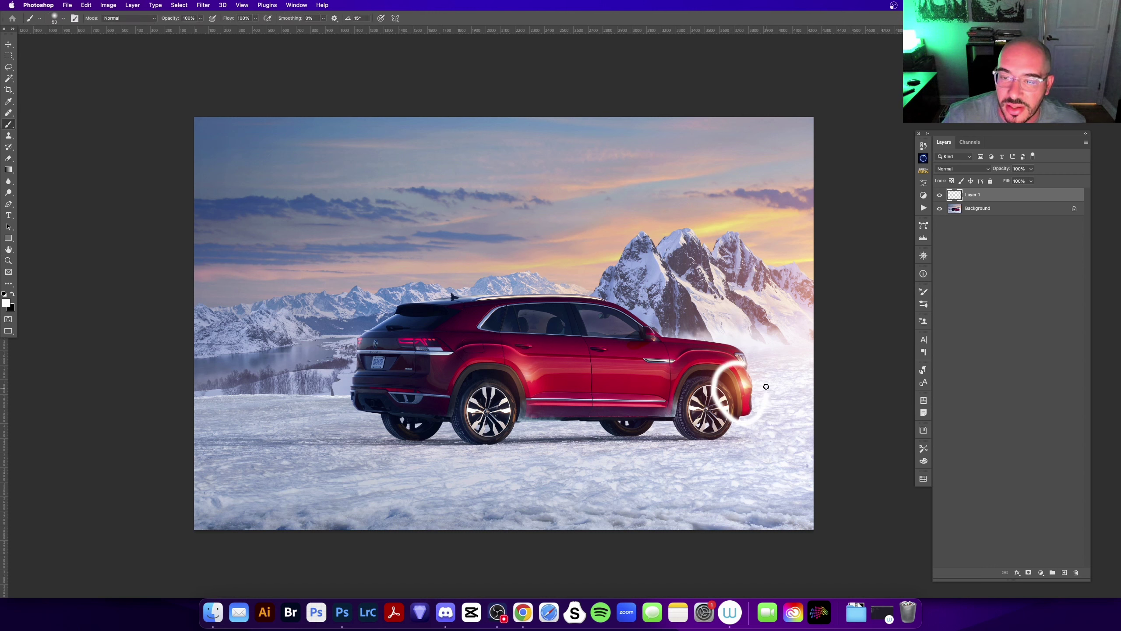
pyautogui.press('super+z')
pyautogui.moveTo(560, 357); pyautogui.dragTo(594, 399)
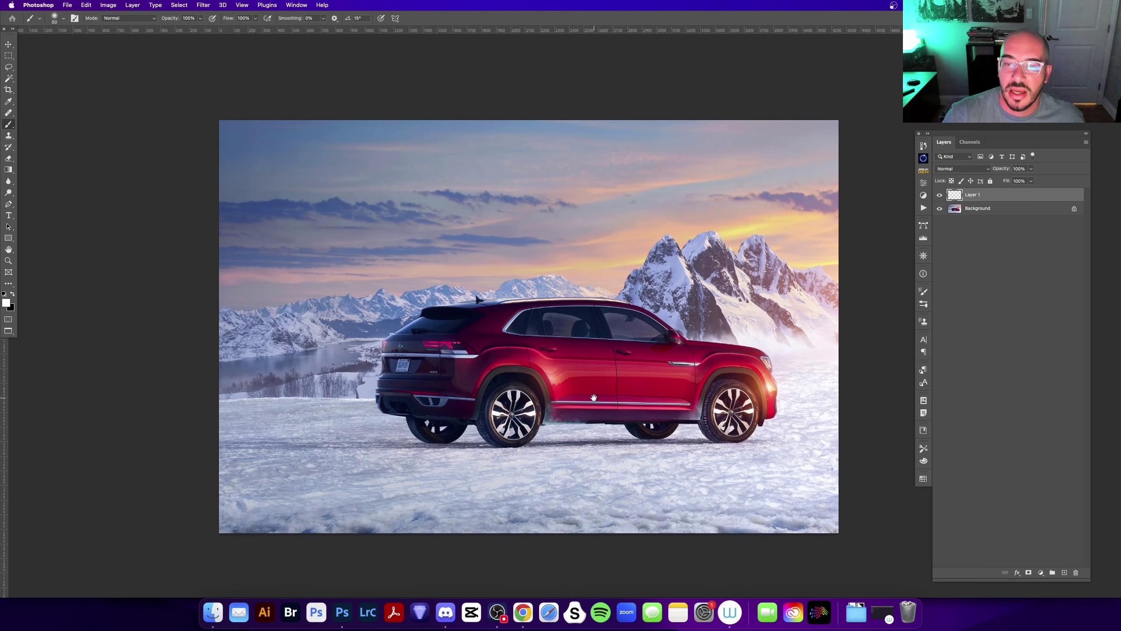
pyautogui.scroll(-1, 568, 396)
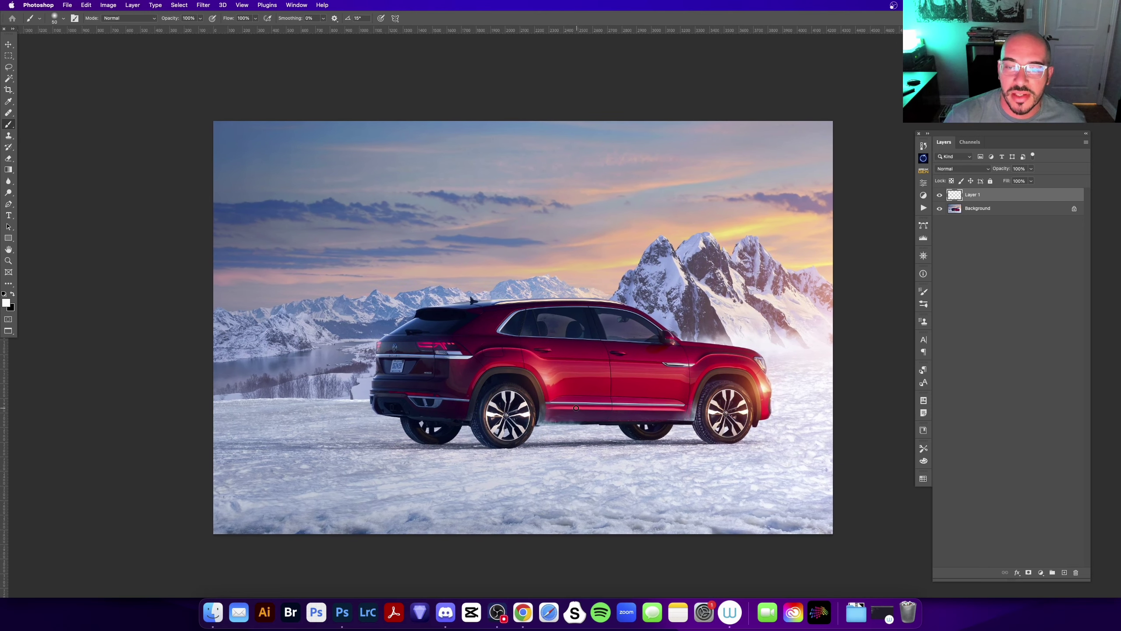
pyautogui.scroll(3, 575, 407)
pyautogui.hscroll(5, 486, 380)
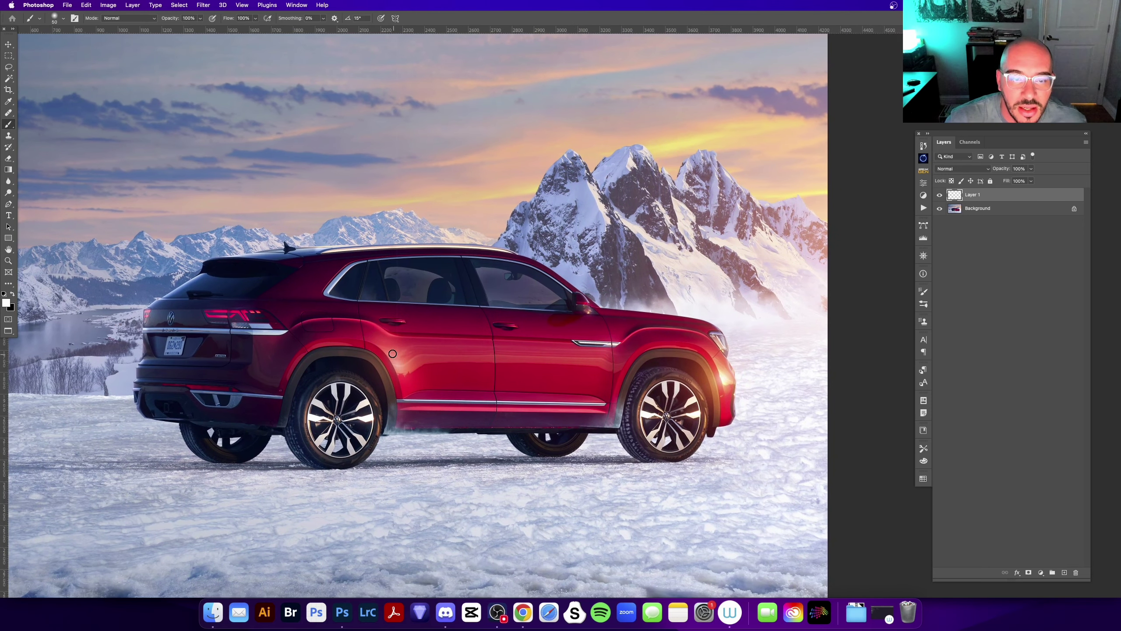
pyautogui.moveTo(395, 329); pyautogui.dragTo(387, 331)
pyautogui.hotkey('ctrl', 'z')
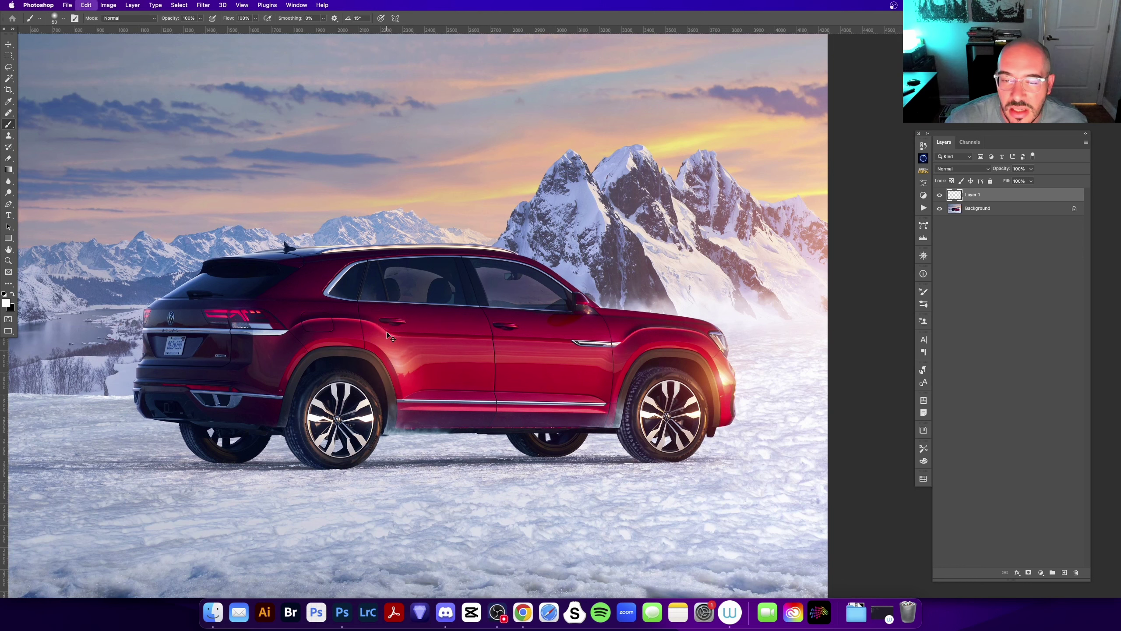
pyautogui.hscroll(-3, 516, 305)
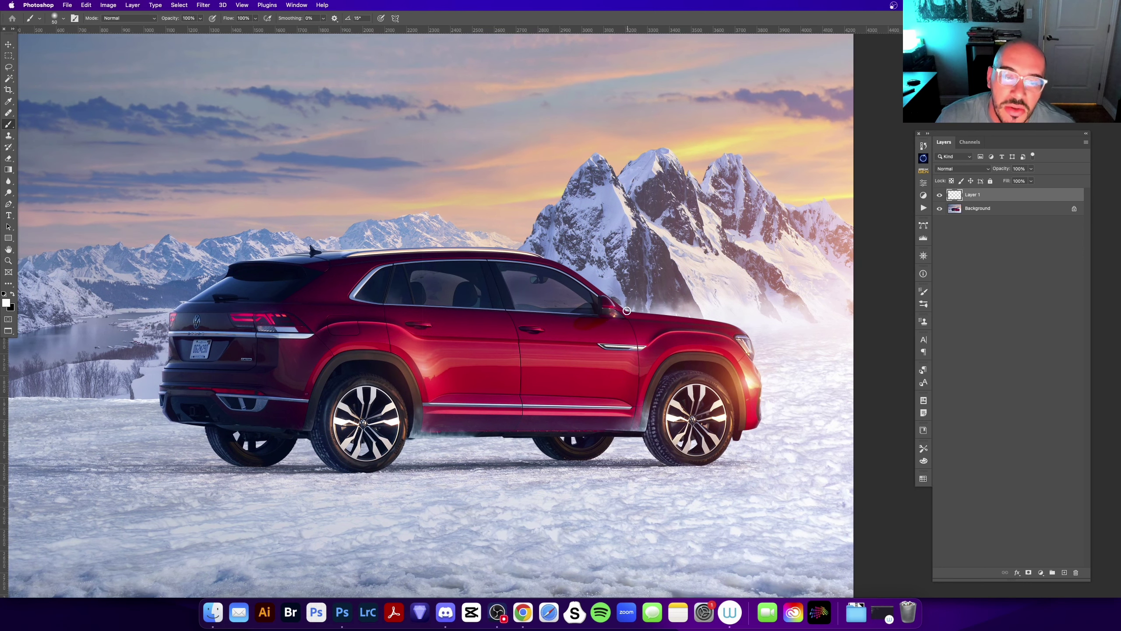
pyautogui.press('[')
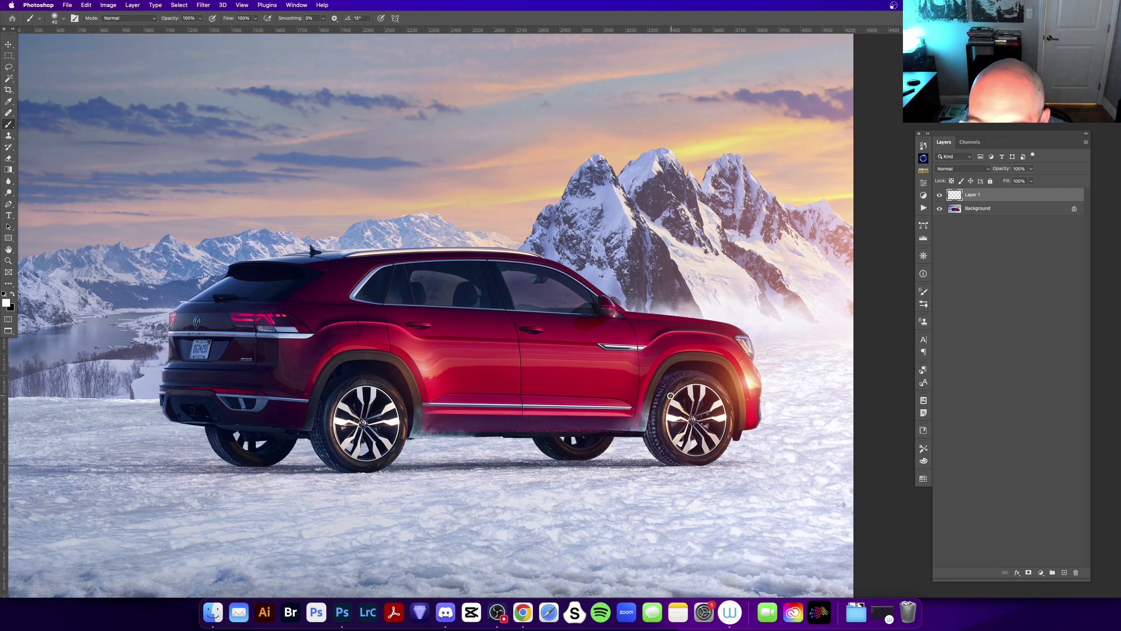
pyautogui.moveTo(668, 390); pyautogui.dragTo(669, 443)
pyautogui.hotkey('ctrl', 'z')
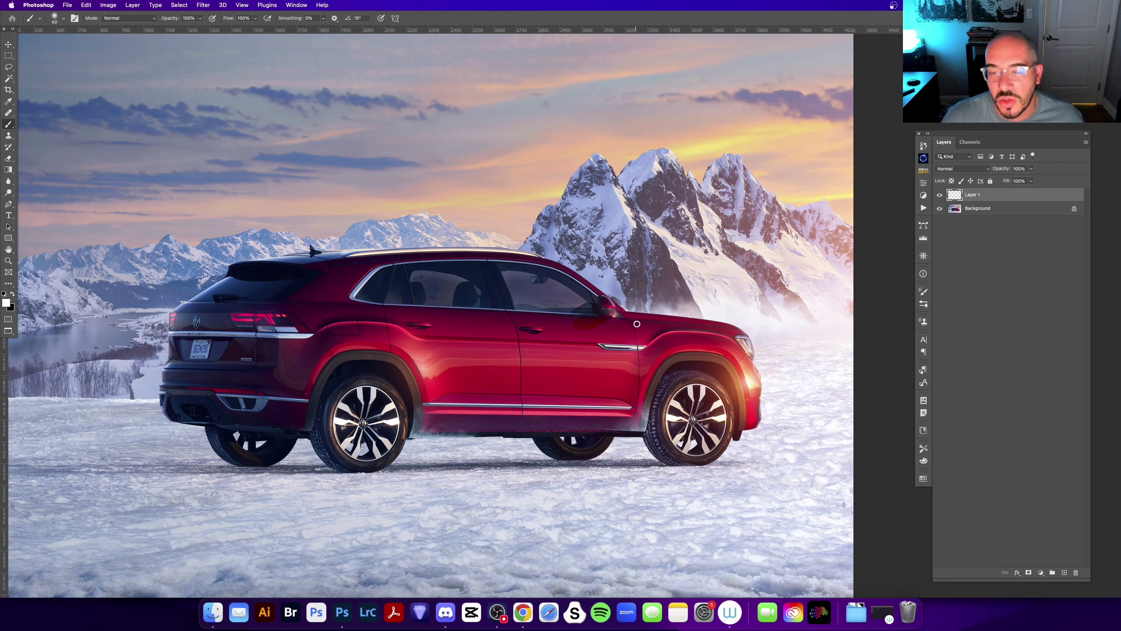
pyautogui.moveTo(560, 374); pyautogui.dragTo(614, 387)
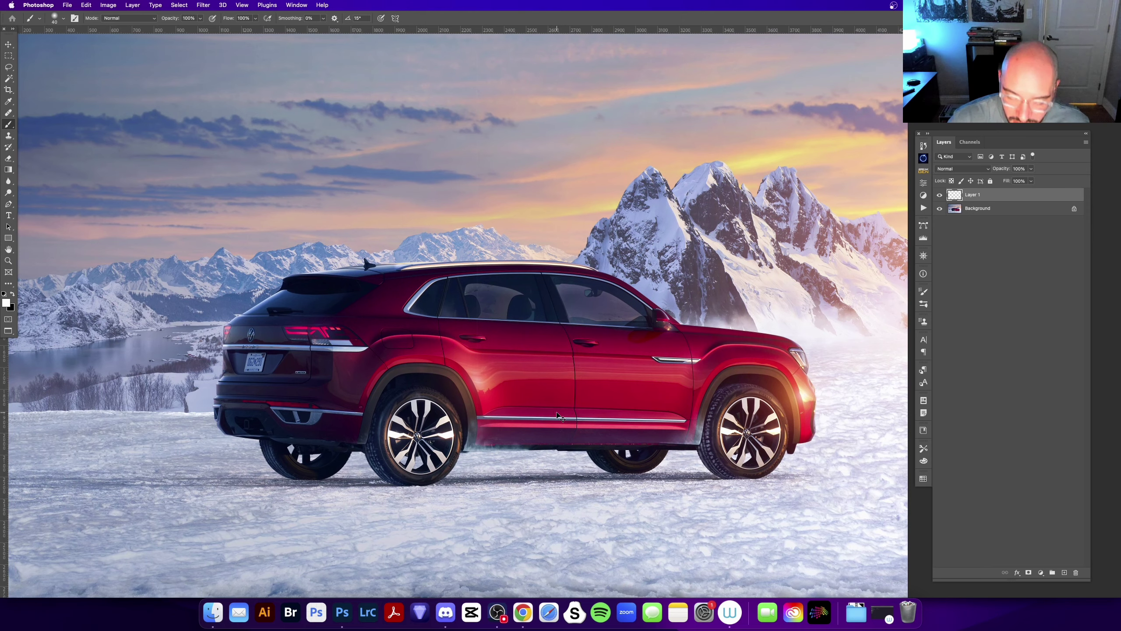
pyautogui.press('cmd+0')
pyautogui.moveTo(768, 302); pyautogui.dragTo(786, 321)
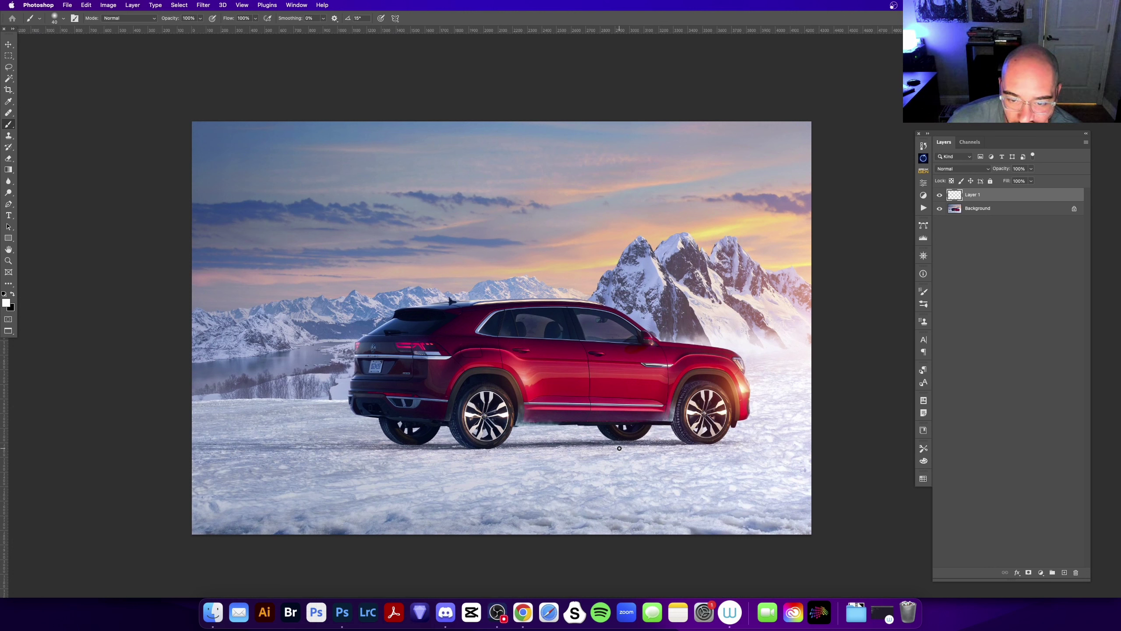
pyautogui.press('z')
pyautogui.click(575, 323)
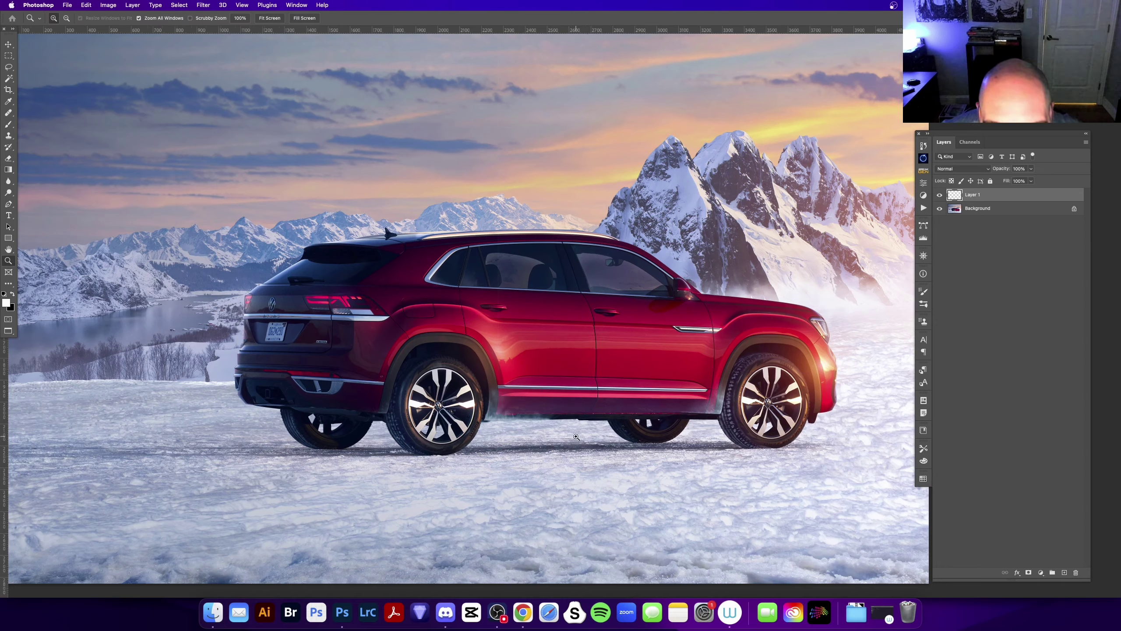
pyautogui.moveTo(523, 390); pyautogui.dragTo(561, 413)
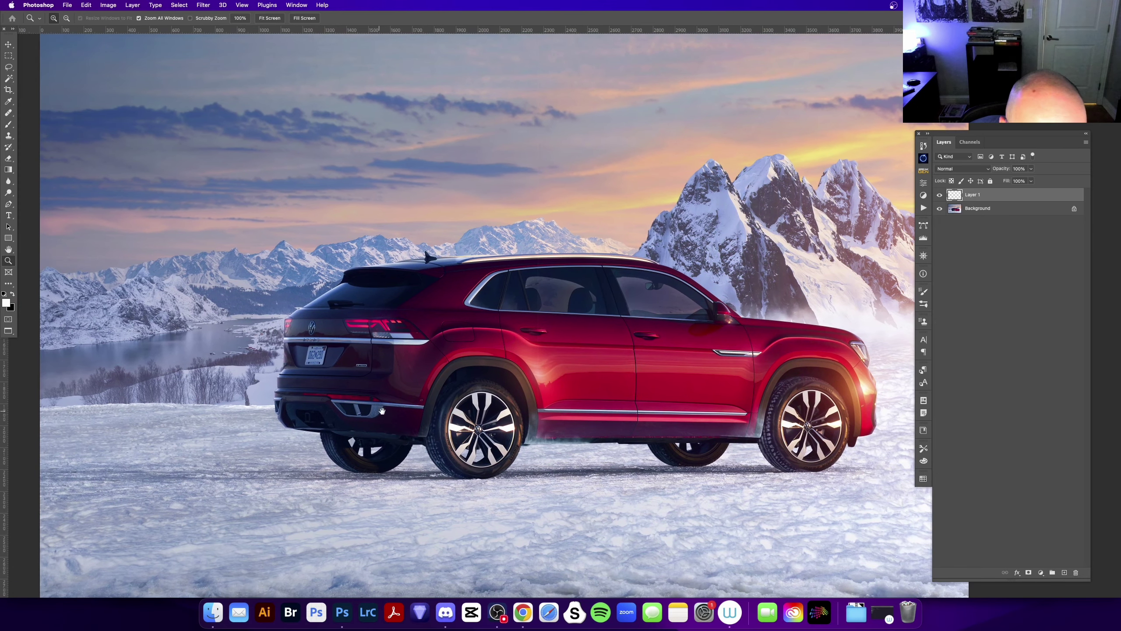
pyautogui.moveTo(418, 422)
pyautogui.mouseDown()
pyautogui.moveTo(369, 425)
pyautogui.moveTo(399, 450)
pyautogui.mouseUp()
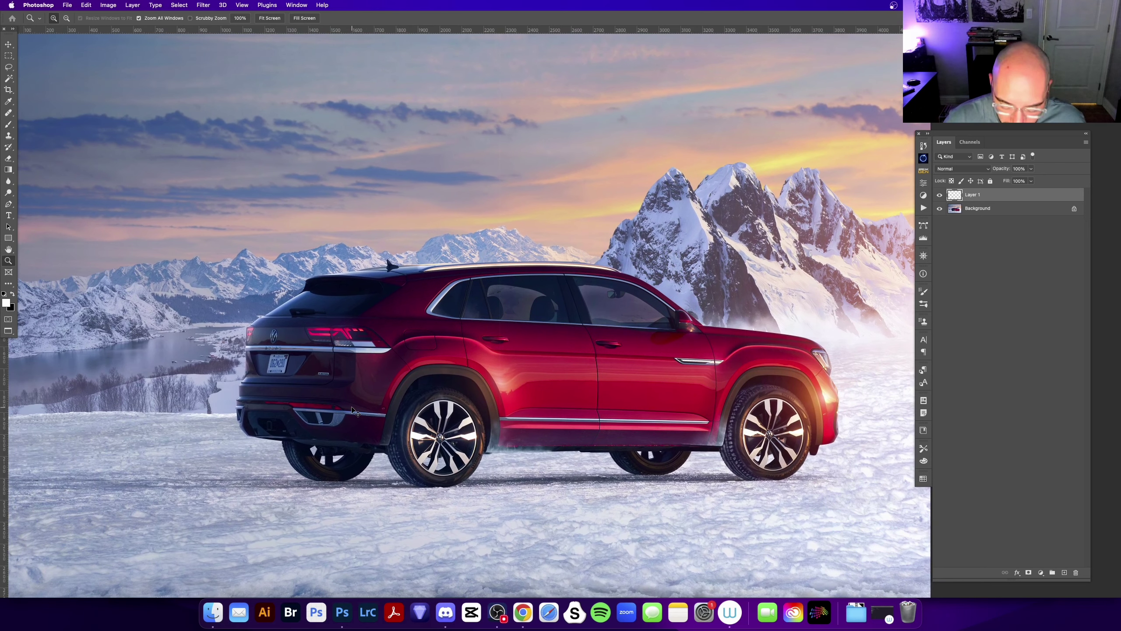
pyautogui.keyDown('alt'); pyautogui.click(353, 411); pyautogui.keyUp('alt')
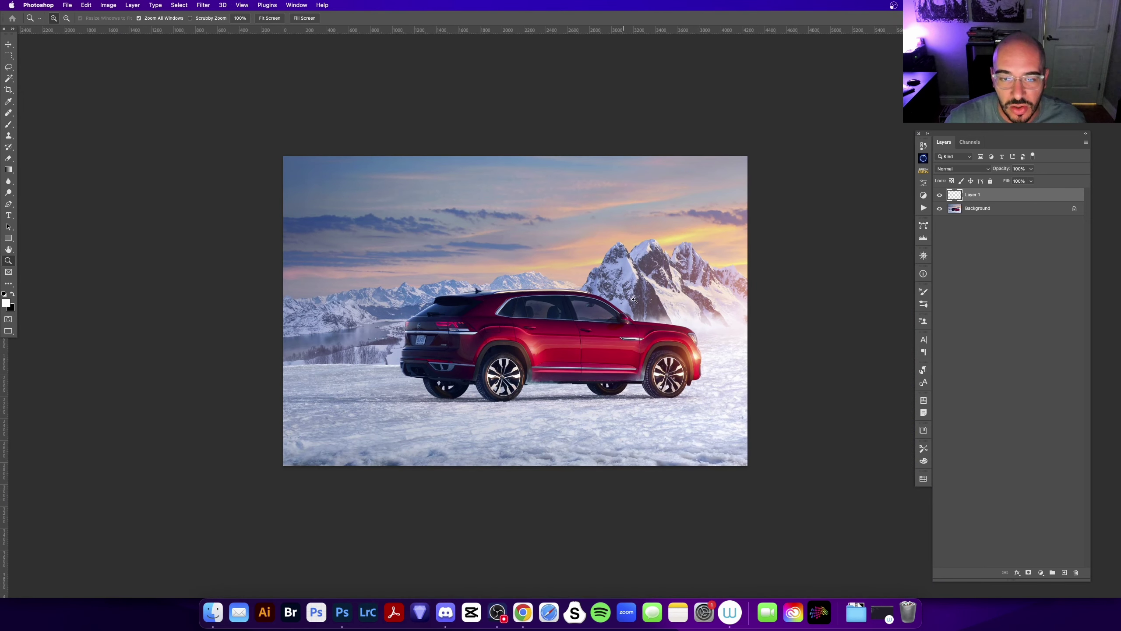
pyautogui.press('b')
pyautogui.hscroll(10, 874, 345)
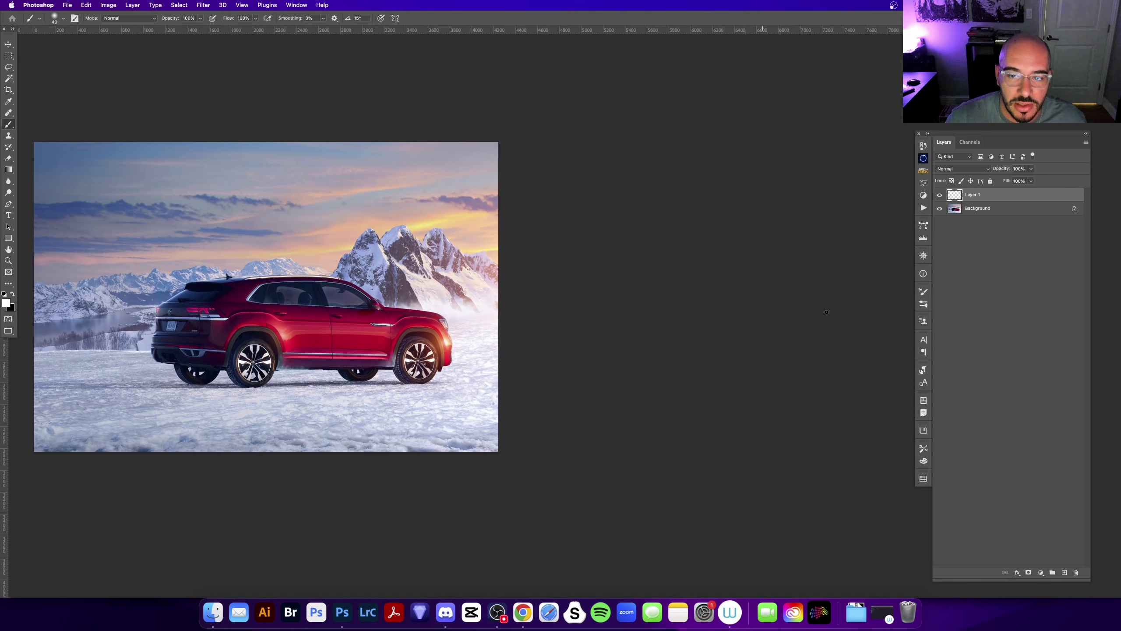
pyautogui.hscroll(-5, 795, 329)
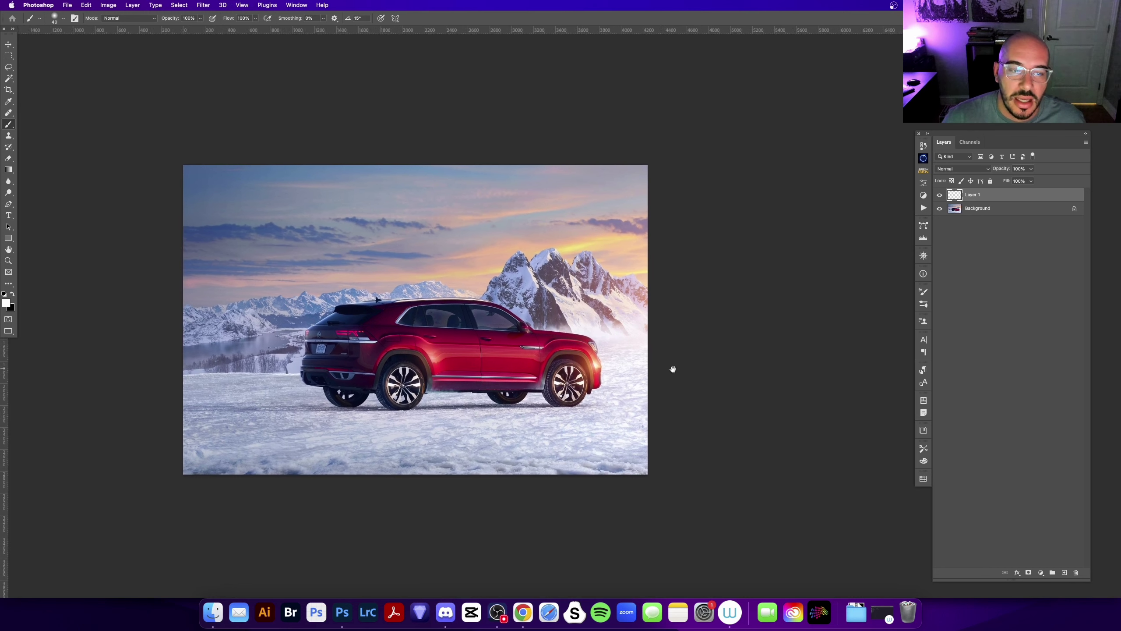
pyautogui.hscroll(-3, 671, 367)
pyautogui.press('z')
pyautogui.click(529, 390)
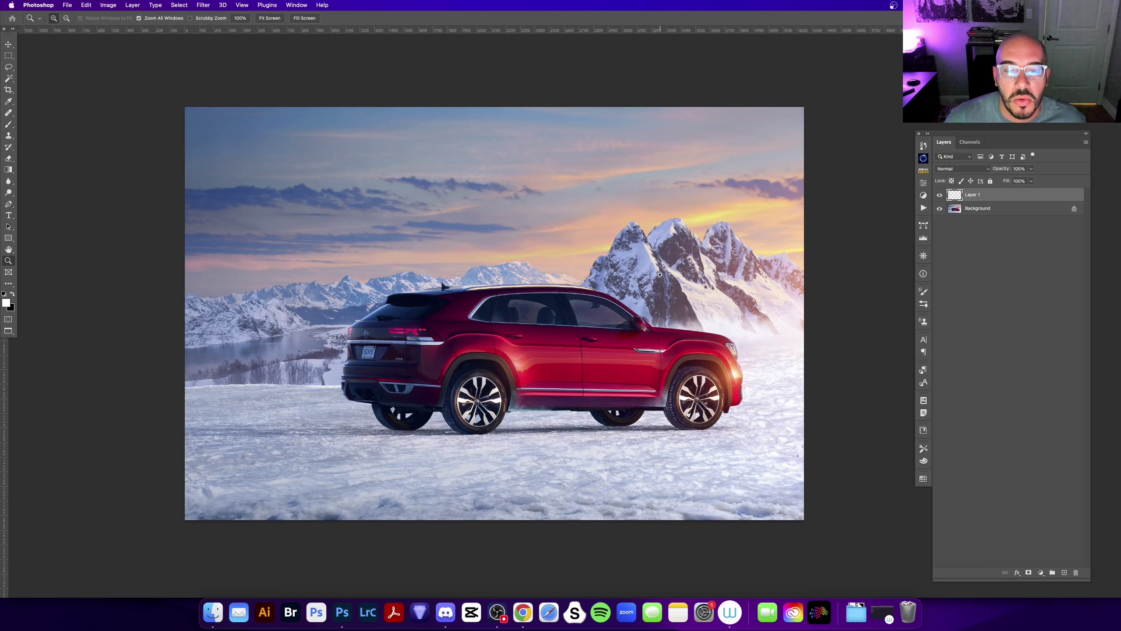
pyautogui.moveTo(683, 243)
pyautogui.mouseDown()
pyautogui.moveTo(658, 254)
pyautogui.moveTo(670, 254)
pyautogui.mouseUp()
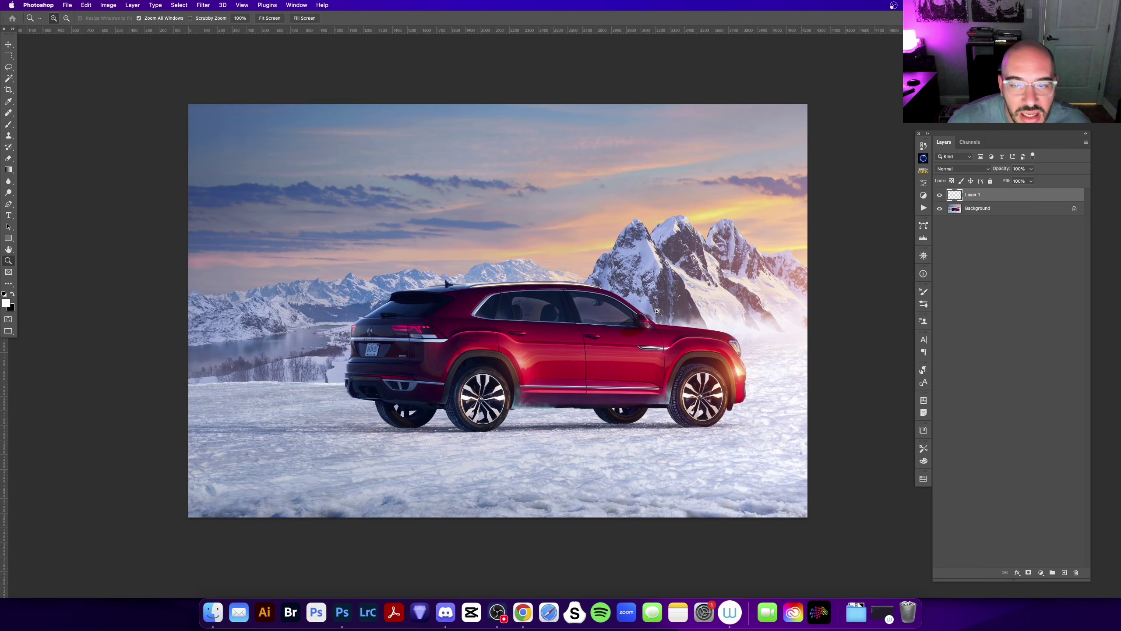
pyautogui.hscroll(2, 660, 316)
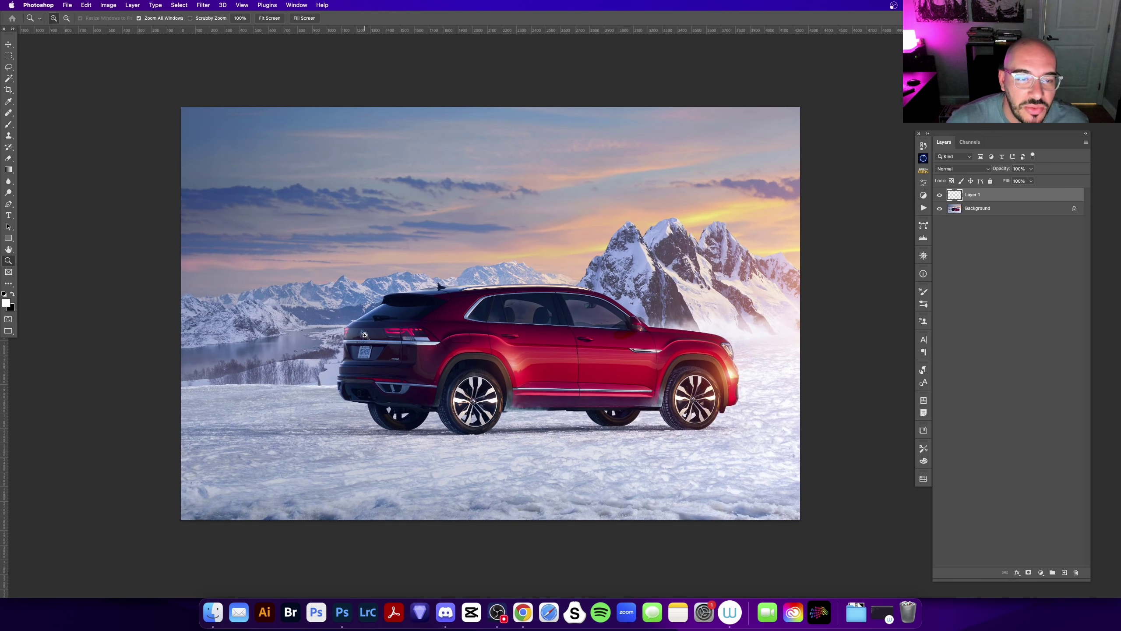
pyautogui.press('b')
pyautogui.moveTo(680, 355); pyautogui.dragTo(671, 318)
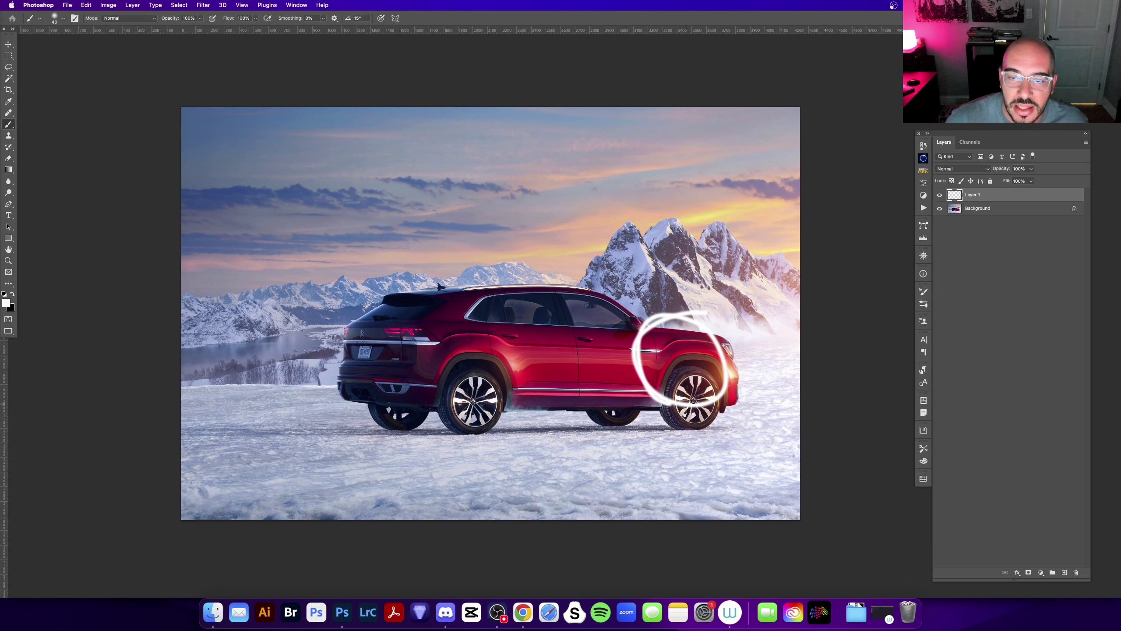
pyautogui.moveTo(379, 326)
pyautogui.mouseDown()
pyautogui.moveTo(397, 335)
pyautogui.moveTo(392, 372)
pyautogui.mouseUp()
pyautogui.press('super+z')
pyautogui.press('super+z')
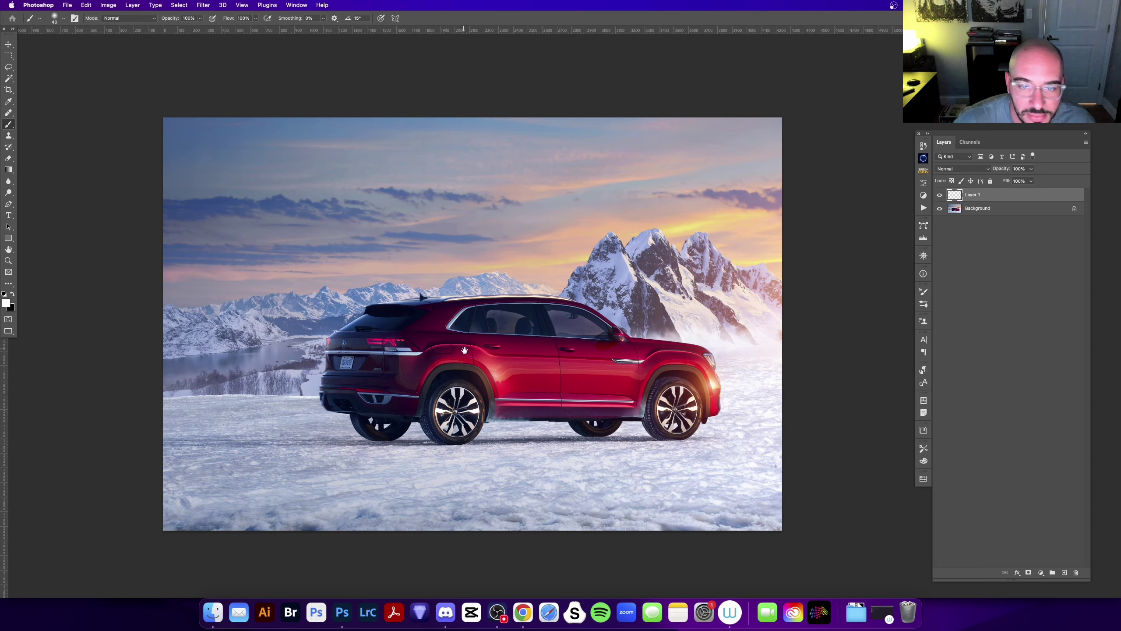
pyautogui.moveTo(464, 351); pyautogui.dragTo(482, 363)
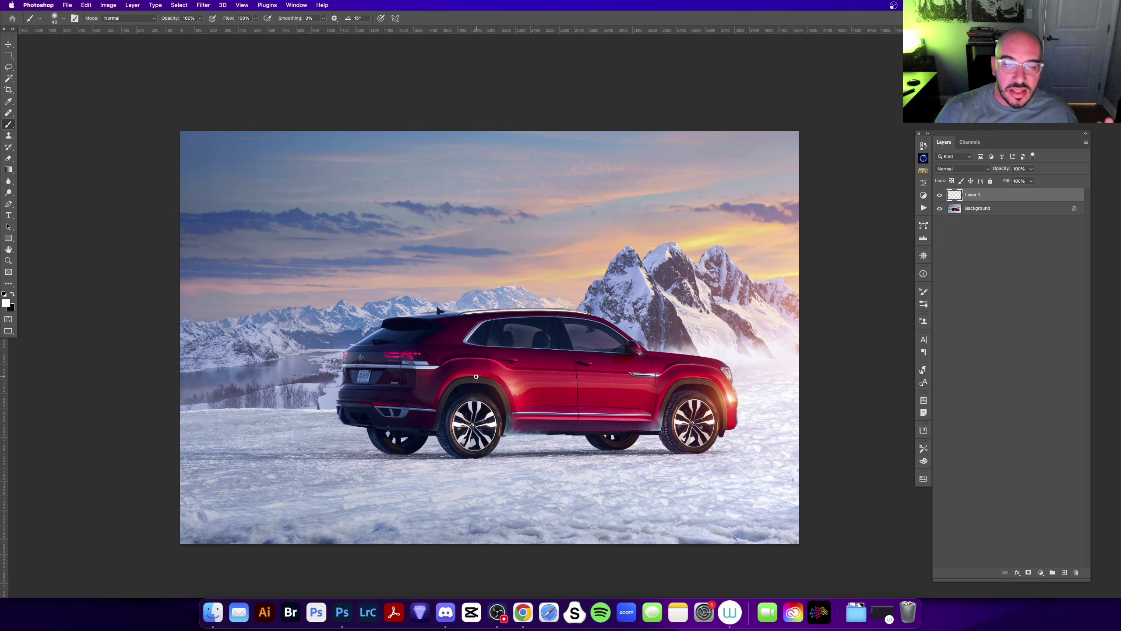
pyautogui.moveTo(629, 368); pyautogui.dragTo(445, 358)
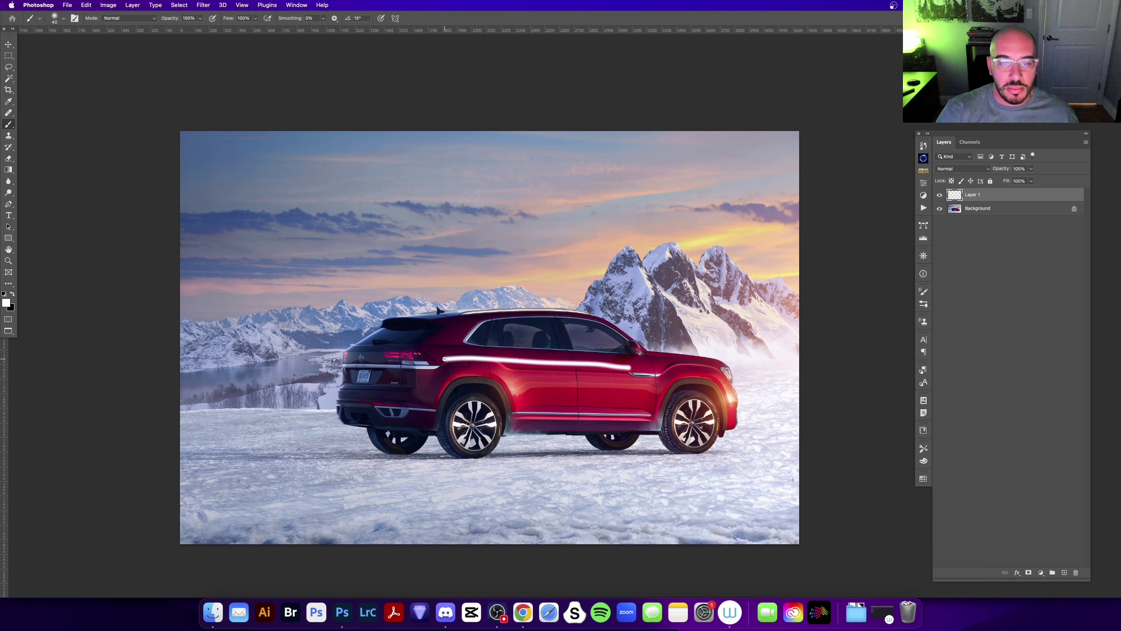
pyautogui.press('super+z')
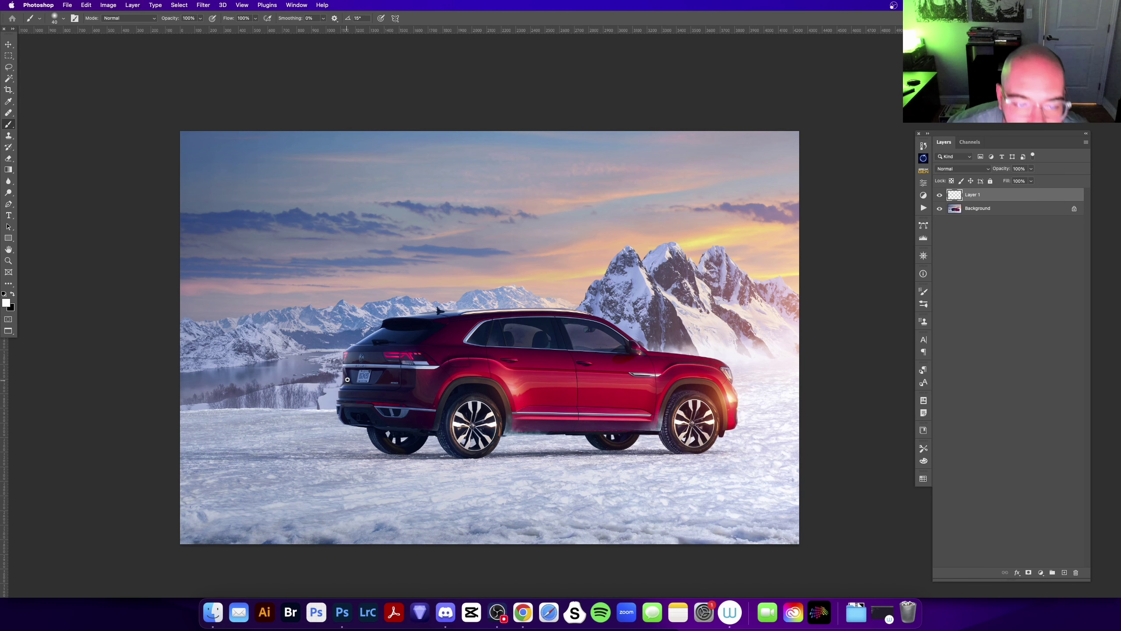
pyautogui.moveTo(347, 380); pyautogui.dragTo(552, 378)
pyautogui.press('super+z')
# - Zoom in on the car and mountains, panning over the sky, wheel and snowy ground
pyautogui.press('z')
pyautogui.click(496, 300)
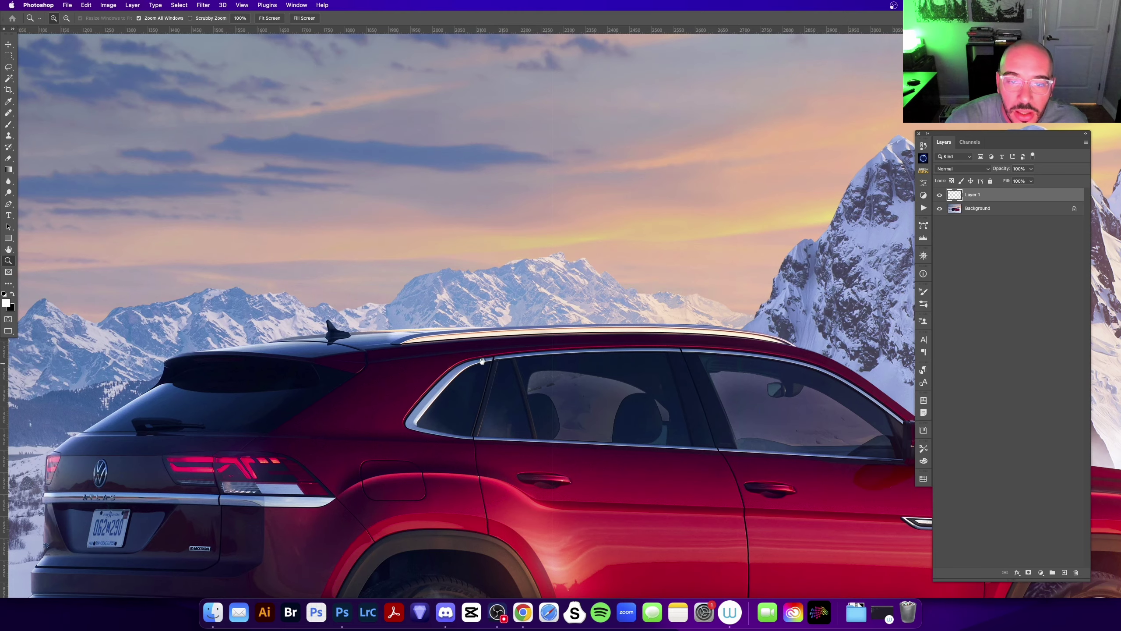
pyautogui.click(433, 379)
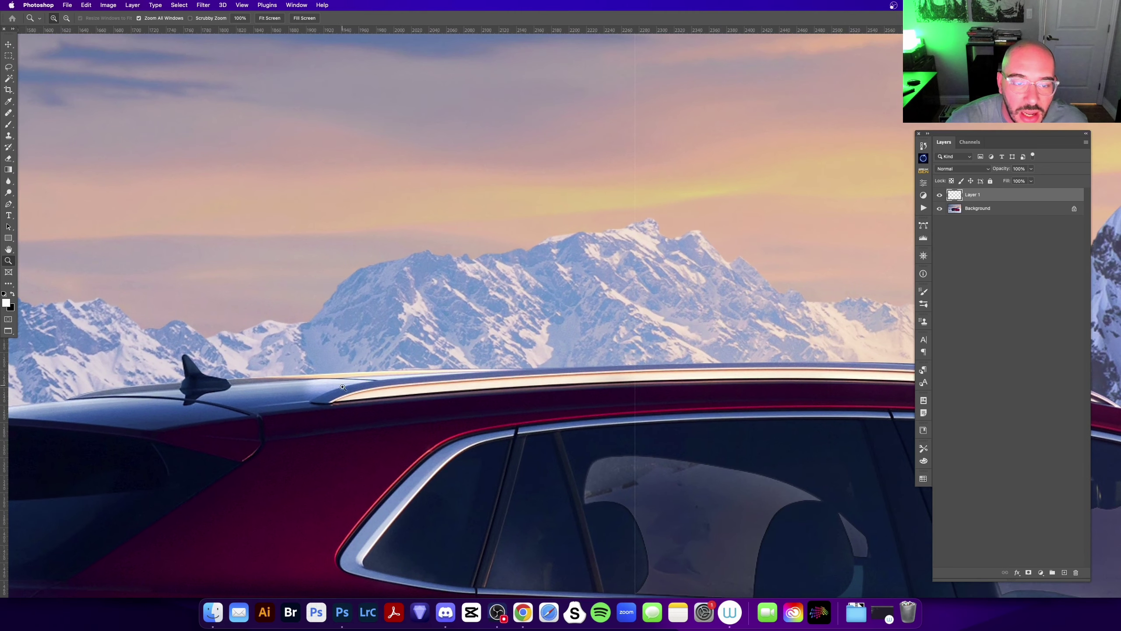
pyautogui.moveTo(750, 396)
pyautogui.mouseDown()
pyautogui.moveTo(635, 288)
pyautogui.moveTo(635, 409)
pyautogui.mouseUp()
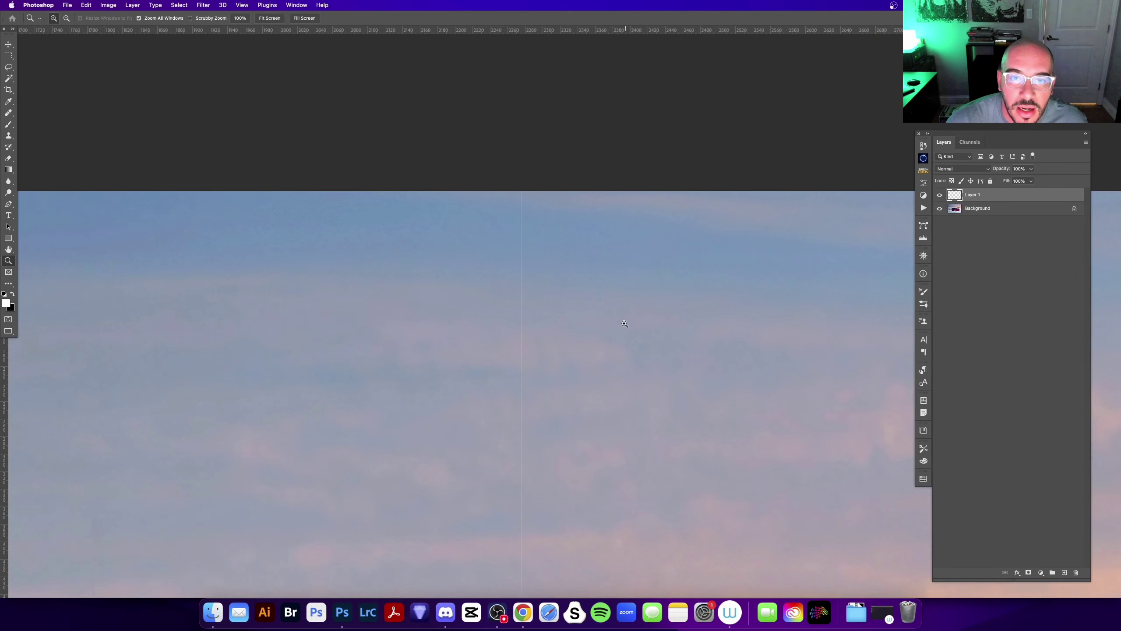
pyautogui.moveTo(623, 320); pyautogui.dragTo(666, 124)
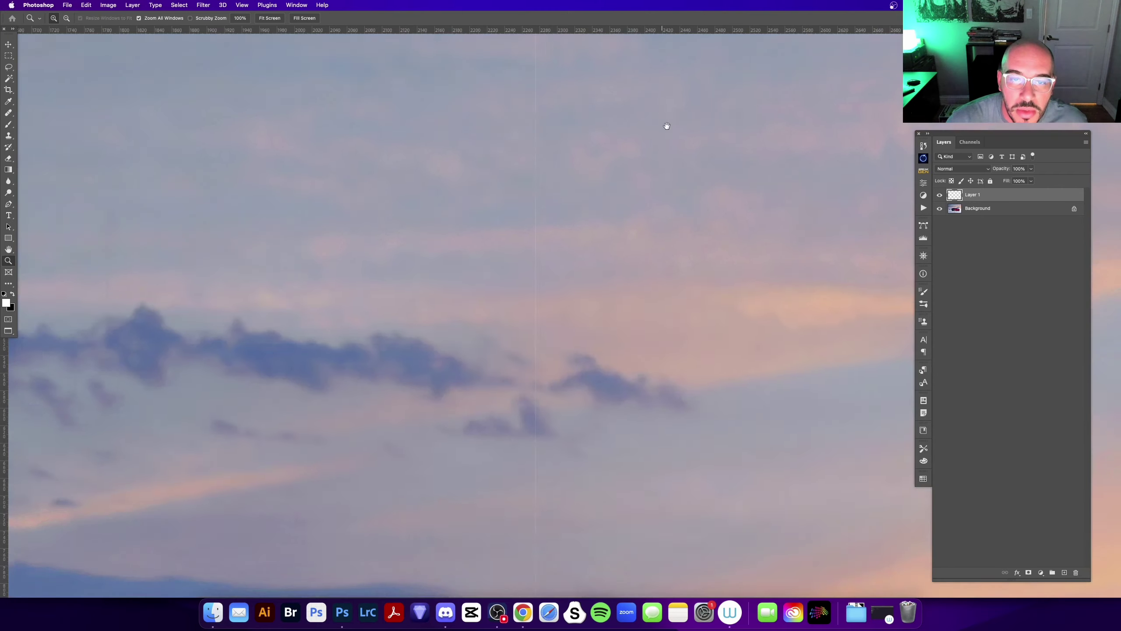
pyautogui.moveTo(638, 574); pyautogui.dragTo(631, 250)
pyautogui.moveTo(631, 375); pyautogui.dragTo(626, 252)
pyautogui.moveTo(586, 437)
pyautogui.mouseDown()
pyautogui.moveTo(587, 252)
pyautogui.moveTo(614, 255)
pyautogui.mouseUp()
pyautogui.moveTo(601, 375); pyautogui.dragTo(611, 203)
# - Pan back to the roof, then to the side windows, zooming on the rear side window
pyautogui.moveTo(603, 264); pyautogui.dragTo(609, 442)
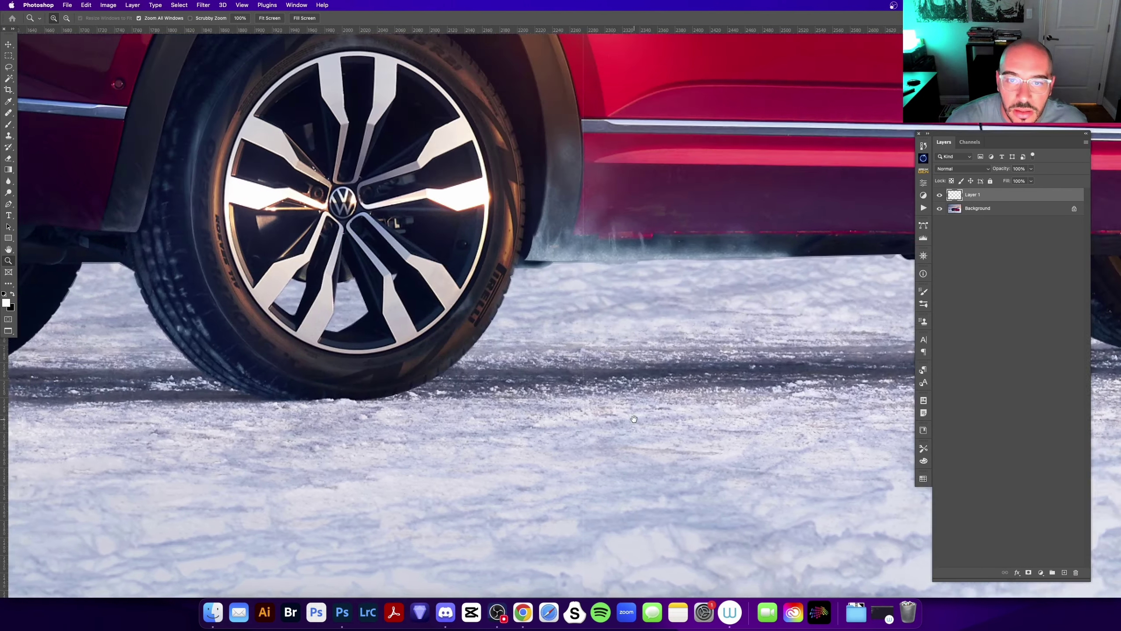
pyautogui.moveTo(610, 247); pyautogui.dragTo(605, 441)
pyautogui.moveTo(601, 300); pyautogui.dragTo(618, 432)
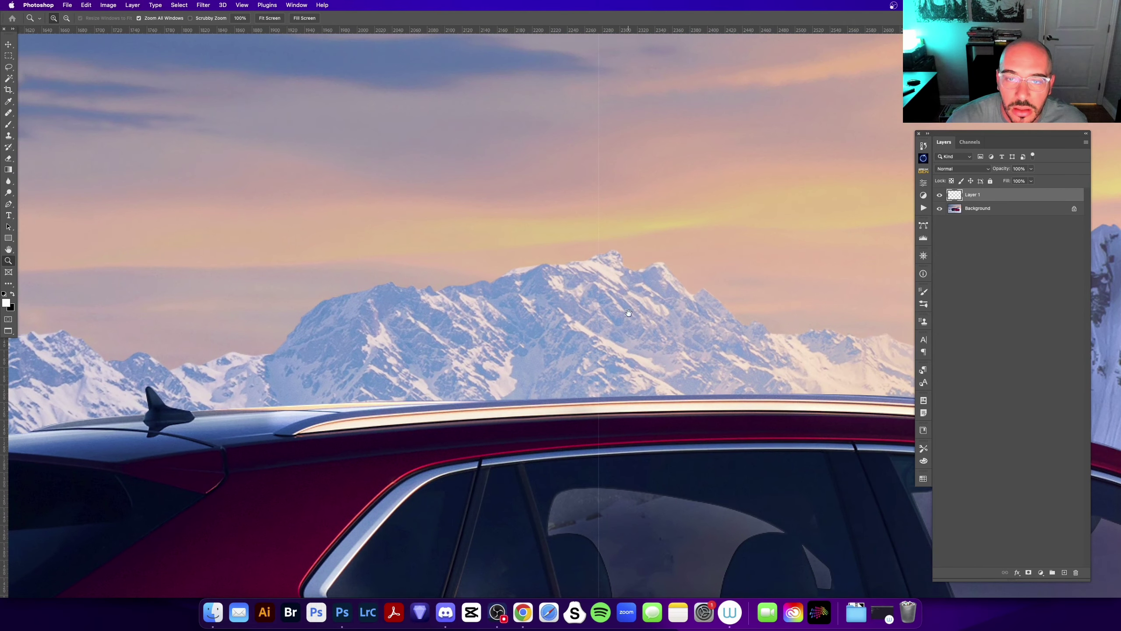
pyautogui.moveTo(708, 488); pyautogui.dragTo(575, 250)
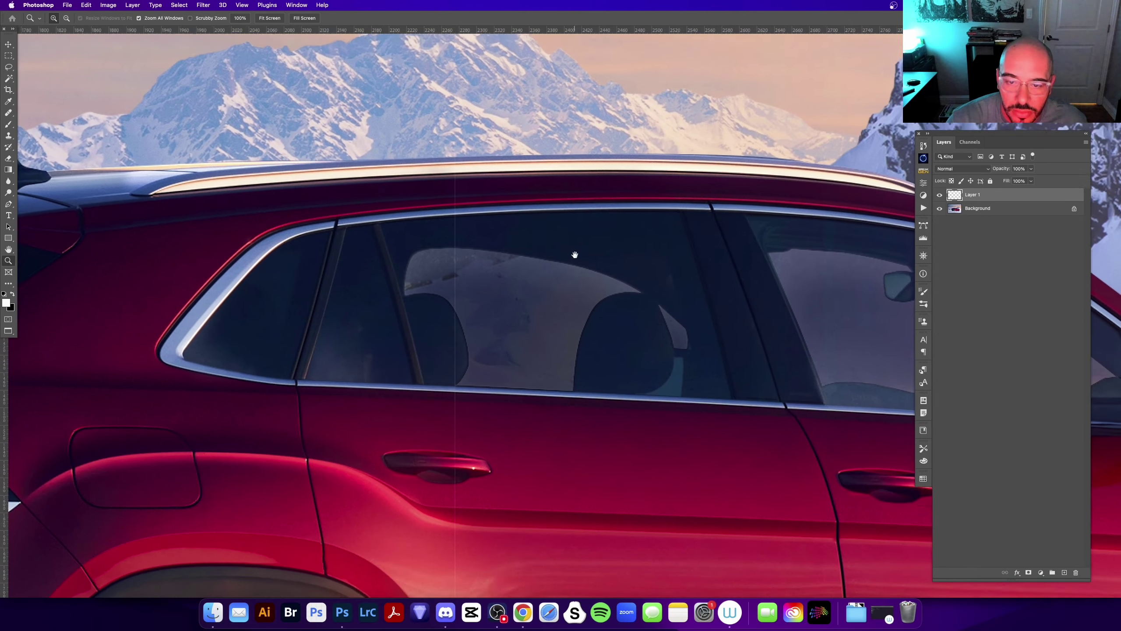
pyautogui.moveTo(826, 234)
pyautogui.mouseDown()
pyautogui.moveTo(751, 195)
pyautogui.moveTo(583, 251)
pyautogui.moveTo(616, 230)
pyautogui.moveTo(591, 231)
pyautogui.moveTo(621, 295)
pyautogui.mouseUp()
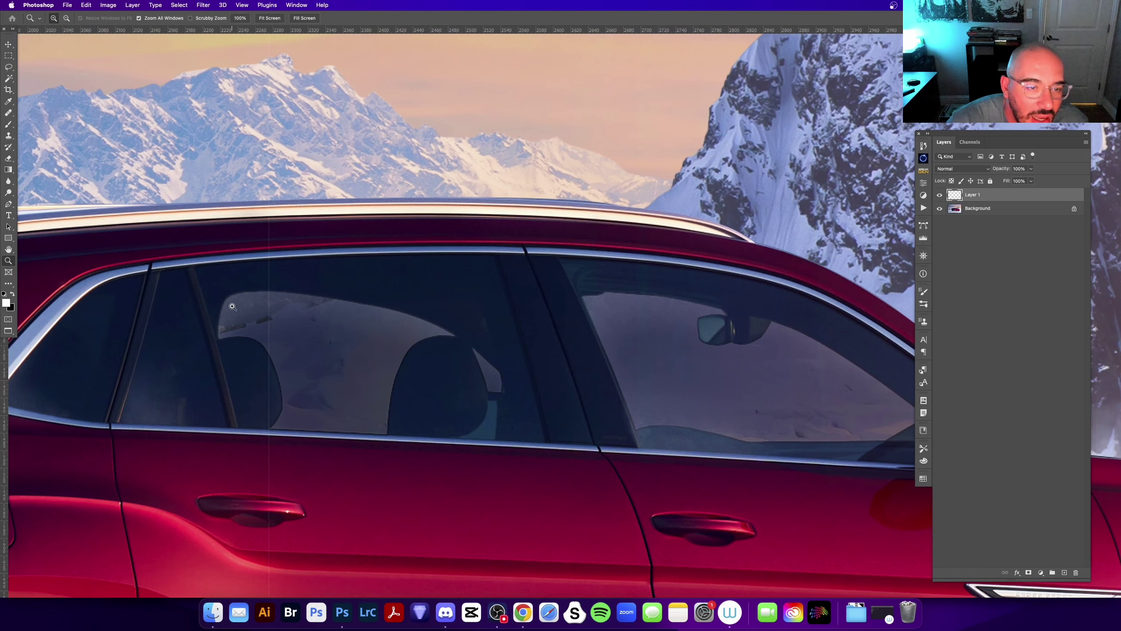
pyautogui.click(239, 310)
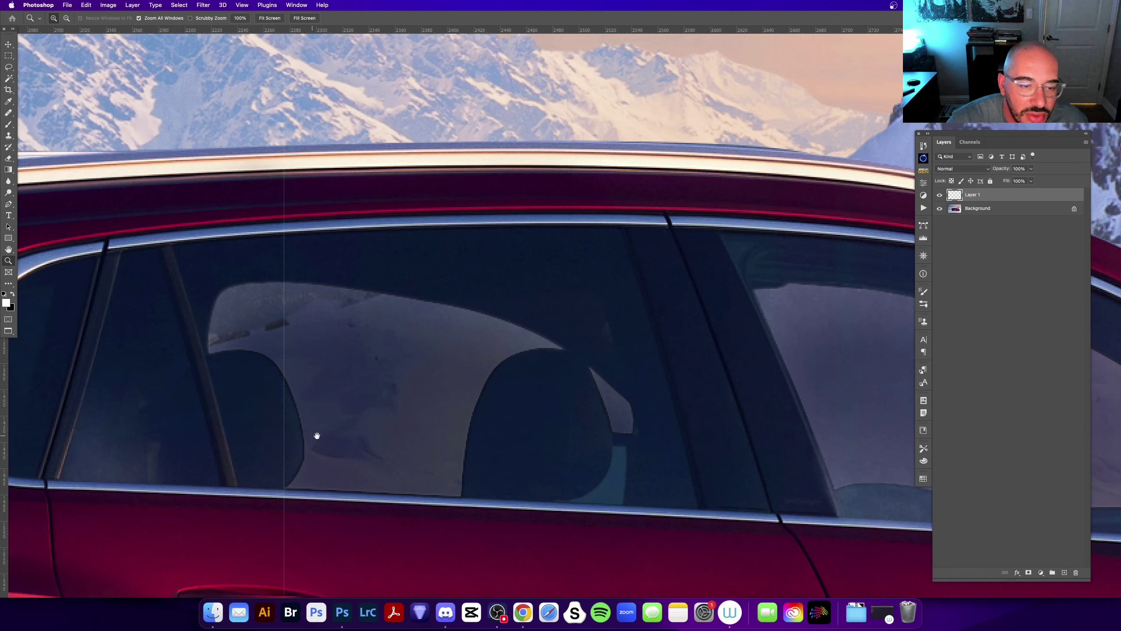
# - Test a white brush dab on the window, undo it, then paint a white stroke along the roof edge
pyautogui.press('b')
pyautogui.click(501, 396)
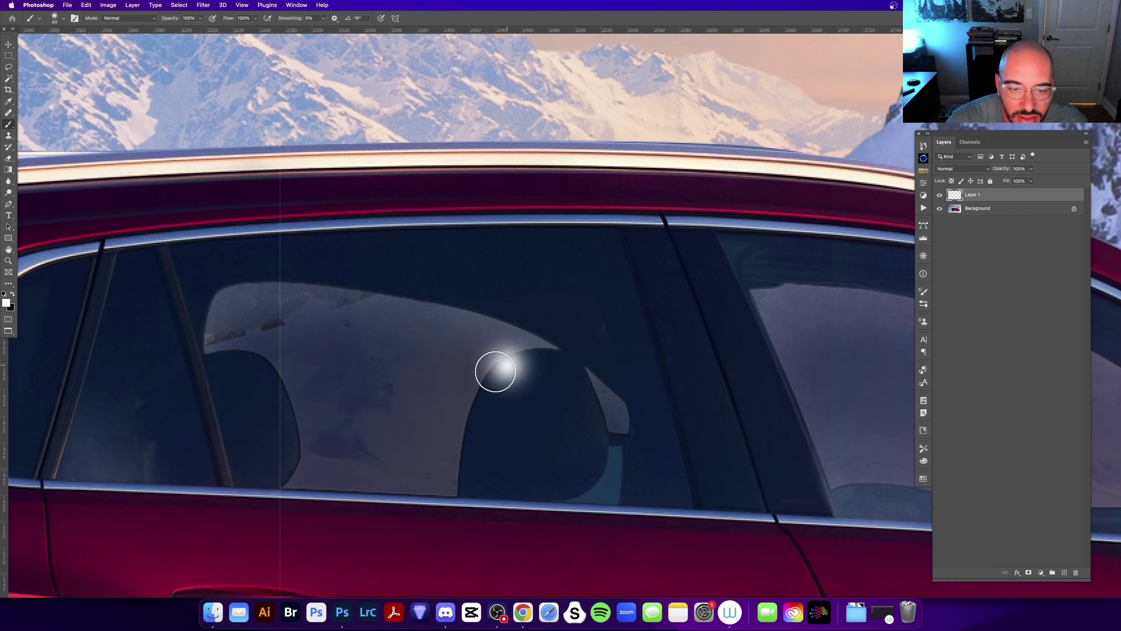
pyautogui.press('super+z')
pyautogui.moveTo(590, 400)
pyautogui.mouseDown()
pyautogui.moveTo(500, 386)
pyautogui.moveTo(785, 438)
pyautogui.mouseUp()
pyautogui.moveTo(282, 296); pyautogui.dragTo(459, 431)
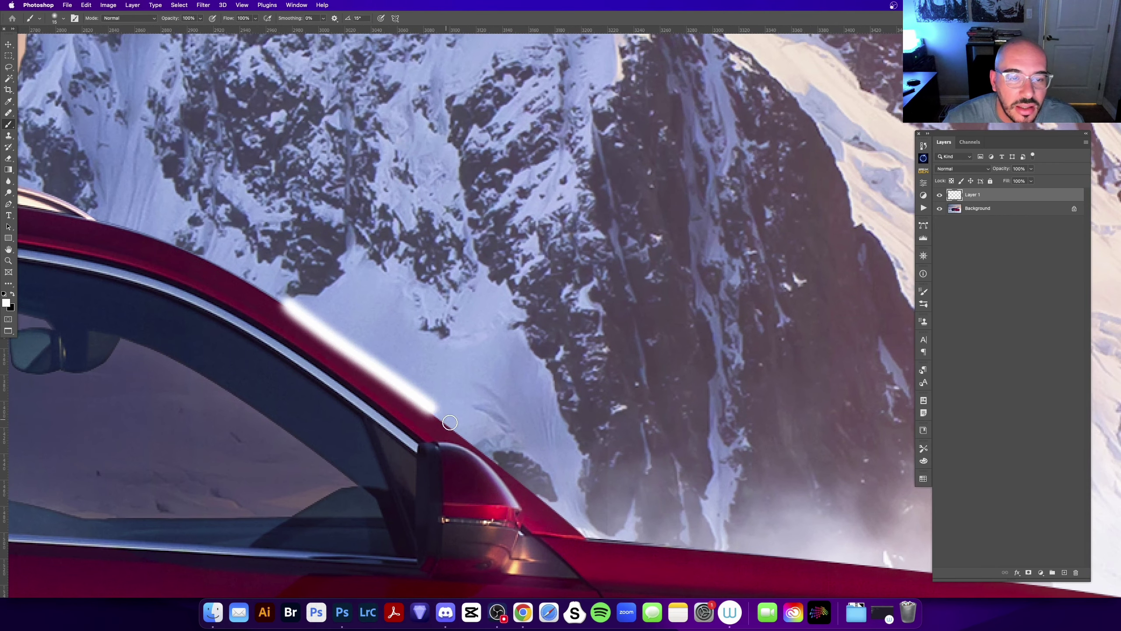
# - Centre the front wheel, paint a white mark under the tyre, then undo it
pyautogui.scroll(-5, 463, 342)
pyautogui.hscroll(10, 464, 341)
pyautogui.scroll(-5, 463, 341)
pyautogui.scroll(-5, 485, 331)
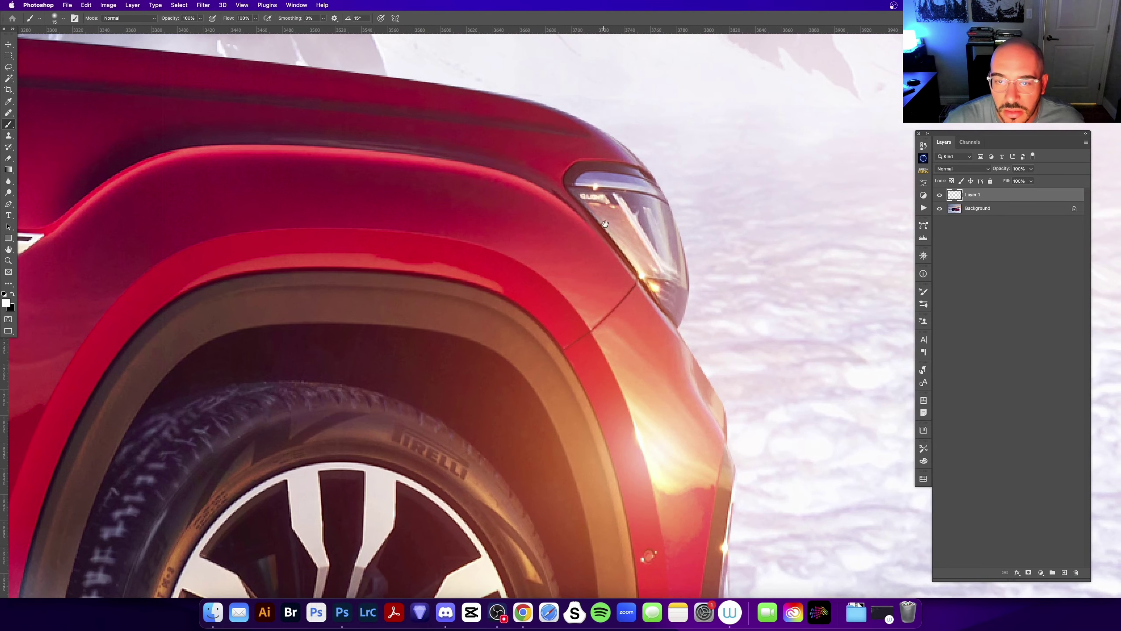
pyautogui.scroll(-5, 529, 309)
pyautogui.scroll(-5, 575, 295)
pyautogui.hscroll(5, 576, 296)
pyautogui.scroll(-5, 575, 296)
pyautogui.hscroll(-5, 576, 295)
pyautogui.scroll(-1, 675, 241)
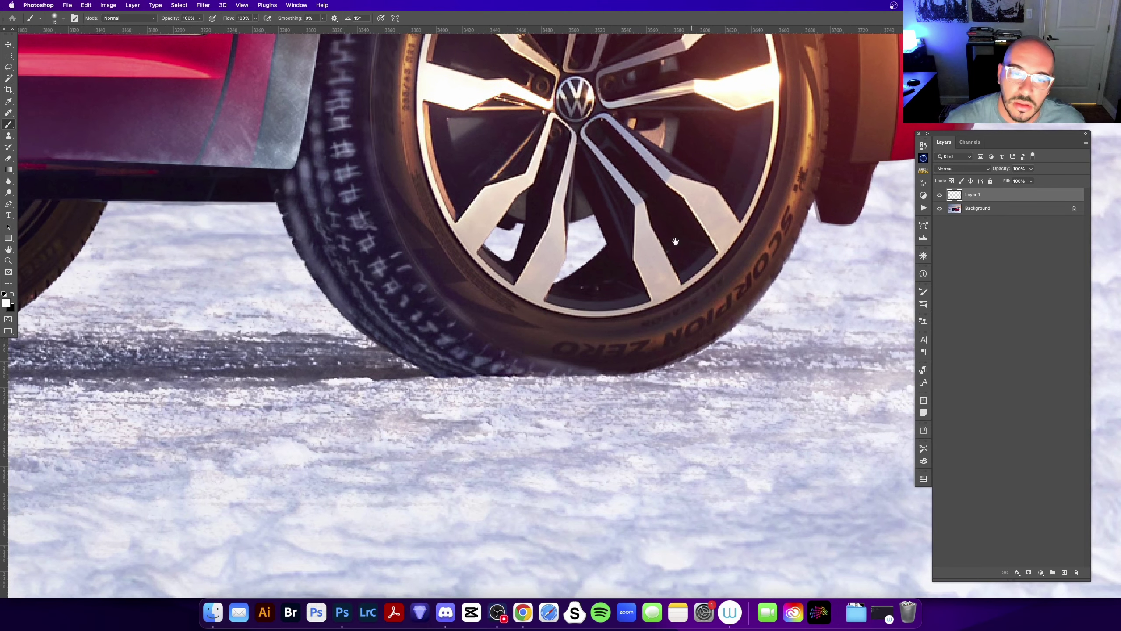
pyautogui.moveTo(363, 332); pyautogui.dragTo(378, 368)
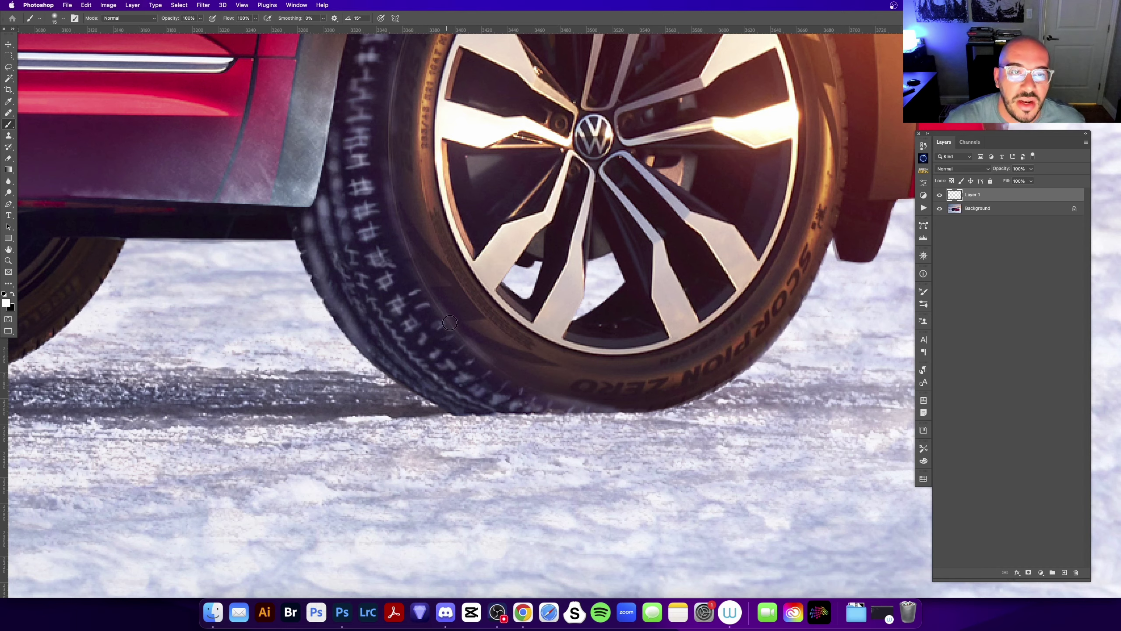
pyautogui.scroll(5, 450, 323)
pyautogui.moveTo(475, 304); pyautogui.dragTo(513, 365)
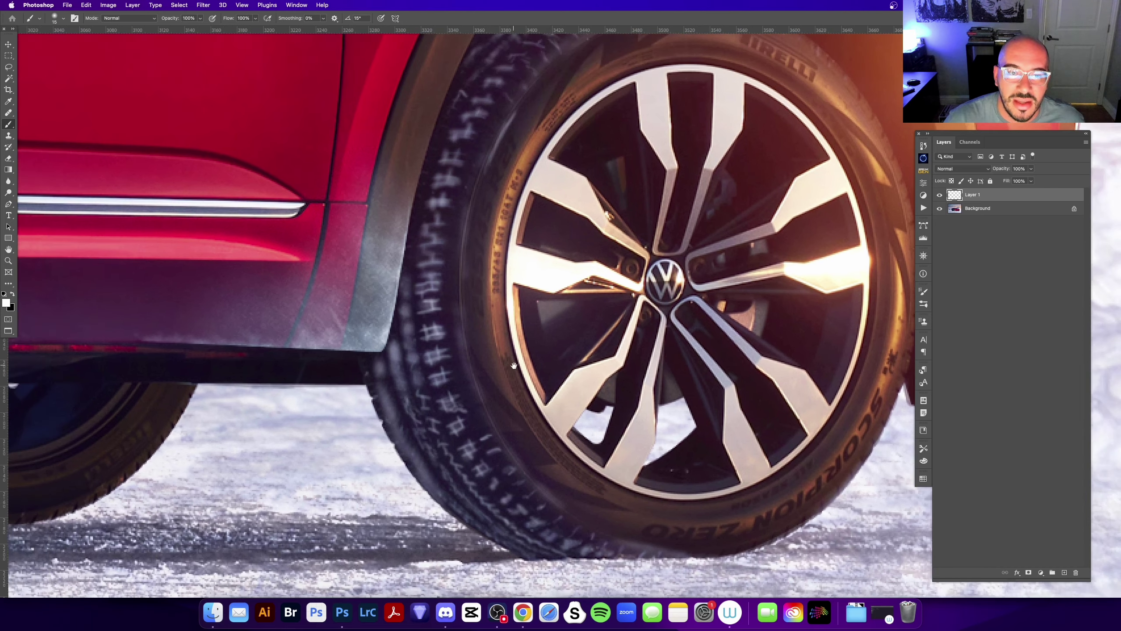
pyautogui.moveTo(512, 286)
pyautogui.mouseDown()
pyautogui.moveTo(490, 283)
pyautogui.moveTo(397, 393)
pyautogui.mouseUp()
pyautogui.scroll(-5, 481, 269)
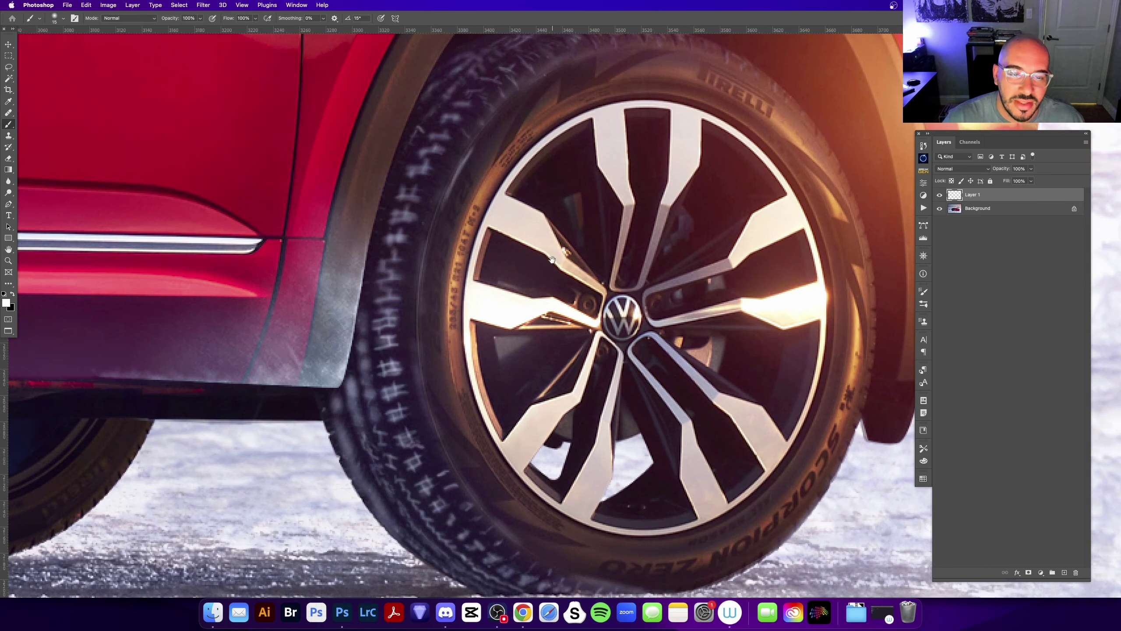
pyautogui.press('p')
pyautogui.scroll(-2, 493, 350)
pyautogui.scroll(-2, 494, 363)
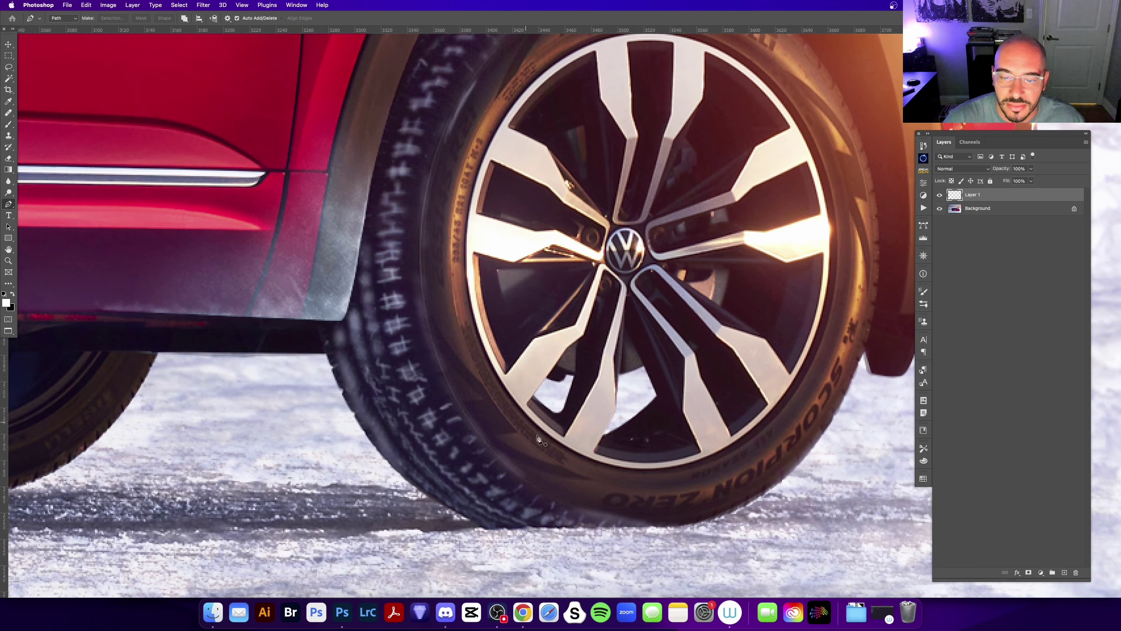
pyautogui.press('b')
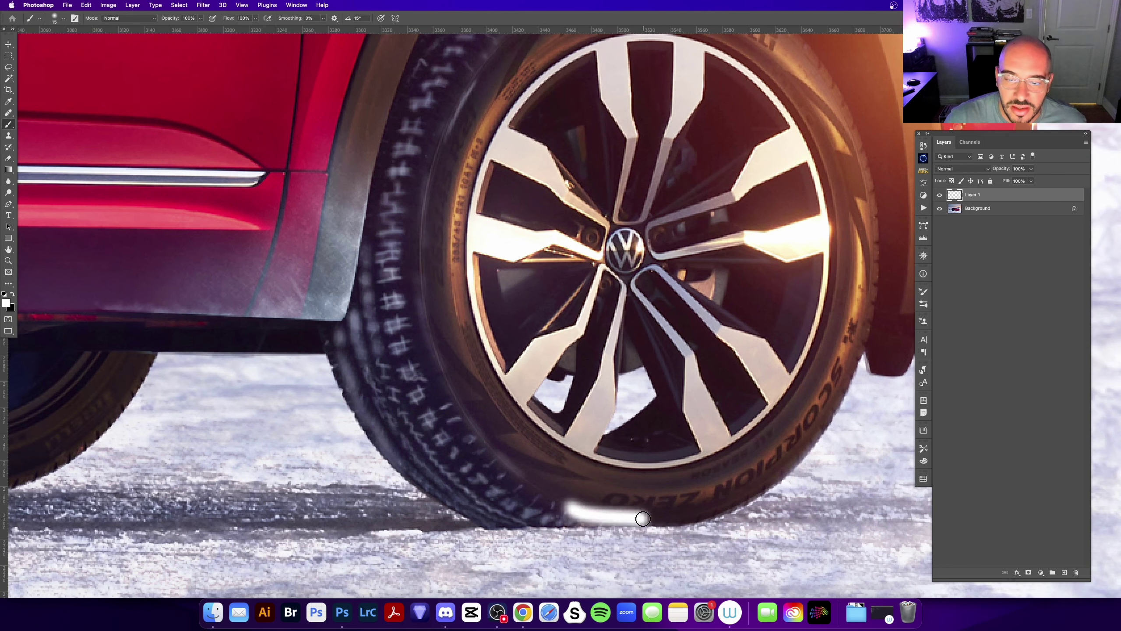
pyautogui.moveTo(565, 505); pyautogui.dragTo(644, 516)
pyautogui.scroll(2, 519, 331)
pyautogui.hotkey('ctrl', 'z')
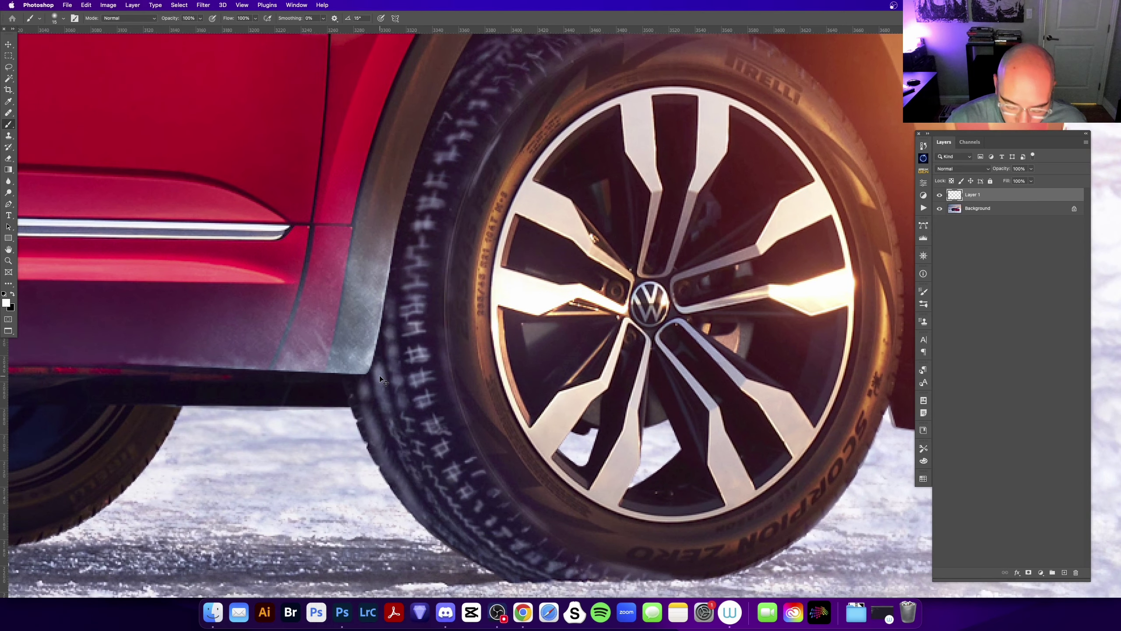
pyautogui.scroll(-3, 520, 361)
# - With a smaller brush, paint white marks along the sill, wheel arch and beside the front tyre
pyautogui.moveTo(520, 361); pyautogui.dragTo(572, 374)
pyautogui.press('[')
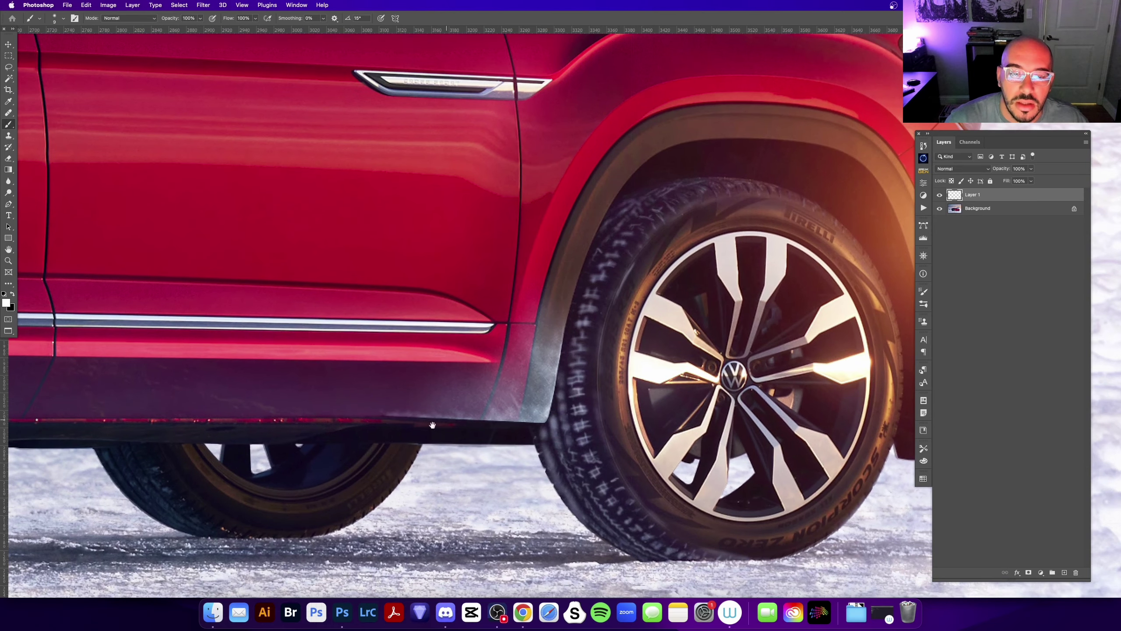
pyautogui.moveTo(432, 424)
pyautogui.mouseDown()
pyautogui.moveTo(724, 404)
pyautogui.moveTo(745, 340)
pyautogui.mouseUp()
pyautogui.moveTo(243, 415); pyautogui.dragTo(616, 327)
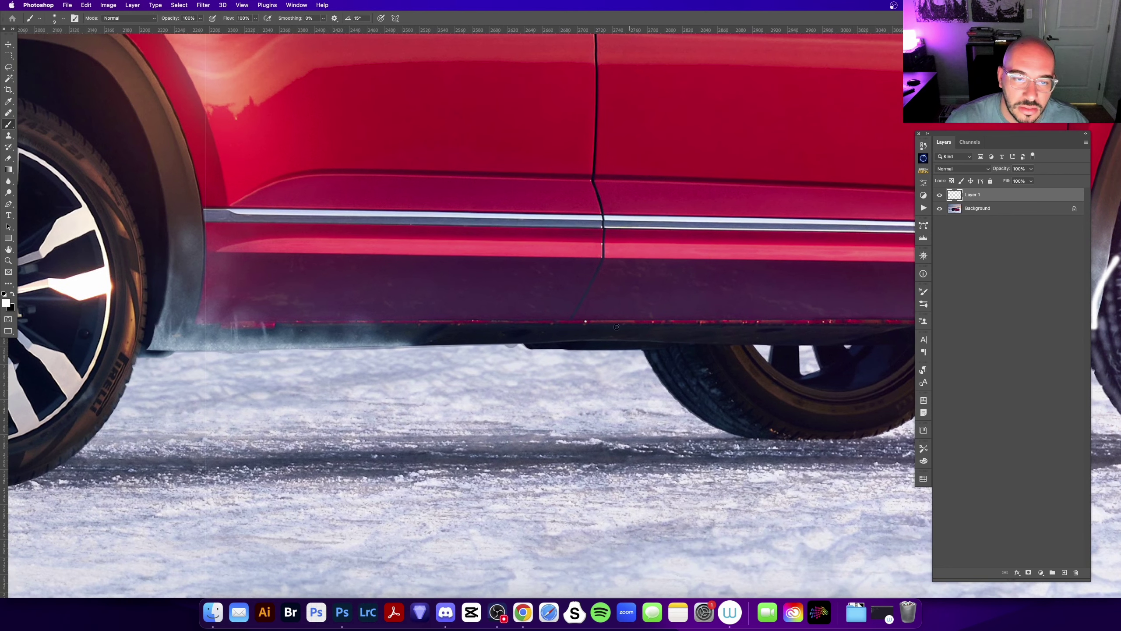
pyautogui.moveTo(319, 346); pyautogui.dragTo(380, 371)
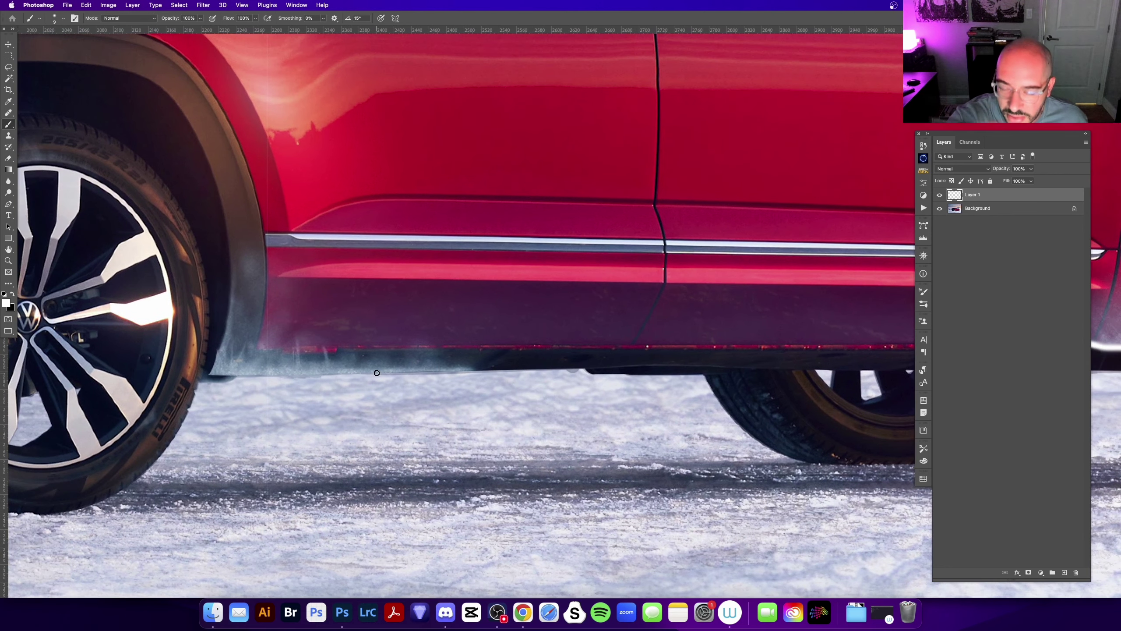
pyautogui.press('z')
pyautogui.moveTo(465, 349); pyautogui.dragTo(547, 336)
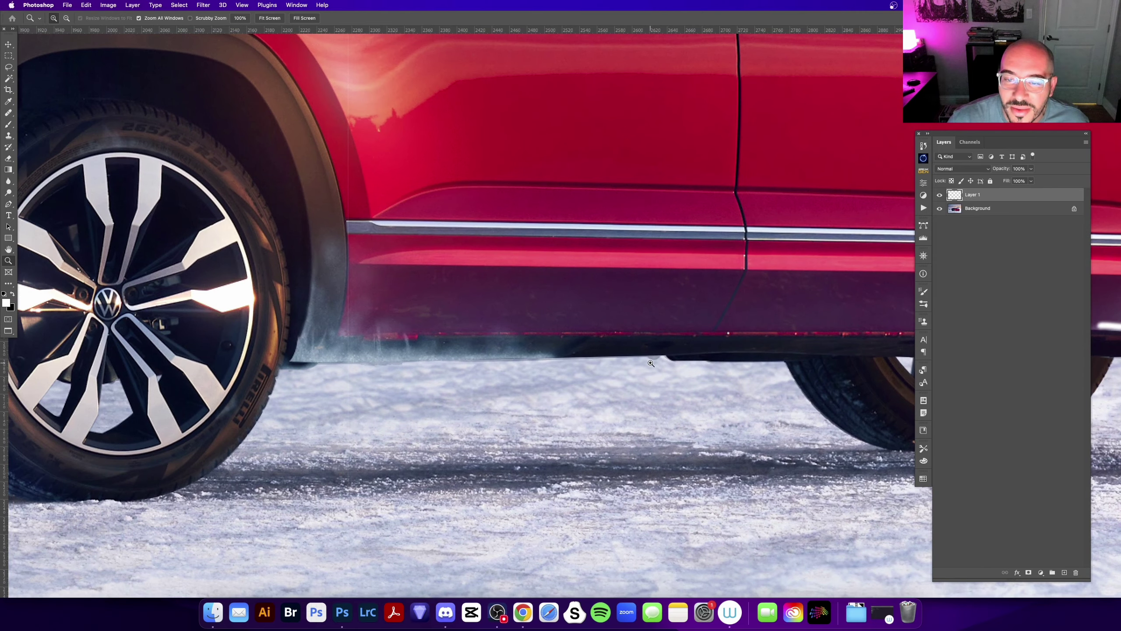
pyautogui.press('b')
pyautogui.moveTo(248, 404); pyautogui.dragTo(474, 379)
pyautogui.moveTo(540, 305); pyautogui.dragTo(525, 338)
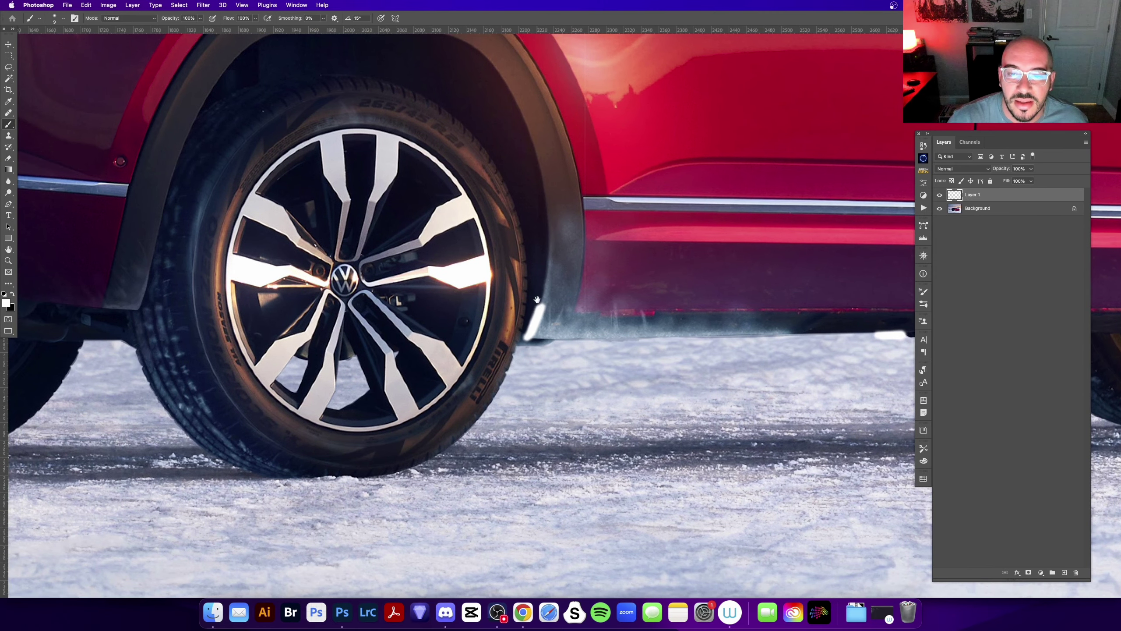
# - Try white lines down the rear door and to the wheel arch, undoing both
pyautogui.moveTo(537, 245); pyautogui.dragTo(555, 337)
pyautogui.scroll(10, 556, 336)
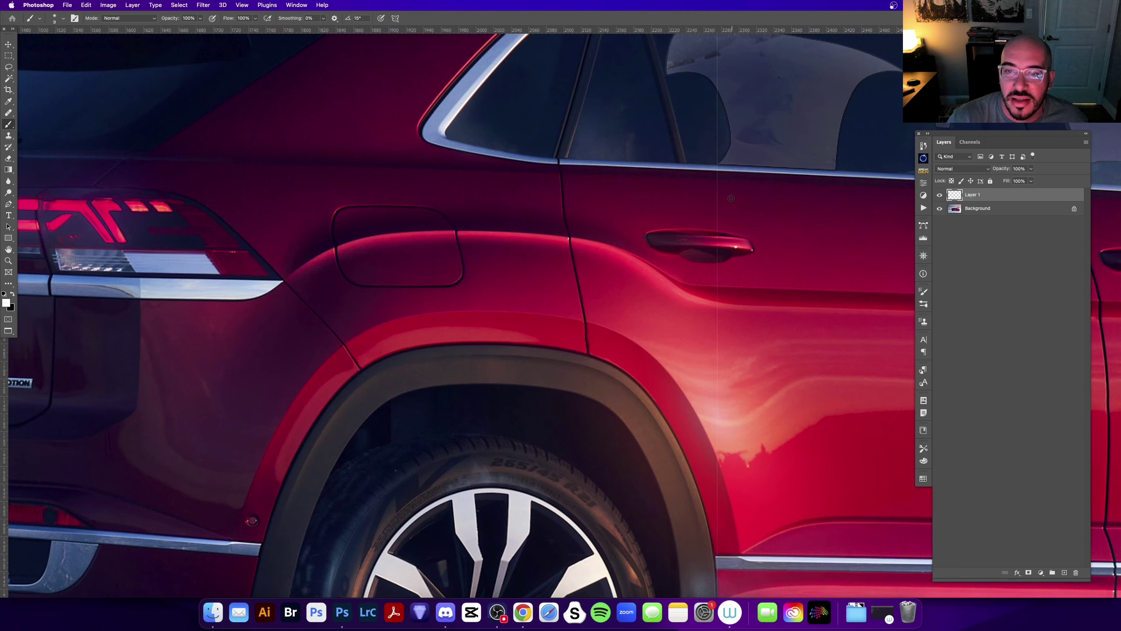
pyautogui.moveTo(719, 198); pyautogui.dragTo(722, 468)
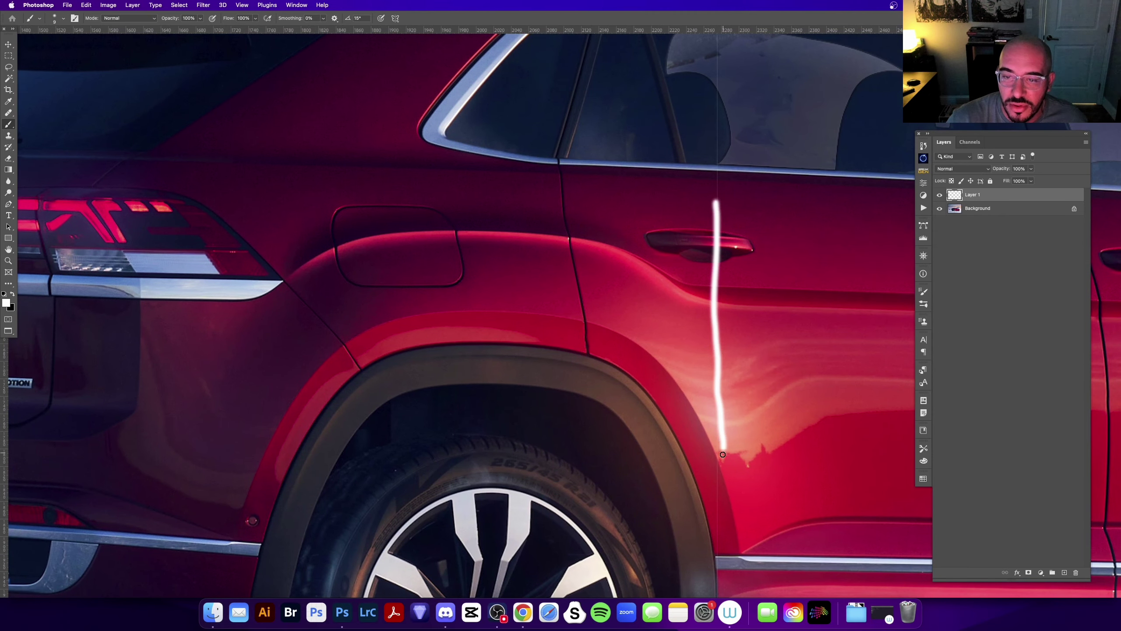
pyautogui.hotkey('ctrl', 'z')
pyautogui.keyDown('shift'); pyautogui.click(715, 479); pyautogui.keyUp('shift')
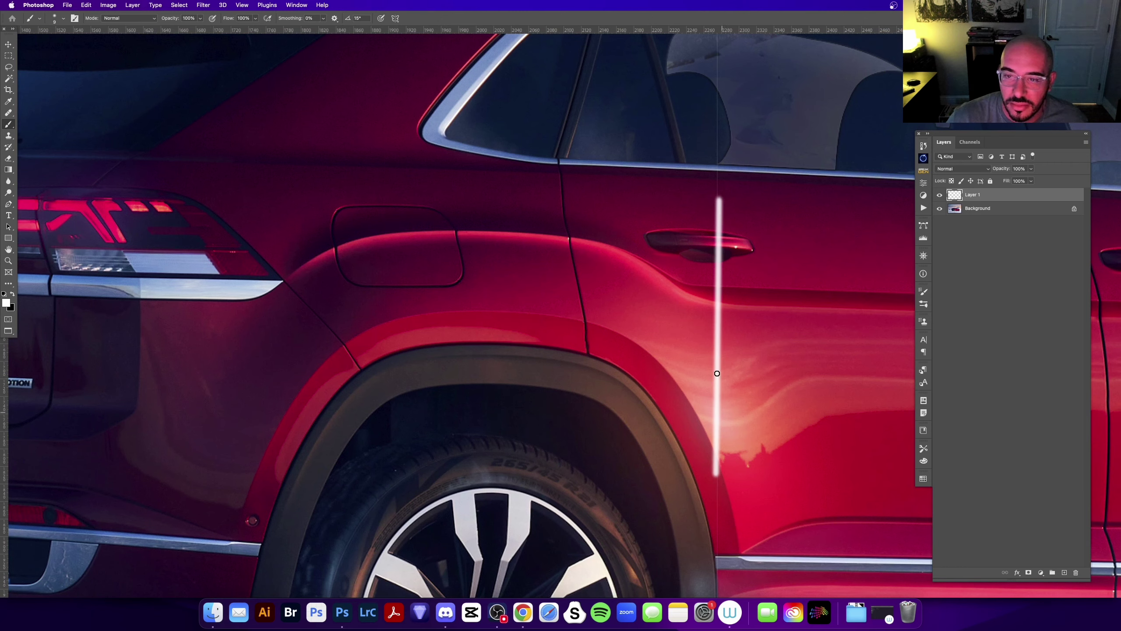
pyautogui.hotkey('ctrl', 'z')
pyautogui.moveTo(497, 413); pyautogui.dragTo(780, 201)
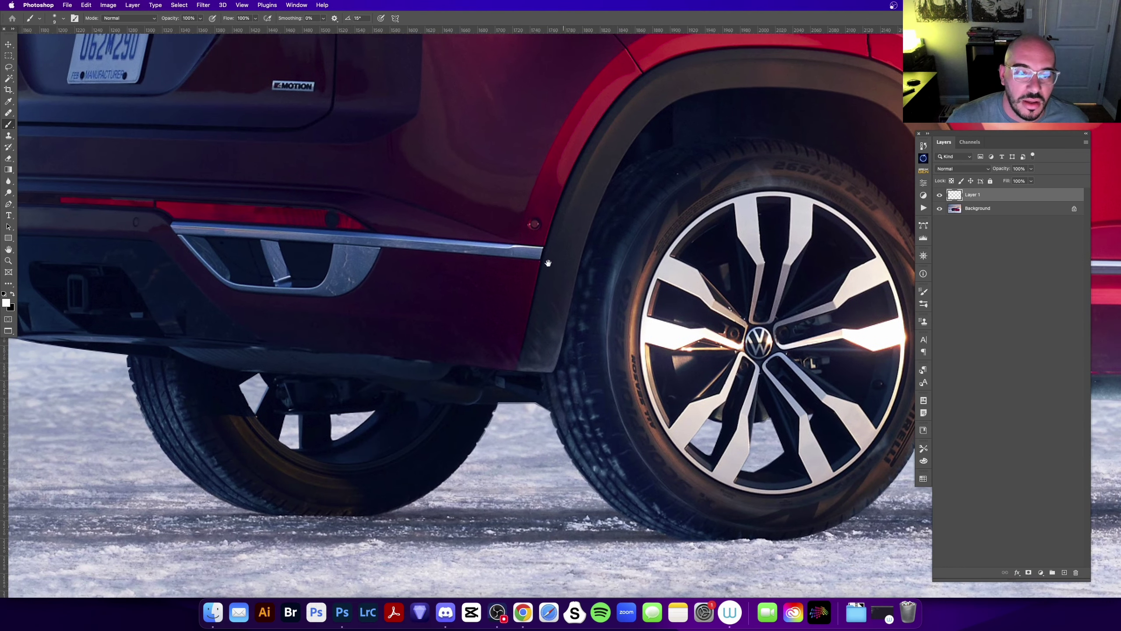
pyautogui.moveTo(549, 263); pyautogui.dragTo(820, 281)
pyautogui.press('z')
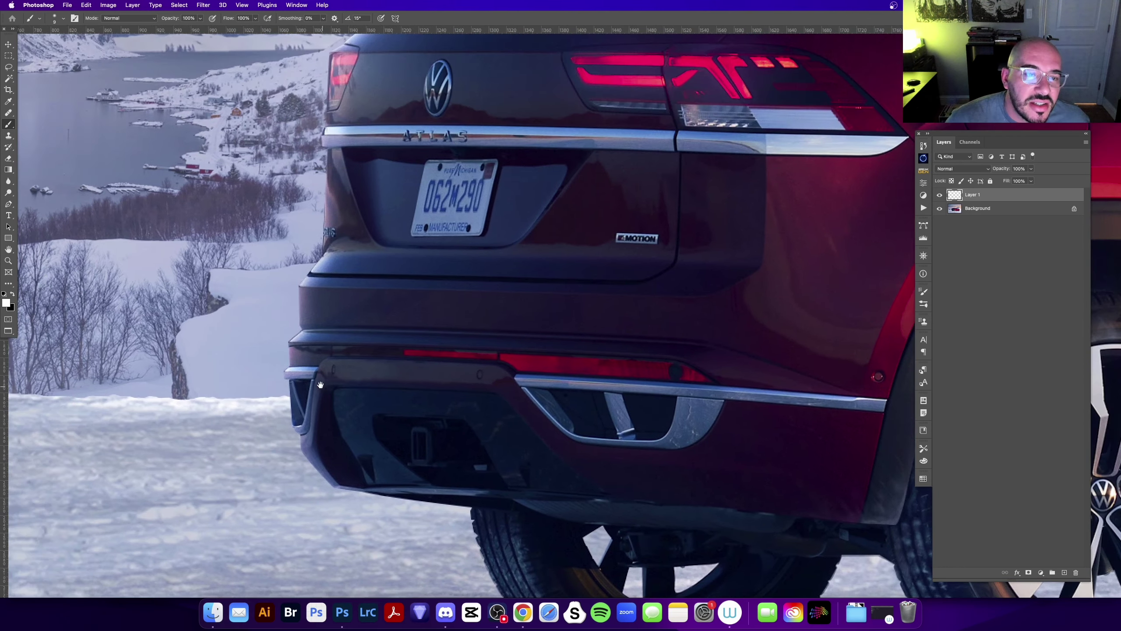
pyautogui.moveTo(237, 234)
pyautogui.mouseDown()
pyautogui.moveTo(296, 335)
pyautogui.moveTo(494, 296)
pyautogui.moveTo(238, 499)
pyautogui.mouseUp()
pyautogui.hotkey('ctrl', '0')
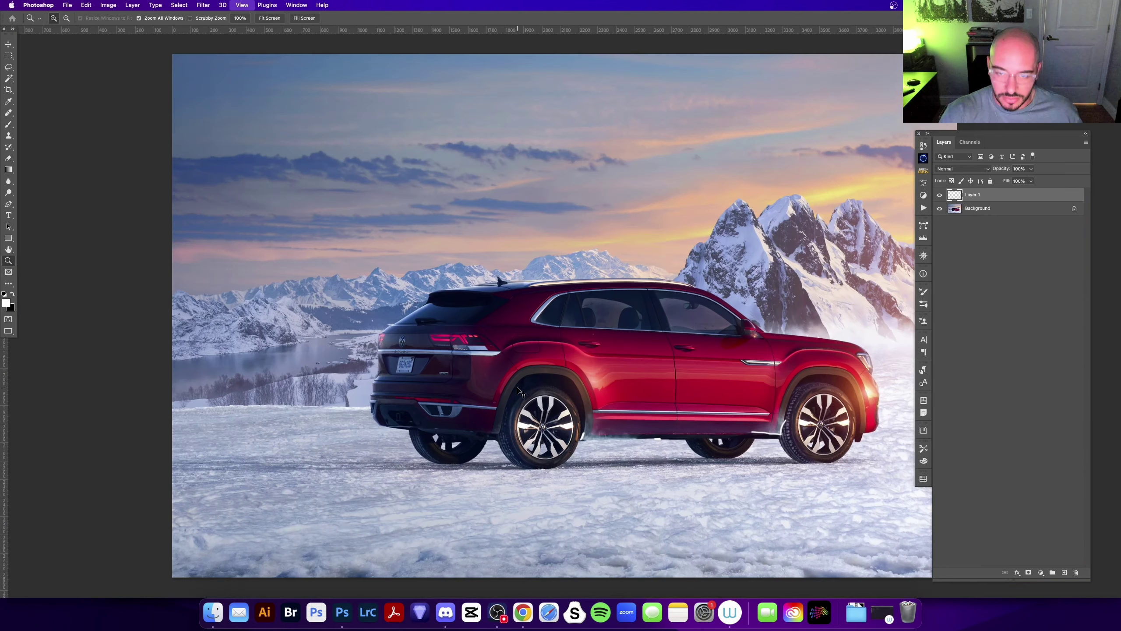
pyautogui.hotkey('ctrl', '-')
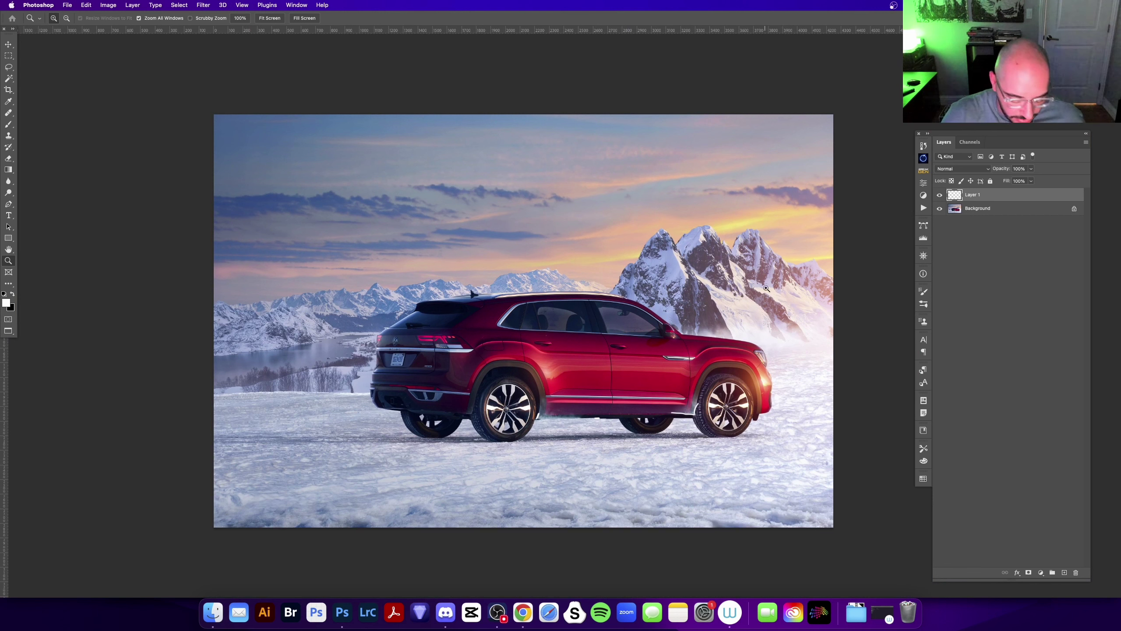
pyautogui.press('b')
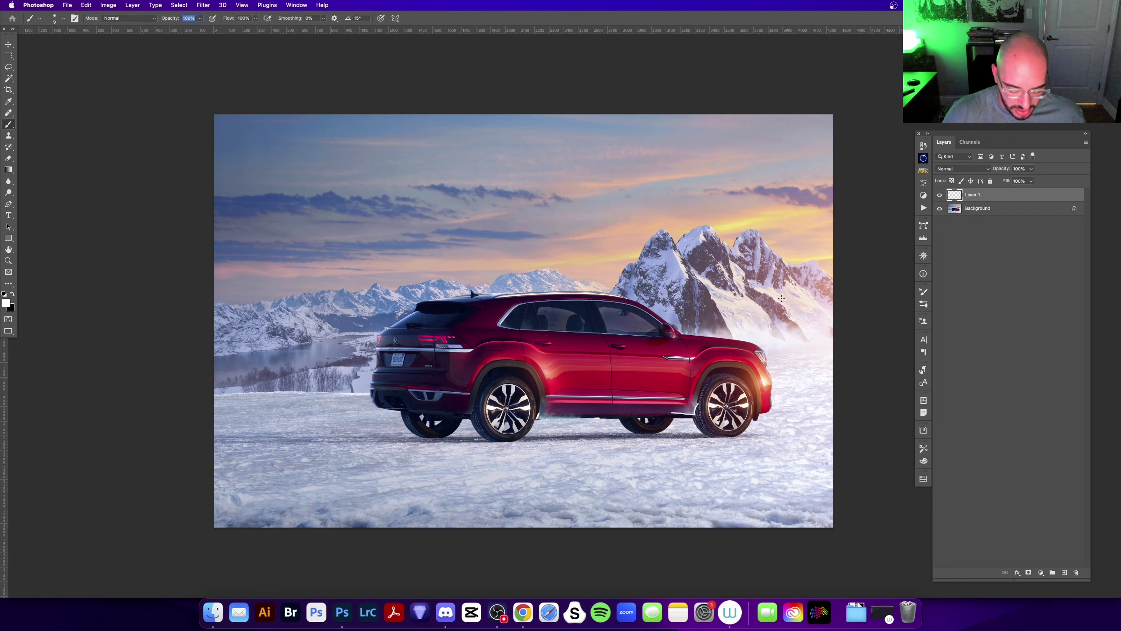
pyautogui.scroll(2, 769, 312)
pyautogui.hscroll(2, 769, 312)
pyautogui.press('x')
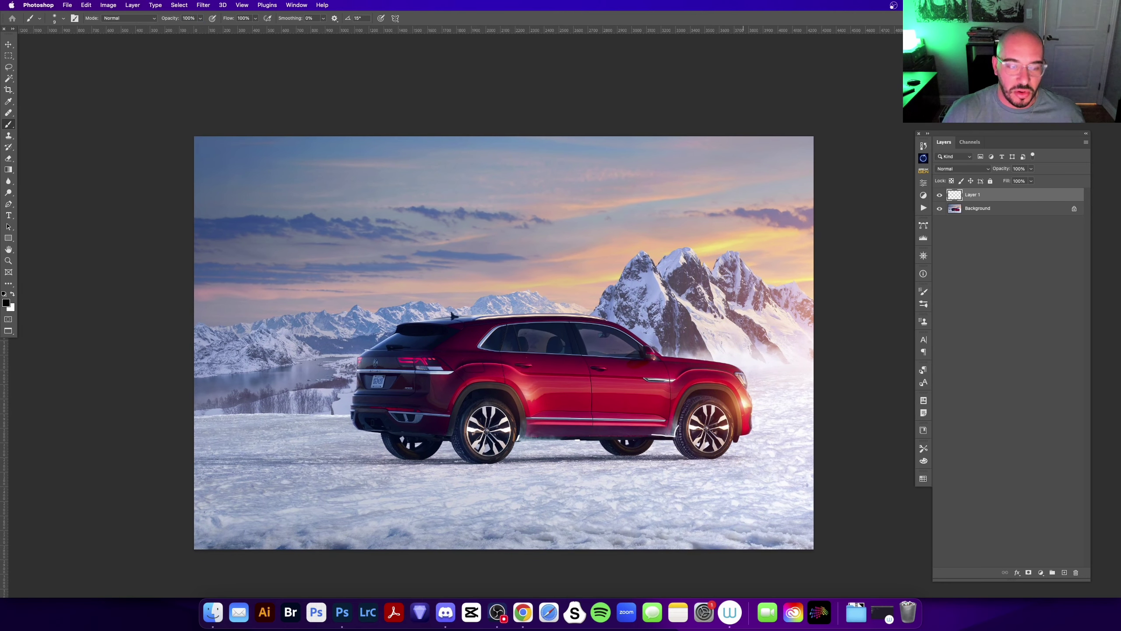
pyautogui.moveTo(763, 295)
pyautogui.mouseDown()
pyautogui.moveTo(713, 376)
pyautogui.moveTo(774, 288)
pyautogui.mouseUp()
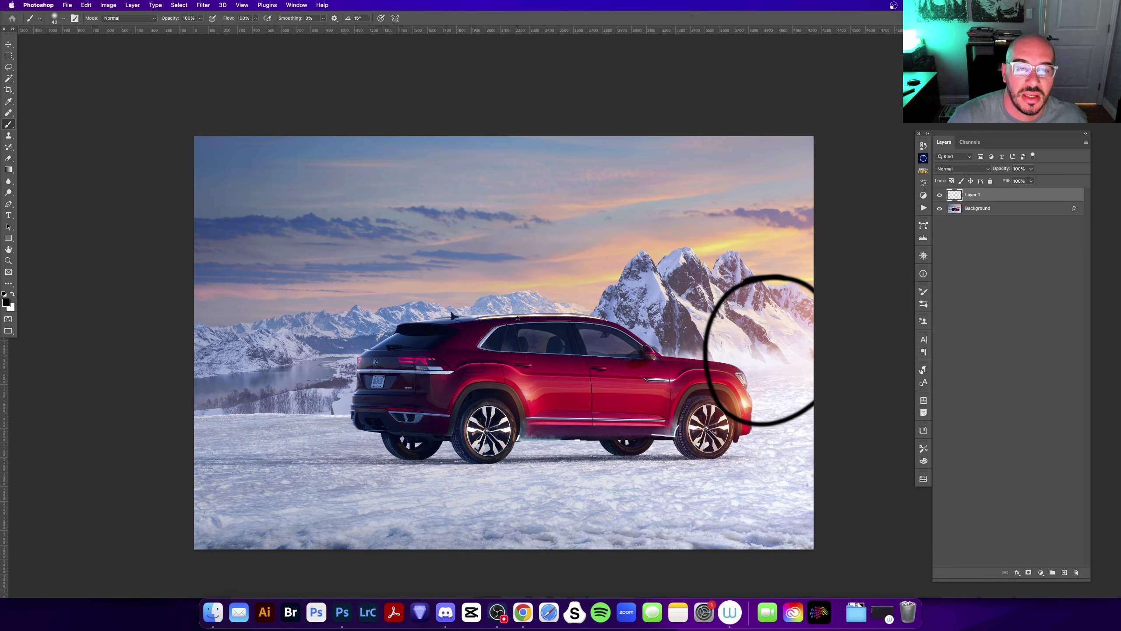
pyautogui.hotkey('ctrl', 'z')
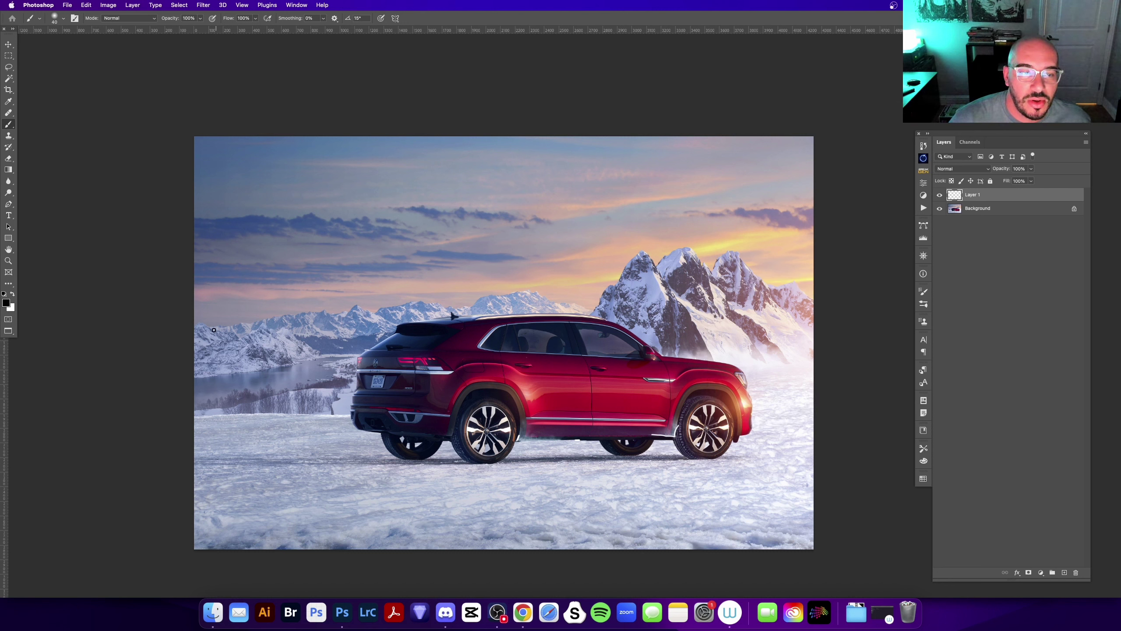
pyautogui.moveTo(210, 338)
pyautogui.mouseDown()
pyautogui.moveTo(265, 314)
pyautogui.moveTo(539, 297)
pyautogui.mouseUp()
pyautogui.hotkey('ctrl', 'z')
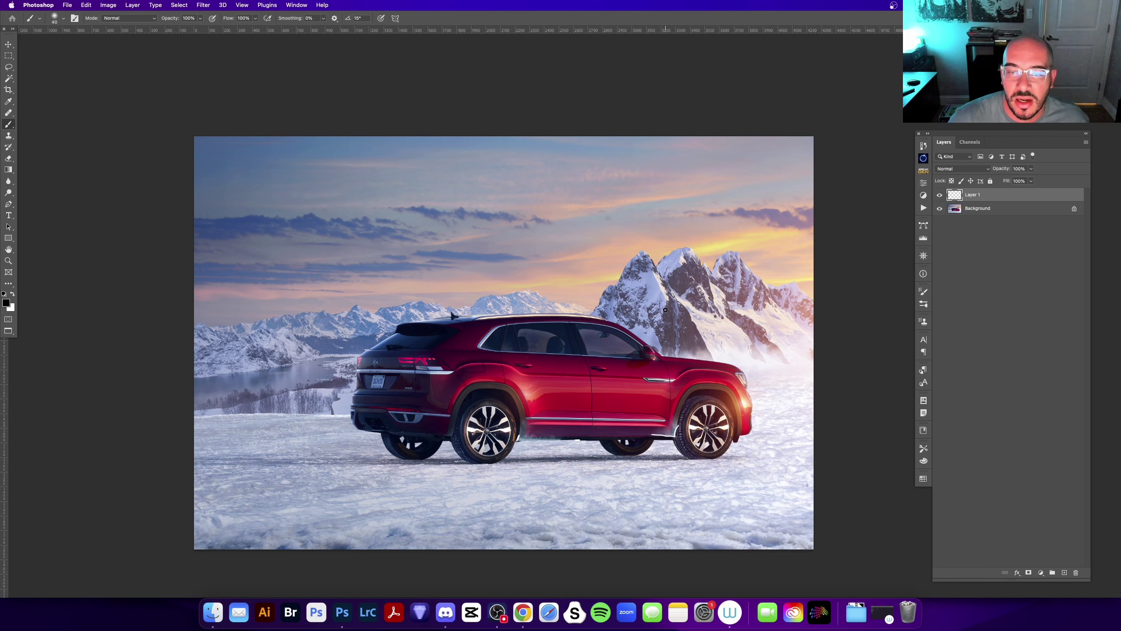
pyautogui.press('super+z')
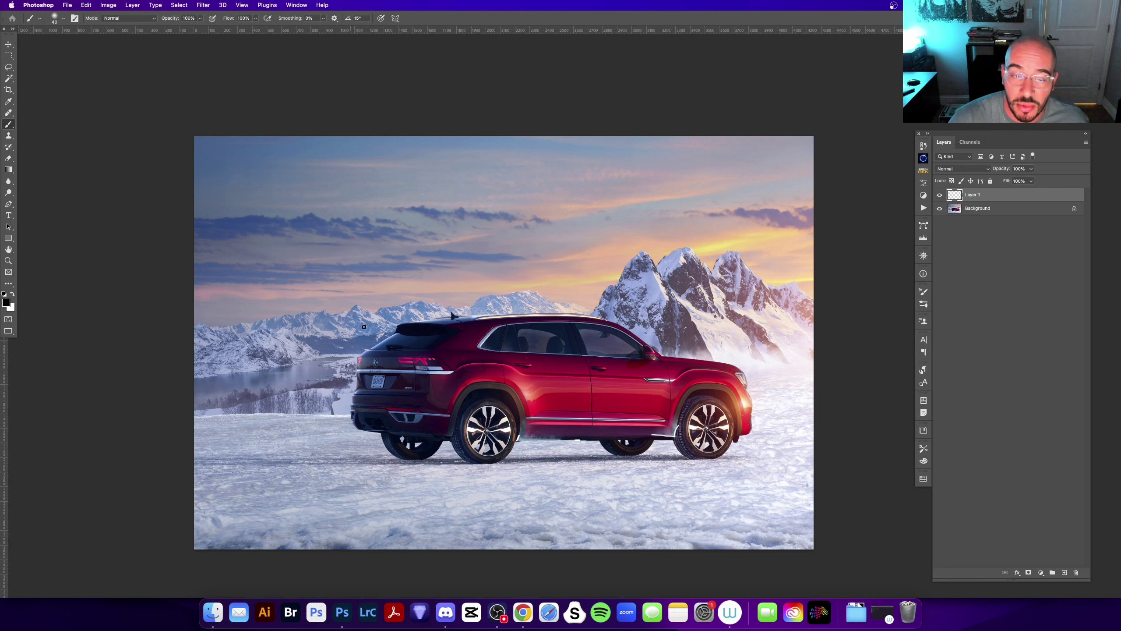
pyautogui.hscroll(-2, 257, 382)
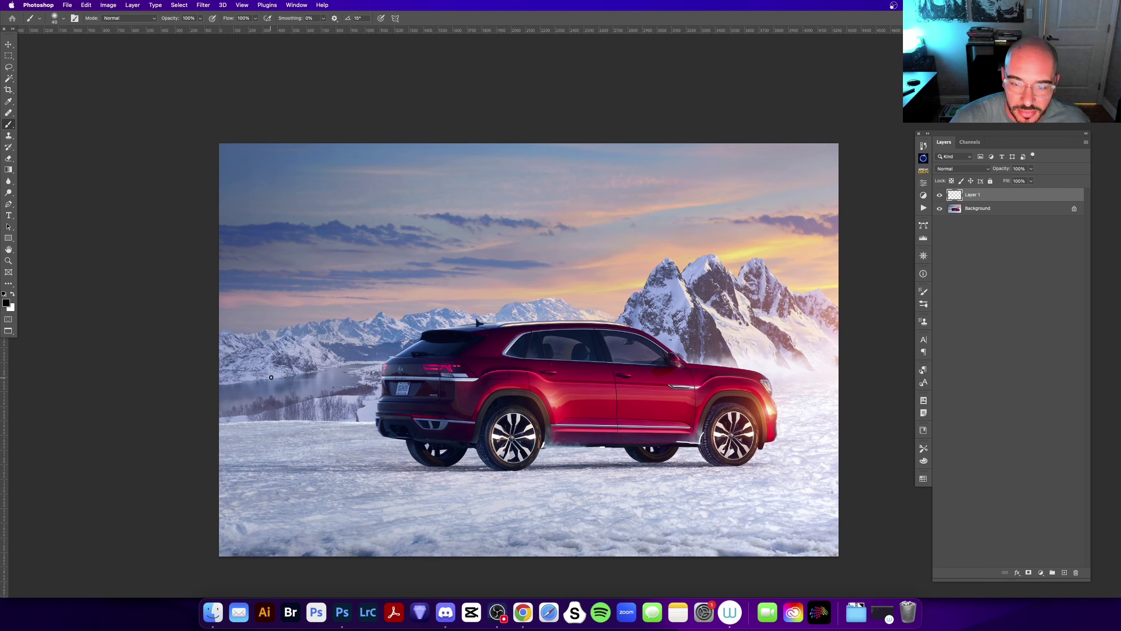
pyautogui.hscroll(2, 271, 377)
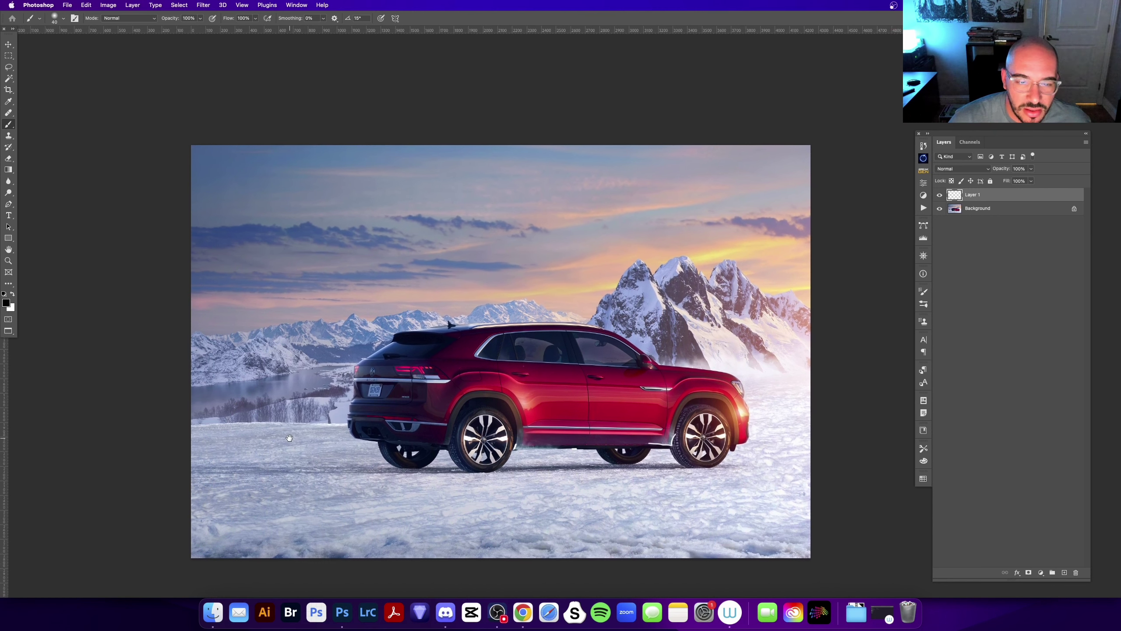
pyautogui.scroll(-2, 286, 430)
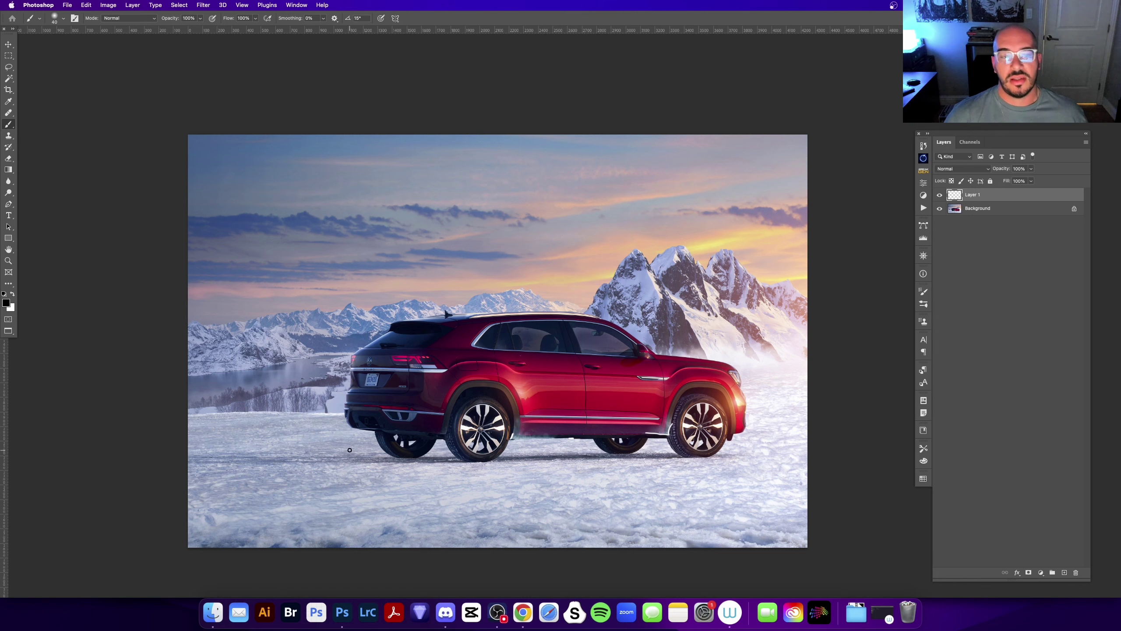
pyautogui.press('v')
pyautogui.scroll(1, 289, 383)
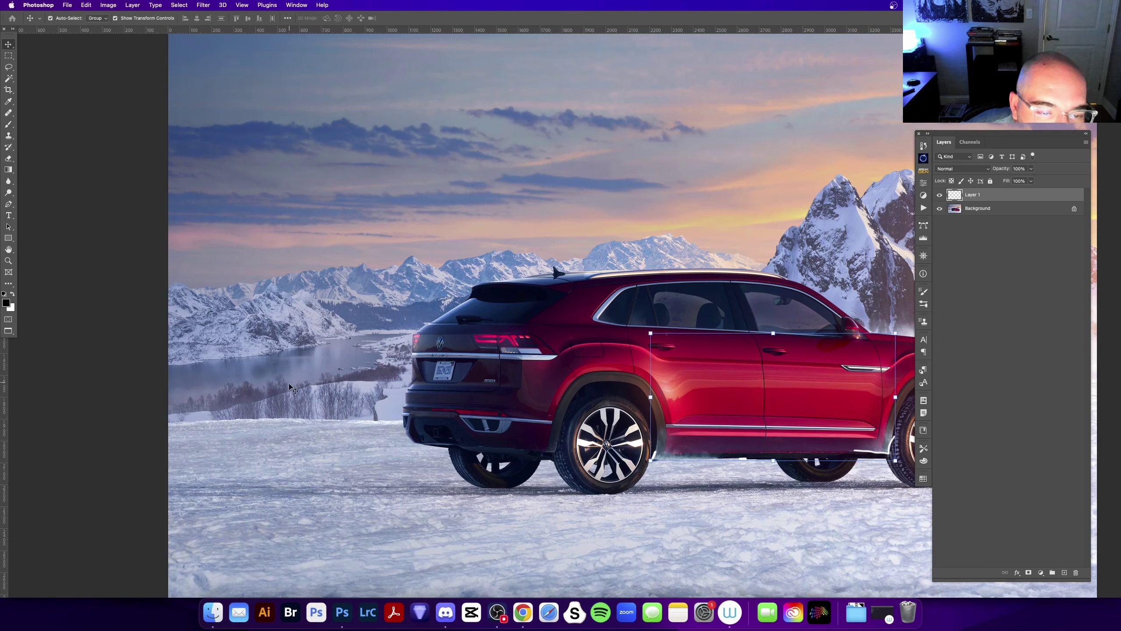
pyautogui.scroll(2, 234, 402)
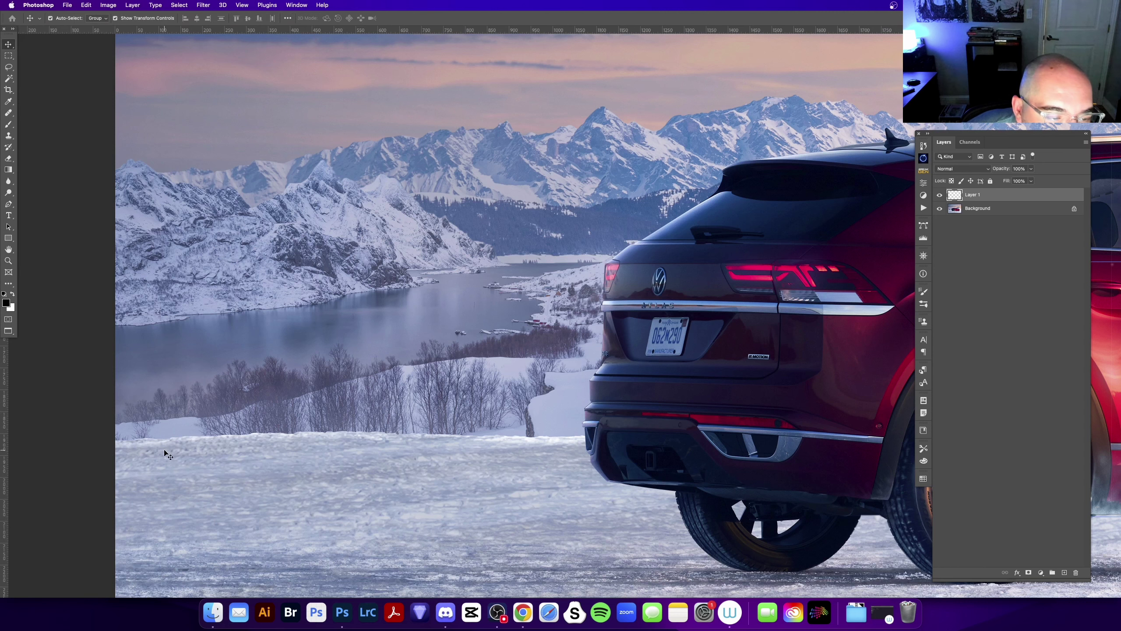
pyautogui.press('p')
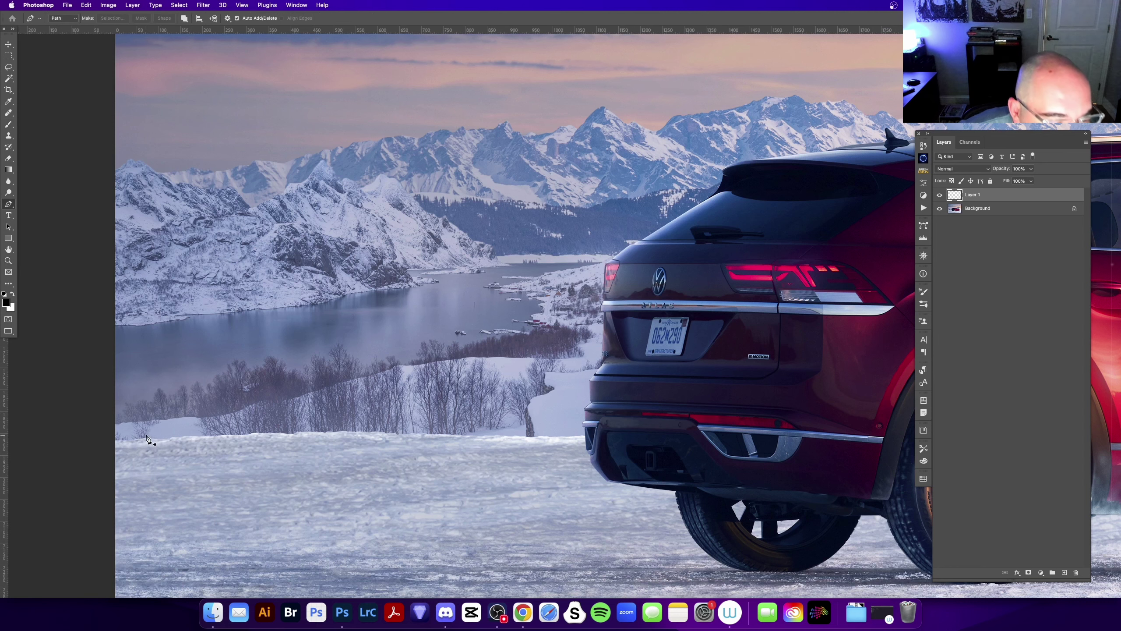
pyautogui.hscroll(-2, 353, 435)
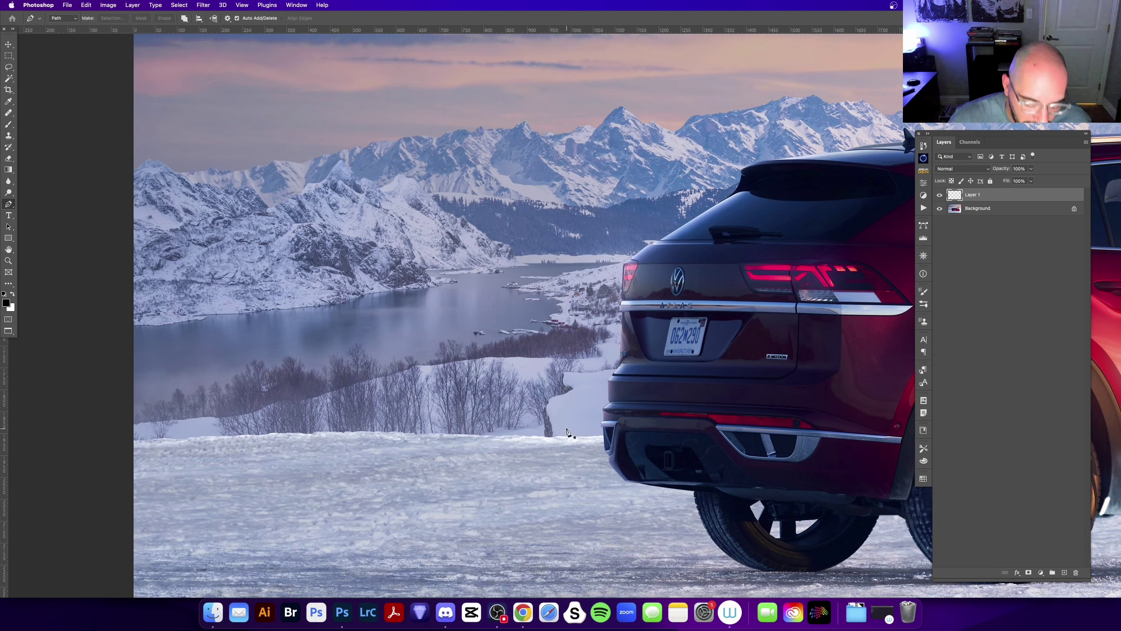
pyautogui.scroll(-2, 484, 395)
pyautogui.press('b')
pyautogui.hscroll(3, 442, 354)
pyautogui.scroll(-1, 441, 354)
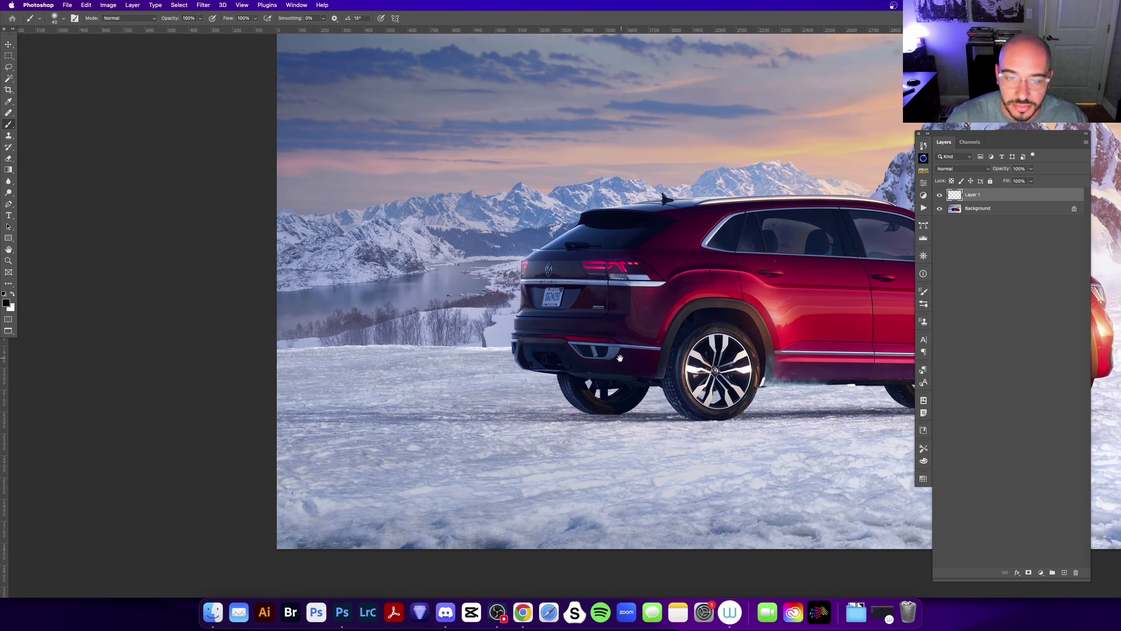
pyautogui.moveTo(344, 342); pyautogui.dragTo(338, 549)
pyautogui.moveTo(818, 535); pyautogui.dragTo(529, 474)
pyautogui.press(']')
pyautogui.moveTo(51, 281)
pyautogui.mouseDown()
pyautogui.moveTo(227, 472)
pyautogui.moveTo(150, 480)
pyautogui.mouseUp()
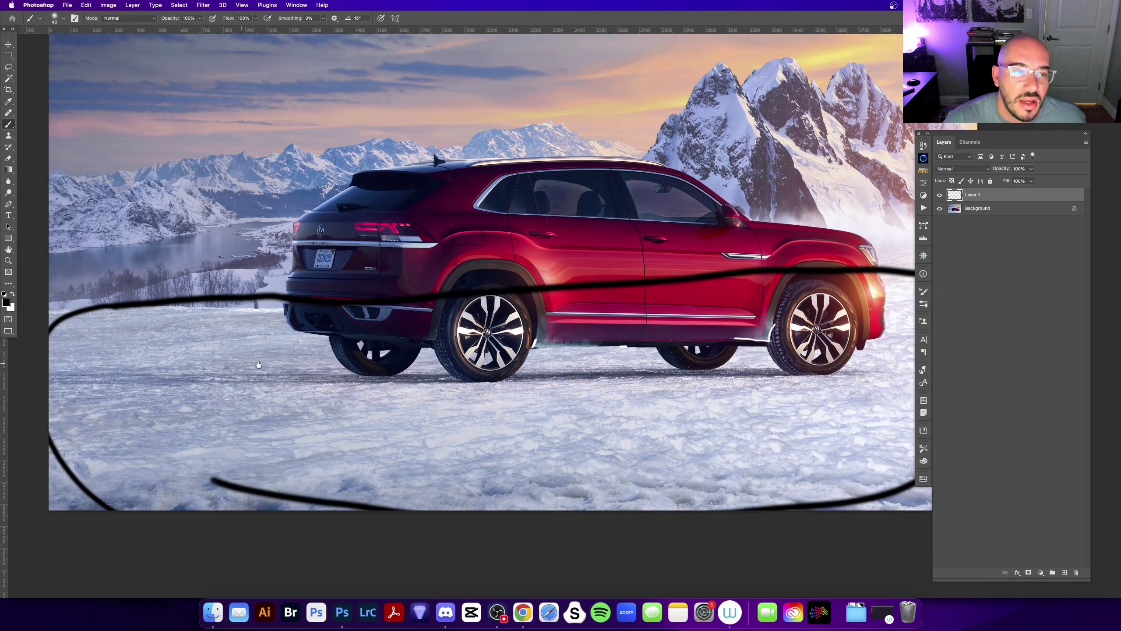
pyautogui.moveTo(166, 318); pyautogui.dragTo(455, 365)
pyautogui.hotkey('ctrl', 'z')
pyautogui.press('z')
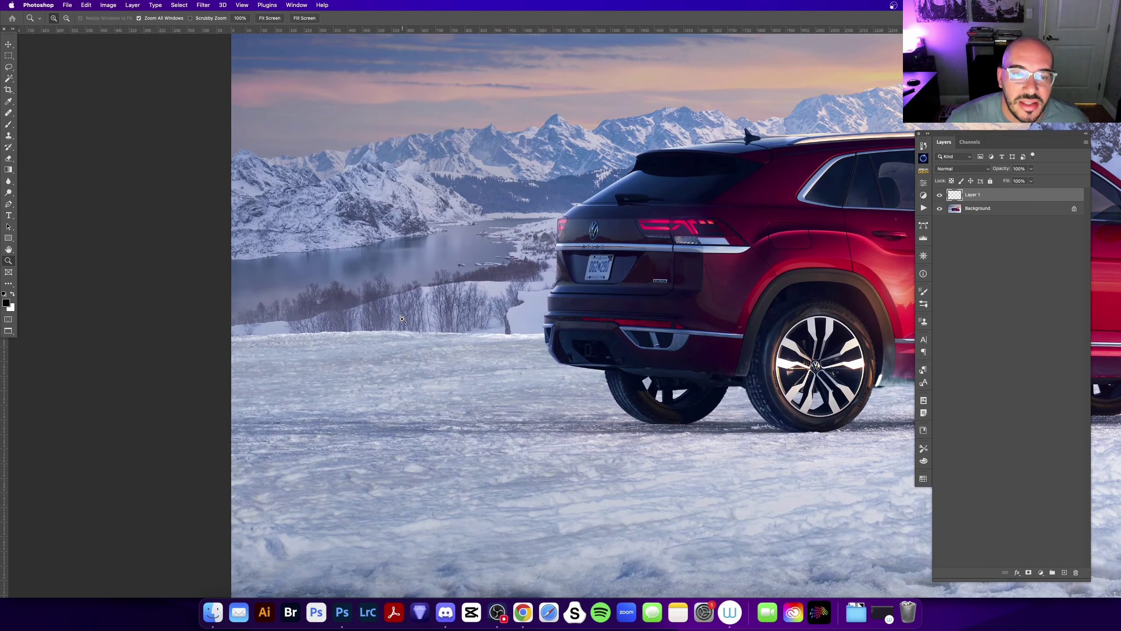
pyautogui.click(394, 331)
pyautogui.moveTo(407, 341)
pyautogui.mouseDown()
pyautogui.moveTo(418, 355)
pyautogui.moveTo(531, 341)
pyautogui.mouseUp()
pyautogui.press('b')
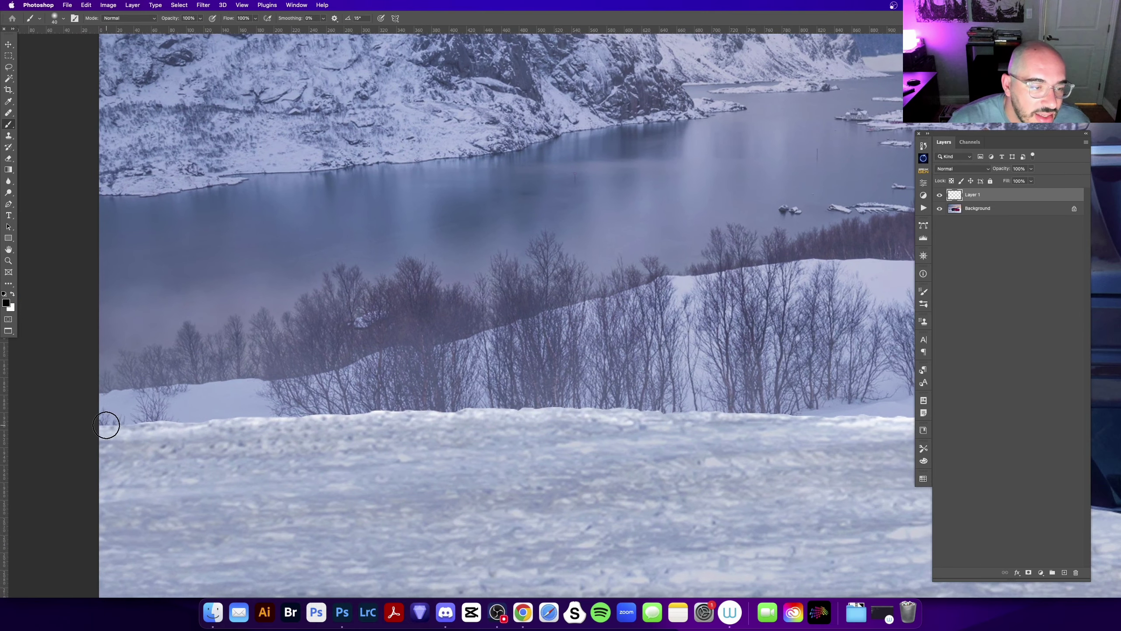
pyautogui.moveTo(295, 424); pyautogui.dragTo(629, 408)
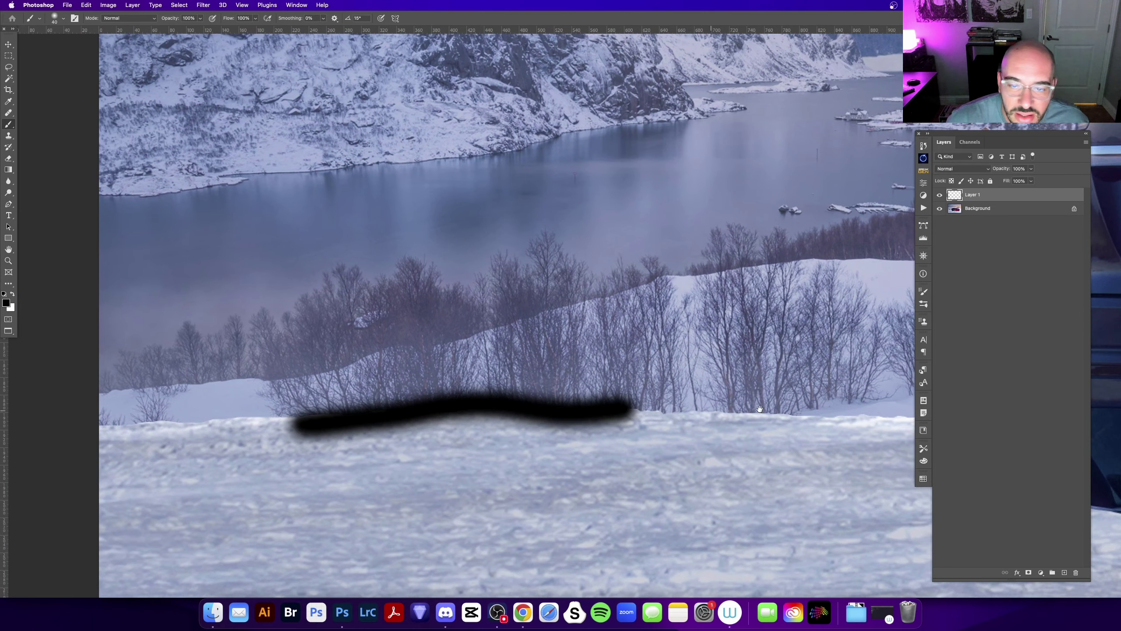
pyautogui.moveTo(759, 409)
pyautogui.mouseDown()
pyautogui.moveTo(451, 368)
pyautogui.moveTo(491, 371)
pyautogui.mouseUp()
pyautogui.hotkey('ctrl', 'z')
pyautogui.press('z')
pyautogui.click(615, 341)
pyautogui.scroll(-3, 453, 358)
pyautogui.scroll(-3, 452, 357)
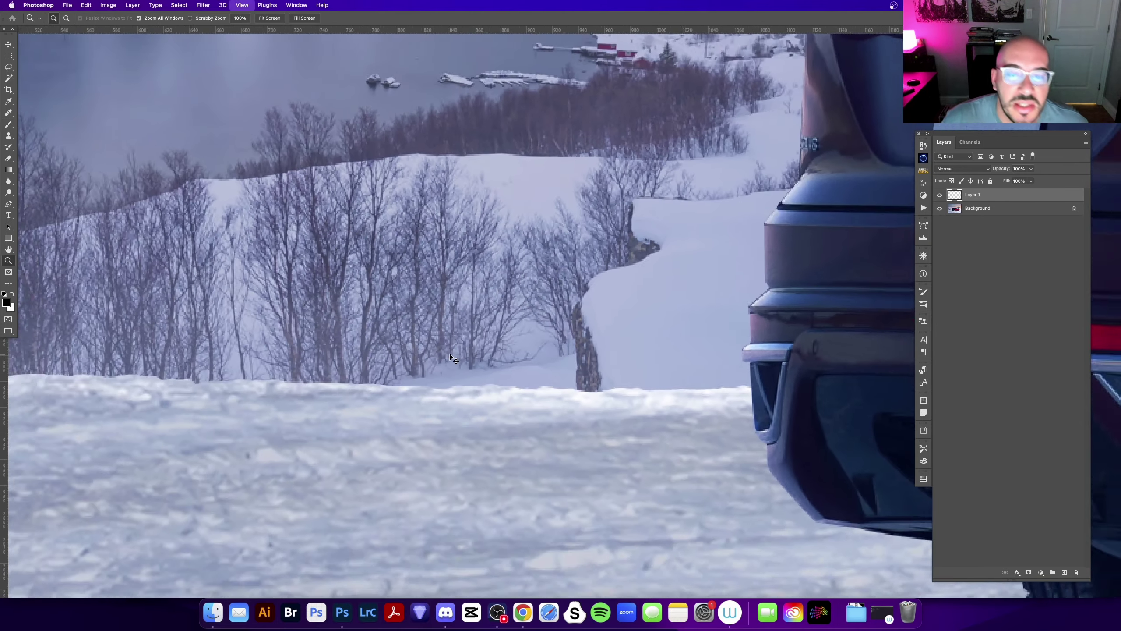
pyautogui.scroll(-3, 451, 356)
pyautogui.scroll(-2, 450, 354)
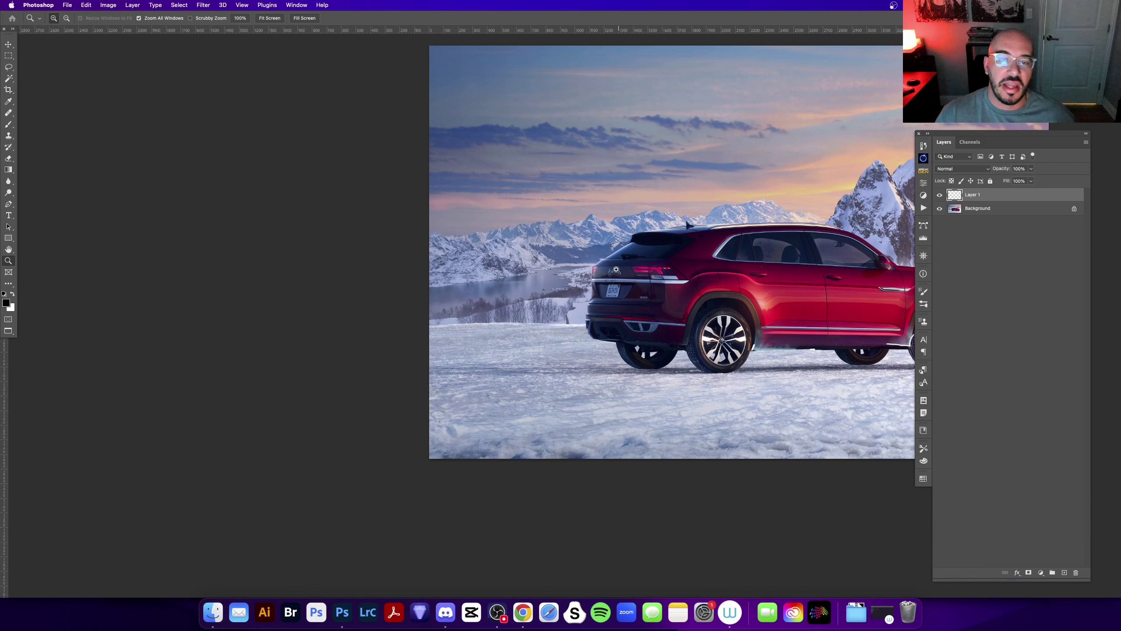
# - Try a small black loop and two vertical black marks on the snow, undoing each
pyautogui.moveTo(617, 270)
pyautogui.mouseDown()
pyautogui.moveTo(512, 246)
pyautogui.moveTo(499, 260)
pyautogui.mouseUp()
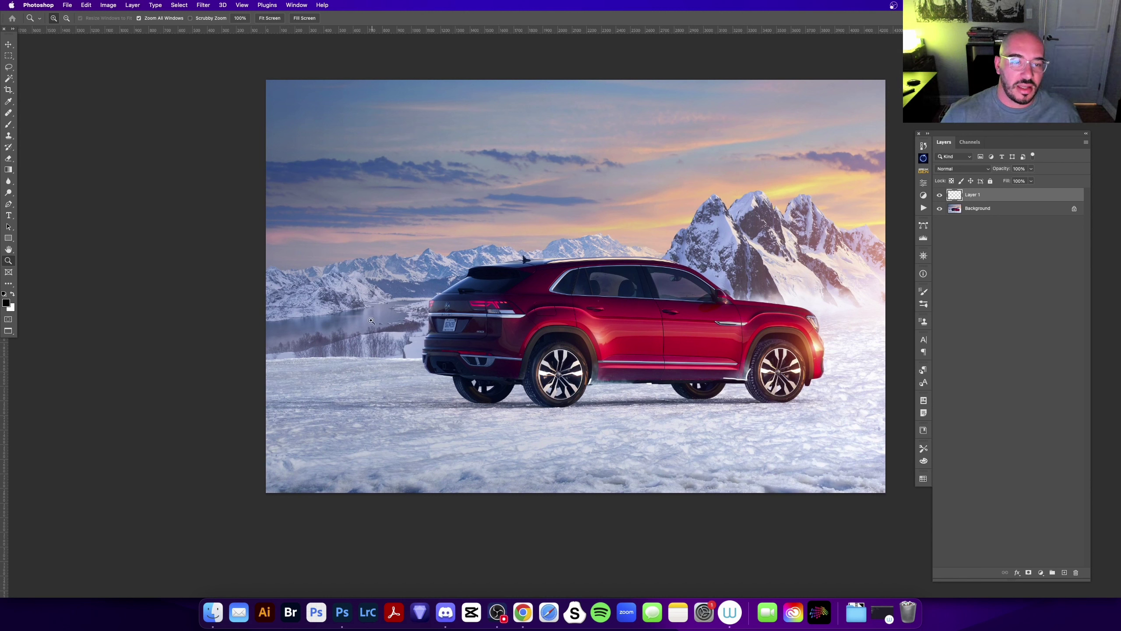
pyautogui.press('b')
pyautogui.moveTo(321, 354); pyautogui.dragTo(398, 323)
pyautogui.hotkey('ctrl', 'z')
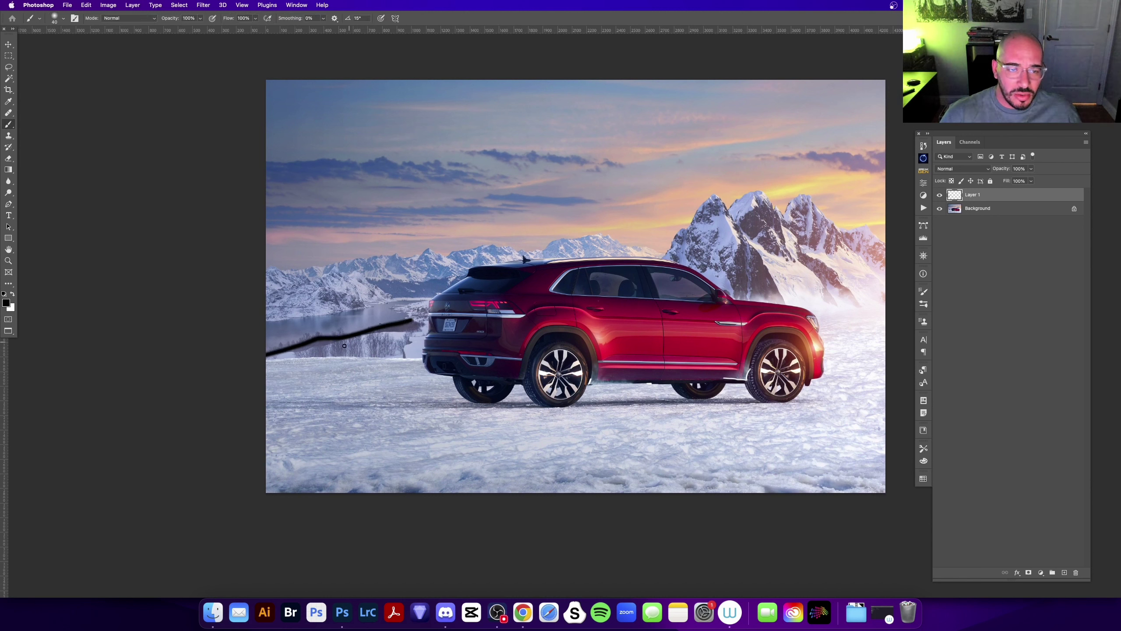
pyautogui.hotkey('ctrl', 'z')
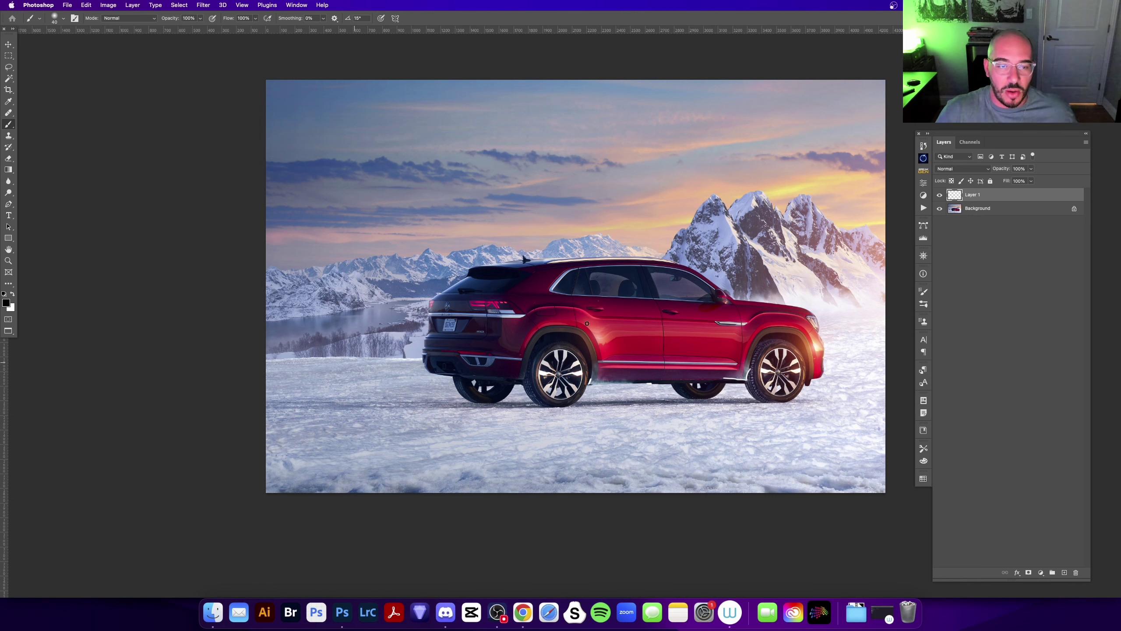
pyautogui.moveTo(294, 487); pyautogui.dragTo(294, 350)
pyautogui.moveTo(351, 488); pyautogui.dragTo(351, 388)
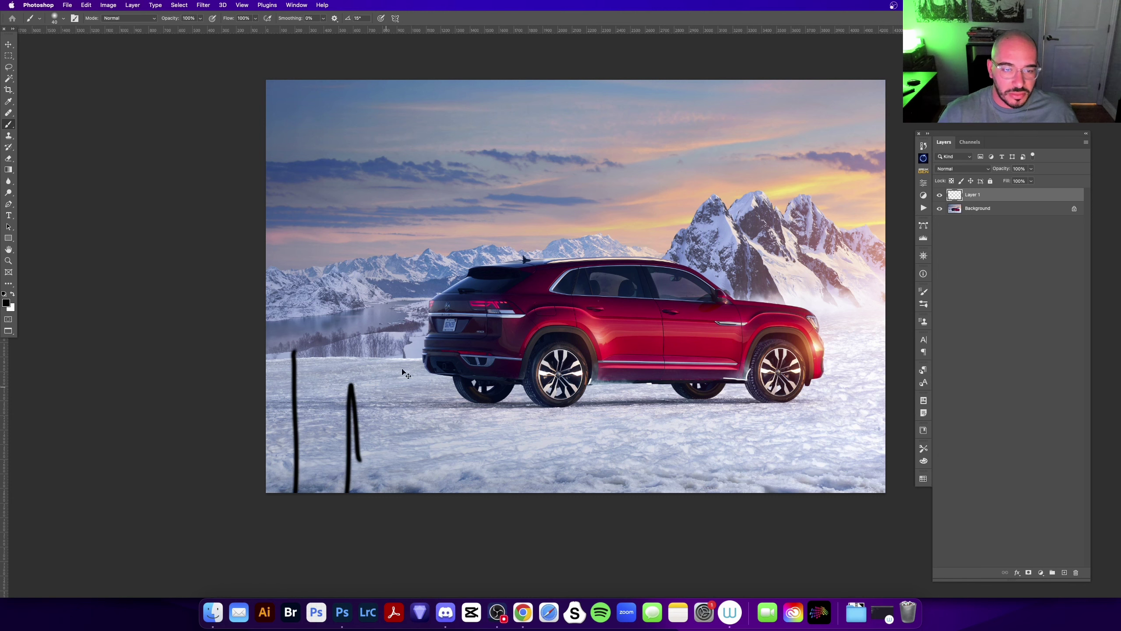
pyautogui.hotkey('ctrl', 'z')
pyautogui.hotkey('ctrl', 'z')
# - Zoom in on the trees behind the car and paint a black loop around the tree line
pyautogui.press('z')
pyautogui.click(375, 324)
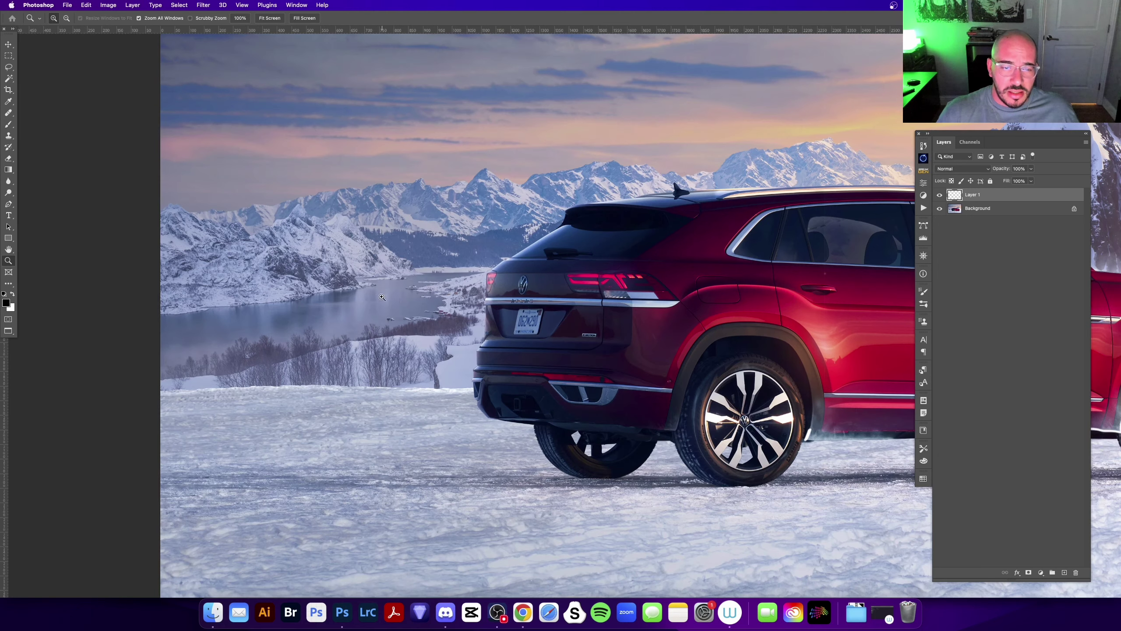
pyautogui.click(386, 345)
pyautogui.click(418, 391)
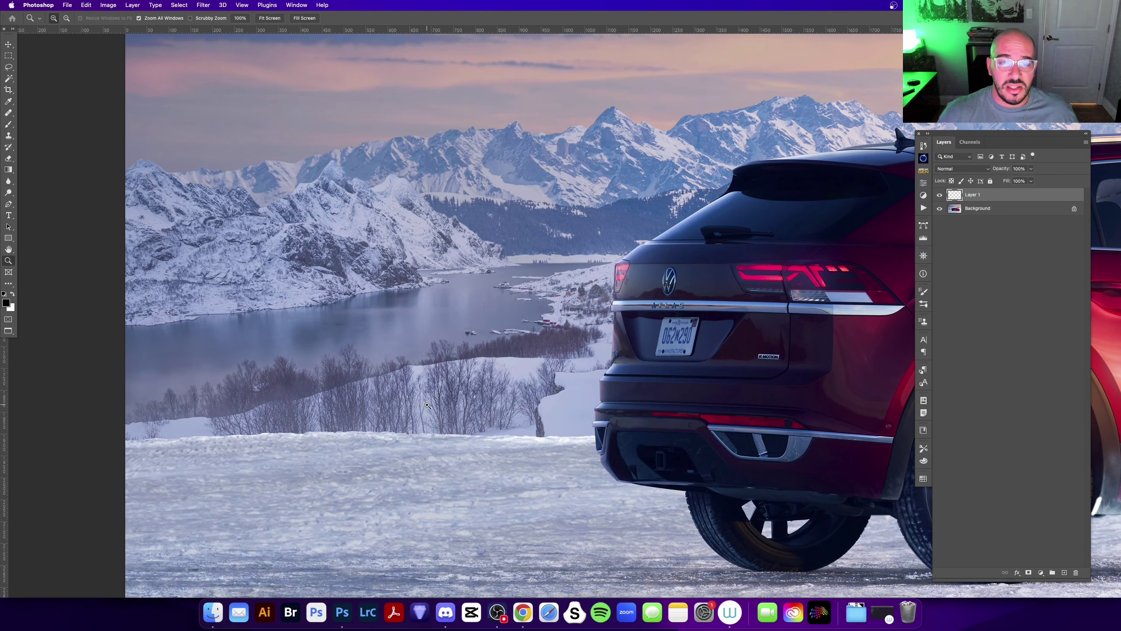
pyautogui.press('v')
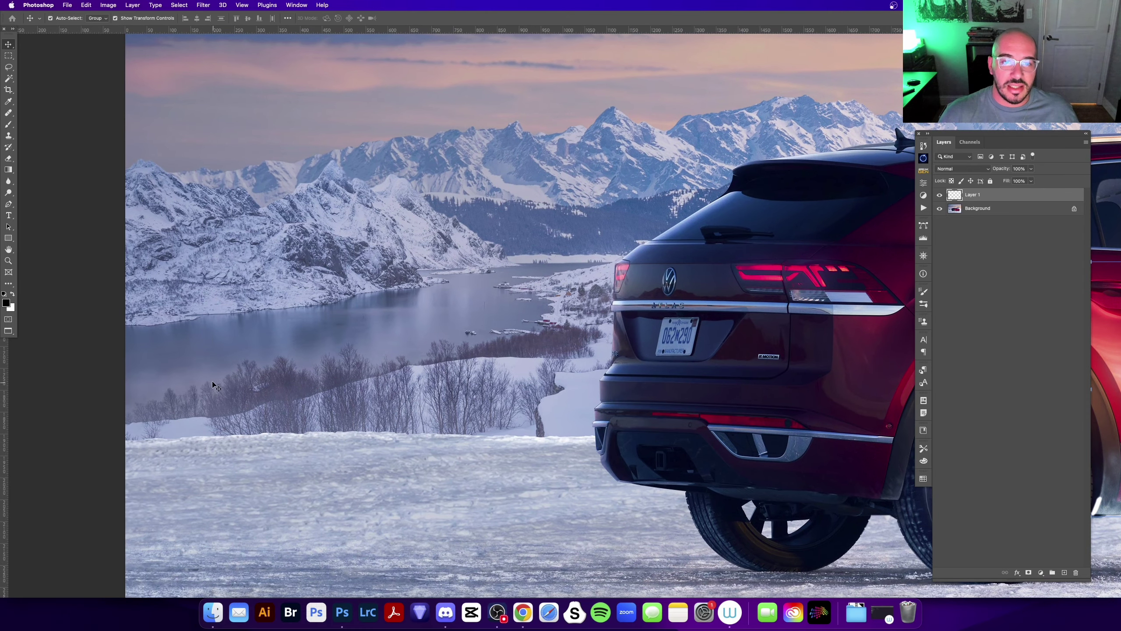
pyautogui.moveTo(224, 361)
pyautogui.mouseDown()
pyautogui.moveTo(199, 391)
pyautogui.moveTo(226, 428)
pyautogui.mouseUp()
pyautogui.press('z')
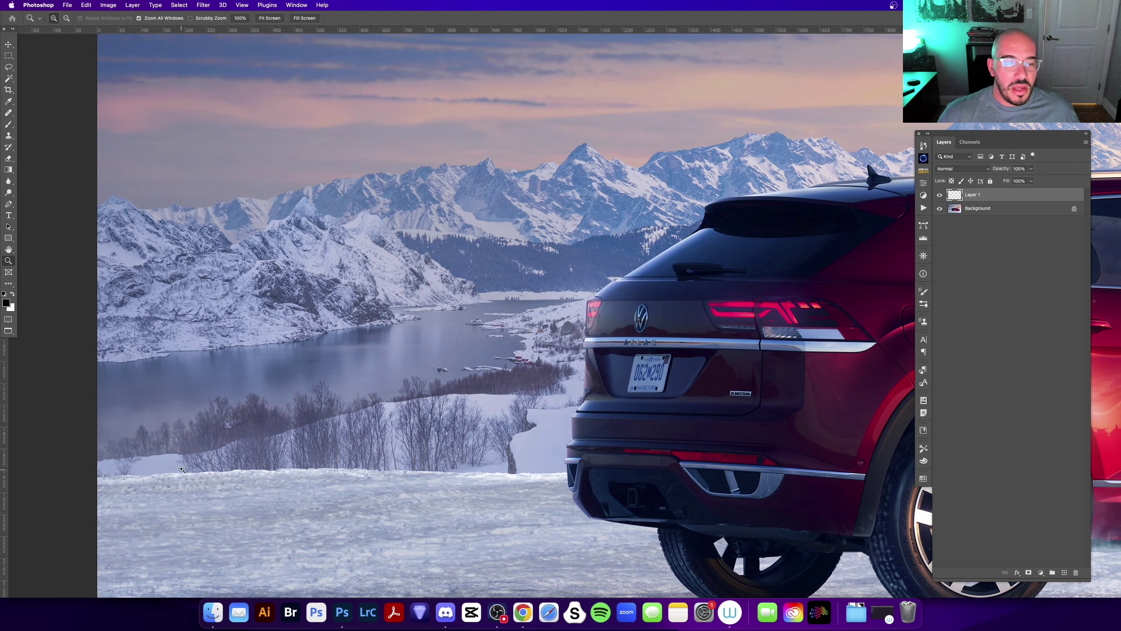
pyautogui.press('b')
pyautogui.moveTo(102, 422)
pyautogui.mouseDown()
pyautogui.moveTo(551, 527)
pyautogui.moveTo(102, 424)
pyautogui.mouseUp()
# - With a smaller brush, draw upward arrows below and above the tree-line loop
pyautogui.hscroll(-5, 534, 480)
pyautogui.scroll(-3, 534, 480)
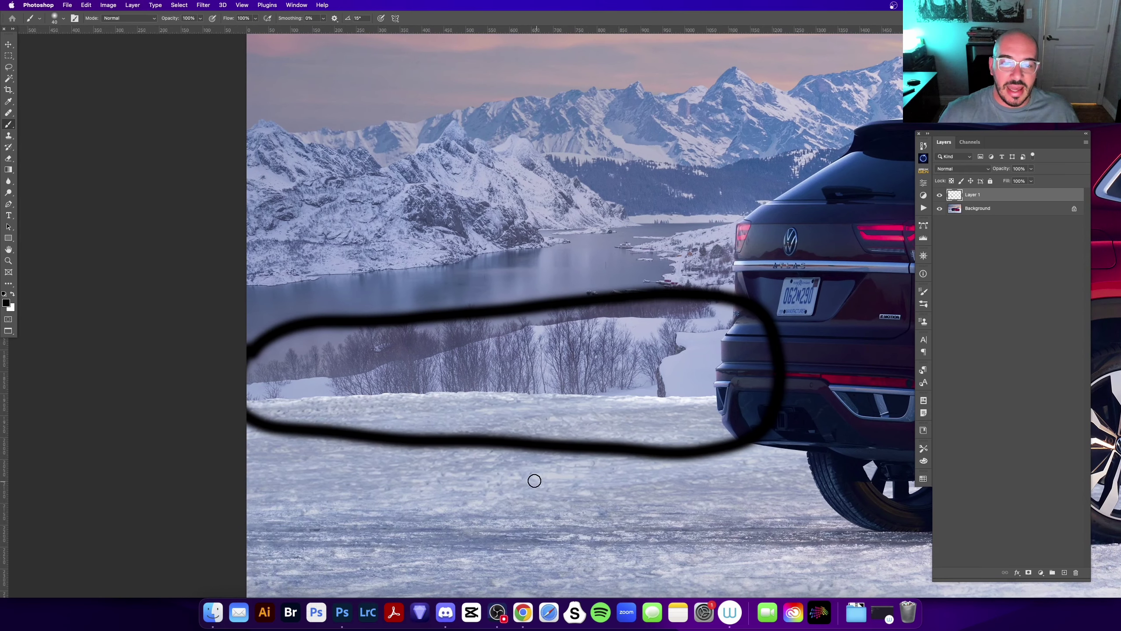
pyautogui.press('[')
pyautogui.moveTo(525, 572); pyautogui.dragTo(529, 478)
pyautogui.moveTo(498, 503); pyautogui.dragTo(545, 504)
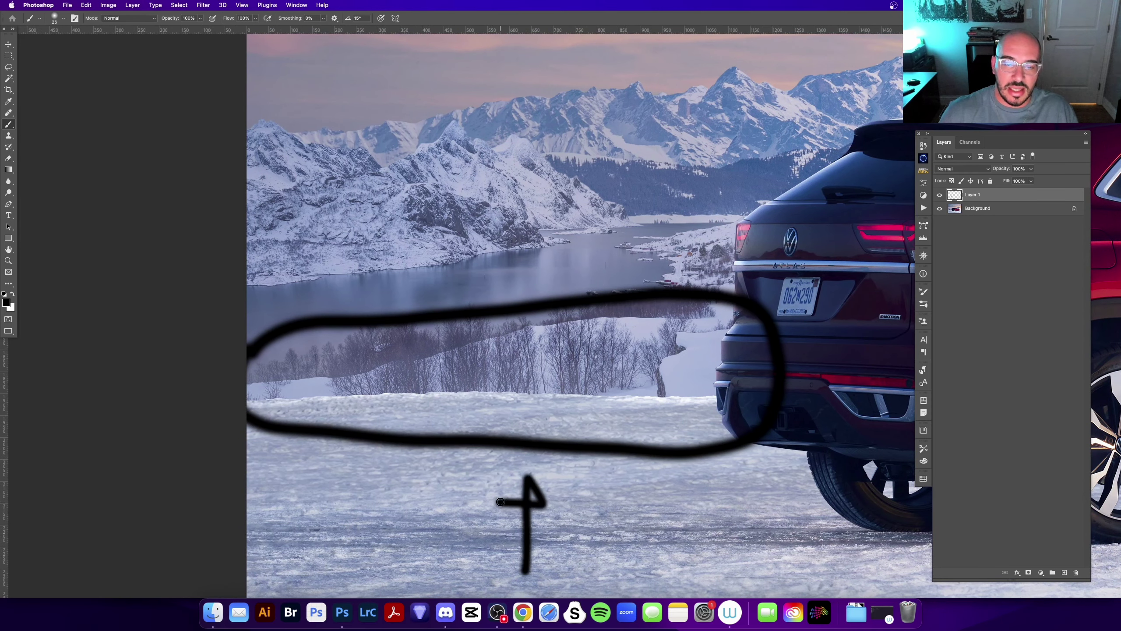
pyautogui.moveTo(530, 287)
pyautogui.mouseDown()
pyautogui.moveTo(528, 206)
pyautogui.moveTo(542, 244)
pyautogui.mouseUp()
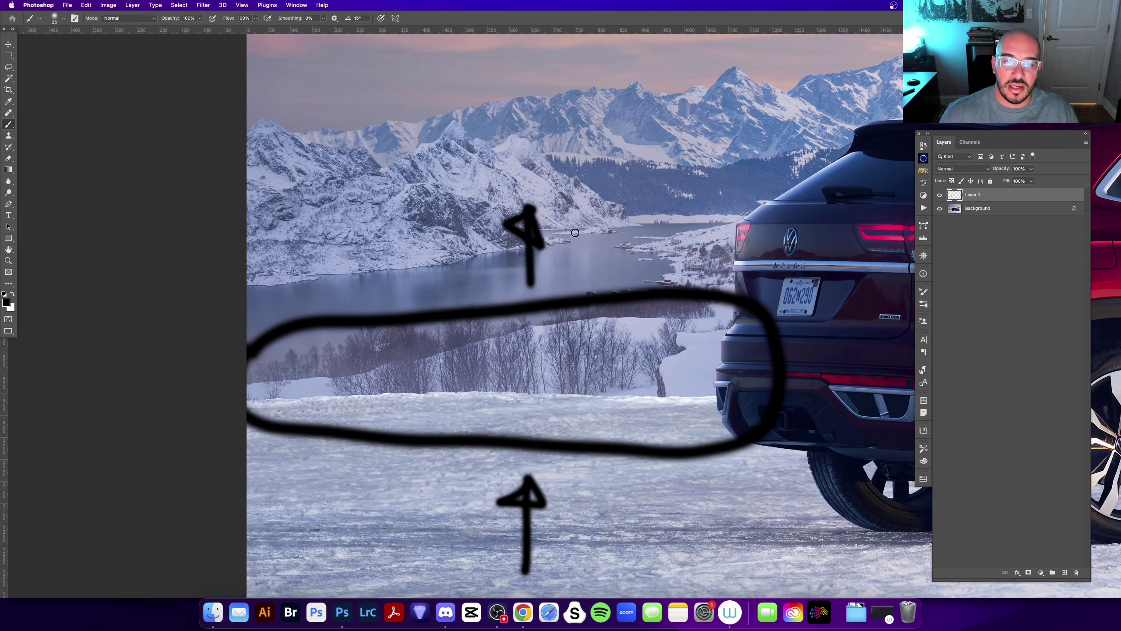
pyautogui.scroll(-5, 588, 269)
pyautogui.hscroll(3, 588, 269)
pyautogui.hscroll(2, 588, 269)
pyautogui.scroll(2, 588, 269)
# - Fit the whole image in the window and bring up the Save As dialog
pyautogui.press('z')
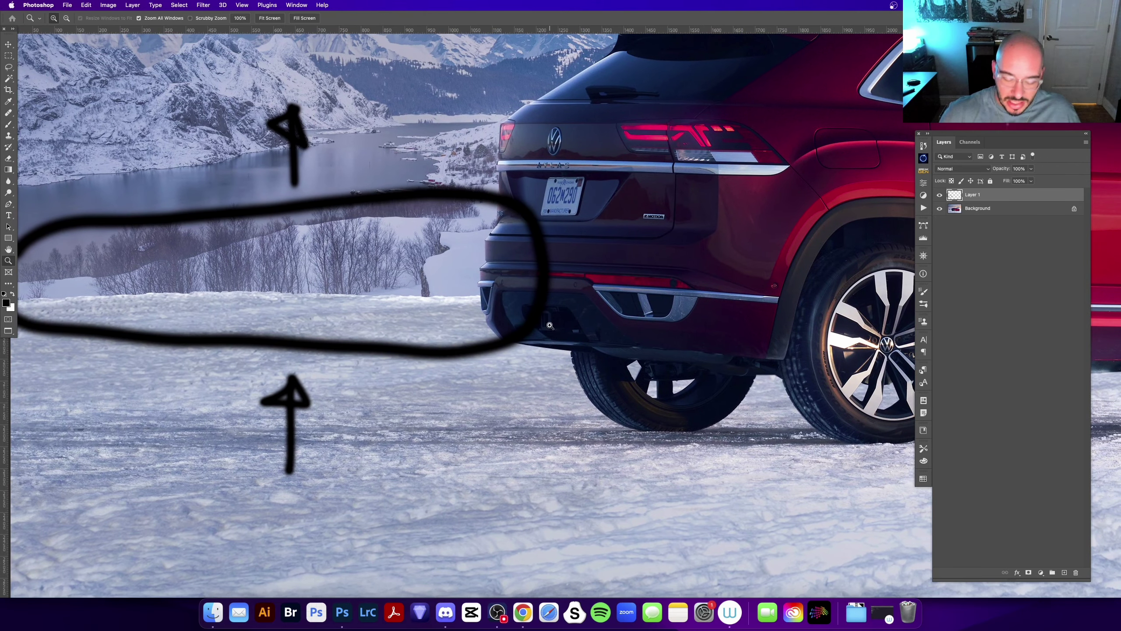
pyautogui.hotkey('ctrl', '0')
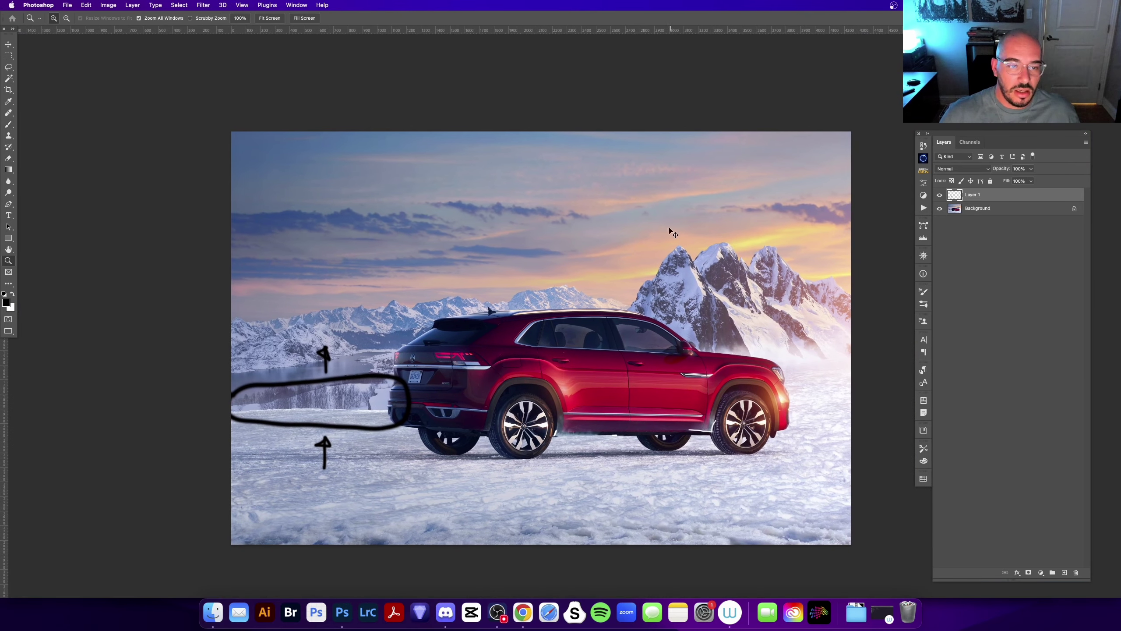
pyautogui.hotkey('ctrl', 'shift', 's')
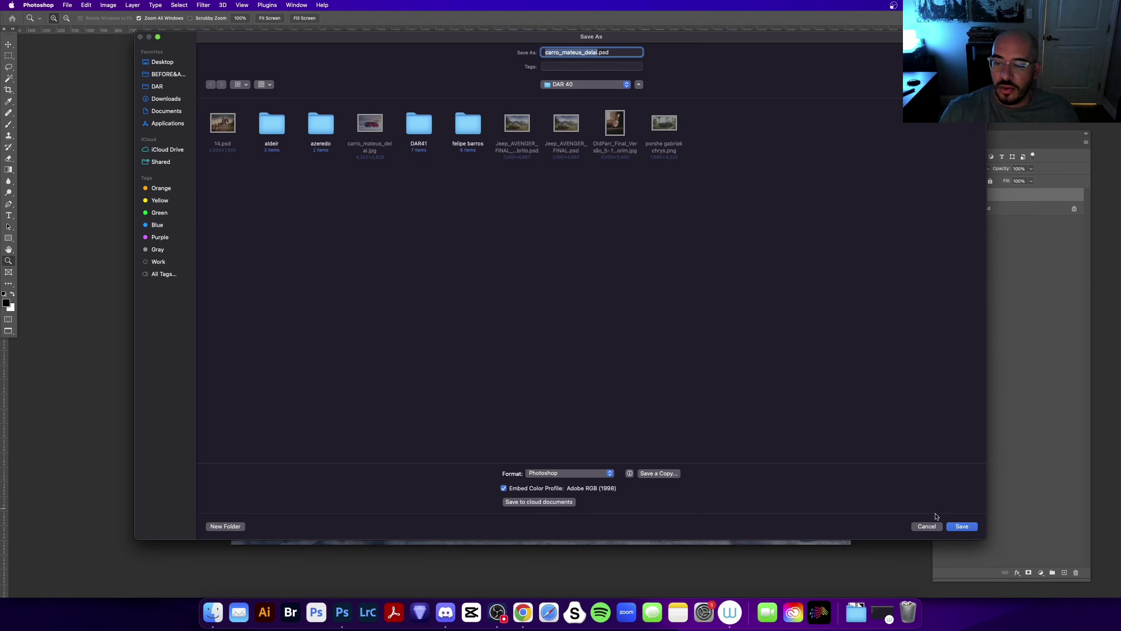
# - Cancel Save As and hide Layer 1 so the black loop and arrows disappear
pyautogui.click(926, 526)
pyautogui.click(353, 402)
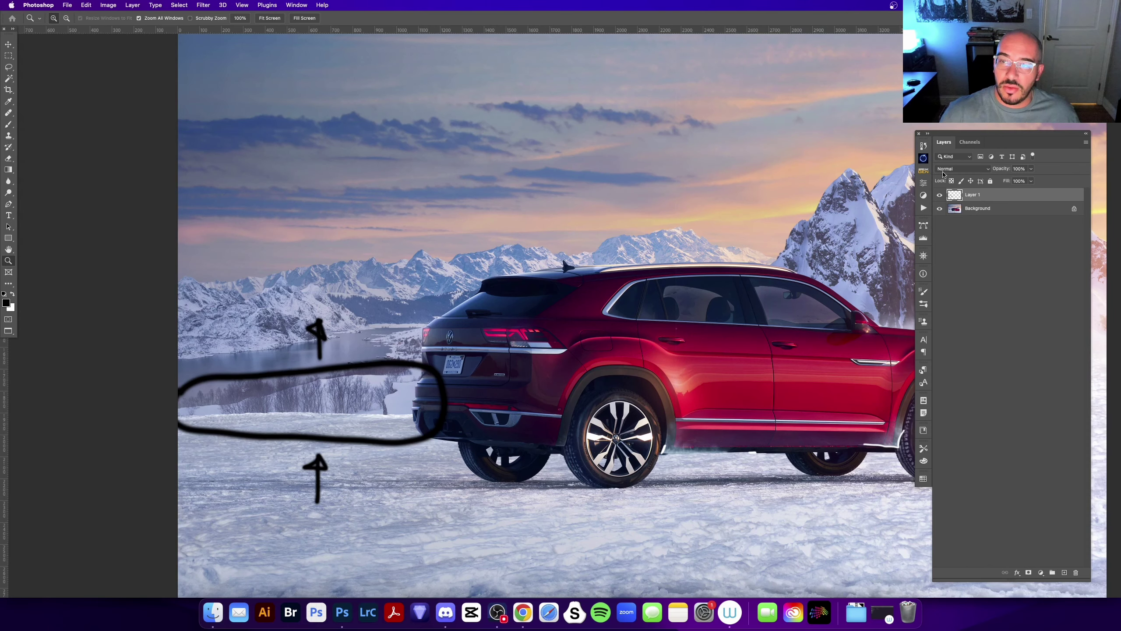
pyautogui.click(939, 195)
pyautogui.hscroll(-3, 298, 424)
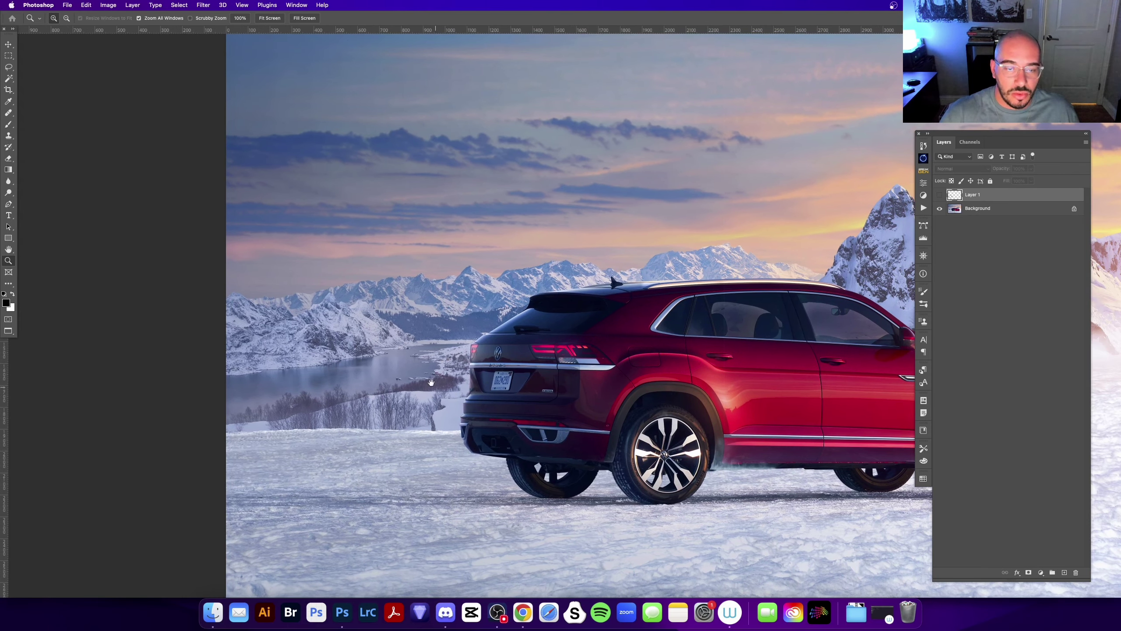
pyautogui.scroll(2, 431, 382)
pyautogui.scroll(4, 431, 383)
pyautogui.press('b')
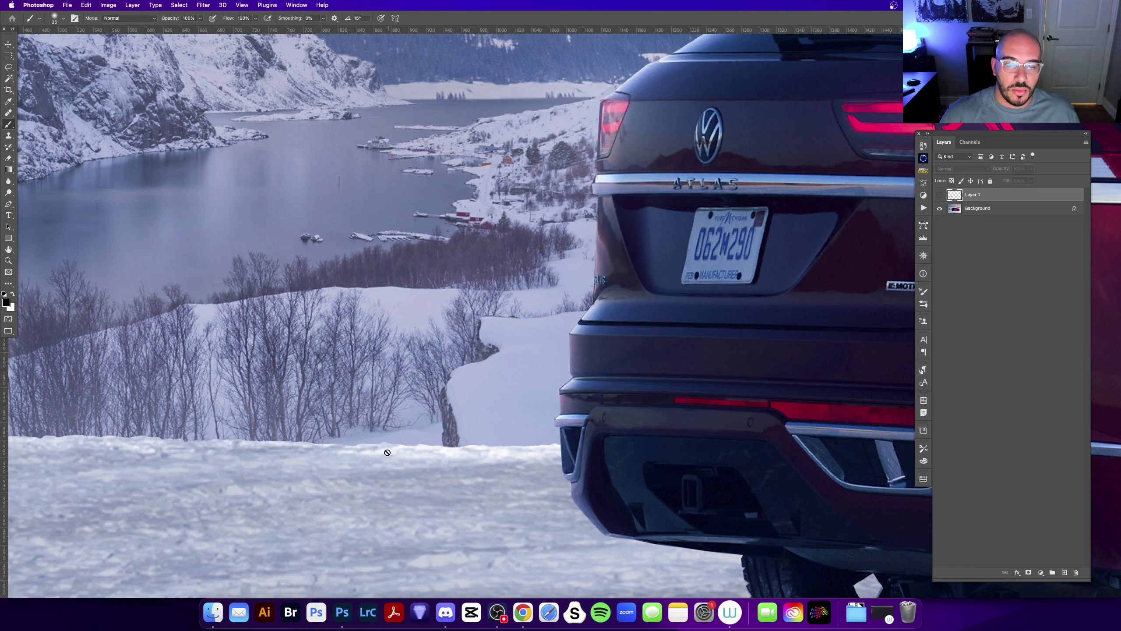
pyautogui.hscroll(-3, 532, 436)
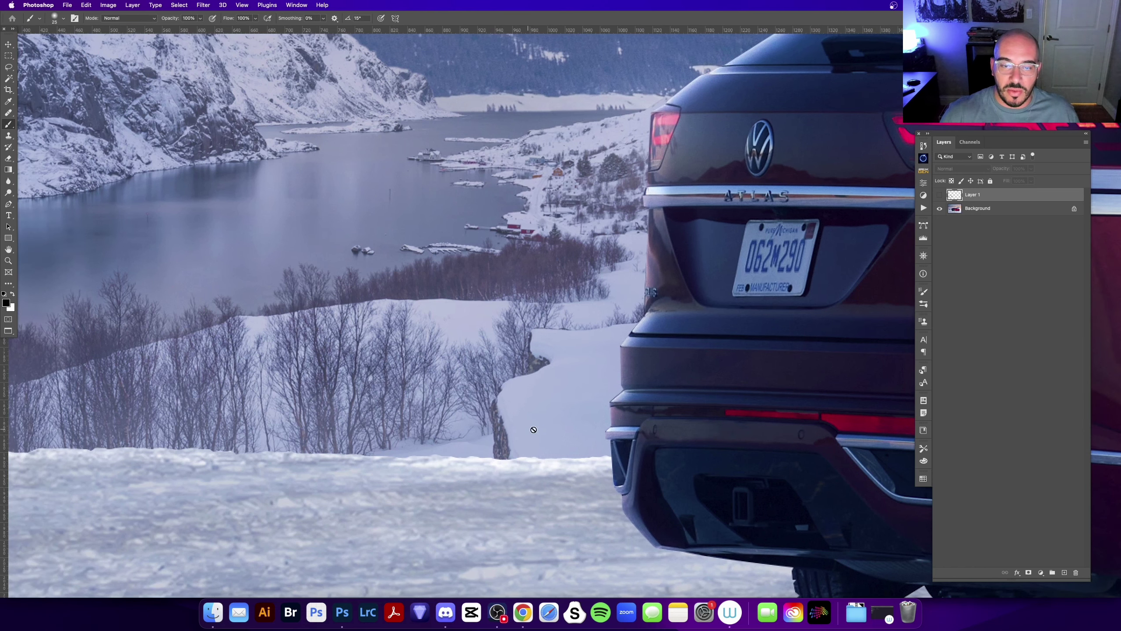
pyautogui.hscroll(-10, 530, 395)
pyautogui.scroll(2, 530, 395)
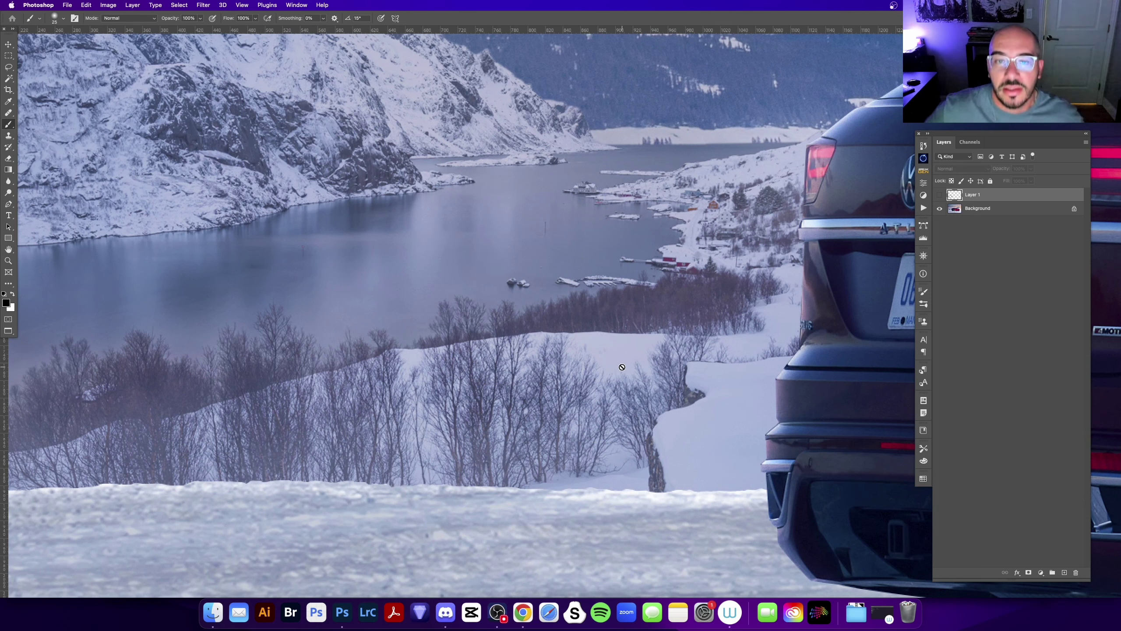
pyautogui.scroll(-5, 622, 366)
pyautogui.scroll(-2, 622, 367)
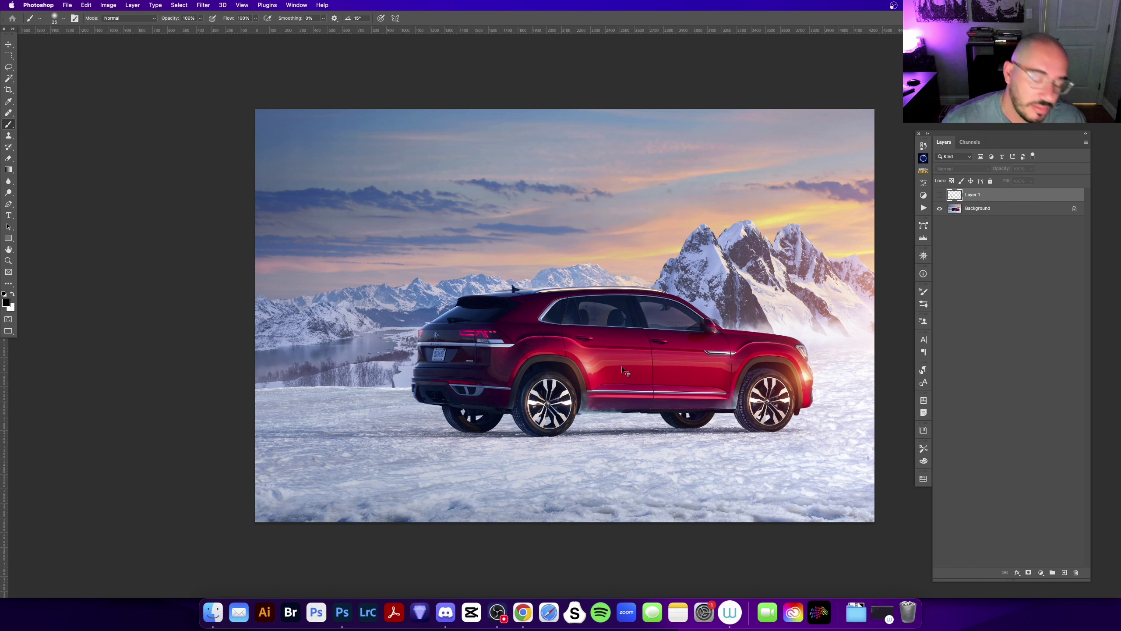
# - Leave full screen, close the snowy car document, and show the Melatonina photo at 100%
pyautogui.press('f')
pyautogui.press('f')
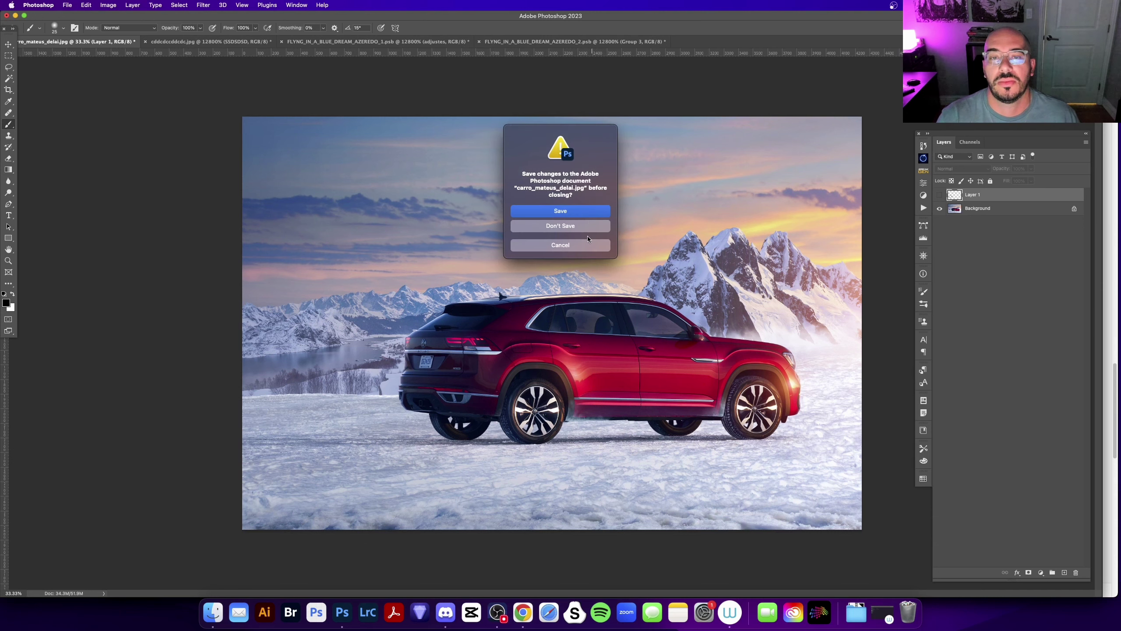
pyautogui.click(585, 225)
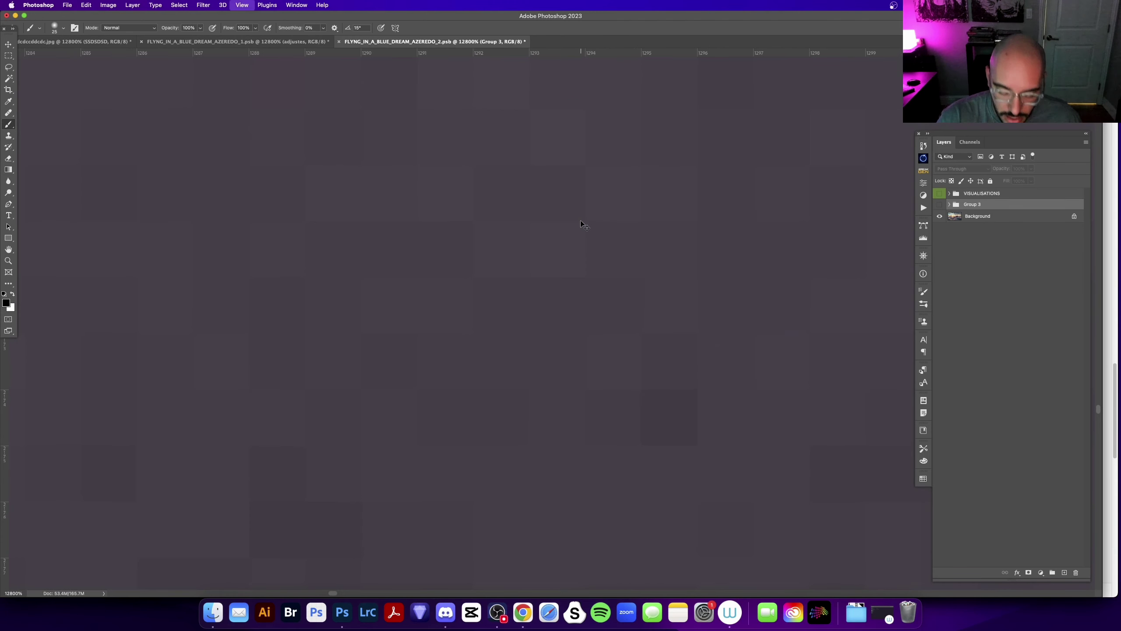
pyautogui.press('super+0')
pyautogui.hotkey('ctrl', 'Tab')
pyautogui.press('super+0')
pyautogui.hotkey('ctrl', 'Tab')
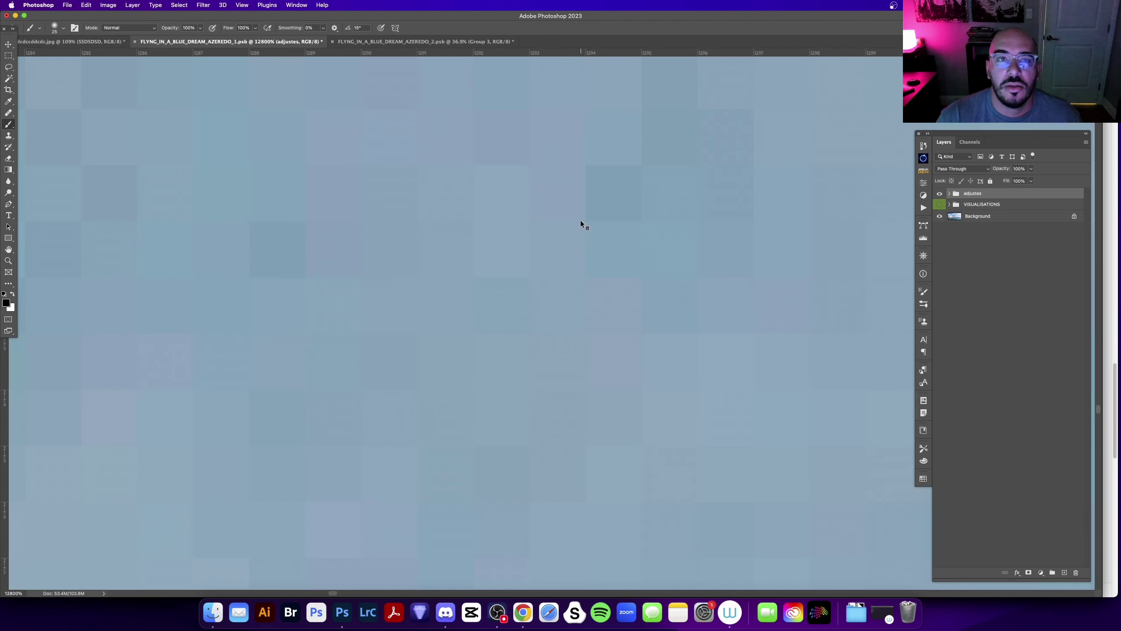
pyautogui.press('super+0')
pyautogui.hotkey('ctrl', 'Tab')
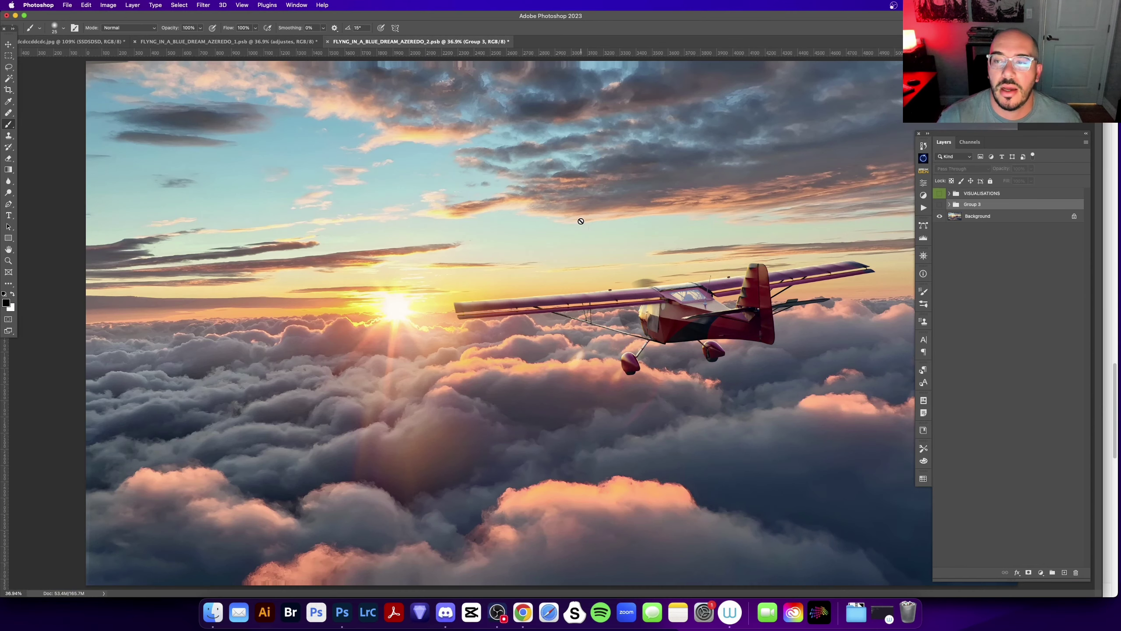
pyautogui.hotkey('ctrl', 'Tab')
pyautogui.press('super+1')
pyautogui.press('z')
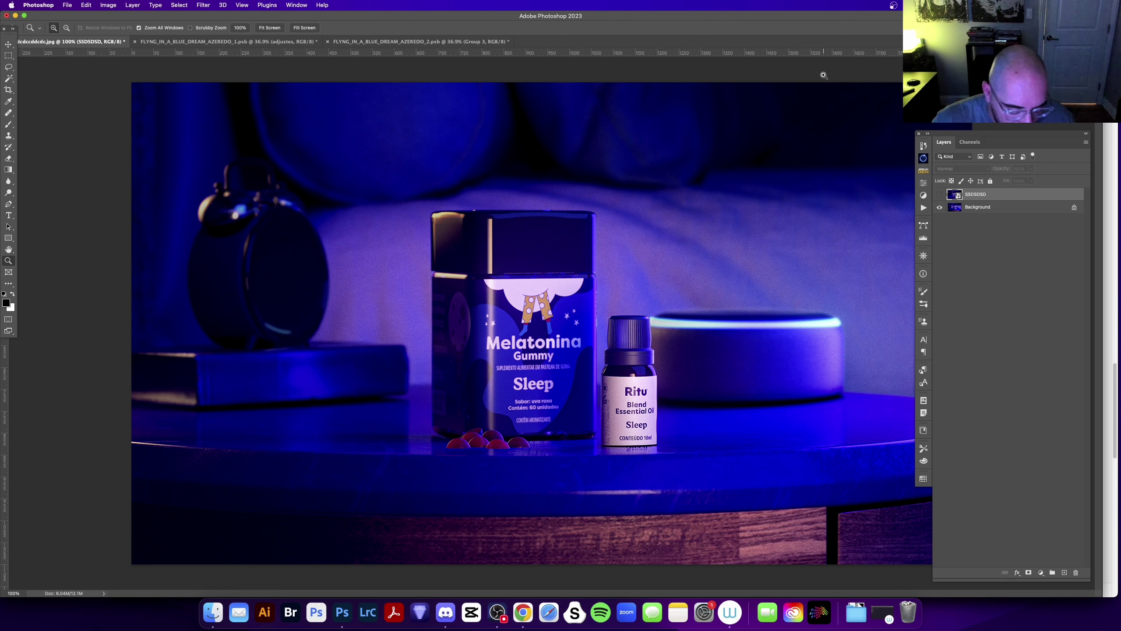
# - Show the SSDSDSD layer, then toggle it off and on while zoomed in on the jar
pyautogui.press('v')
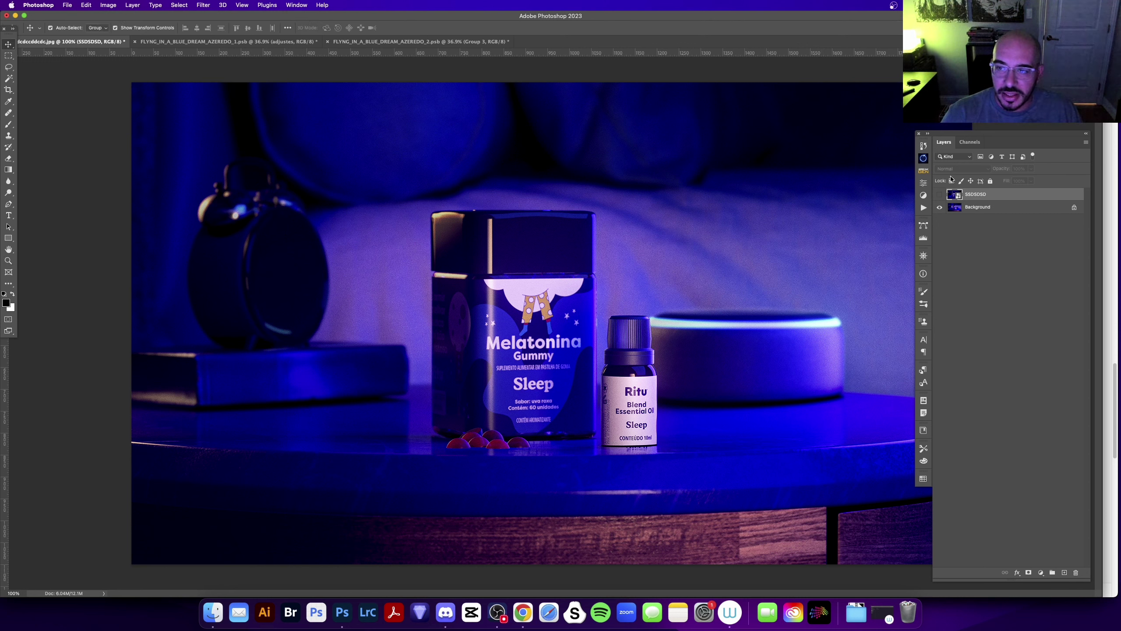
pyautogui.click(940, 196)
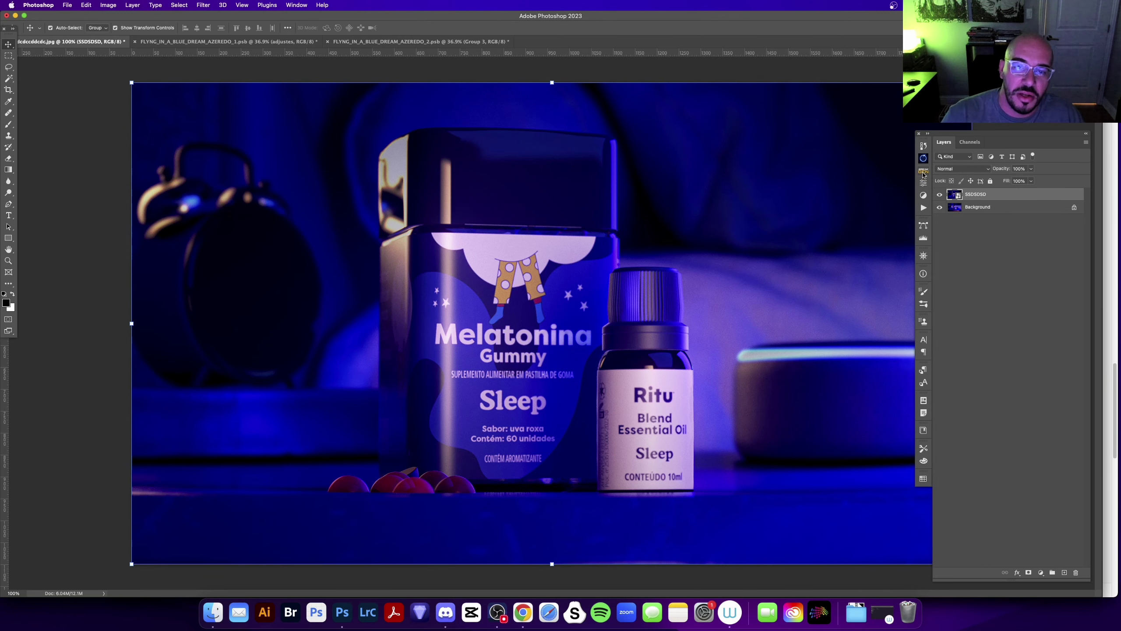
pyautogui.press('f')
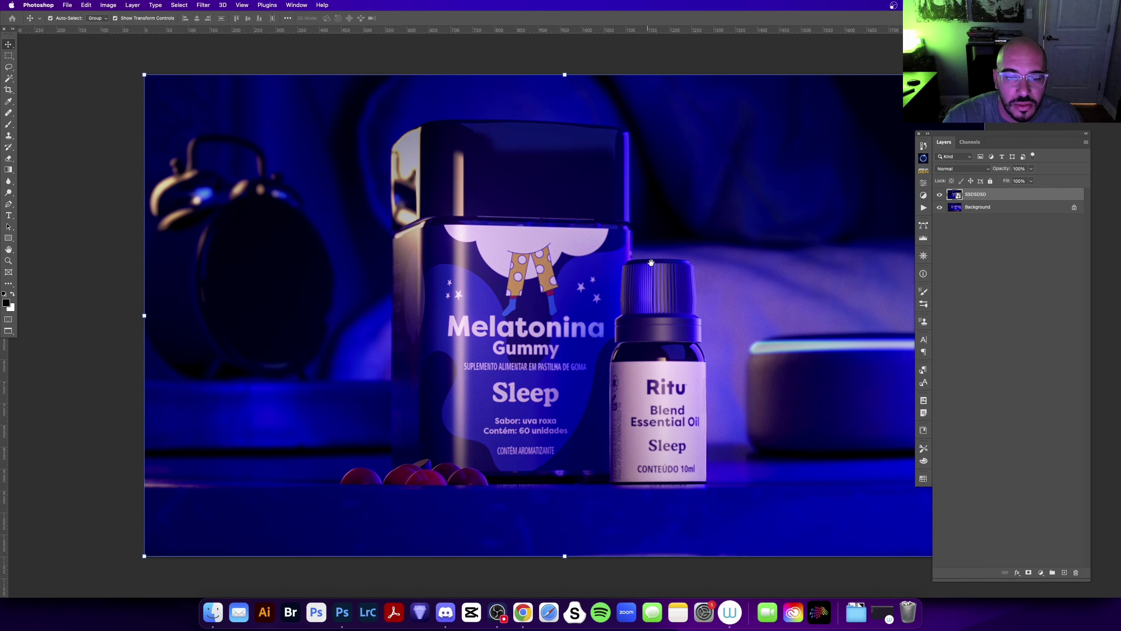
pyautogui.press('z')
pyautogui.scroll(1, 583, 326)
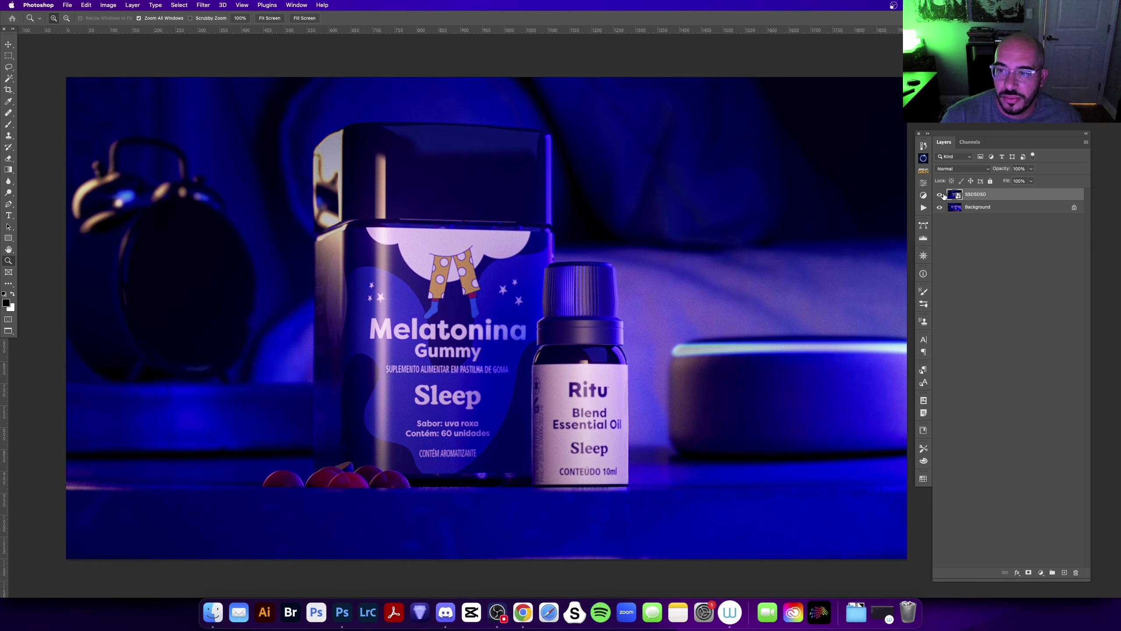
pyautogui.click(939, 195)
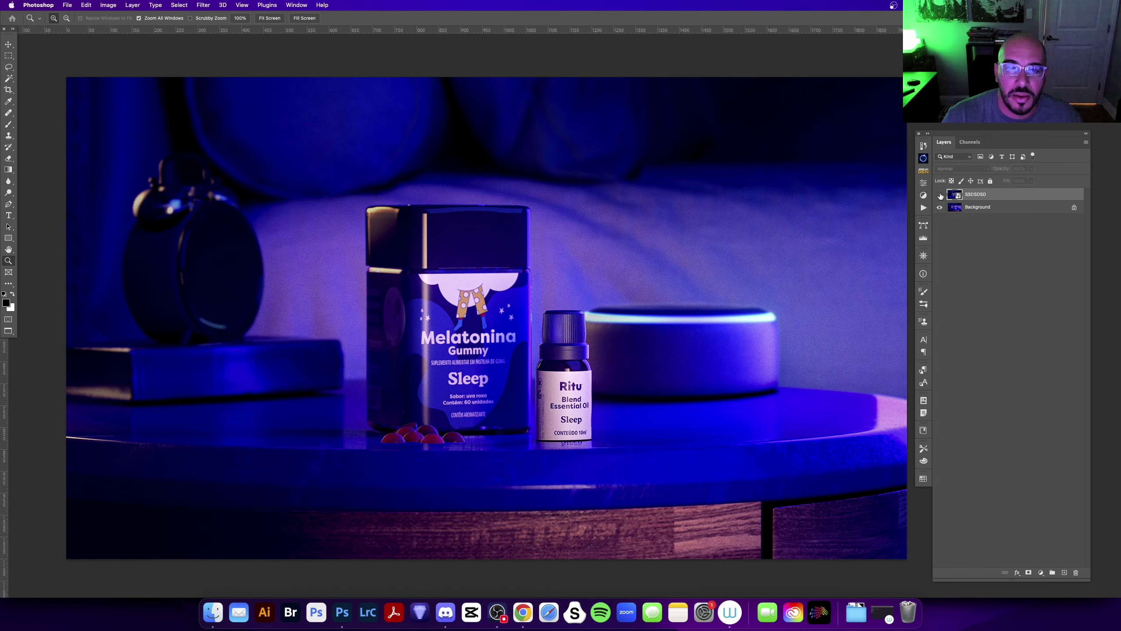
pyautogui.click(527, 284)
pyautogui.moveTo(698, 243); pyautogui.dragTo(543, 343)
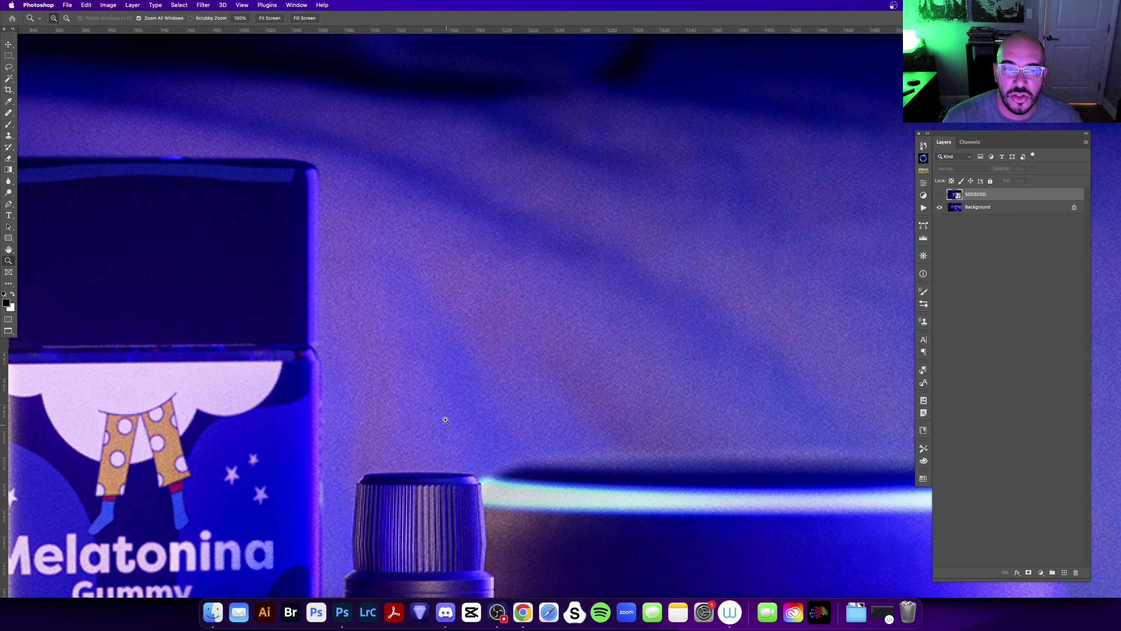
pyautogui.click(939, 195)
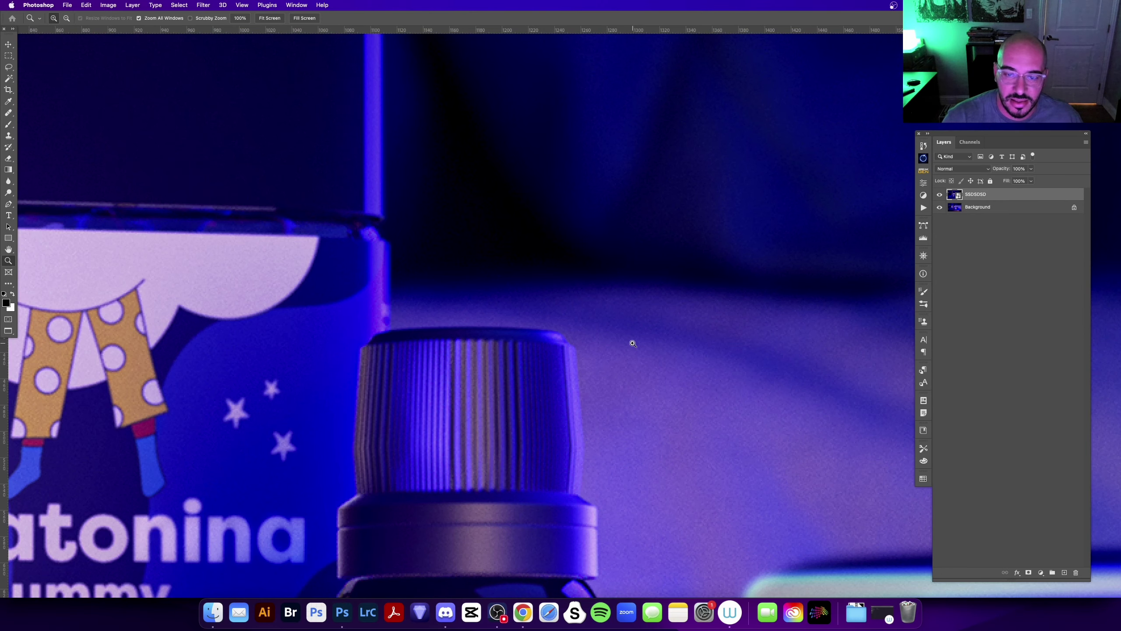
pyautogui.press('super+0')
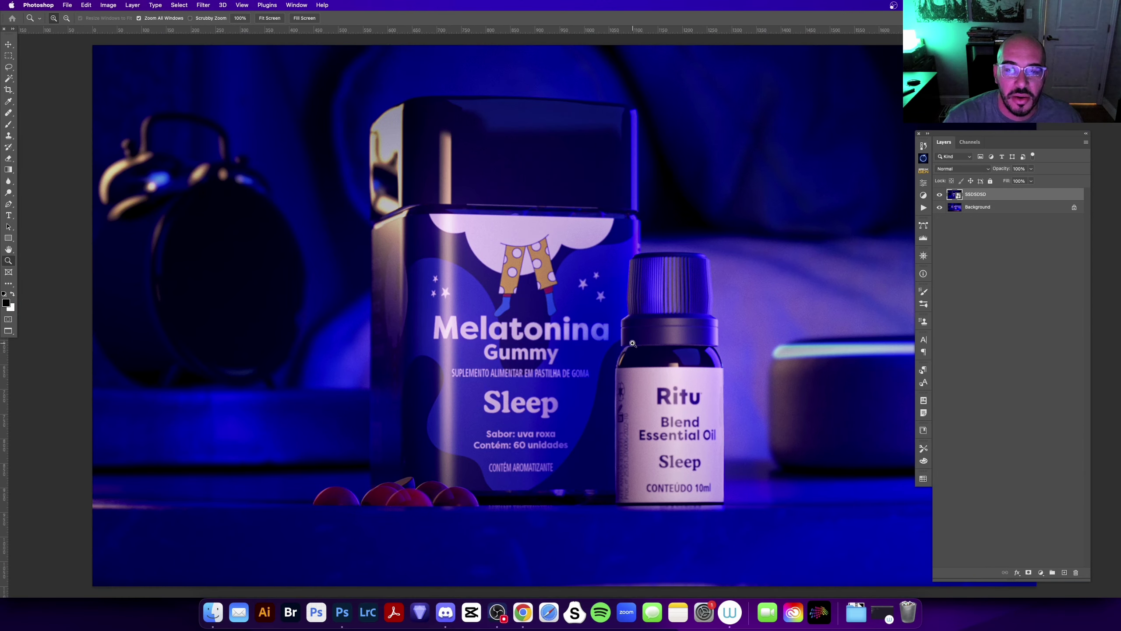
# - Compare SSDSDSD against Background again, inspect the alarm clock close-up, then zoom on the gummies
pyautogui.click(940, 195)
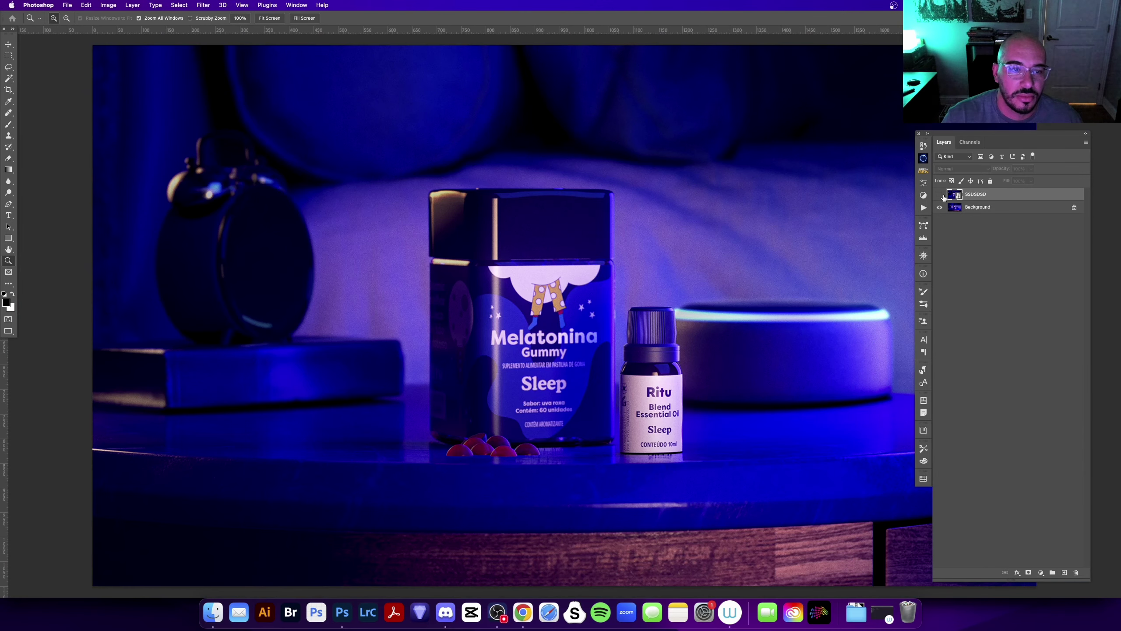
pyautogui.click(940, 195)
pyautogui.click(240, 293)
pyautogui.click(408, 352)
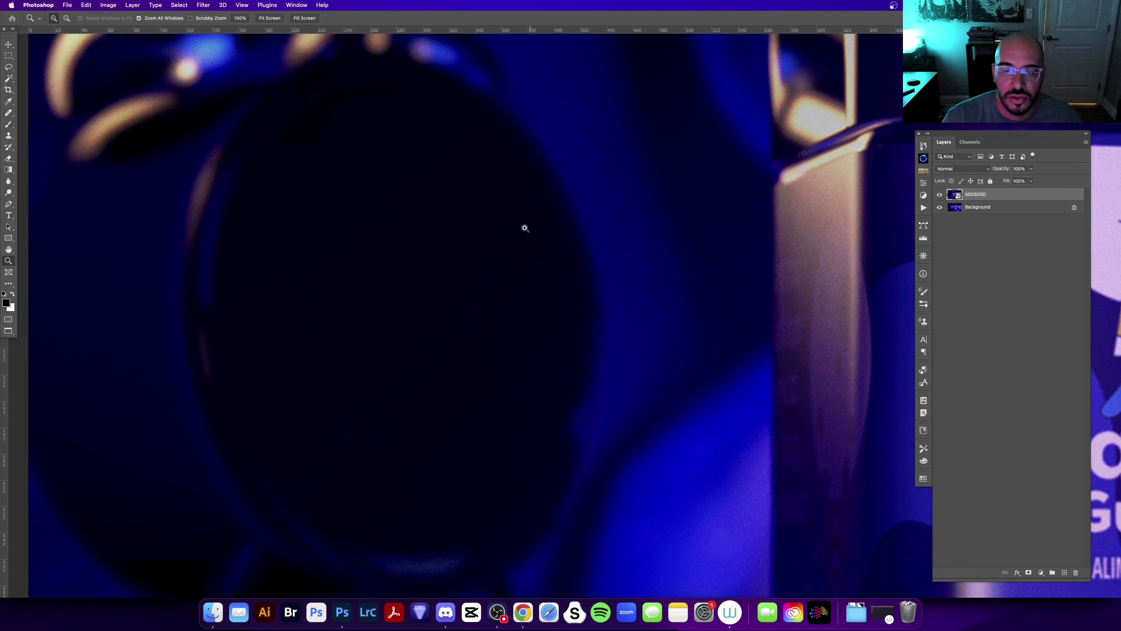
pyautogui.moveTo(525, 228); pyautogui.dragTo(618, 138)
pyautogui.moveTo(570, 186); pyautogui.dragTo(575, 226)
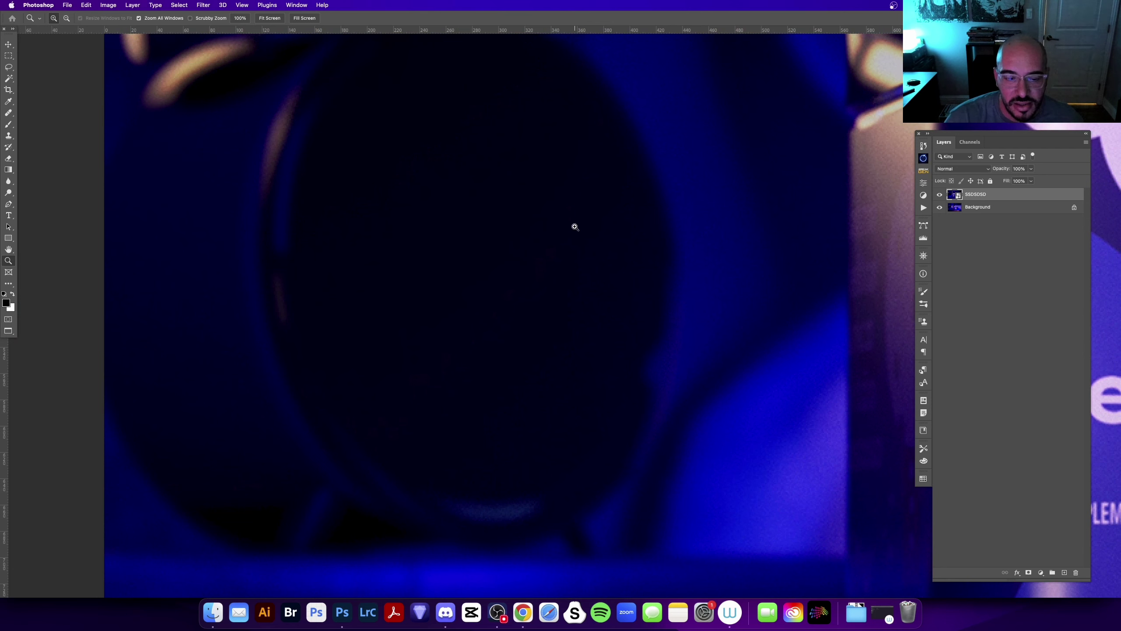
pyautogui.press('super+0')
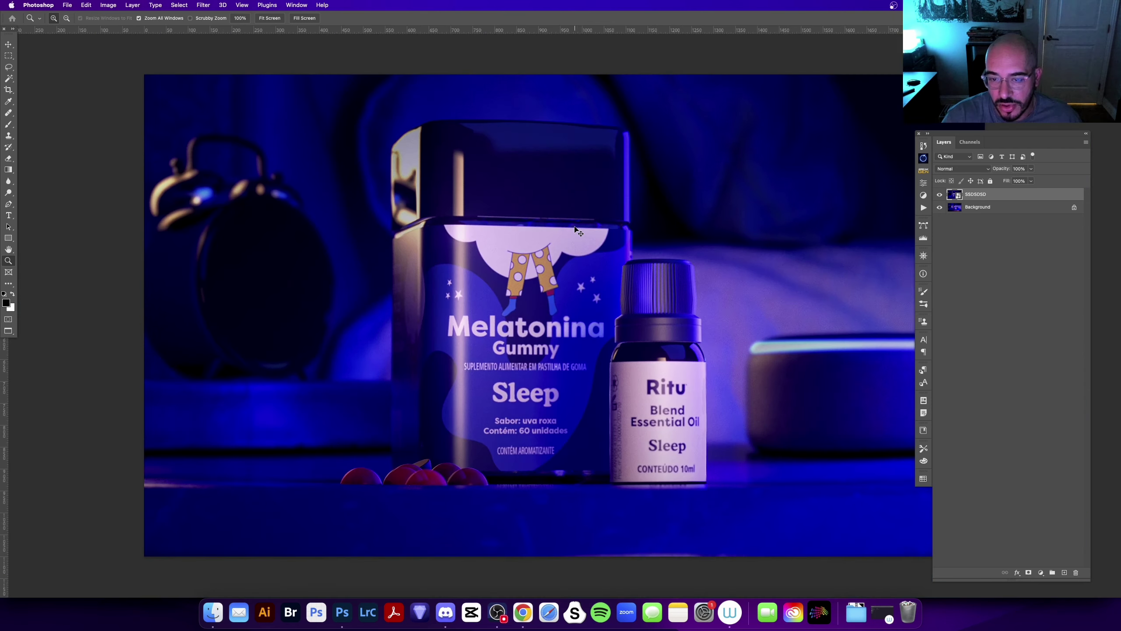
pyautogui.click(438, 485)
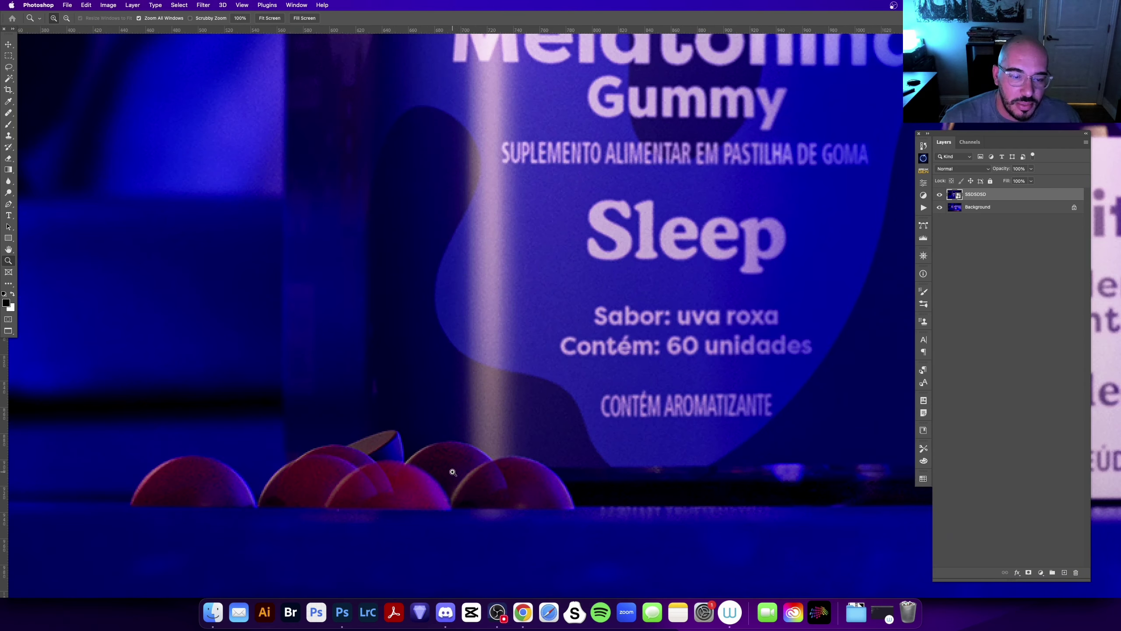
# - Add Layer 1 above SSDSDSD and try, then undo, a small brush loop around the middle gummy
pyautogui.press('b')
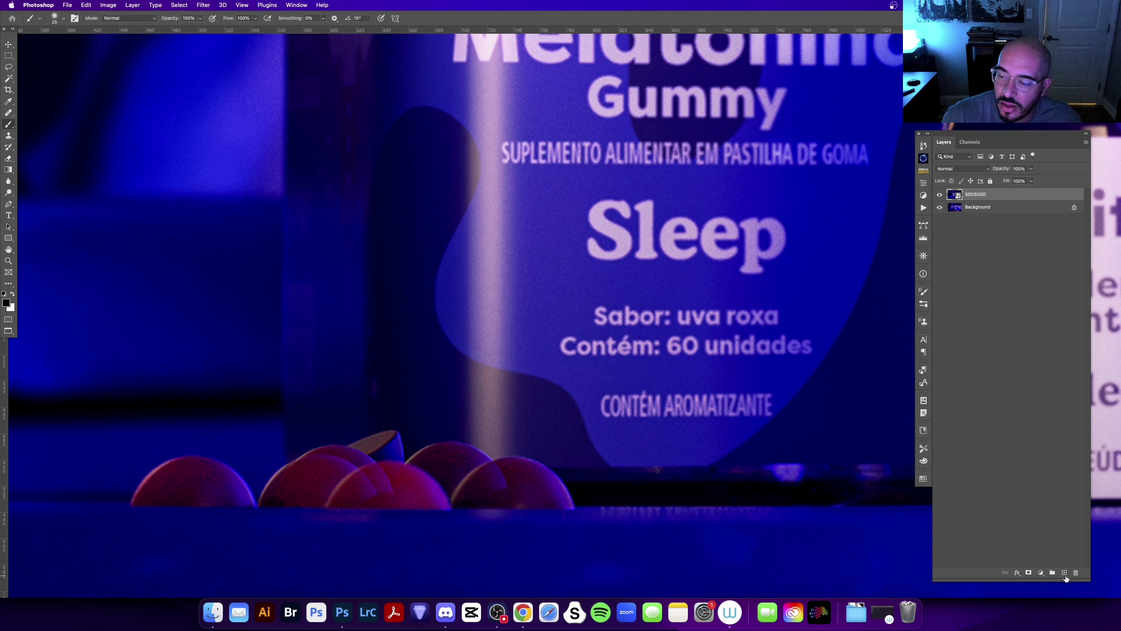
pyautogui.click(1064, 572)
pyautogui.press('[')
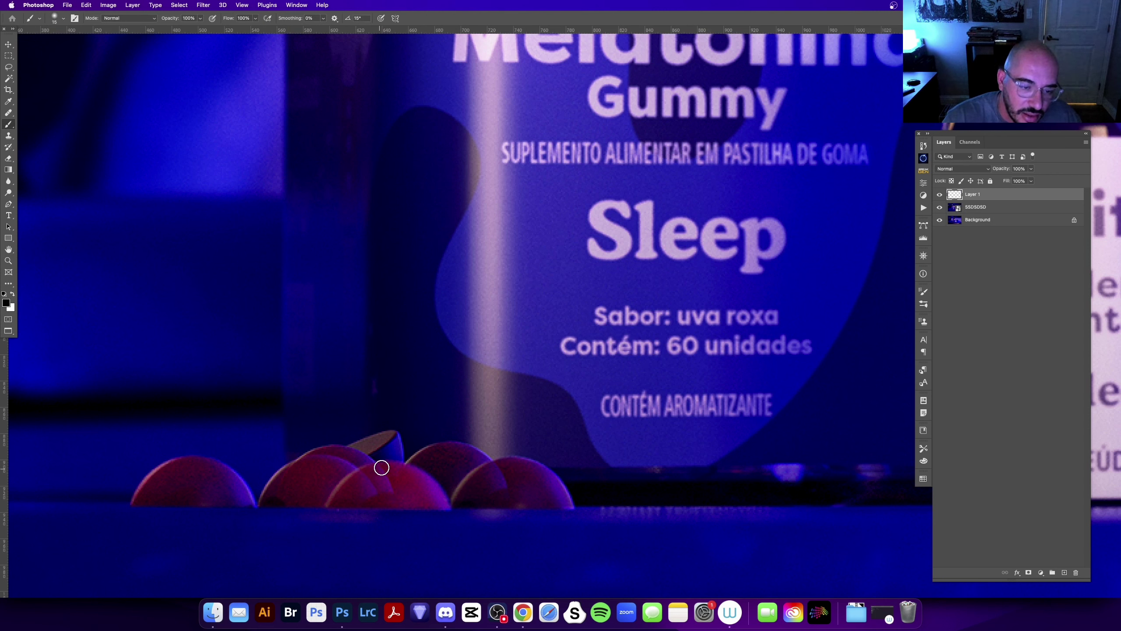
pyautogui.moveTo(355, 460); pyautogui.dragTo(377, 468)
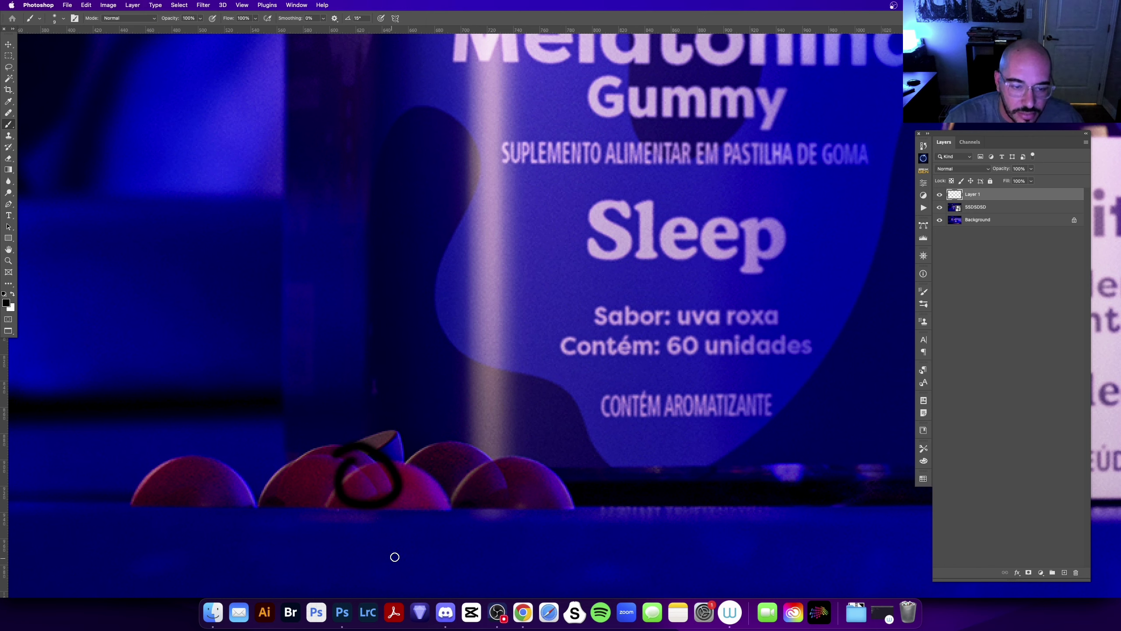
pyautogui.press('super+z')
# - Try and undo a dark brush line along the gummies' bottom edge, then zoom in closer
pyautogui.moveTo(351, 523); pyautogui.dragTo(413, 487)
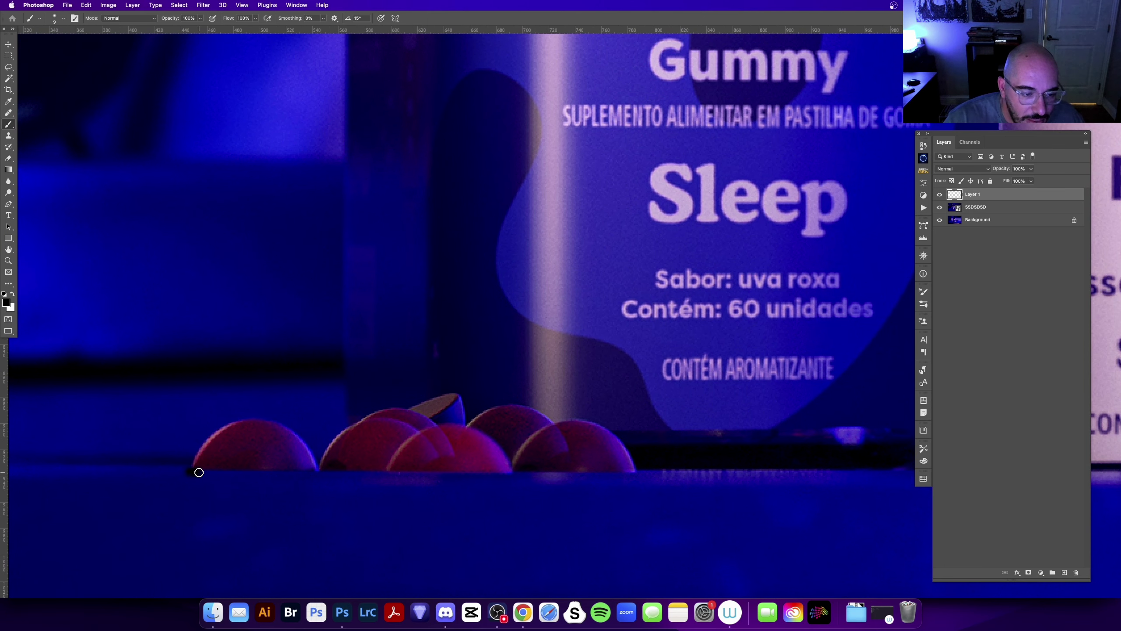
pyautogui.moveTo(199, 472); pyautogui.dragTo(642, 458)
pyautogui.press('super+z')
pyautogui.moveTo(402, 442); pyautogui.dragTo(449, 455)
pyautogui.press('z')
pyautogui.click(240, 503)
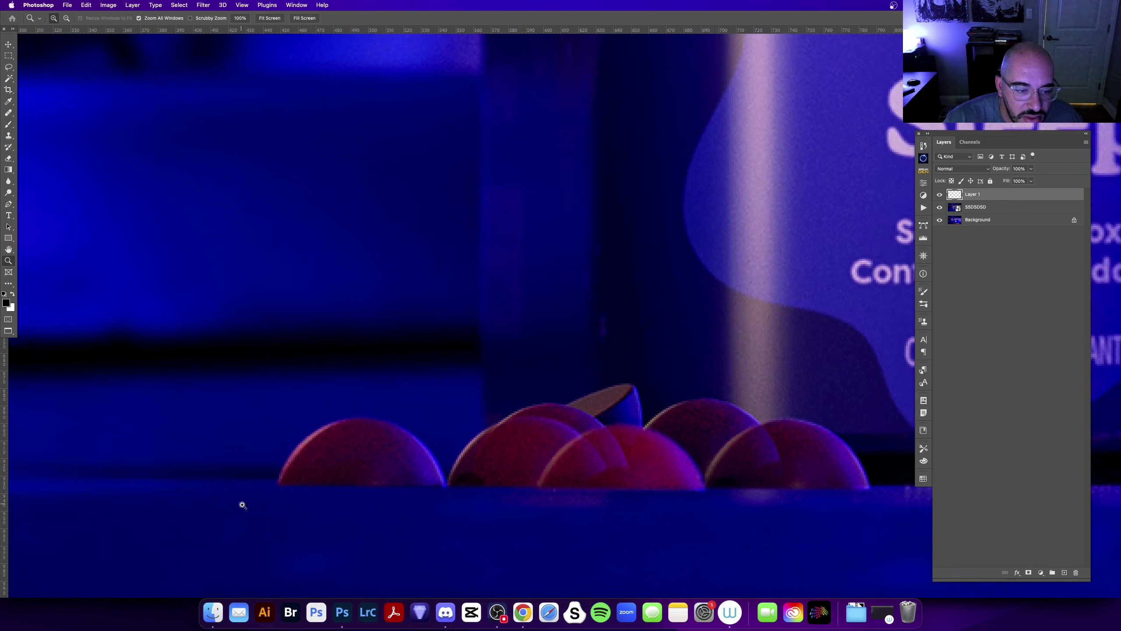
# - Try and undo a thin black brush line painted under the gummies
pyautogui.press('b')
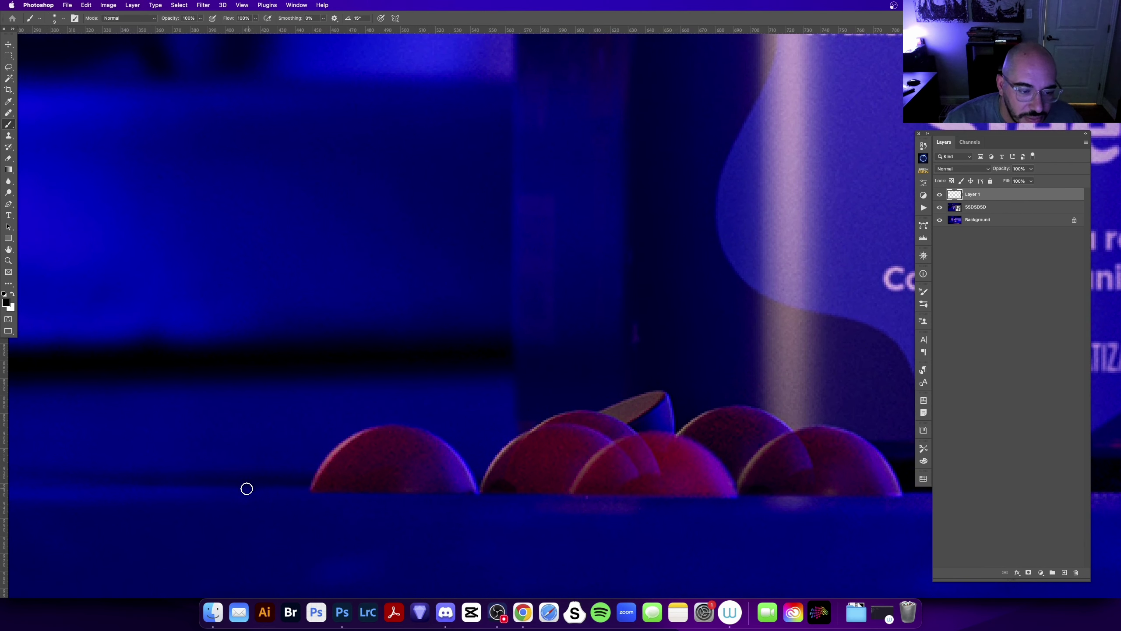
pyautogui.press('p')
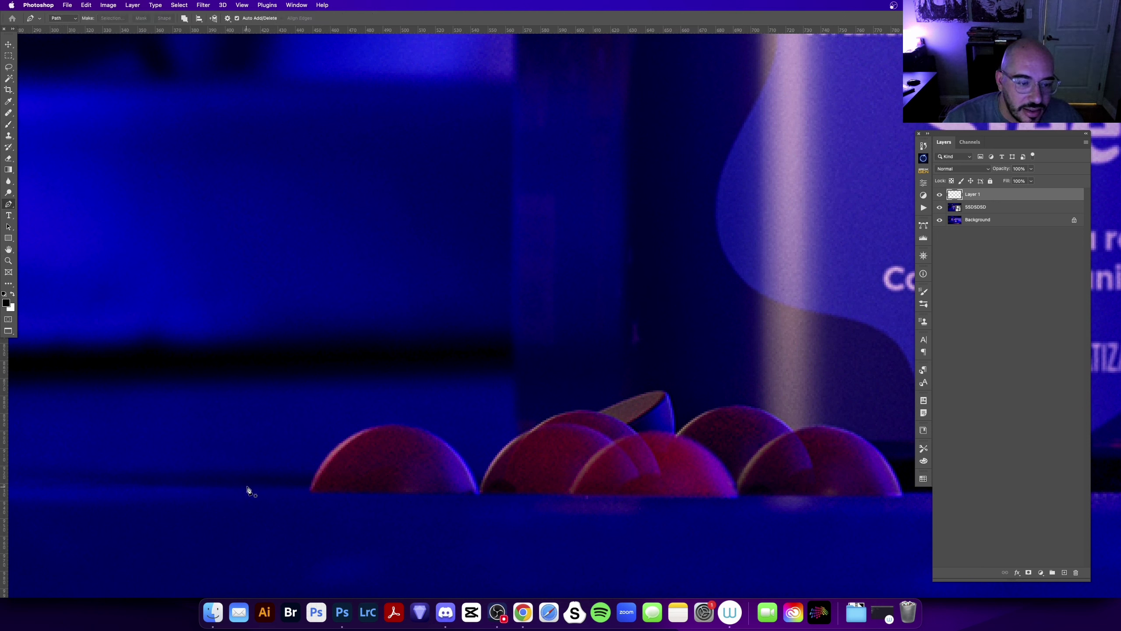
pyautogui.press('b')
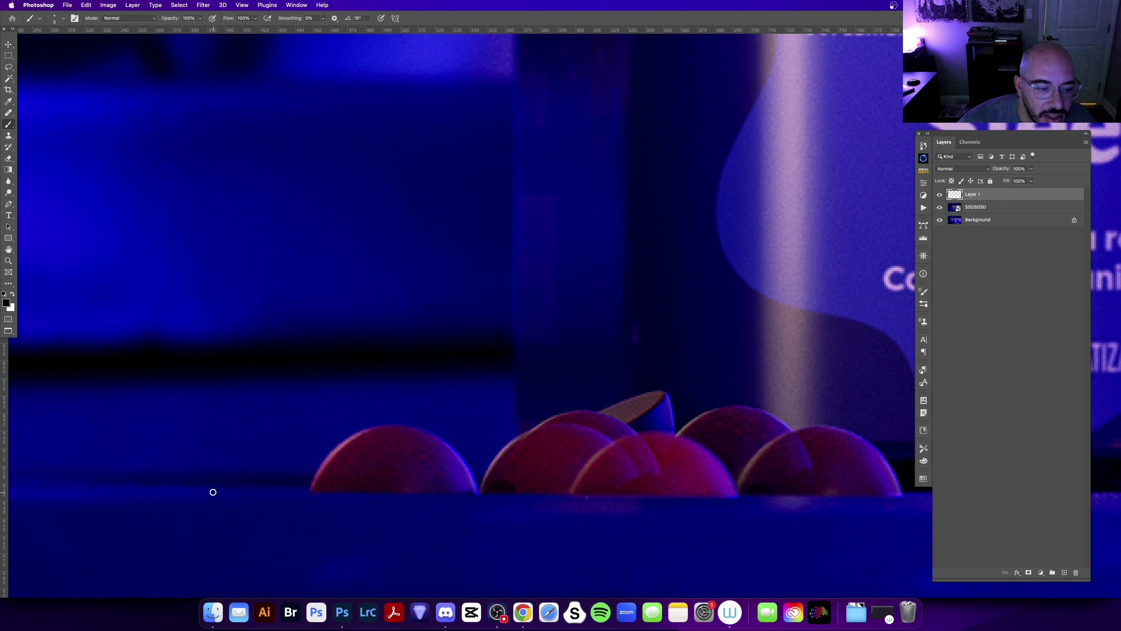
pyautogui.moveTo(212, 492); pyautogui.dragTo(296, 490)
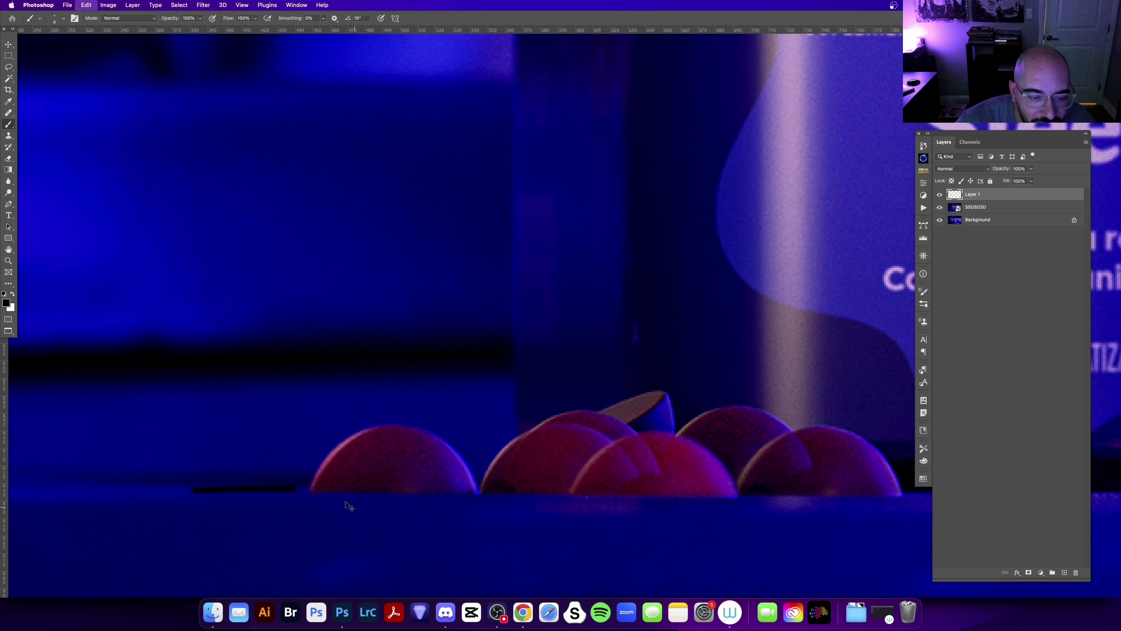
pyautogui.press('cmd+z')
pyautogui.scroll(1, 326, 499)
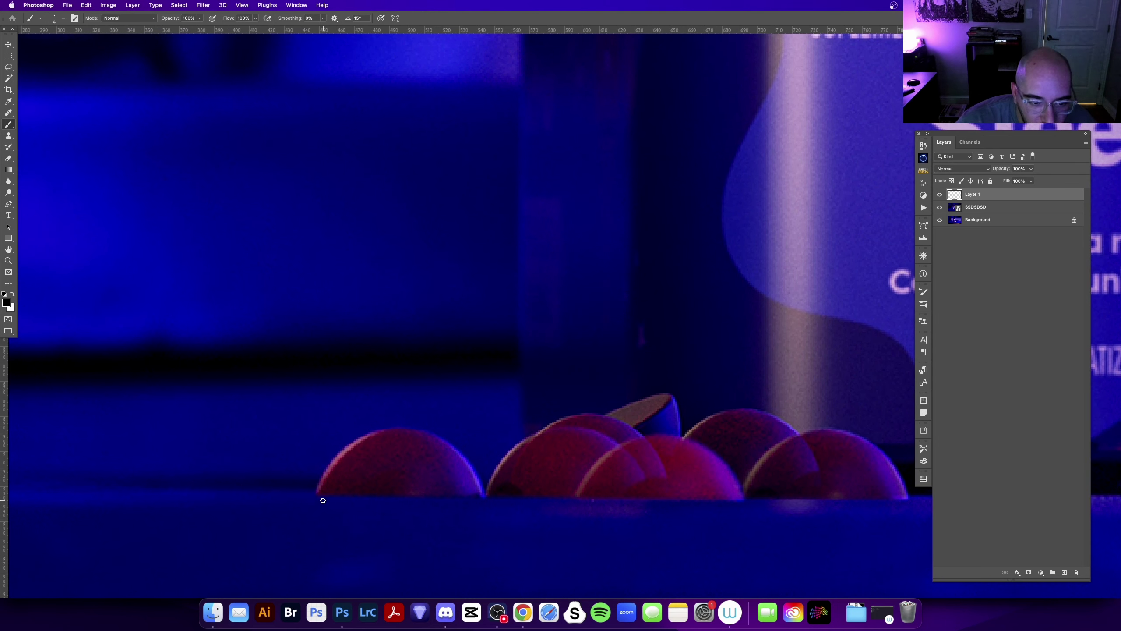
# - Add Layer 2 above Layer 1 and select the Clone Stamp tool
pyautogui.click(1064, 573)
pyautogui.press('s')
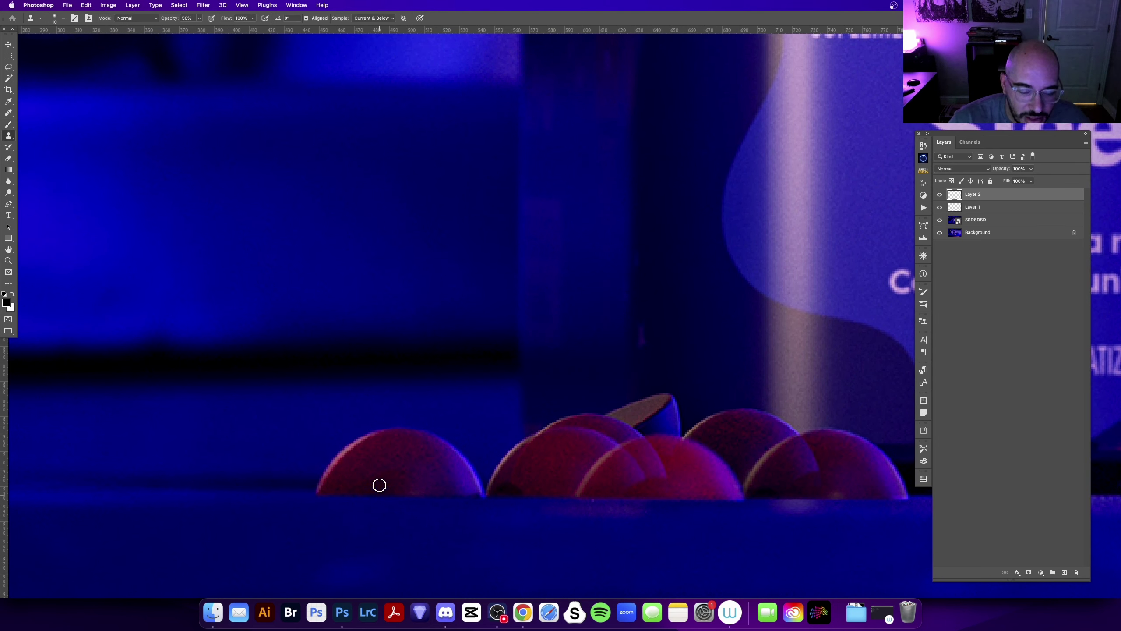
pyautogui.press('p')
pyautogui.press('o')
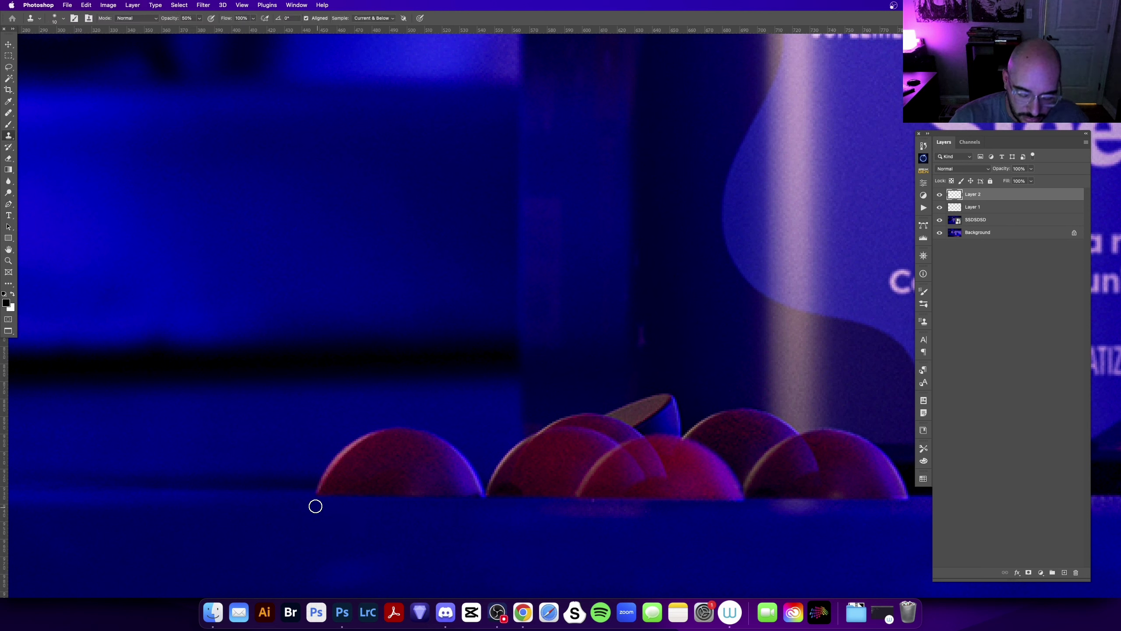
pyautogui.press('s')
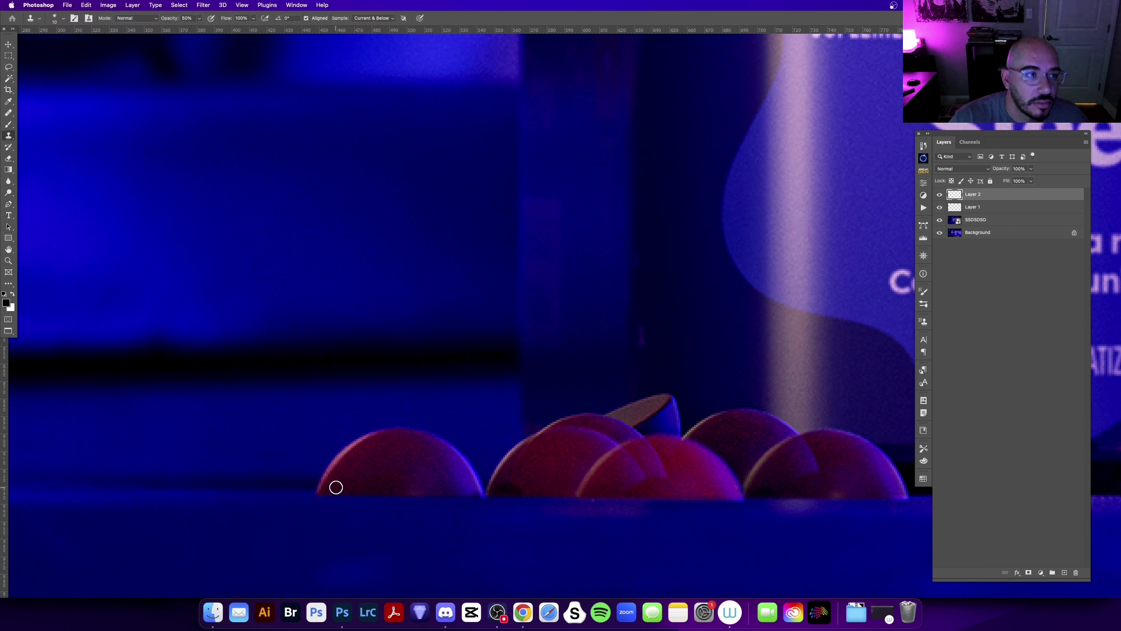
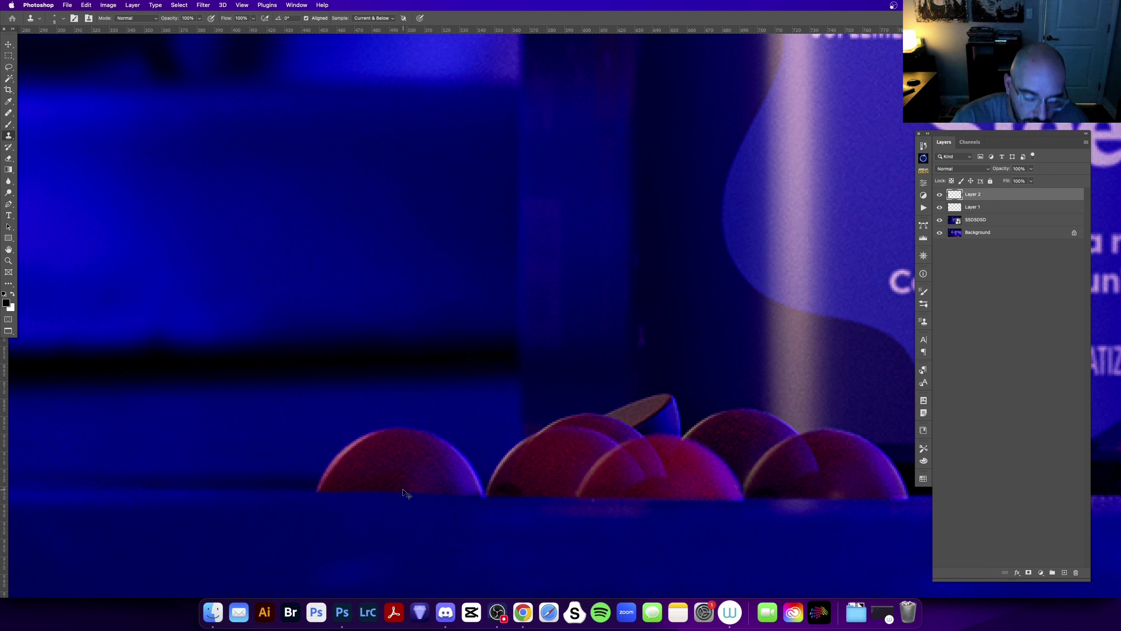
# - Cancel the Gaussian Blur, duplicate Layer 2 and merge both into Layer 2 copy
pyautogui.press('super+alt+f')
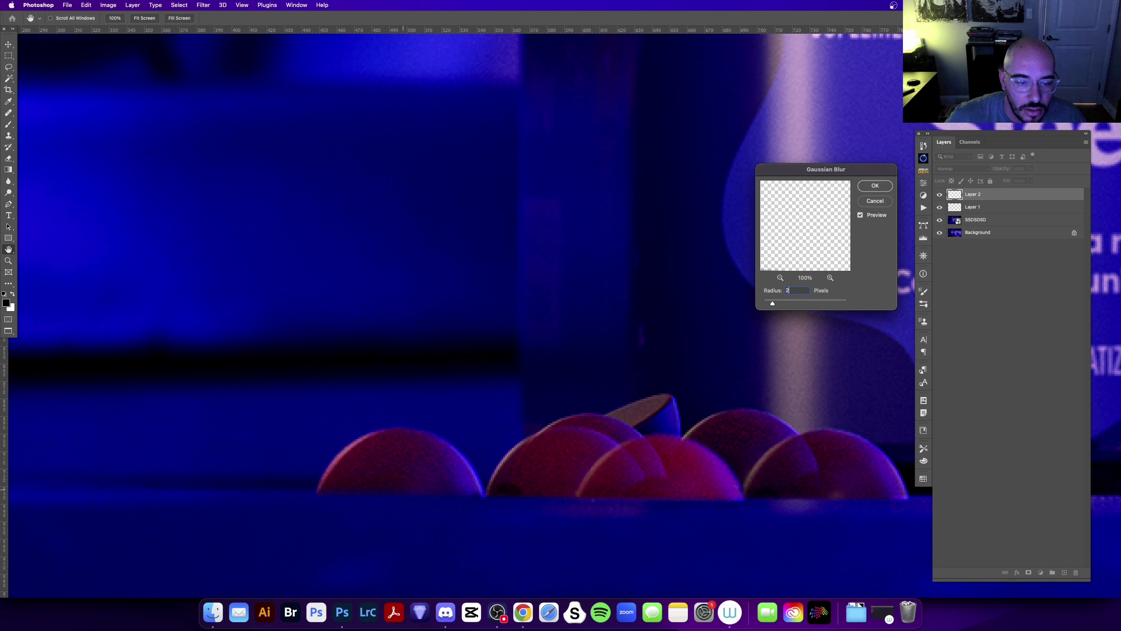
pyautogui.press('Return')
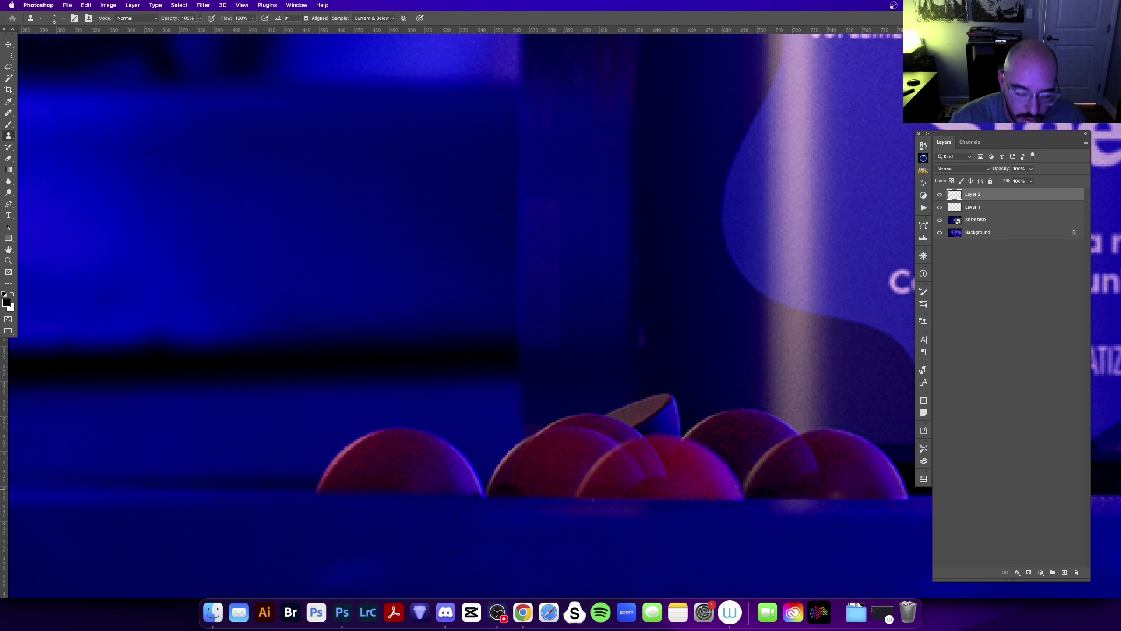
pyautogui.press('super+j')
pyautogui.press('z')
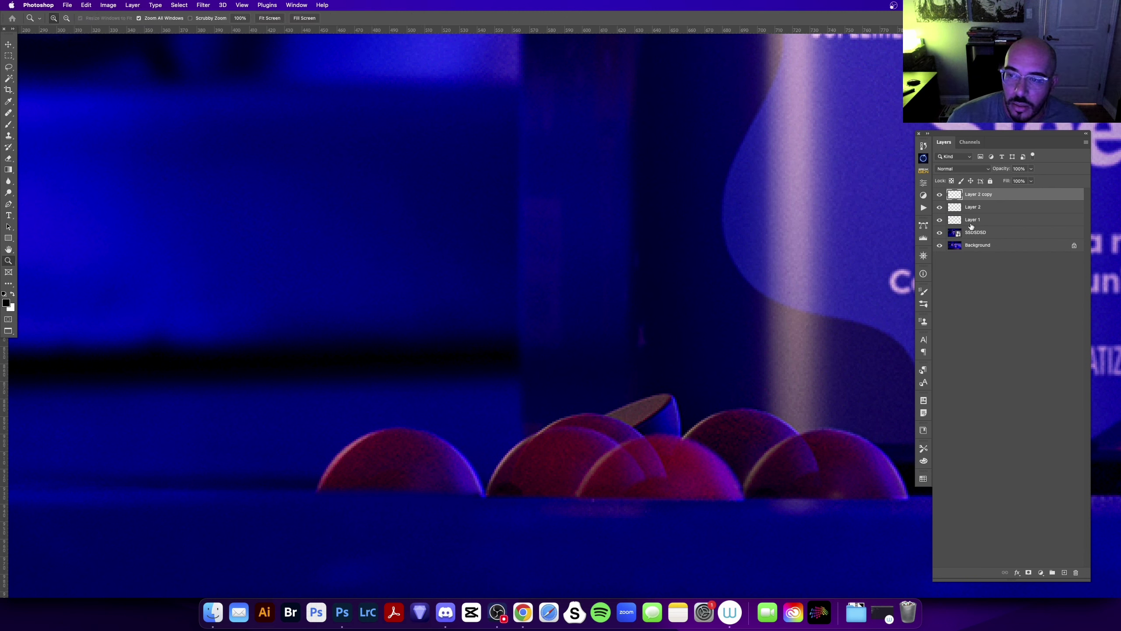
pyautogui.keyDown('shift'); pyautogui.click(977, 208); pyautogui.keyUp('shift')
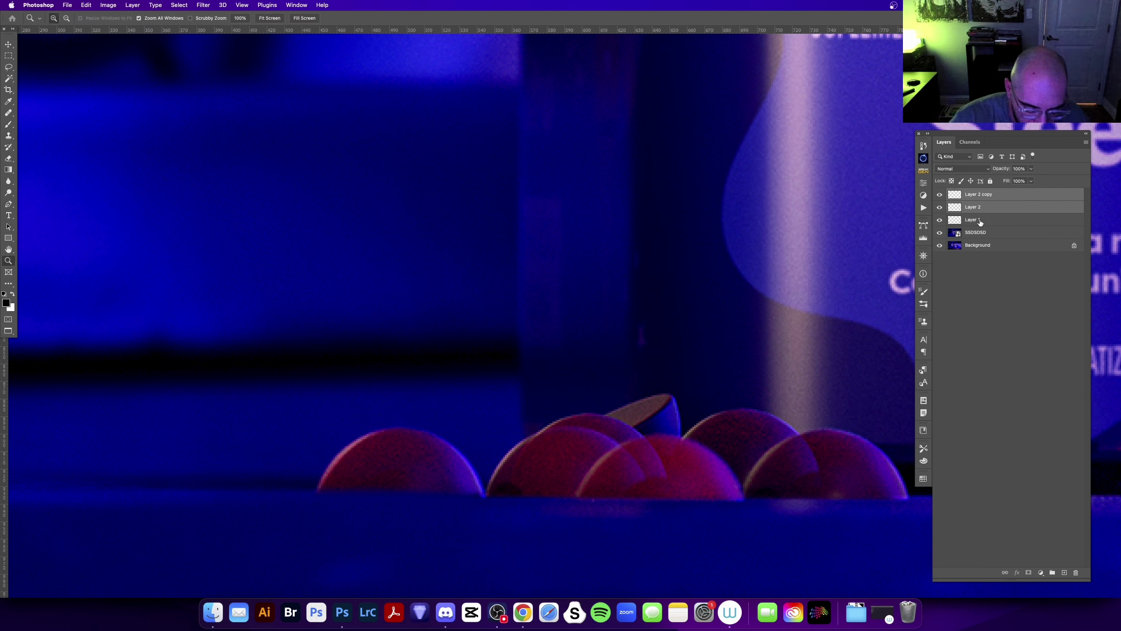
pyautogui.press('super+e')
# - Apply the Add Noise filter to the merged Layer 2 copy
pyautogui.press('super+alt+f')
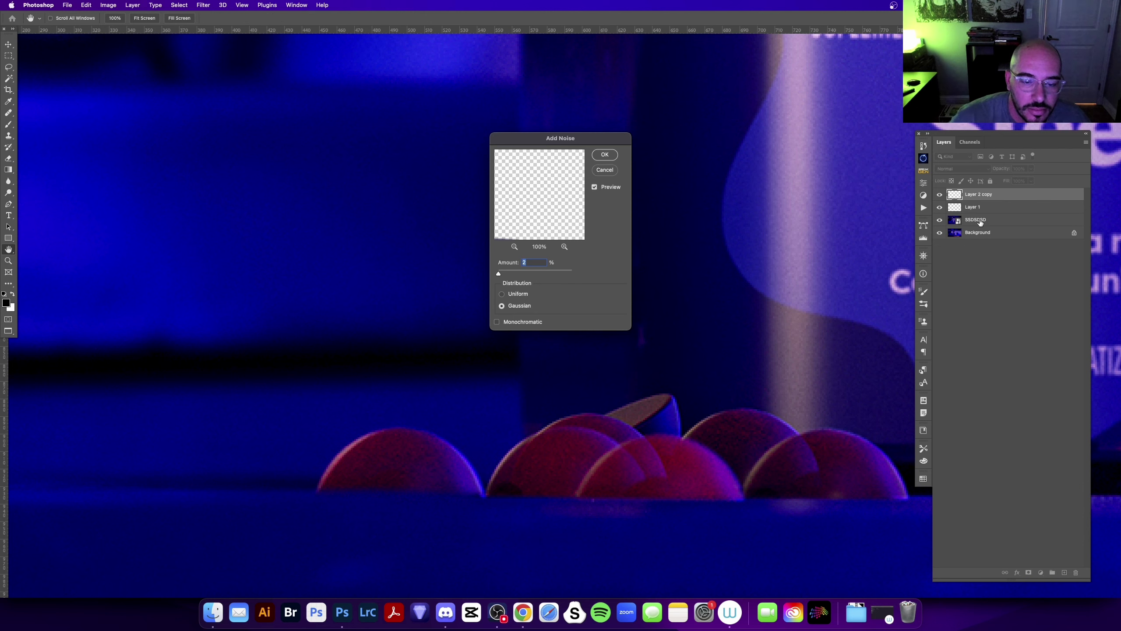
pyautogui.press('Return')
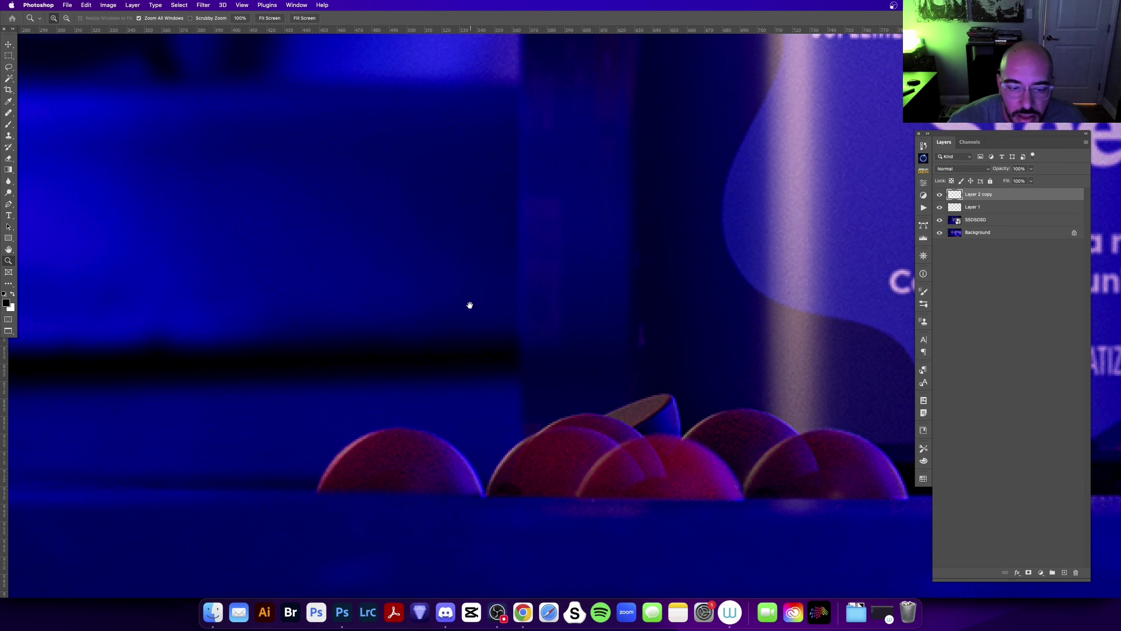
pyautogui.moveTo(470, 305); pyautogui.dragTo(653, 265)
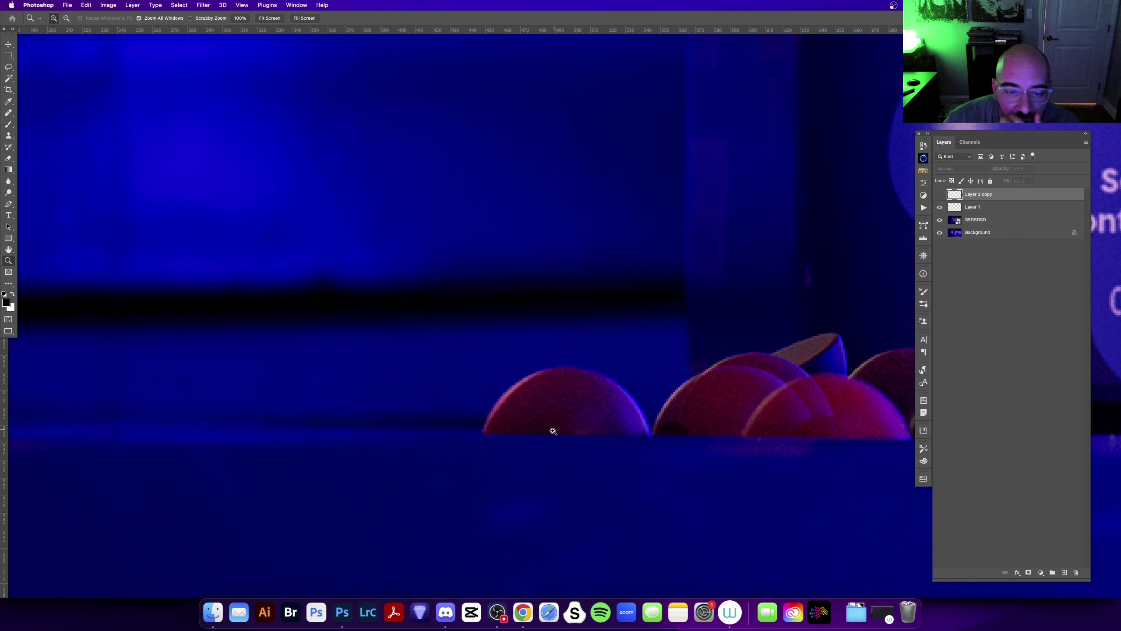
# - Zoom and pan around the product shot, inspecting the Melatonina label and Ritu bottle
pyautogui.hscroll(5, 483, 460)
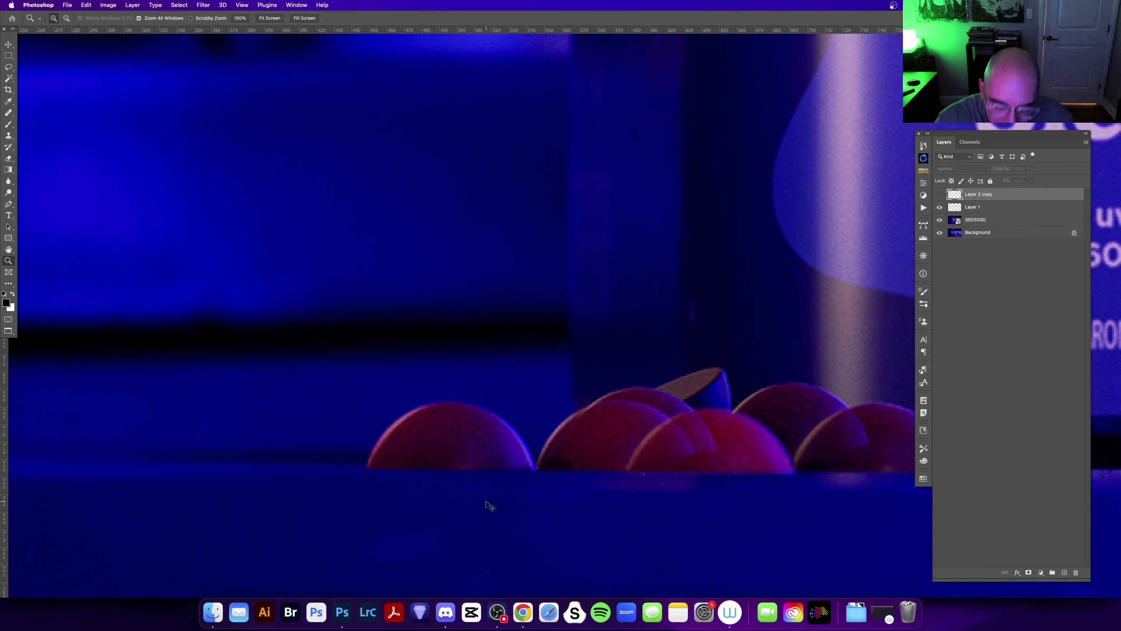
pyautogui.press('super+minus')
pyautogui.click(523, 358)
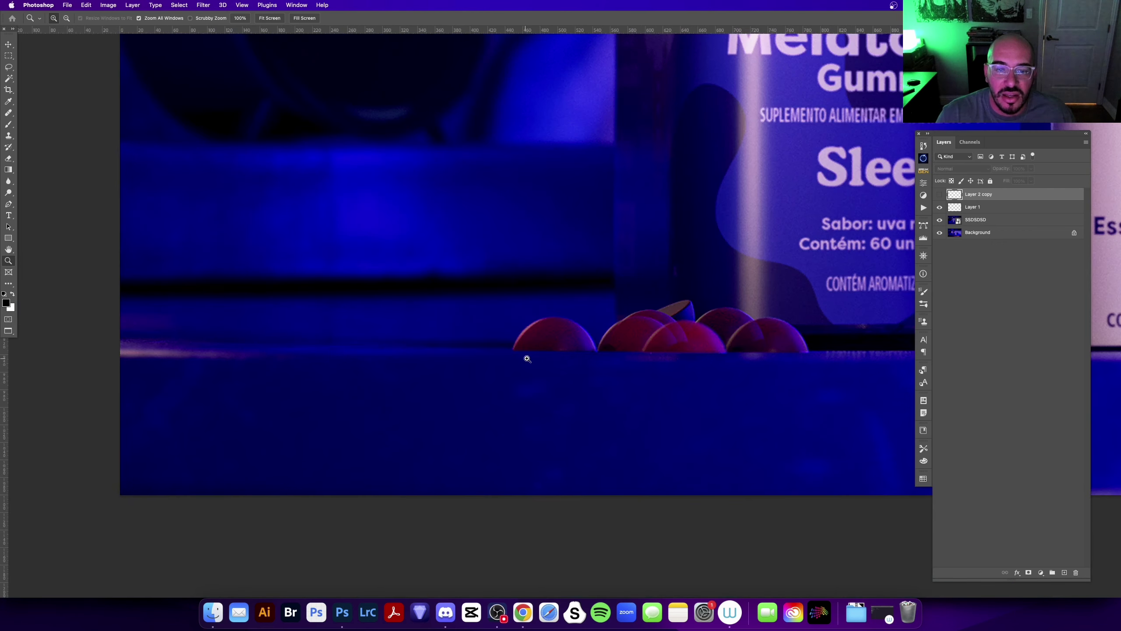
pyautogui.moveTo(716, 407); pyautogui.dragTo(518, 458)
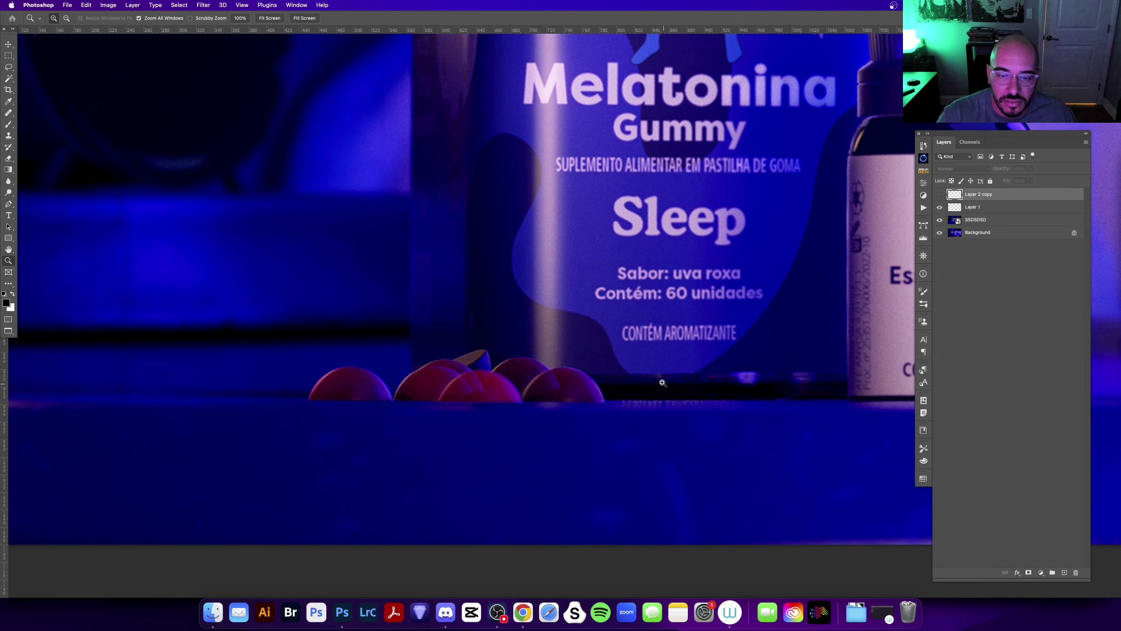
pyautogui.moveTo(723, 432); pyautogui.dragTo(388, 446)
pyautogui.moveTo(624, 289); pyautogui.dragTo(479, 324)
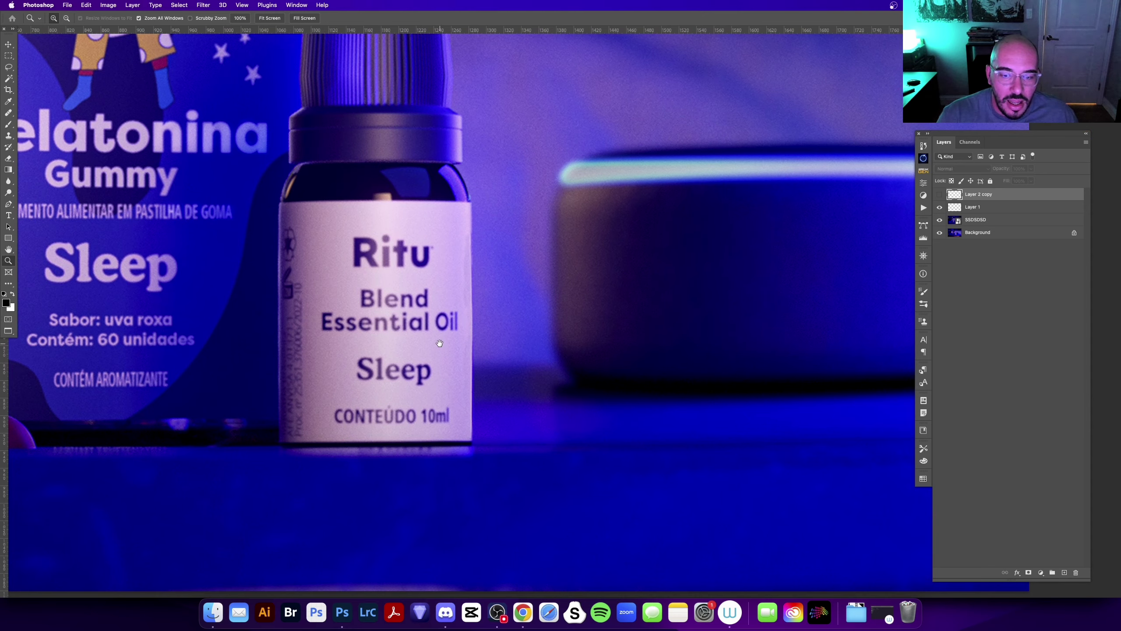
pyautogui.scroll(-2, 440, 343)
pyautogui.scroll(-2, 424, 345)
pyautogui.keyDown('alt'); pyautogui.click(418, 320); pyautogui.keyUp('alt')
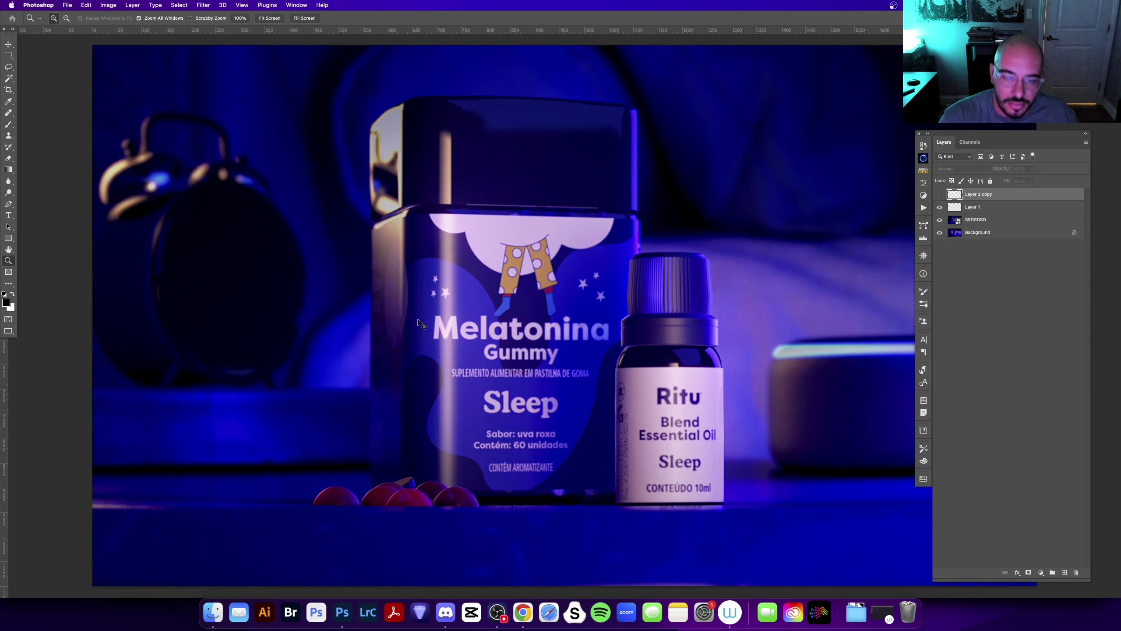
pyautogui.press('b')
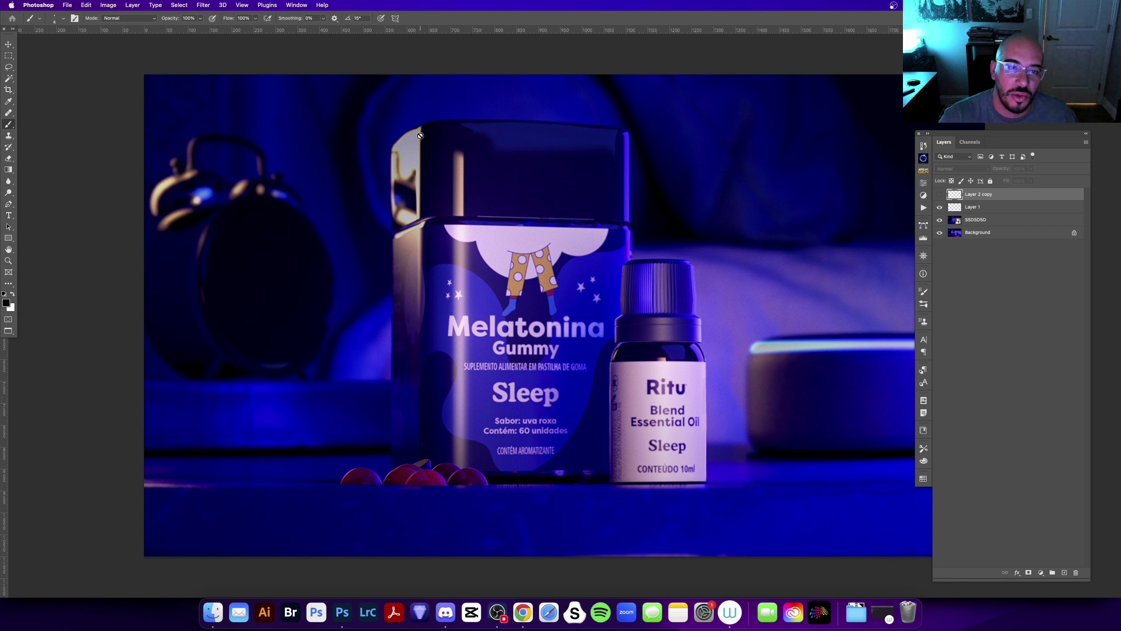
# - Add a new empty layer and test white brush loops, undoing each one
pyautogui.click(1064, 572)
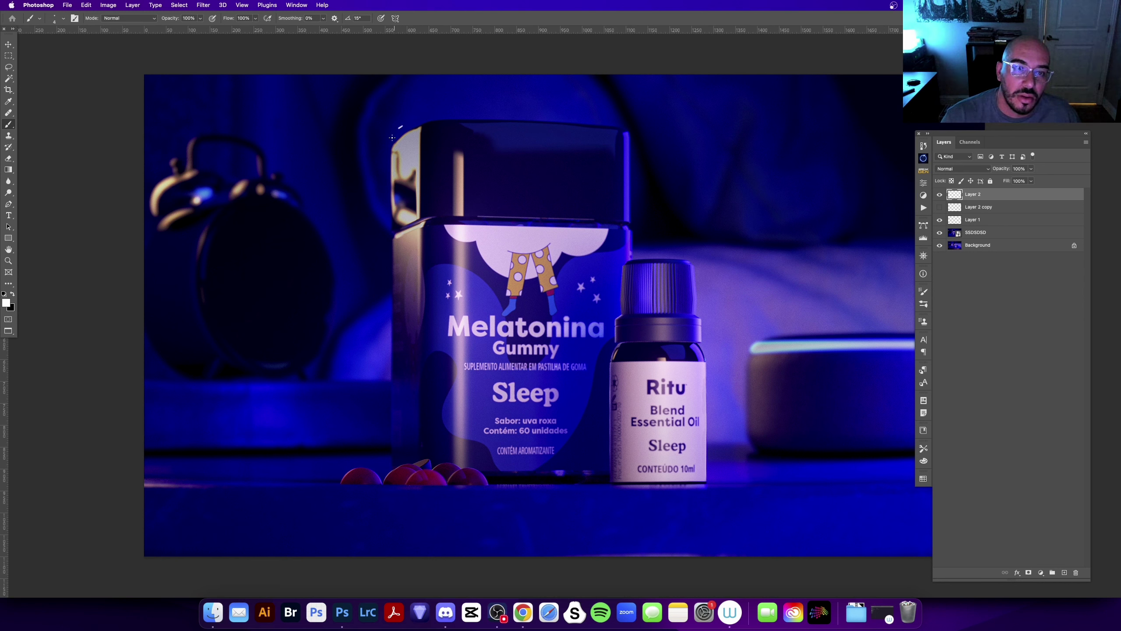
pyautogui.moveTo(392, 138); pyautogui.dragTo(398, 153)
pyautogui.press('cmd+z')
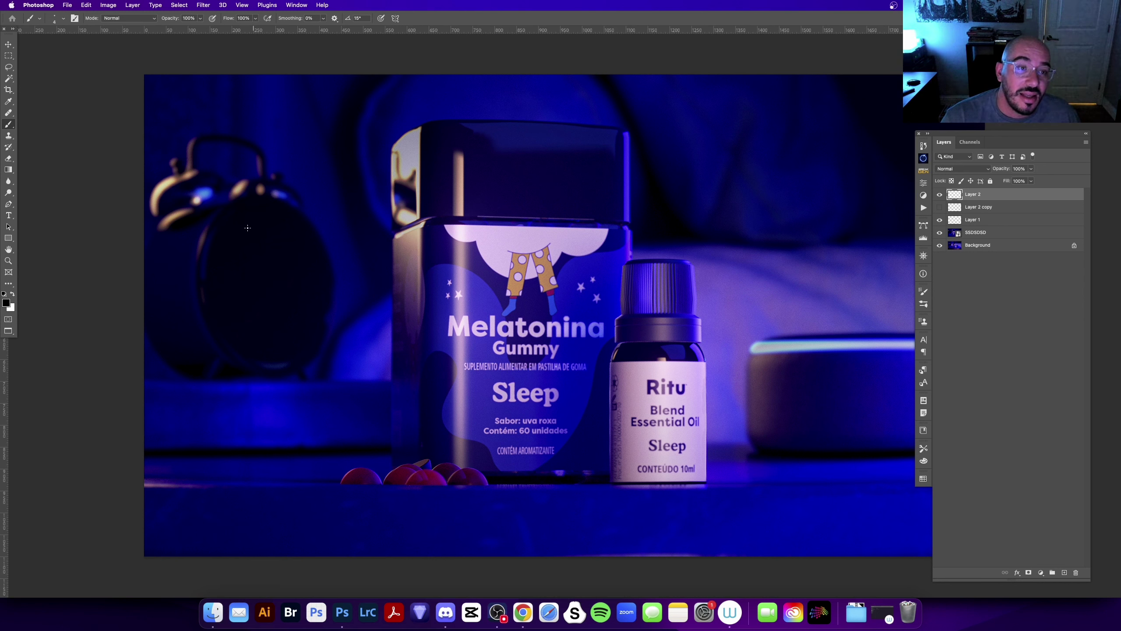
pyautogui.press('x')
pyautogui.moveTo(266, 203); pyautogui.dragTo(191, 294)
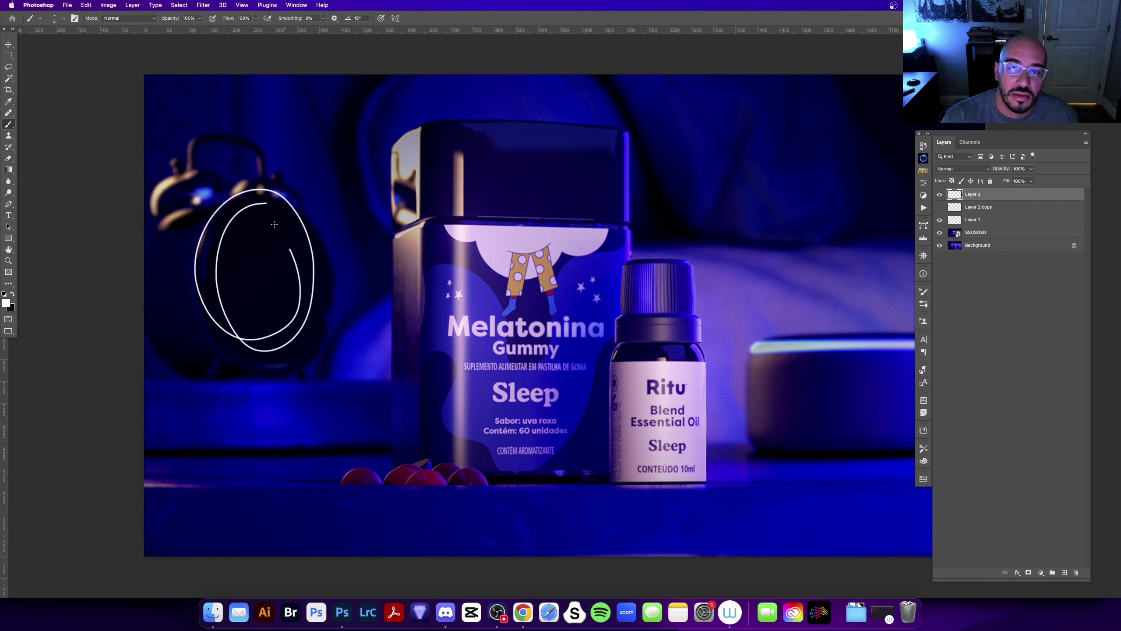
pyautogui.hscroll(4, 493, 358)
pyautogui.press('cmd+z')
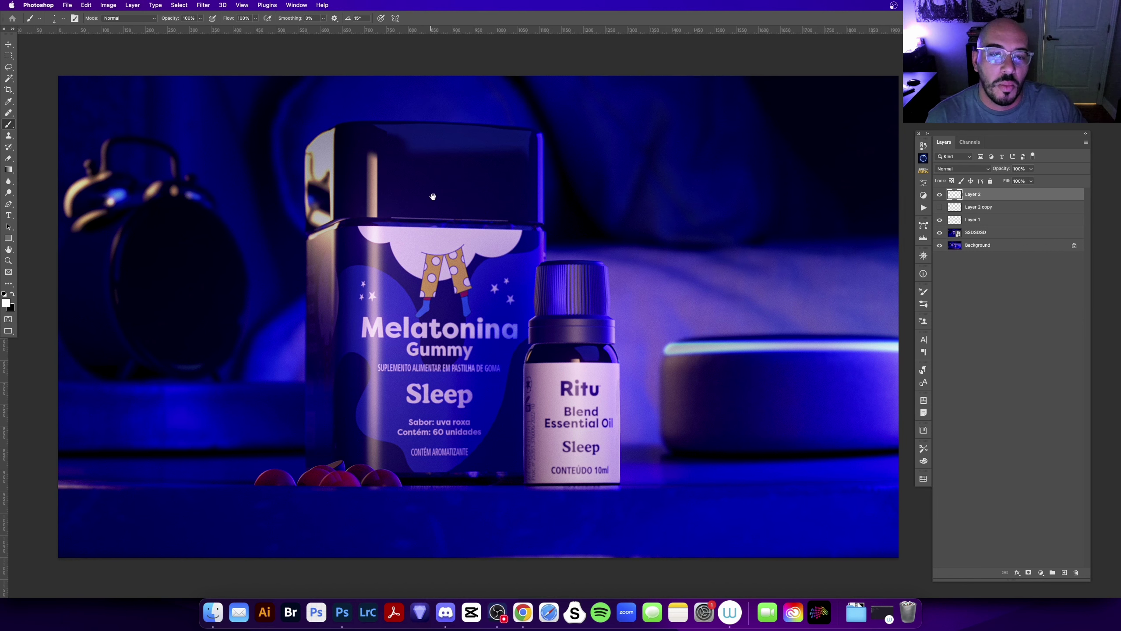
pyautogui.moveTo(426, 198); pyautogui.dragTo(436, 193)
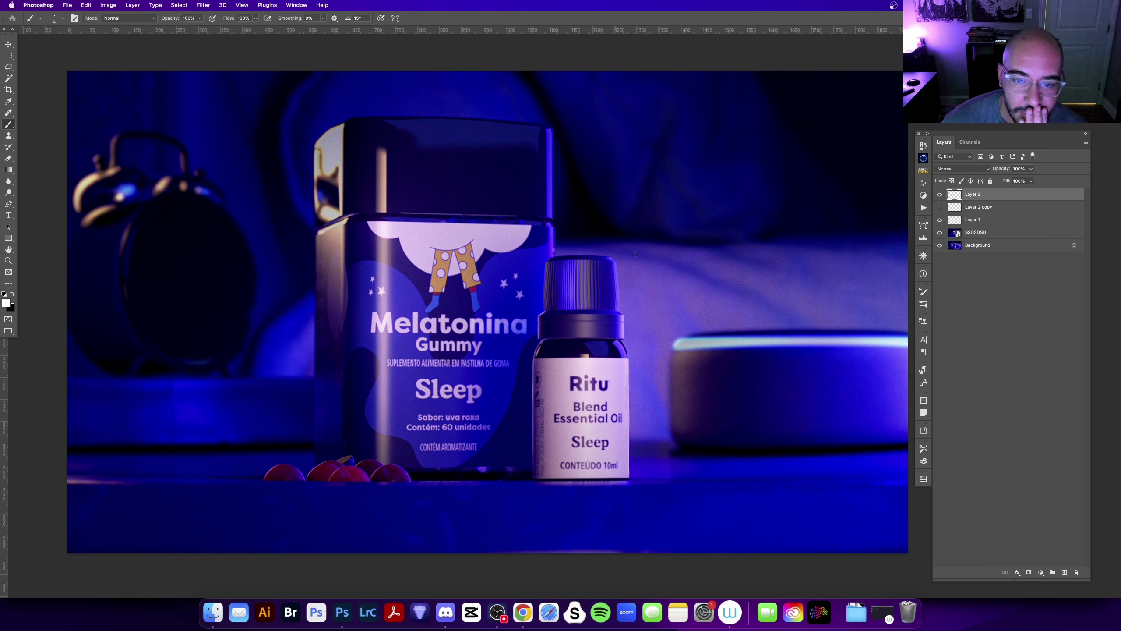
# - Hide the SSDSDSD layer to reveal the original photo and review the scene
pyautogui.click(943, 232)
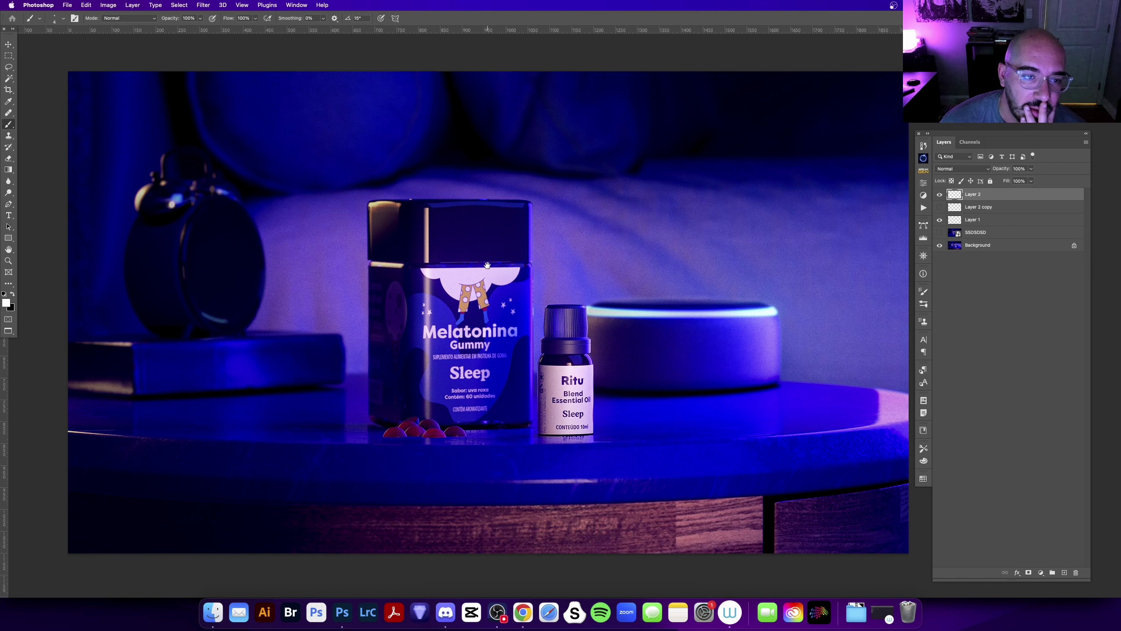
pyautogui.press('z')
pyautogui.click(608, 263)
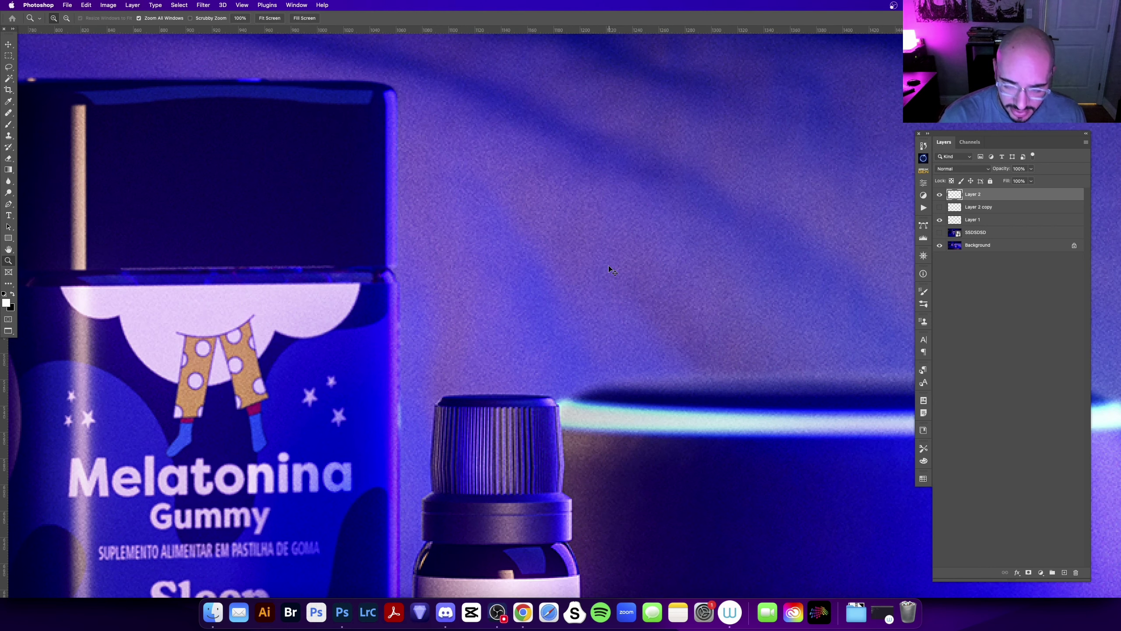
pyautogui.hotkey('ctrl', '-')
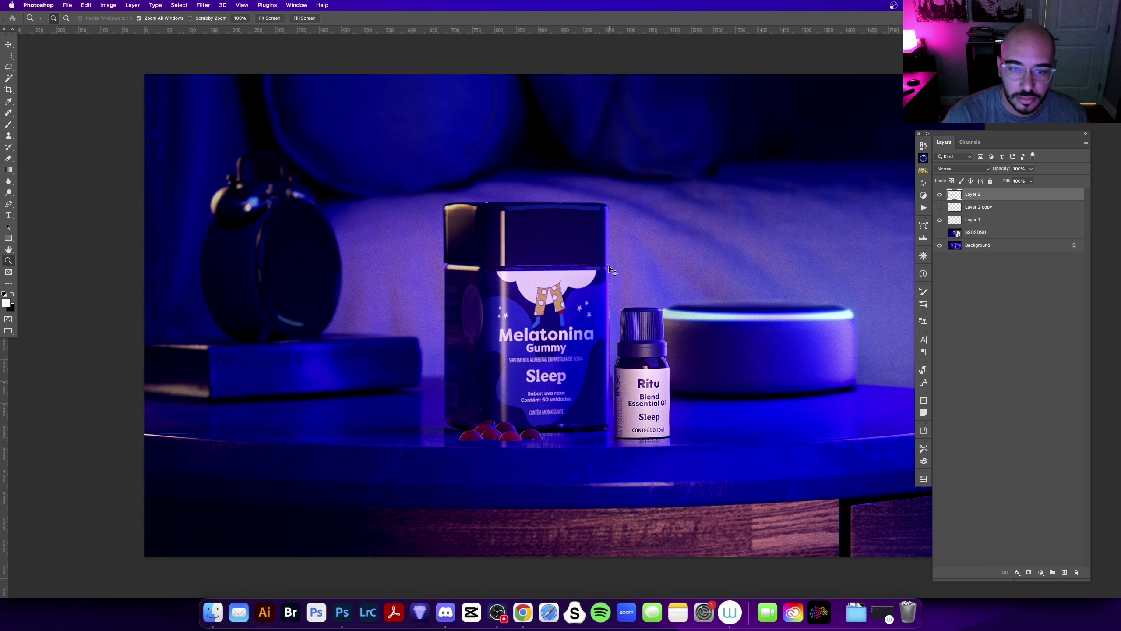
pyautogui.moveTo(610, 266); pyautogui.dragTo(500, 277)
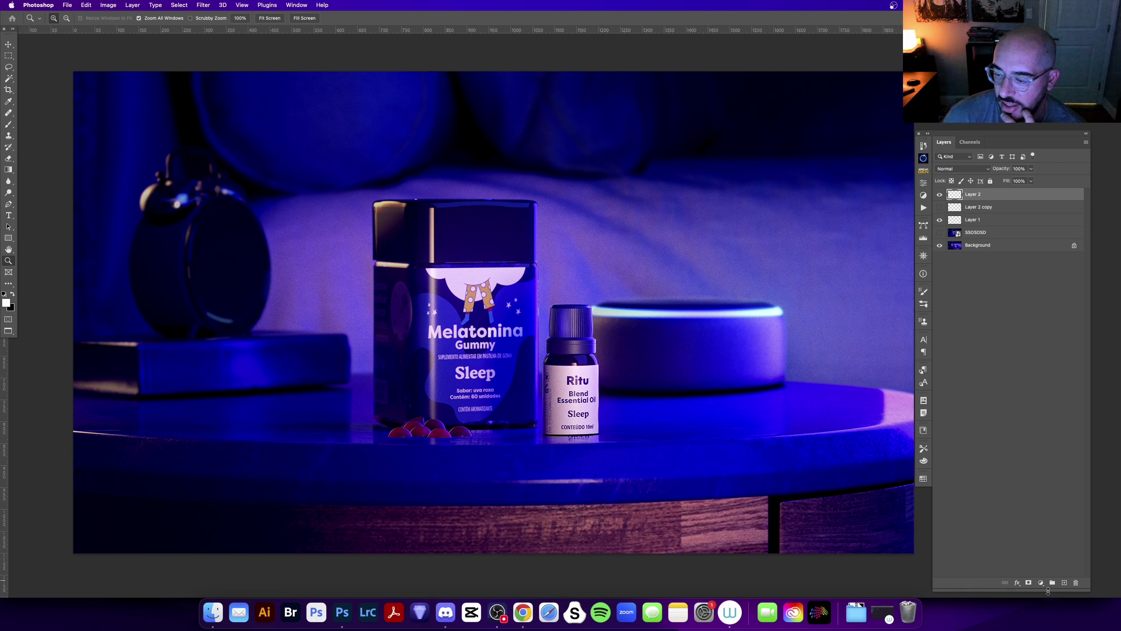
# - Add a Curves adjustment layer and apply the image into its mask
pyautogui.click(1042, 583)
pyautogui.click(1050, 505)
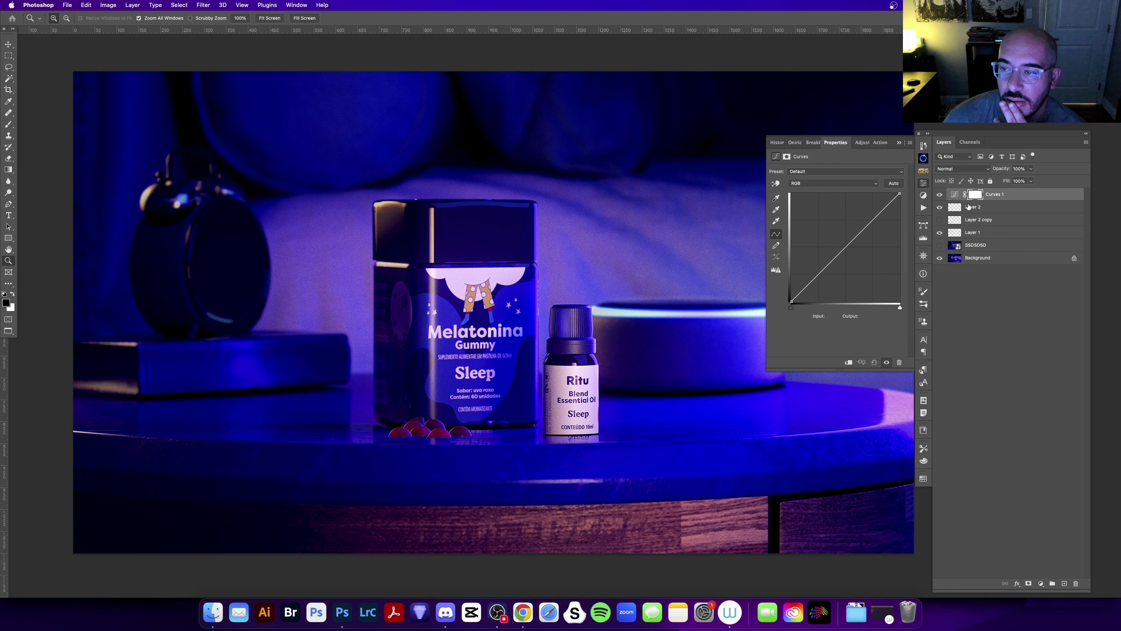
pyautogui.click(975, 194)
pyautogui.click(109, 5)
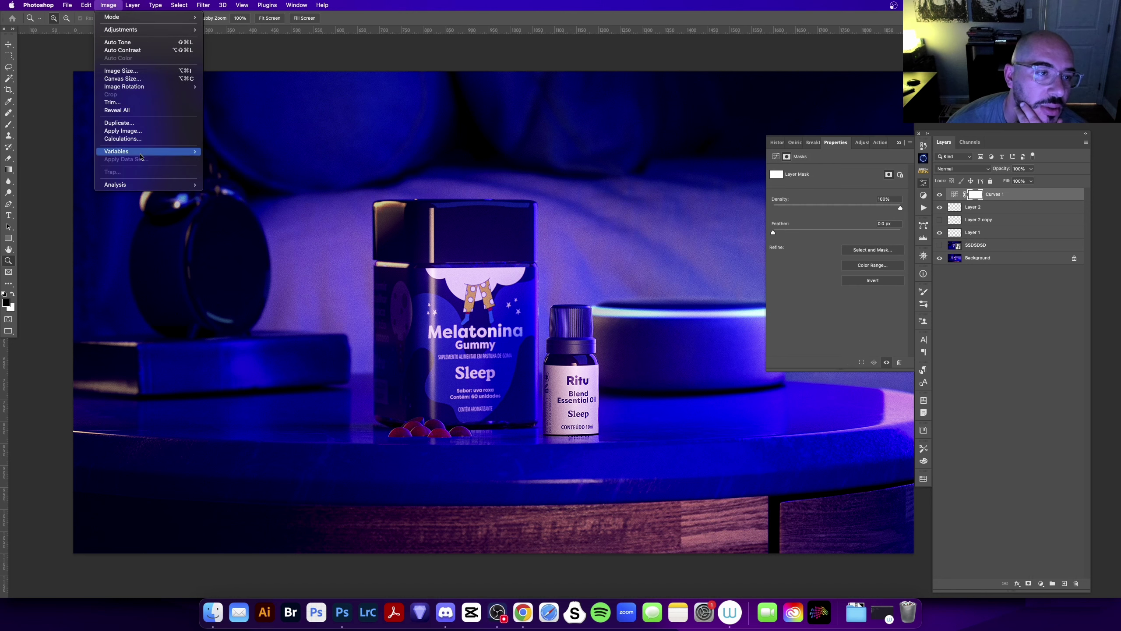
pyautogui.click(141, 131)
pyautogui.click(657, 216)
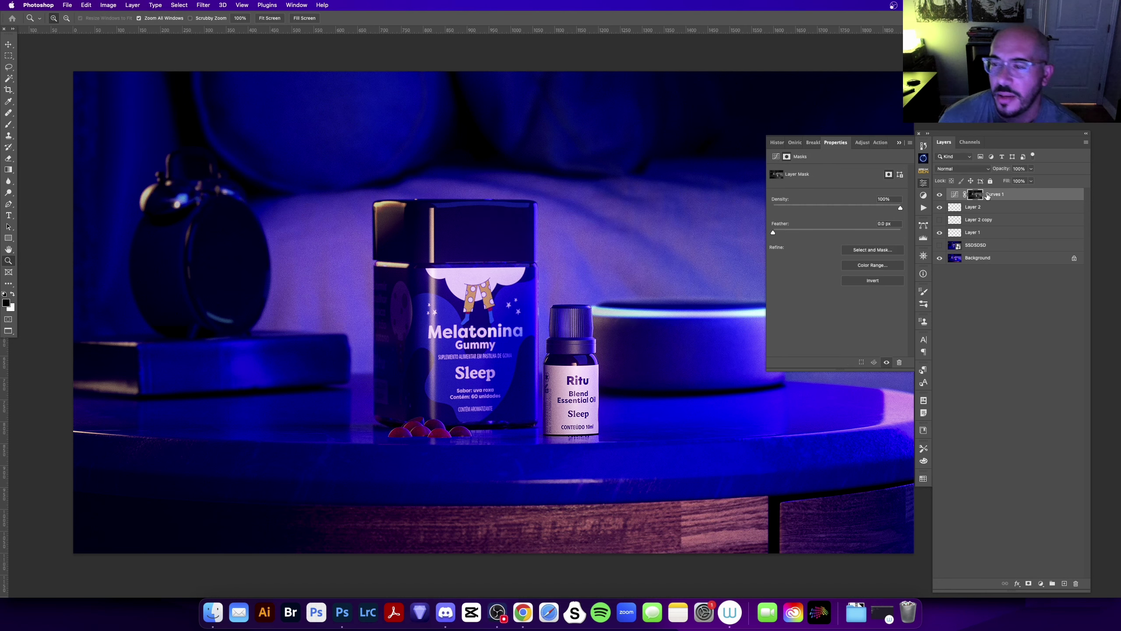
# - Brighten the Curves 1 mask with Levels, setting the white input to 227
pyautogui.keyDown('alt'); pyautogui.click(976, 197); pyautogui.keyUp('alt')
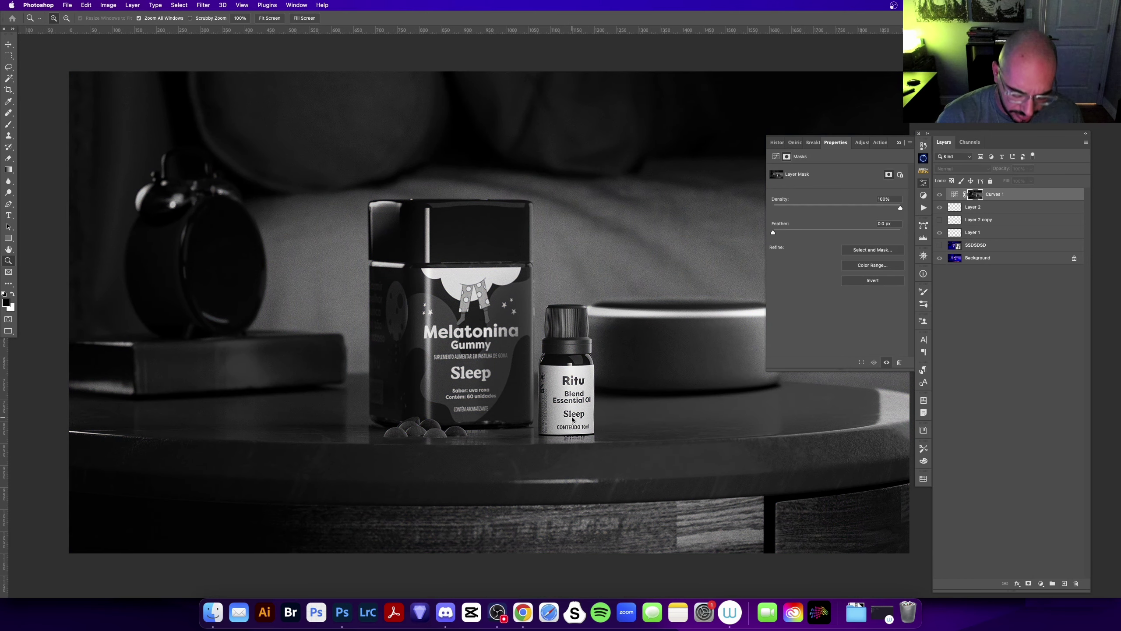
pyautogui.hotkey('ctrl', 'l')
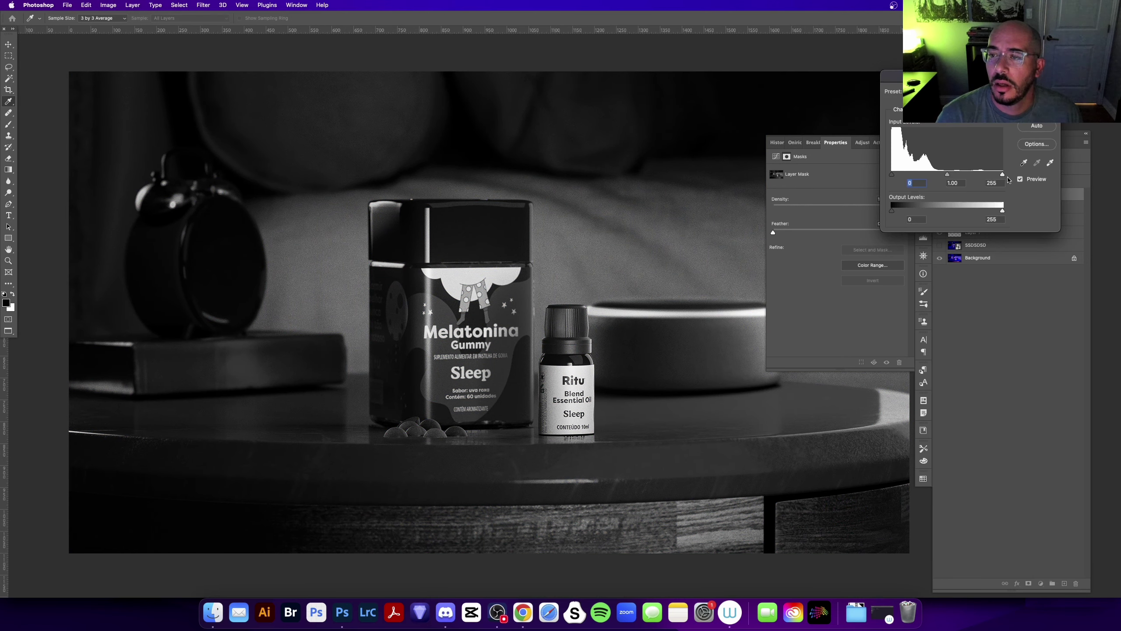
pyautogui.moveTo(1003, 176); pyautogui.dragTo(991, 177)
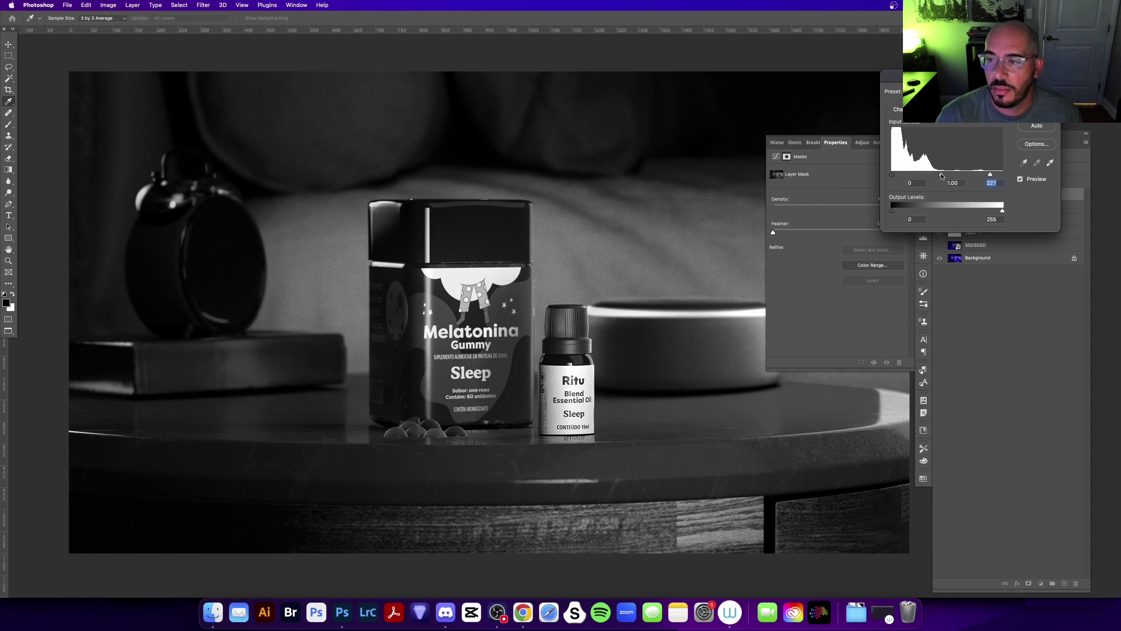
pyautogui.press('Return')
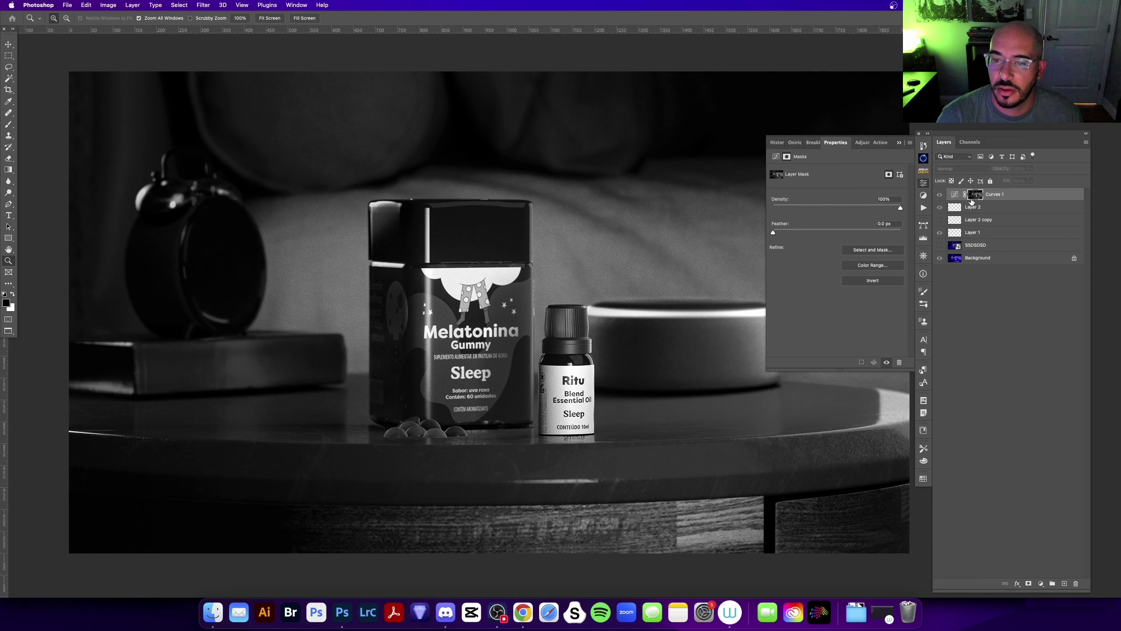
pyautogui.click(955, 195)
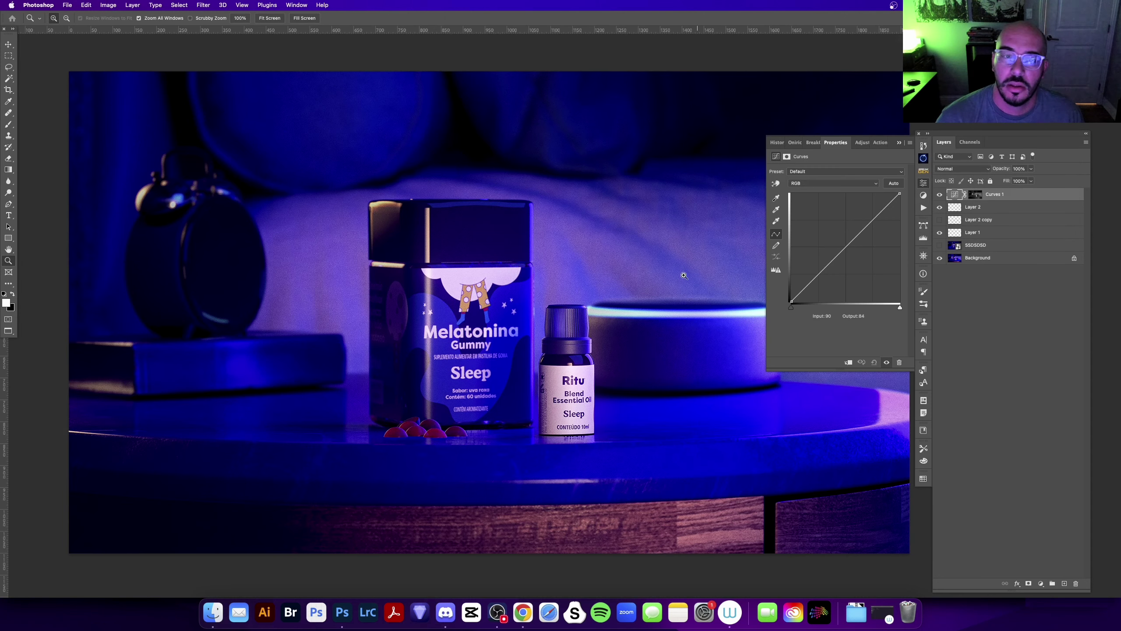
# - Lower the red curve, lift the green curve, and group Curves 1 into Group 1
pyautogui.click(828, 189)
pyautogui.moveTo(867, 234); pyautogui.dragTo(873, 261)
pyautogui.click(833, 182)
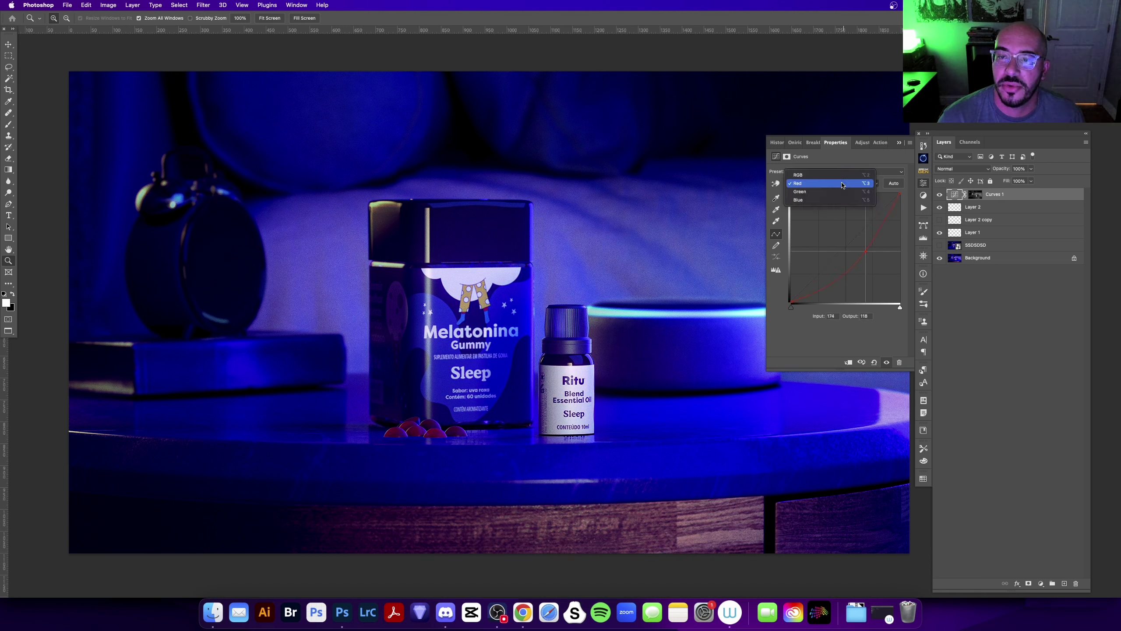
pyautogui.click(830, 191)
pyautogui.moveTo(846, 241); pyautogui.dragTo(830, 227)
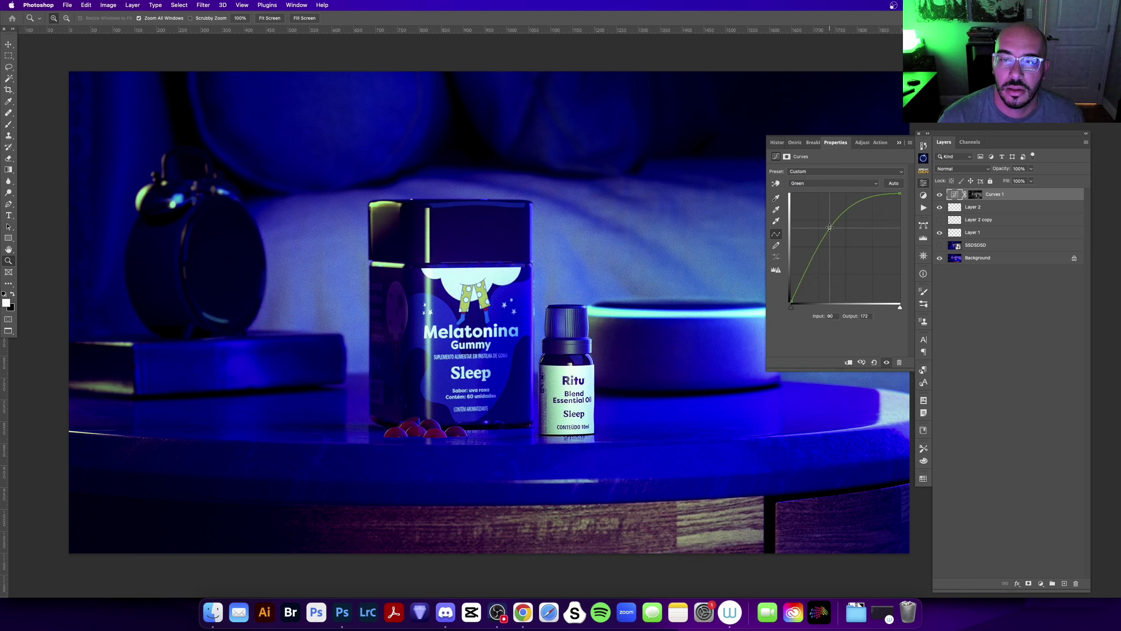
pyautogui.click(901, 145)
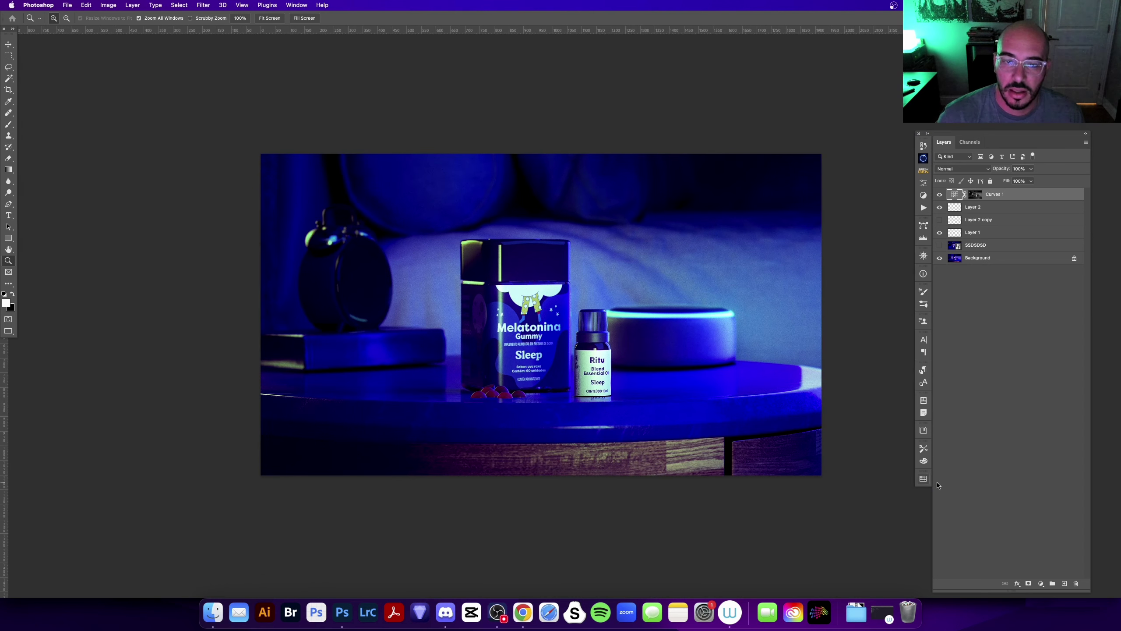
pyautogui.press('super+g')
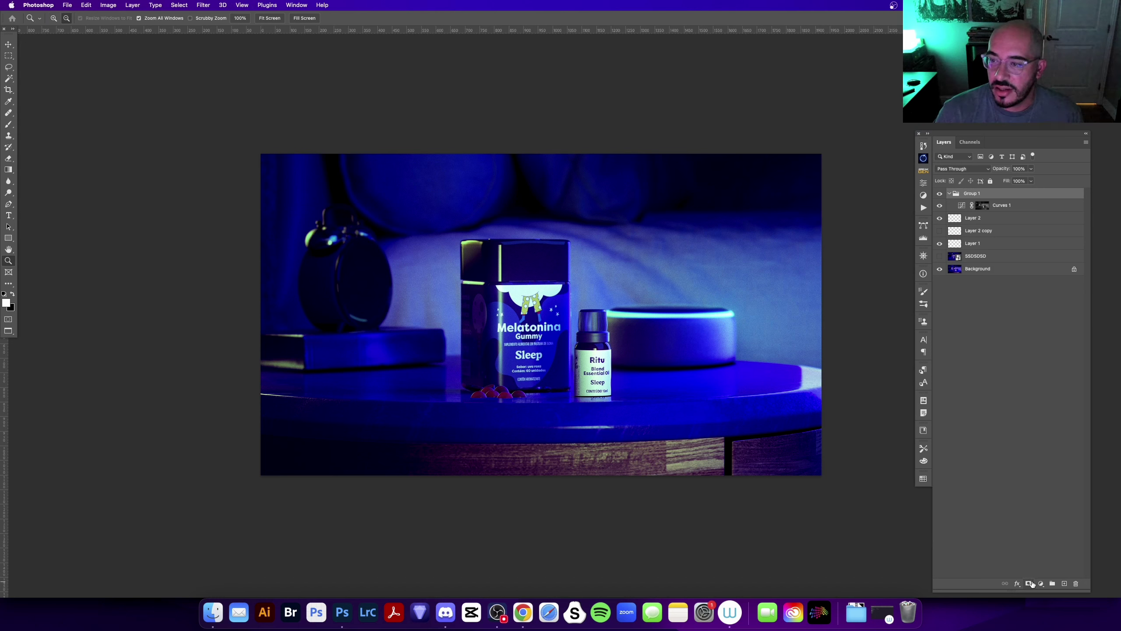
# - Give Group 1 a black mask and paint white over the upper-right background and left of the jar
pyautogui.keyDown('alt'); pyautogui.click(1032, 584); pyautogui.keyUp('alt')
pyautogui.press('b')
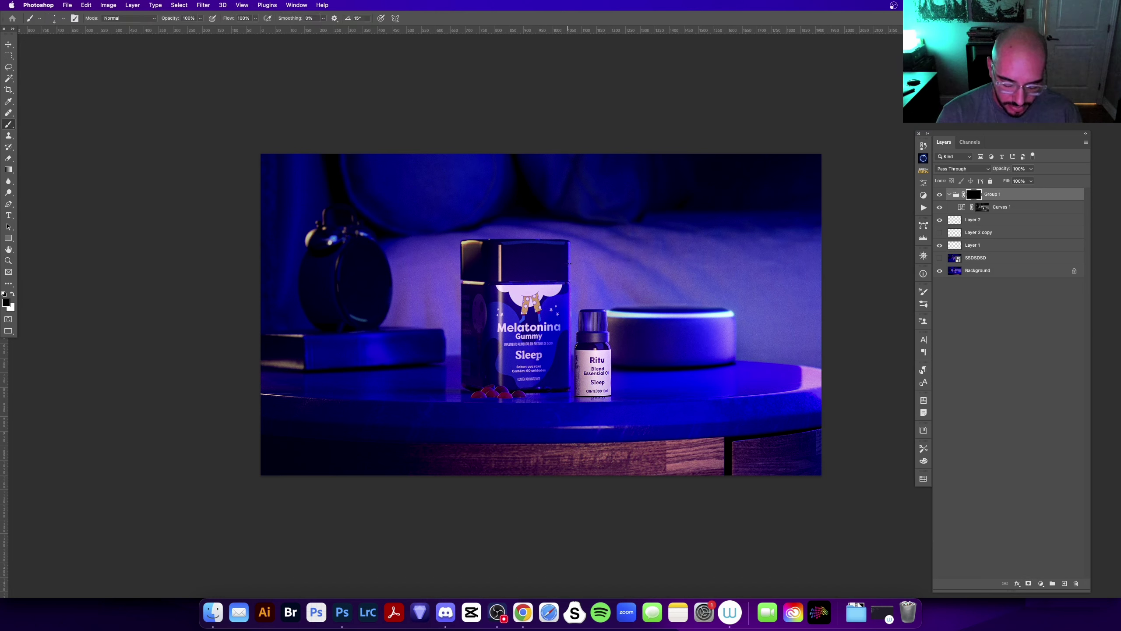
pyautogui.press('x')
pyautogui.press(']')
pyautogui.press(']')
pyautogui.press(']')
pyautogui.press(']')
pyautogui.press(']')
pyautogui.press(']')
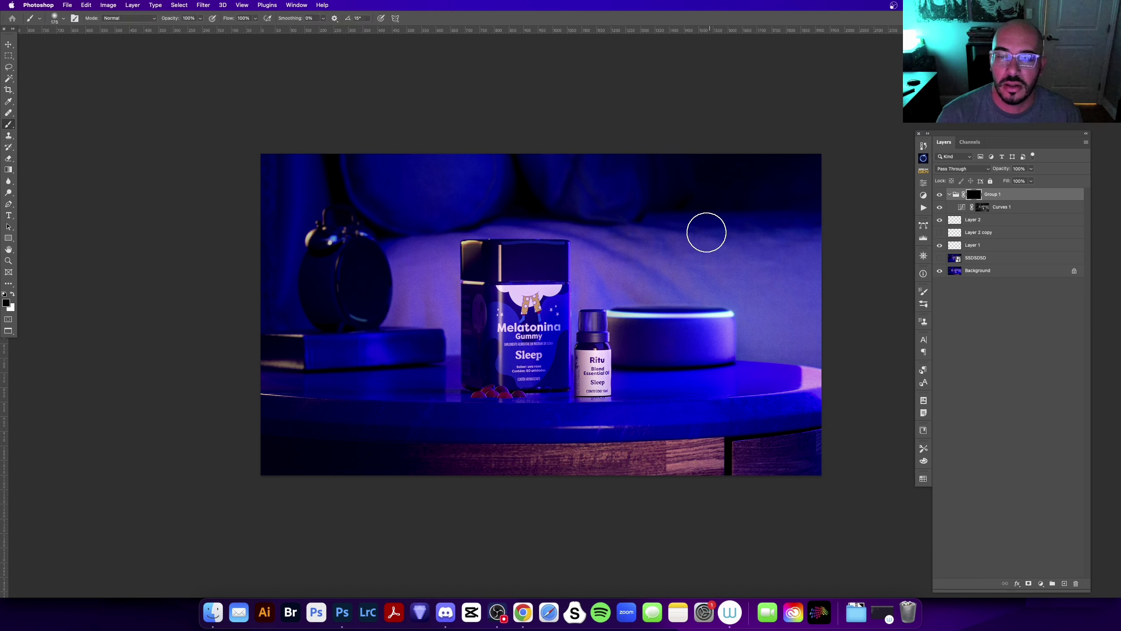
pyautogui.moveTo(849, 335)
pyautogui.mouseDown()
pyautogui.moveTo(578, 250)
pyautogui.moveTo(723, 268)
pyautogui.mouseUp()
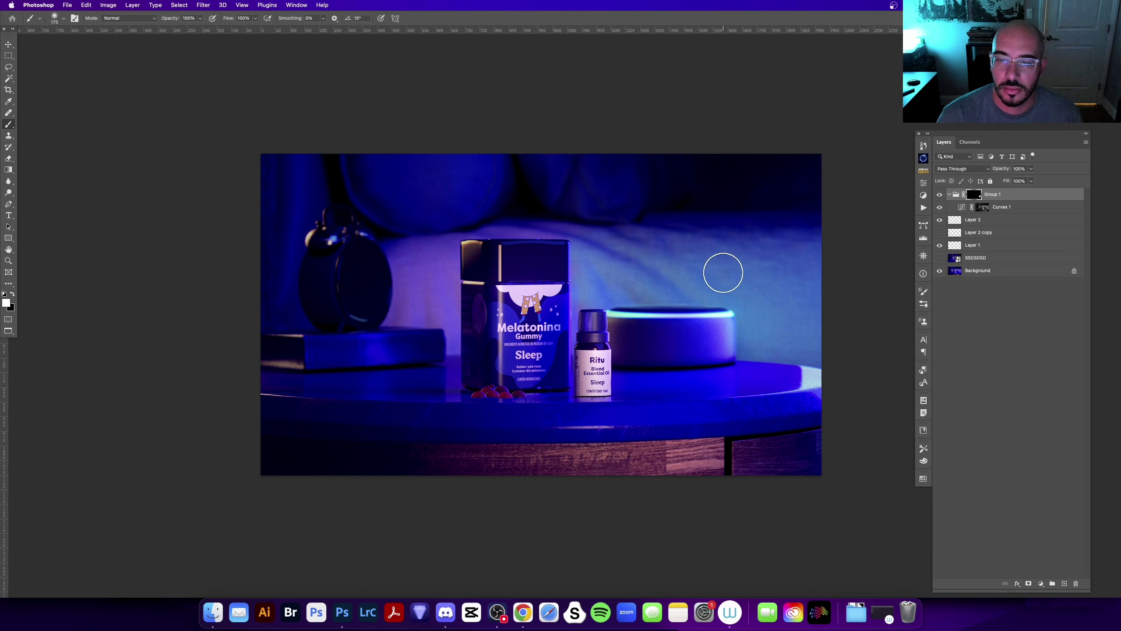
pyautogui.moveTo(433, 279); pyautogui.dragTo(420, 291)
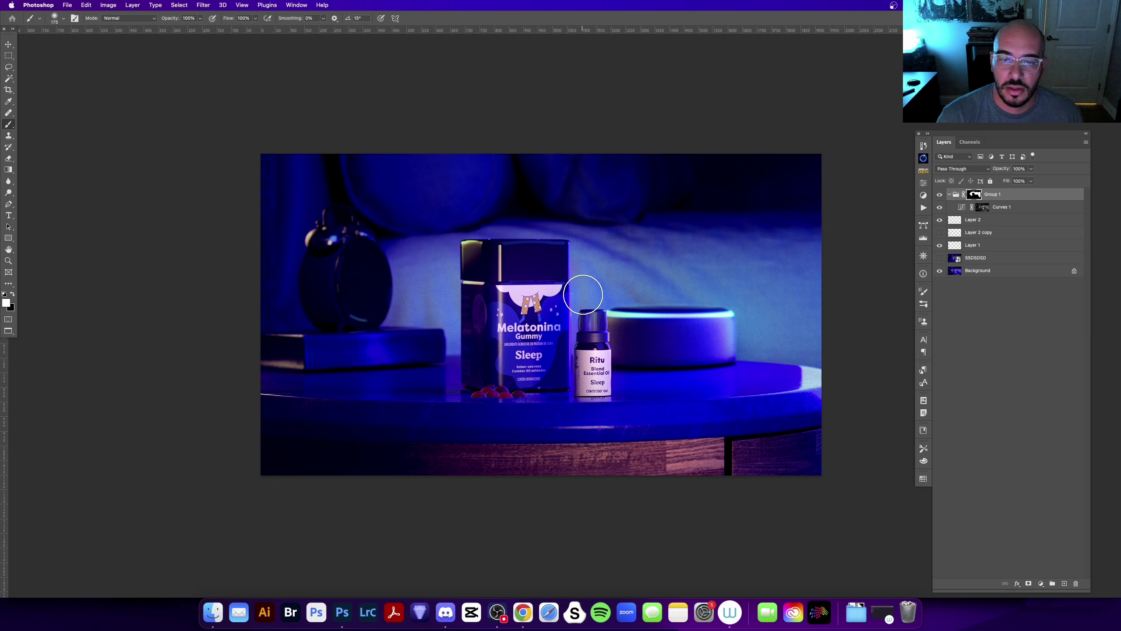
pyautogui.hscroll(-2, 670, 225)
# - Bend the Curves 1 RGB curve upward and compare Group 1 off and on
pyautogui.doubleClick(962, 207)
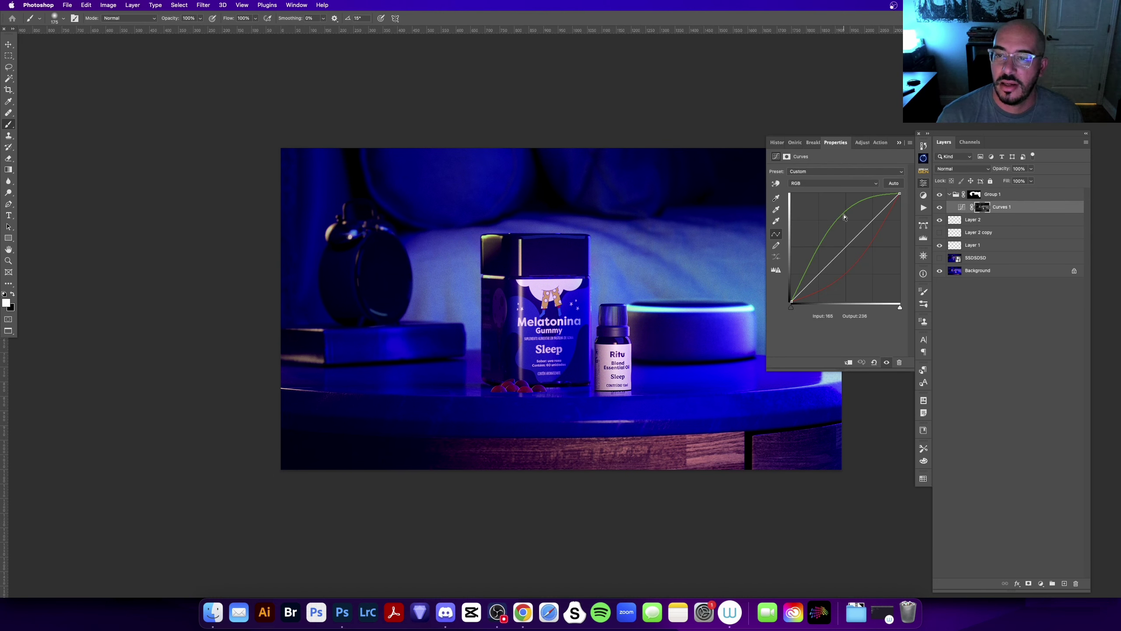
pyautogui.moveTo(841, 244); pyautogui.dragTo(831, 234)
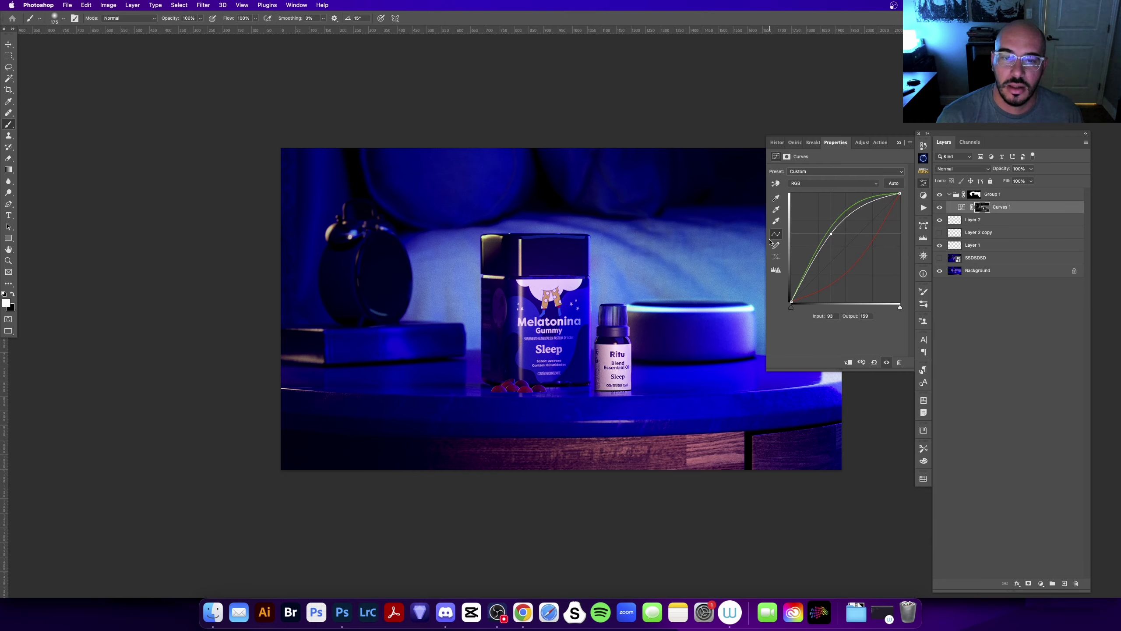
pyautogui.moveTo(639, 244); pyautogui.dragTo(580, 207)
pyautogui.press('z')
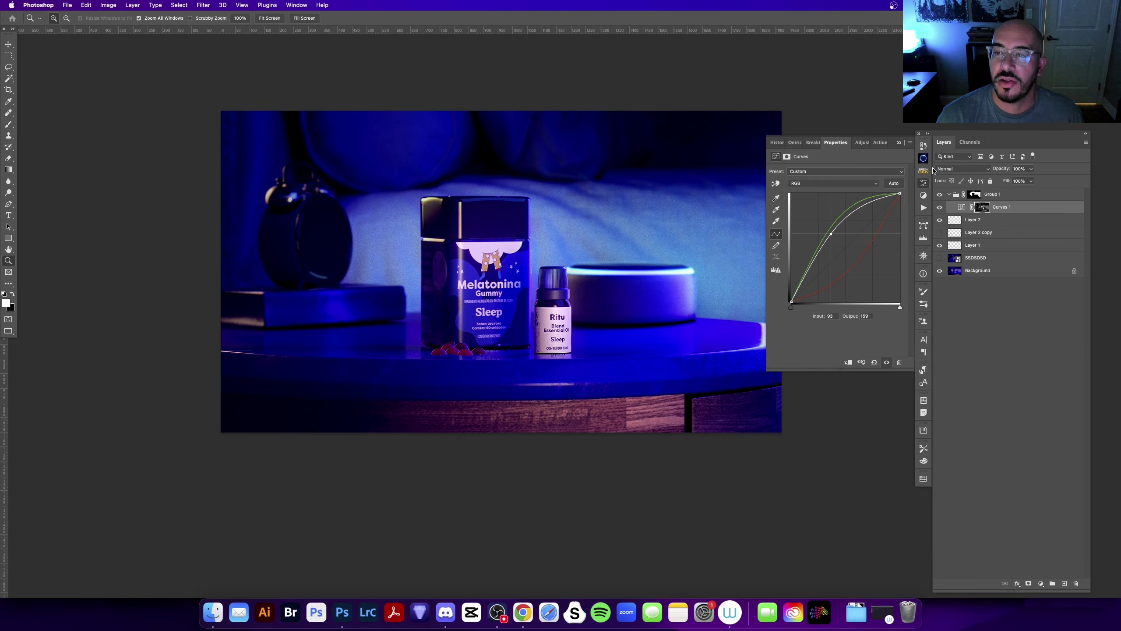
pyautogui.click(939, 196)
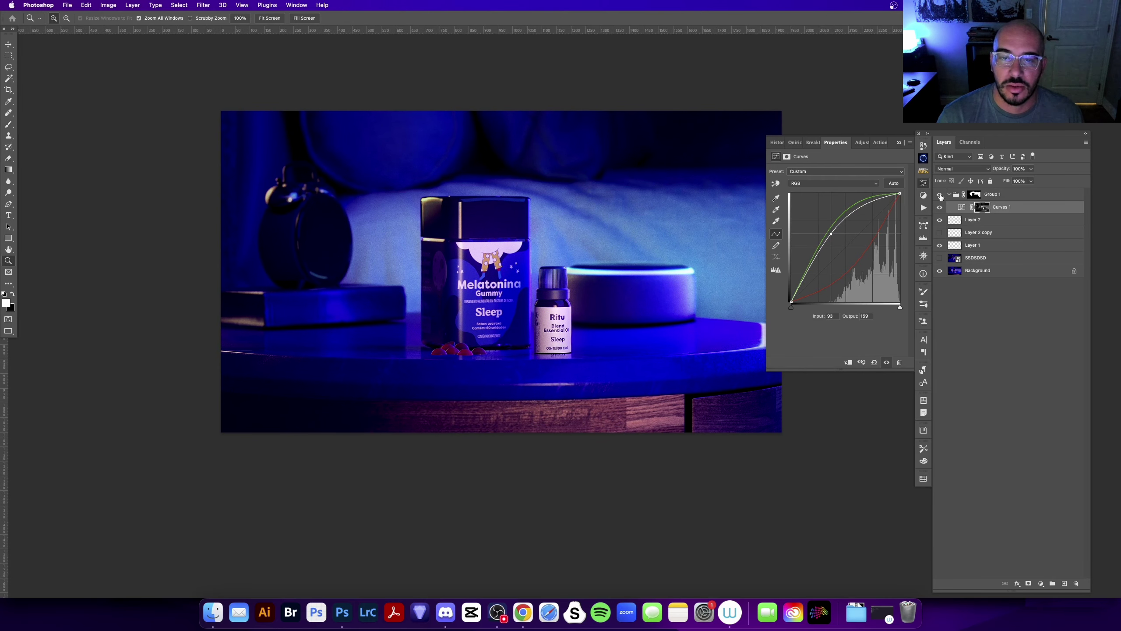
pyautogui.click(895, 135)
pyautogui.hscroll(-3, 874, 350)
pyautogui.scroll(2, 874, 350)
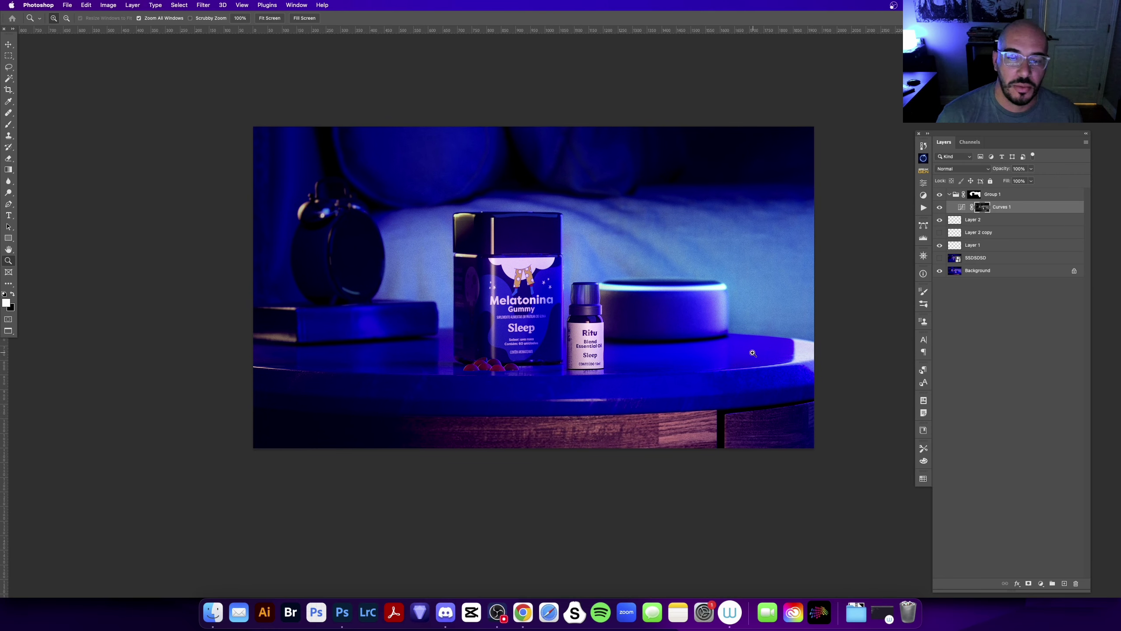
# - Try painting Group 1's mask over the wood edge, then undo the stroke
pyautogui.click(975, 195)
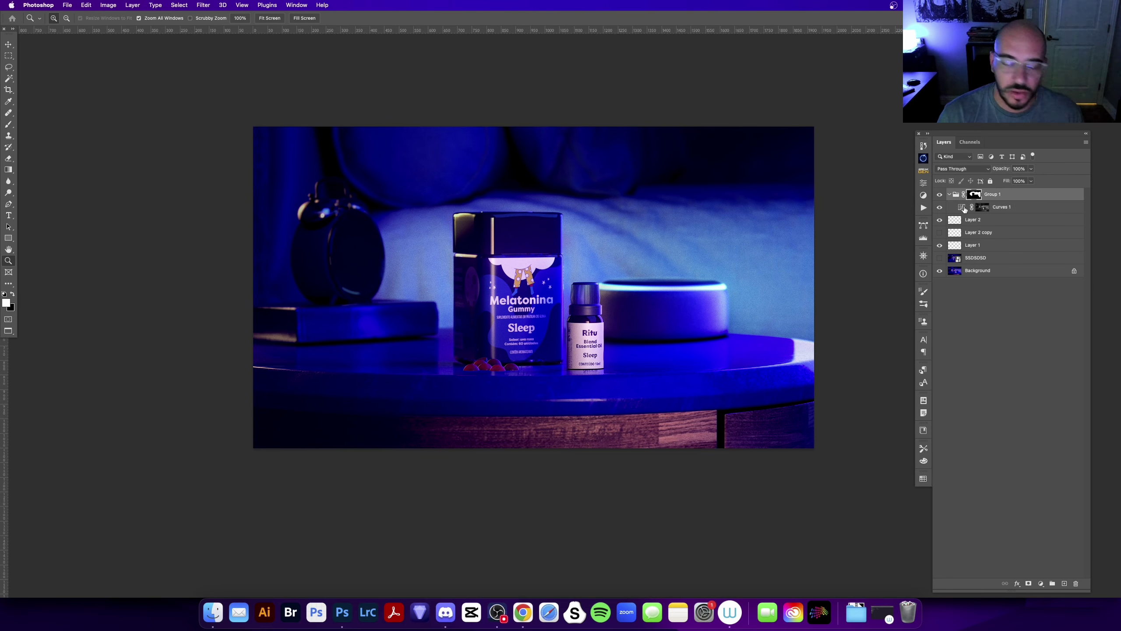
pyautogui.press('b')
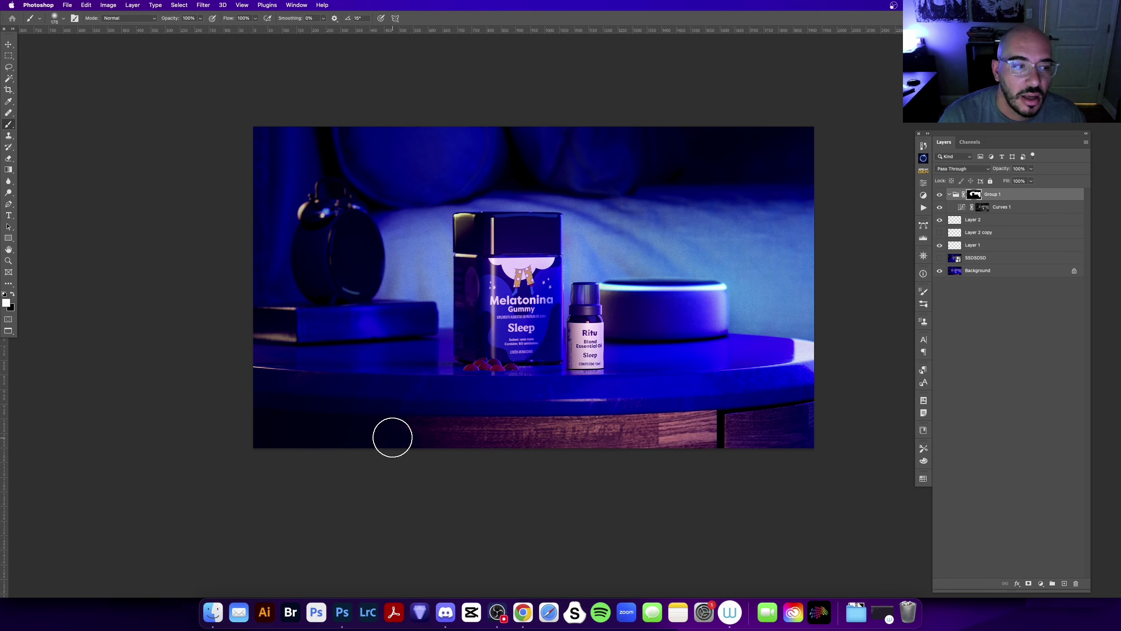
pyautogui.press(']')
pyautogui.moveTo(631, 445); pyautogui.dragTo(646, 436)
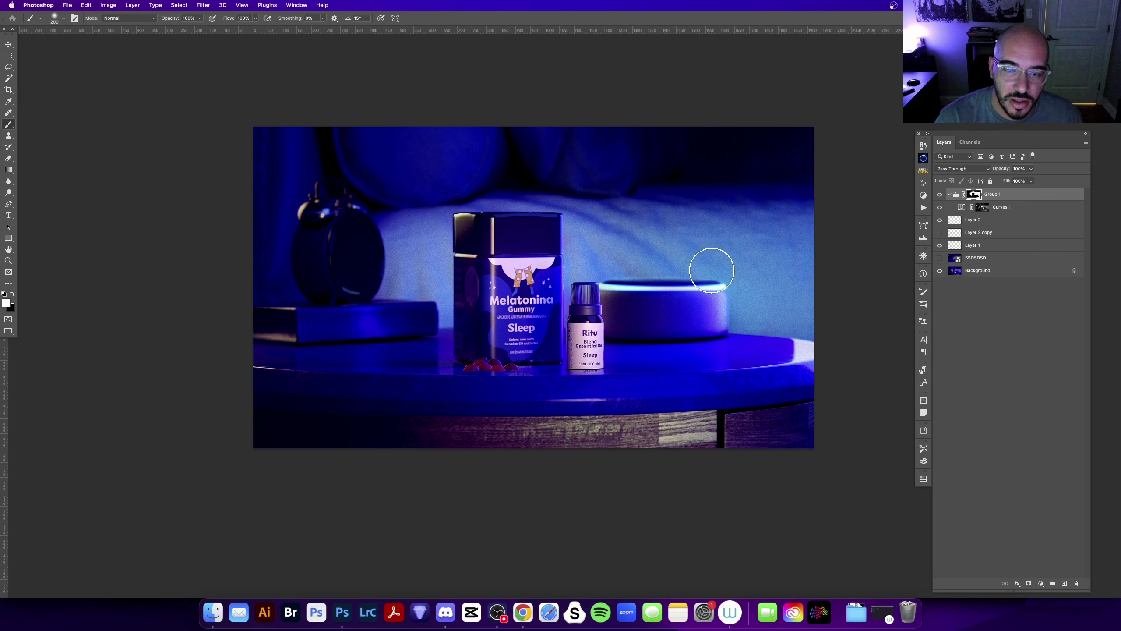
pyautogui.hotkey('ctrl', 'z')
pyautogui.click(1041, 583)
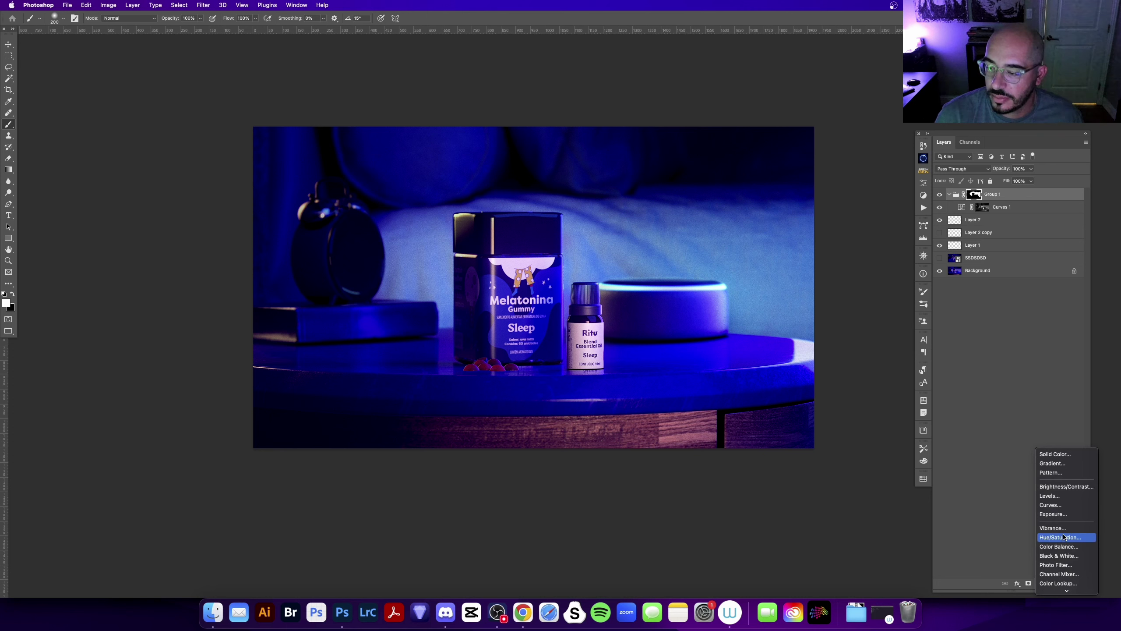
# - Add a Hue/Saturation adjustment layer and restack it above Group 1
pyautogui.click(1062, 538)
pyautogui.click(816, 183)
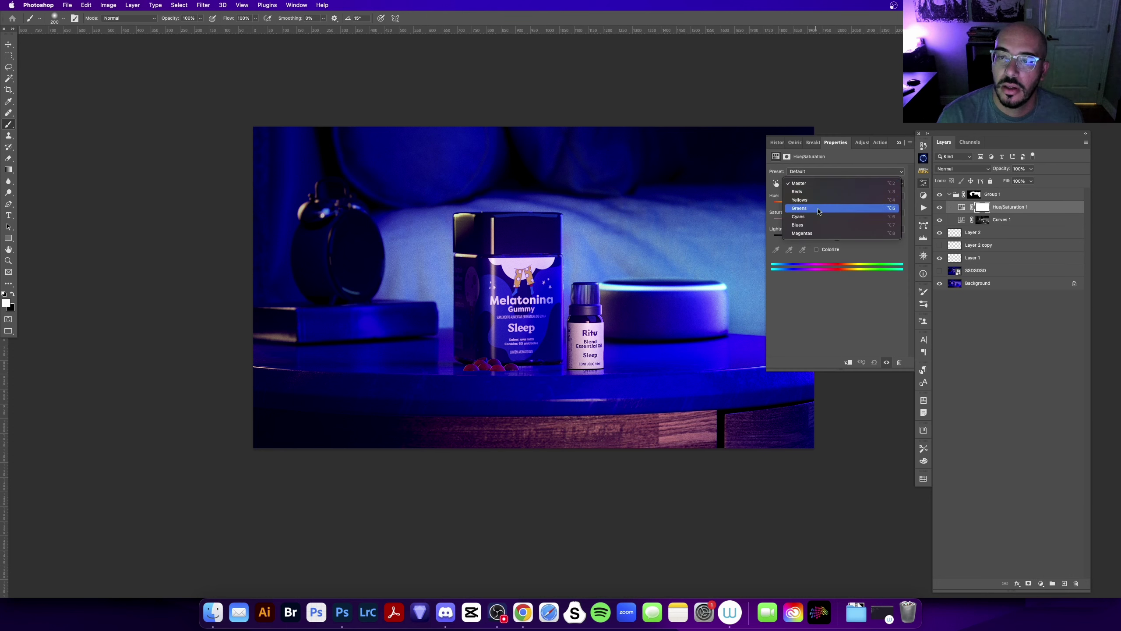
pyautogui.click(830, 233)
pyautogui.click(830, 182)
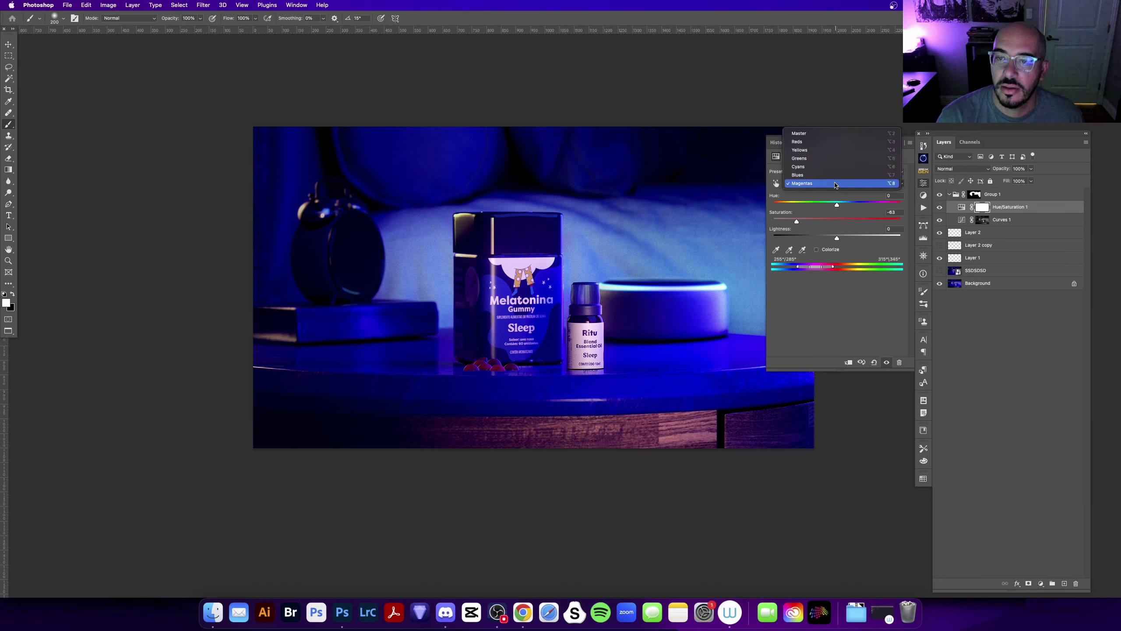
pyautogui.click(830, 148)
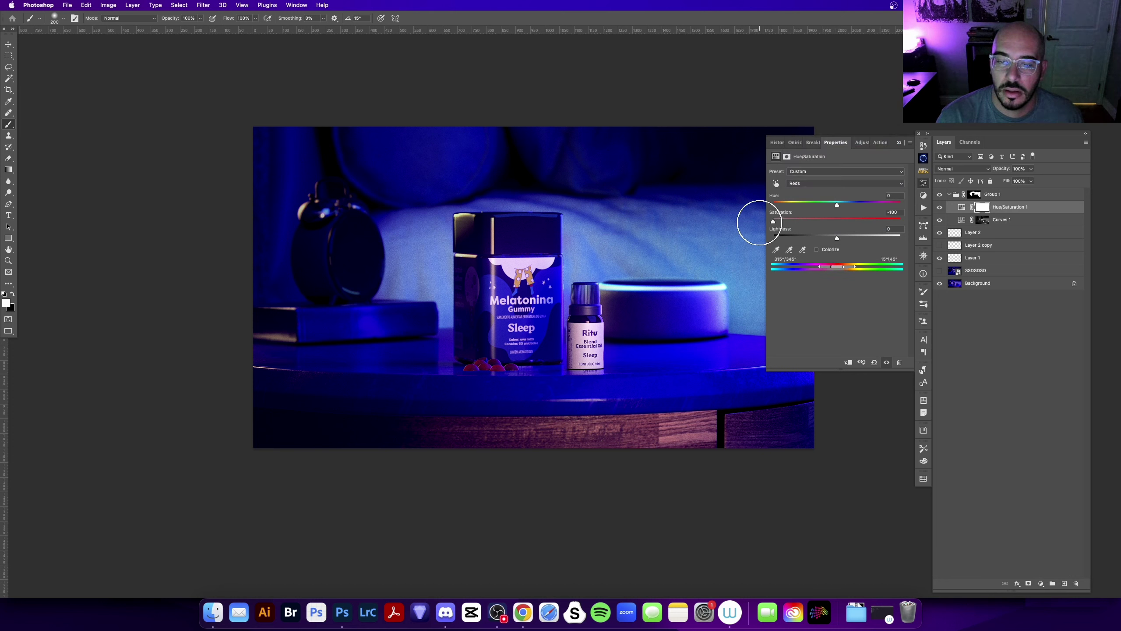
pyautogui.moveTo(820, 221); pyautogui.dragTo(844, 230)
pyautogui.moveTo(991, 206); pyautogui.dragTo(997, 190)
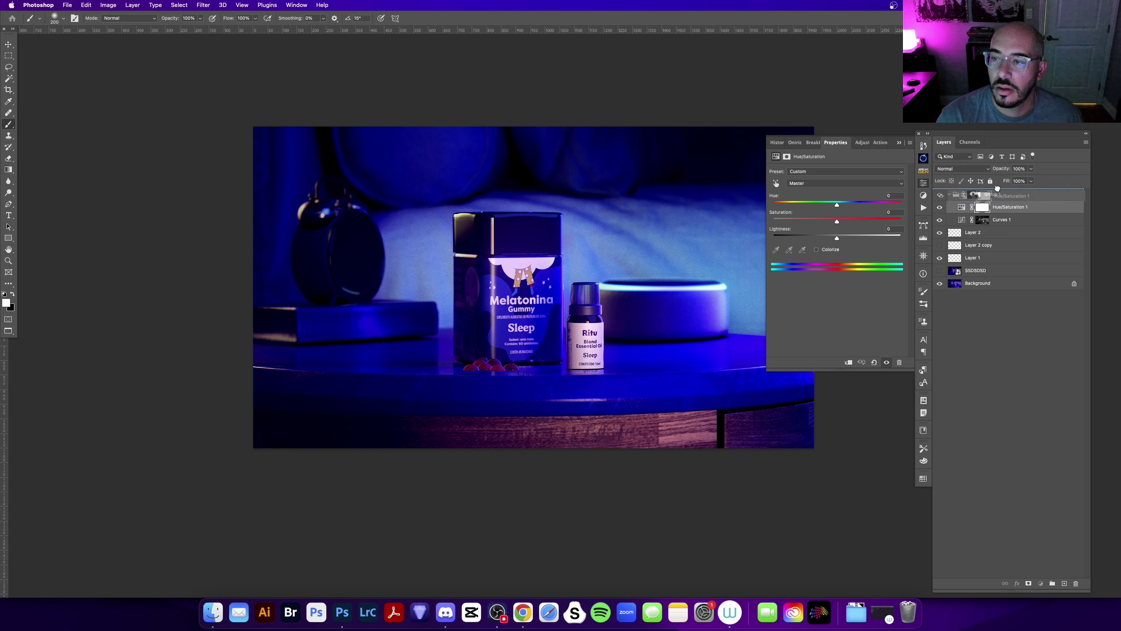
pyautogui.moveTo(996, 189)
pyautogui.mouseDown()
pyautogui.moveTo(980, 195)
pyautogui.moveTo(1004, 187)
pyautogui.mouseUp()
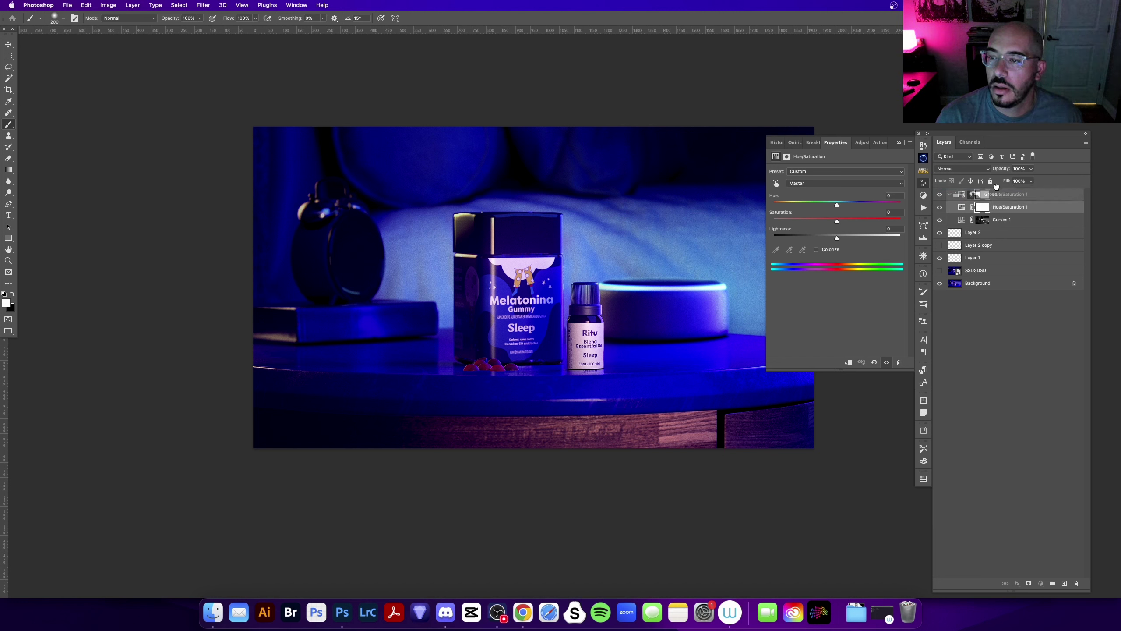
# - Set the Reds saturation of Hue/Saturation 1 to -53
pyautogui.click(829, 182)
pyautogui.click(823, 193)
pyautogui.click(833, 218)
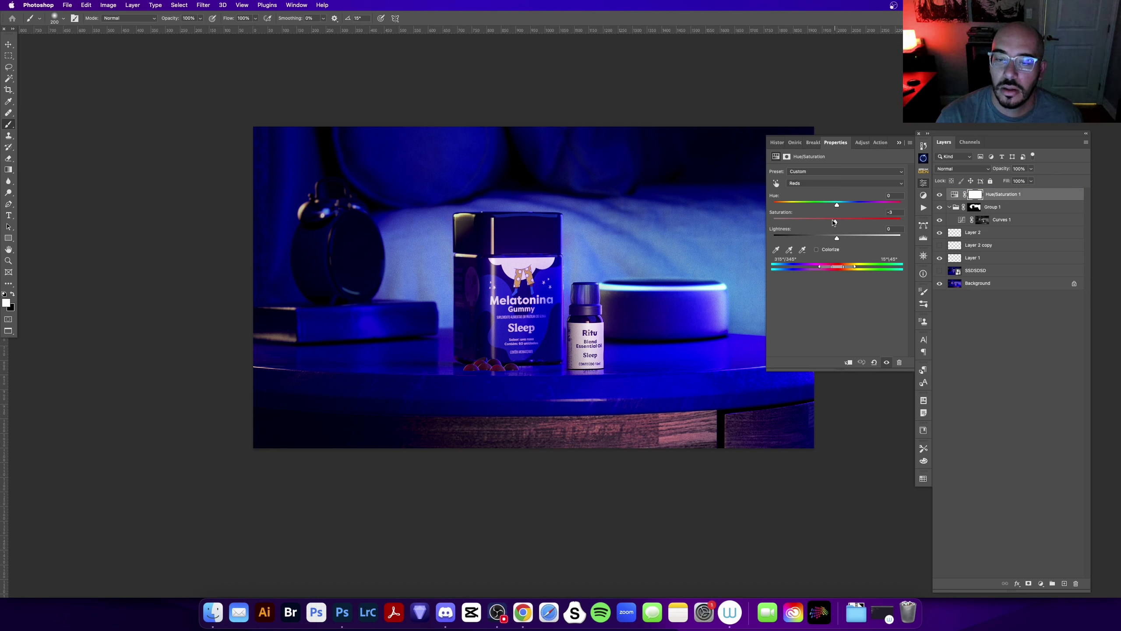
pyautogui.moveTo(834, 222); pyautogui.dragTo(802, 221)
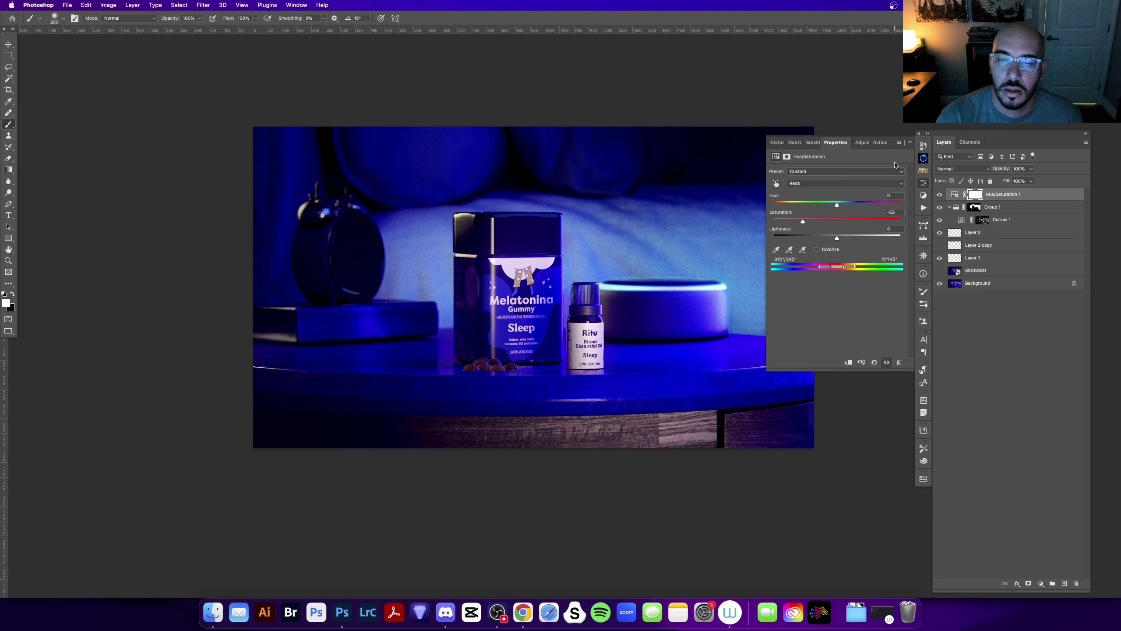
pyautogui.click(898, 143)
# - Zoom in on the jar and bottle, then collapse Group 1 and select Hue/Saturation 1
pyautogui.press('z')
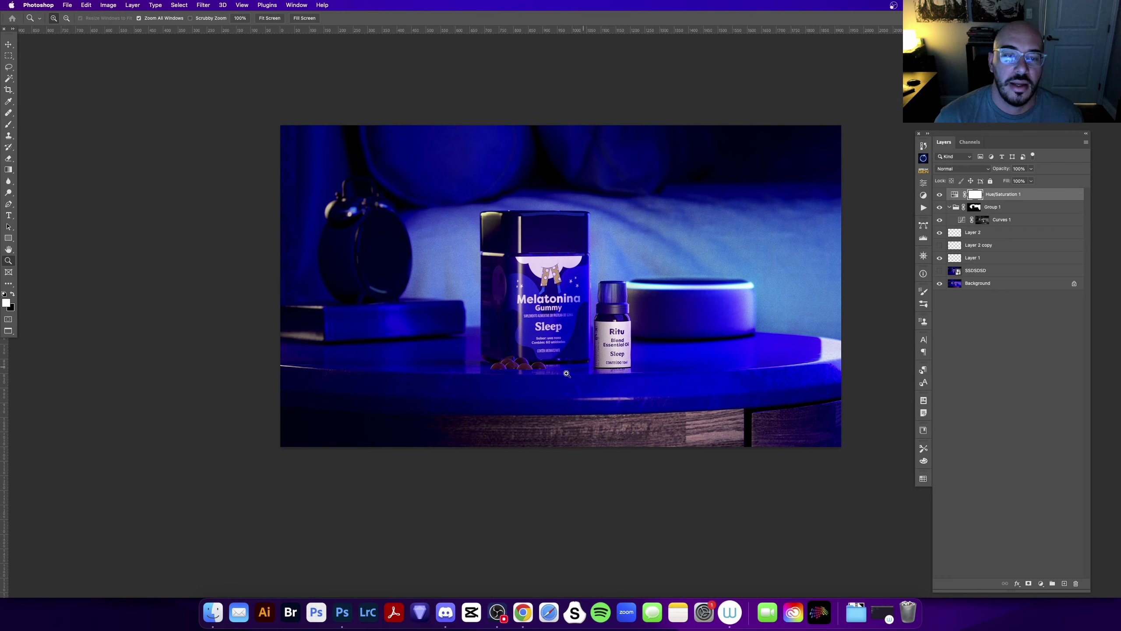
pyautogui.click(482, 392)
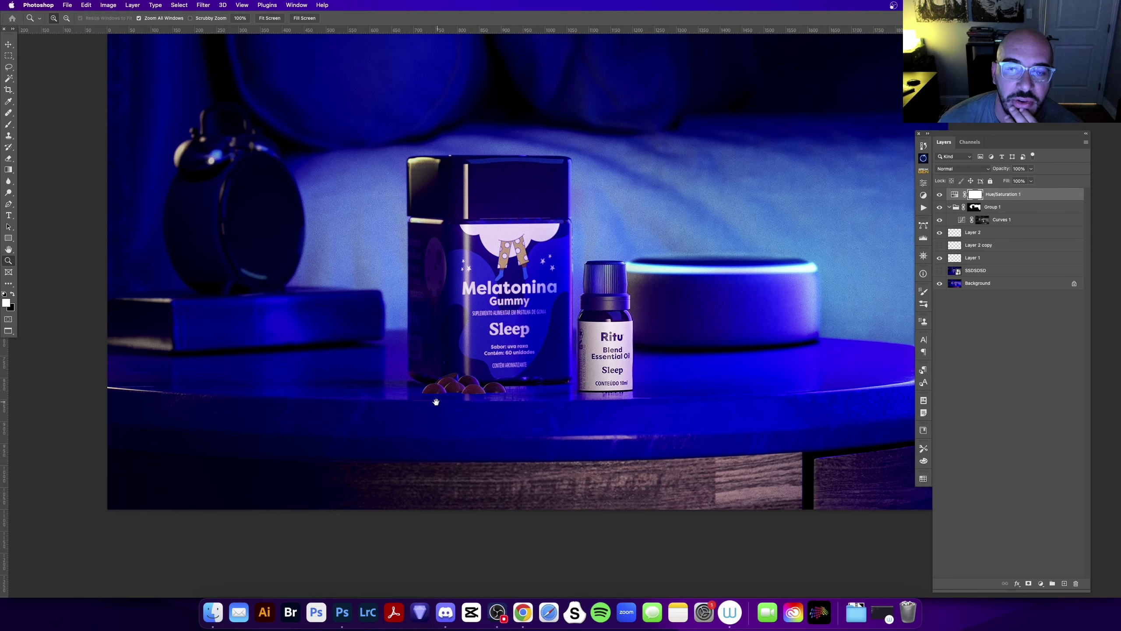
pyautogui.moveTo(436, 402); pyautogui.dragTo(479, 414)
pyautogui.click(978, 206)
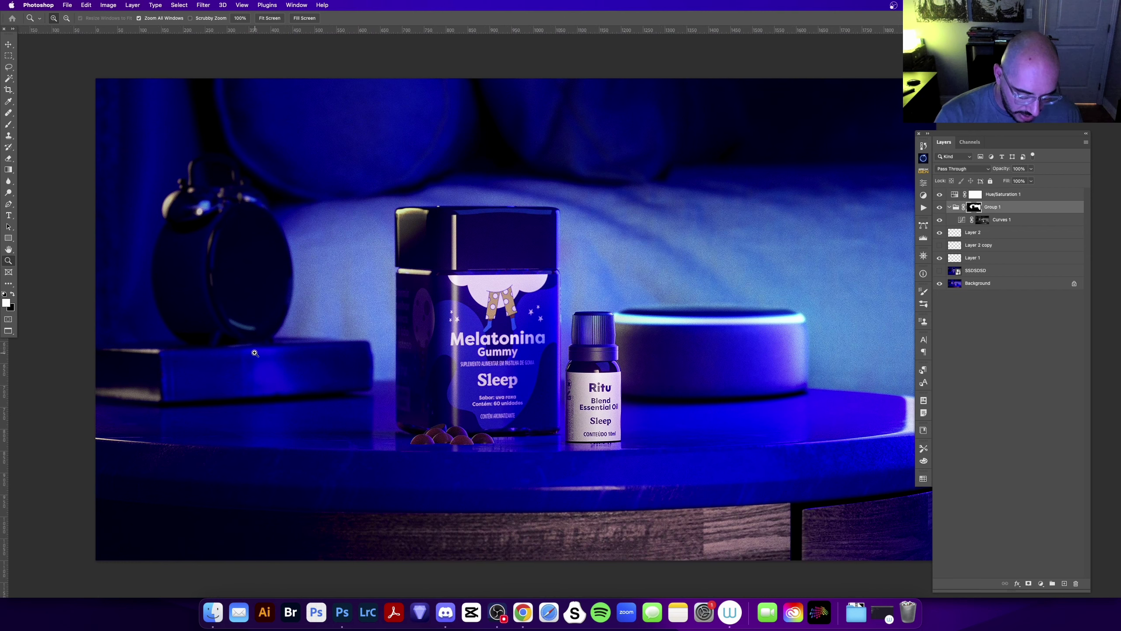
pyautogui.press('b')
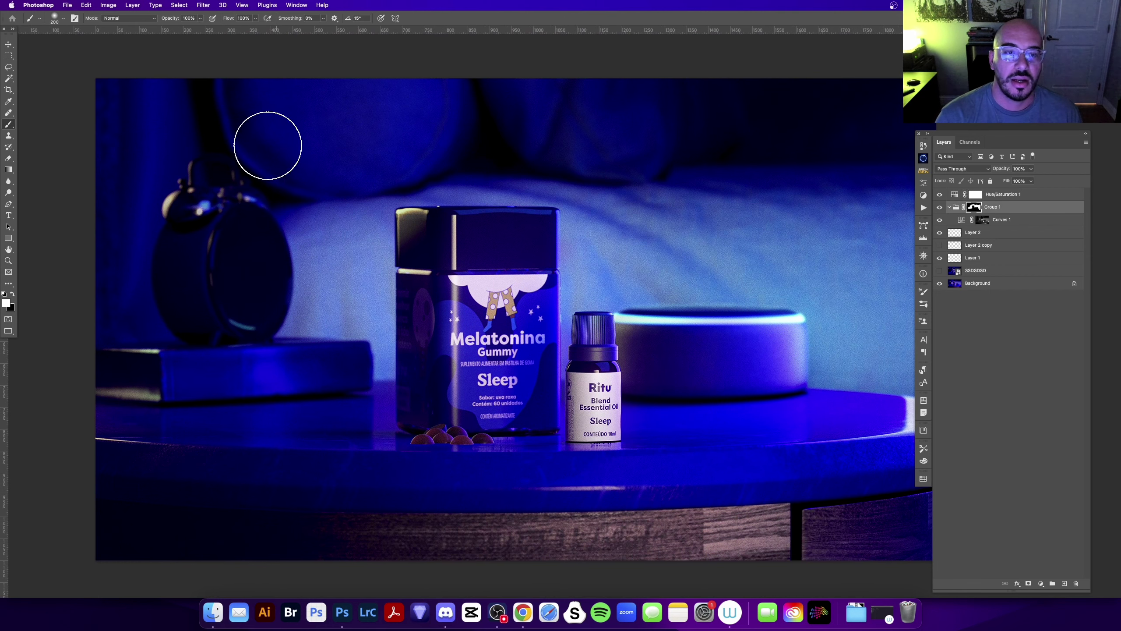
pyautogui.press('super+minus')
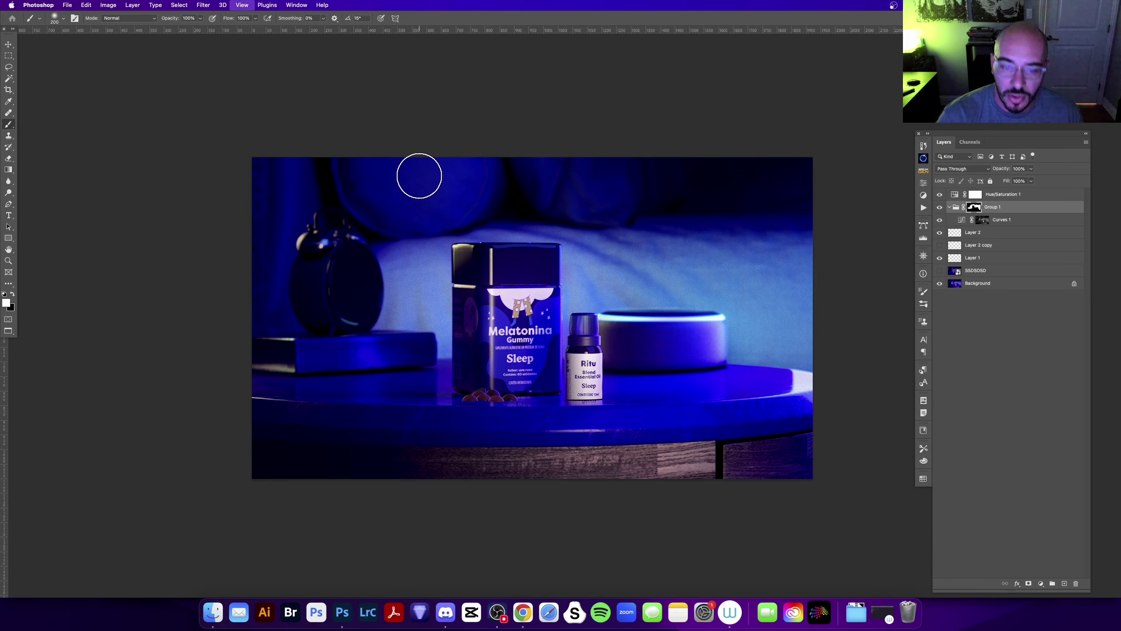
pyautogui.hscroll(2, 626, 246)
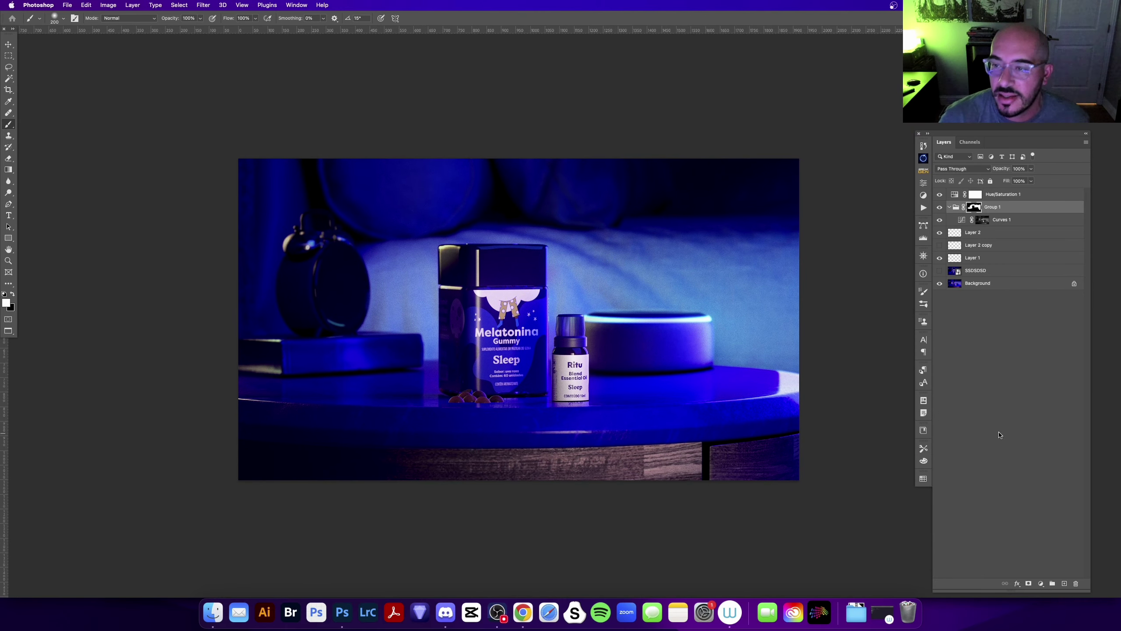
pyautogui.click(950, 207)
pyautogui.click(984, 194)
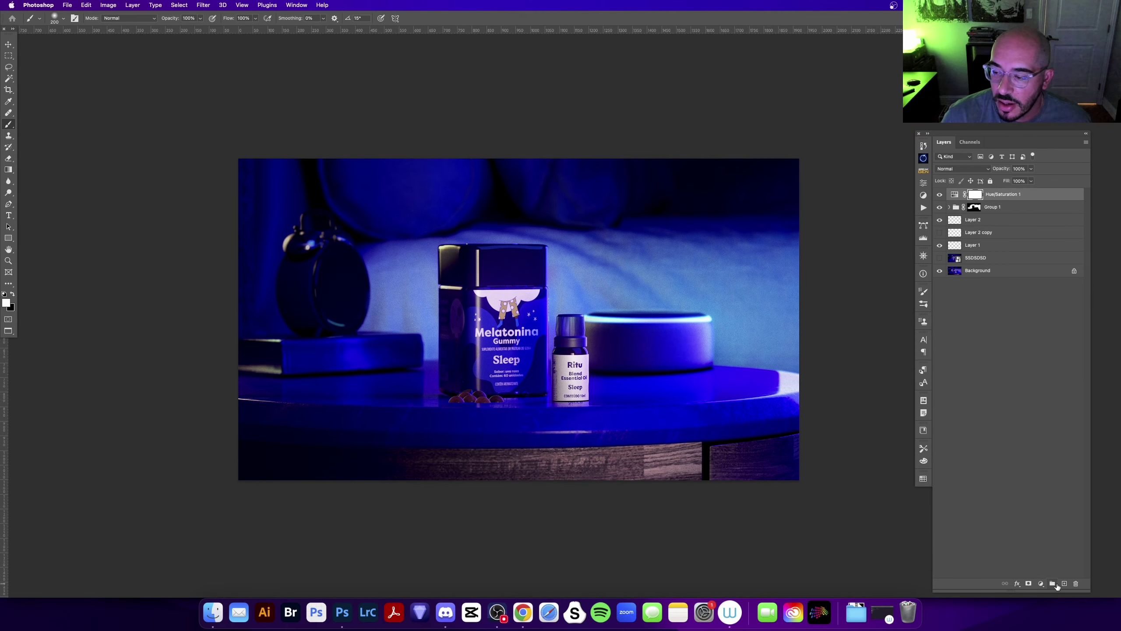
# - Add a new Layer 3 with a smaller brush, painting and undoing a white ellipse
pyautogui.click(1064, 584)
pyautogui.press('[')
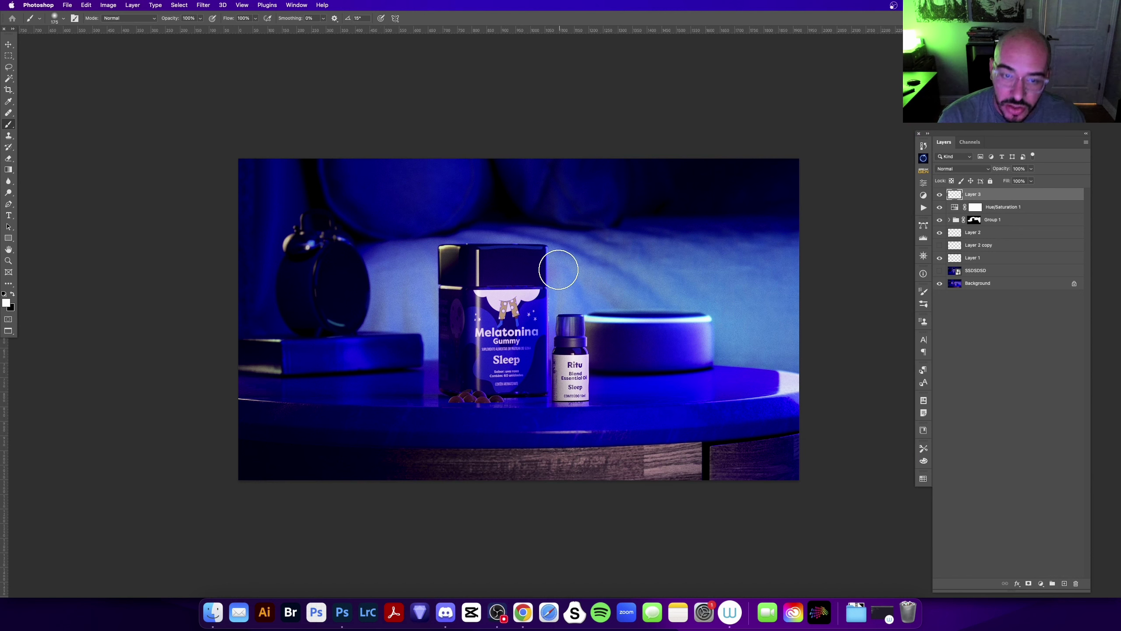
pyautogui.press('[')
pyautogui.press('[')
pyautogui.press('[')
pyautogui.moveTo(503, 199)
pyautogui.mouseDown()
pyautogui.moveTo(561, 459)
pyautogui.moveTo(512, 203)
pyautogui.mouseUp()
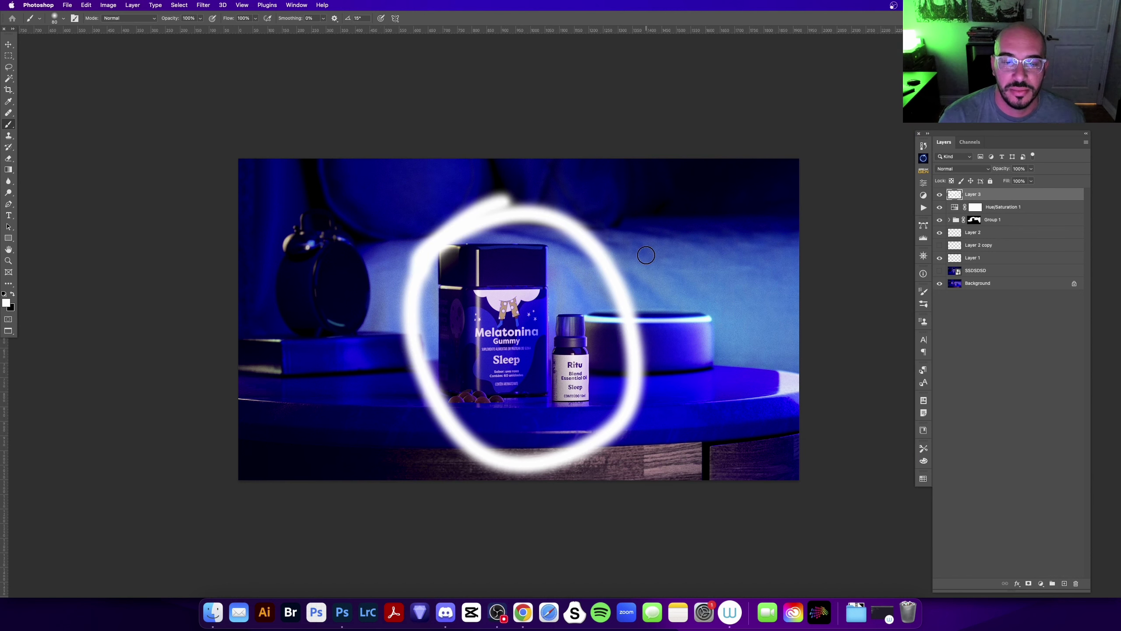
pyautogui.hotkey('ctrl', 'z')
# - Zoom into the table near the Ritu bottle and paint a soft white glow spot
pyautogui.press('z')
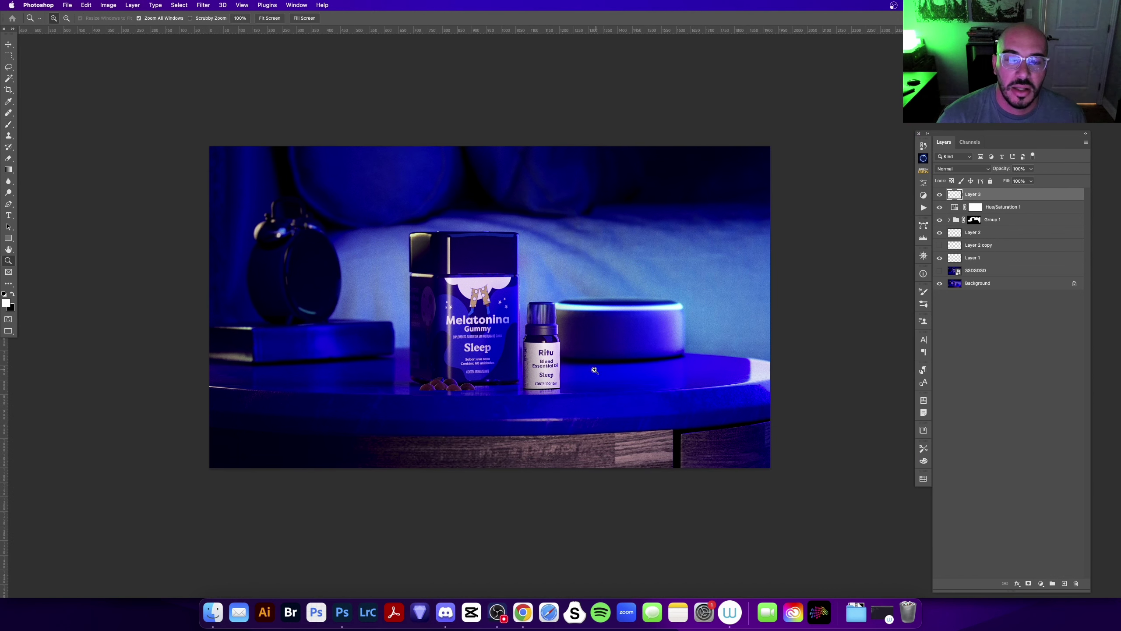
pyautogui.moveTo(593, 368); pyautogui.dragTo(624, 388)
pyautogui.click(565, 367)
pyautogui.moveTo(569, 315); pyautogui.dragTo(594, 333)
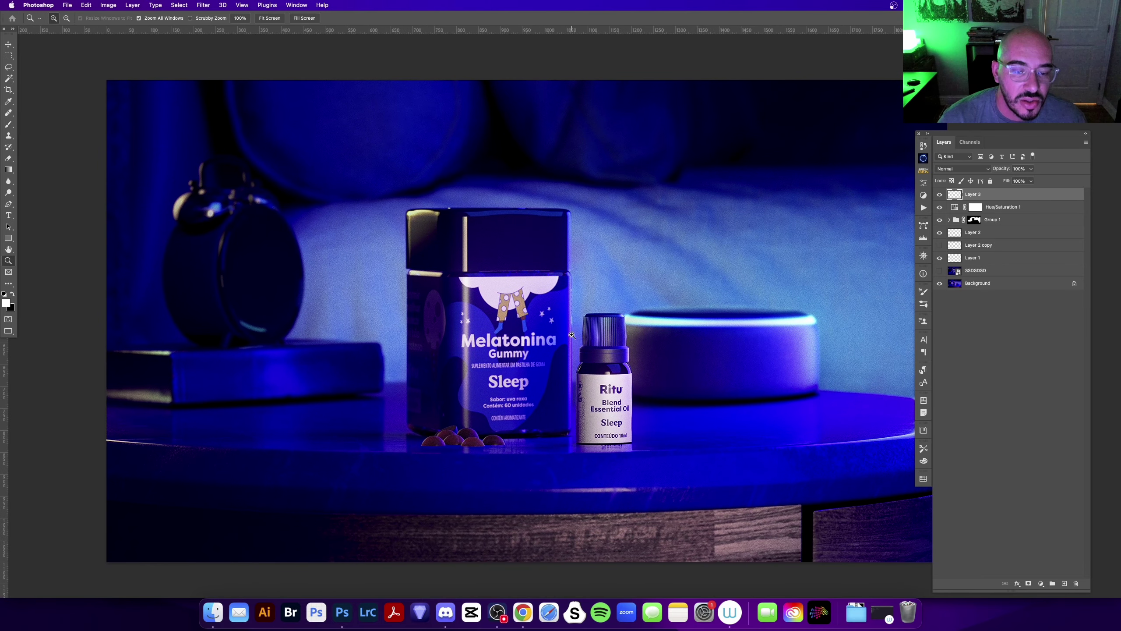
pyautogui.press('b')
pyautogui.hscroll(3, 745, 406)
pyautogui.scroll(-1, 746, 406)
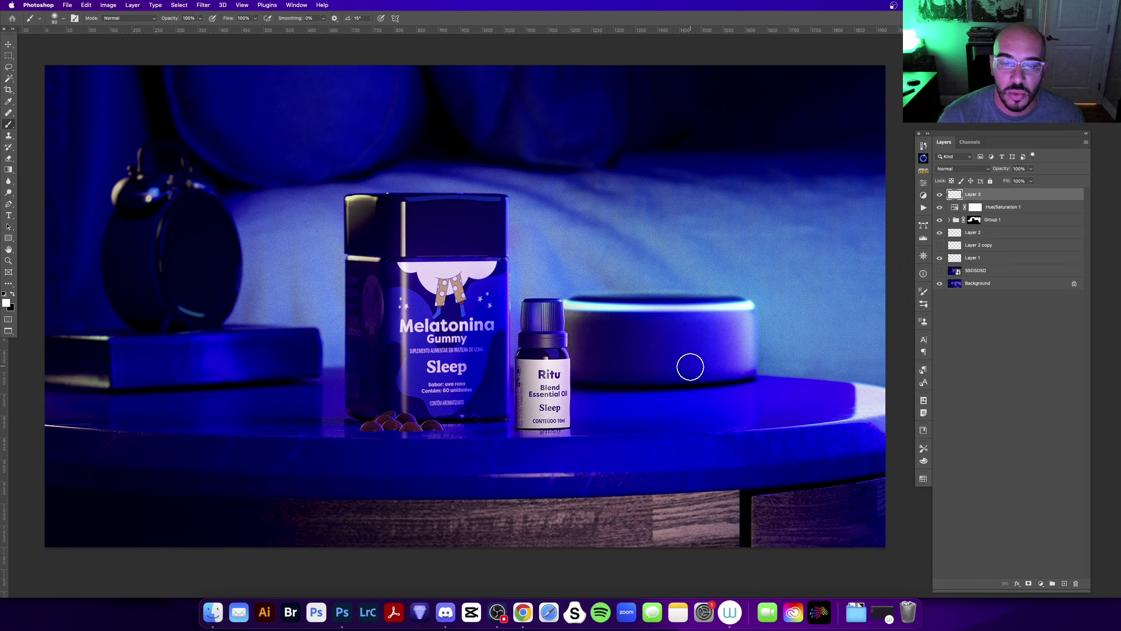
pyautogui.press('p')
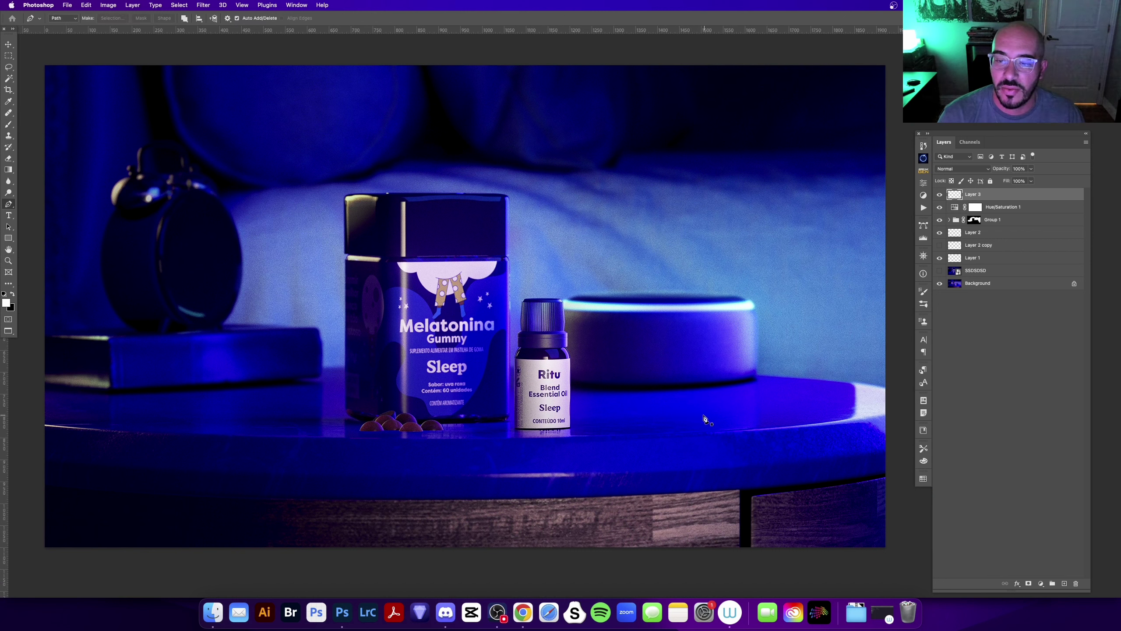
pyautogui.press('b')
pyautogui.moveTo(687, 425)
pyautogui.mouseDown()
pyautogui.moveTo(693, 413)
pyautogui.moveTo(695, 430)
pyautogui.mouseUp()
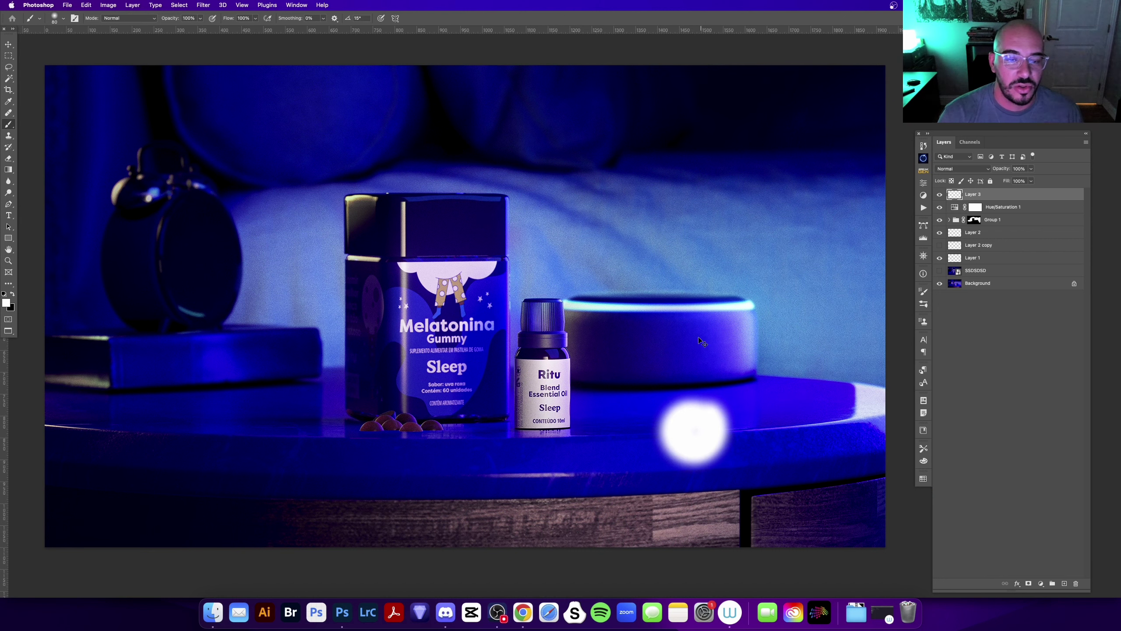
pyautogui.press('super+minus')
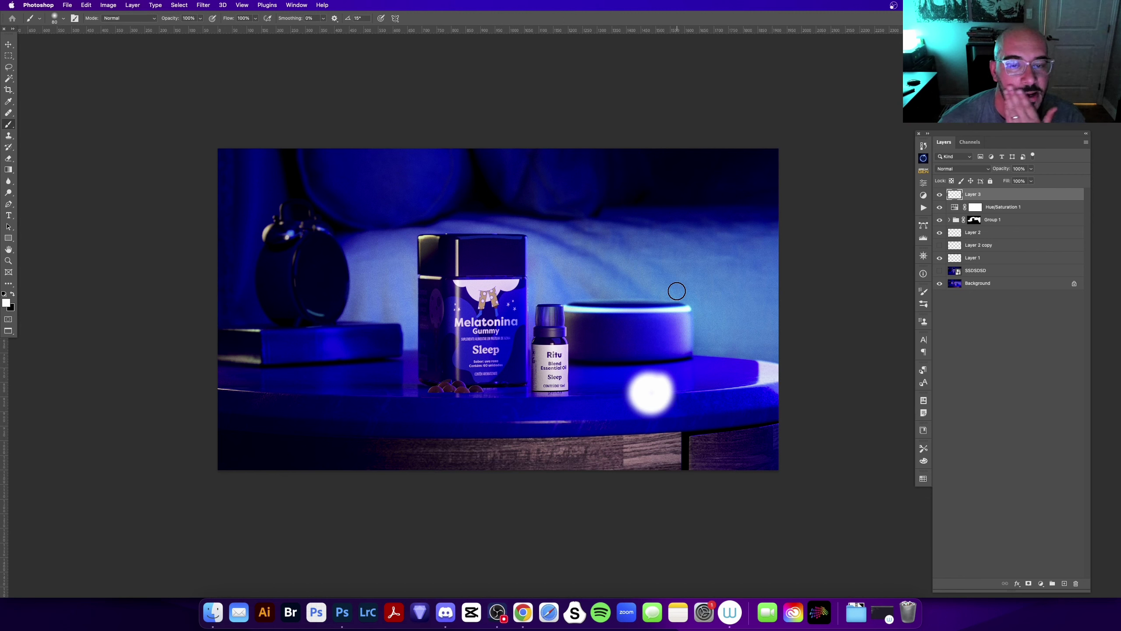
pyautogui.scroll(2, 529, 226)
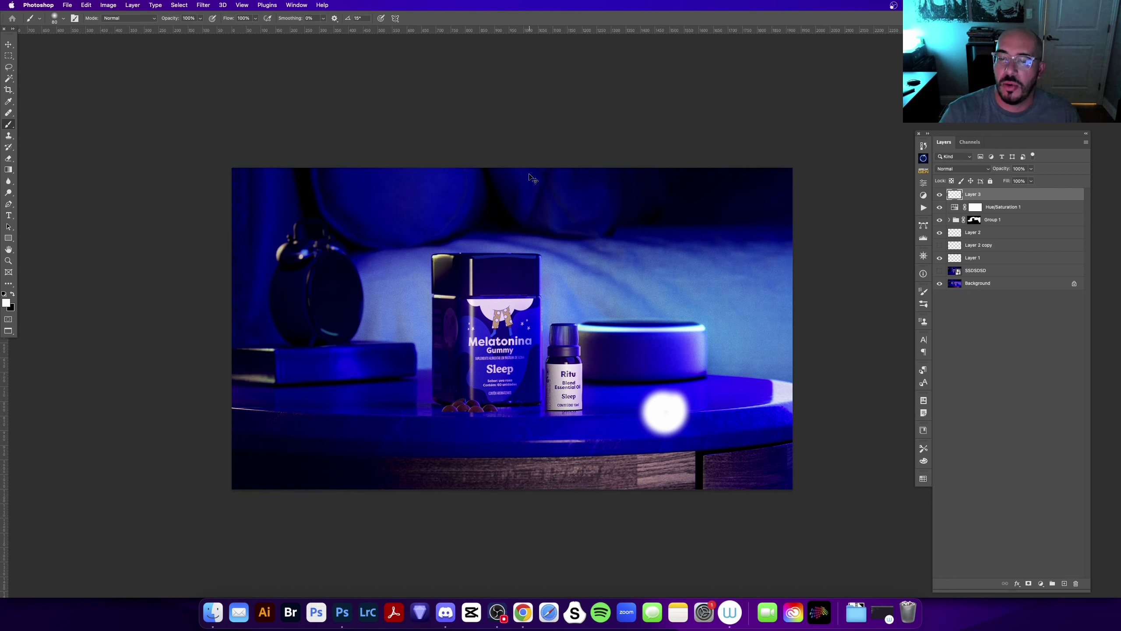
# - Close the blue product scene without saving and view the next open airplane image
pyautogui.press('super+w')
pyautogui.press('super+d')
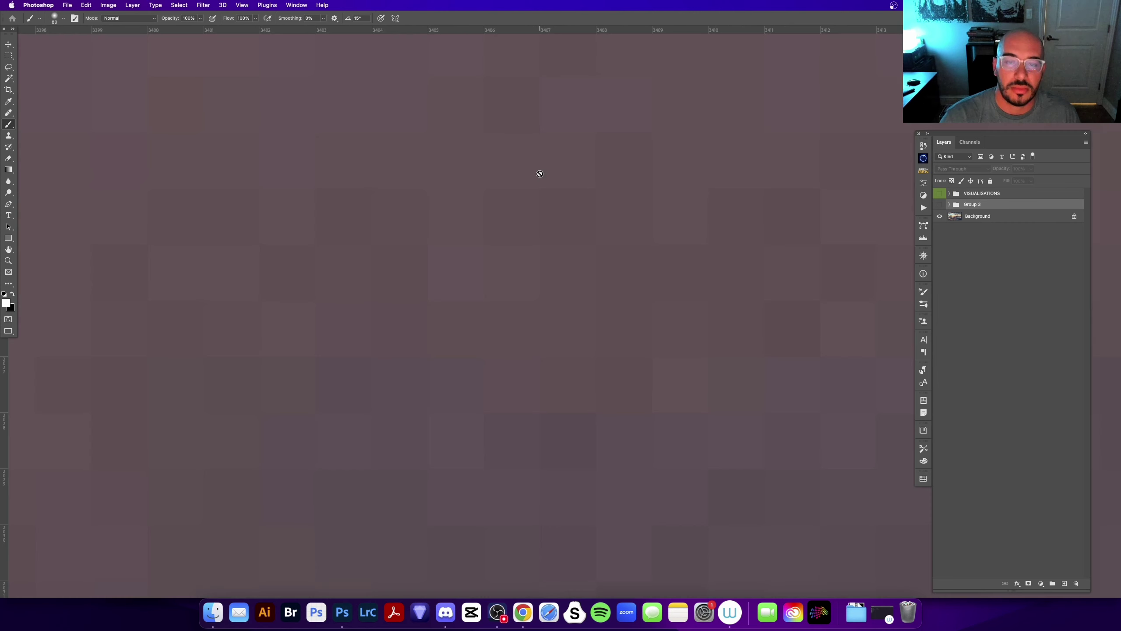
pyautogui.press('super+w')
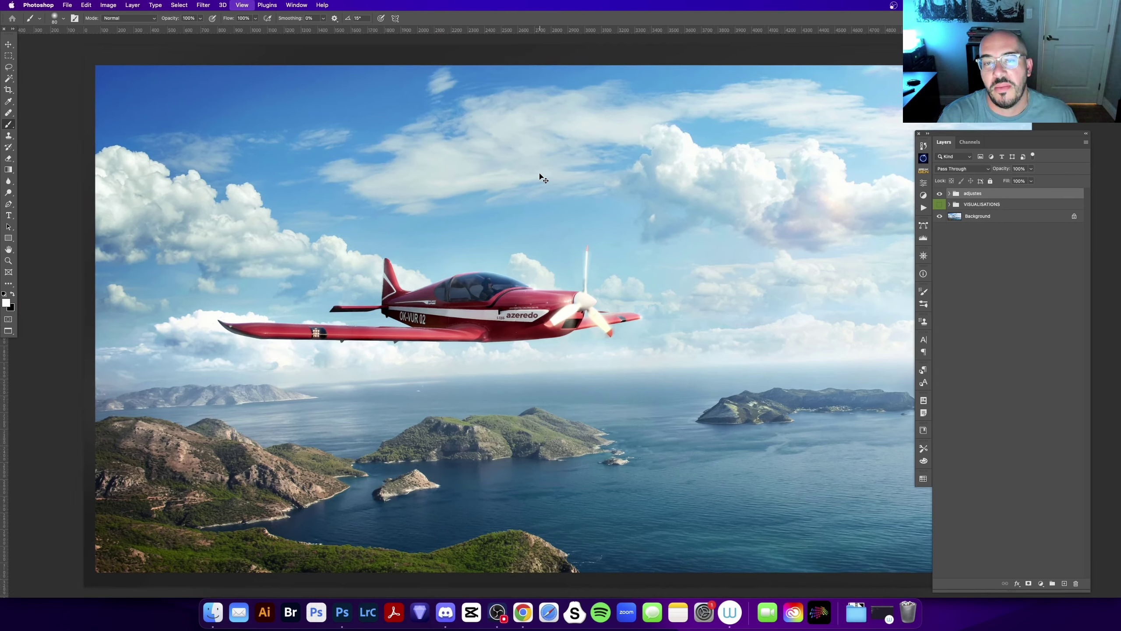
pyautogui.moveTo(523, 218)
pyautogui.mouseDown()
pyautogui.moveTo(487, 281)
pyautogui.moveTo(476, 281)
pyautogui.mouseUp()
pyautogui.press('z')
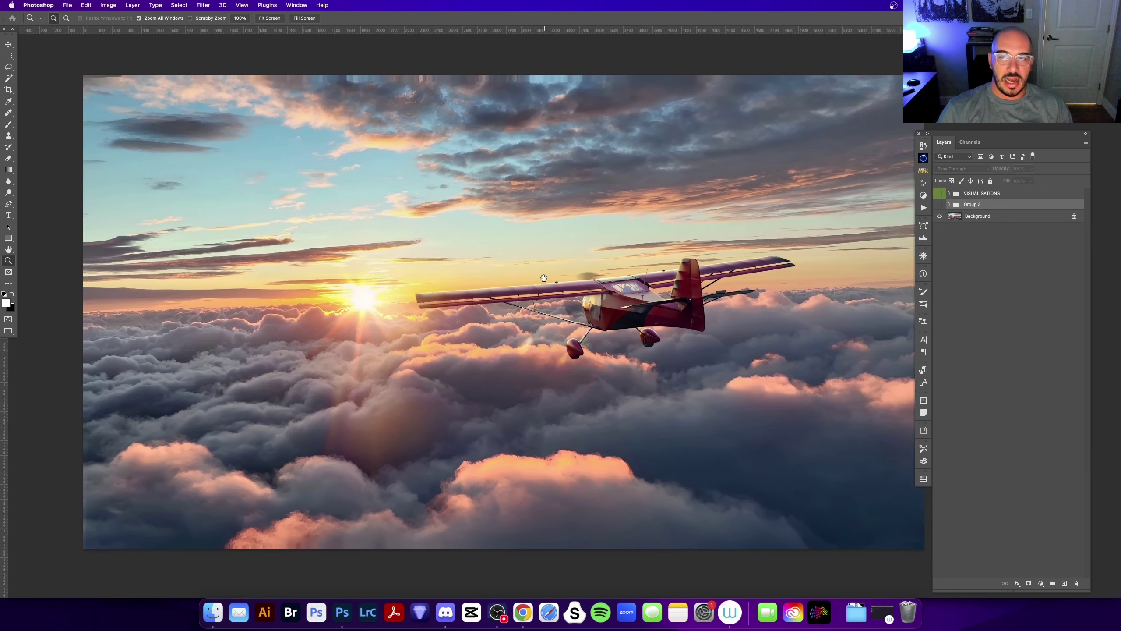
pyautogui.moveTo(544, 278); pyautogui.dragTo(529, 268)
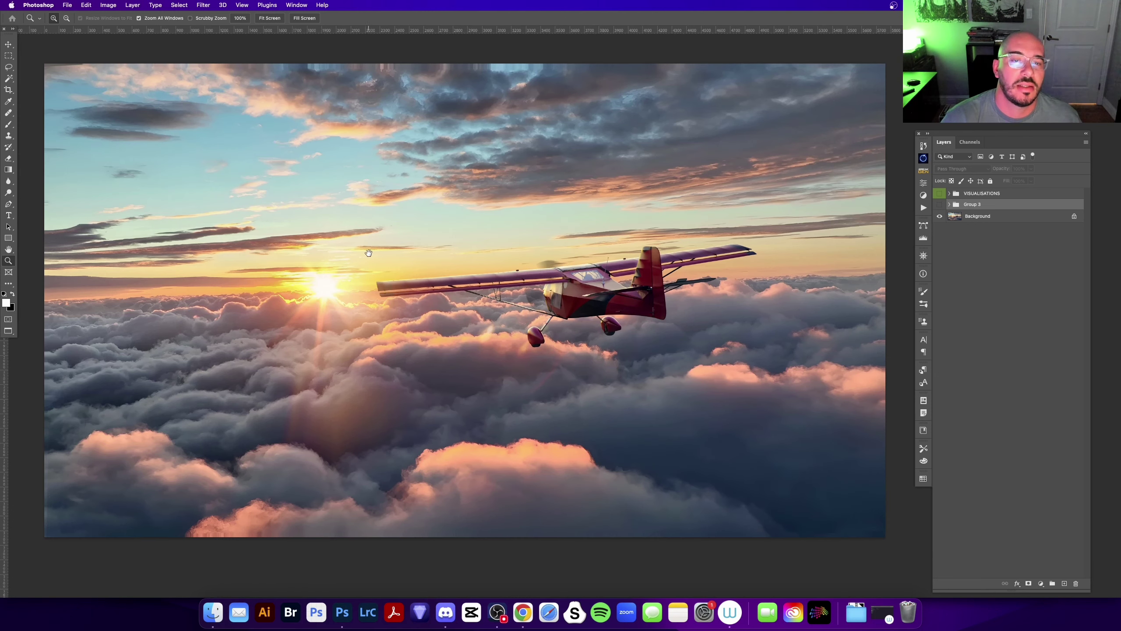
# - Switch to the red airplane document, zoom on the wing, and pan across tail and cockpit
pyautogui.moveTo(365, 252); pyautogui.dragTo(390, 268)
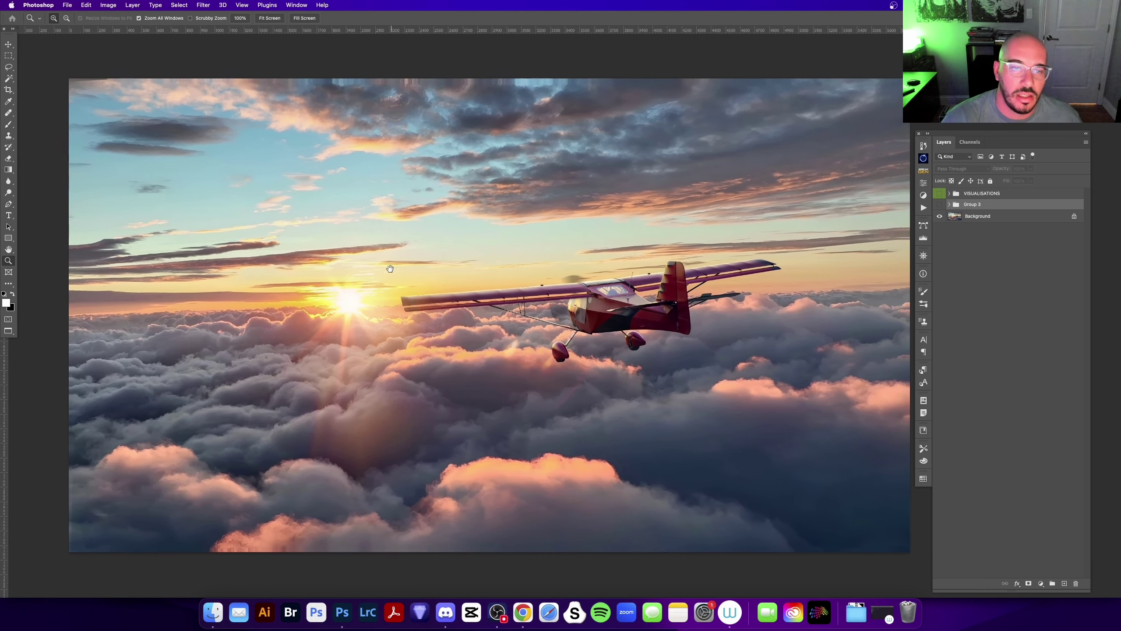
pyautogui.hotkey('ctrl', 'Tab')
pyautogui.click(201, 315)
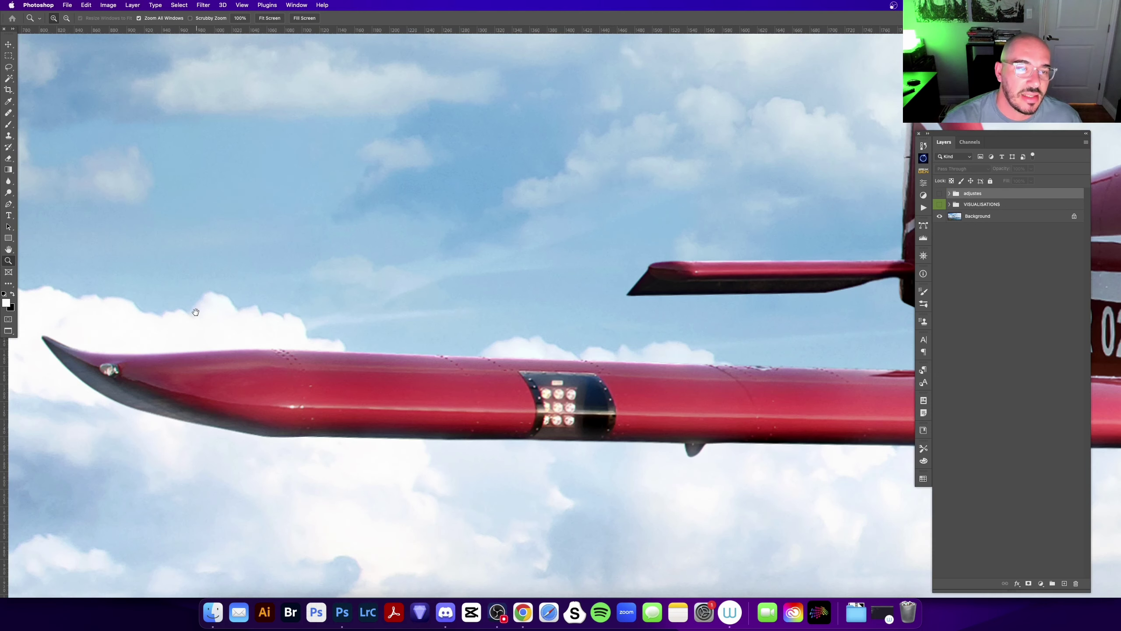
pyautogui.moveTo(771, 350)
pyautogui.mouseDown()
pyautogui.moveTo(491, 351)
pyautogui.moveTo(423, 315)
pyautogui.mouseUp()
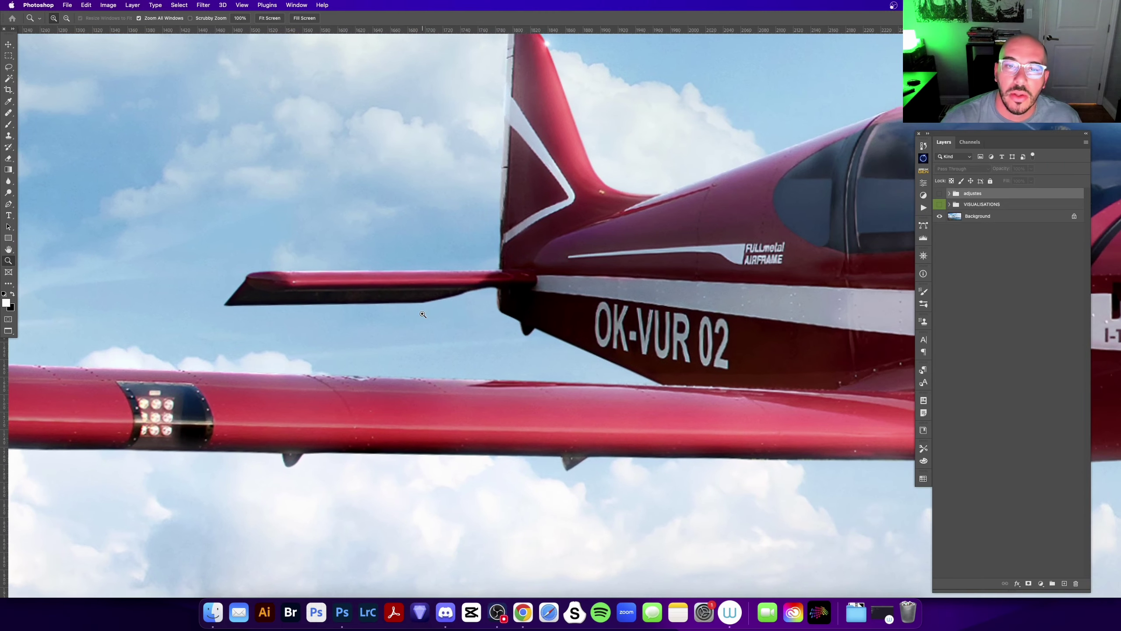
pyautogui.moveTo(619, 160); pyautogui.dragTo(371, 280)
pyautogui.moveTo(757, 267); pyautogui.dragTo(536, 206)
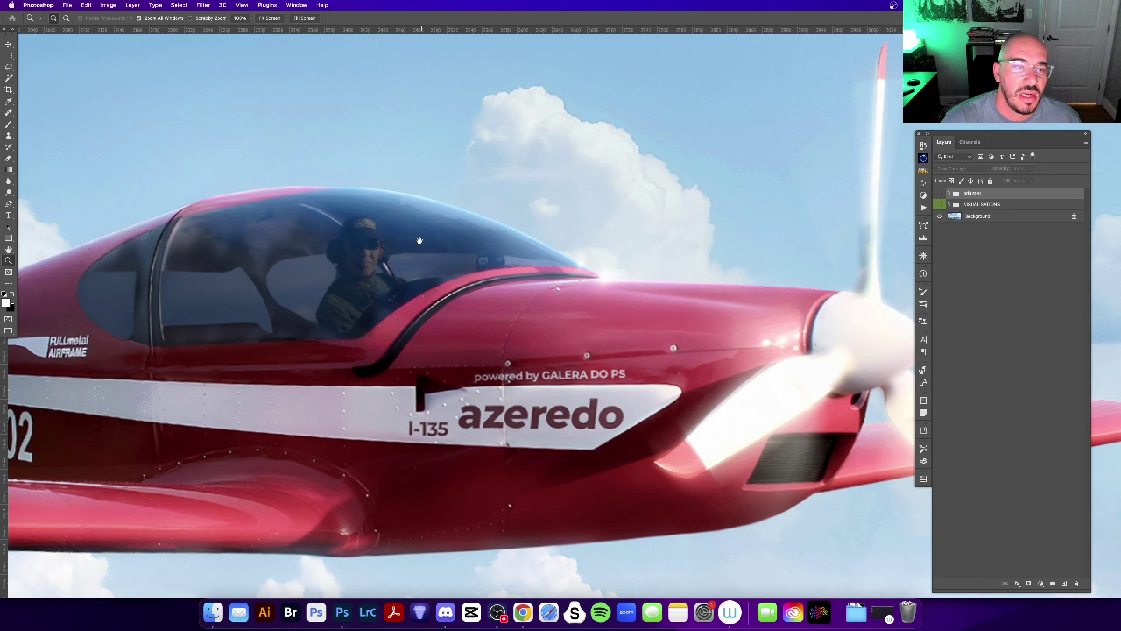
pyautogui.moveTo(698, 226); pyautogui.dragTo(579, 259)
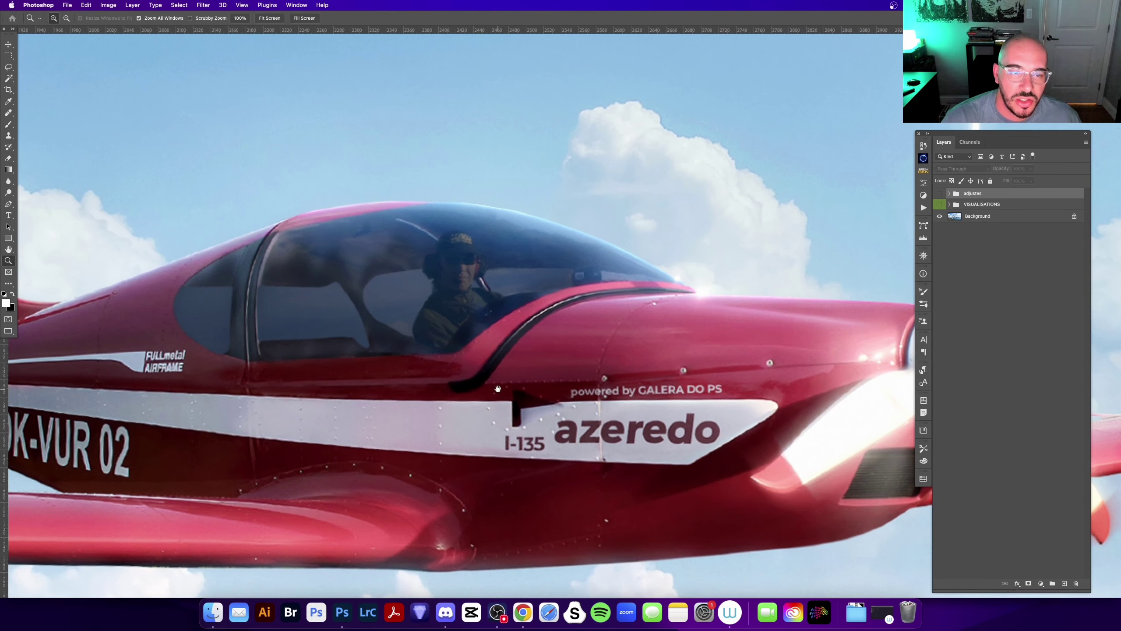
# - Scroll around the zoomed plane to bring the spinning propeller into view
pyautogui.scroll(-5, 469, 313)
pyautogui.hscroll(5, 467, 294)
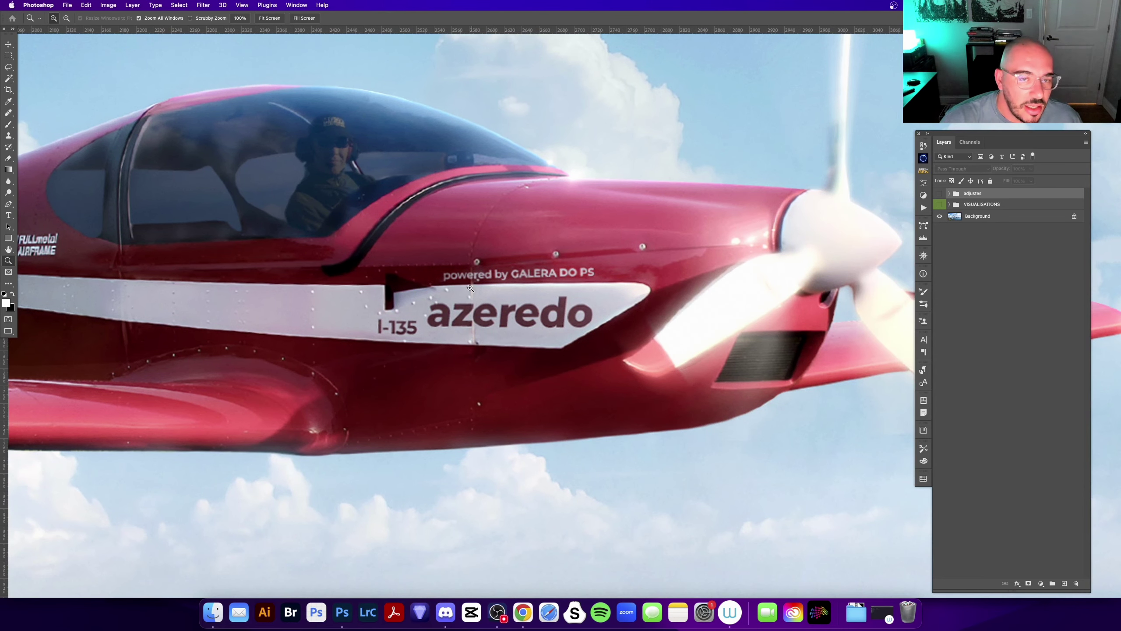
pyautogui.hscroll(3, 467, 312)
pyautogui.hscroll(2, 465, 287)
pyautogui.hscroll(4, 463, 256)
pyautogui.scroll(2, 463, 248)
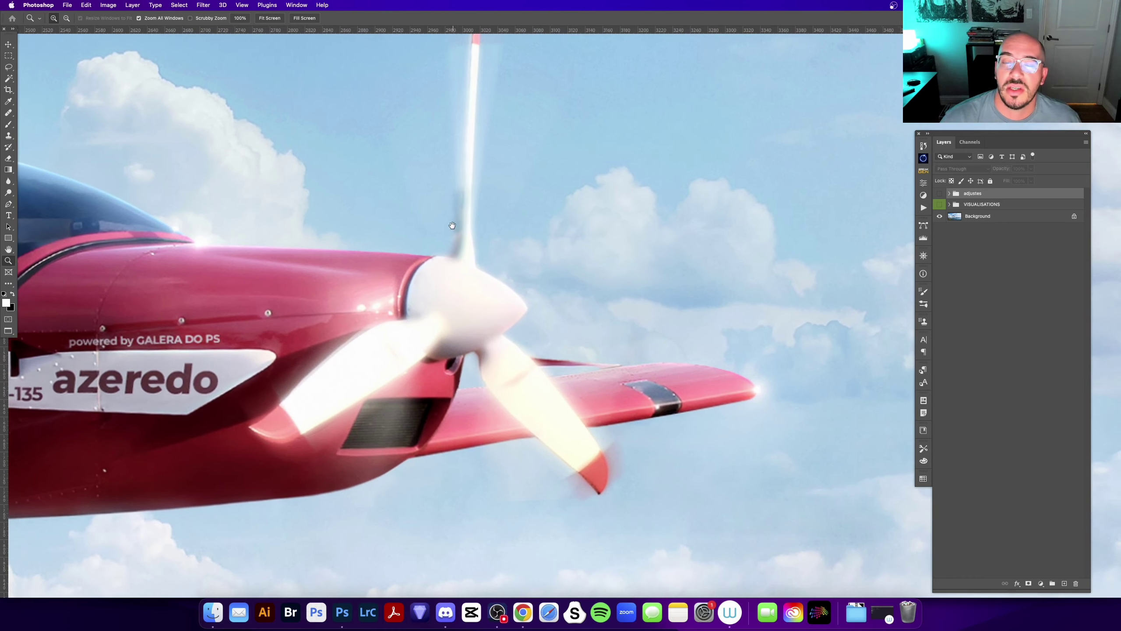
pyautogui.scroll(1, 462, 225)
pyautogui.scroll(3, 481, 198)
pyautogui.hscroll(1, 467, 234)
pyautogui.scroll(2, 455, 268)
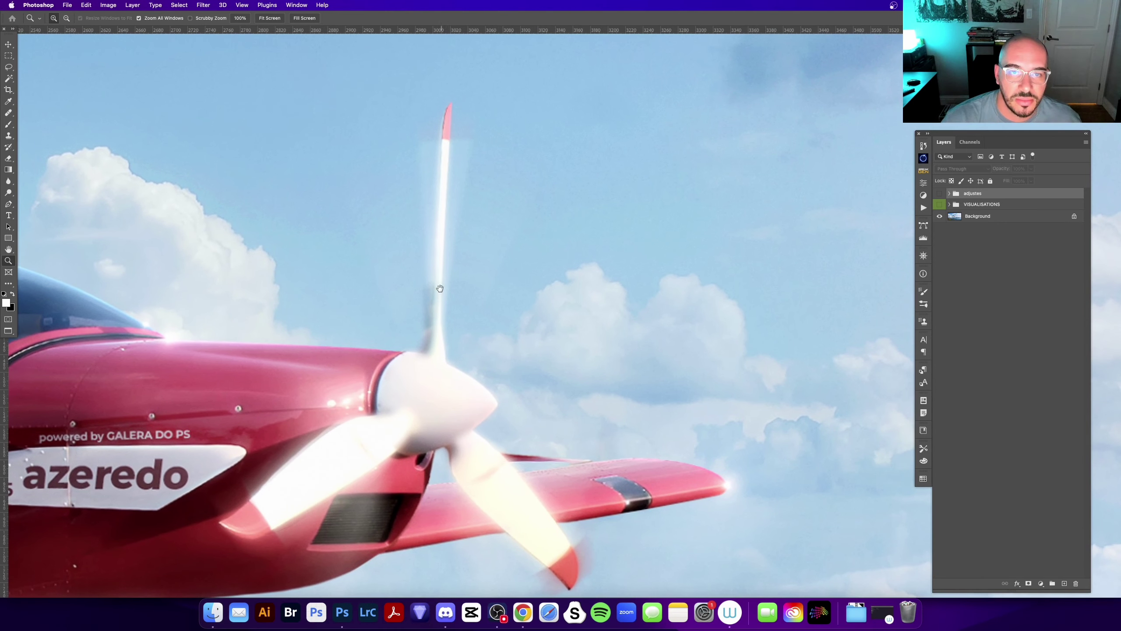
pyautogui.hscroll(-1, 460, 347)
pyautogui.hscroll(-1, 463, 349)
pyautogui.scroll(-1, 470, 354)
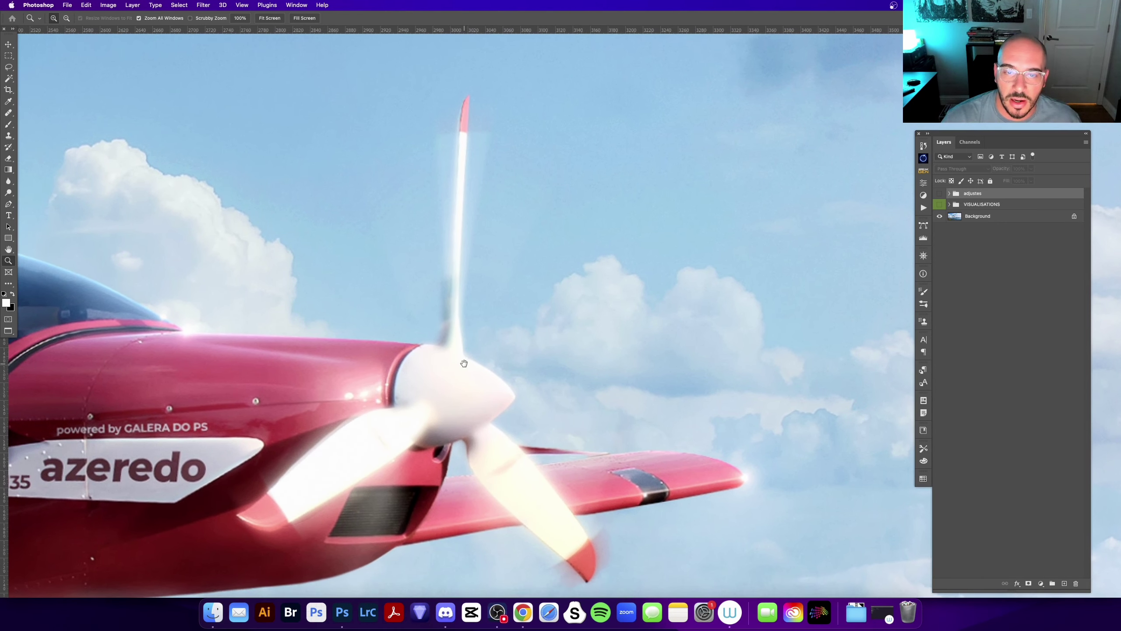
pyautogui.hscroll(-2, 477, 358)
# - Add an empty Layer 1 and shrink the brush to a fine size
pyautogui.moveTo(477, 358); pyautogui.dragTo(493, 360)
pyautogui.press('b')
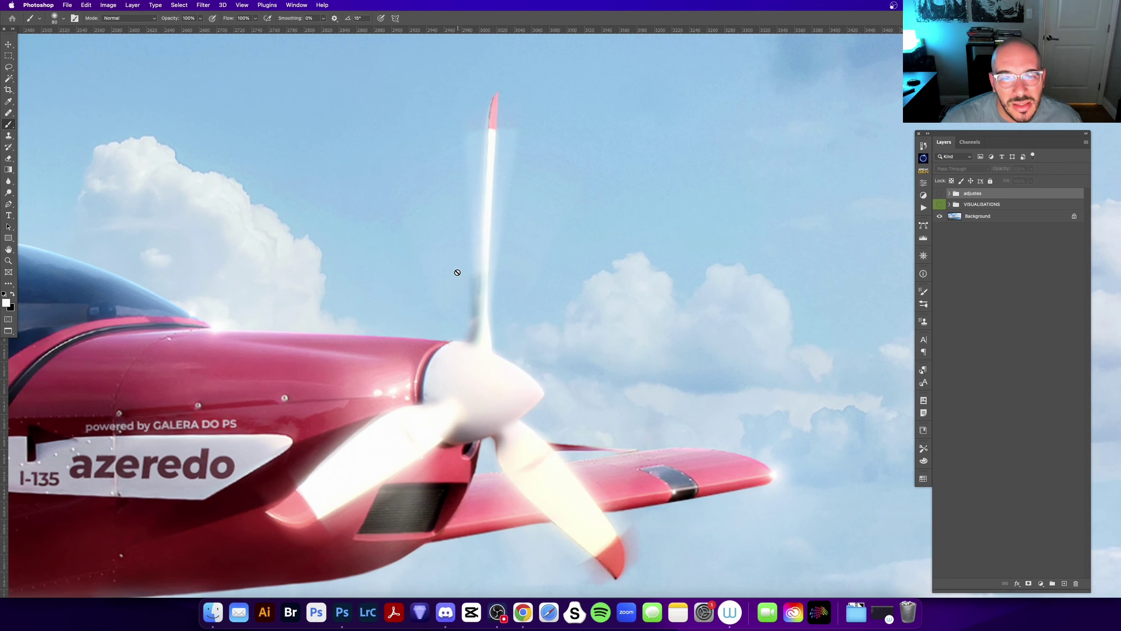
pyautogui.click(1065, 584)
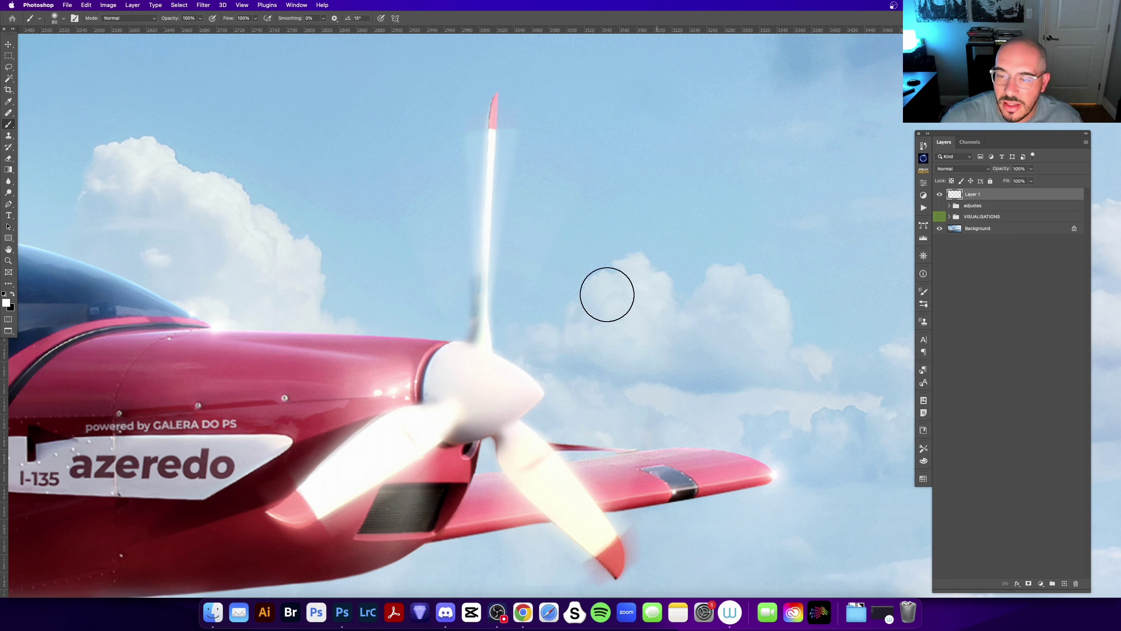
pyautogui.press('[')
pyautogui.press('[')
pyautogui.press('[')
pyautogui.press('[')
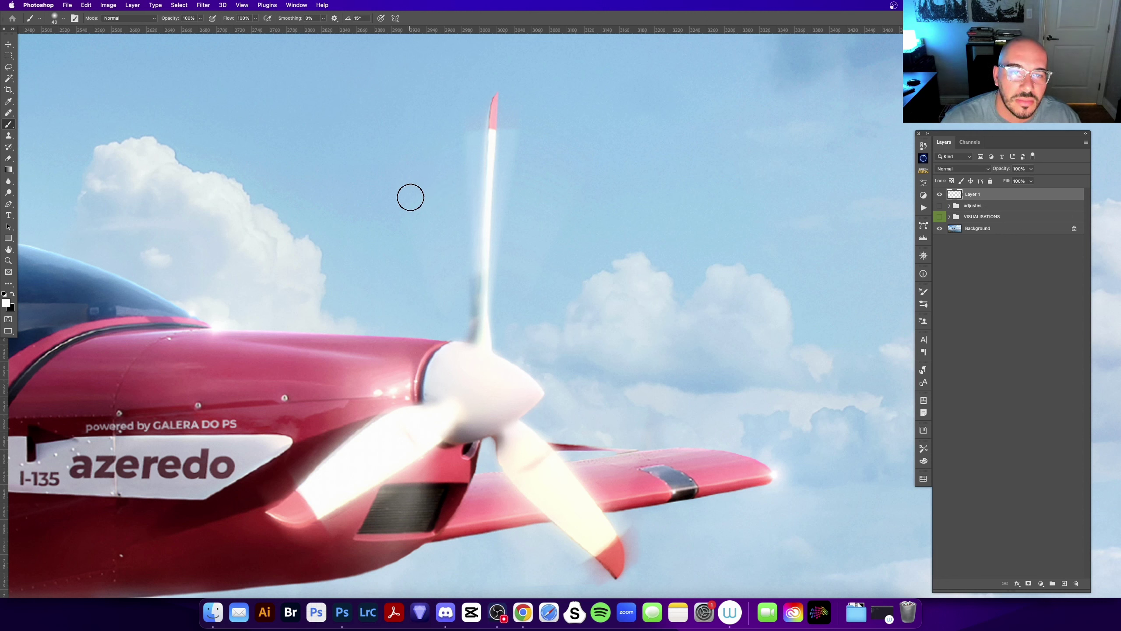
pyautogui.press('[')
pyautogui.press('[')
pyautogui.press('[')
# - Paint trial white strokes across the propeller blade, then undo them
pyautogui.moveTo(406, 211); pyautogui.dragTo(450, 176)
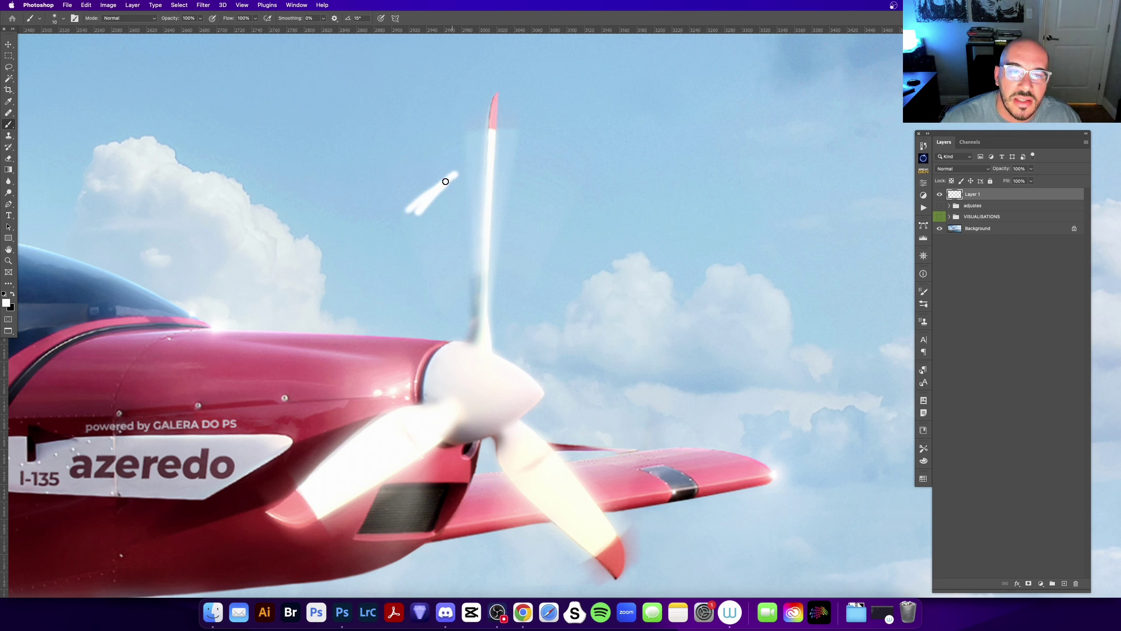
pyautogui.hotkey('ctrl', 'z')
pyautogui.moveTo(393, 226); pyautogui.dragTo(563, 190)
pyautogui.moveTo(397, 241)
pyautogui.mouseDown()
pyautogui.moveTo(554, 199)
pyautogui.moveTo(533, 218)
pyautogui.moveTo(557, 210)
pyautogui.mouseUp()
pyautogui.hotkey('ctrl', 'z')
pyautogui.hotkey('ctrl', 'z')
pyautogui.hotkey('ctrl', 'z')
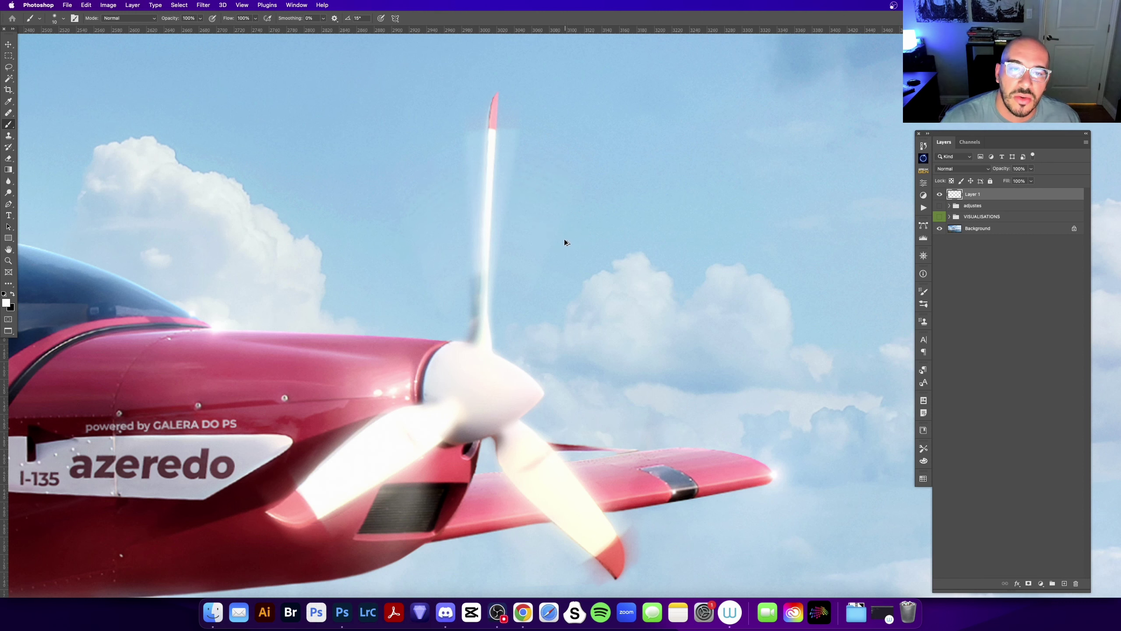
# - Zoom out to the full composition, then zoom back in on the propeller hub
pyautogui.scroll(-5, 538, 204)
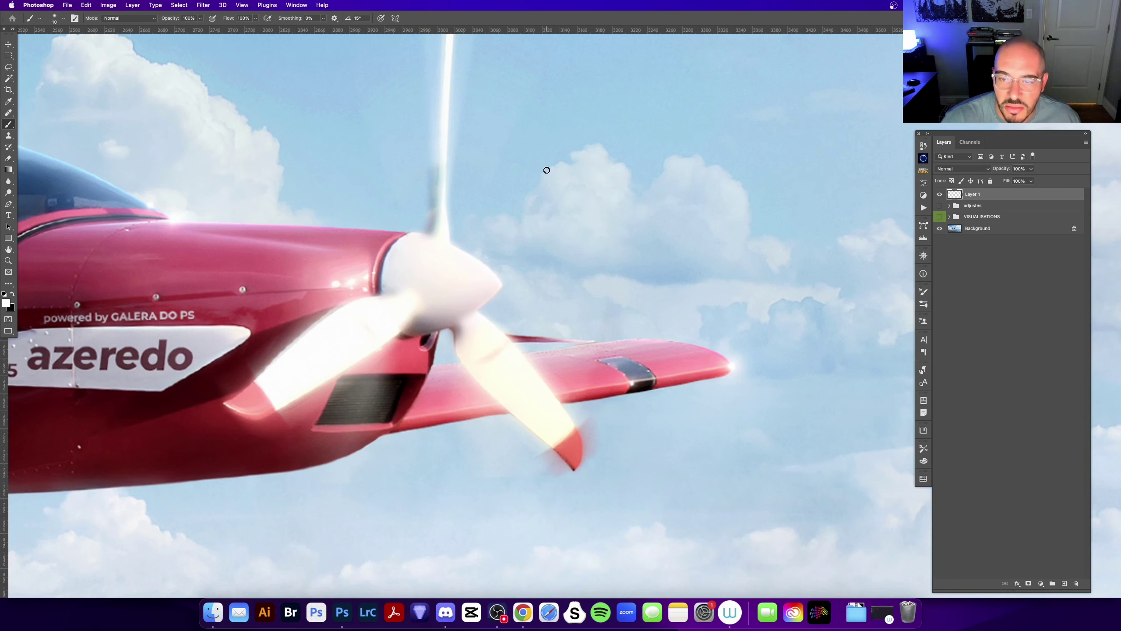
pyautogui.press('z')
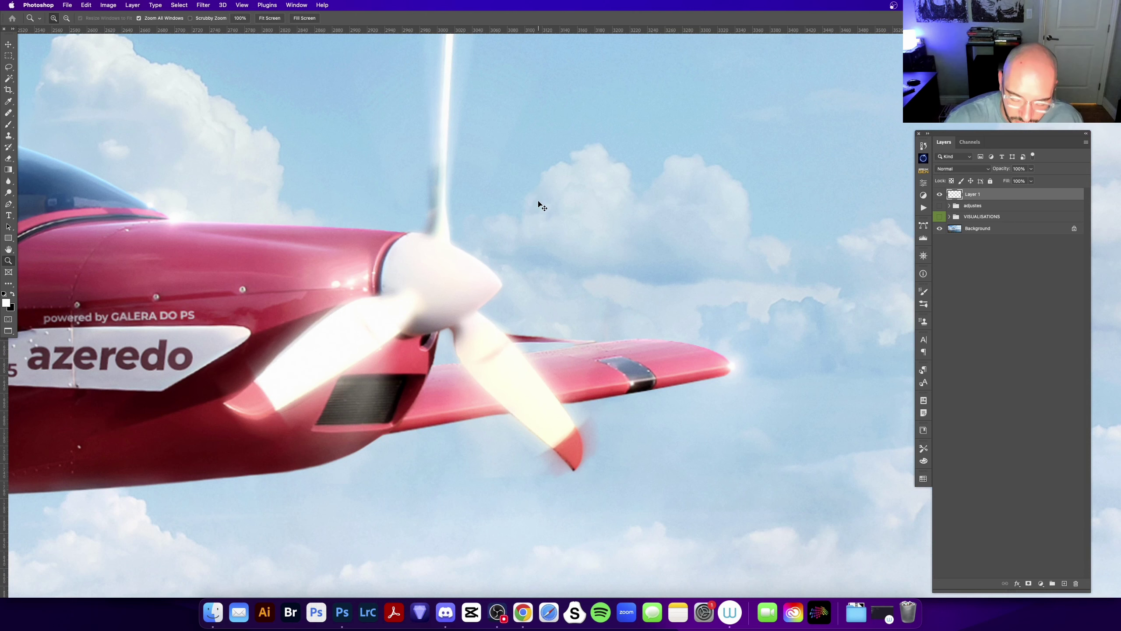
pyautogui.keyDown('alt'); pyautogui.click(538, 203); pyautogui.keyUp('alt')
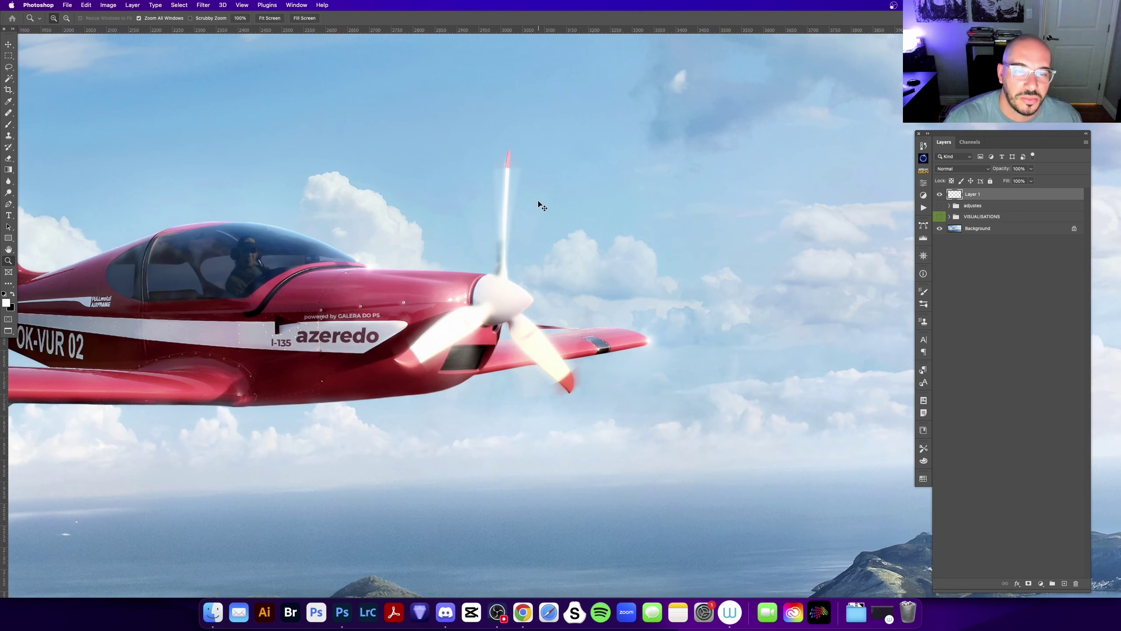
pyautogui.keyDown('alt'); pyautogui.click(538, 203); pyautogui.keyUp('alt')
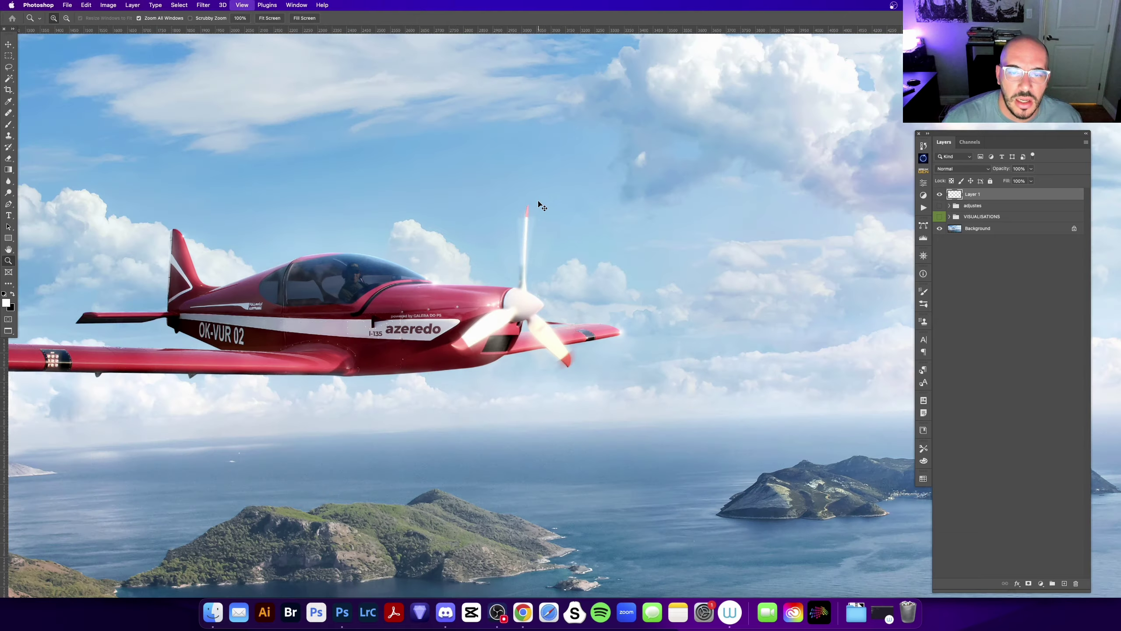
pyautogui.keyDown('alt'); pyautogui.click(538, 204); pyautogui.keyUp('alt')
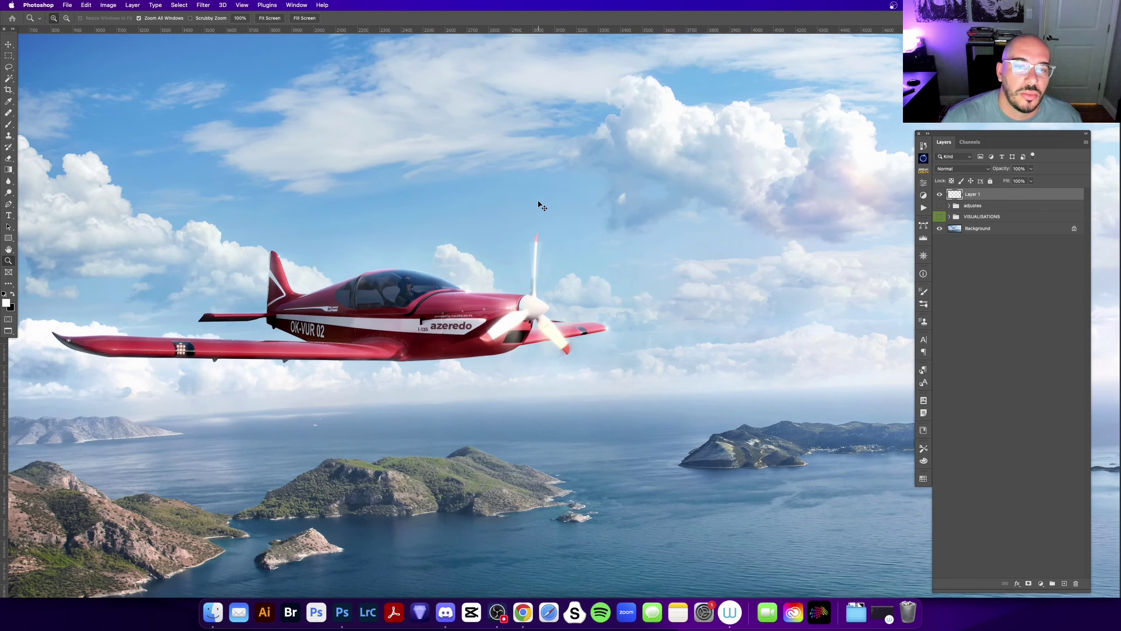
pyautogui.keyDown('alt'); pyautogui.click(538, 203); pyautogui.keyUp('alt')
pyautogui.click(537, 309)
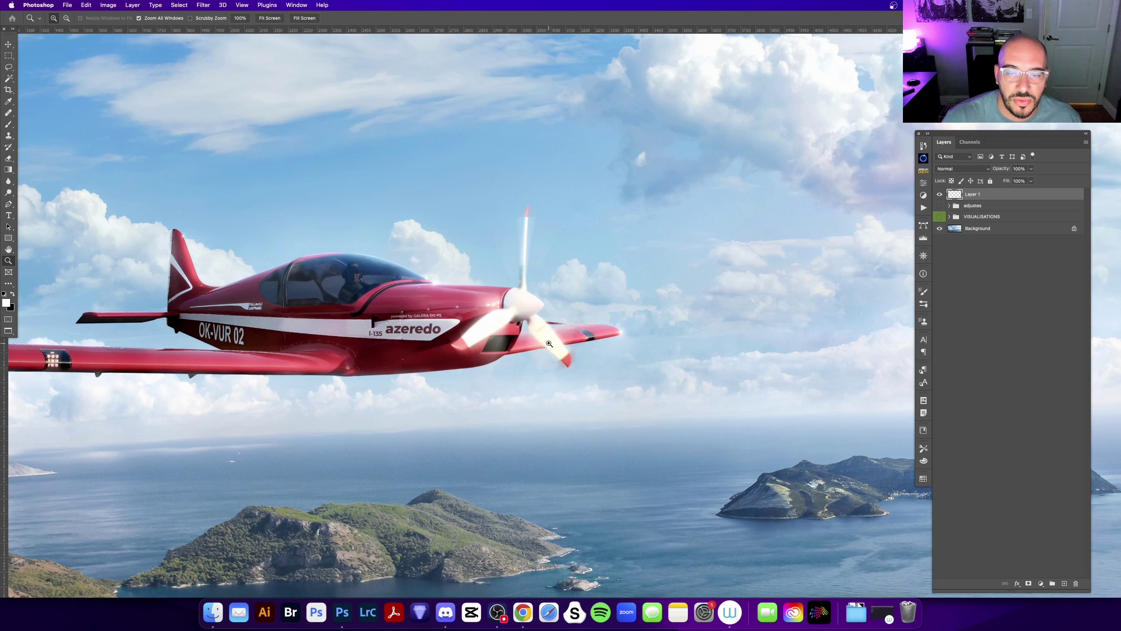
# - Draw a black freehand ellipse around the plane's nose and propeller
pyautogui.press('b')
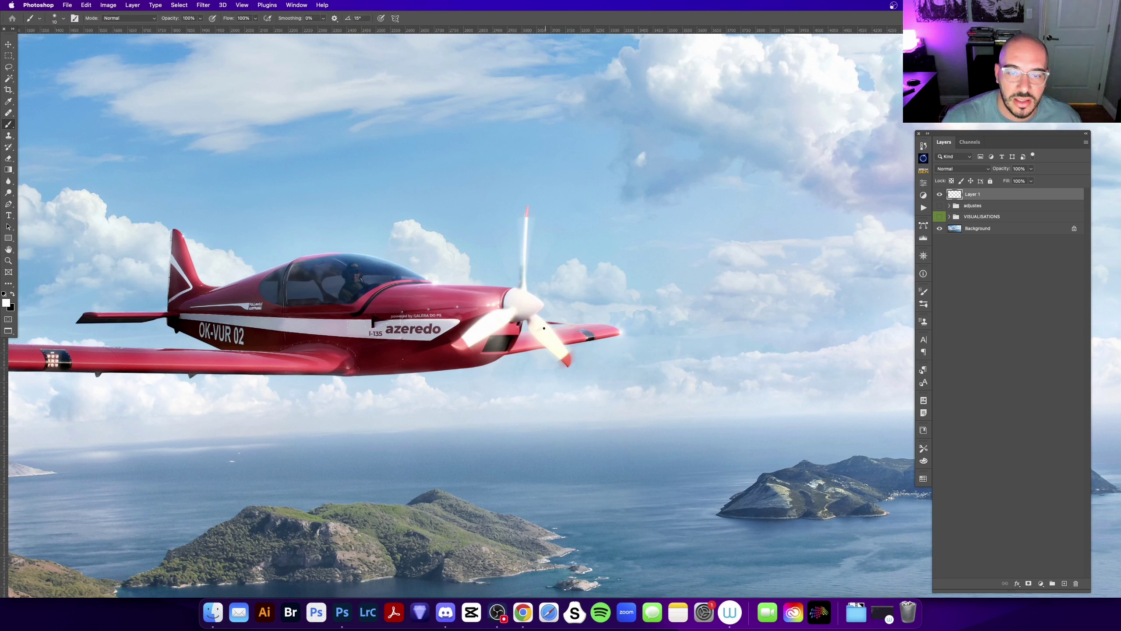
pyautogui.press('x')
pyautogui.moveTo(543, 329); pyautogui.dragTo(544, 330)
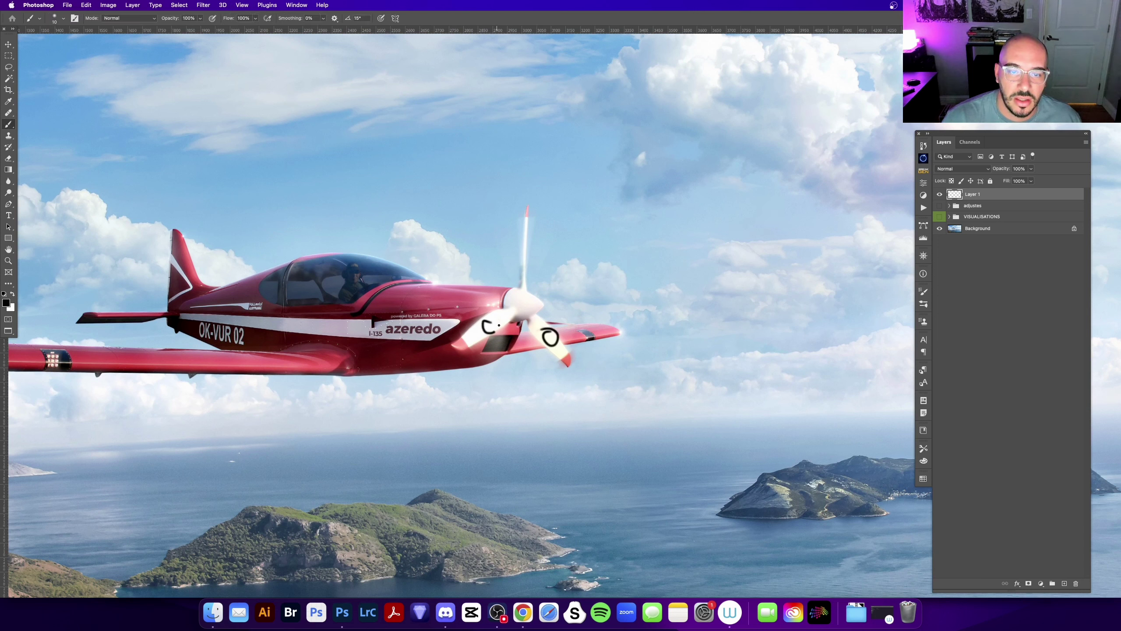
pyautogui.hotkey('ctrl', '-')
pyautogui.hotkey('ctrl', '-')
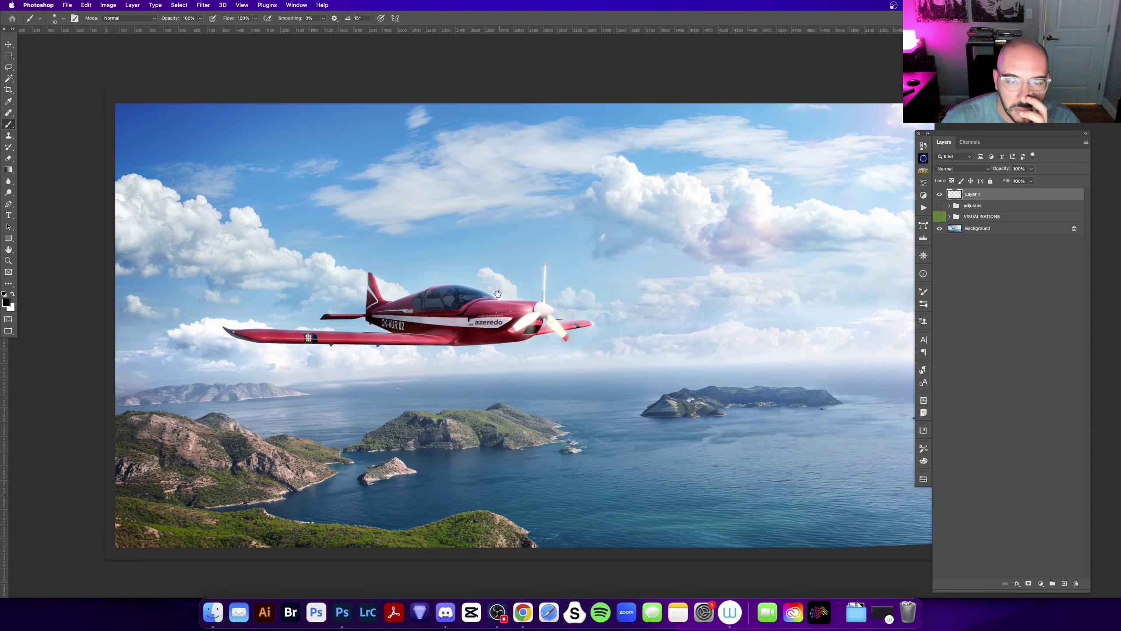
pyautogui.moveTo(497, 294); pyautogui.dragTo(491, 376)
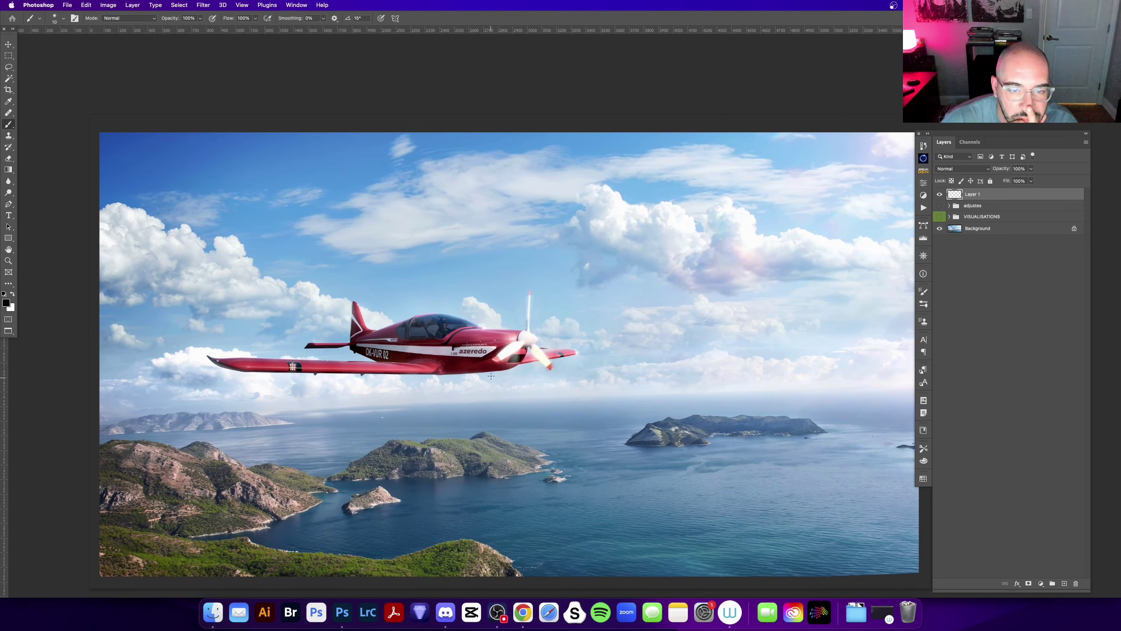
pyautogui.moveTo(506, 338); pyautogui.dragTo(503, 353)
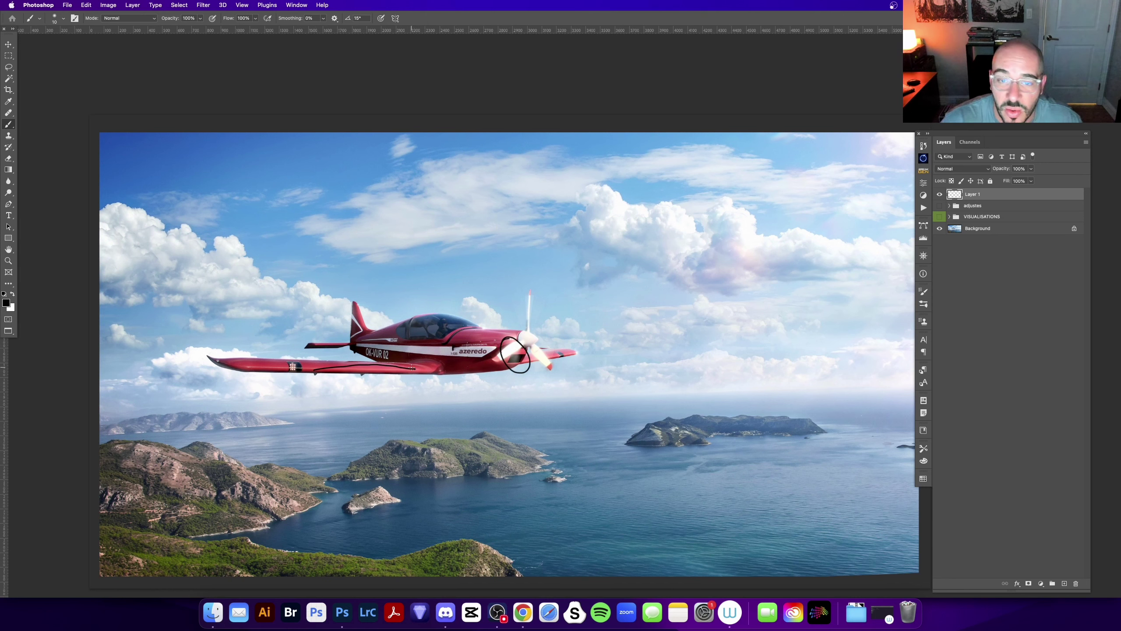
# - Mark the wingtip with a small loop, undo it, and zoom in on the wingtip
pyautogui.keyDown('super'); pyautogui.click(575, 346); pyautogui.keyUp('super')
pyautogui.moveTo(570, 353); pyautogui.dragTo(572, 362)
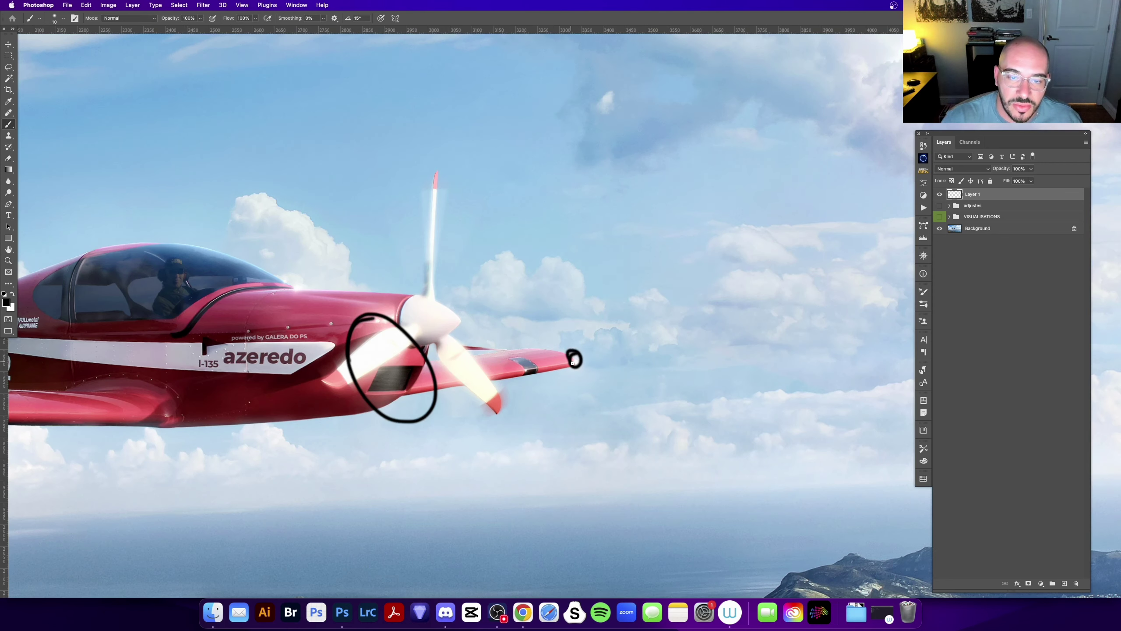
pyautogui.press('super+z')
pyautogui.press('z')
pyautogui.click(569, 340)
pyautogui.click(556, 313)
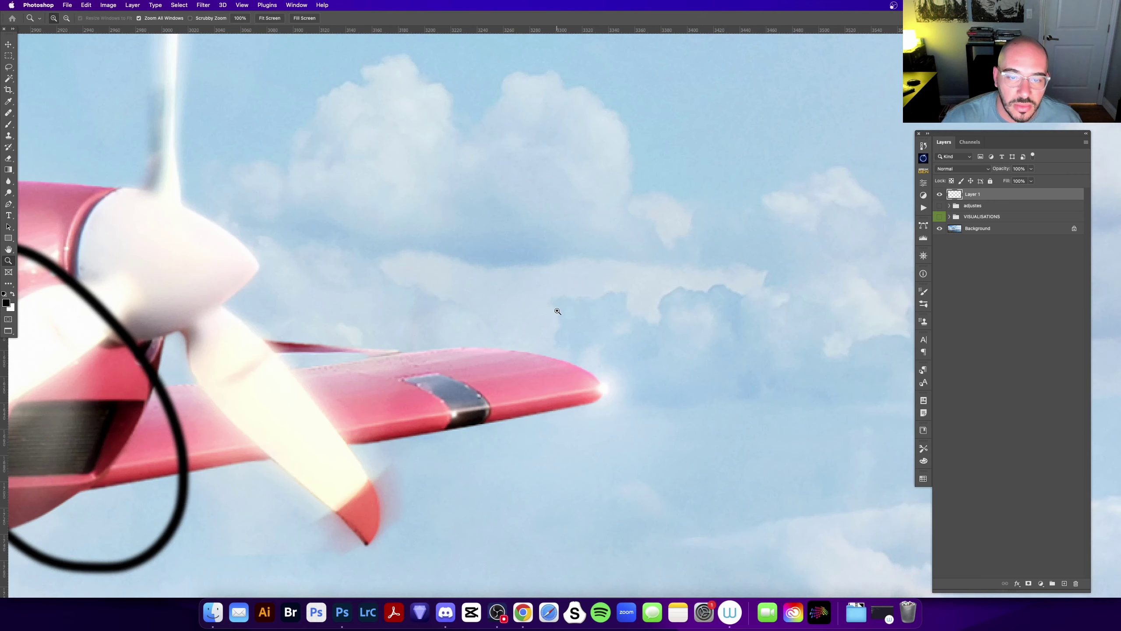
# - Pan around, fit the whole image on screen, then zoom out slightly
pyautogui.hscroll(-5, 551, 339)
pyautogui.scroll(-2, 551, 338)
pyautogui.hscroll(-2, 486, 398)
pyautogui.hscroll(-3, 441, 432)
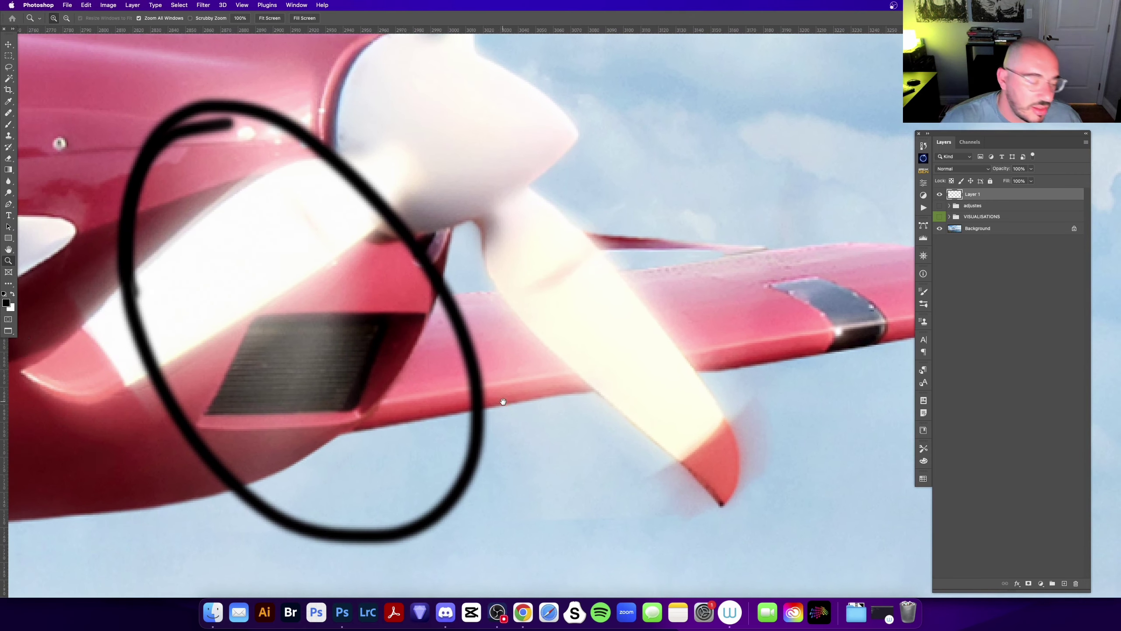
pyautogui.press('super+0')
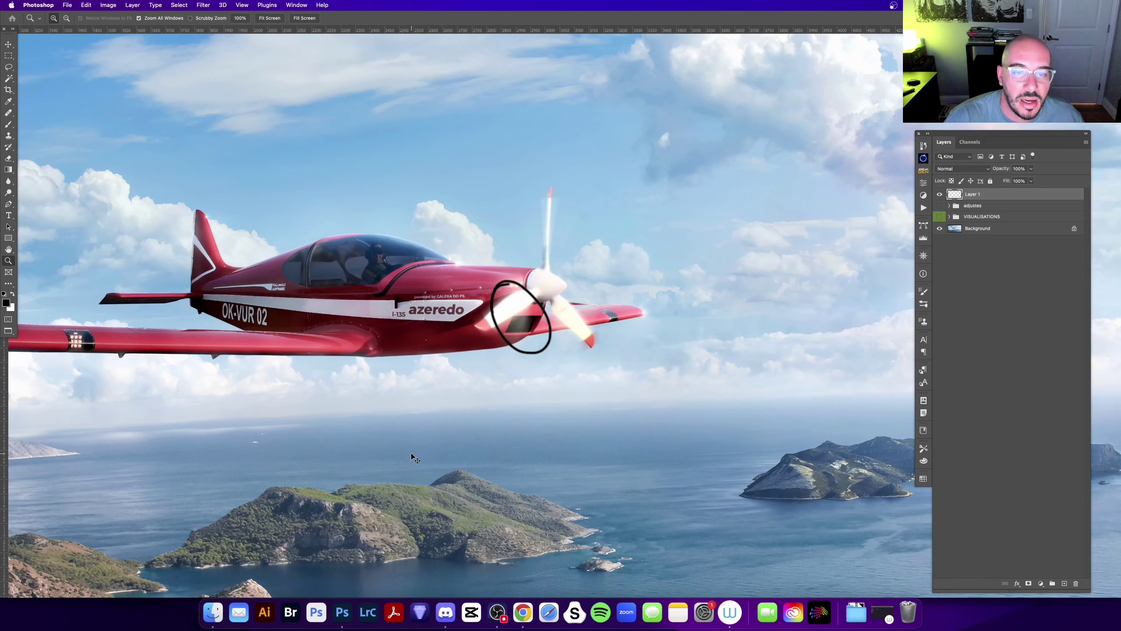
pyautogui.press('super+minus')
pyautogui.hscroll(3, 516, 331)
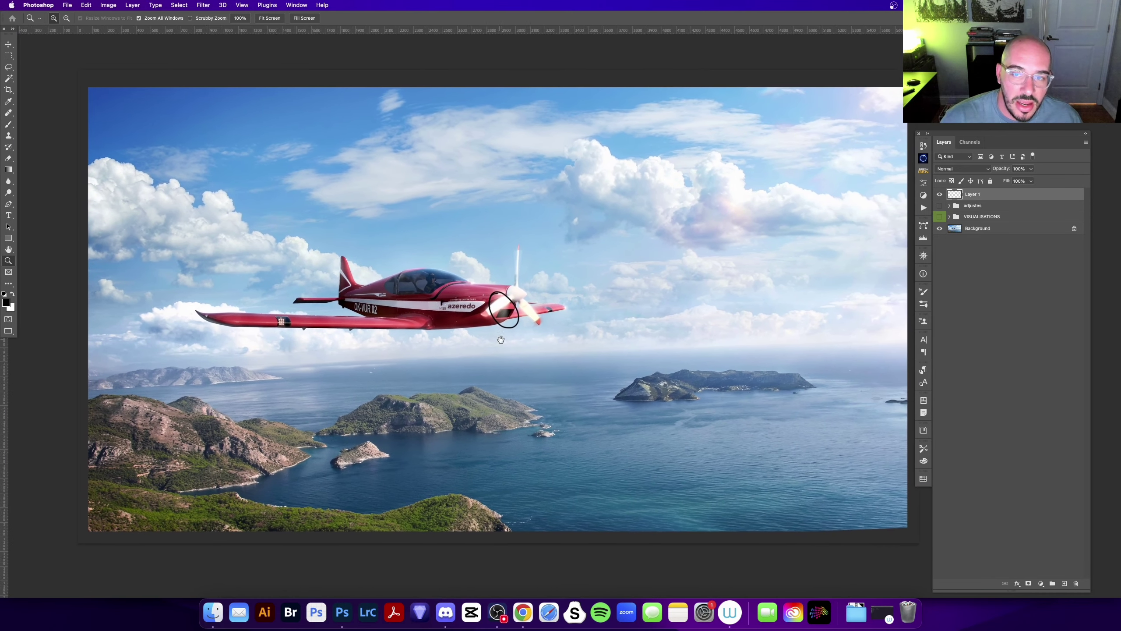
pyautogui.scroll(1, 492, 361)
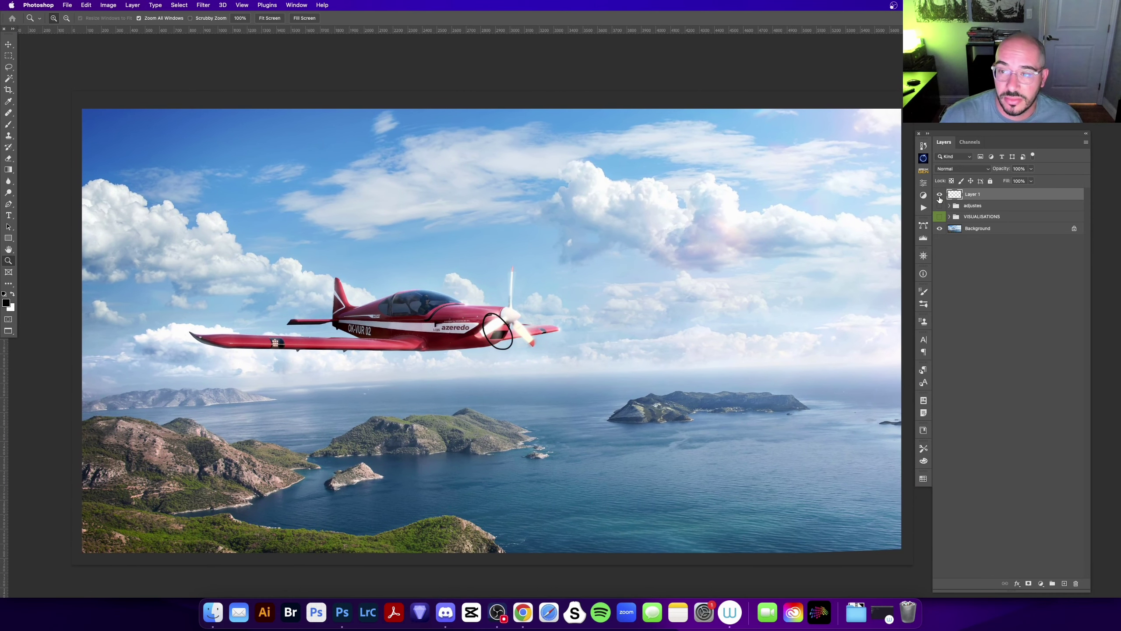
# - Circle the pinkish patch in the clouds in black, then undo it
pyautogui.press('b')
pyautogui.moveTo(724, 207); pyautogui.dragTo(733, 207)
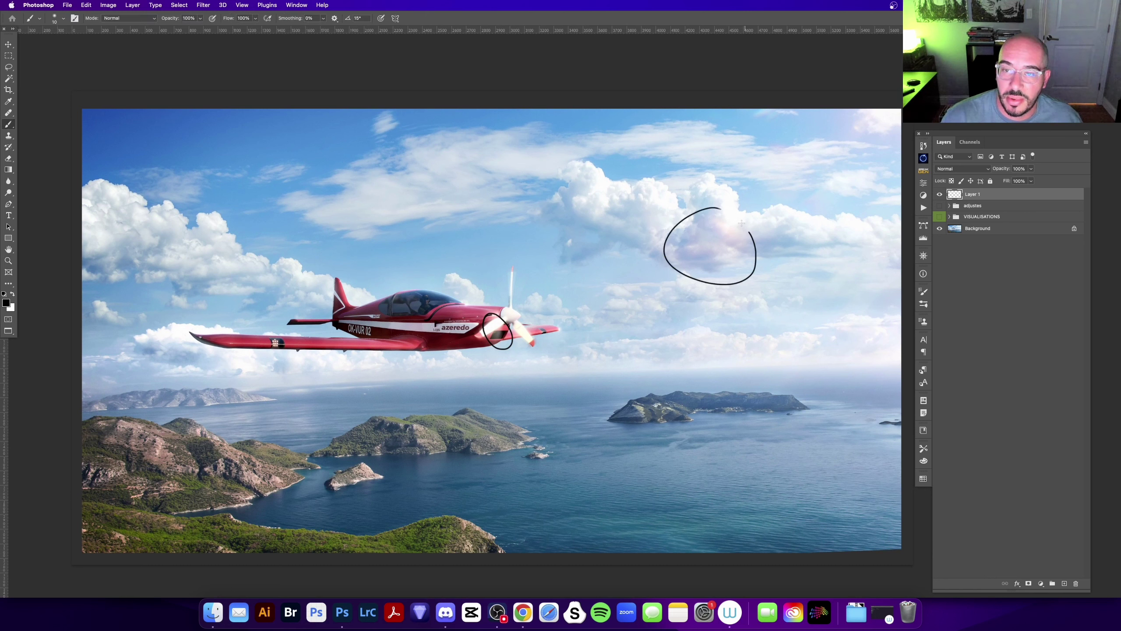
pyautogui.press('super+z')
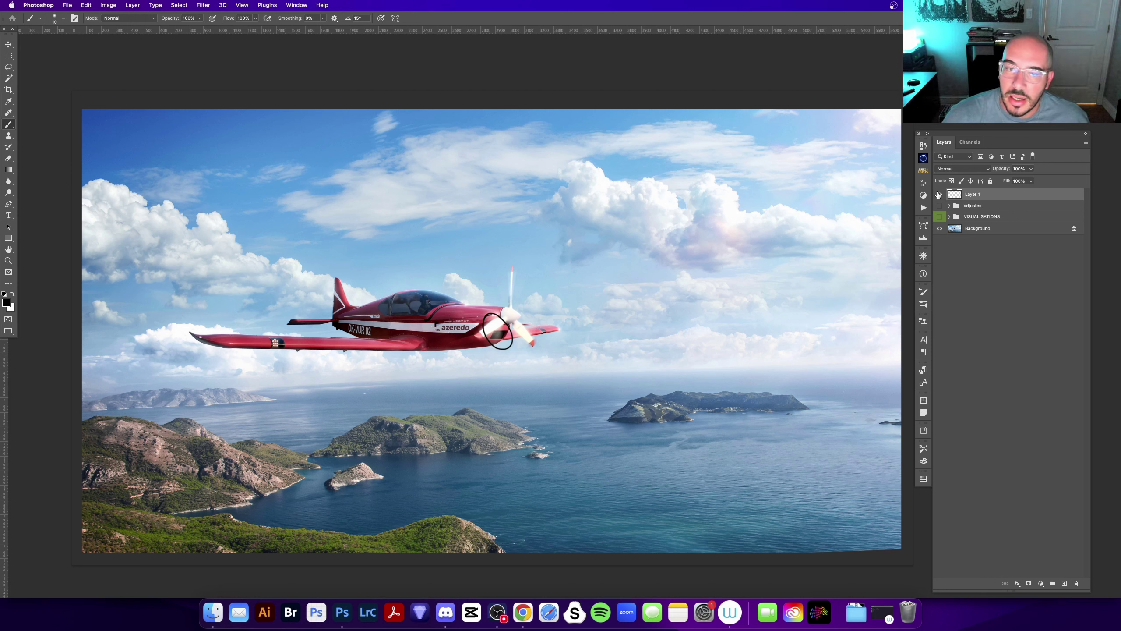
# - Hide Layer 1's black markup and fit the sunset clouds image on screen
pyautogui.click(939, 195)
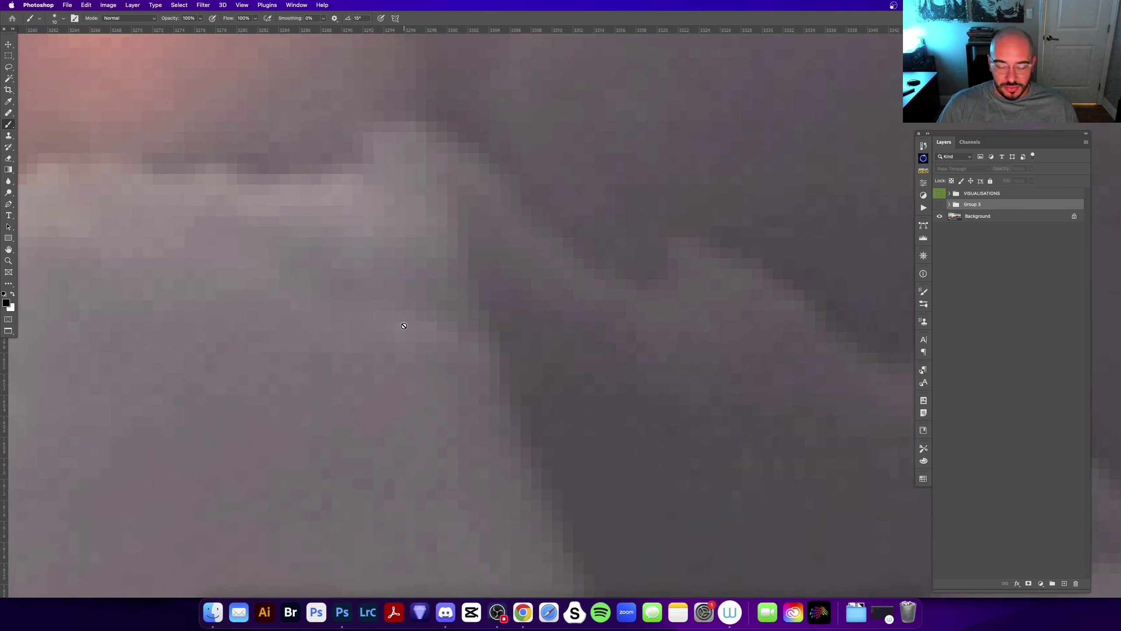
pyautogui.press('super+0')
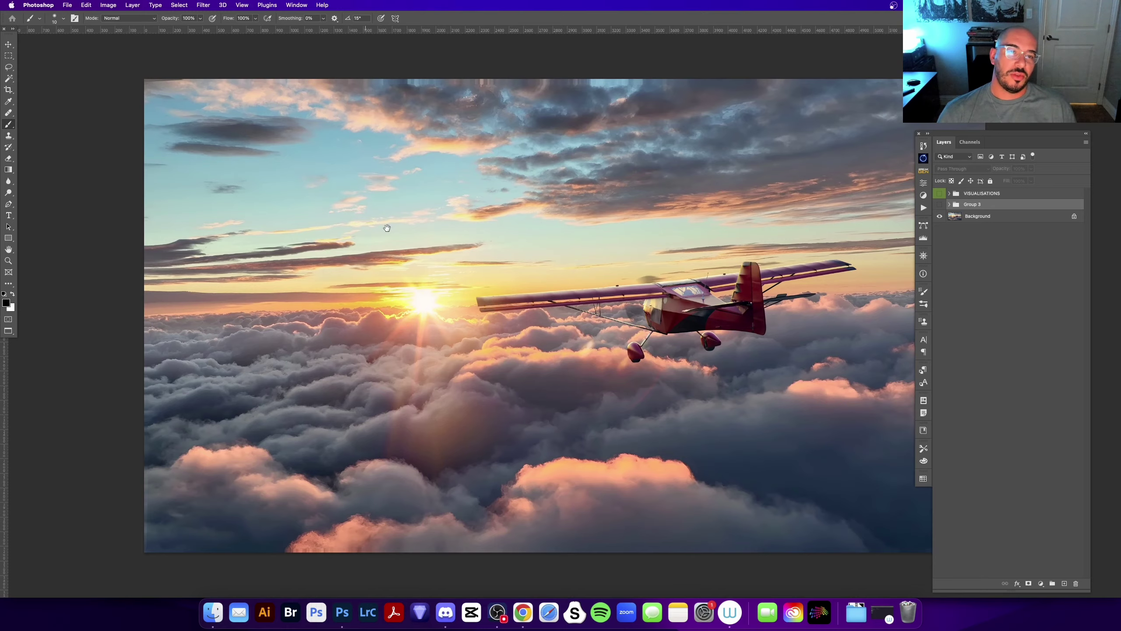
pyautogui.hscroll(5, 404, 326)
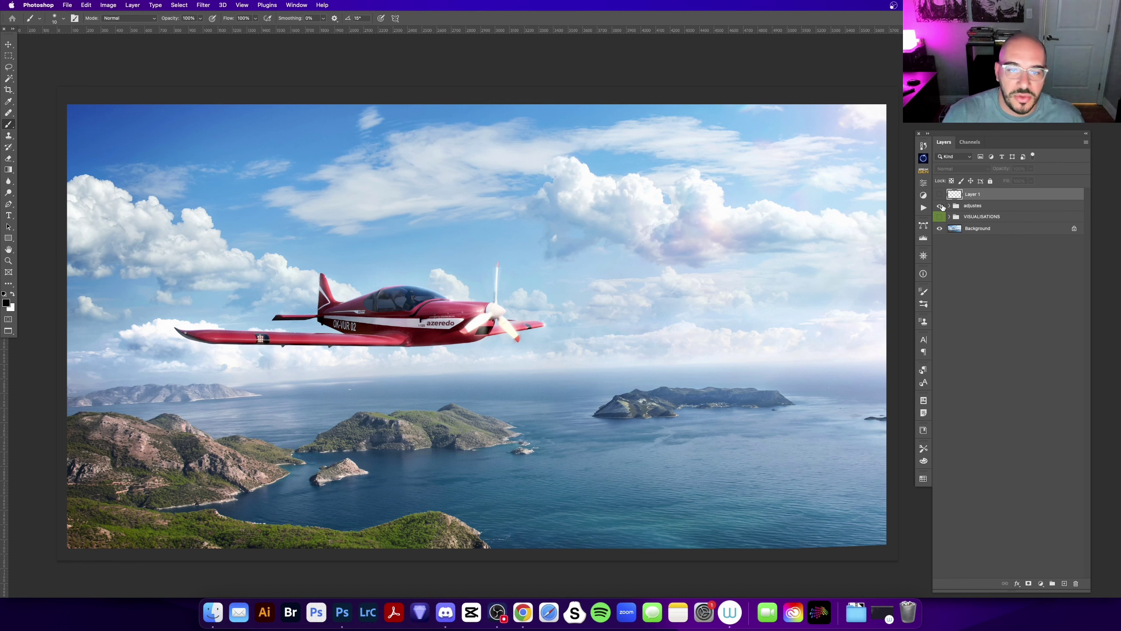
# - Expand the adjustes group and compare the composite with its effect hidden
pyautogui.click(940, 206)
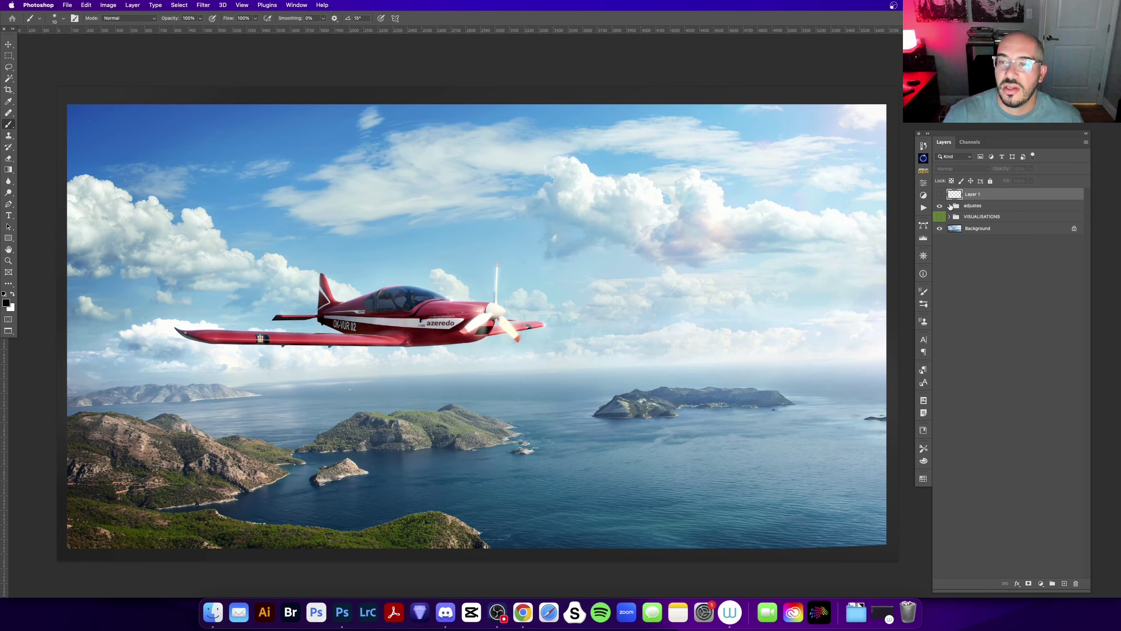
pyautogui.click(949, 206)
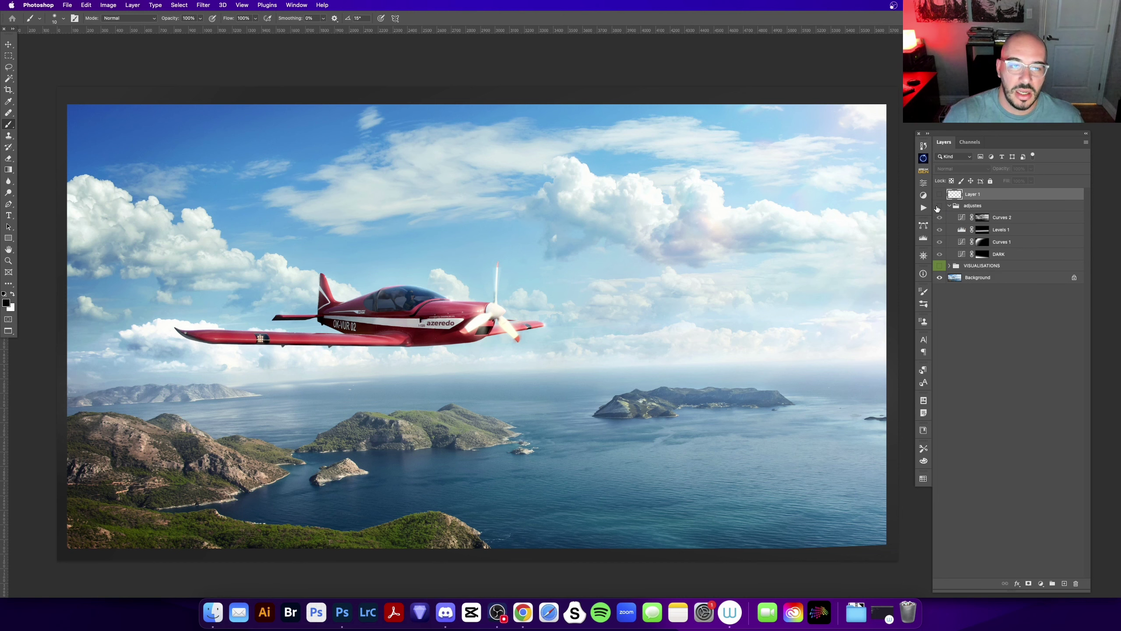
pyautogui.click(939, 206)
pyautogui.press('super+minus')
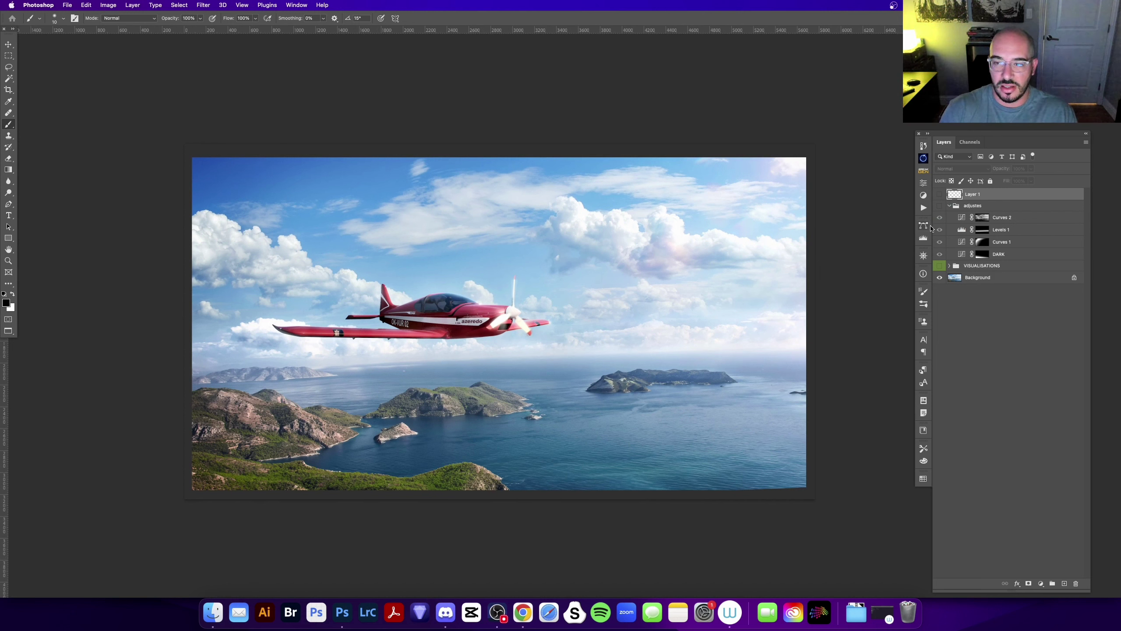
# - Hide Layer 1, keep it at the top of the stack, and undo a trial thick black arc
pyautogui.click(940, 195)
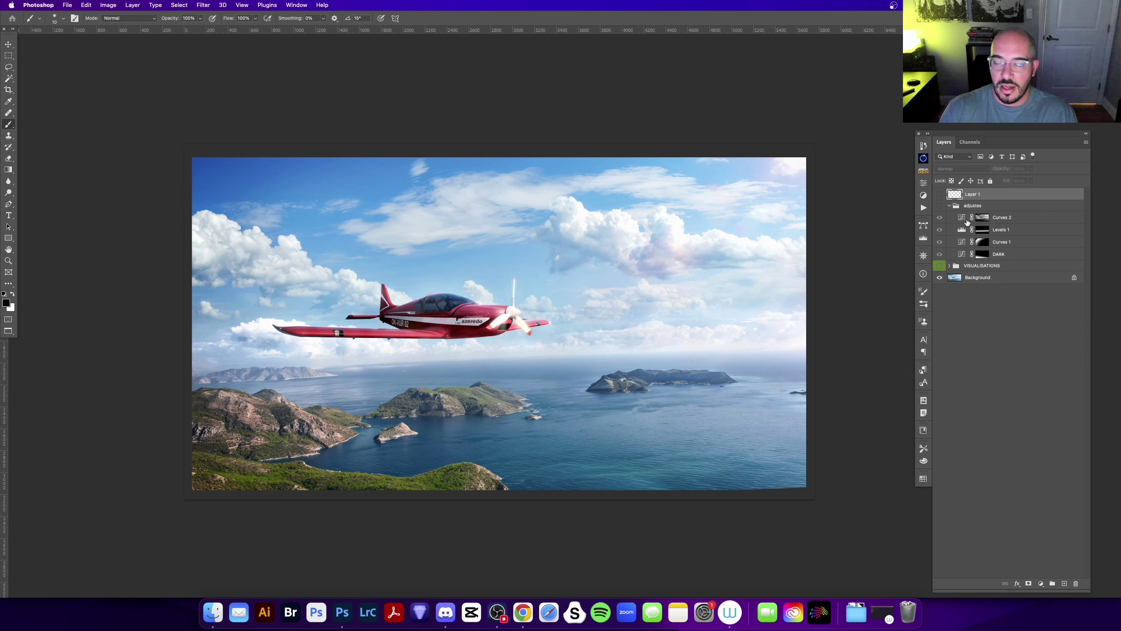
pyautogui.hotkey('ctrl', 'z')
pyautogui.hotkey('ctrl', '[')
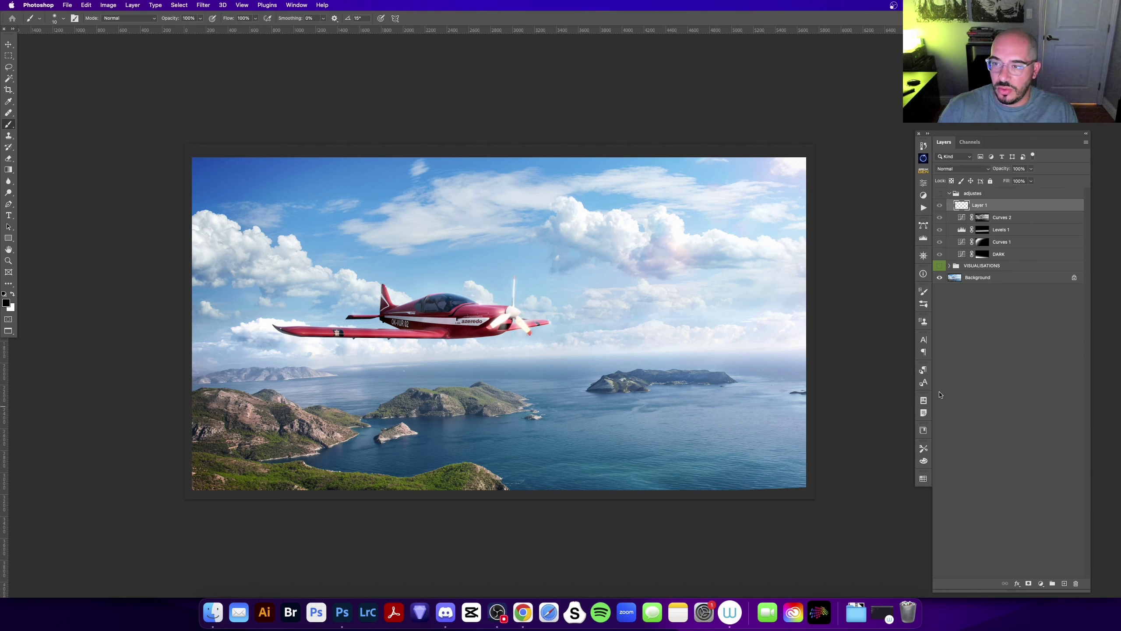
pyautogui.moveTo(983, 206); pyautogui.dragTo(984, 191)
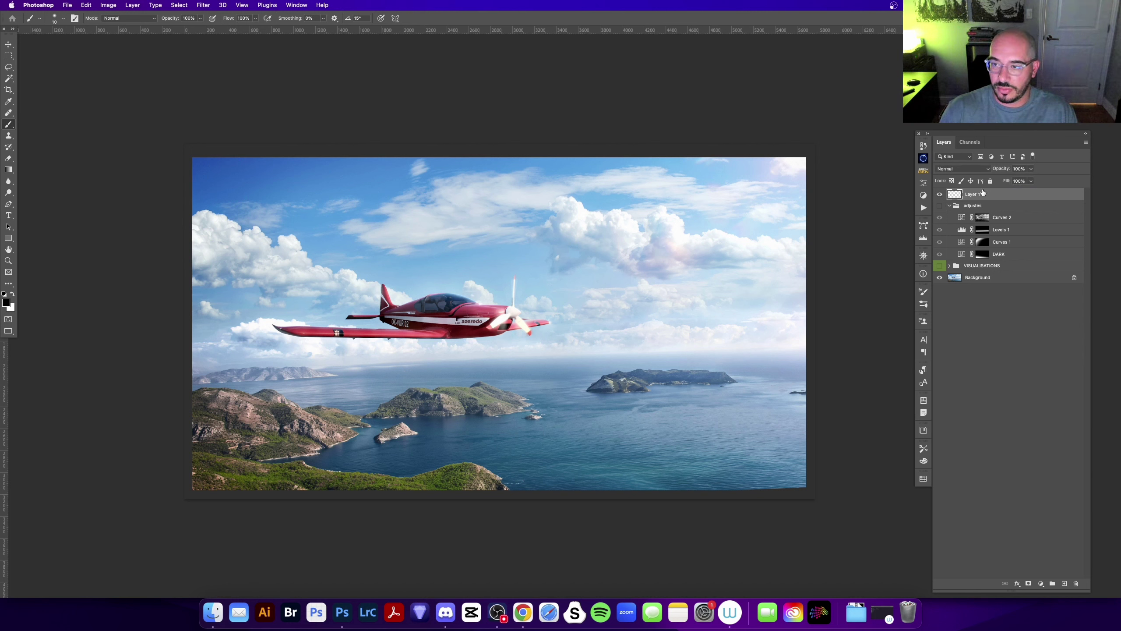
pyautogui.press(']')
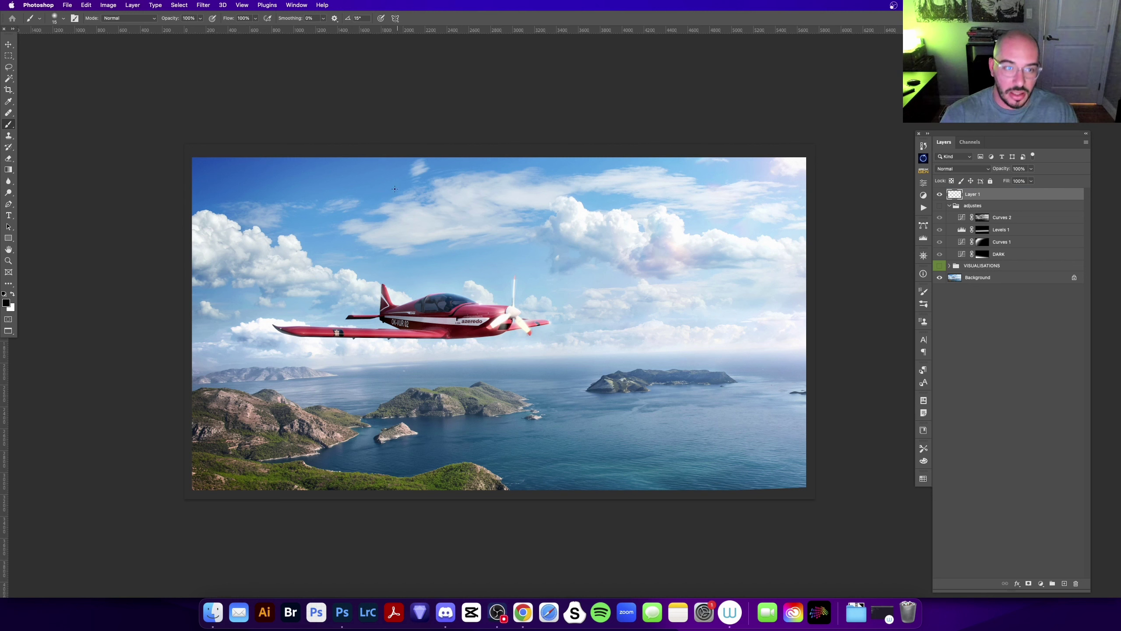
pyautogui.press(']')
pyautogui.press(']')
pyautogui.press(']')
pyautogui.moveTo(208, 149); pyautogui.dragTo(294, 147)
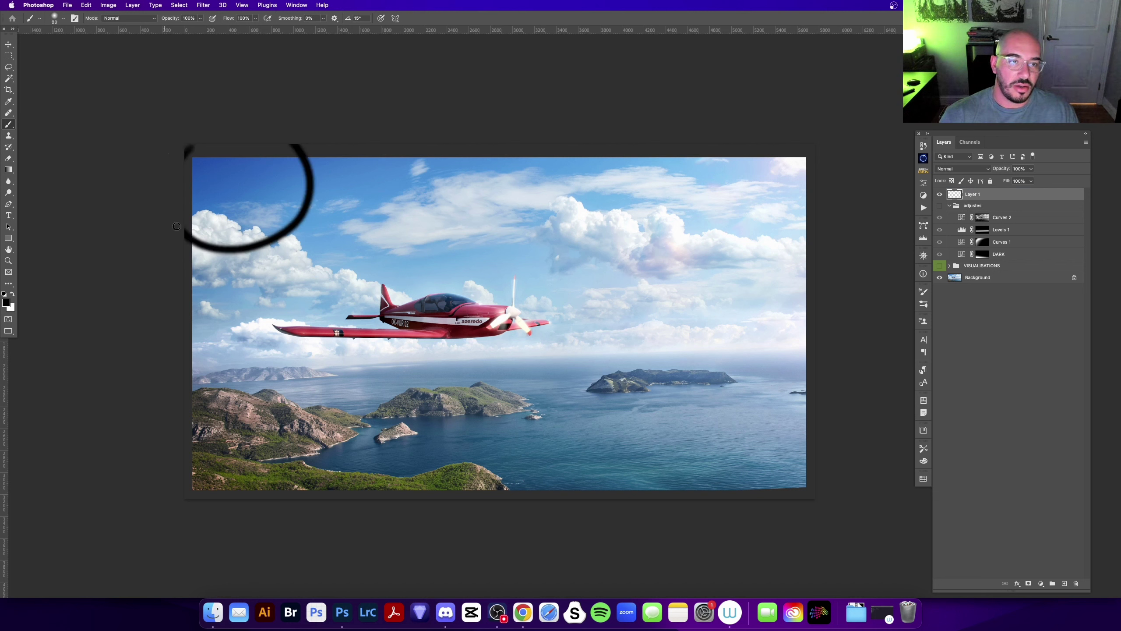
pyautogui.press('super+z')
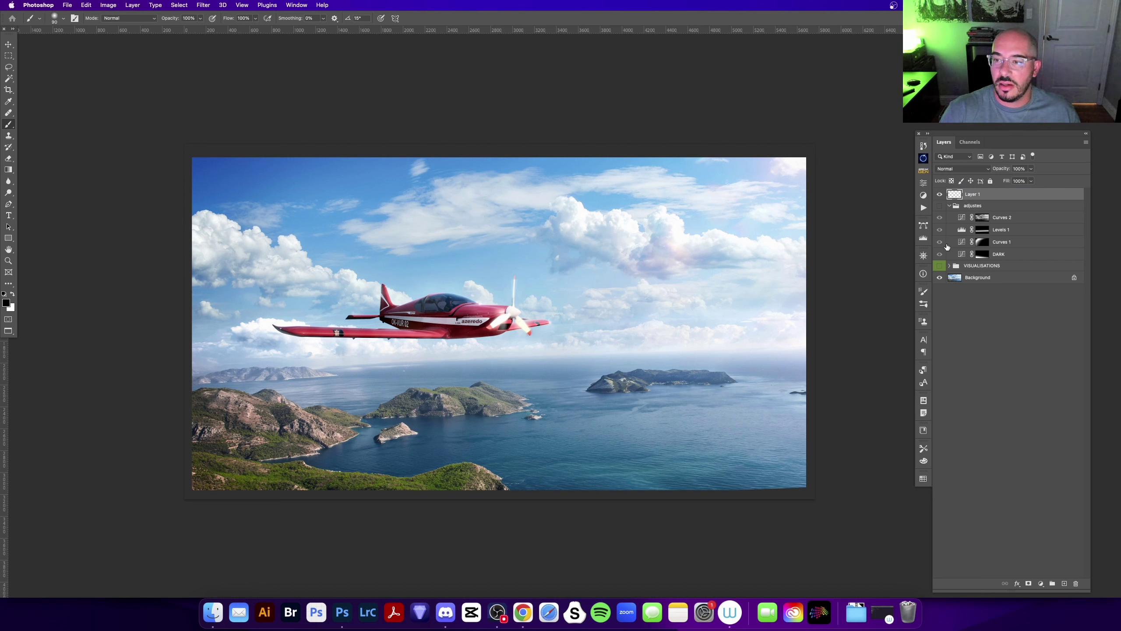
# - Turn the adjustes group back on and compare the DARK layer and its mask
pyautogui.click(939, 206)
pyautogui.moveTo(940, 225); pyautogui.dragTo(946, 251)
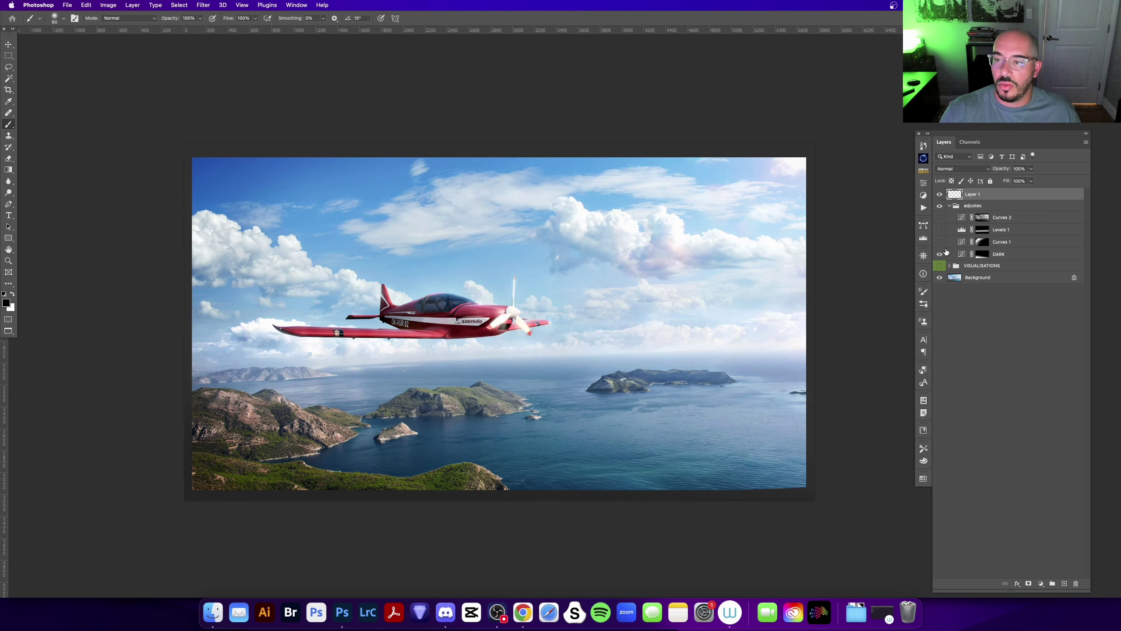
pyautogui.click(941, 255)
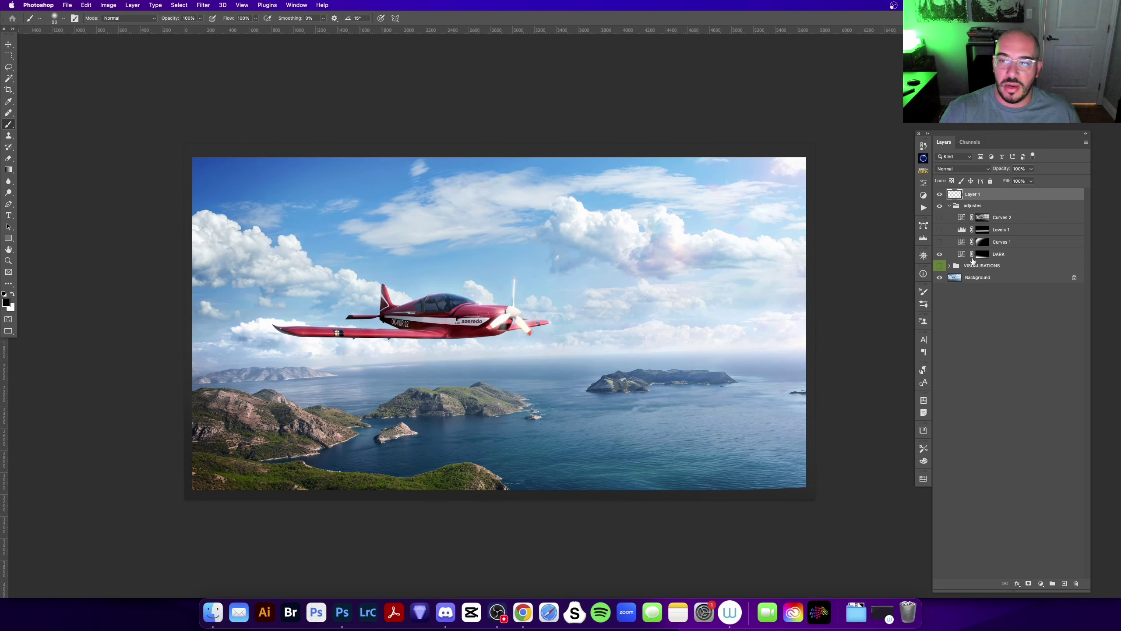
pyautogui.keyDown('alt'); pyautogui.click(982, 255); pyautogui.keyUp('alt')
pyautogui.click(941, 255)
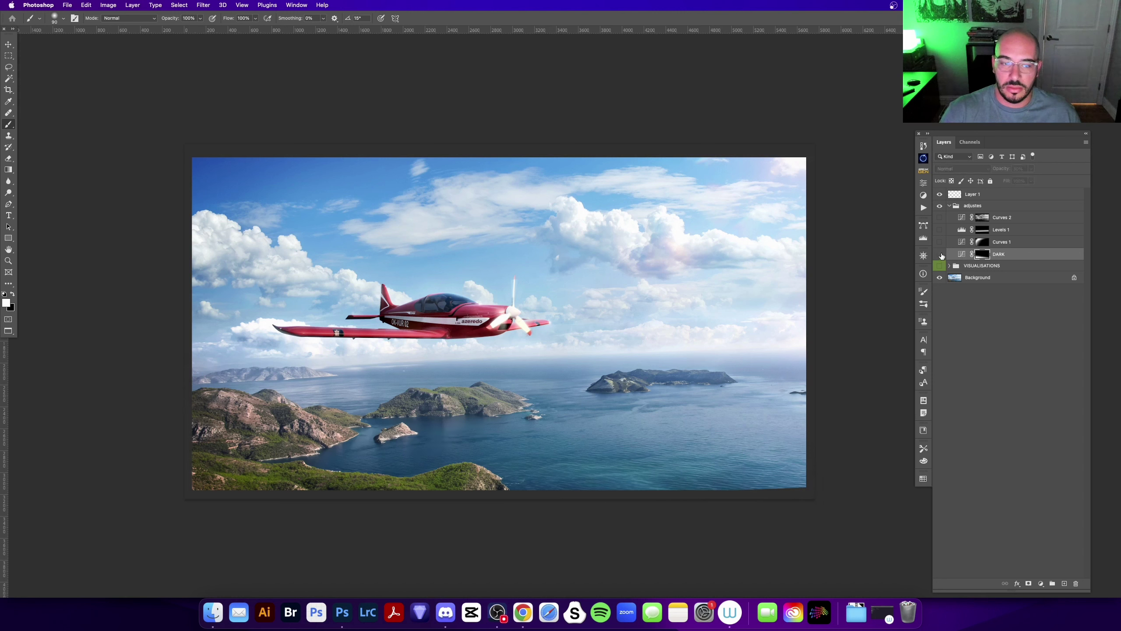
pyautogui.click(940, 255)
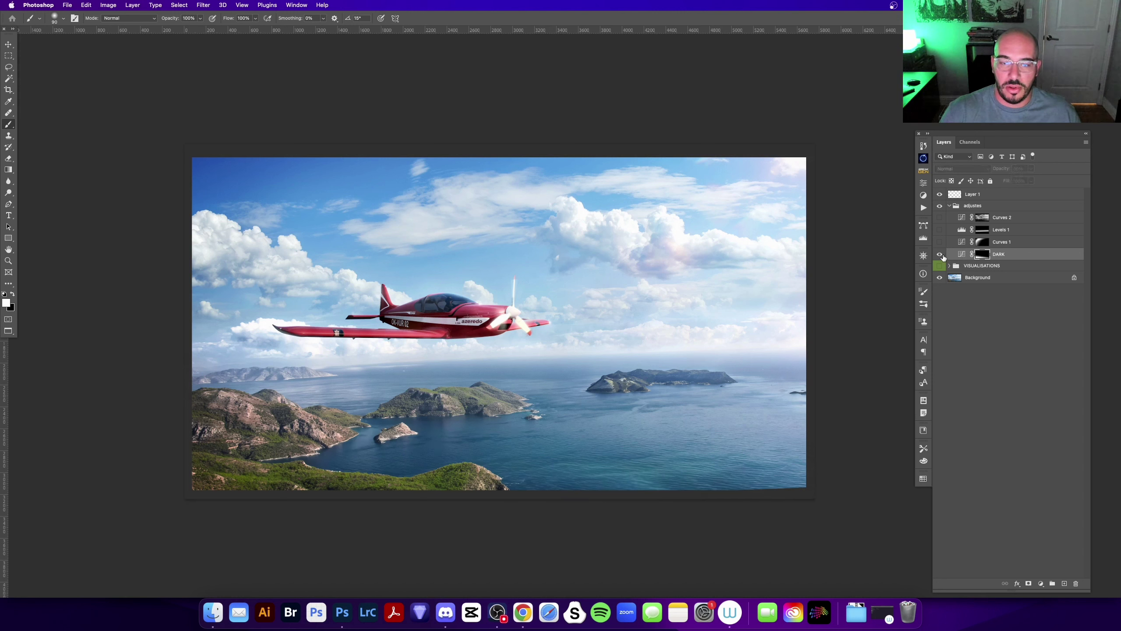
pyautogui.click(940, 255)
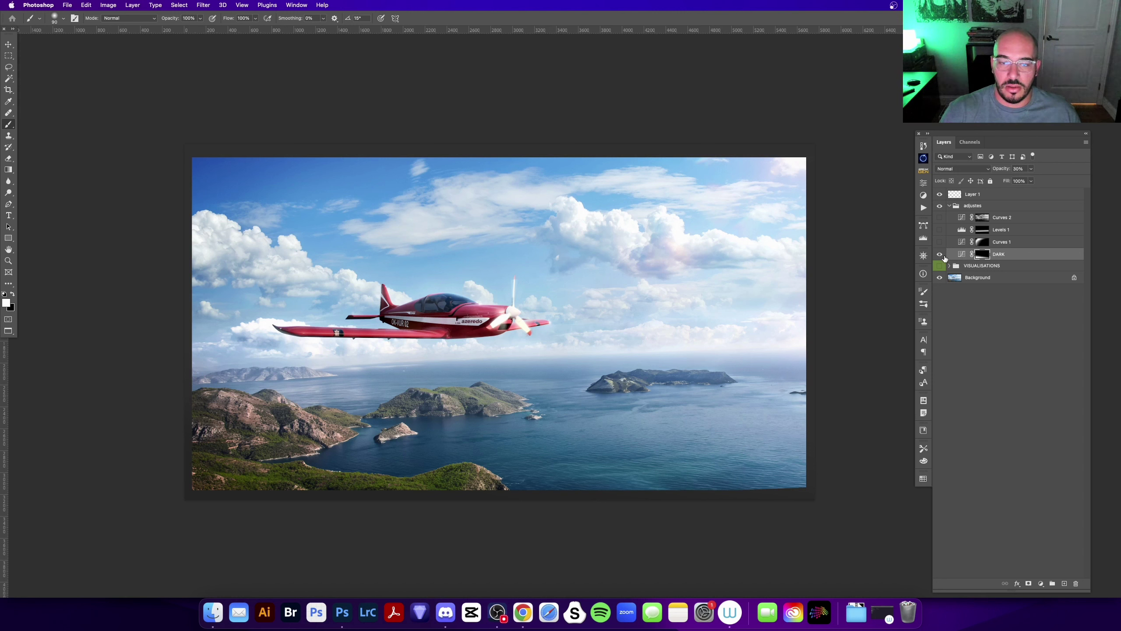
# - Inspect Curves 1's settings and mask, and toggle it to compare the sky
pyautogui.doubleClick(962, 242)
pyautogui.click(898, 142)
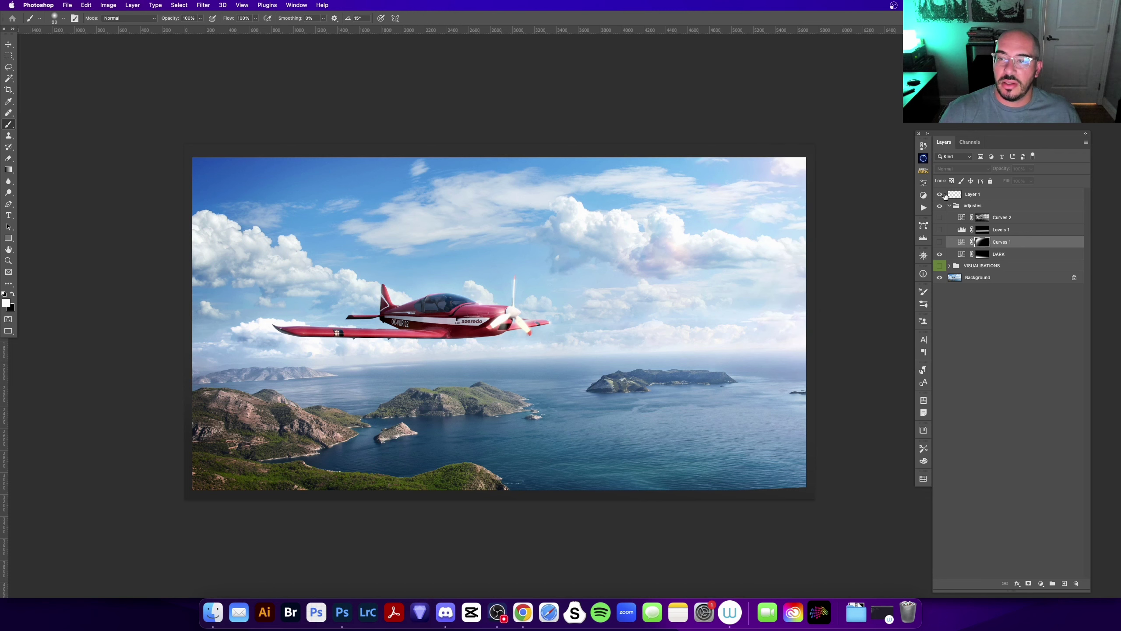
pyautogui.keyDown('alt'); pyautogui.click(981, 243); pyautogui.keyUp('alt')
pyautogui.click(940, 243)
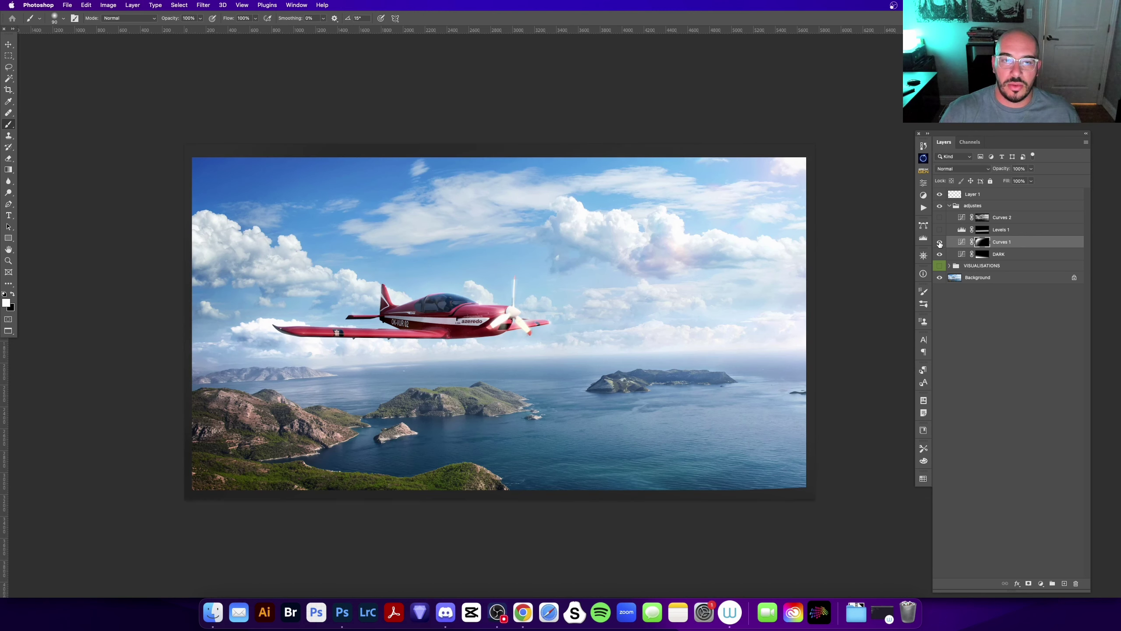
pyautogui.click(940, 242)
# - Preview the Levels 1 mask, then toggle Levels 1 off and on to compare
pyautogui.keyDown('alt'); pyautogui.click(980, 231); pyautogui.keyUp('alt')
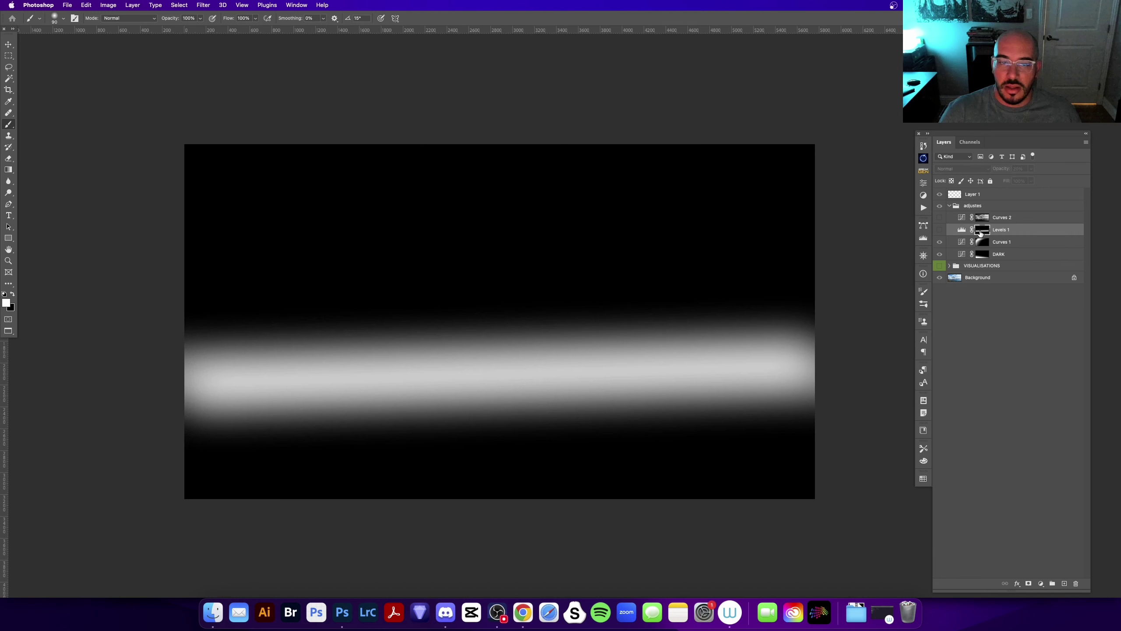
pyautogui.click(941, 230)
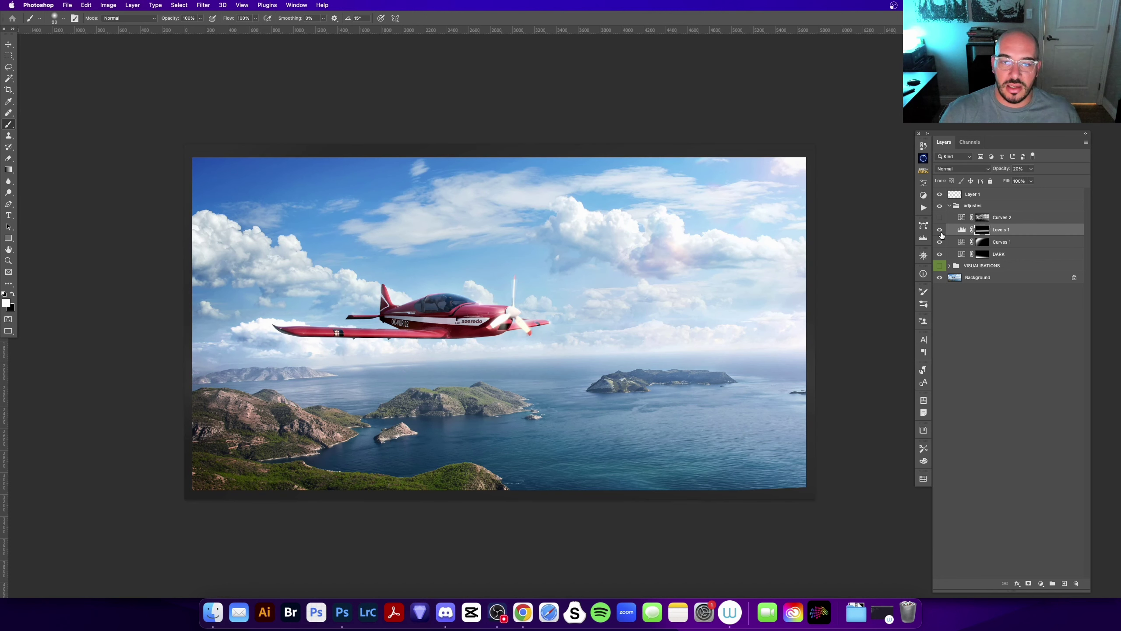
pyautogui.keyDown('alt'); pyautogui.click(980, 232); pyautogui.keyUp('alt')
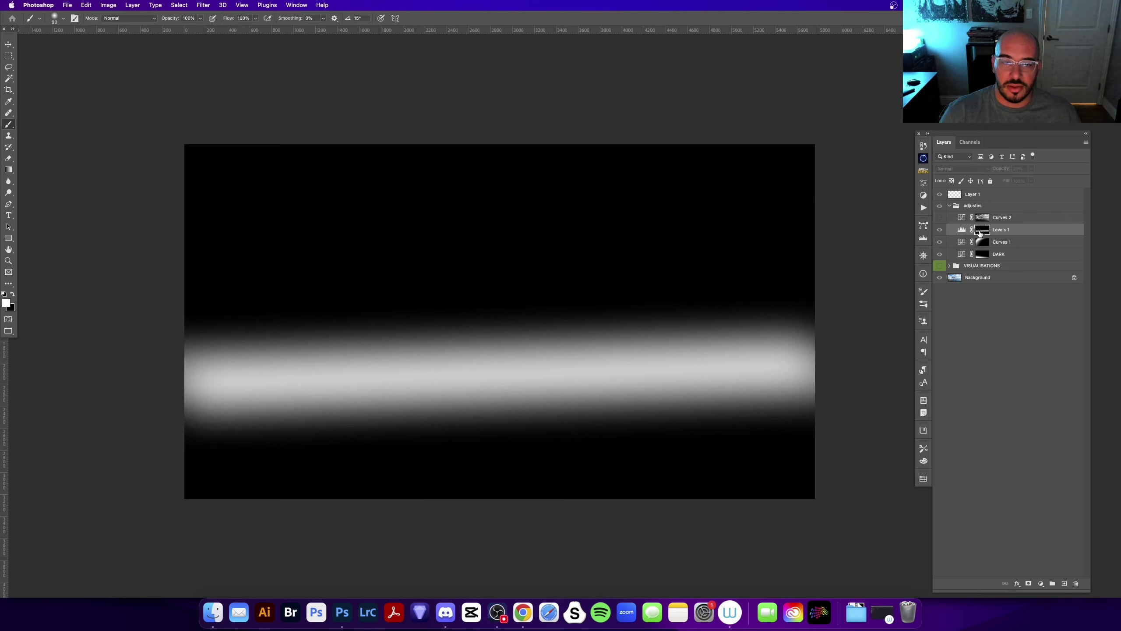
pyautogui.click(940, 230)
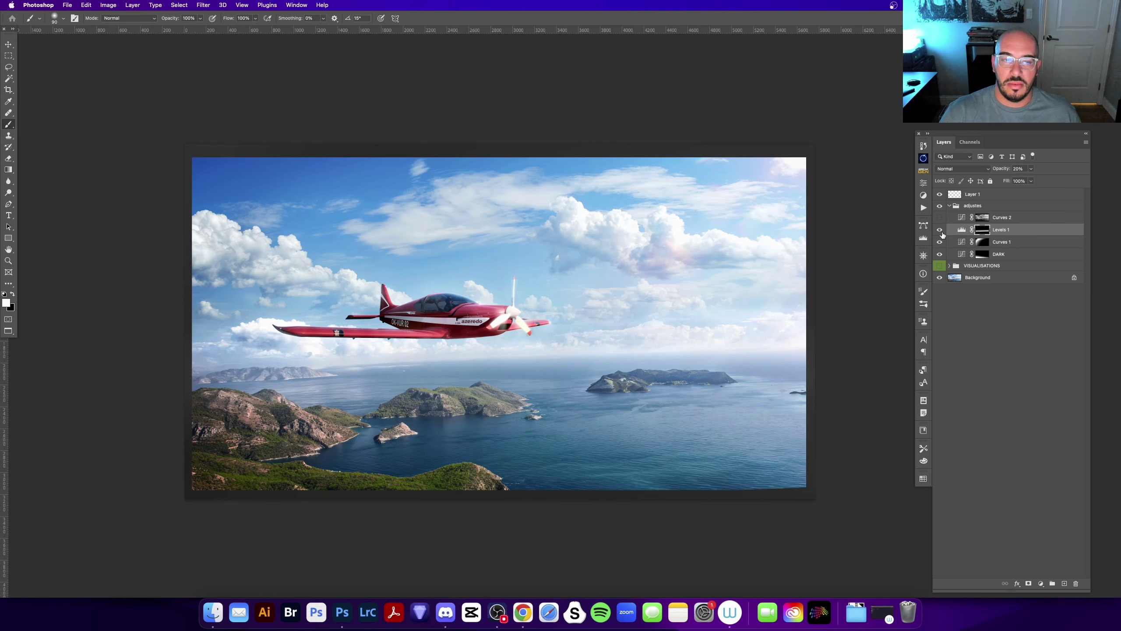
pyautogui.click(940, 230)
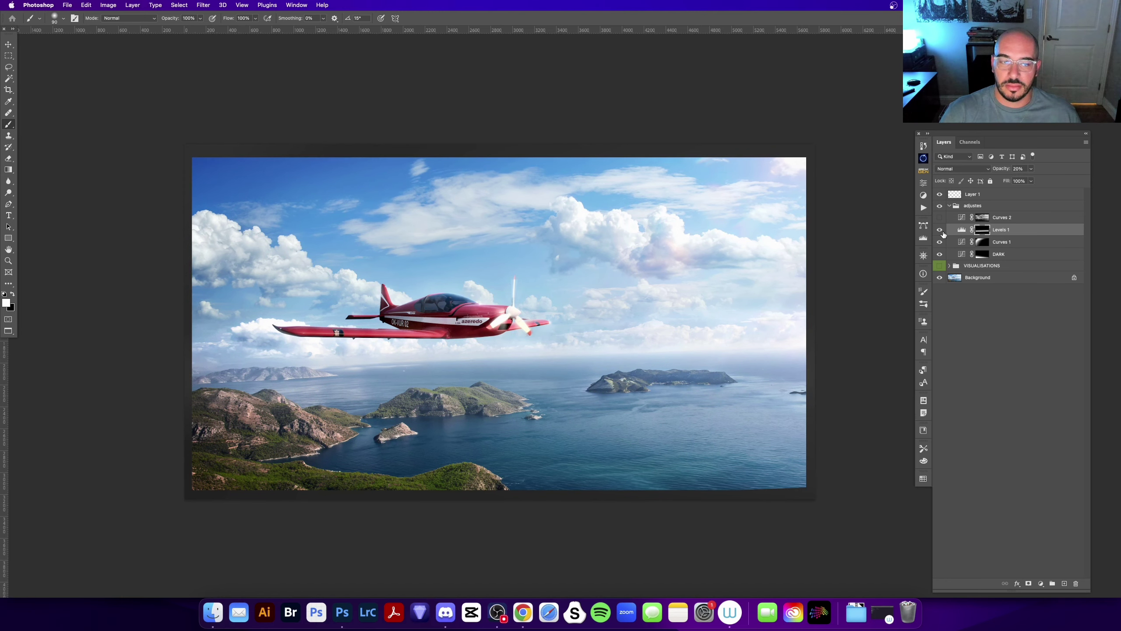
# - Raise Curves 2's Green channel midpoint to 112/125 after viewing its mask
pyautogui.keyDown('alt'); pyautogui.click(980, 218); pyautogui.keyUp('alt')
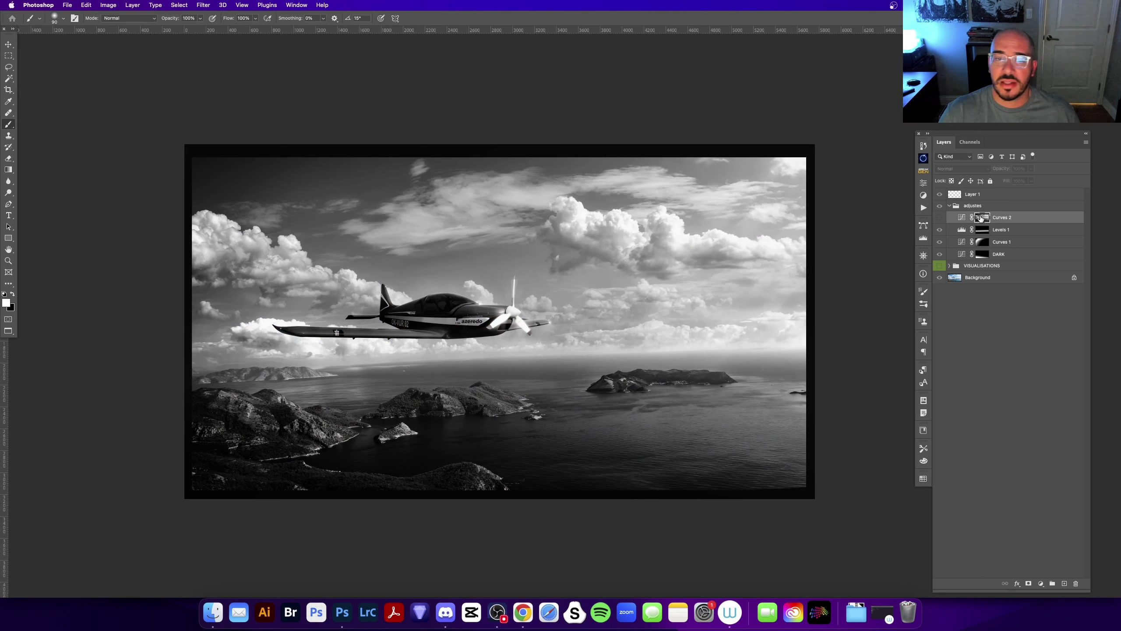
pyautogui.keyDown('alt'); pyautogui.click(978, 219); pyautogui.keyUp('alt')
pyautogui.click(960, 223)
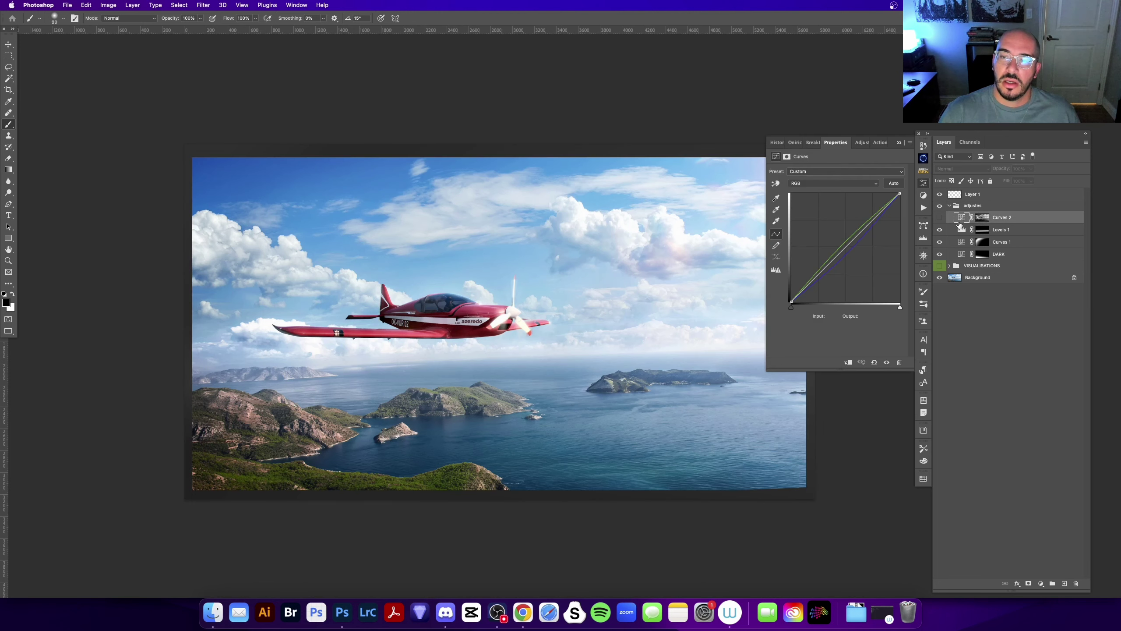
pyautogui.click(939, 218)
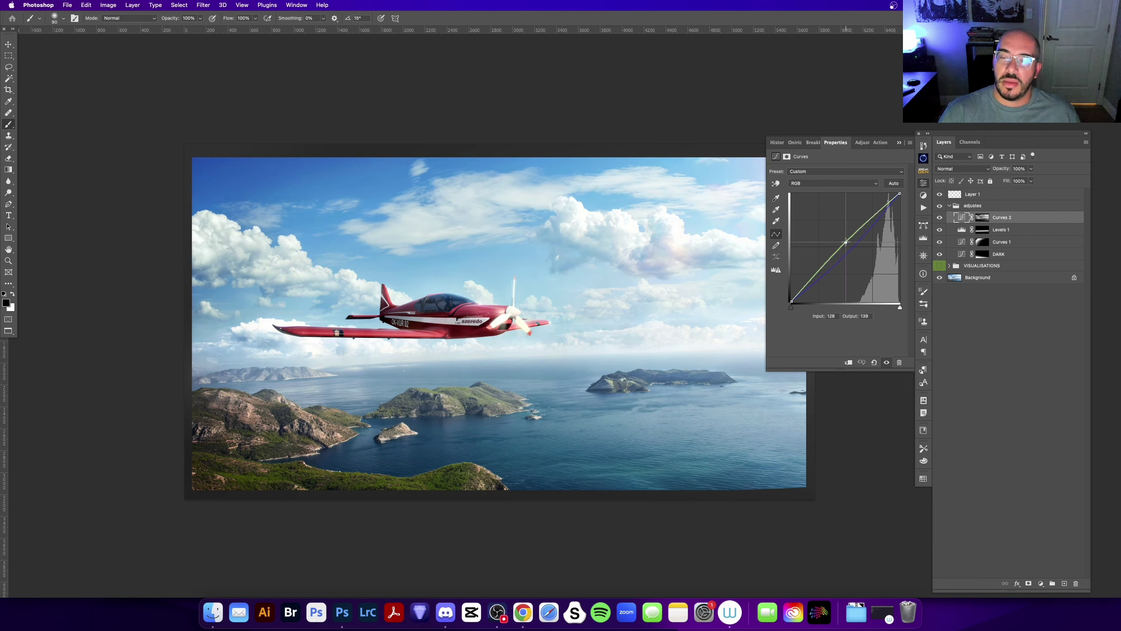
pyautogui.click(840, 183)
pyautogui.press('Return')
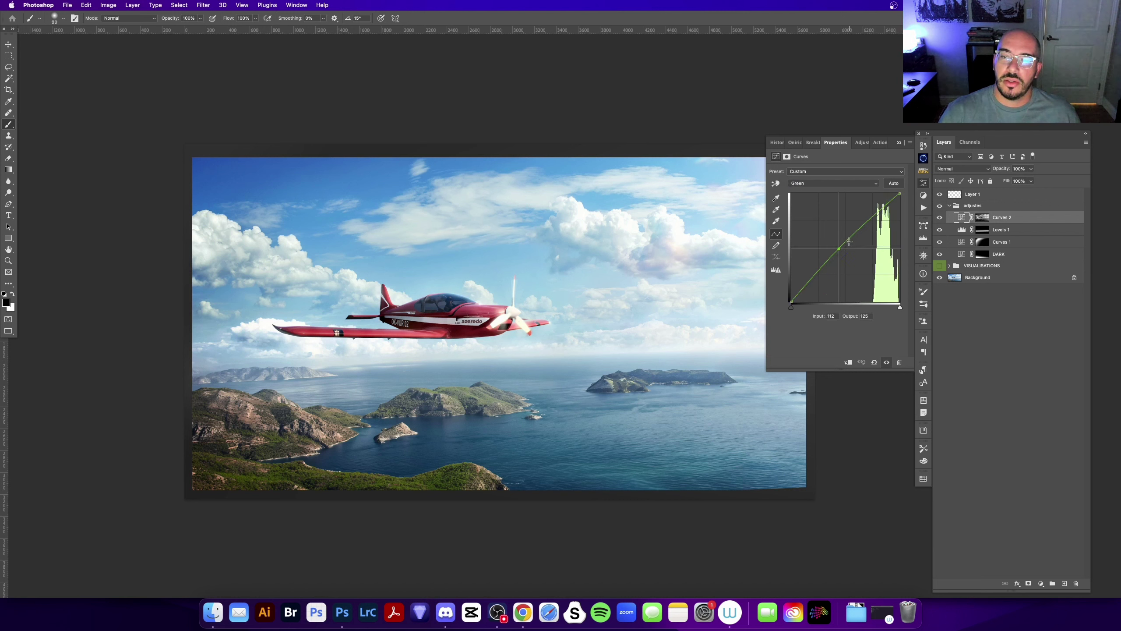
pyautogui.moveTo(855, 240); pyautogui.dragTo(838, 248)
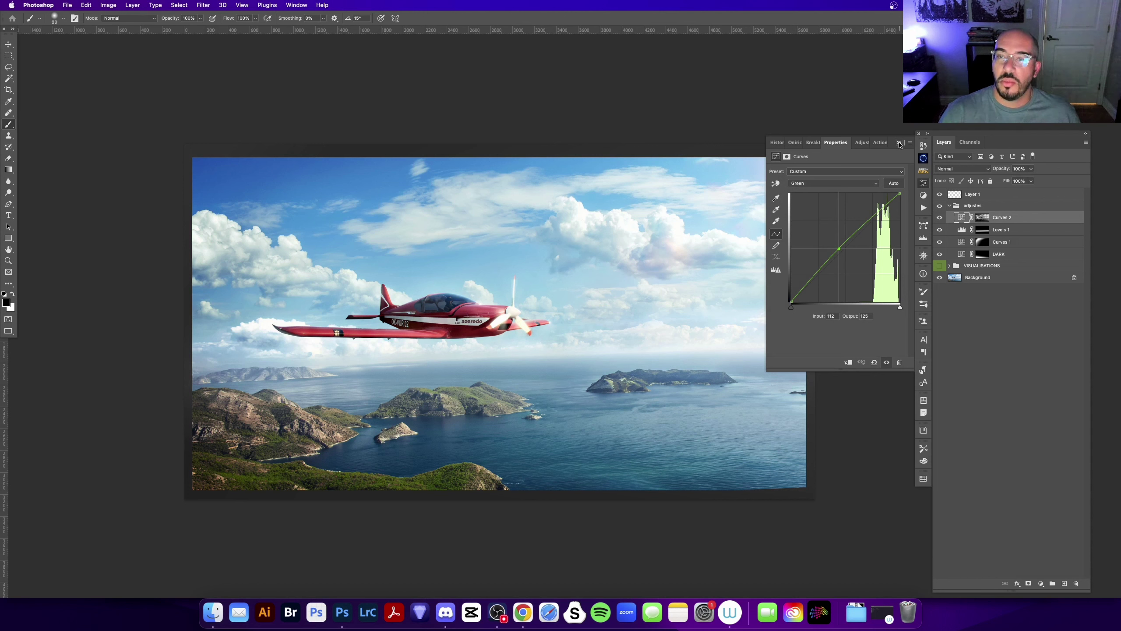
pyautogui.click(899, 145)
# - Toggle Curves 2 off and on to compare, then collapse the adjustes group
pyautogui.click(940, 217)
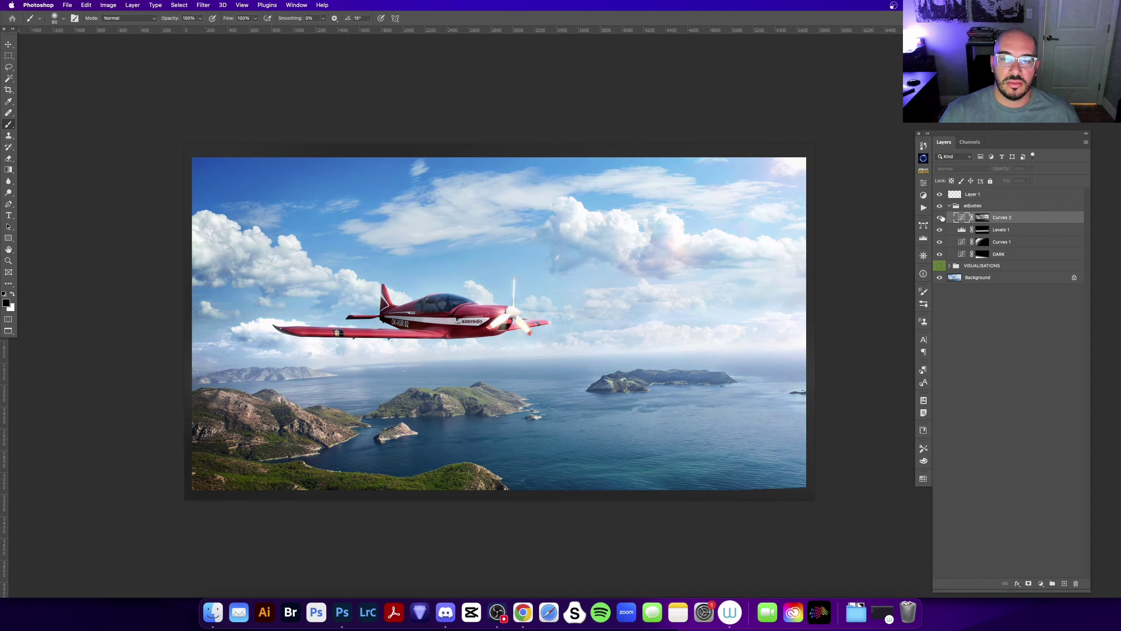
pyautogui.click(940, 217)
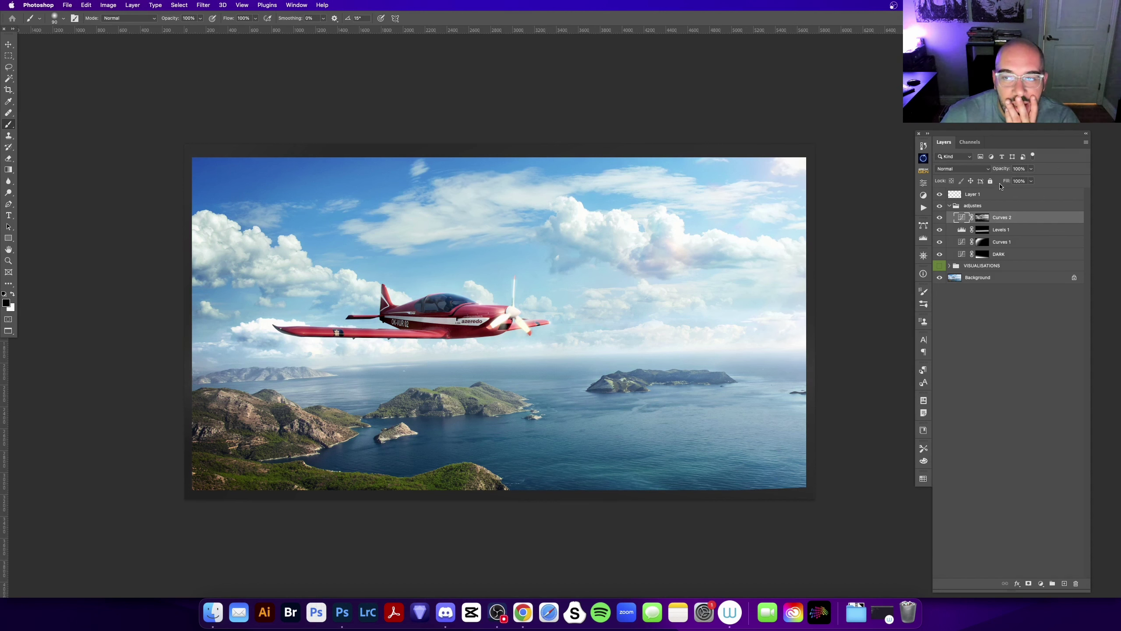
pyautogui.click(940, 217)
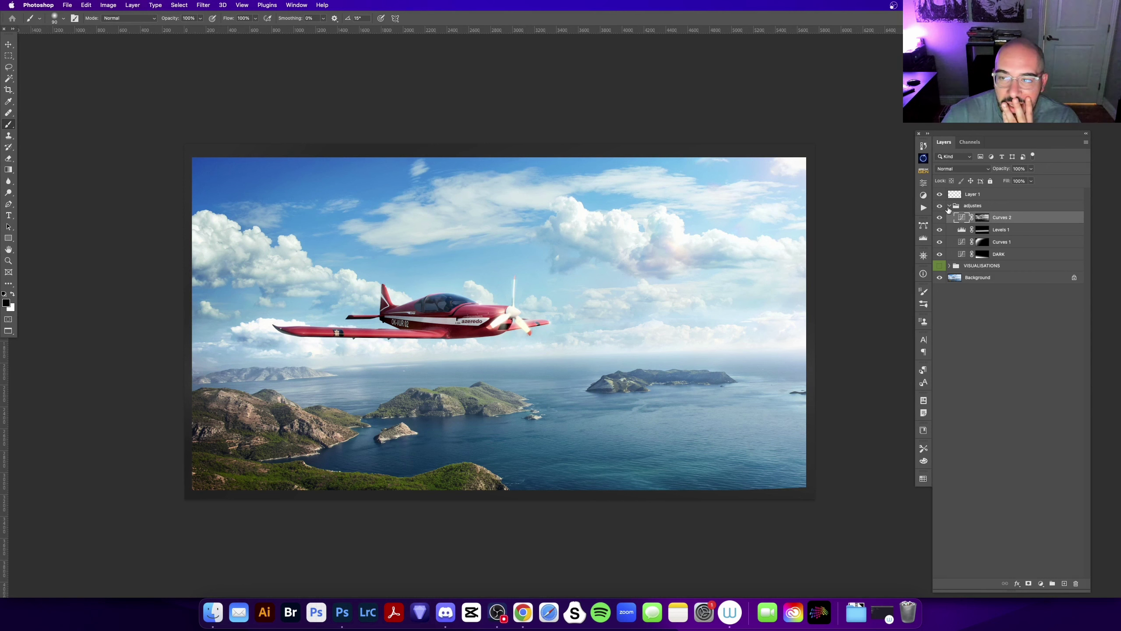
pyautogui.click(953, 206)
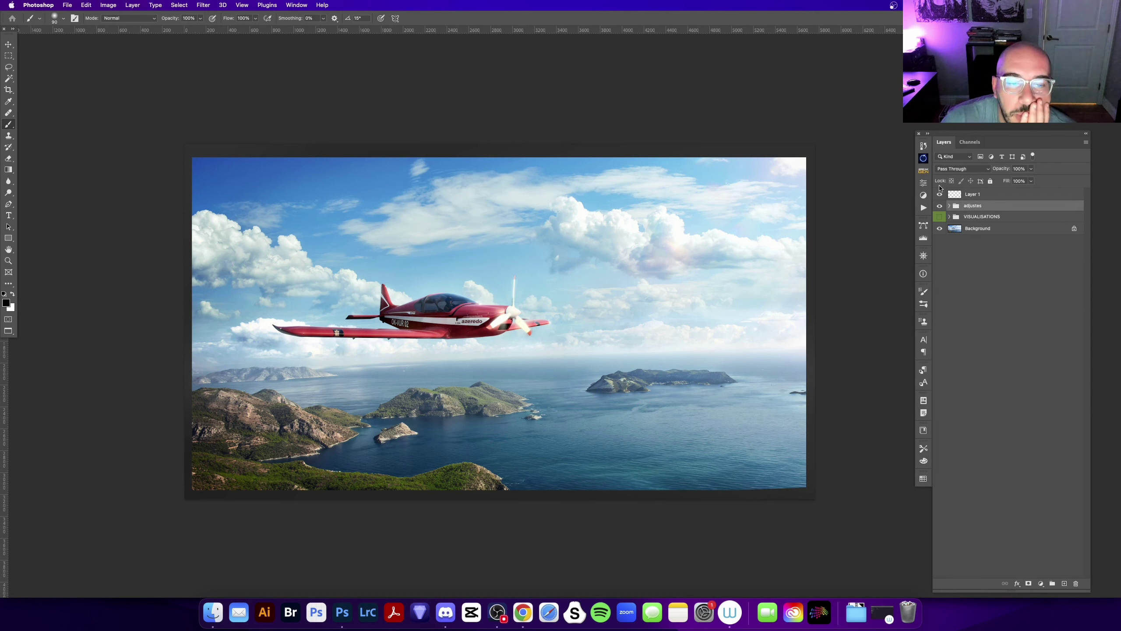
# - Repeatedly hide and show the adjustes group to compare the island composite
pyautogui.click(940, 207)
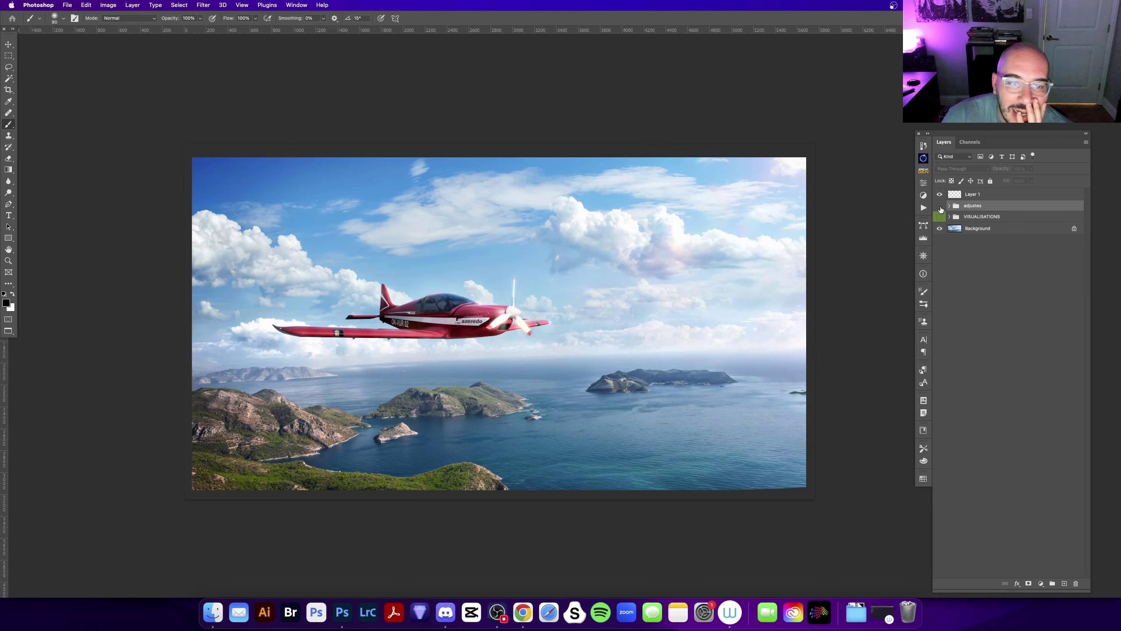
pyautogui.click(941, 206)
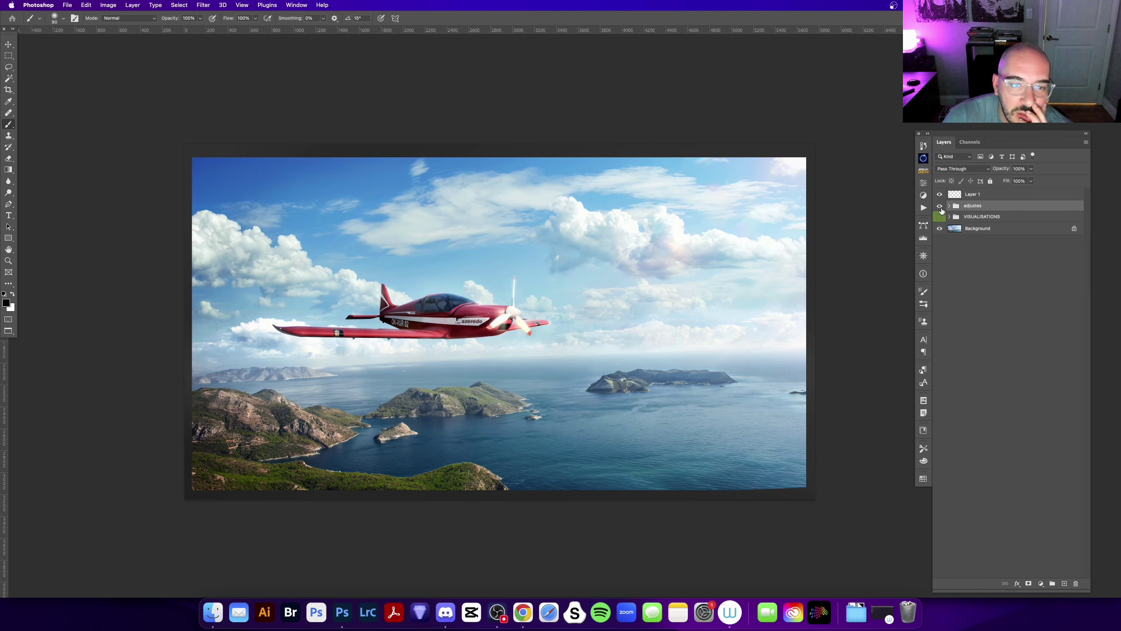
pyautogui.moveTo(450, 364); pyautogui.dragTo(466, 395)
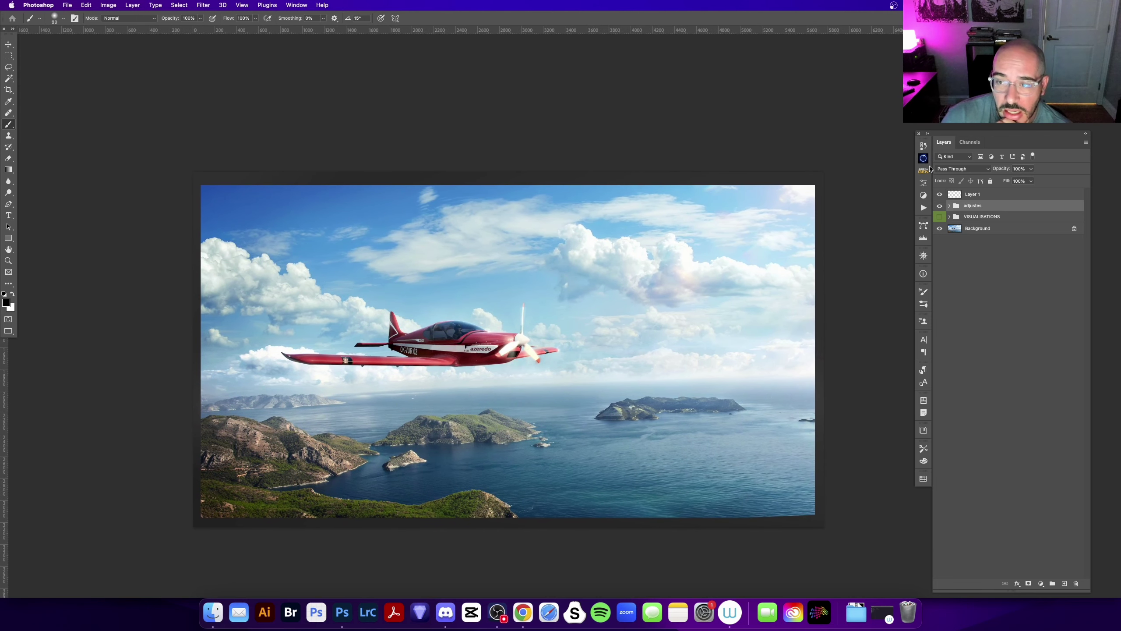
pyautogui.click(940, 206)
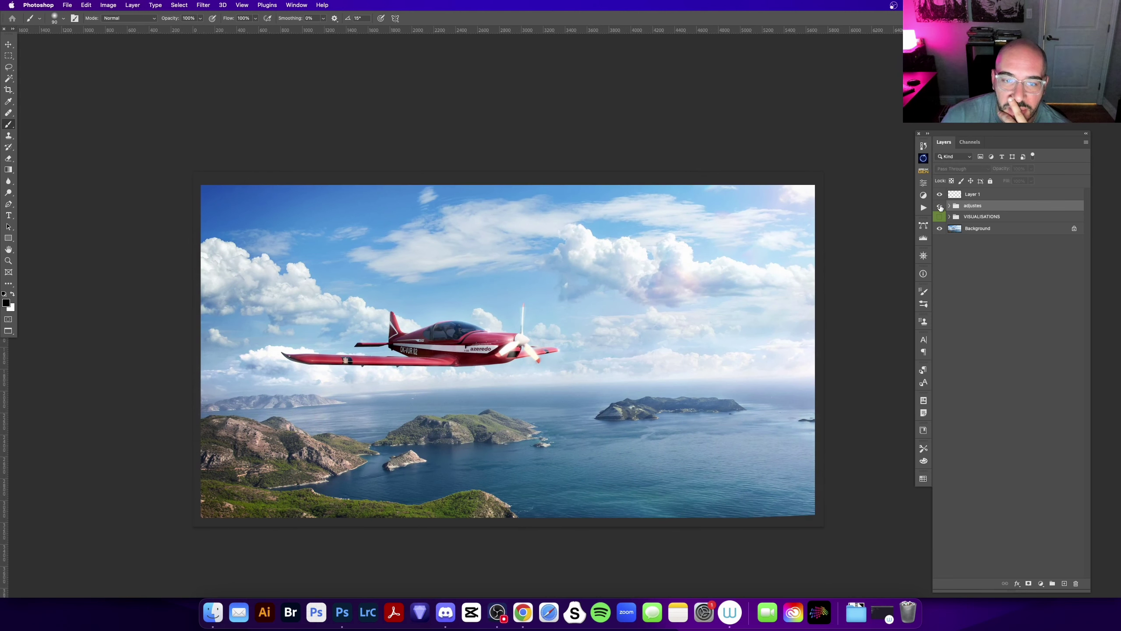
pyautogui.click(939, 206)
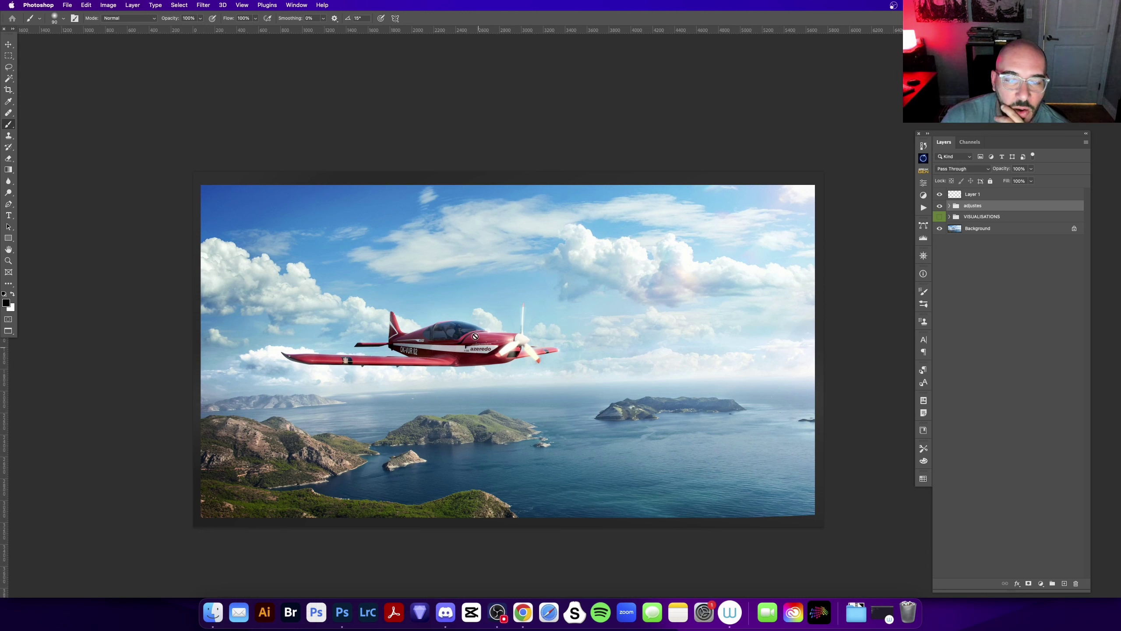
pyautogui.click(939, 207)
pyautogui.click(940, 206)
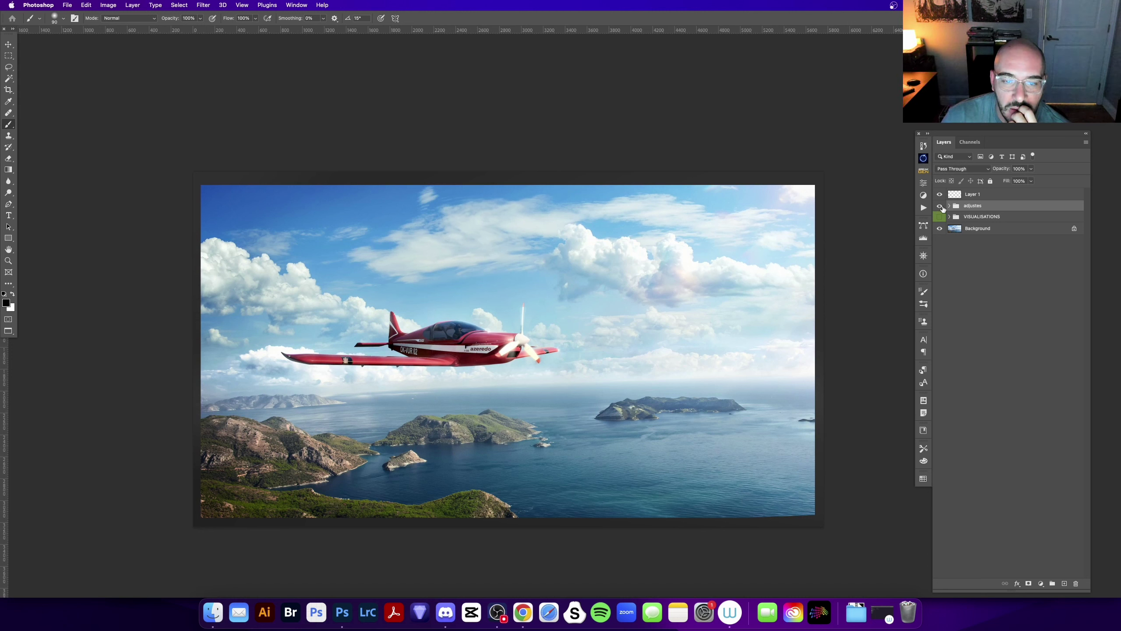
pyautogui.click(941, 207)
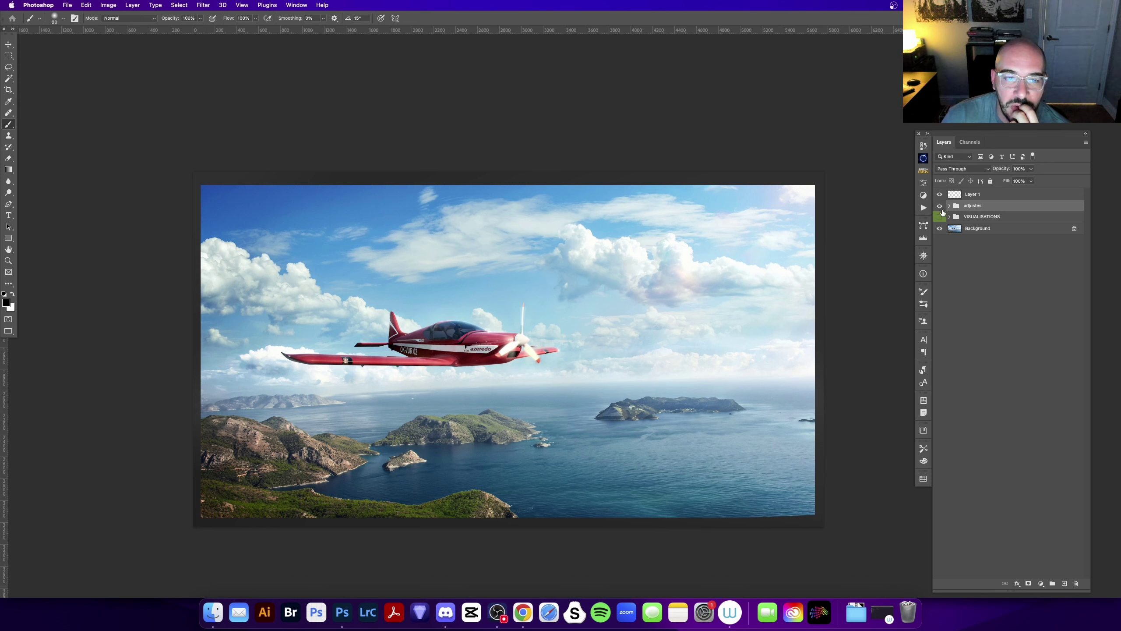
pyautogui.click(940, 206)
pyautogui.click(941, 206)
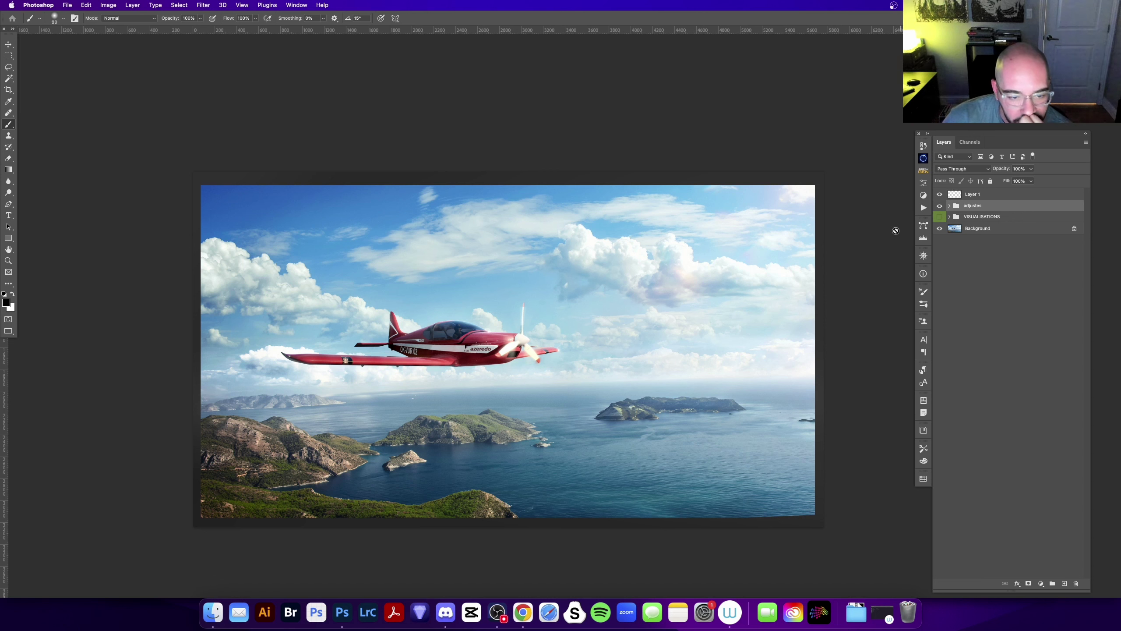
pyautogui.click(940, 206)
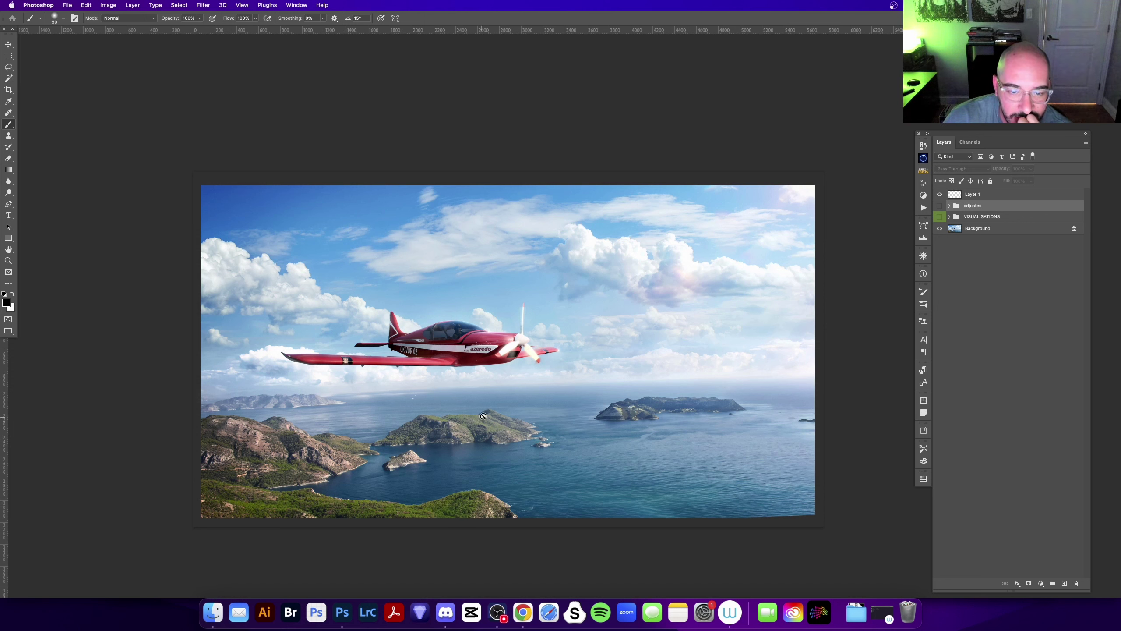
pyautogui.click(940, 206)
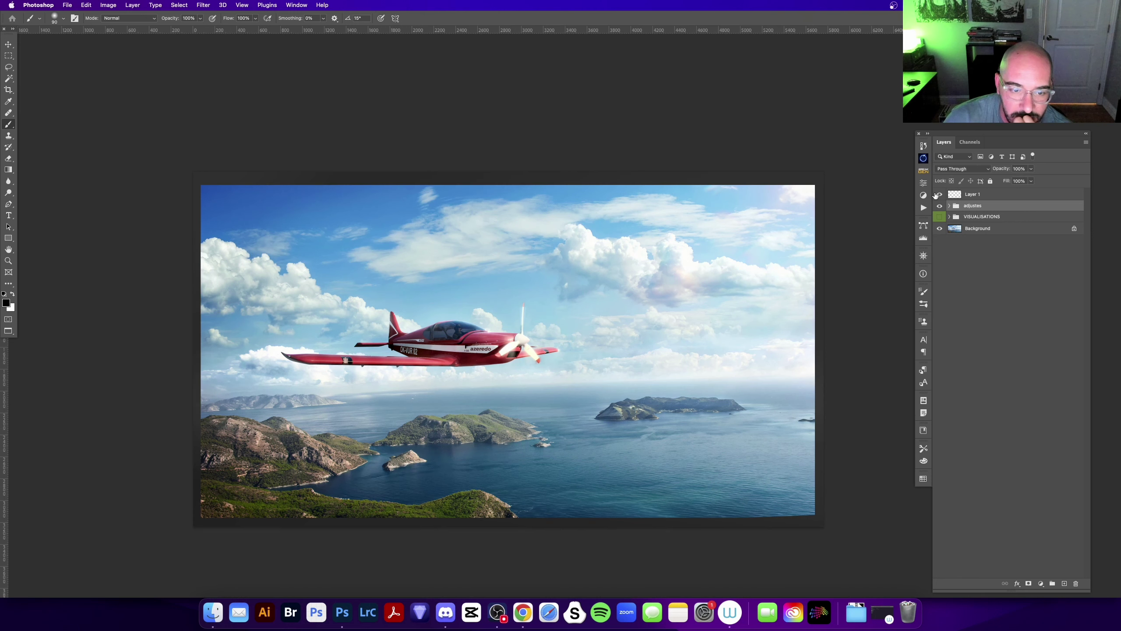
pyautogui.hscroll(-2, 392, 464)
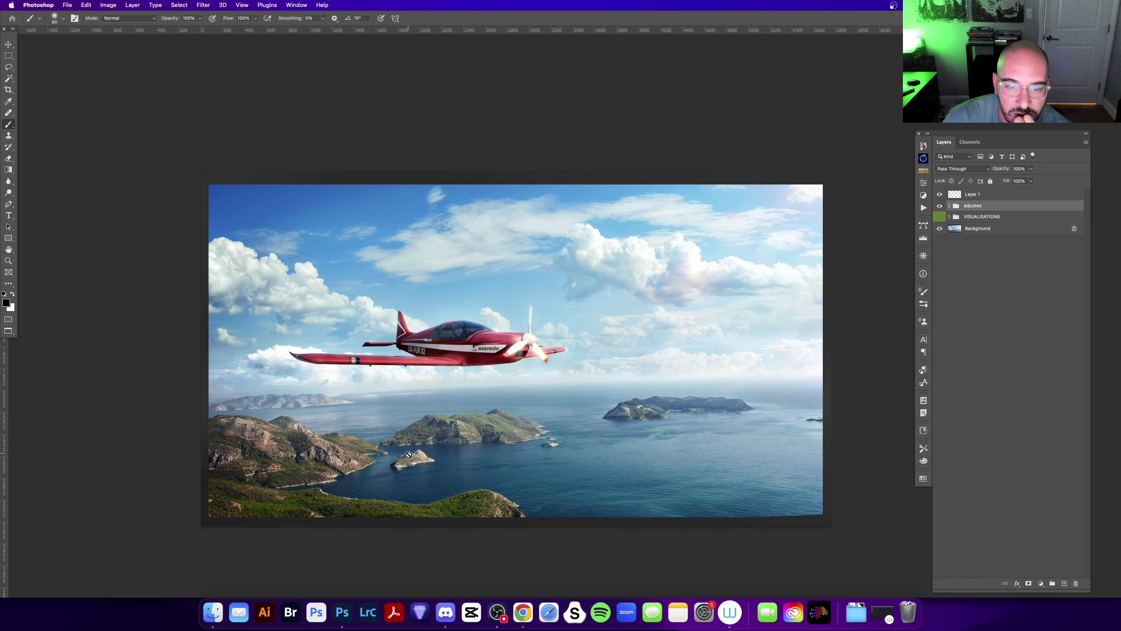
# - Add a Hue/Saturation layer with Yellows saturation lowered to -57
pyautogui.click(1041, 583)
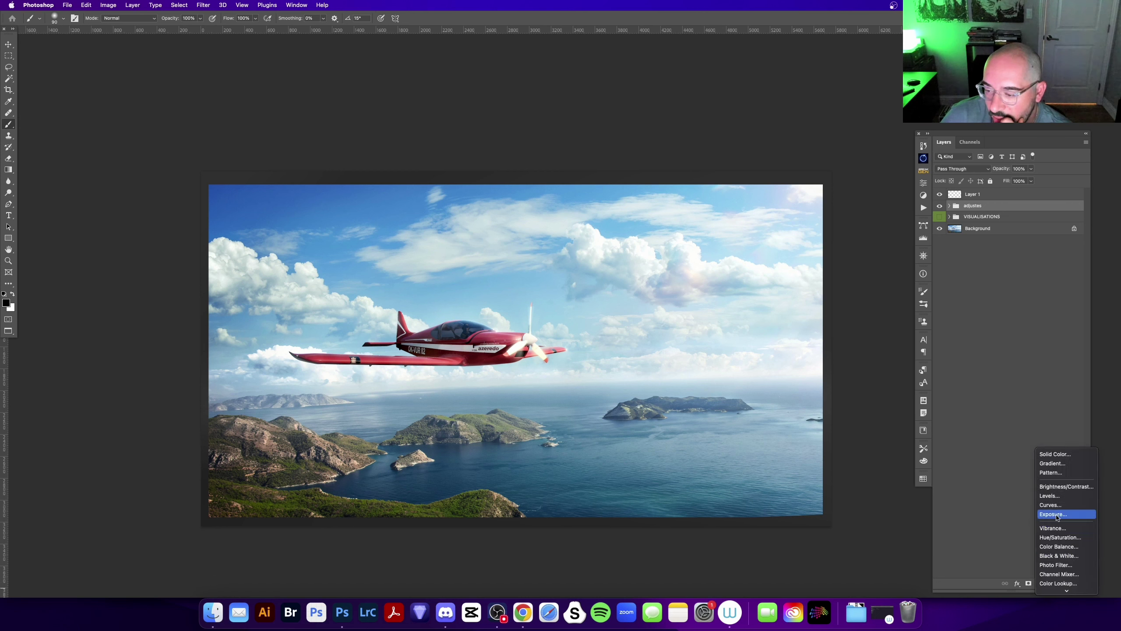
pyautogui.click(1059, 537)
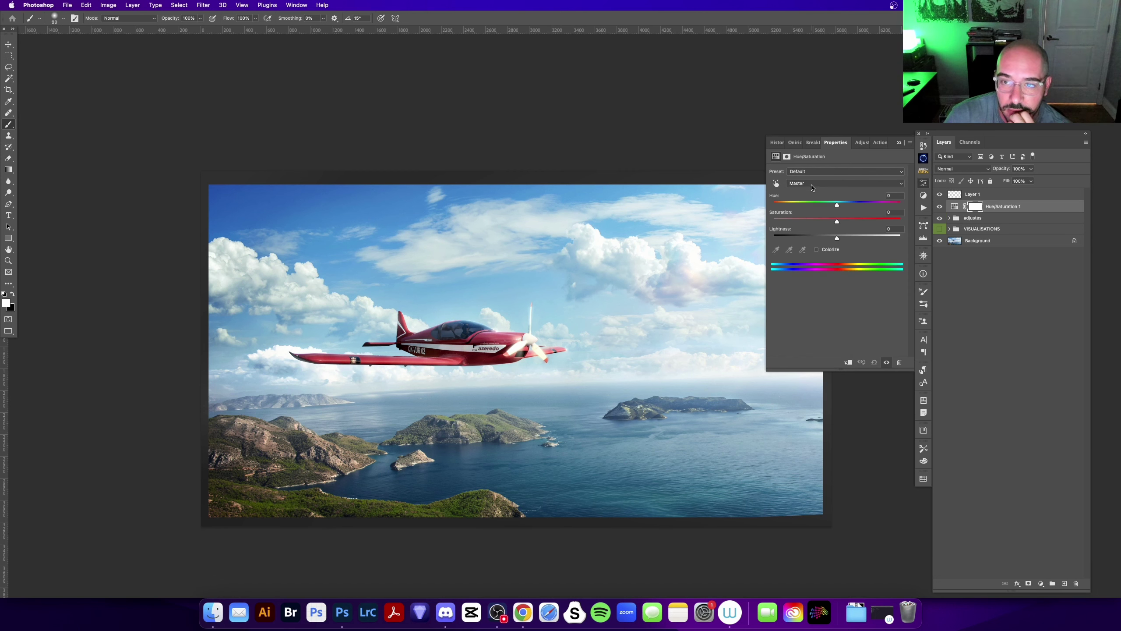
pyautogui.click(818, 185)
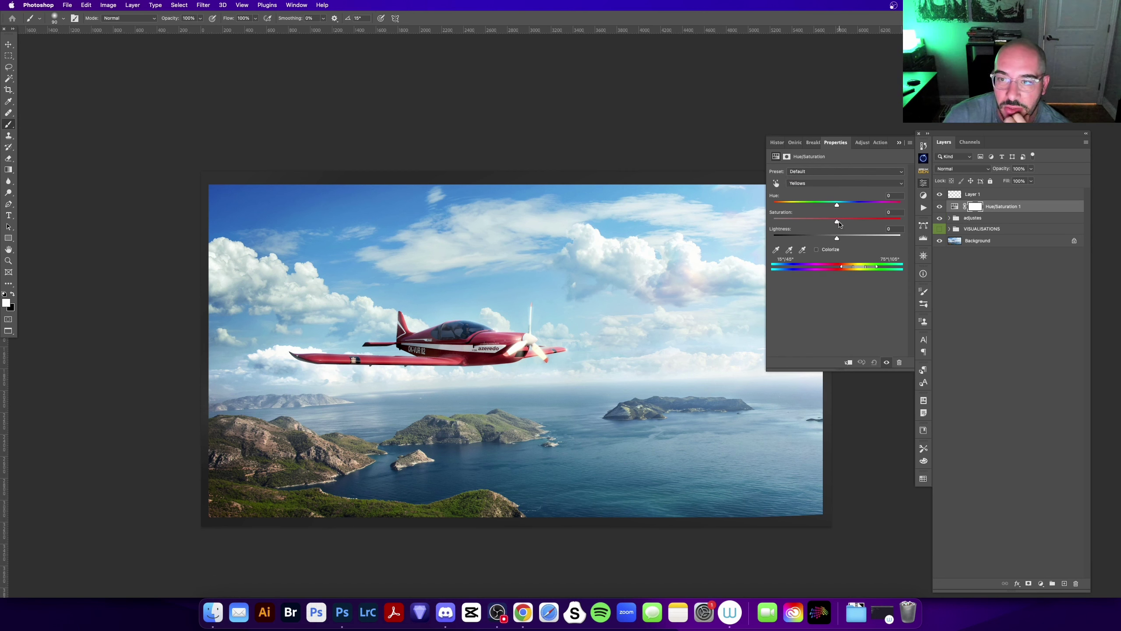
pyautogui.moveTo(830, 224); pyautogui.dragTo(800, 230)
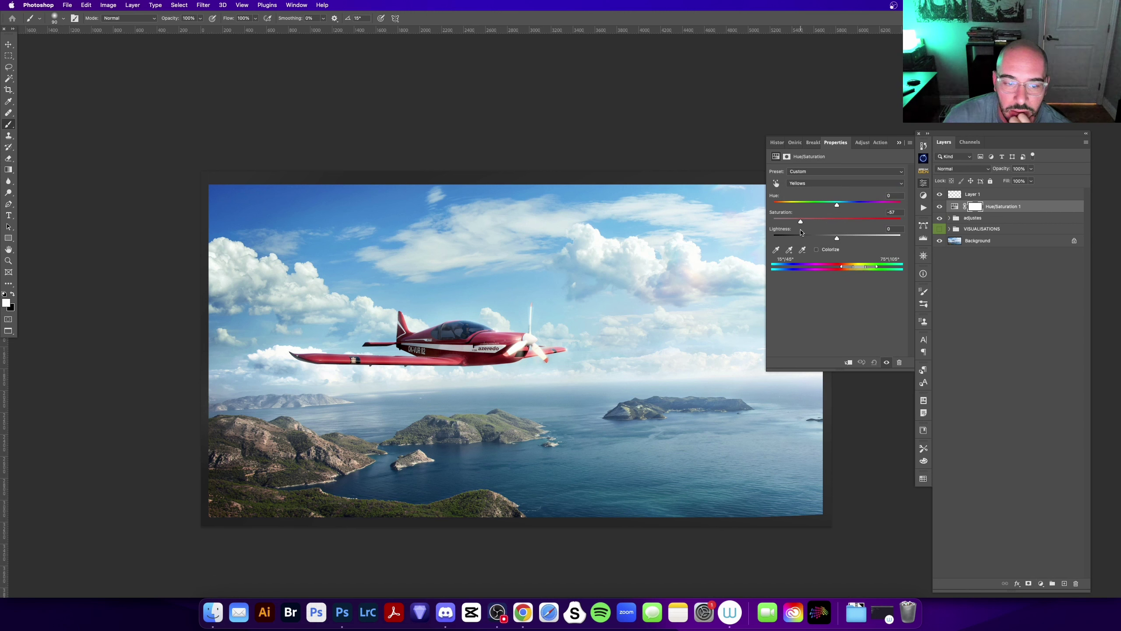
pyautogui.click(898, 143)
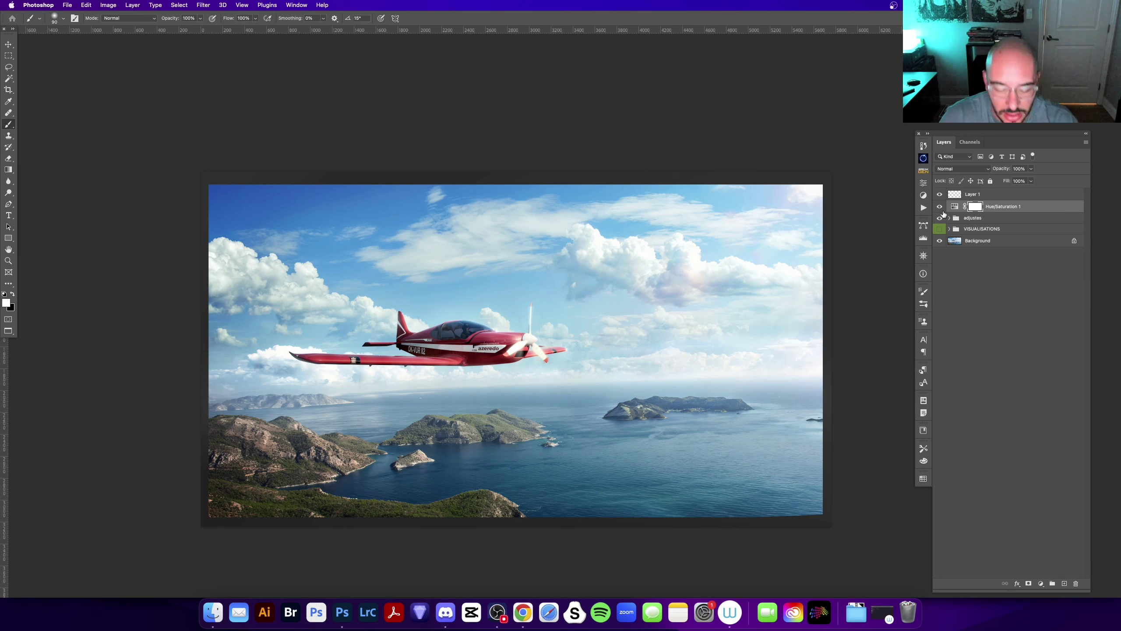
# - Invert its mask and paint white over the lower foreground hills with a 400 brush
pyautogui.press('super+i')
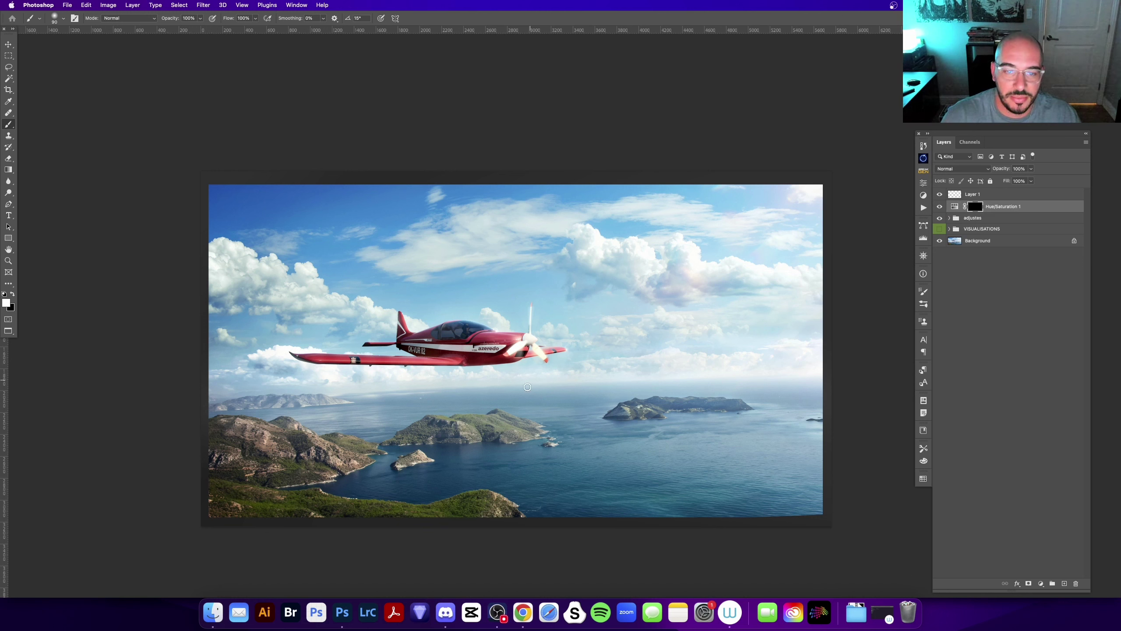
pyautogui.press(']')
pyautogui.press(']')
pyautogui.press(']')
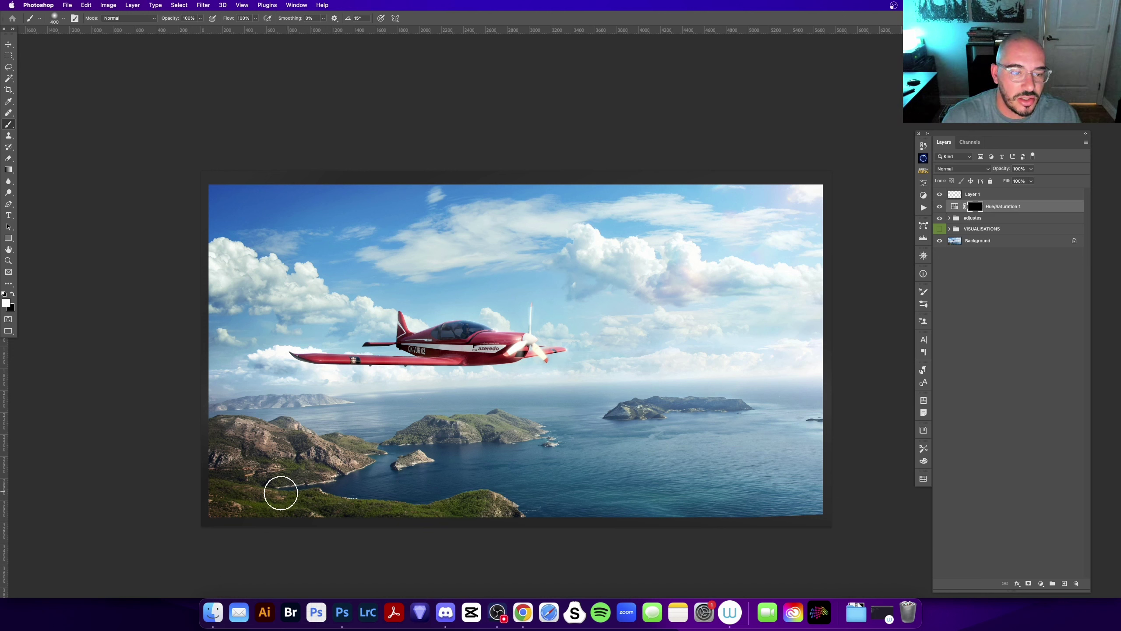
pyautogui.moveTo(474, 507); pyautogui.dragTo(530, 408)
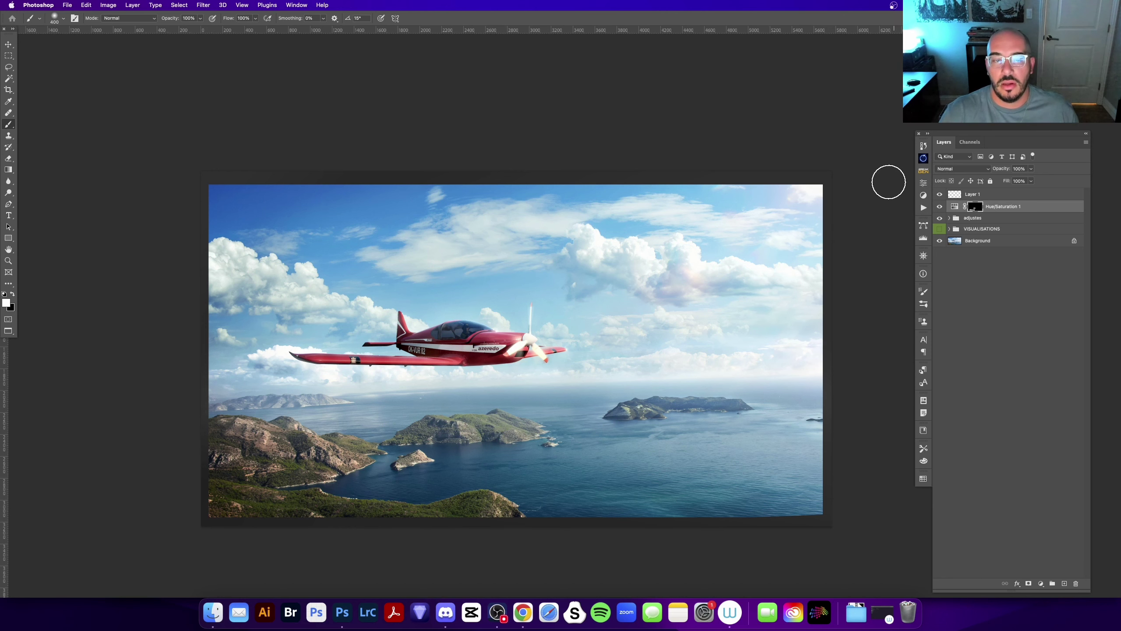
pyautogui.moveTo(710, 361); pyautogui.dragTo(732, 359)
# - Select the adjustes group, zoom in on the airplane, and add a new empty layer
pyautogui.press('z')
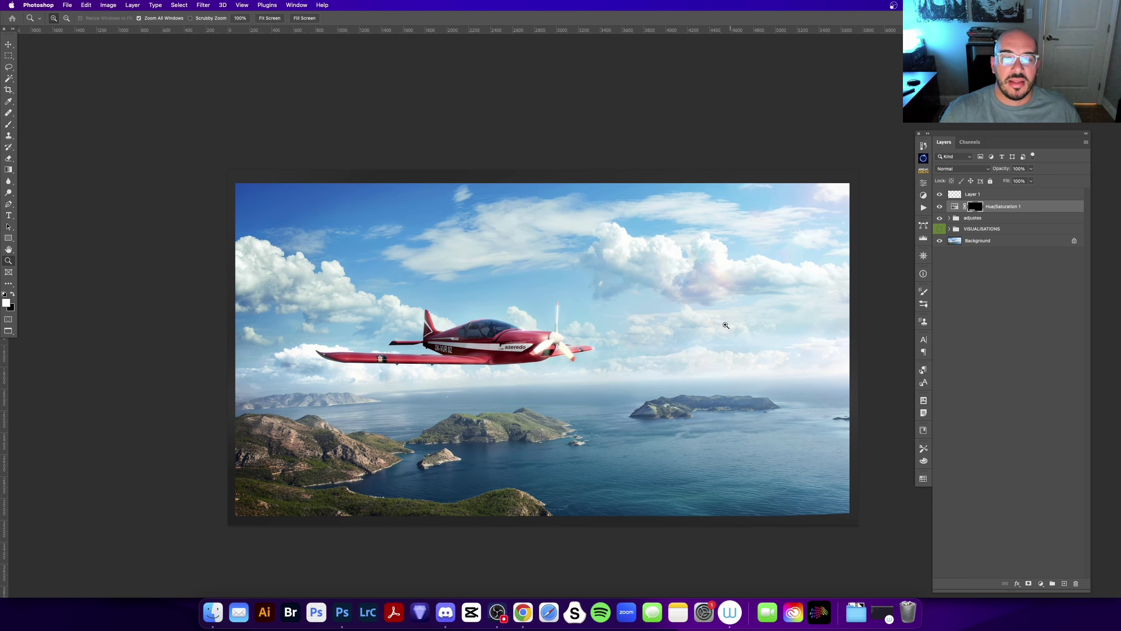
pyautogui.click(967, 220)
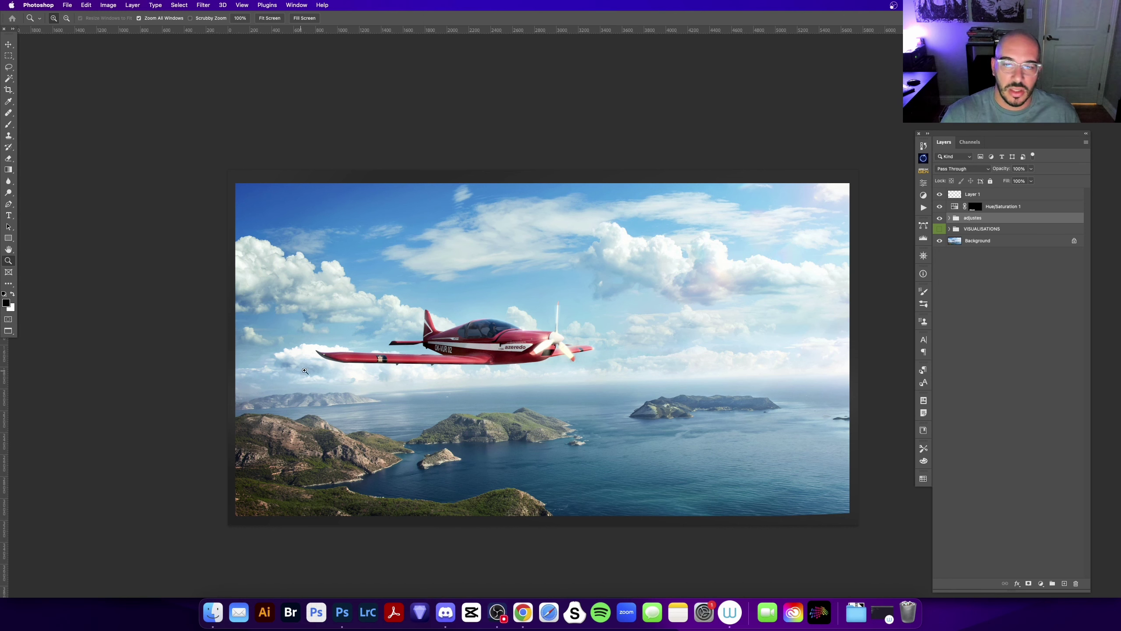
pyautogui.click(320, 362)
pyautogui.press('b')
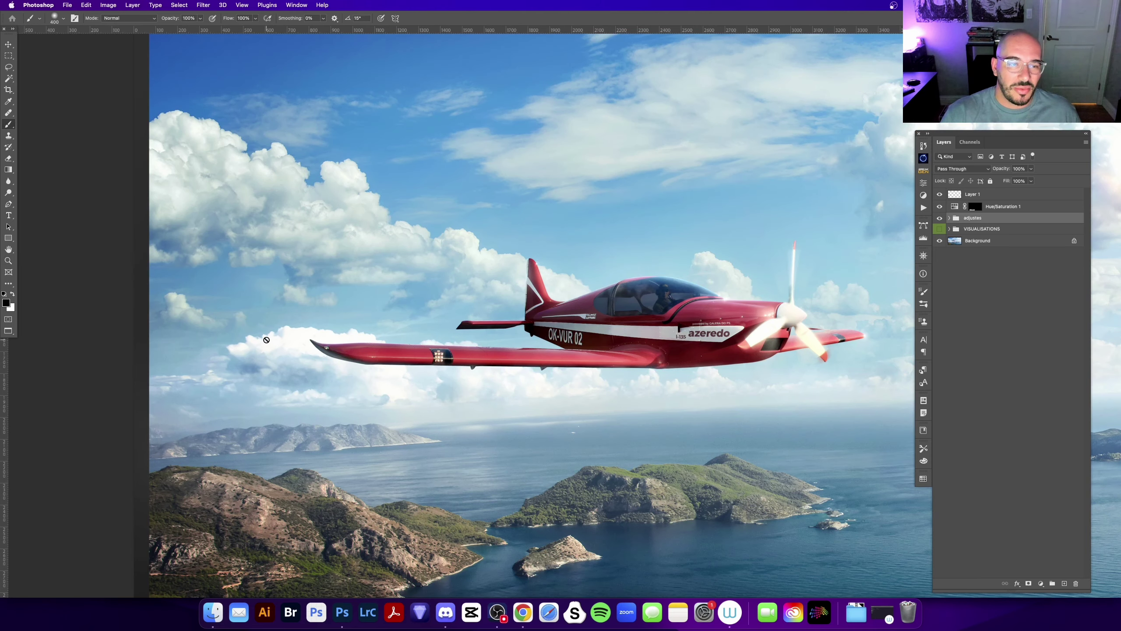
pyautogui.press('z')
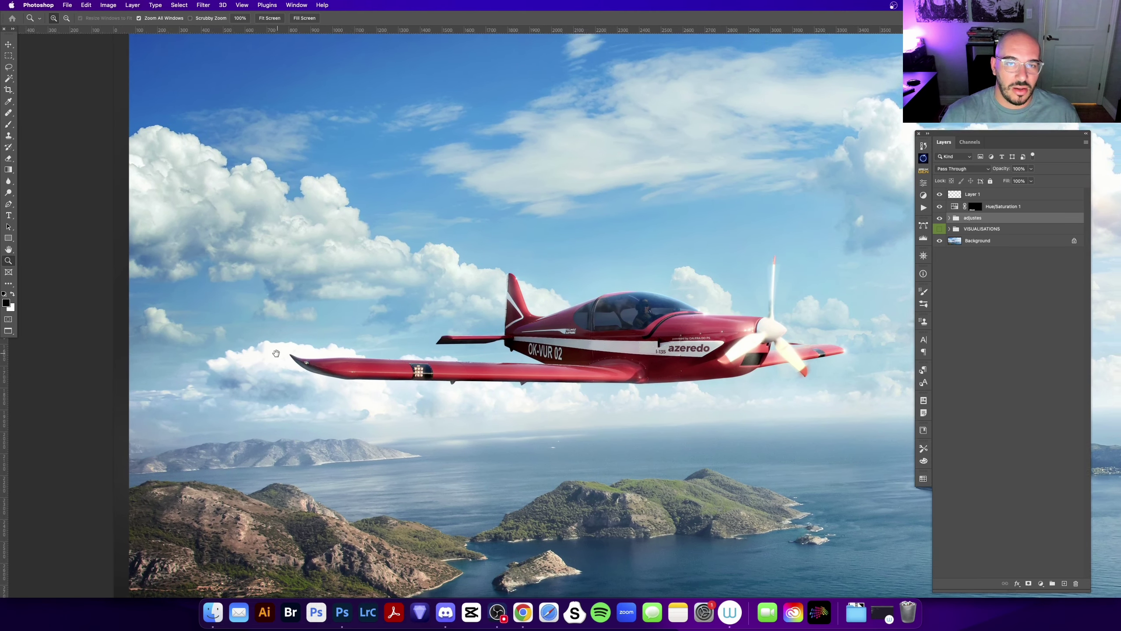
pyautogui.moveTo(270, 352); pyautogui.dragTo(271, 380)
pyautogui.click(1065, 583)
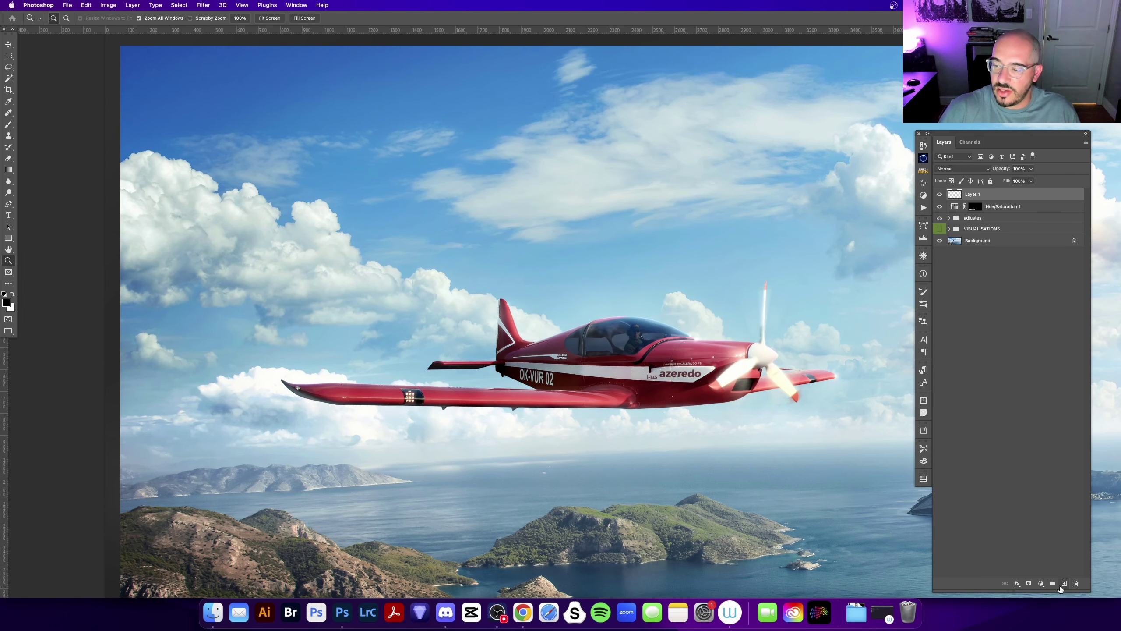
# - Paint trial black strokes on Layer 2, ending with one from cockpit to propeller
pyautogui.press('super+minus')
pyautogui.press('b')
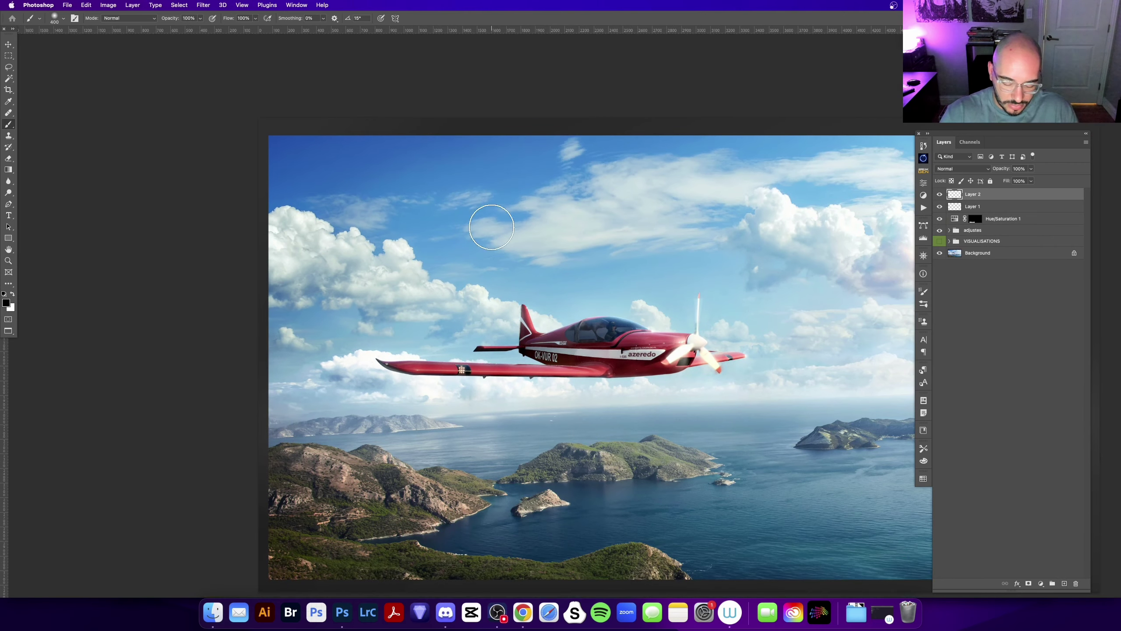
pyautogui.moveTo(569, 247); pyautogui.dragTo(513, 294)
pyautogui.press('[')
pyautogui.press('[')
pyautogui.press('[')
pyautogui.moveTo(294, 299)
pyautogui.mouseDown()
pyautogui.moveTo(300, 283)
pyautogui.moveTo(304, 306)
pyautogui.mouseUp()
pyautogui.moveTo(322, 384)
pyautogui.mouseDown()
pyautogui.moveTo(304, 400)
pyautogui.moveTo(325, 391)
pyautogui.moveTo(375, 418)
pyautogui.moveTo(337, 392)
pyautogui.mouseUp()
pyautogui.press('super+z')
pyautogui.press('super+z')
pyautogui.moveTo(571, 439)
pyautogui.mouseDown()
pyautogui.moveTo(388, 438)
pyautogui.moveTo(385, 421)
pyautogui.mouseUp()
pyautogui.press('super+z')
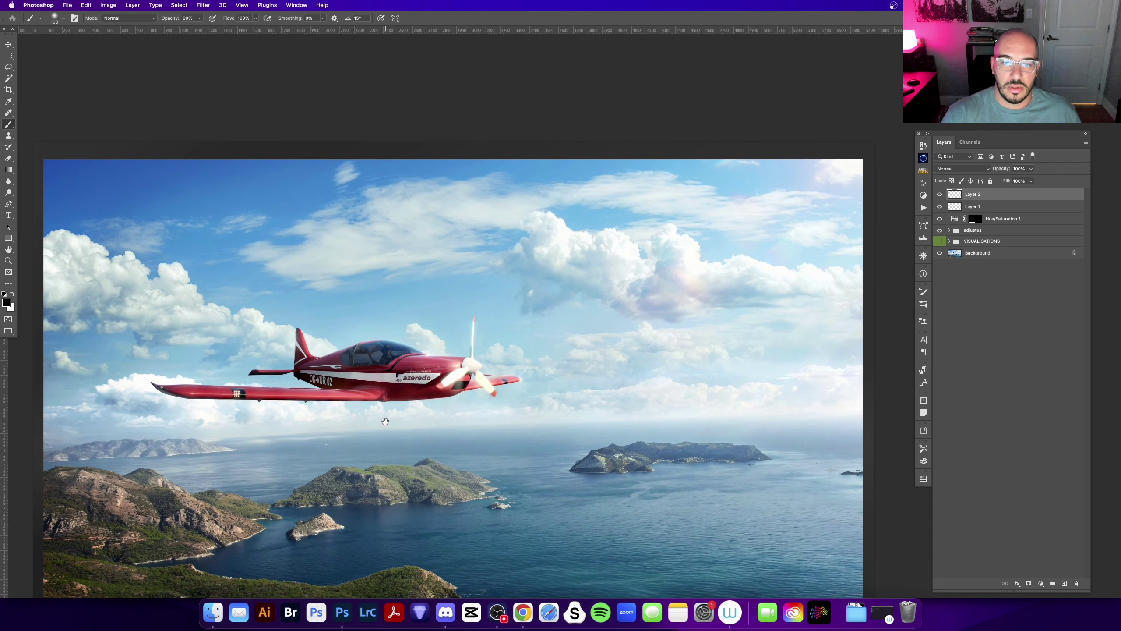
pyautogui.moveTo(385, 422); pyautogui.dragTo(391, 408)
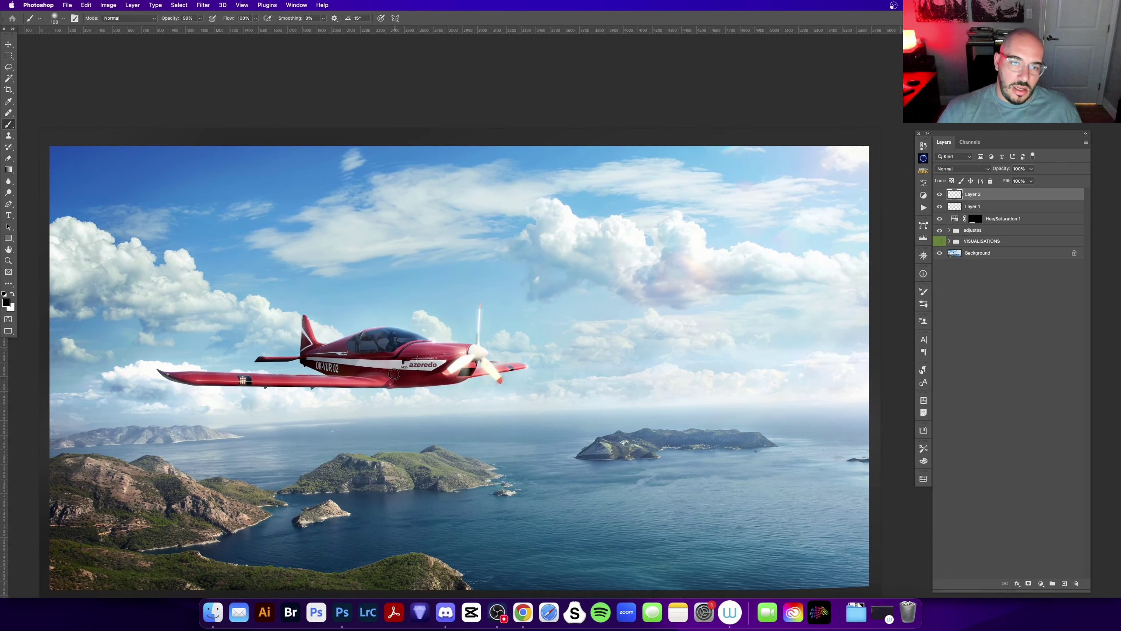
pyautogui.moveTo(594, 248); pyautogui.dragTo(605, 227)
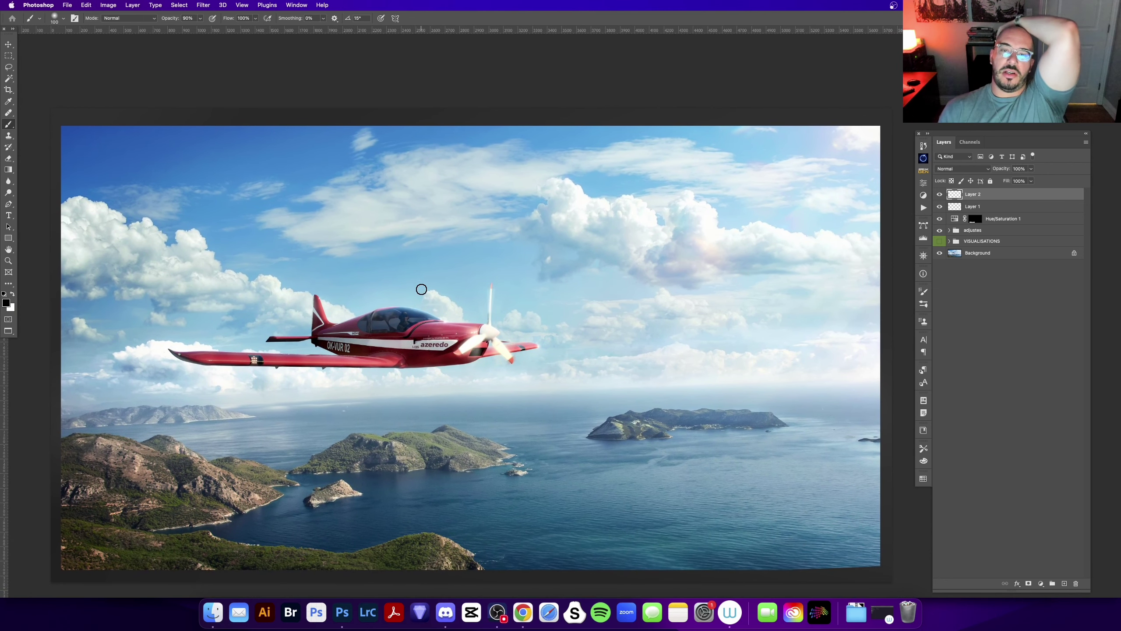
pyautogui.moveTo(413, 293)
pyautogui.mouseDown()
pyautogui.moveTo(482, 334)
pyautogui.moveTo(566, 341)
pyautogui.moveTo(726, 335)
pyautogui.moveTo(872, 308)
pyautogui.moveTo(790, 277)
pyautogui.moveTo(427, 295)
pyautogui.moveTo(518, 321)
pyautogui.moveTo(854, 286)
pyautogui.mouseUp()
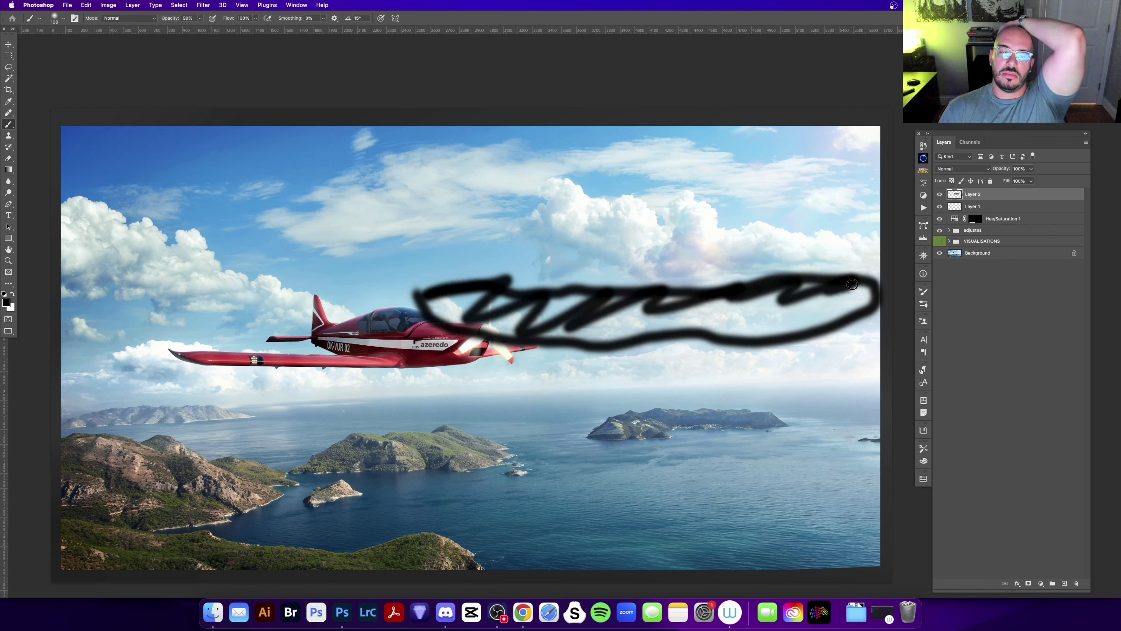
# - Hide every layer except the Background and close the document with Cmd+W
pyautogui.click(939, 195)
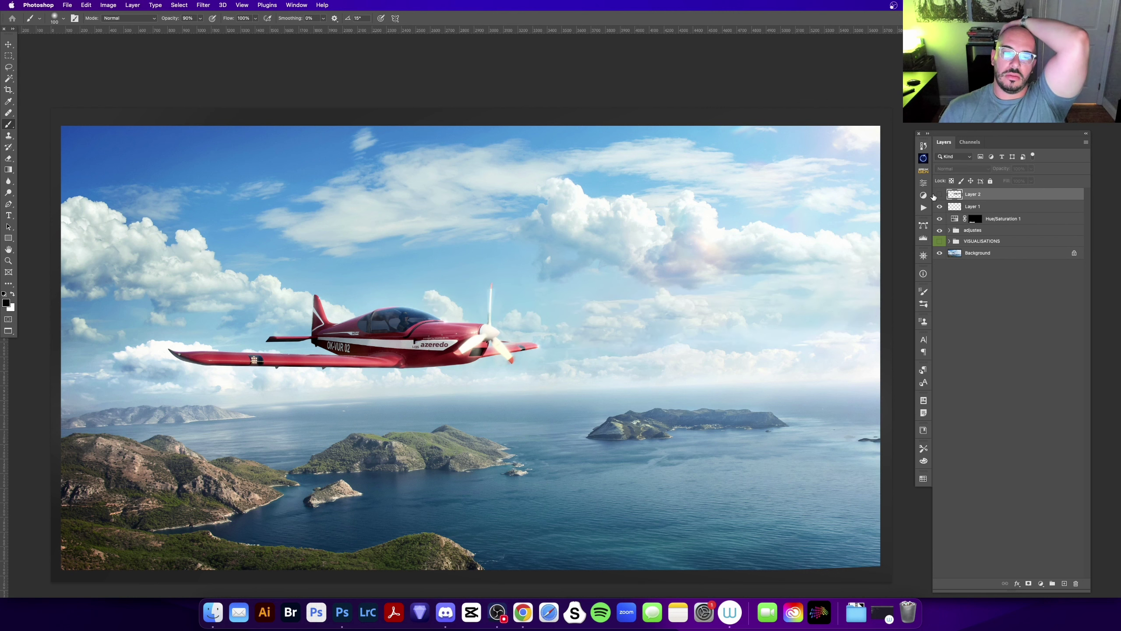
pyautogui.moveTo(371, 491); pyautogui.dragTo(380, 490)
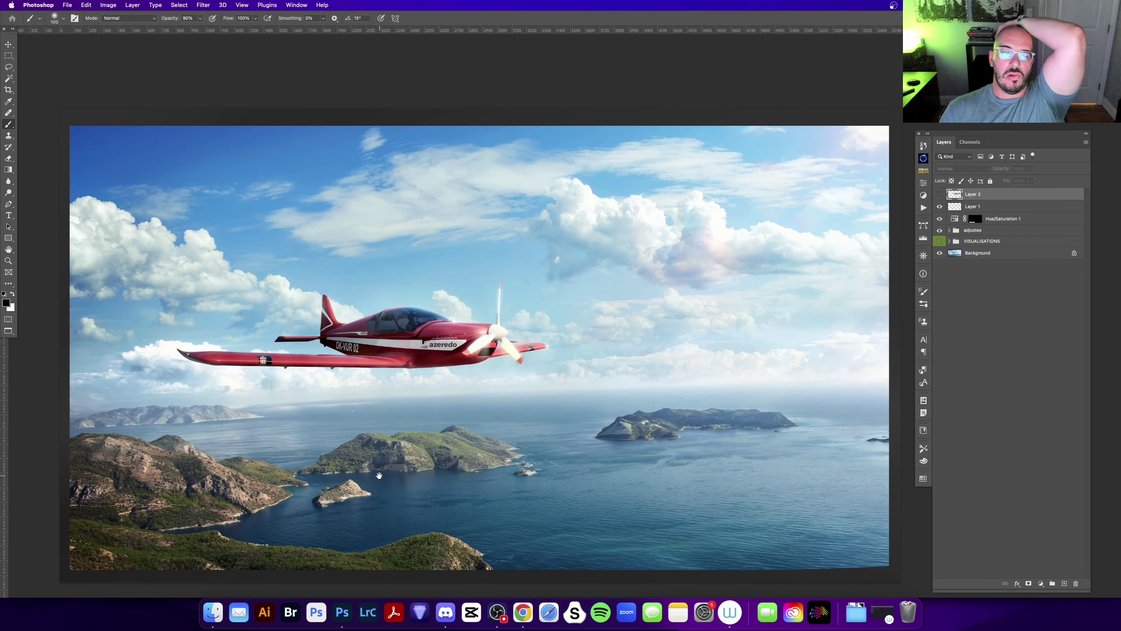
pyautogui.click(939, 229)
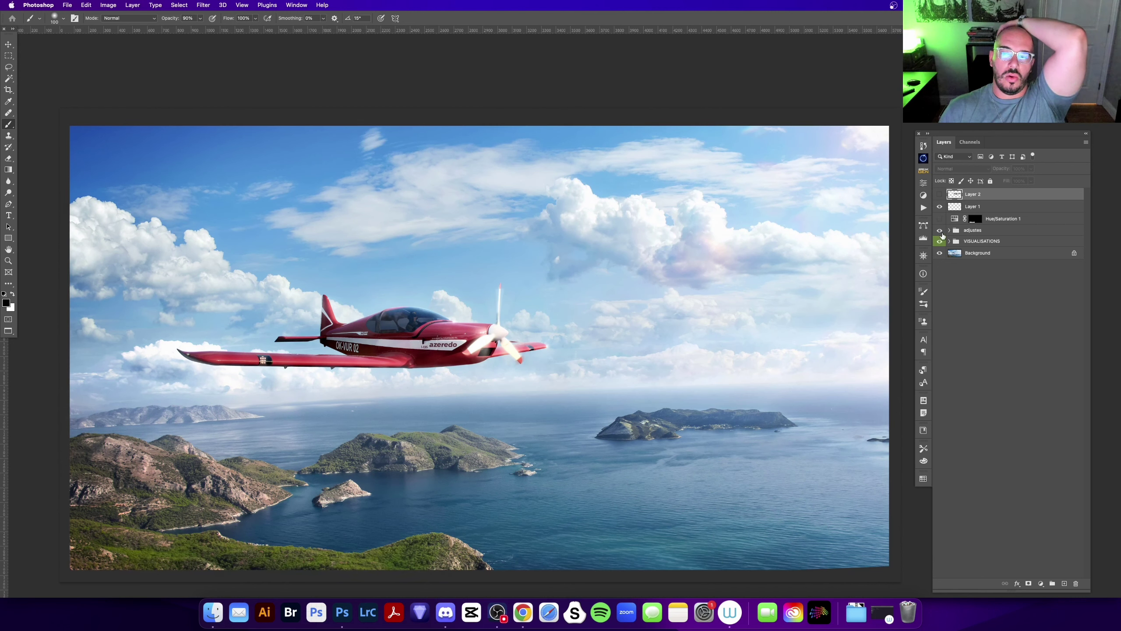
pyautogui.click(941, 221)
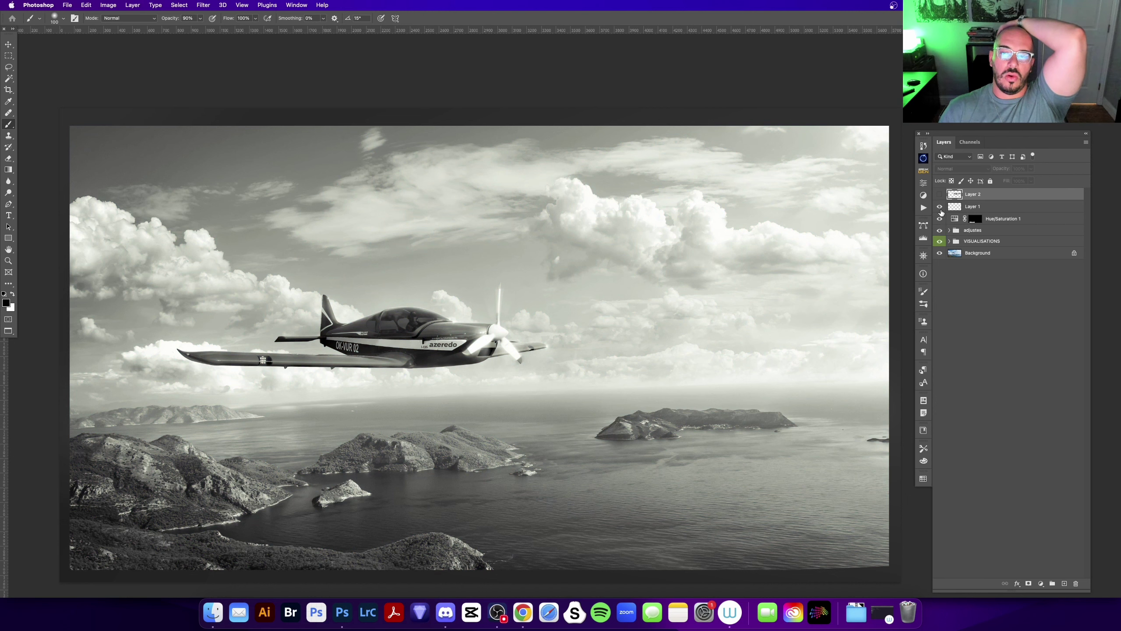
pyautogui.moveTo(940, 210); pyautogui.dragTo(940, 241)
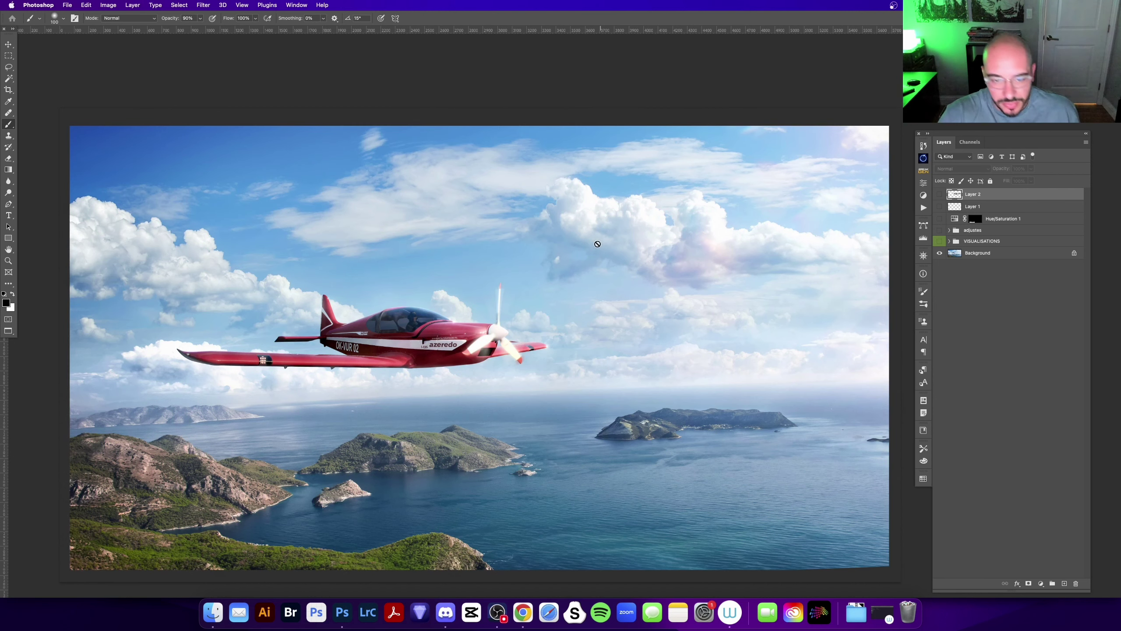
pyautogui.hscroll(2, 597, 244)
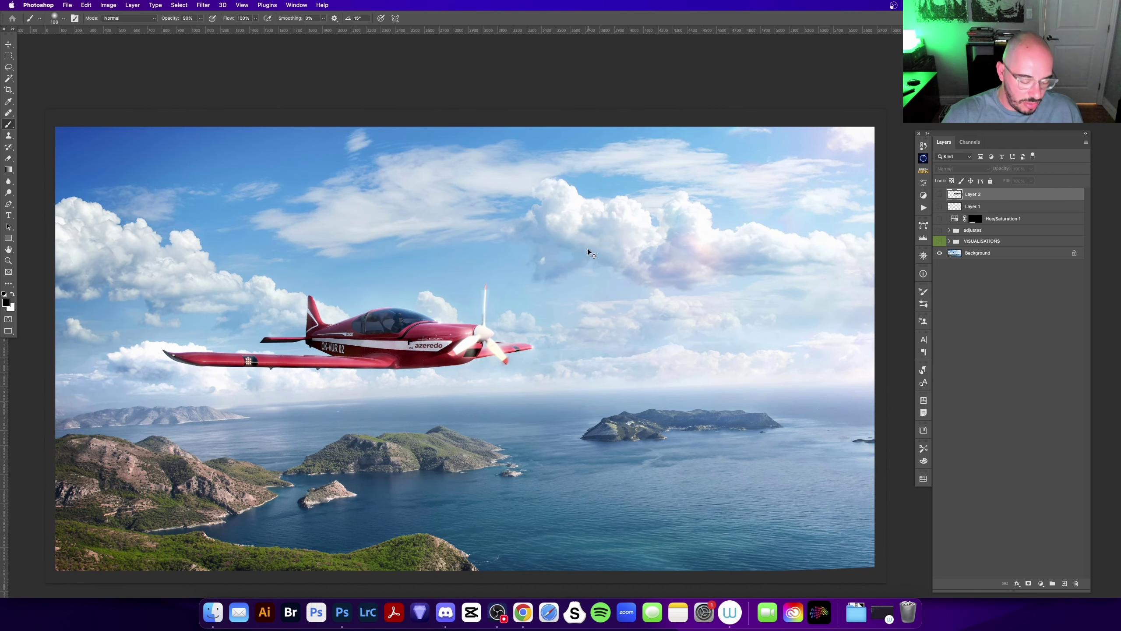
pyautogui.press('super+w')
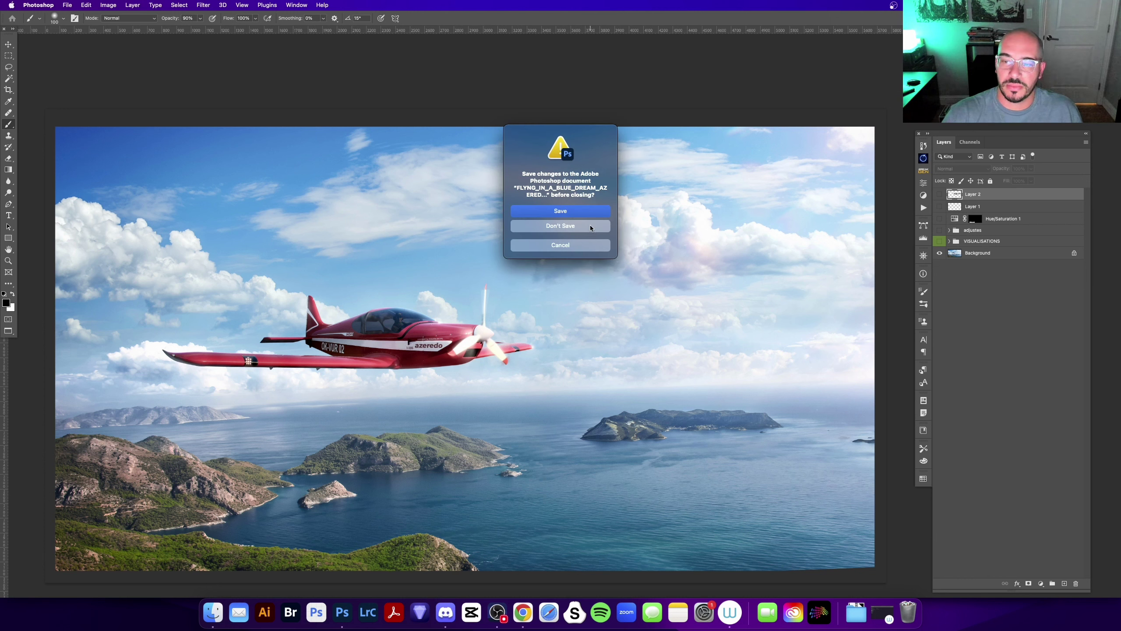
pyautogui.click(589, 243)
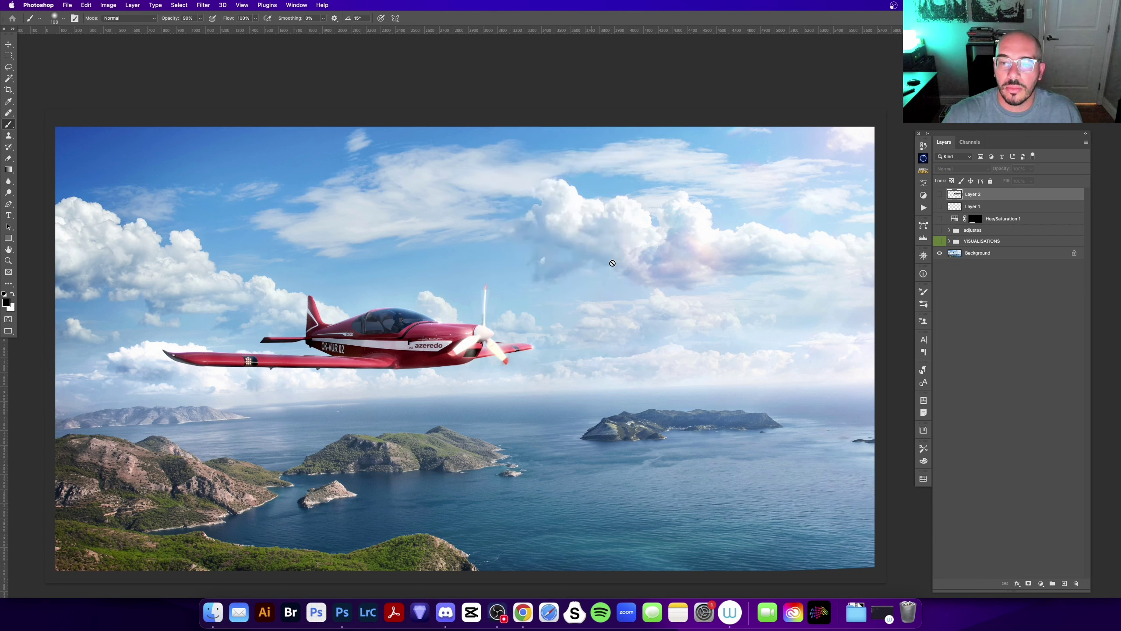
pyautogui.press('z')
pyautogui.click(859, 444)
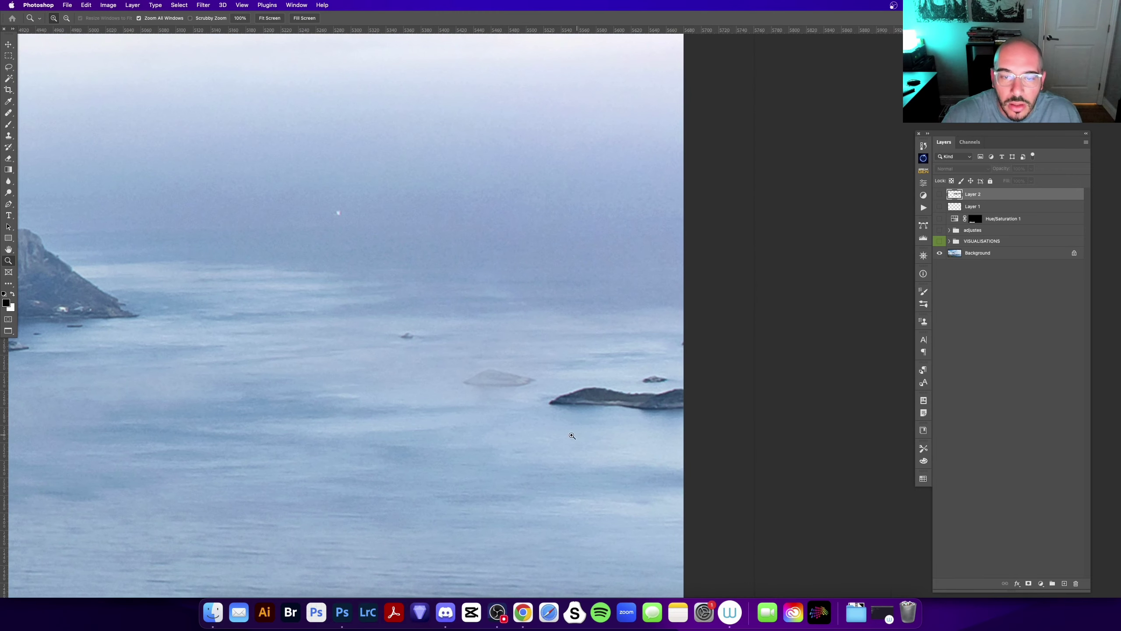
pyautogui.moveTo(512, 434); pyautogui.dragTo(523, 441)
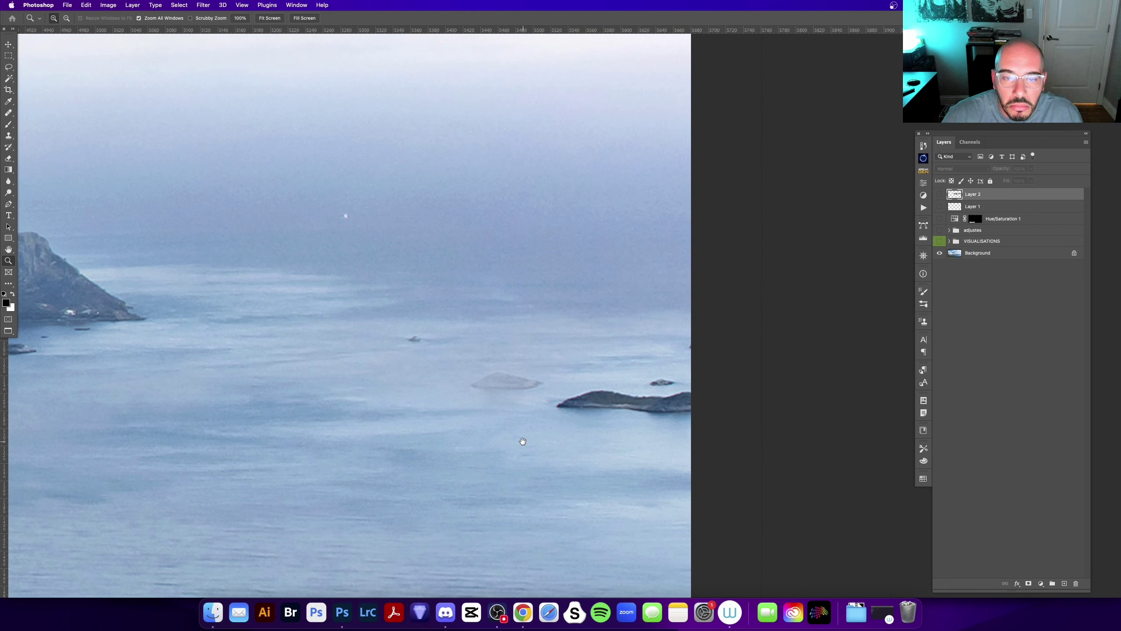
pyautogui.press('b')
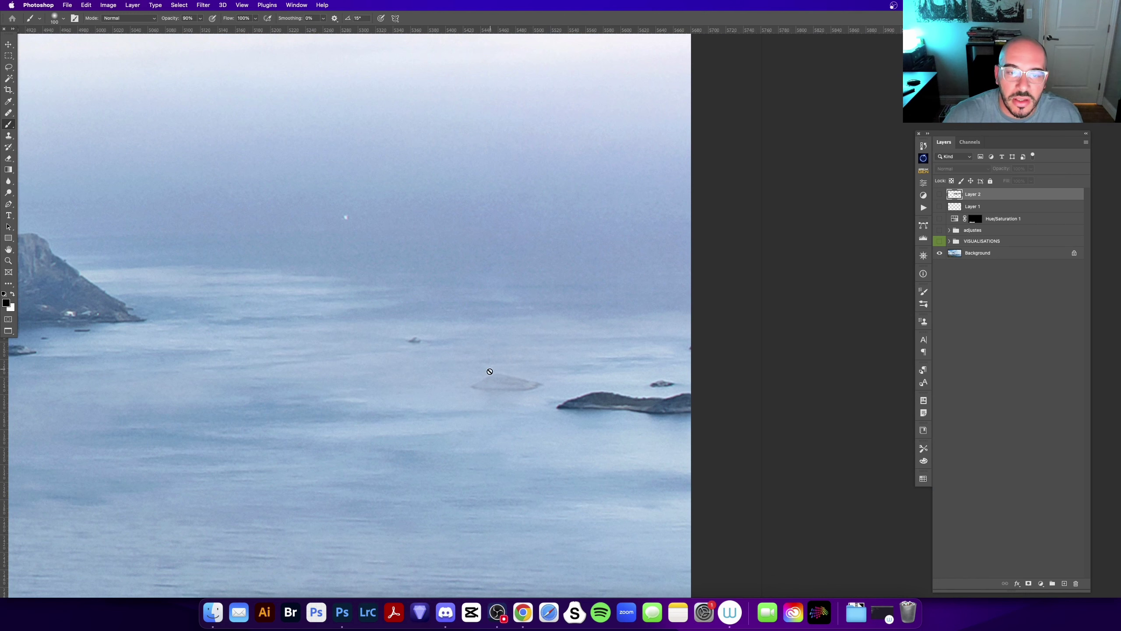
pyautogui.press('super+minus')
pyautogui.press('super+minus')
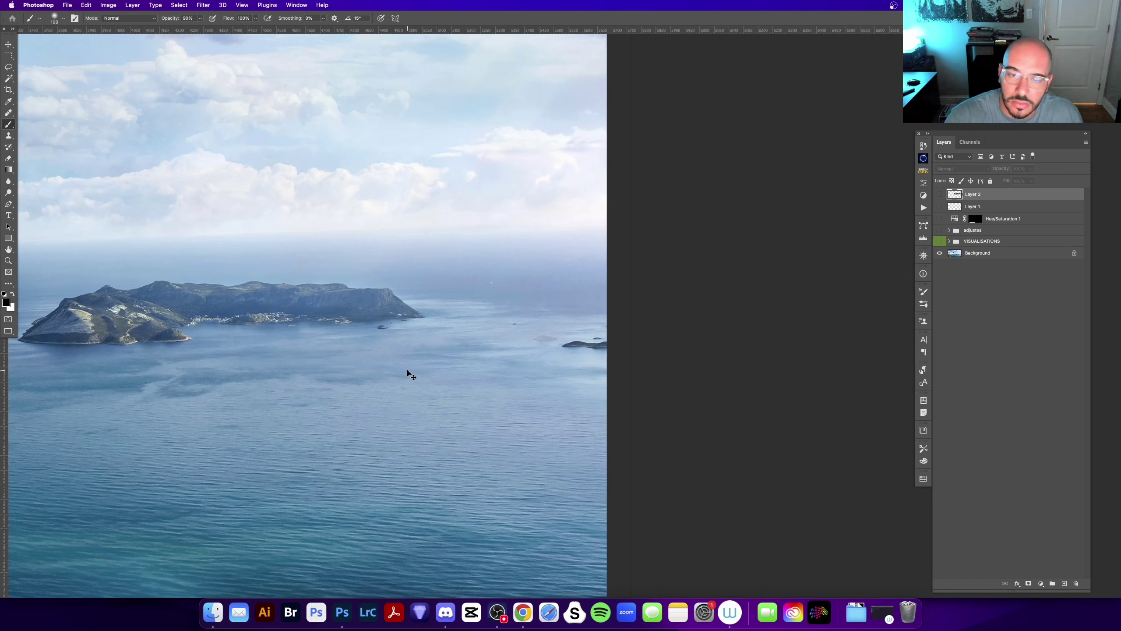
pyautogui.press('super+minus')
pyautogui.moveTo(480, 412); pyautogui.dragTo(612, 434)
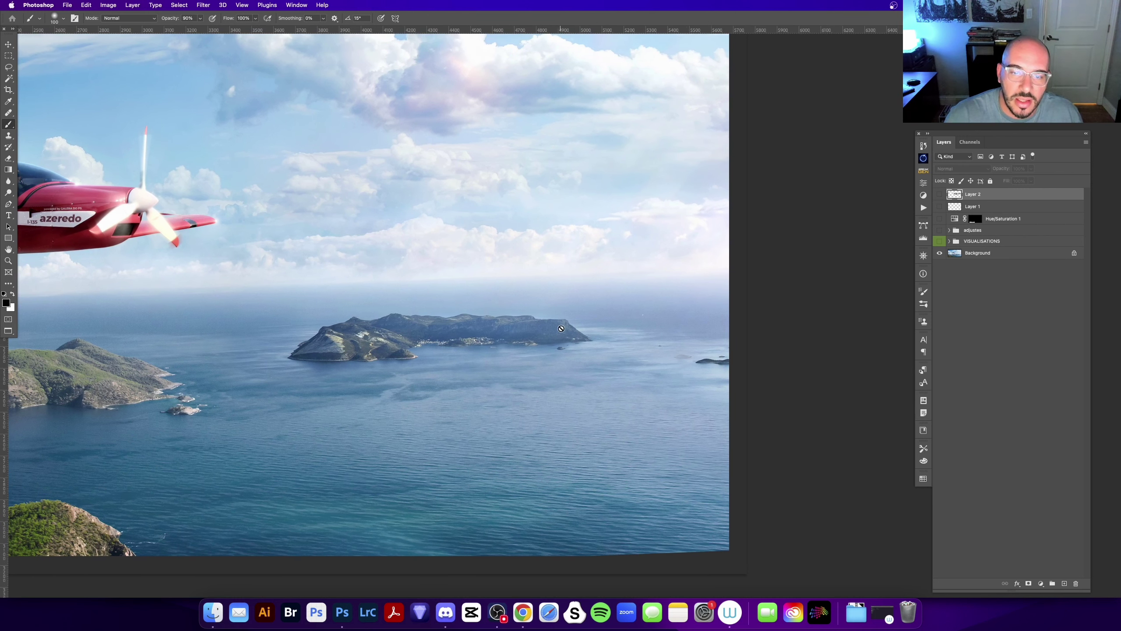
pyautogui.moveTo(216, 420)
pyautogui.mouseDown()
pyautogui.moveTo(516, 392)
pyautogui.moveTo(686, 352)
pyautogui.moveTo(744, 353)
pyautogui.mouseUp()
pyautogui.press('z')
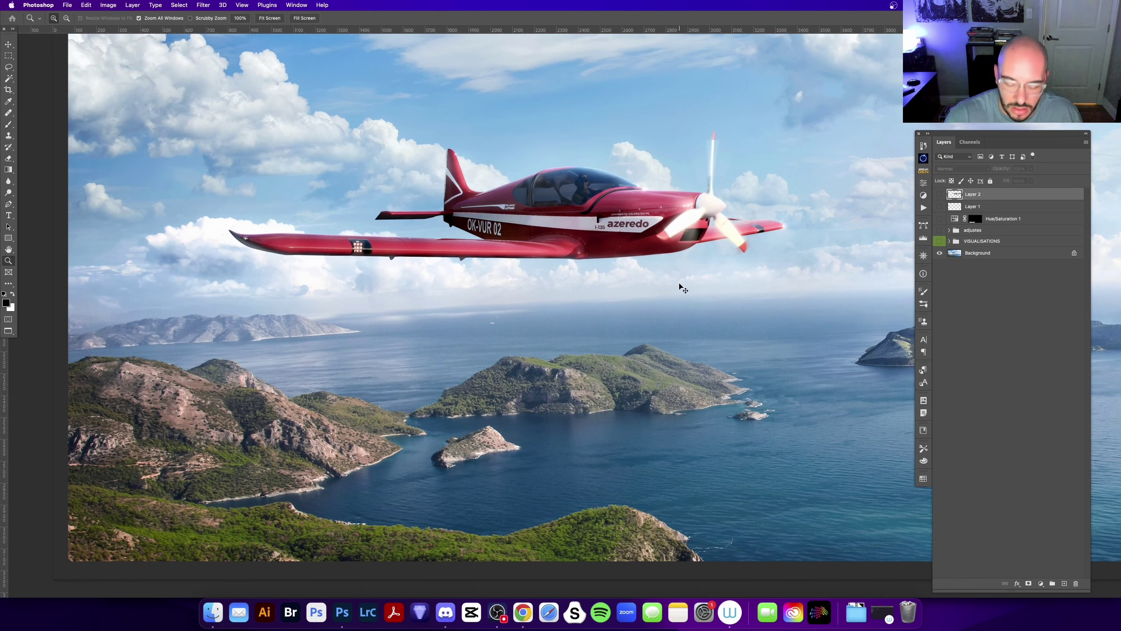
pyautogui.press('super+minus')
pyautogui.press('super+w')
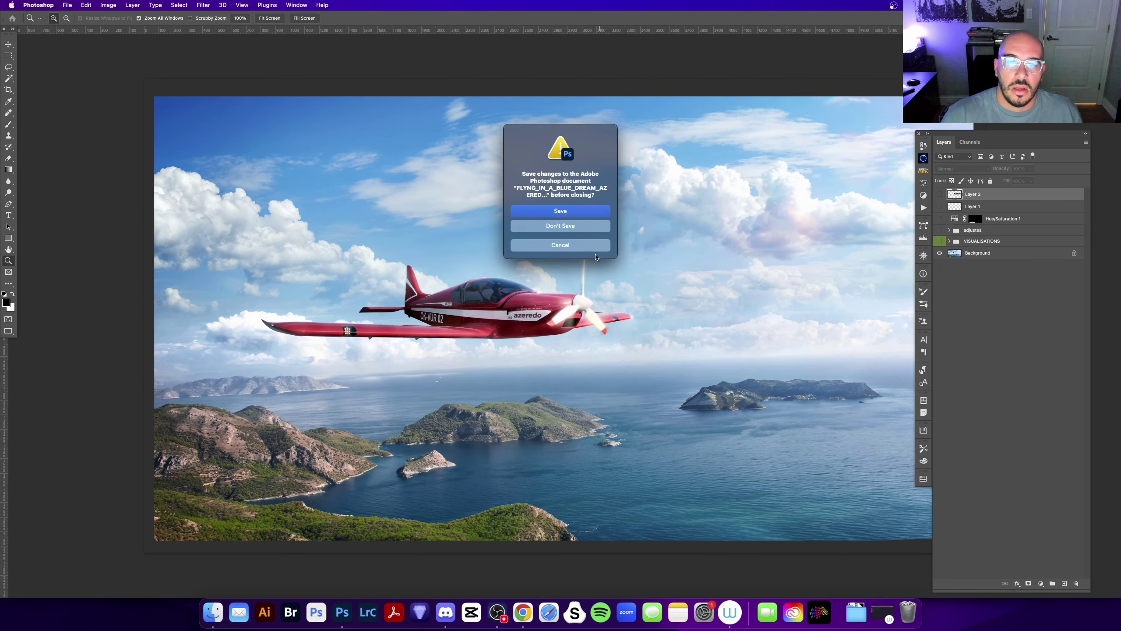
# - Close the other document without saving and zoom in on the sunset image's upper clouds
pyautogui.click(592, 227)
pyautogui.press('super+0')
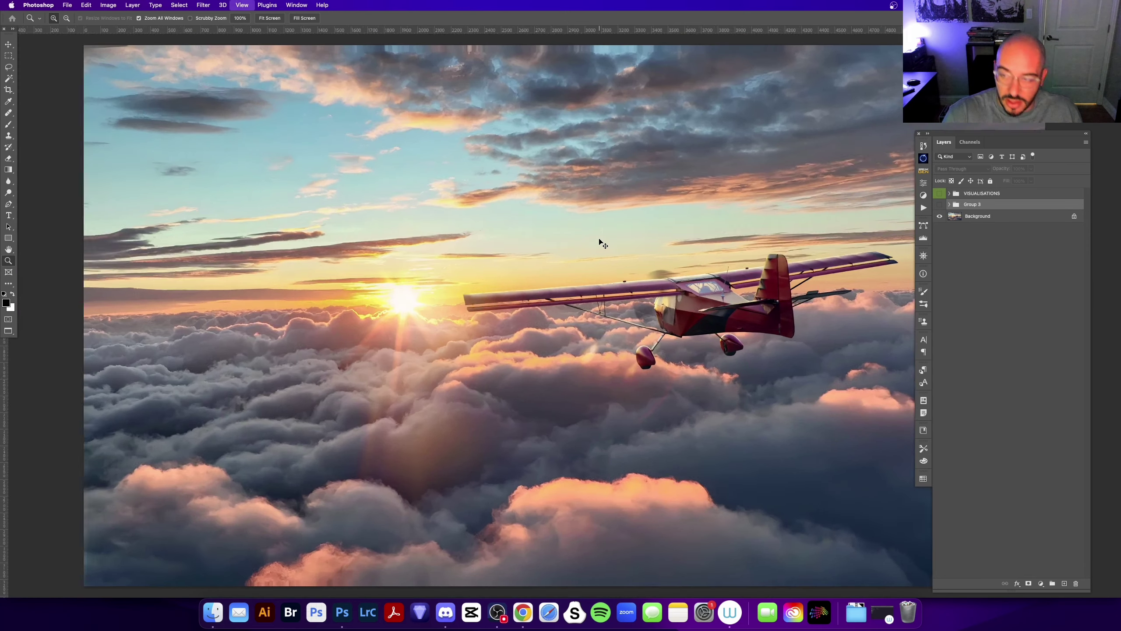
pyautogui.moveTo(600, 239); pyautogui.dragTo(317, 388)
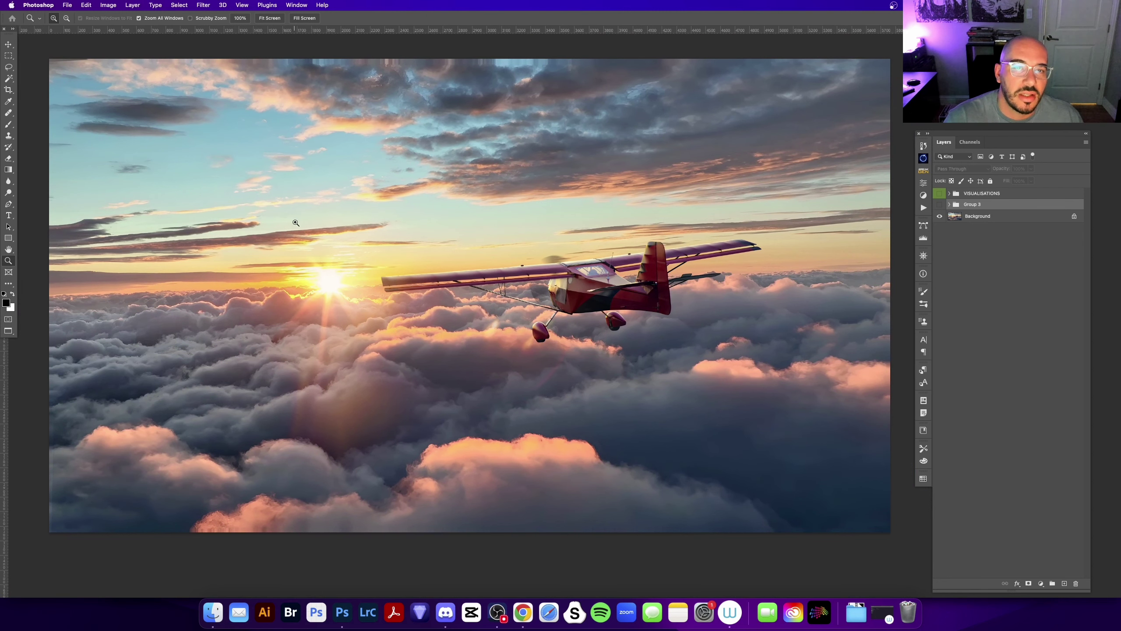
pyautogui.moveTo(454, 81); pyautogui.dragTo(522, 166)
pyautogui.click(393, 135)
pyautogui.click(408, 110)
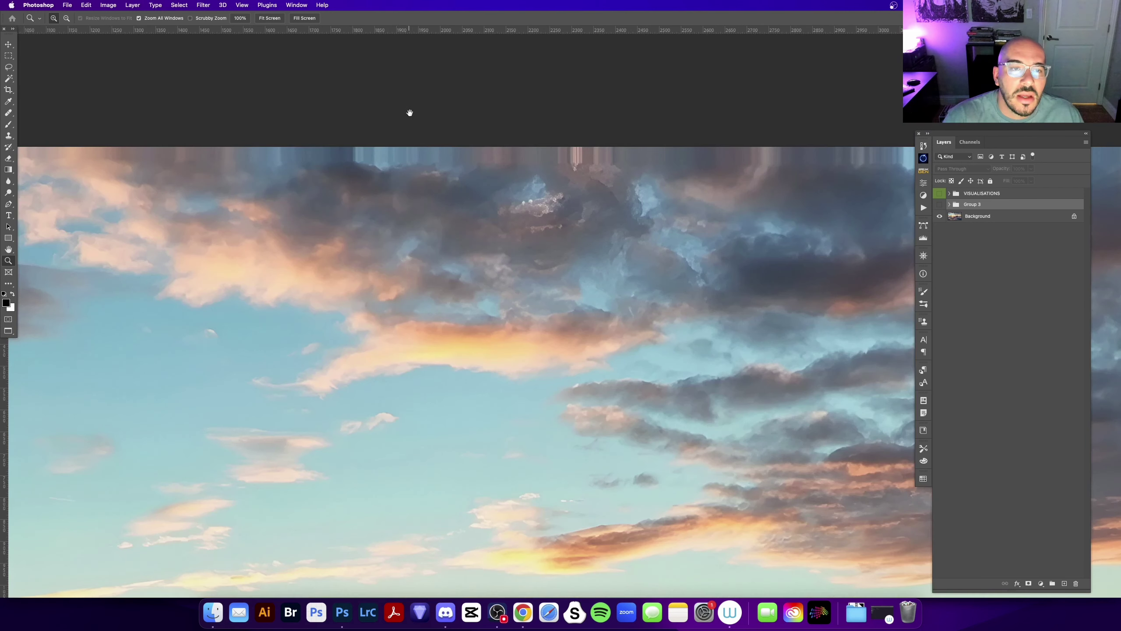
pyautogui.click(415, 211)
# - Paint a soft white brush stroke across the clouds on a new layer above Group 3
pyautogui.press('b')
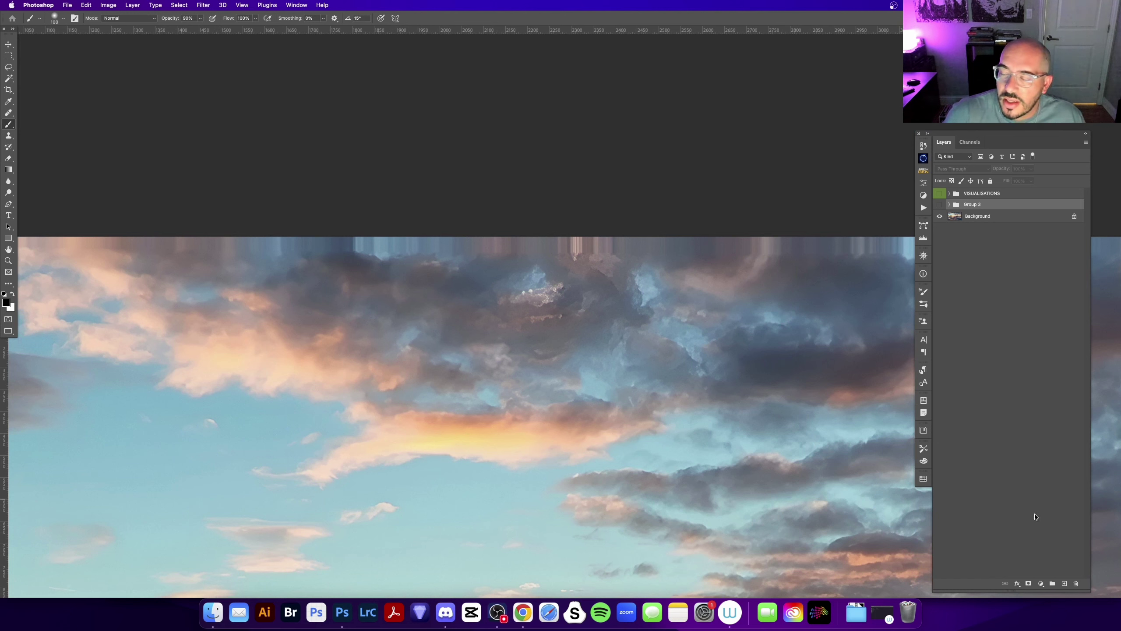
pyautogui.click(1064, 583)
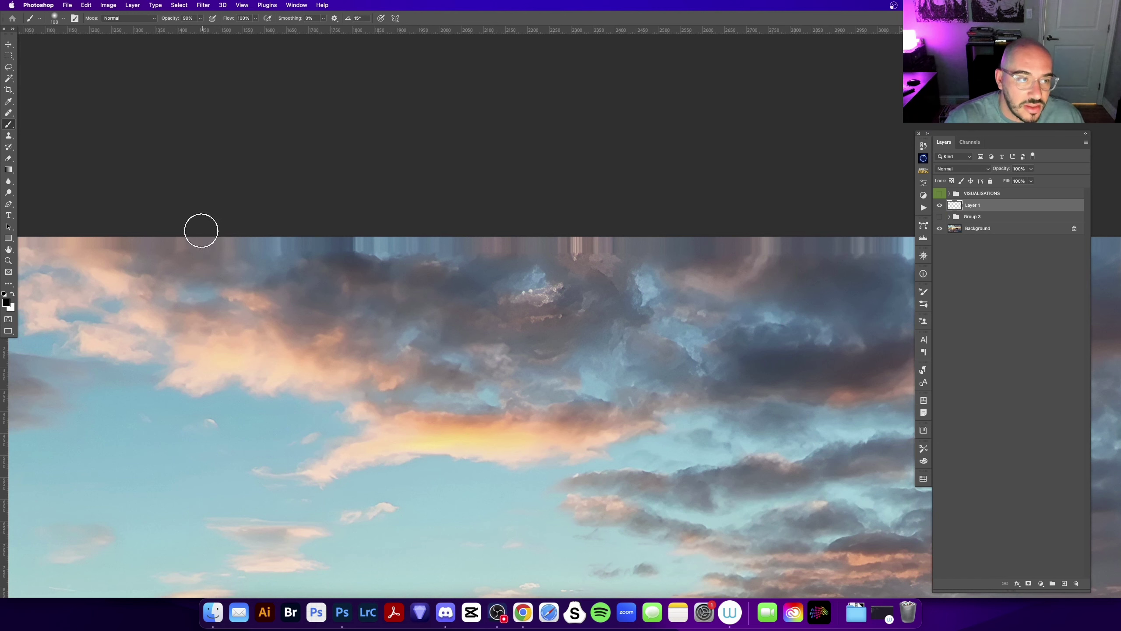
pyautogui.press('x')
pyautogui.moveTo(95, 247)
pyautogui.mouseDown()
pyautogui.moveTo(368, 280)
pyautogui.moveTo(839, 309)
pyautogui.moveTo(475, 305)
pyautogui.moveTo(751, 303)
pyautogui.moveTo(710, 200)
pyautogui.mouseUp()
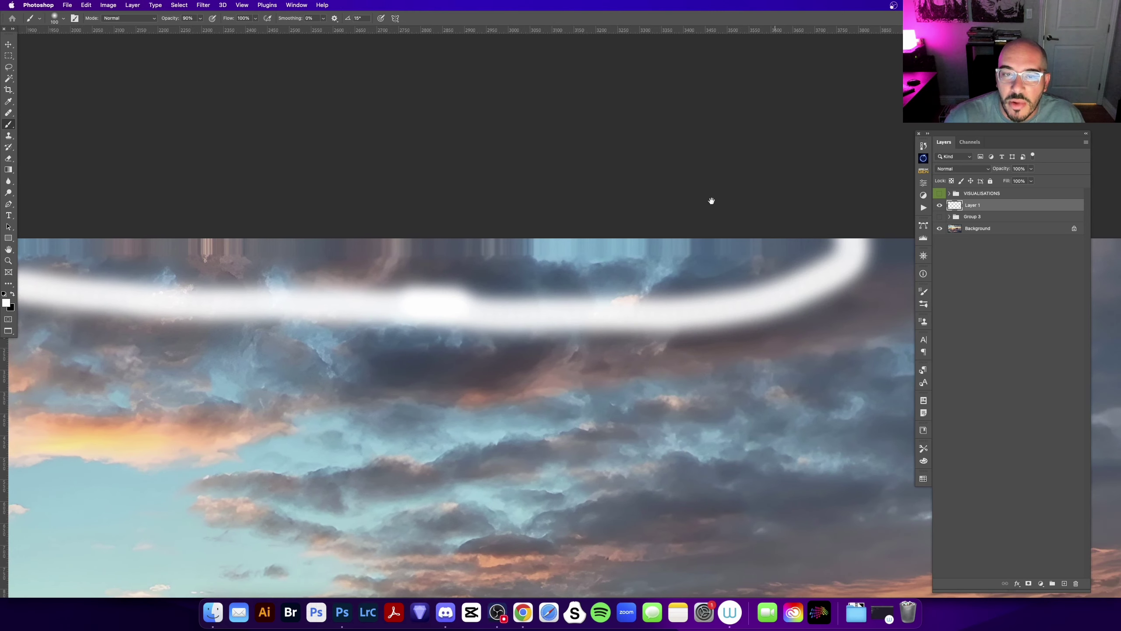
pyautogui.moveTo(367, 296); pyautogui.dragTo(520, 317)
# - Zoom in on the white stroke, then hide the layer holding it
pyautogui.press('z')
pyautogui.click(350, 311)
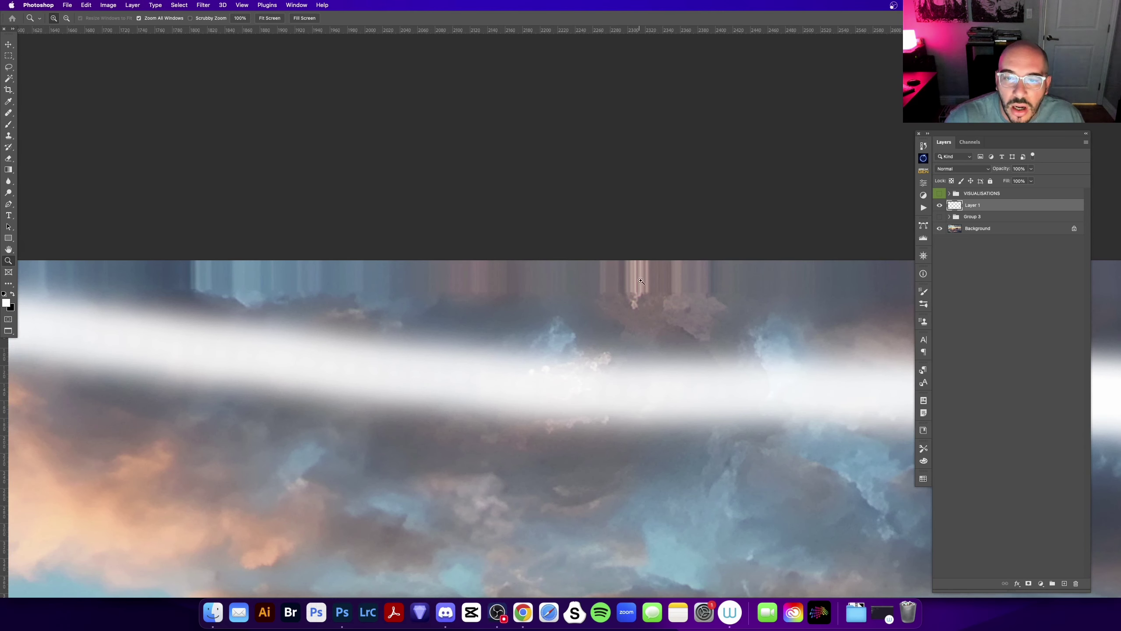
pyautogui.moveTo(221, 321); pyautogui.dragTo(680, 296)
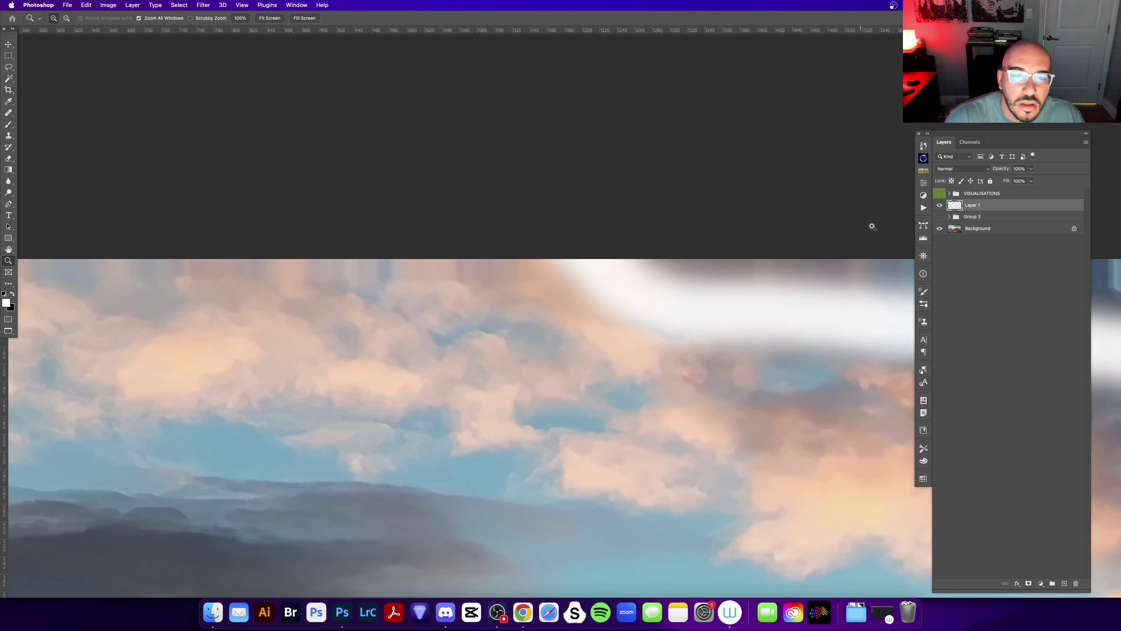
pyautogui.click(941, 205)
# - Pan right across the darker clouds, then bring the Behance page forward
pyautogui.moveTo(438, 301); pyautogui.dragTo(545, 333)
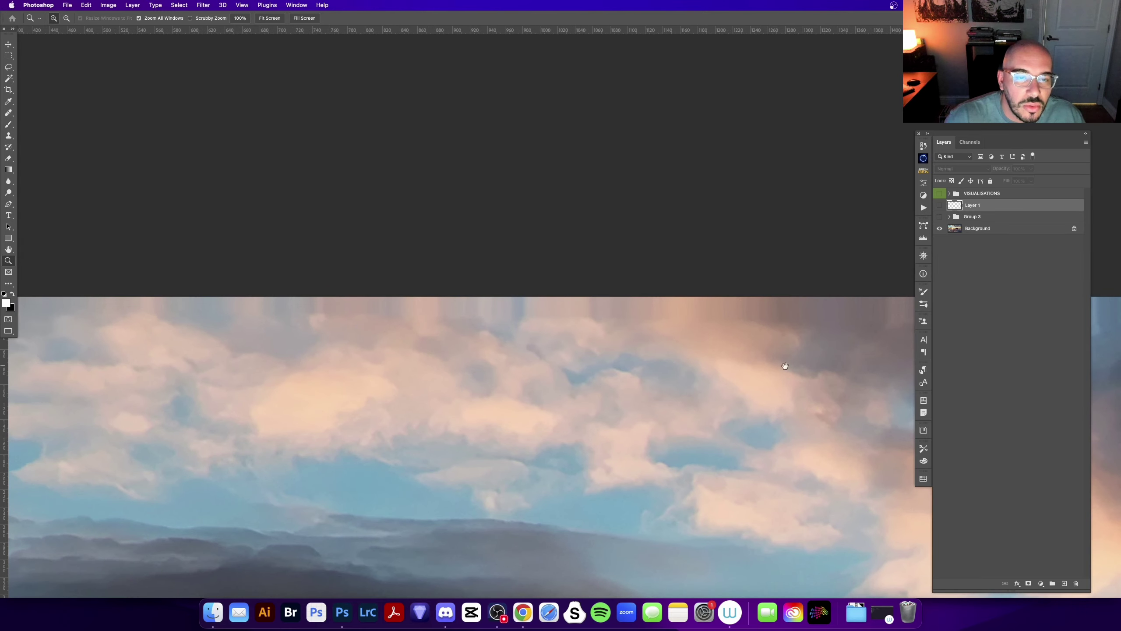
pyautogui.moveTo(788, 368); pyautogui.dragTo(270, 281)
pyautogui.moveTo(813, 313); pyautogui.dragTo(268, 293)
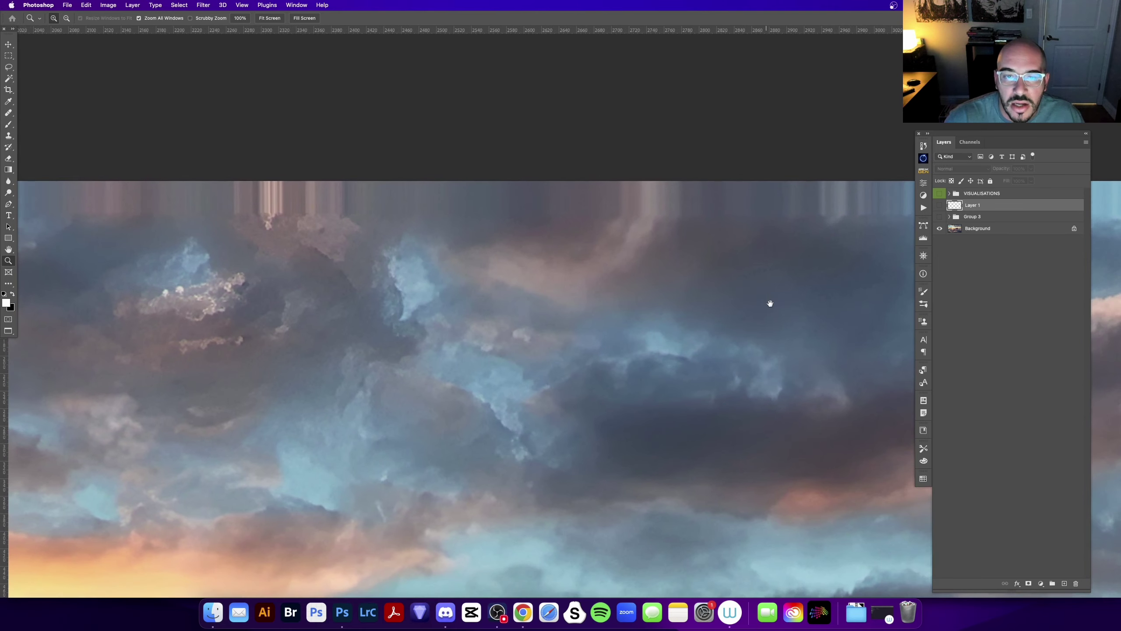
pyautogui.moveTo(769, 303); pyautogui.dragTo(581, 297)
pyautogui.click(522, 612)
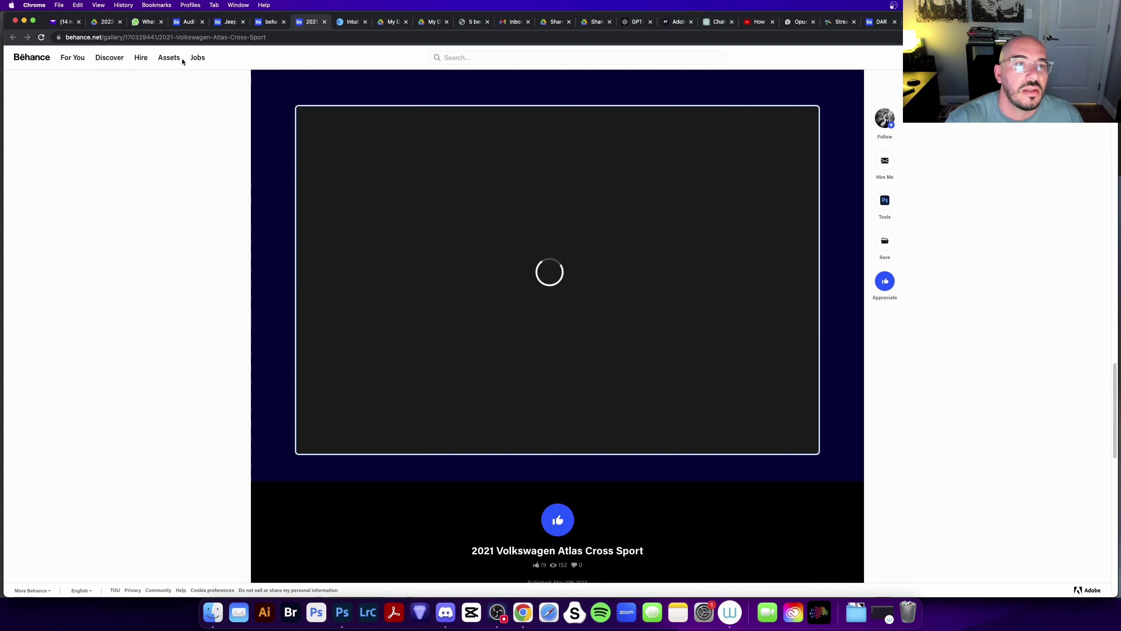
# - Search Behance for 'nardo azeredo', filter results to People, and open the artist's profile
pyautogui.click(227, 22)
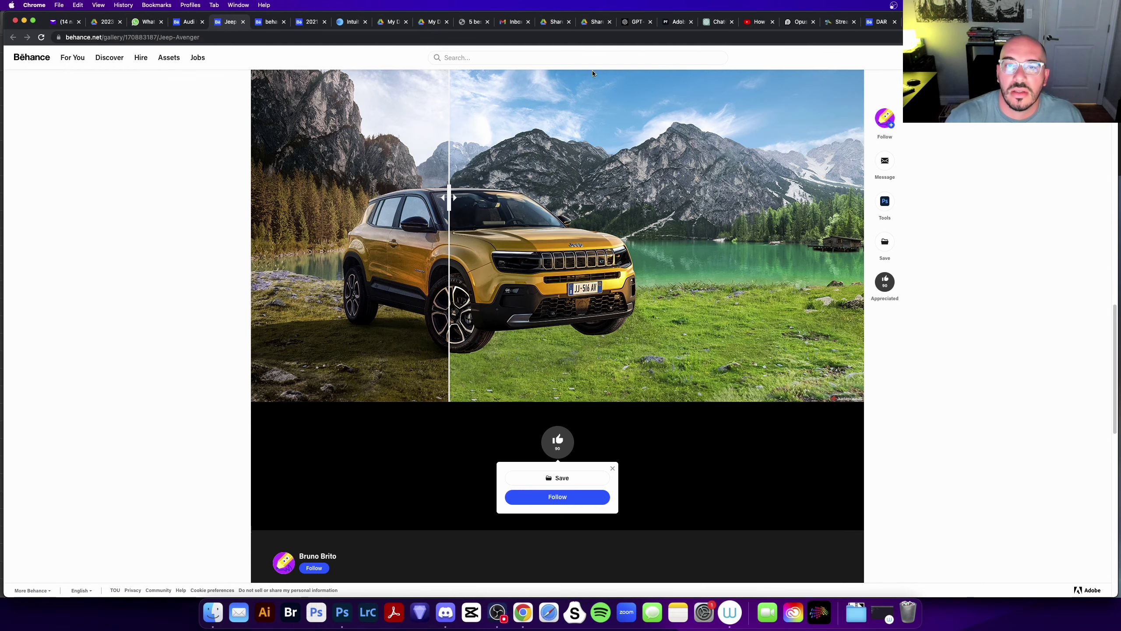
pyautogui.click(589, 57)
pyautogui.write('lea')
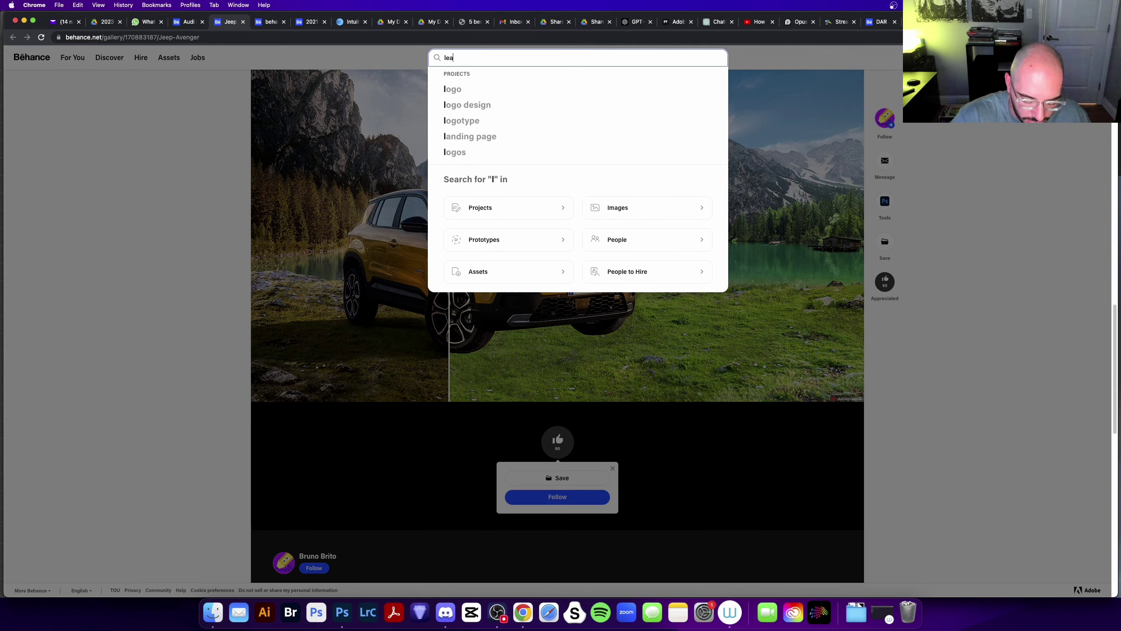
pyautogui.write('an')
pyautogui.press('BackSpace')
pyautogui.press('BackSpace')
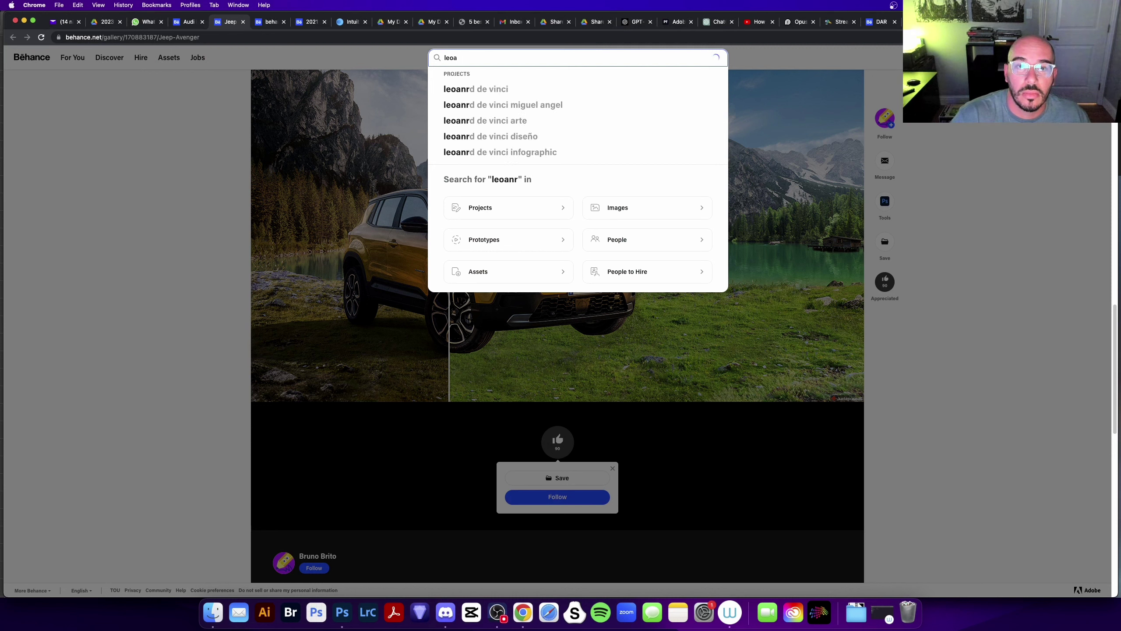
pyautogui.press('BackSpace')
pyautogui.write('nardo')
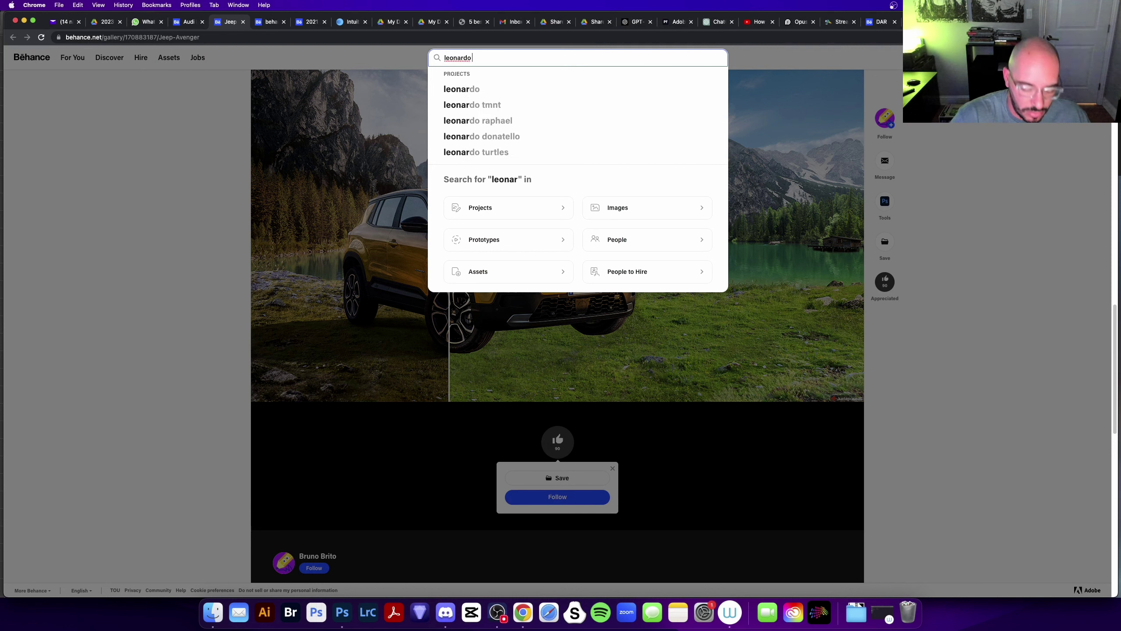
pyautogui.write(' azeredo')
pyautogui.press('Return')
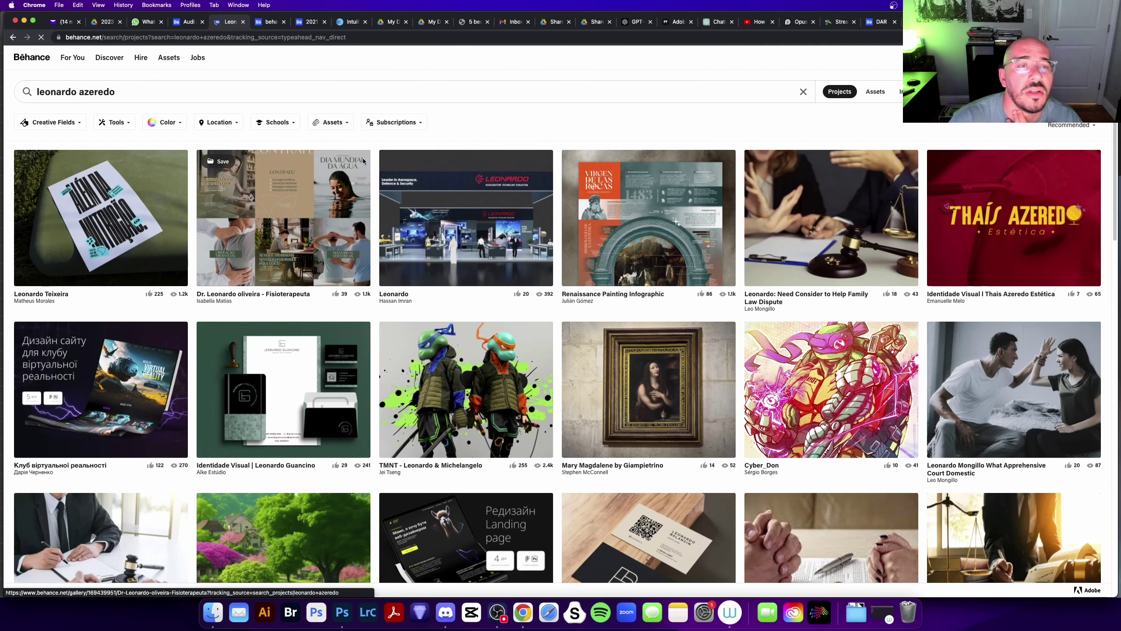
pyautogui.click(1028, 91)
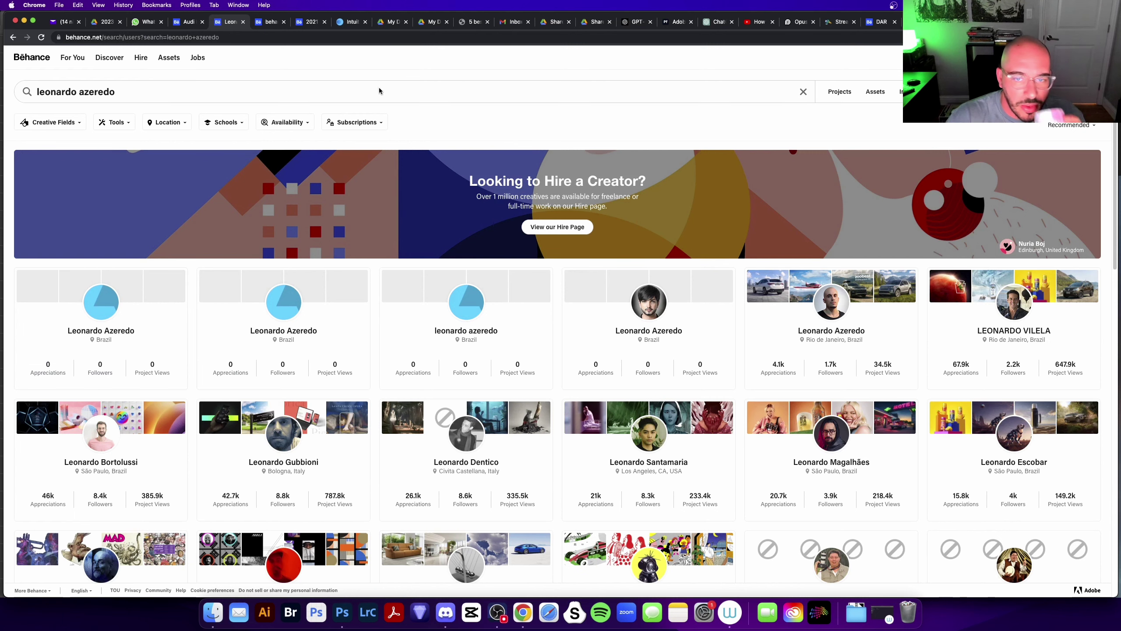
pyautogui.click(837, 300)
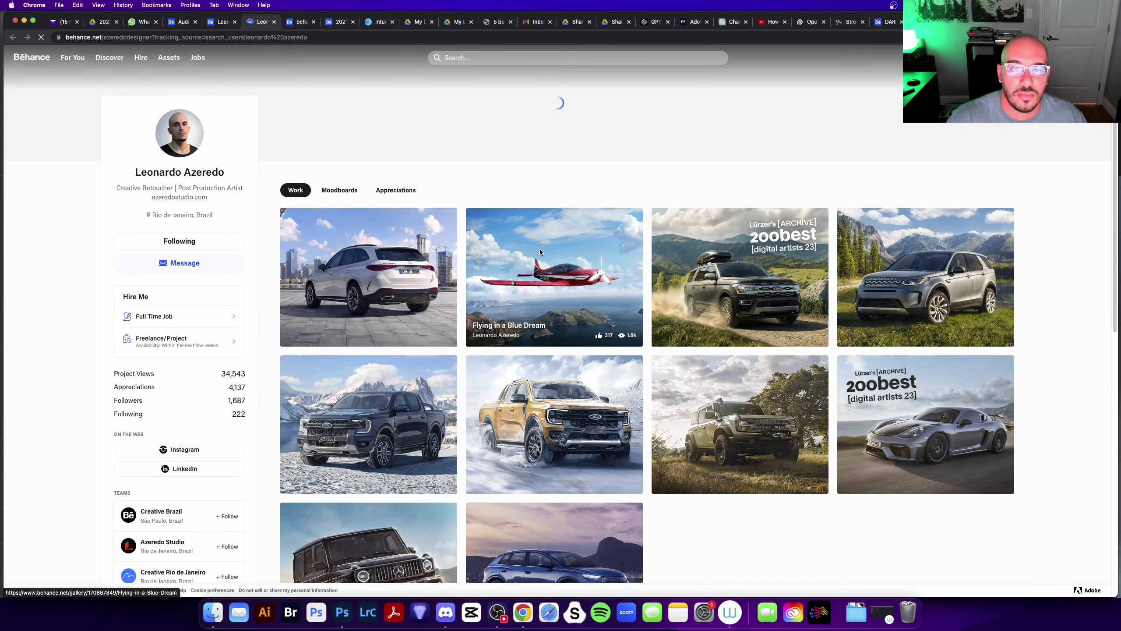
# - Open the Flying in a Blue Dream project and scroll down through its images
pyautogui.click(538, 238)
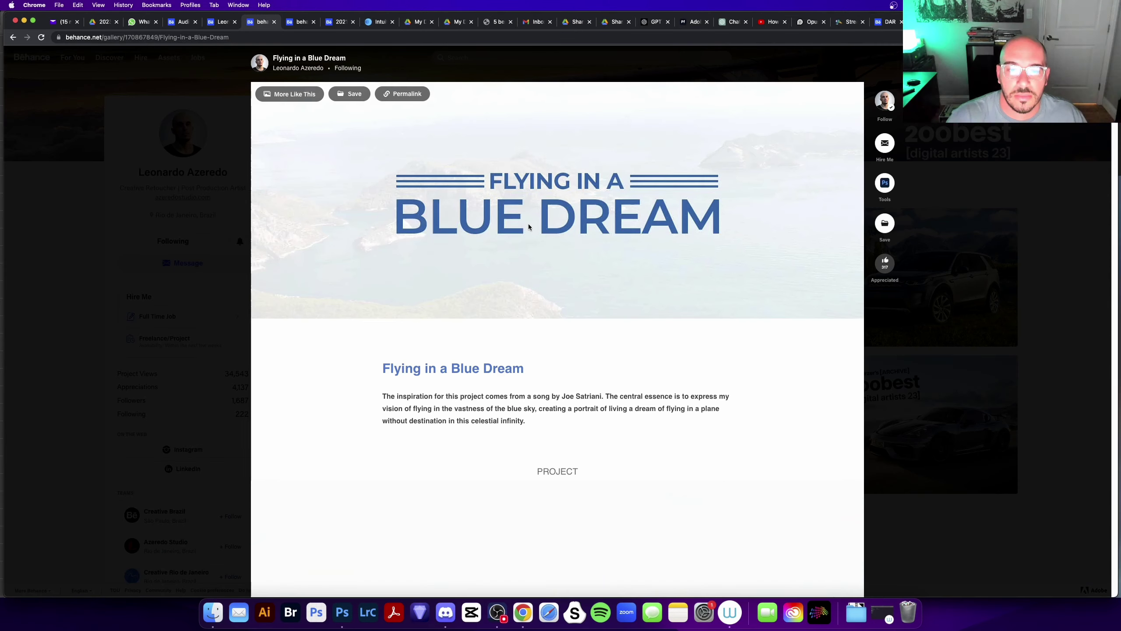
pyautogui.scroll(-7, 472, 265)
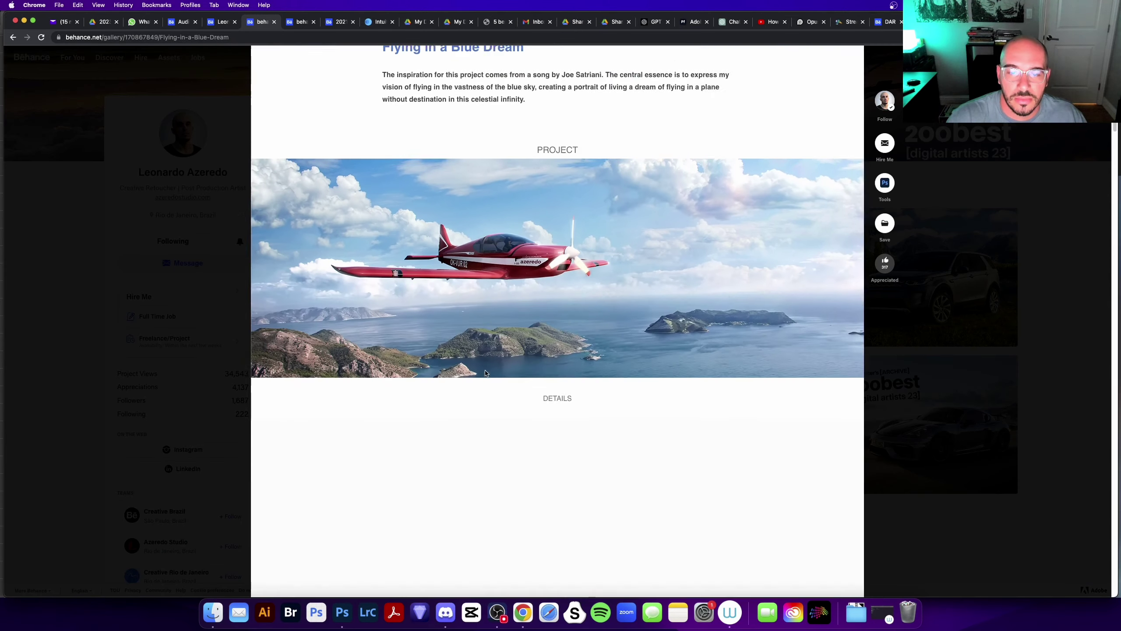
pyautogui.scroll(-3, 486, 353)
pyautogui.scroll(-5, 489, 379)
pyautogui.scroll(-5, 487, 288)
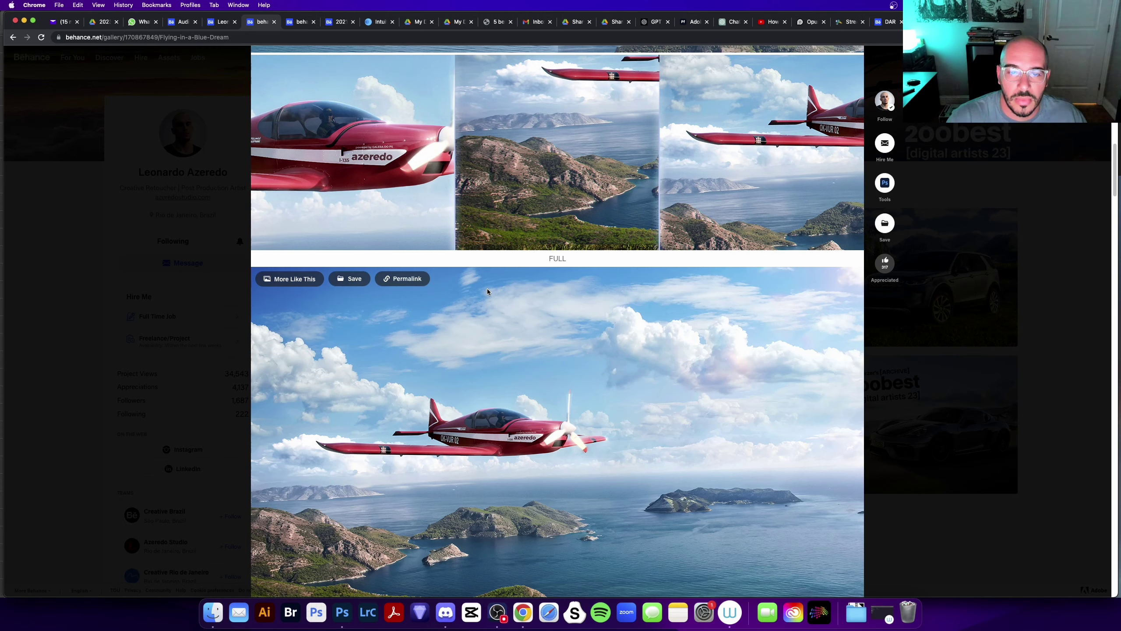
pyautogui.scroll(-5, 487, 288)
pyautogui.scroll(-3, 487, 289)
pyautogui.scroll(-3, 487, 288)
pyautogui.scroll(-5, 487, 288)
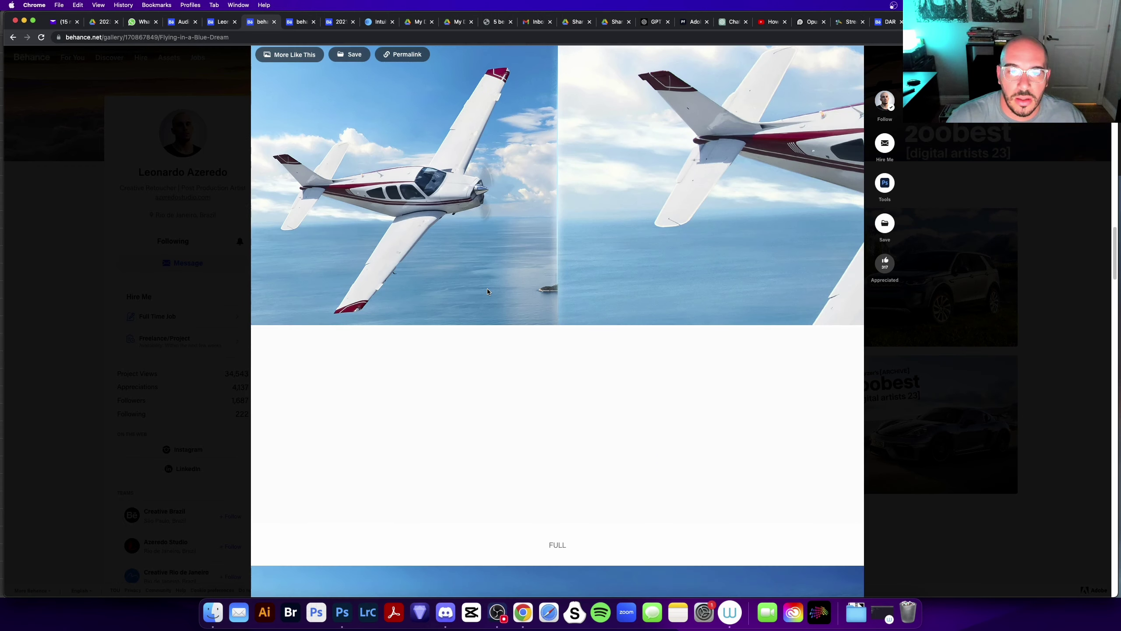
pyautogui.scroll(-7, 488, 333)
pyautogui.scroll(-2, 489, 333)
pyautogui.scroll(-10, 489, 333)
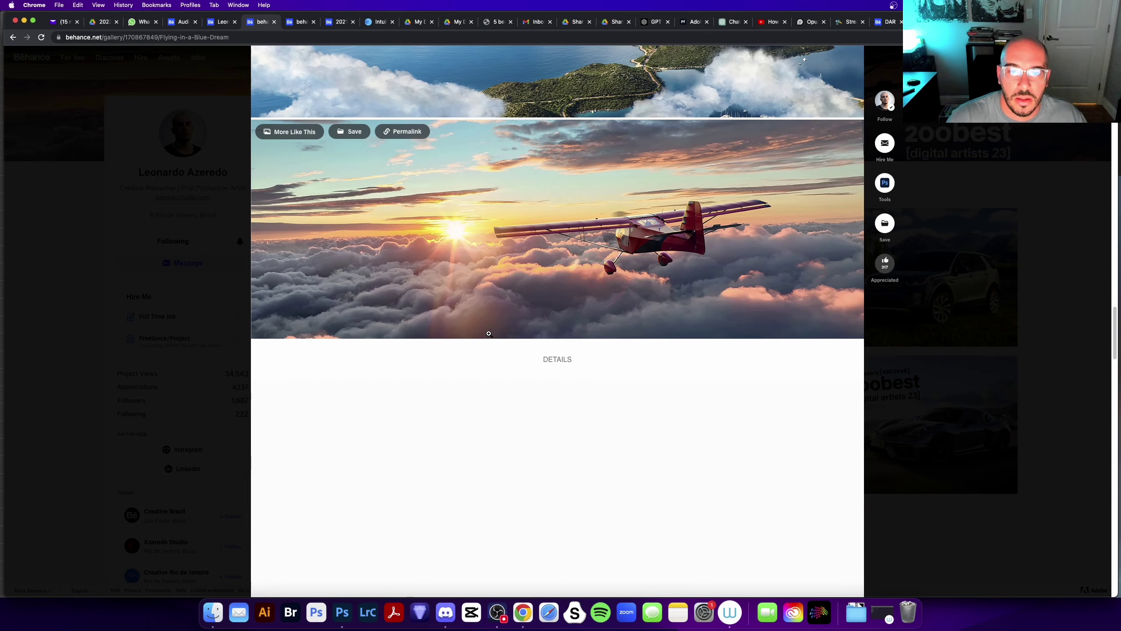
# - View the sunset airplane image enlarged, step to the next image, then return to Photoshop
pyautogui.click(526, 181)
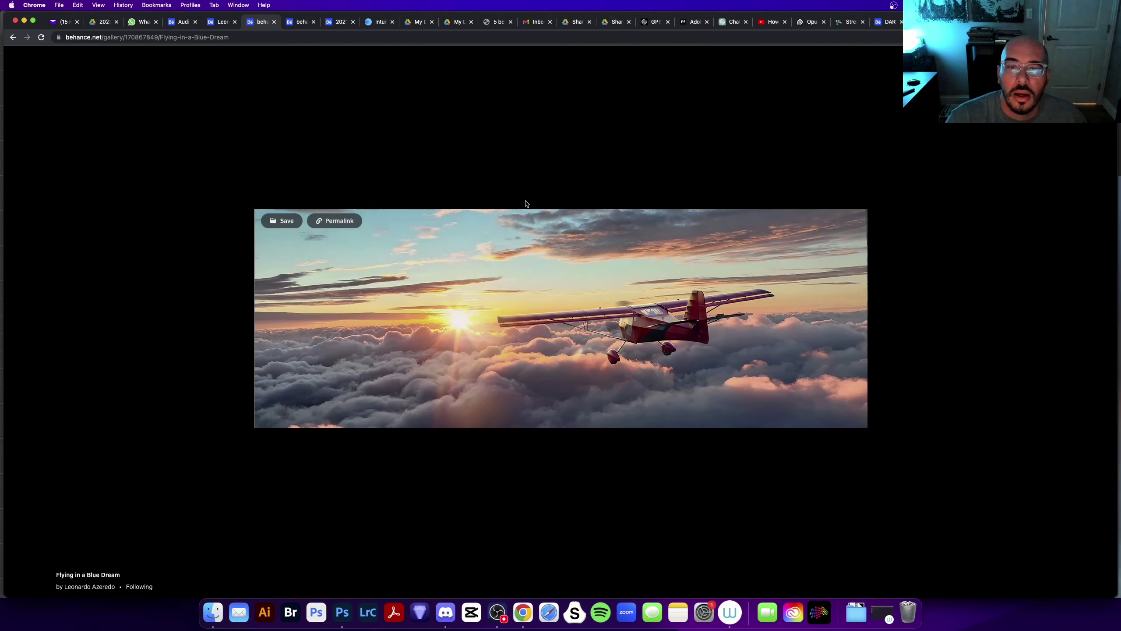
pyautogui.moveTo(842, 142)
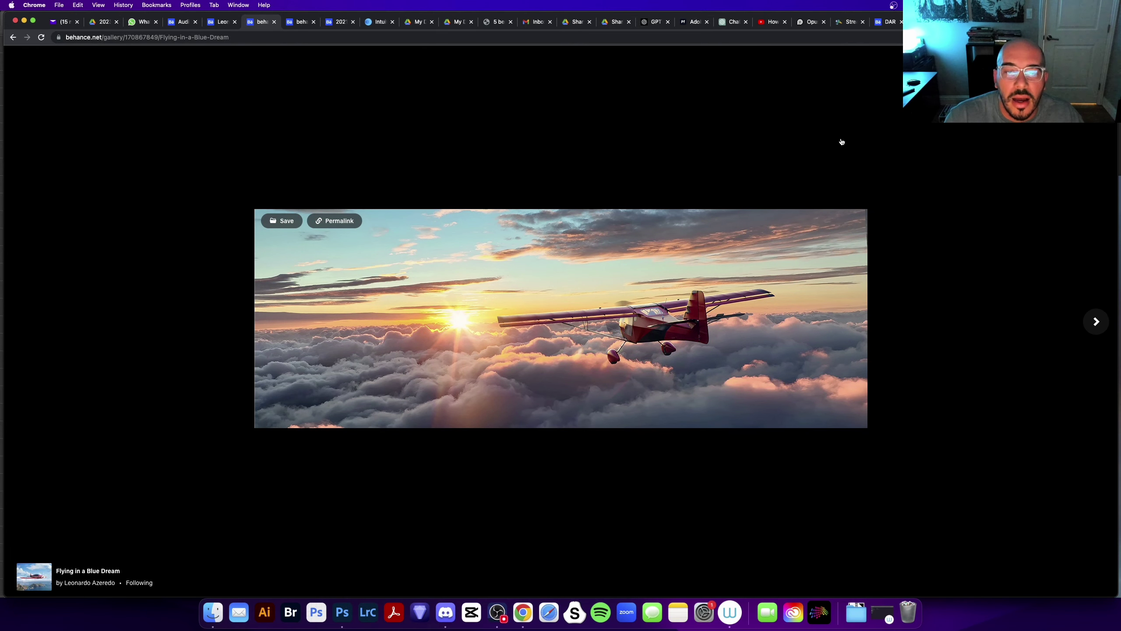
pyautogui.press('Right')
pyautogui.press('Right')
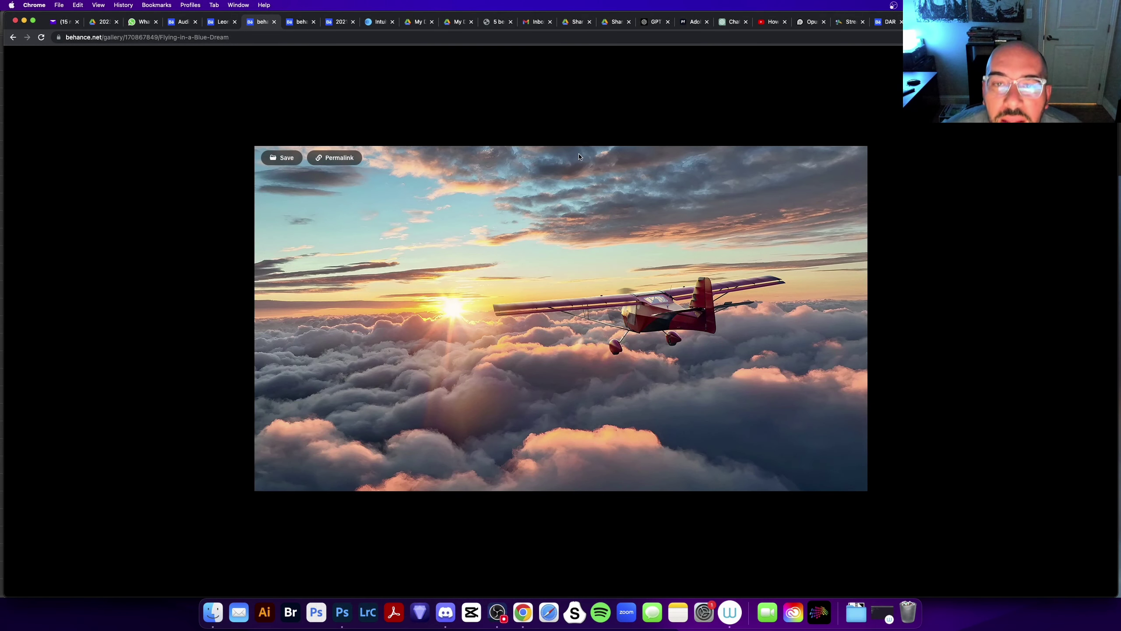
pyautogui.click(342, 612)
pyautogui.press('super+0')
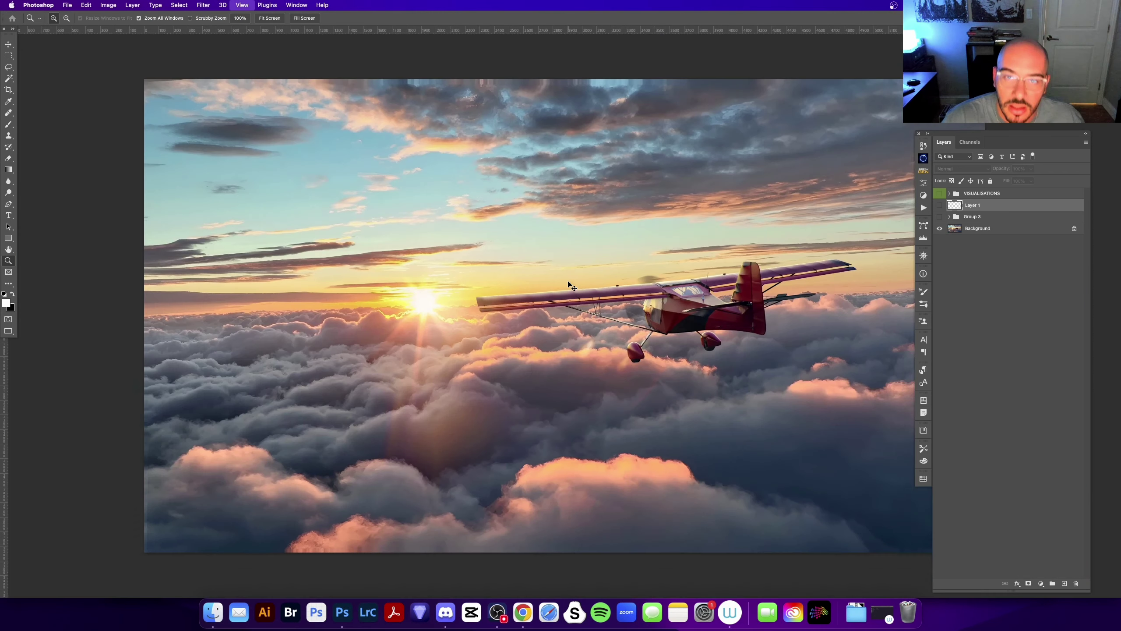
pyautogui.press('super+Tab')
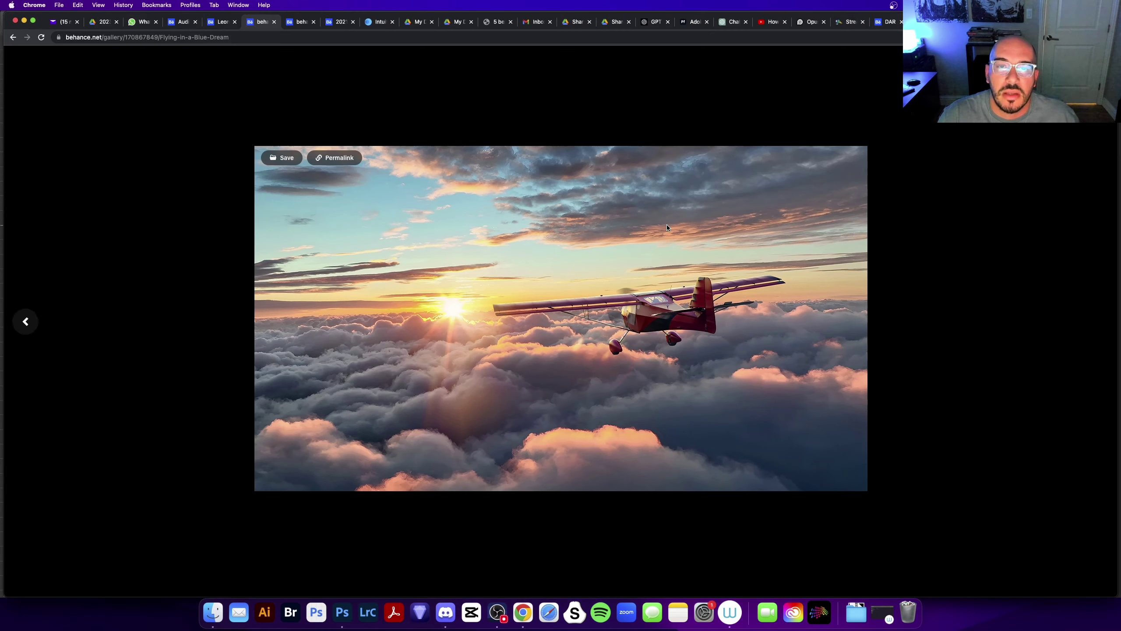
pyautogui.press('super+Tab')
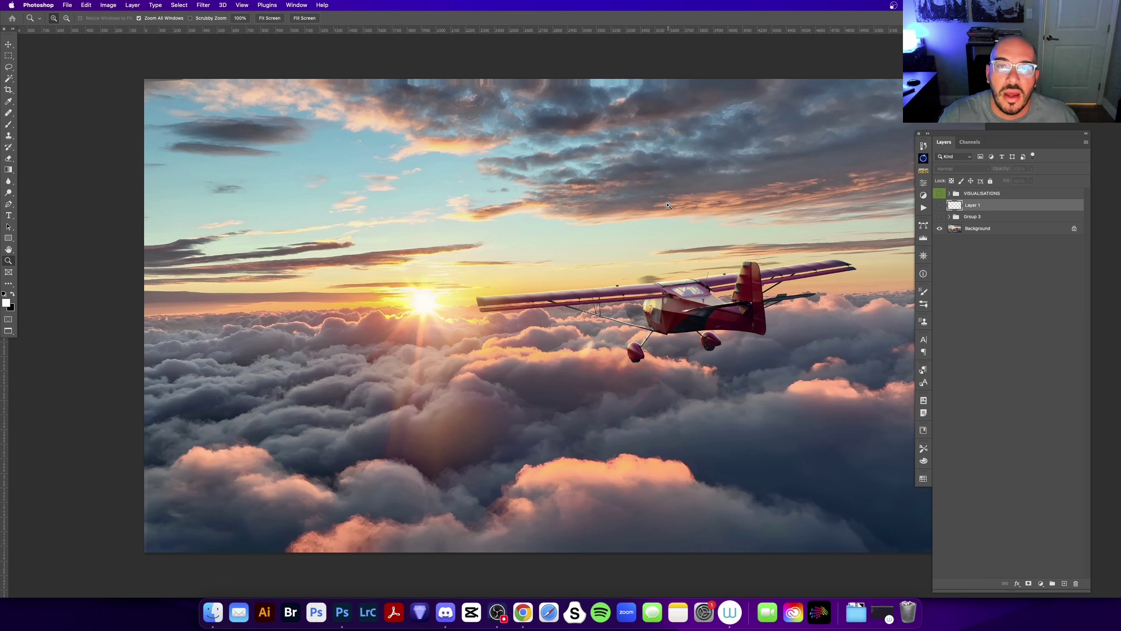
pyautogui.press('super+Tab')
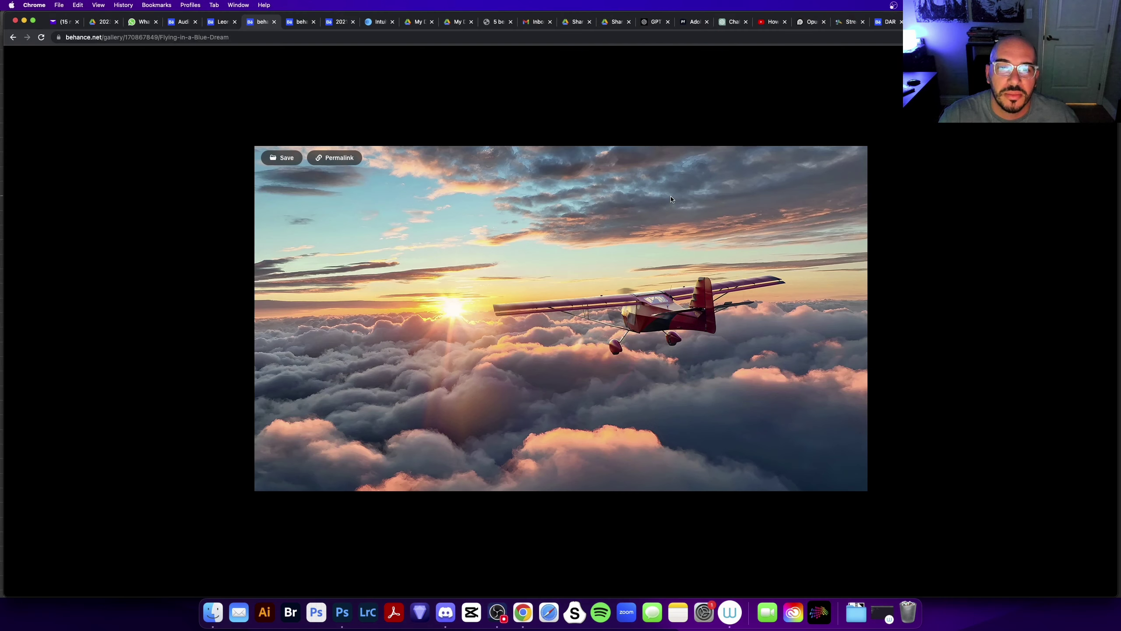
pyautogui.press('super+Tab')
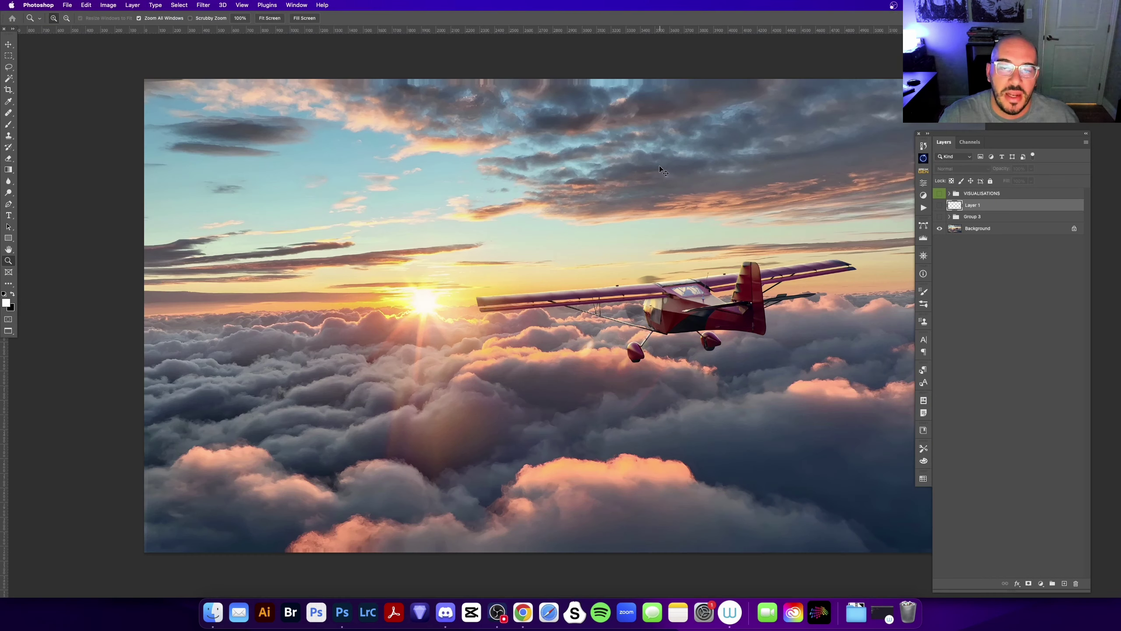
pyautogui.scroll(2, 595, 92)
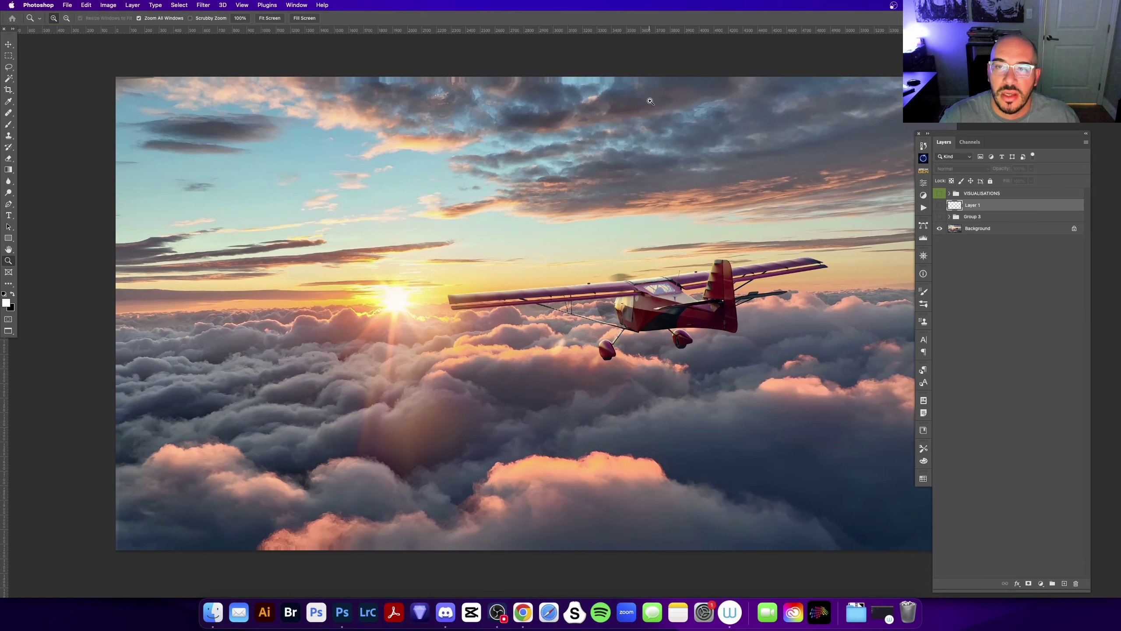
pyautogui.scroll(5, 594, 92)
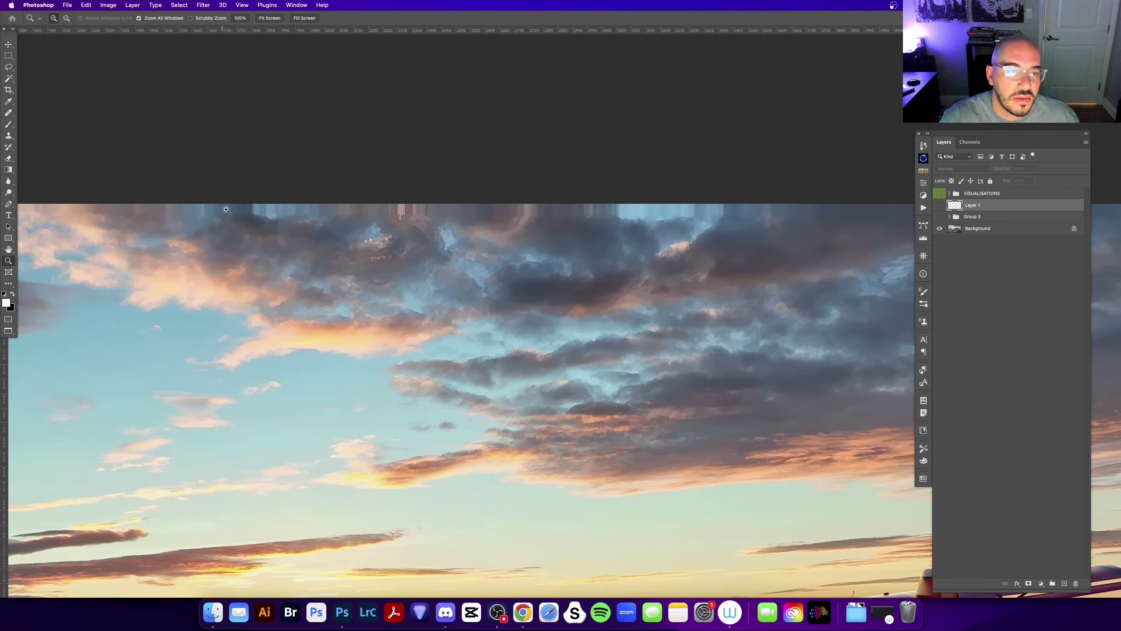
pyautogui.press('super+0')
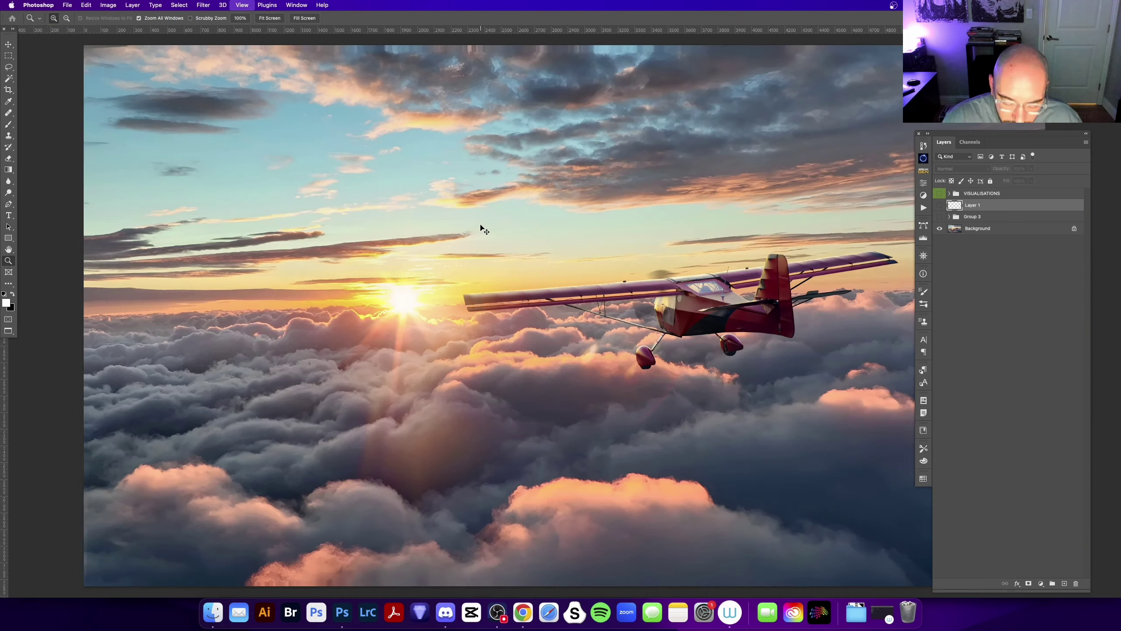
pyautogui.press('super+alt+i')
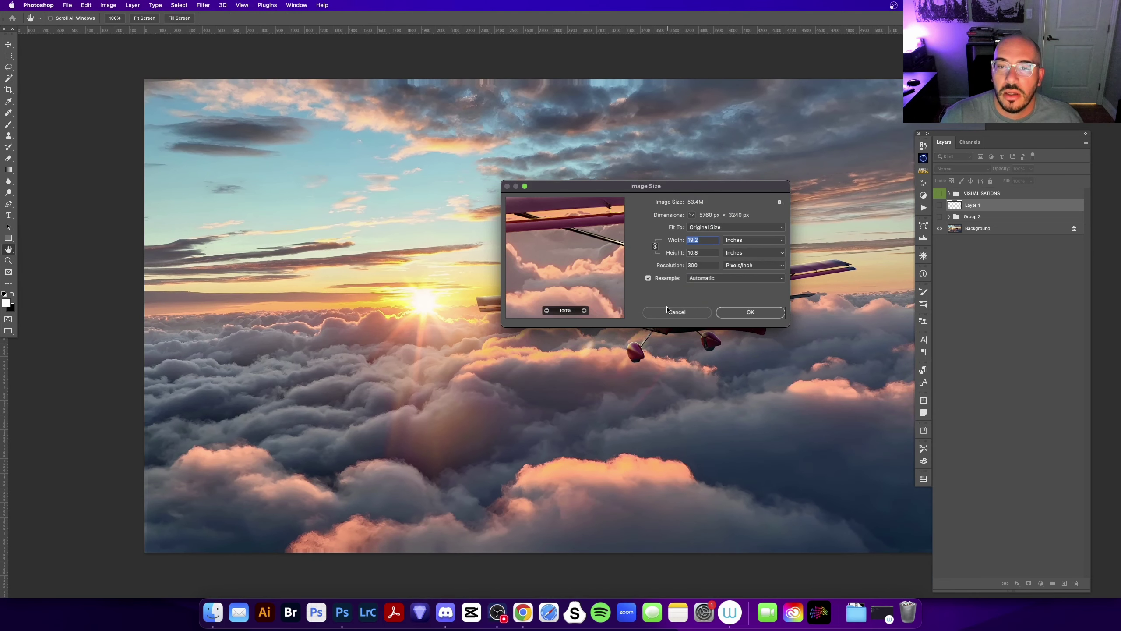
pyautogui.click(677, 312)
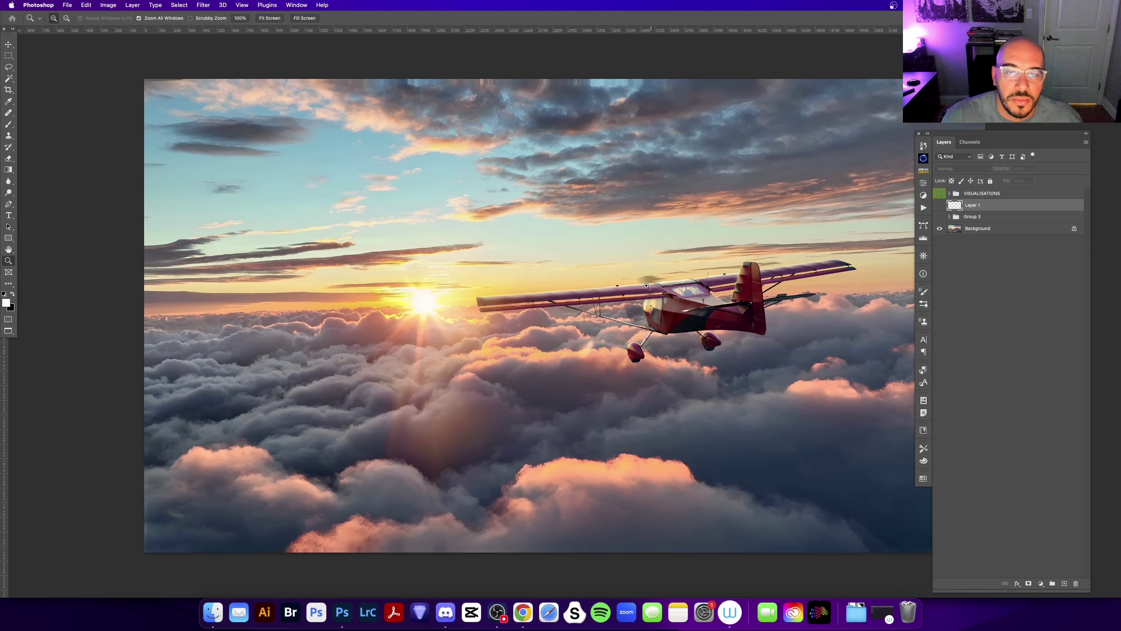
pyautogui.moveTo(705, 238); pyautogui.dragTo(700, 236)
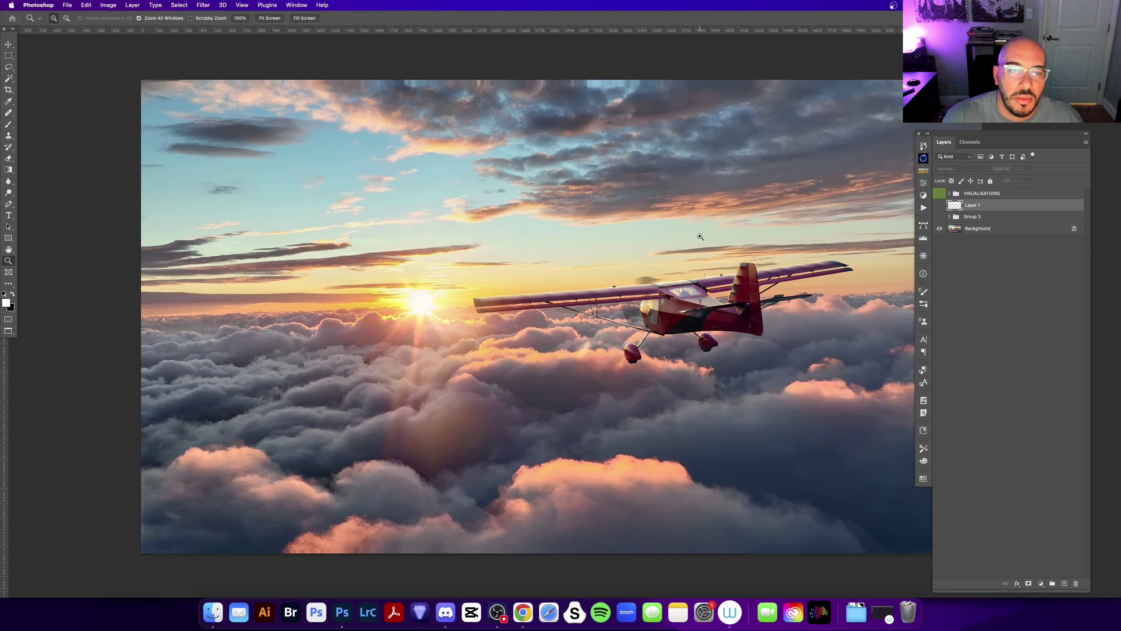
pyautogui.click(278, 480)
pyautogui.click(279, 393)
pyautogui.moveTo(618, 251)
pyautogui.mouseDown()
pyautogui.moveTo(726, 345)
pyautogui.moveTo(585, 409)
pyautogui.mouseUp()
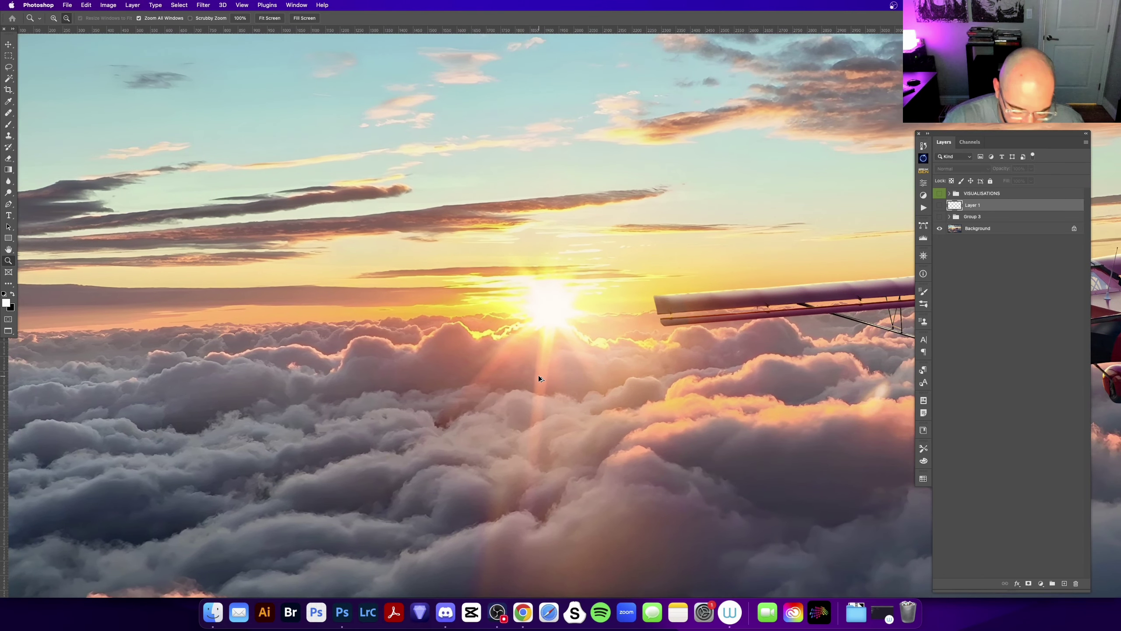
pyautogui.press('super+alt+i')
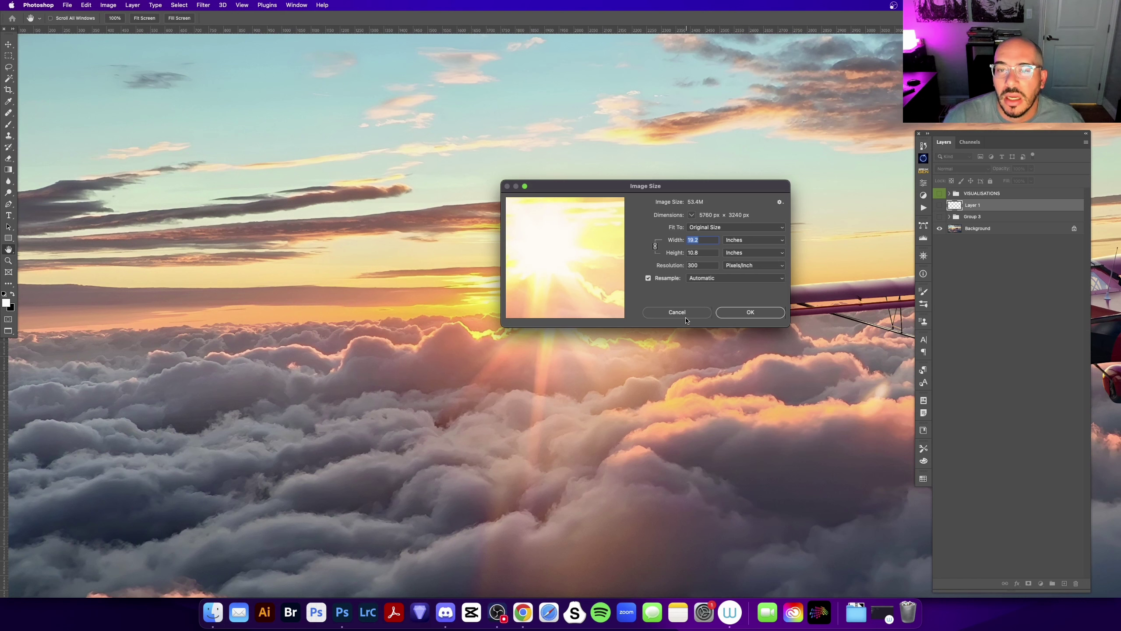
pyautogui.click(677, 312)
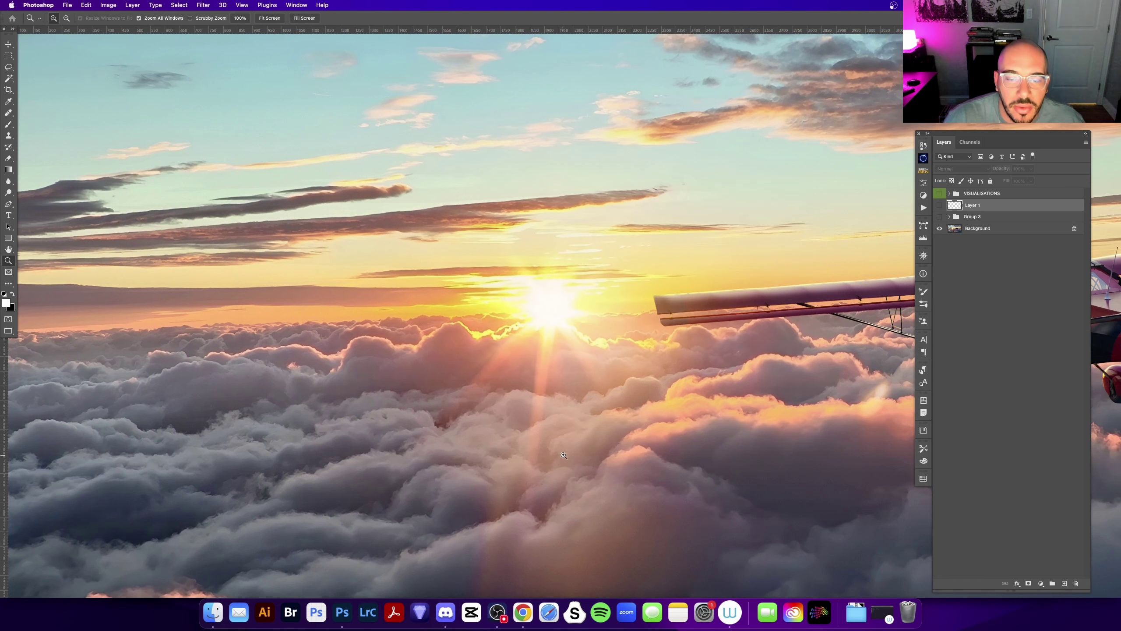
pyautogui.moveTo(564, 455); pyautogui.dragTo(256, 449)
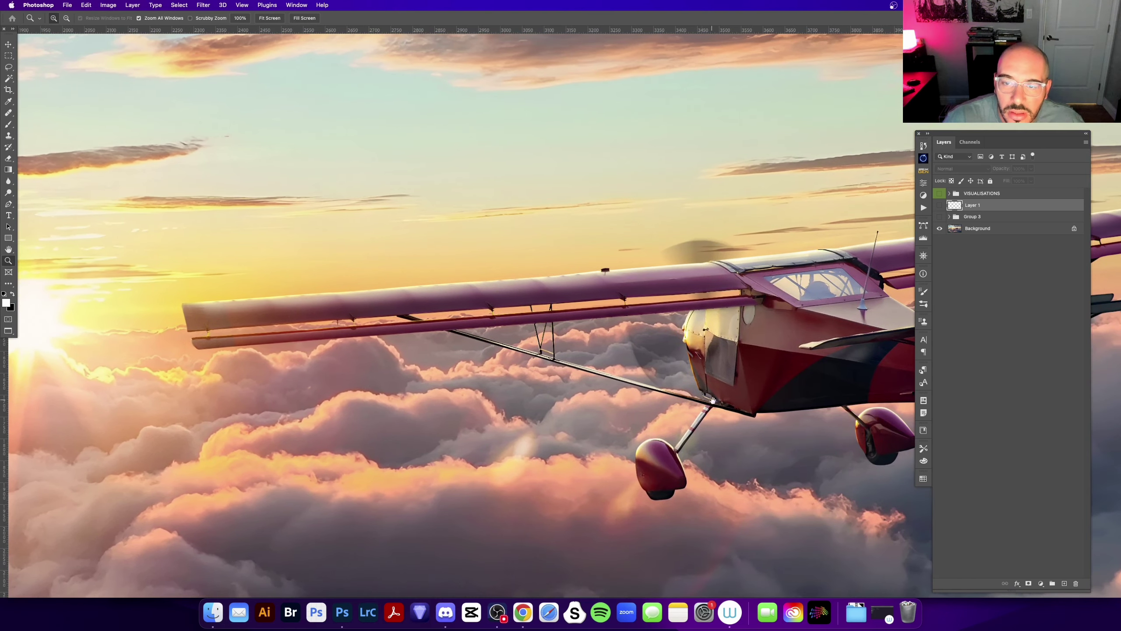
pyautogui.moveTo(713, 393); pyautogui.dragTo(307, 482)
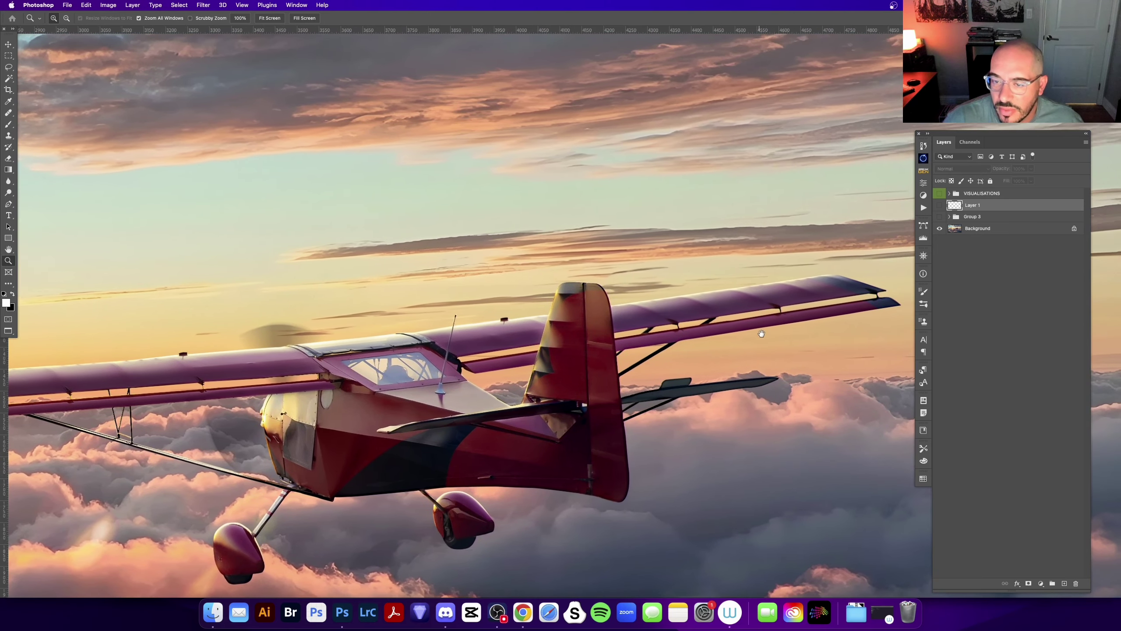
pyautogui.moveTo(762, 333); pyautogui.dragTo(656, 319)
pyautogui.press('super+plus')
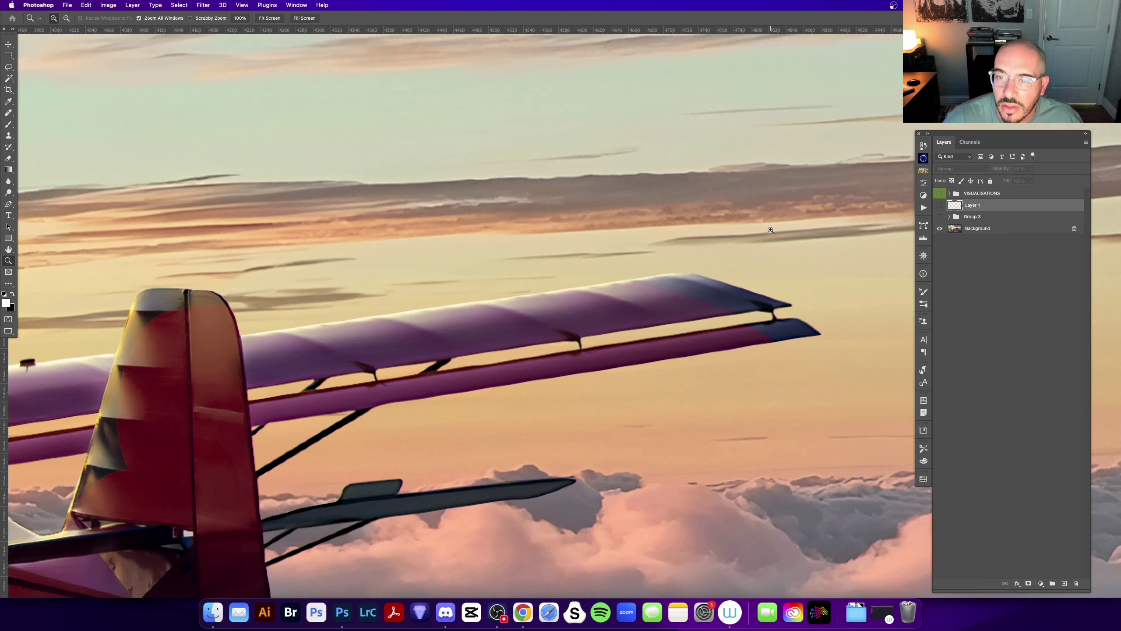
pyautogui.moveTo(309, 379); pyautogui.dragTo(404, 344)
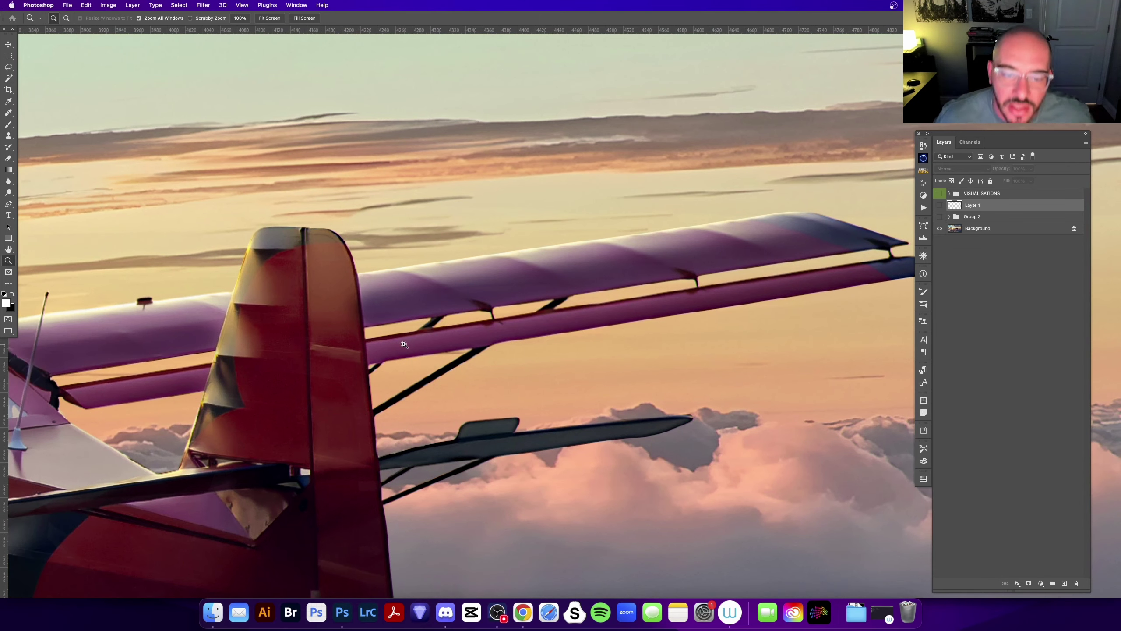
pyautogui.moveTo(406, 367); pyautogui.dragTo(683, 173)
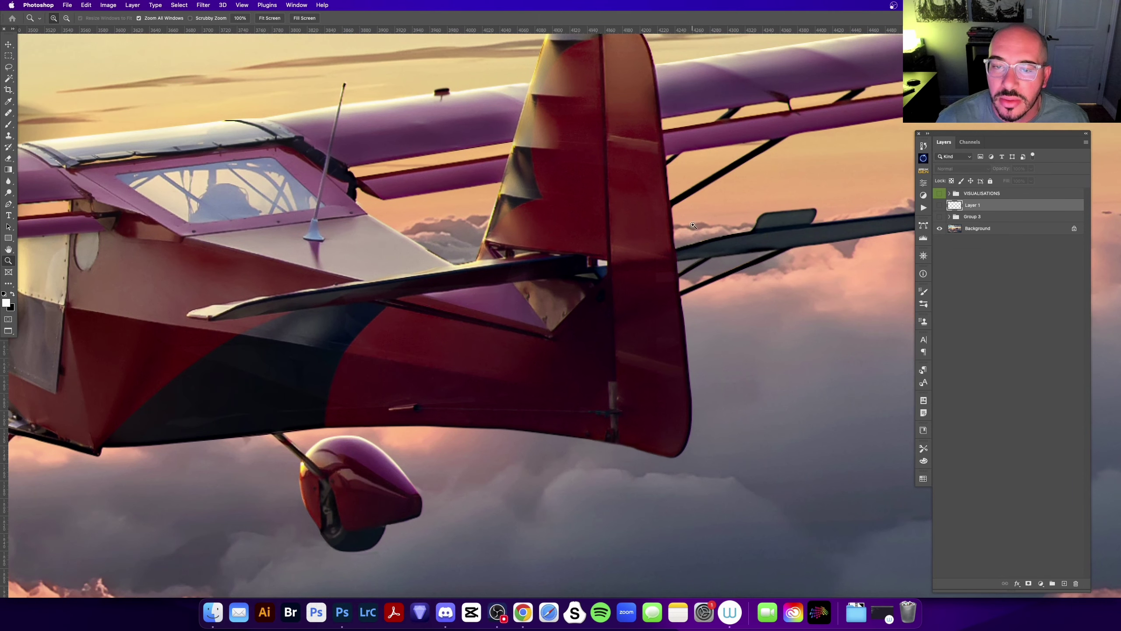
pyautogui.moveTo(676, 233); pyautogui.dragTo(670, 231)
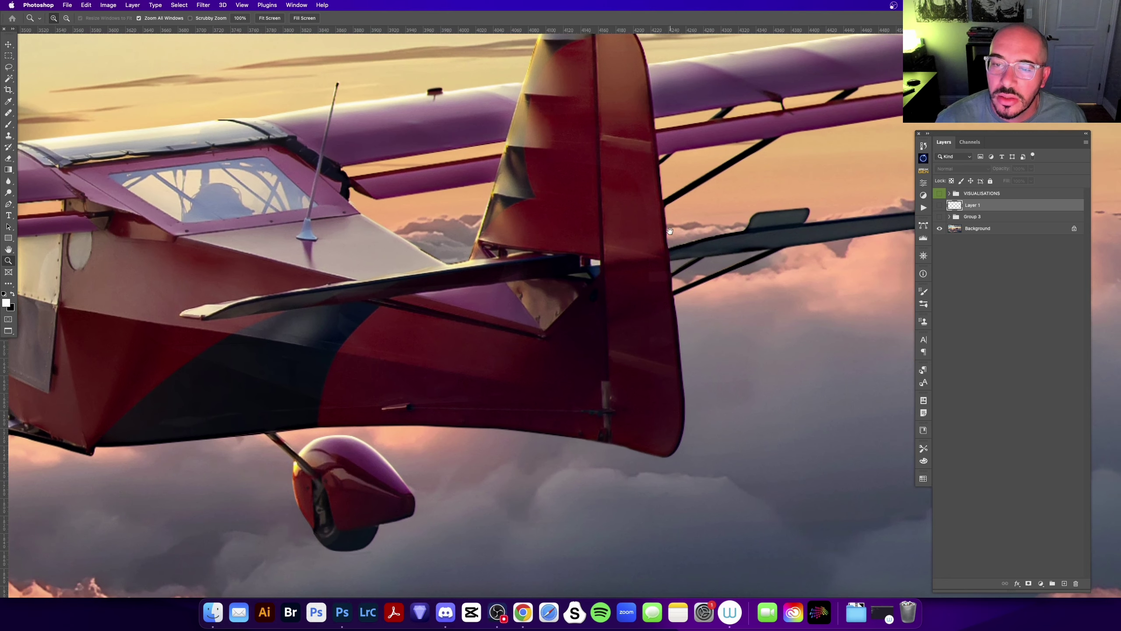
pyautogui.press('b')
# - Clear the hidden-layer warning, add a new layer, and use a smaller brush at 100% opacity
pyautogui.click(694, 261)
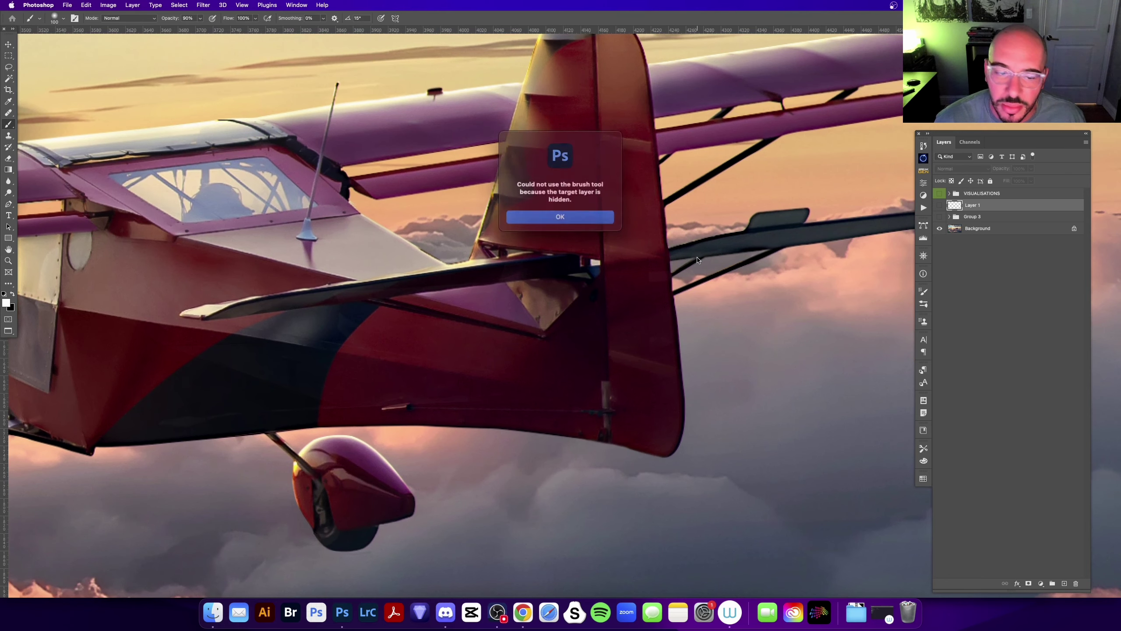
pyautogui.click(563, 214)
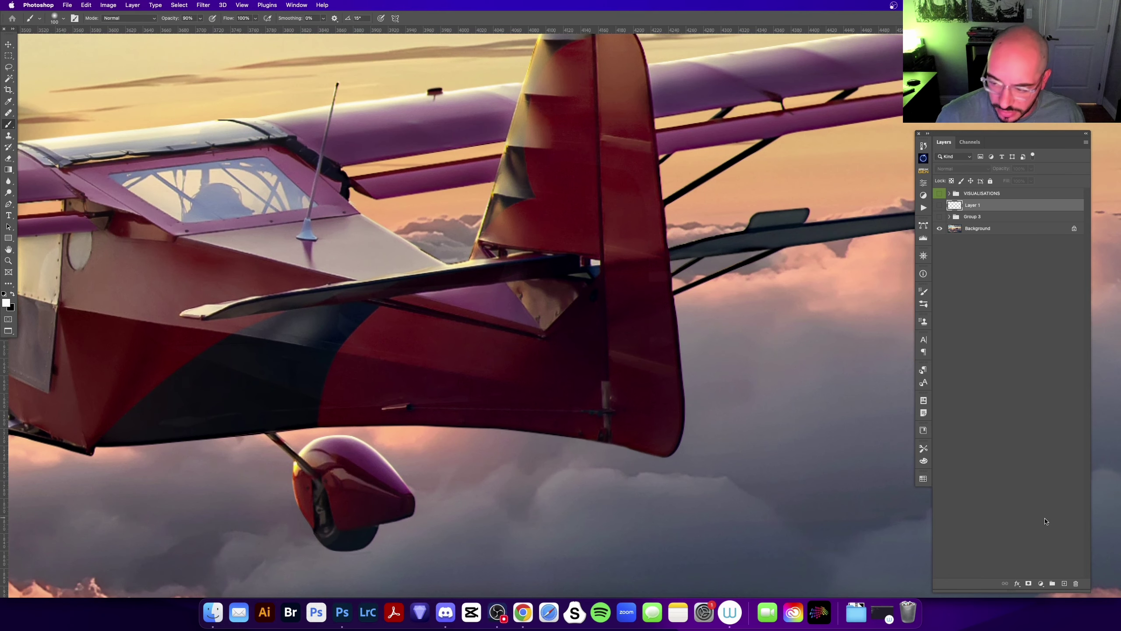
pyautogui.click(1065, 584)
pyautogui.press('0')
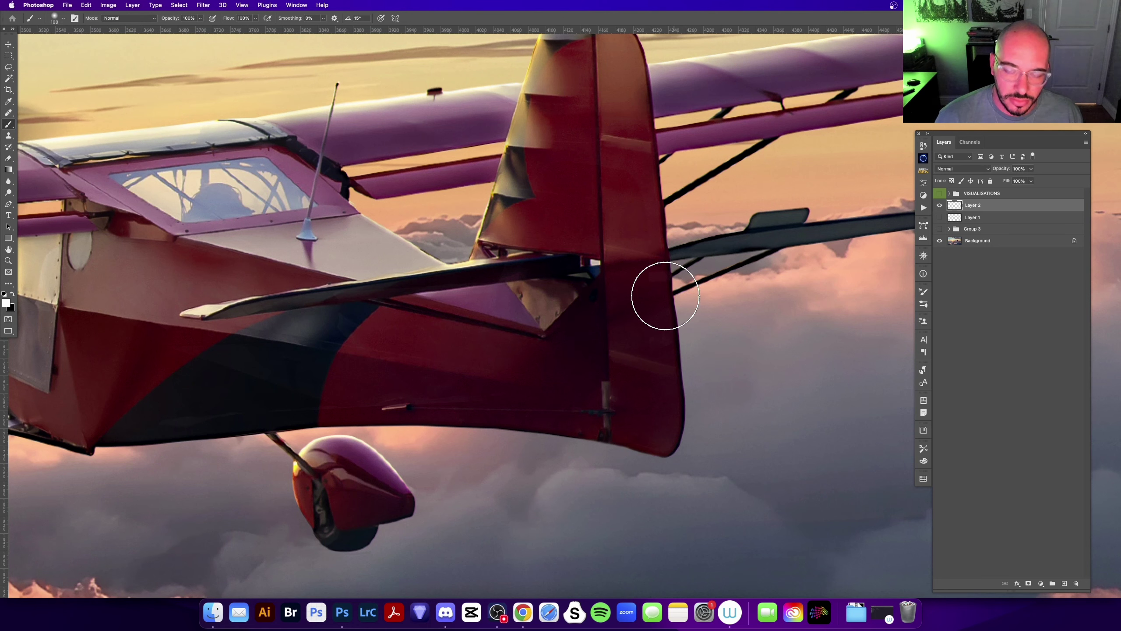
pyautogui.press('[')
pyautogui.press('[')
pyautogui.hscroll(-10, 600, 268)
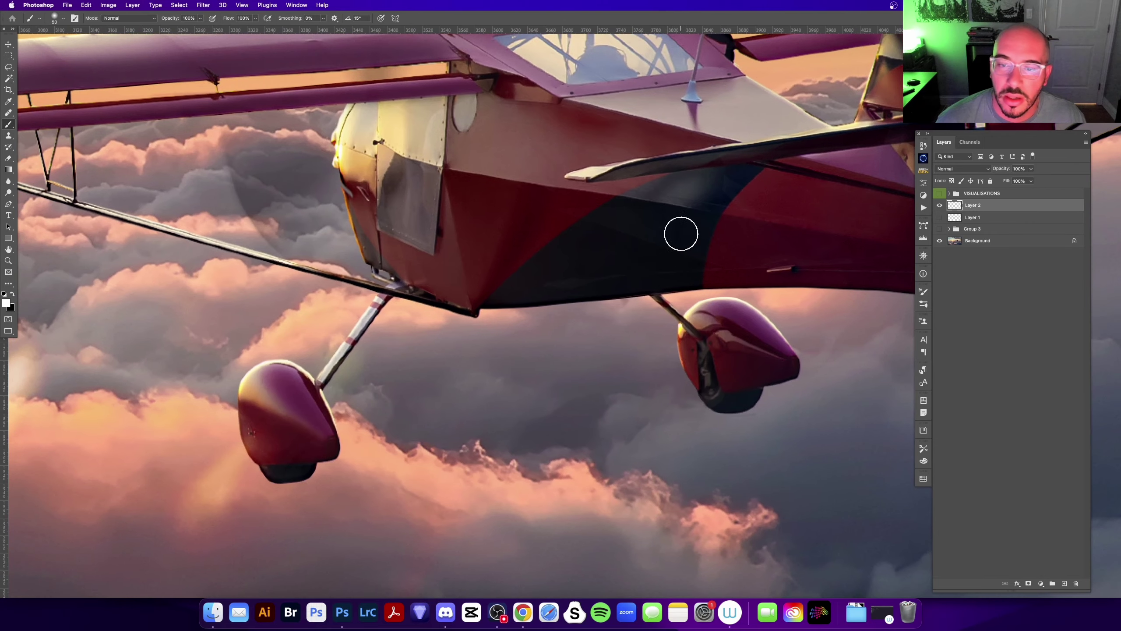
pyautogui.press('[')
pyautogui.press('[')
pyautogui.press('[')
pyautogui.press('[')
pyautogui.press('[')
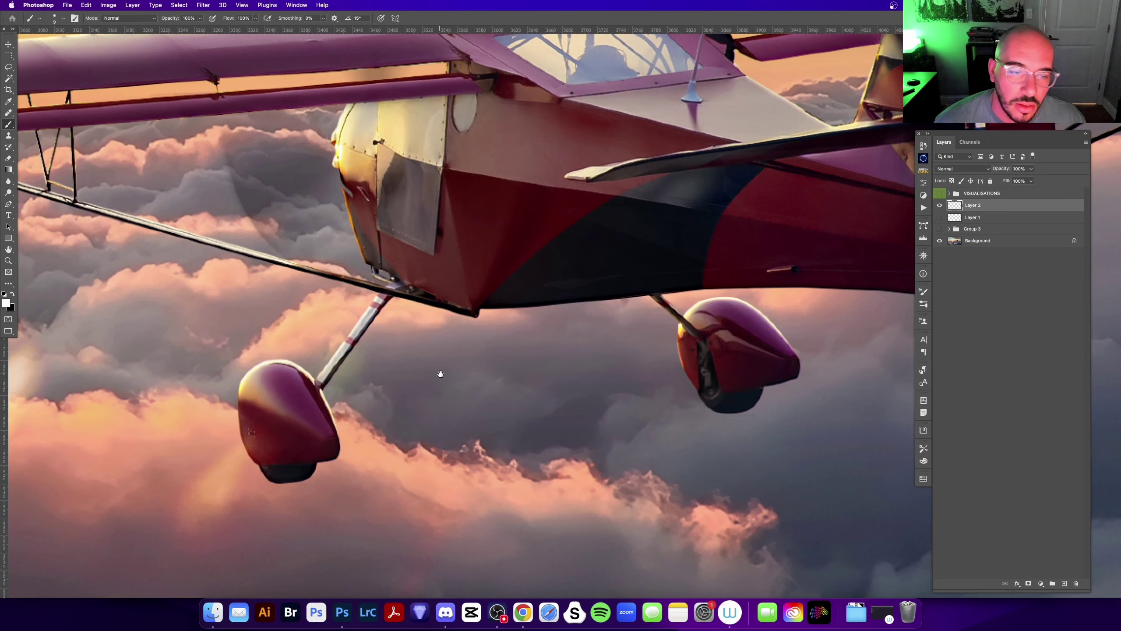
# - Pan around the sunset plane's fuselage, wing and tail close up
pyautogui.hscroll(-10, 445, 400)
pyautogui.scroll(5, 445, 401)
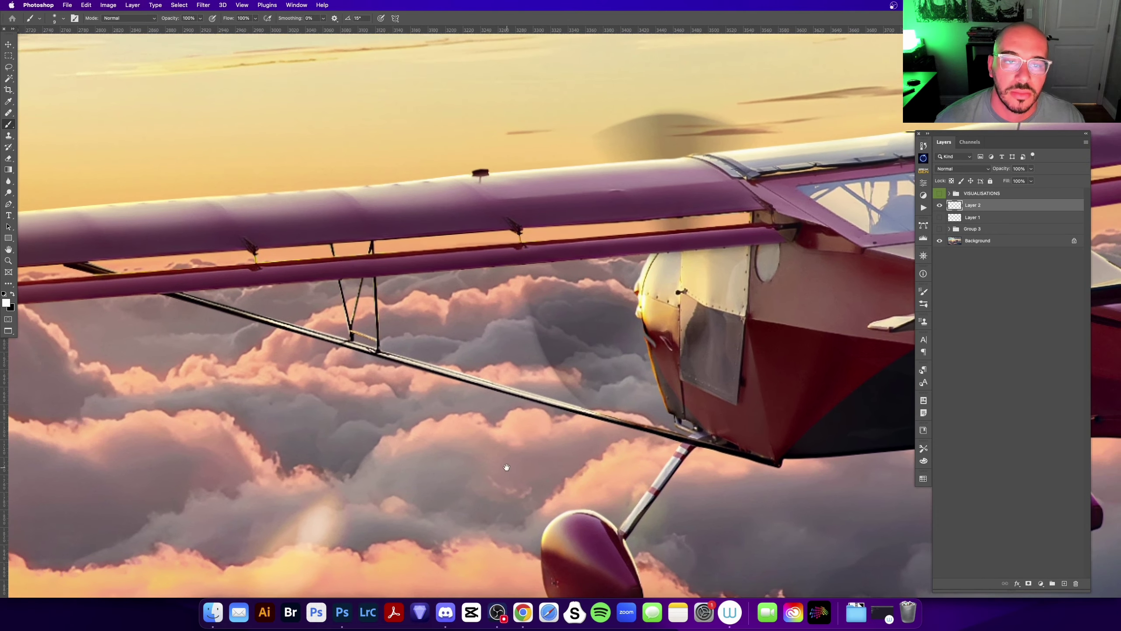
pyautogui.hscroll(-5, 507, 466)
pyautogui.scroll(3, 495, 437)
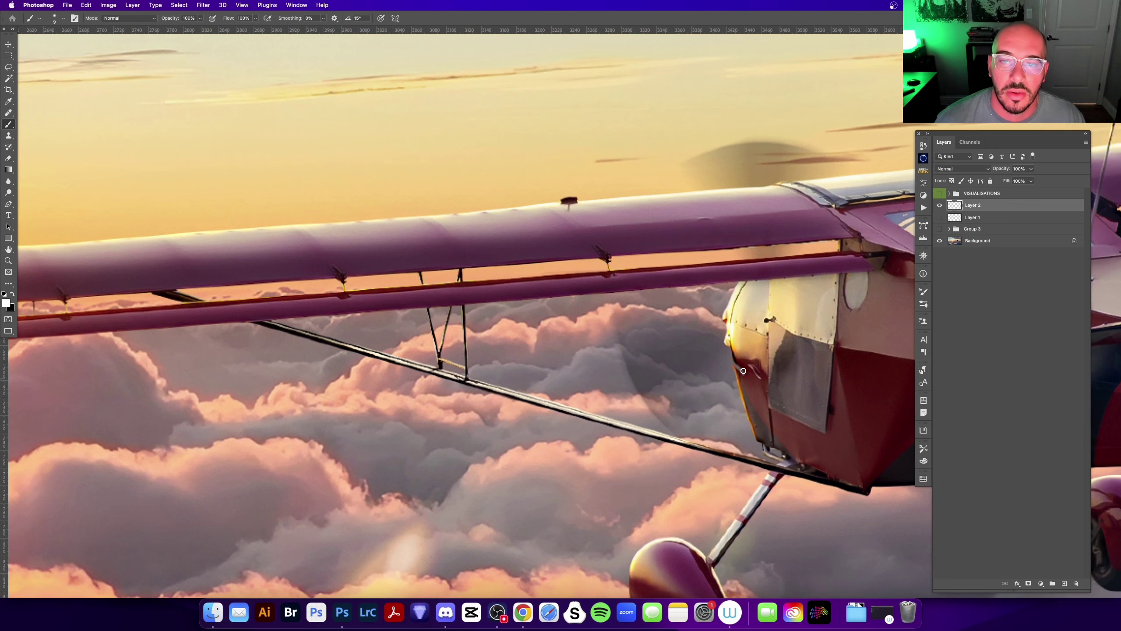
pyautogui.hscroll(-10, 419, 362)
pyautogui.scroll(2, 442, 380)
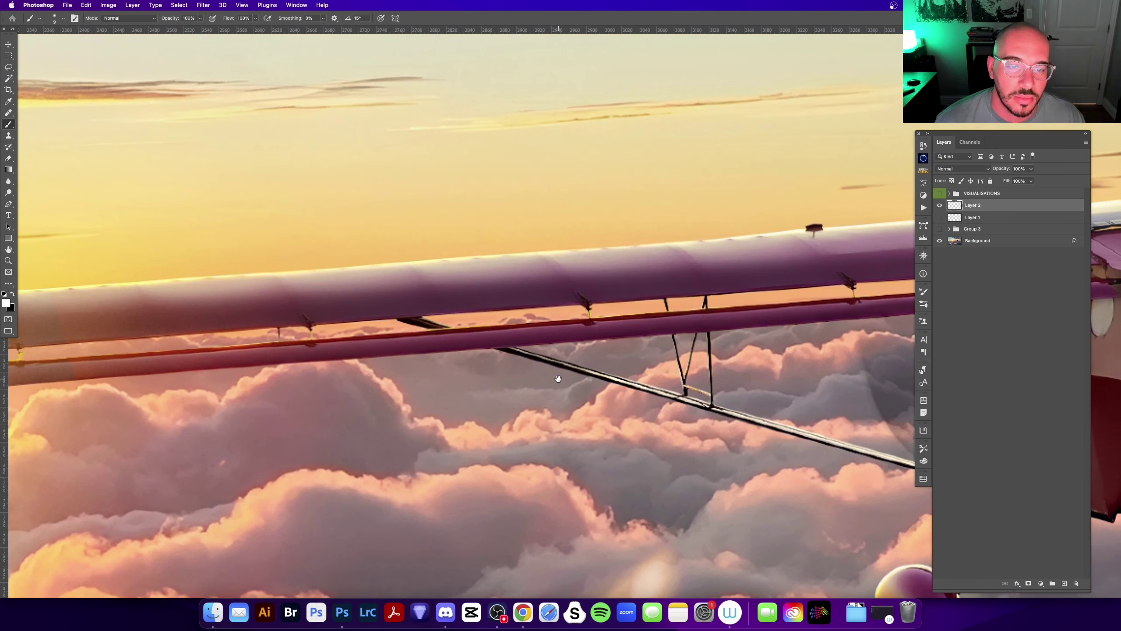
pyautogui.hscroll(-5, 471, 403)
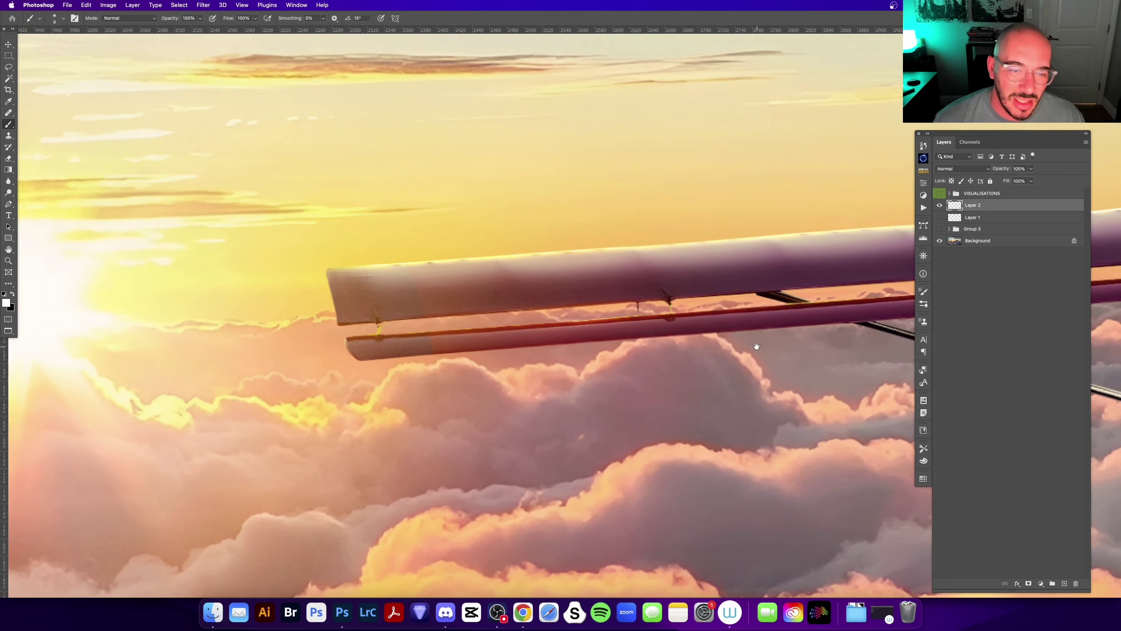
pyautogui.hscroll(10, 397, 398)
pyautogui.hscroll(5, 237, 406)
pyautogui.scroll(2, 237, 406)
pyautogui.hscroll(10, 287, 363)
pyautogui.scroll(-3, 287, 362)
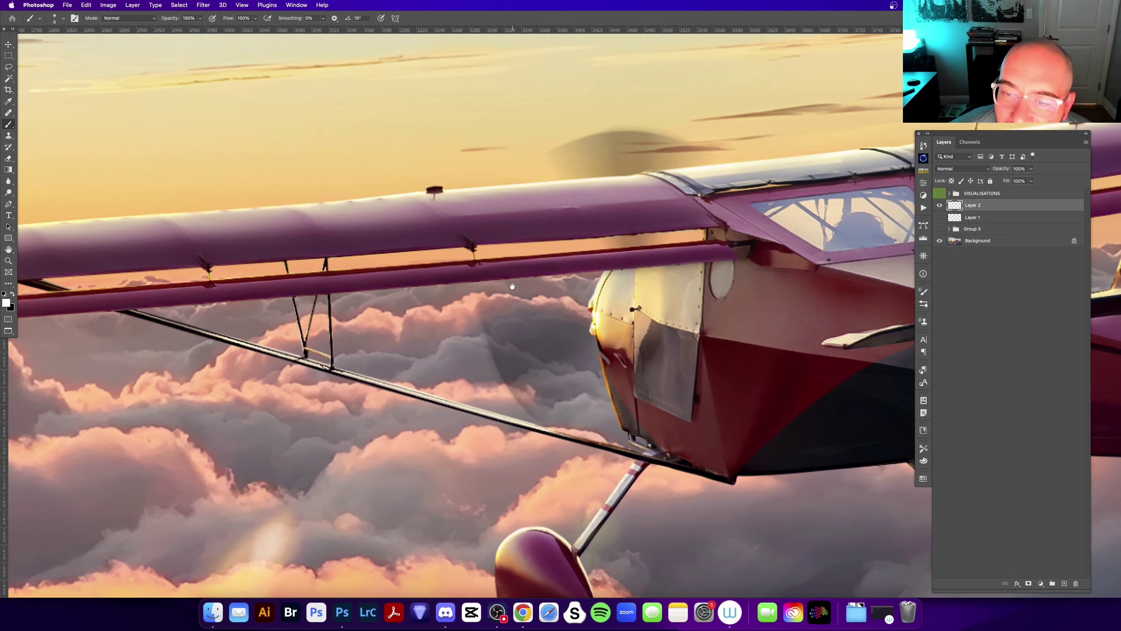
pyautogui.hscroll(3, 532, 265)
pyautogui.hscroll(7, 441, 300)
pyautogui.scroll(-3, 441, 300)
pyautogui.hscroll(4, 400, 289)
pyautogui.scroll(-2, 523, 327)
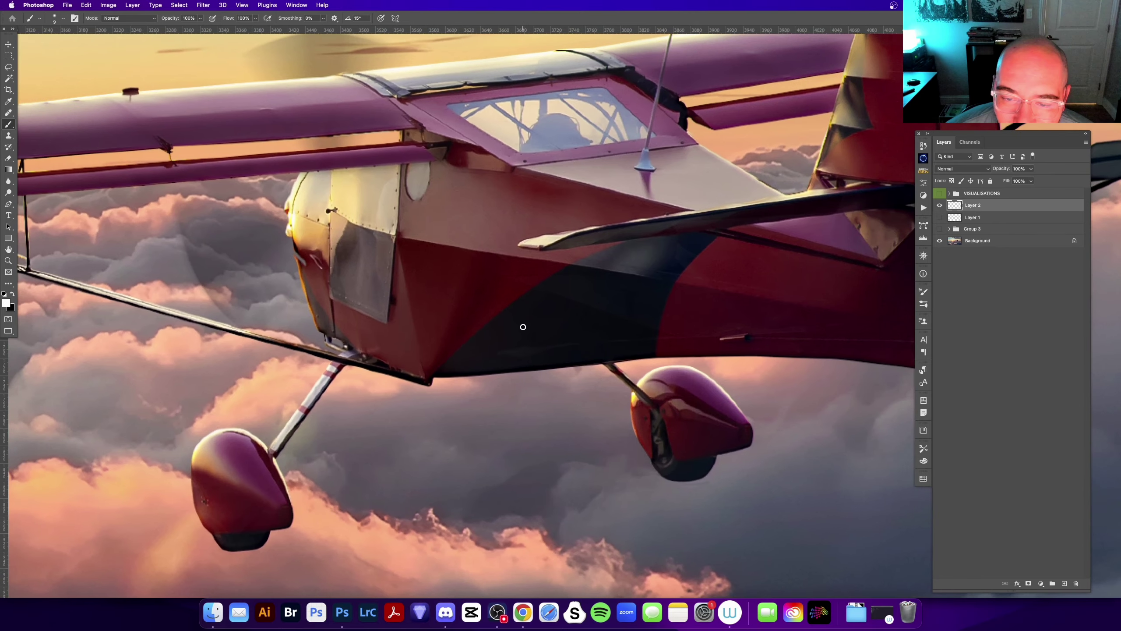
pyautogui.hscroll(3, 484, 357)
pyautogui.scroll(-1, 484, 358)
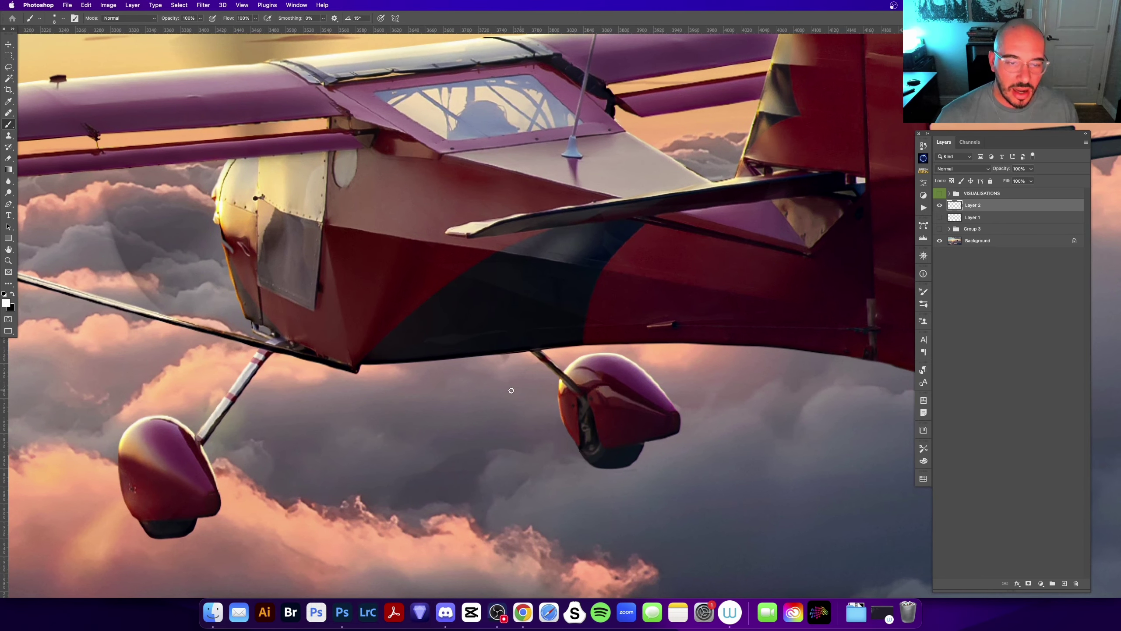
pyautogui.hscroll(2, 456, 402)
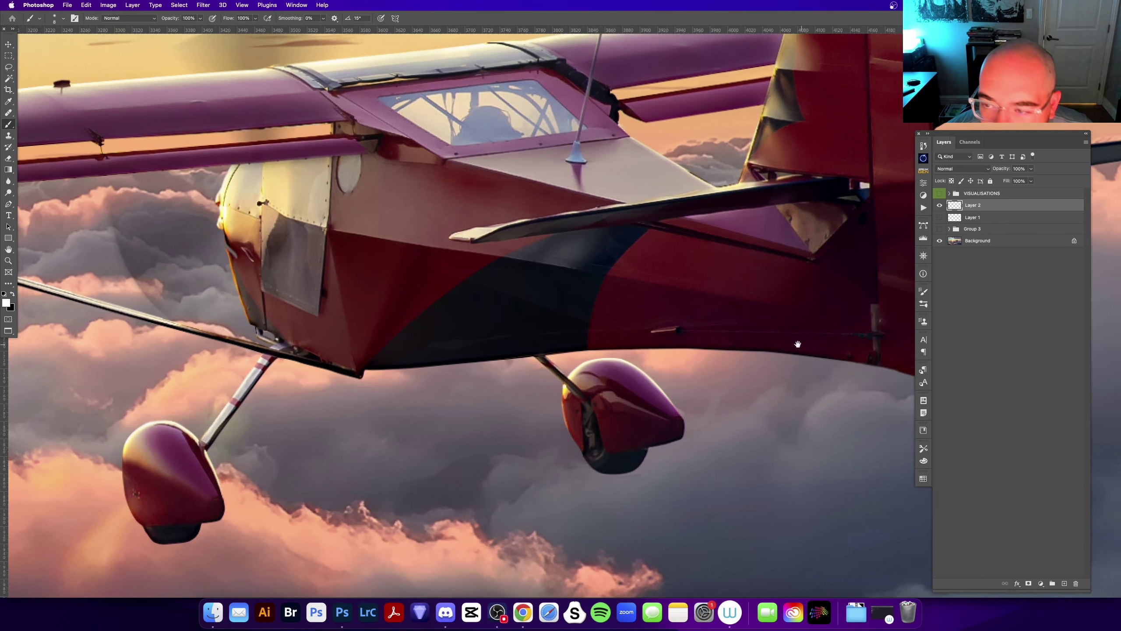
pyautogui.hscroll(8, 441, 420)
pyautogui.hscroll(4, 433, 309)
pyautogui.scroll(3, 426, 263)
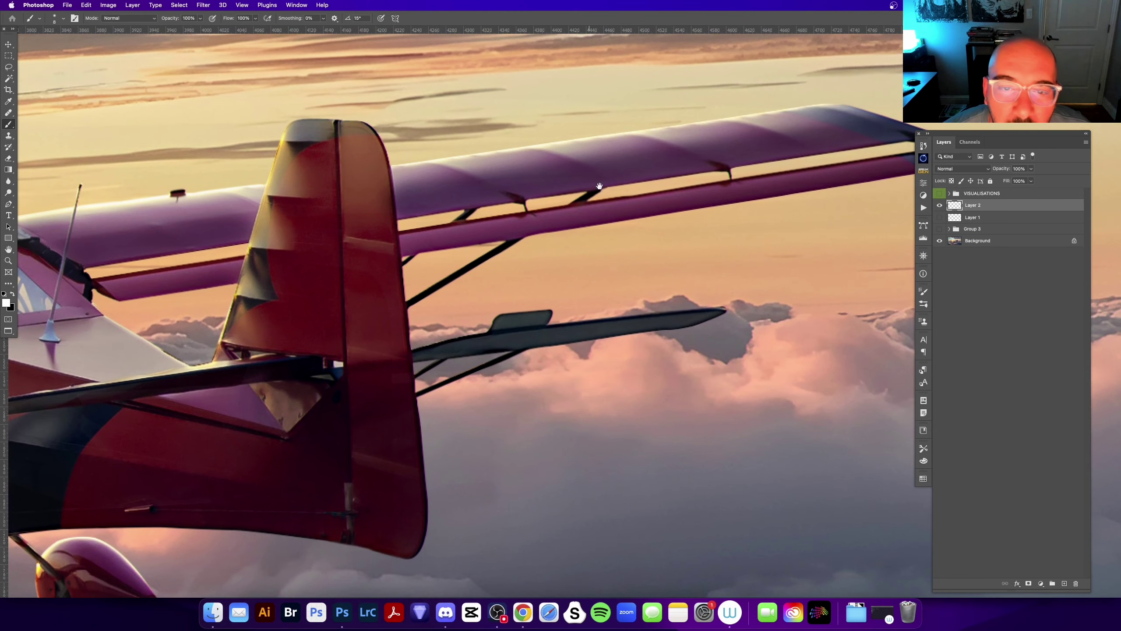
pyautogui.hscroll(5, 463, 274)
pyautogui.scroll(3, 537, 293)
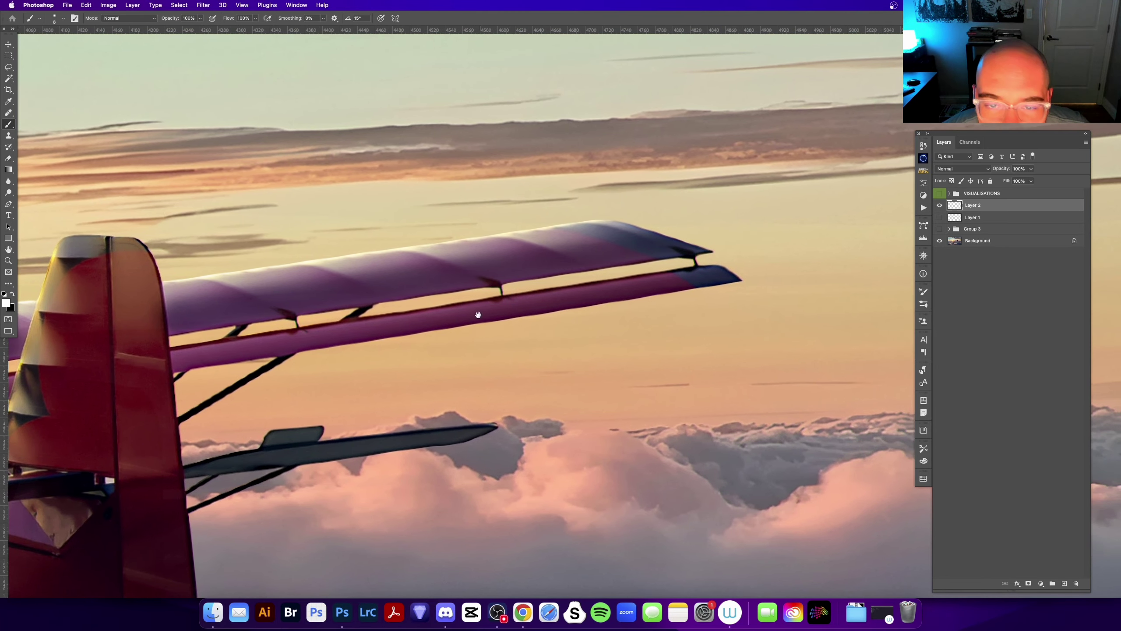
pyautogui.hscroll(-3, 507, 327)
pyautogui.scroll(2, 495, 345)
pyautogui.hscroll(-3, 487, 354)
pyautogui.scroll(-2, 487, 354)
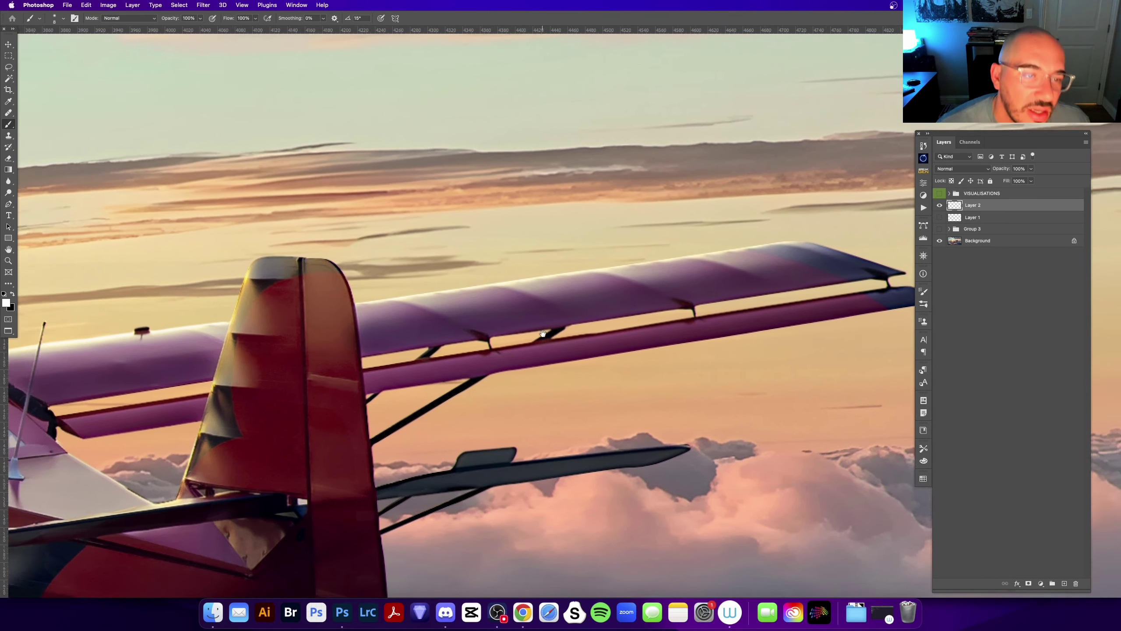
# - Fit the whole sunset airplane-over-clouds image on screen, briefly zooming out before refitting
pyautogui.press('z')
pyautogui.press('super+0')
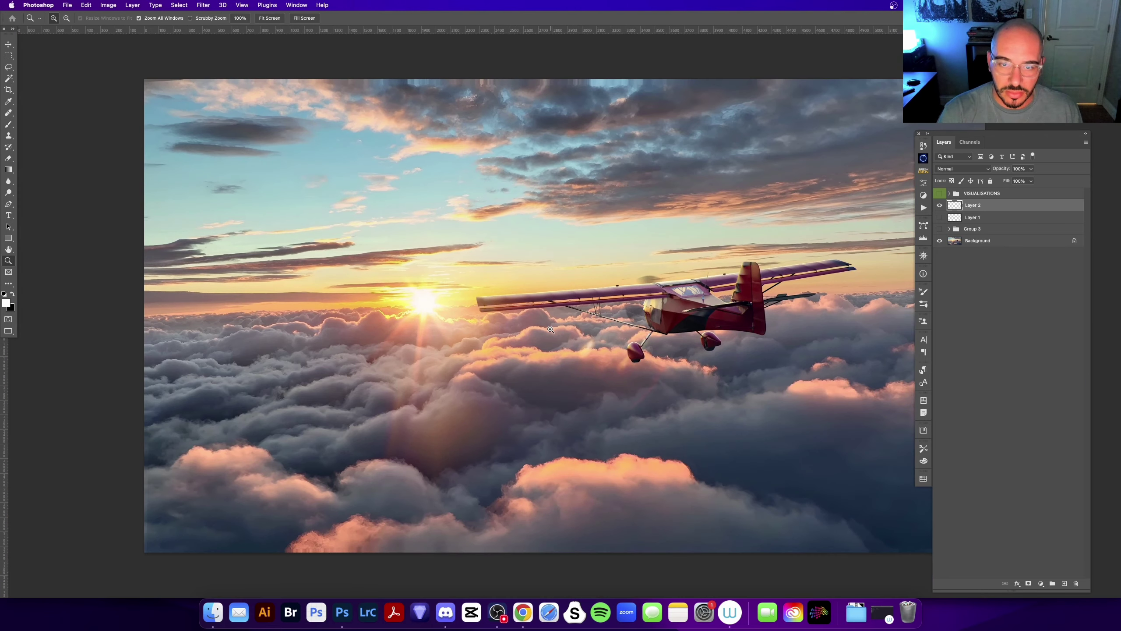
pyautogui.press('super+minus')
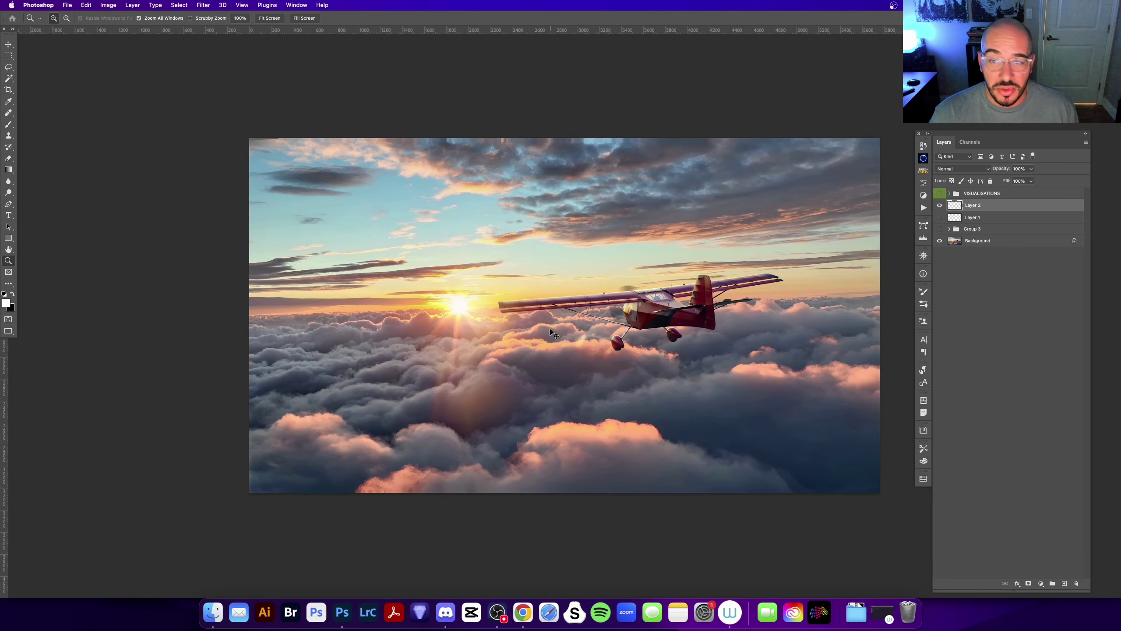
pyautogui.press('super+0')
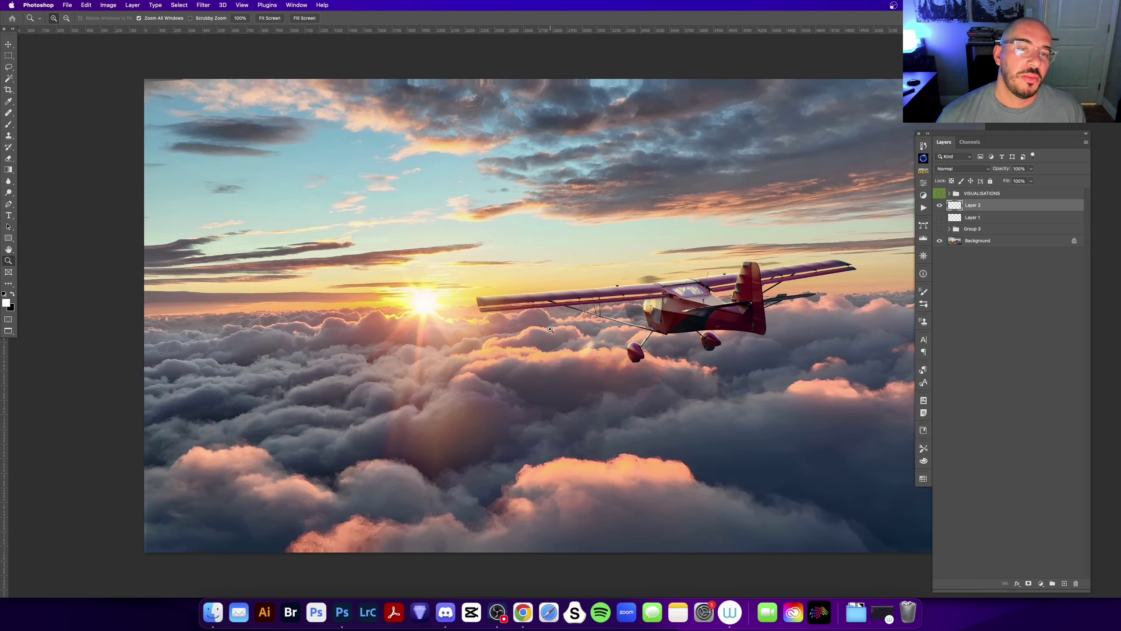
pyautogui.hscroll(5, 551, 329)
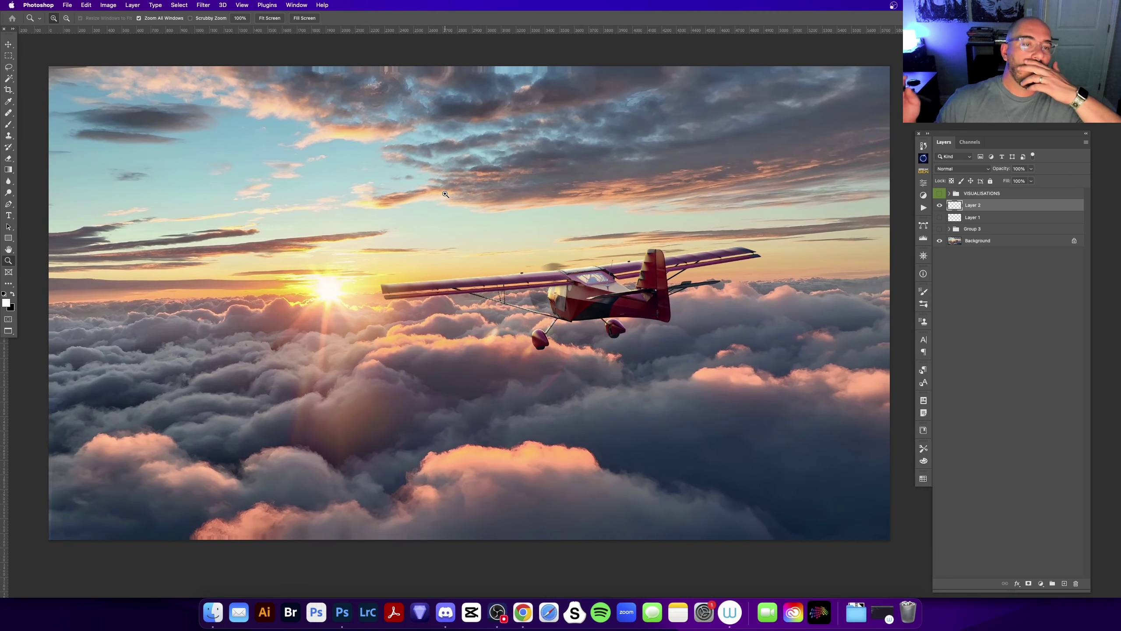
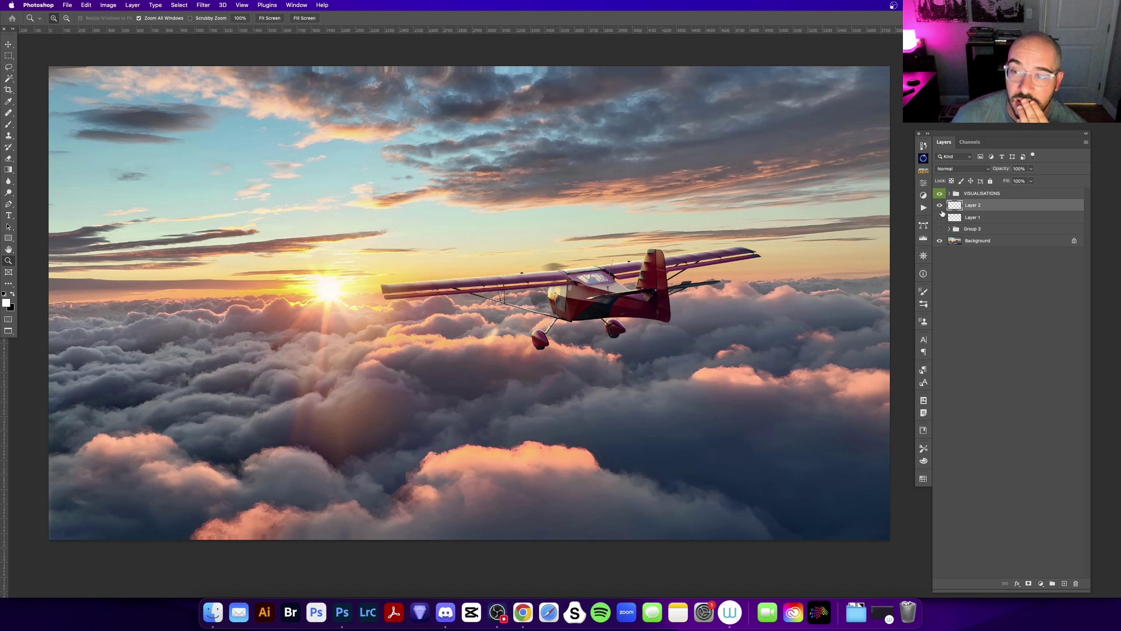
# - Hide Layer 2, show Group 3's purple cloud grade, and expand it to list its adjustments
pyautogui.click(940, 205)
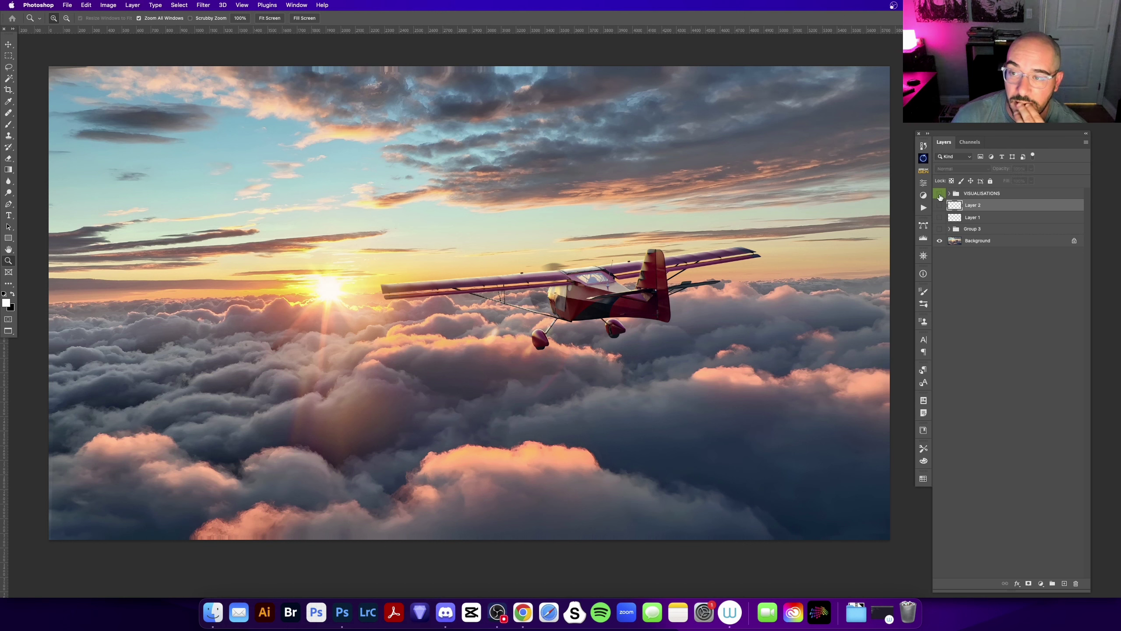
pyautogui.click(949, 229)
pyautogui.click(941, 229)
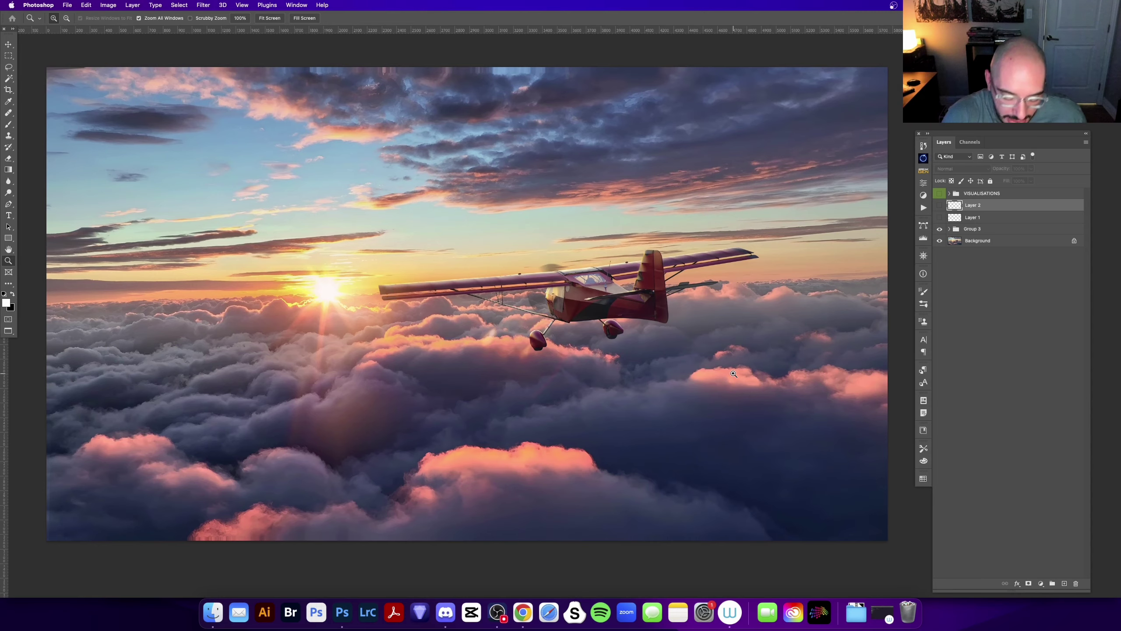
pyautogui.press('super+minus')
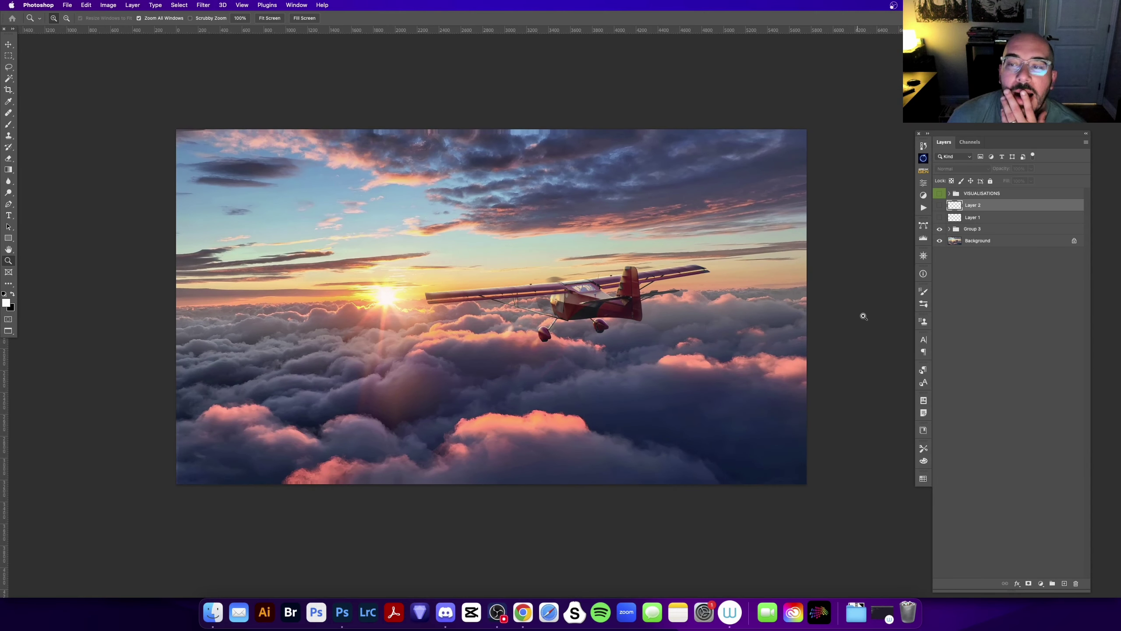
pyautogui.click(940, 229)
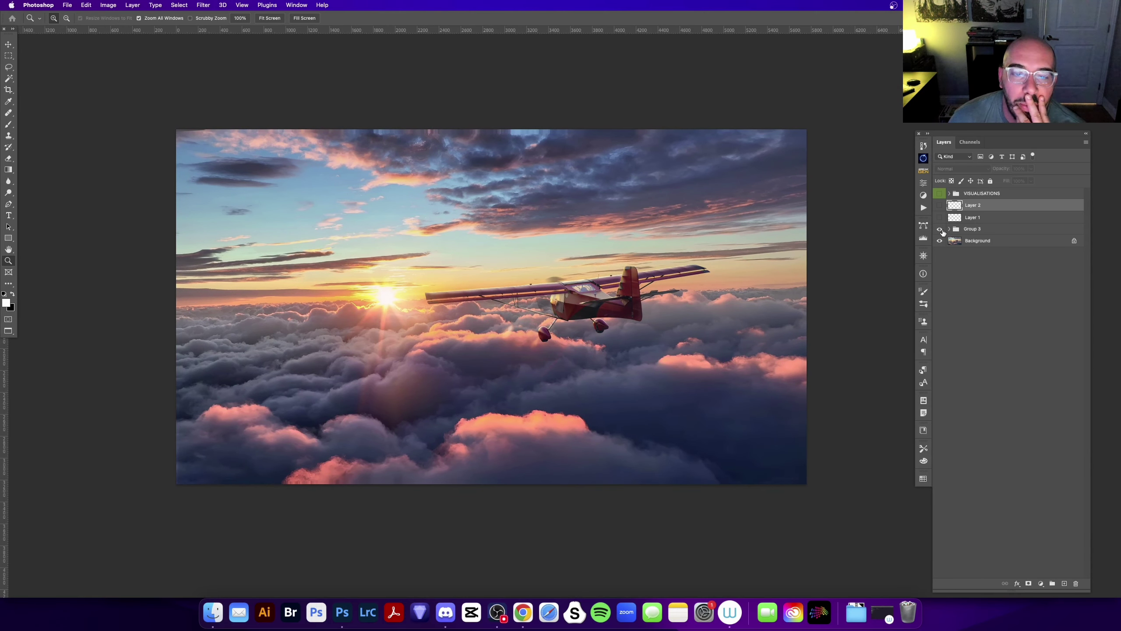
pyautogui.click(949, 229)
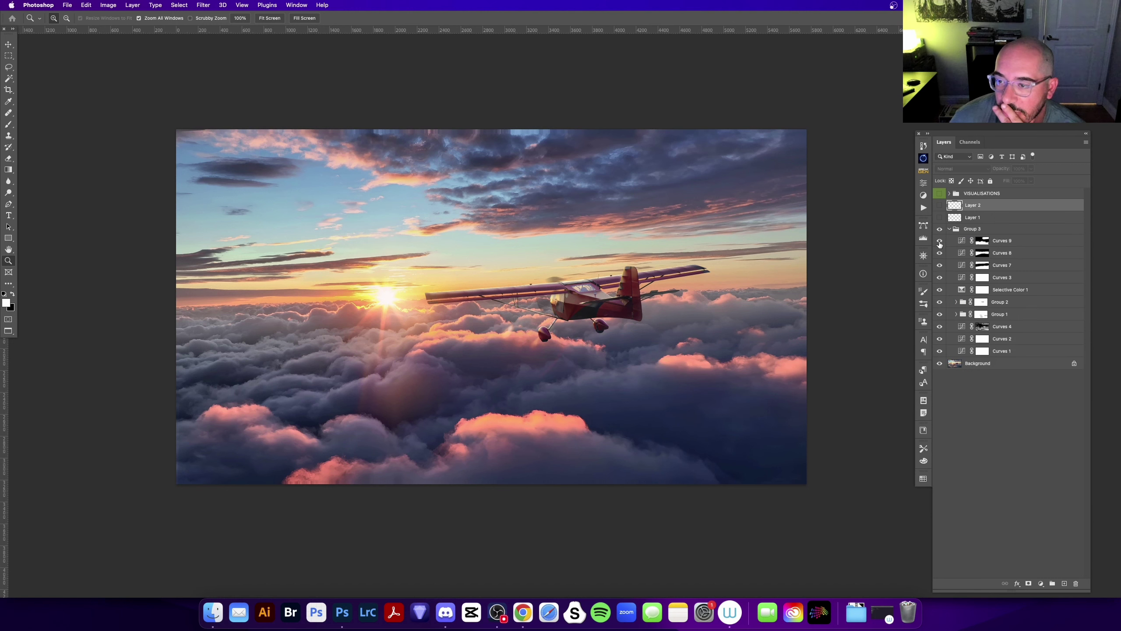
# - Hide every adjustment in Group 3, then re-enable Curves 1 and Curves 2, comparing each
pyautogui.moveTo(940, 243); pyautogui.dragTo(940, 352)
pyautogui.doubleClick(962, 351)
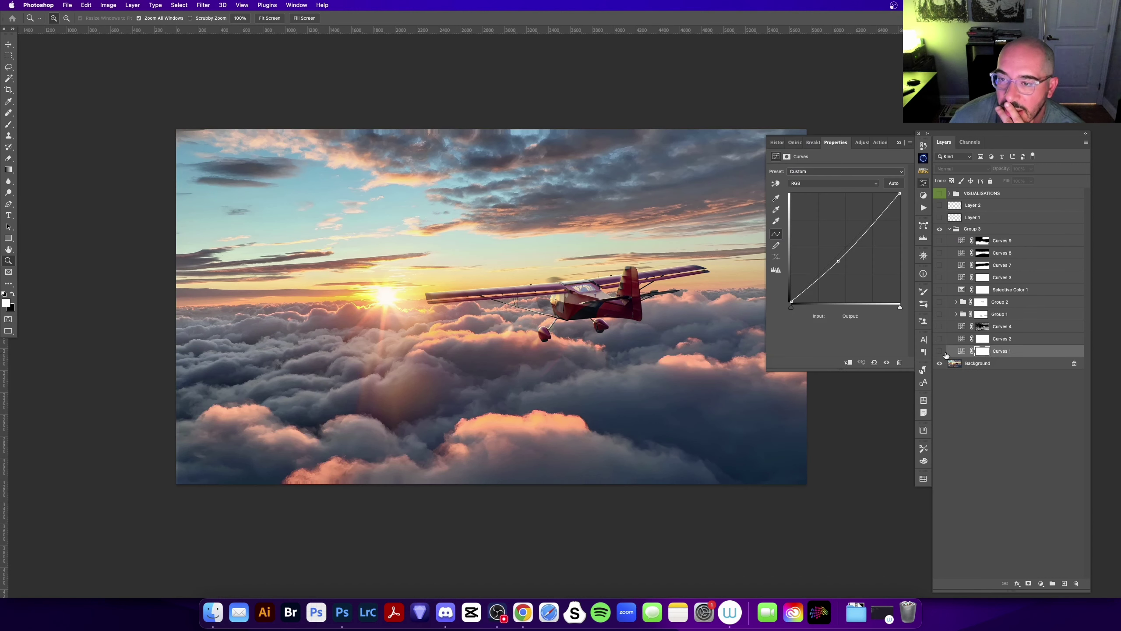
pyautogui.click(940, 351)
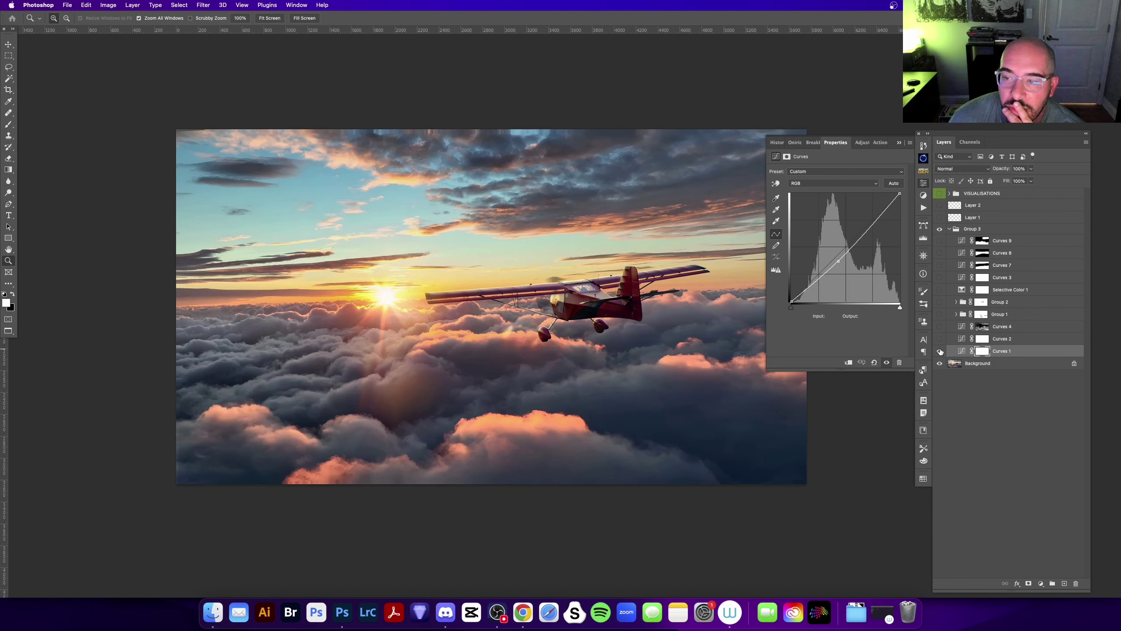
pyautogui.click(940, 352)
pyautogui.click(960, 339)
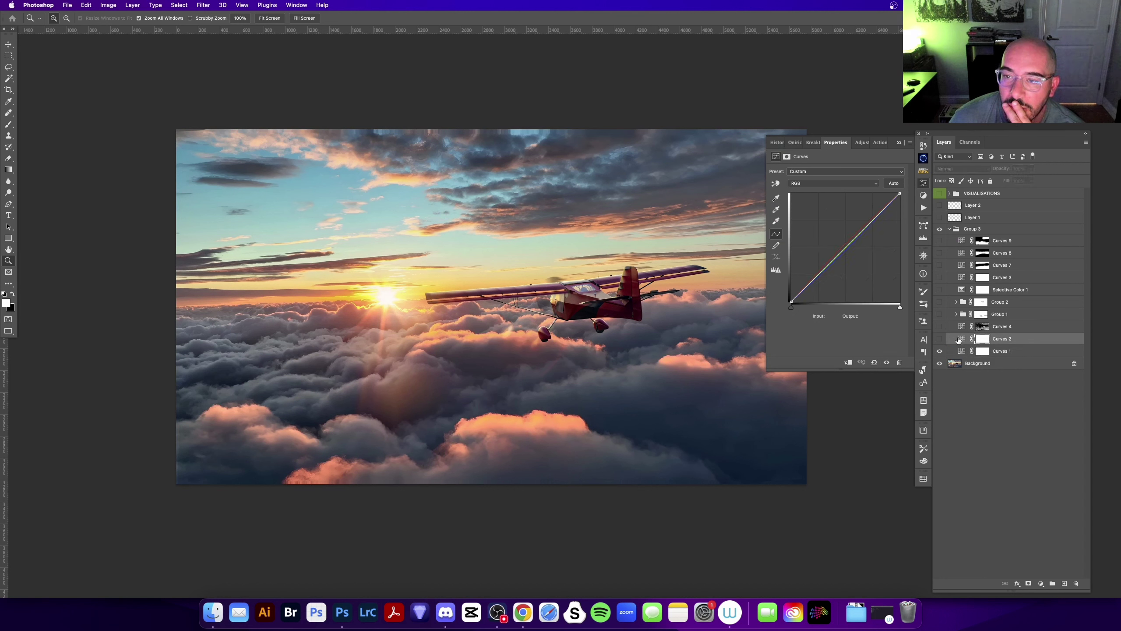
pyautogui.click(940, 339)
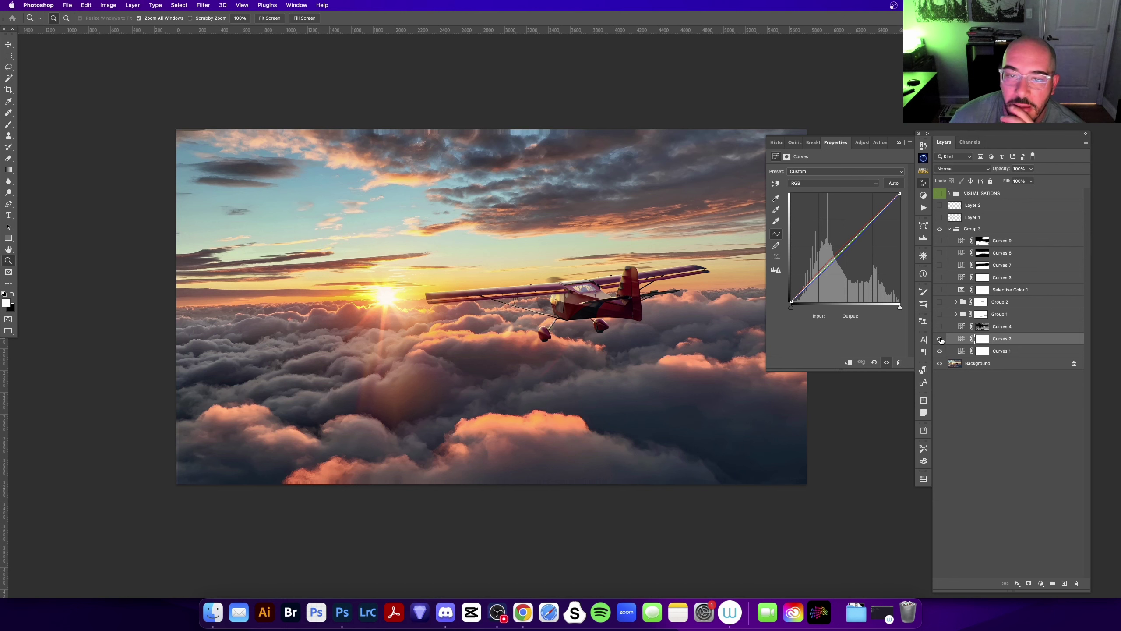
pyautogui.click(940, 339)
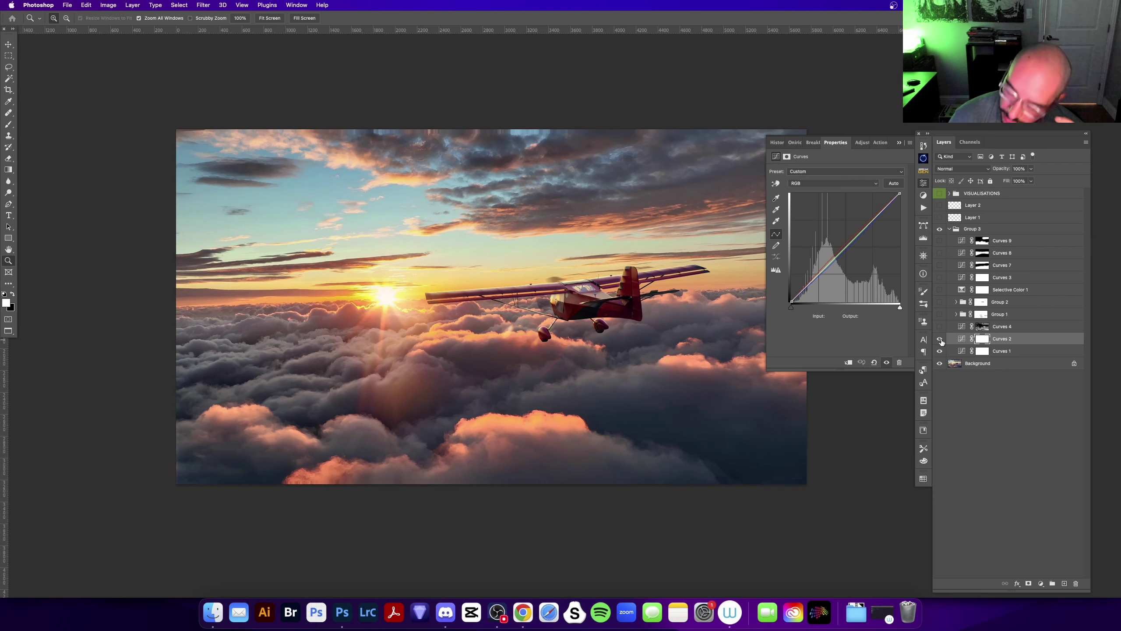
# - Inspect the Curves 4 mask on its own and bring up its curve settings
pyautogui.doubleClick(982, 327)
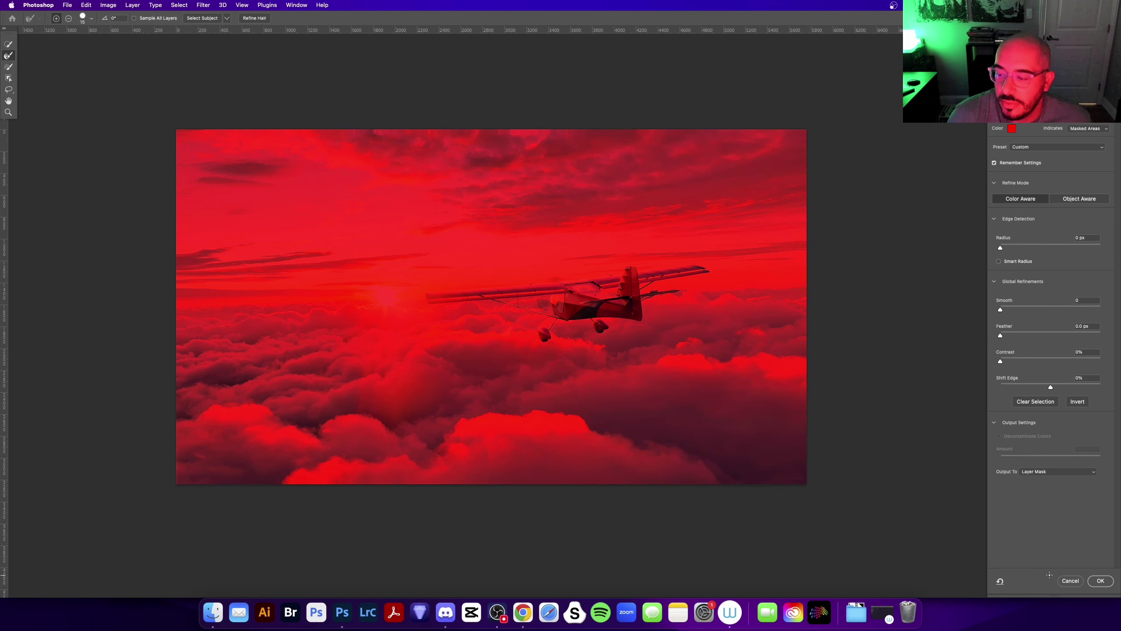
pyautogui.click(1070, 581)
pyautogui.keyDown('alt'); pyautogui.click(982, 326); pyautogui.keyUp('alt')
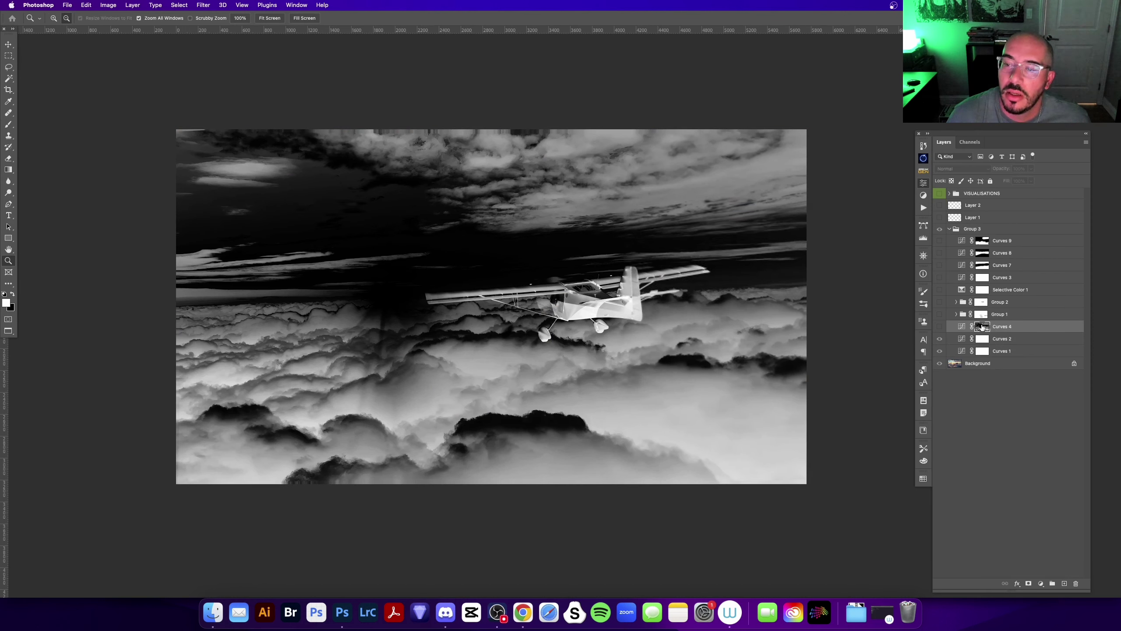
pyautogui.keyDown('alt'); pyautogui.click(982, 327); pyautogui.keyUp('alt')
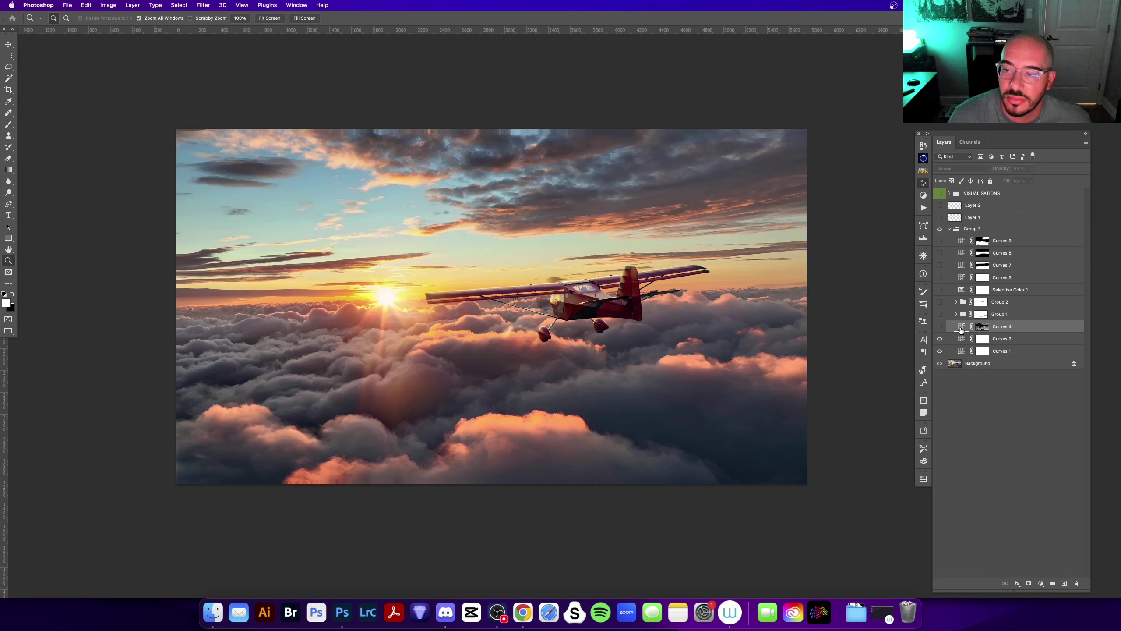
pyautogui.click(923, 183)
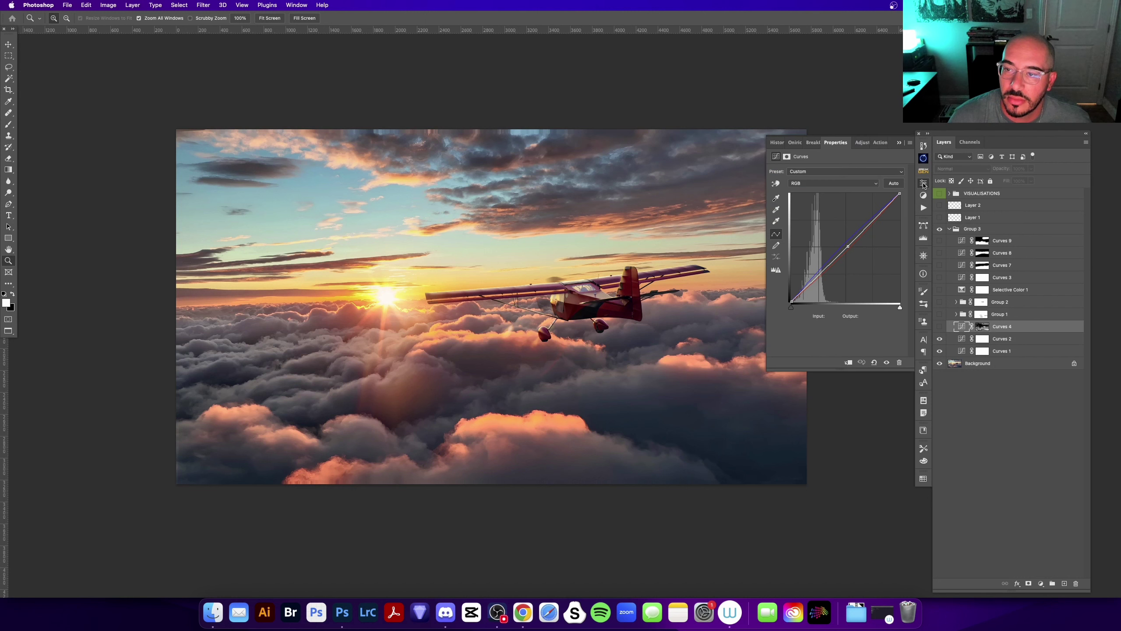
# - Turn Curves 4 on, comparing its effect on the plane's tail, with the whole photo framed again
pyautogui.click(940, 327)
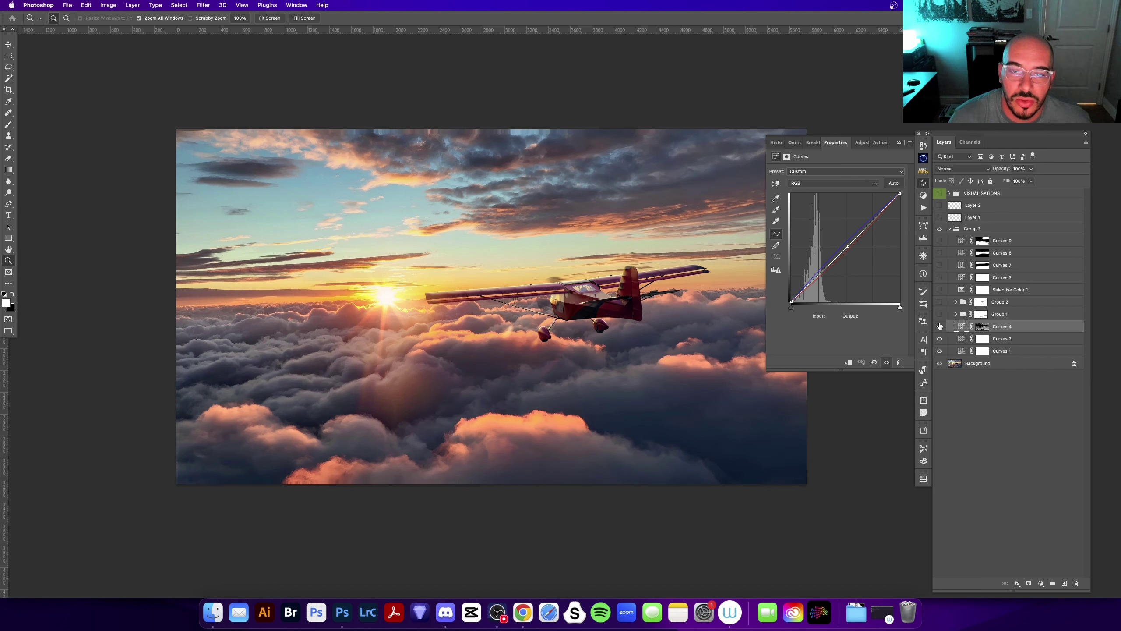
pyautogui.click(941, 327)
pyautogui.click(940, 326)
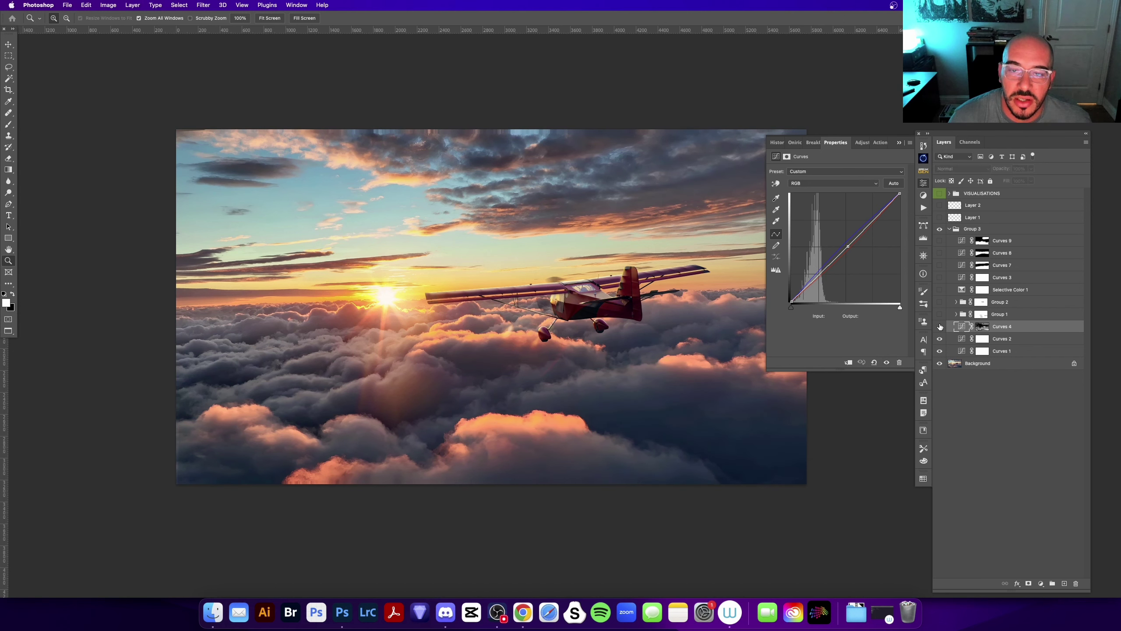
pyautogui.click(940, 327)
pyautogui.click(631, 306)
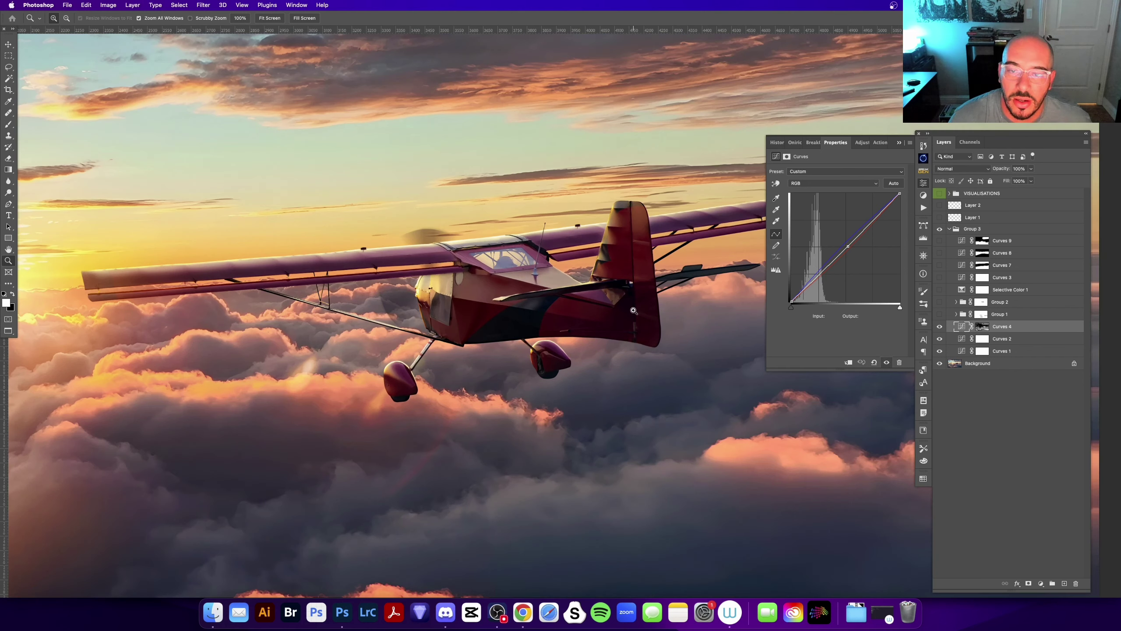
pyautogui.click(940, 326)
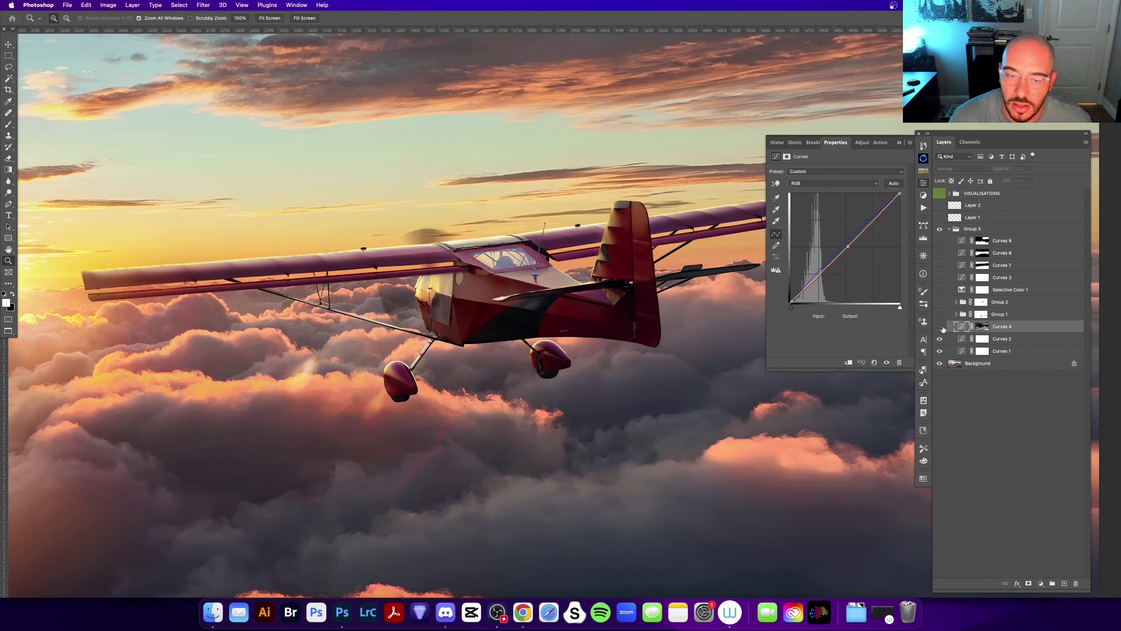
pyautogui.click(940, 327)
pyautogui.press('super+minus')
pyautogui.press('super+minus')
pyautogui.press('super+minus')
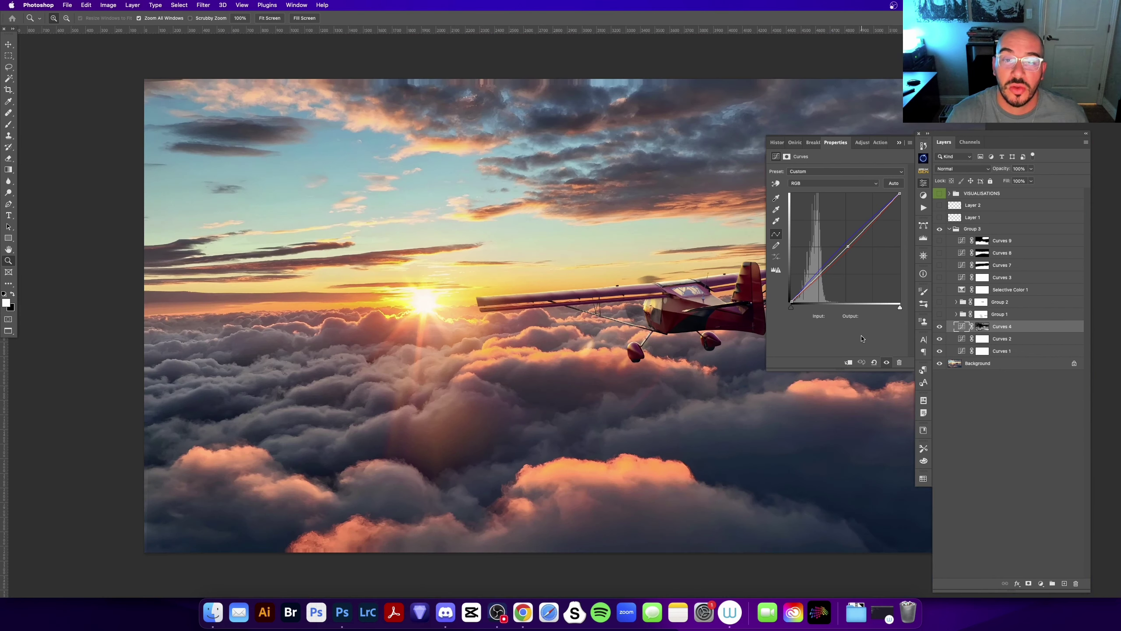
pyautogui.moveTo(602, 330); pyautogui.dragTo(540, 320)
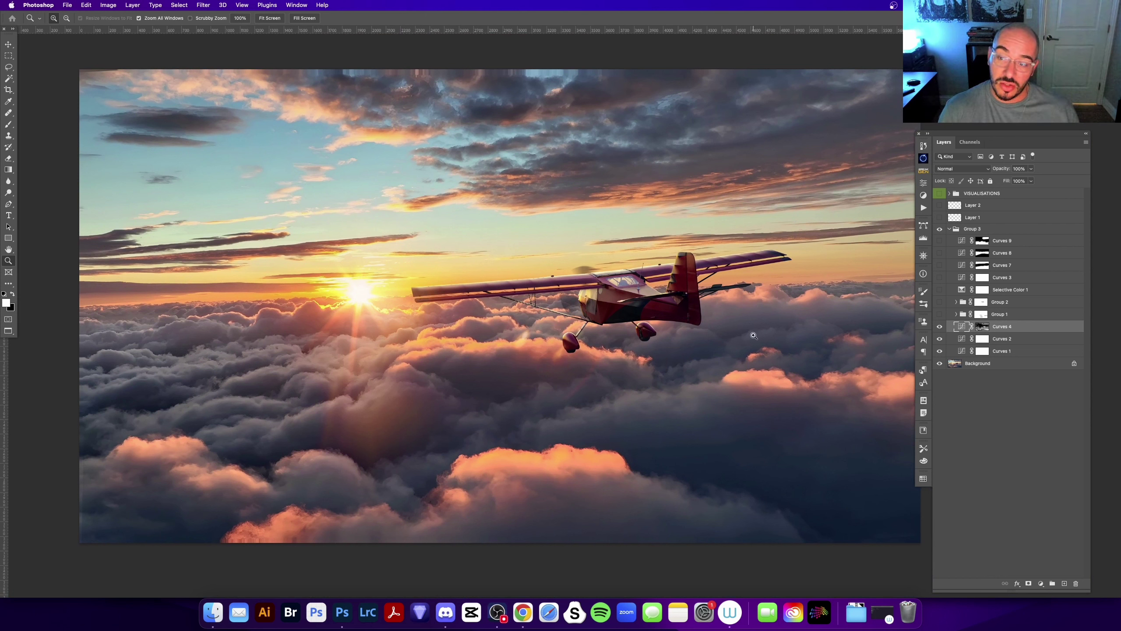
# - Inspect Curves 5's curve and mask in Group 1 and compare the image without Group 1
pyautogui.click(956, 314)
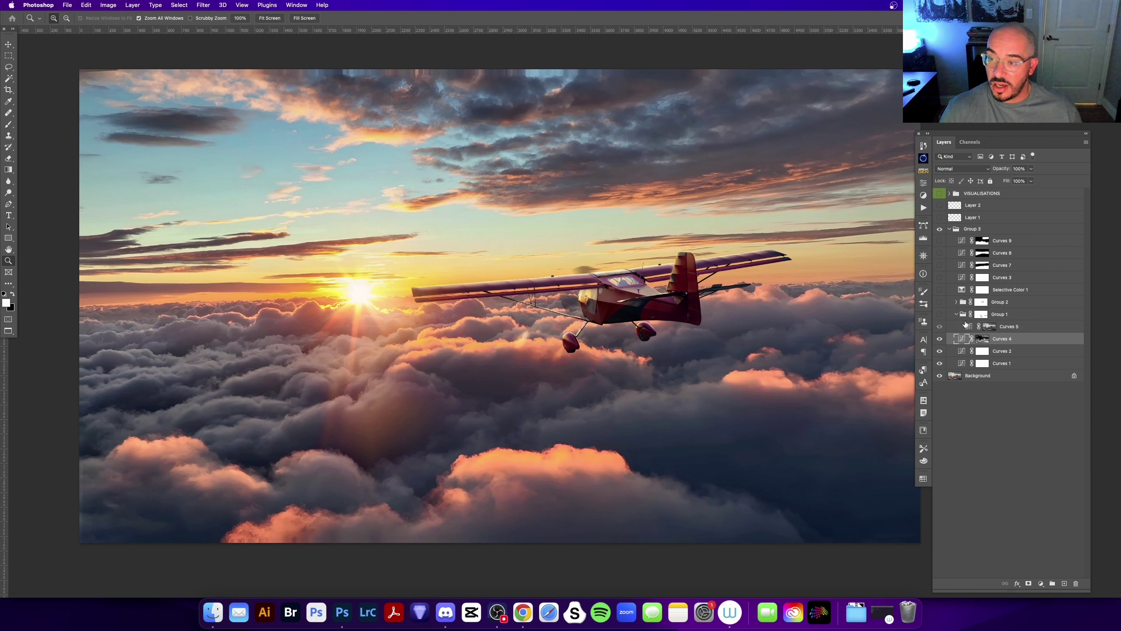
pyautogui.keyDown('alt'); pyautogui.click(990, 327); pyautogui.keyUp('alt')
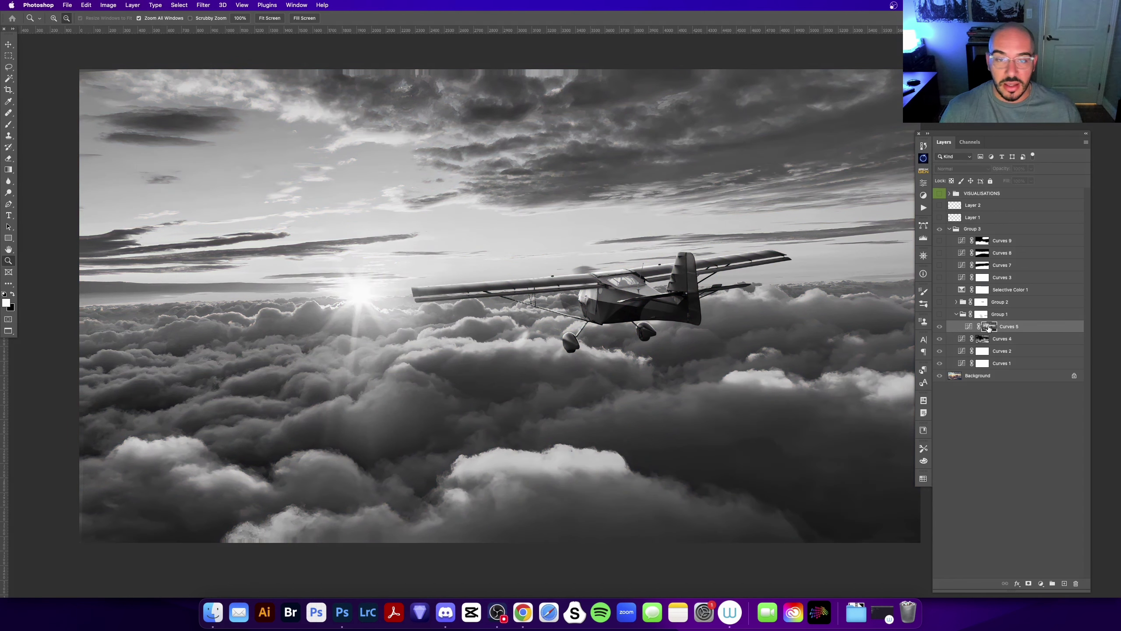
pyautogui.doubleClick(968, 326)
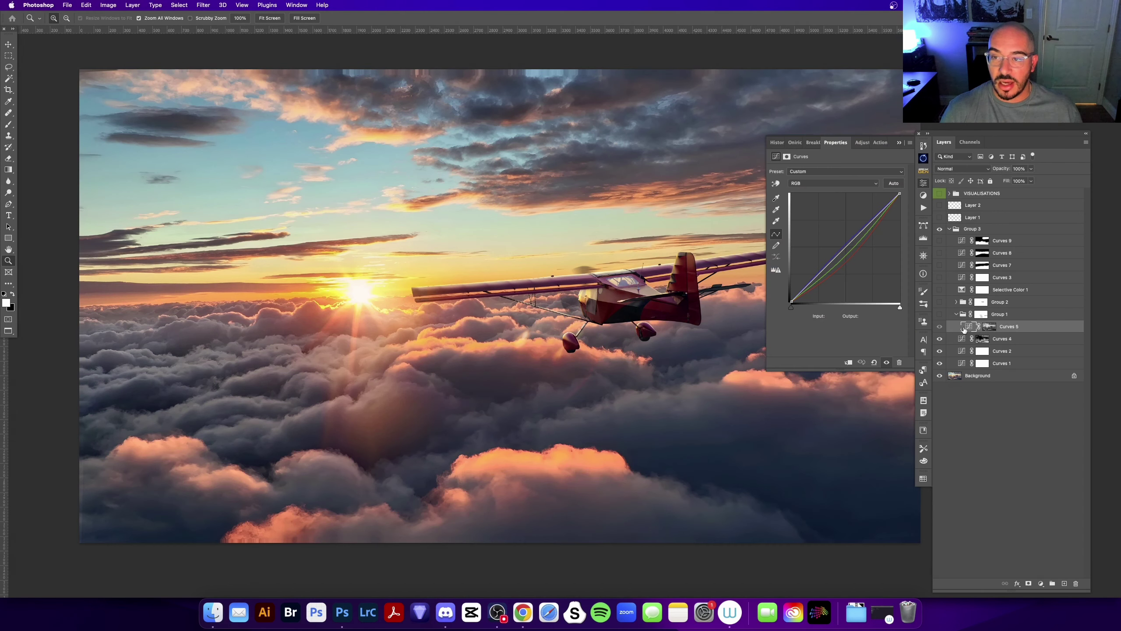
pyautogui.click(899, 143)
pyautogui.click(956, 314)
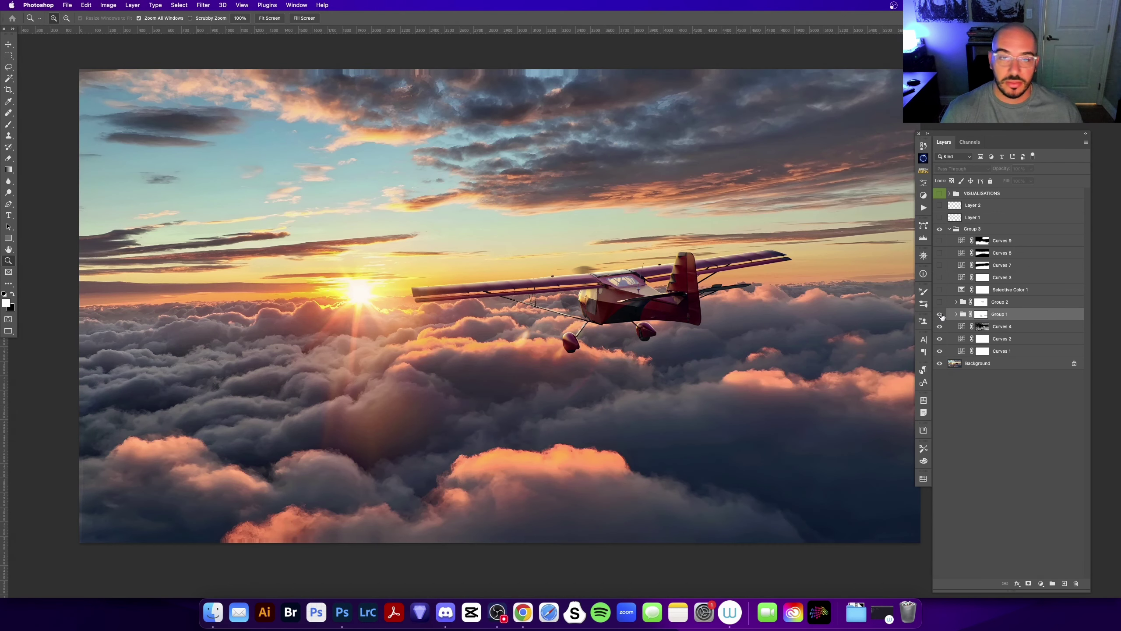
pyautogui.click(940, 315)
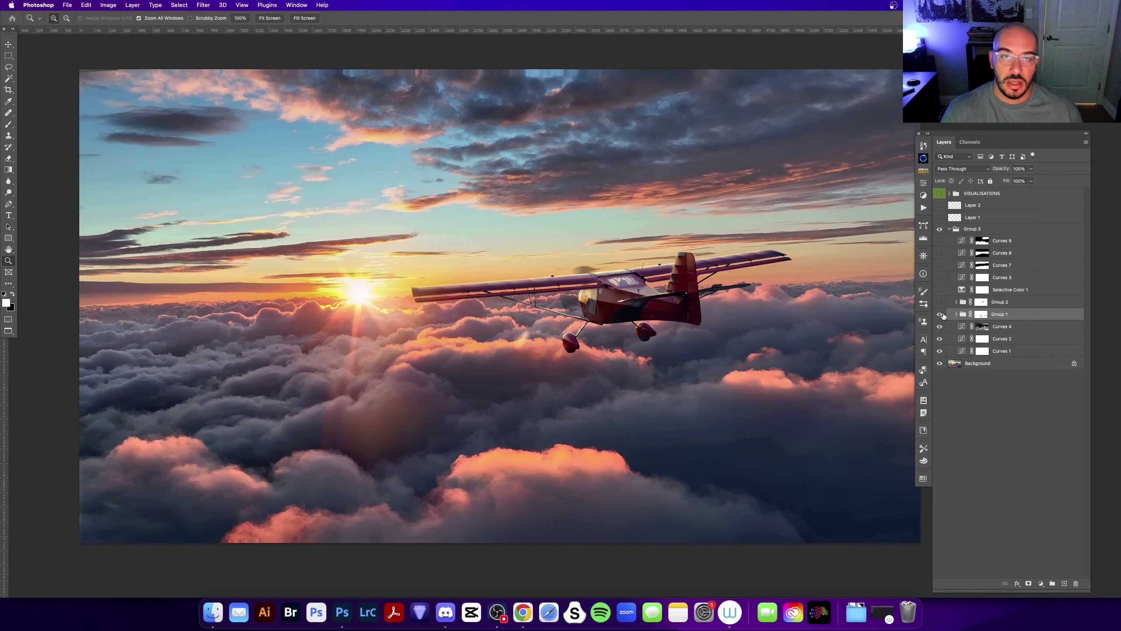
# - Recheck Curves 5's settings, then collapse Group 1 and toggle it for comparison
pyautogui.click(956, 315)
pyautogui.doubleClick(968, 326)
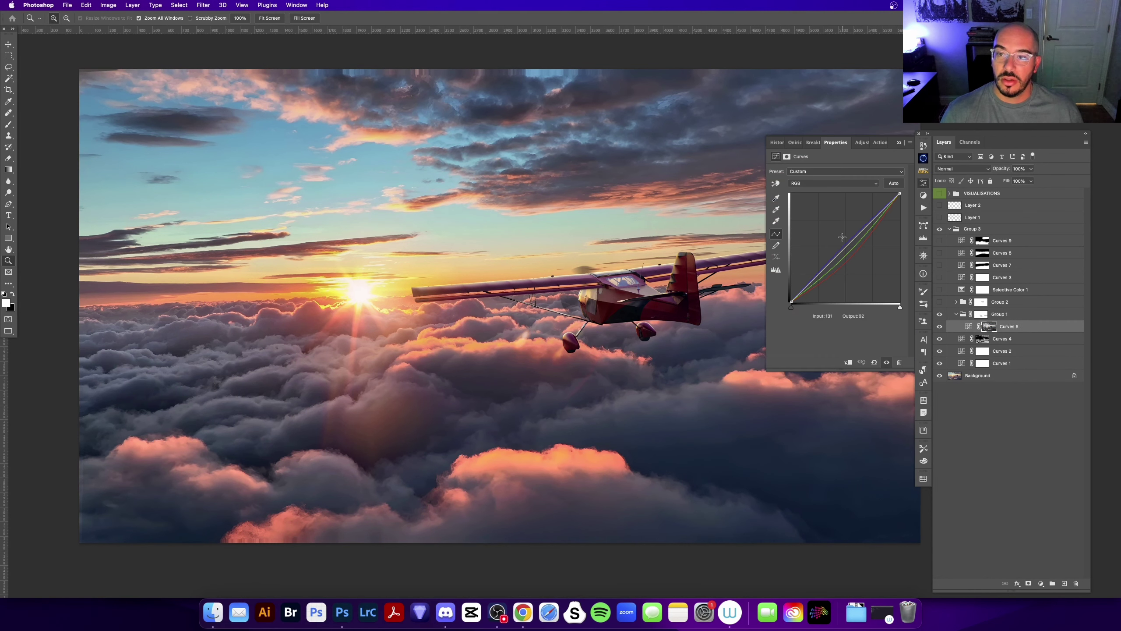
pyautogui.click(898, 143)
pyautogui.click(956, 314)
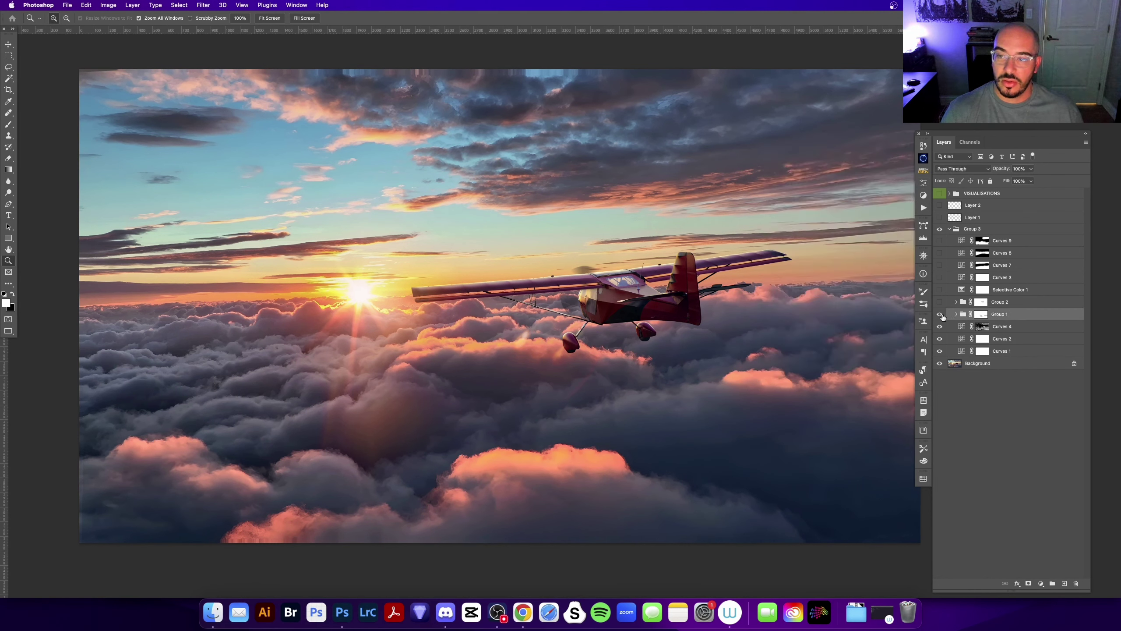
pyautogui.click(940, 314)
pyautogui.click(940, 314)
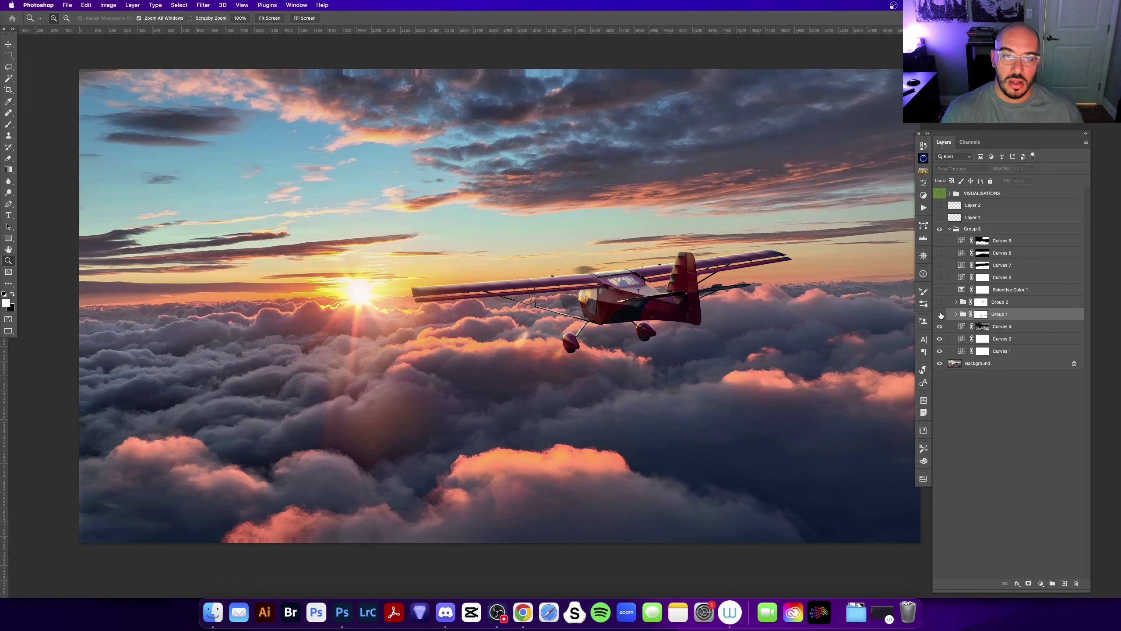
pyautogui.click(956, 314)
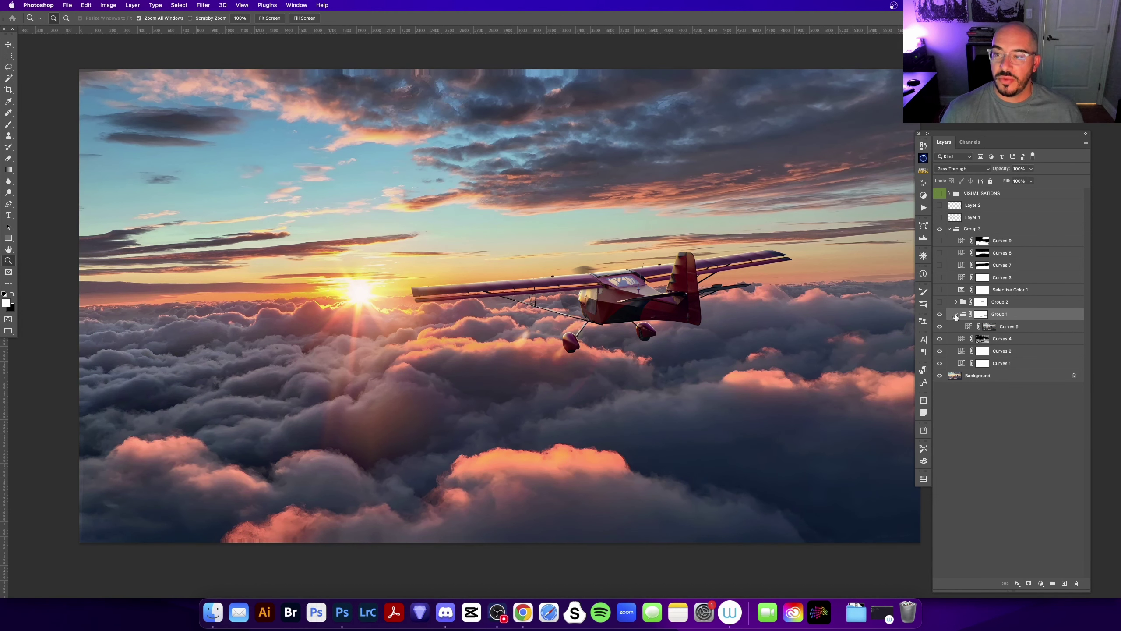
# - Hide Group 3 to compare the grade, scrolling around the layer view
pyautogui.click(939, 228)
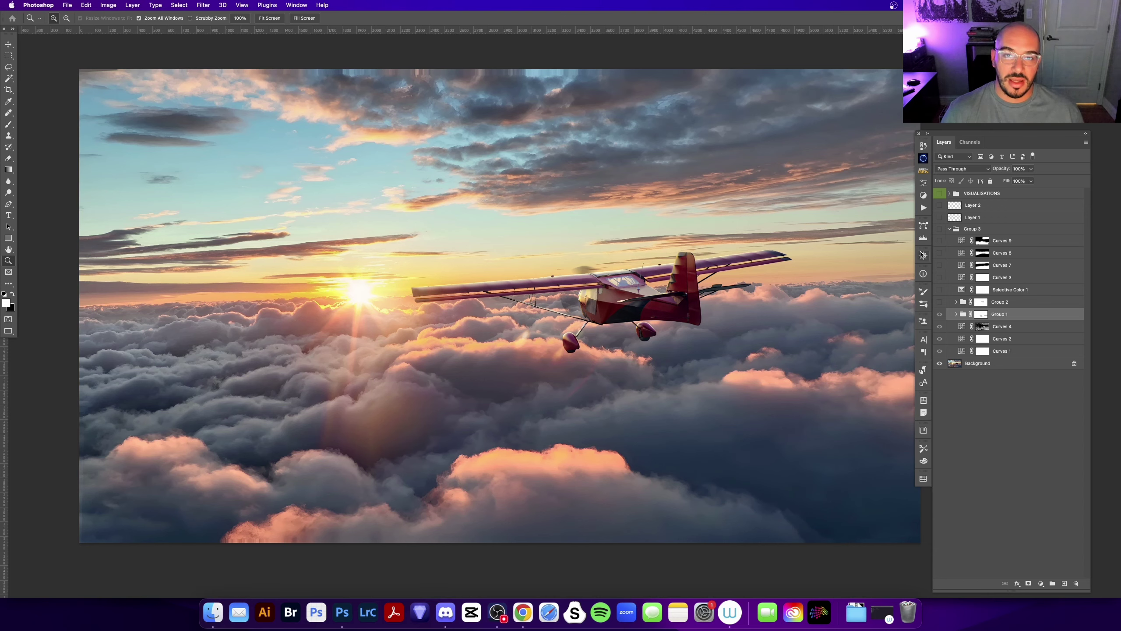
pyautogui.hscroll(2, 640, 338)
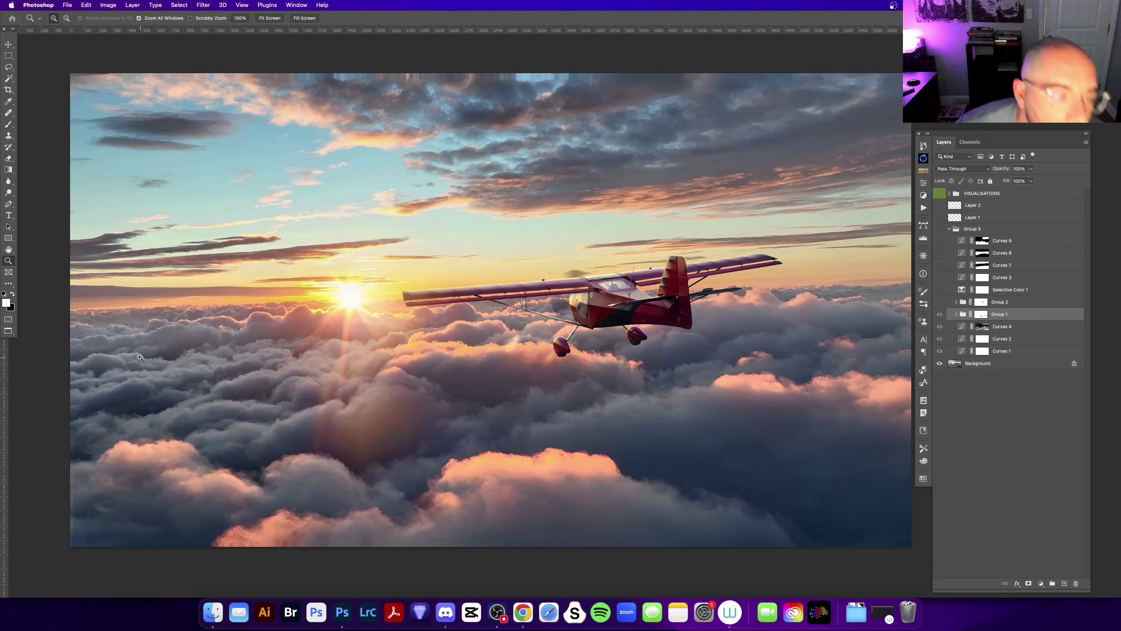
pyautogui.scroll(3, 155, 343)
pyautogui.hscroll(-3, 154, 343)
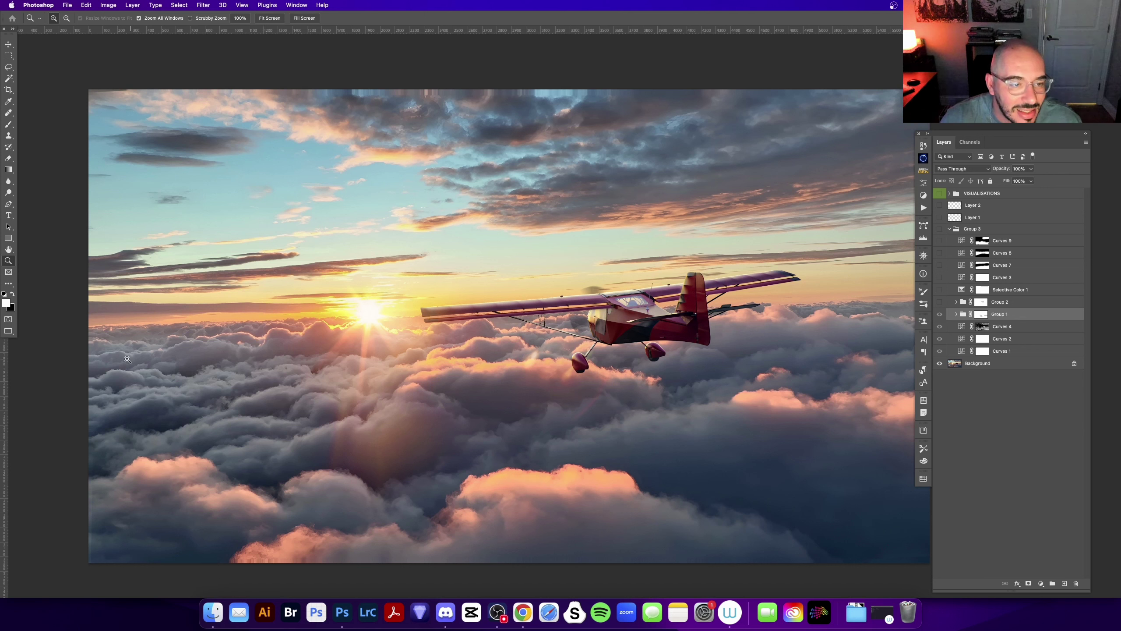
# - Add an empty Layer 3 above Layer 2, with a white test brush stroke painted and undone
pyautogui.click(994, 205)
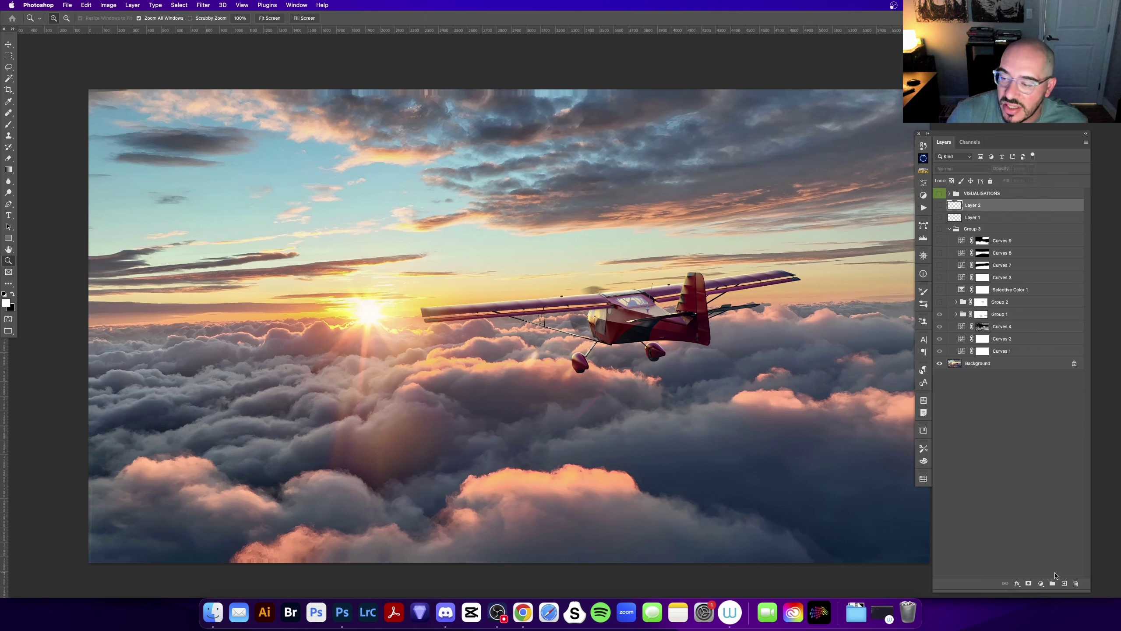
pyautogui.click(1064, 583)
pyautogui.press('b')
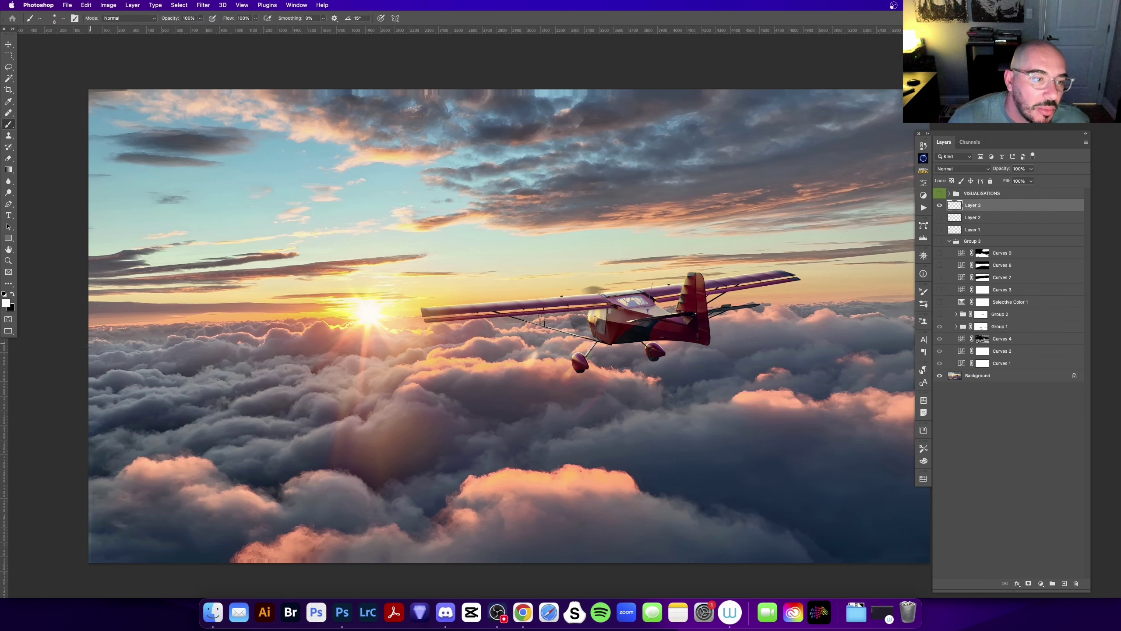
pyautogui.moveTo(88, 347)
pyautogui.mouseDown()
pyautogui.moveTo(314, 404)
pyautogui.moveTo(142, 563)
pyautogui.mouseUp()
pyautogui.hotkey('ctrl', 'z')
pyautogui.moveTo(625, 403); pyautogui.dragTo(594, 407)
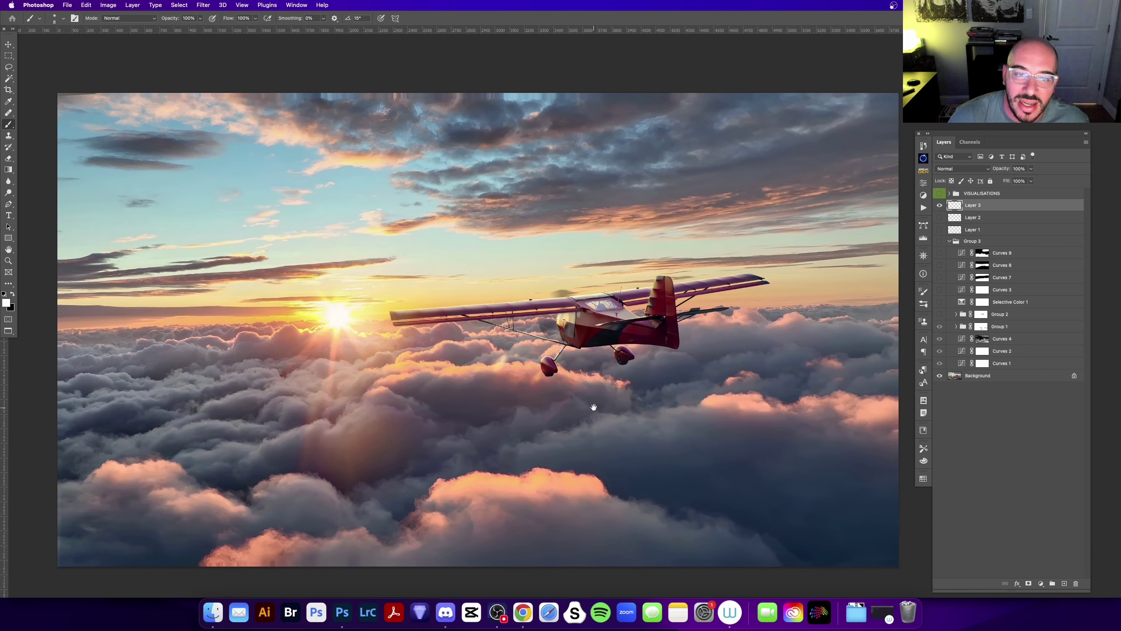
pyautogui.press('z')
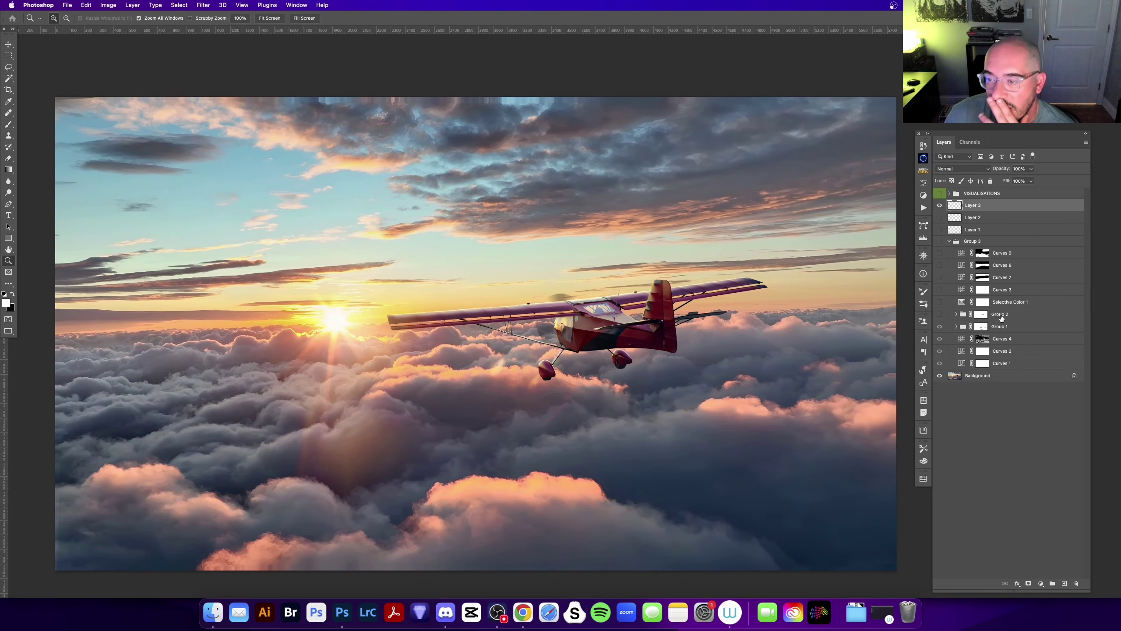
# - Show Group 2 for pinker clouds, comparing it and Group 3 on and off
pyautogui.click(1000, 315)
pyautogui.click(940, 314)
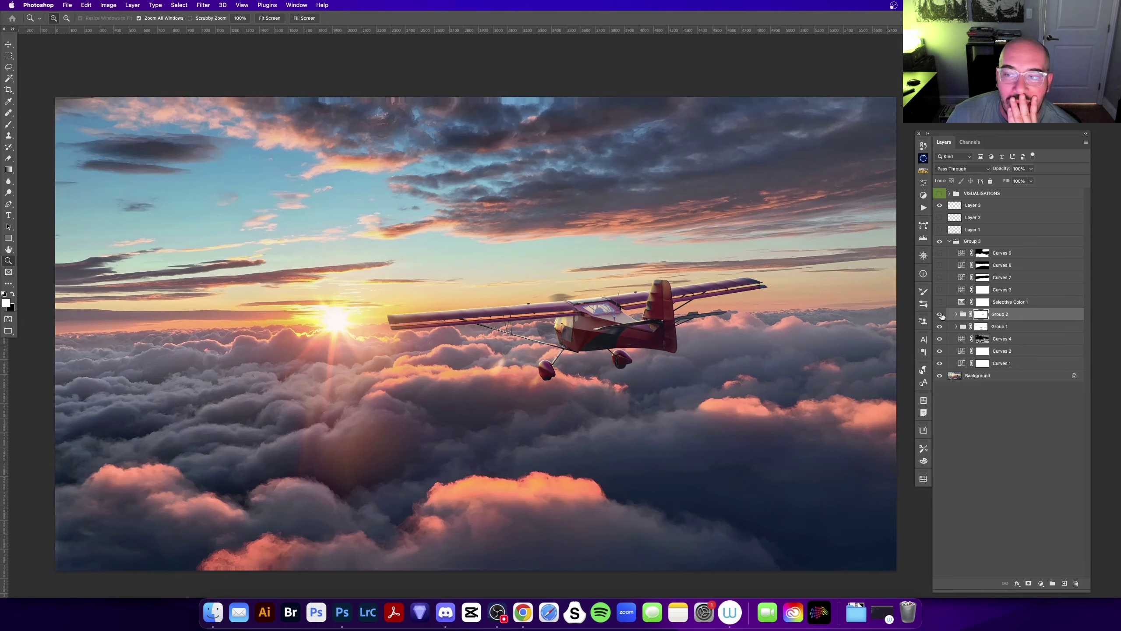
pyautogui.click(940, 315)
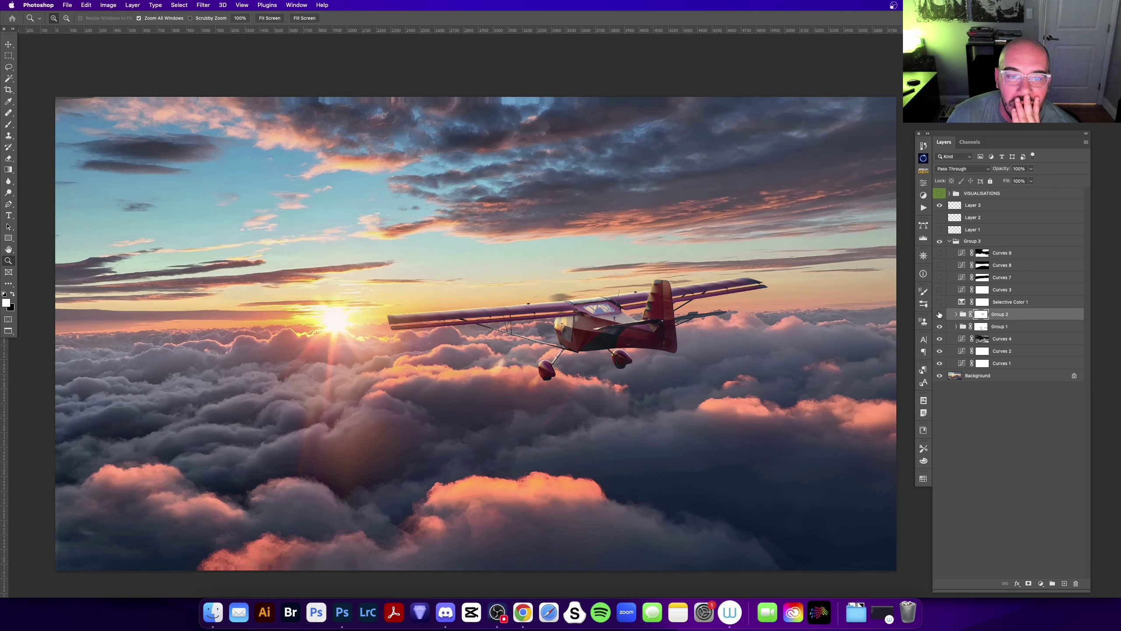
pyautogui.click(940, 315)
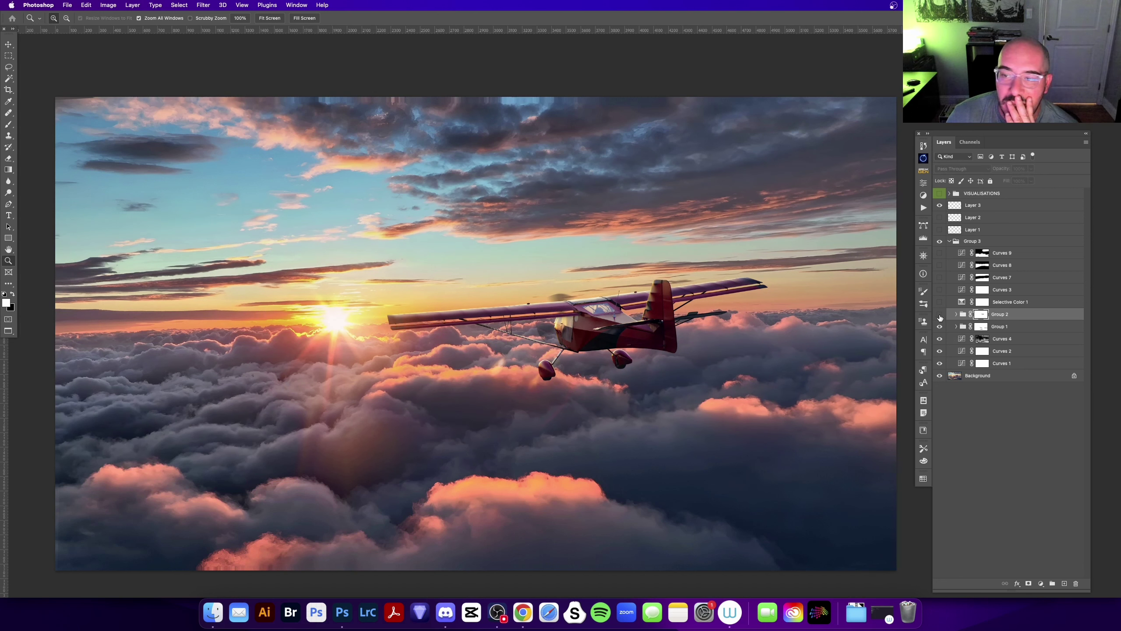
pyautogui.click(940, 314)
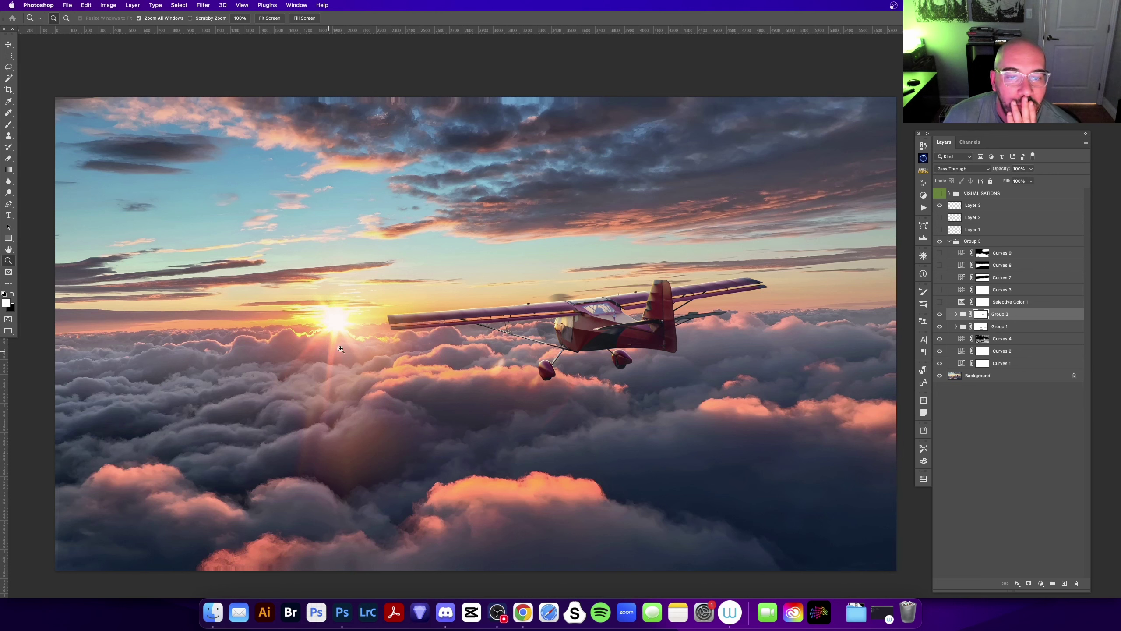
pyautogui.click(939, 242)
pyautogui.click(940, 241)
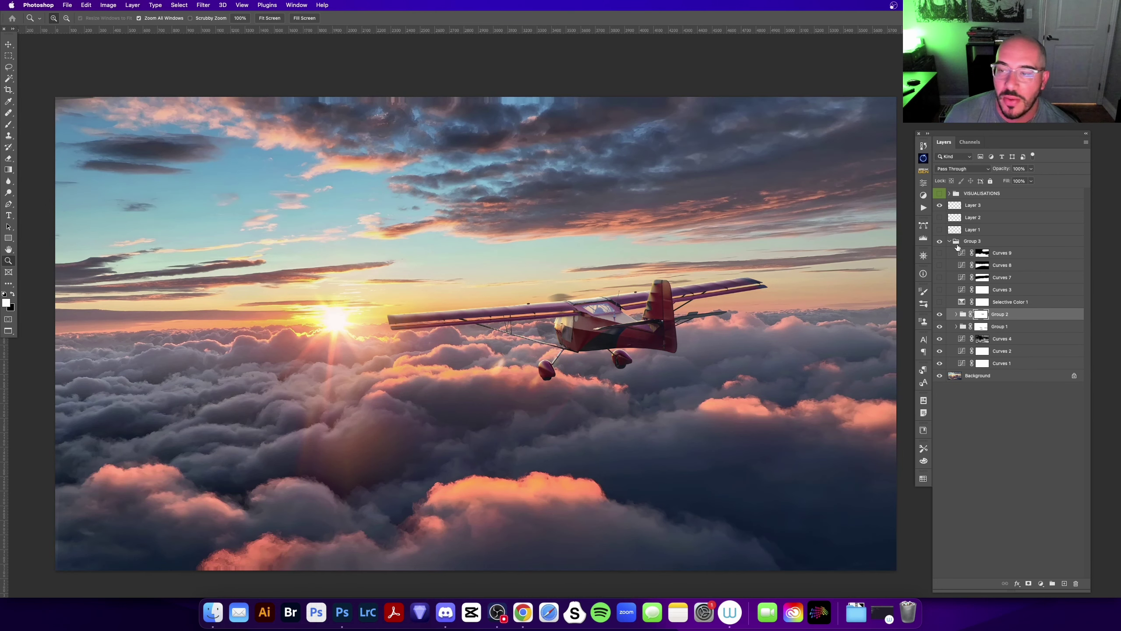
# - Add Layer 4 above the VISUALISATIONS group, with test white scribbles on the clouds undone
pyautogui.click(972, 243)
pyautogui.click(976, 194)
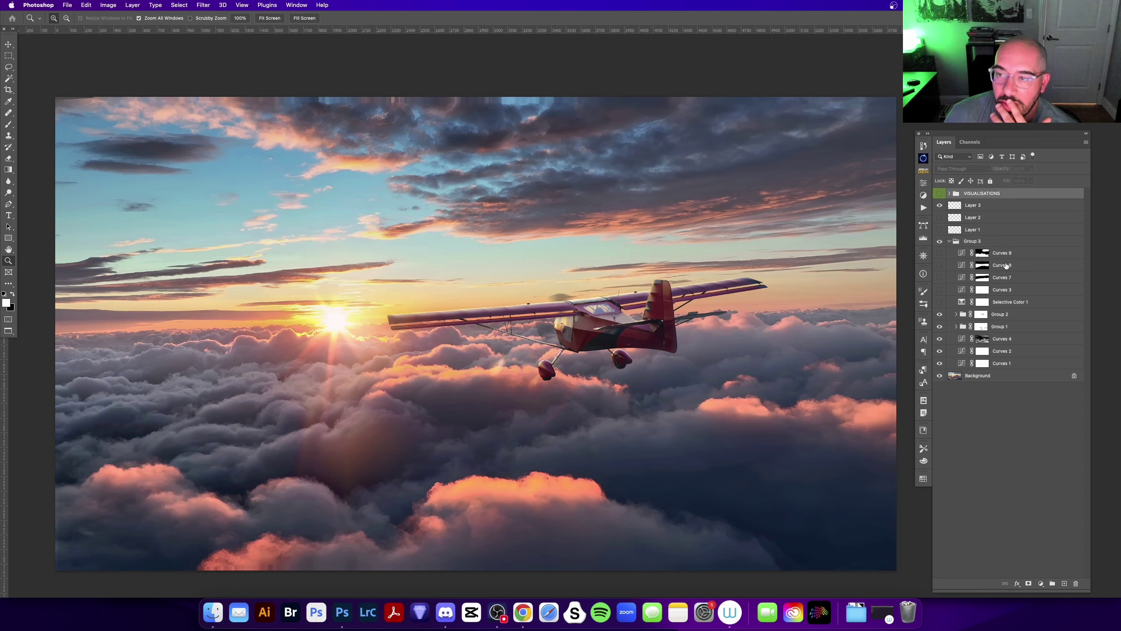
pyautogui.click(1064, 582)
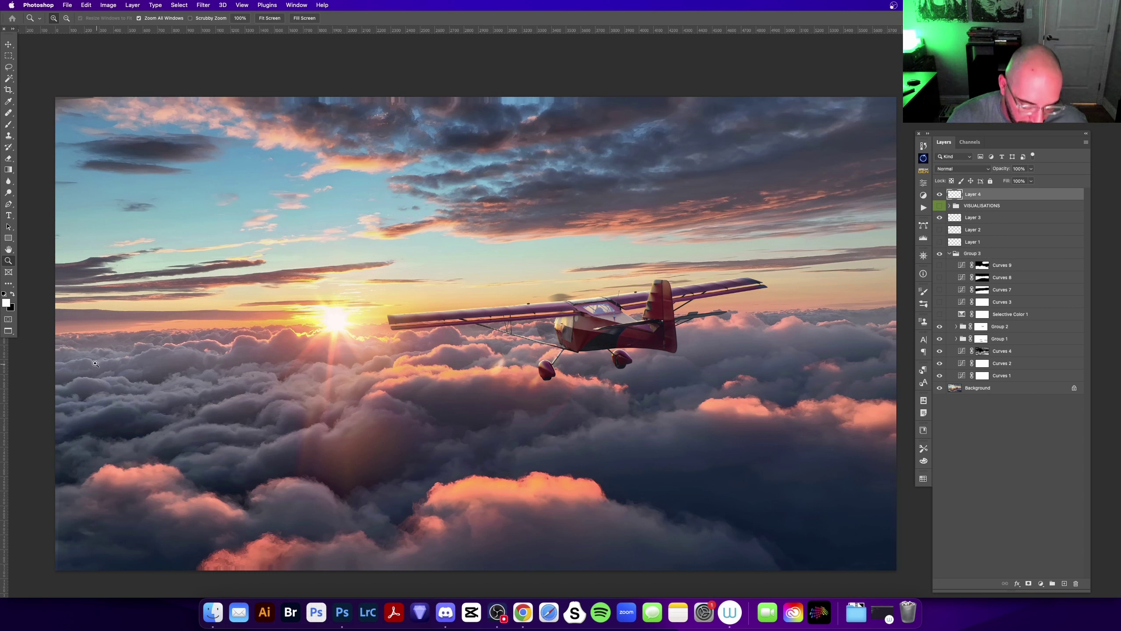
pyautogui.press('b')
pyautogui.moveTo(57, 336); pyautogui.dragTo(139, 375)
pyautogui.hotkey('ctrl', 'z')
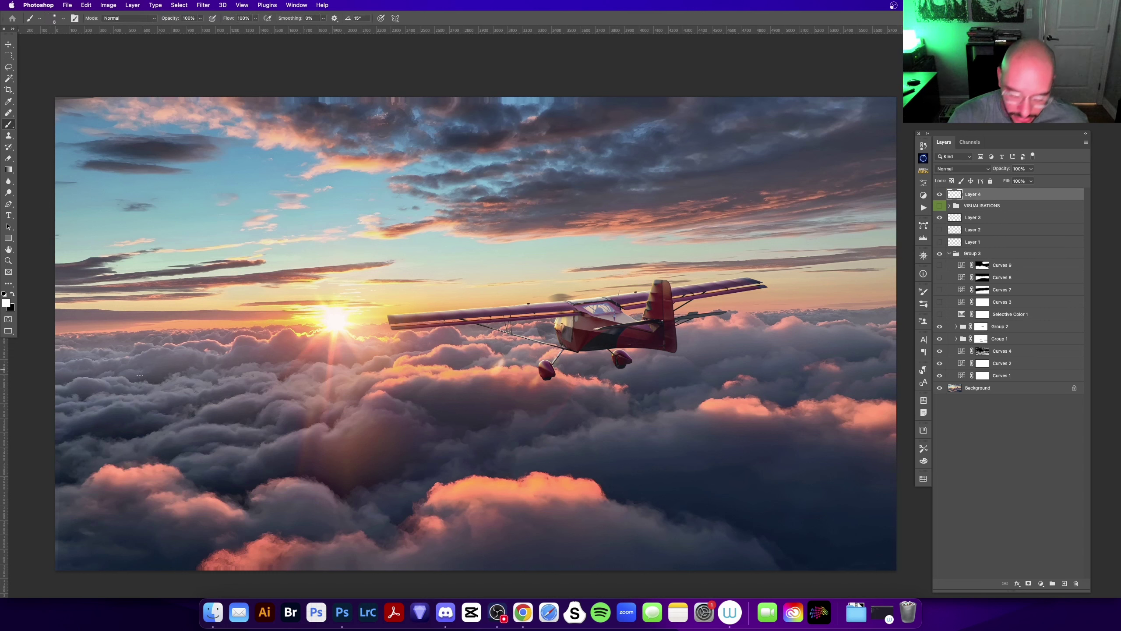
# - Paint and undo longer white strokes with a larger brush, toggling Group 2 in between
pyautogui.press(']')
pyautogui.press(']')
pyautogui.press(']')
pyautogui.press(']')
pyautogui.moveTo(58, 325)
pyautogui.mouseDown()
pyautogui.moveTo(583, 369)
pyautogui.moveTo(63, 394)
pyautogui.mouseUp()
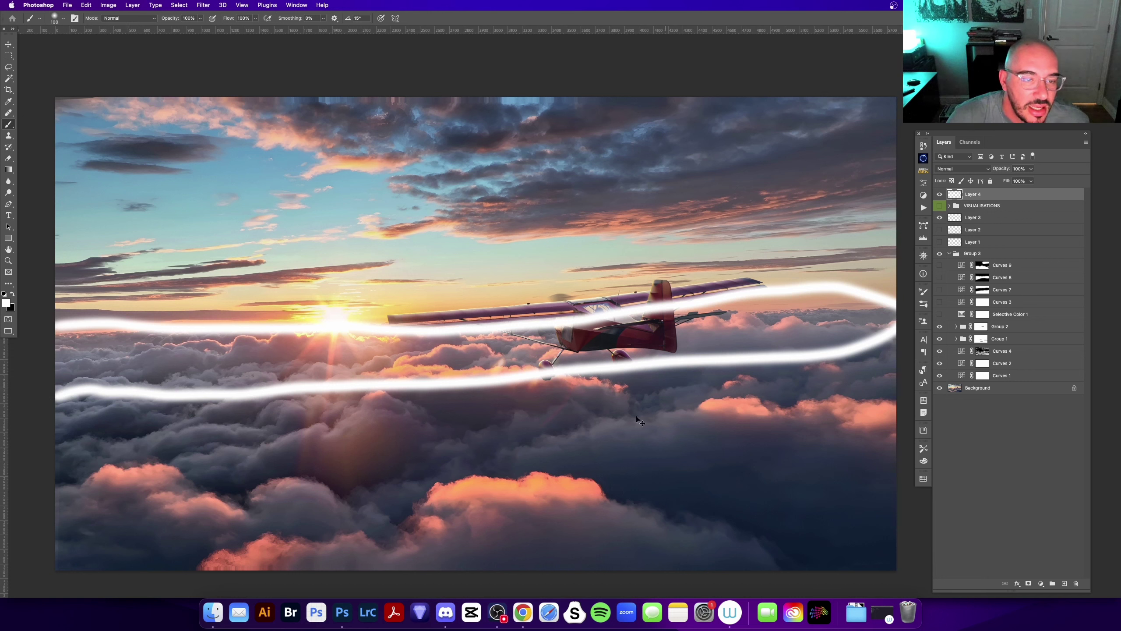
pyautogui.press('super+z')
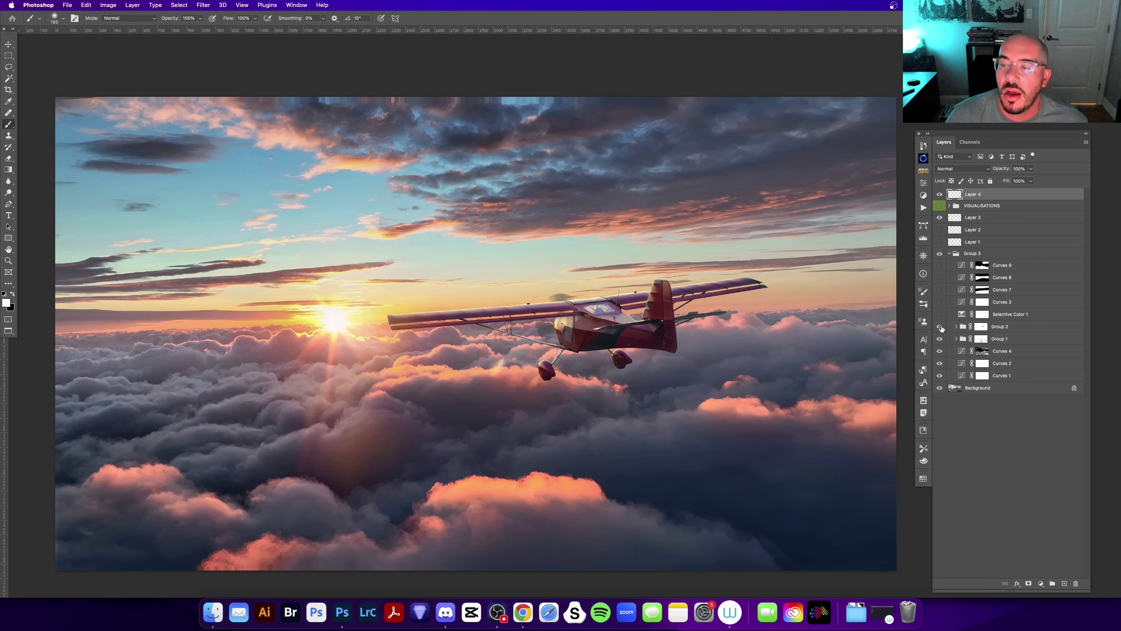
pyautogui.click(940, 326)
pyautogui.click(939, 326)
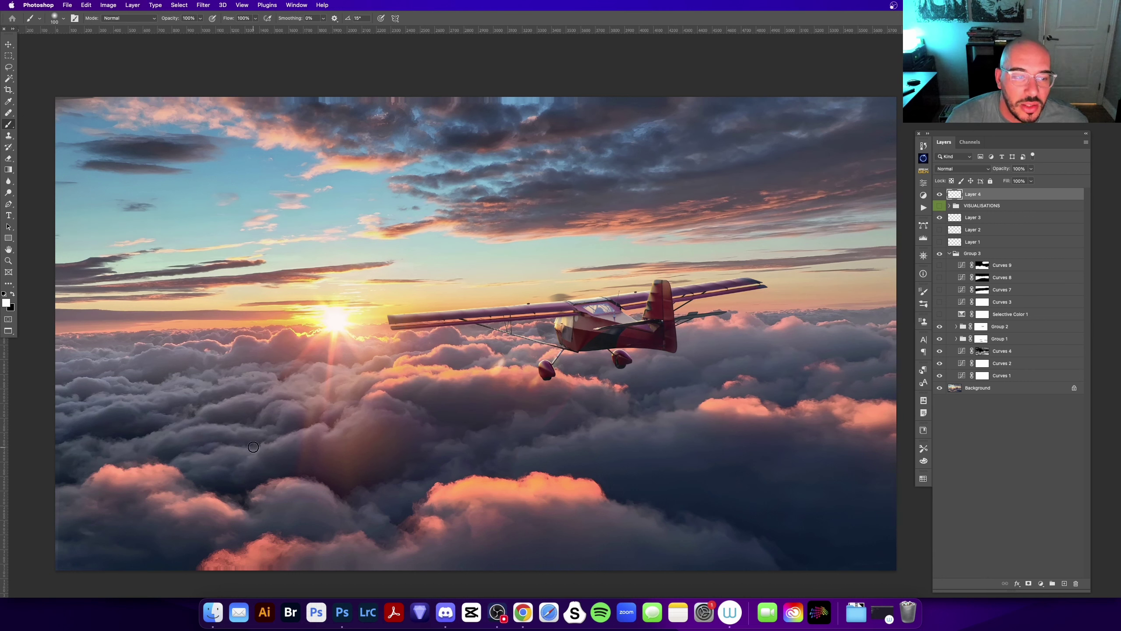
pyautogui.moveTo(78, 433); pyautogui.dragTo(881, 459)
pyautogui.press('super+z')
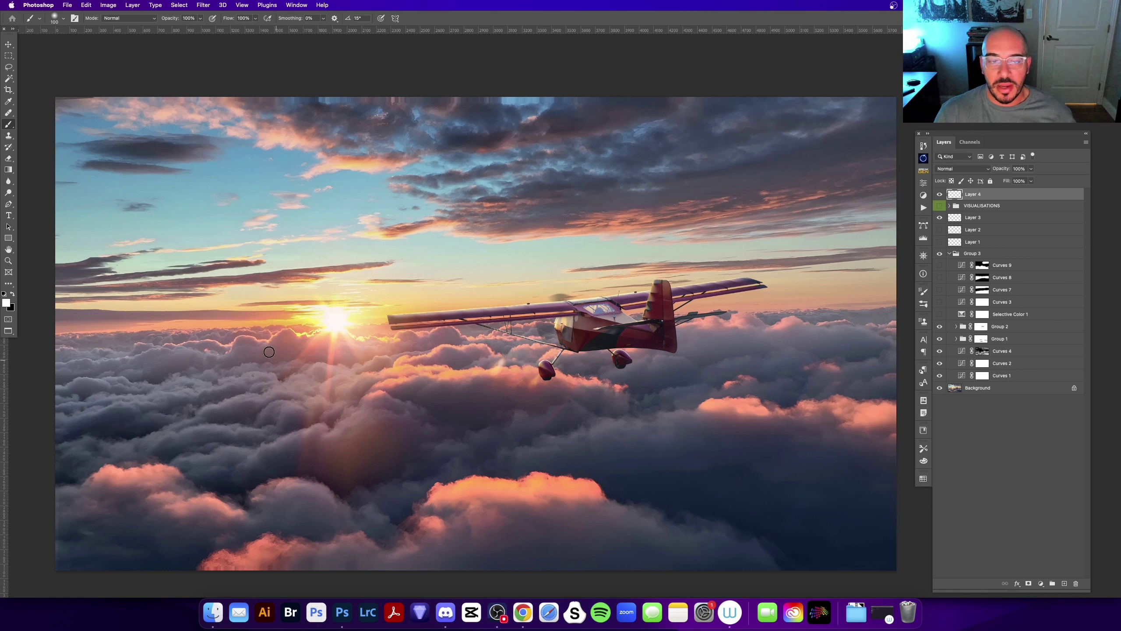
# - Lower Group 2's opacity to 60% and compare the image with and without it
pyautogui.click(939, 327)
pyautogui.click(1000, 330)
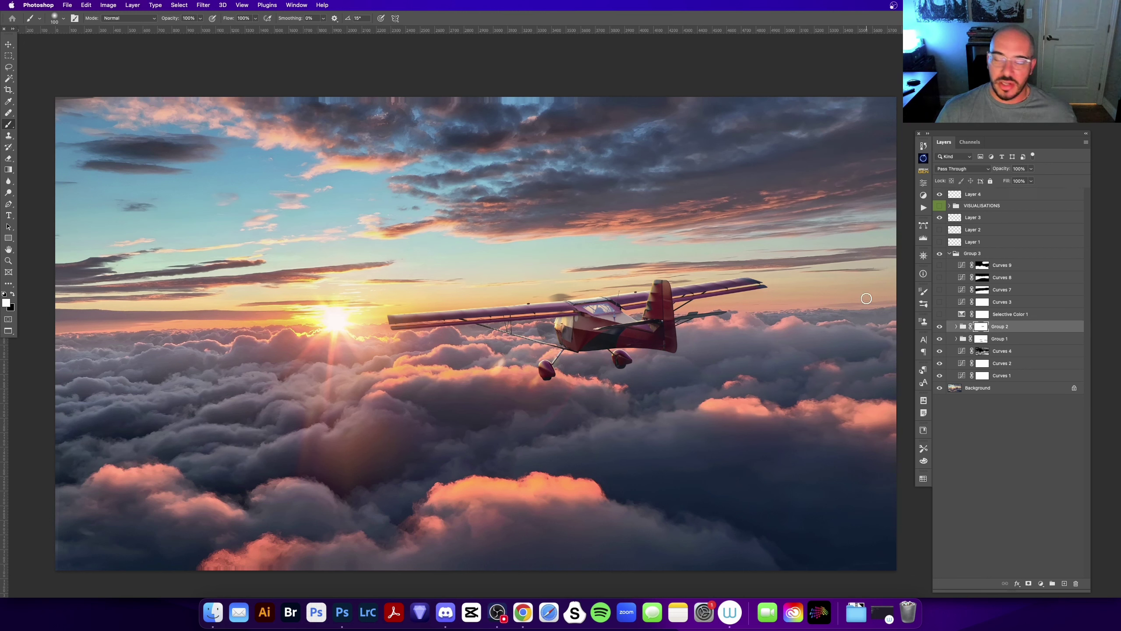
pyautogui.press('v')
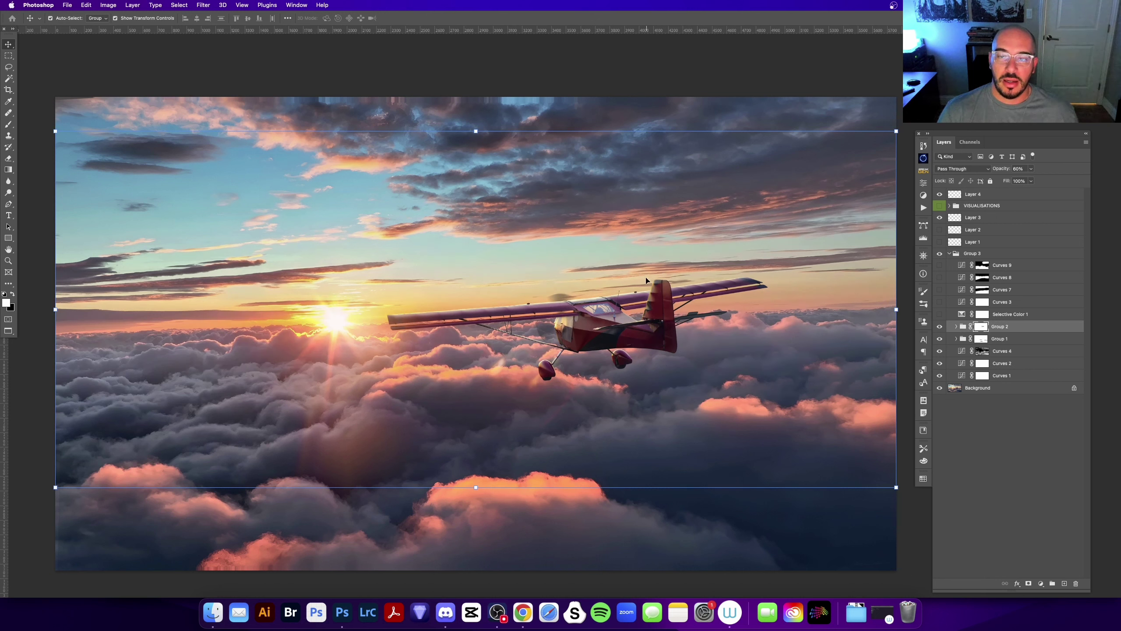
pyautogui.press('6')
pyautogui.press('z')
pyautogui.click(940, 327)
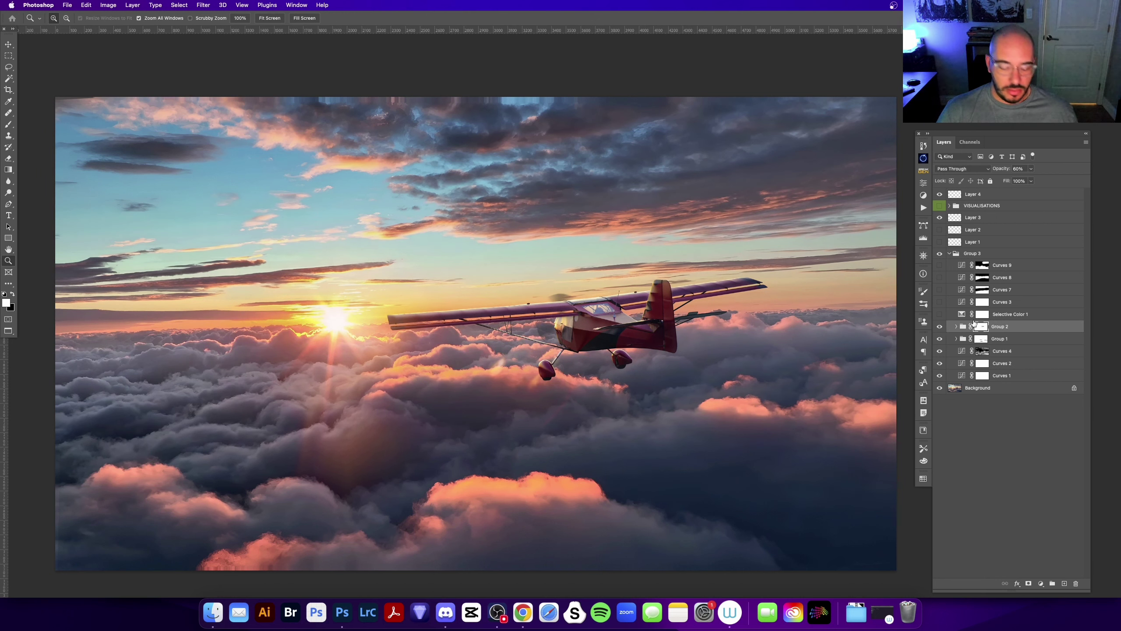
pyautogui.press('v')
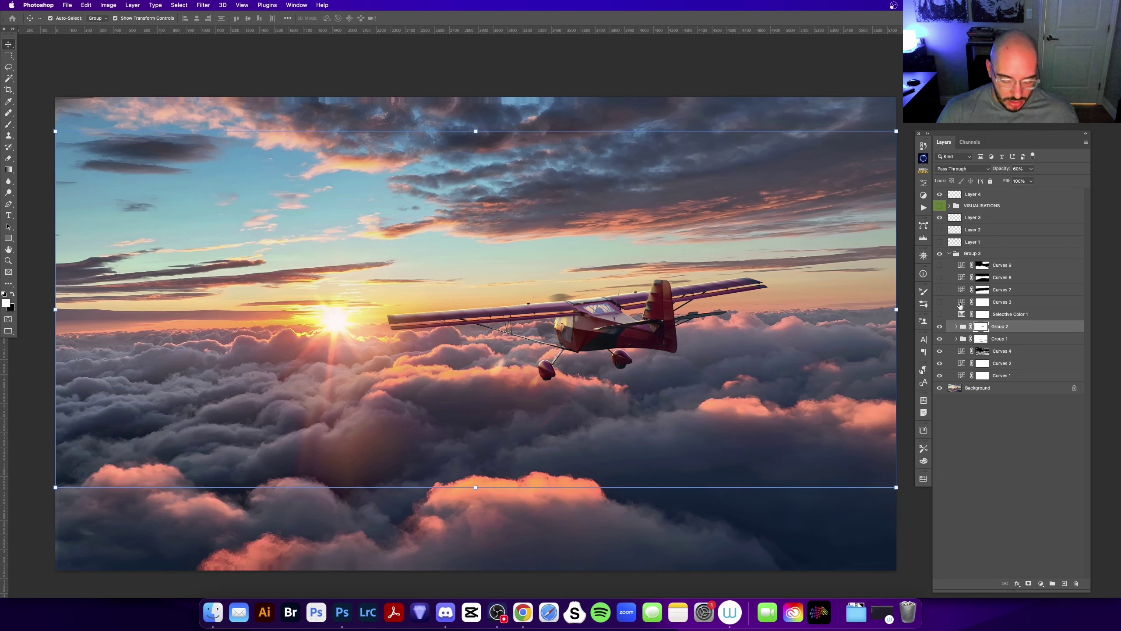
# - Turn on the Selective Color 1 adjustment and compare the image with and without it
pyautogui.click(964, 316)
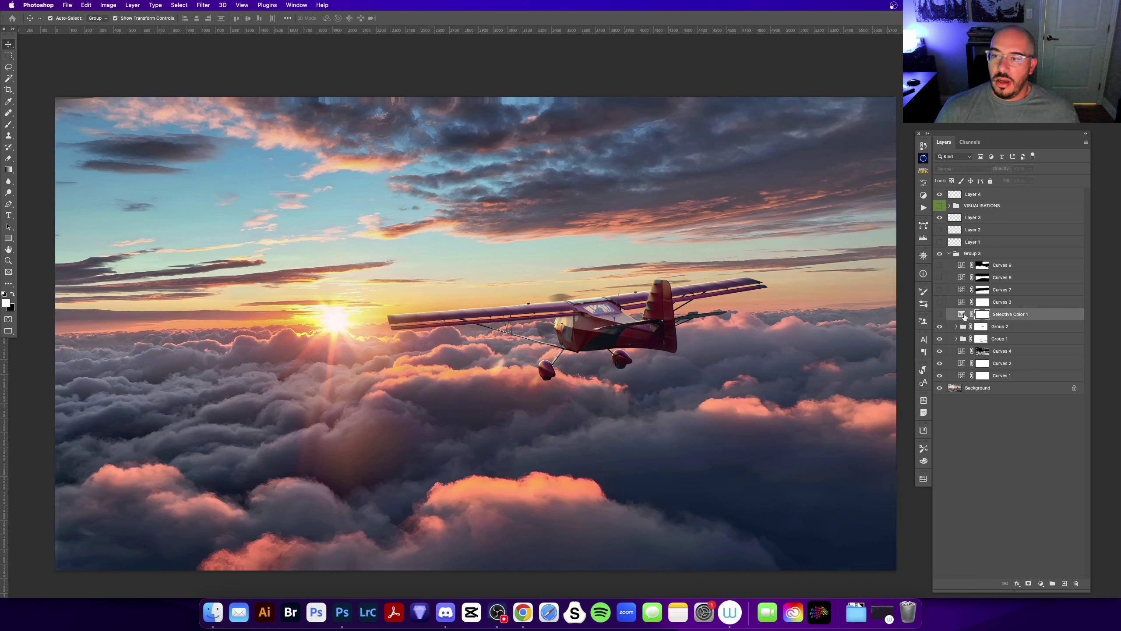
pyautogui.click(940, 314)
pyautogui.click(940, 315)
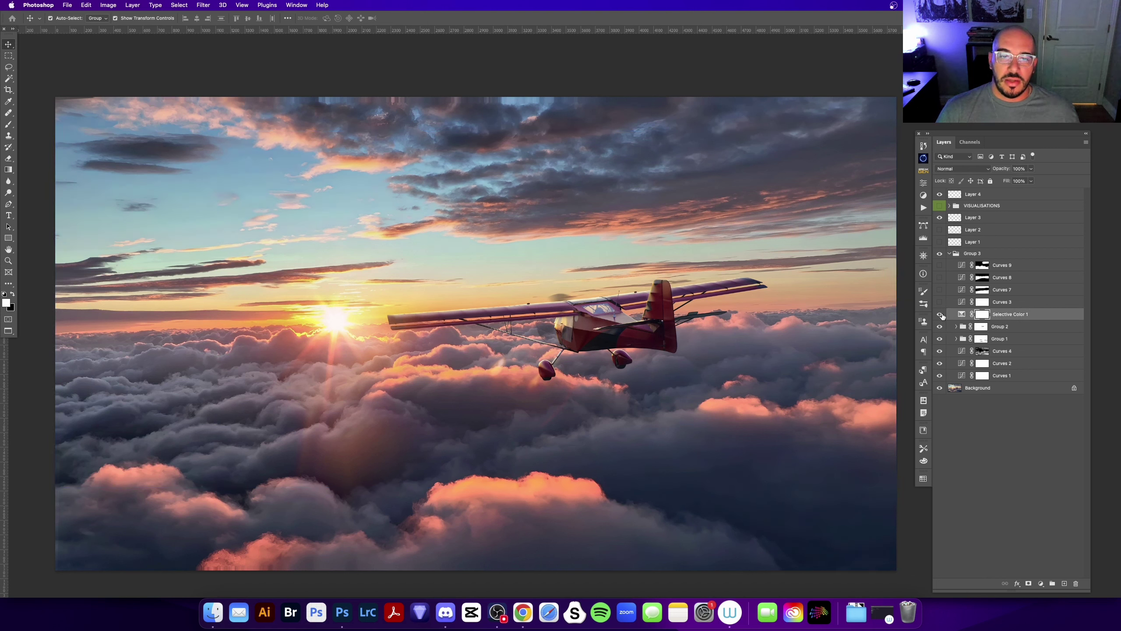
pyautogui.click(940, 315)
pyautogui.click(940, 314)
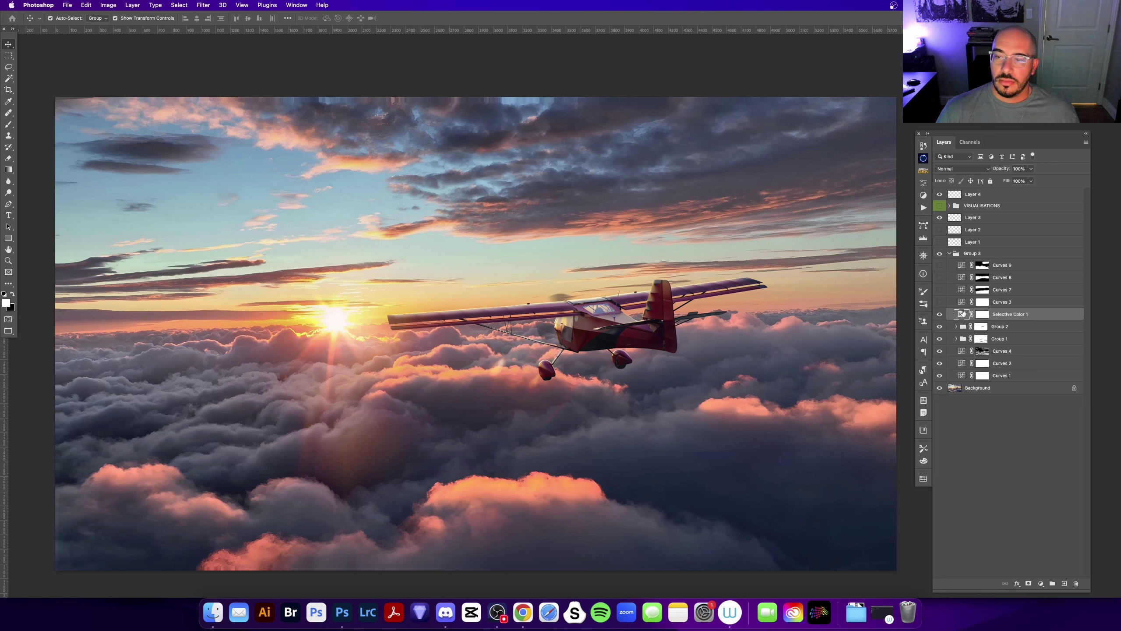
# - View Selective Color 1's Cyans settings and compare the photo with the adjustment hidden
pyautogui.doubleClick(964, 313)
pyautogui.click(827, 182)
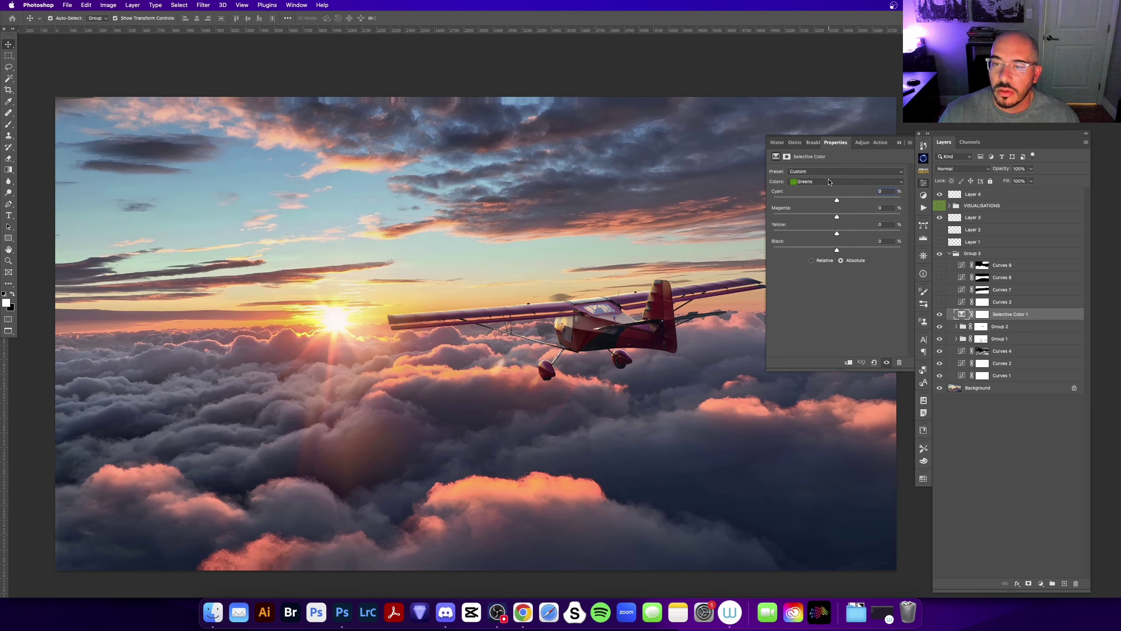
pyautogui.click(829, 182)
pyautogui.click(830, 165)
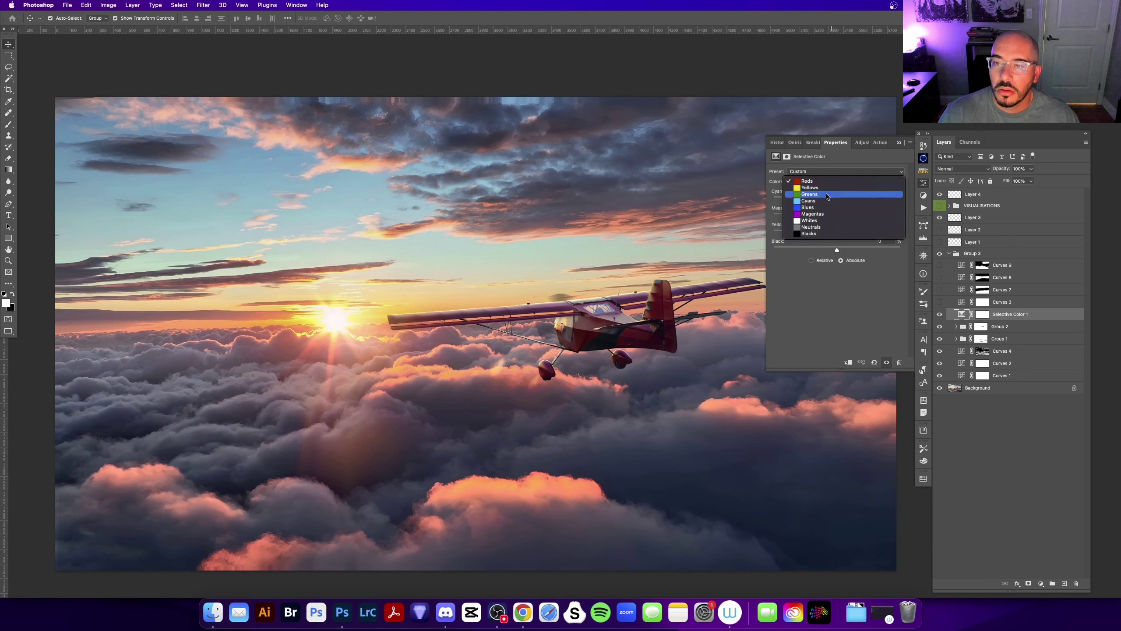
pyautogui.click(830, 201)
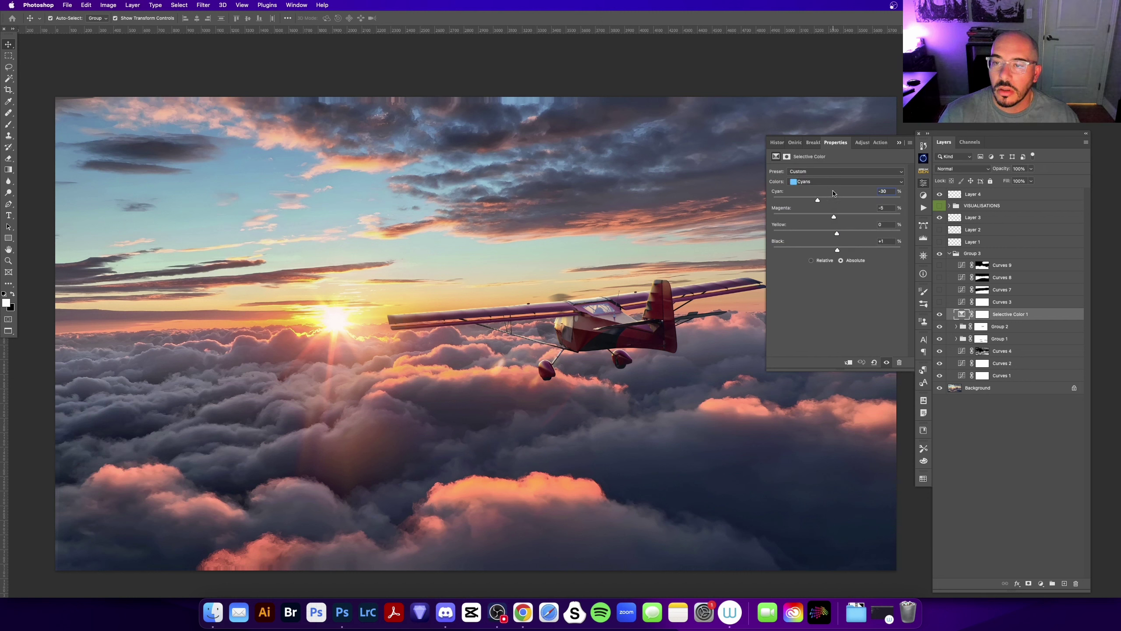
pyautogui.click(939, 314)
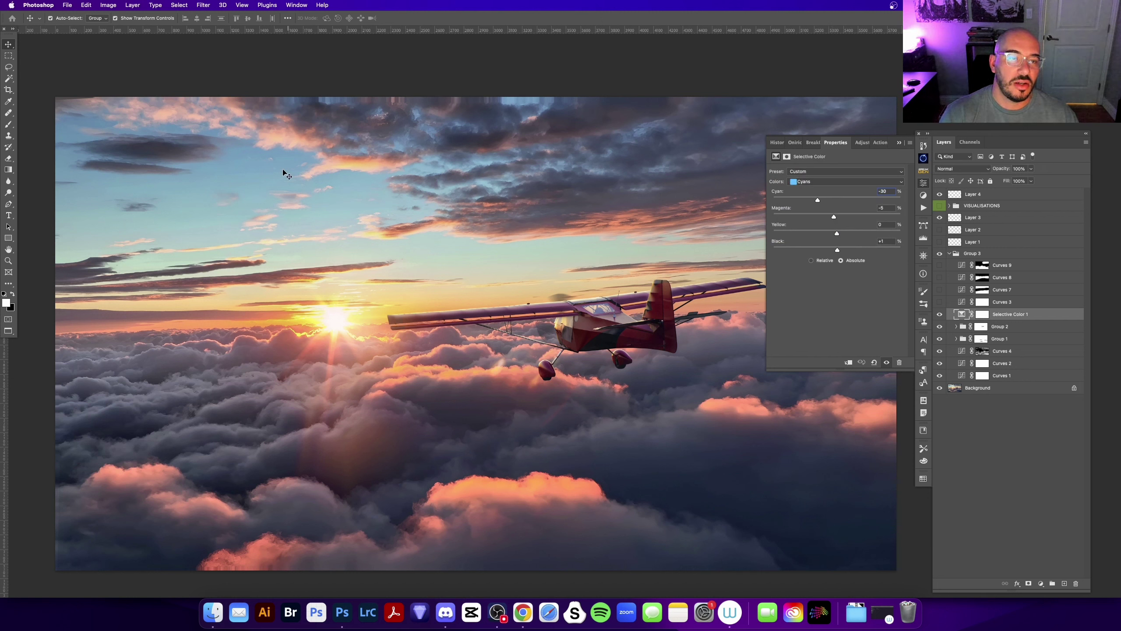
pyautogui.hotkey('ctrl', ',')
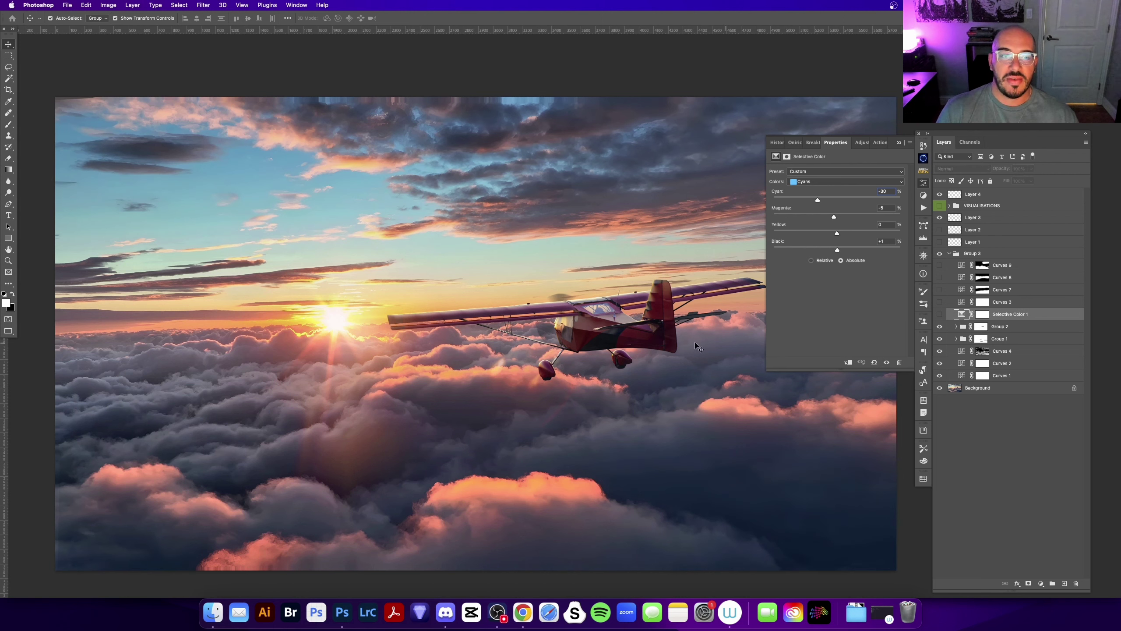
# - Close the adjustment settings with Selective Color 1 switched back on
pyautogui.hscroll(3, 698, 348)
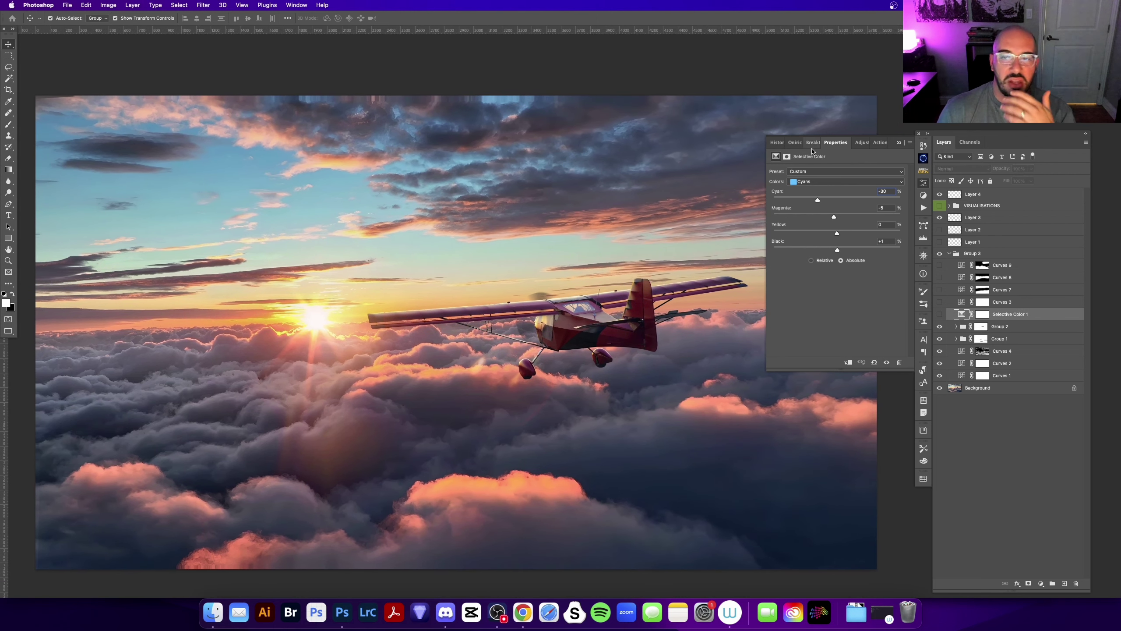
pyautogui.click(899, 143)
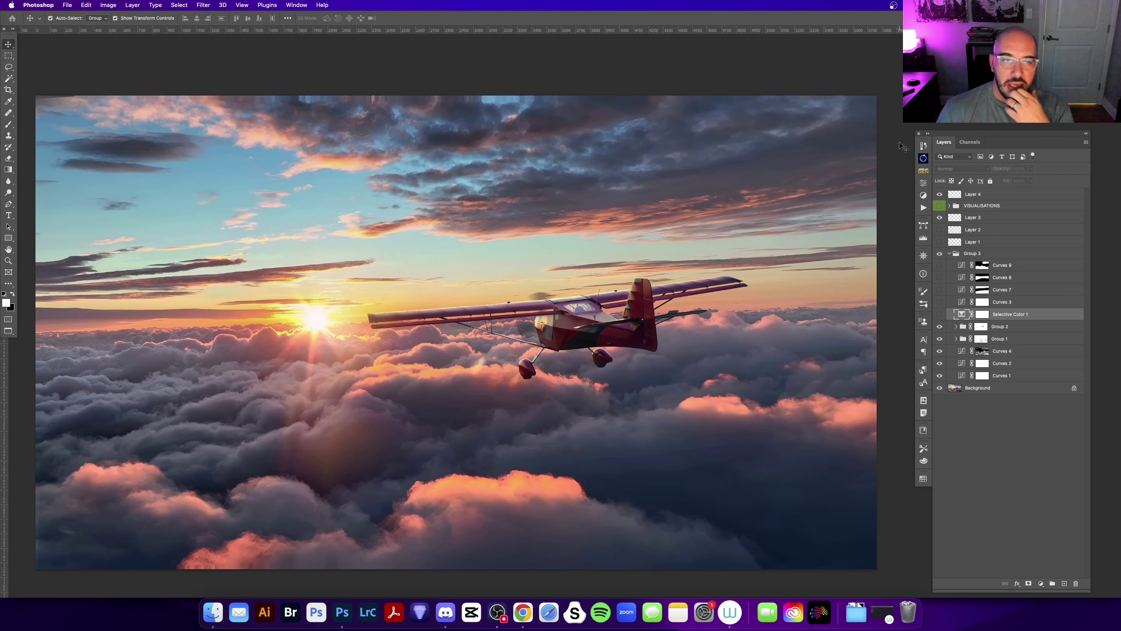
pyautogui.click(939, 314)
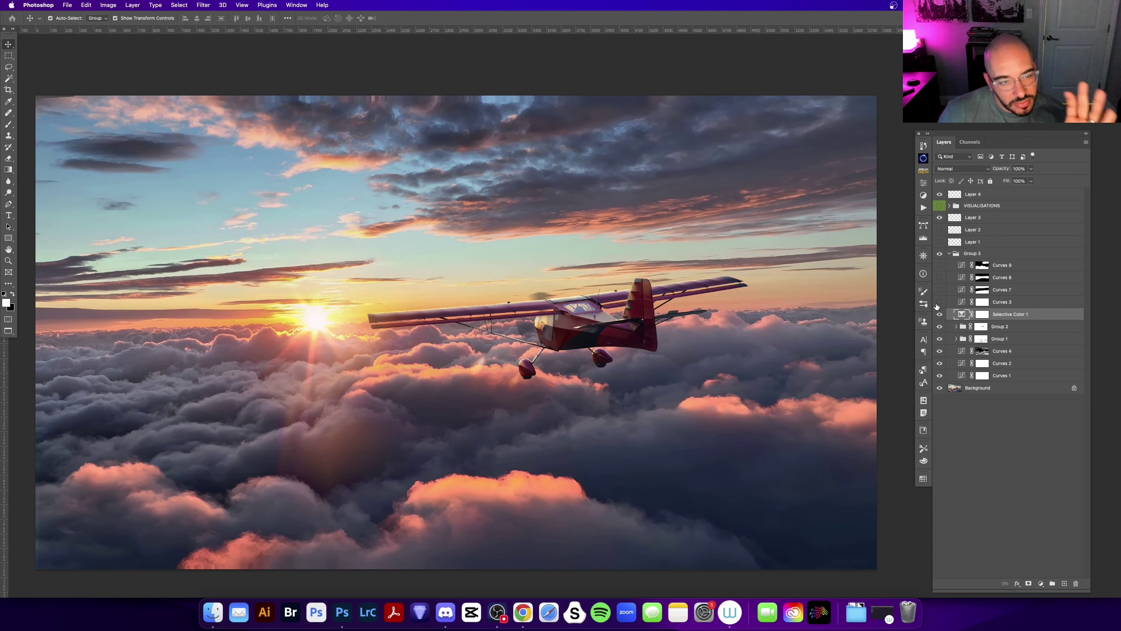
pyautogui.moveTo(442, 336); pyautogui.dragTo(469, 344)
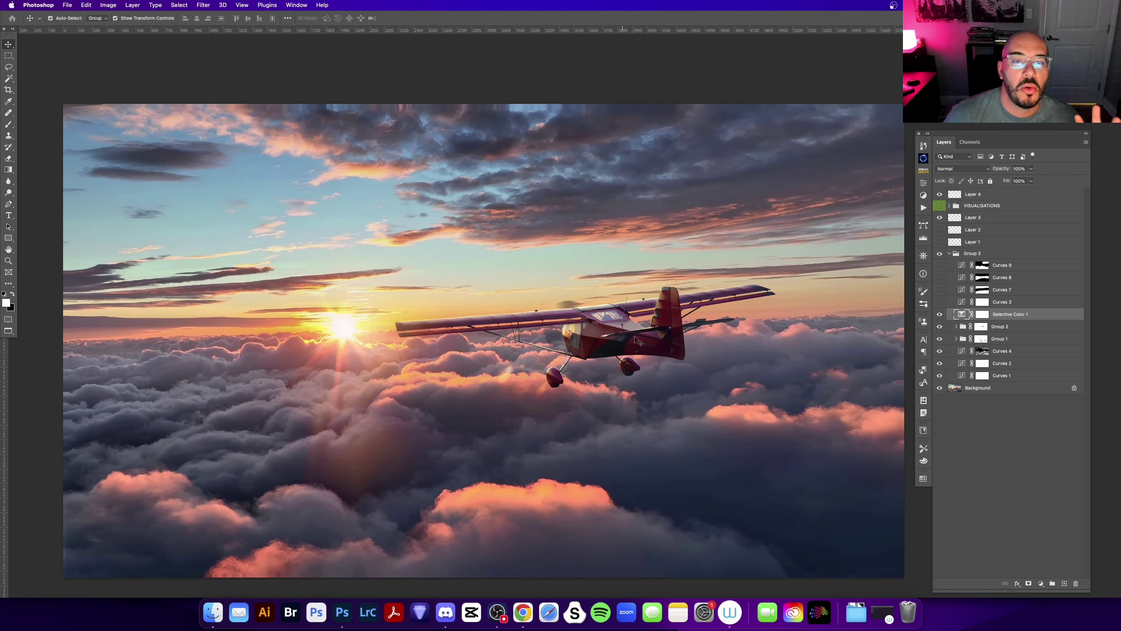
pyautogui.click(1002, 301)
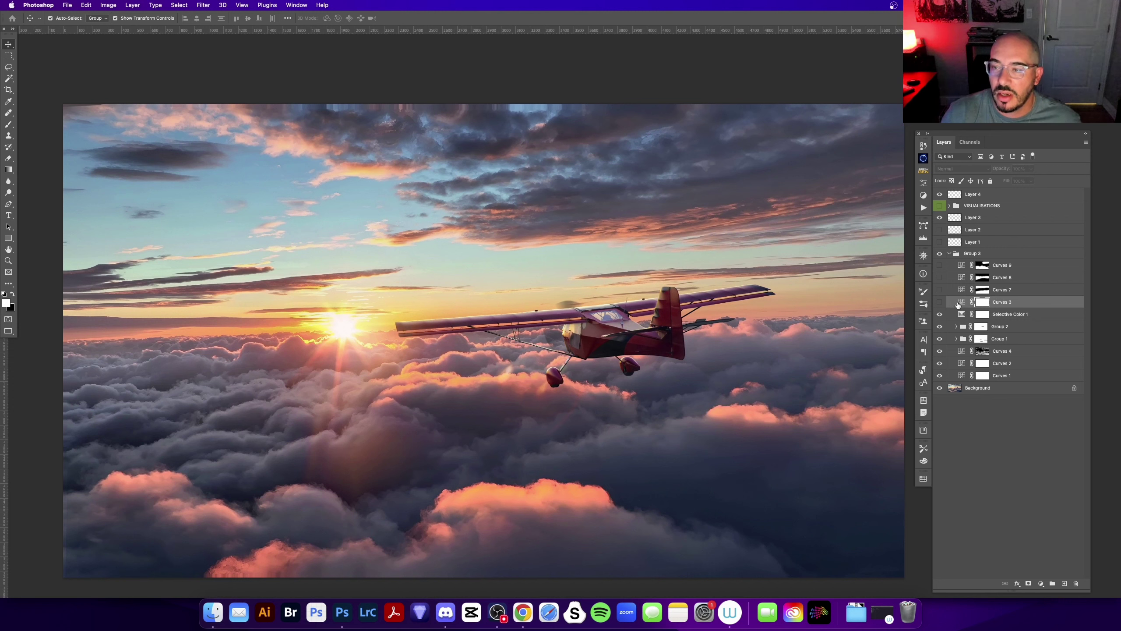
# - Try a darkening curve on Curves 3, then delete that unused adjustment
pyautogui.doubleClick(962, 302)
pyautogui.click(939, 313)
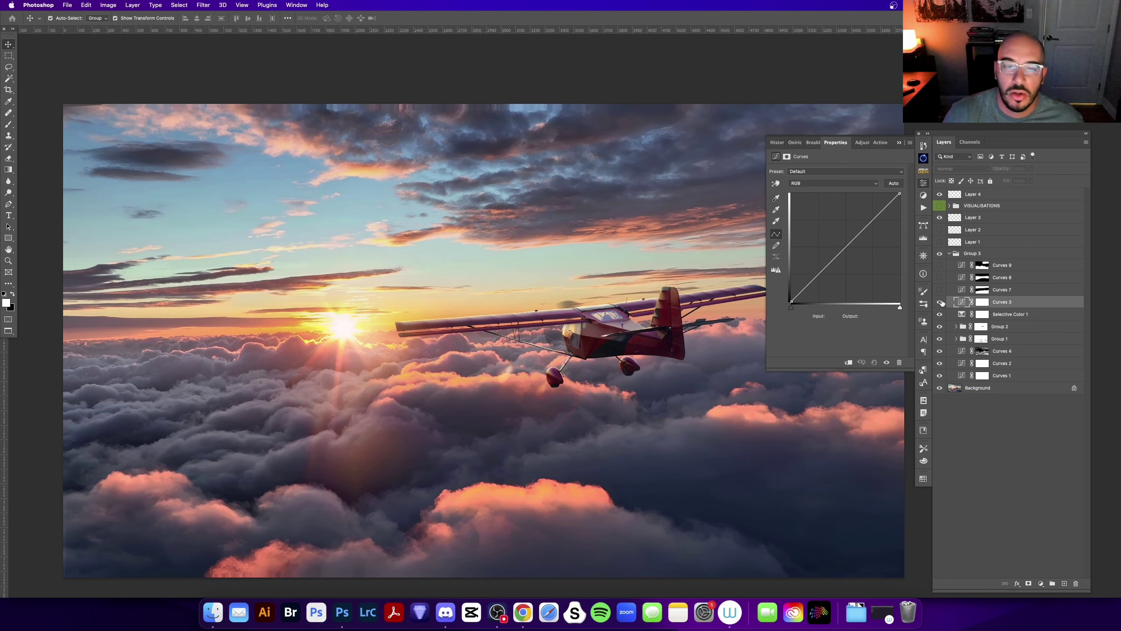
pyautogui.click(941, 302)
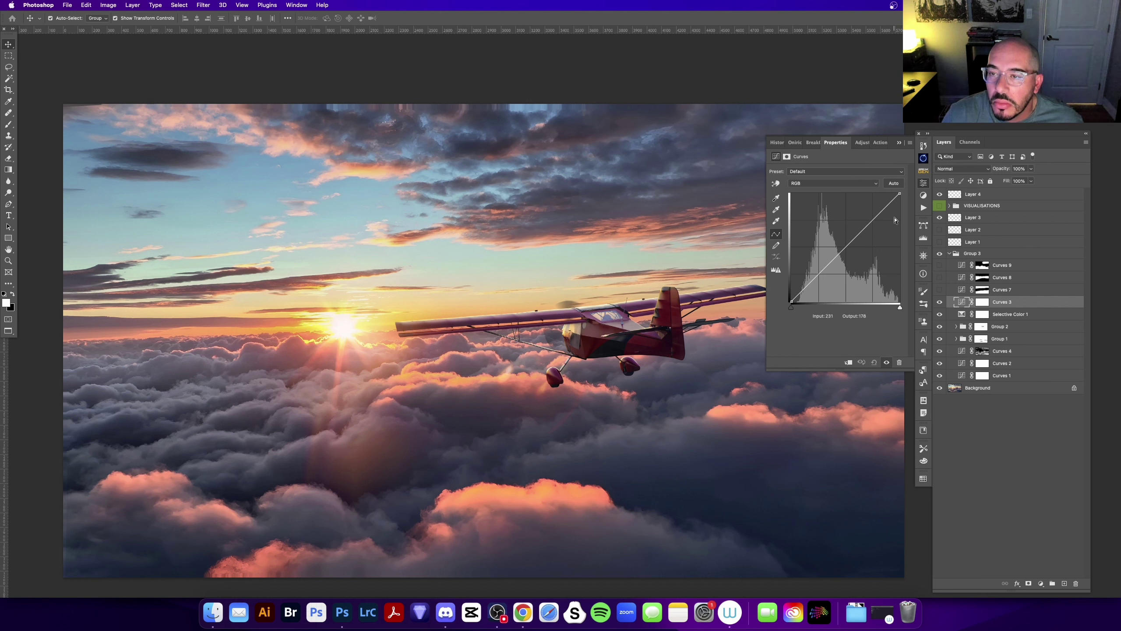
pyautogui.moveTo(899, 194); pyautogui.dragTo(899, 193)
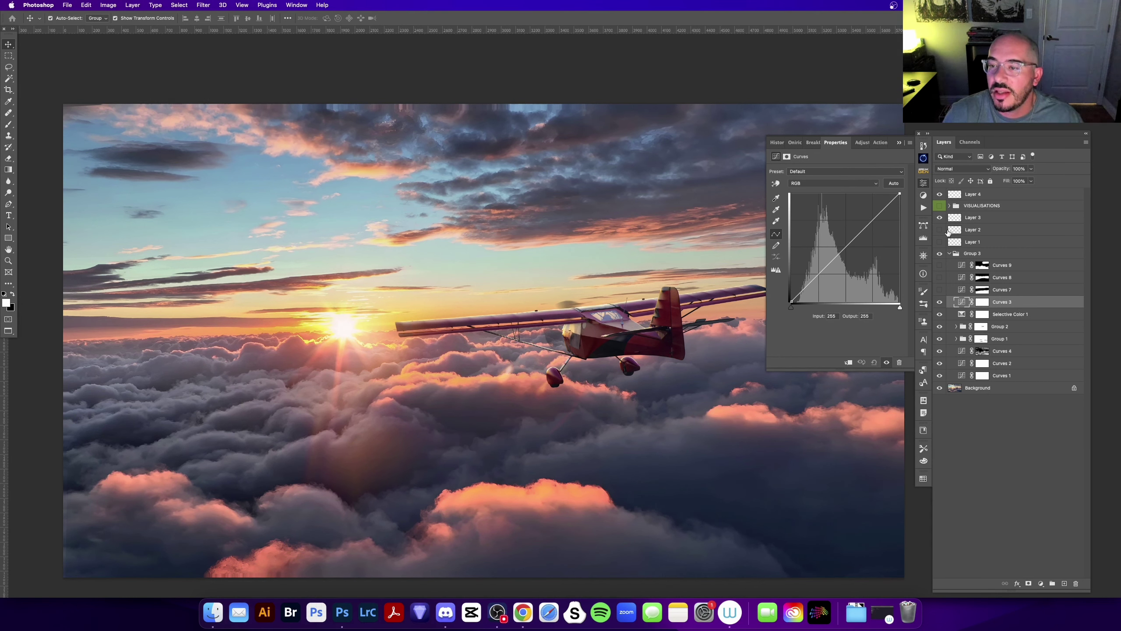
pyautogui.press('BackSpace')
pyautogui.click(923, 183)
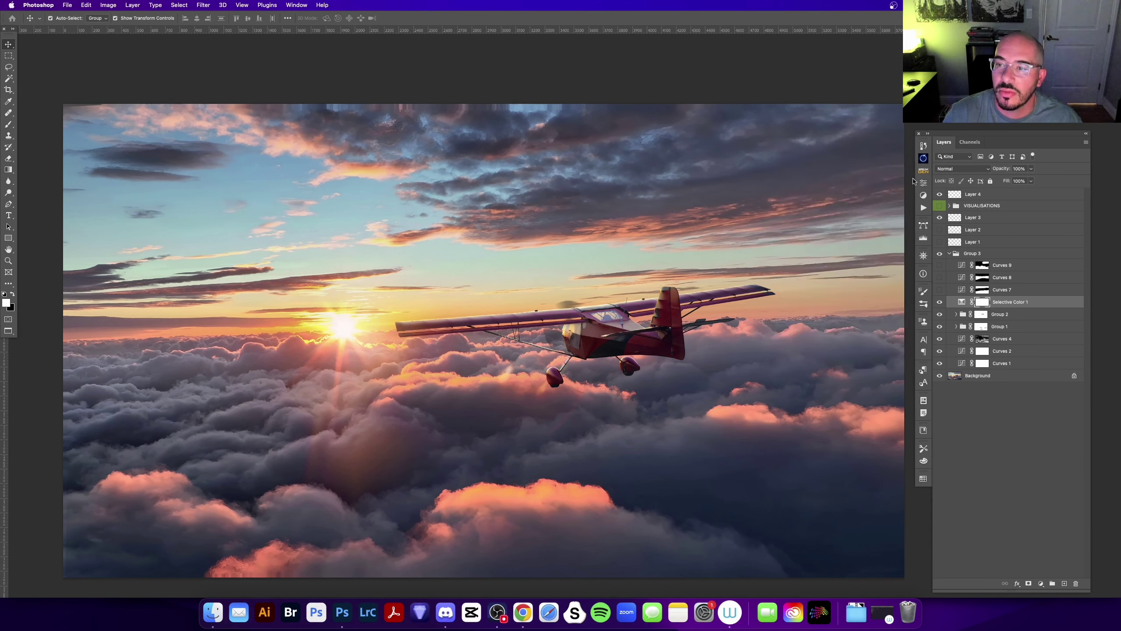
# - Inspect Curves 7 and its mask, comparing it and Group 3 off and on
pyautogui.doubleClick(962, 293)
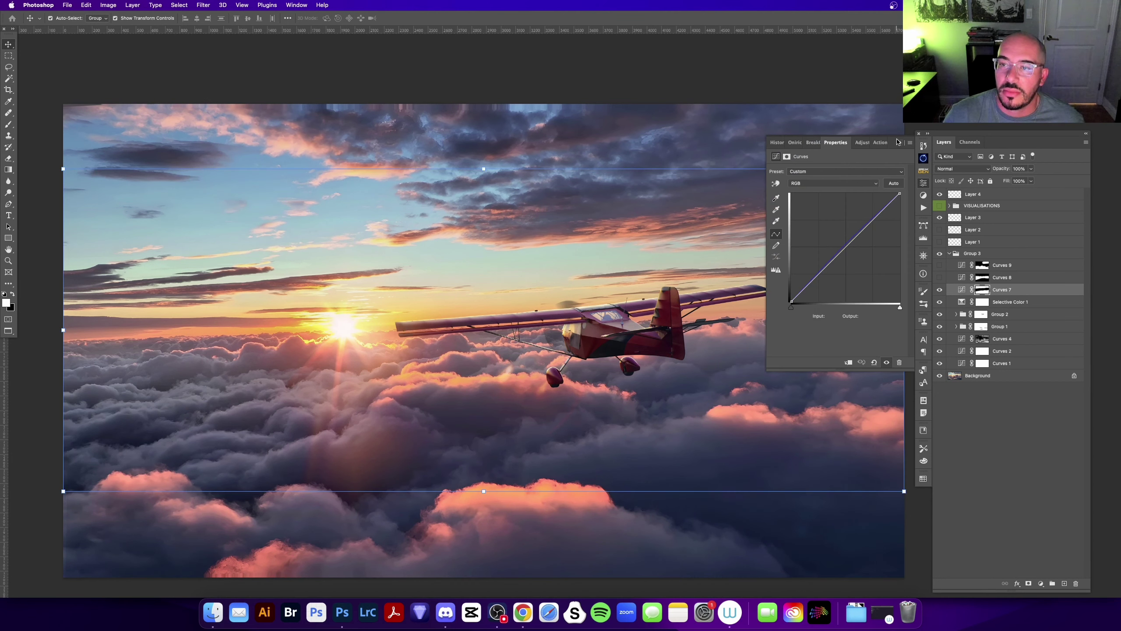
pyautogui.click(939, 290)
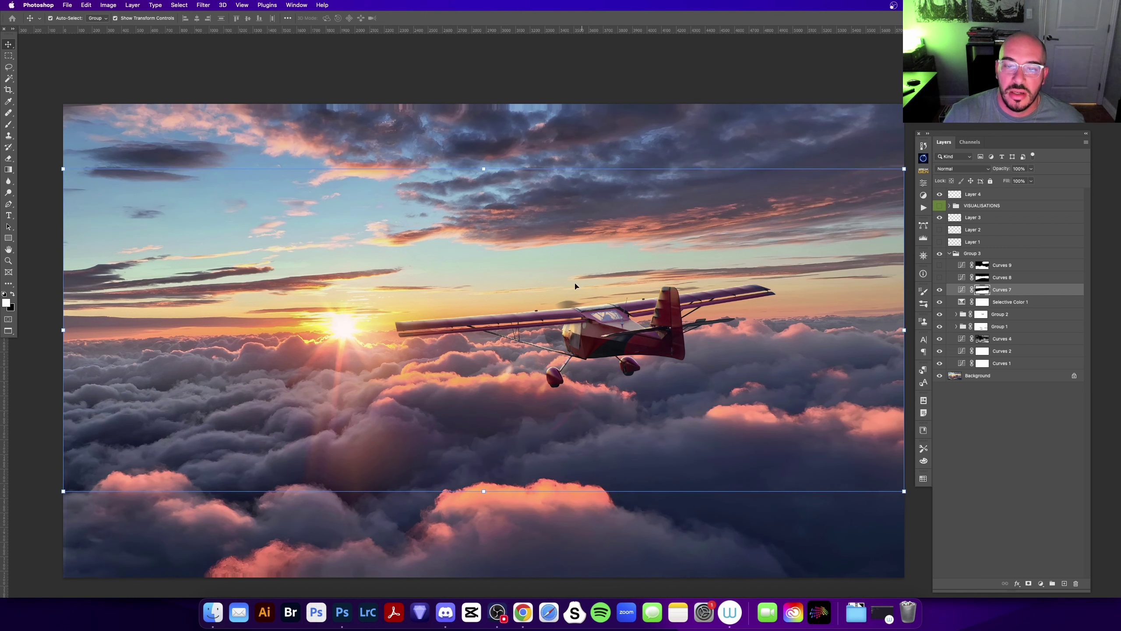
pyautogui.keyDown('alt'); pyautogui.click(985, 291); pyautogui.keyUp('alt')
pyautogui.keyDown('alt'); pyautogui.click(986, 292); pyautogui.keyUp('alt')
pyautogui.click(939, 291)
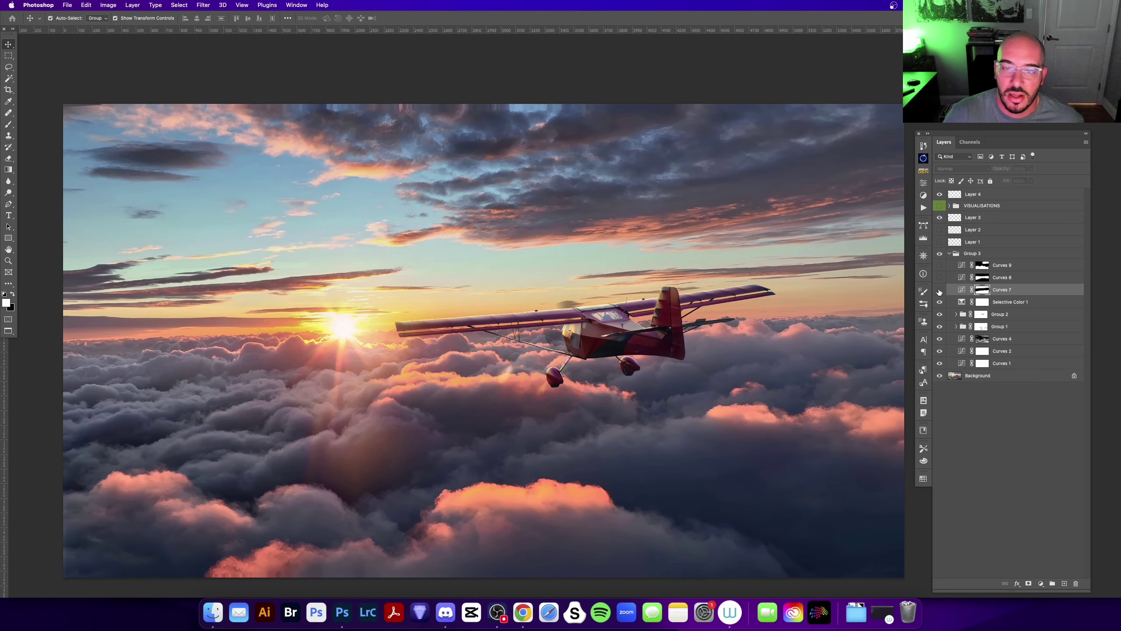
pyautogui.click(939, 289)
pyautogui.click(940, 253)
pyautogui.press('z')
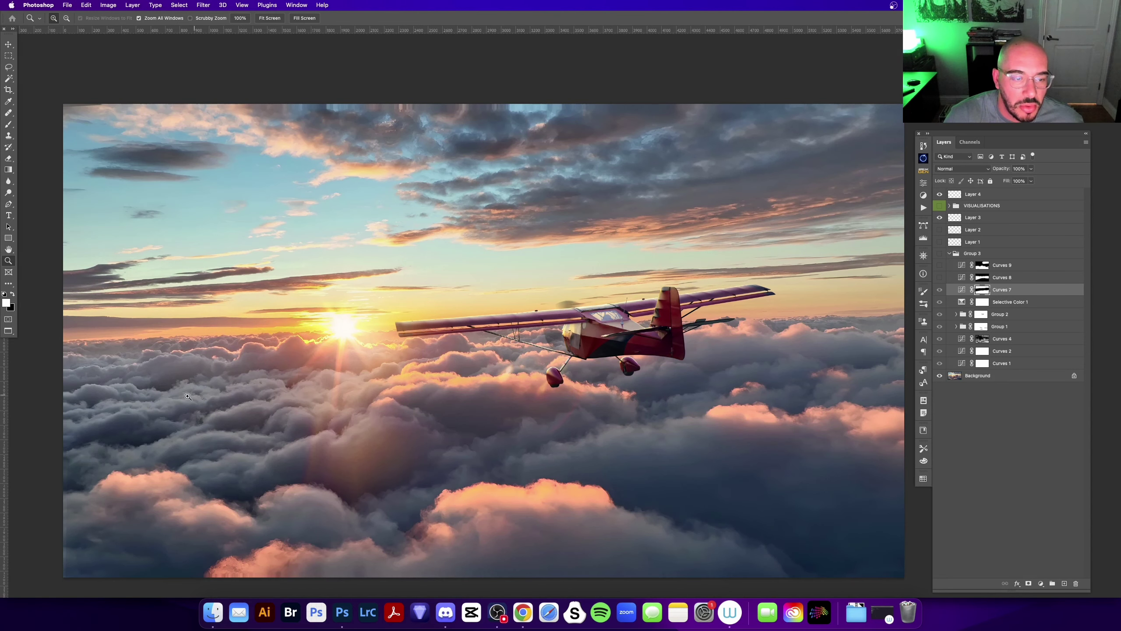
pyautogui.click(939, 253)
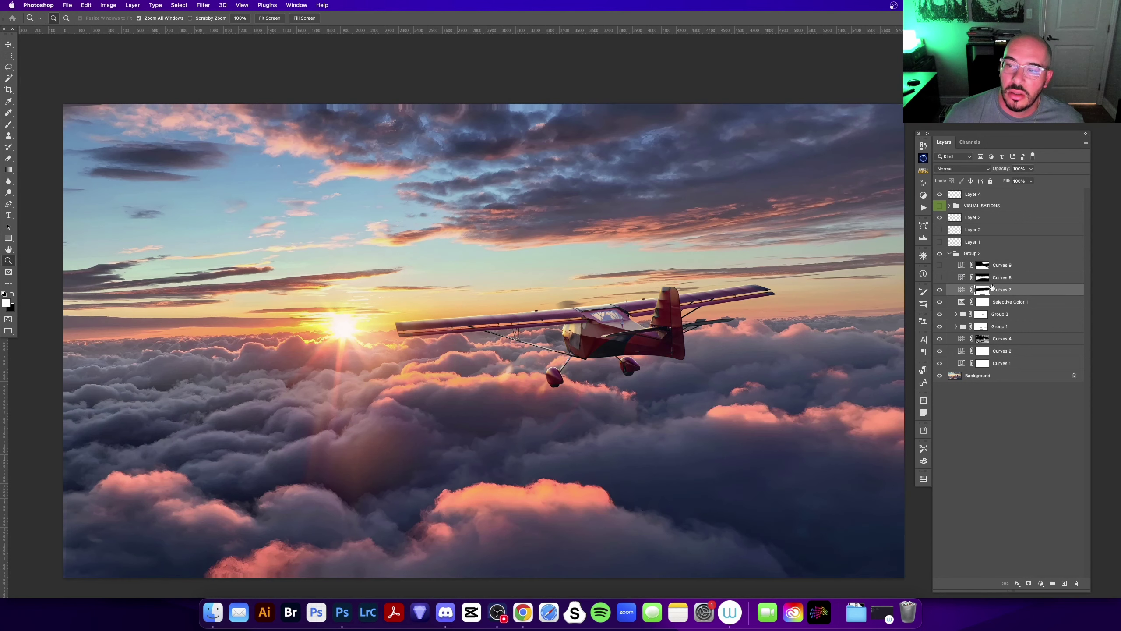
# - Inspect the Curves 8 mask and keep Curves 8 visible after comparing
pyautogui.doubleClick(963, 279)
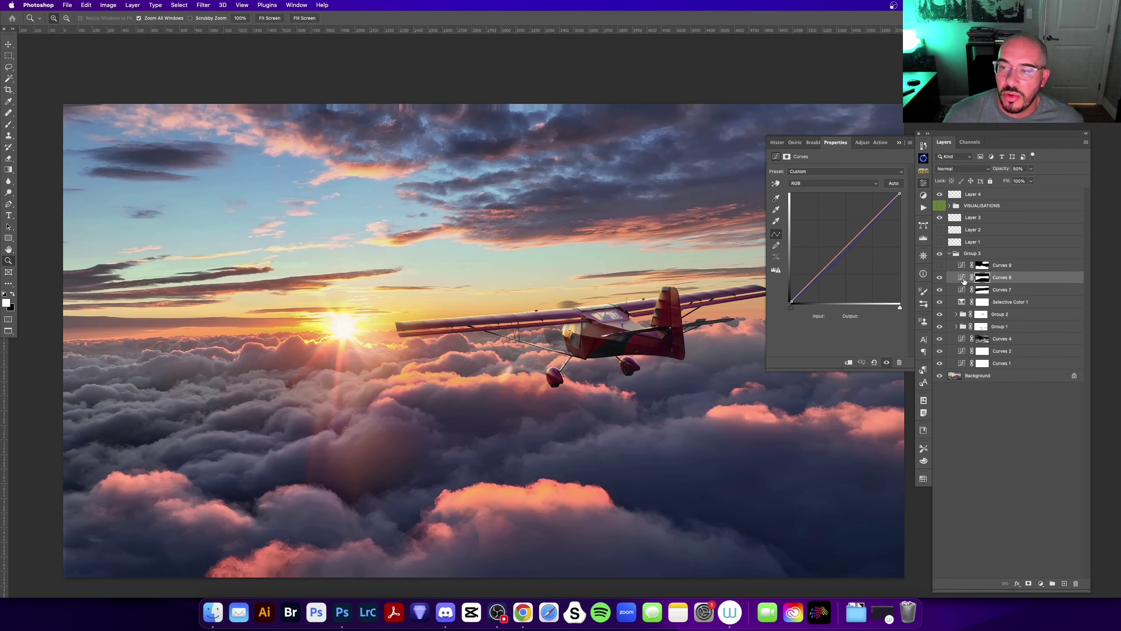
pyautogui.click(900, 142)
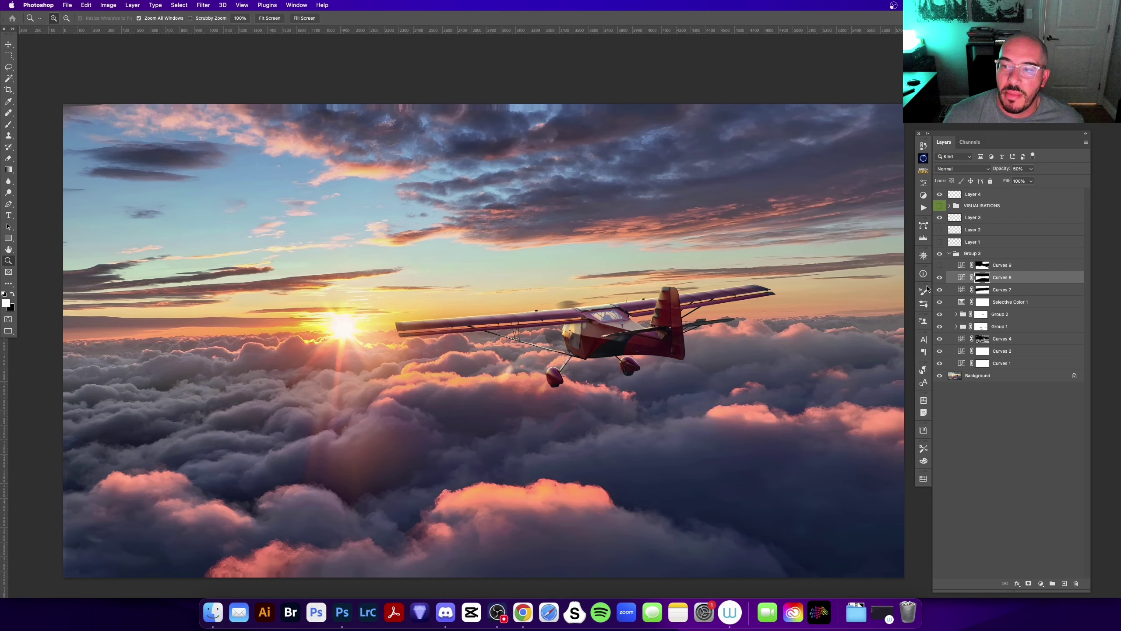
pyautogui.keyDown('alt'); pyautogui.click(980, 282); pyautogui.keyUp('alt')
pyautogui.keyDown('alt'); pyautogui.click(980, 283); pyautogui.keyUp('alt')
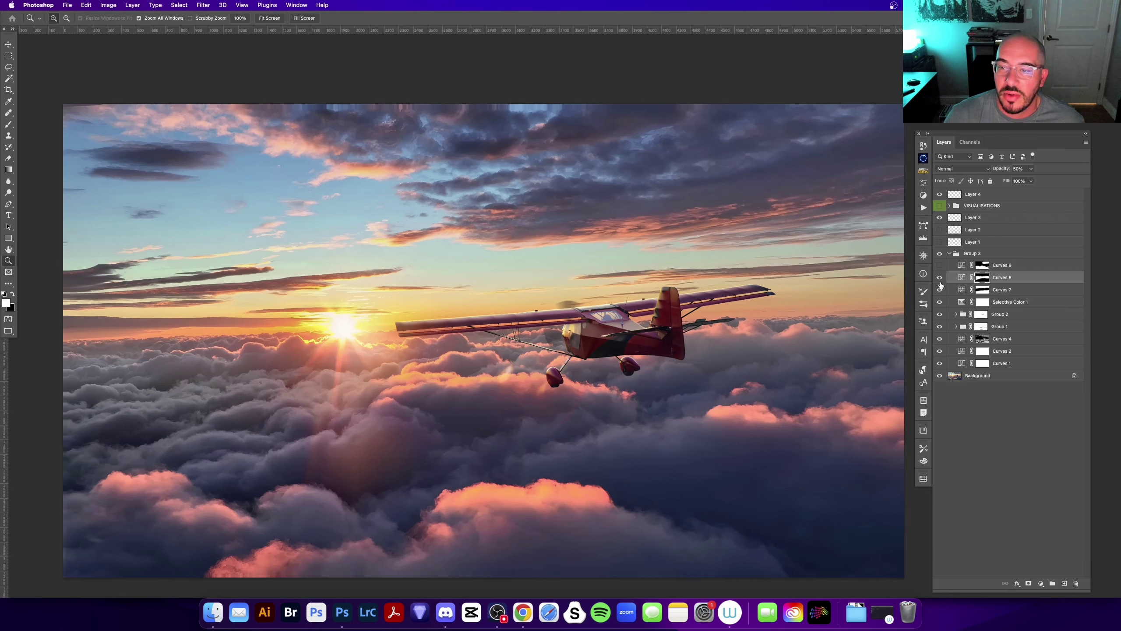
pyautogui.click(940, 278)
pyautogui.click(939, 278)
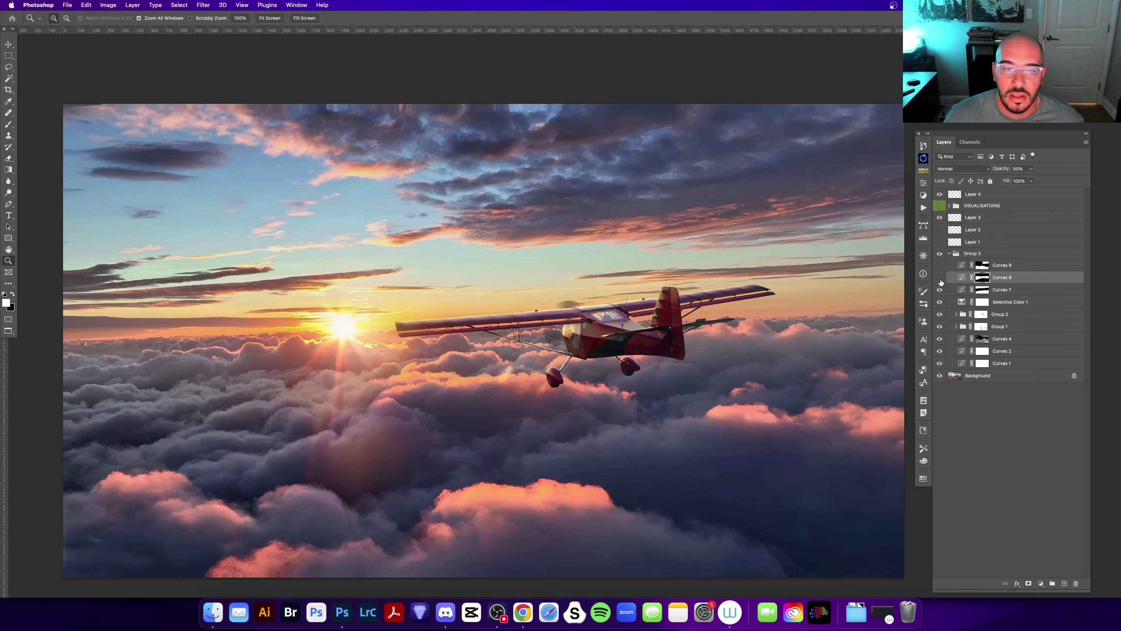
pyautogui.click(940, 277)
# - Turn on the Curves 9 adjustment and zoom in on the photo
pyautogui.click(987, 268)
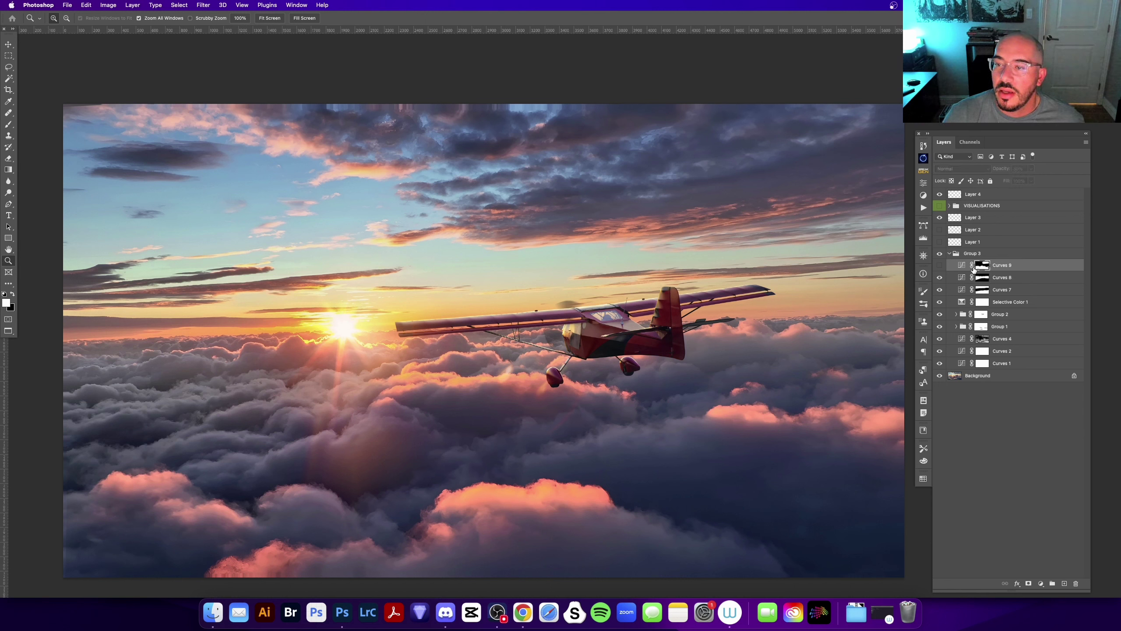
pyautogui.doubleClick(962, 265)
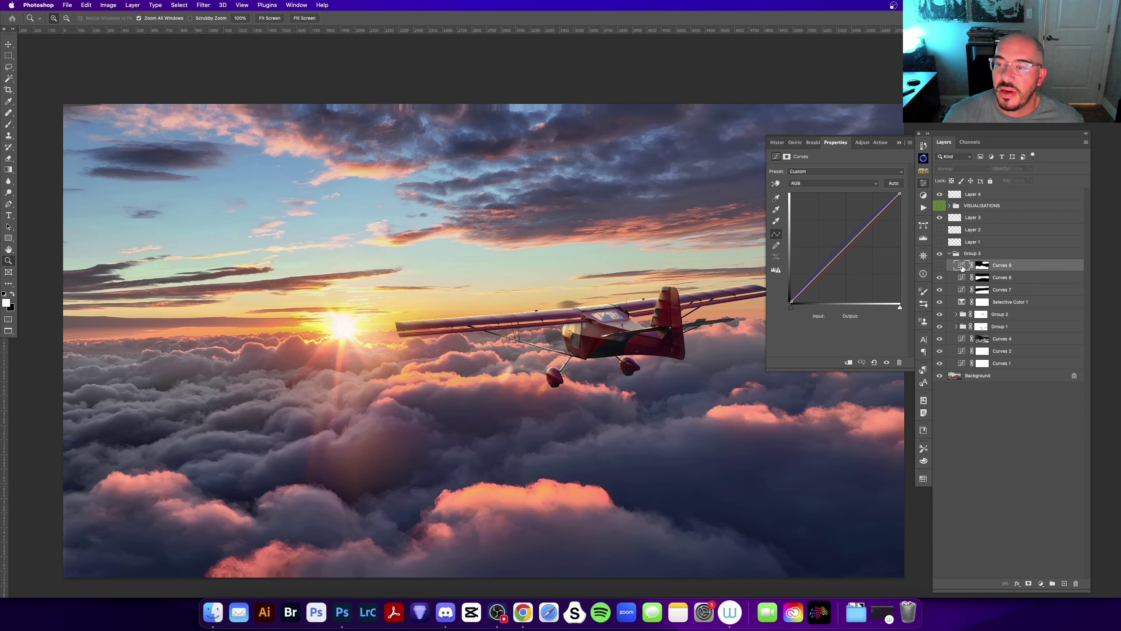
pyautogui.click(898, 144)
pyautogui.click(941, 266)
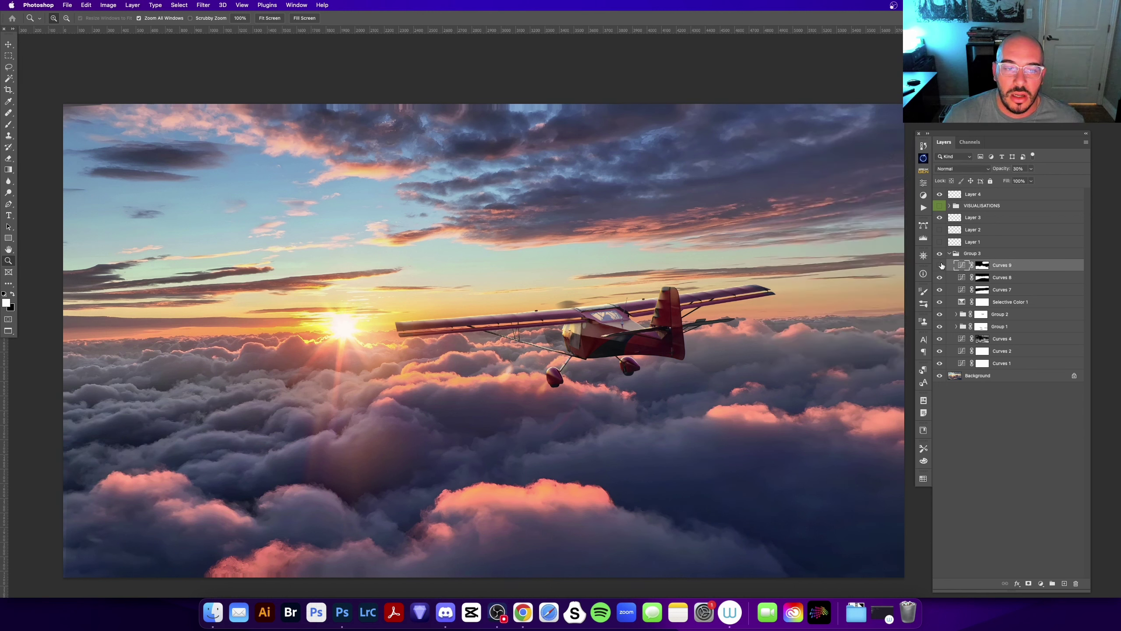
pyautogui.click(941, 266)
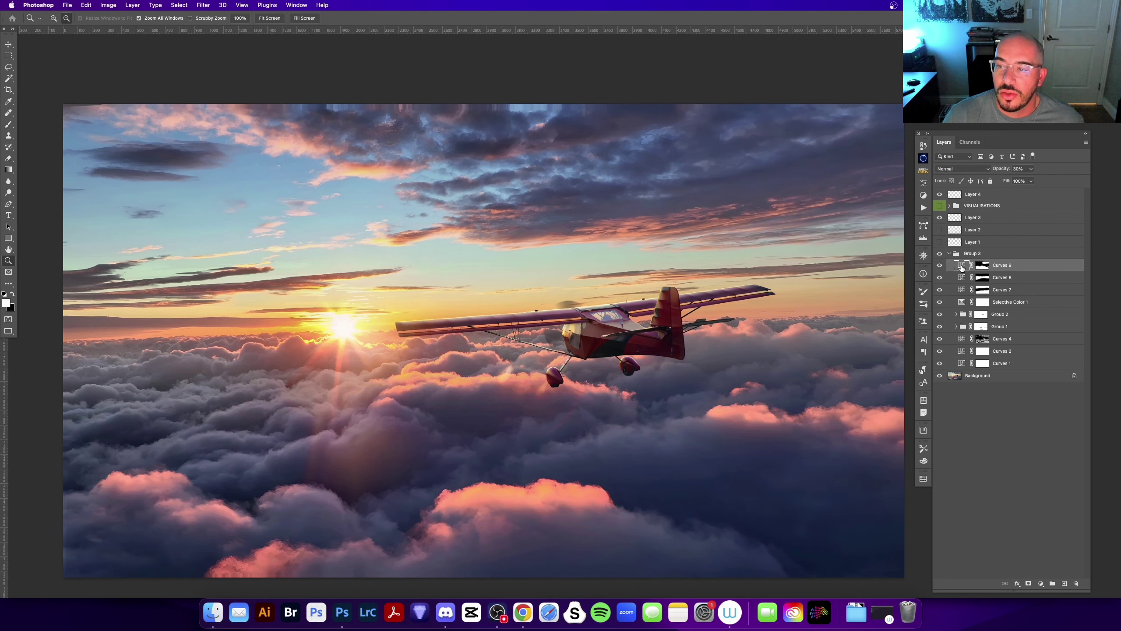
pyautogui.press('h')
pyautogui.scroll(2, 943, 267)
# - Give Curves 9 30% opacity, then fit the image and compare before and after
pyautogui.doubleClick(961, 266)
pyautogui.click(991, 92)
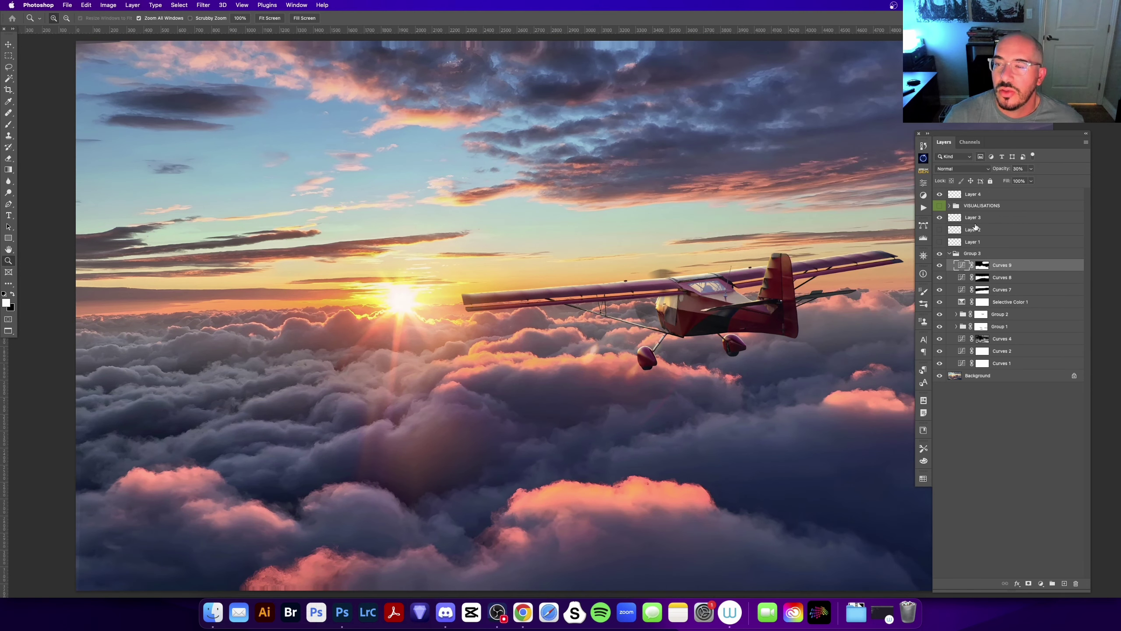
pyautogui.click(965, 269)
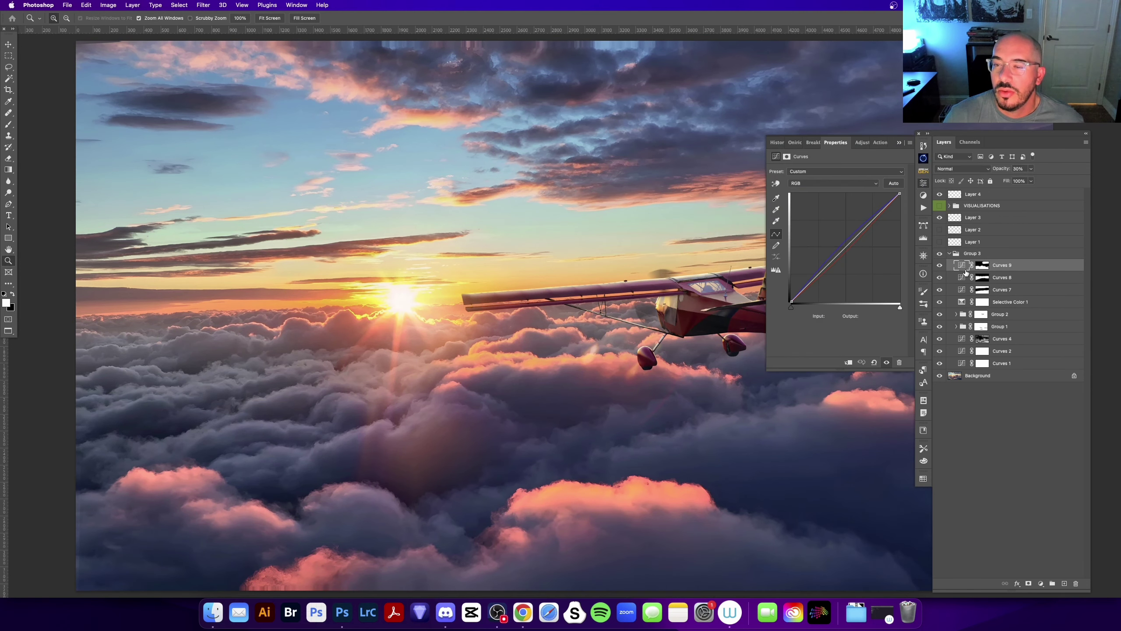
pyautogui.click(902, 146)
pyautogui.press('super+minus')
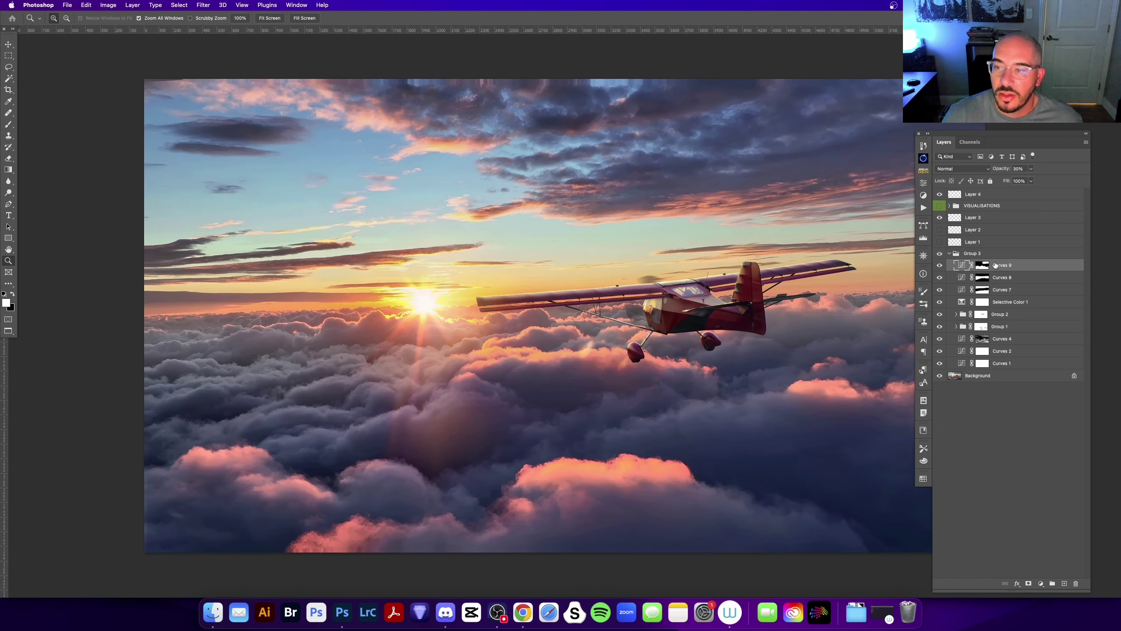
pyautogui.hscroll(3, 646, 451)
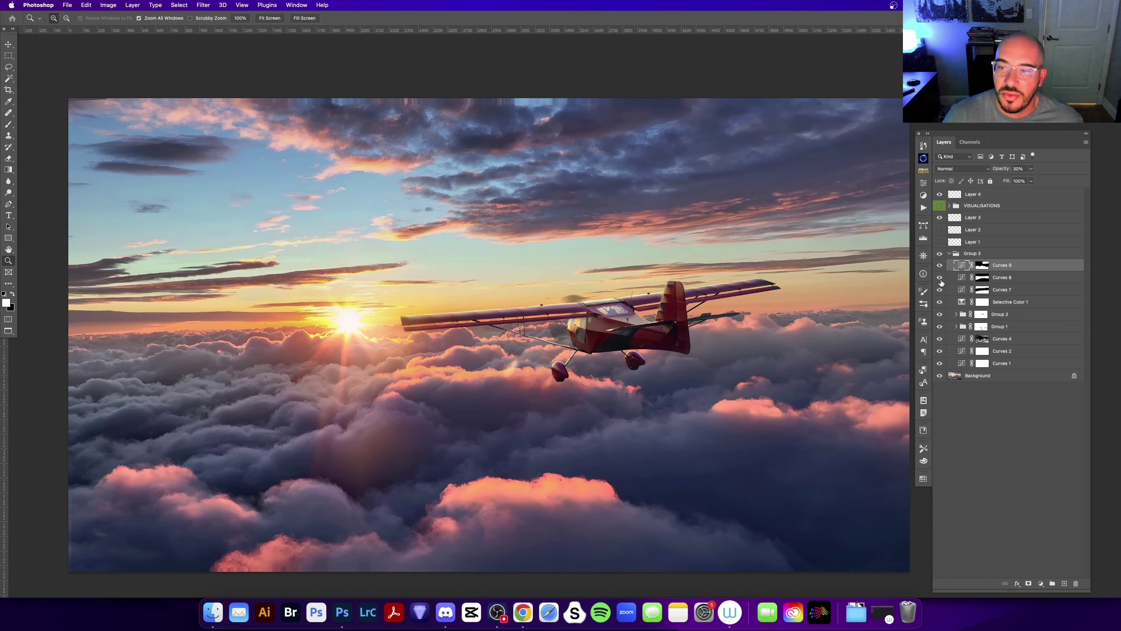
pyautogui.click(939, 266)
pyautogui.click(939, 268)
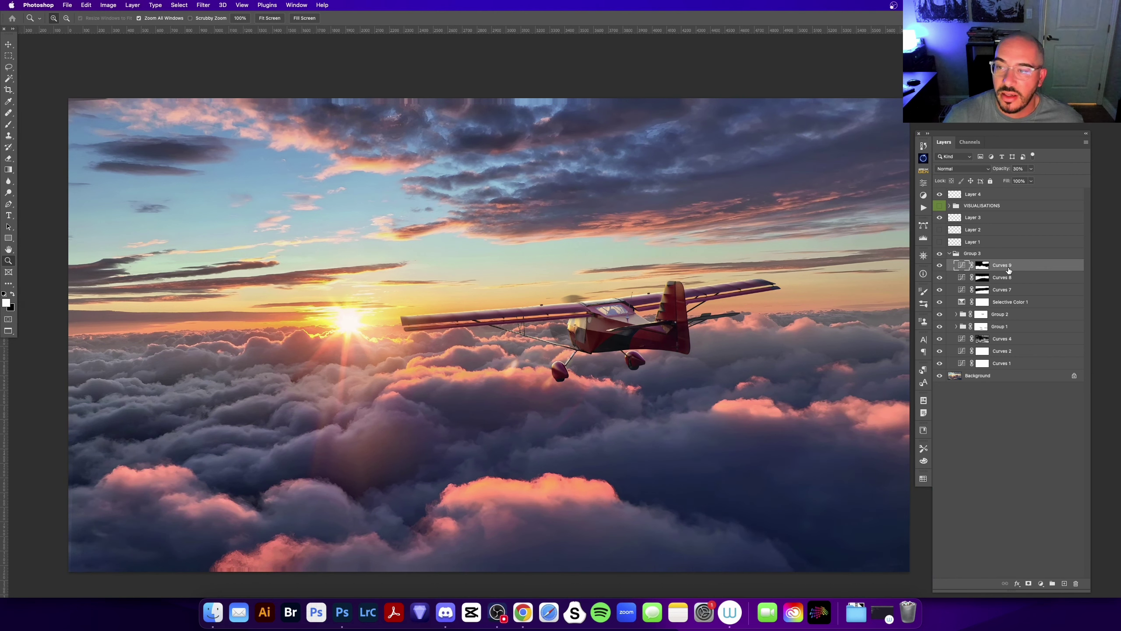
# - Lower Curves 9 opacity to 20% and zoom out to the whole image
pyautogui.press('v')
pyautogui.press('2')
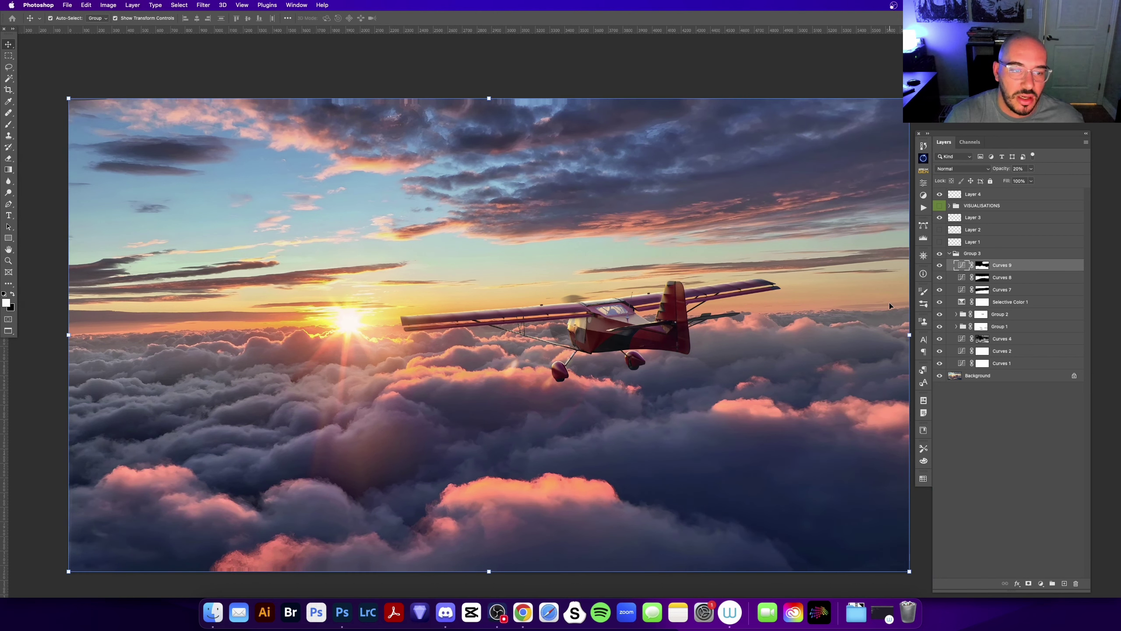
pyautogui.press('z')
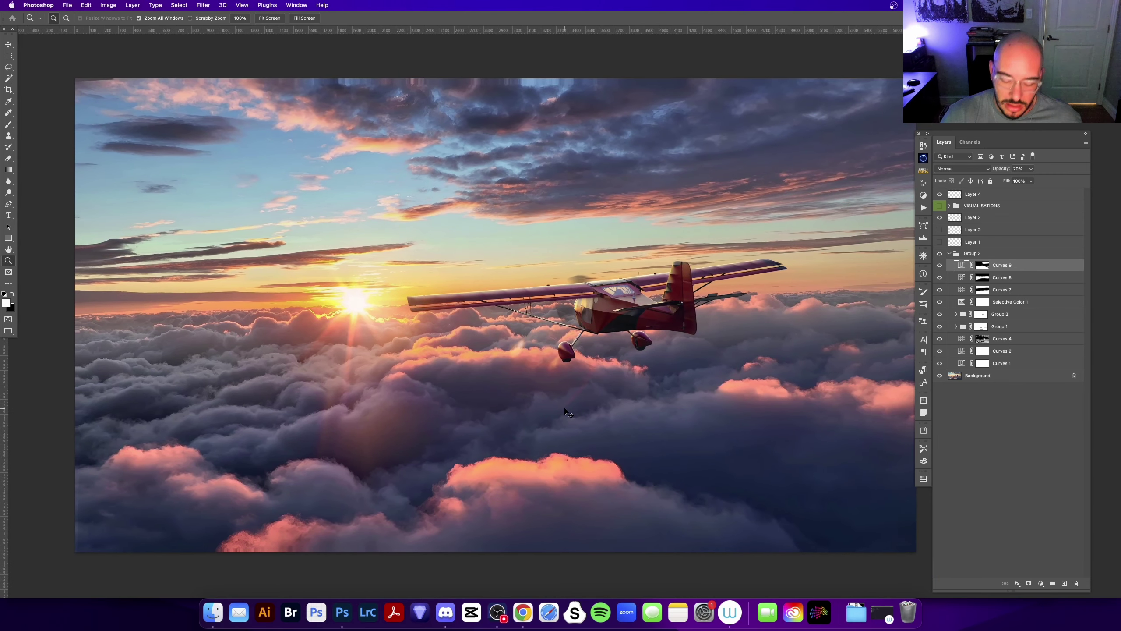
pyautogui.keyDown('alt'); pyautogui.click(565, 408); pyautogui.keyUp('alt')
# - Show Curves 7 again and collapse Group 3's adjustment list
pyautogui.click(987, 289)
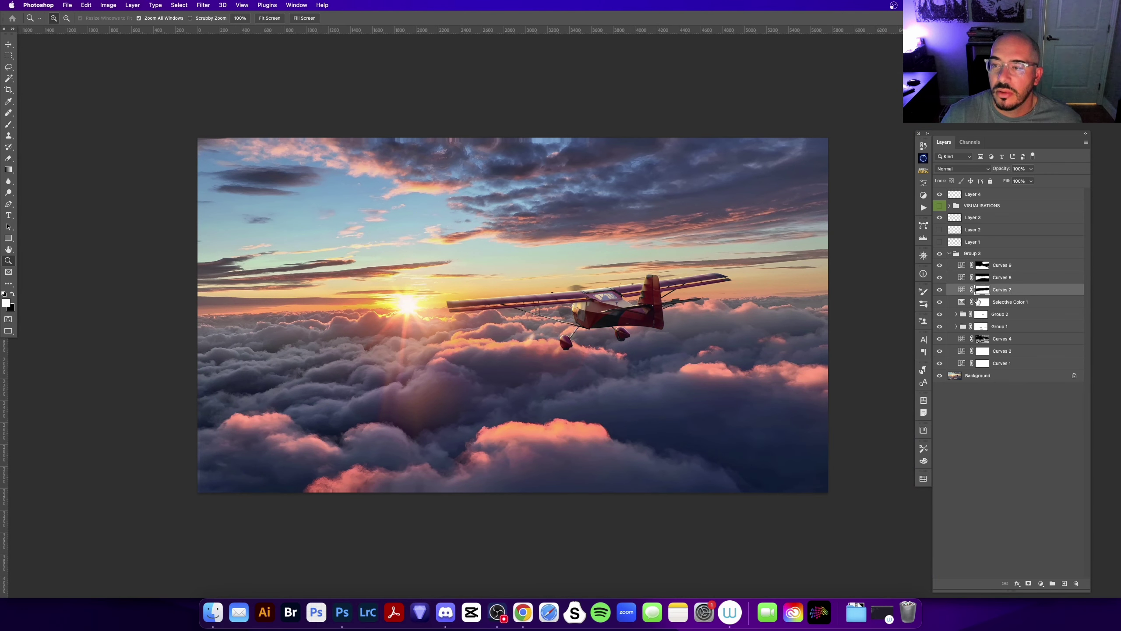
pyautogui.click(940, 290)
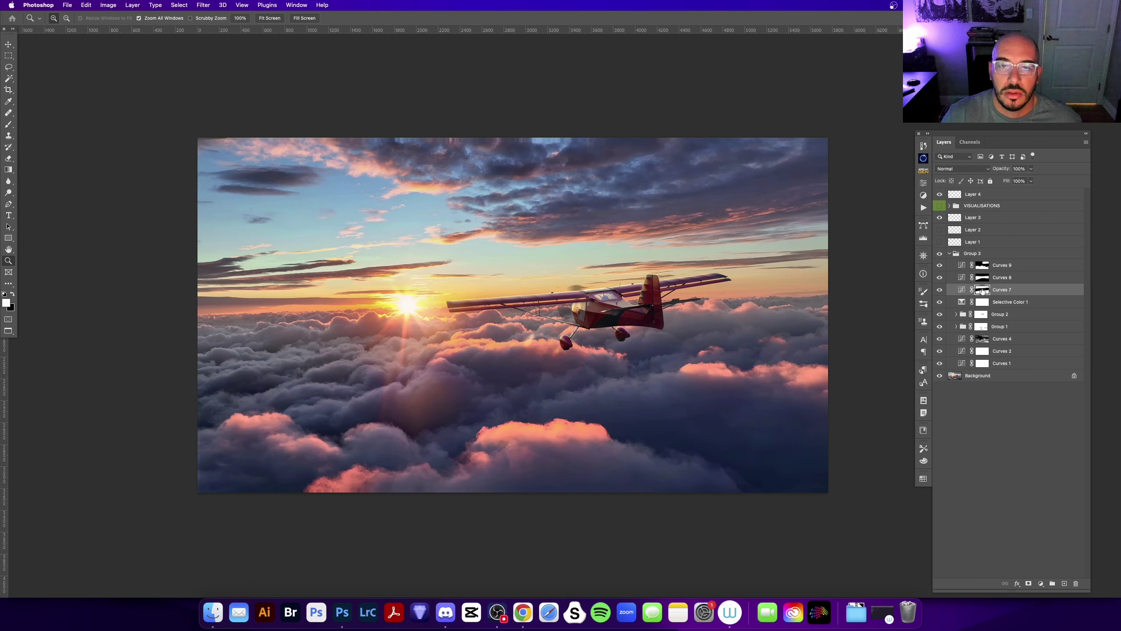
pyautogui.press('v')
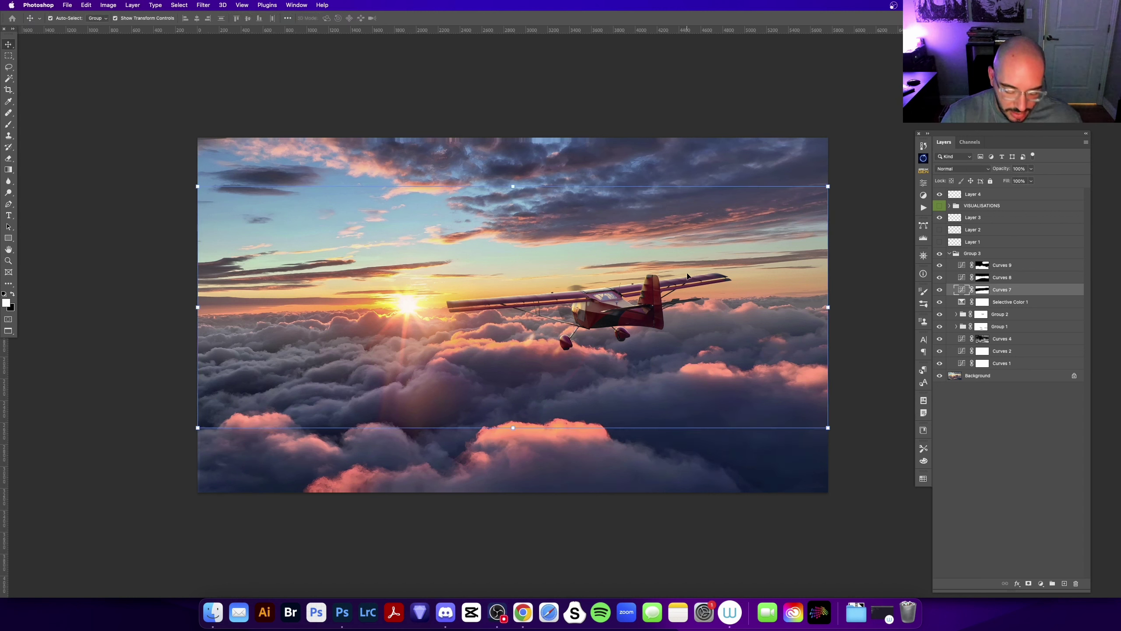
pyautogui.press('z')
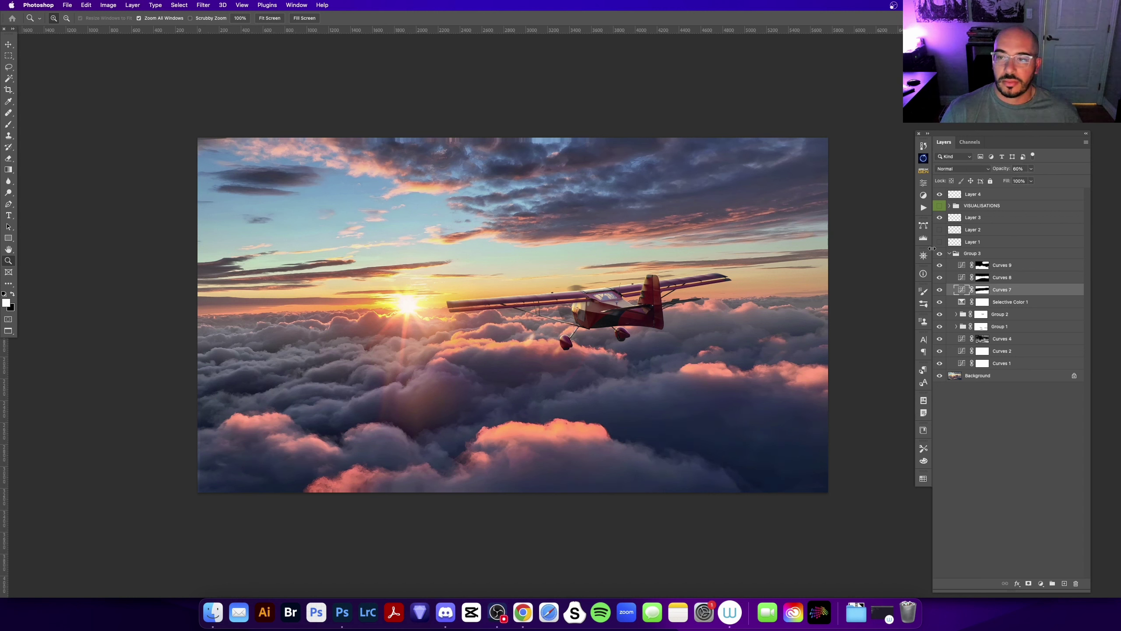
pyautogui.click(950, 253)
pyautogui.click(940, 254)
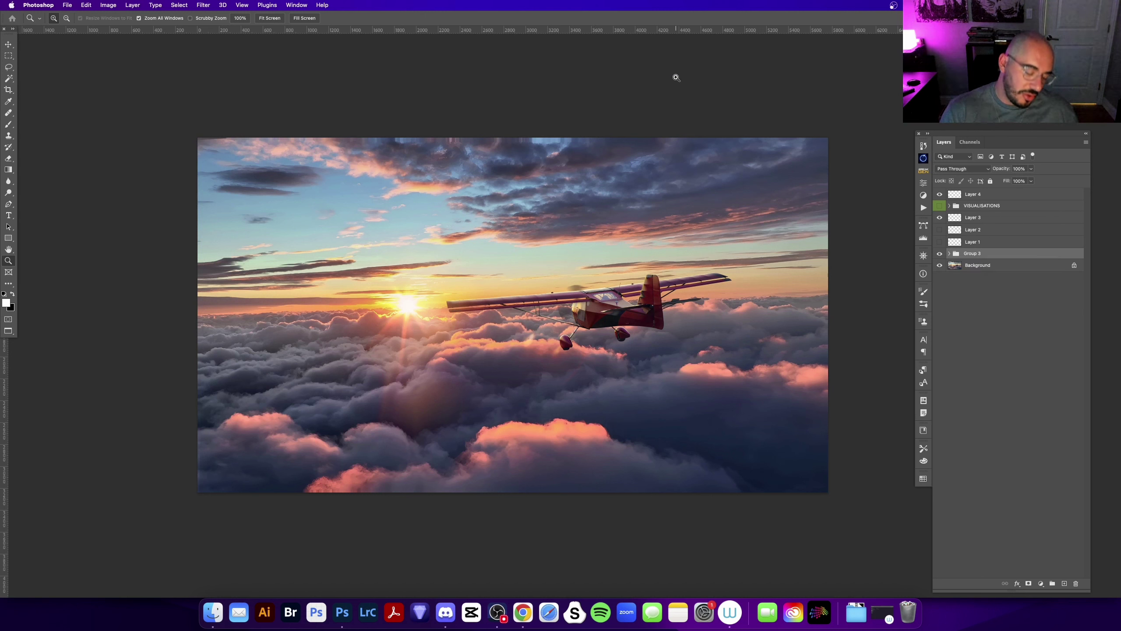
# - Try Group 3 at 50% then 70% opacity, comparing with the group off and on
pyautogui.press('v')
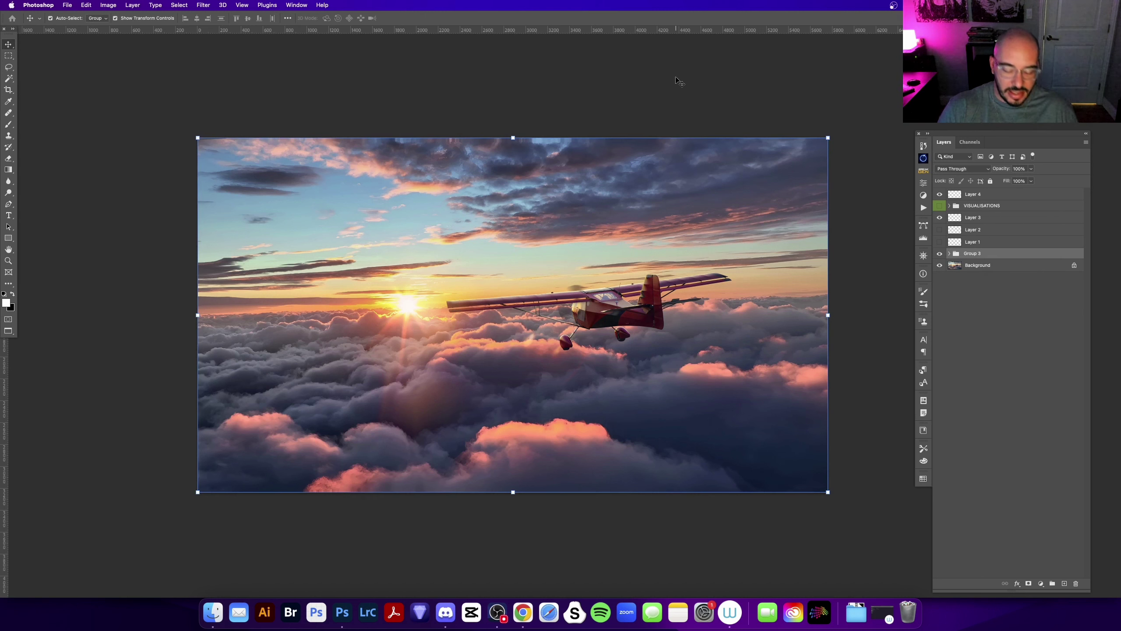
pyautogui.press('5')
pyautogui.press('z')
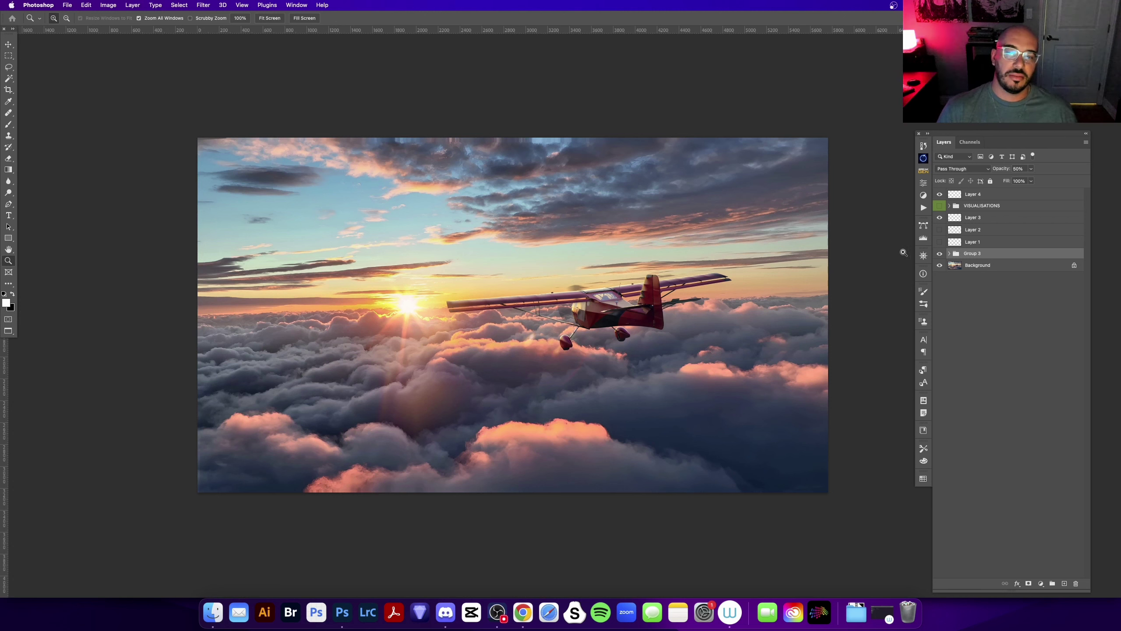
pyautogui.click(940, 254)
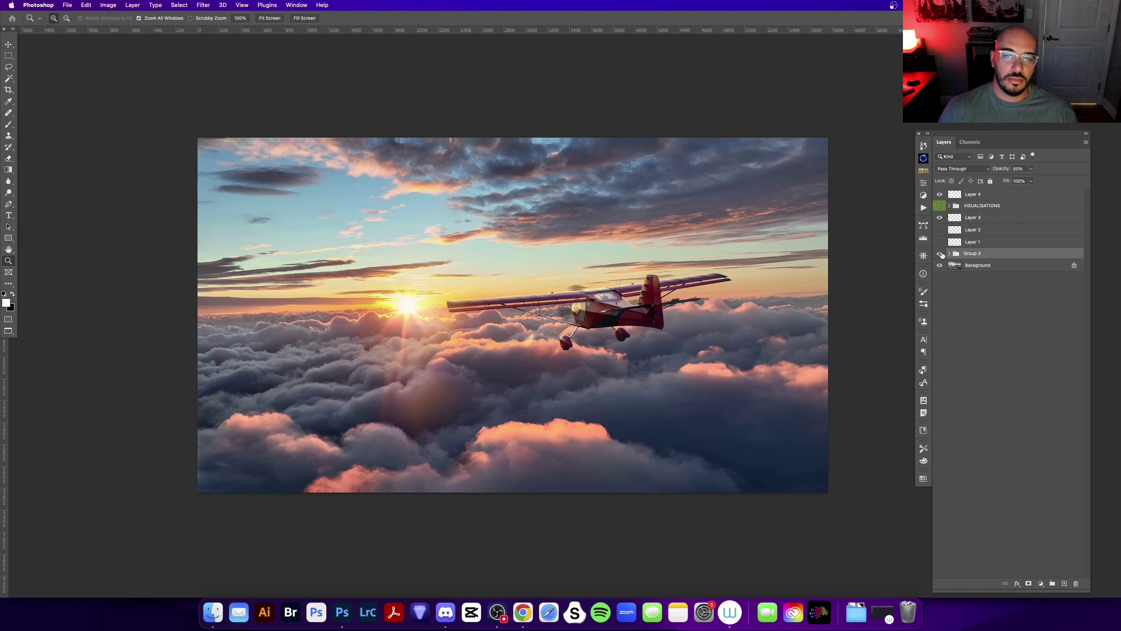
pyautogui.press('v')
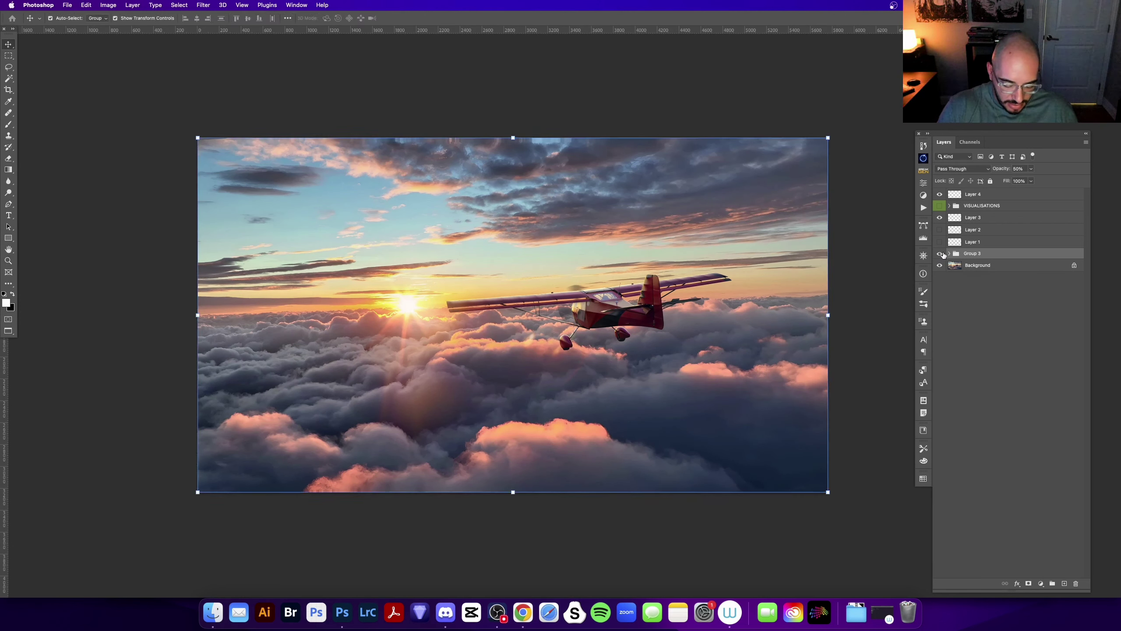
pyautogui.press('z')
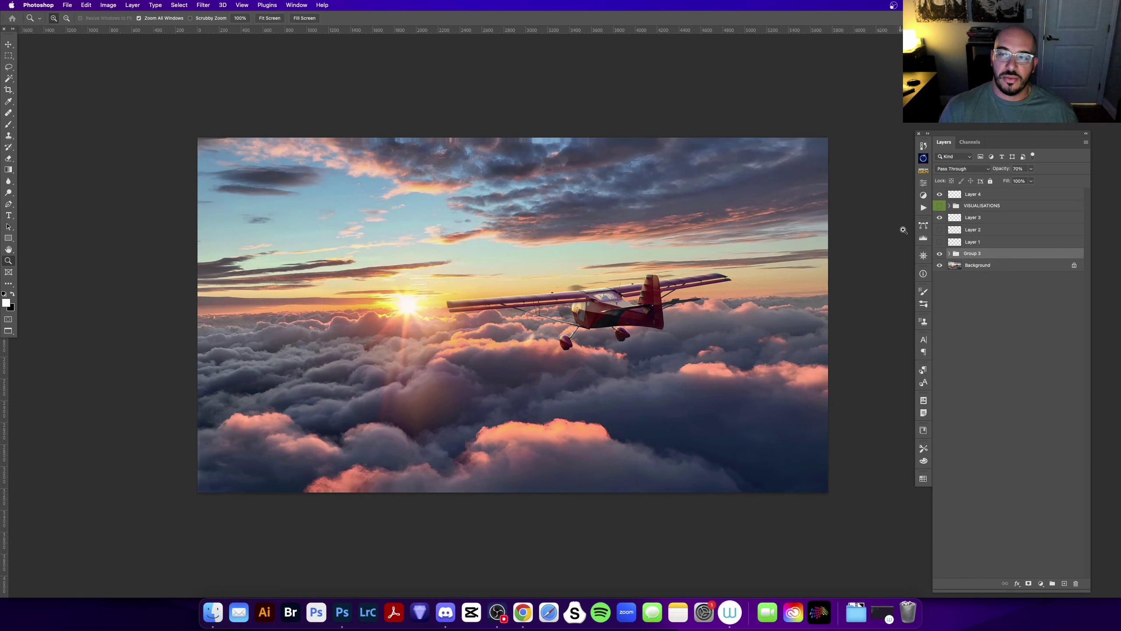
pyautogui.click(940, 255)
pyautogui.click(940, 254)
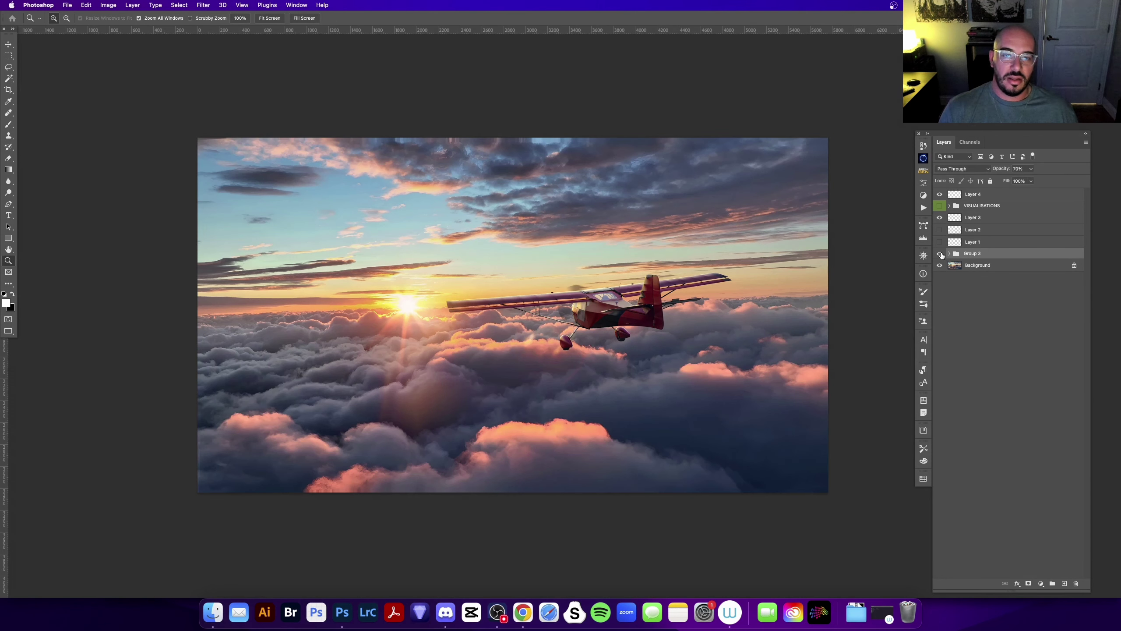
# - Compare the Group 3 grade zoomed out and in, then settle its opacity at 70%
pyautogui.keyDown('alt'); pyautogui.click(879, 290); pyautogui.keyUp('alt')
pyautogui.keyDown('alt'); pyautogui.click(879, 290); pyautogui.keyUp('alt')
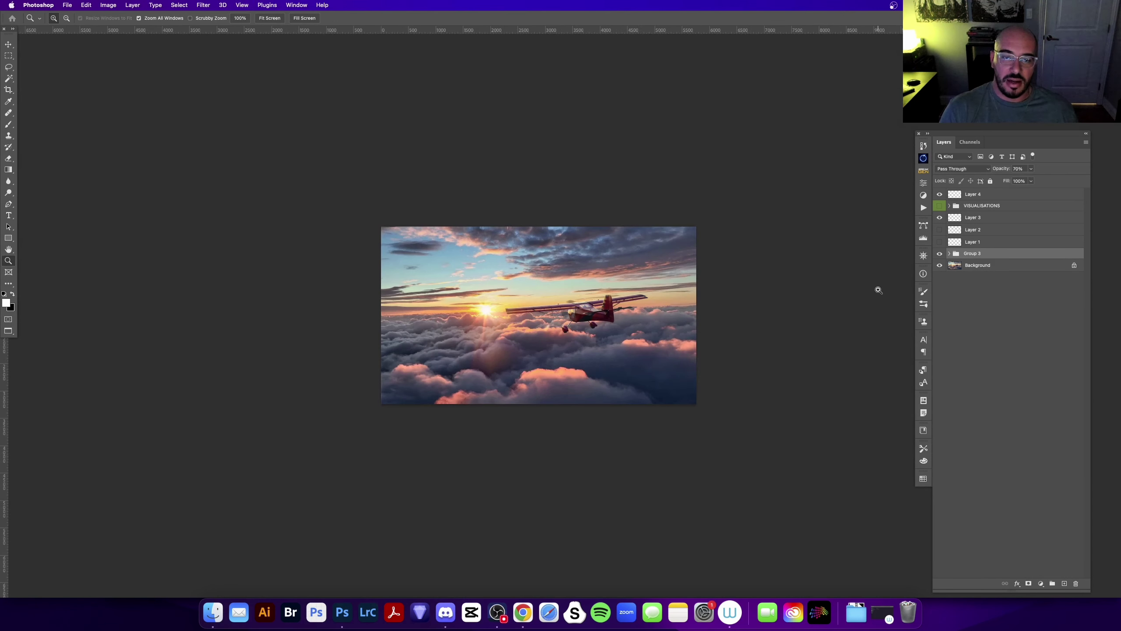
pyautogui.click(940, 254)
pyautogui.click(941, 254)
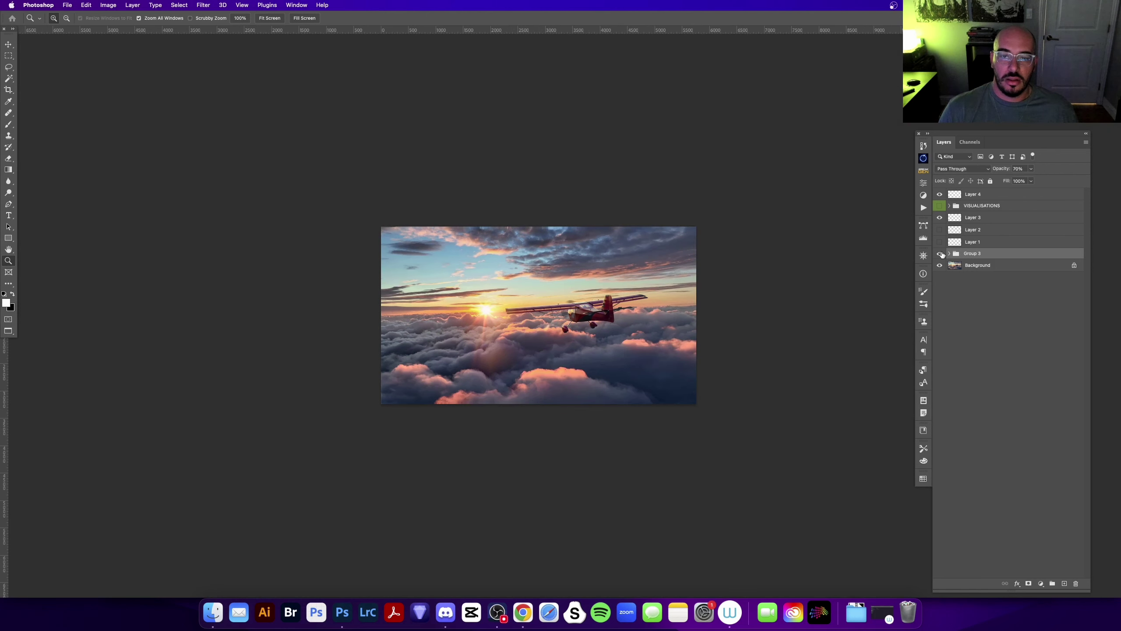
pyautogui.click(566, 328)
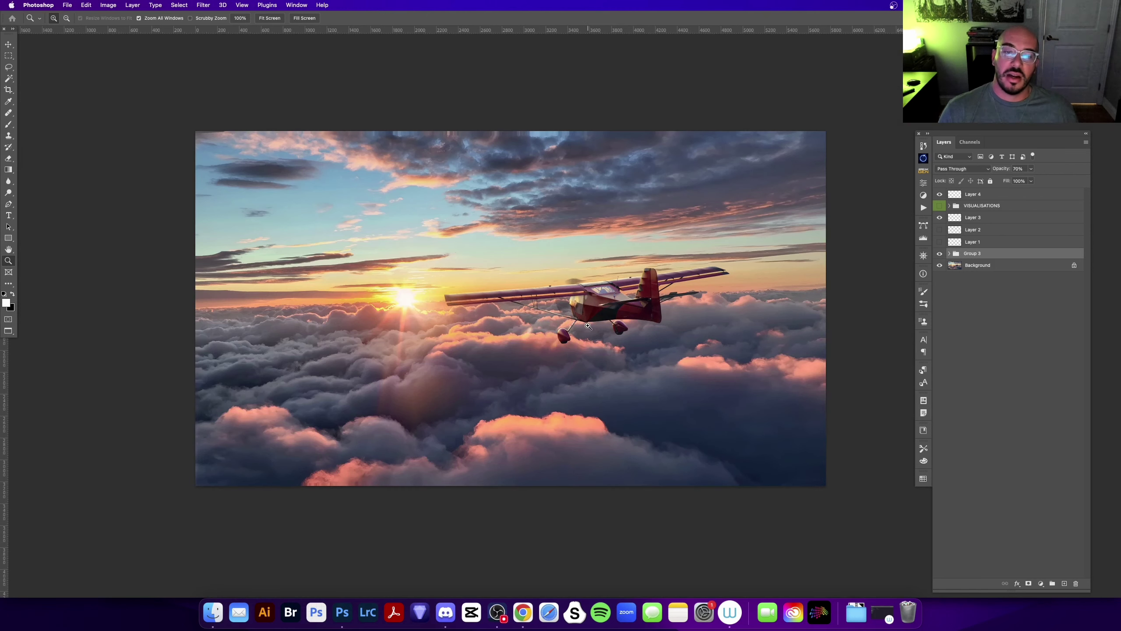
pyautogui.click(942, 255)
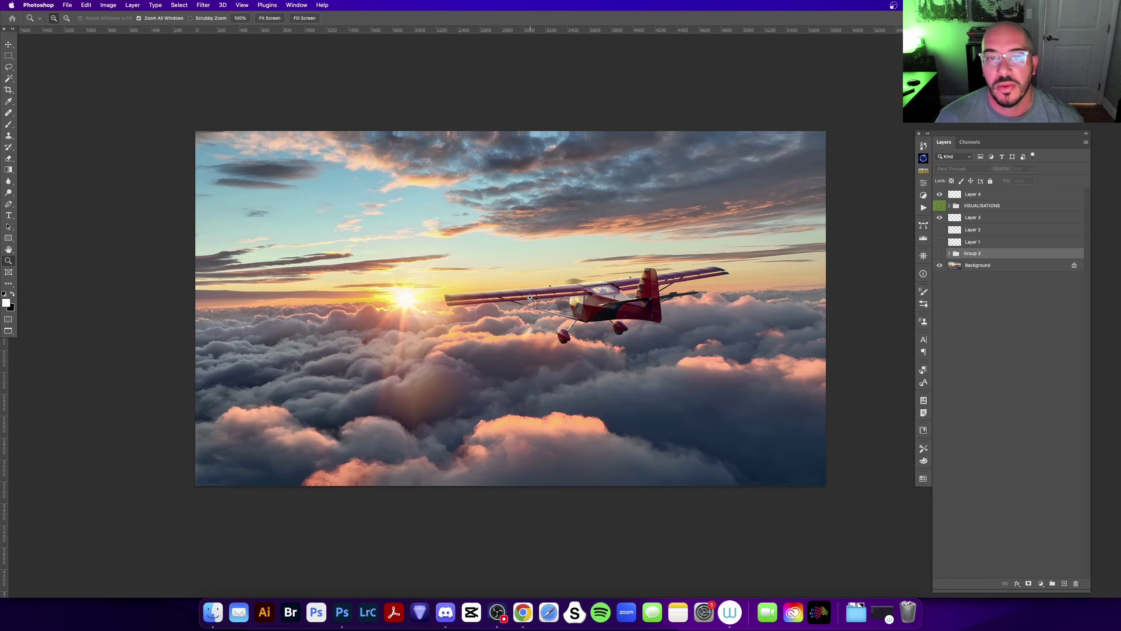
pyautogui.hscroll(1, 551, 217)
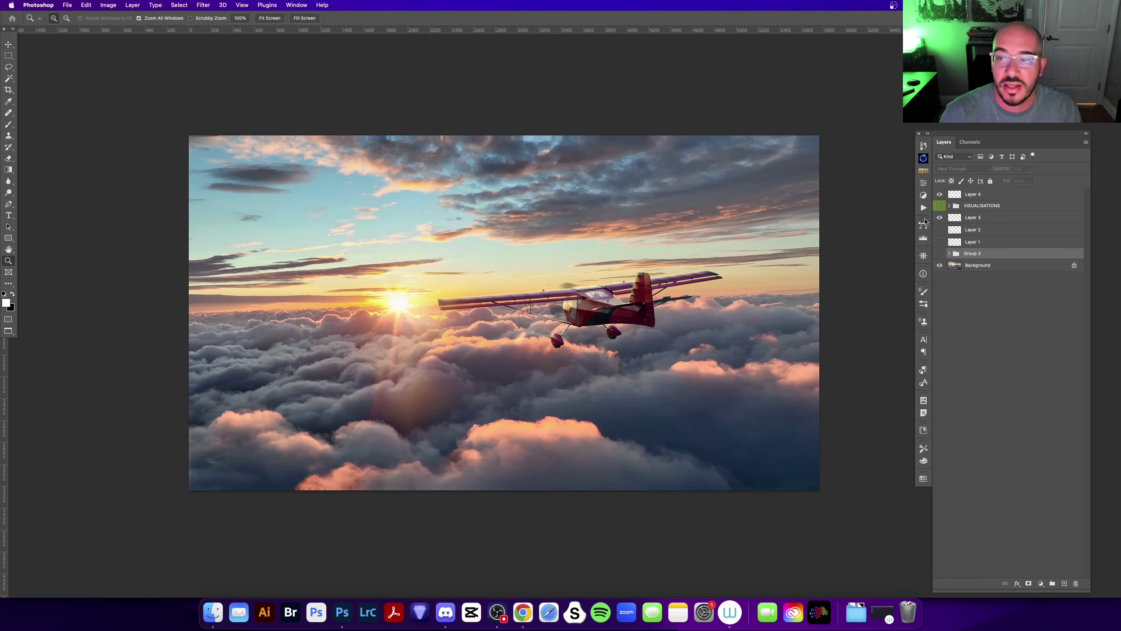
pyautogui.click(940, 253)
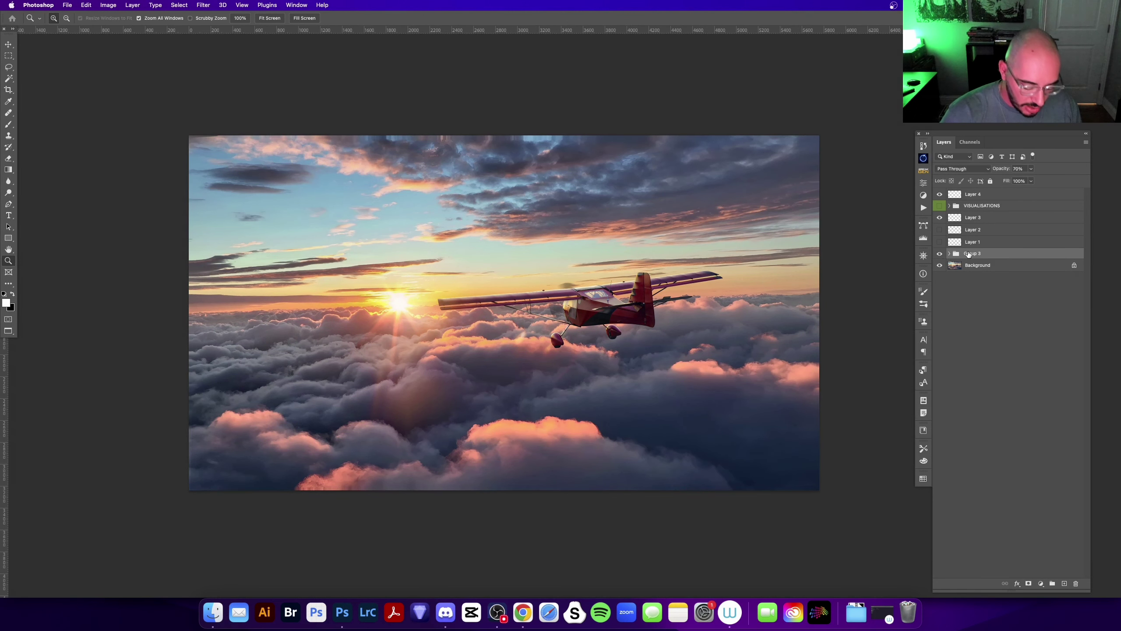
pyautogui.press('v')
pyautogui.press('0')
pyautogui.press('7')
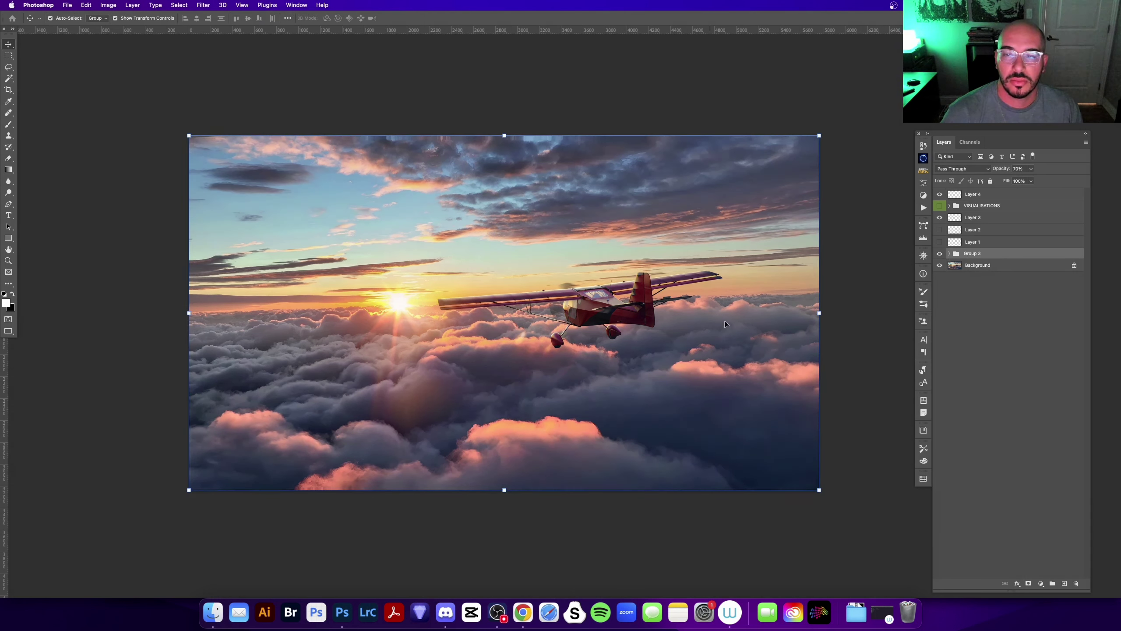
# - Expand VISUALISATIONS and check the Saturation Map with Group 3 off and on
pyautogui.press('z')
pyautogui.click(950, 206)
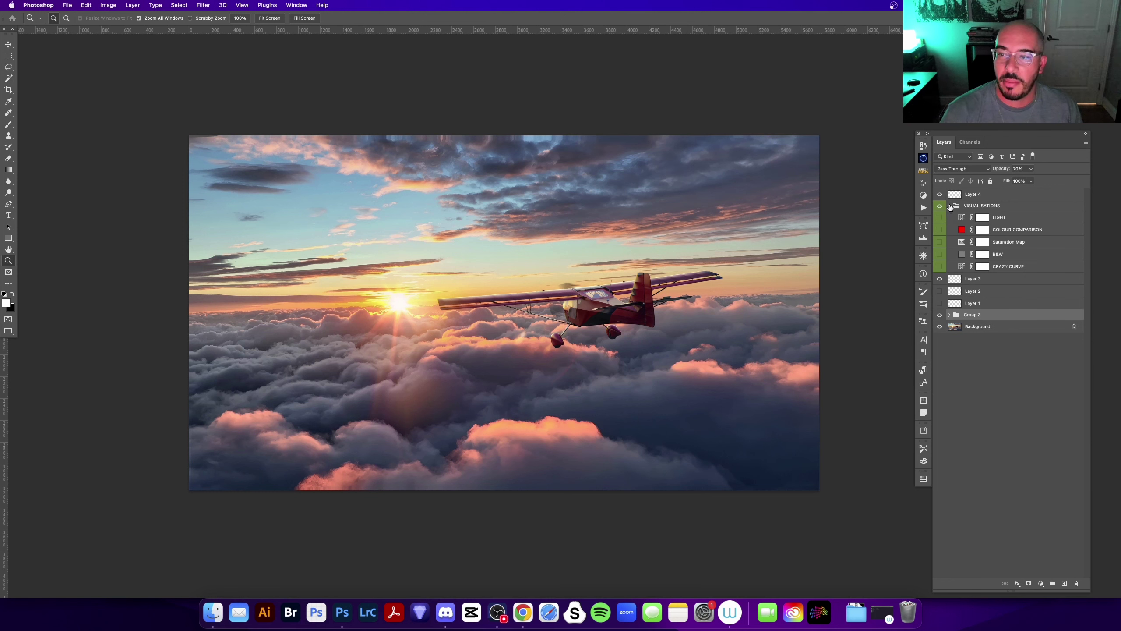
pyautogui.click(940, 314)
pyautogui.click(940, 314)
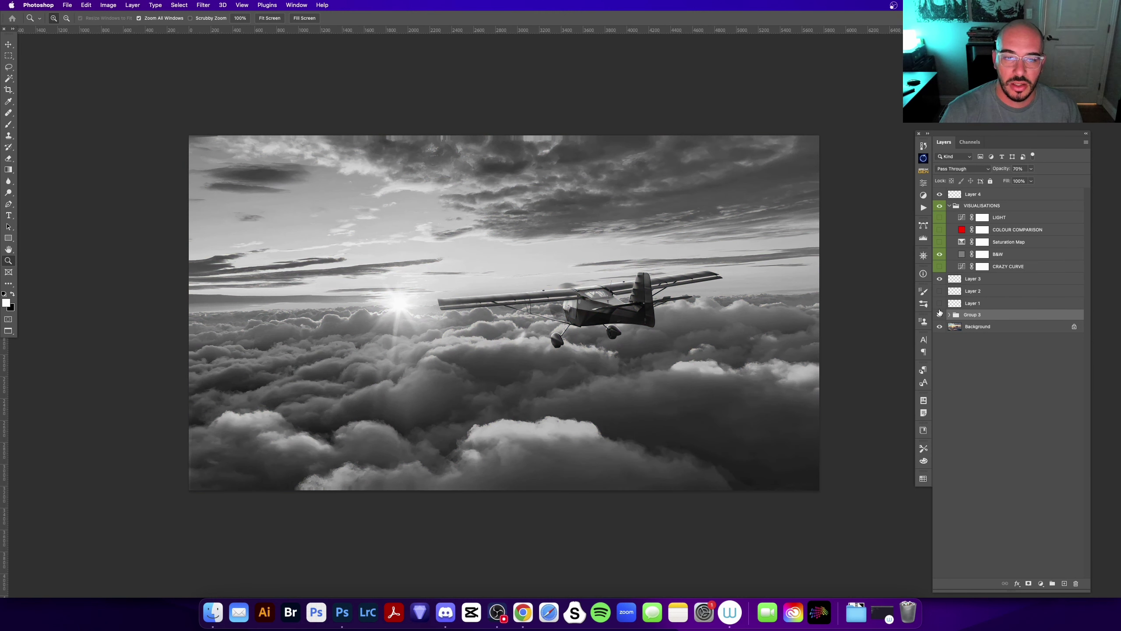
pyautogui.click(949, 206)
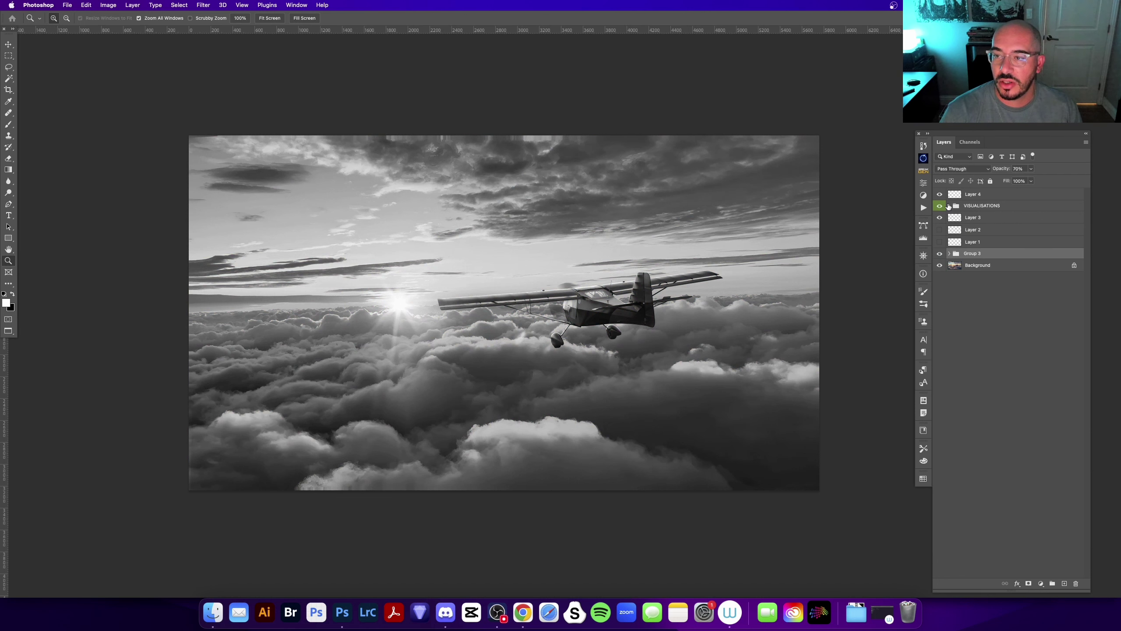
pyautogui.click(940, 254)
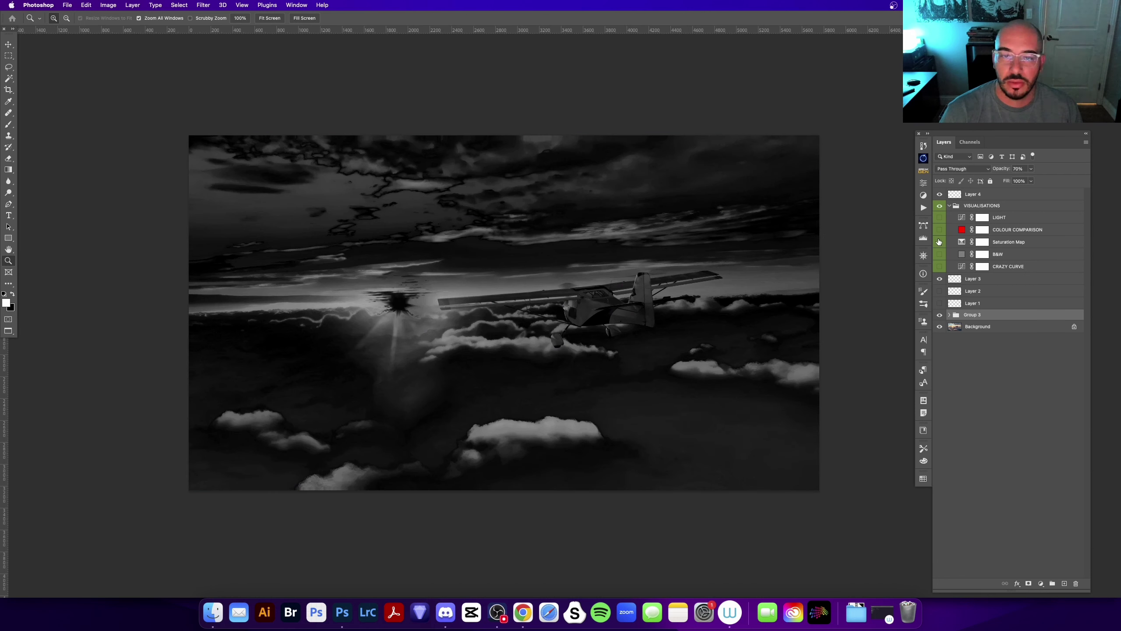
pyautogui.click(940, 314)
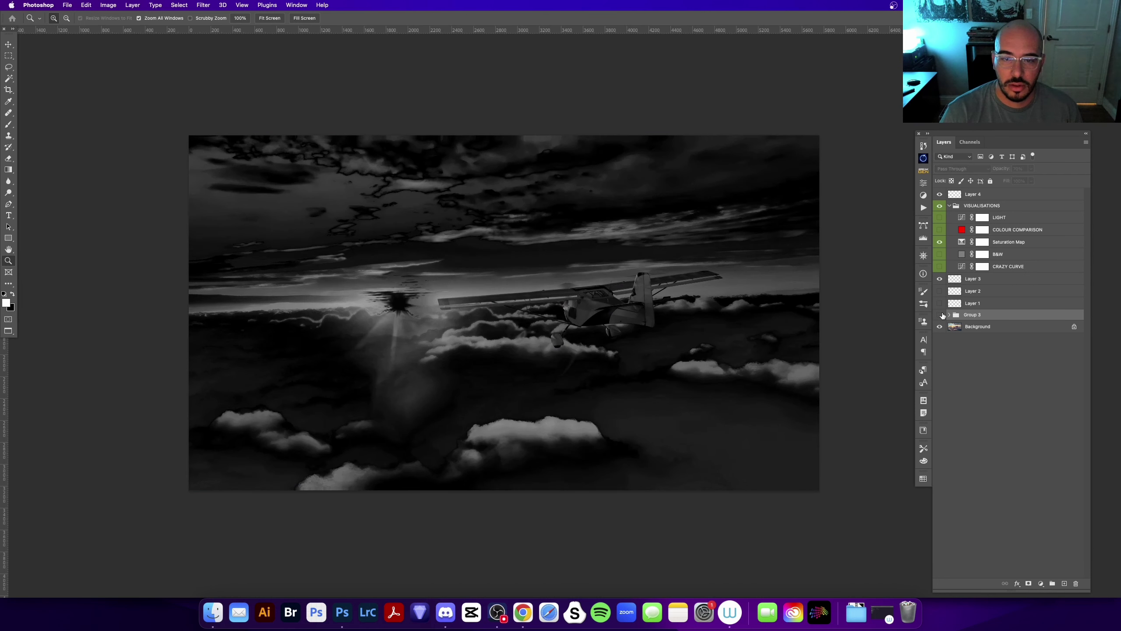
pyautogui.click(941, 315)
# - Swap to the COLOUR COMPARISON map, compare Group 3, then collapse VISUALISATIONS
pyautogui.click(940, 243)
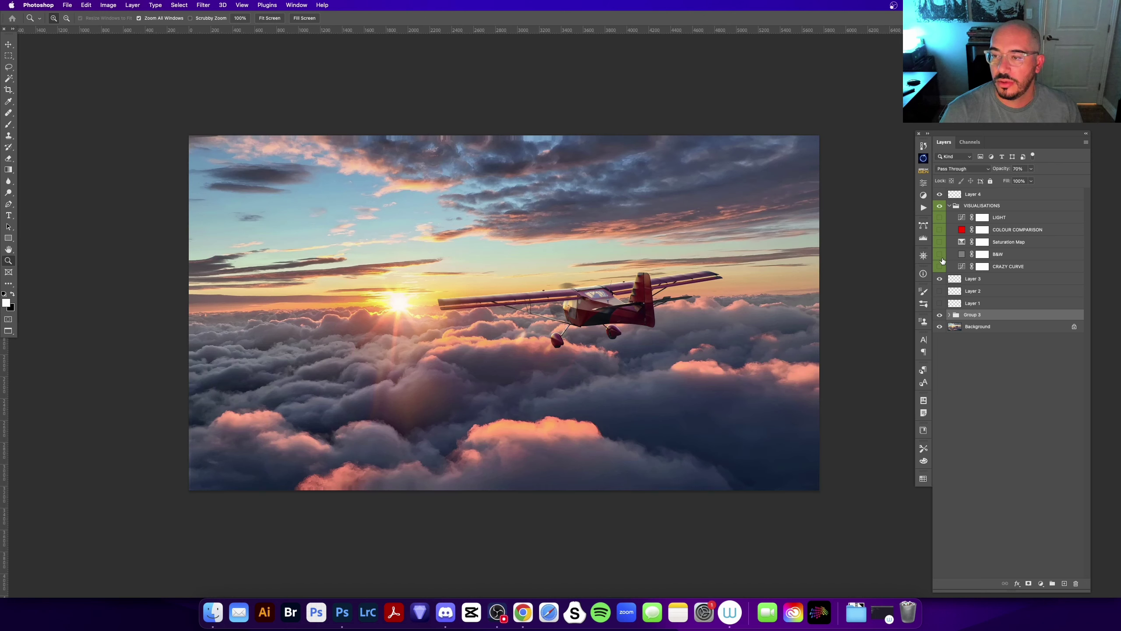
pyautogui.click(940, 230)
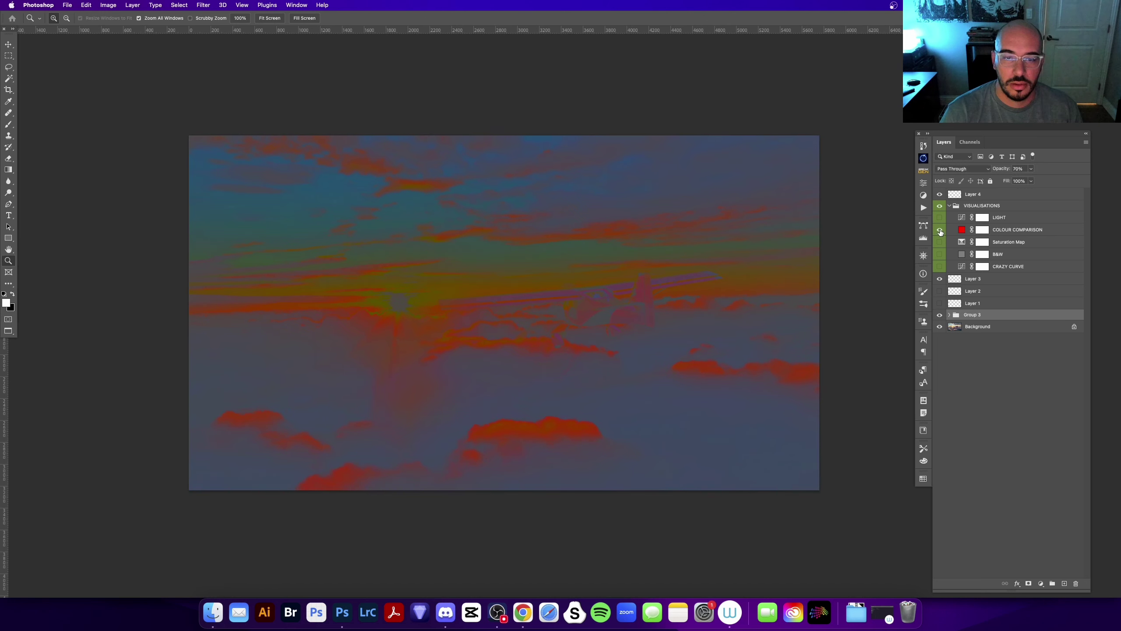
pyautogui.click(940, 314)
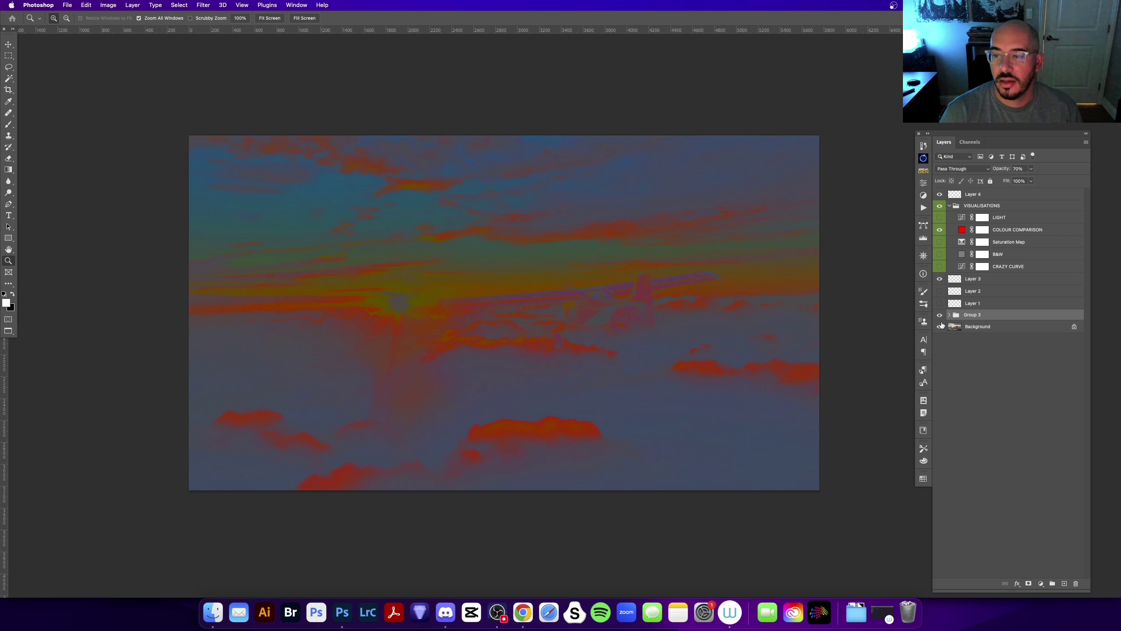
pyautogui.click(940, 315)
pyautogui.click(940, 315)
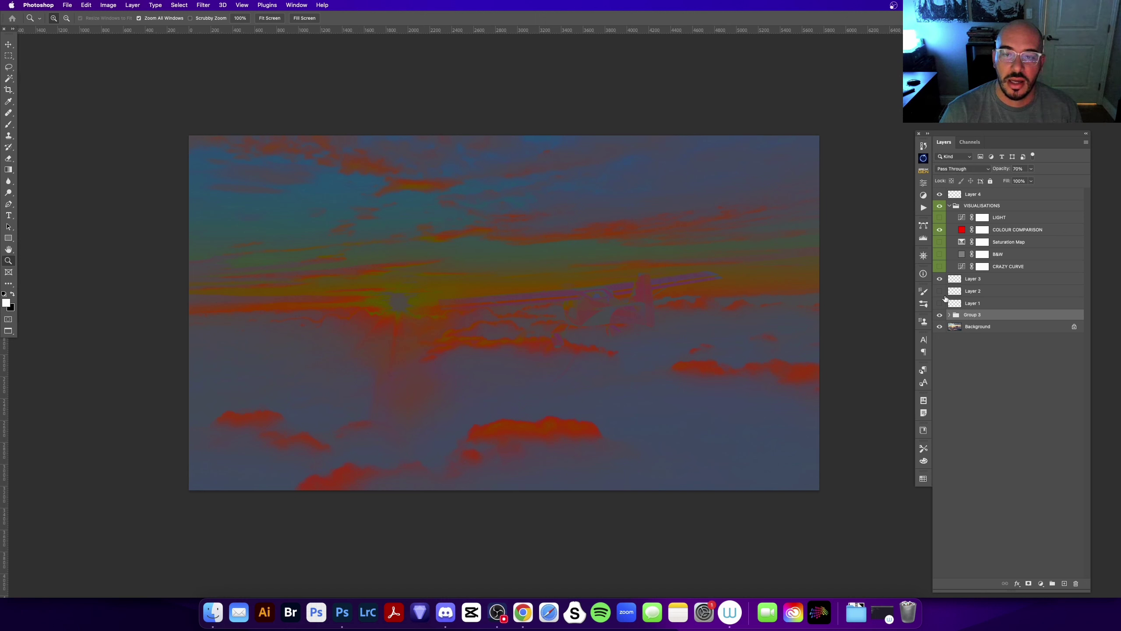
pyautogui.click(949, 206)
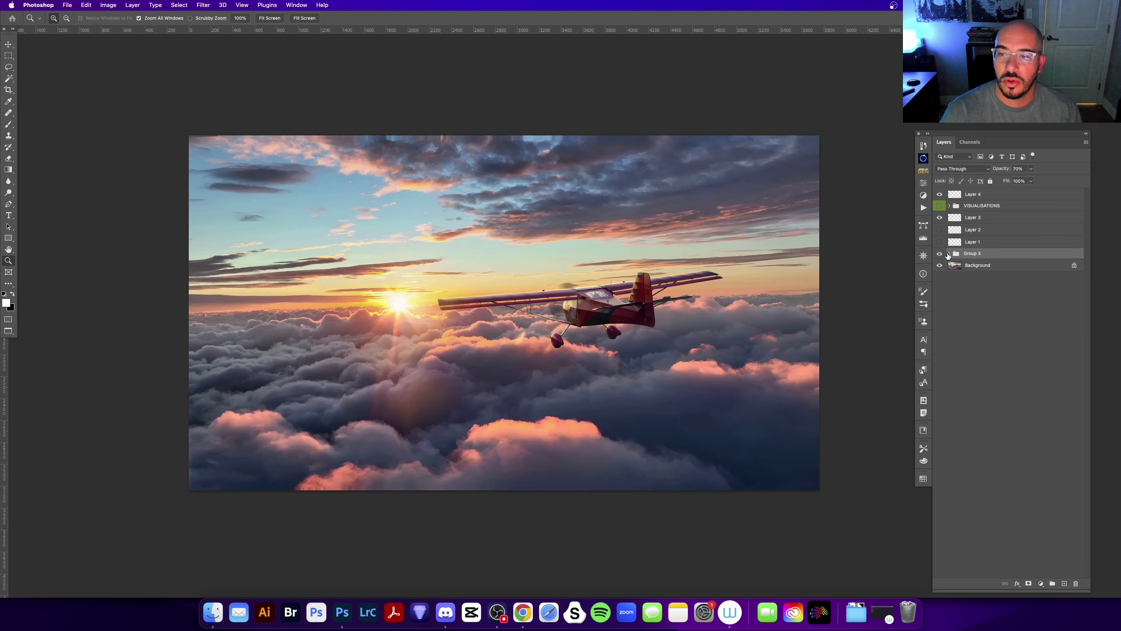
# - Compare Group 3 off and on, then set its opacity to 80% with the whole image fitted
pyautogui.click(940, 254)
pyautogui.click(940, 254)
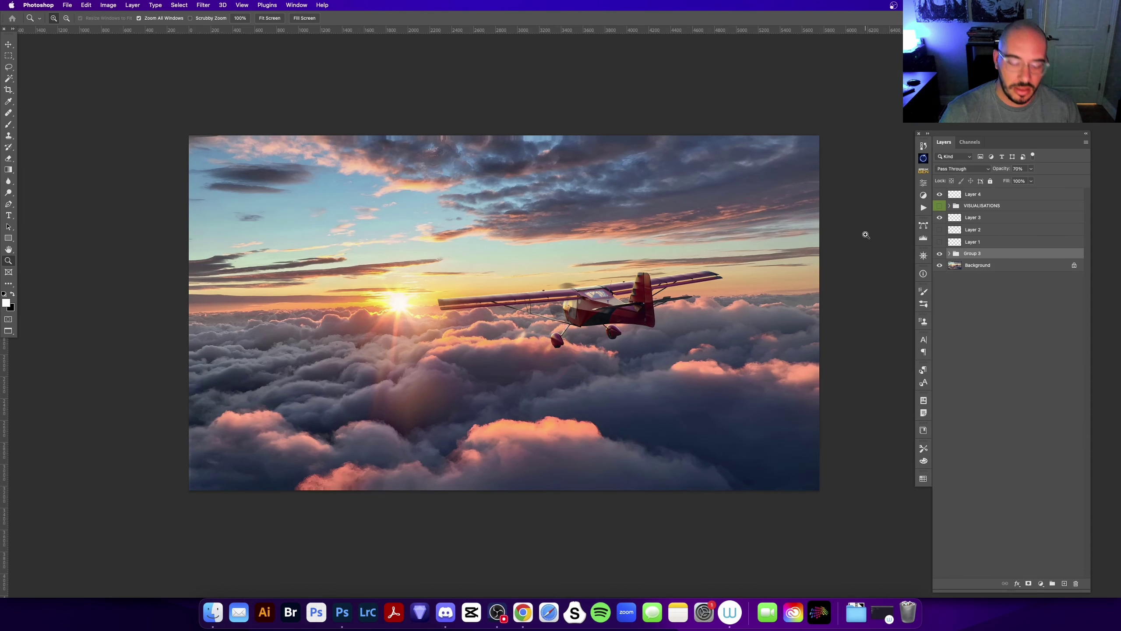
pyautogui.press('v')
pyautogui.press('0')
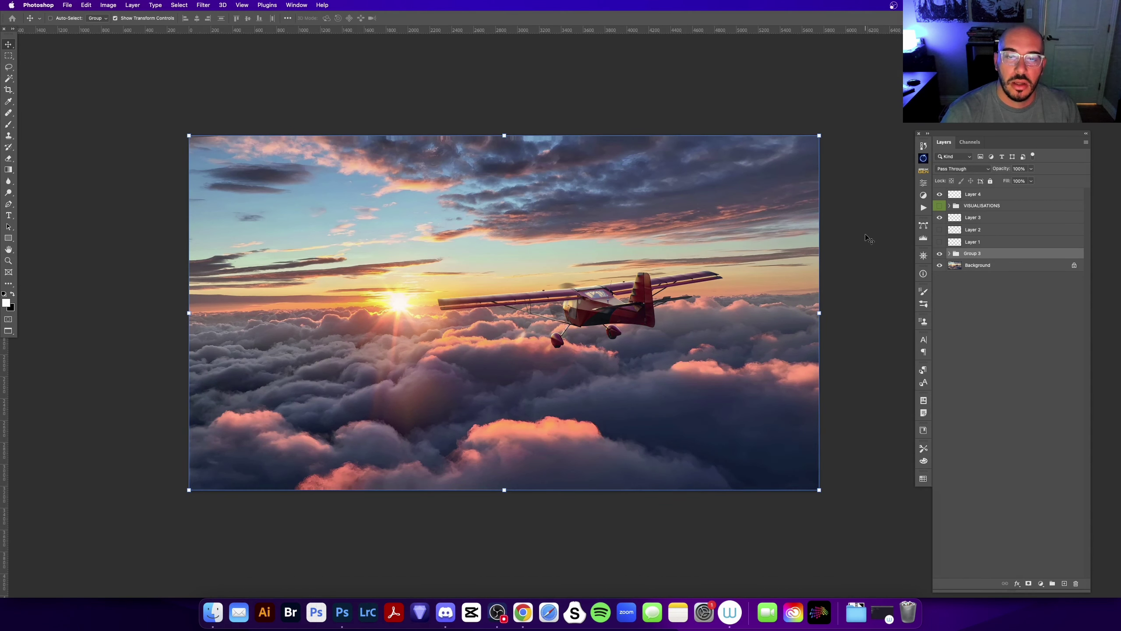
pyautogui.press('super+minus')
pyautogui.press('z')
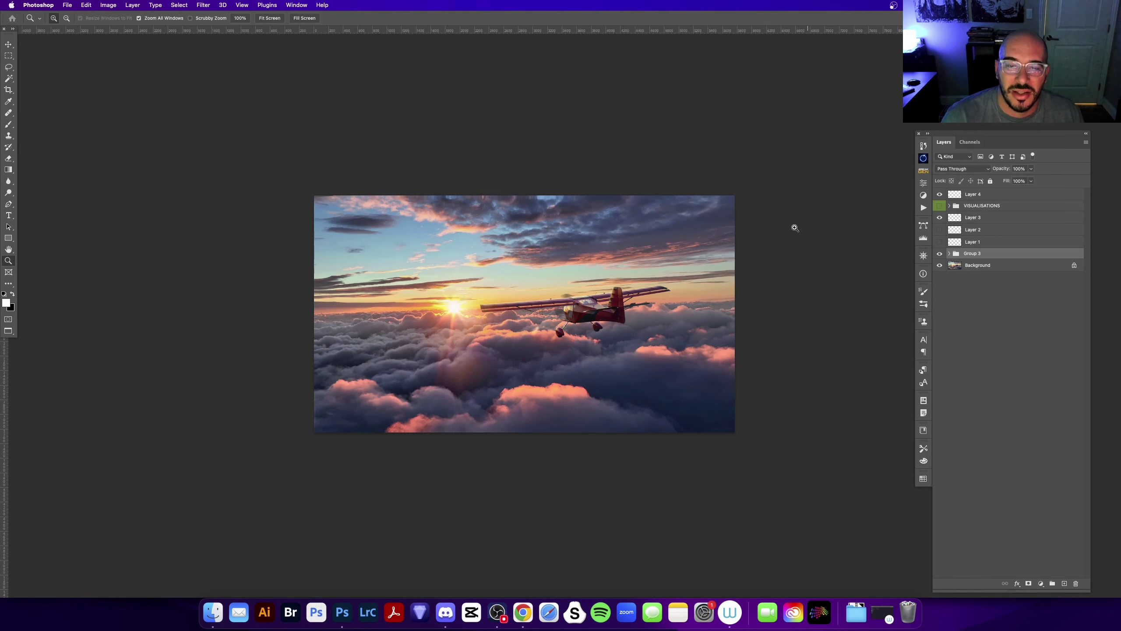
pyautogui.press('8')
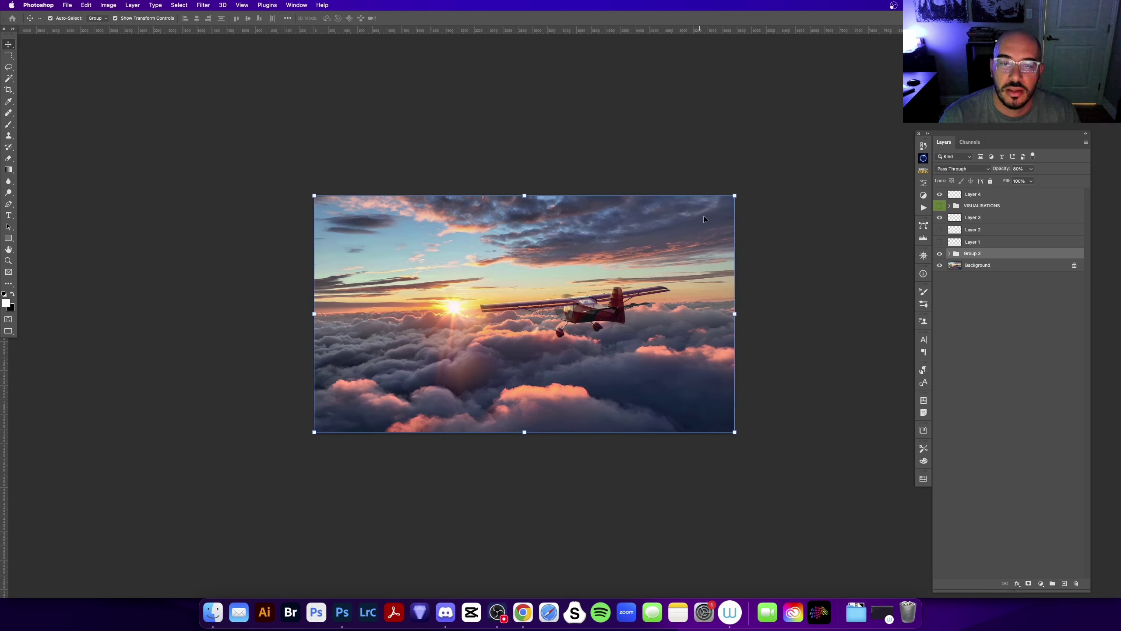
# - Compare the 80% grade with Group 3 off and on, then close the plane document
pyautogui.click(940, 253)
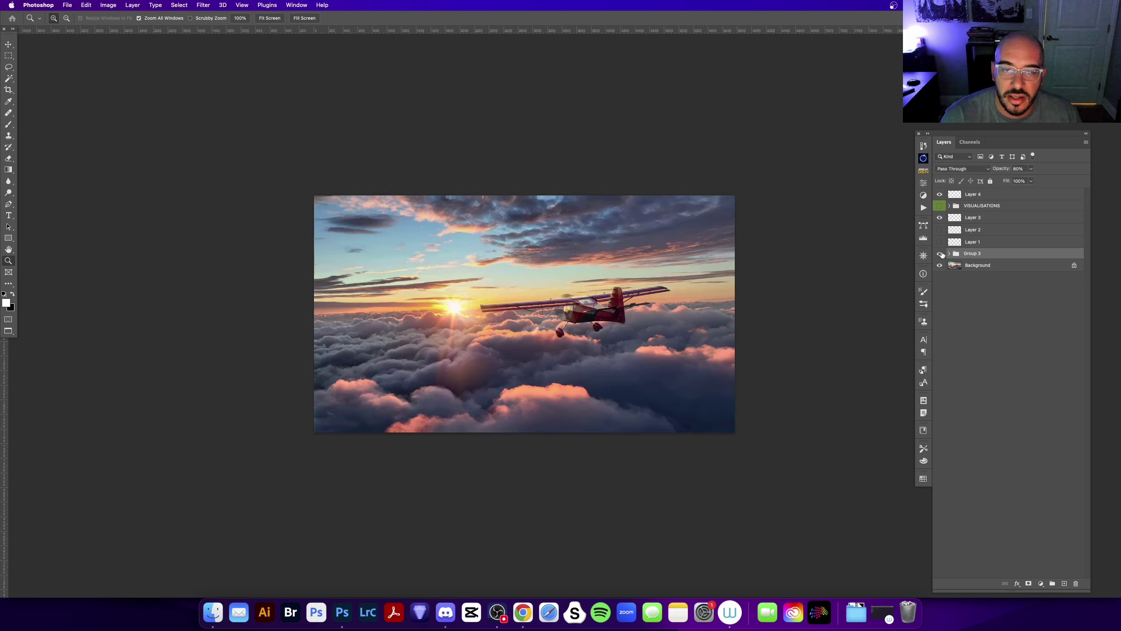
pyautogui.click(942, 255)
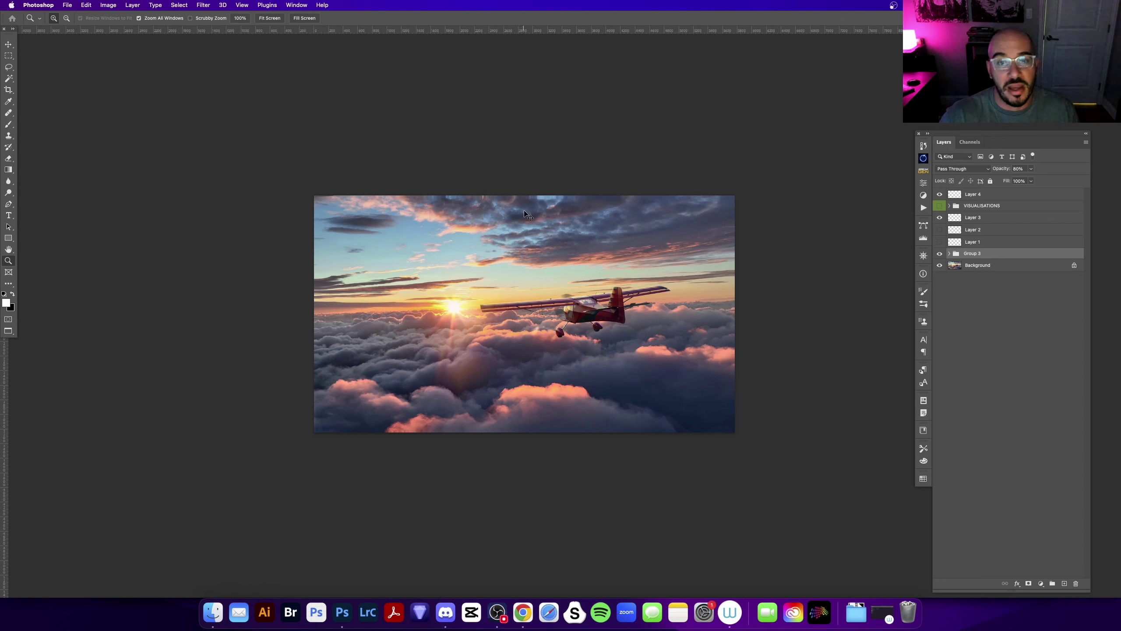
pyautogui.hscroll(-3, 547, 251)
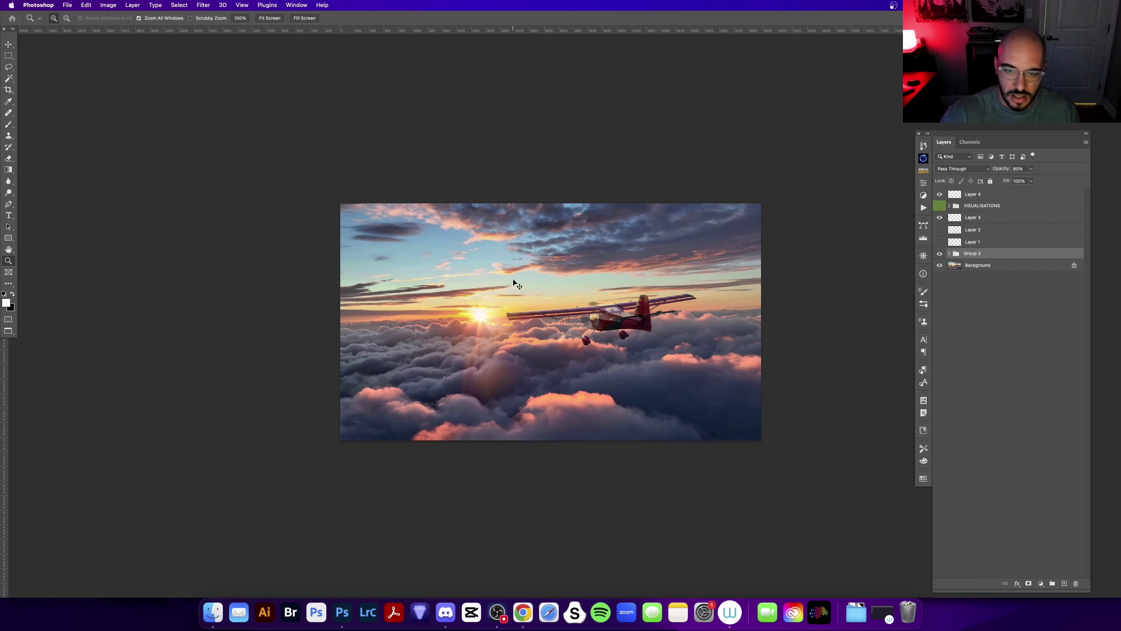
pyautogui.press('super+w')
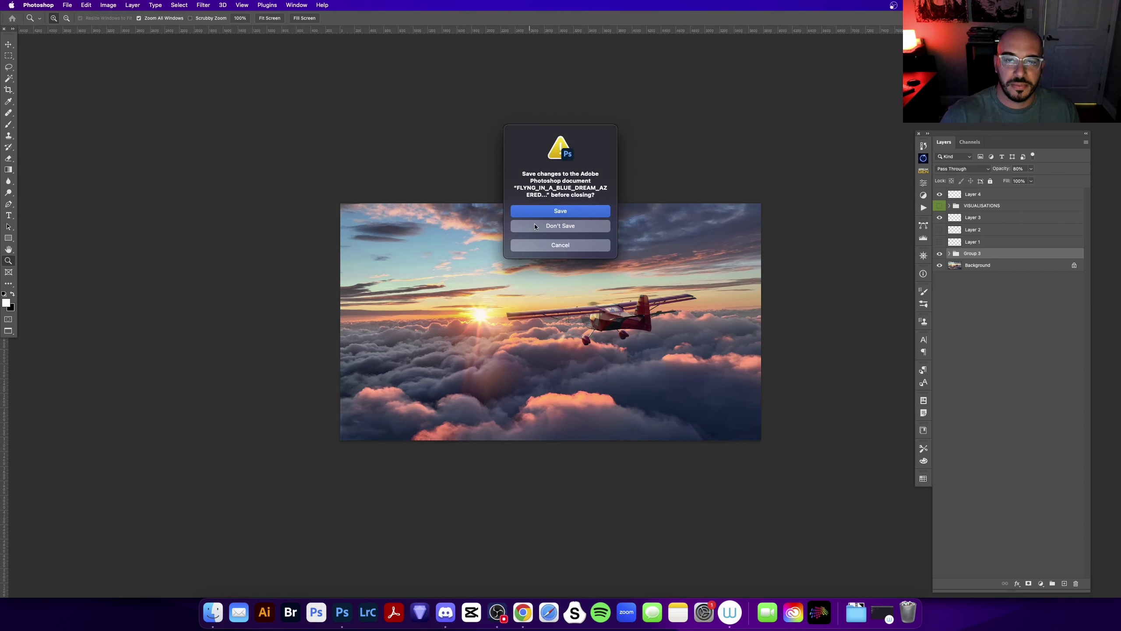
# - Discard changes to the plane document and hide Photoshop to reveal the Behance page
pyautogui.click(539, 226)
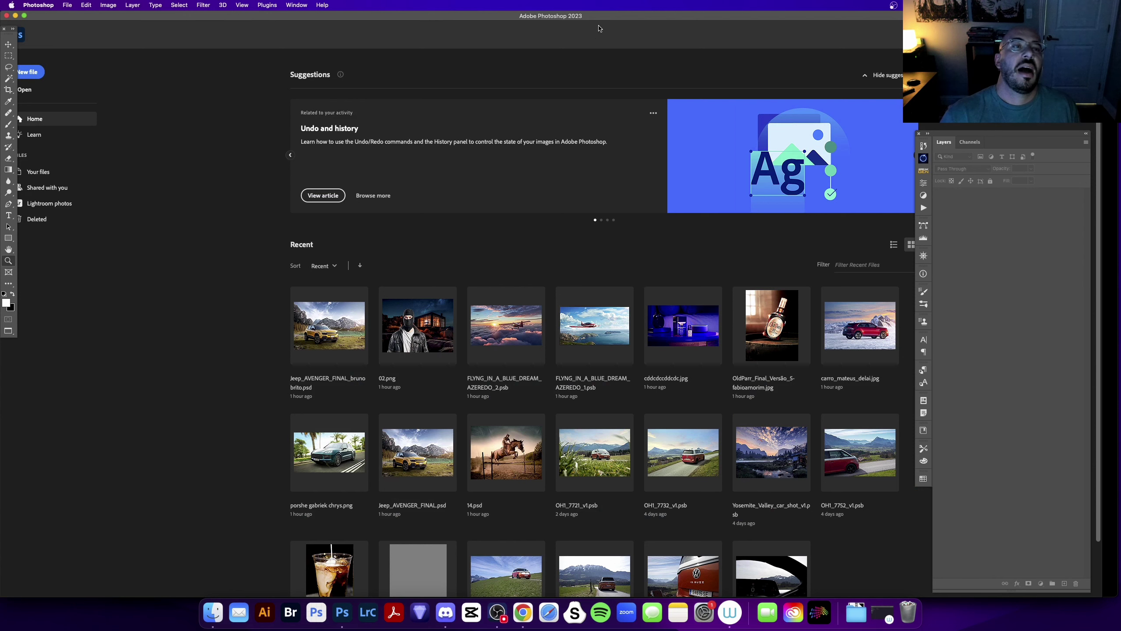
pyautogui.moveTo(612, 17); pyautogui.dragTo(619, 16)
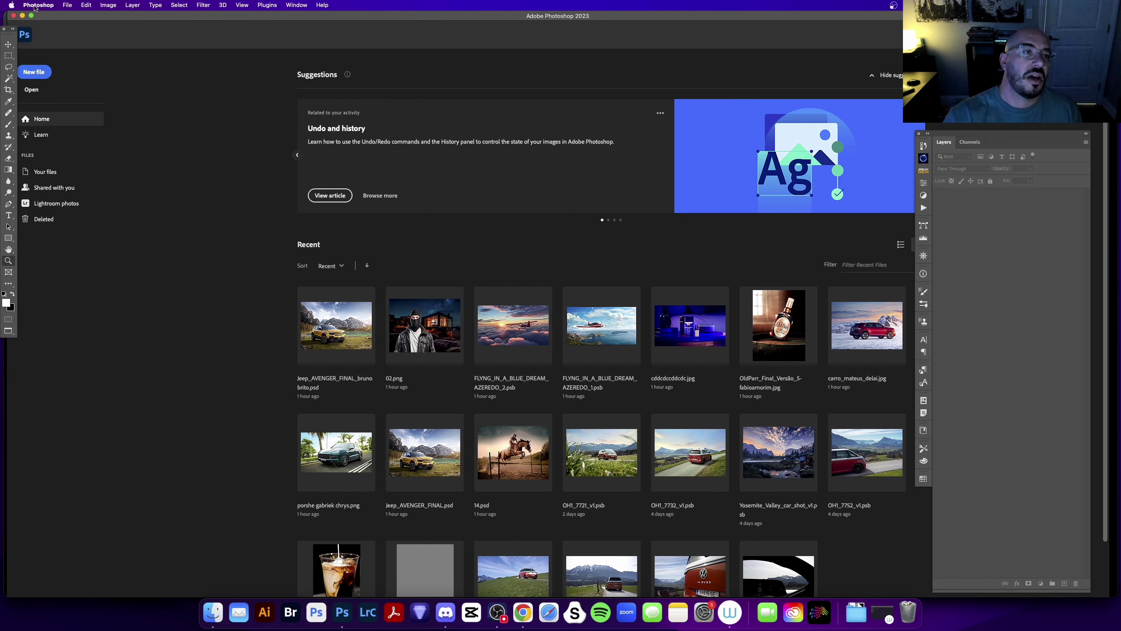
pyautogui.click(35, 5)
pyautogui.click(67, 99)
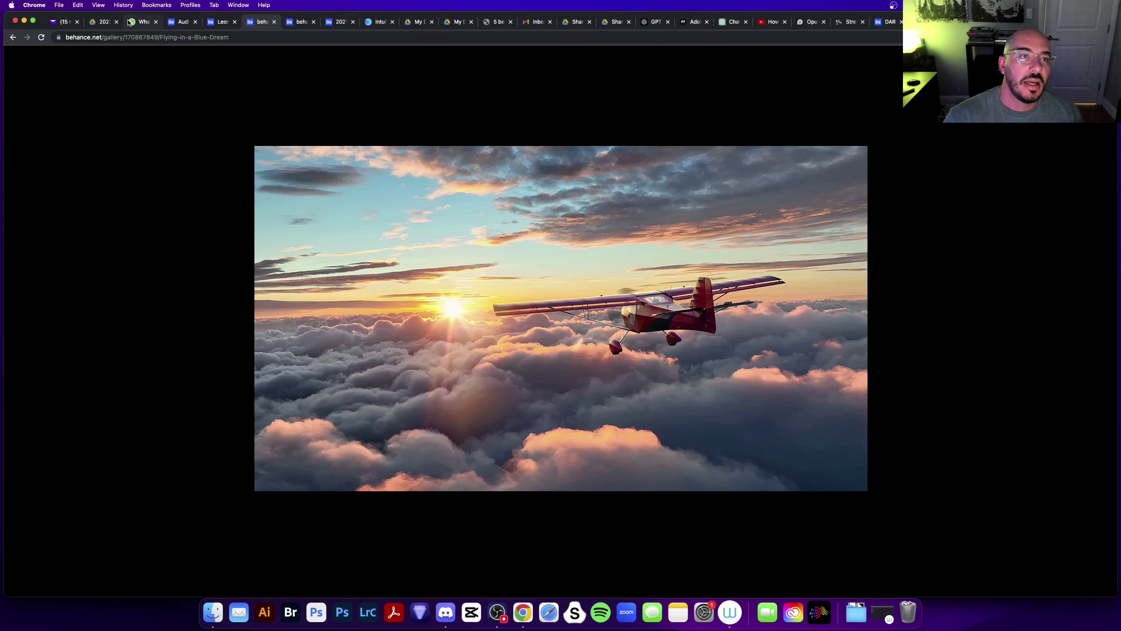
# - Open the Digital Artist React chat on WhatsApp Web and scroll through recent messages
pyautogui.click(129, 22)
pyautogui.click(356, 172)
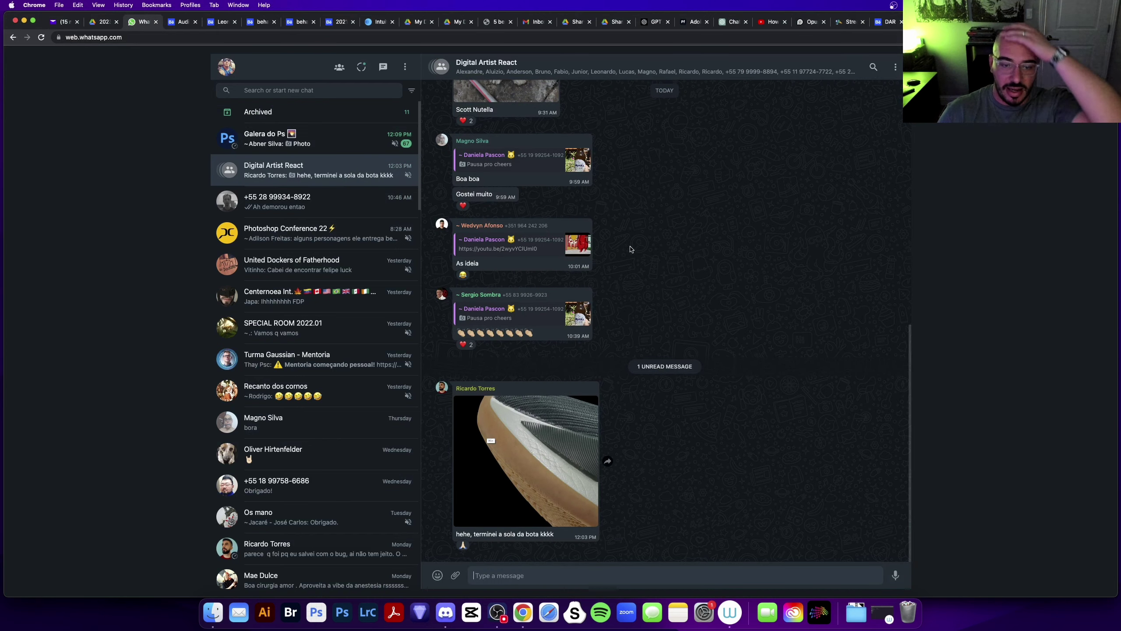
pyautogui.scroll(2, 651, 261)
pyautogui.scroll(4, 649, 262)
pyautogui.scroll(4, 648, 262)
pyautogui.scroll(-10, 654, 283)
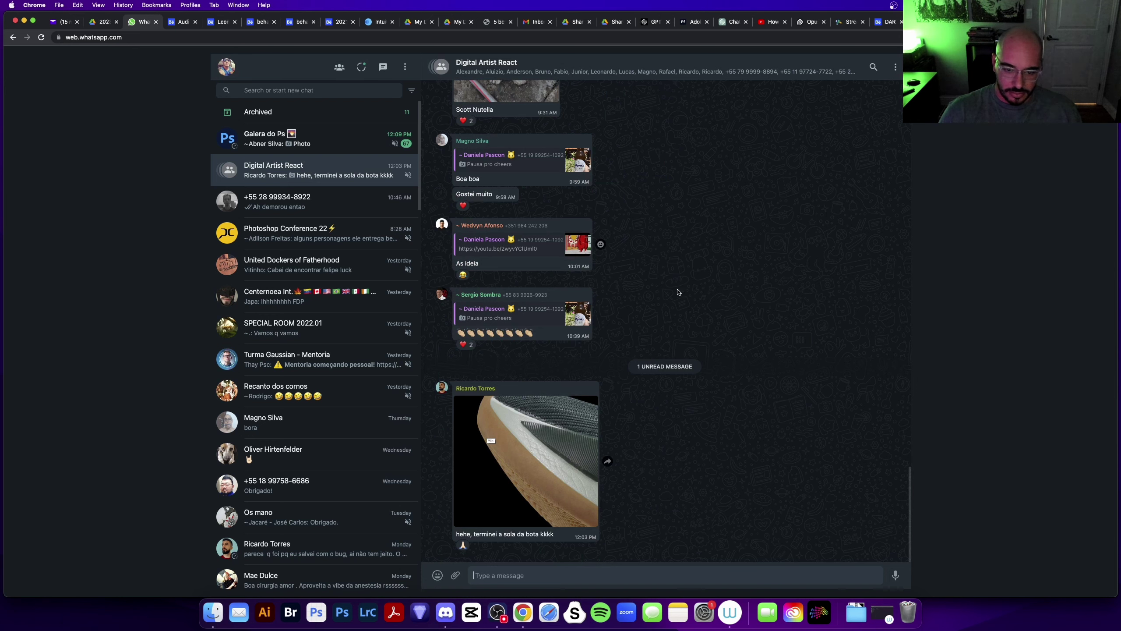
# - View the shoe photo full size, then bring Discord to the front
pyautogui.click(535, 428)
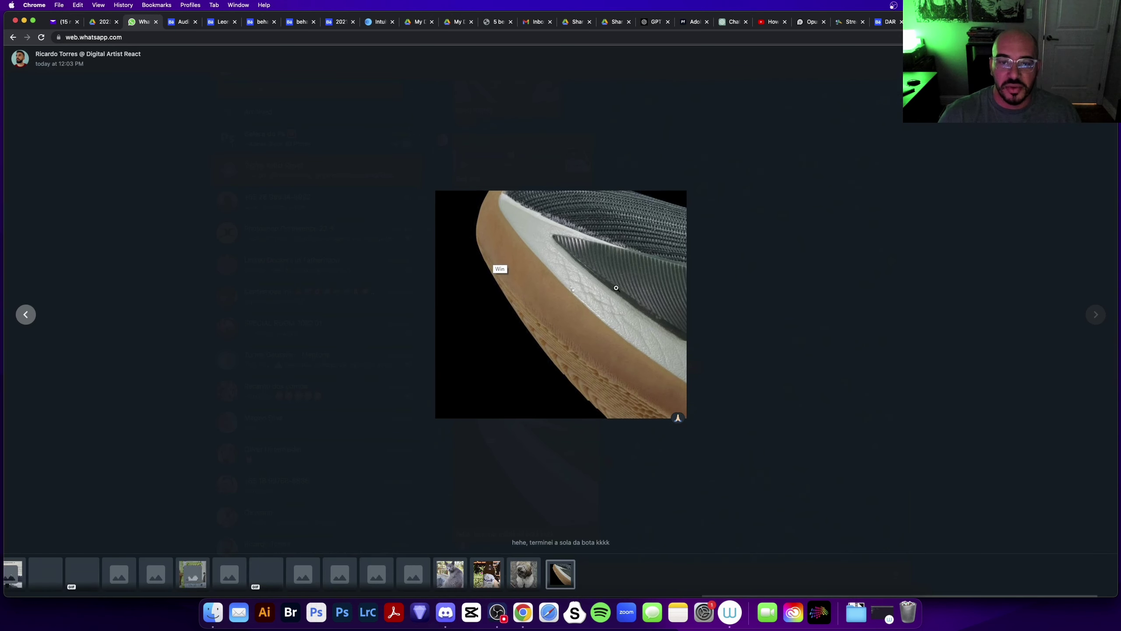
pyautogui.press('Escape')
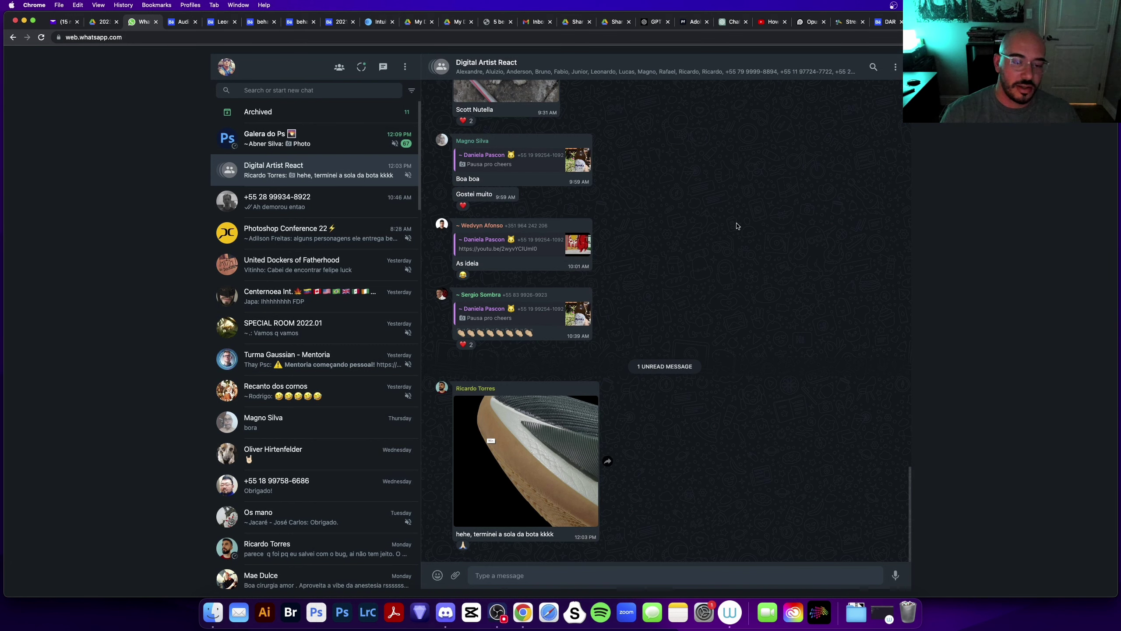
pyautogui.click(445, 612)
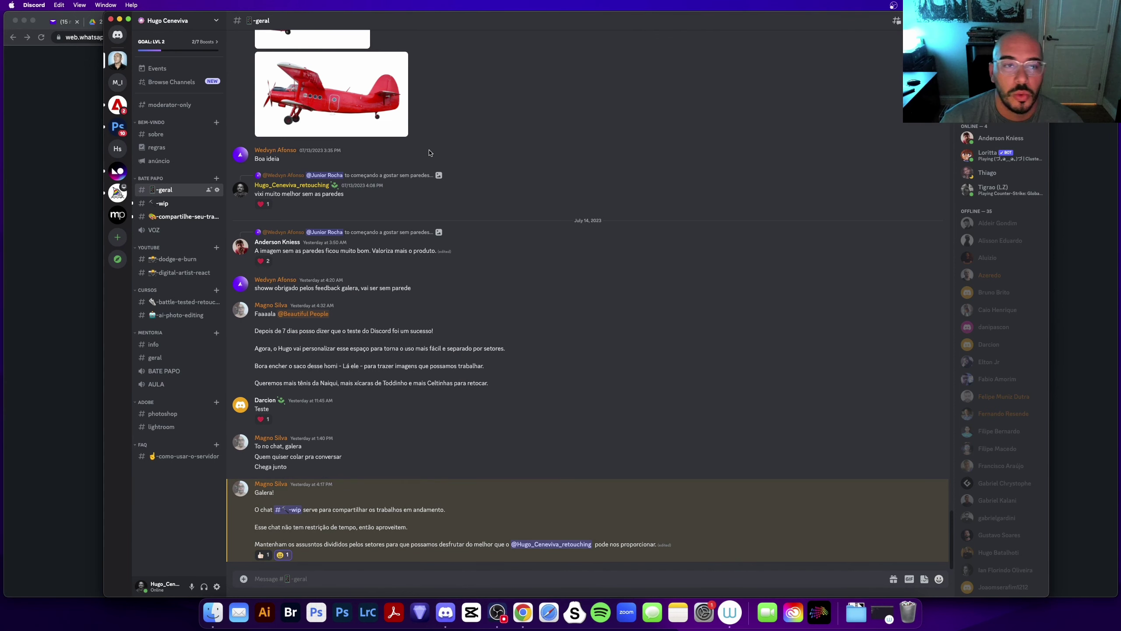
pyautogui.moveTo(593, 20); pyautogui.dragTo(590, 17)
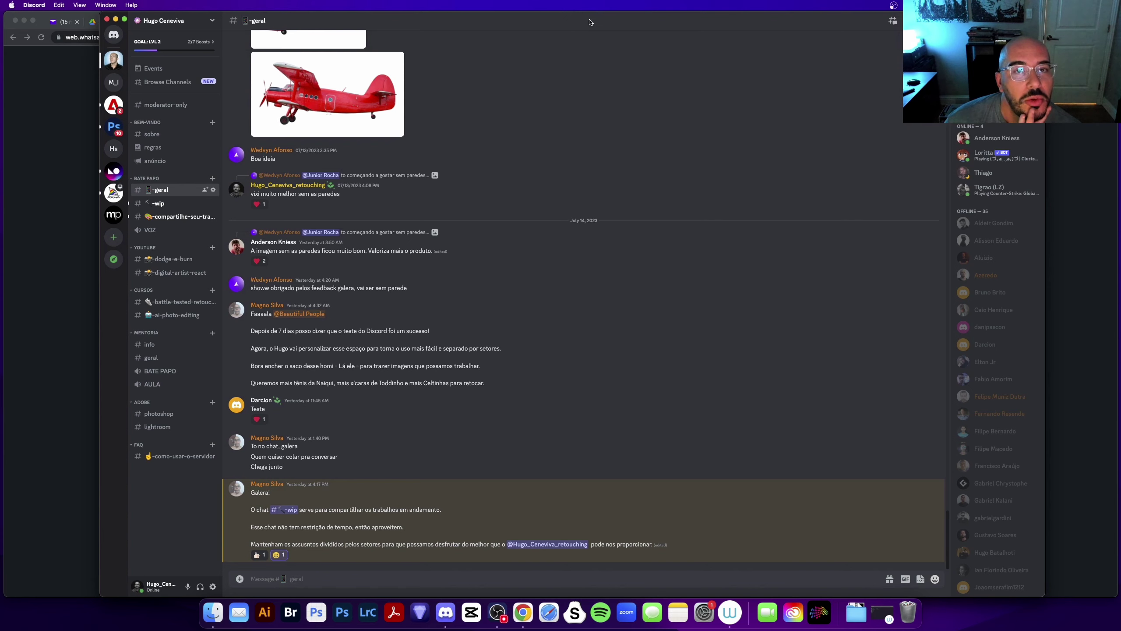
pyautogui.moveTo(590, 22); pyautogui.dragTo(587, 21)
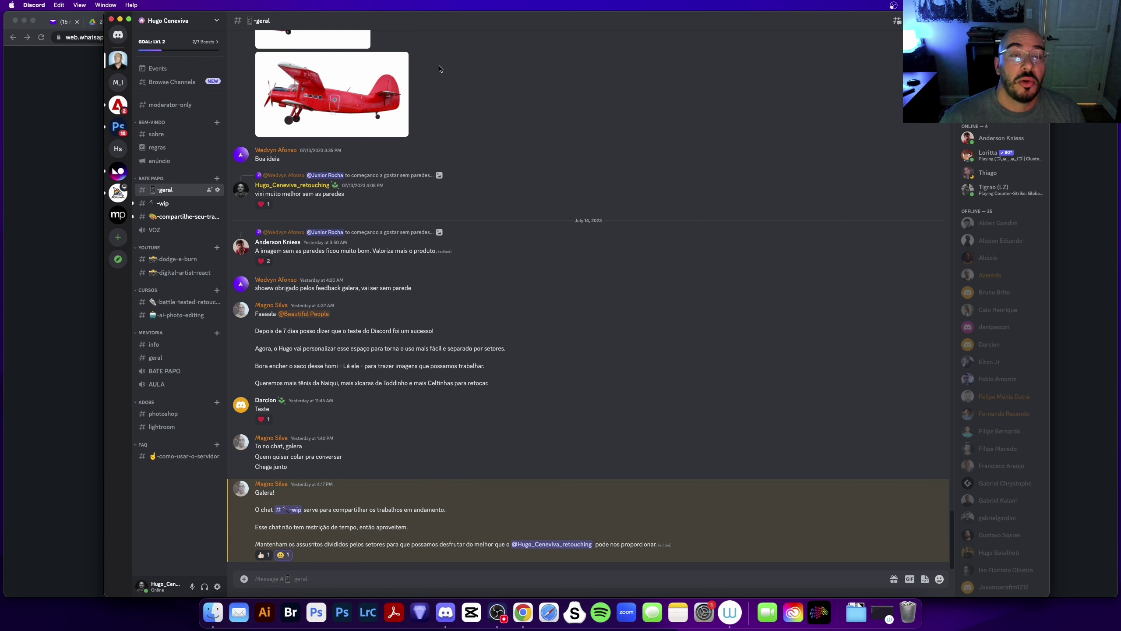
pyautogui.moveTo(586, 21); pyautogui.dragTo(587, 20)
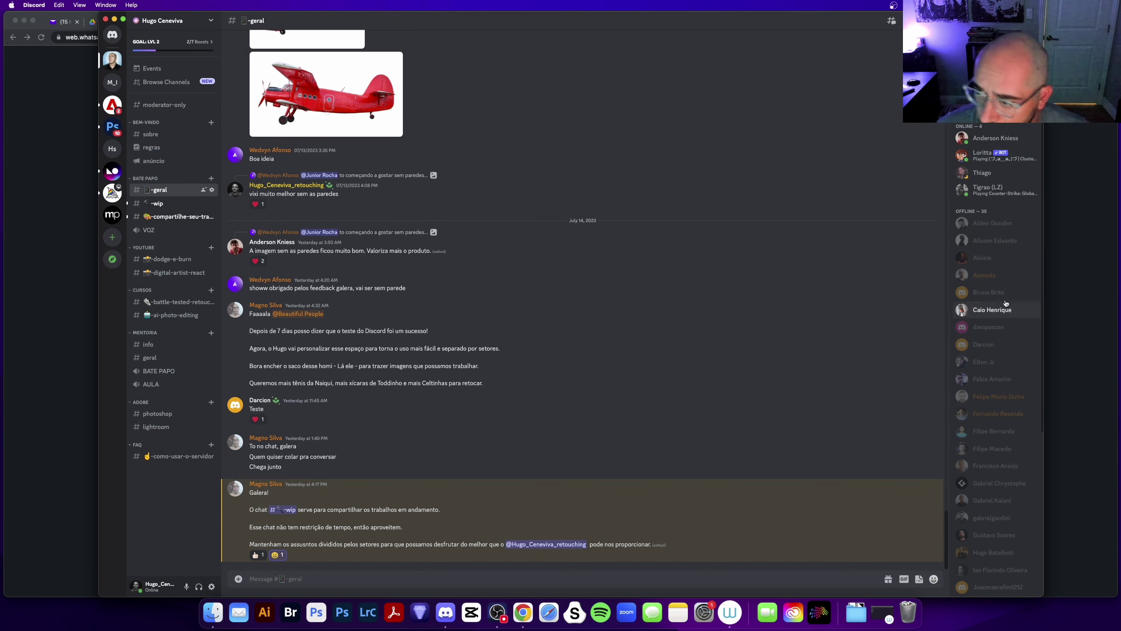
pyautogui.moveTo(652, 92)
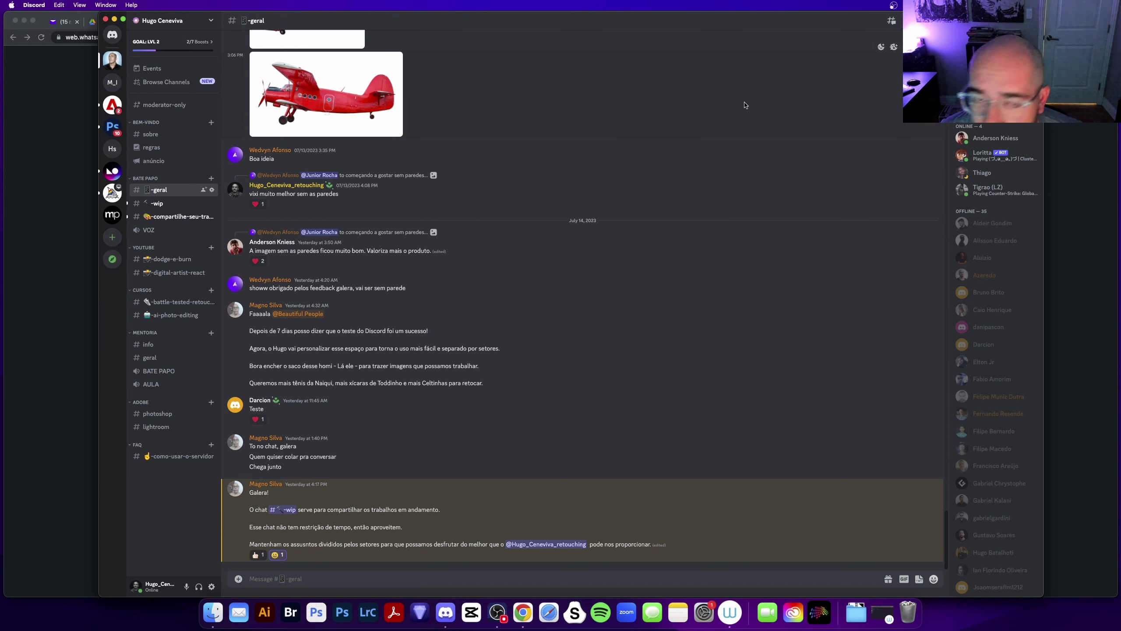
pyautogui.moveTo(646, 19); pyautogui.dragTo(653, 18)
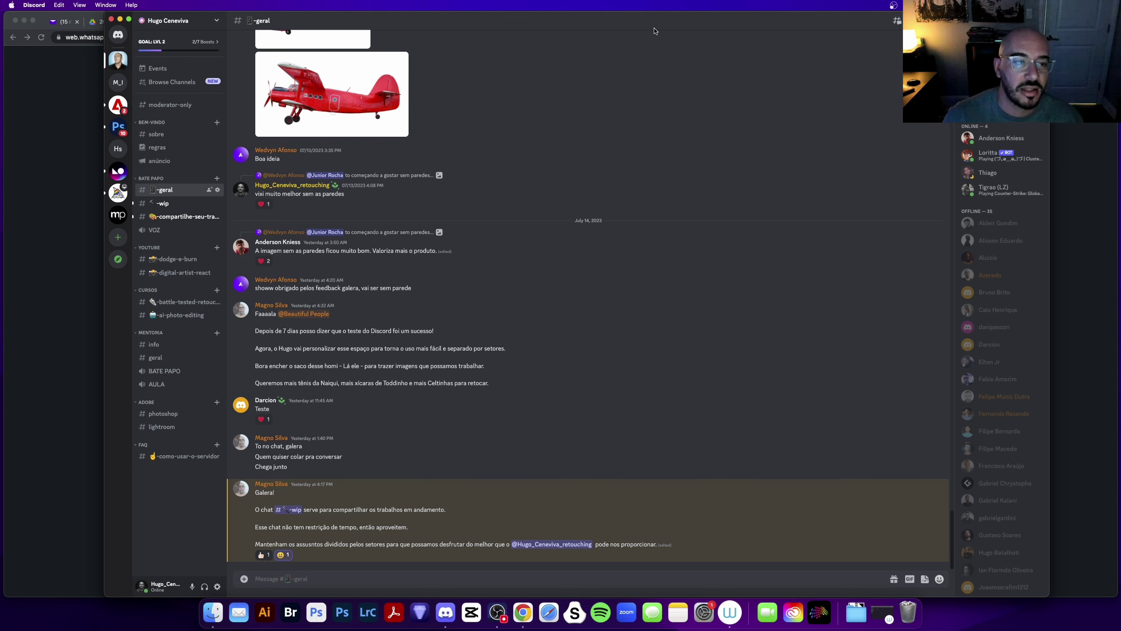
pyautogui.click(163, 204)
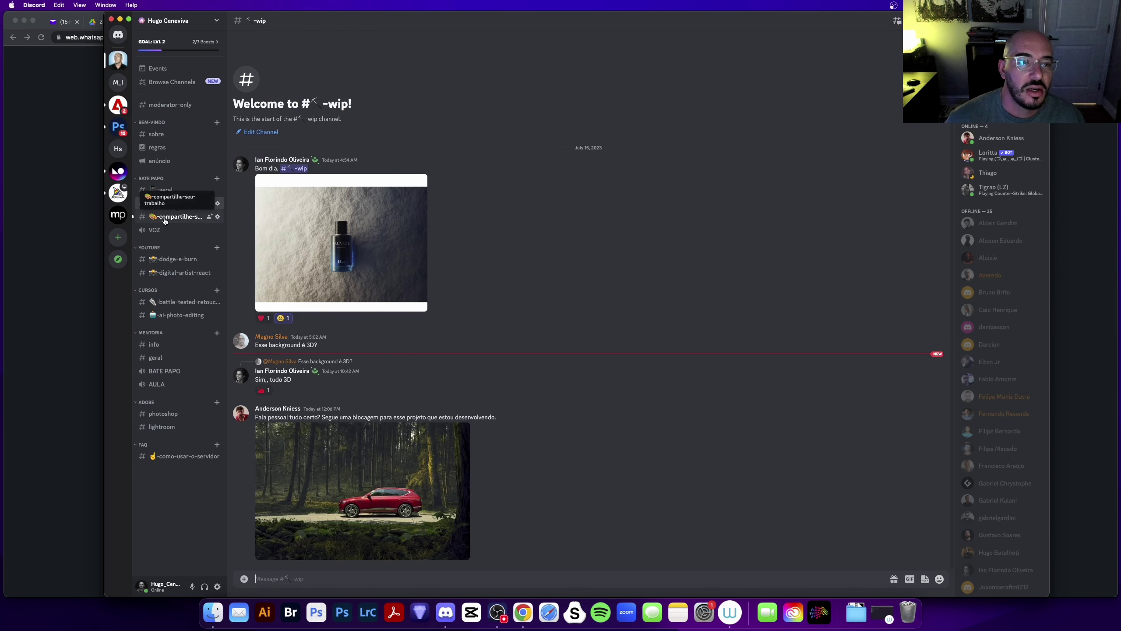
pyautogui.click(165, 217)
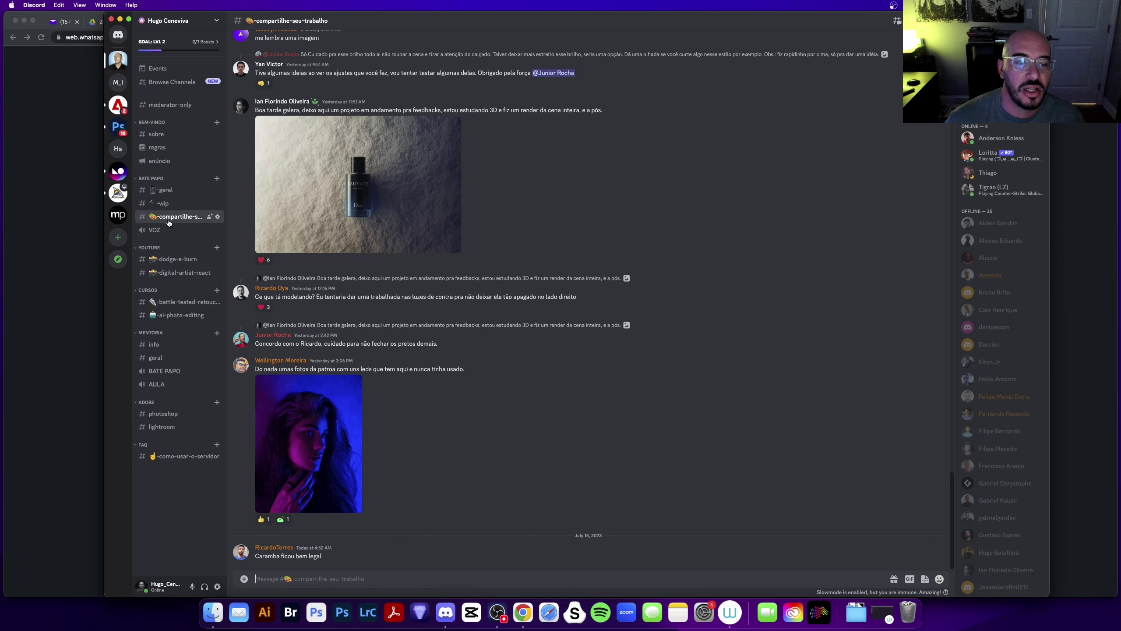
pyautogui.click(167, 190)
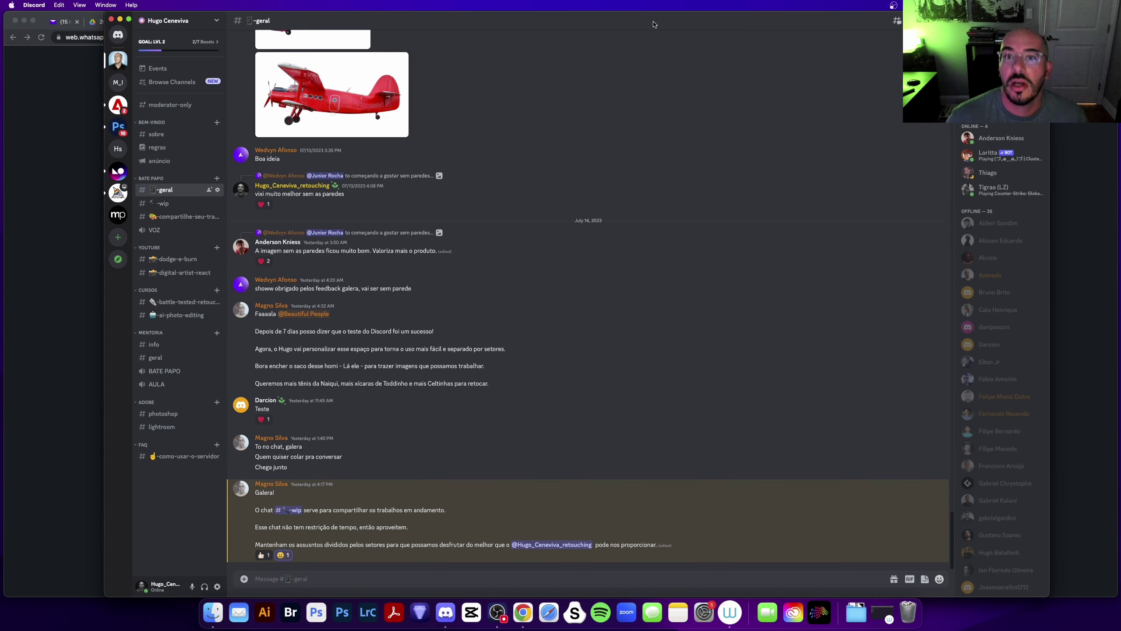
pyautogui.moveTo(649, 19); pyautogui.dragTo(653, 17)
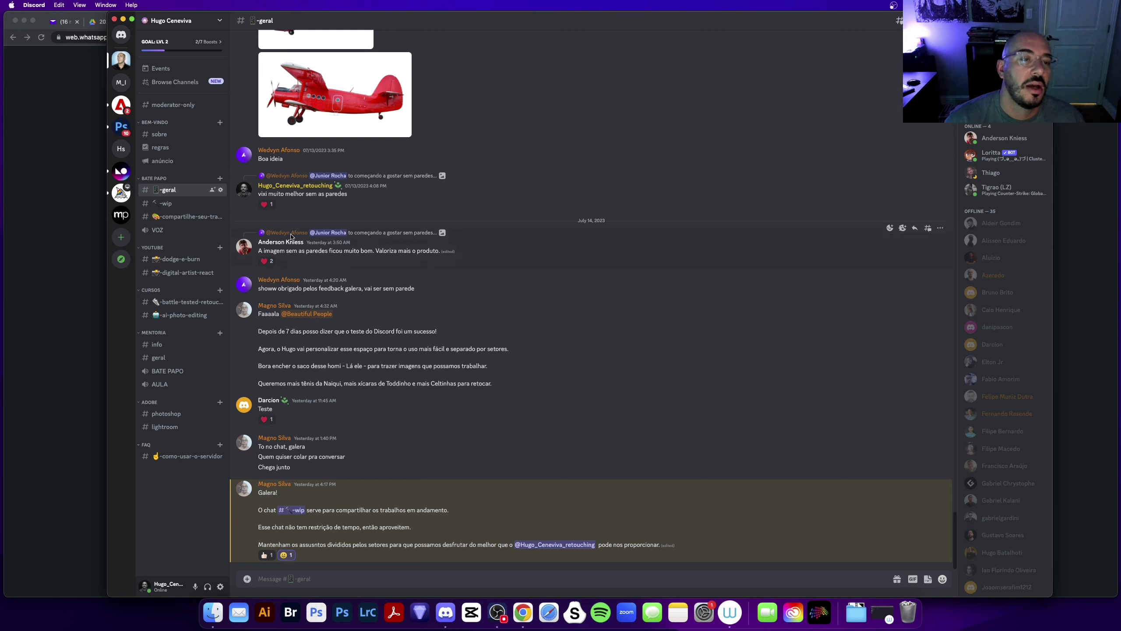
pyautogui.click(169, 203)
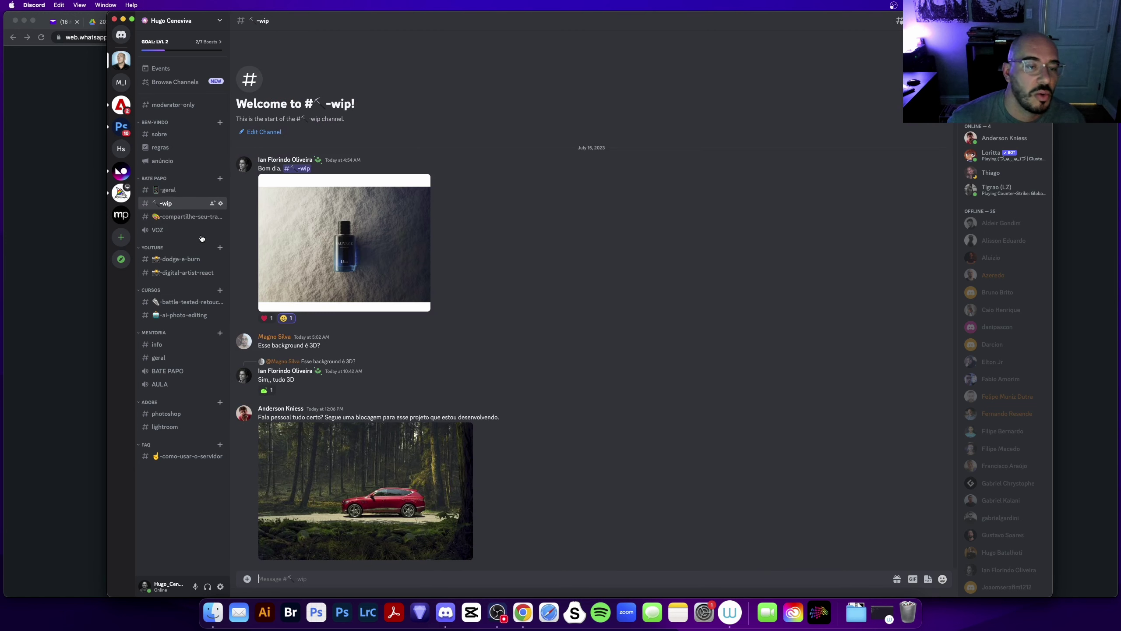
pyautogui.click(174, 217)
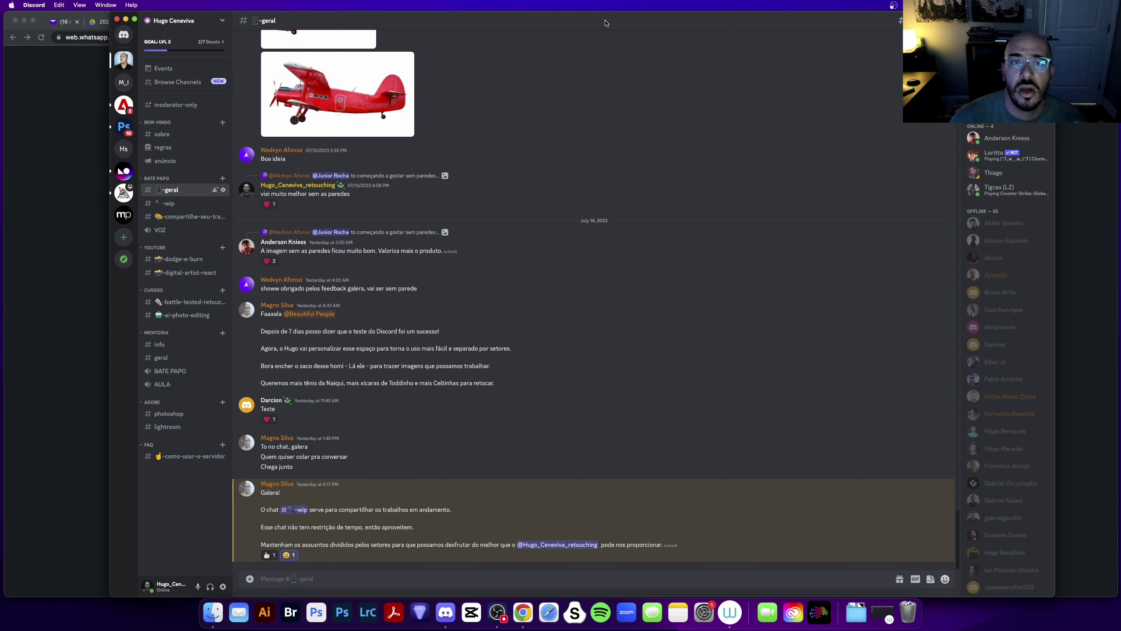
pyautogui.moveTo(597, 17); pyautogui.dragTo(588, 17)
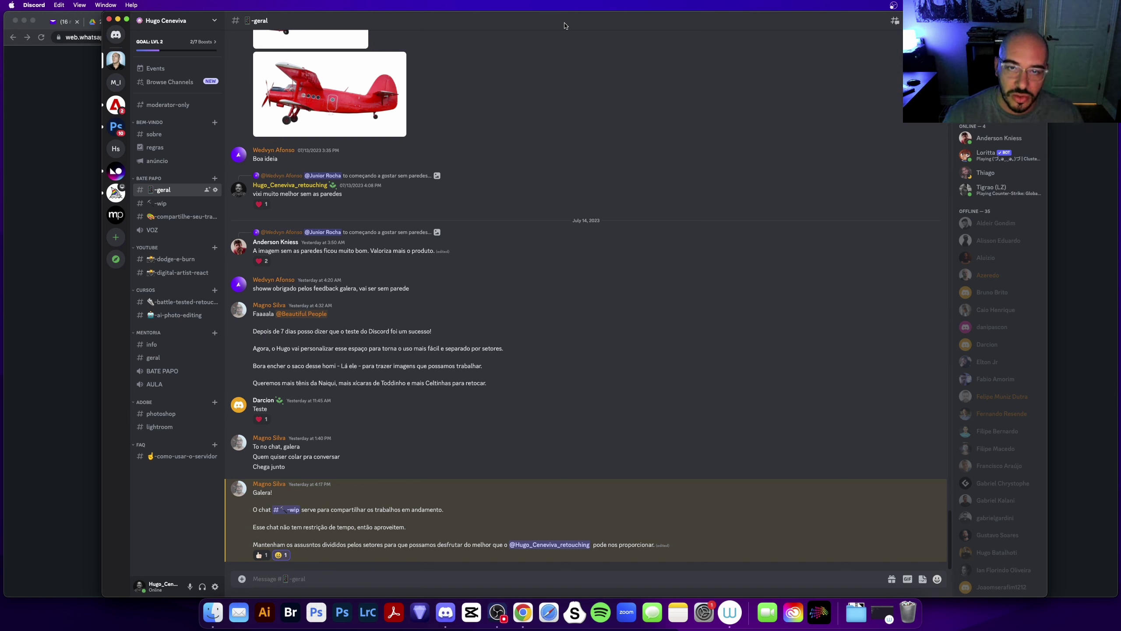
# - Reposition the Discord window a few times, then switch to the Chrome window
pyautogui.moveTo(529, 25)
pyautogui.mouseDown()
pyautogui.moveTo(569, 9)
pyautogui.moveTo(557, 24)
pyautogui.mouseUp()
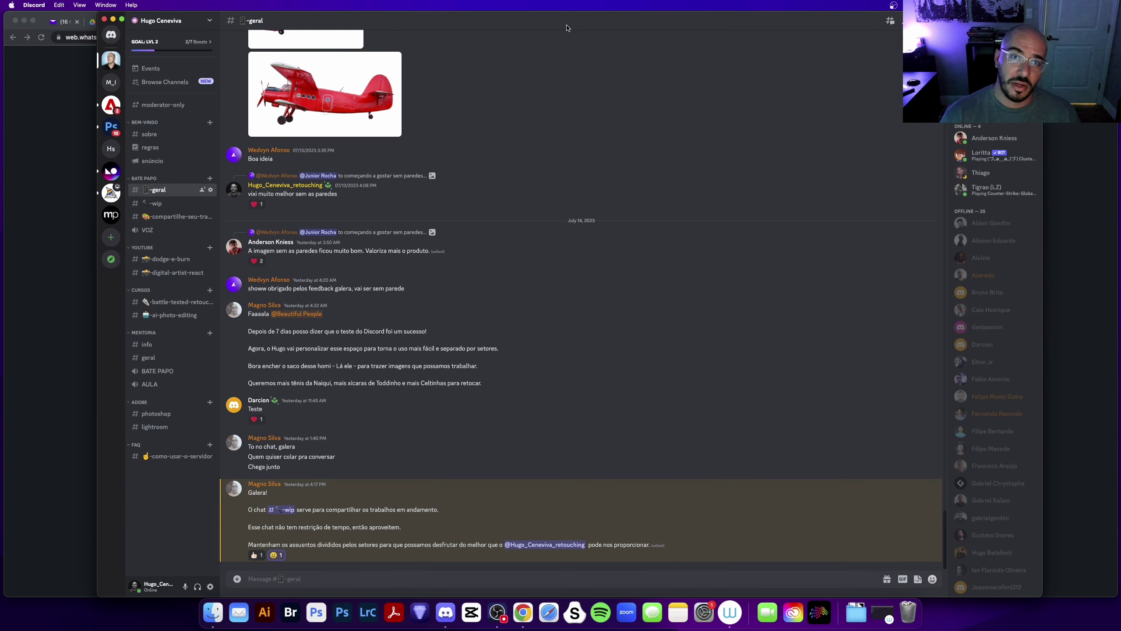
pyautogui.moveTo(571, 23); pyautogui.dragTo(552, 27)
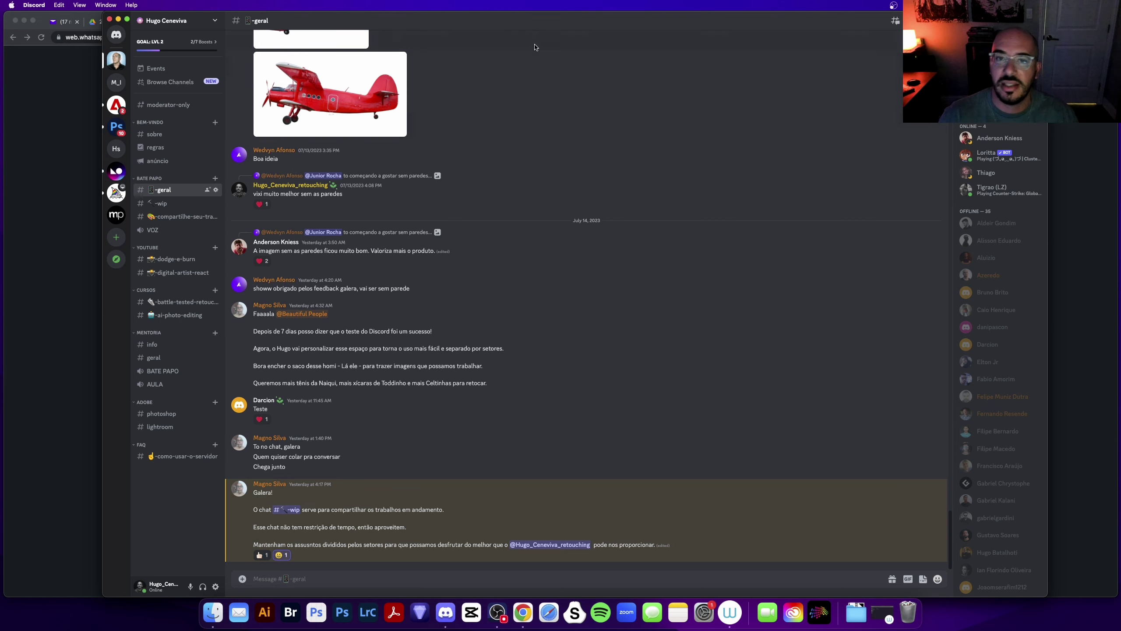
pyautogui.moveTo(562, 19); pyautogui.dragTo(555, 18)
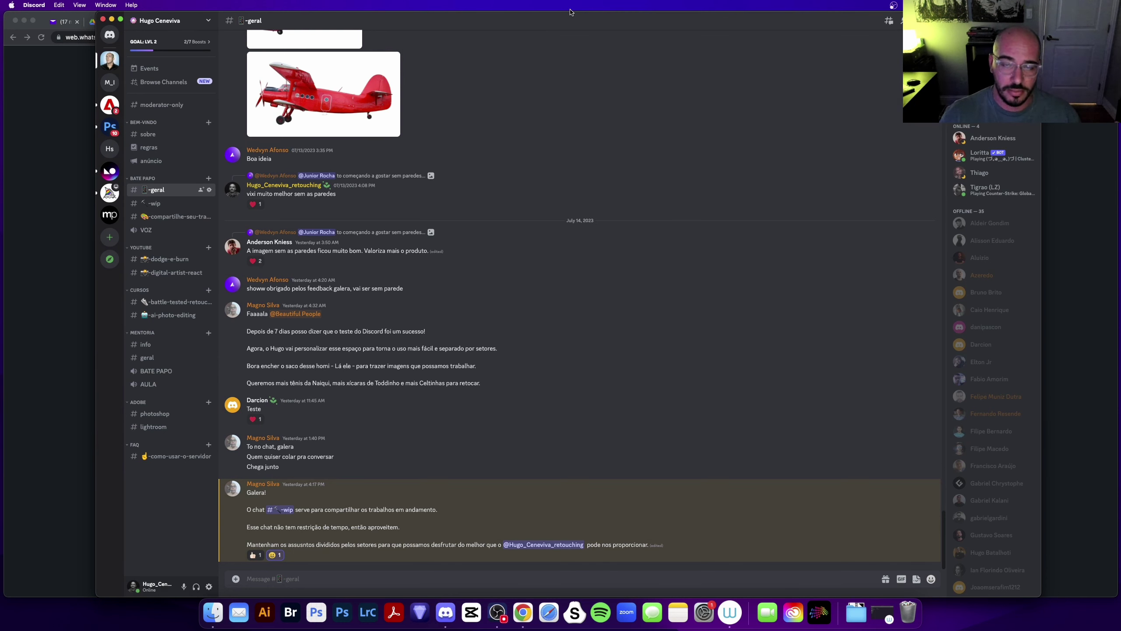
pyautogui.moveTo(576, 25); pyautogui.dragTo(567, 22)
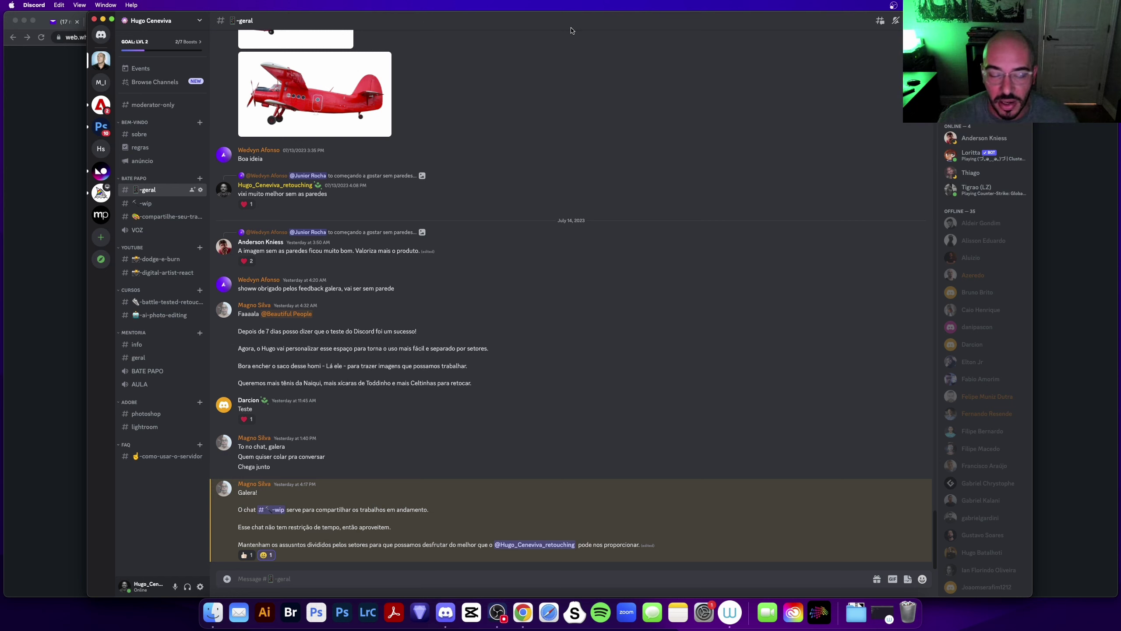
pyautogui.click(44, 115)
# - Open the Yahoo Mail inbox and scroll back to the top of the list
pyautogui.click(64, 21)
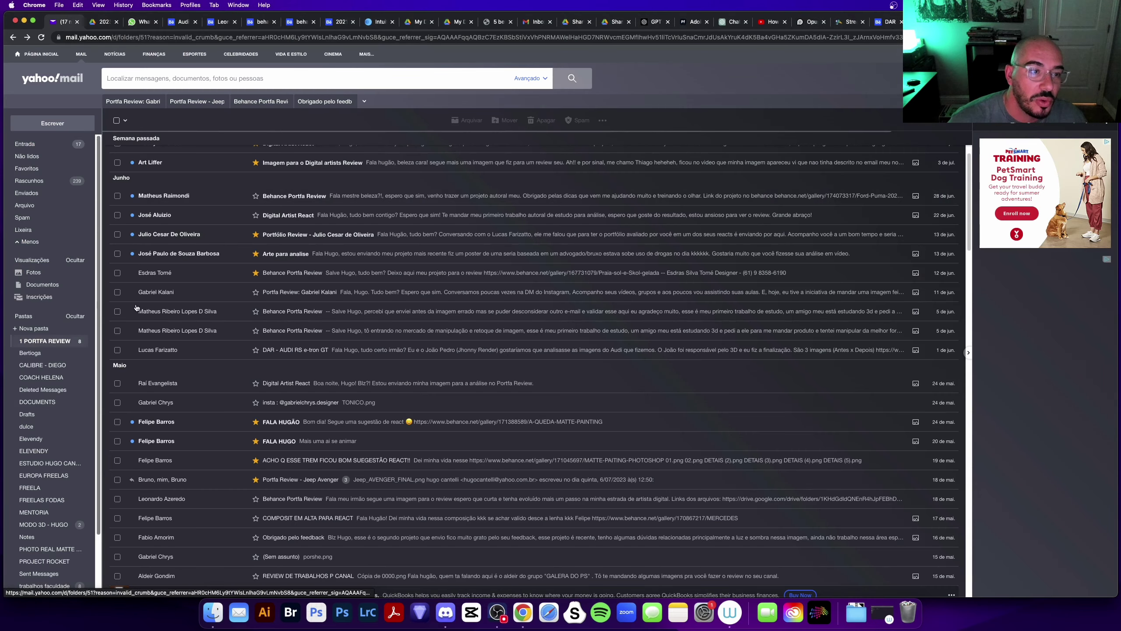
pyautogui.scroll(2, 165, 331)
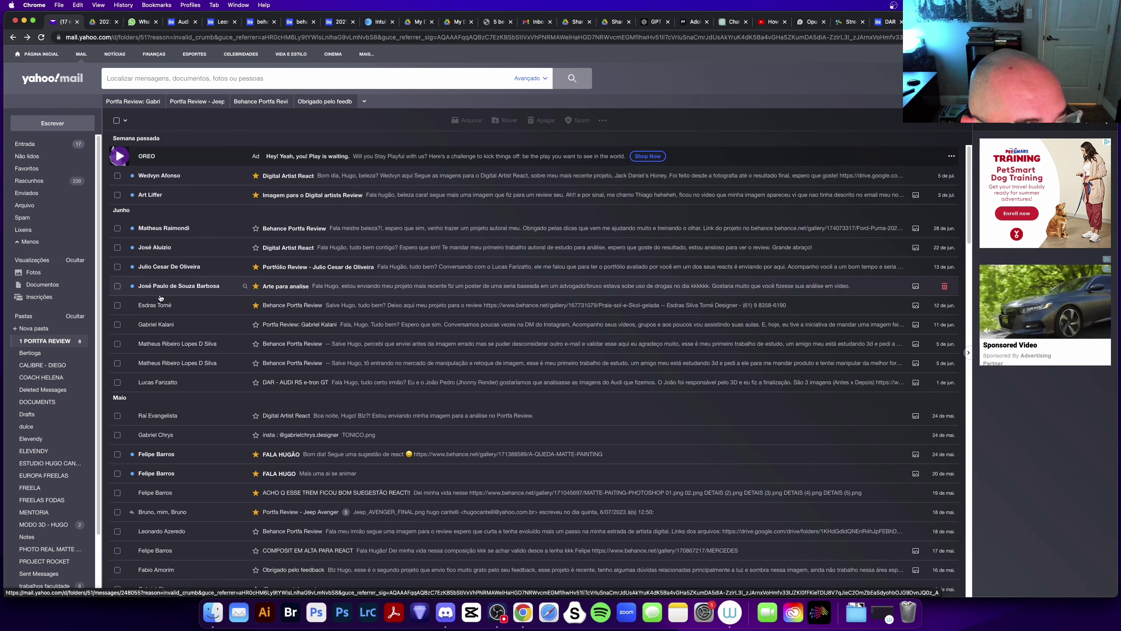
pyautogui.moveTo(169, 234)
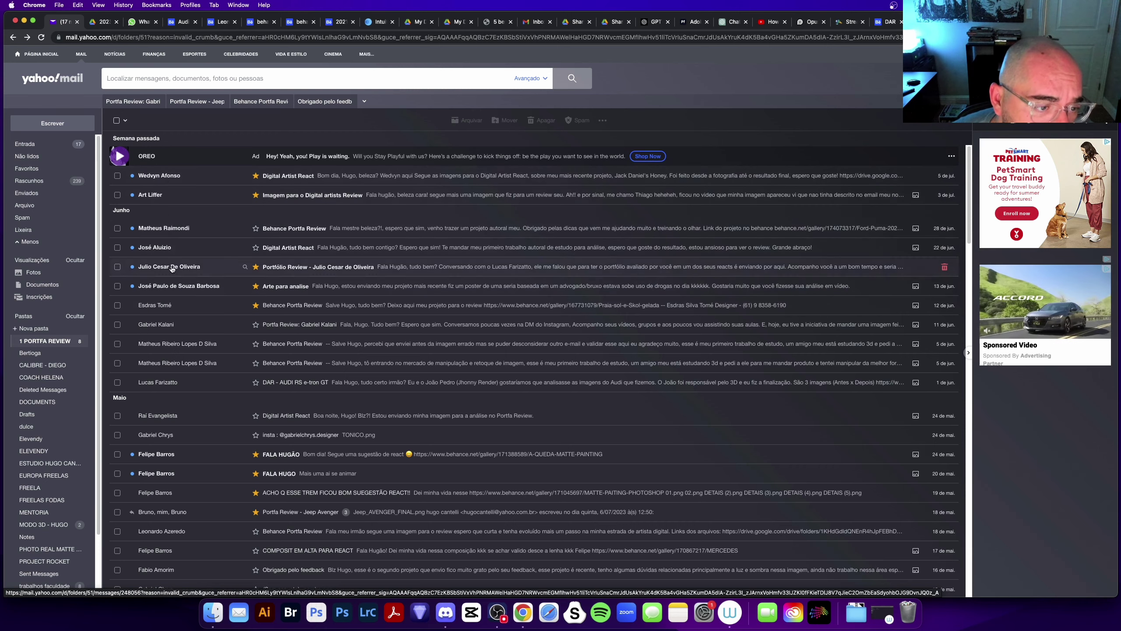
# - Open the DAR41 folder in Finder and Quick Look the haunted-house image
pyautogui.click(212, 608)
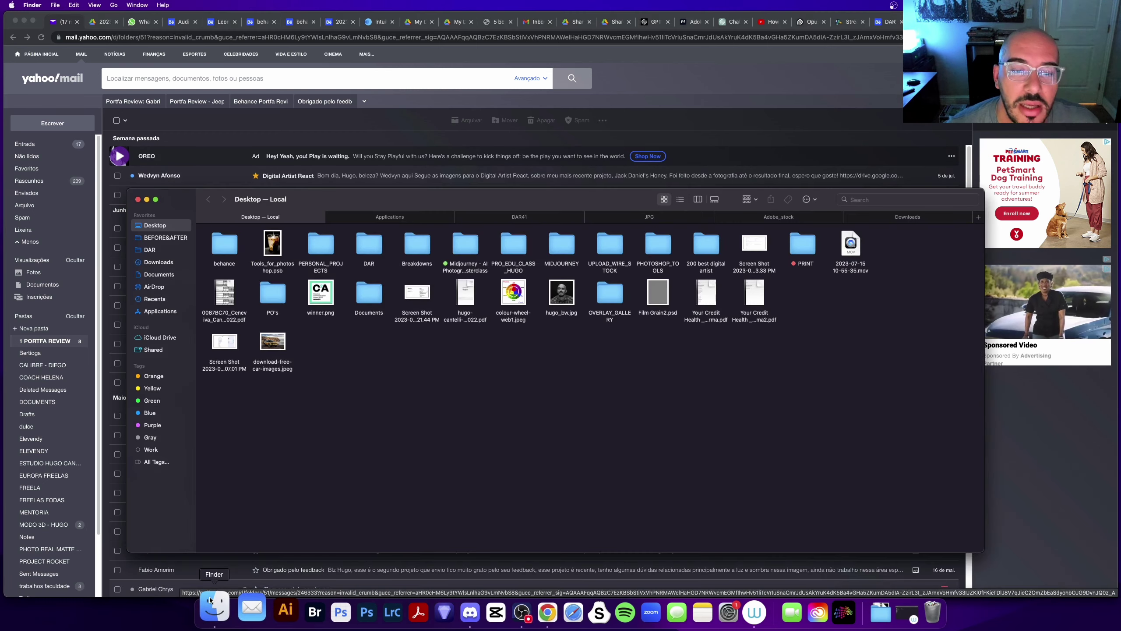
pyautogui.click(501, 217)
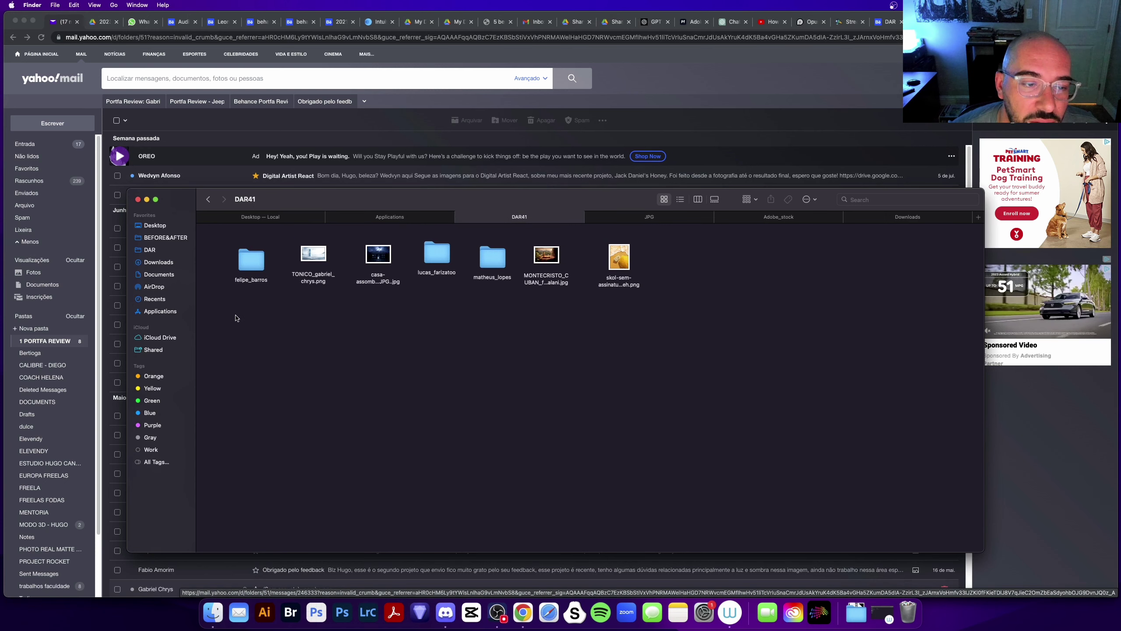
pyautogui.moveTo(235, 317); pyautogui.dragTo(653, 240)
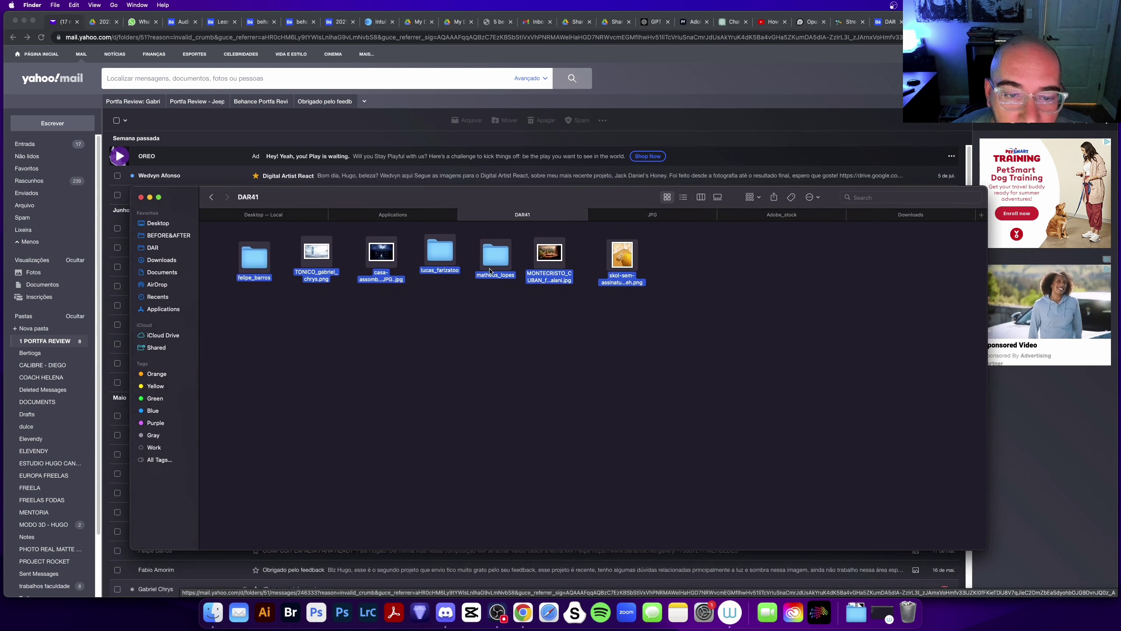
pyautogui.click(332, 318)
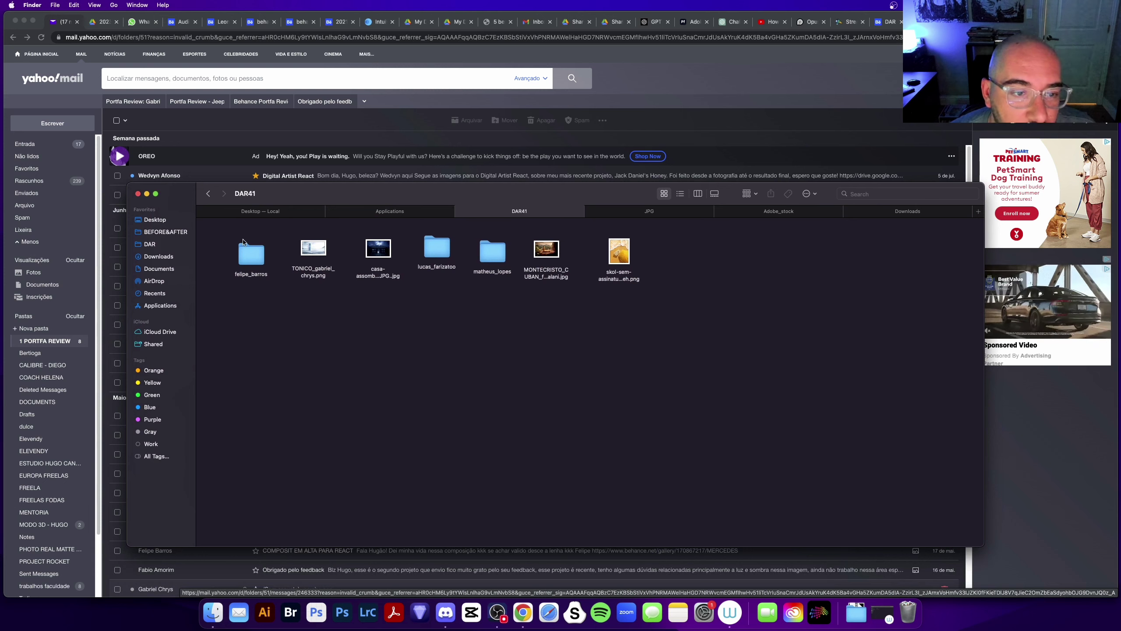
pyautogui.click(378, 253)
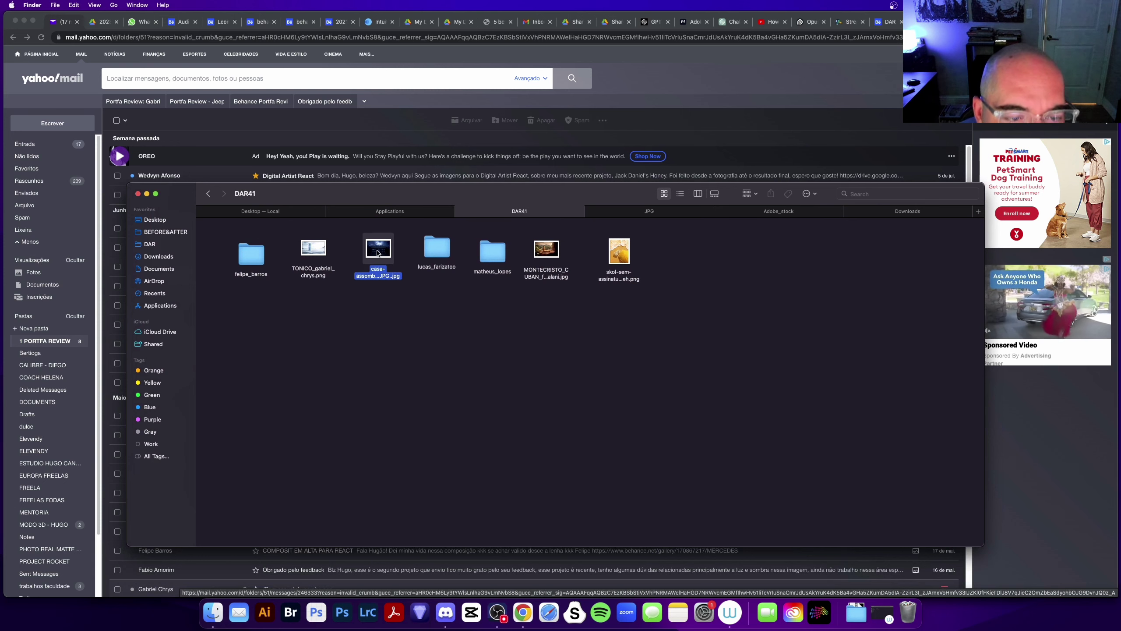
pyautogui.press('space')
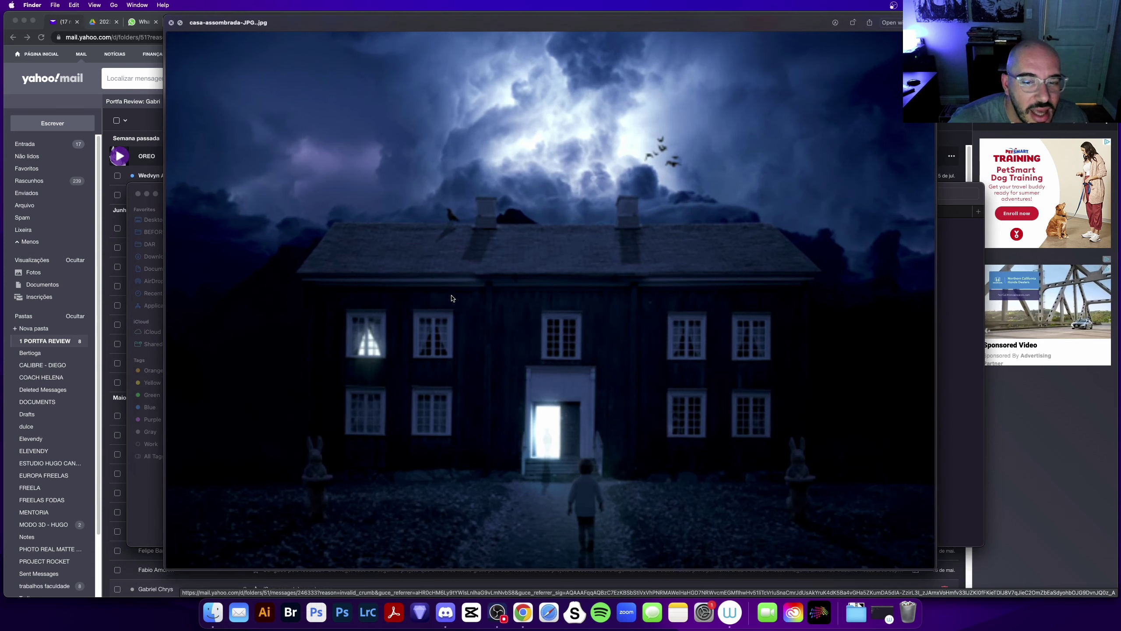
pyautogui.press('space')
# - Quick Look the cigar and beach umbrella images, then return to Yahoo Mail
pyautogui.click(437, 252)
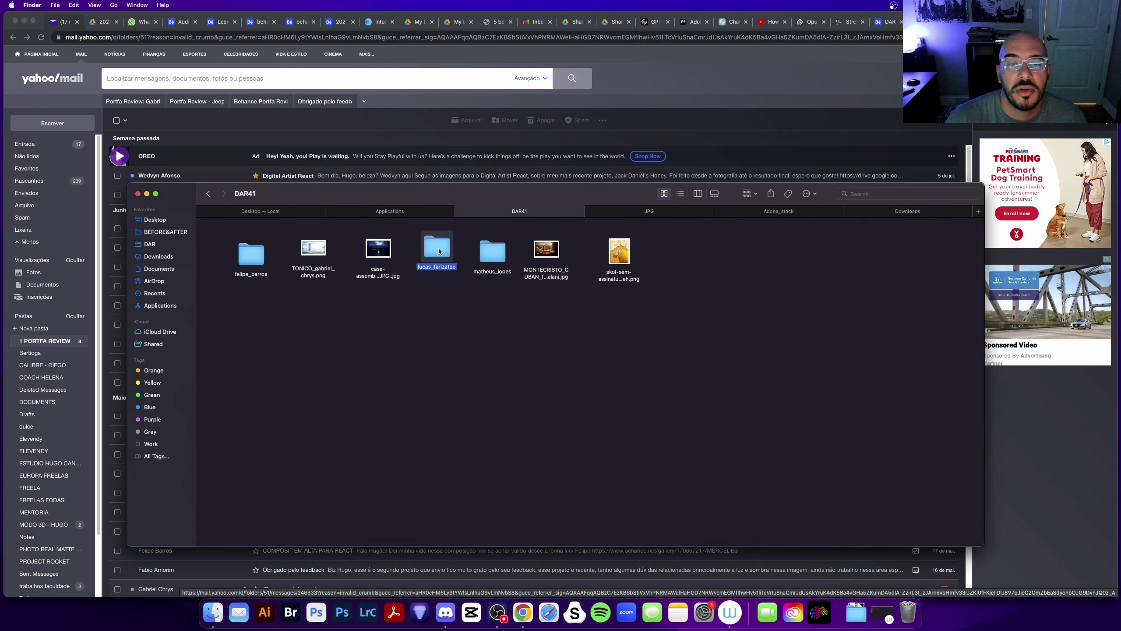
pyautogui.click(548, 255)
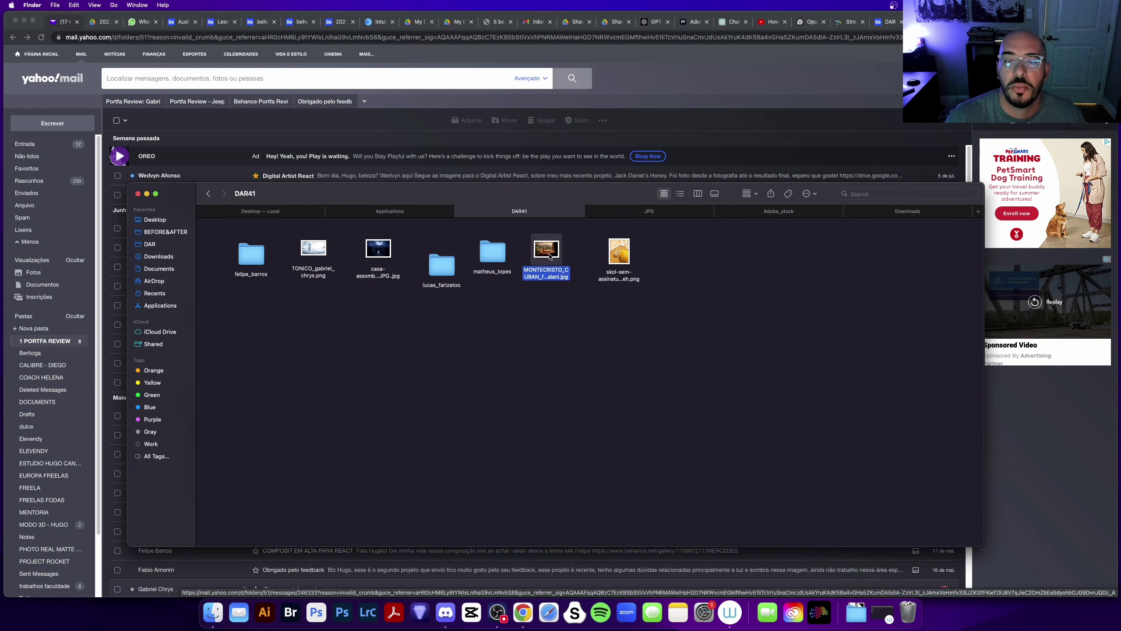
pyautogui.press('space')
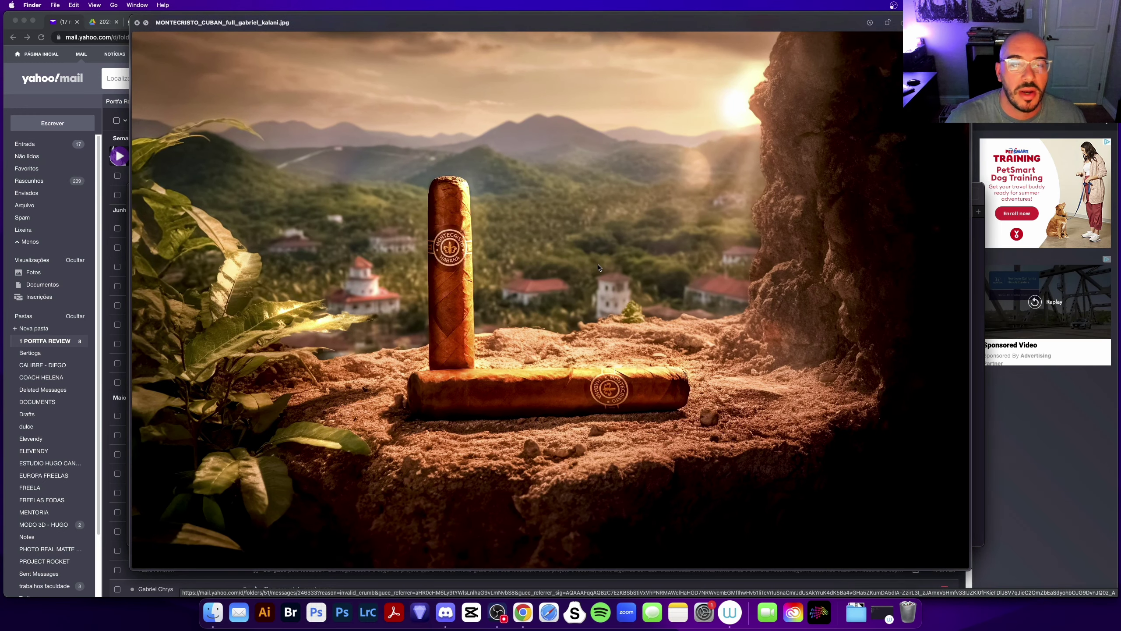
pyautogui.press('space')
pyautogui.click(618, 258)
pyautogui.press('space')
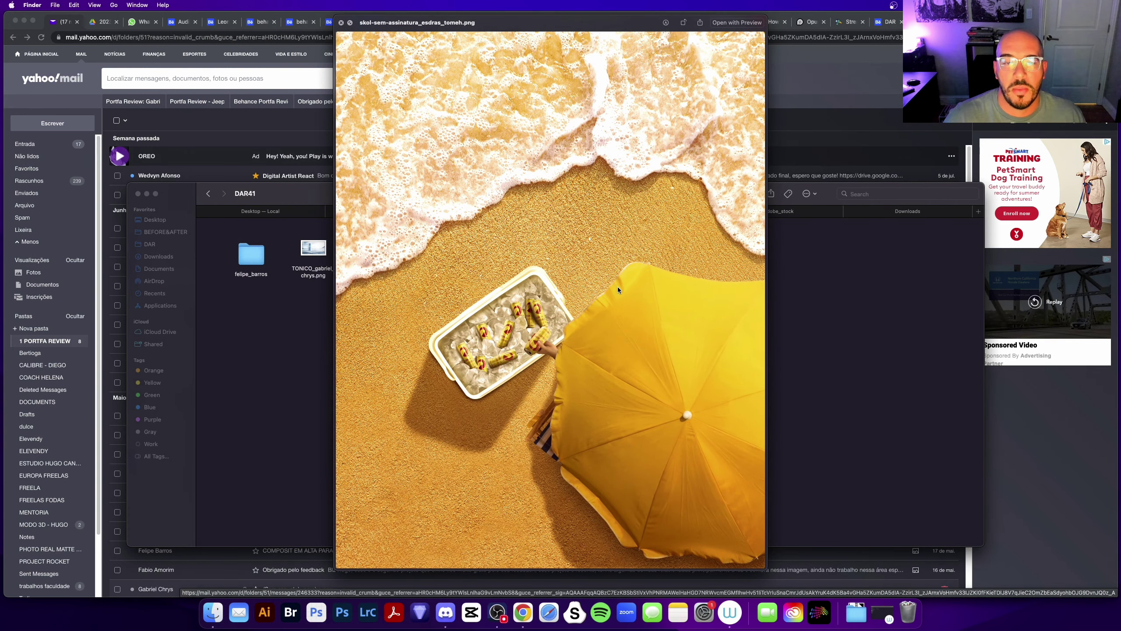
pyautogui.press('space')
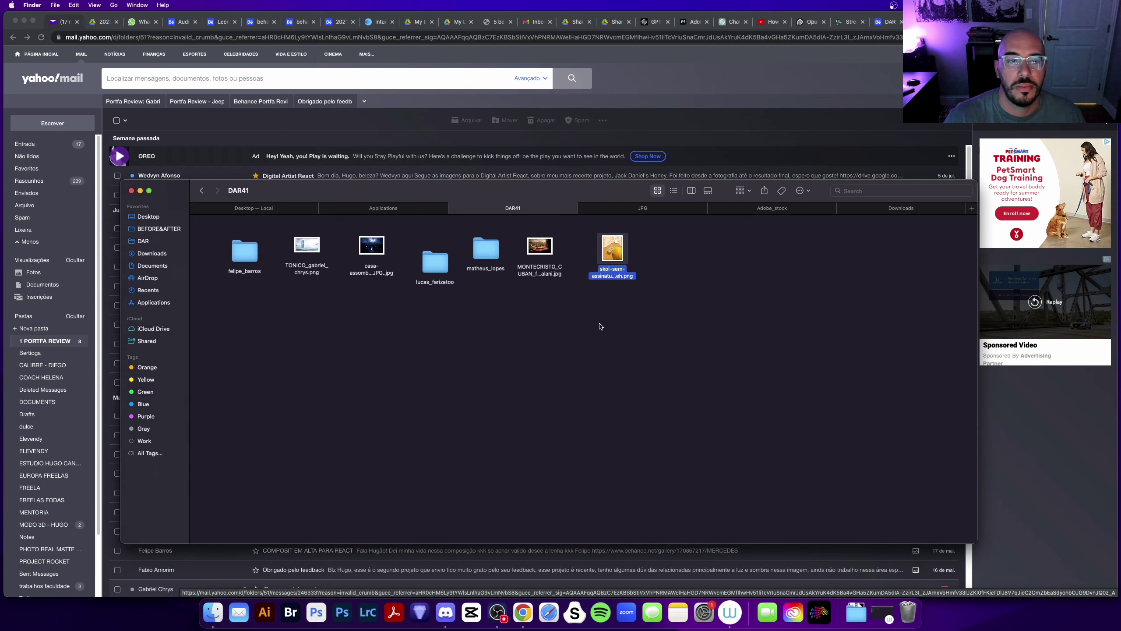
pyautogui.press('super+Tab')
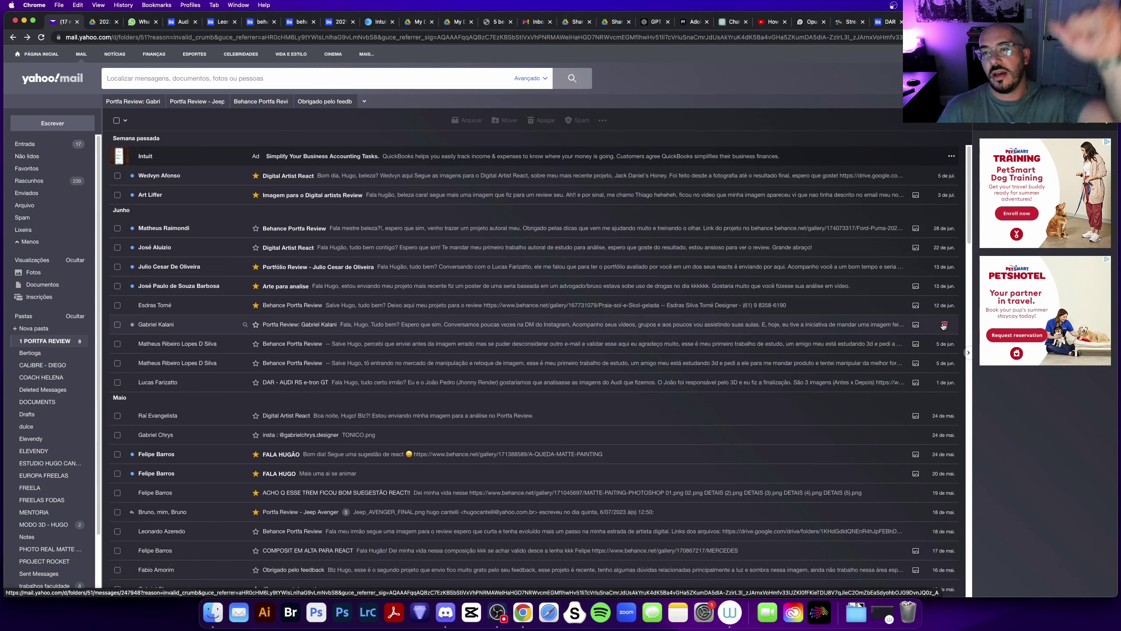